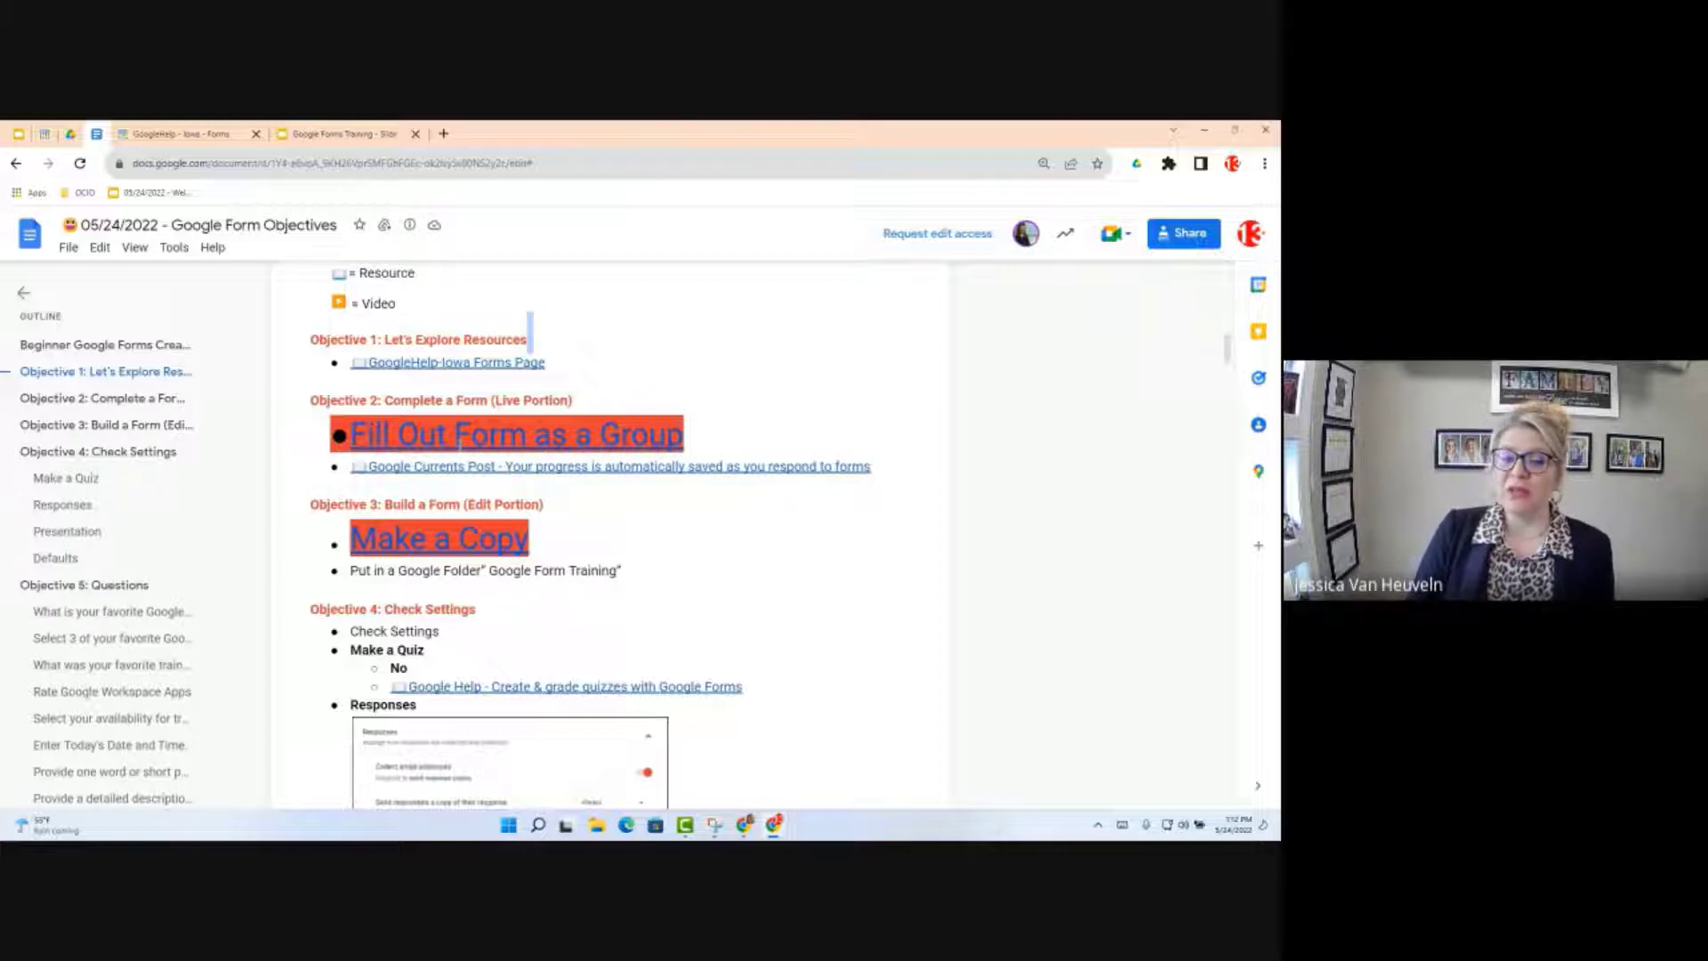
# Step: Reveal the 'Fill Out Form as a Group' link in Objective 2 and open the linked form
pyautogui.click(458, 454)
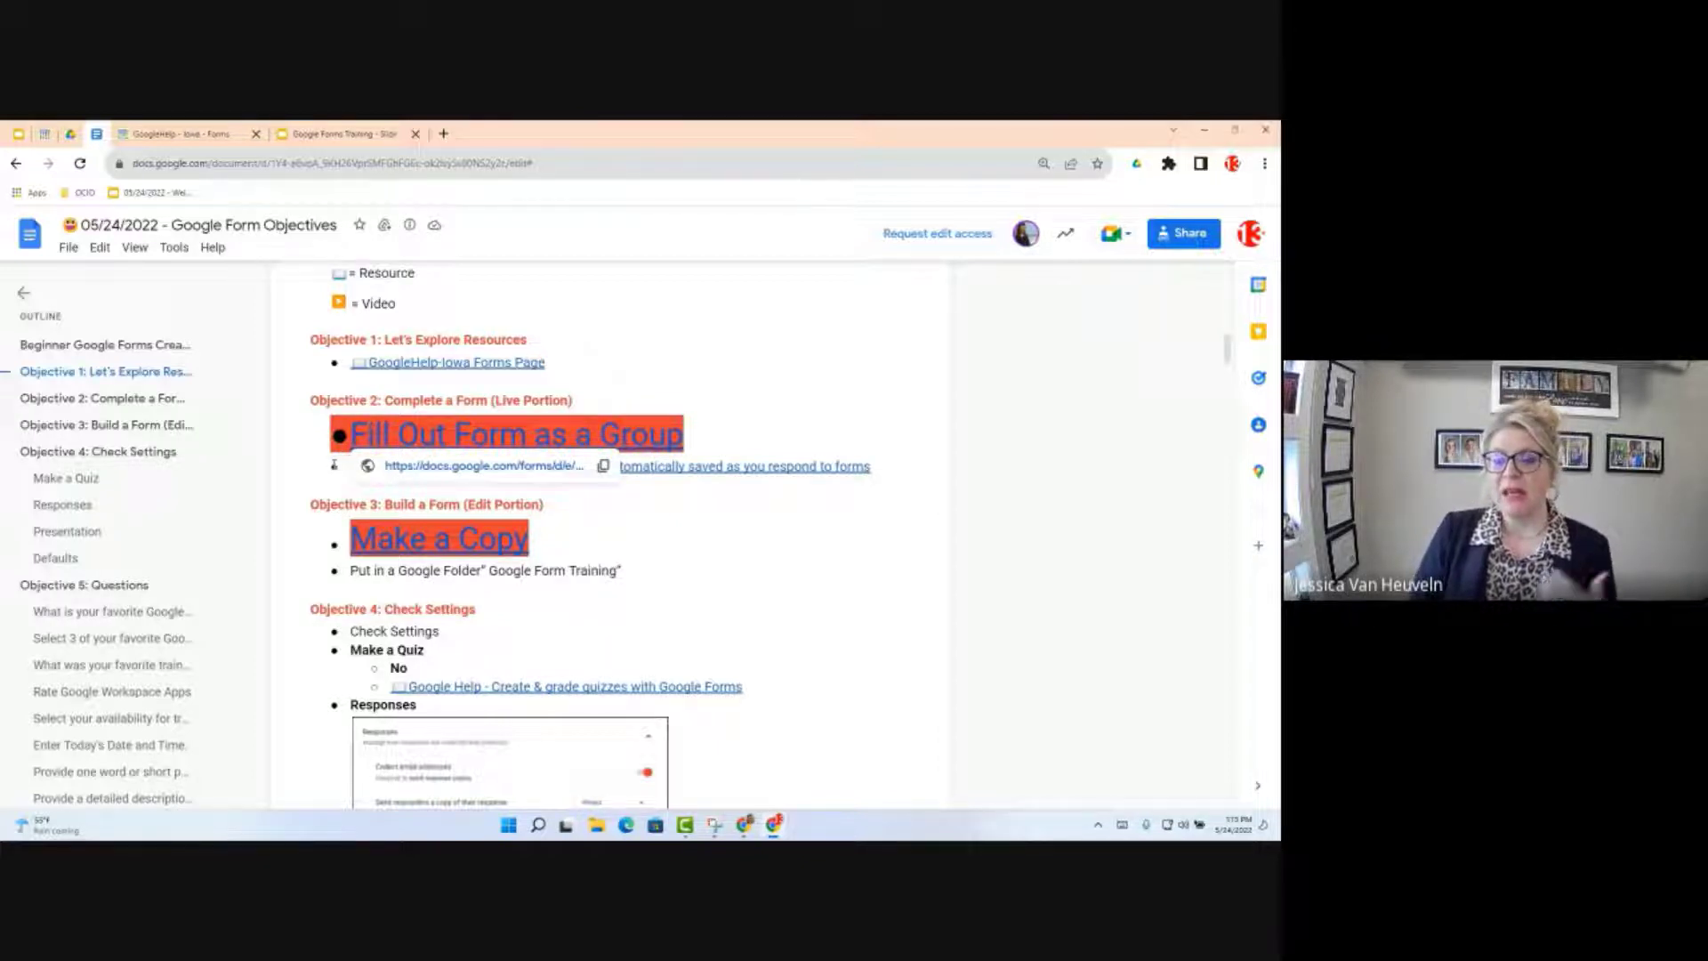
pyautogui.click(424, 468)
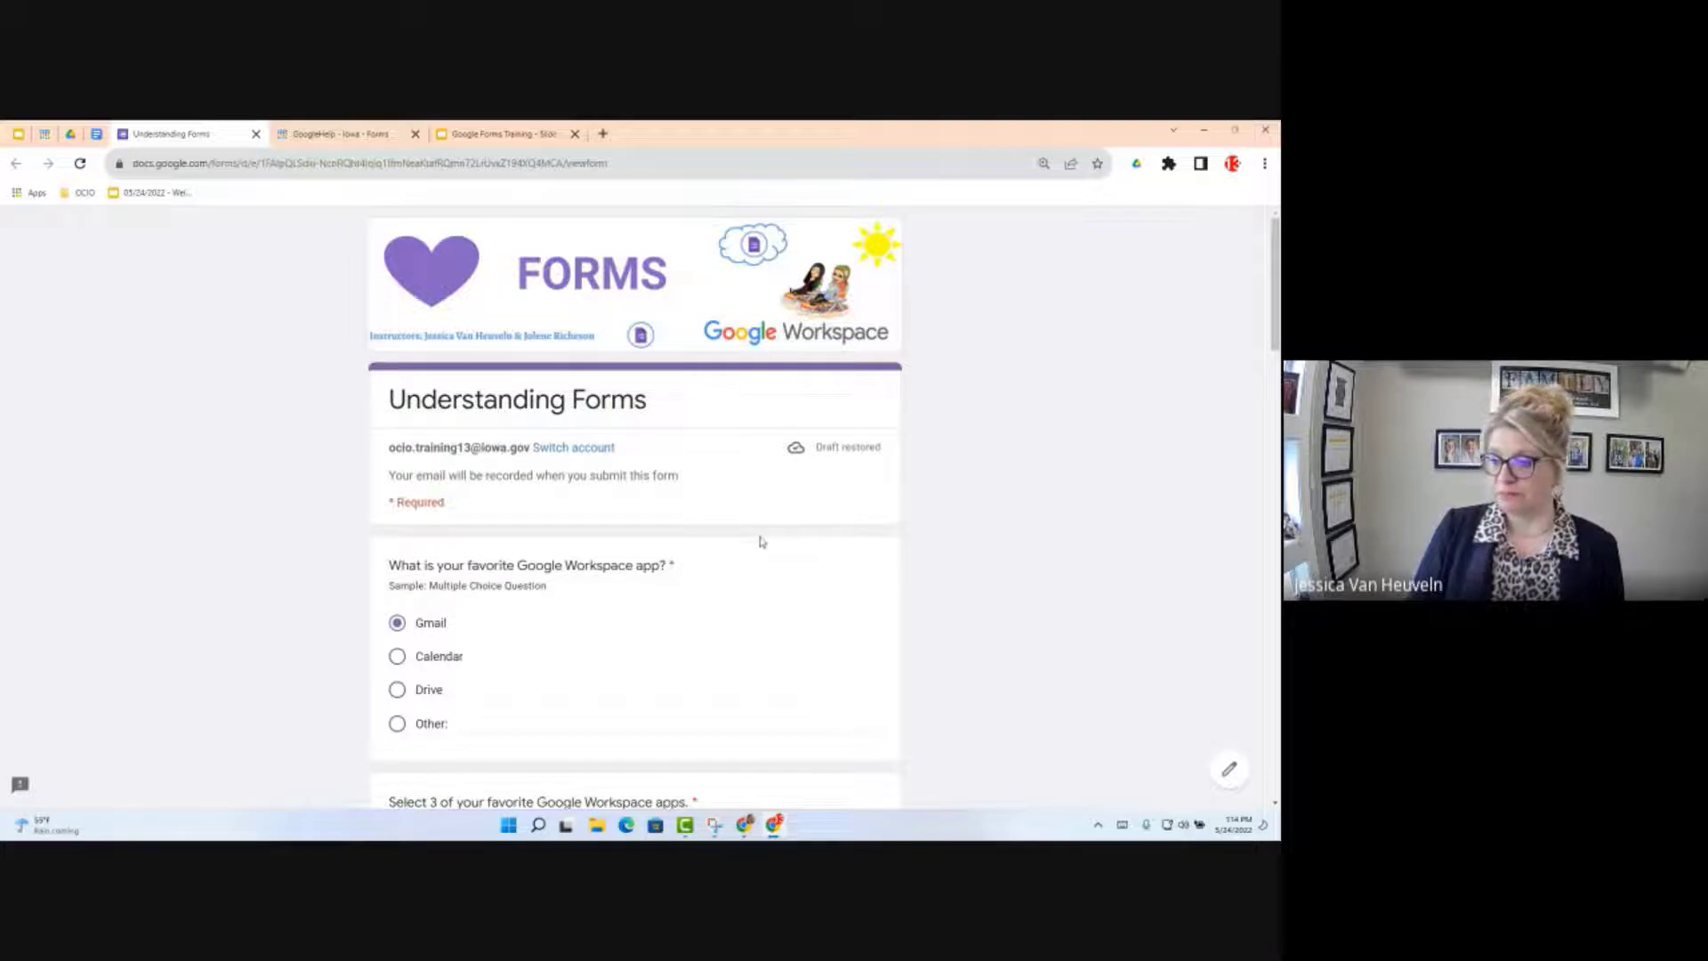
pyautogui.scroll(-1, 762, 541)
pyautogui.scroll(-2, 762, 542)
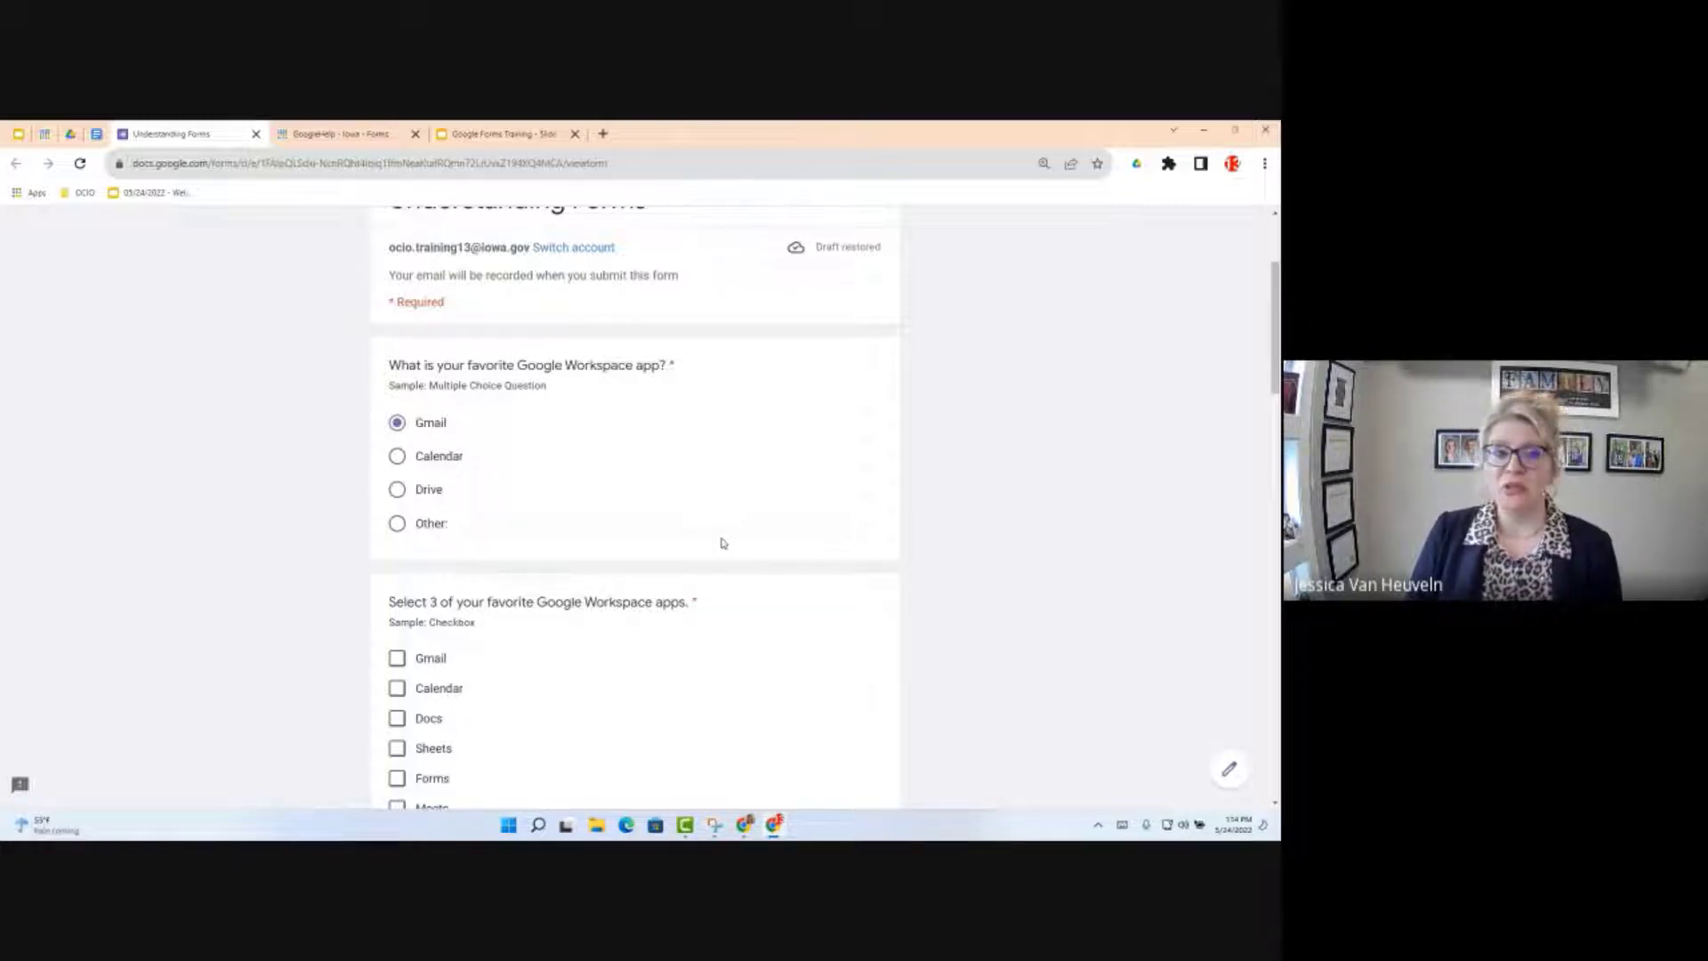
pyautogui.click(396, 523)
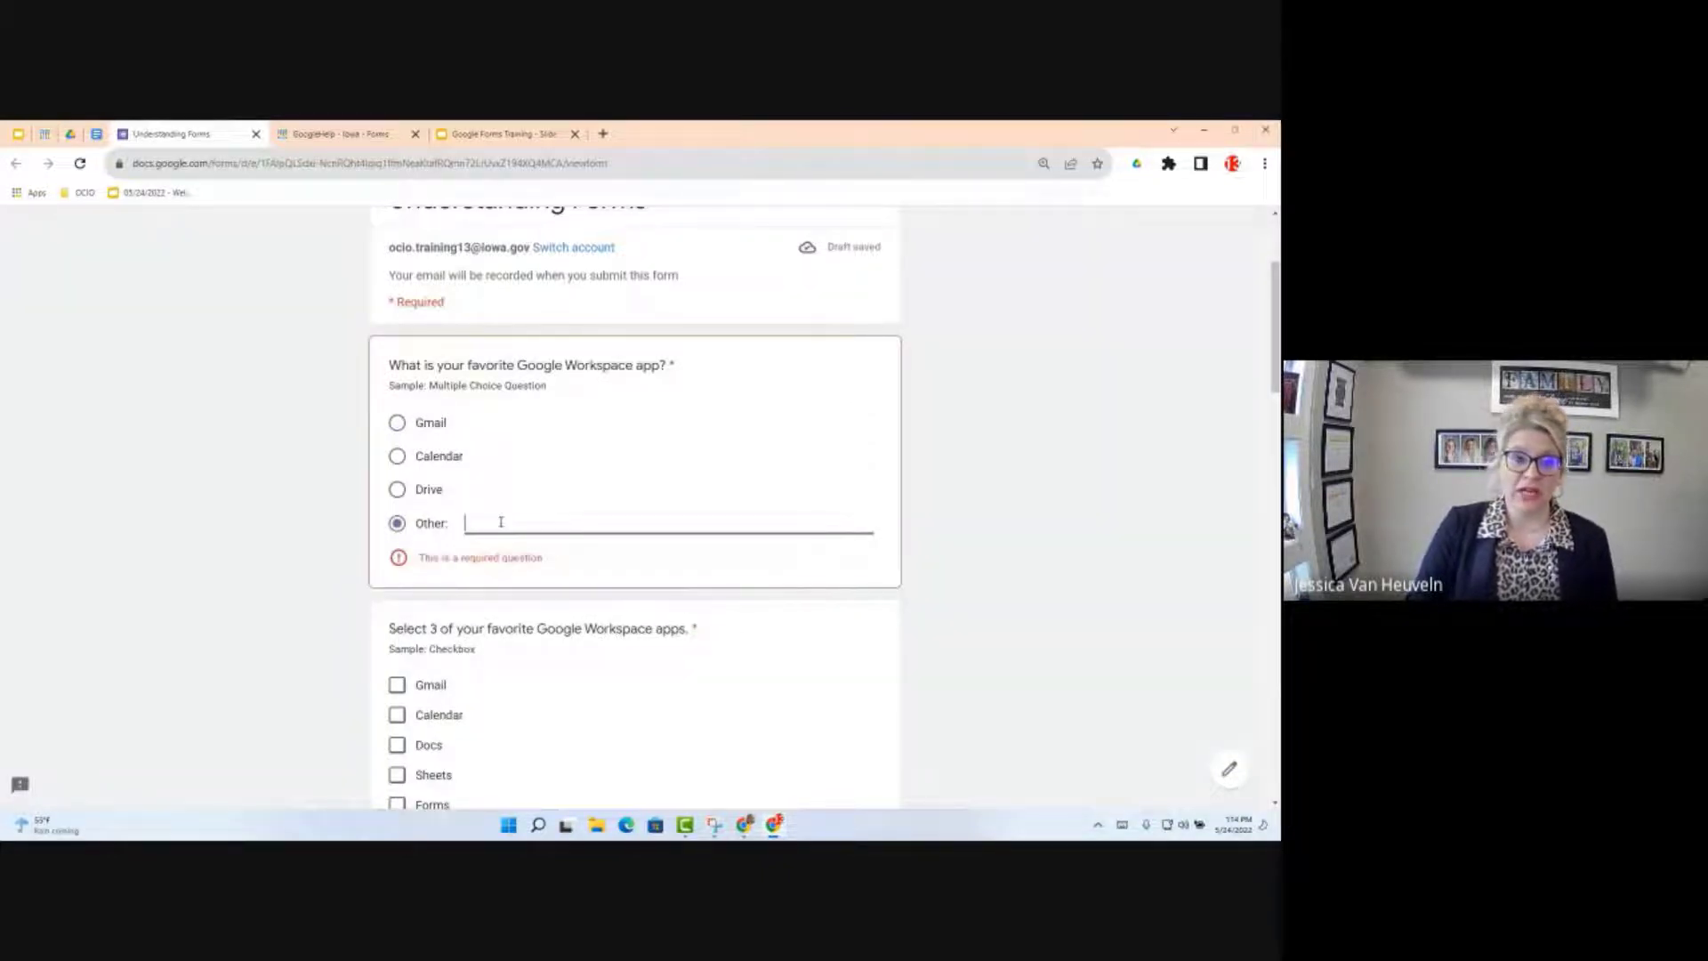
pyautogui.click(398, 424)
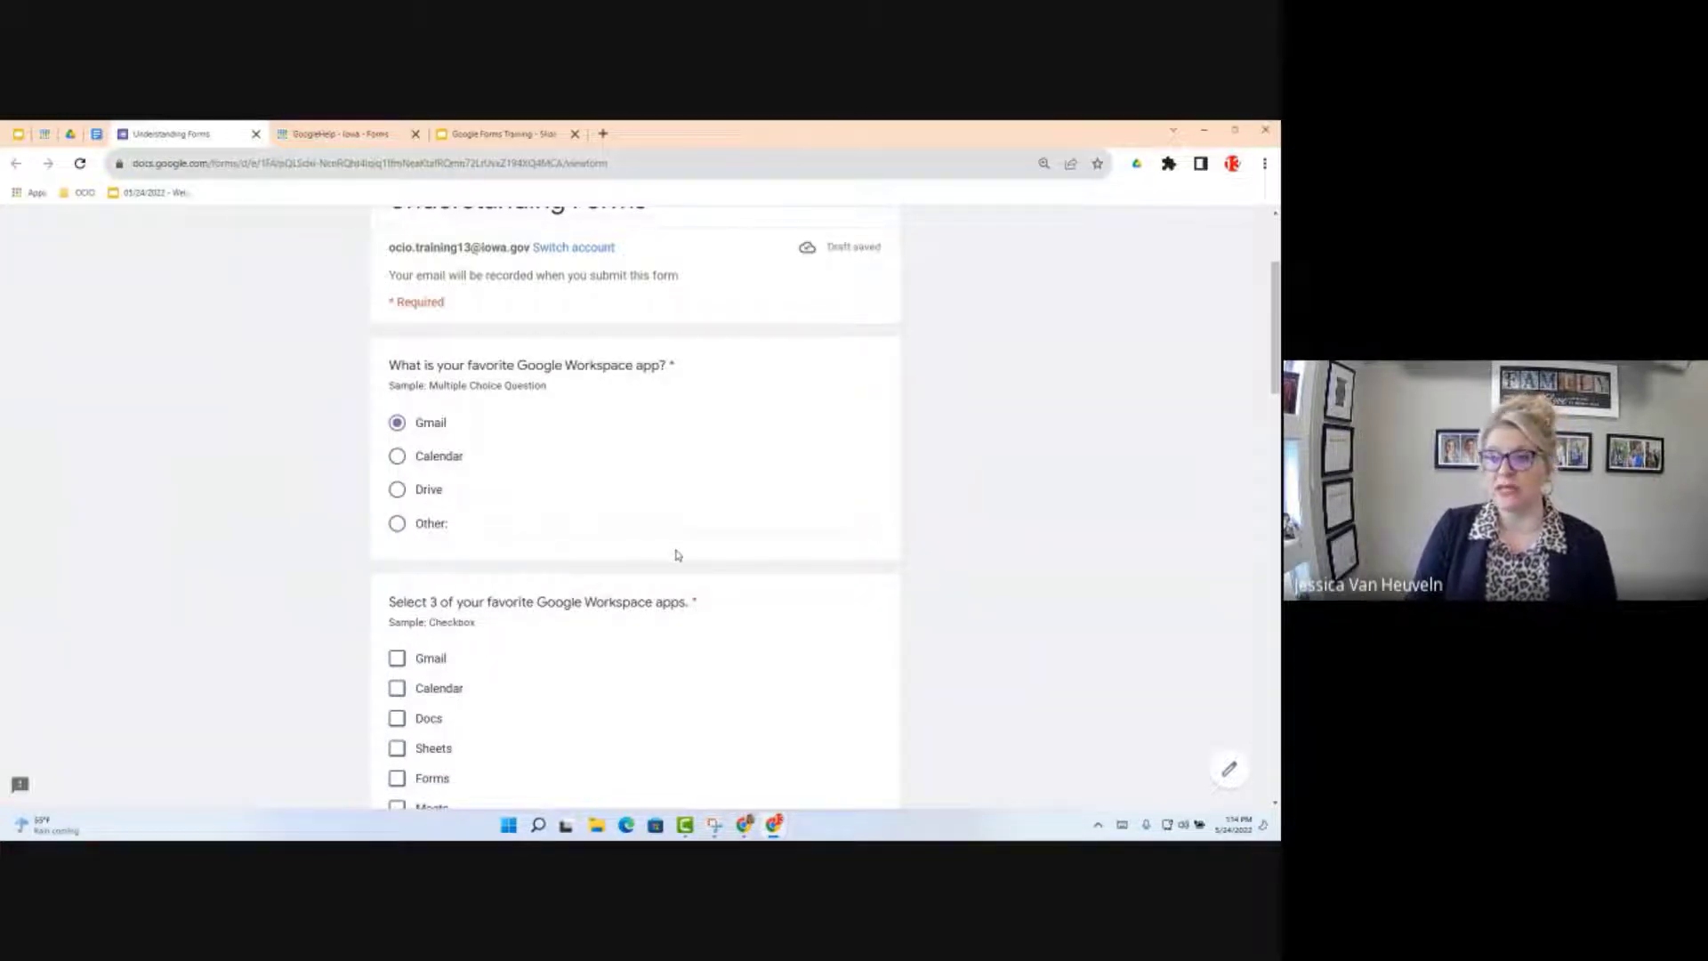
pyautogui.scroll(-3, 676, 526)
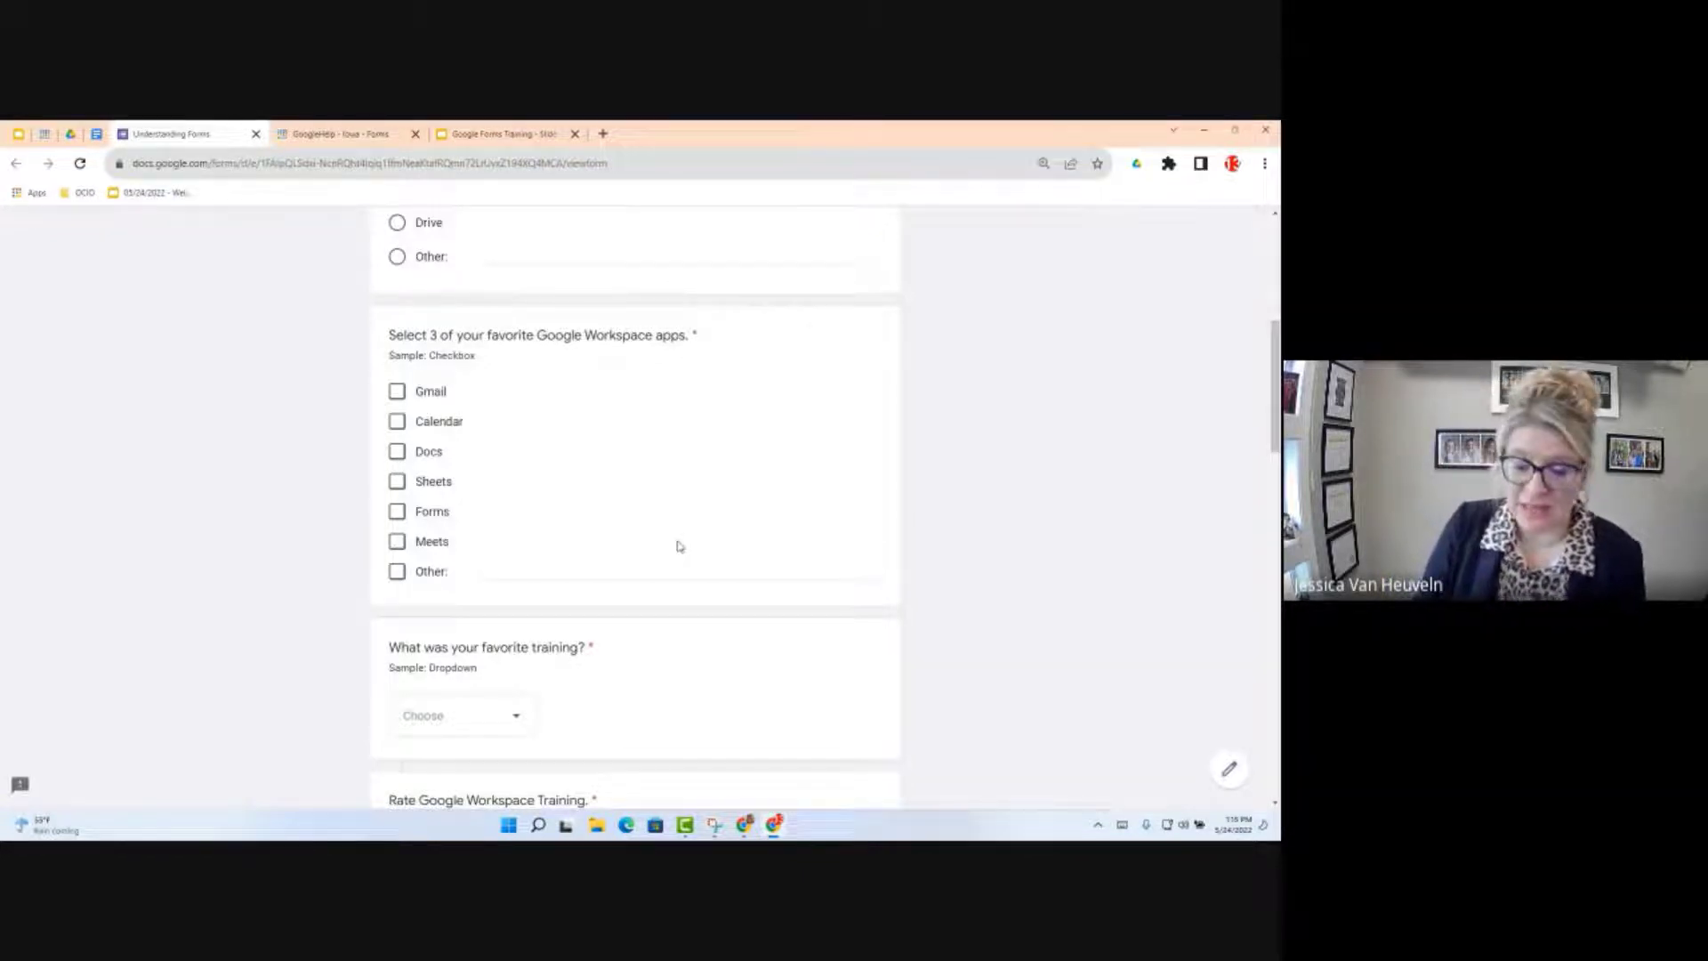
# Step: Check Gmail, Calendar and Docs under 'Select 3 of your favorite Google Workspace apps'
pyautogui.click(397, 391)
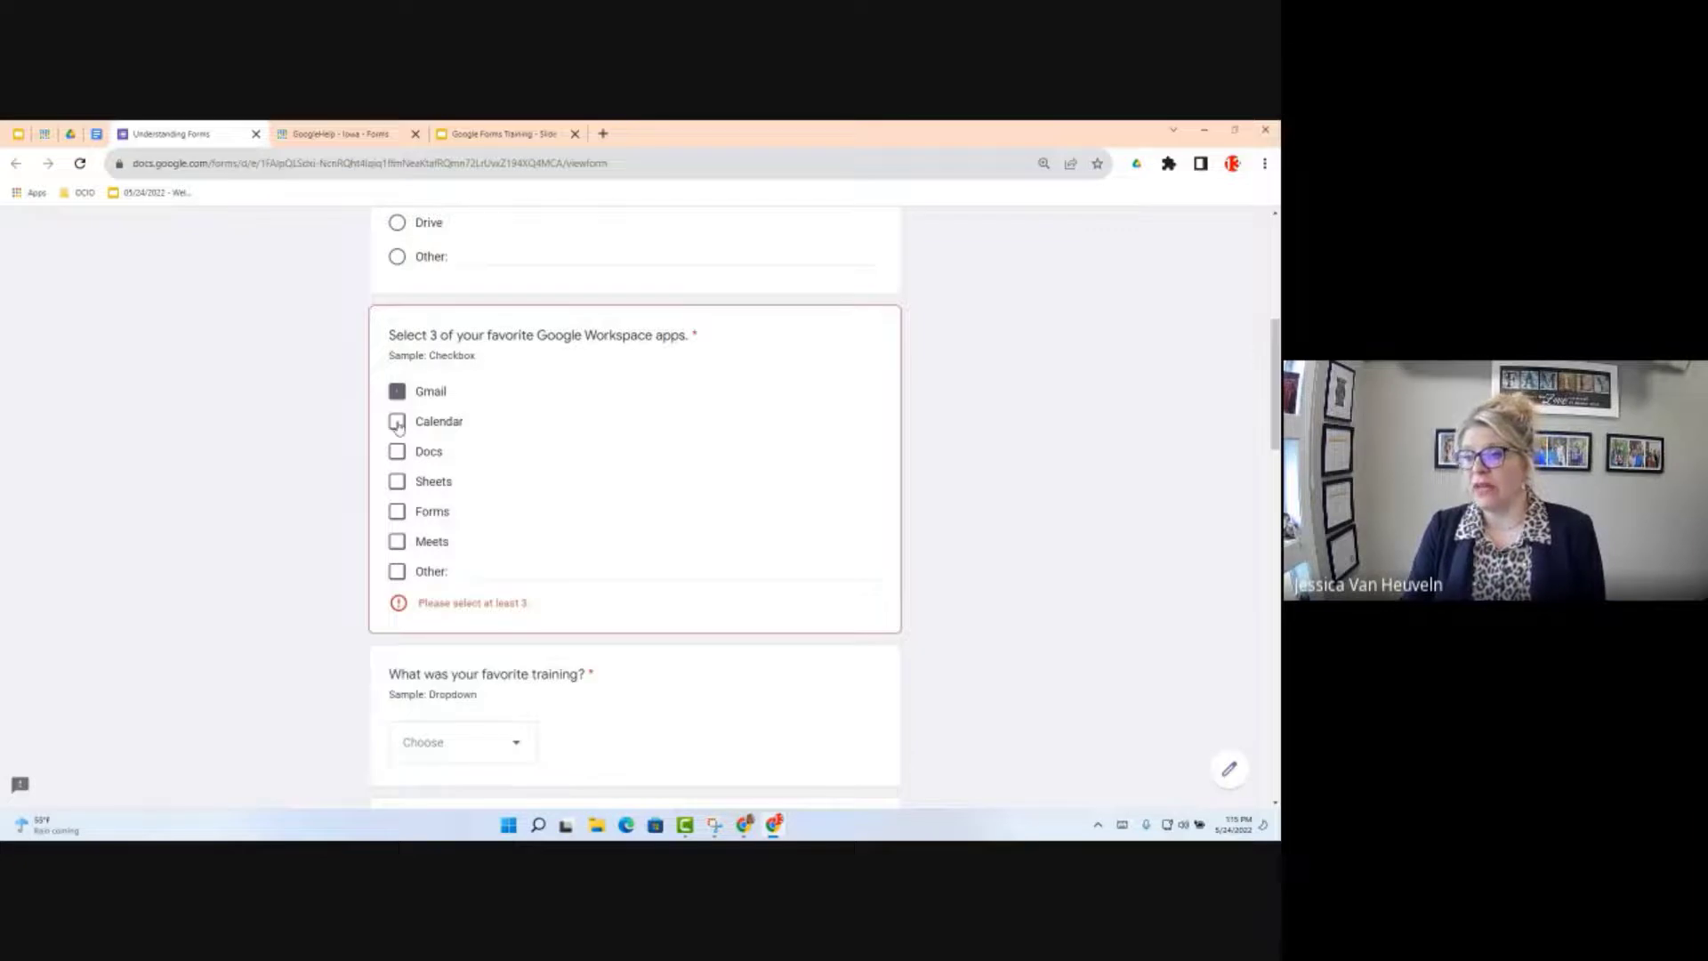
pyautogui.click(397, 421)
pyautogui.click(396, 451)
pyautogui.click(397, 451)
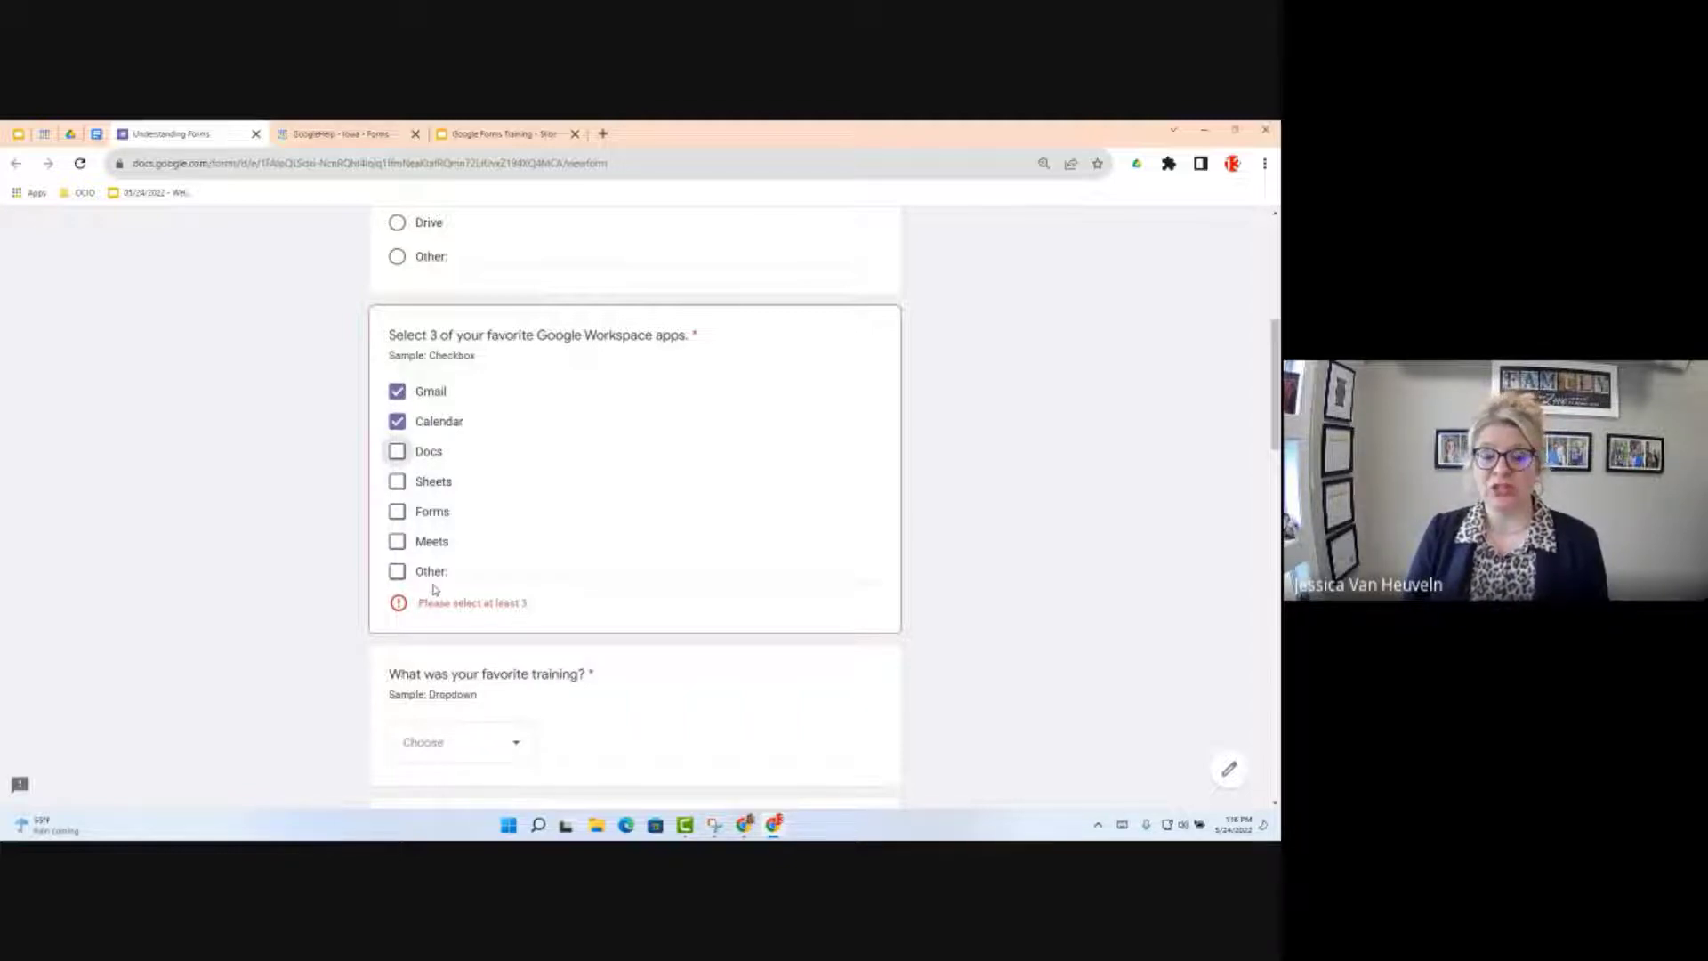
pyautogui.click(400, 455)
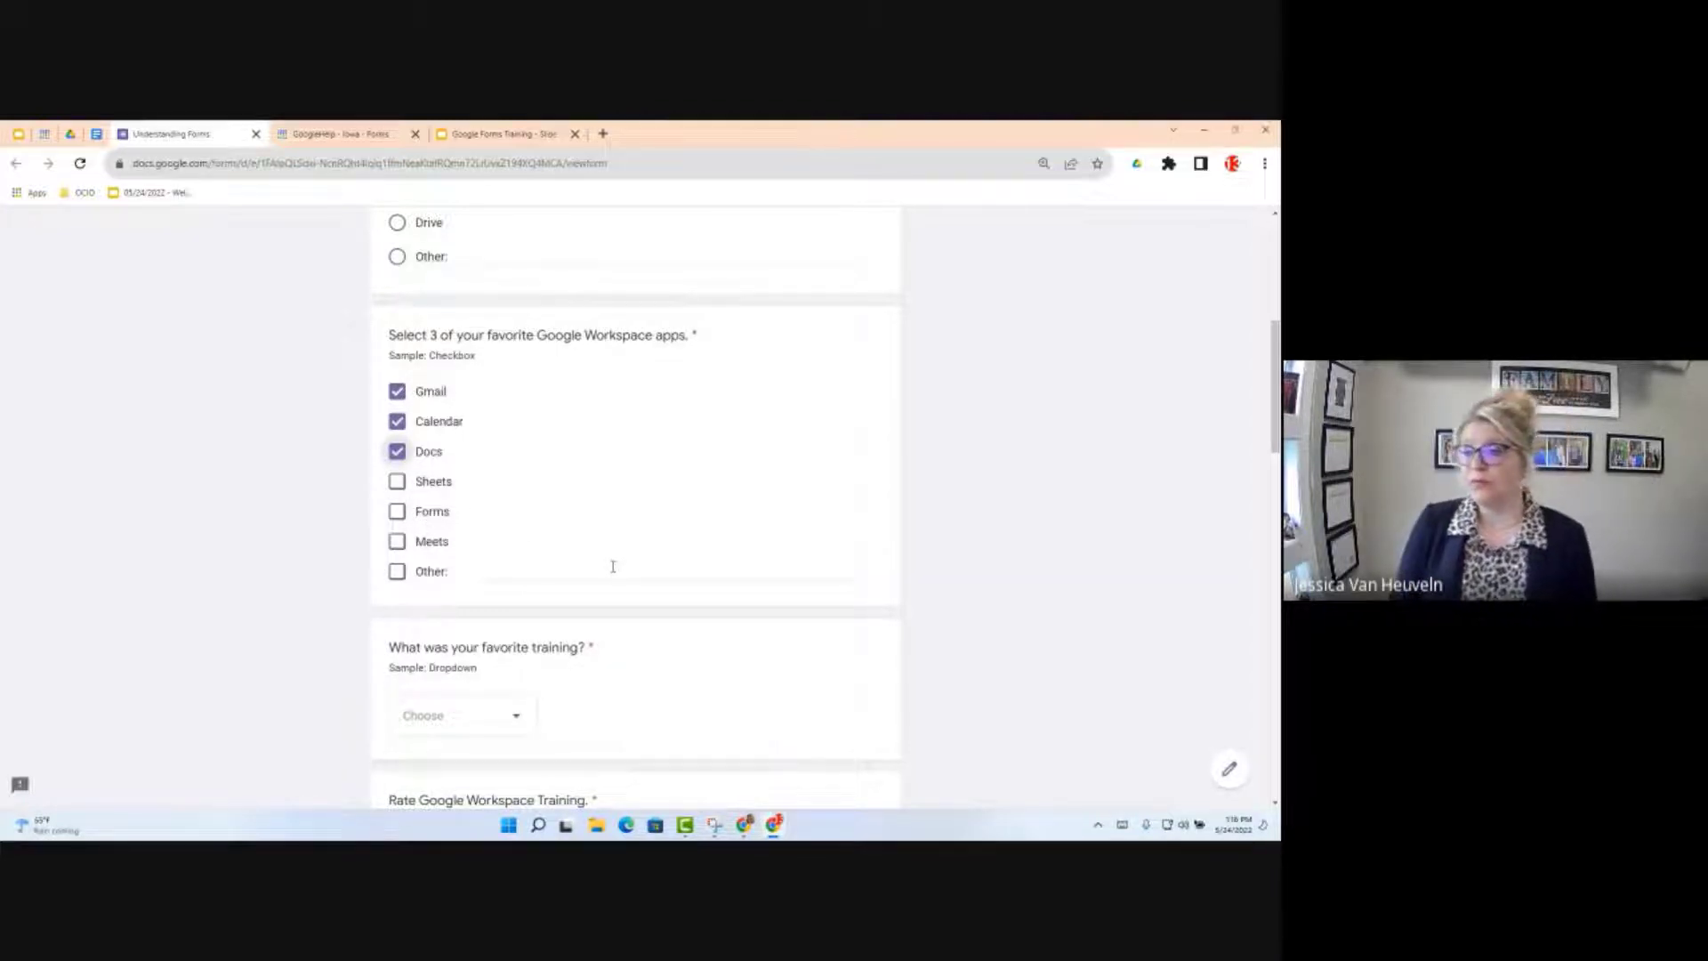
pyautogui.scroll(-3, 613, 567)
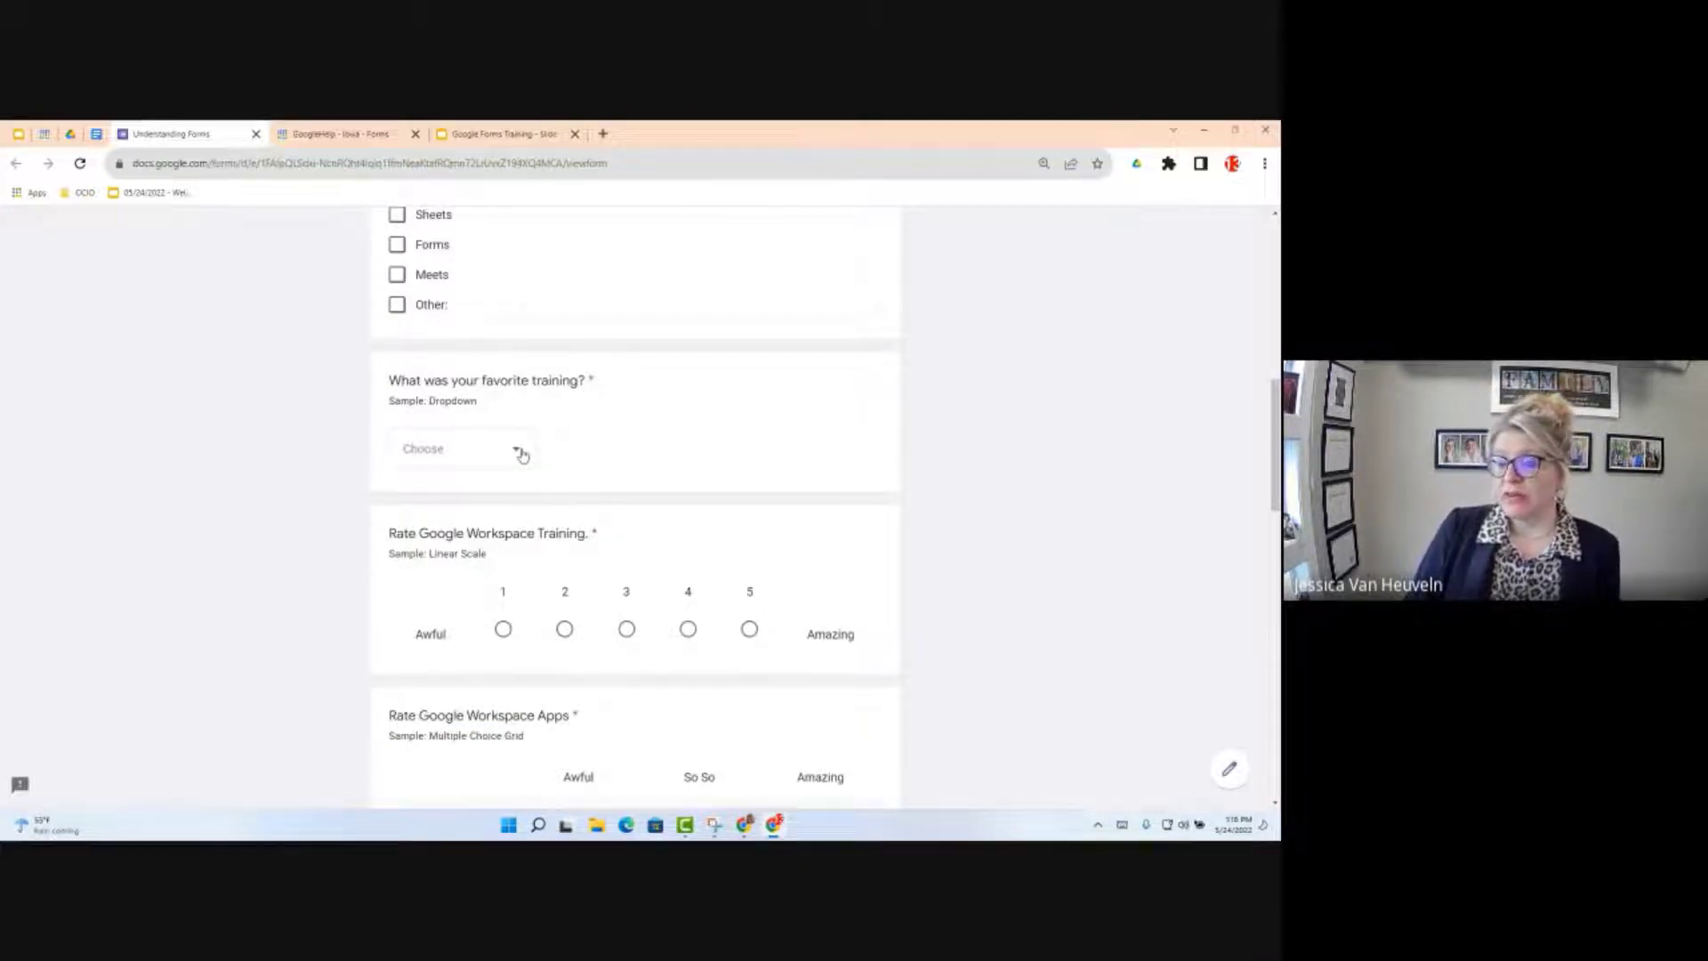
# Step: Choose Docs from the favorite-training dropdown and mark 5 (Amazing) on the training scale
pyautogui.click(522, 455)
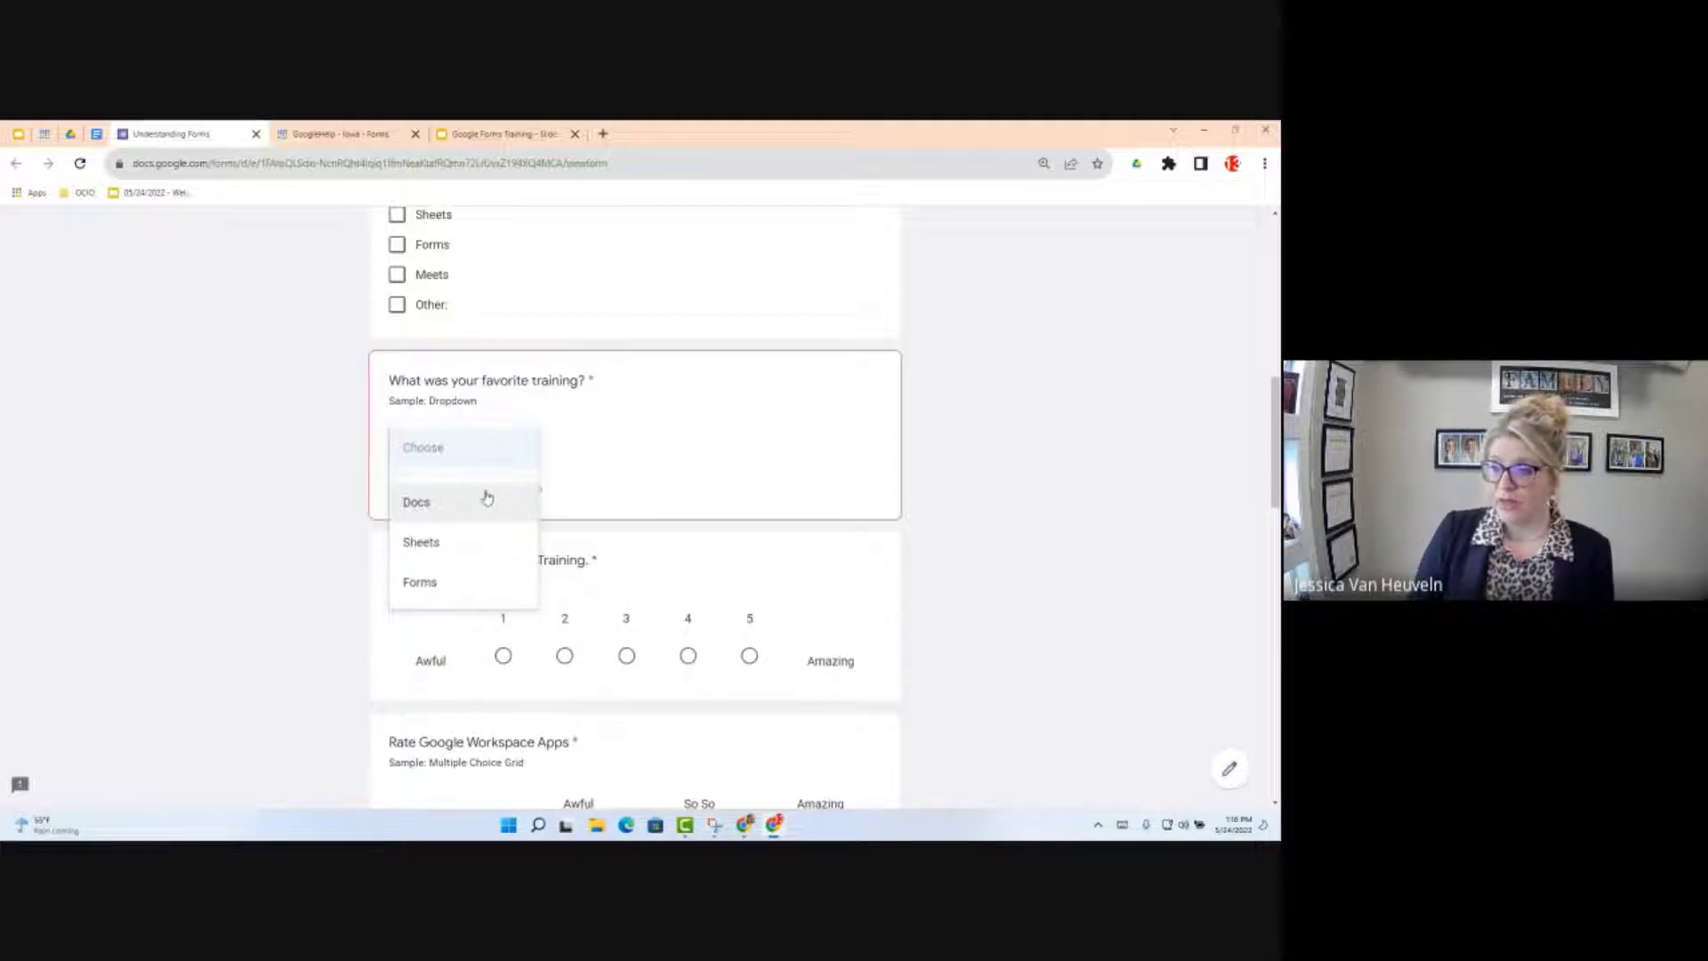
pyautogui.click(487, 500)
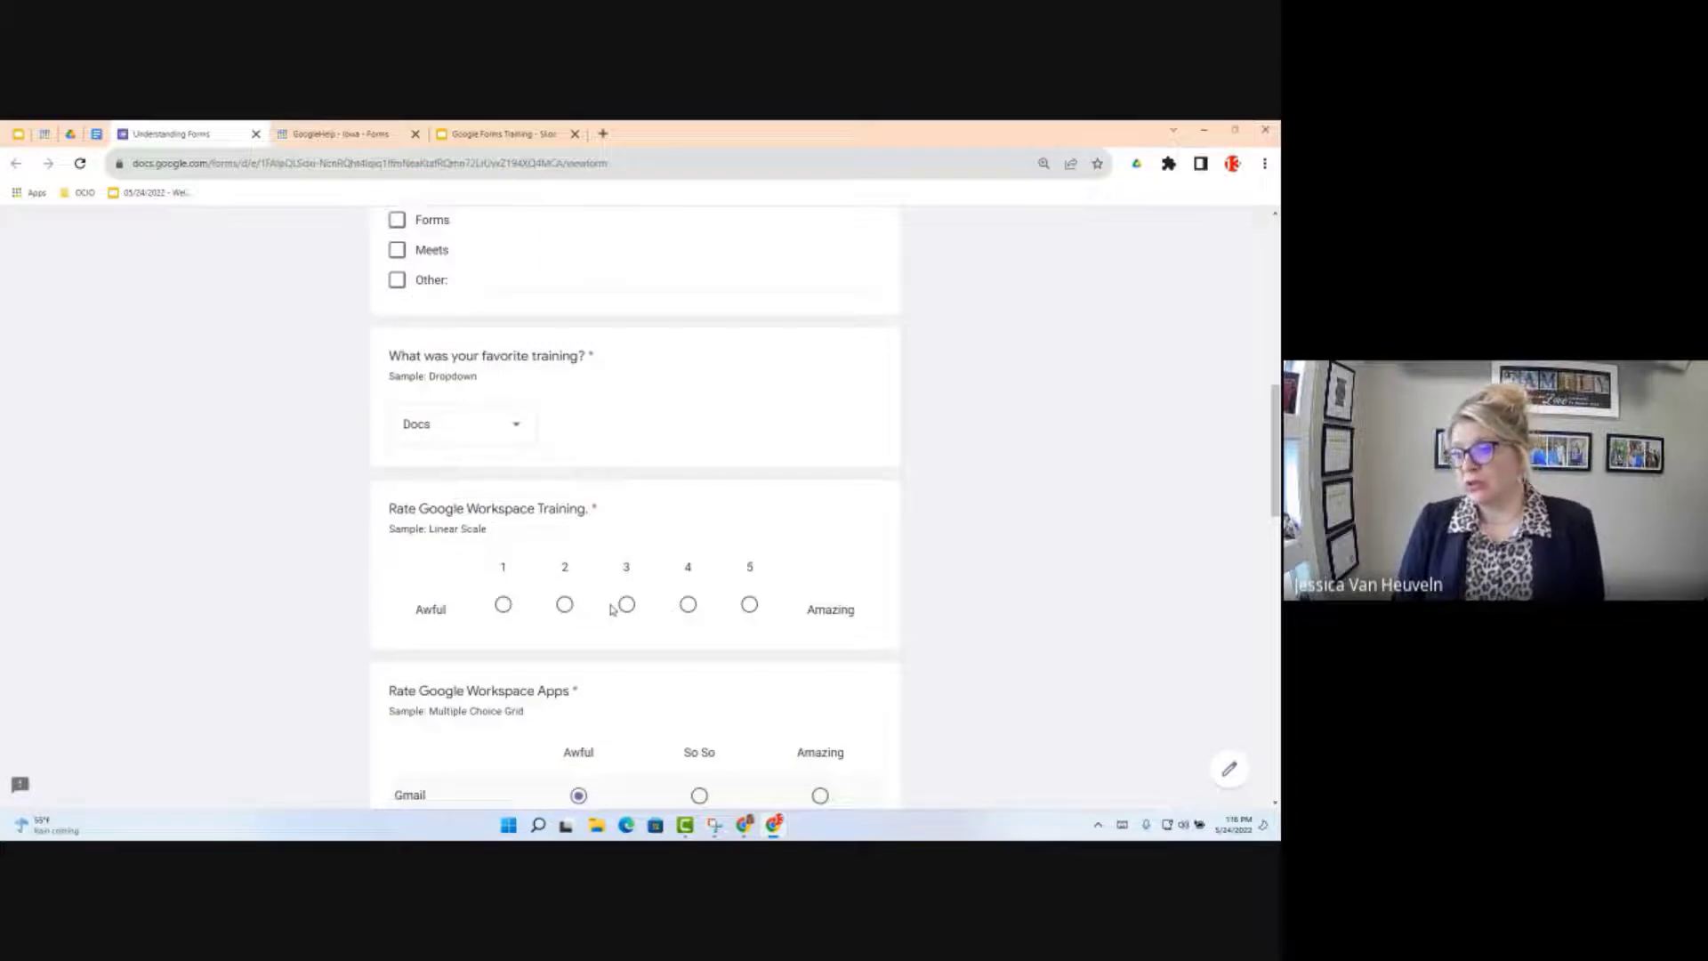
pyautogui.scroll(-1, 612, 609)
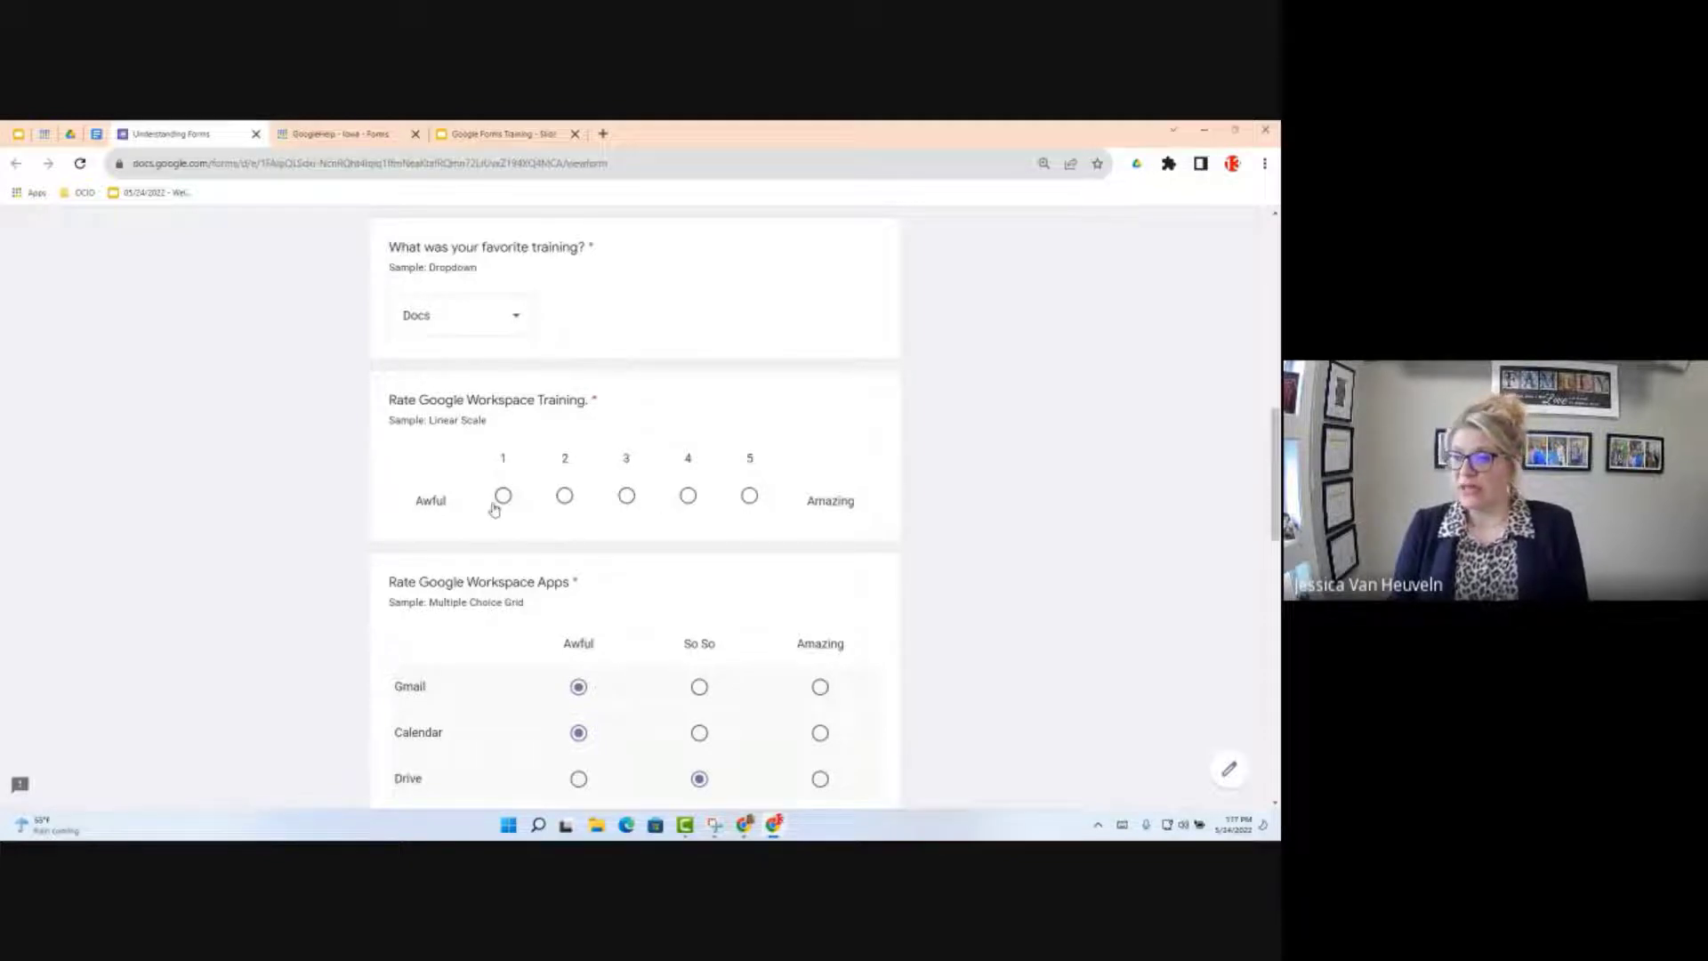
pyautogui.click(777, 507)
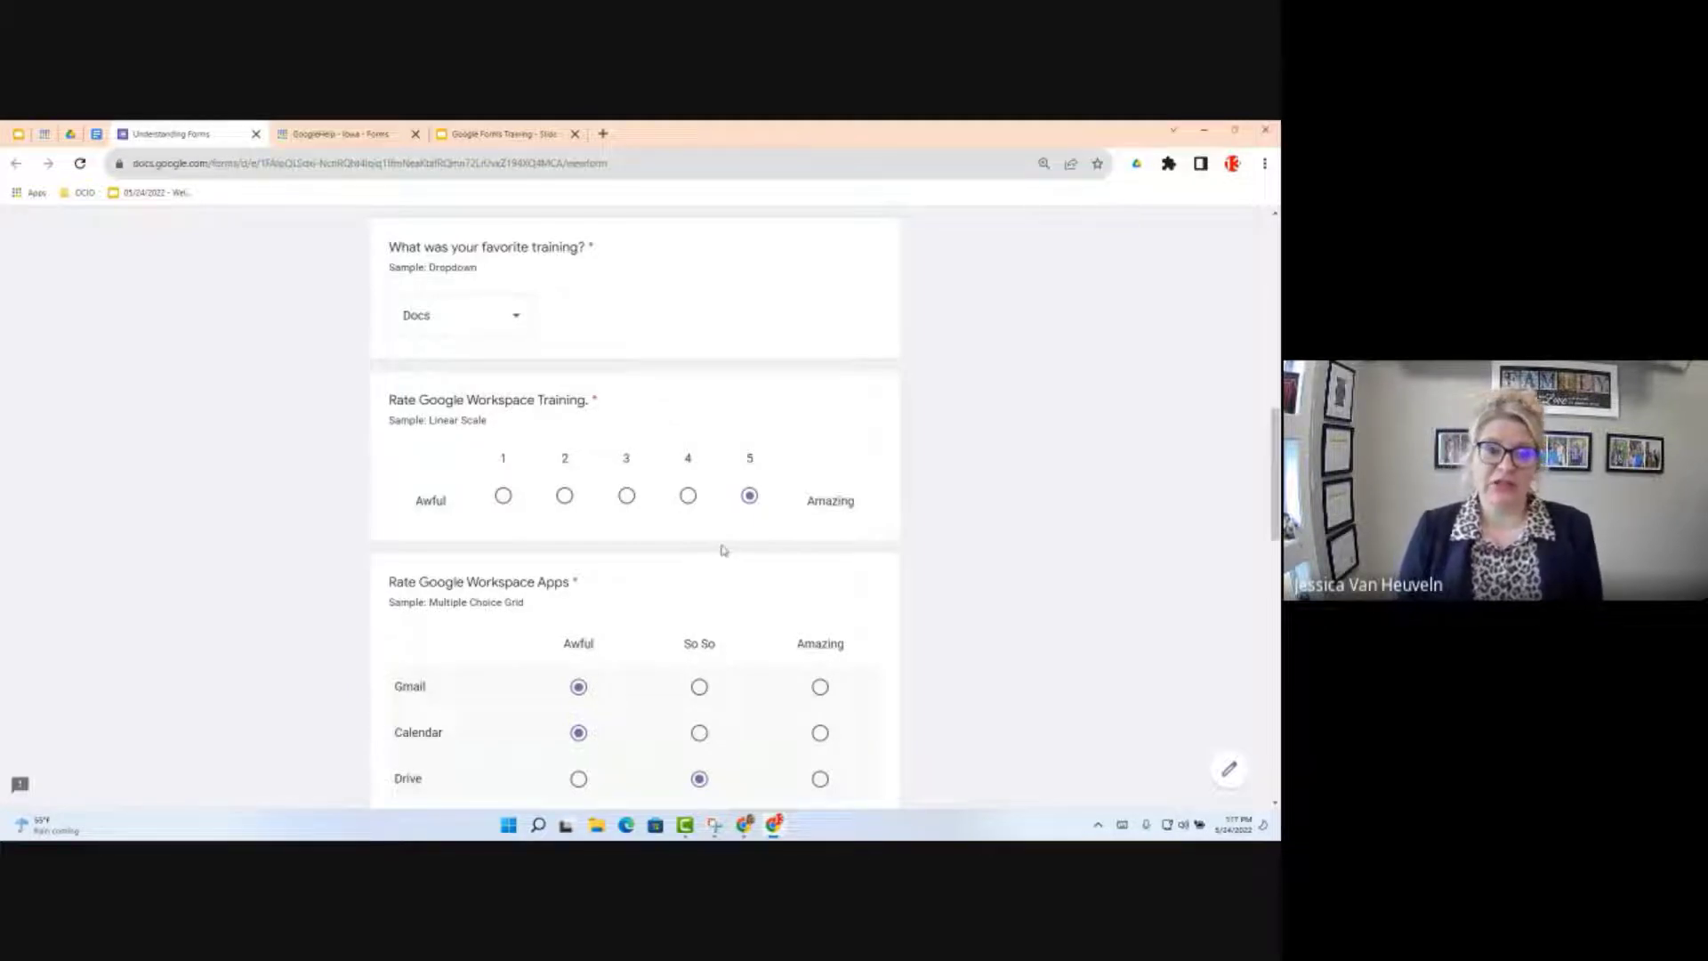
# Step: In the Workspace apps grid, leave Gmail Awful, set Drive to So So and Calendar to Amazing
pyautogui.scroll(-1, 721, 548)
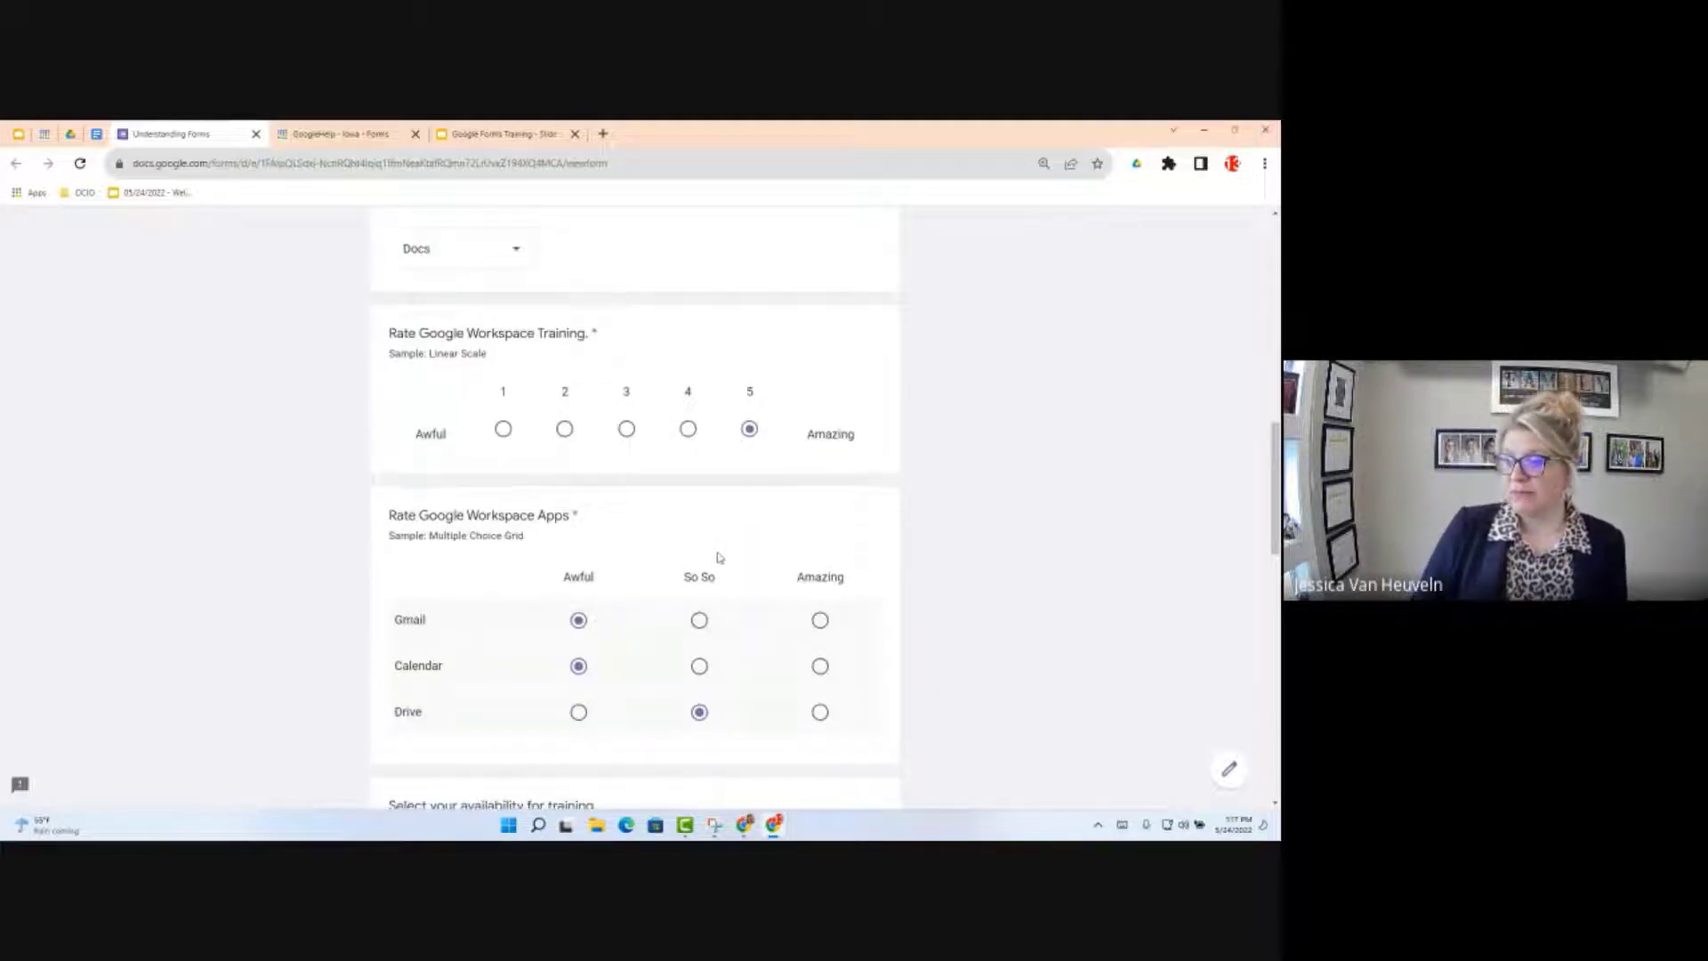
pyautogui.scroll(-1, 721, 557)
pyautogui.scroll(-2, 721, 557)
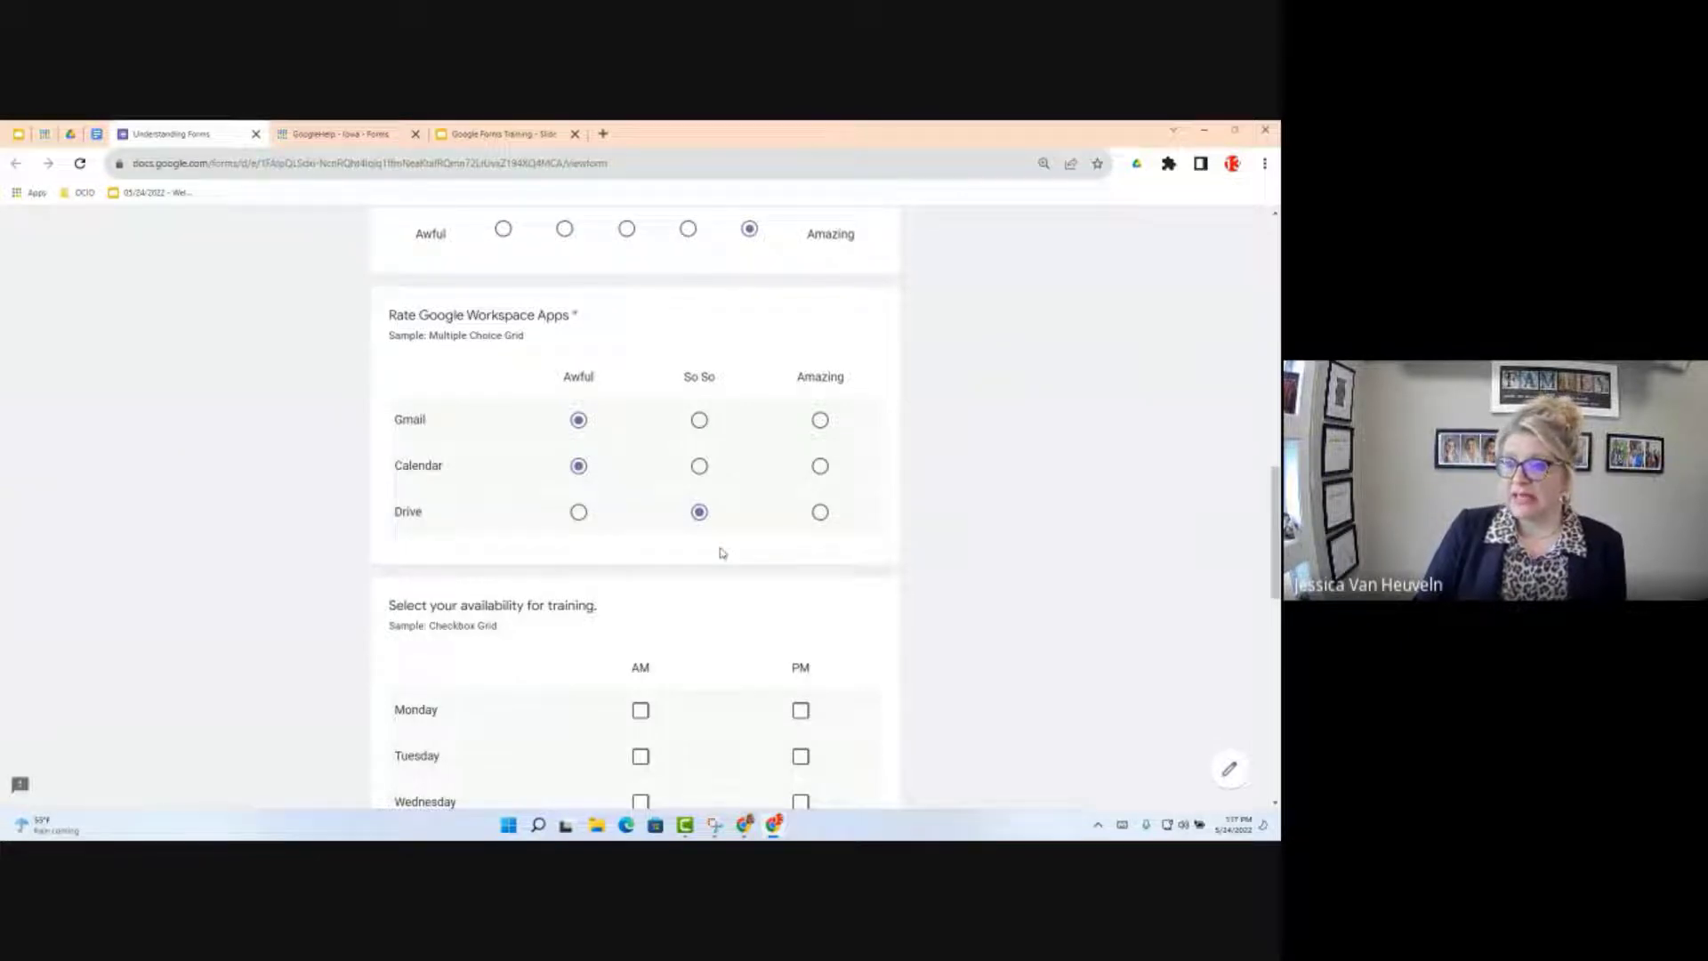
pyautogui.click(581, 517)
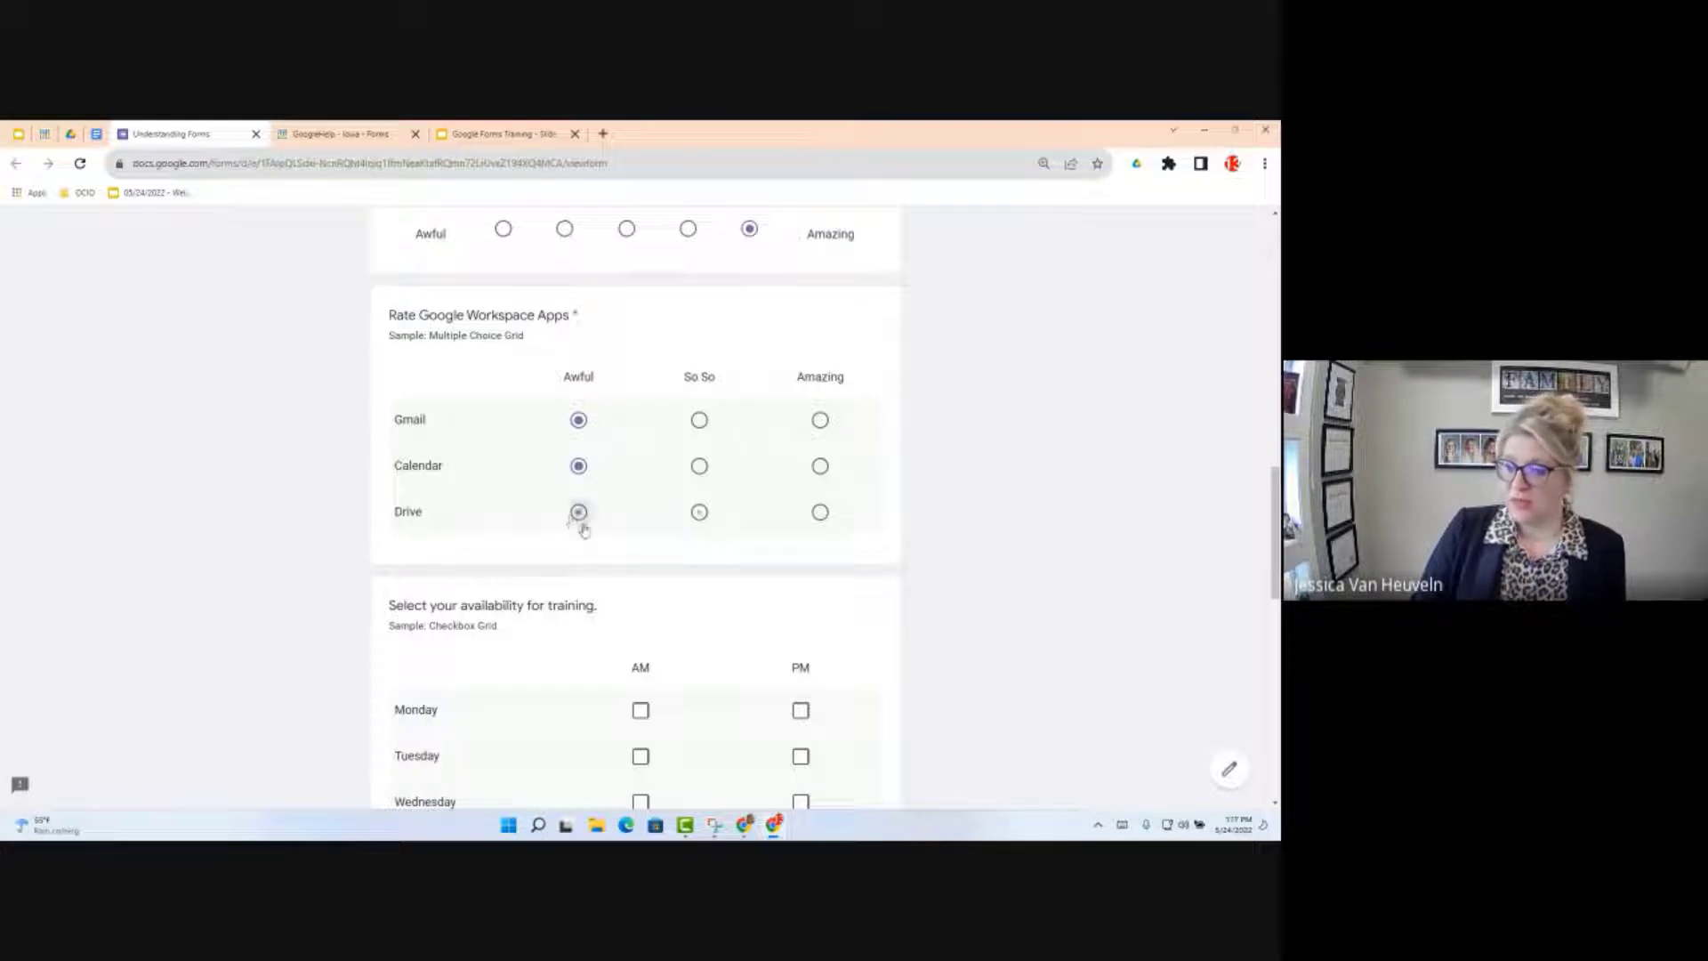
pyautogui.click(698, 514)
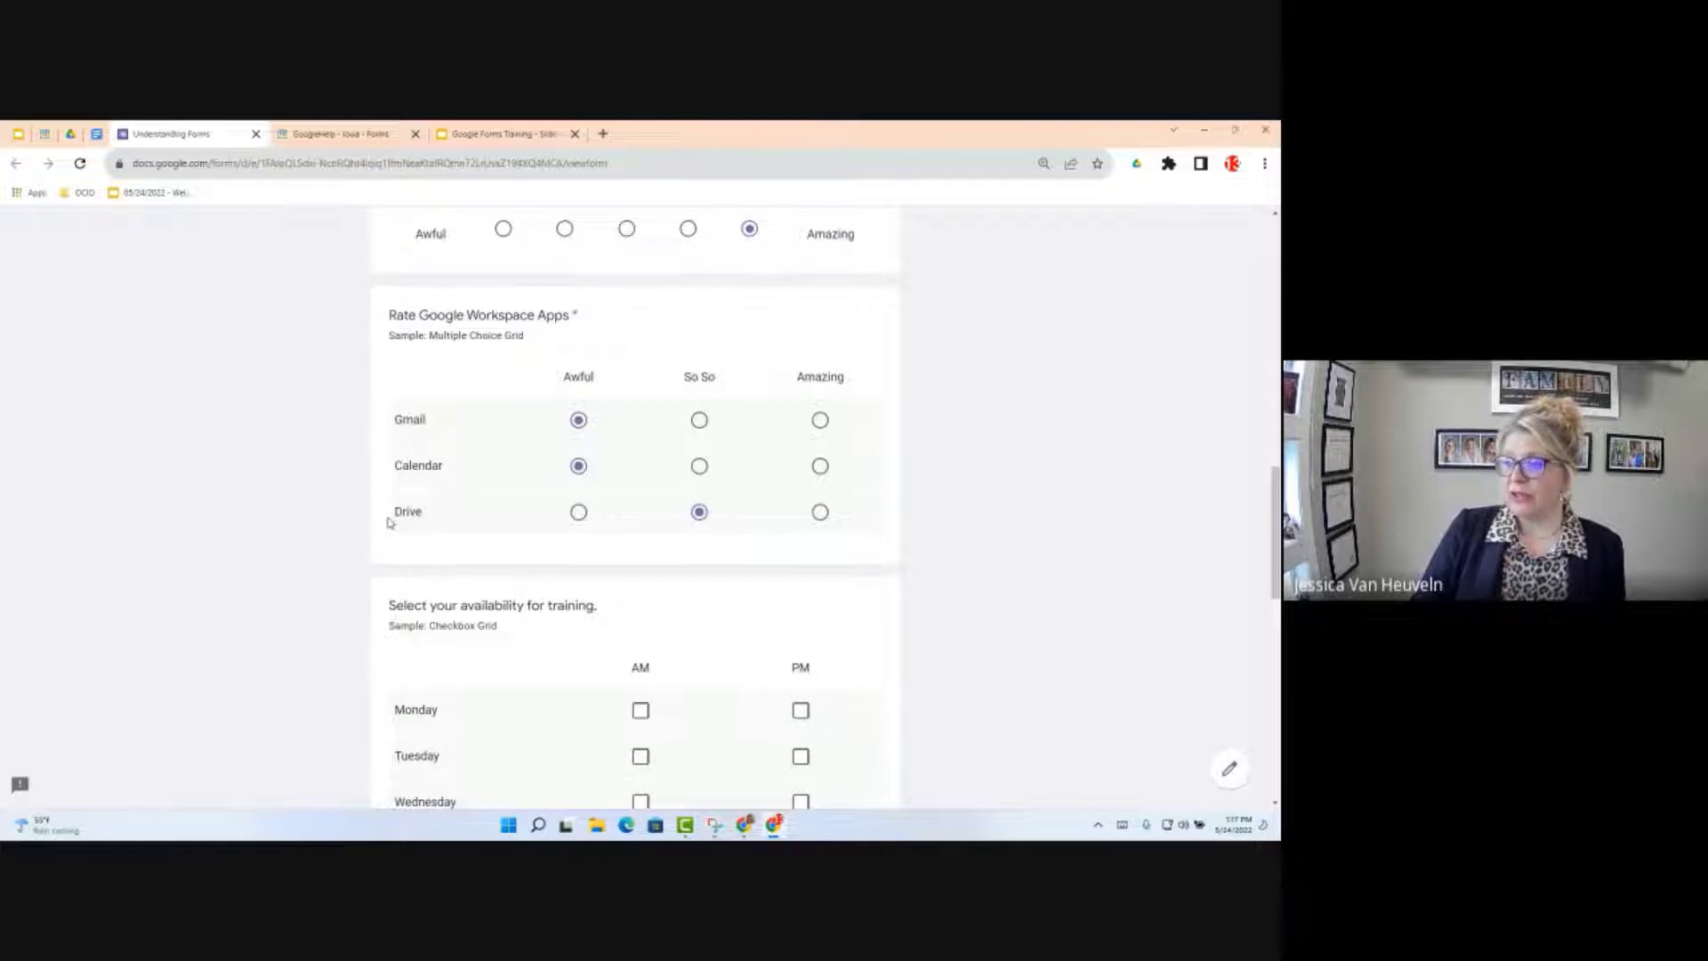
pyautogui.click(699, 466)
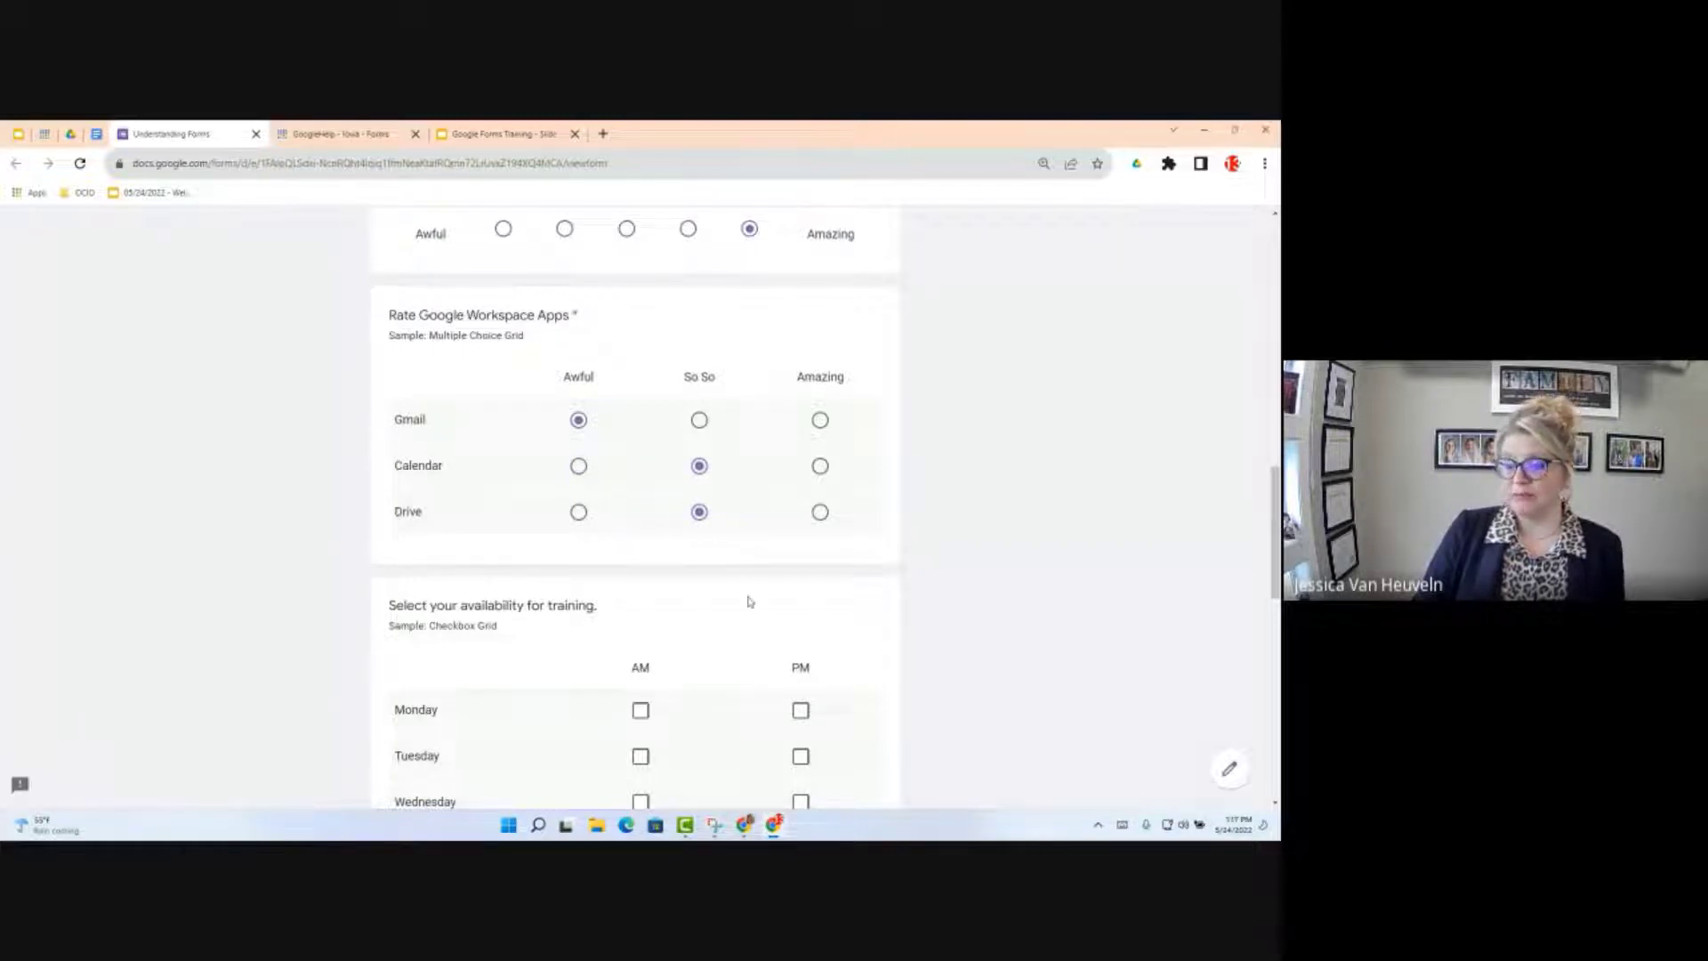
pyautogui.click(578, 466)
pyautogui.click(820, 466)
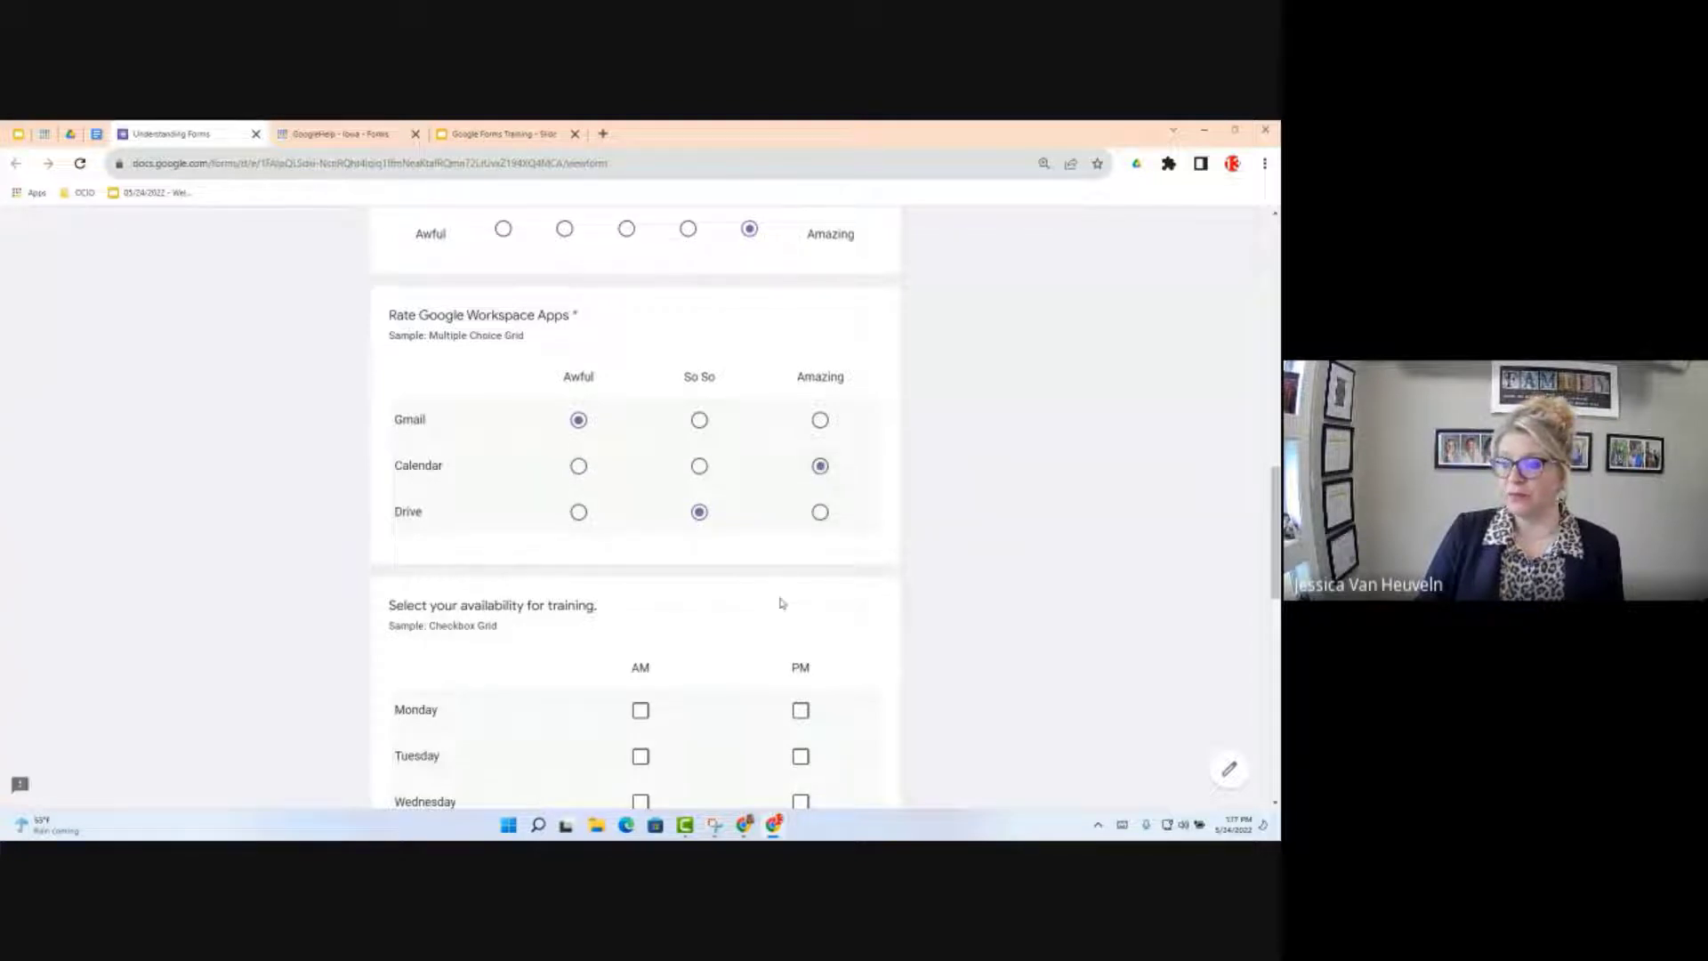
pyautogui.scroll(-5, 738, 556)
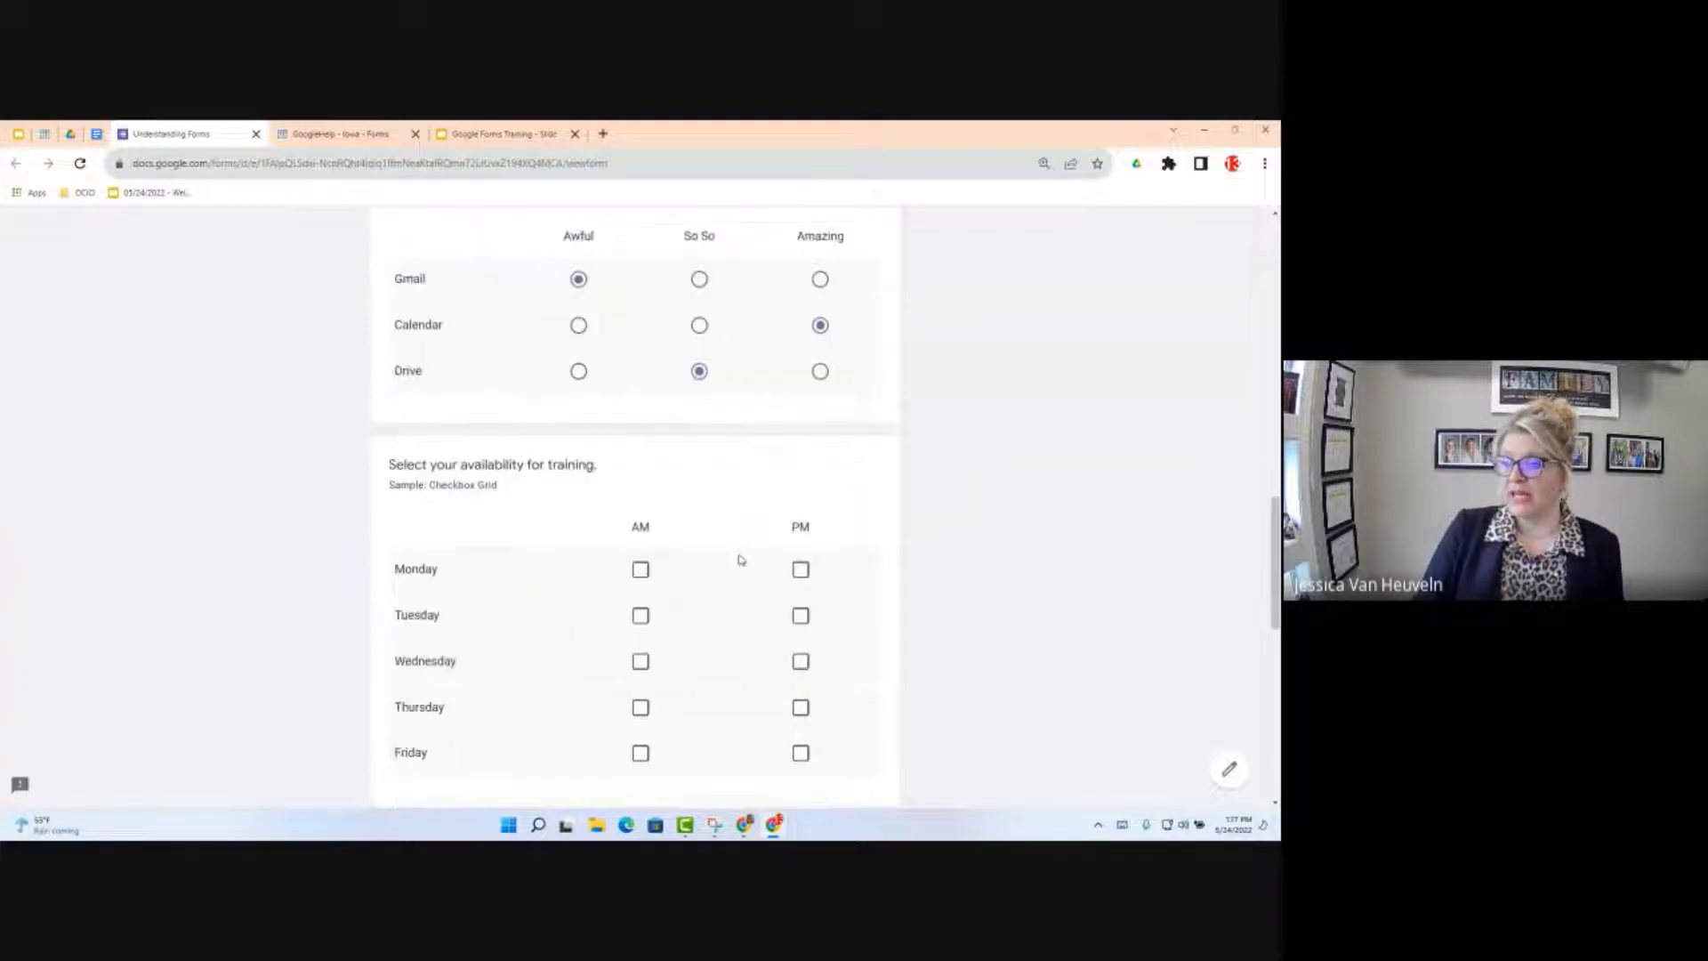
pyautogui.scroll(1, 734, 558)
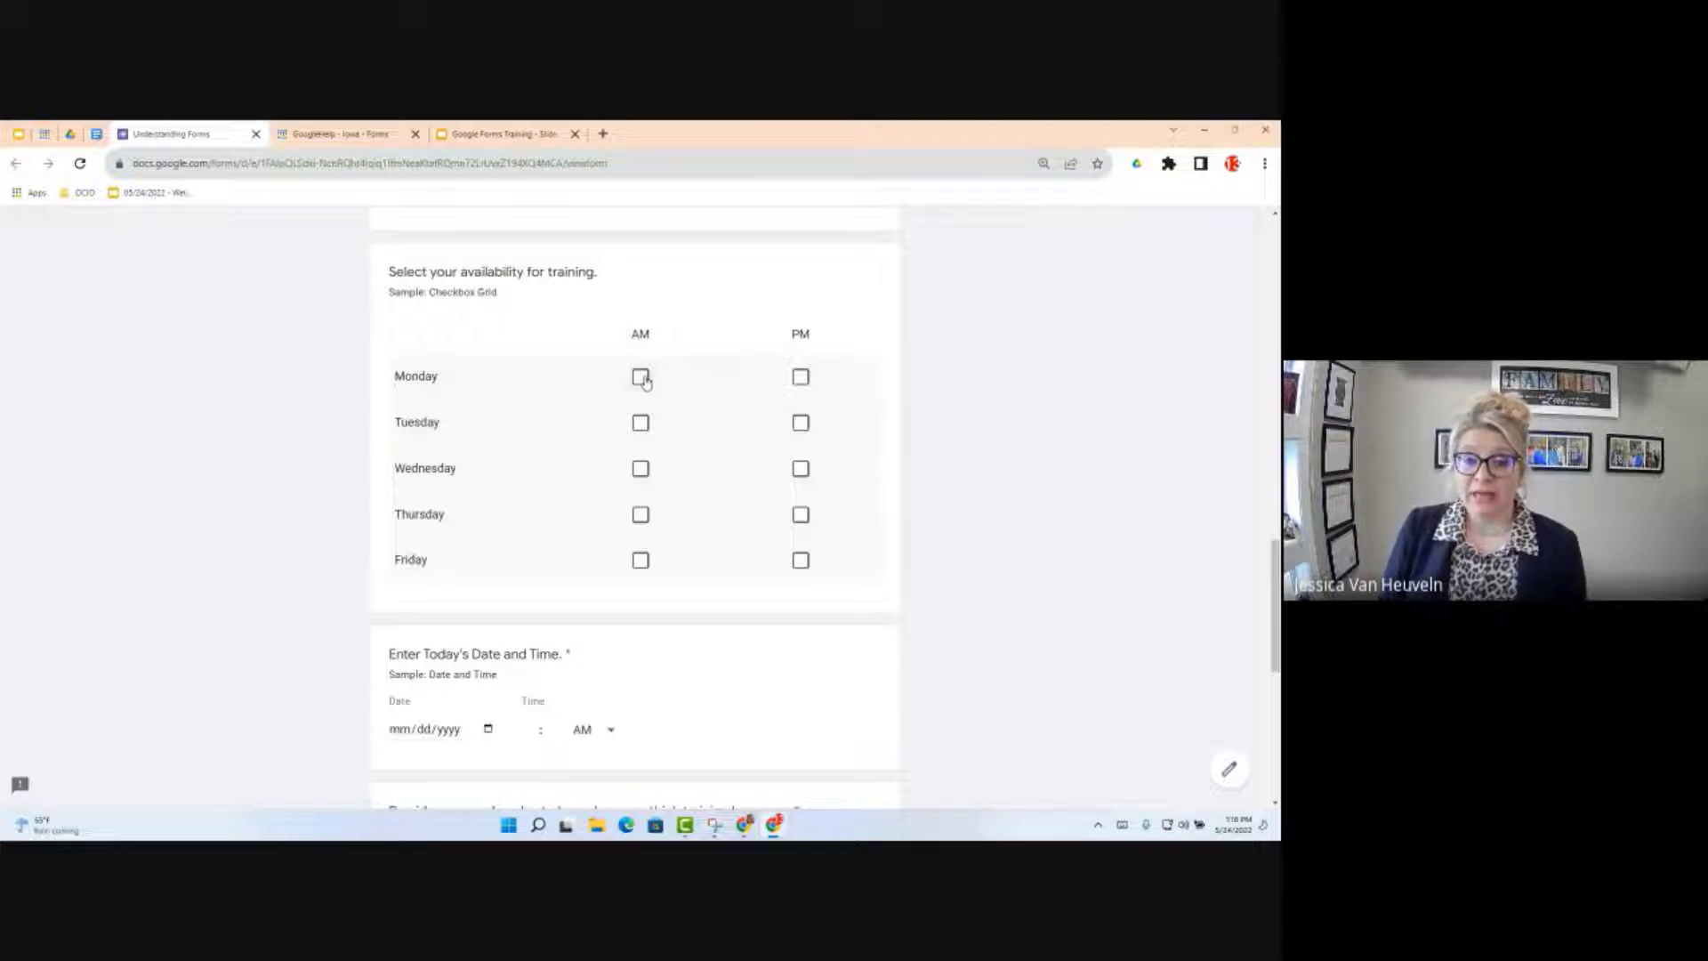
pyautogui.click(643, 378)
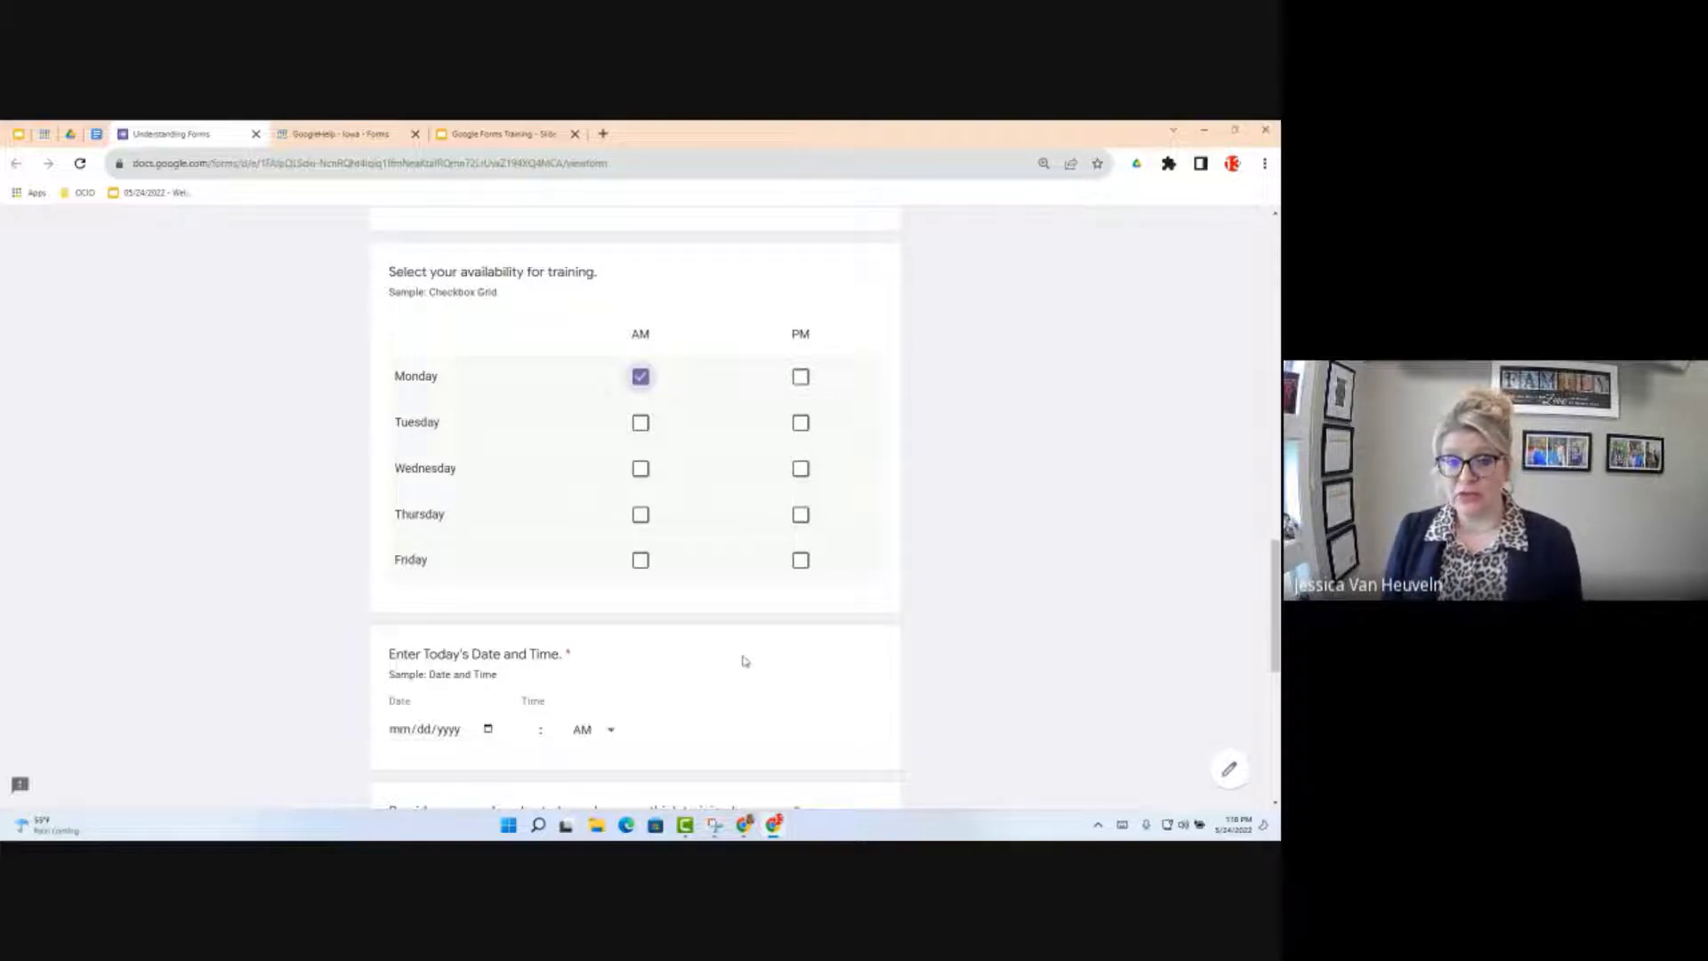
pyautogui.click(641, 472)
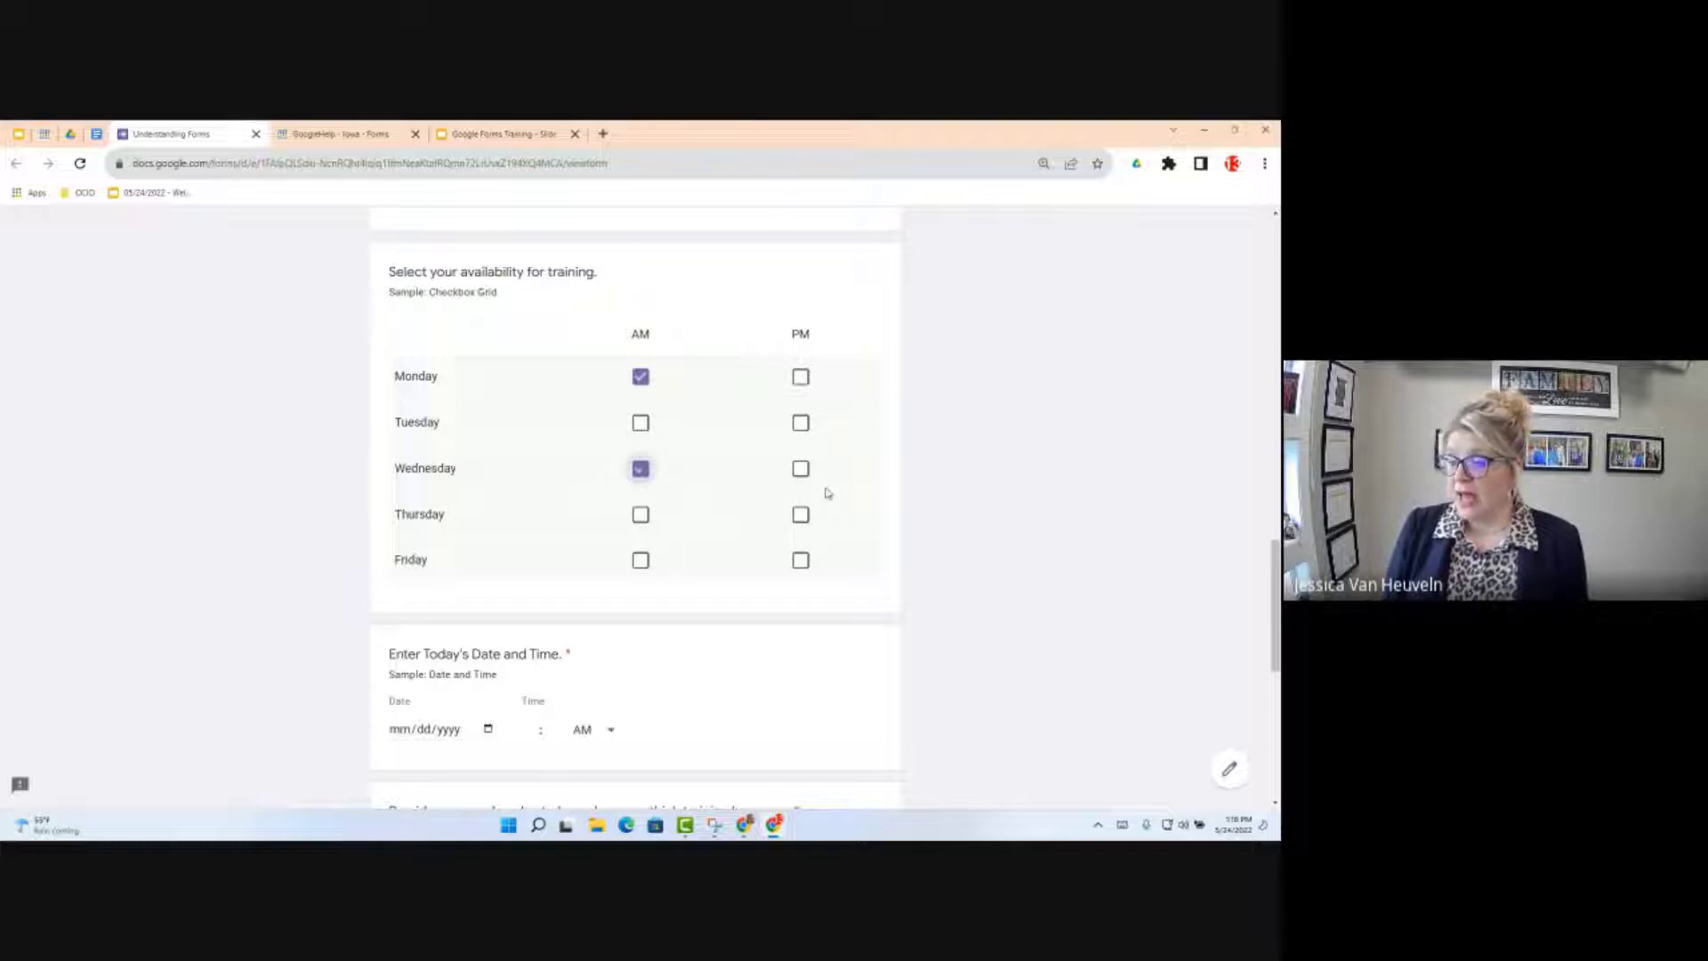
pyautogui.click(801, 515)
pyautogui.click(800, 562)
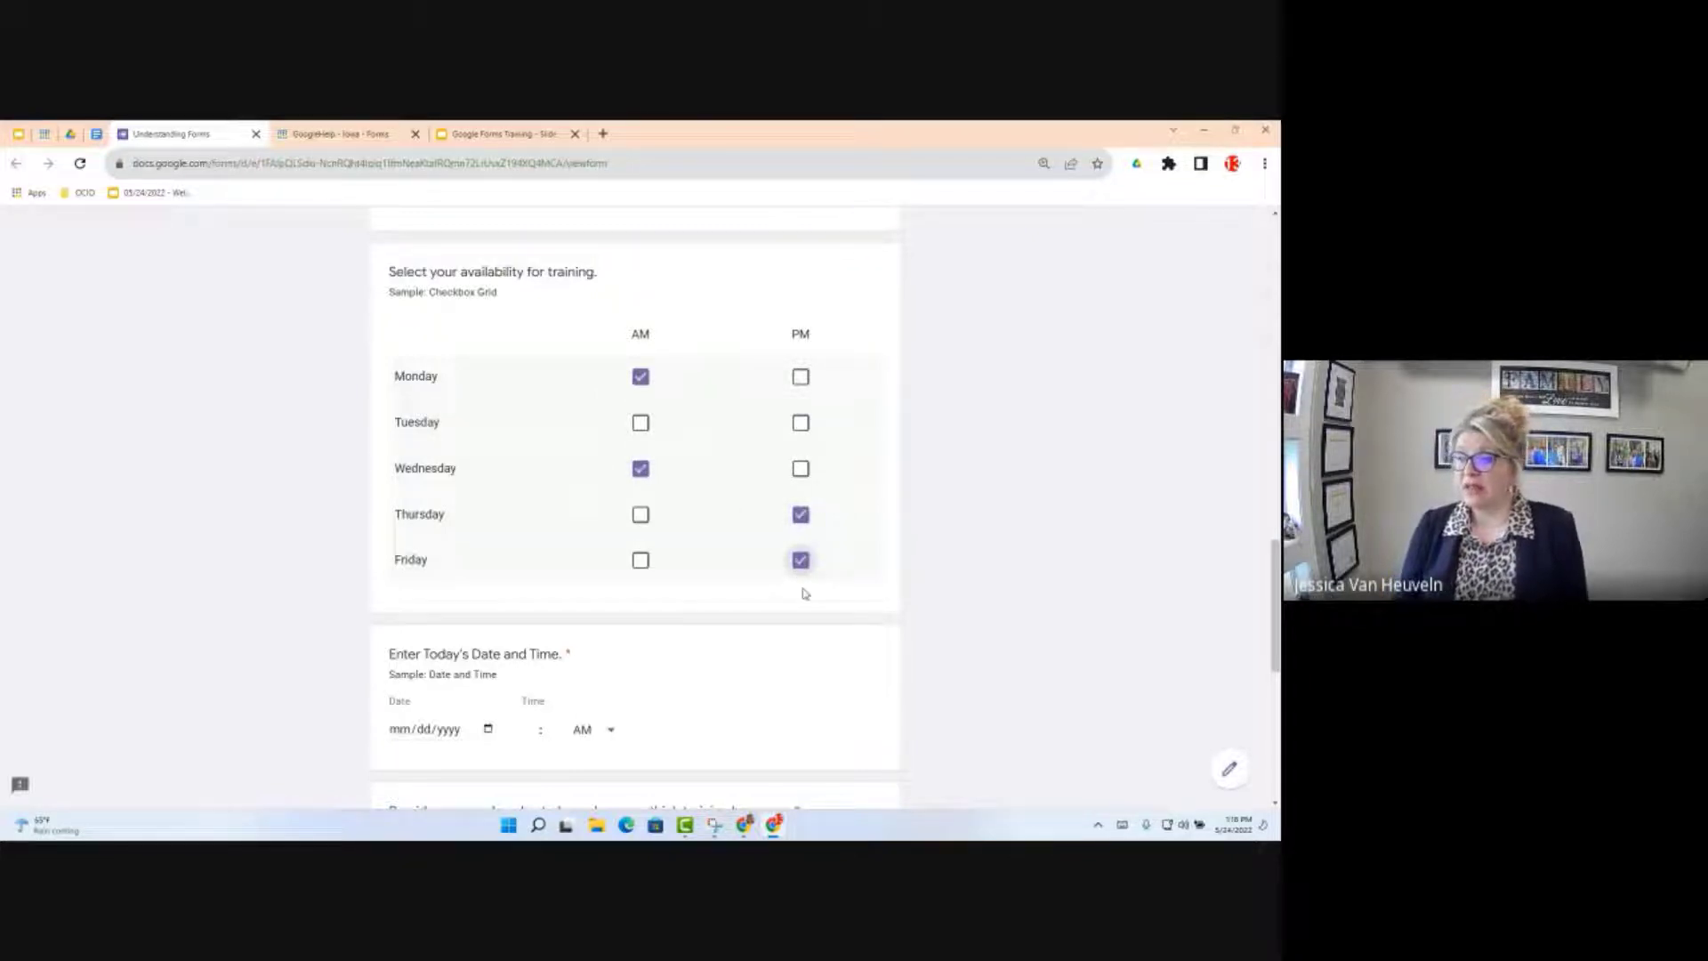
pyautogui.click(637, 523)
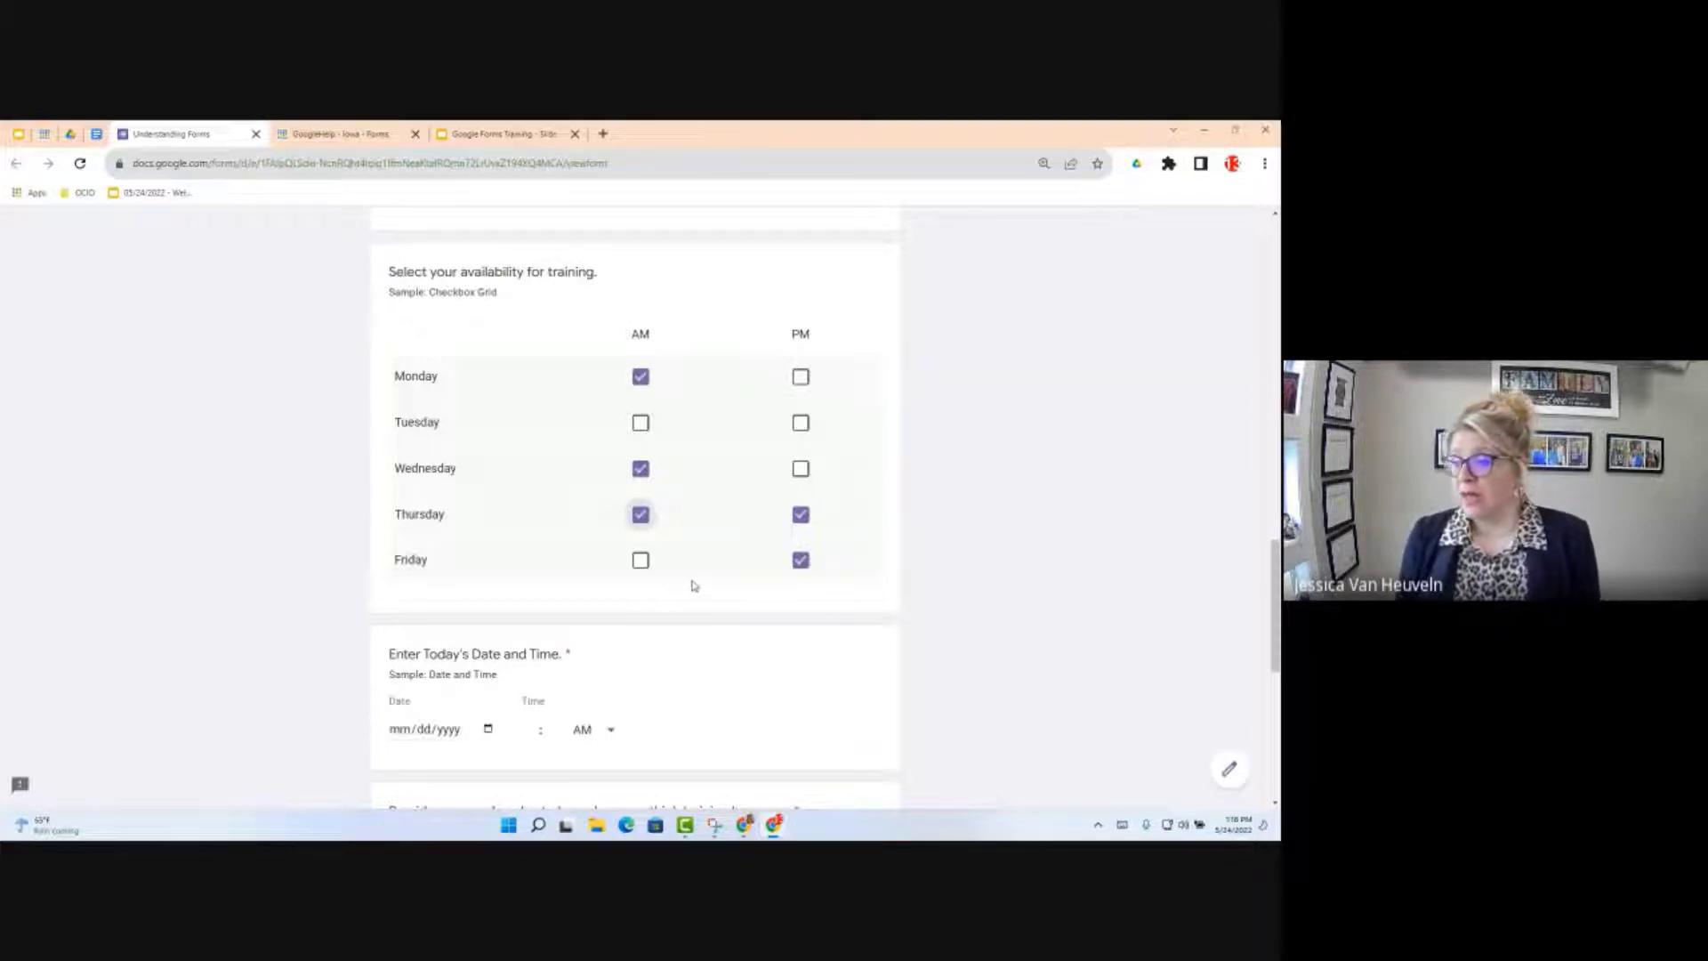
pyautogui.scroll(-3, 685, 589)
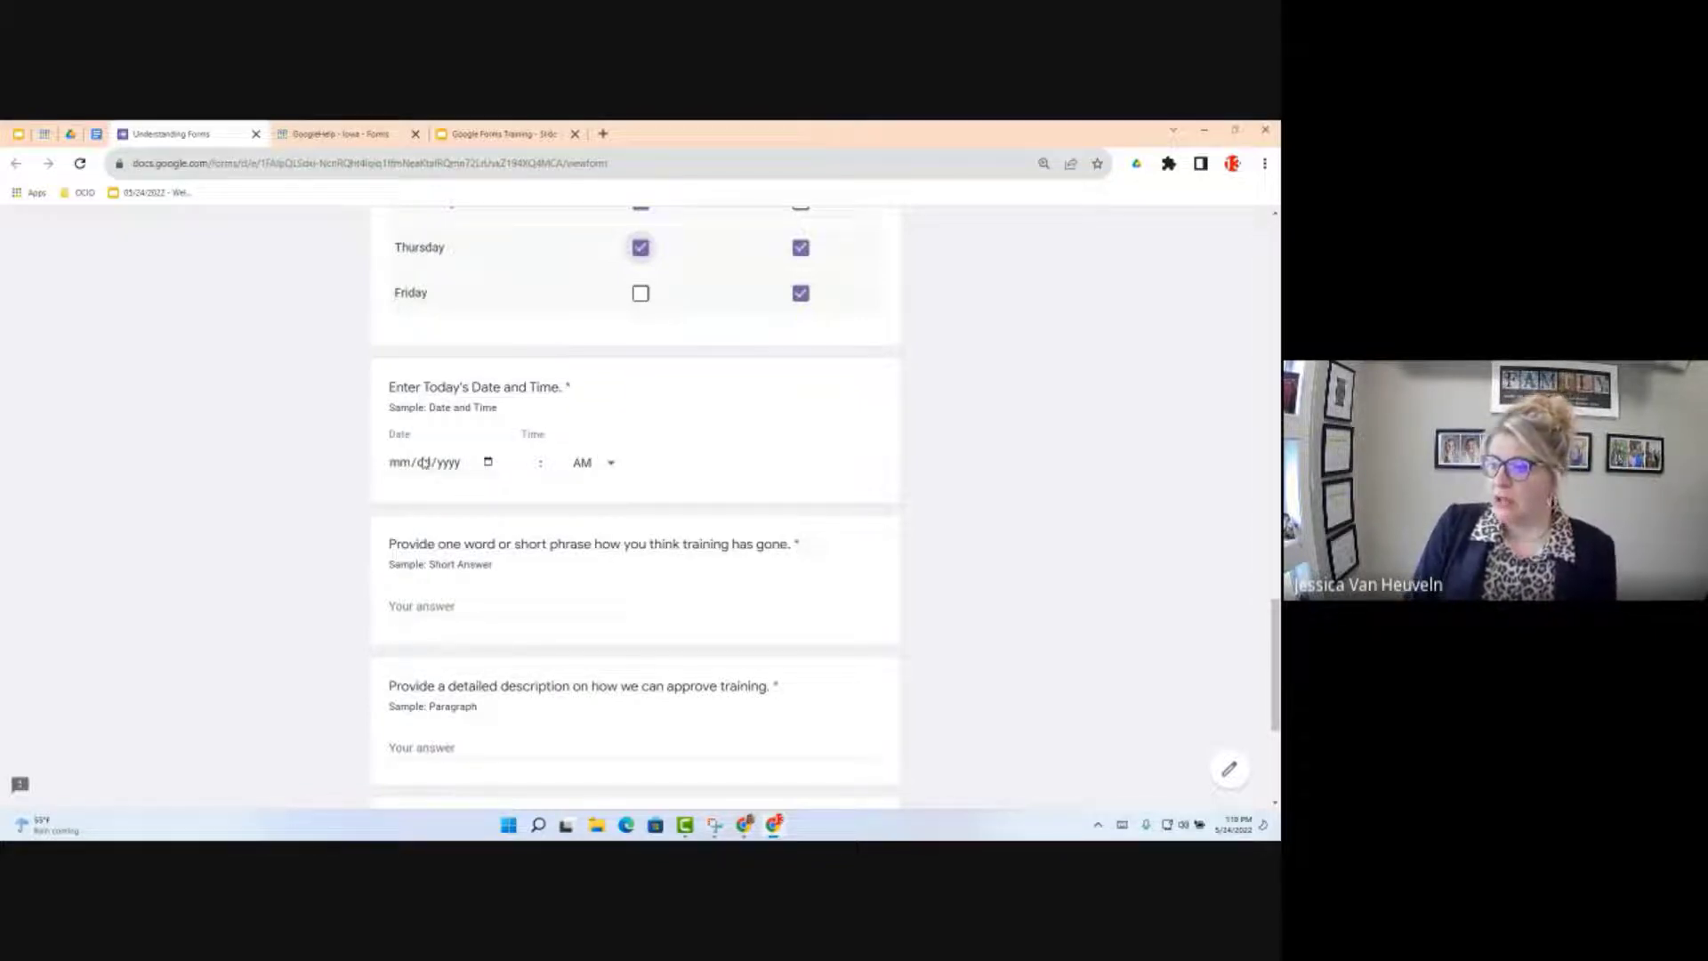
# Step: Enter May 24, 2022 as the date and 12:00 AM as the time
pyautogui.click(488, 462)
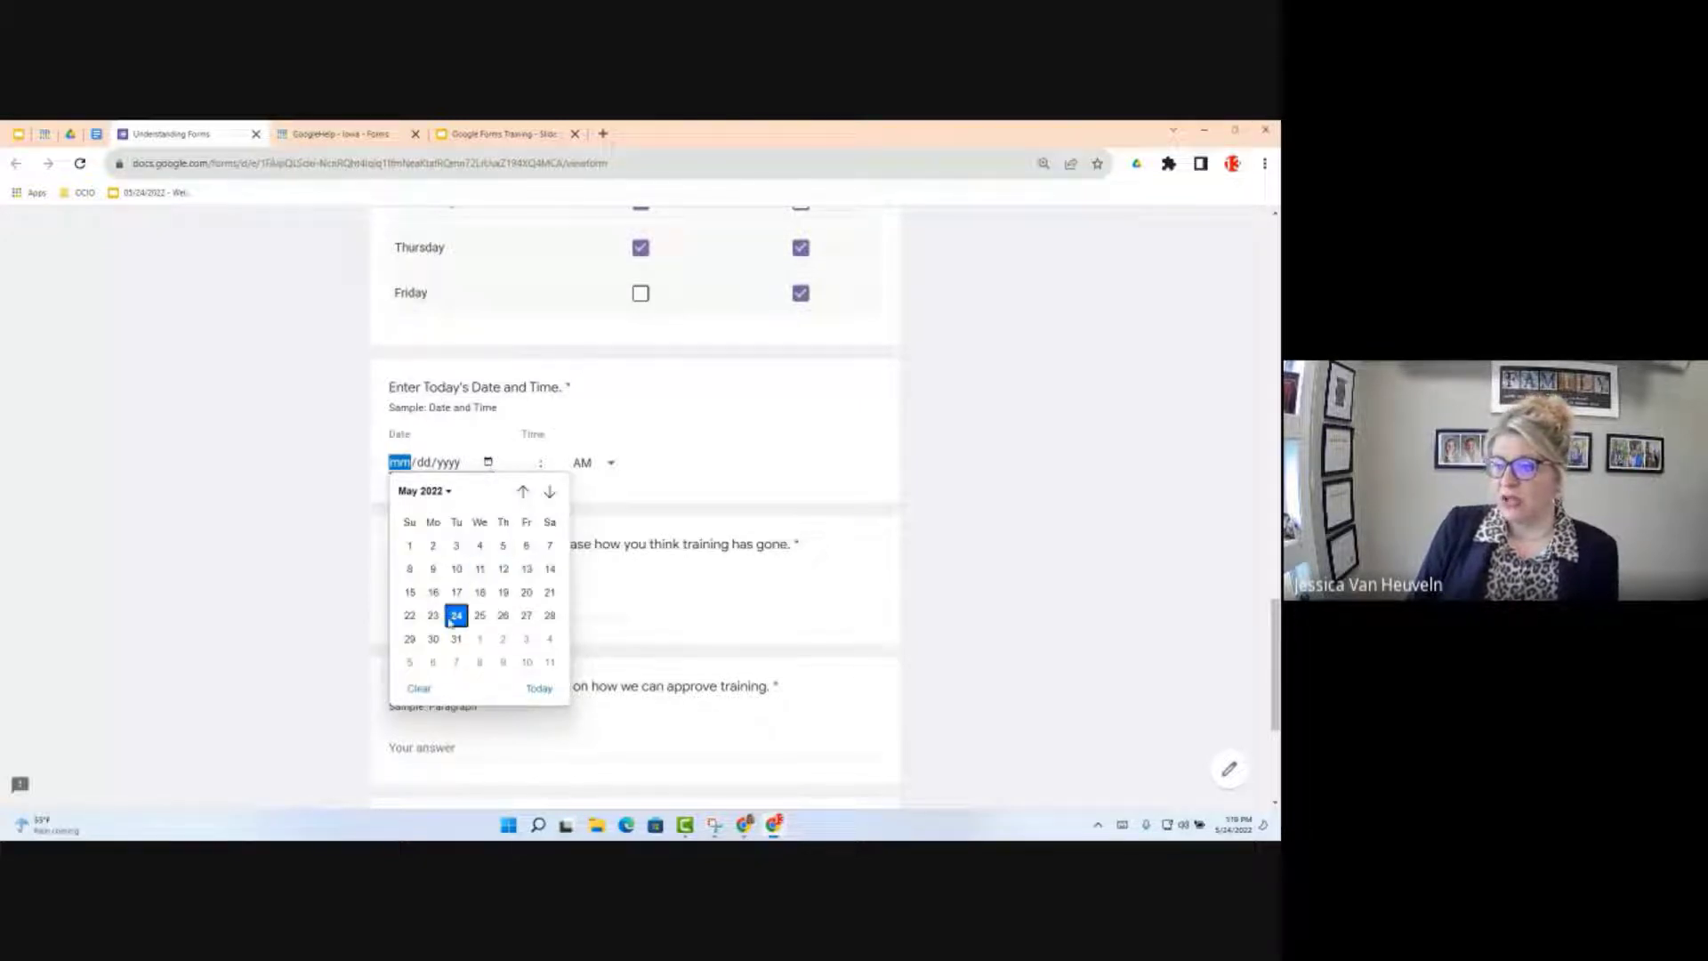
pyautogui.click(456, 616)
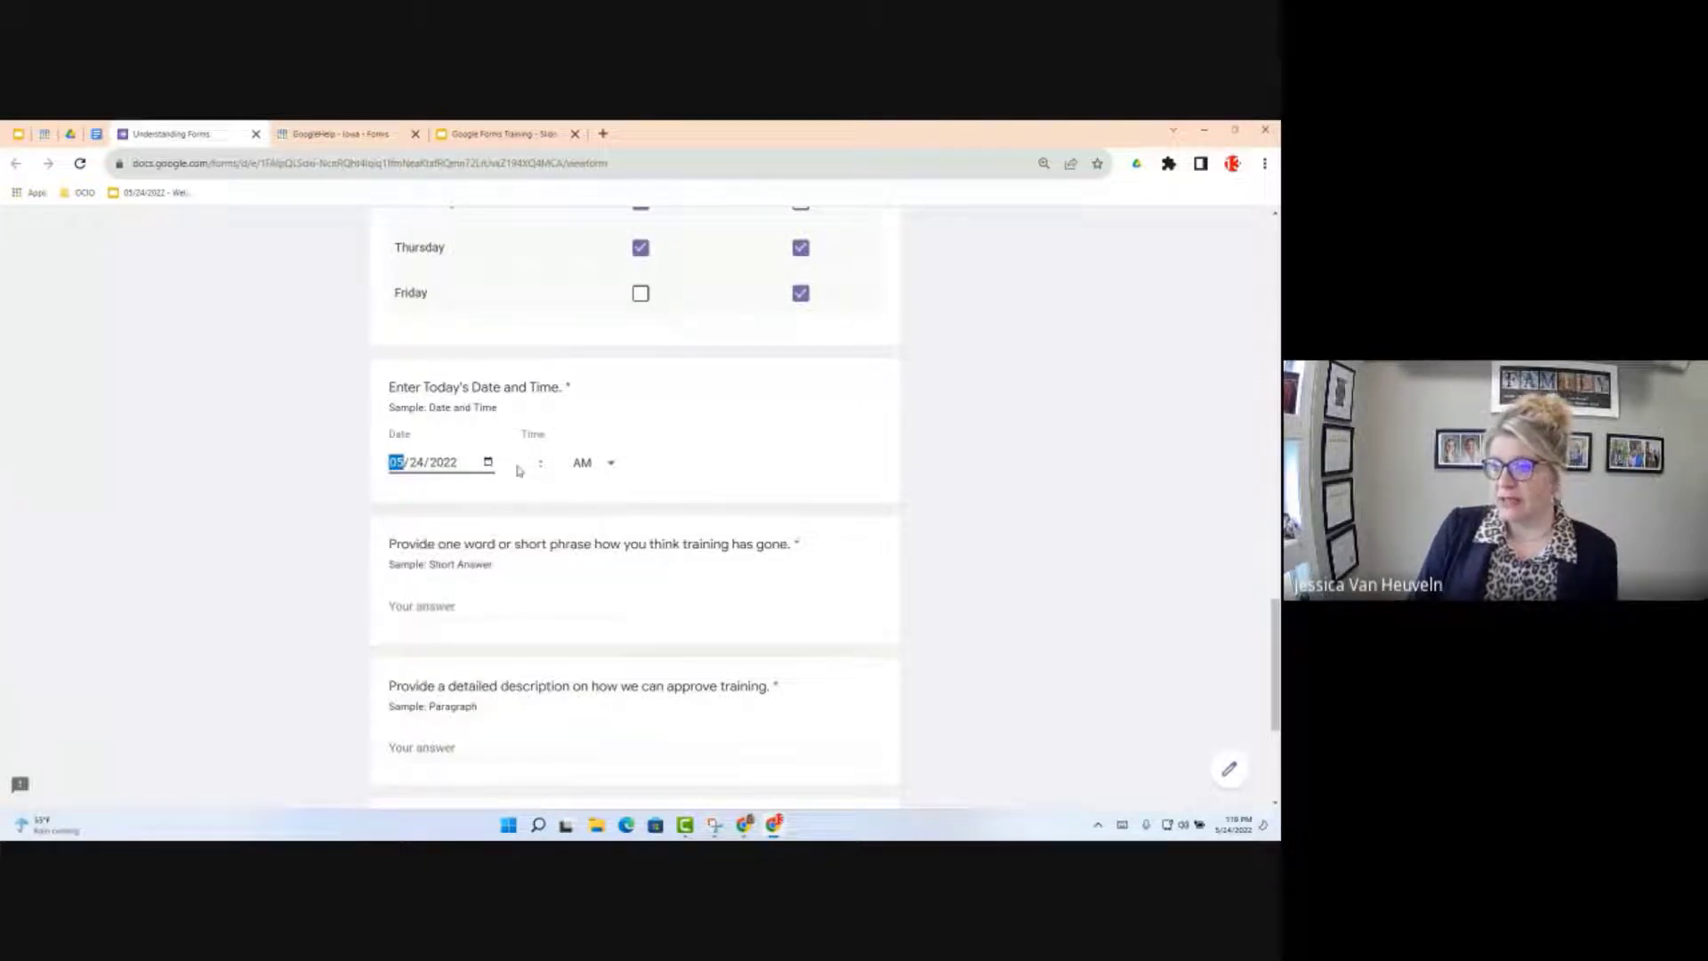
pyautogui.click(538, 460)
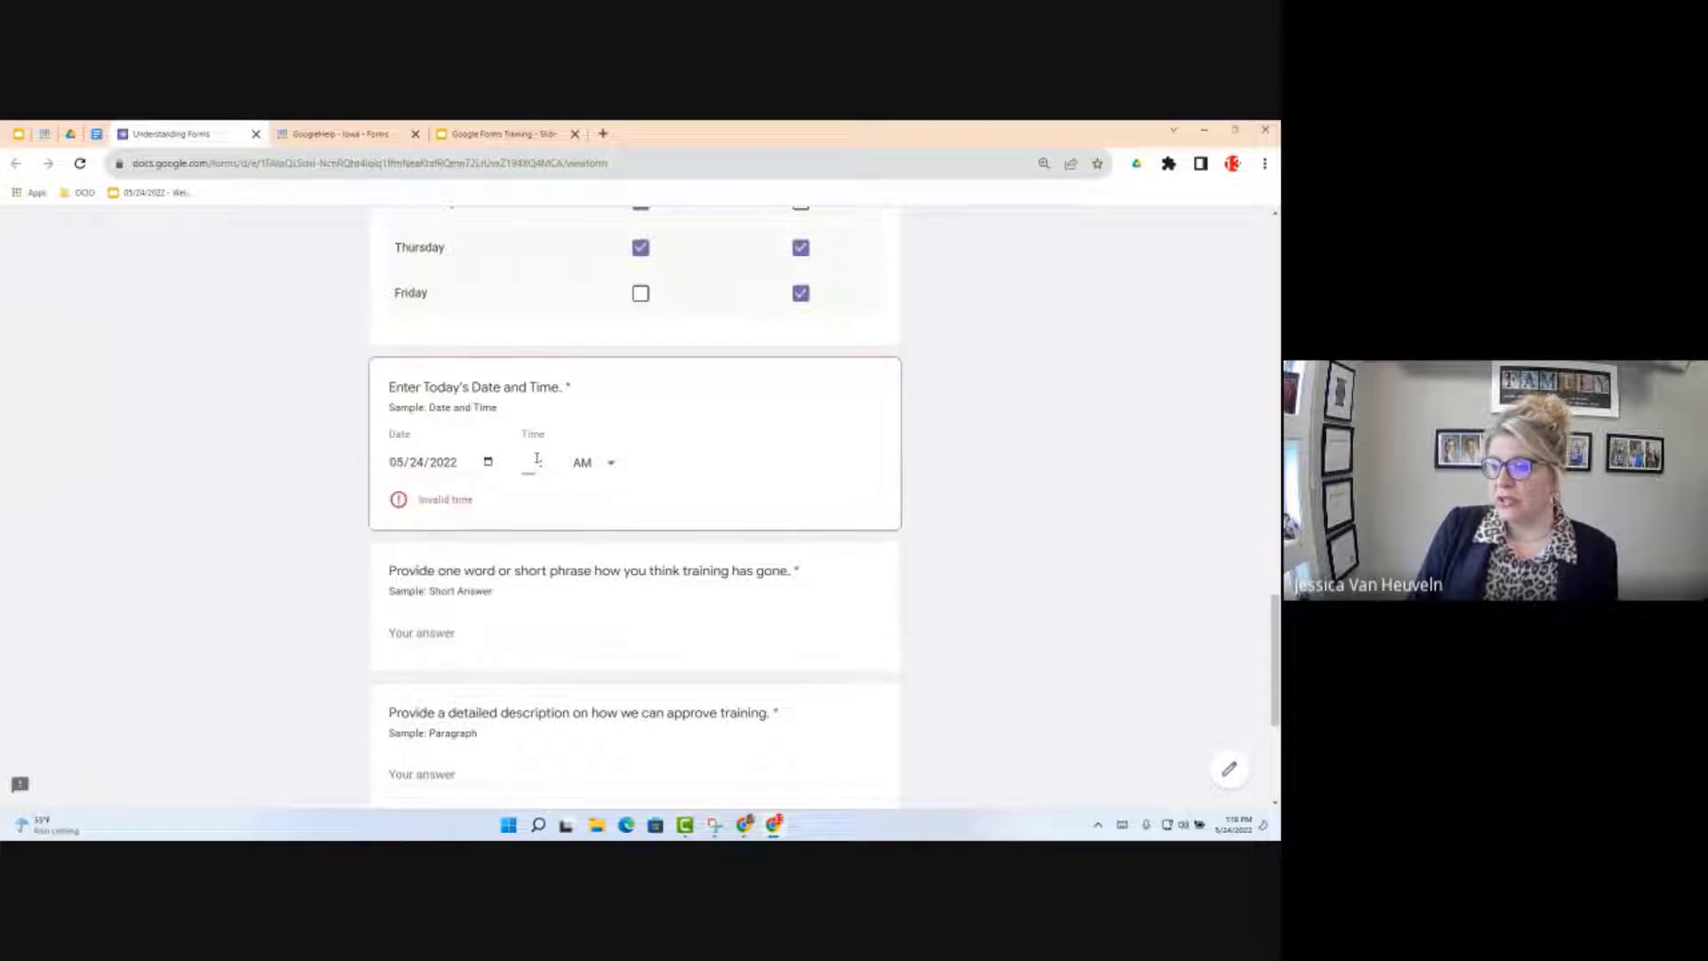
pyautogui.write('12')
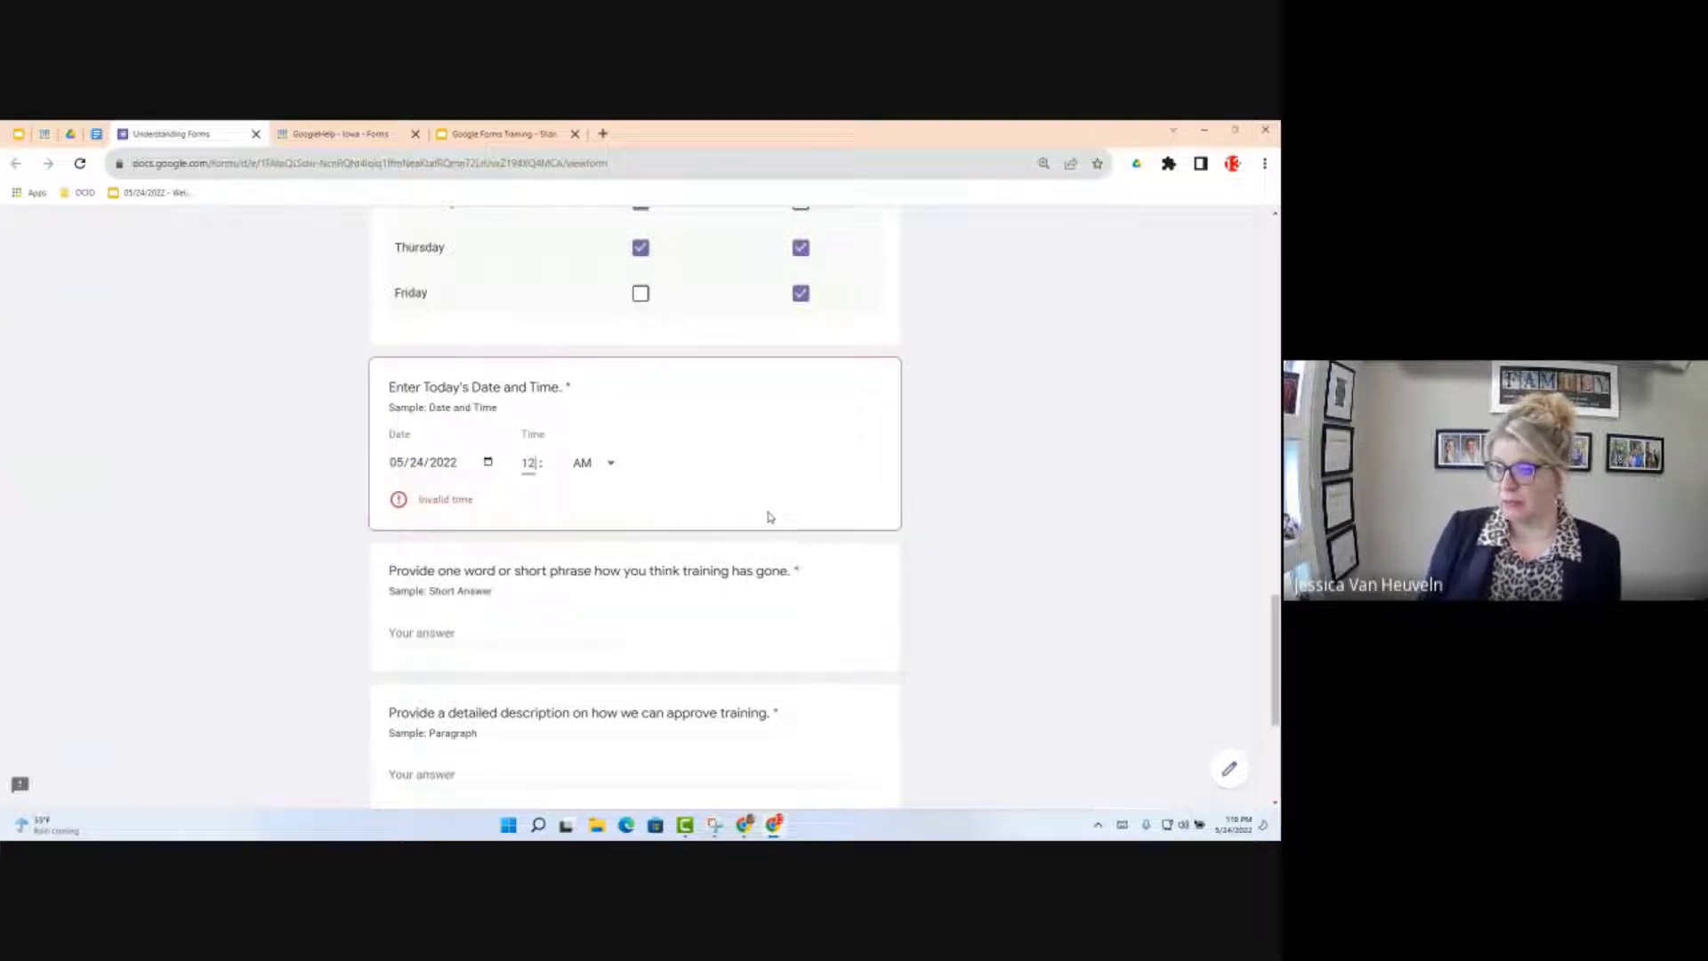
pyautogui.press('capslock')
pyautogui.press('capslock')
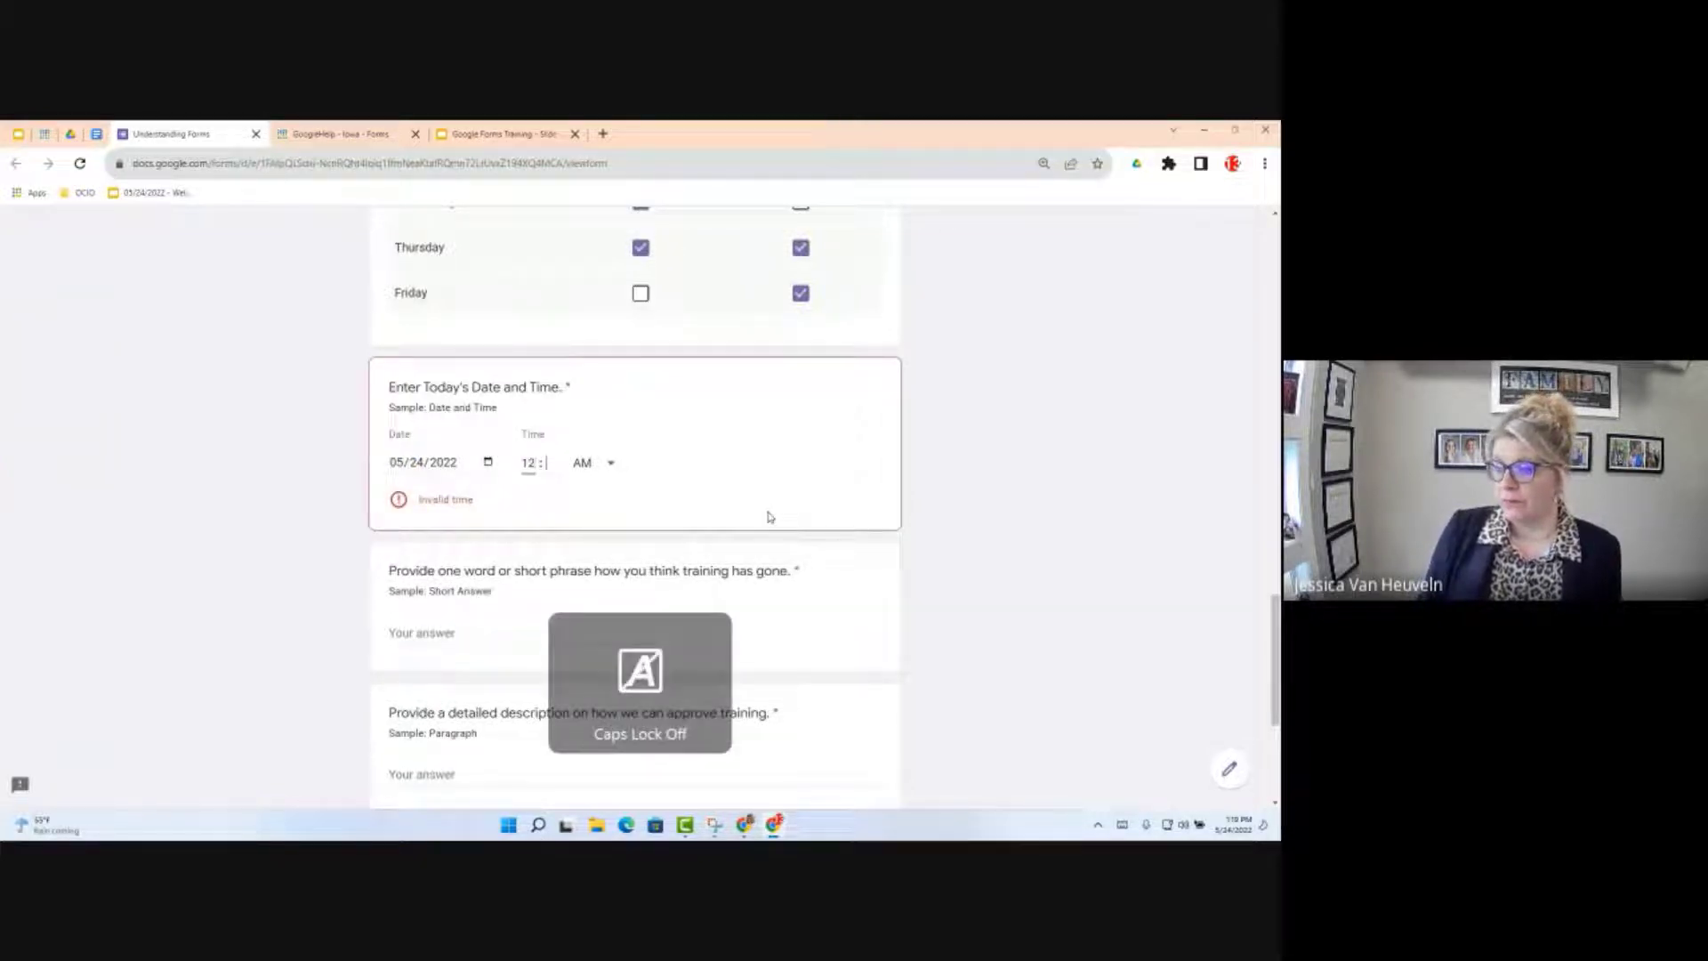
pyautogui.write('00')
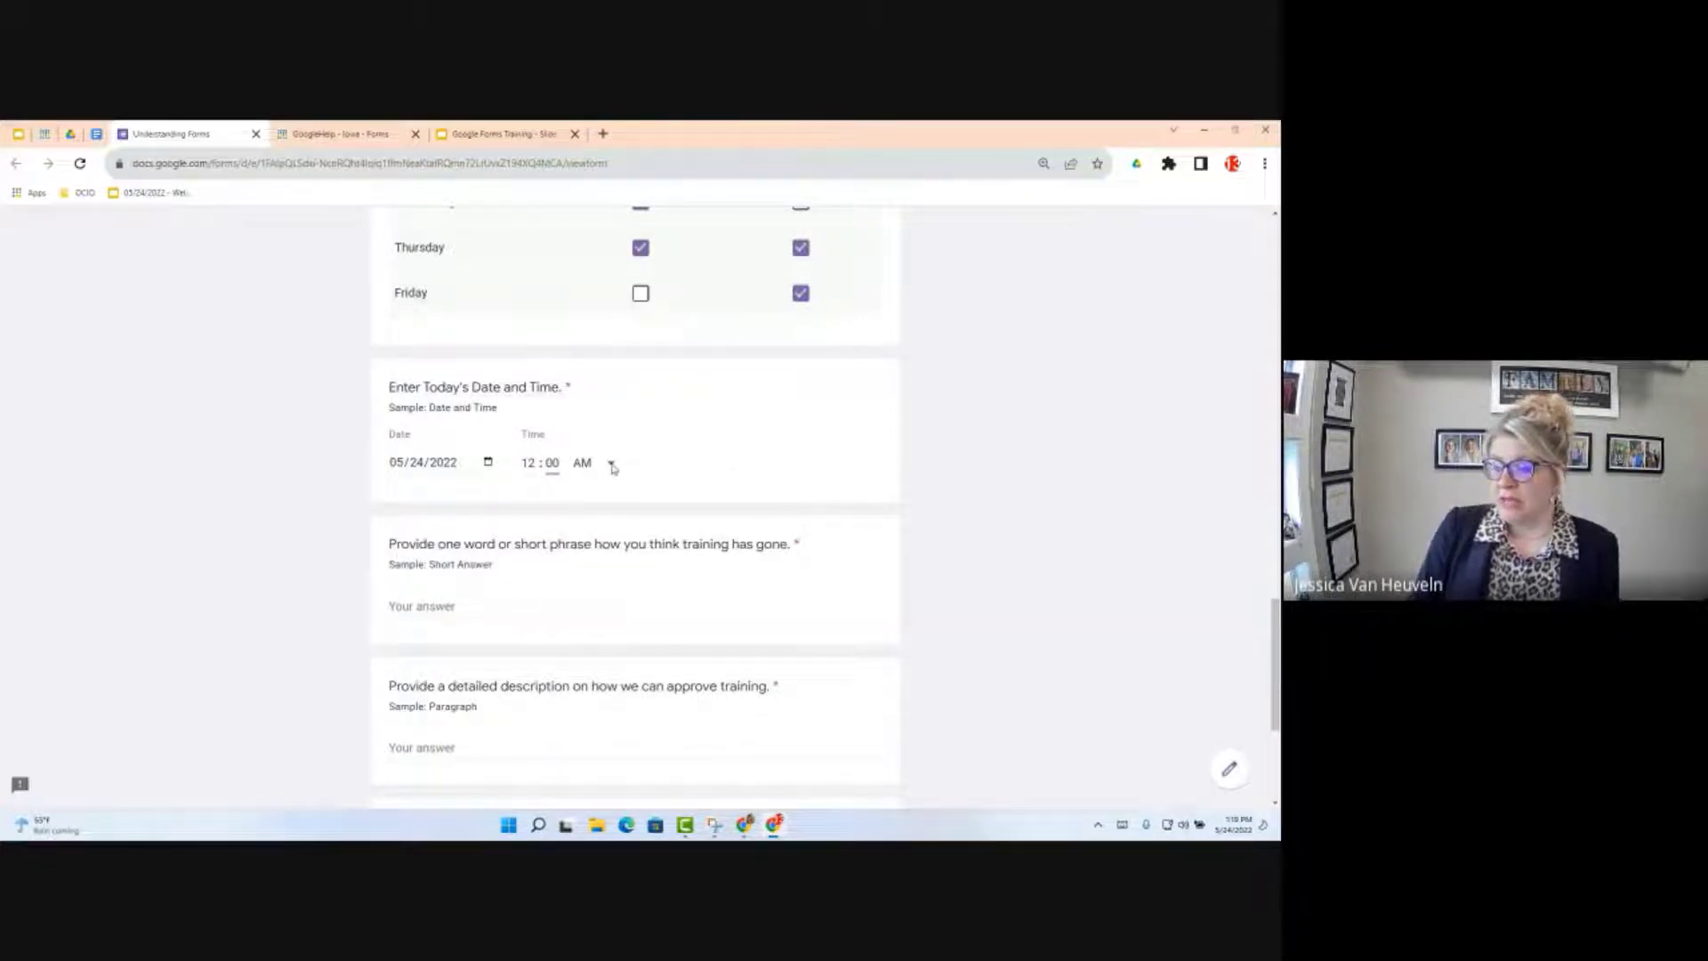
pyautogui.click(611, 464)
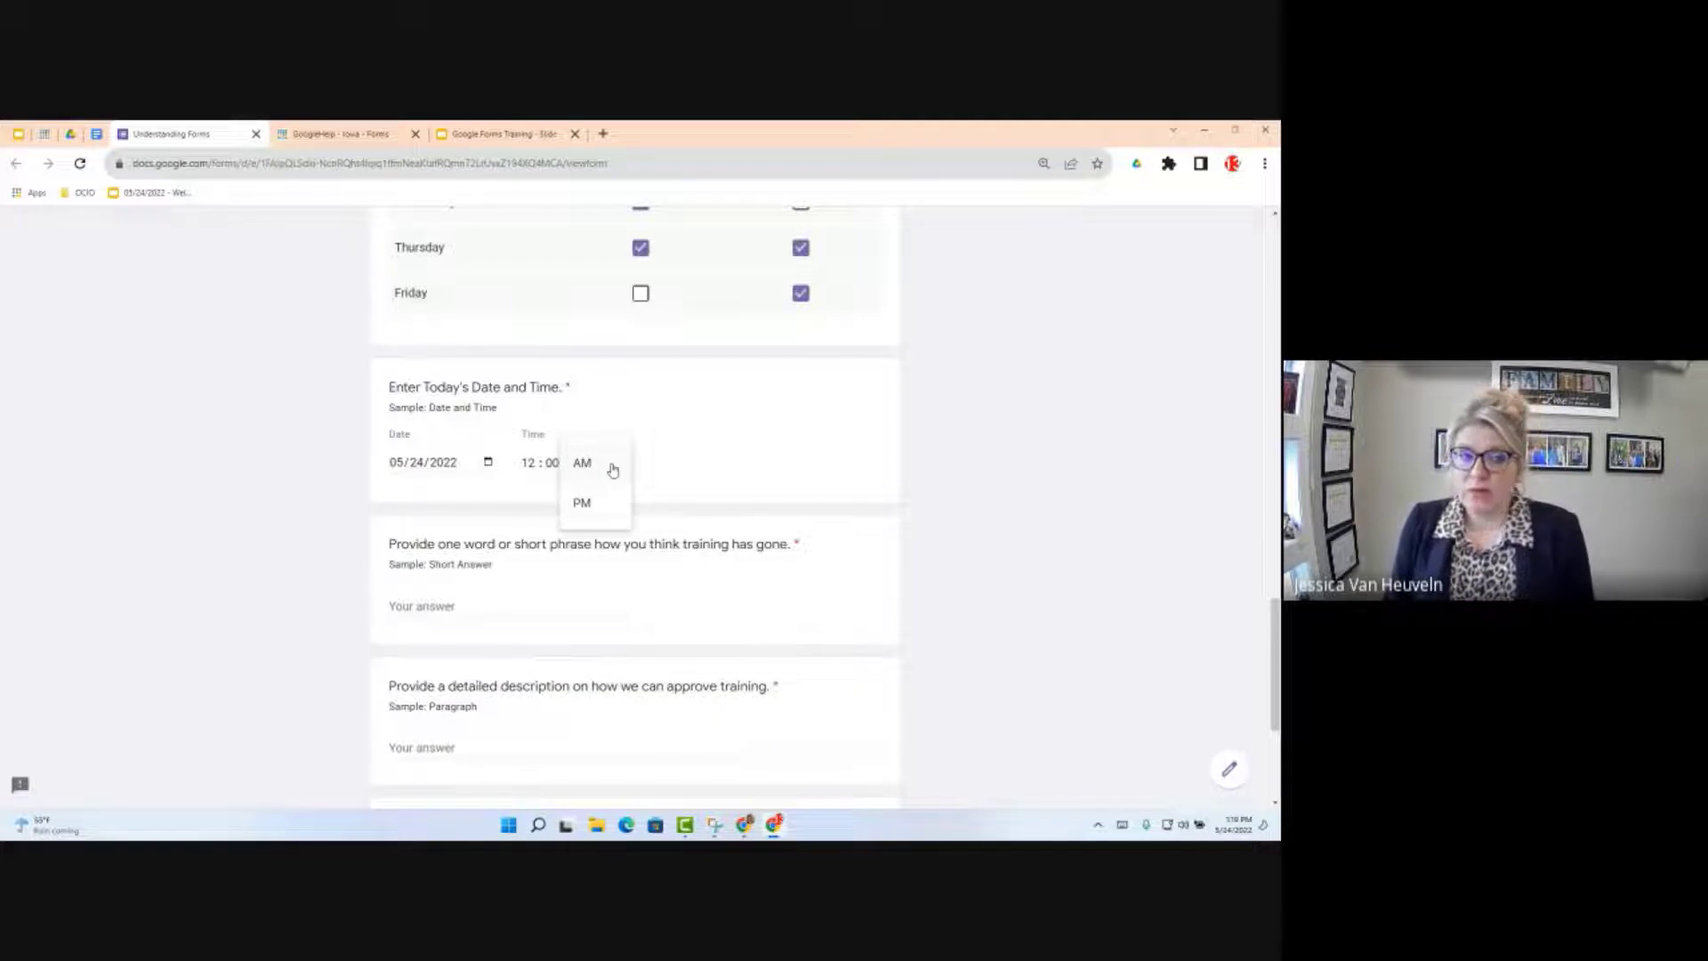
pyautogui.click(454, 608)
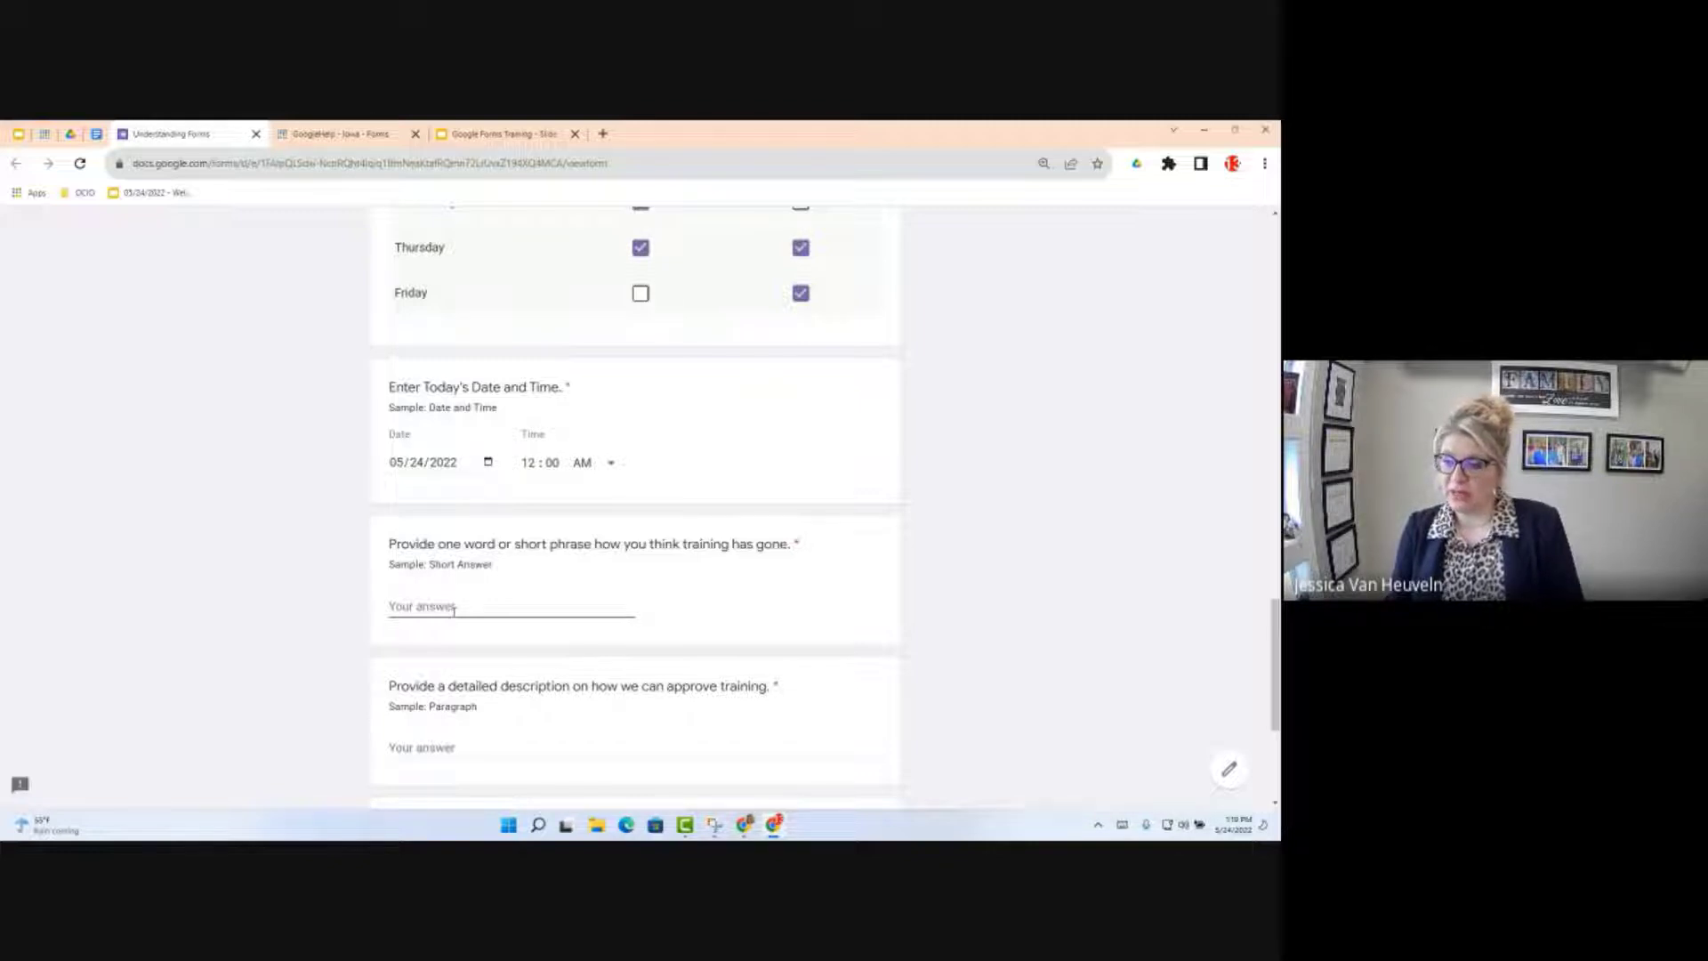
# Step: Answer the short-answer training question with 'Great!'
pyautogui.scroll(-1, 454, 611)
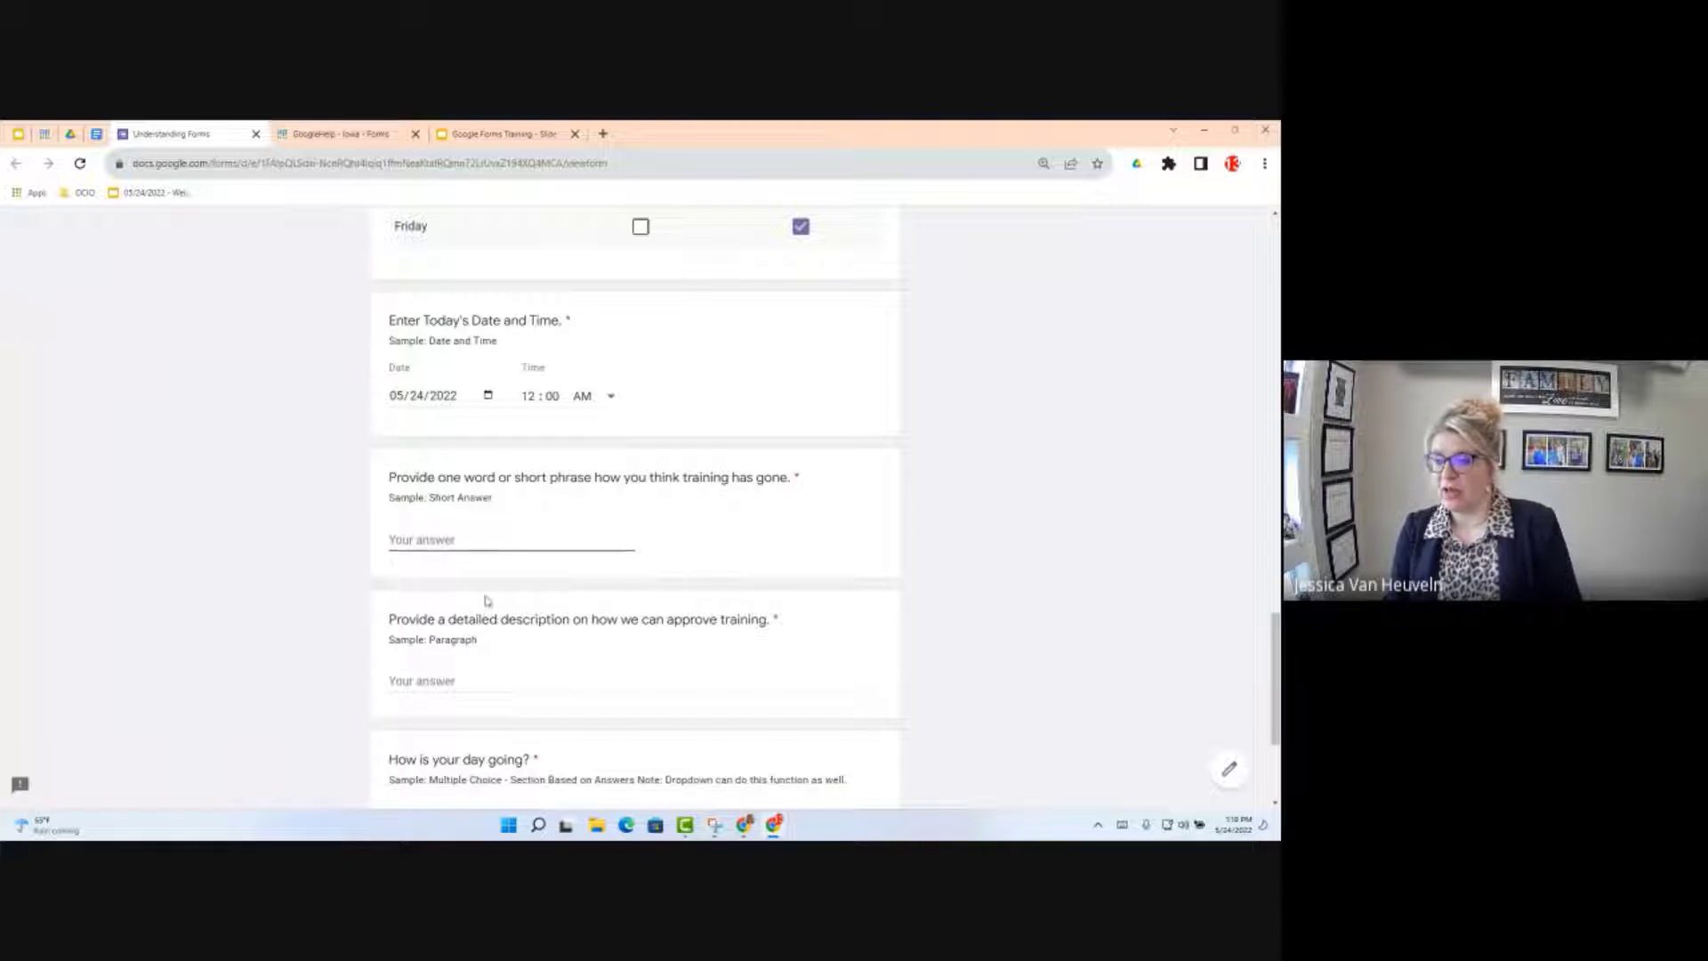
pyautogui.click(397, 538)
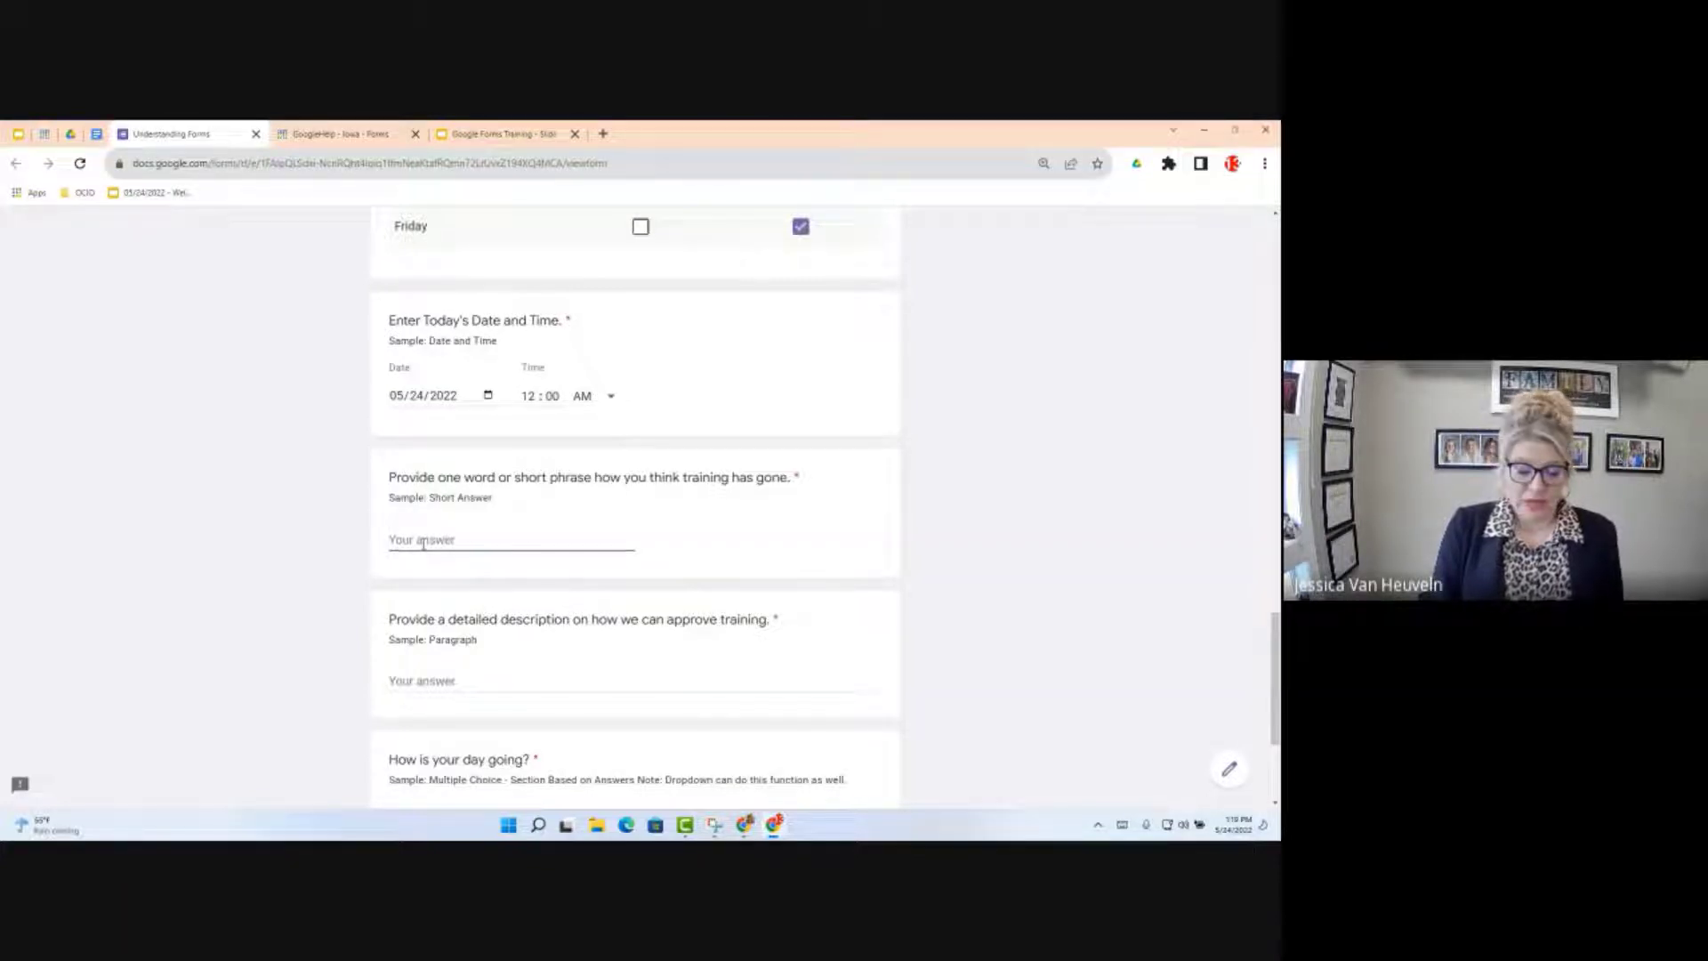
pyautogui.write('G')
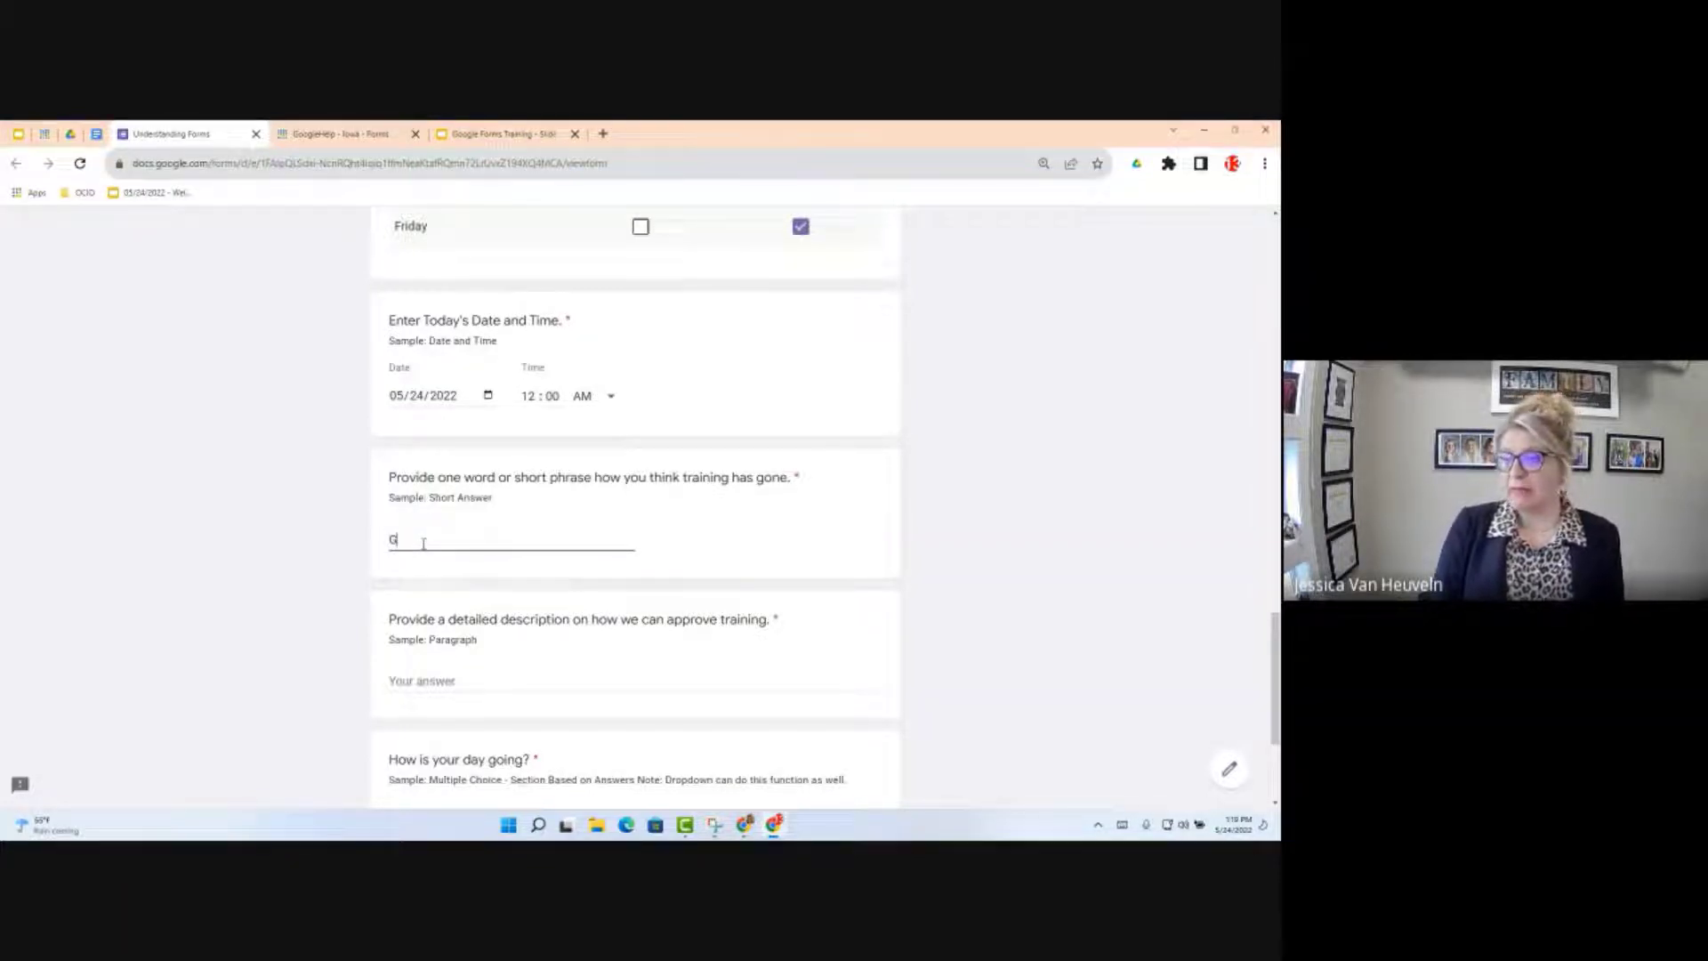
pyautogui.write('re')
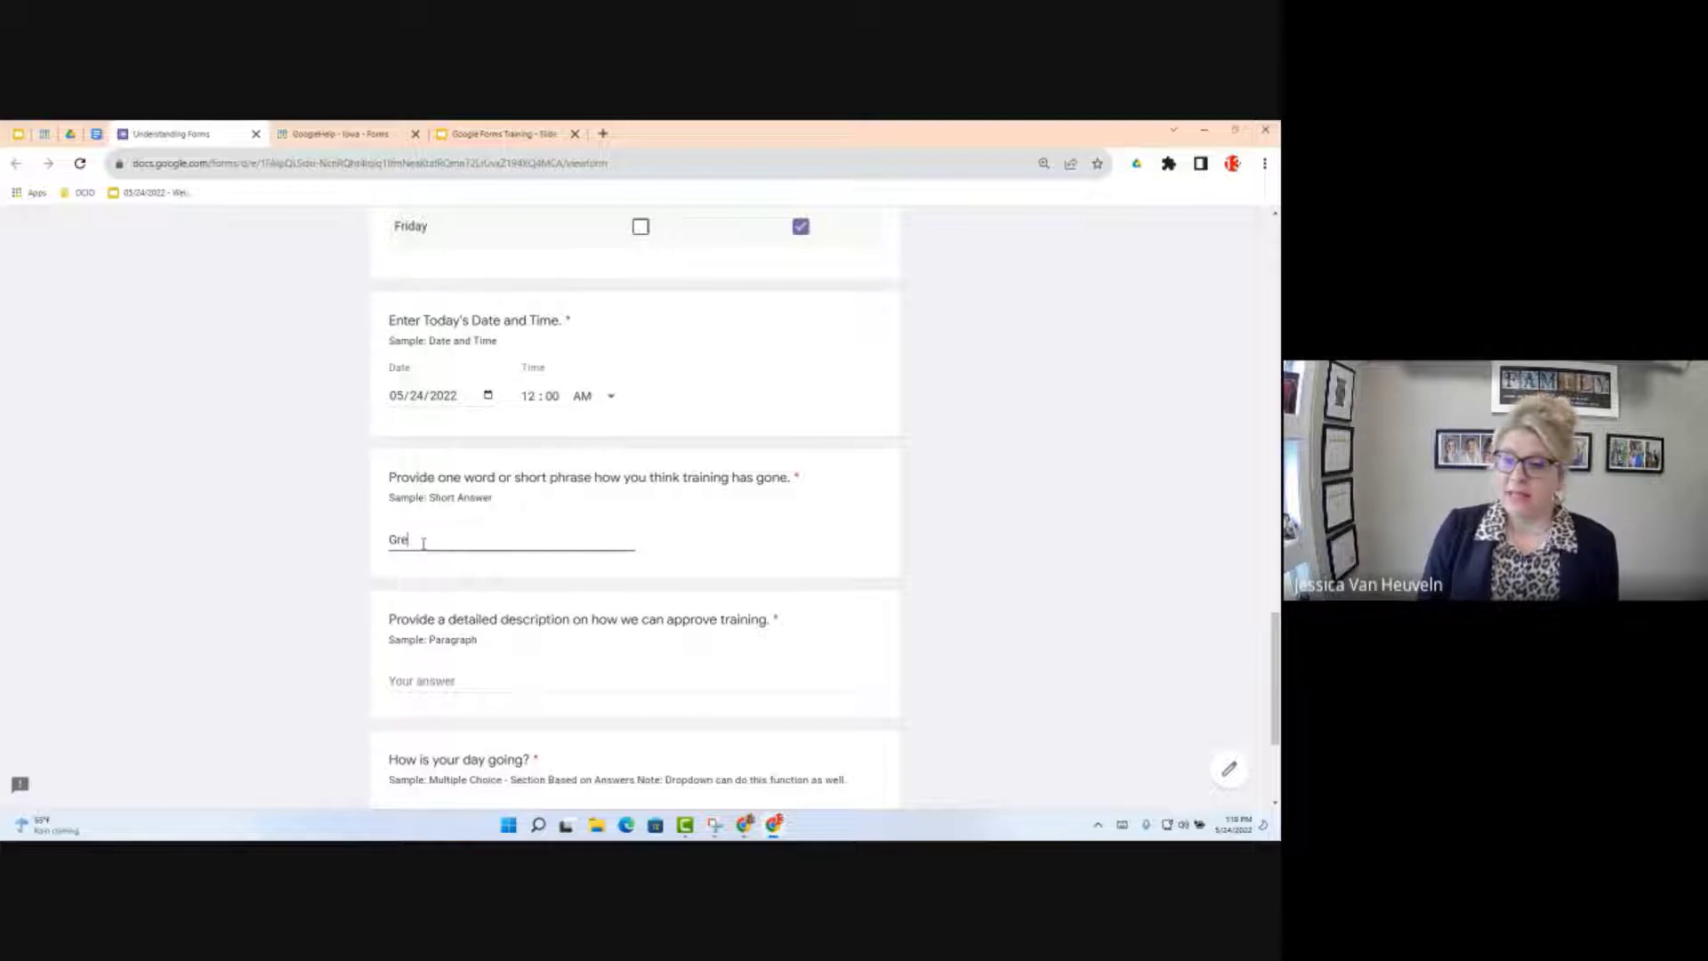
pyautogui.write('at!')
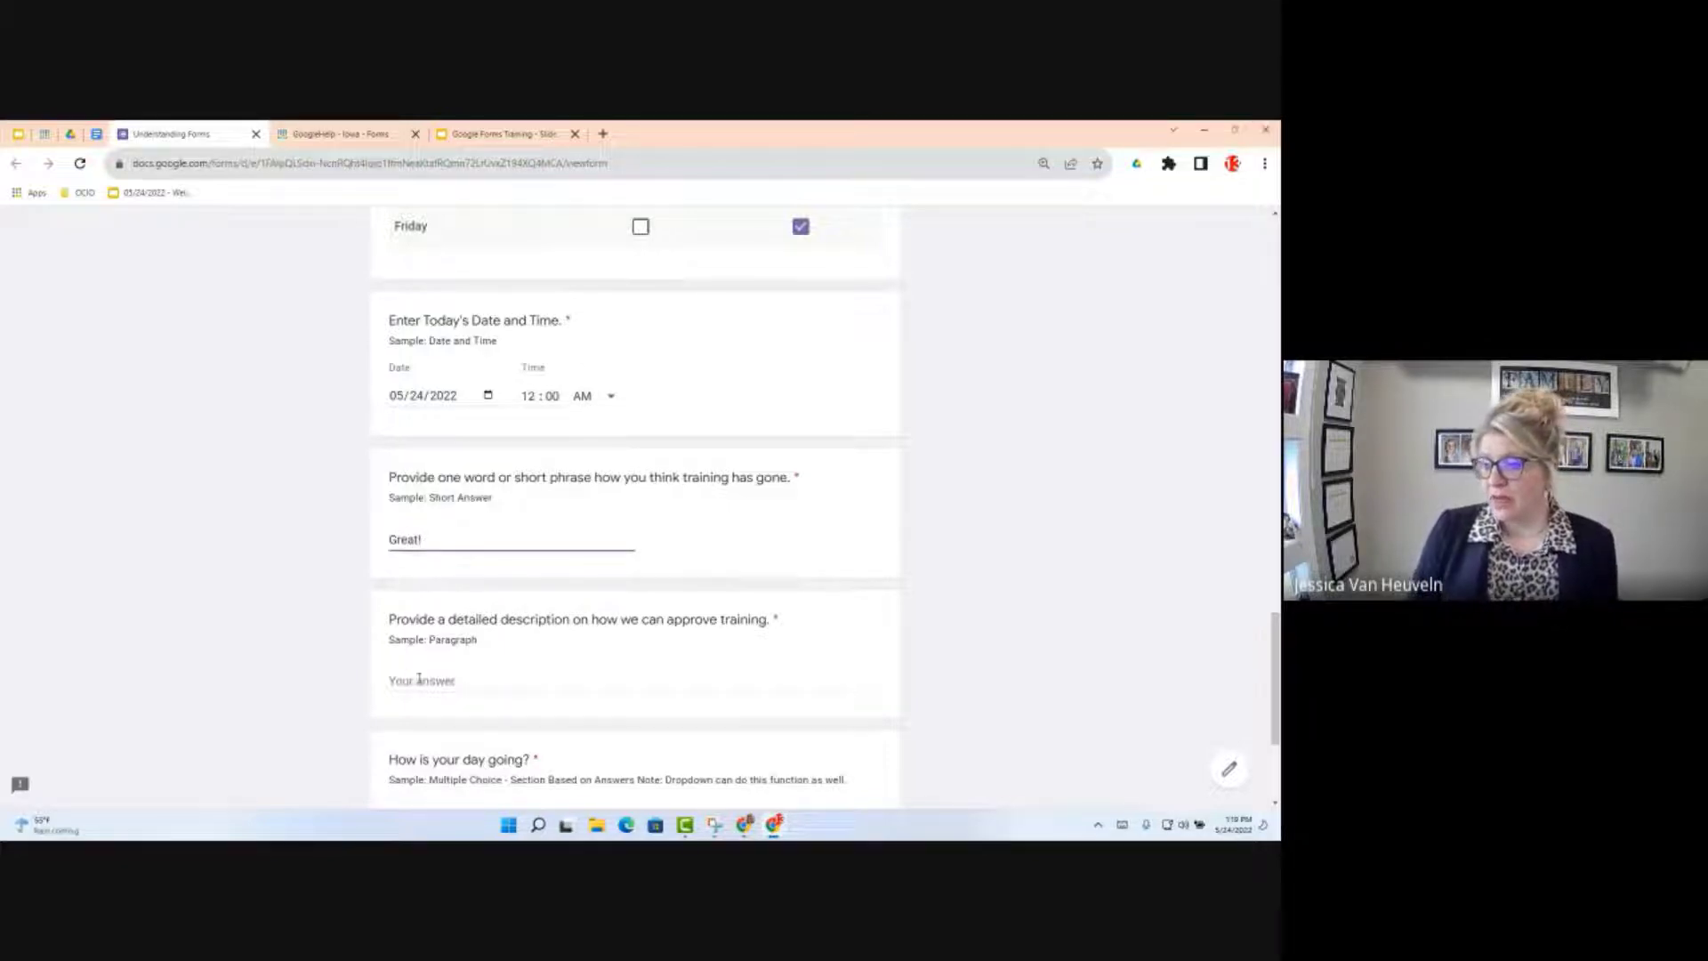
# Step: Fill the paragraph question with several lines of random placeholder text
pyautogui.press('Tab')
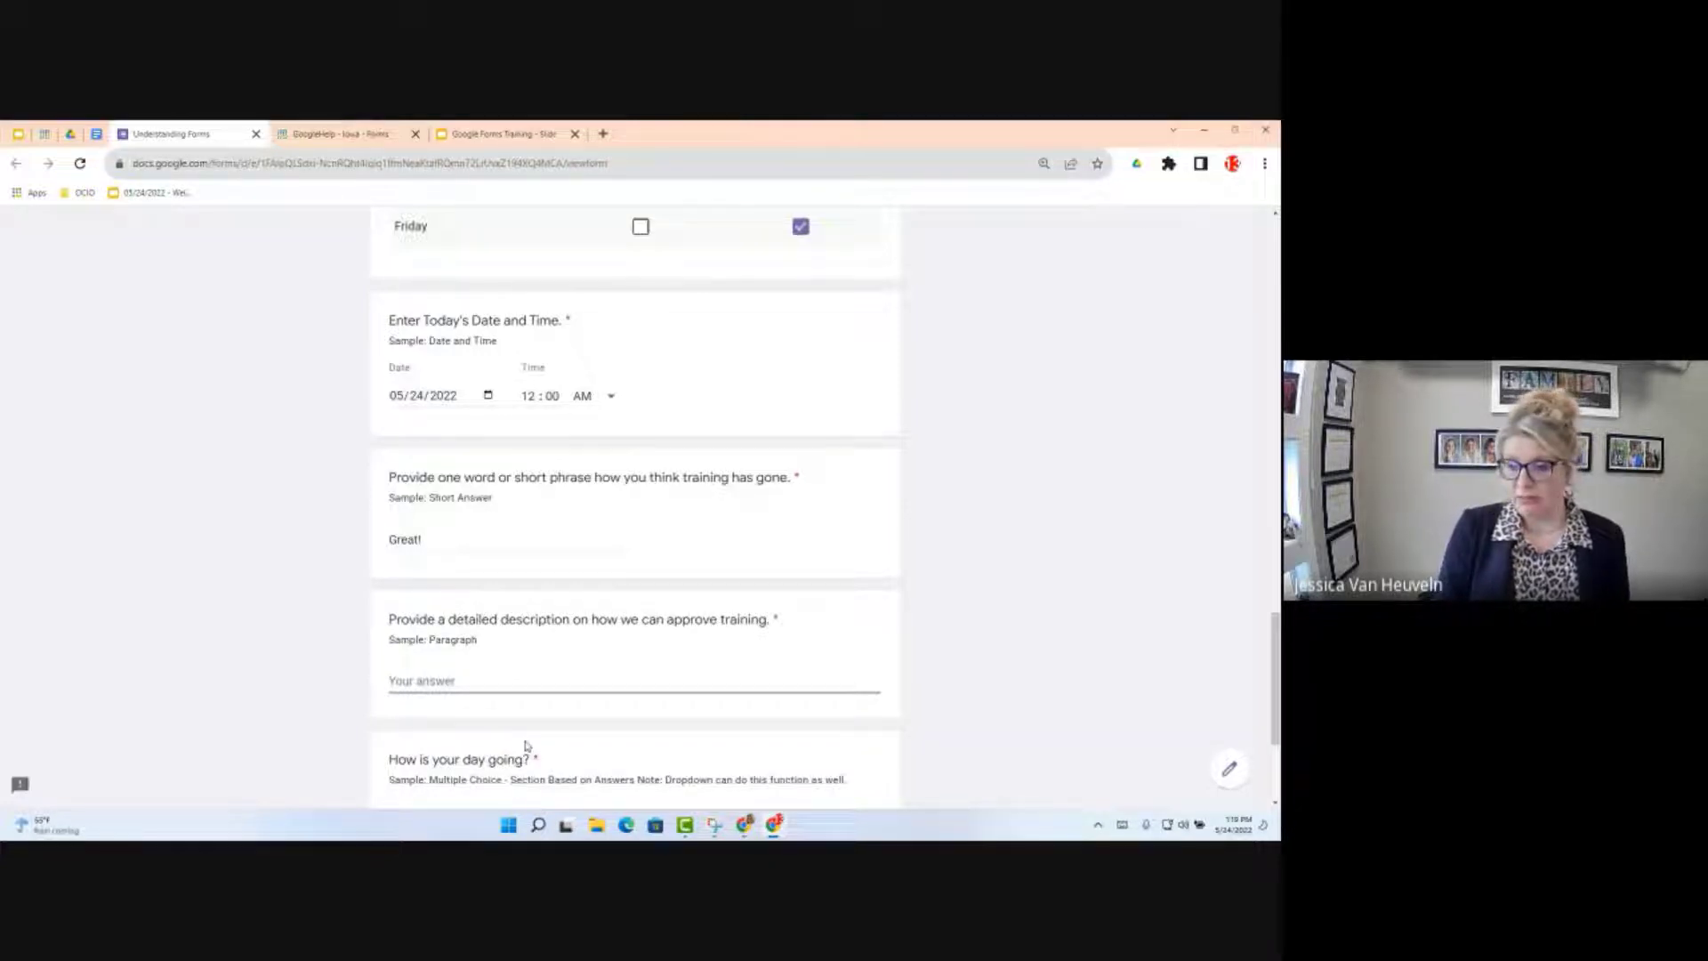
pyautogui.write('Jiaoijoisajfdoiio')
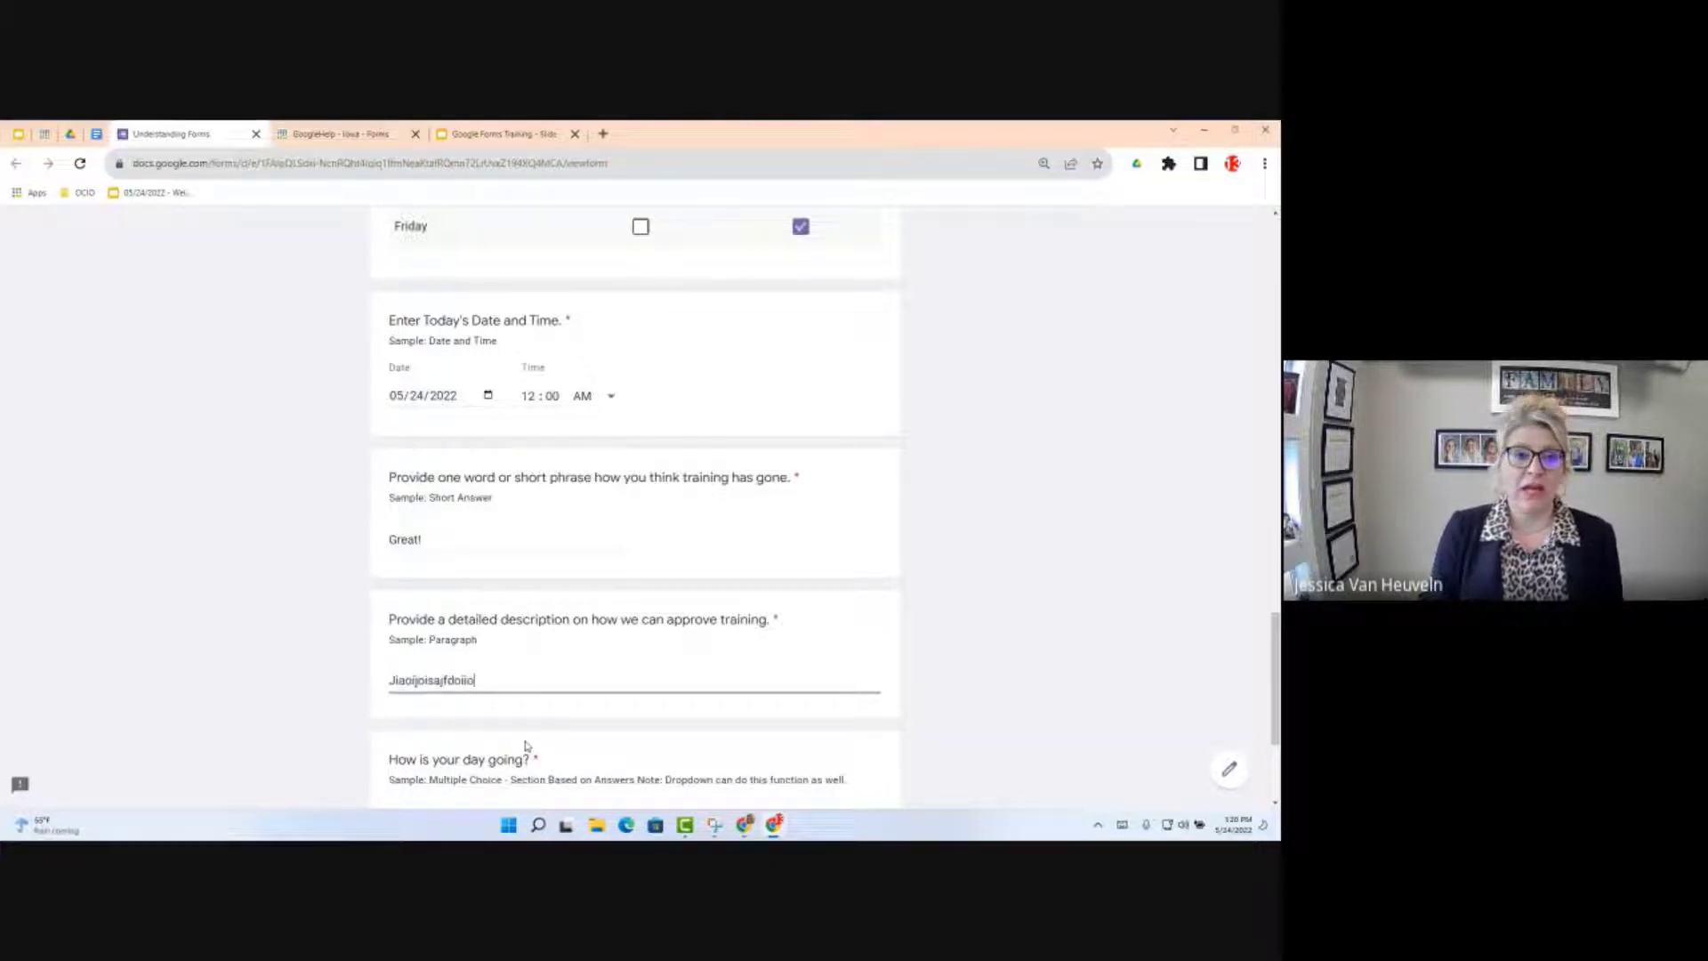
pyautogui.write('sfdjlksdfjlksjfoisfdjfsajfdlsajdfsi')
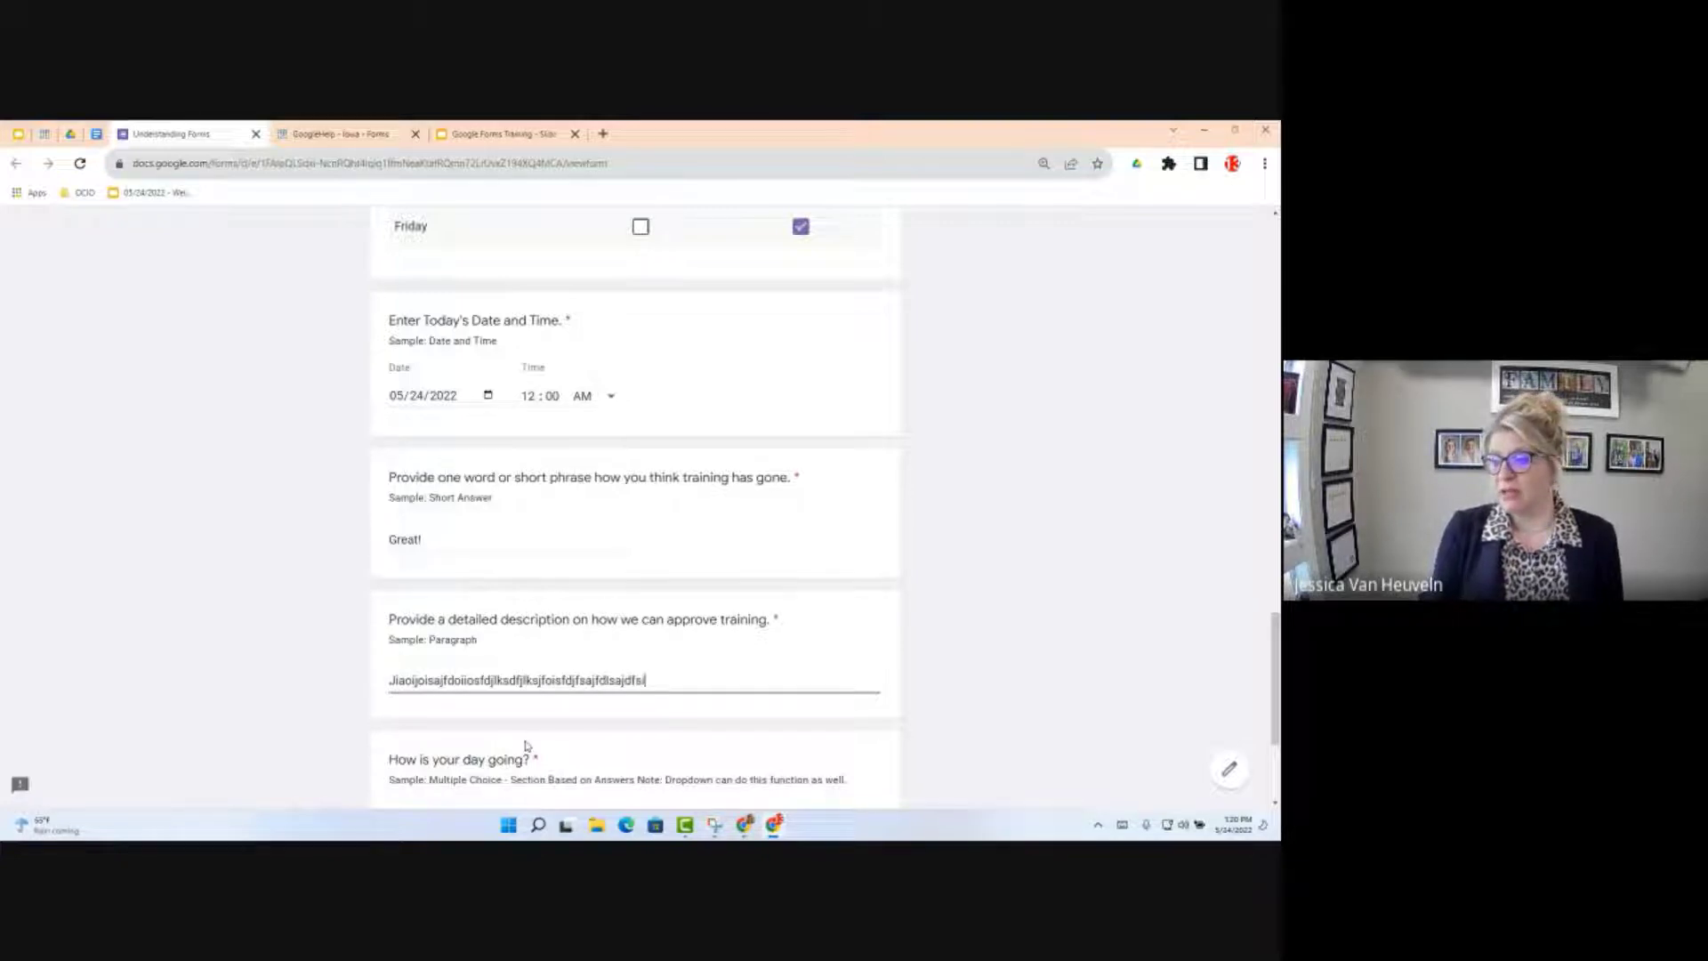
pyautogui.write('dfj  uaui')
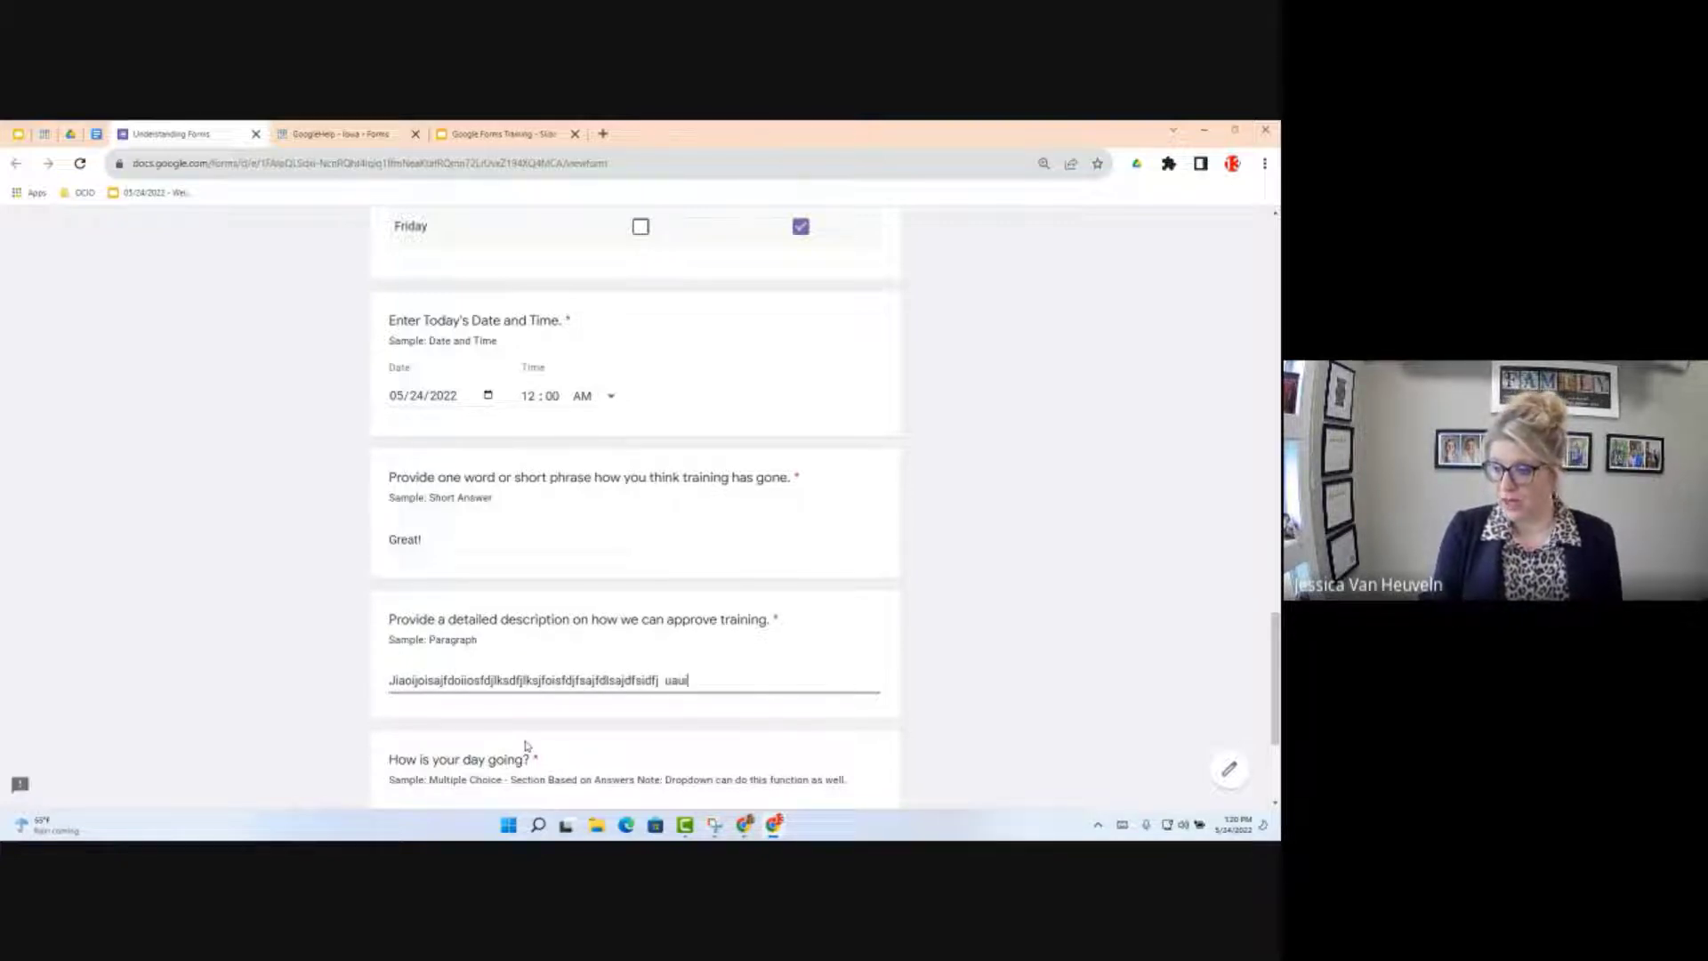
pyautogui.write('sjfosijfasdfju ')
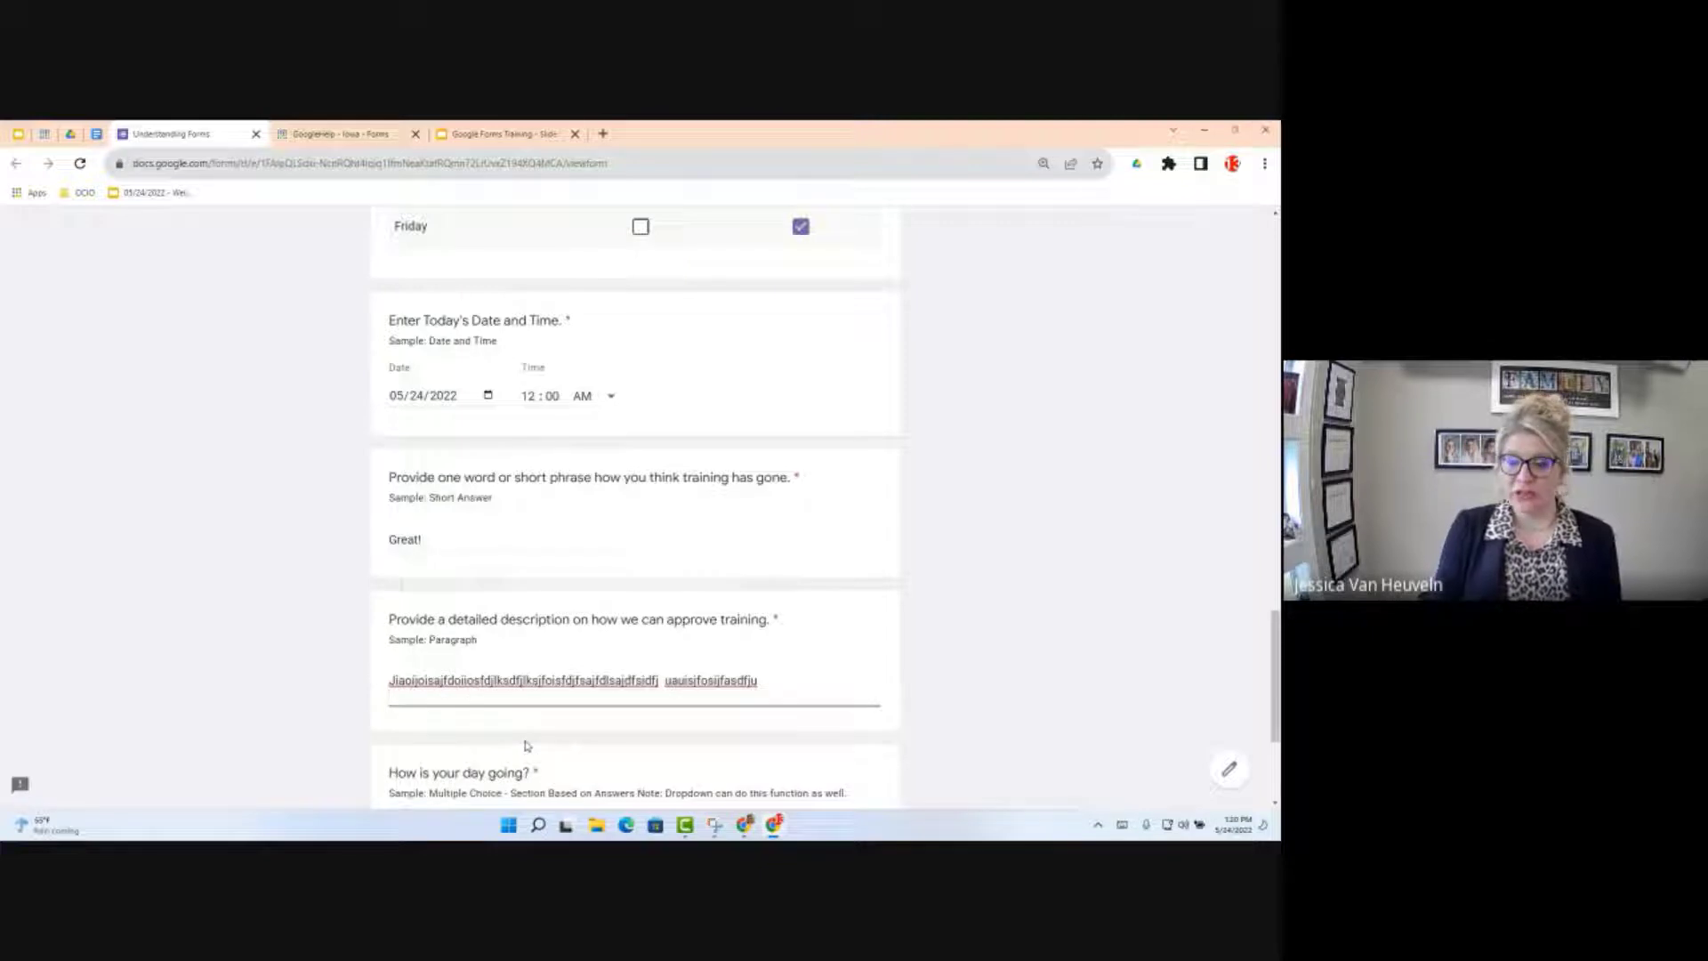
pyautogui.write('jaoijsdiofjsdf')
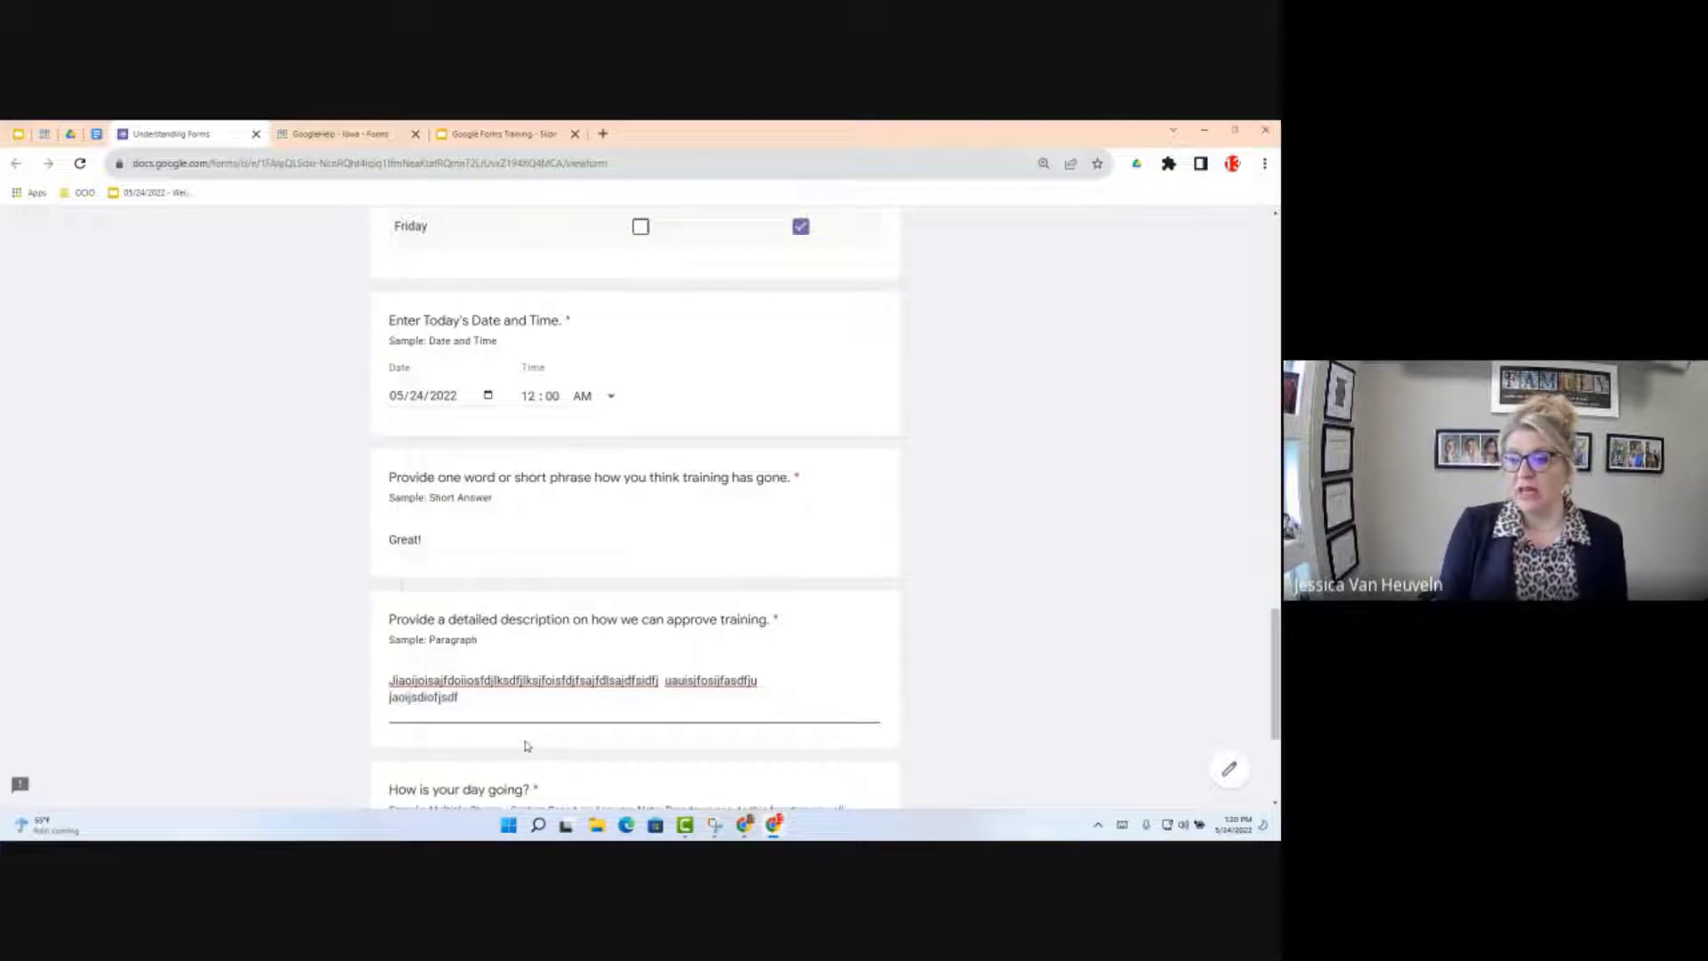
pyautogui.press('Return')
pyautogui.write('jasidfjisadfjsdf ')
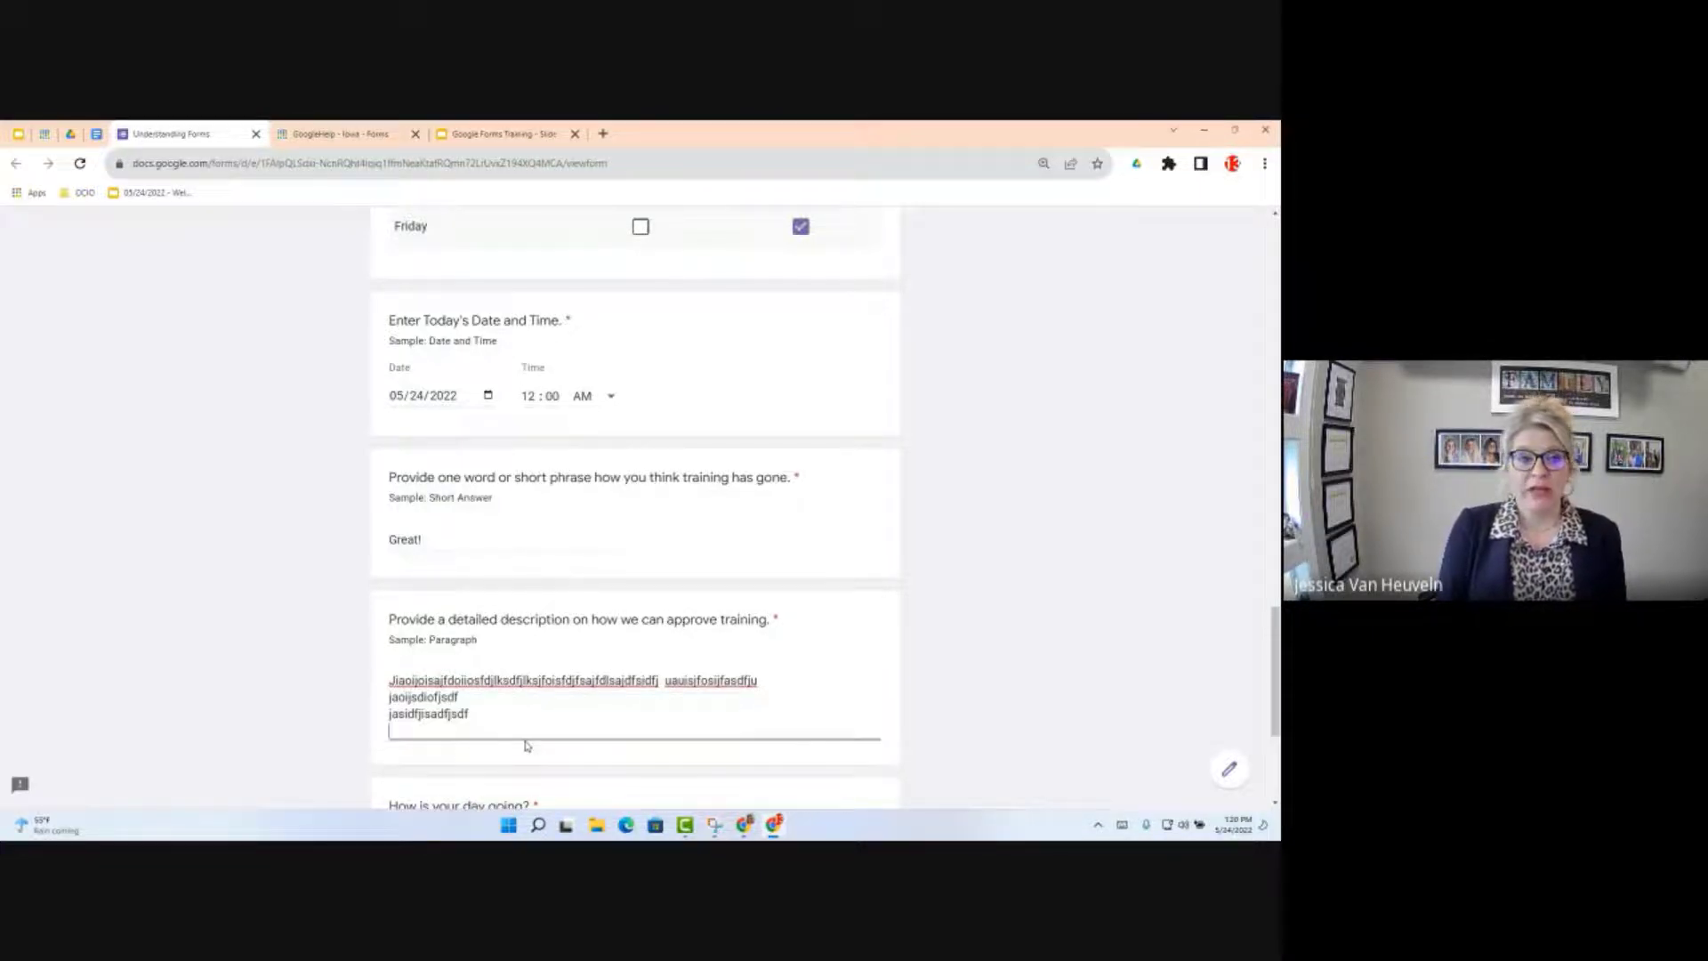
pyautogui.write('sijsa')
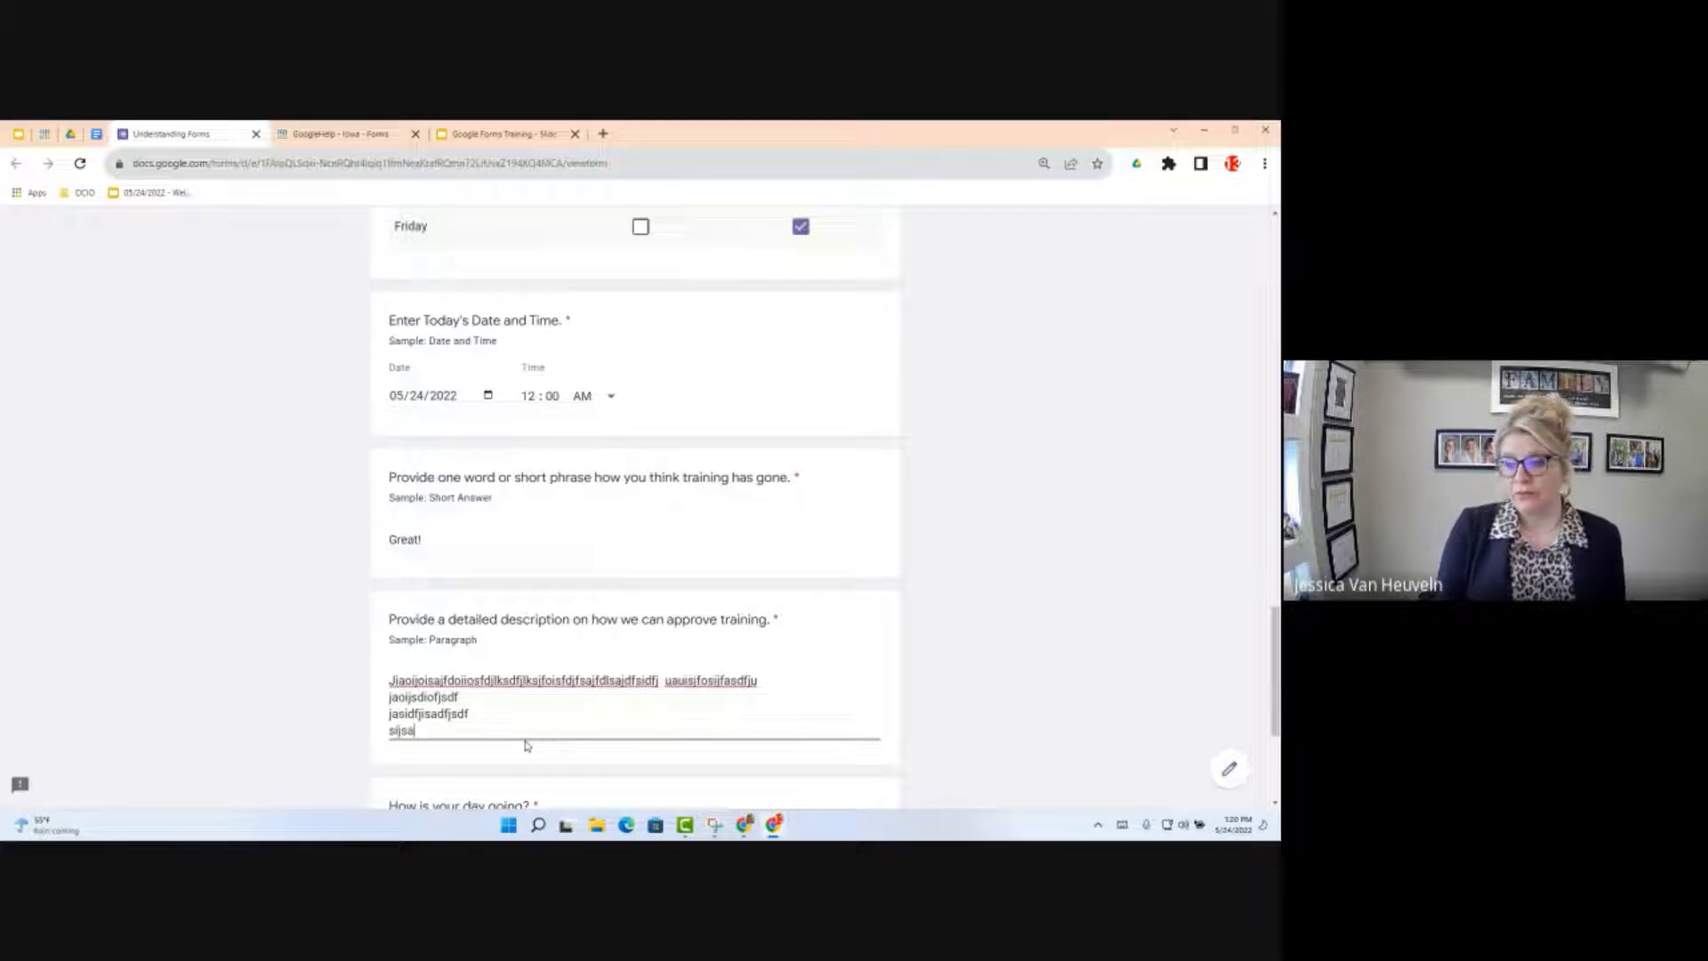
pyautogui.write('idjfoisjfa')
pyautogui.press('Return')
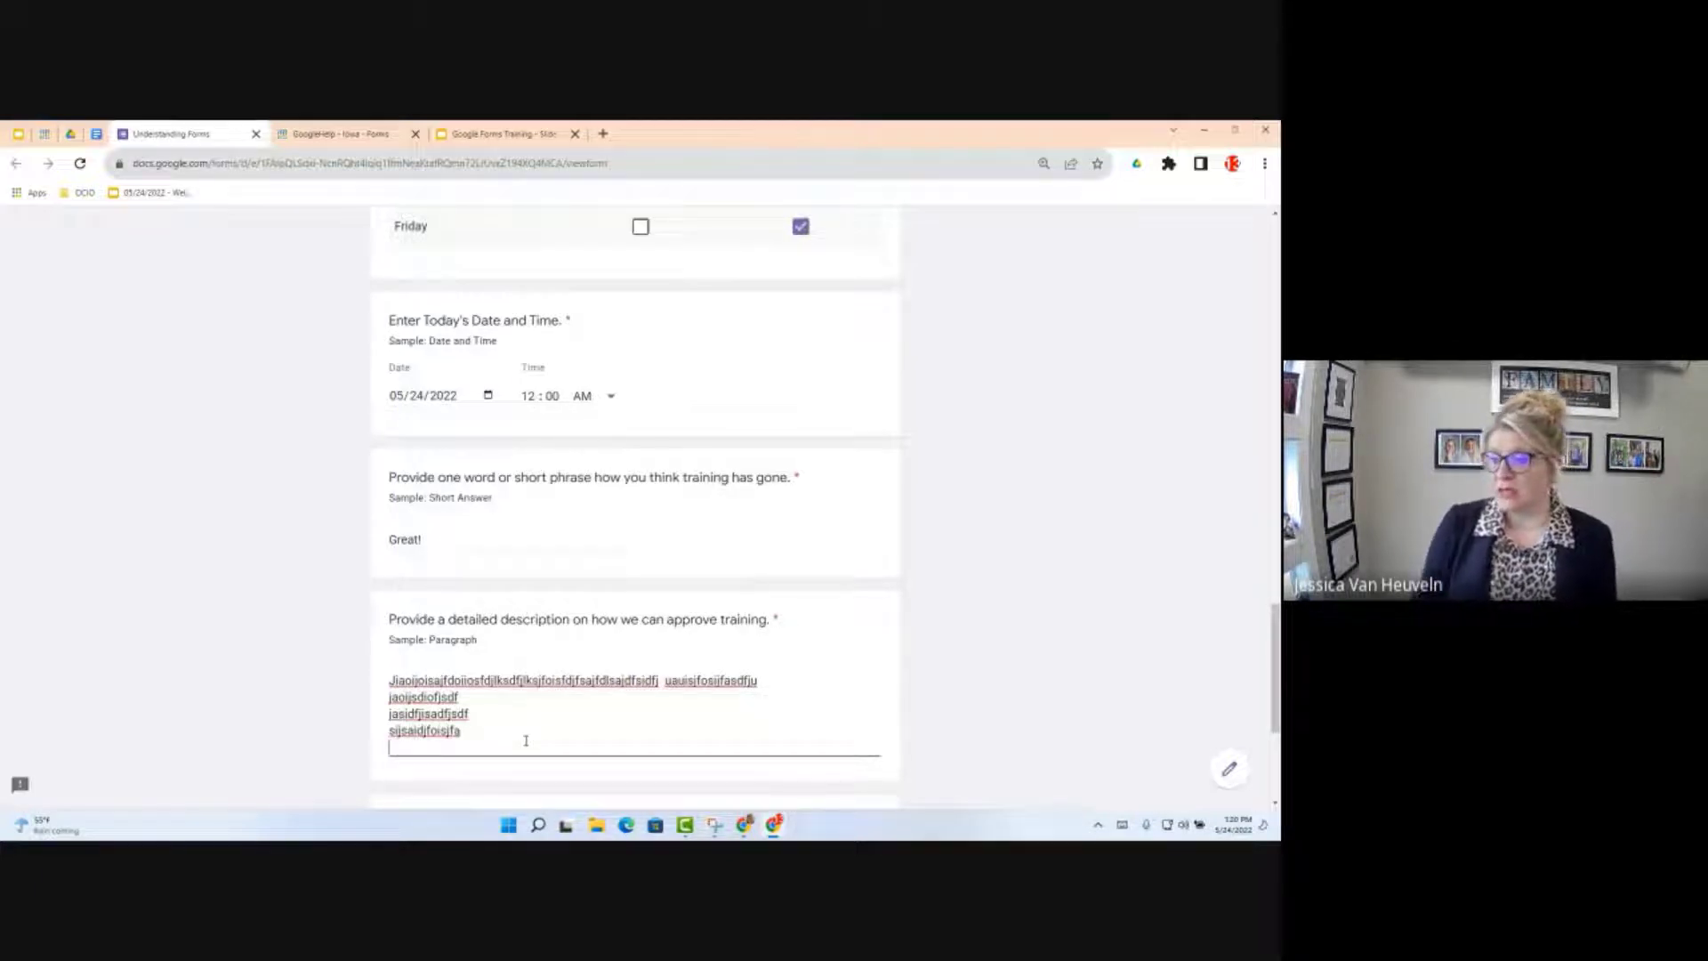
# Step: Select Good as the answer to 'How is your day going?'
pyautogui.scroll(-3, 646, 625)
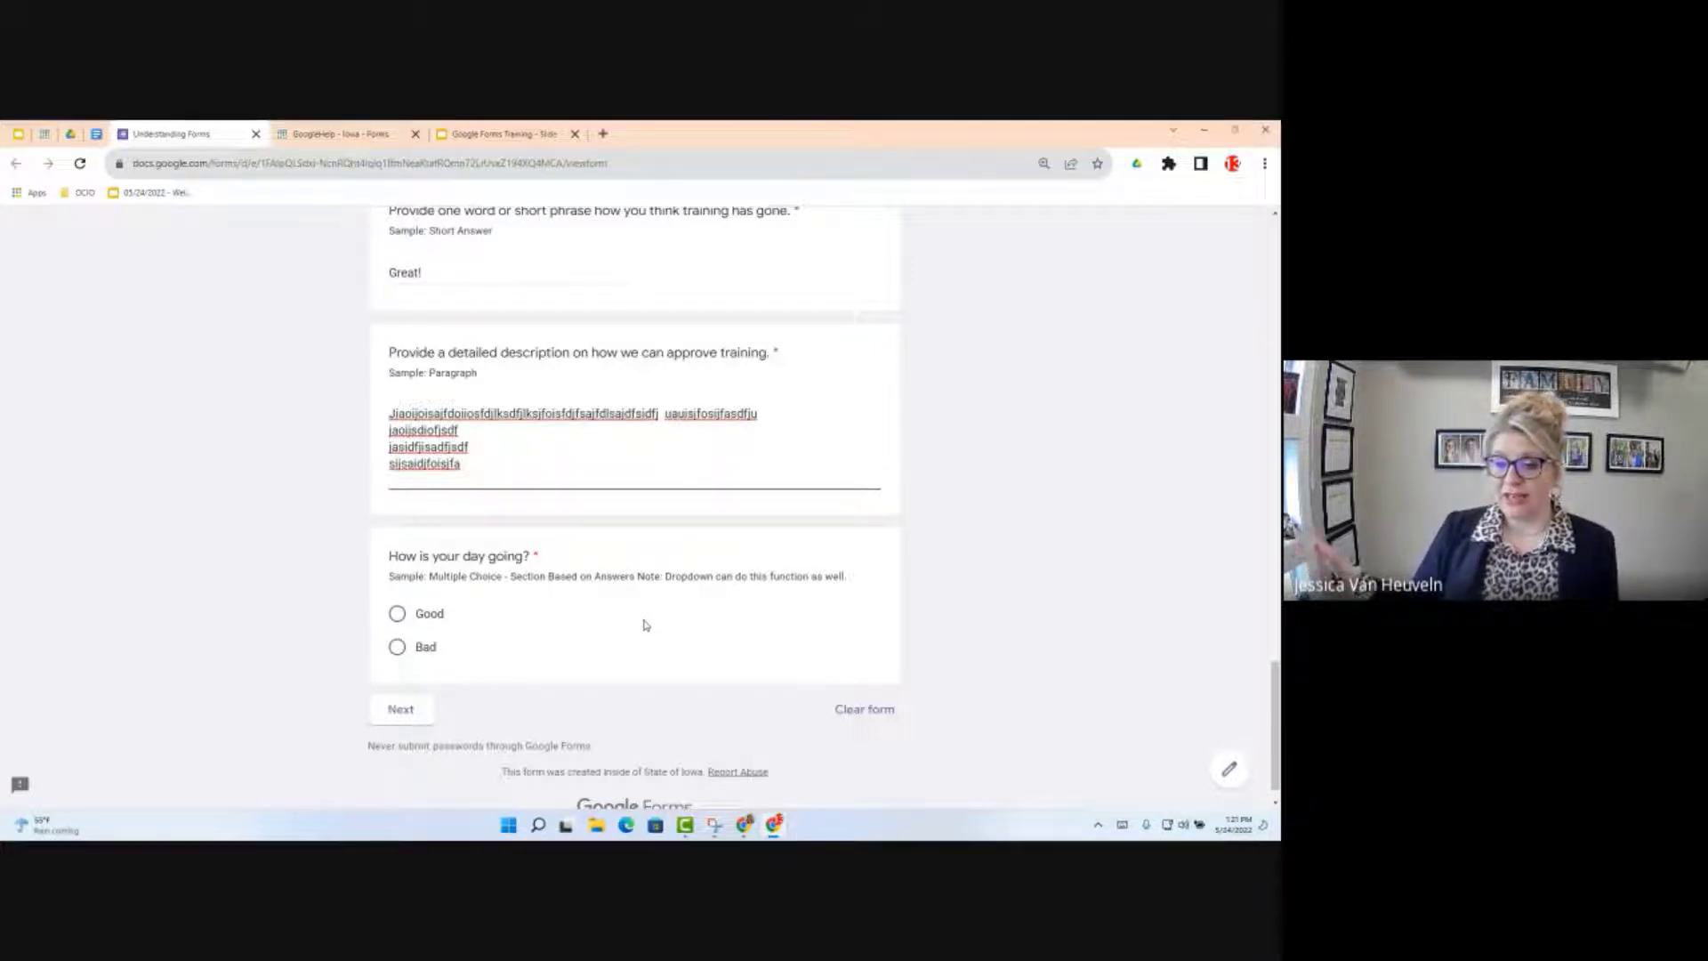
pyautogui.click(397, 614)
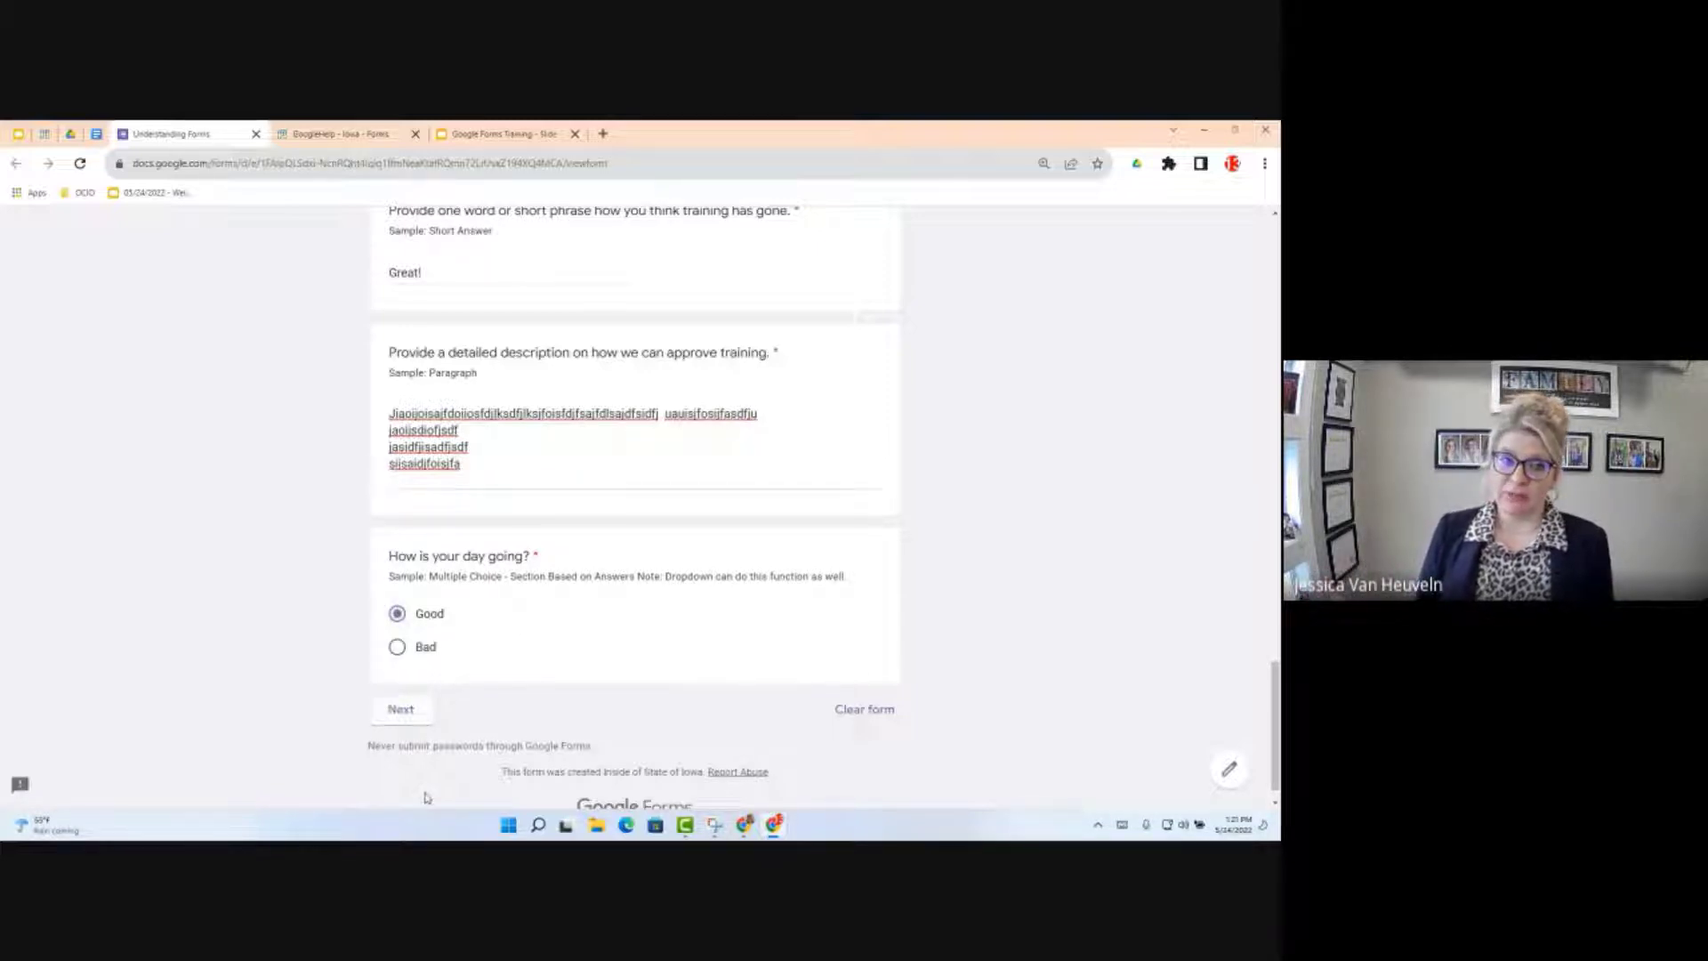
# Step: Go back, switch 'How is your day going?' from Good to Bad, and continue to the Bad section
pyautogui.click(402, 710)
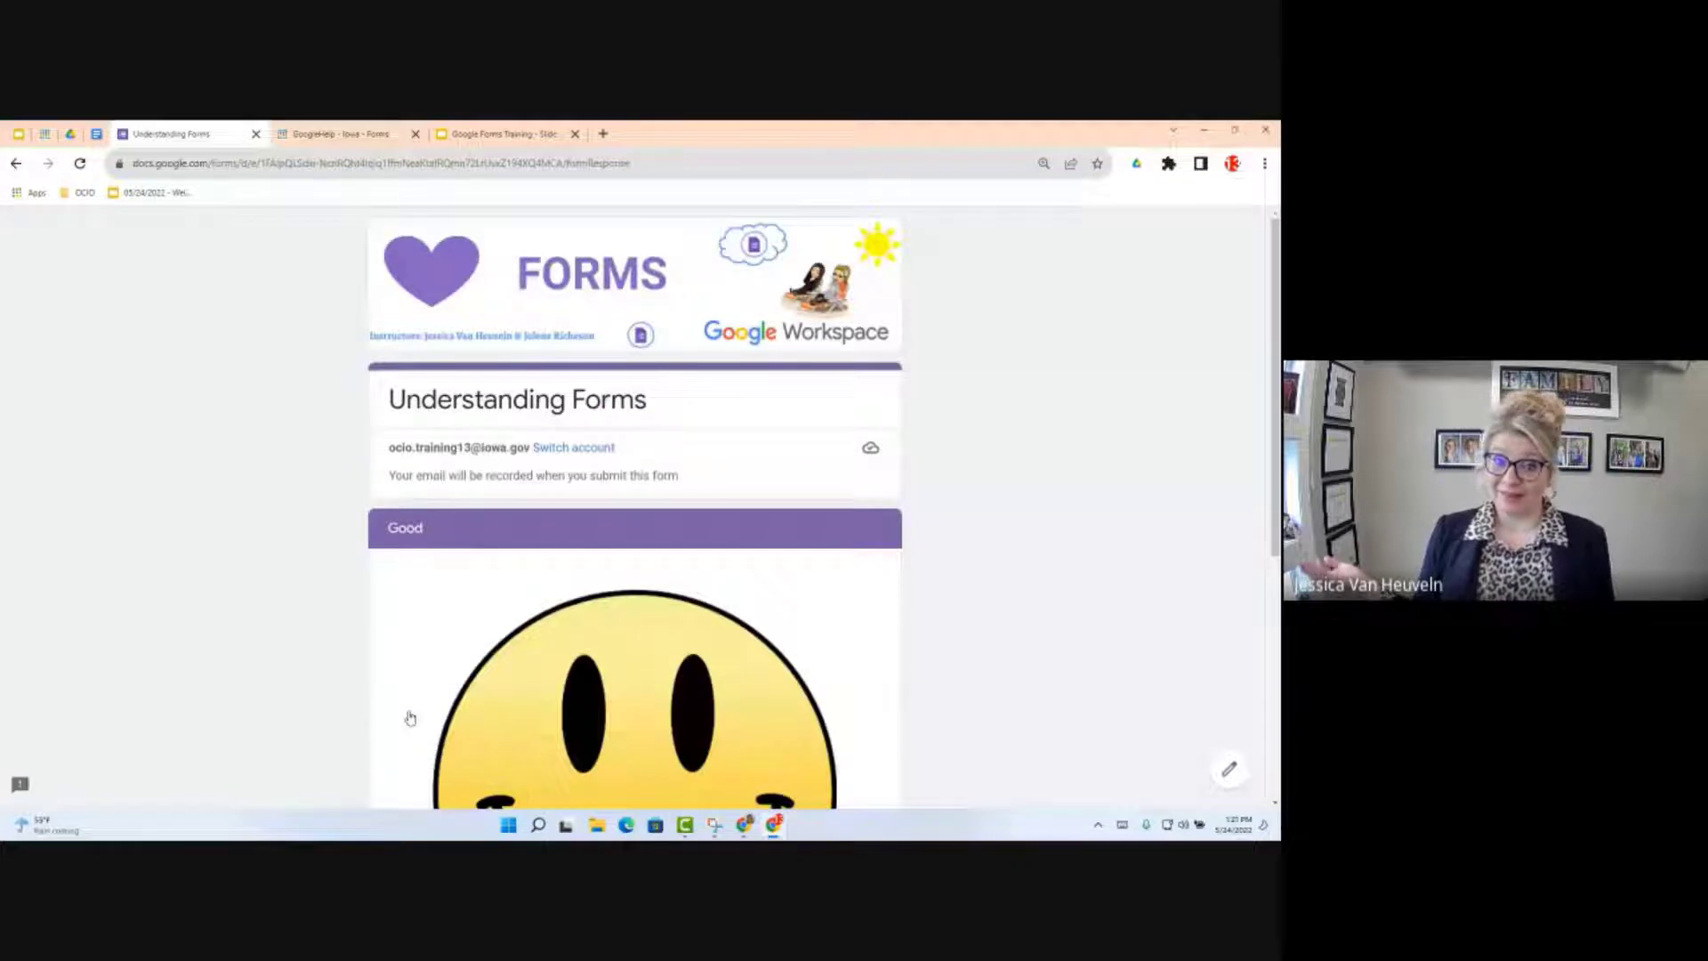
pyautogui.scroll(-5, 547, 576)
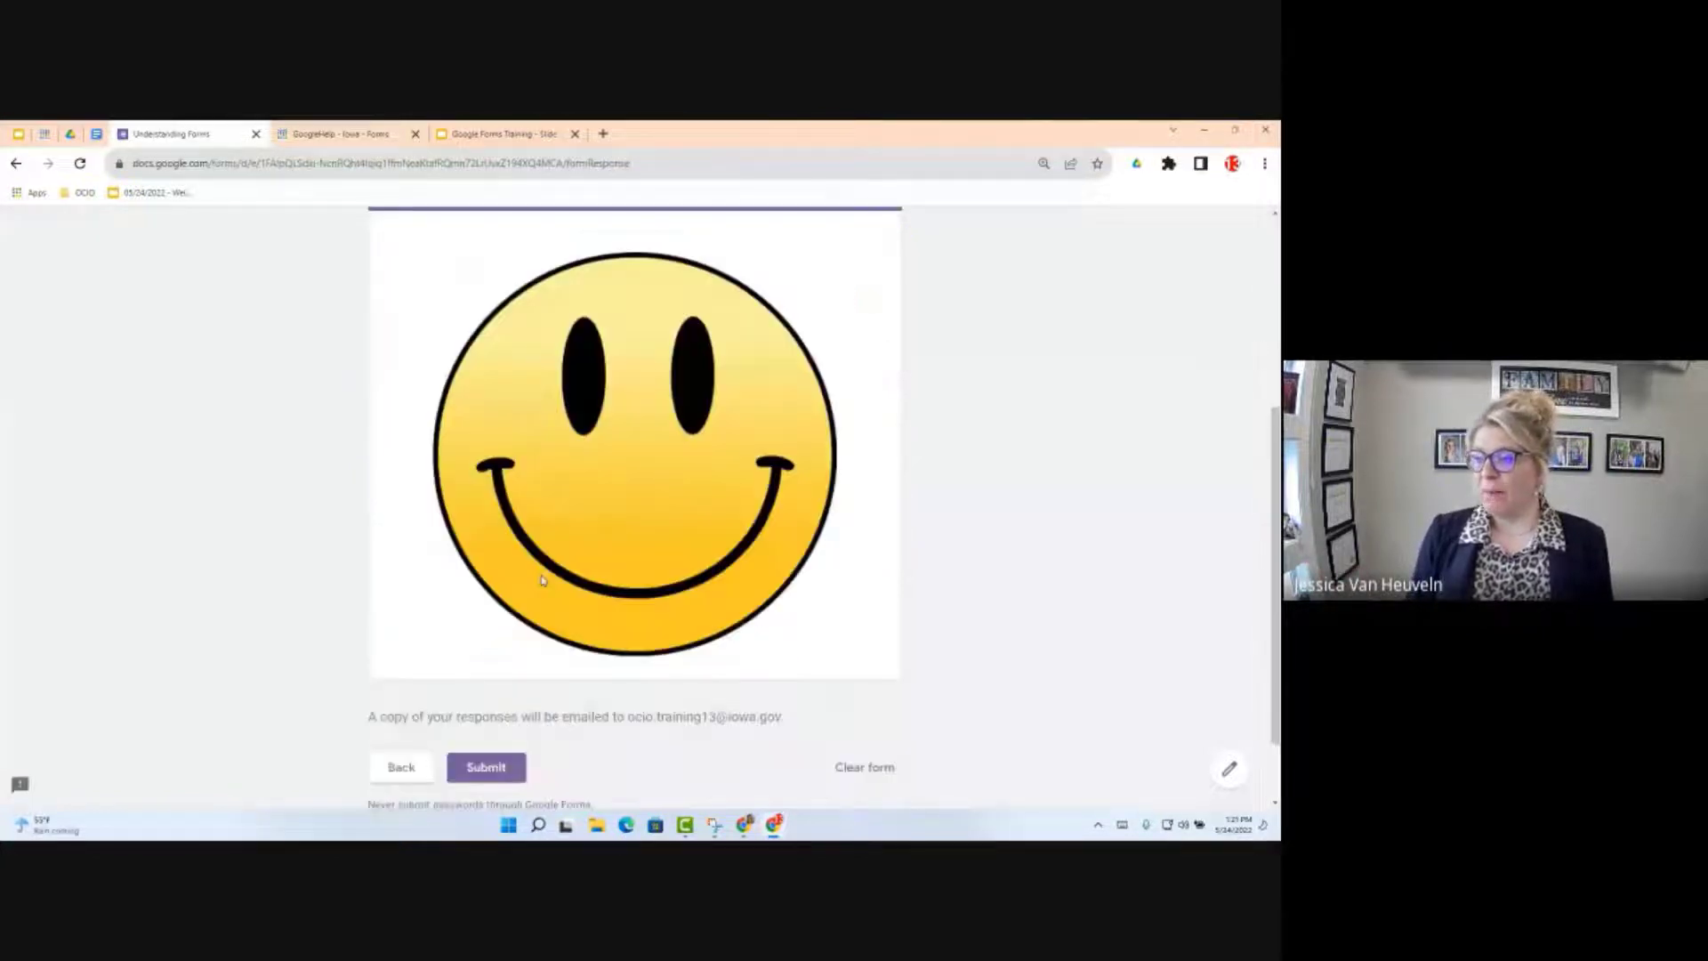
pyautogui.scroll(-1, 471, 658)
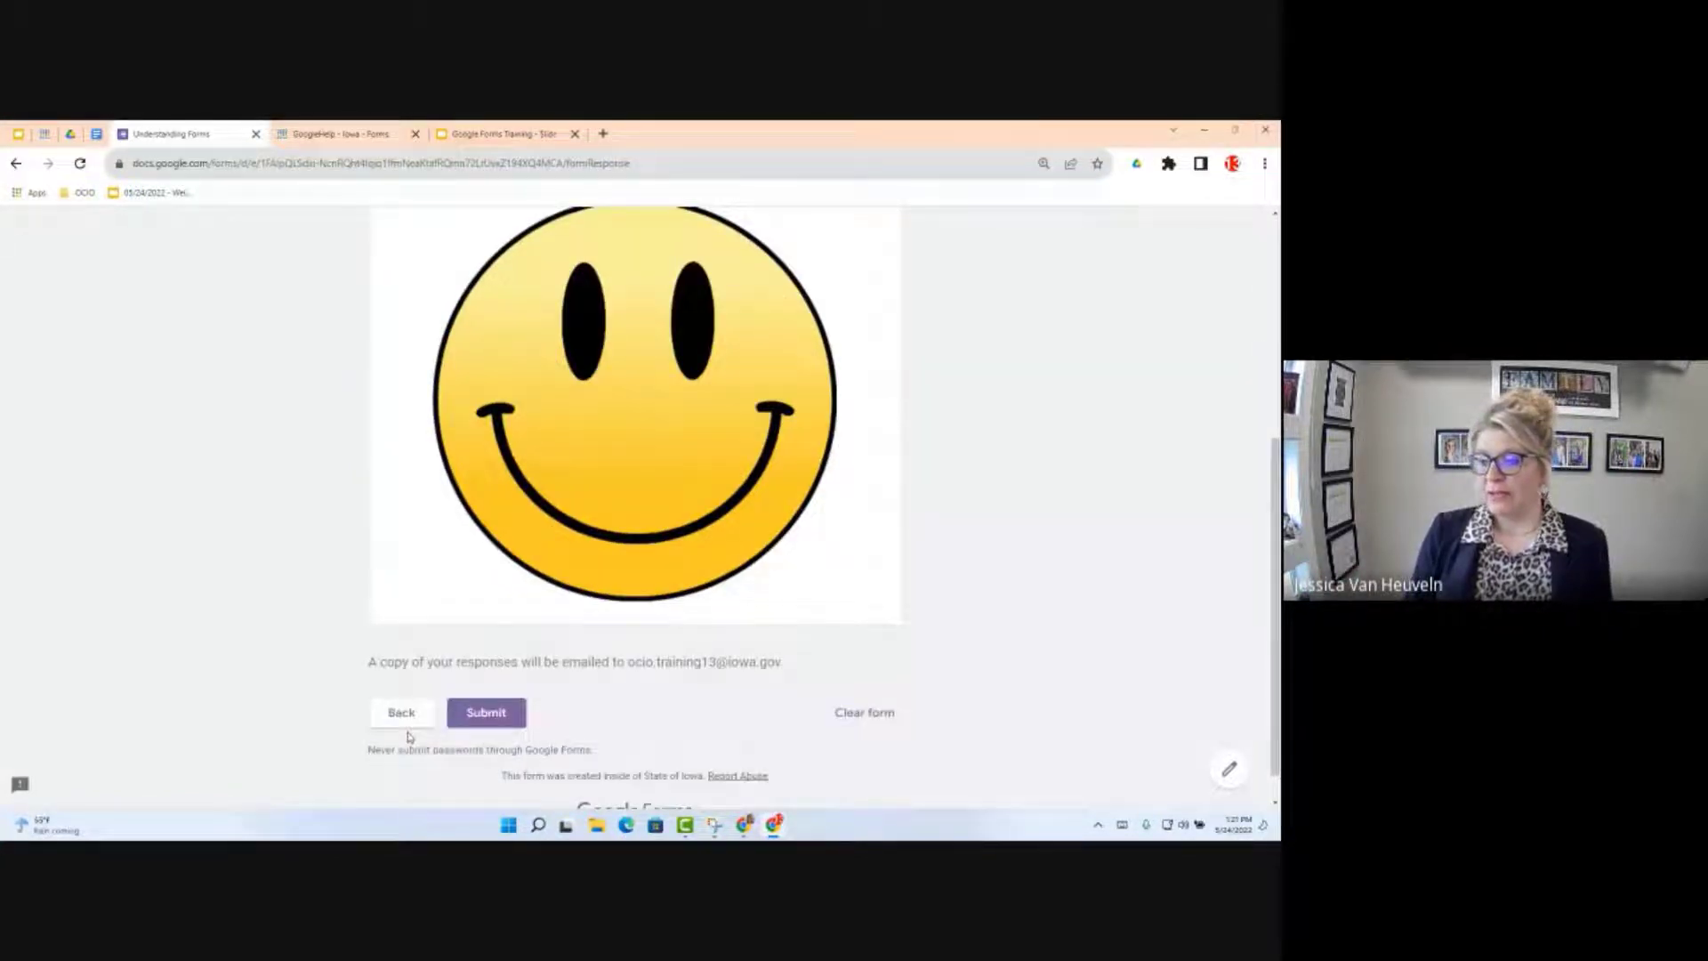
pyautogui.scroll(-1, 409, 712)
pyautogui.click(409, 678)
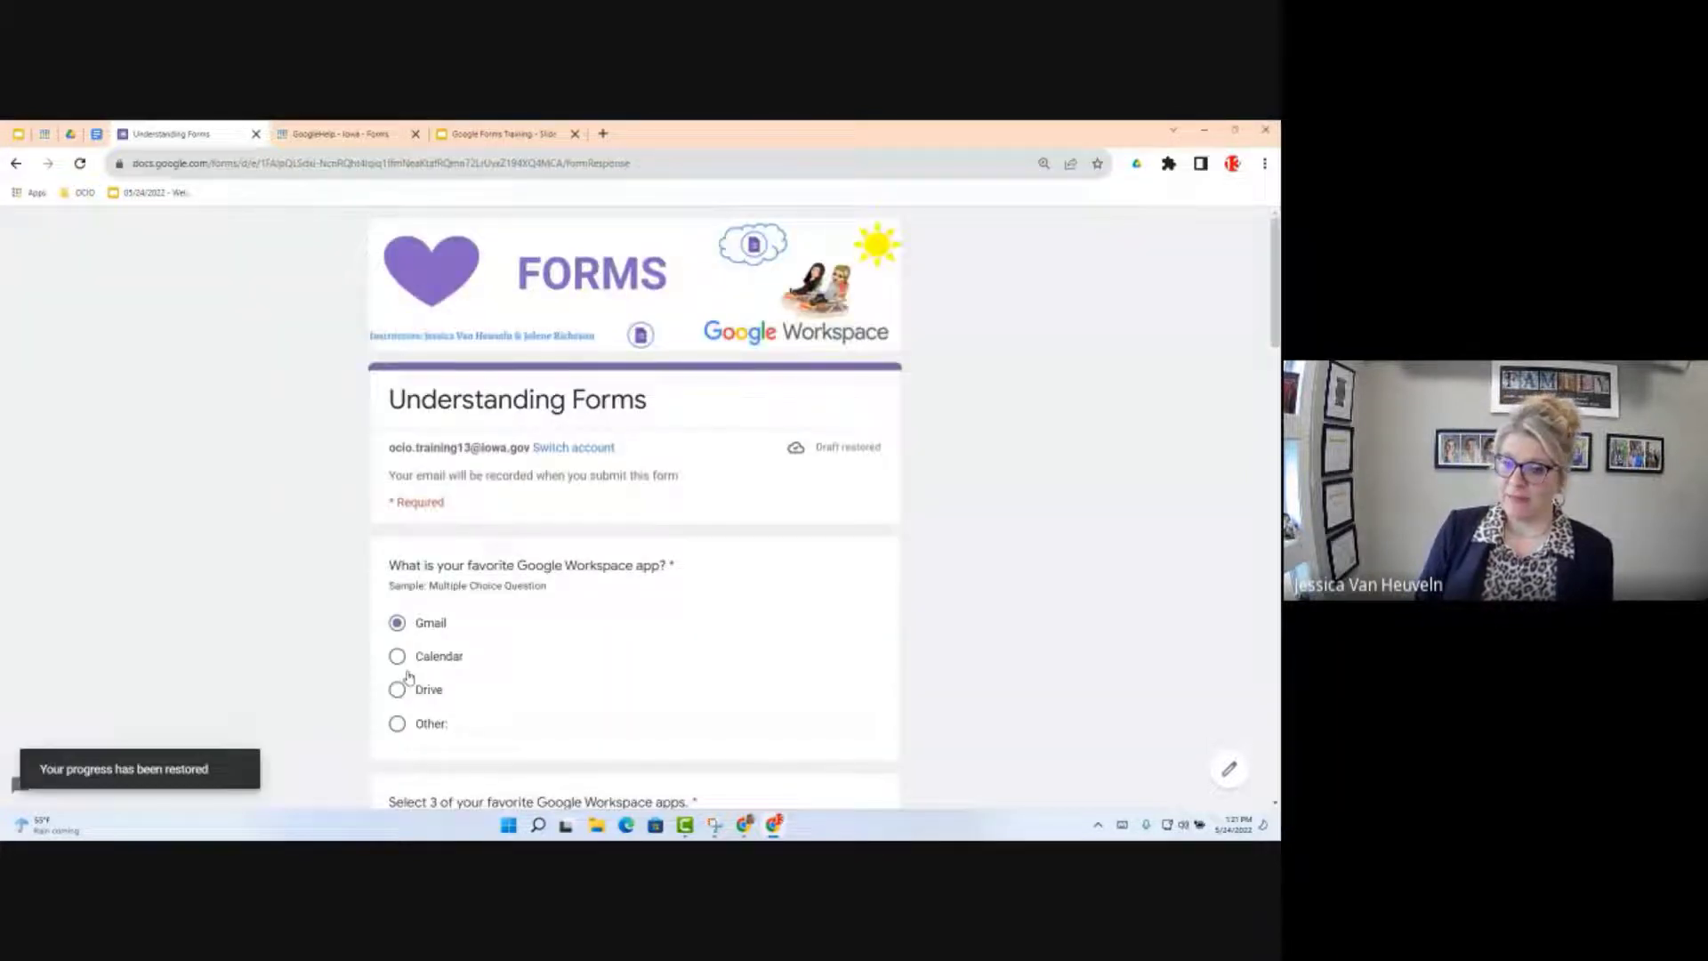
pyautogui.scroll(-4, 411, 674)
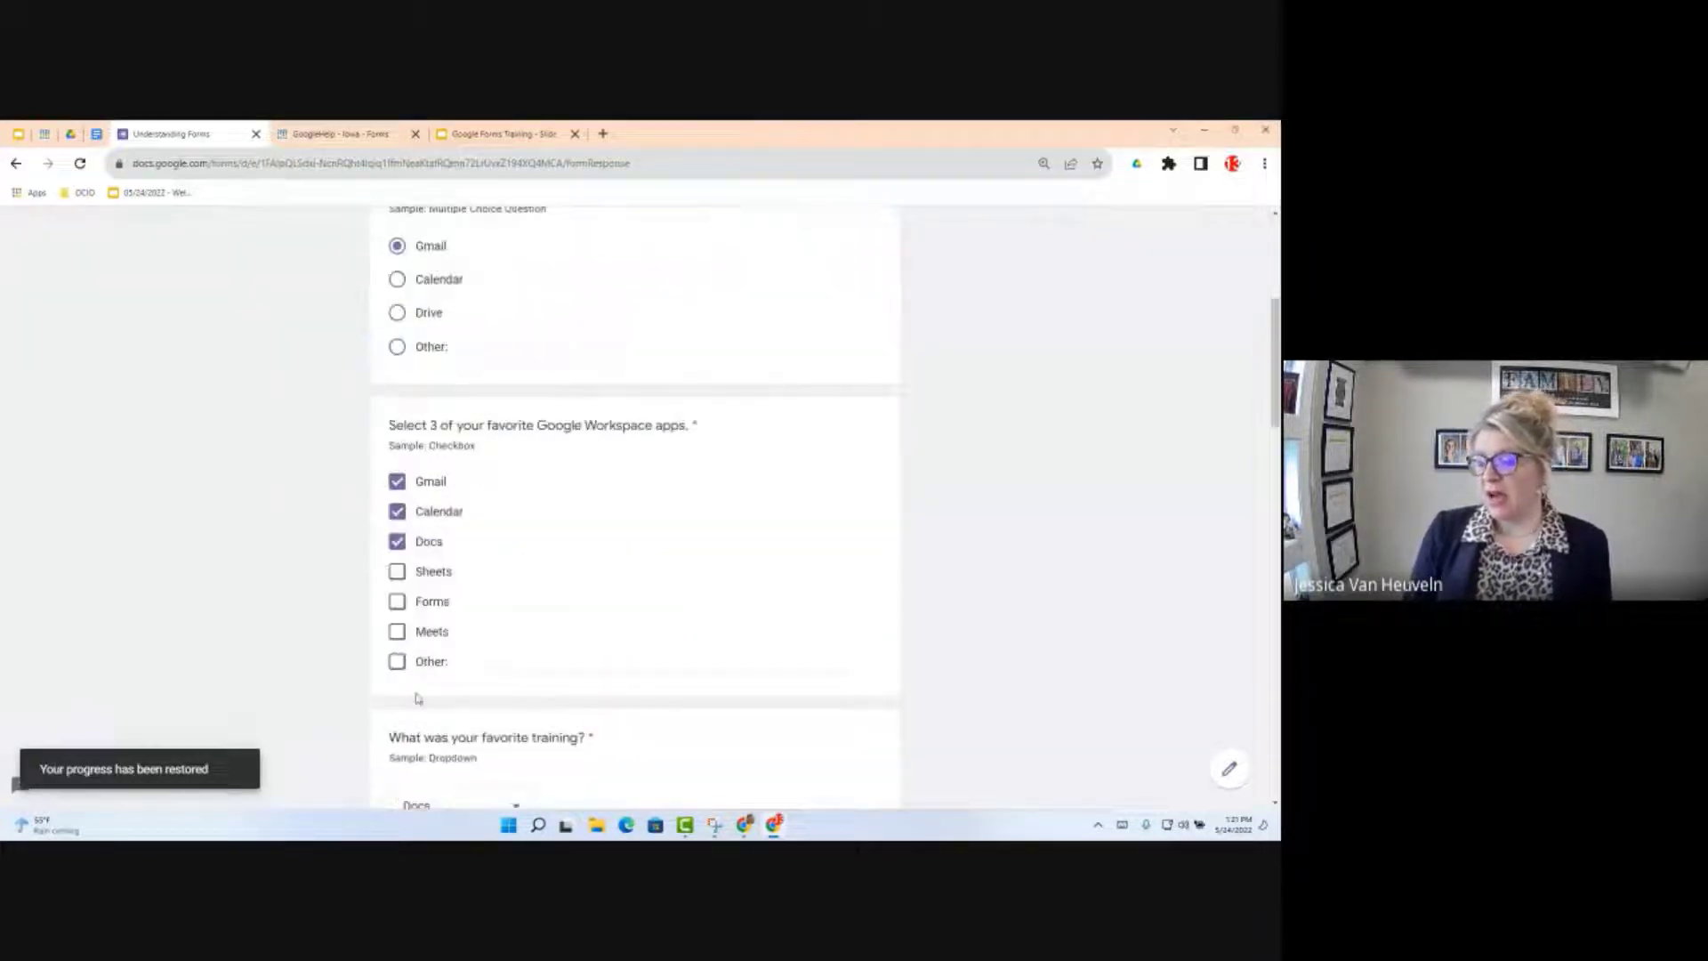
pyautogui.scroll(-15, 415, 697)
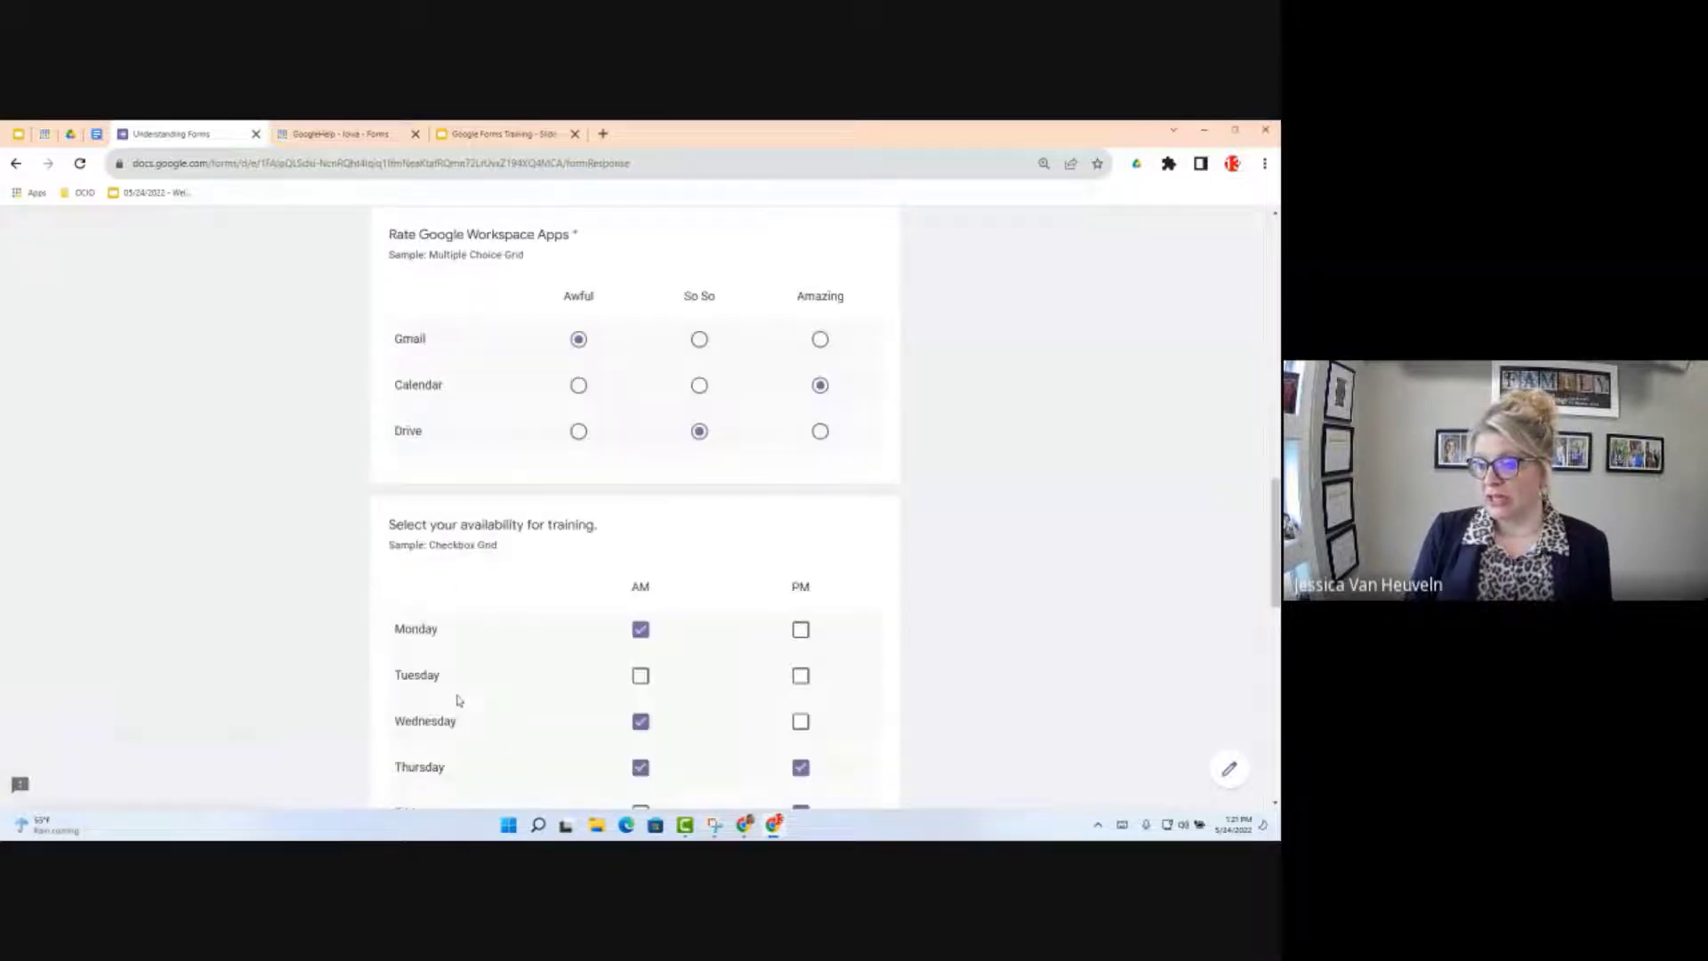
pyautogui.click(397, 614)
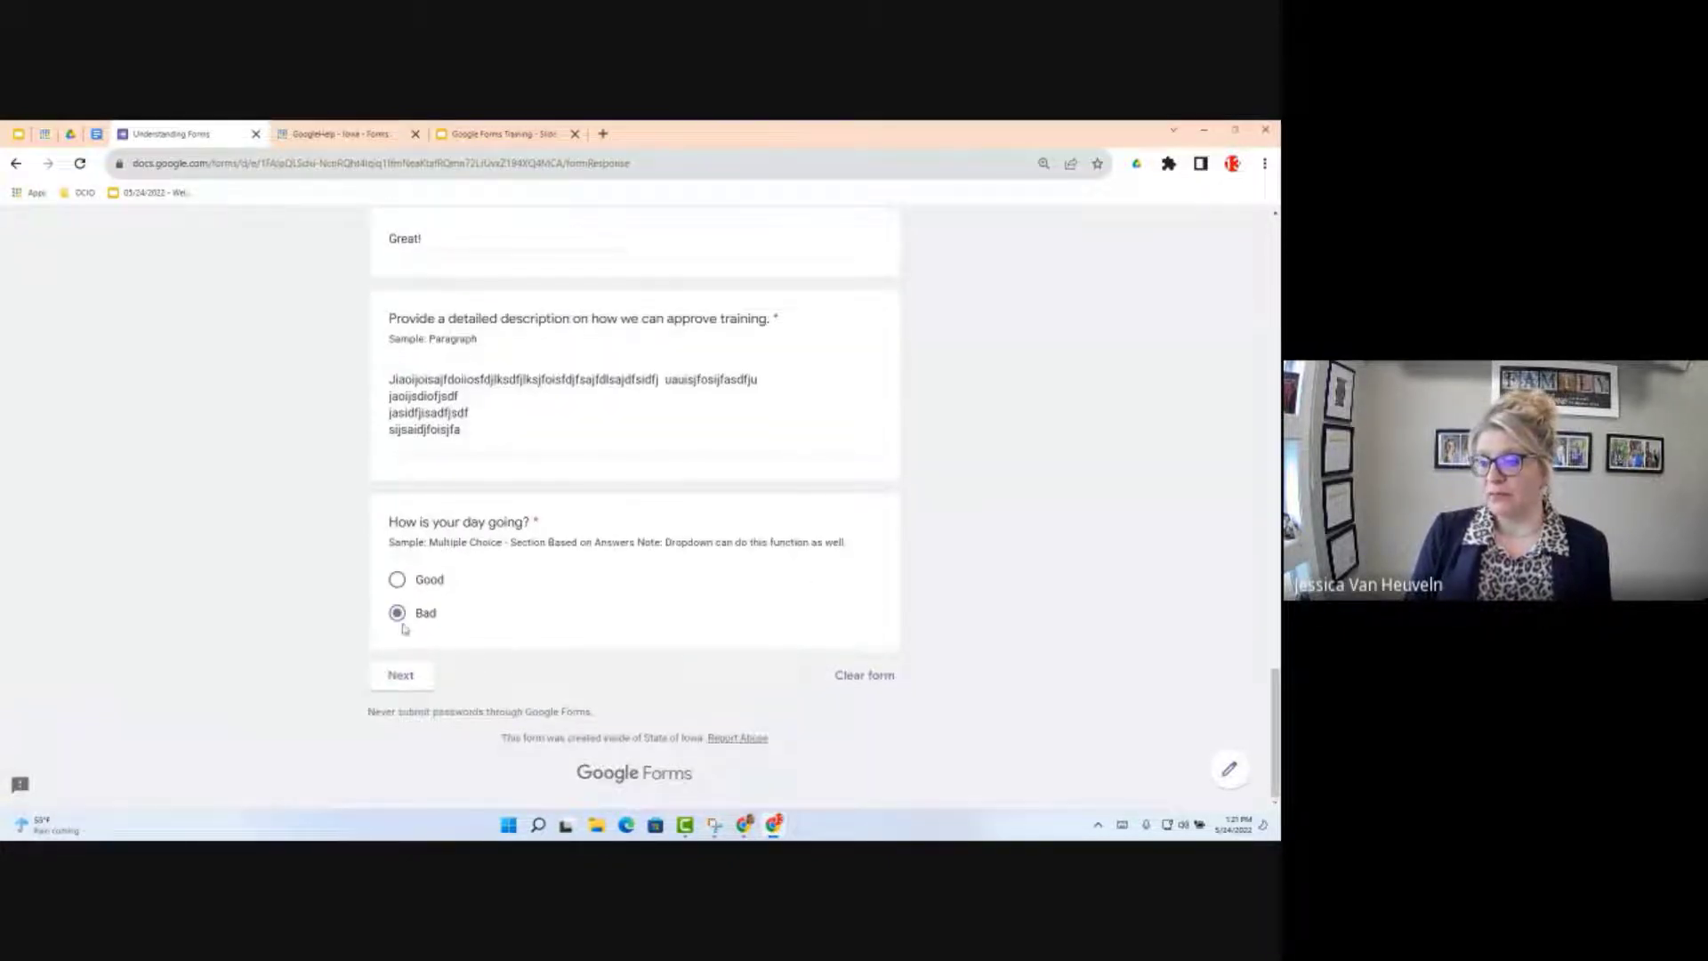
pyautogui.click(401, 677)
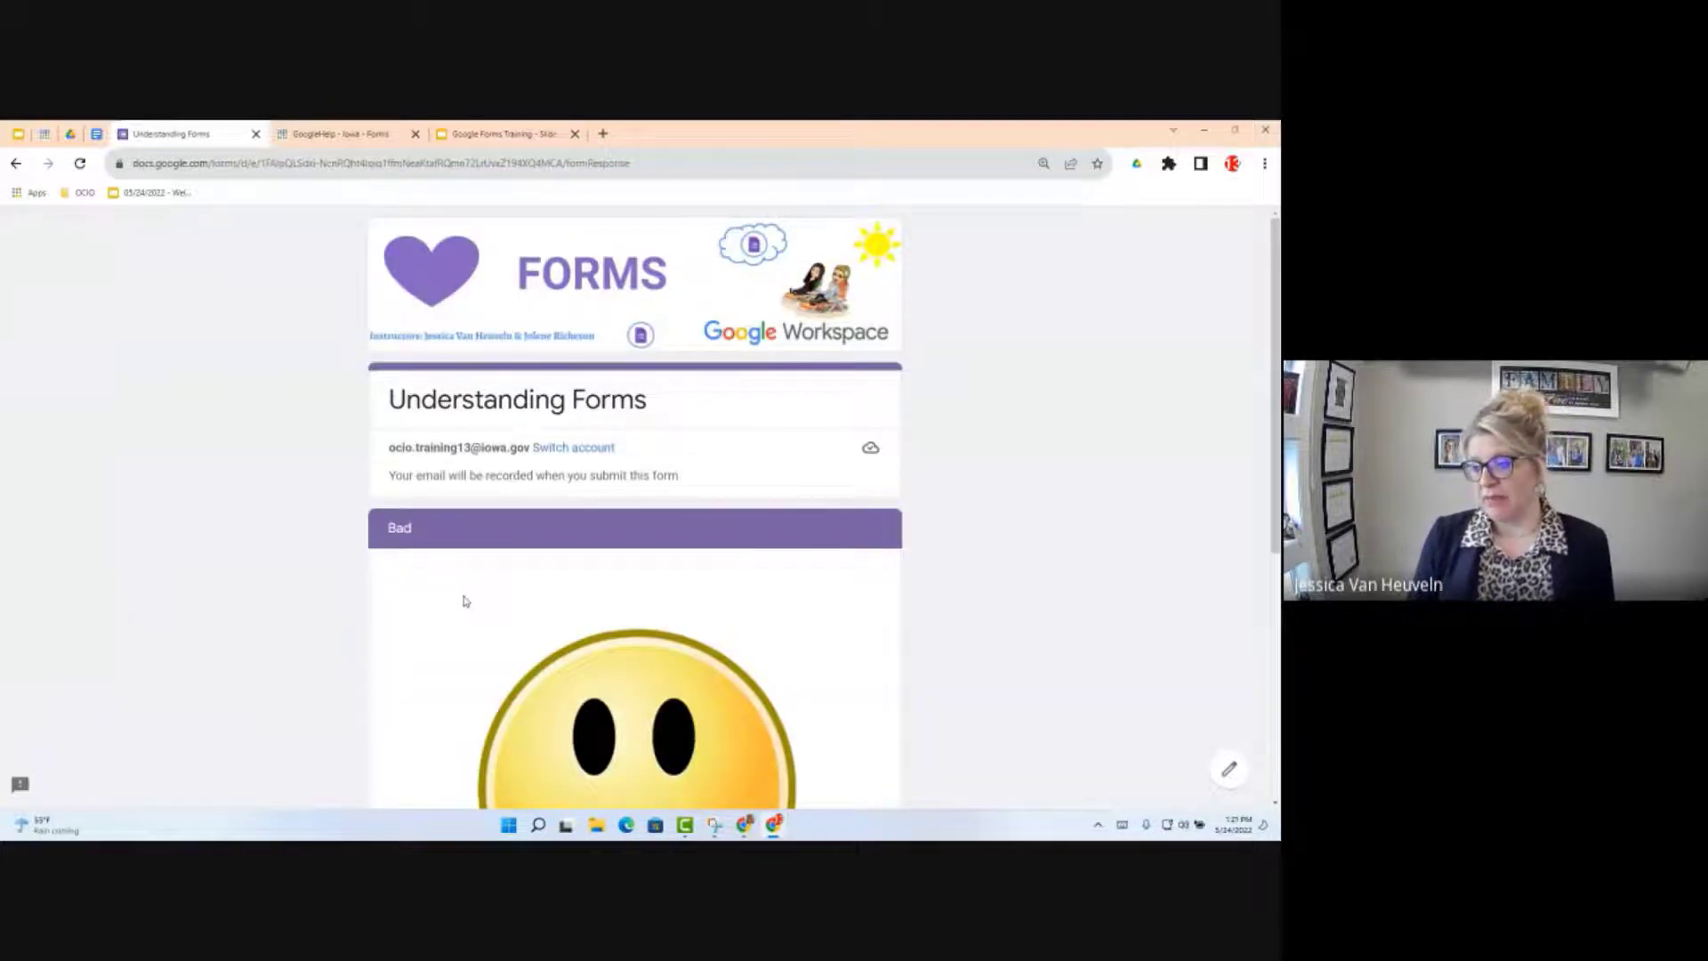
# Step: Scroll past the sad smiley image and submit the form response
pyautogui.scroll(-5, 463, 601)
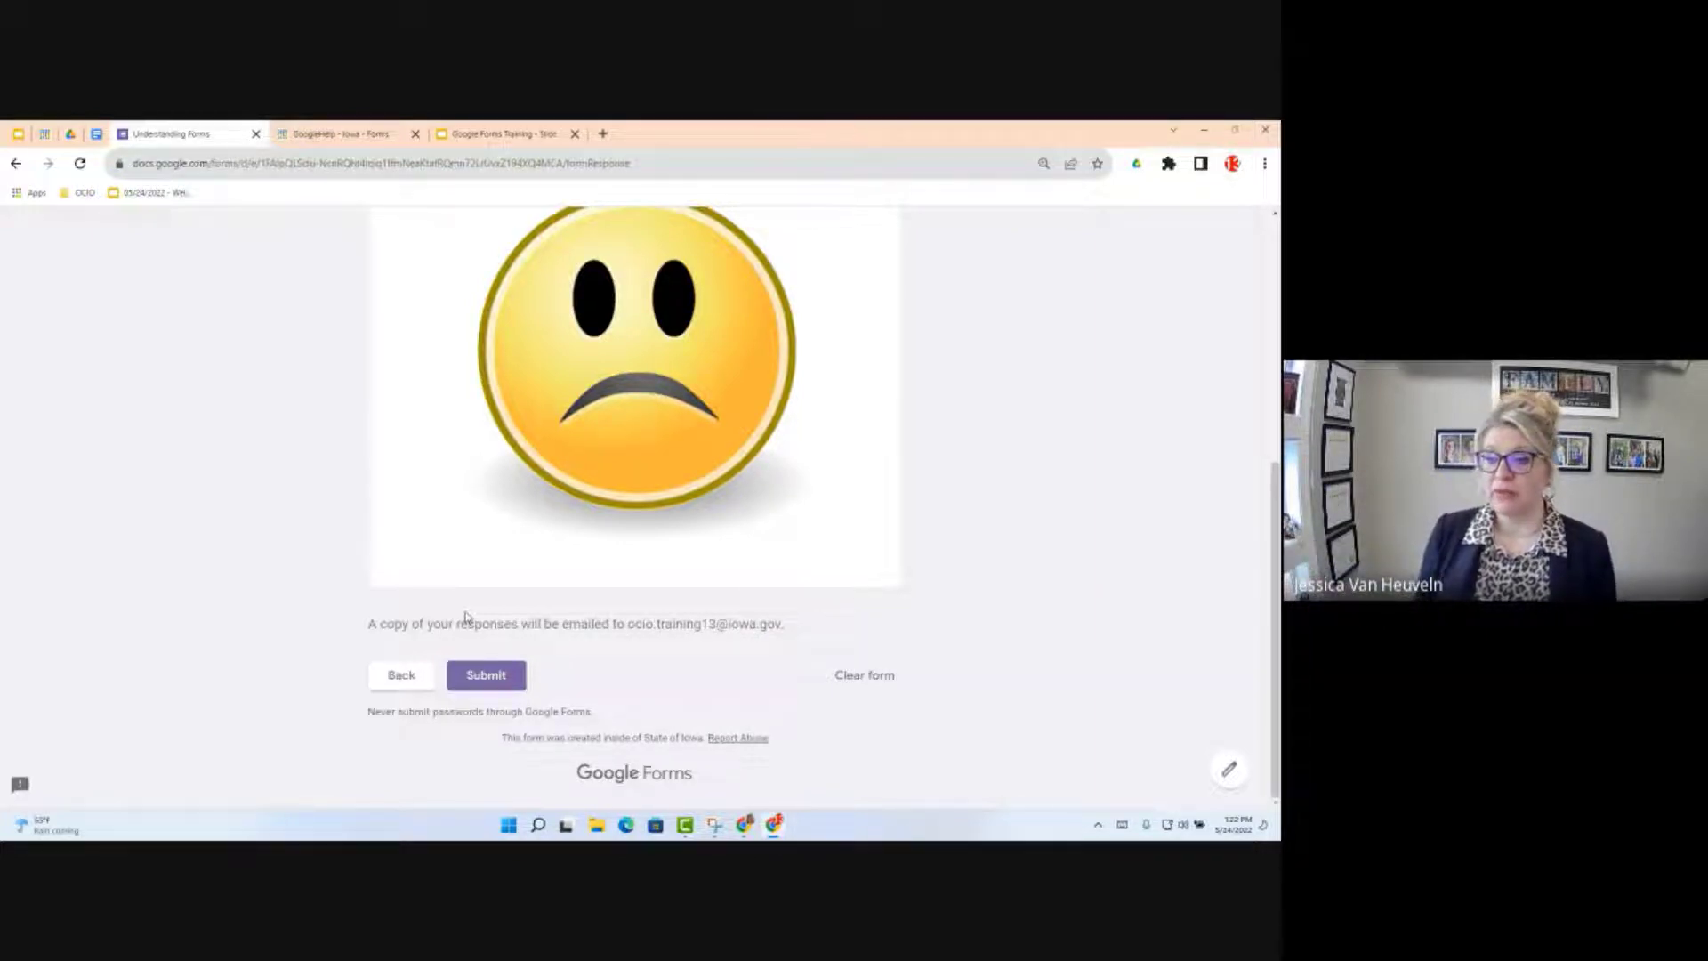
pyautogui.click(487, 682)
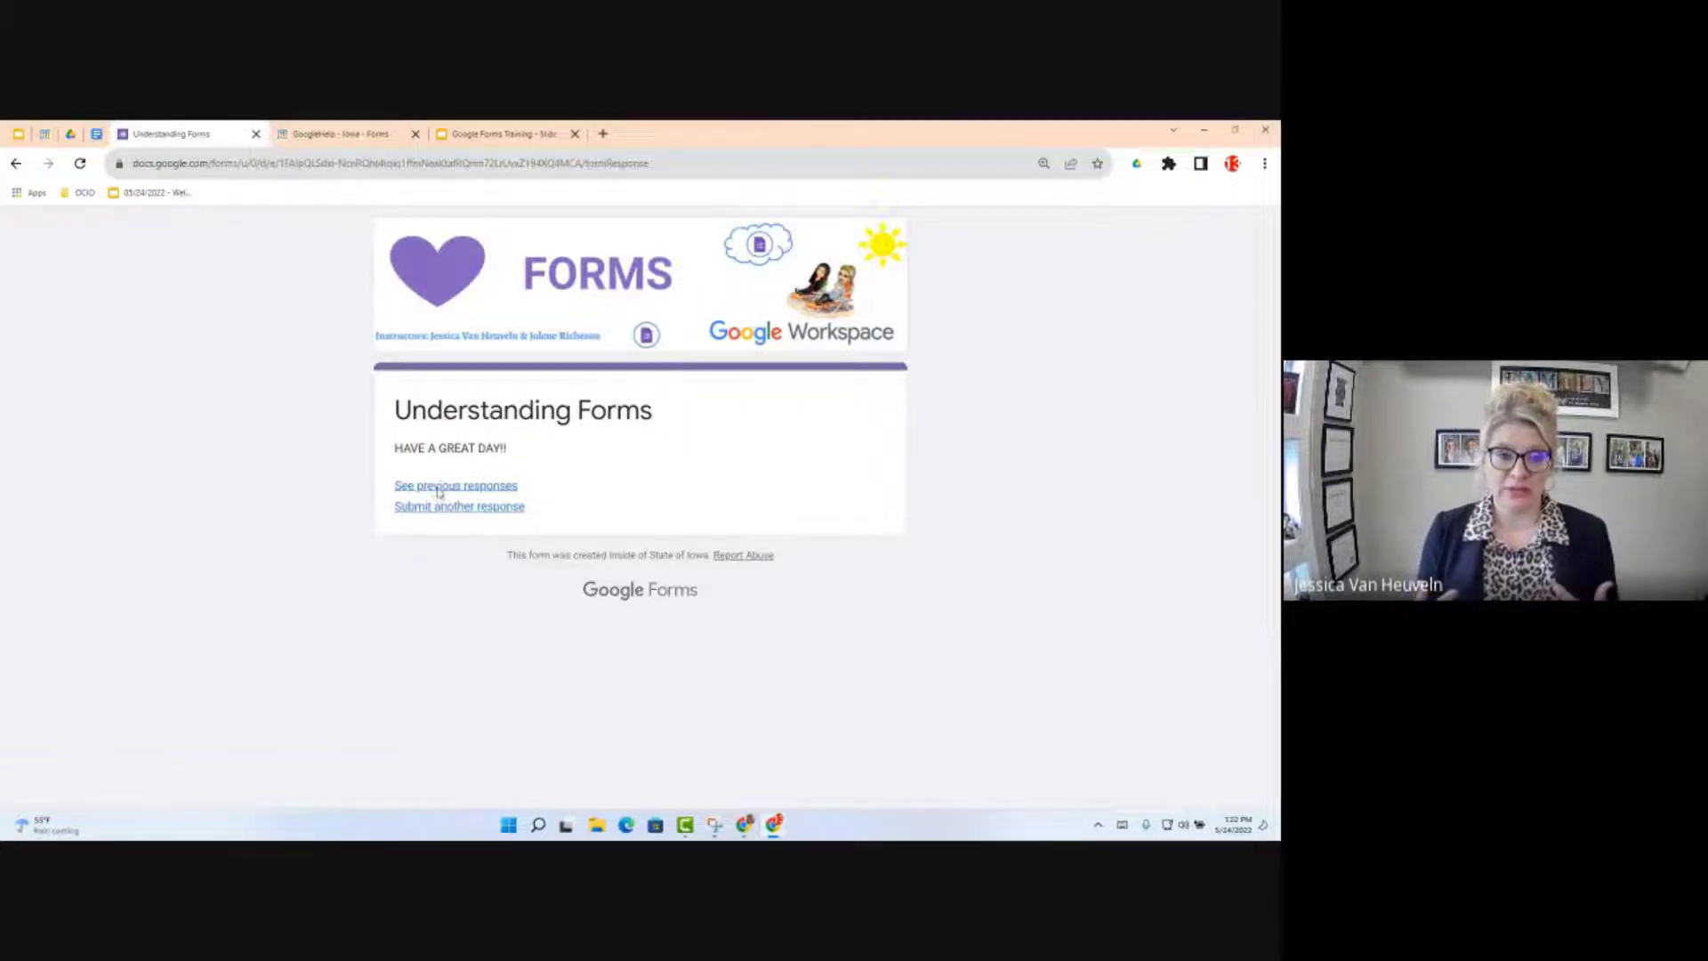
# Step: Browse the previous-responses summary charts, then return to the 'HAVE A GREAT DAY!!' confirmation tab
pyautogui.click(438, 488)
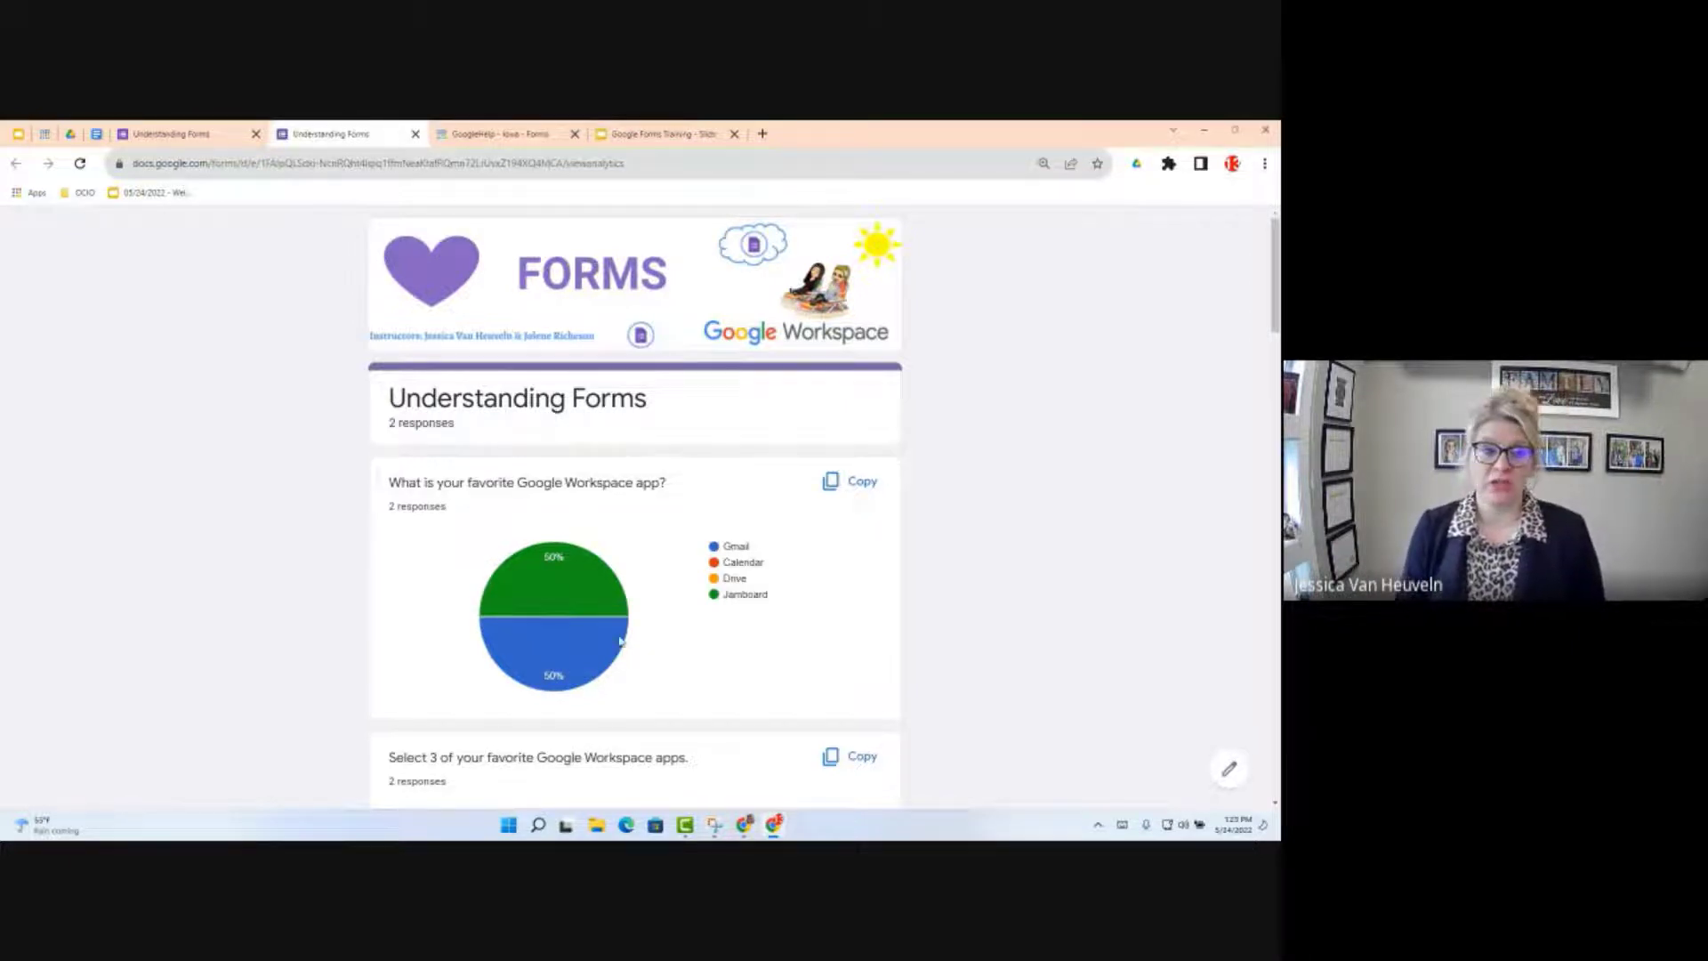
pyautogui.moveTo(617, 647)
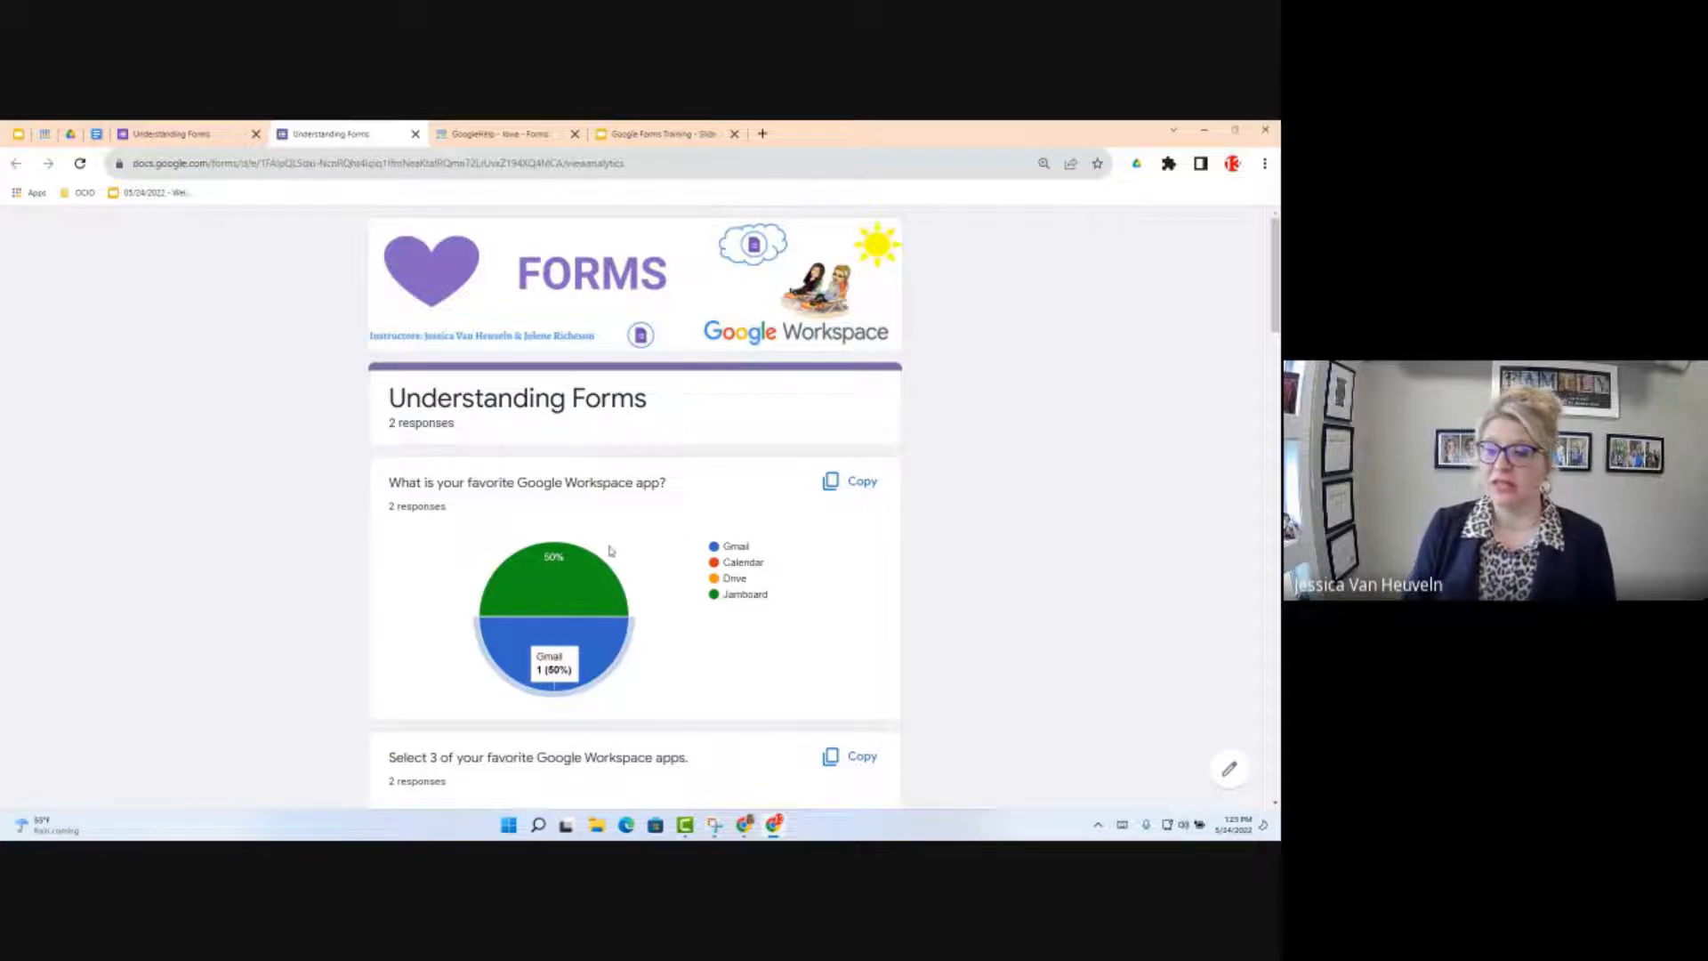
pyautogui.scroll(-2, 650, 607)
pyautogui.scroll(-3, 650, 608)
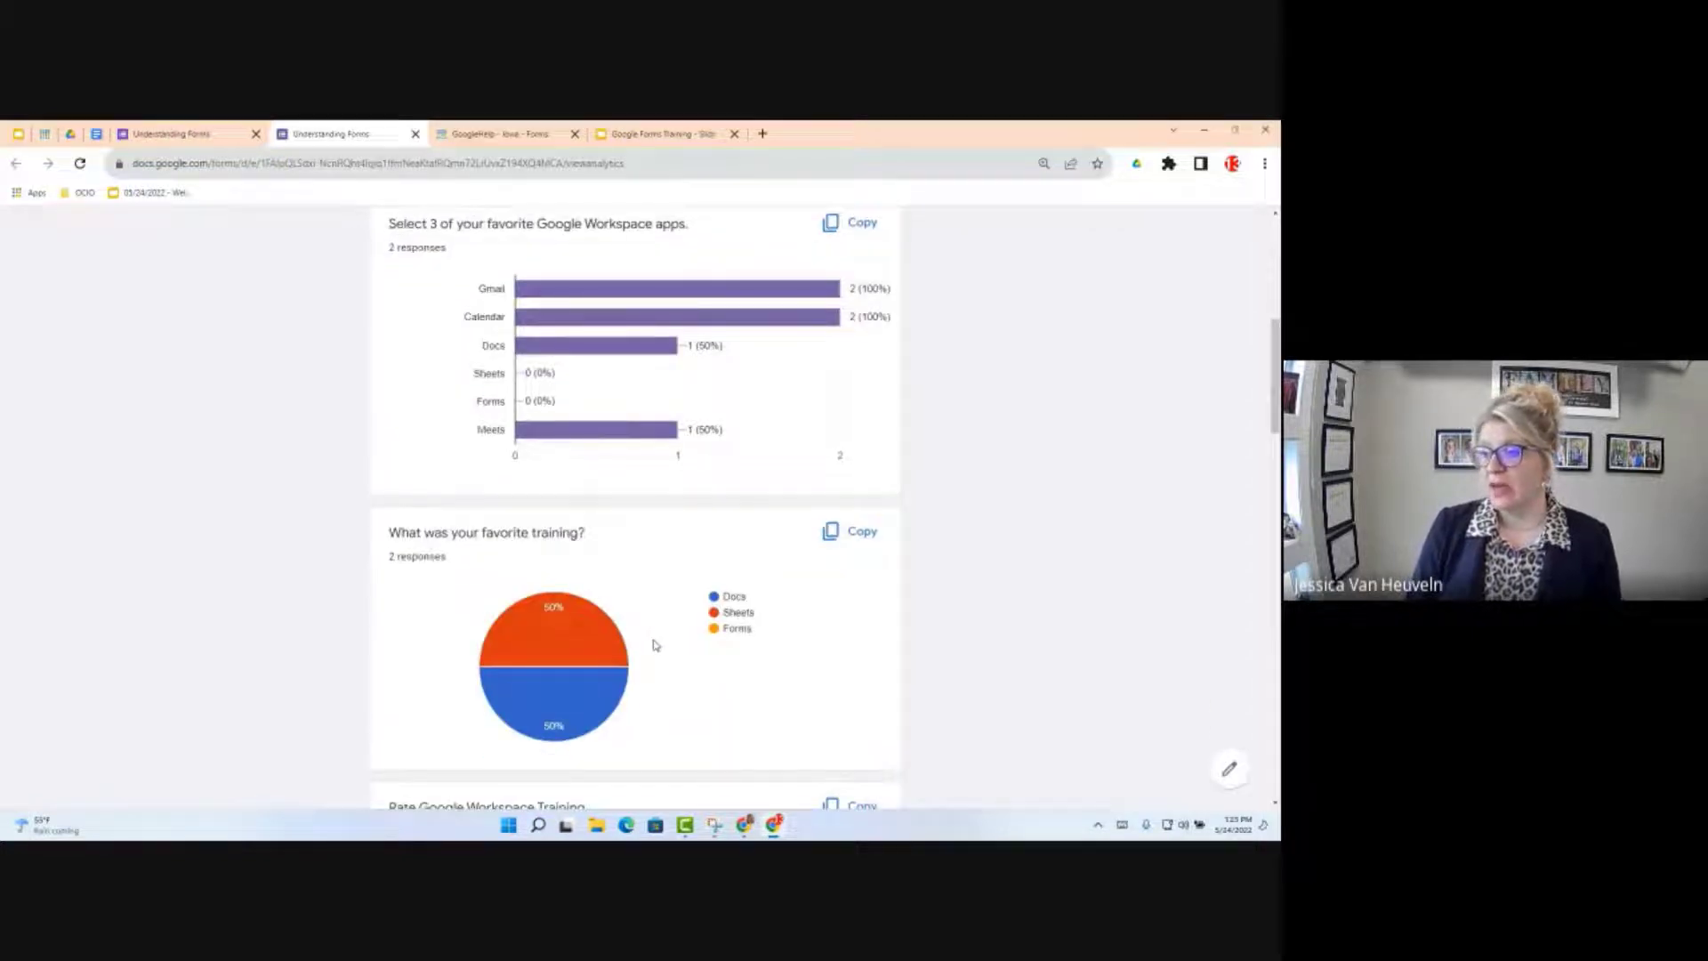
pyautogui.scroll(-3, 655, 644)
pyautogui.scroll(-3, 656, 654)
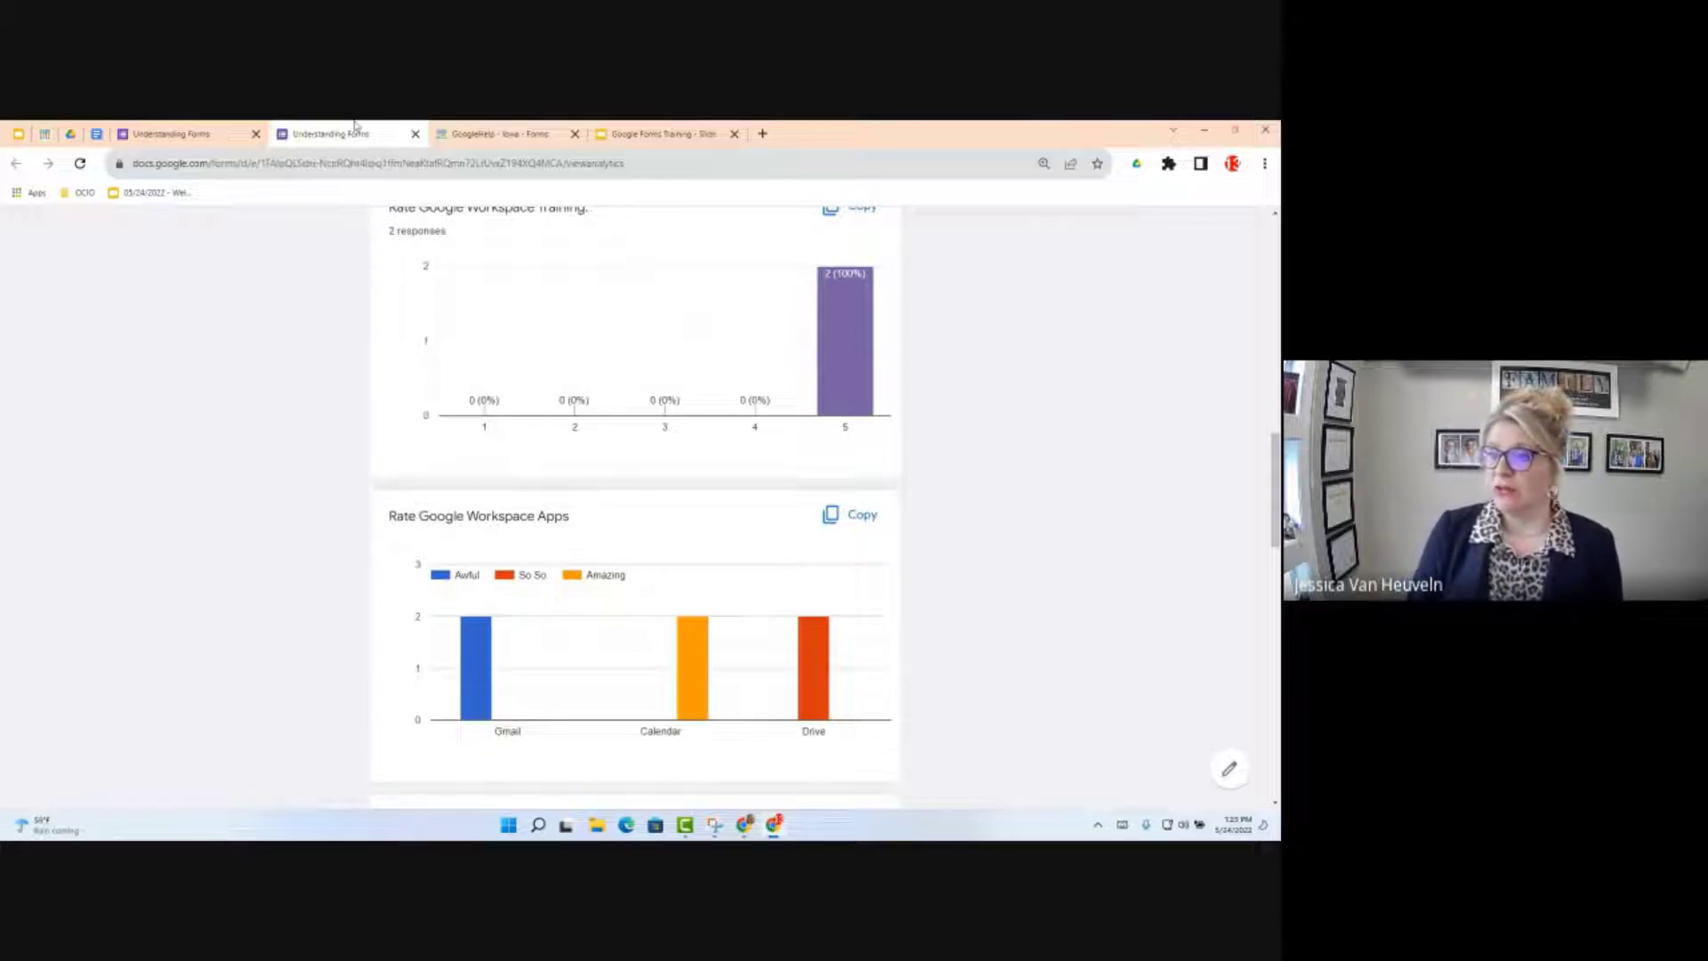
pyautogui.click(150, 133)
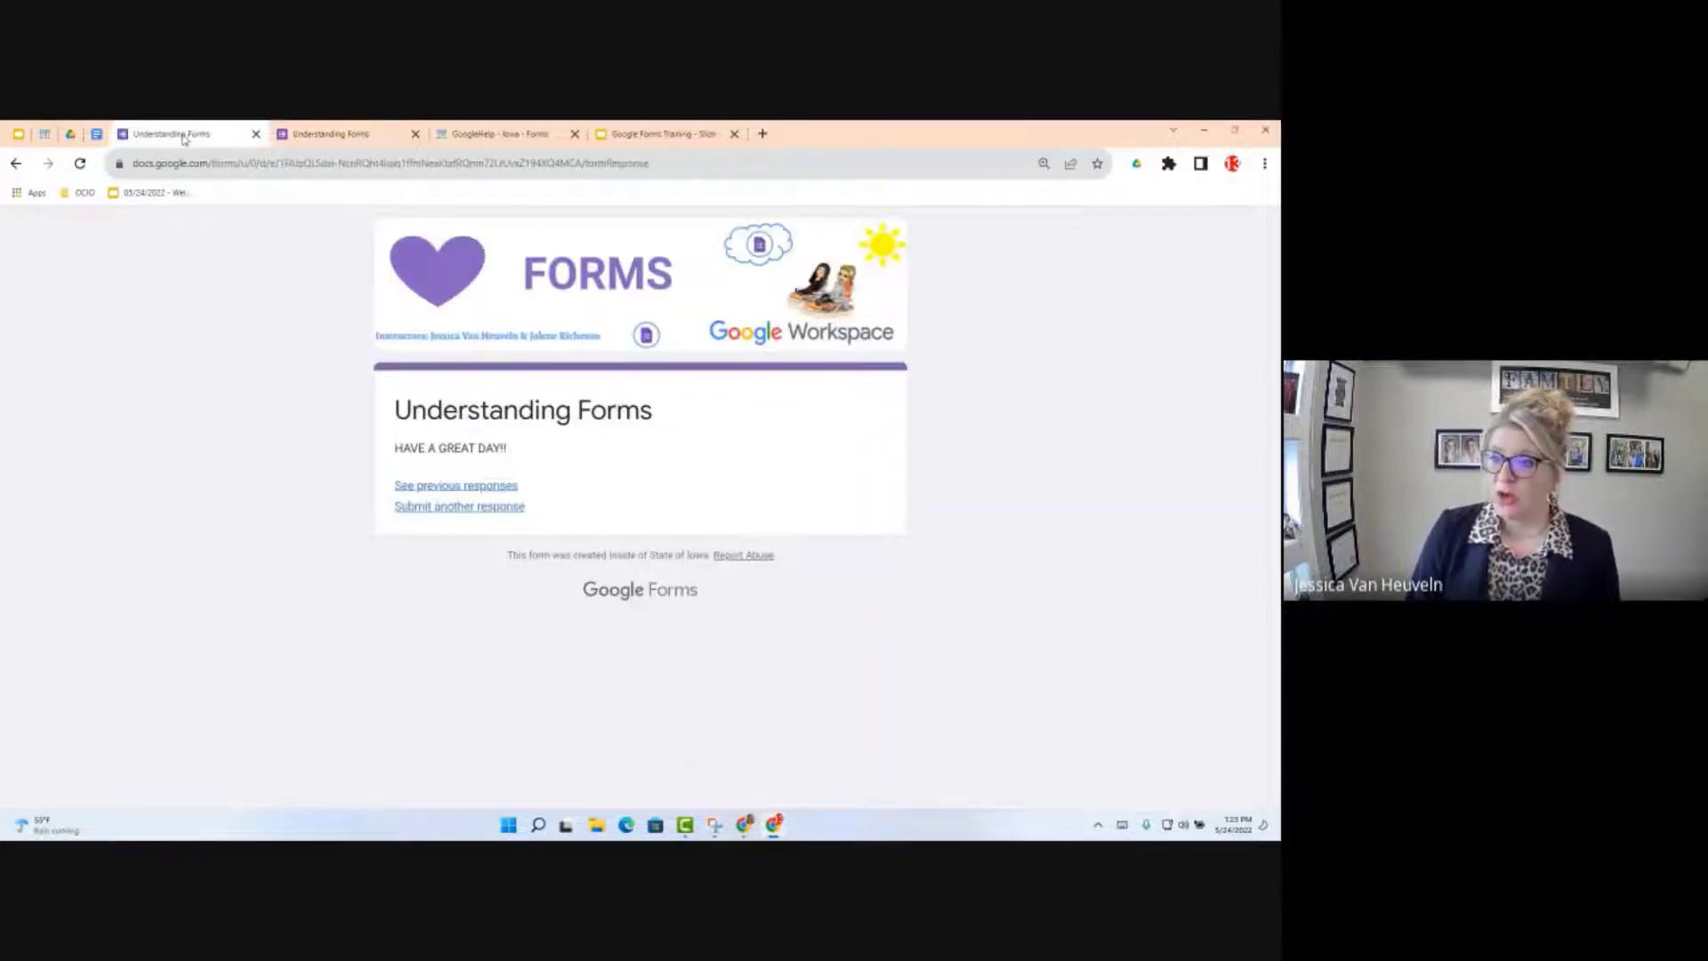
# Step: Follow the Make a Copy link in the Google Form Objectives document to the Understanding Forms copy page
pyautogui.click(97, 134)
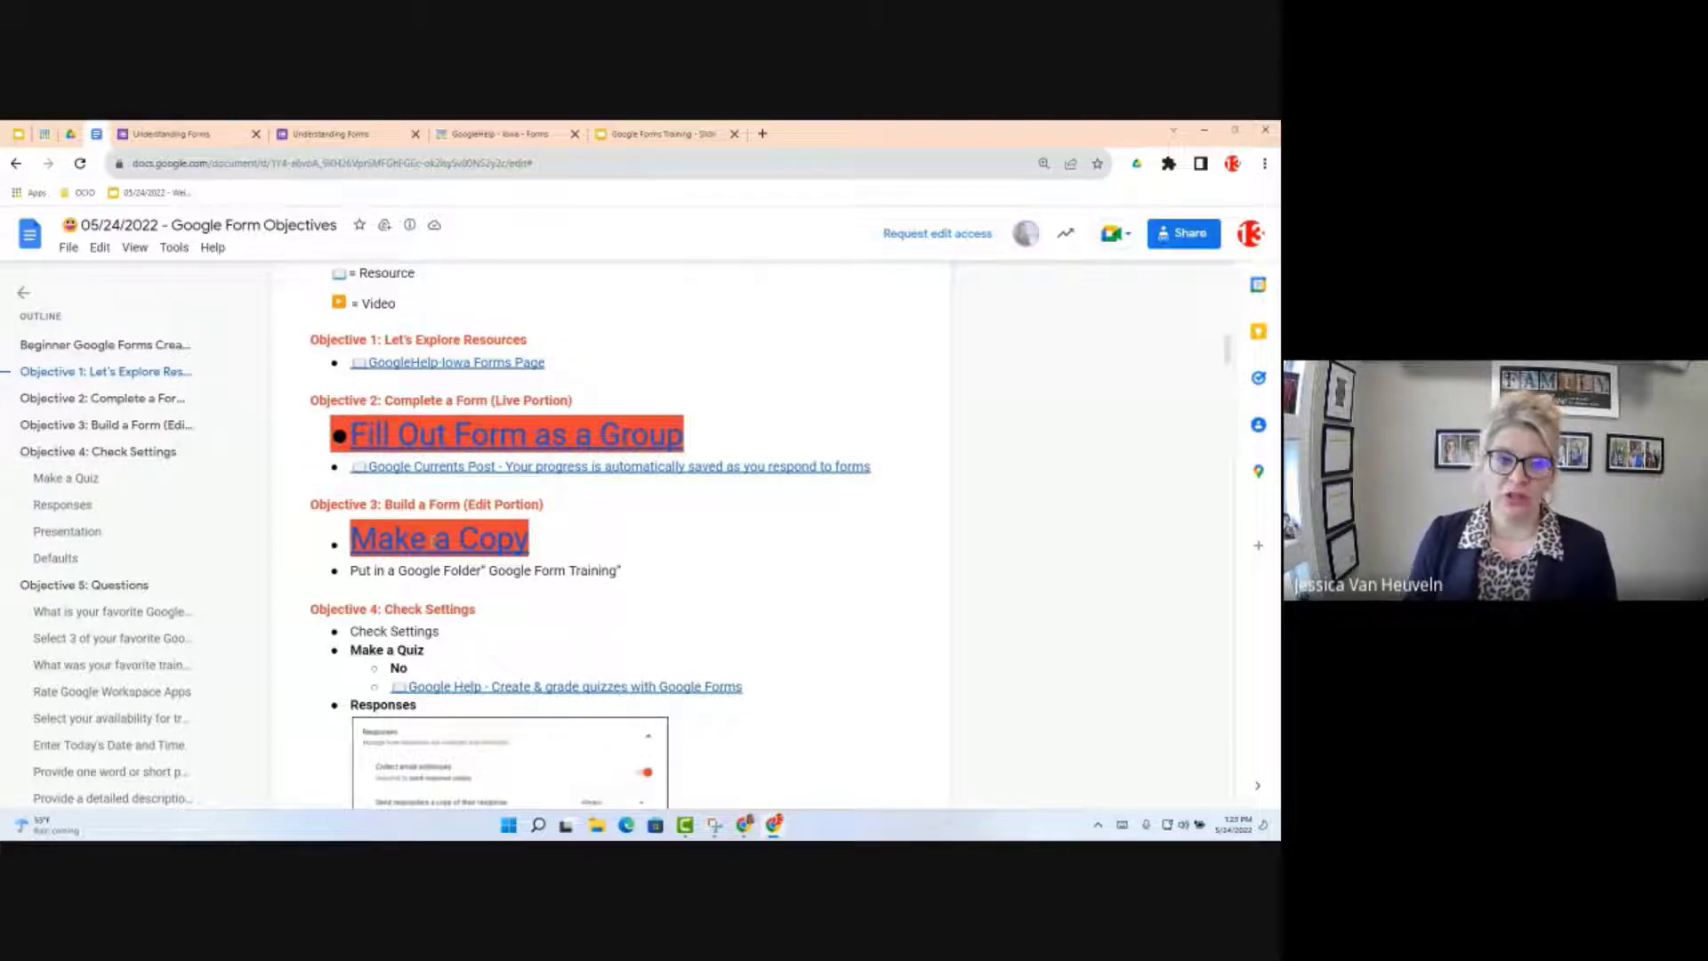
pyautogui.click(432, 541)
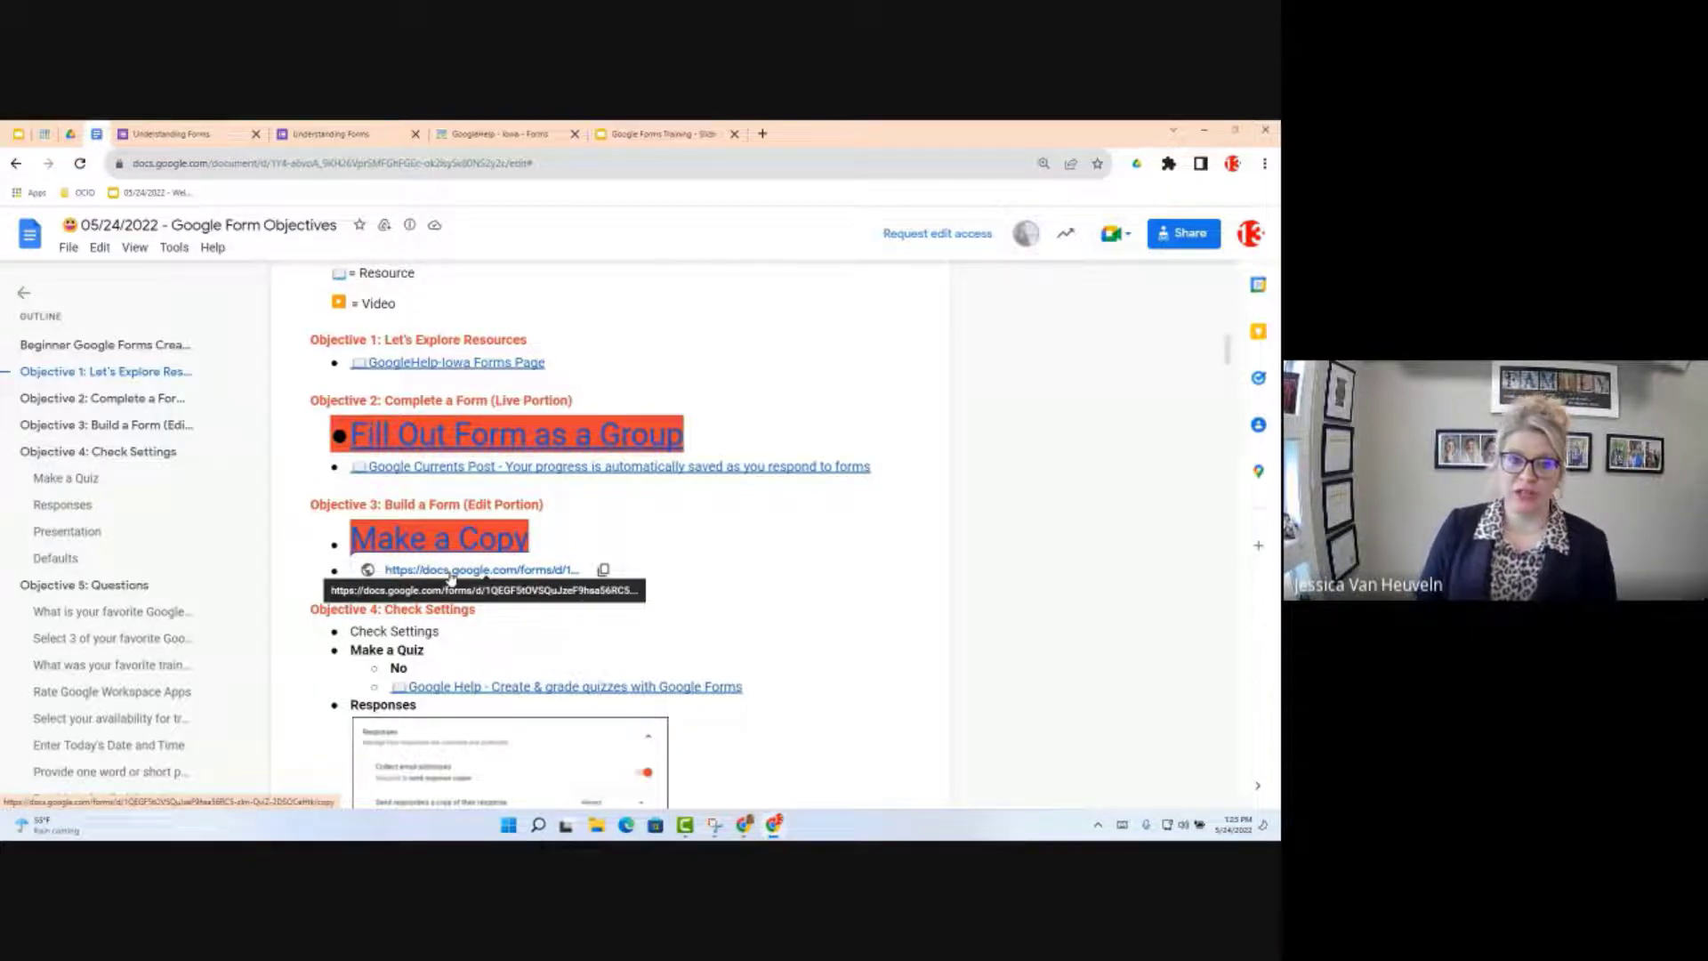
pyautogui.click(450, 573)
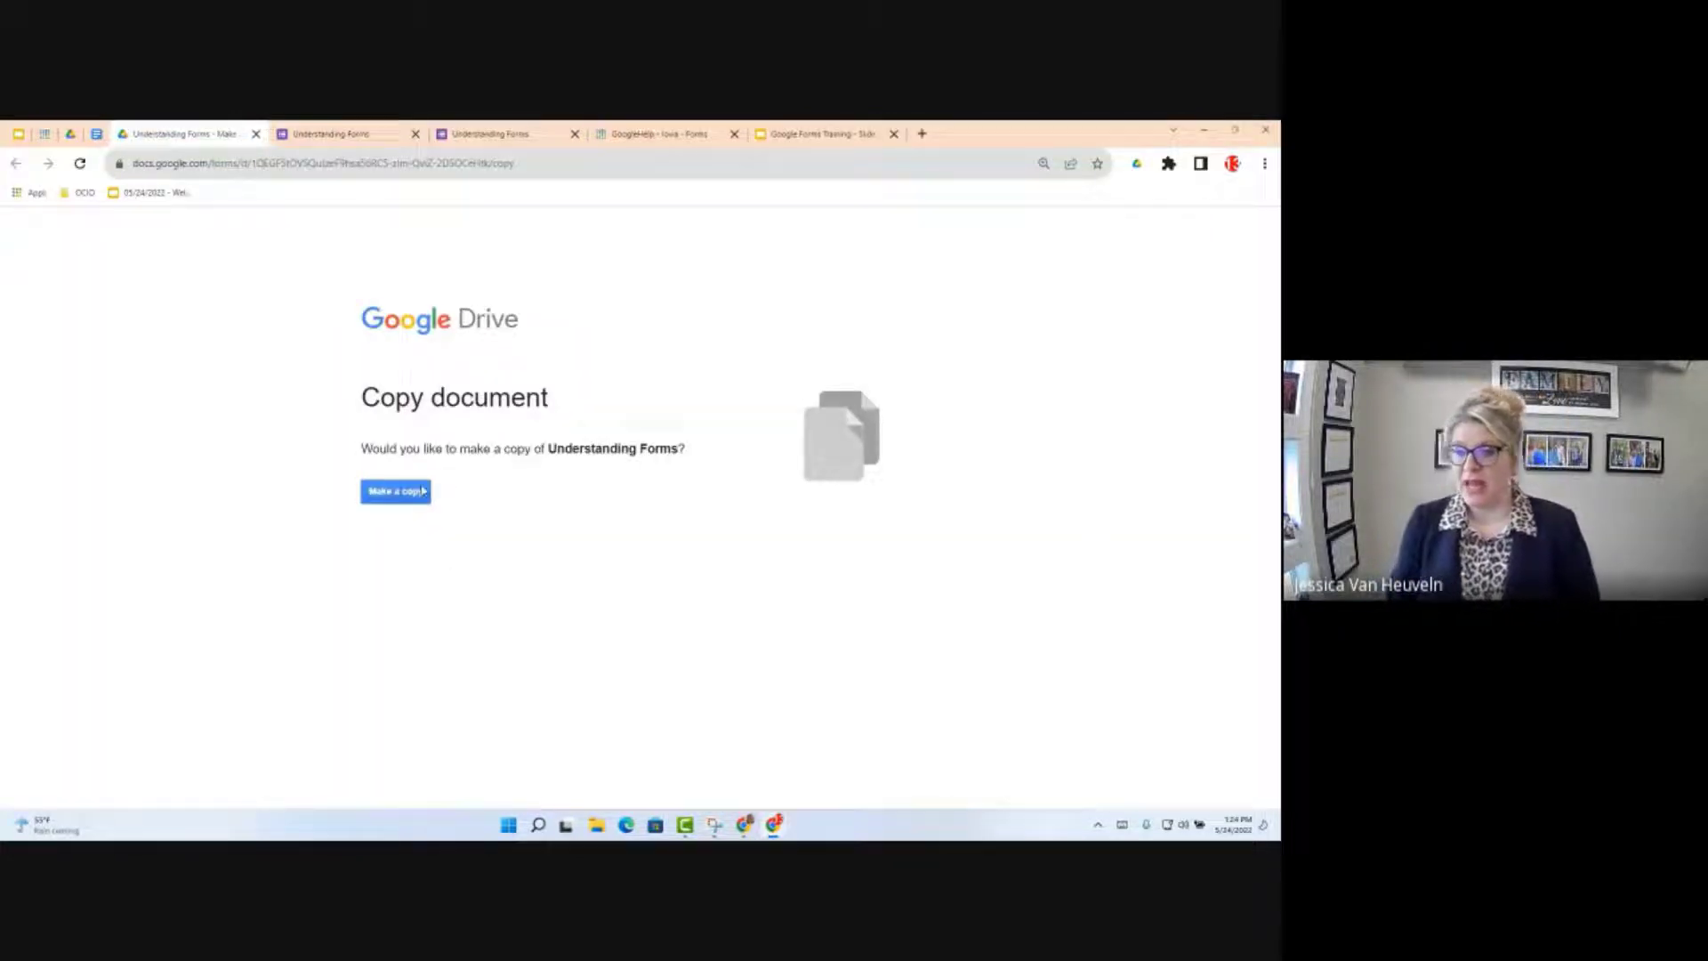
# Step: Create 'Copy of Create your own - Understanding Forms' from the Drive copy page
pyautogui.click(403, 496)
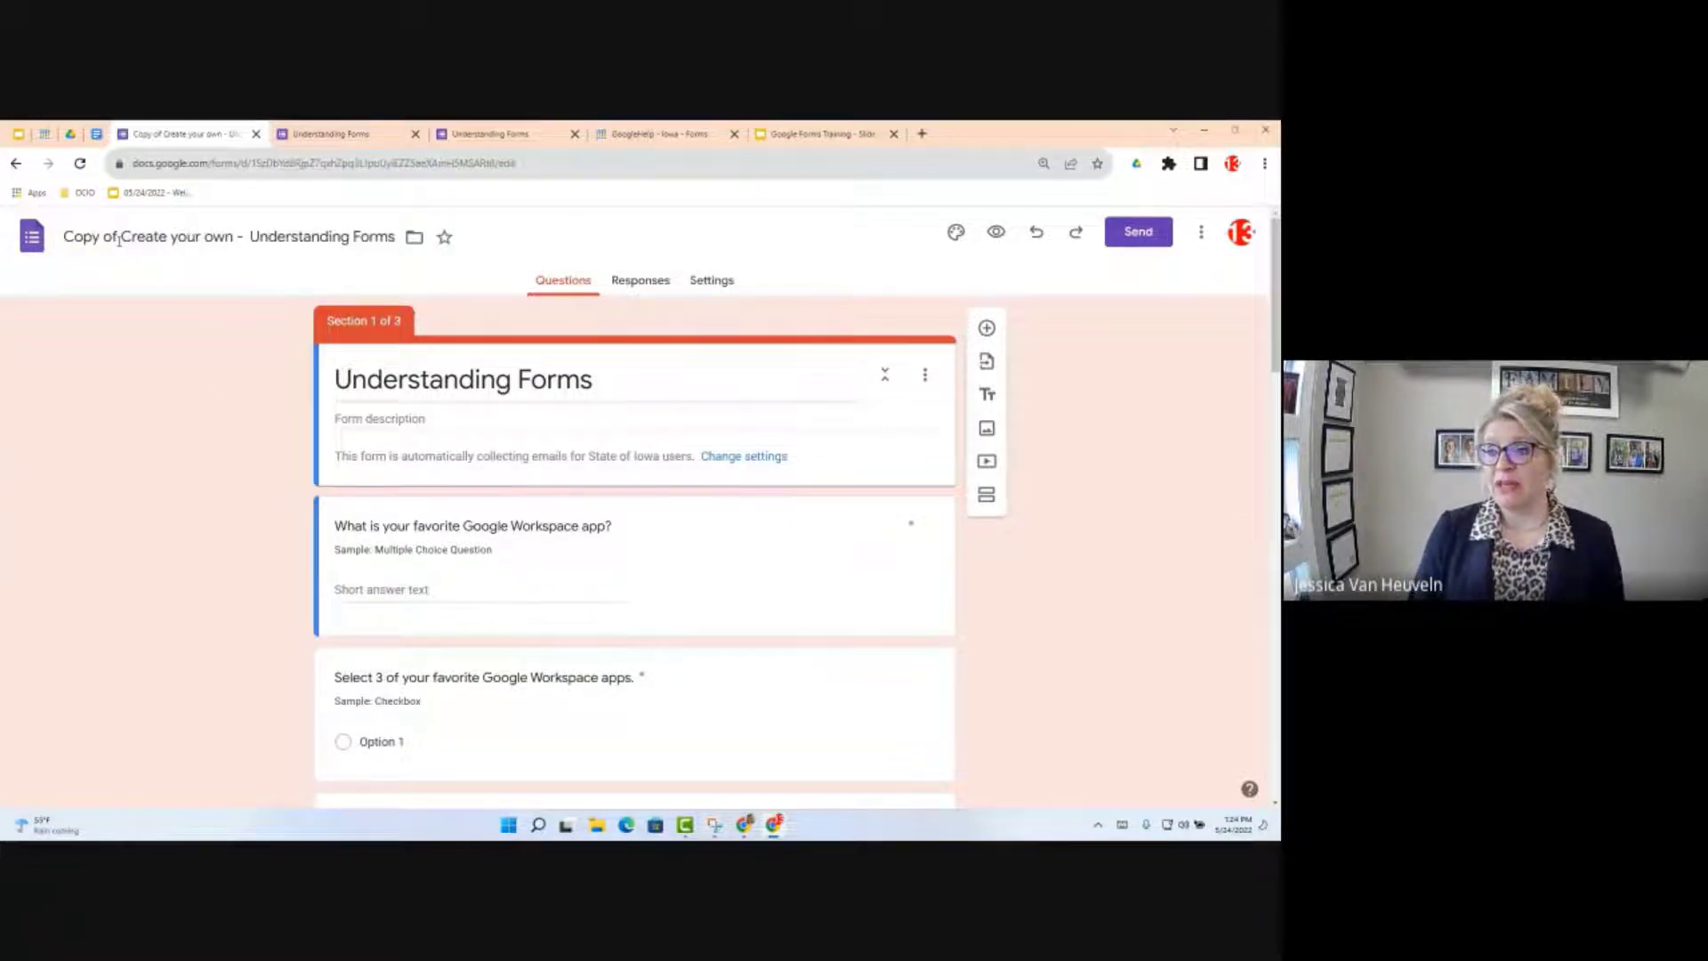
# Step: Replace 'Copy of' in the form title with the owner's name and 'Sample', then show folder choices
pyautogui.moveTo(120, 240); pyautogui.dragTo(55, 238)
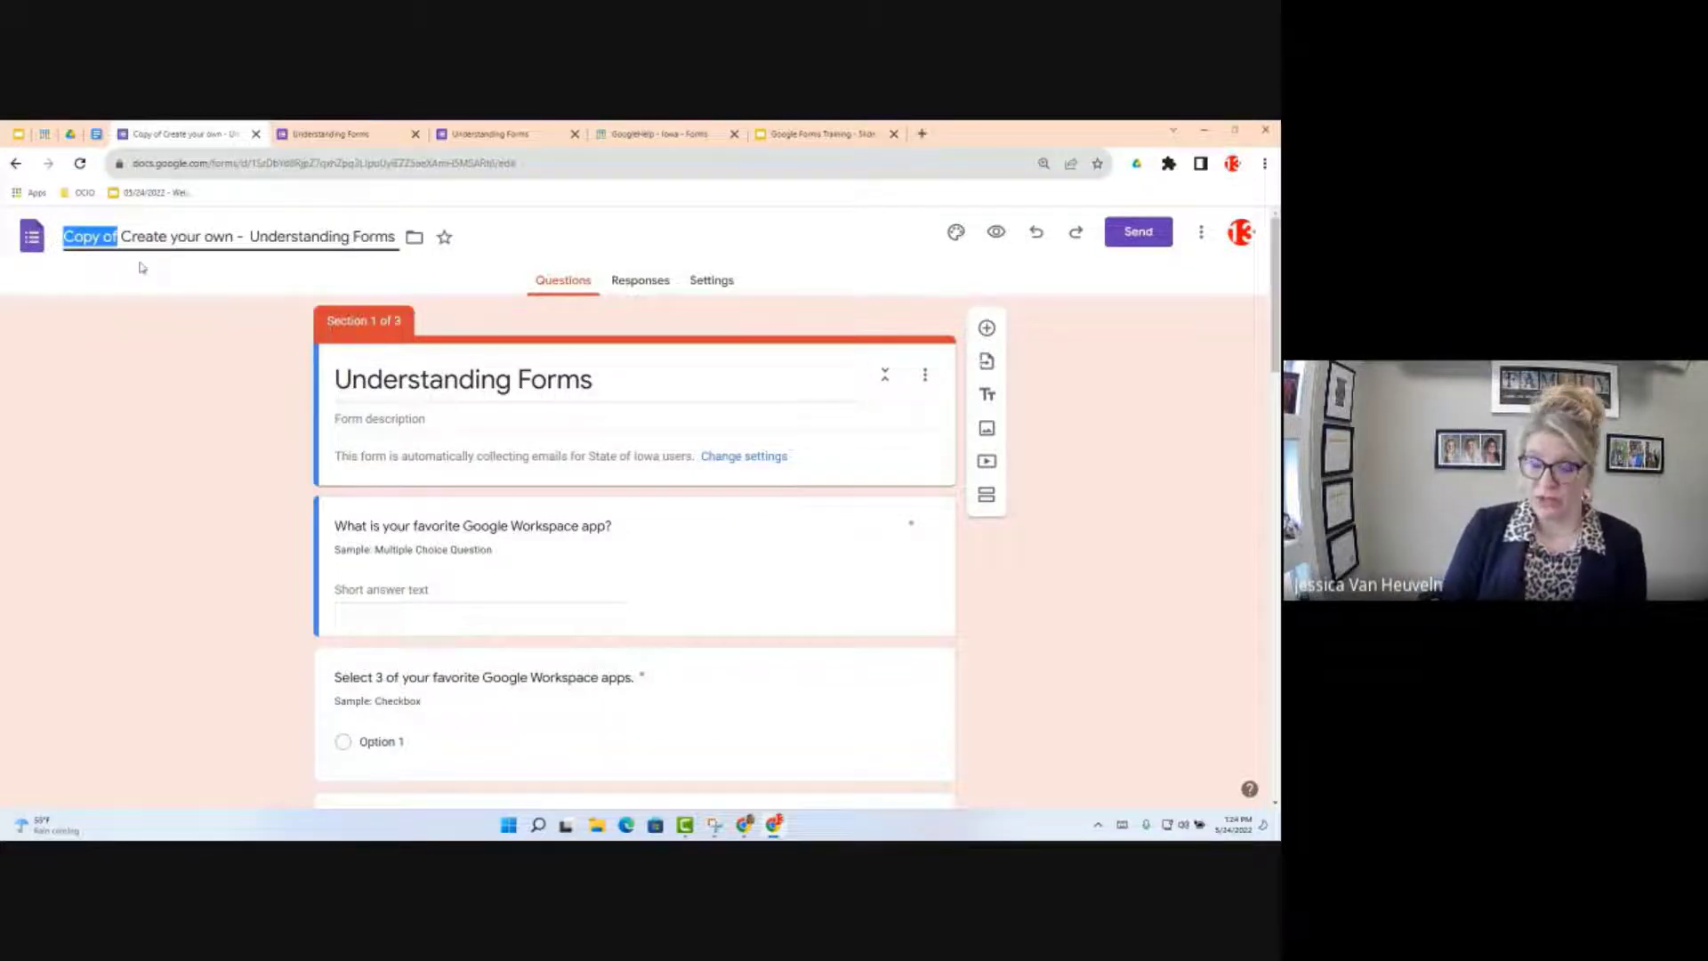
pyautogui.write('Jessica Sample')
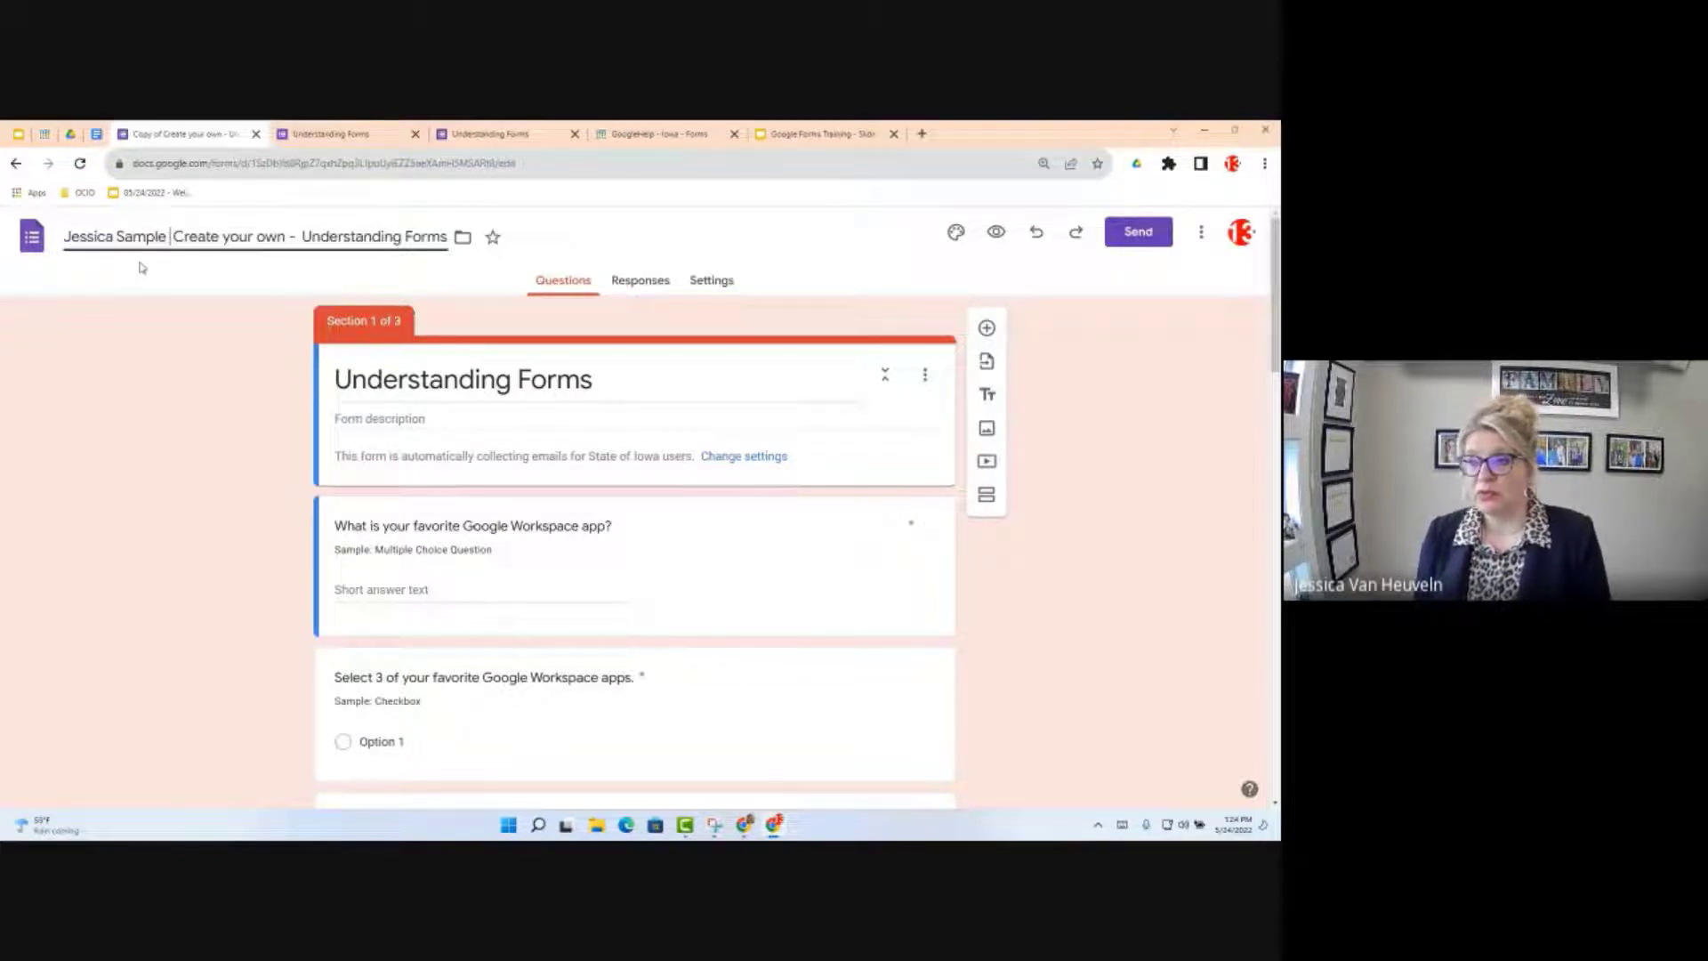
pyautogui.click(463, 237)
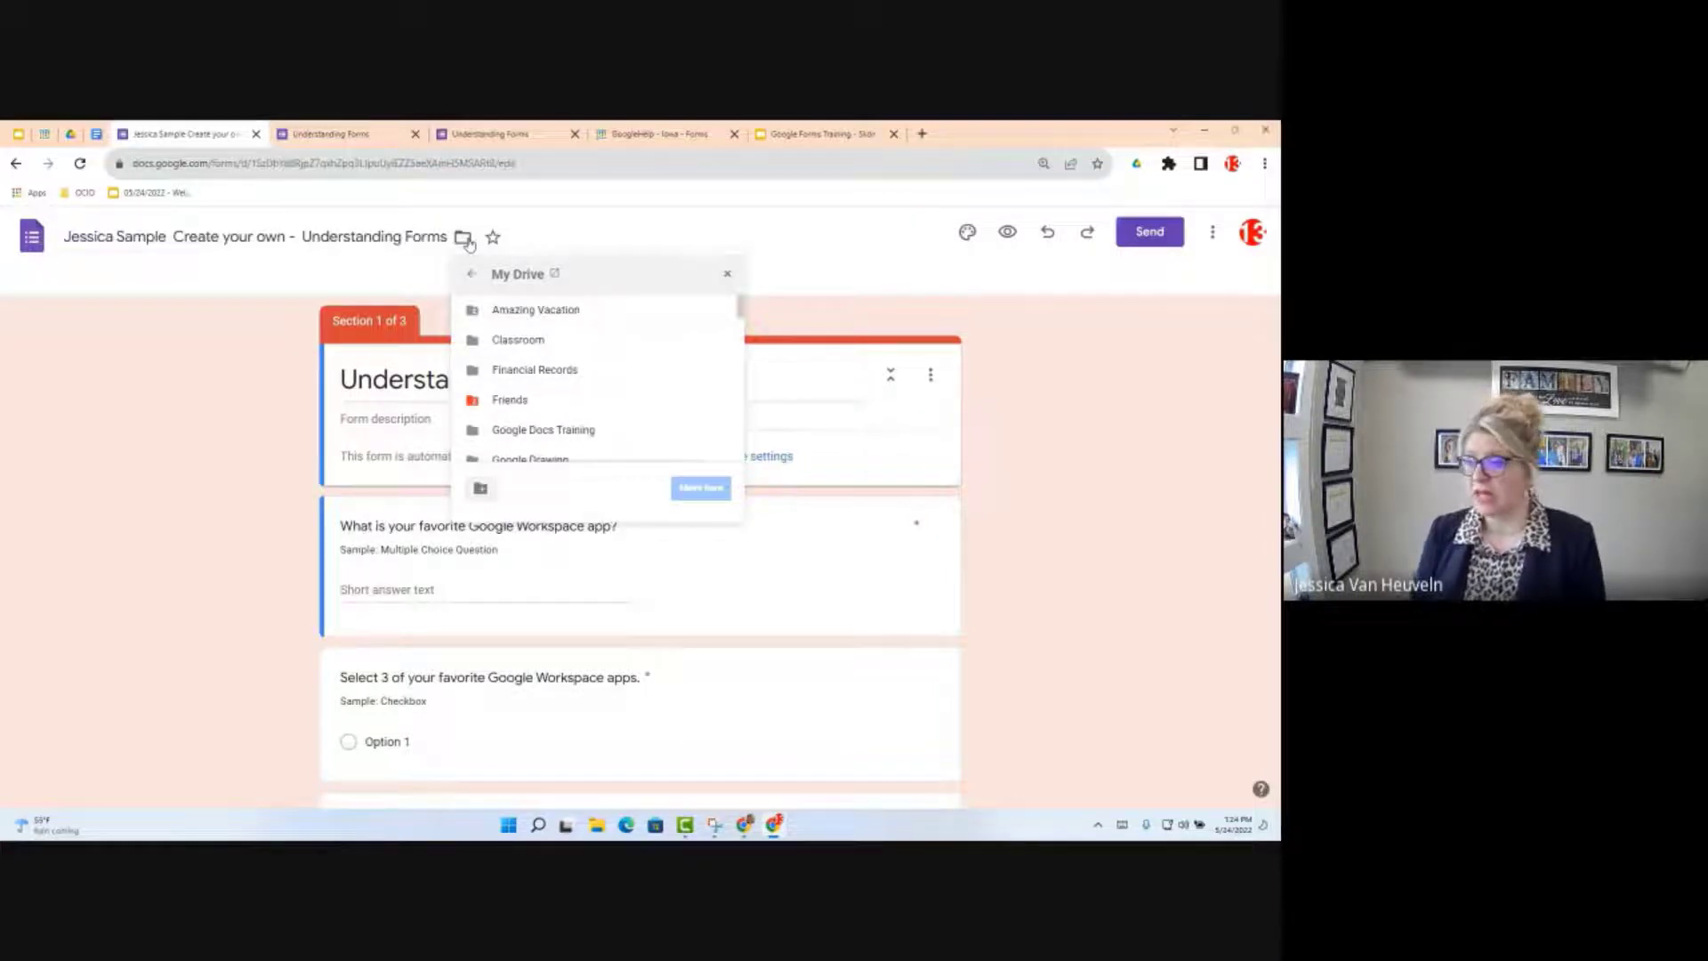
# Step: Move the form into a new My Drive folder 'Google Forms Training', then view its 0 responses
pyautogui.click(479, 491)
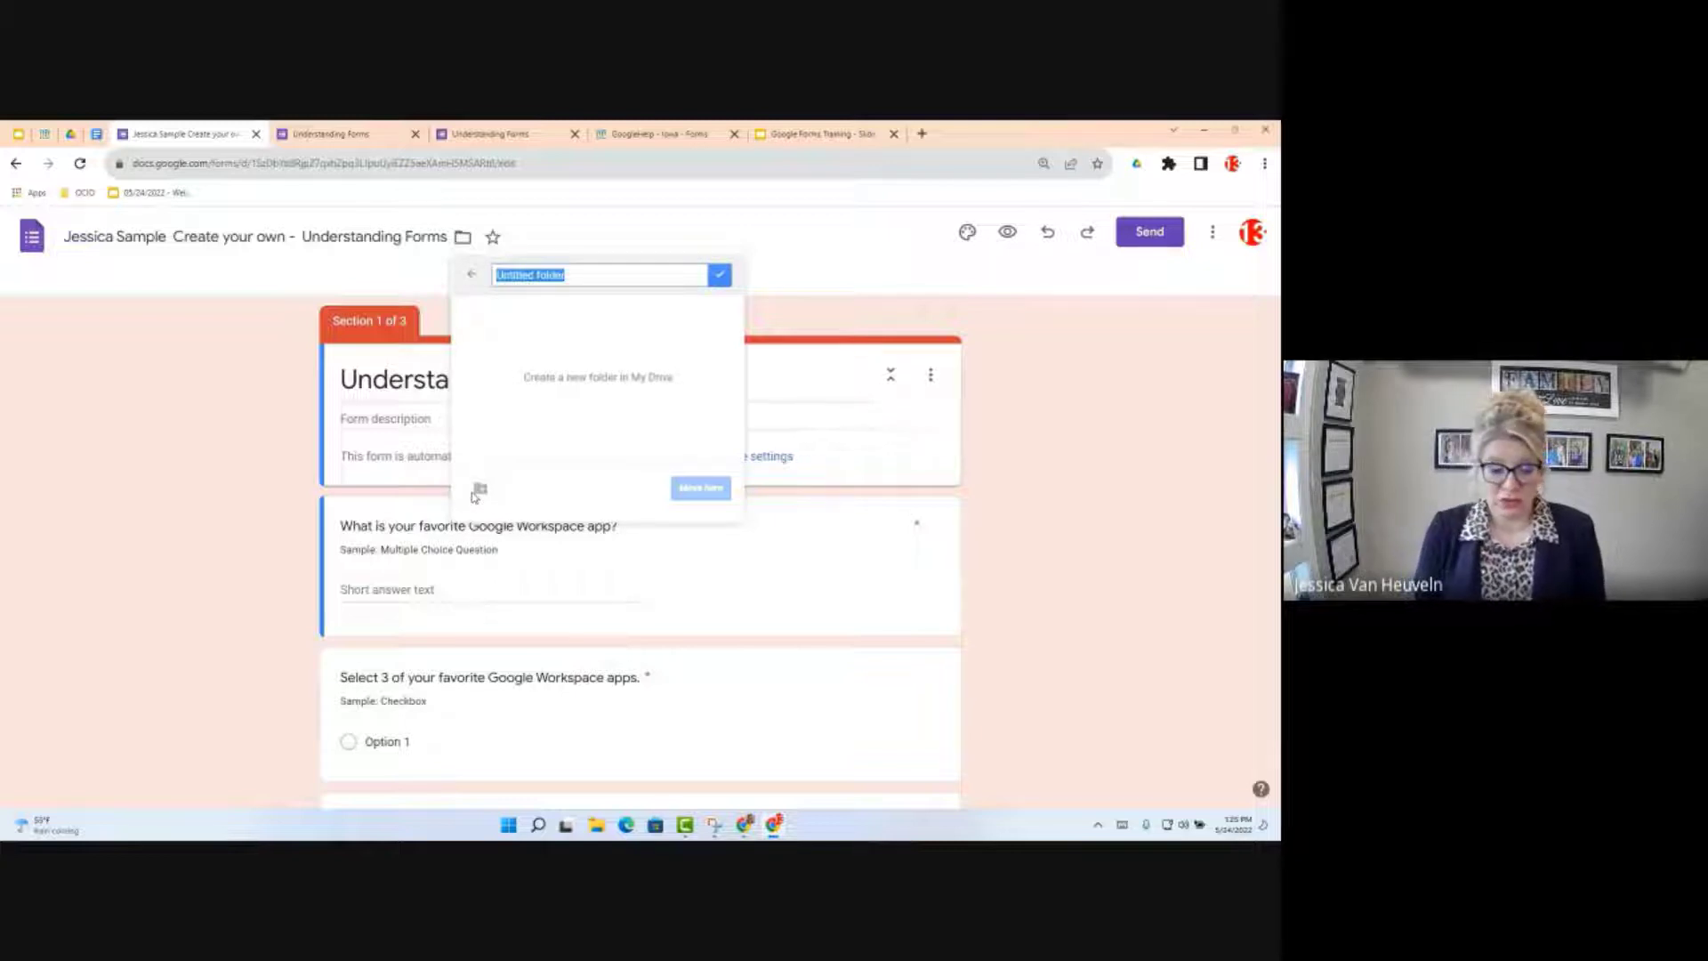
pyautogui.write('Google FOrms')
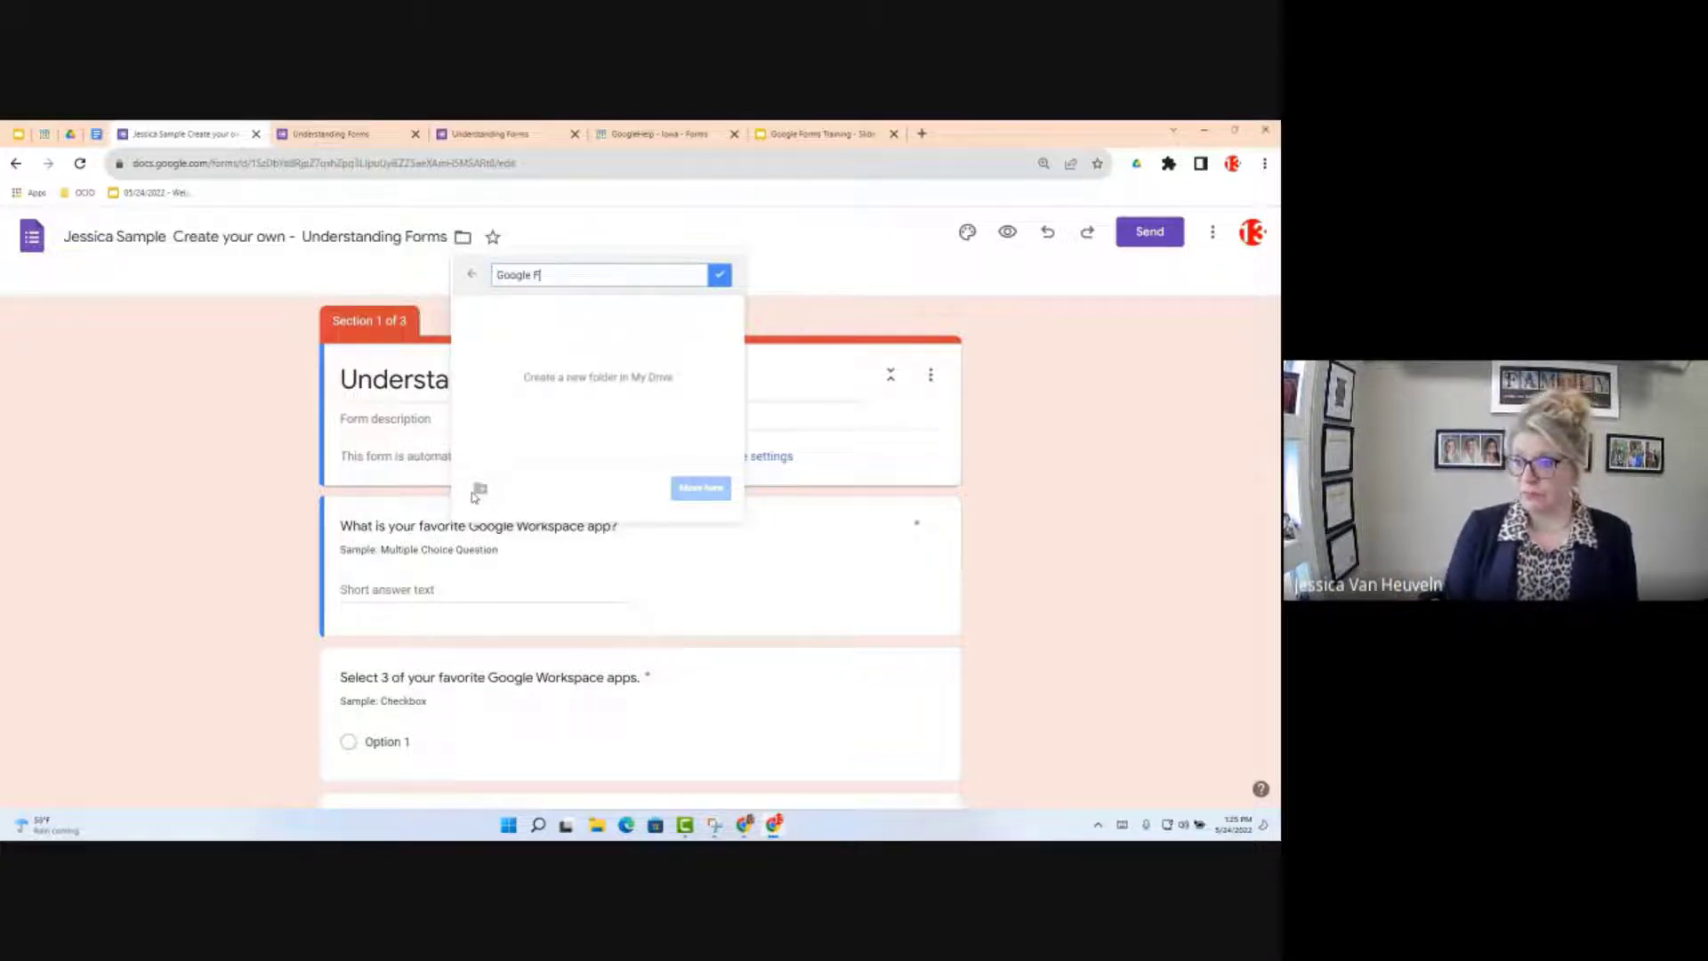
pyautogui.press('BackSpace')
pyautogui.press('BackSpace')
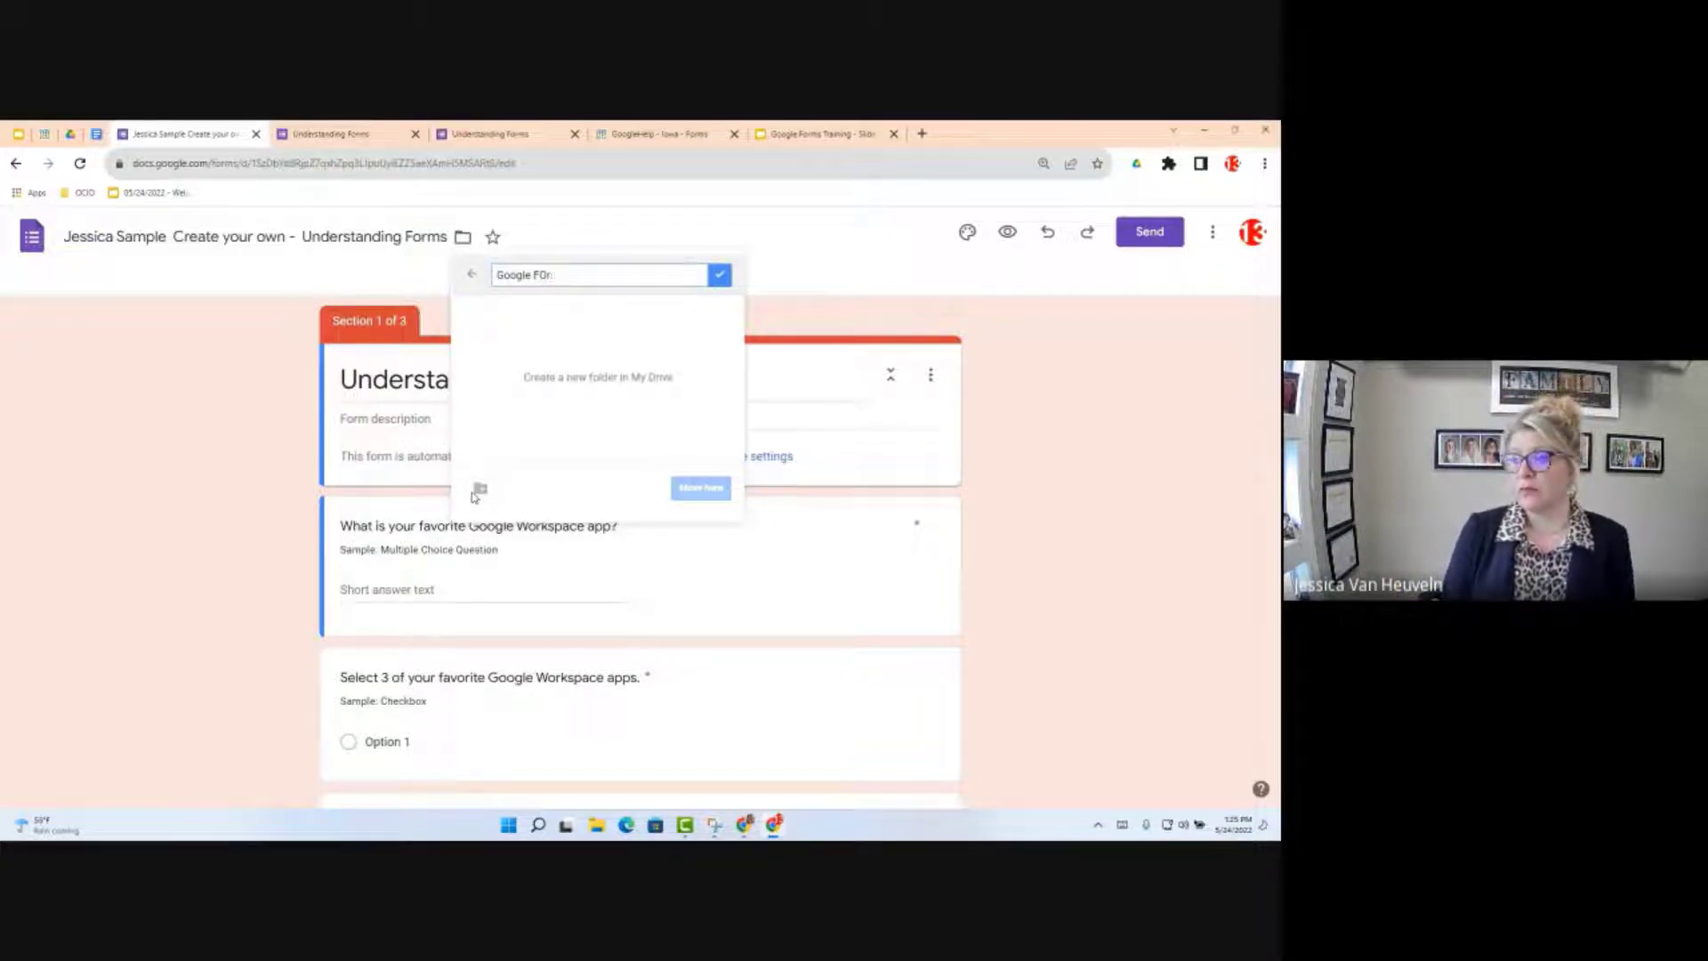
pyautogui.press('BackSpace')
pyautogui.press('BackSpace')
pyautogui.press('BackSpace')
pyautogui.write('Forms')
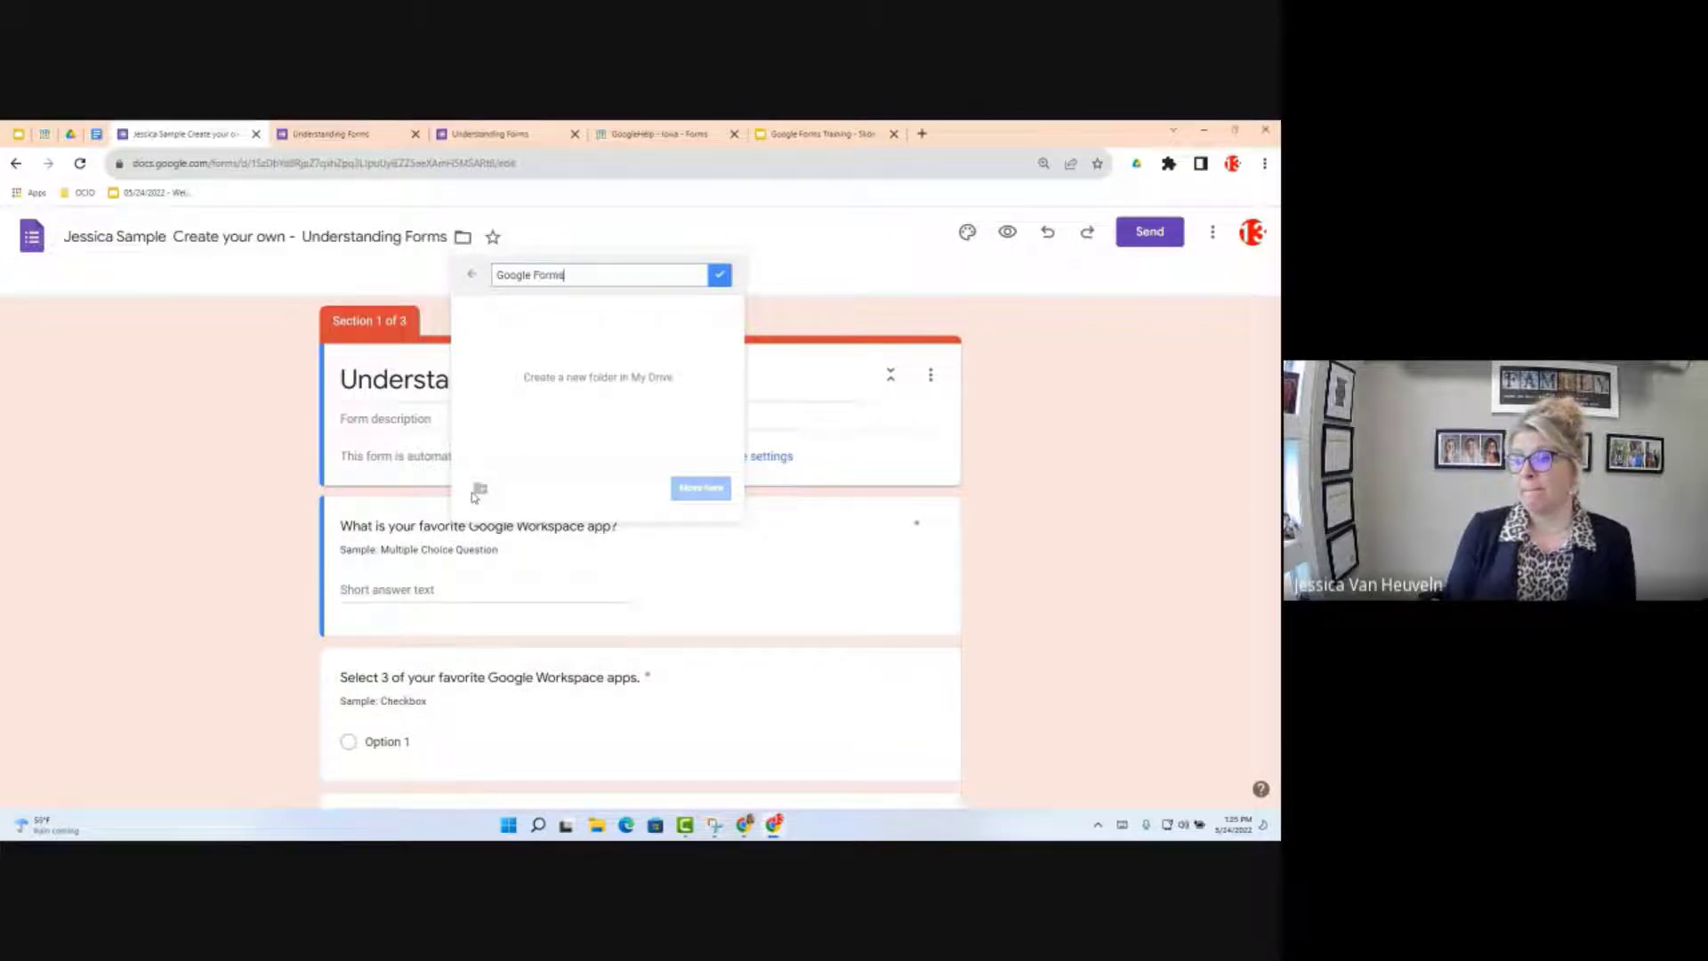
pyautogui.write(' Training')
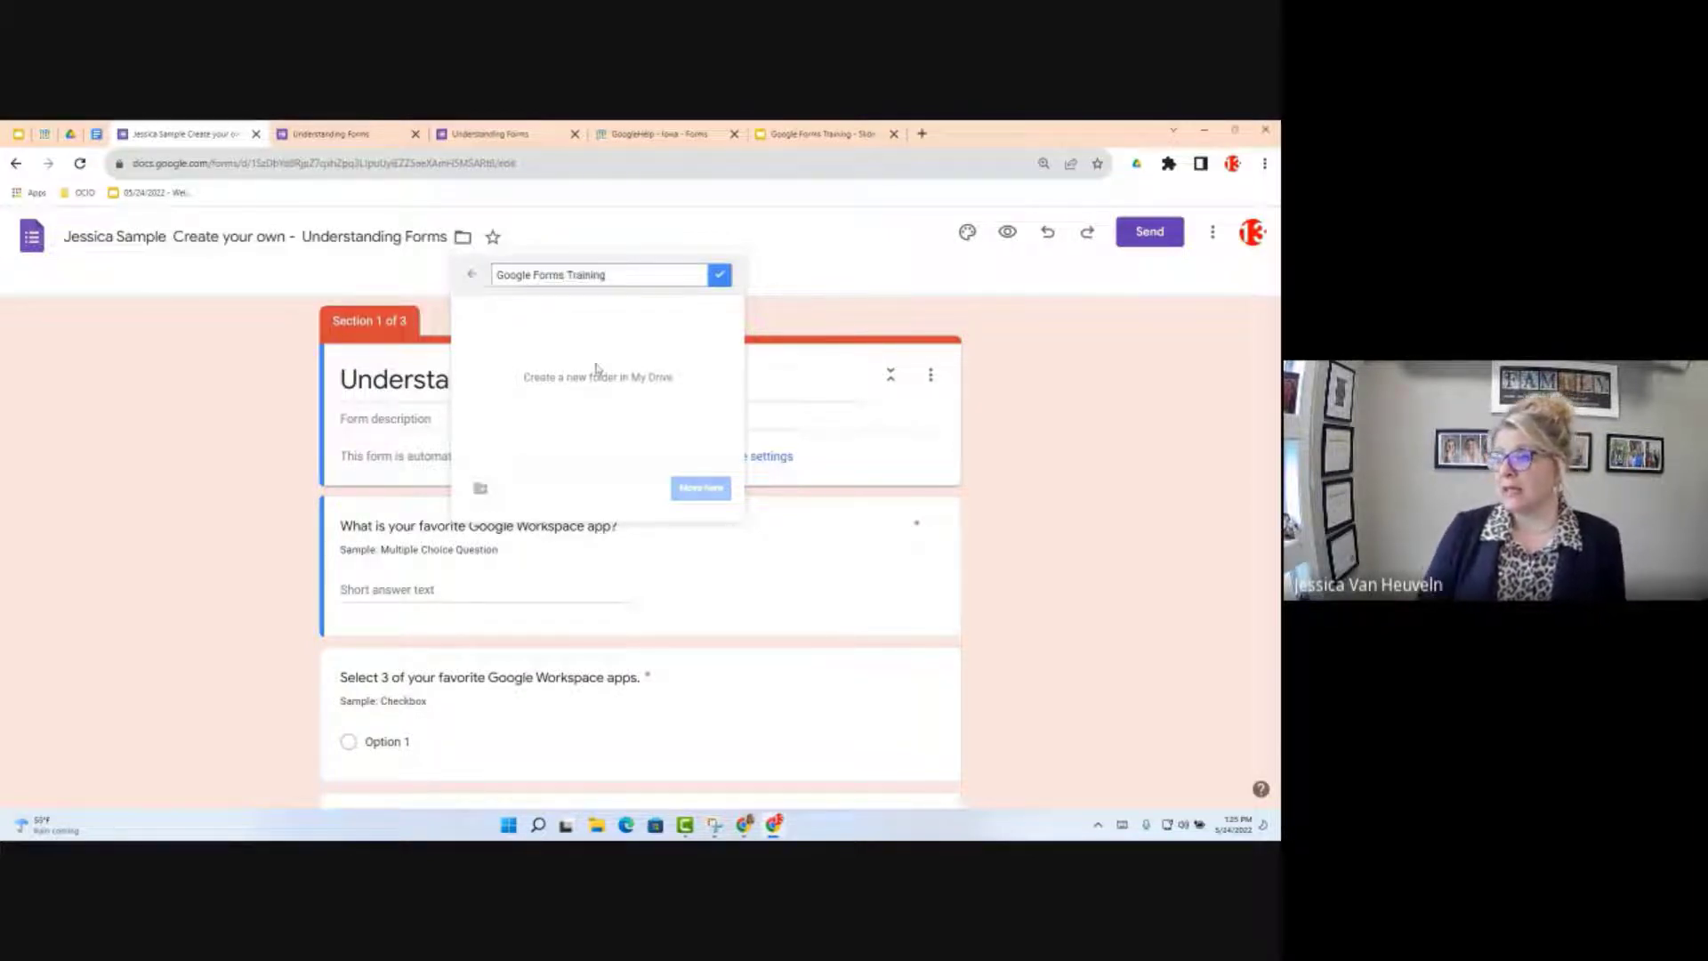
pyautogui.click(720, 277)
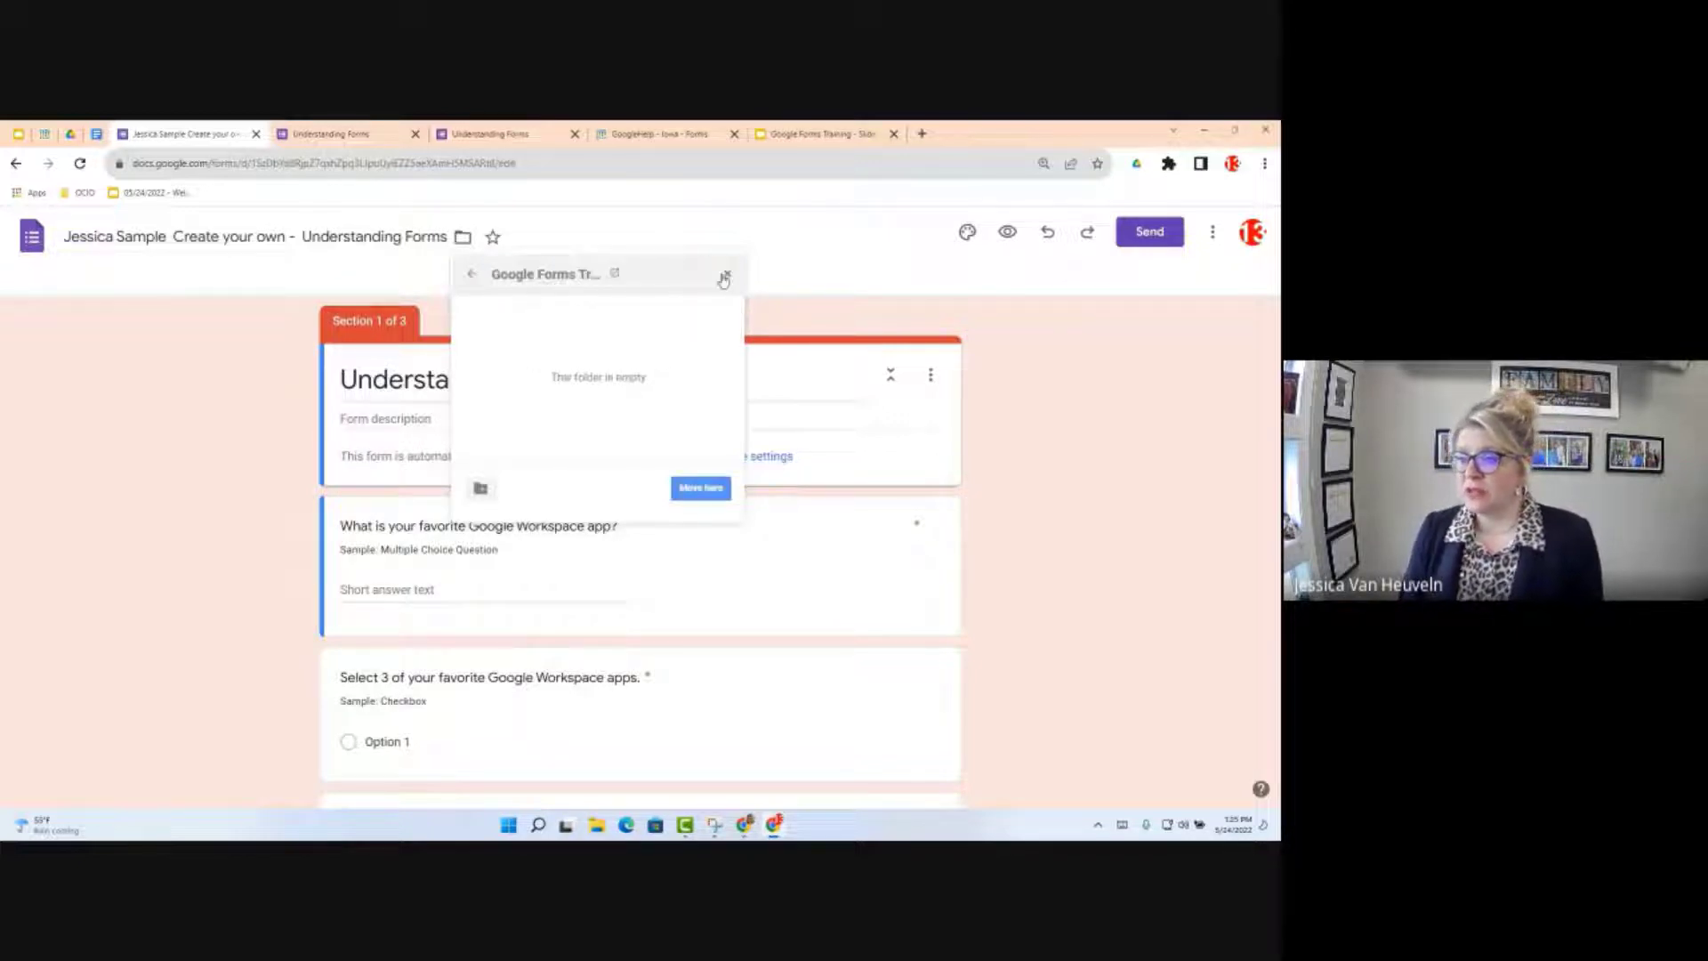
pyautogui.click(711, 493)
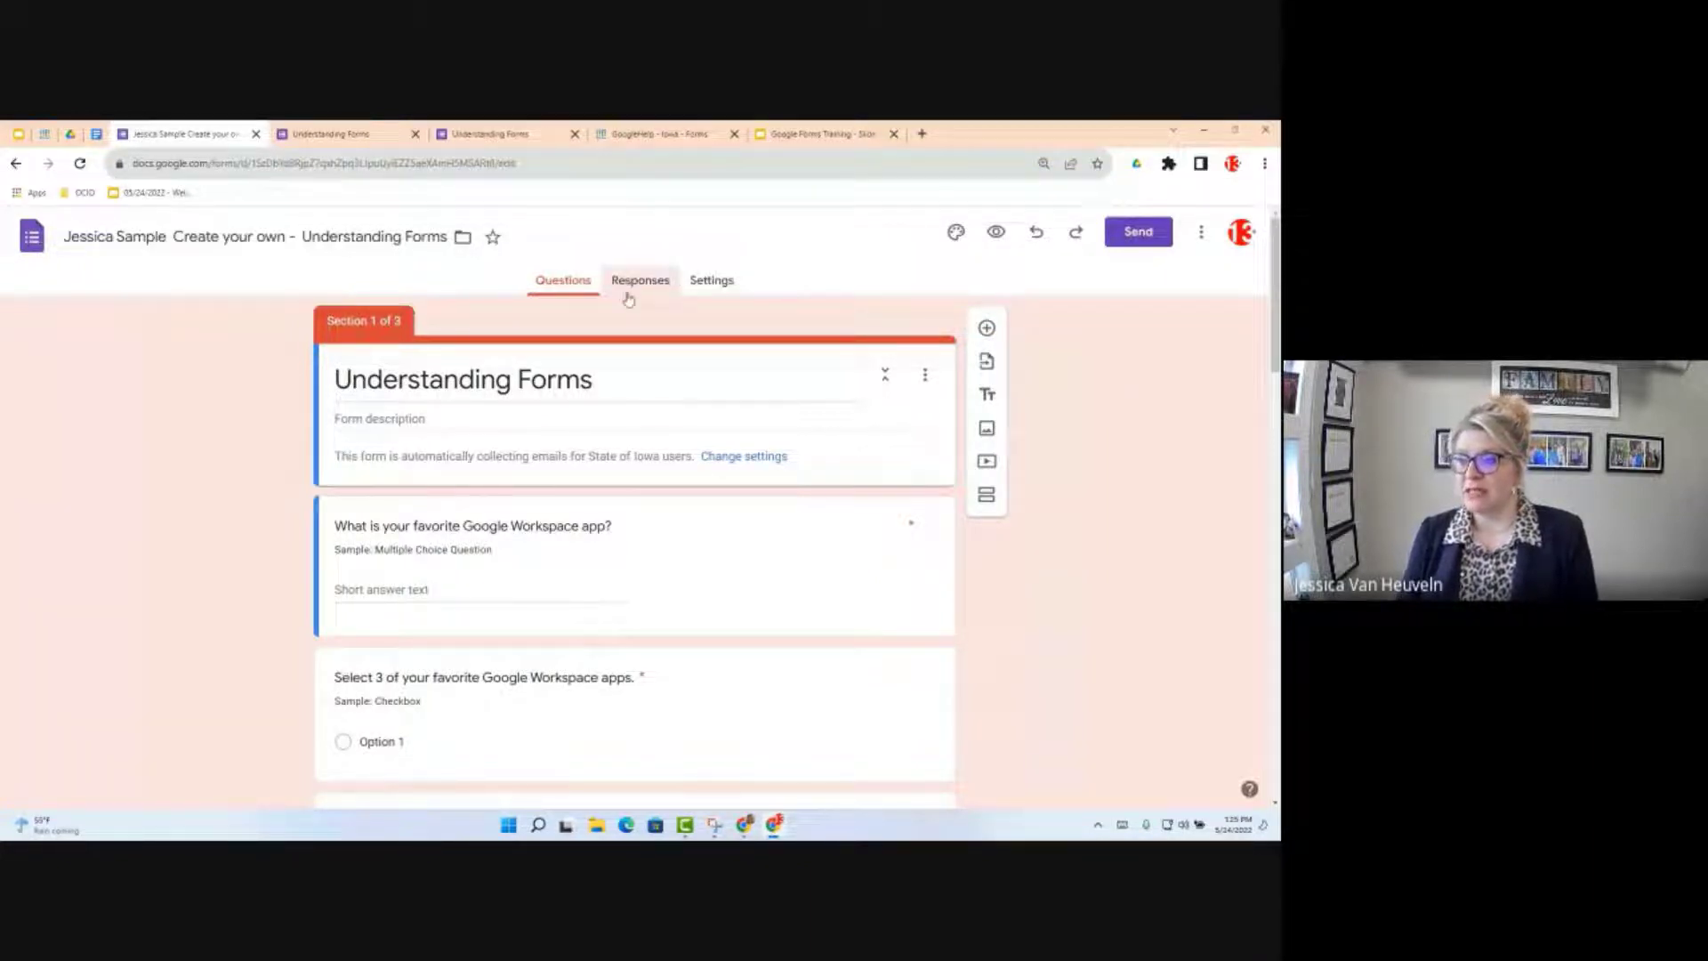
pyautogui.click(628, 298)
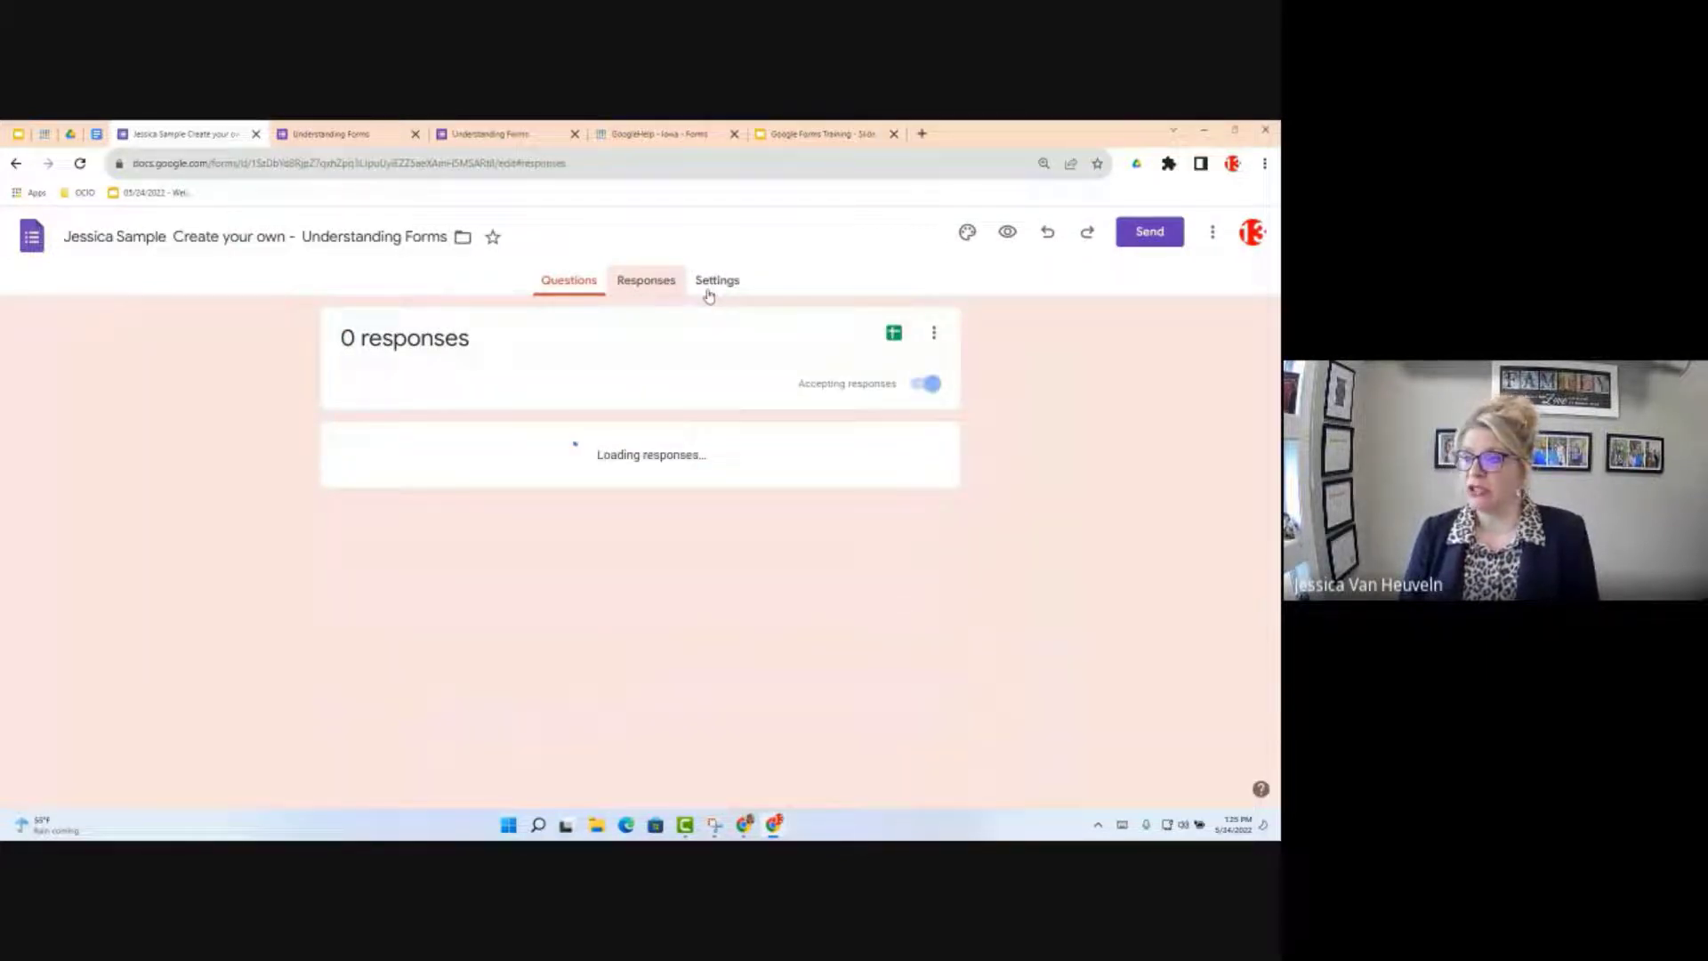
# Step: Return to the copied form's Questions tab and select its URL in the address bar
pyautogui.click(572, 280)
pyautogui.click(515, 164)
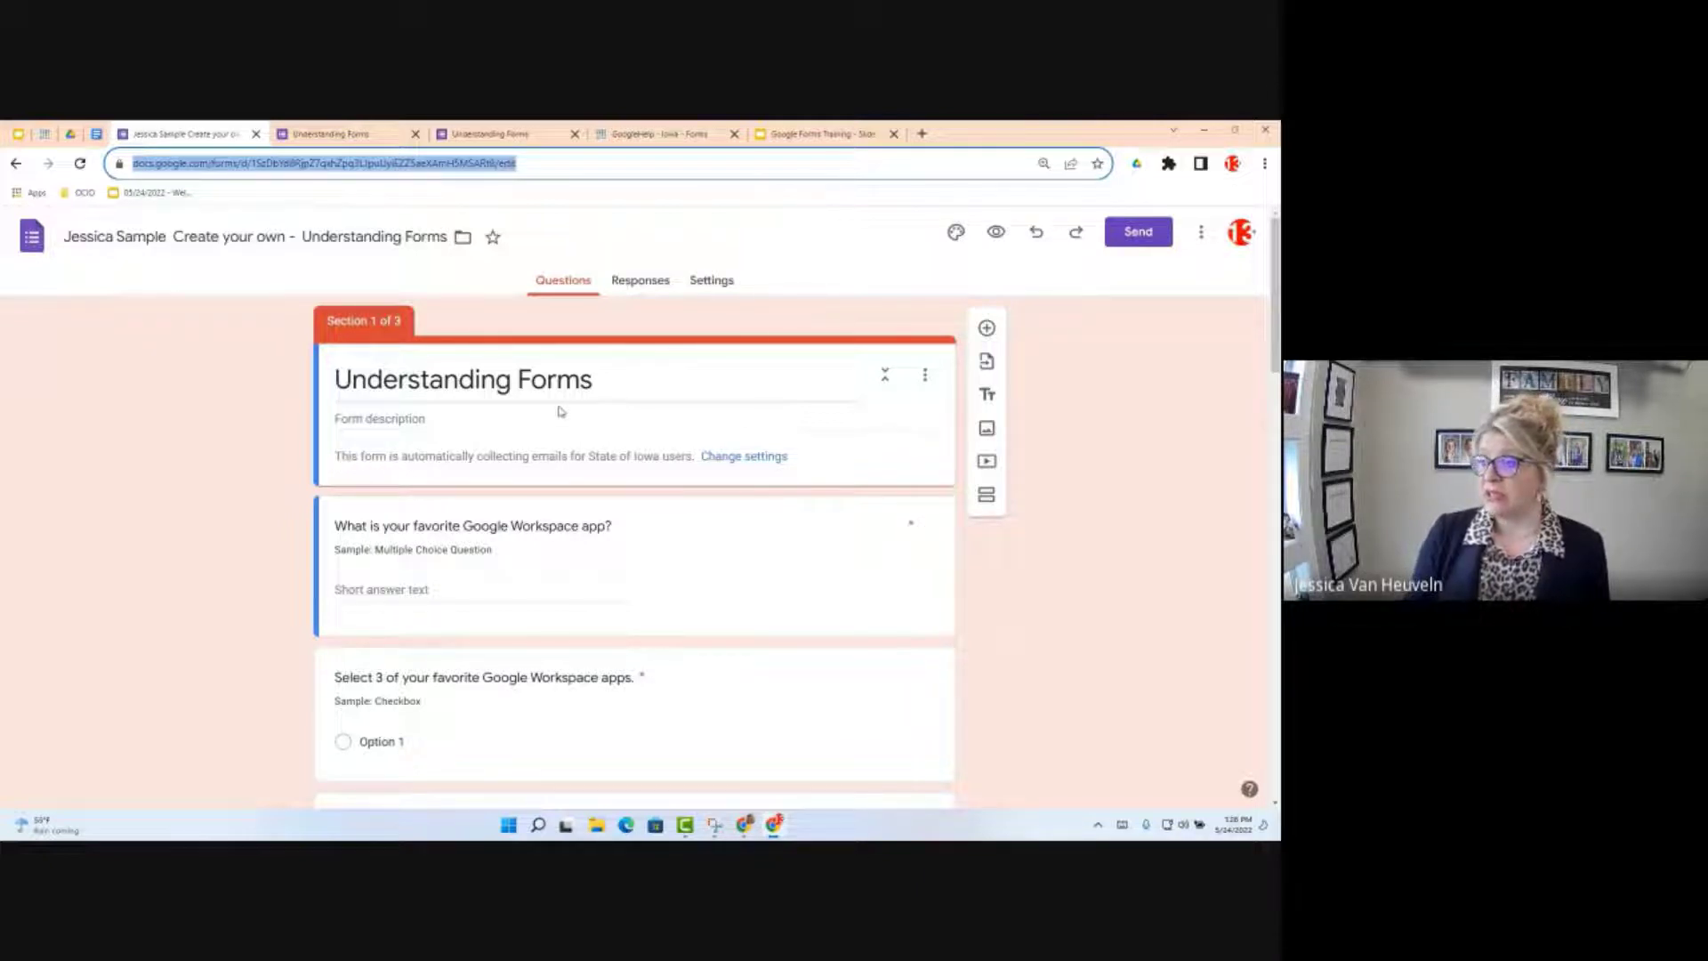
# Step: Open Settings and look over the quiz, responses, presentation and defaults sections
pyautogui.click(703, 283)
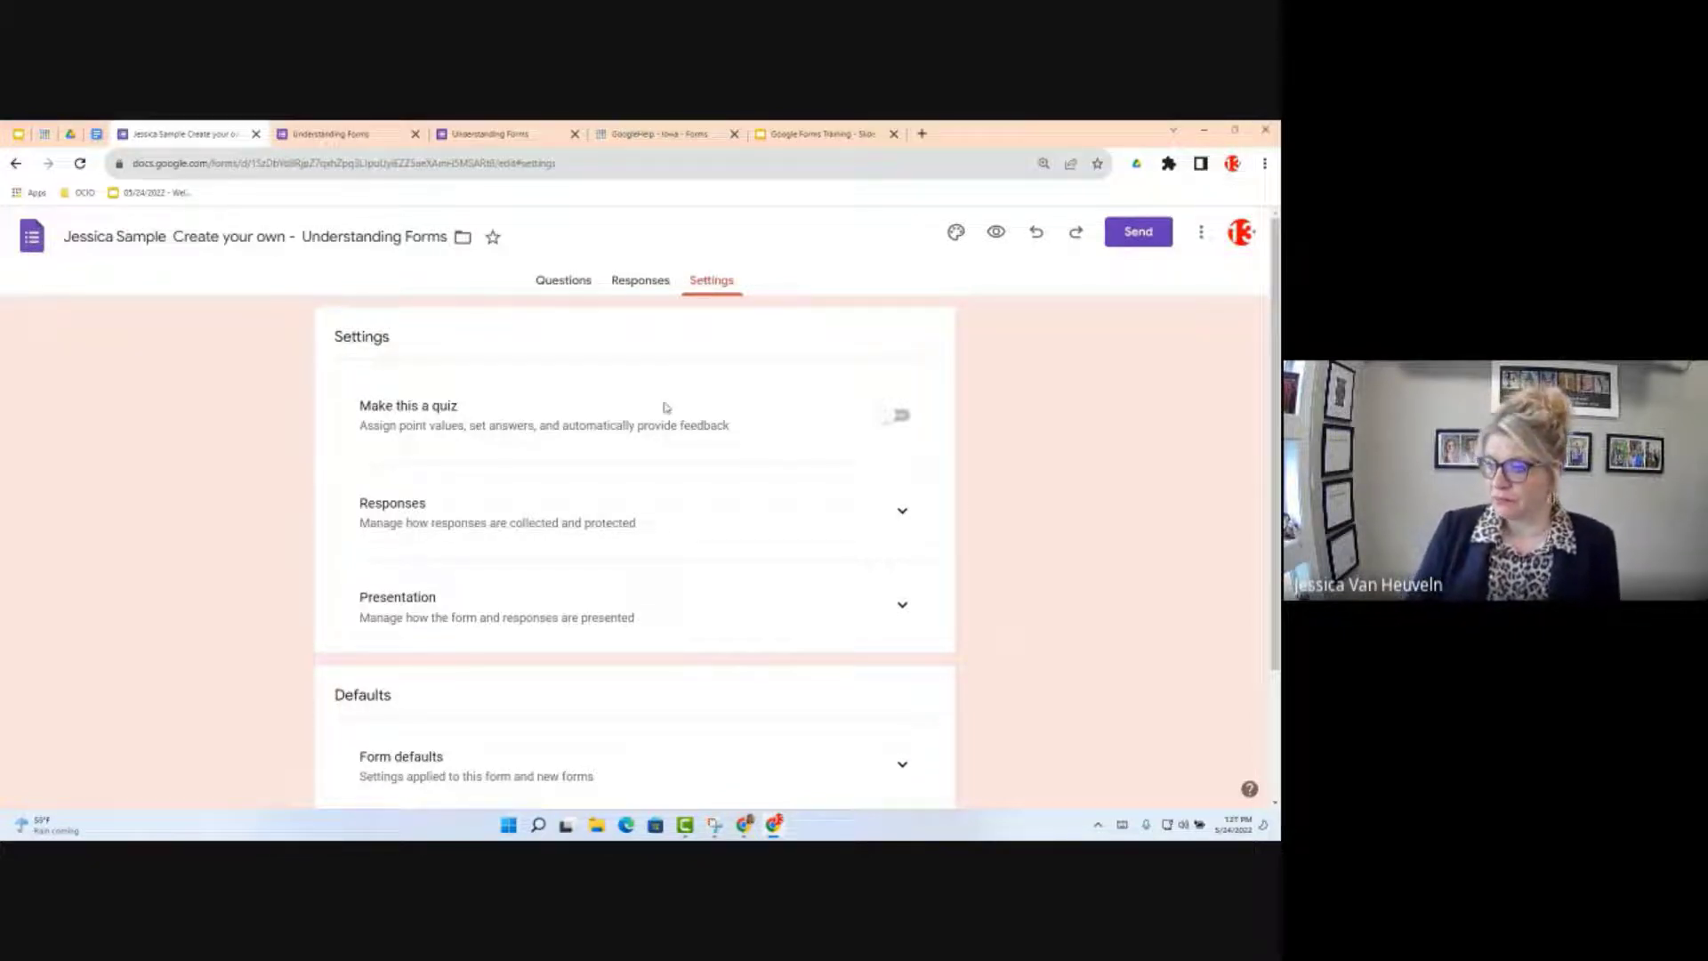
pyautogui.scroll(-1, 661, 427)
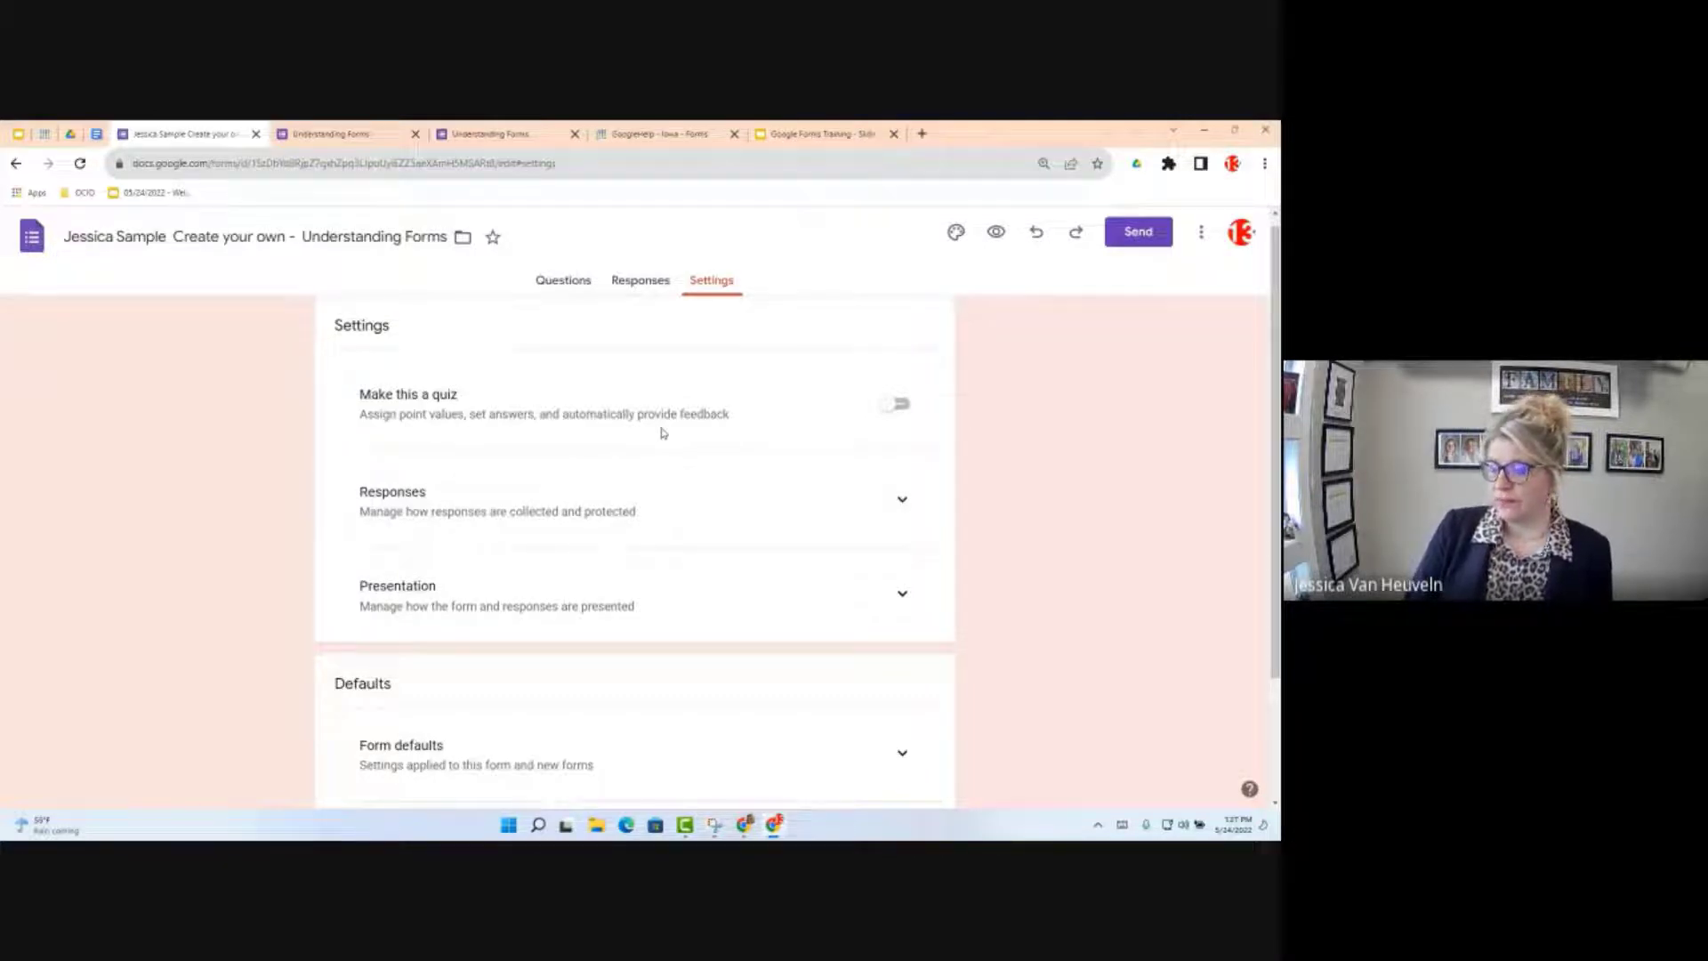
pyautogui.scroll(-3, 672, 586)
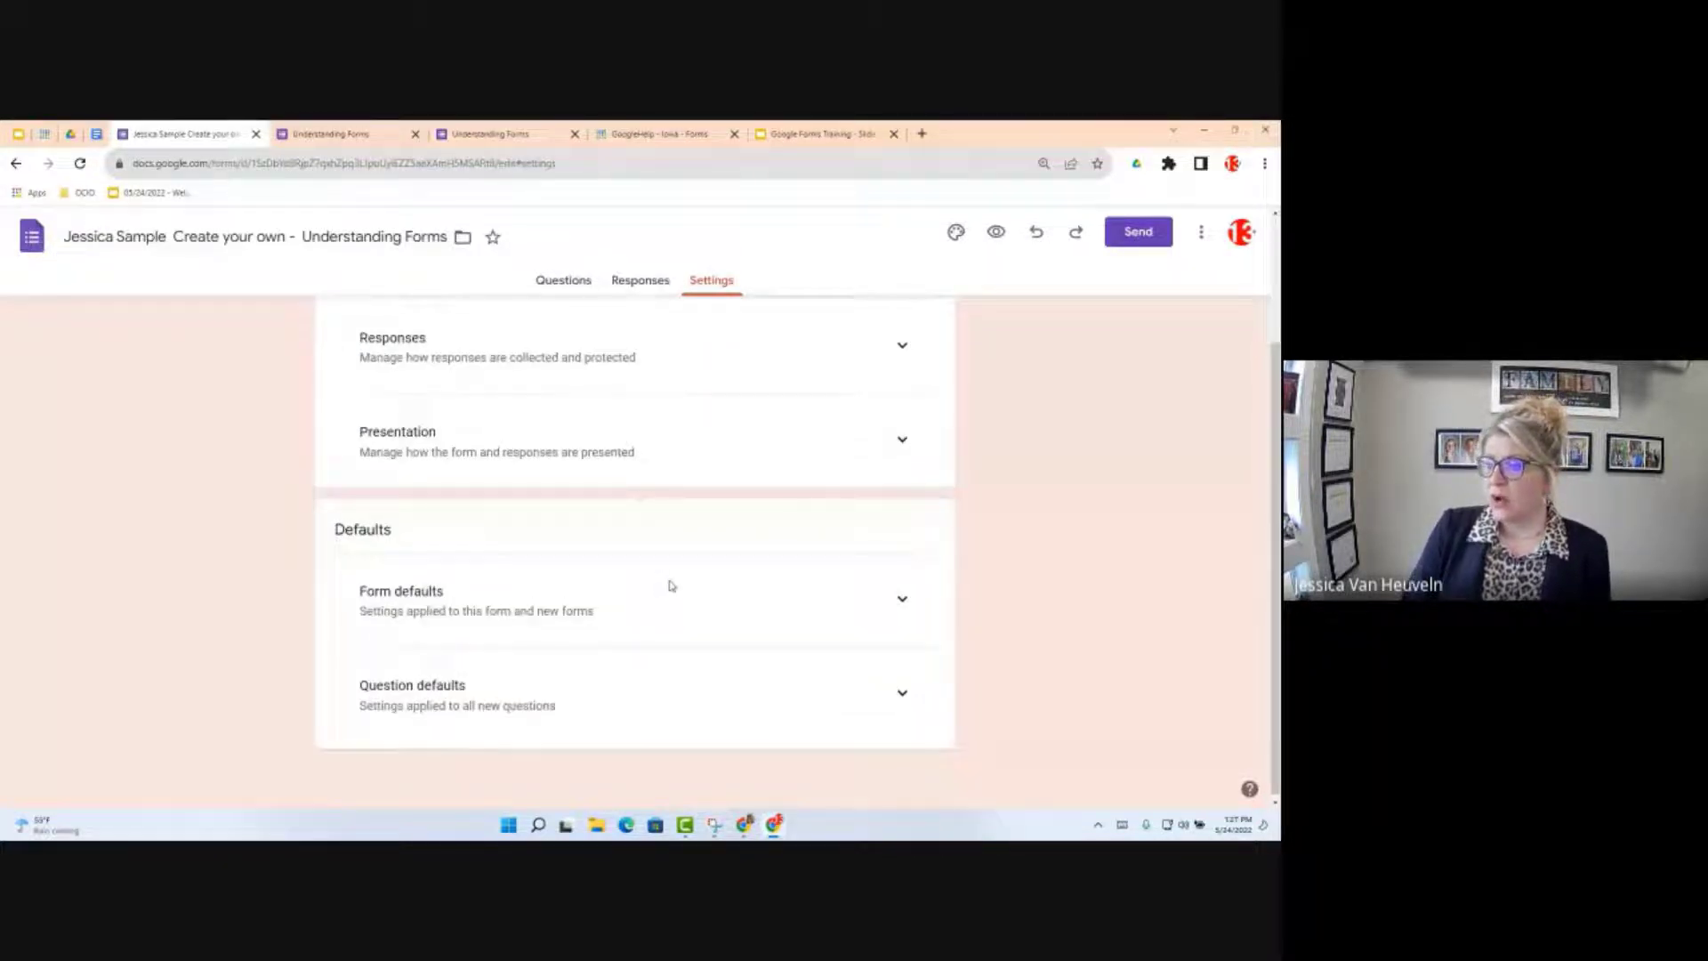
pyautogui.scroll(3, 545, 431)
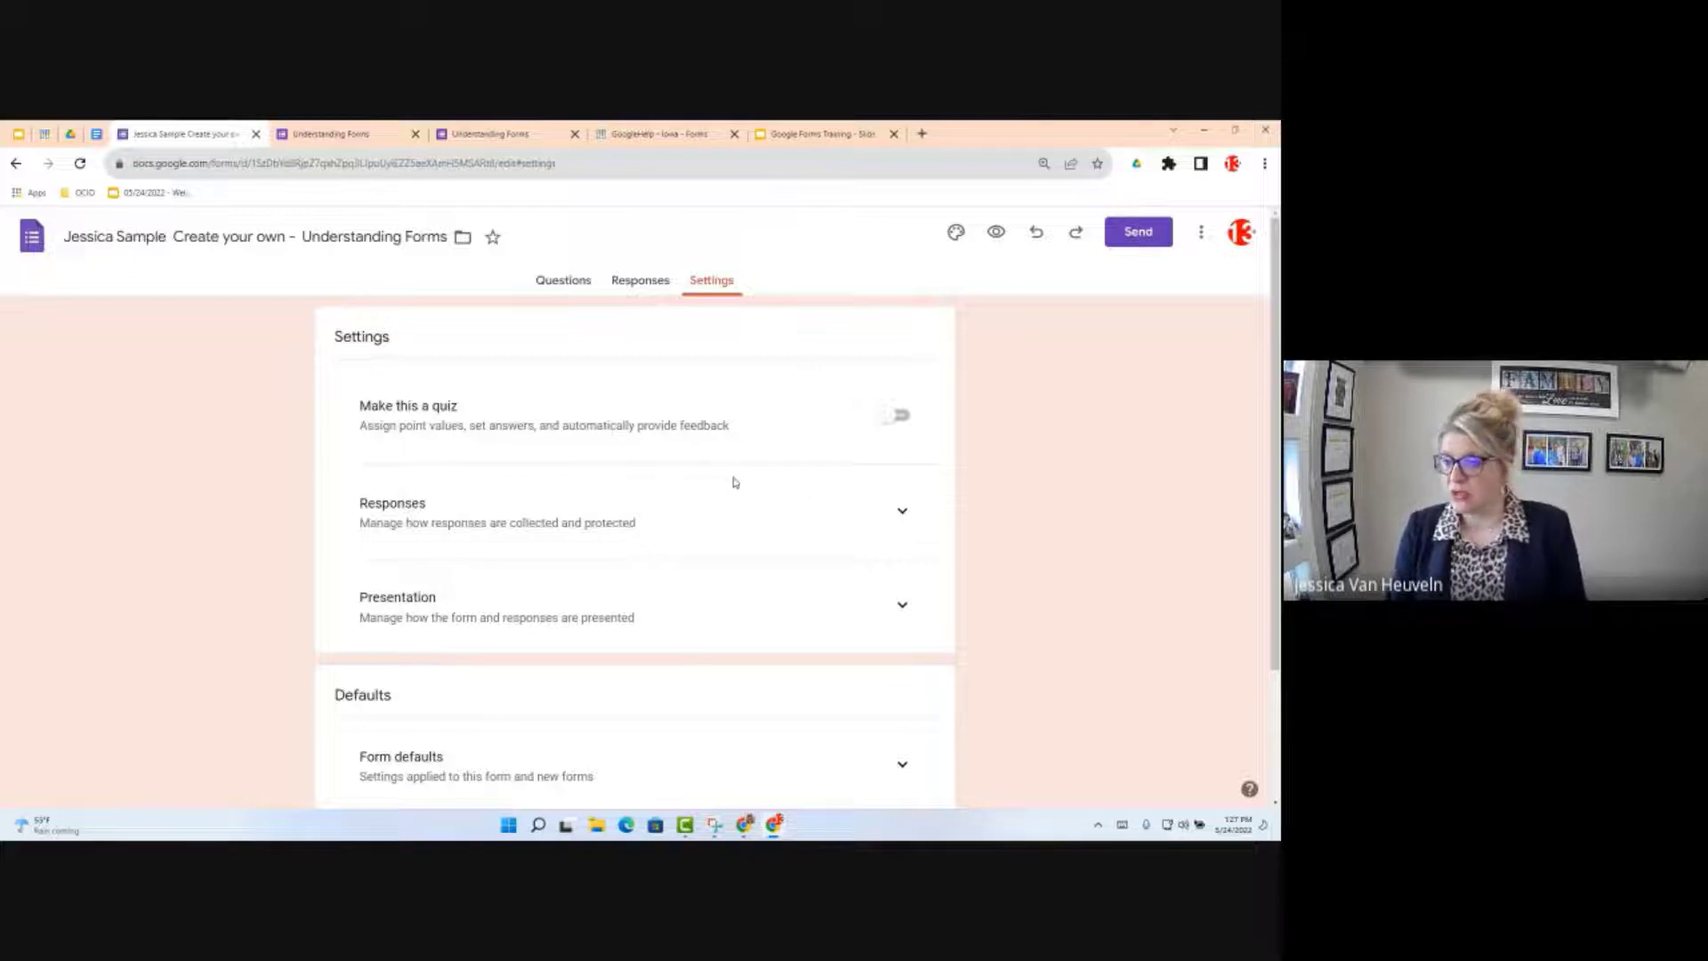
# Step: Expand the Responses section and show the 'Send responders a copy of their response' options
pyautogui.click(902, 514)
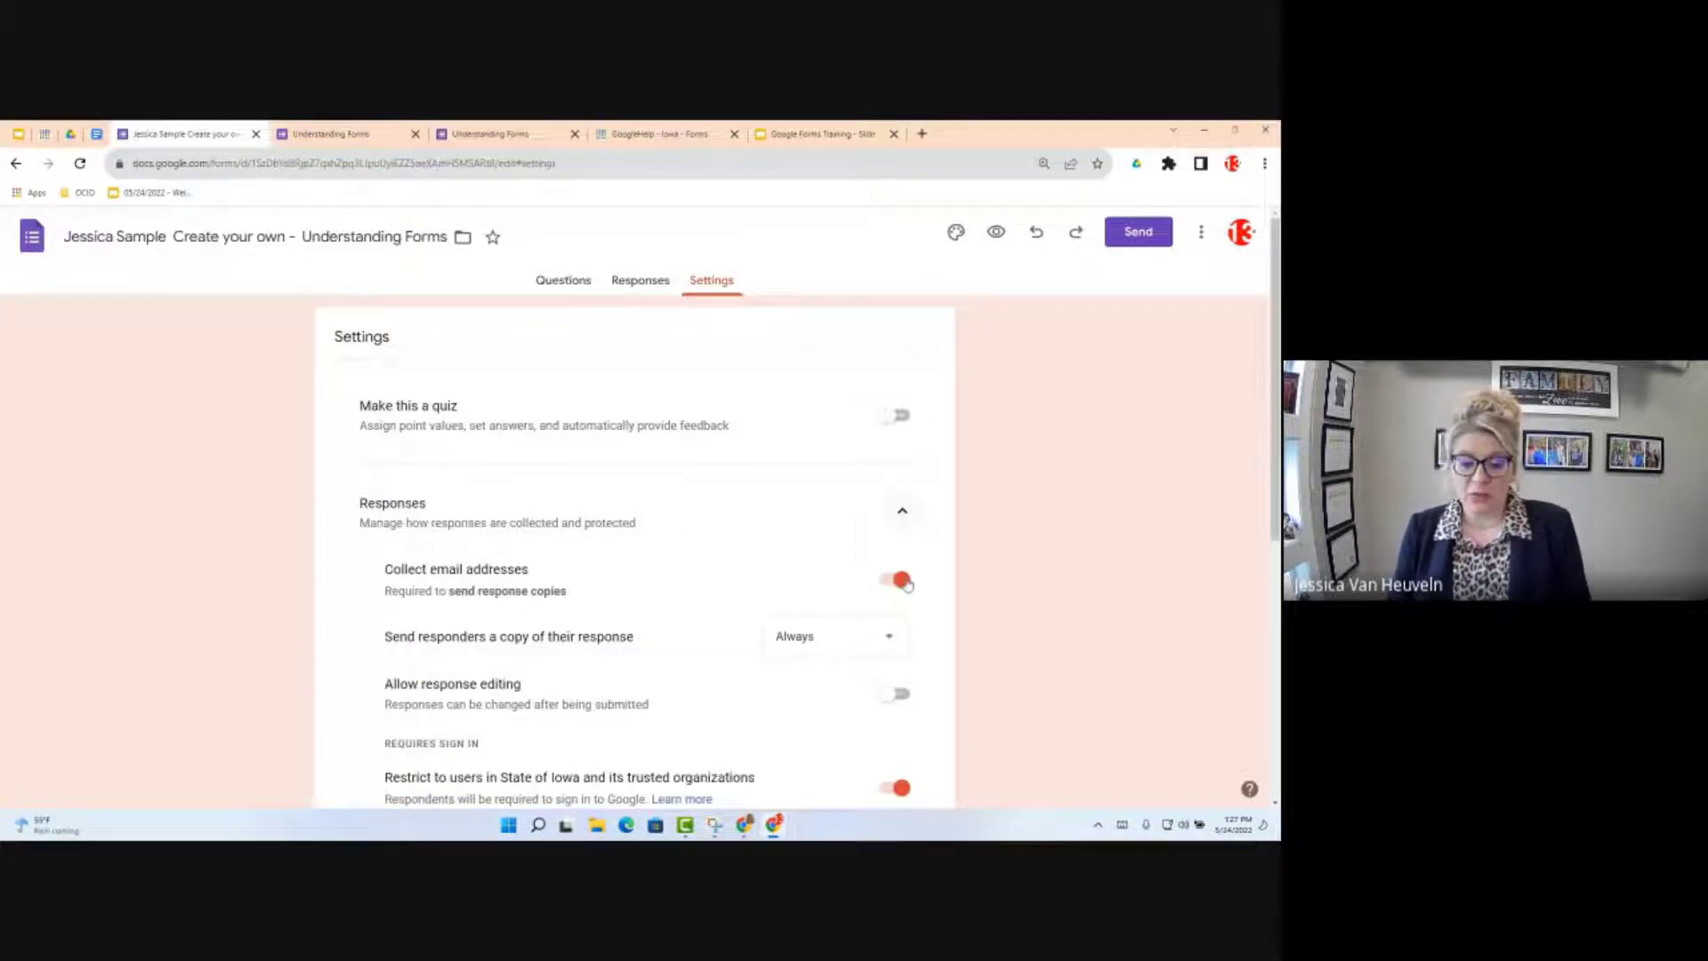
pyautogui.scroll(-1, 888, 599)
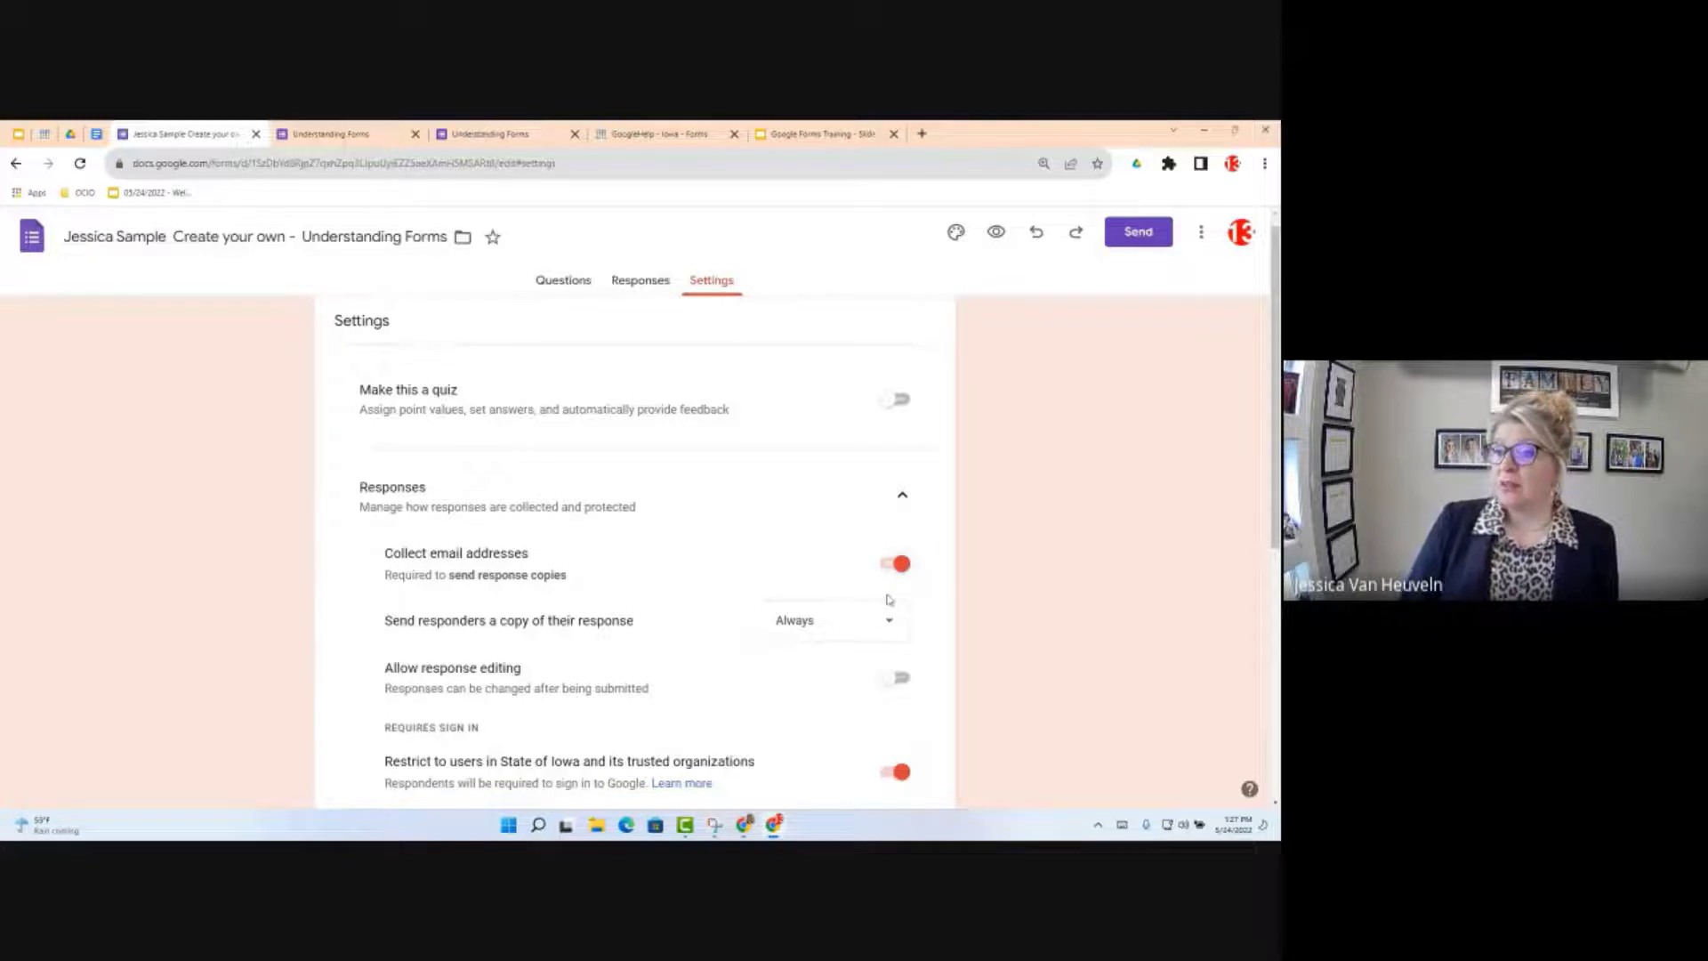
pyautogui.scroll(-2, 887, 599)
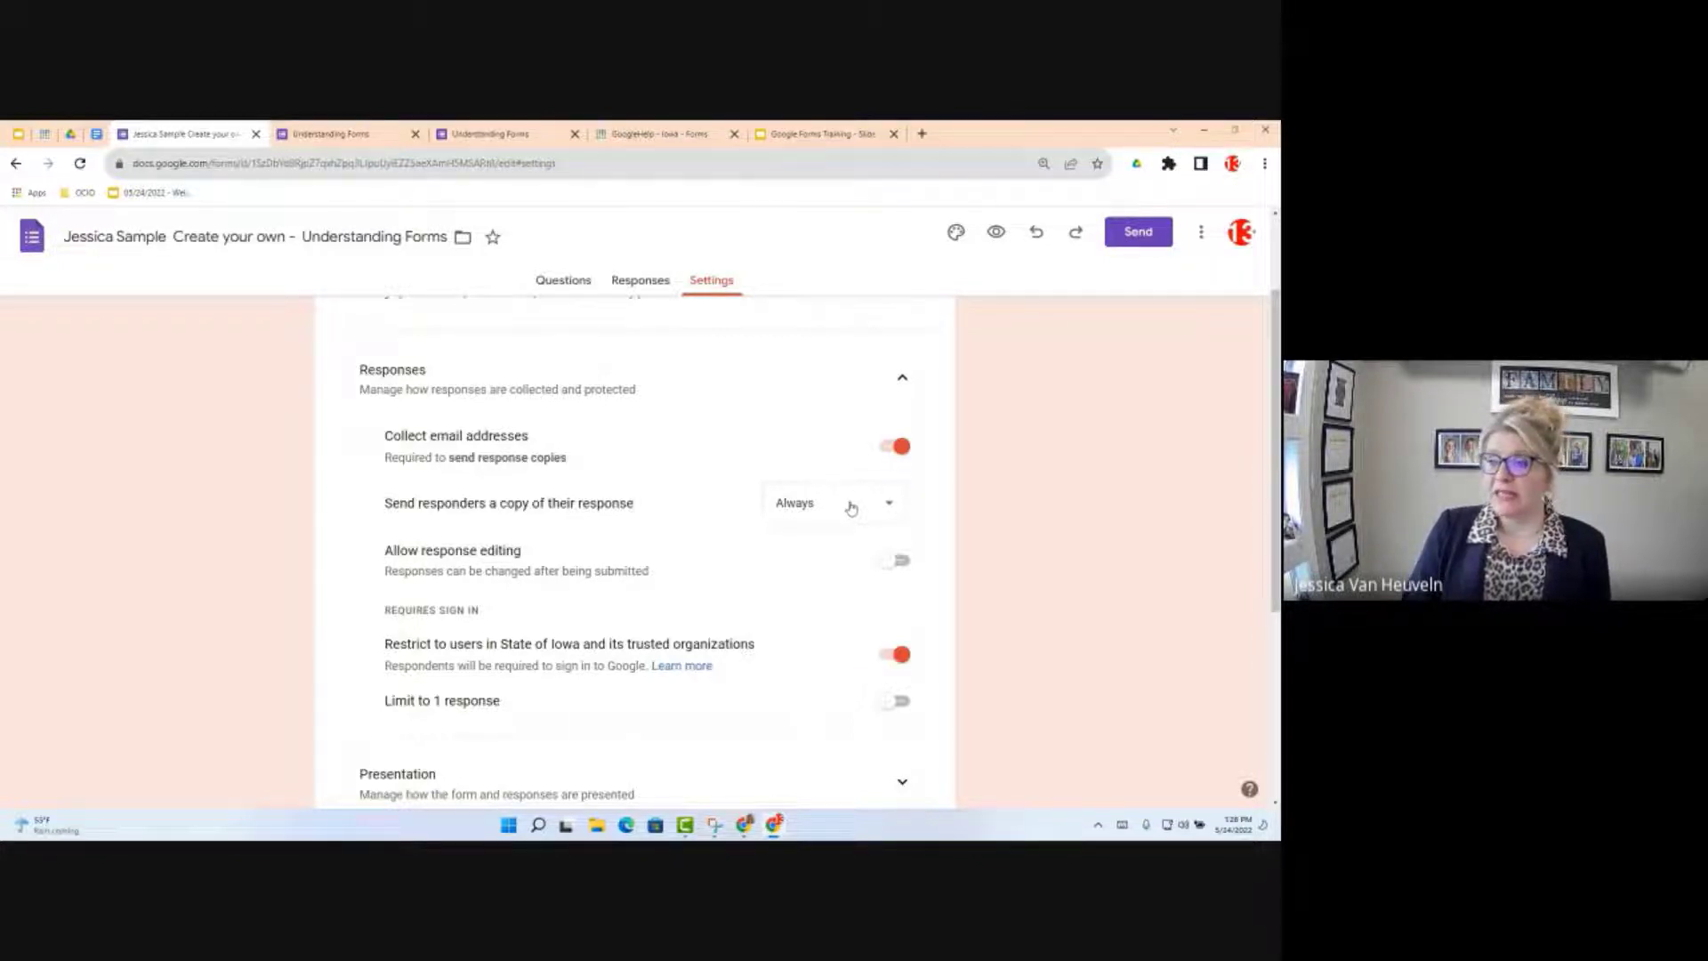
pyautogui.click(886, 504)
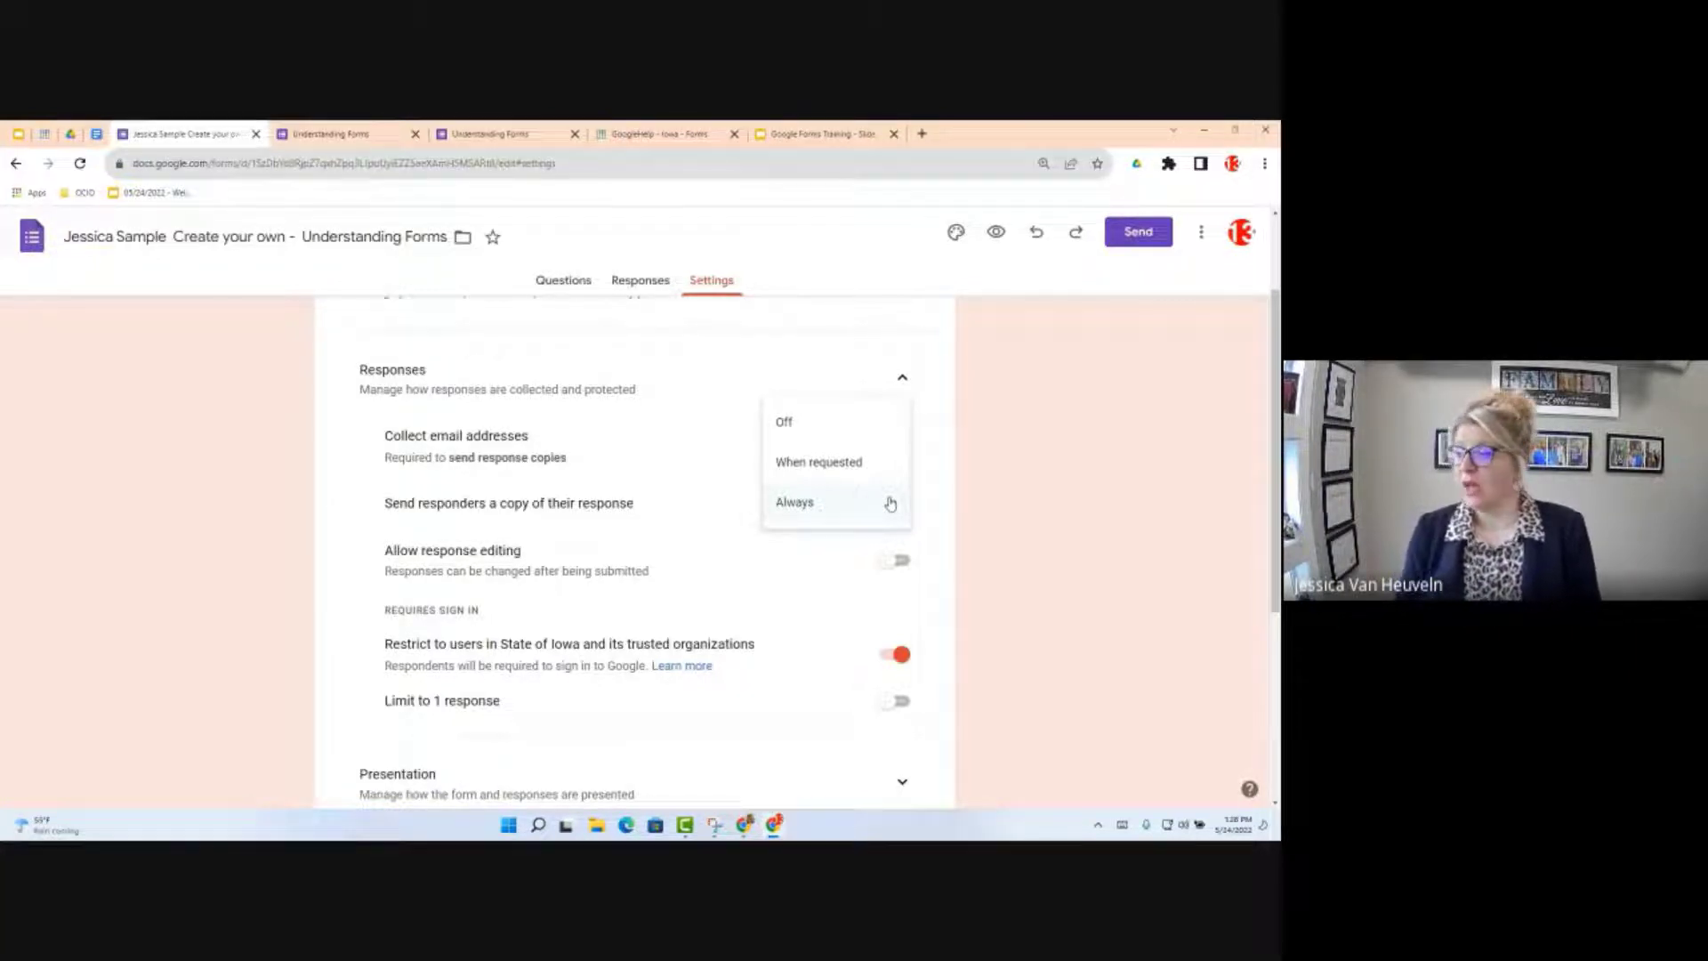
# Step: Set 'Send responders a copy of their response' to Always
pyautogui.click(804, 594)
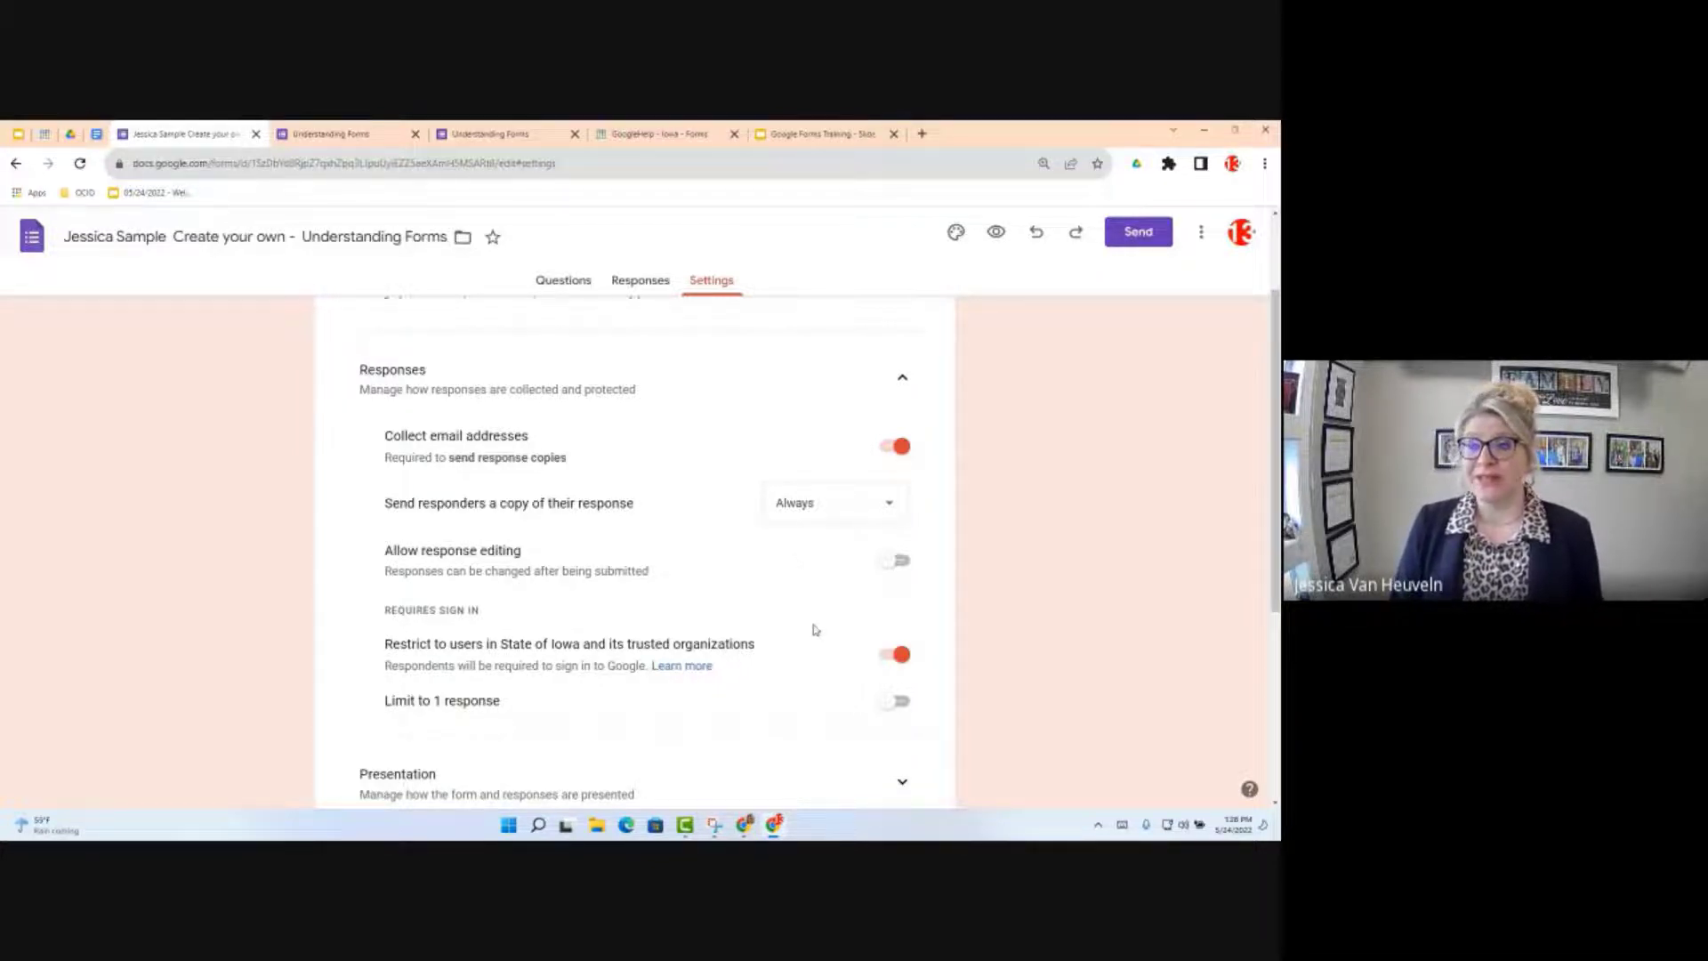
pyautogui.scroll(-2, 814, 629)
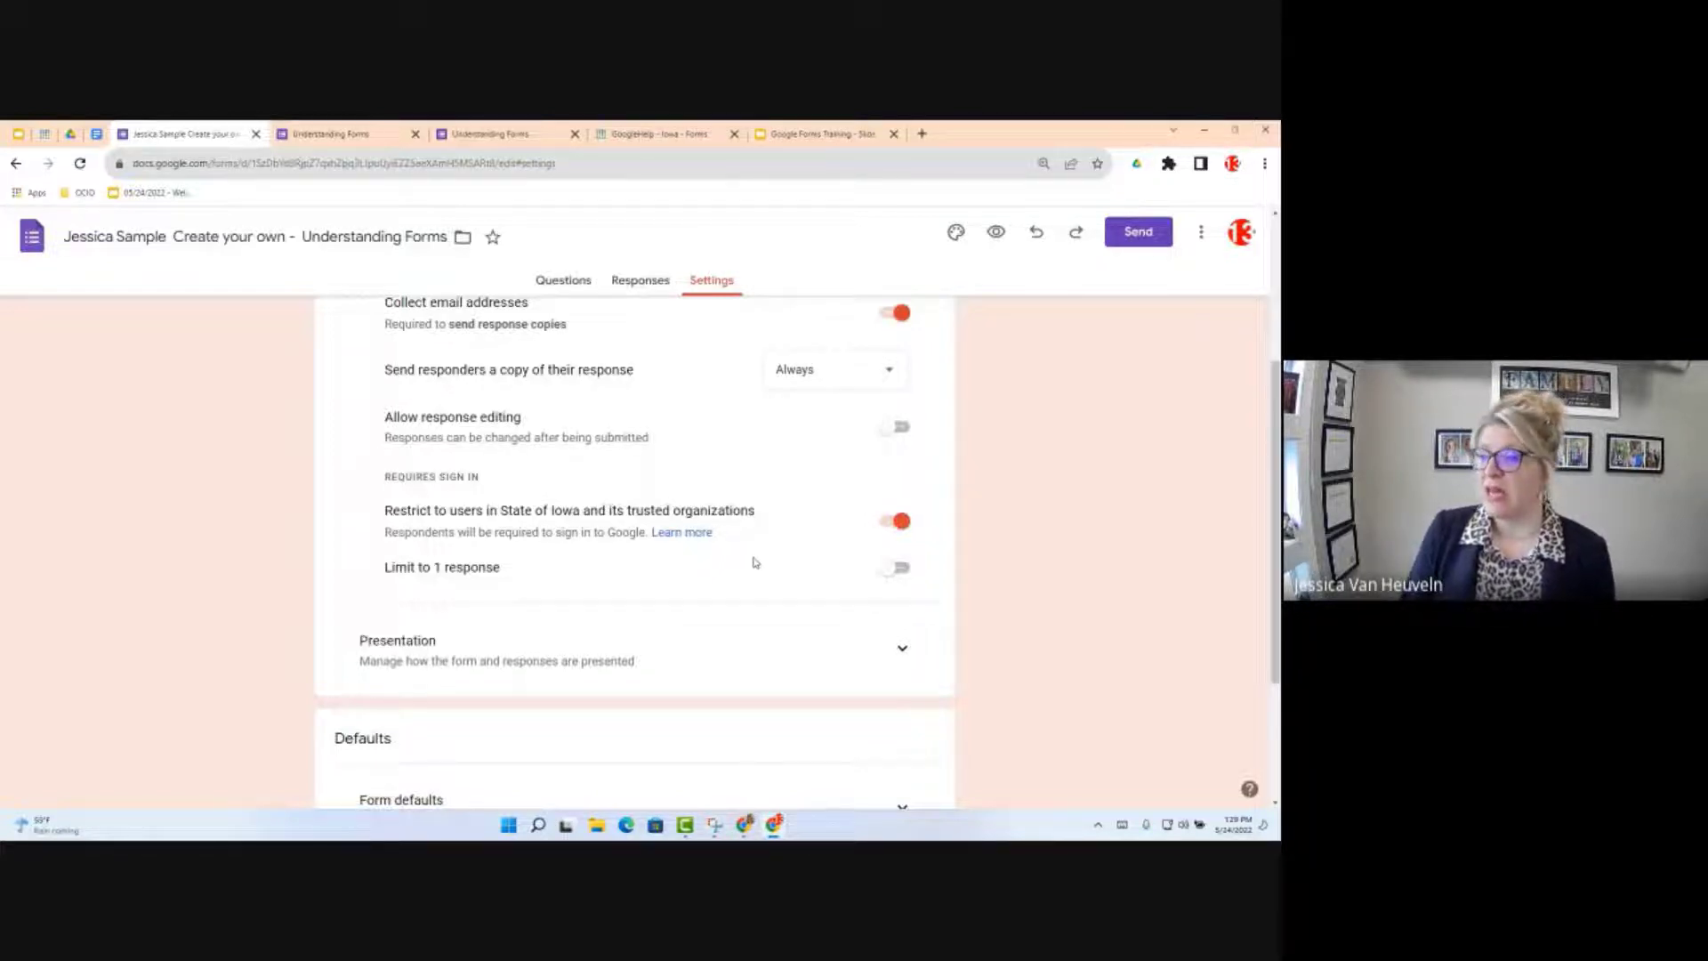
pyautogui.click(889, 529)
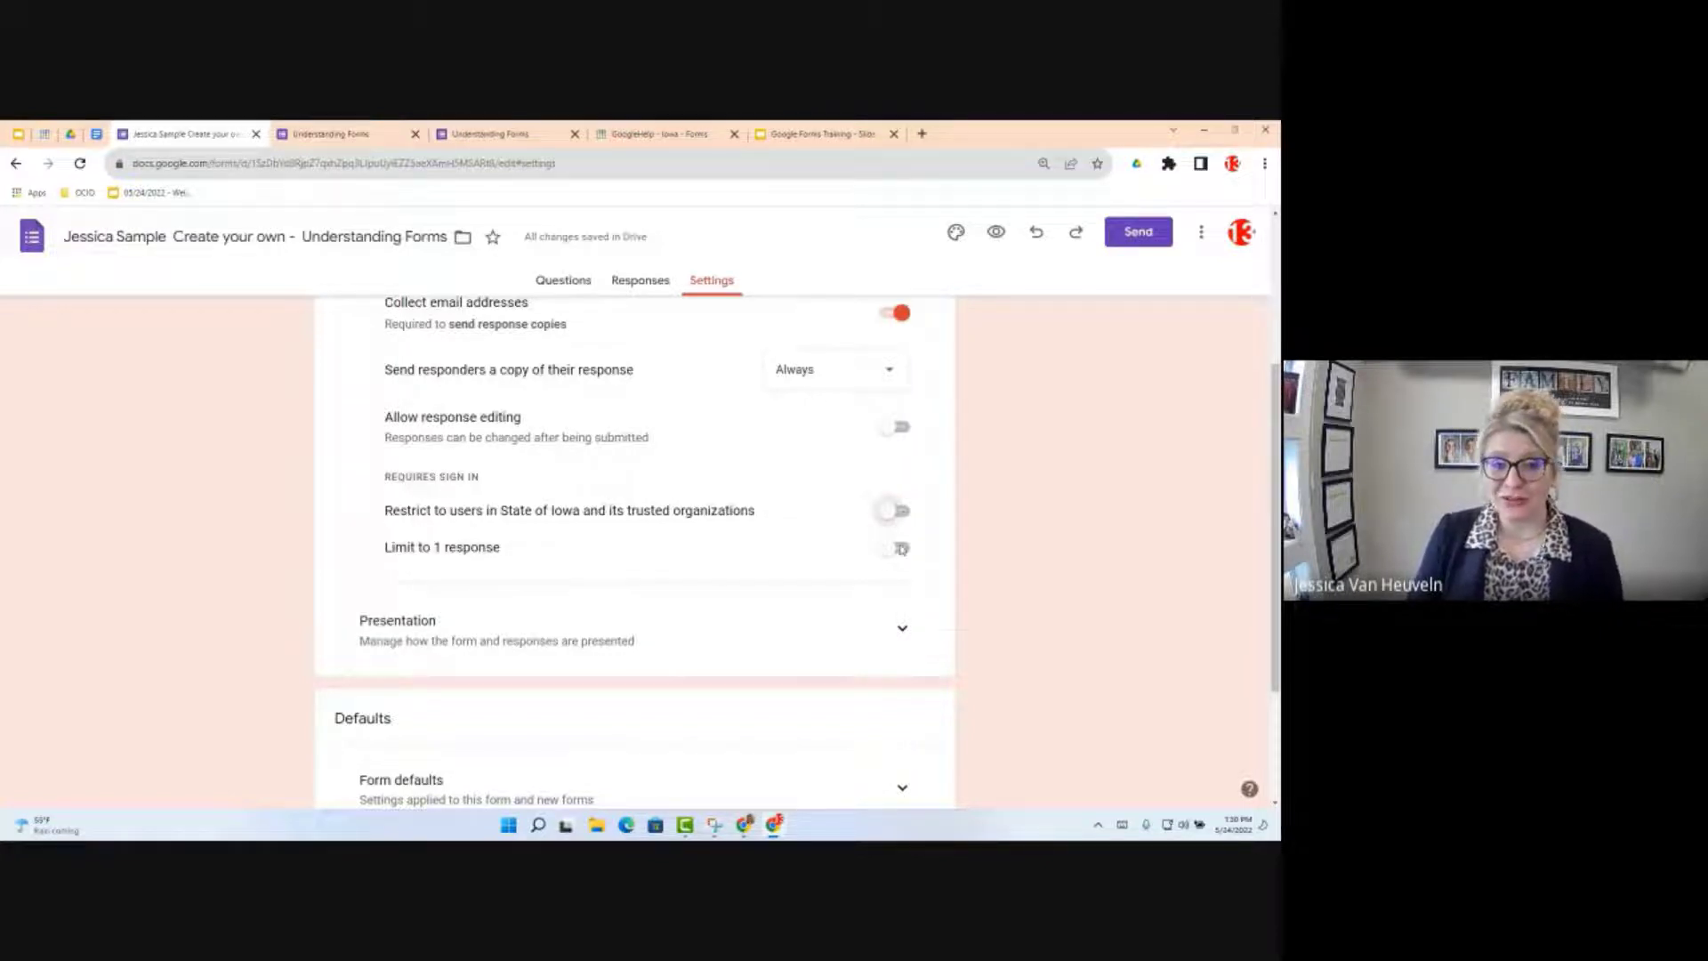
pyautogui.click(901, 548)
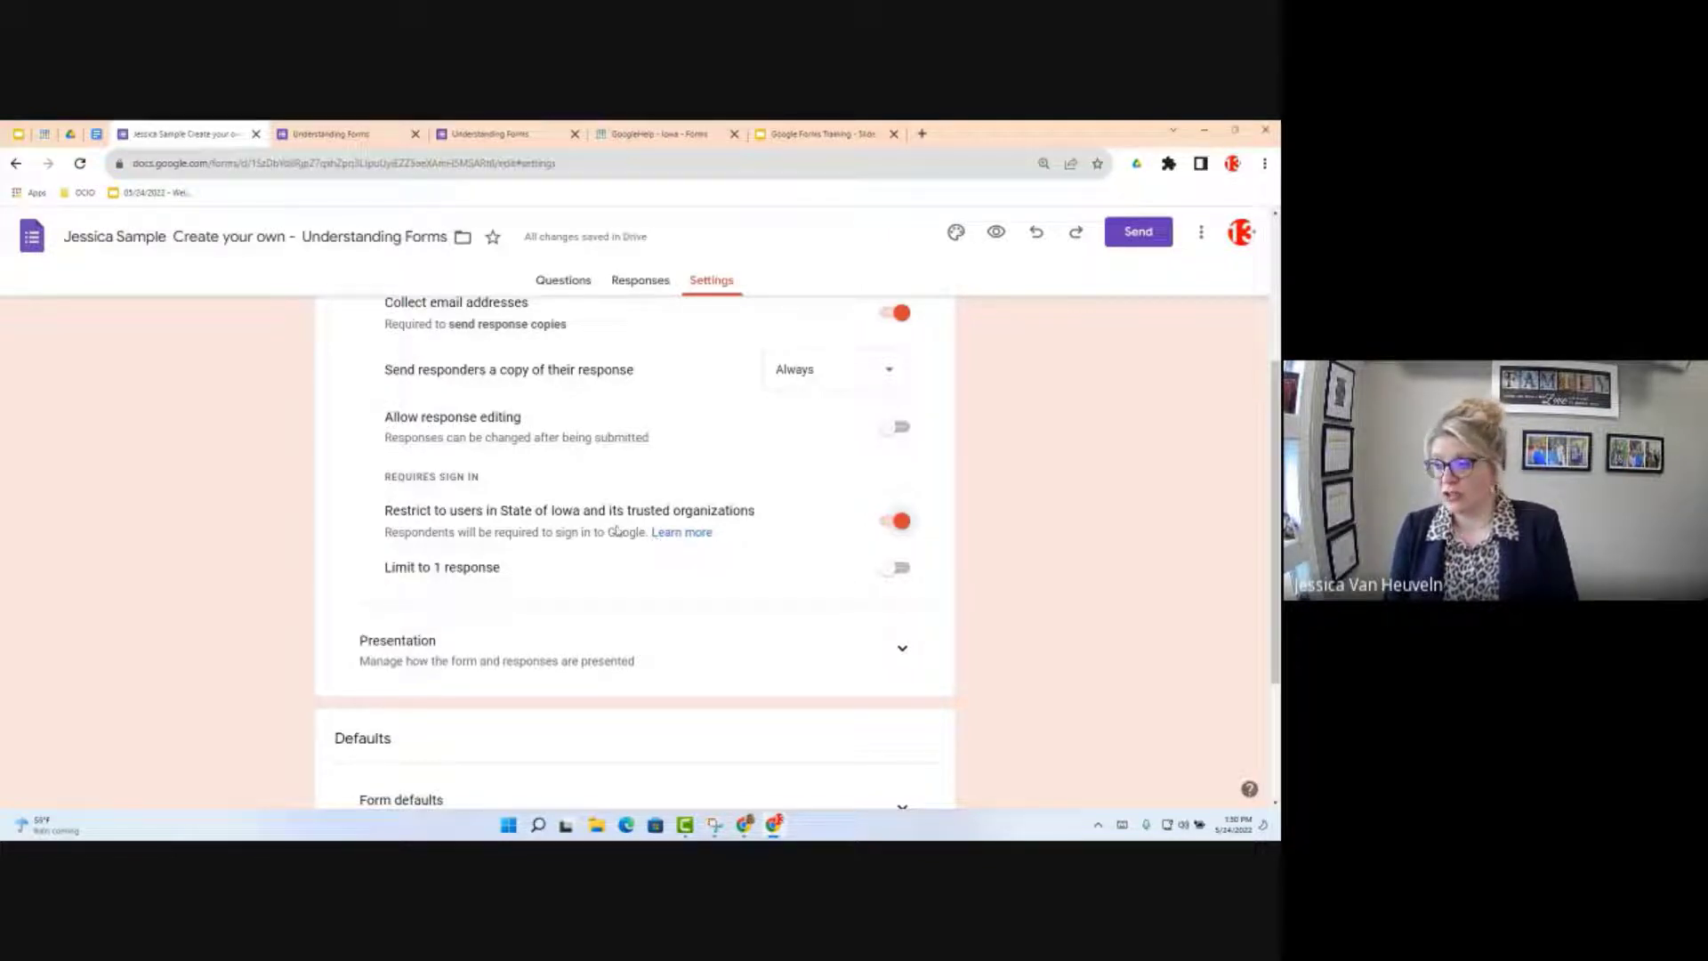
pyautogui.click(896, 568)
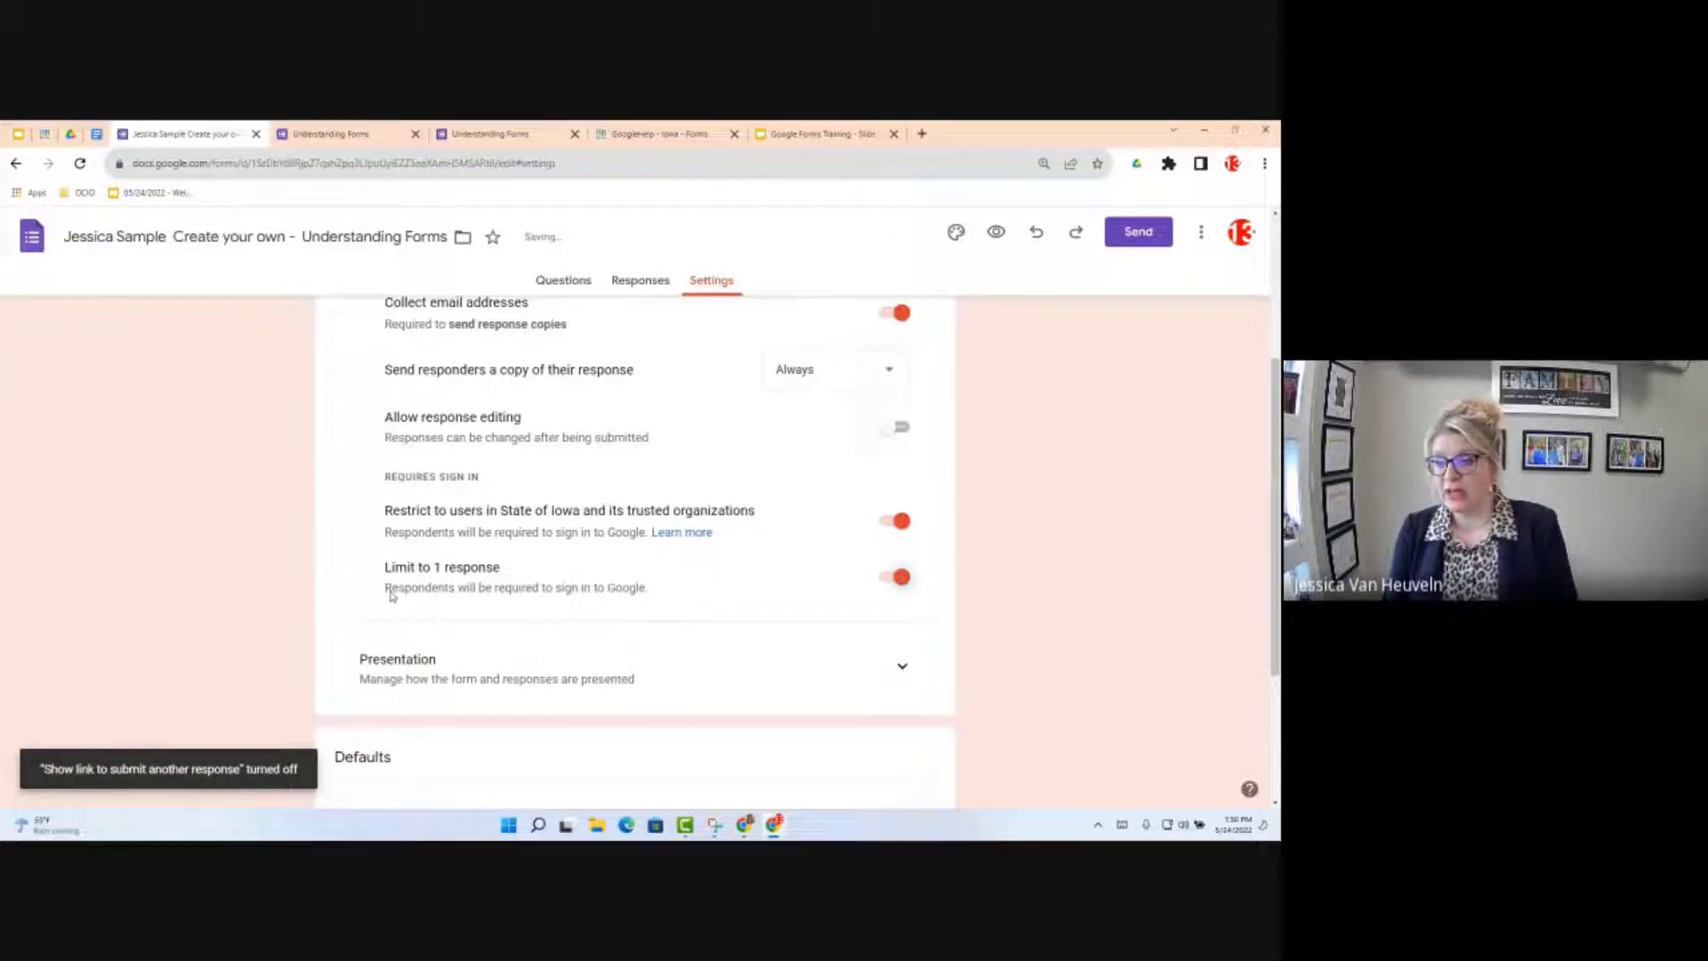
pyautogui.moveTo(391, 594); pyautogui.dragTo(660, 598)
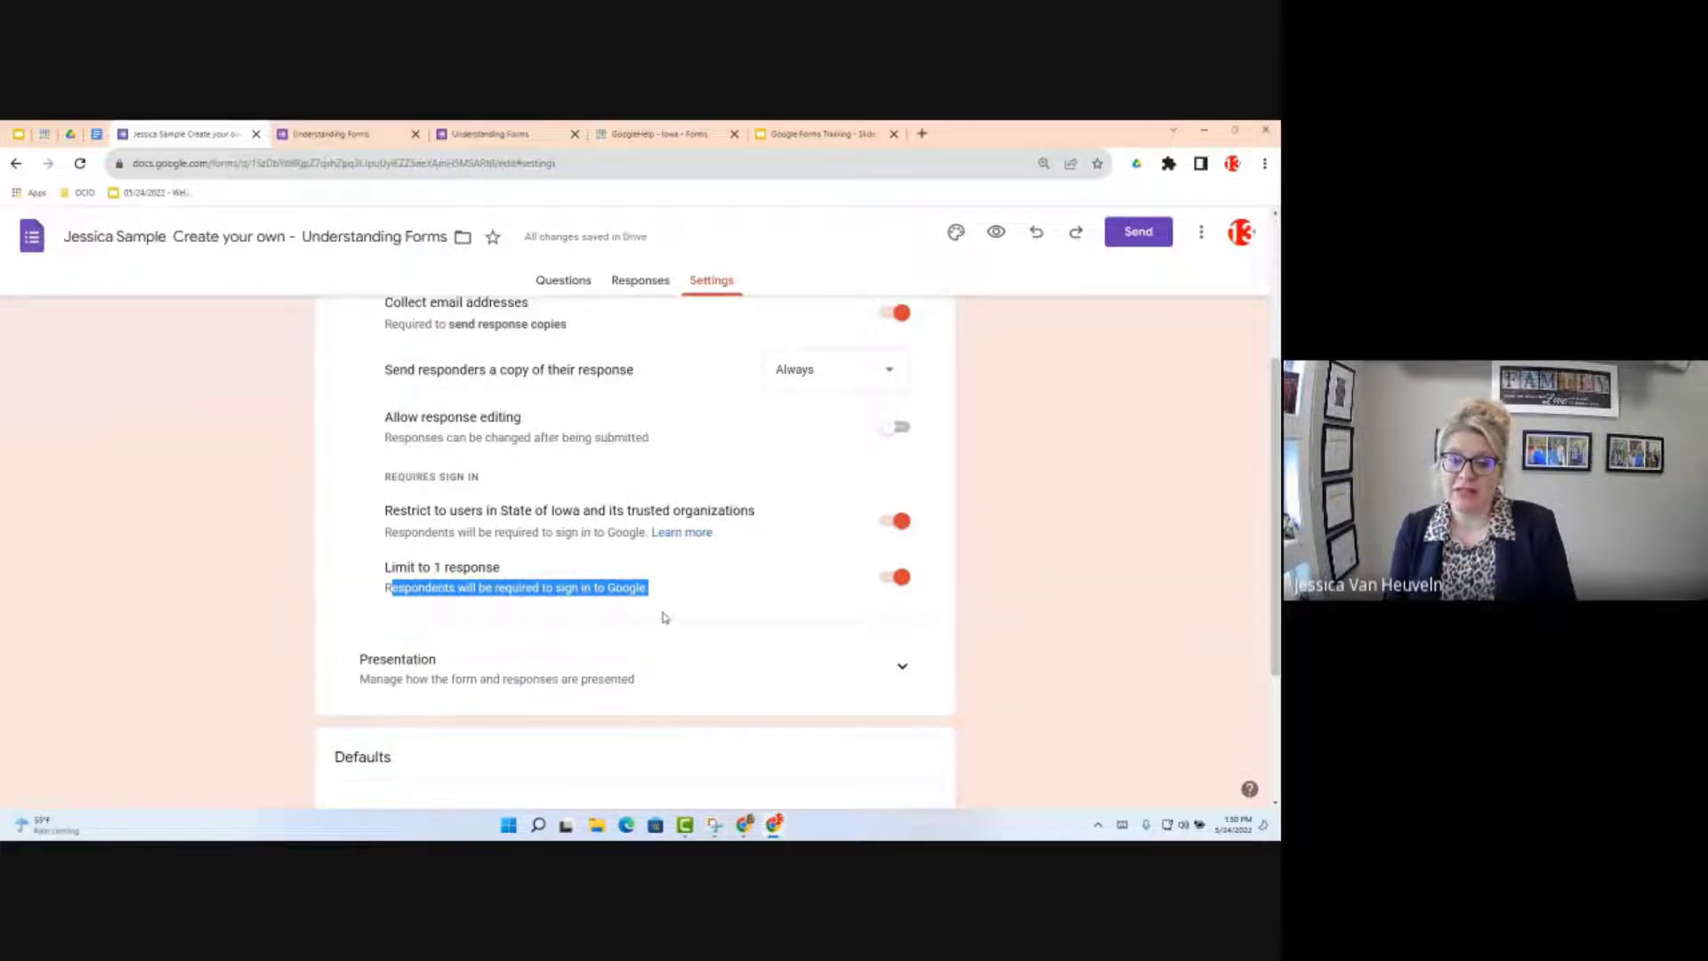
pyautogui.click(894, 578)
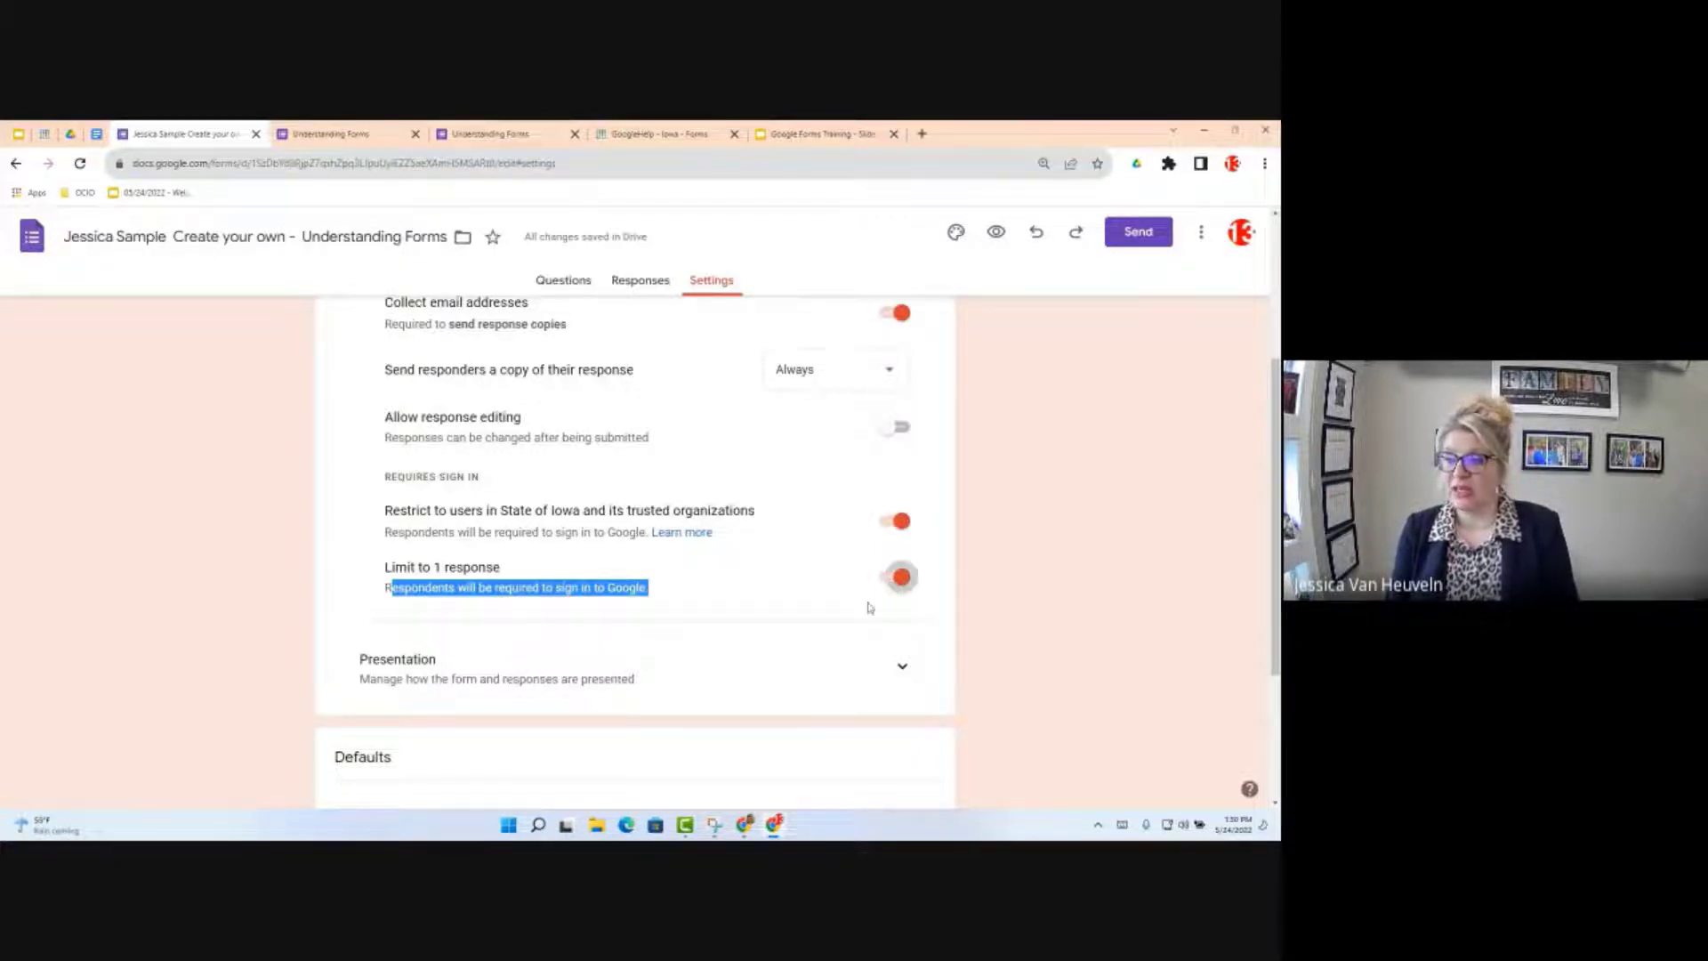
pyautogui.scroll(-4, 618, 578)
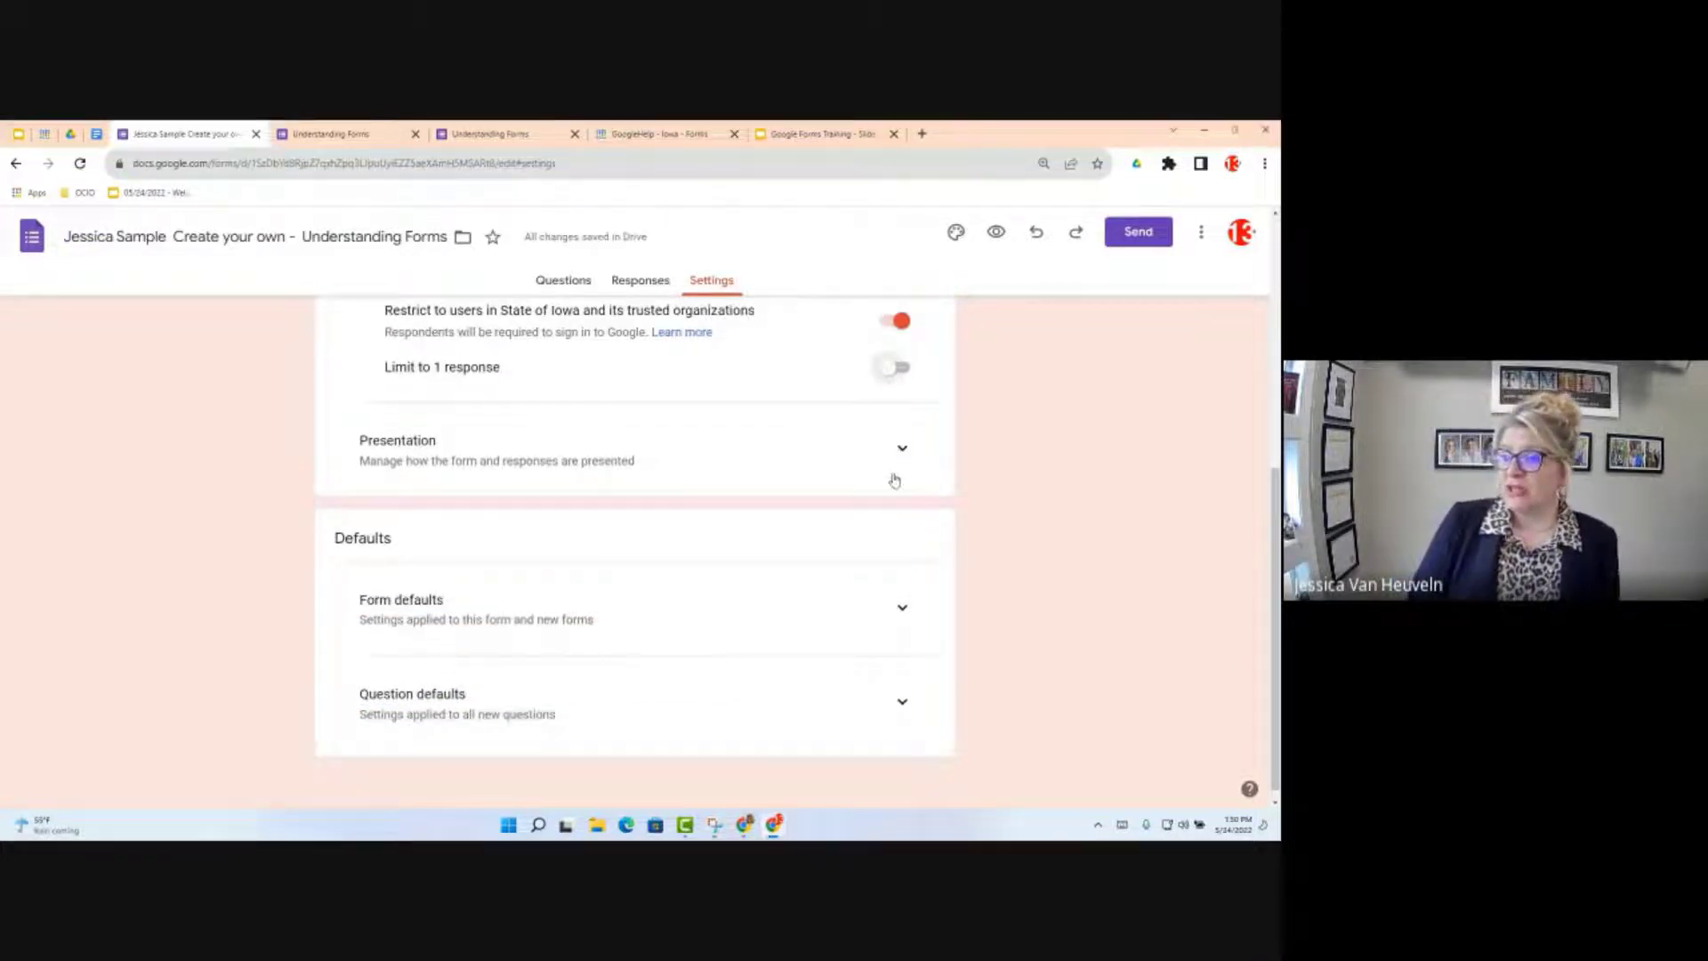
# Step: Expand Presentation settings and compare with the original form's confirmation page
pyautogui.click(902, 447)
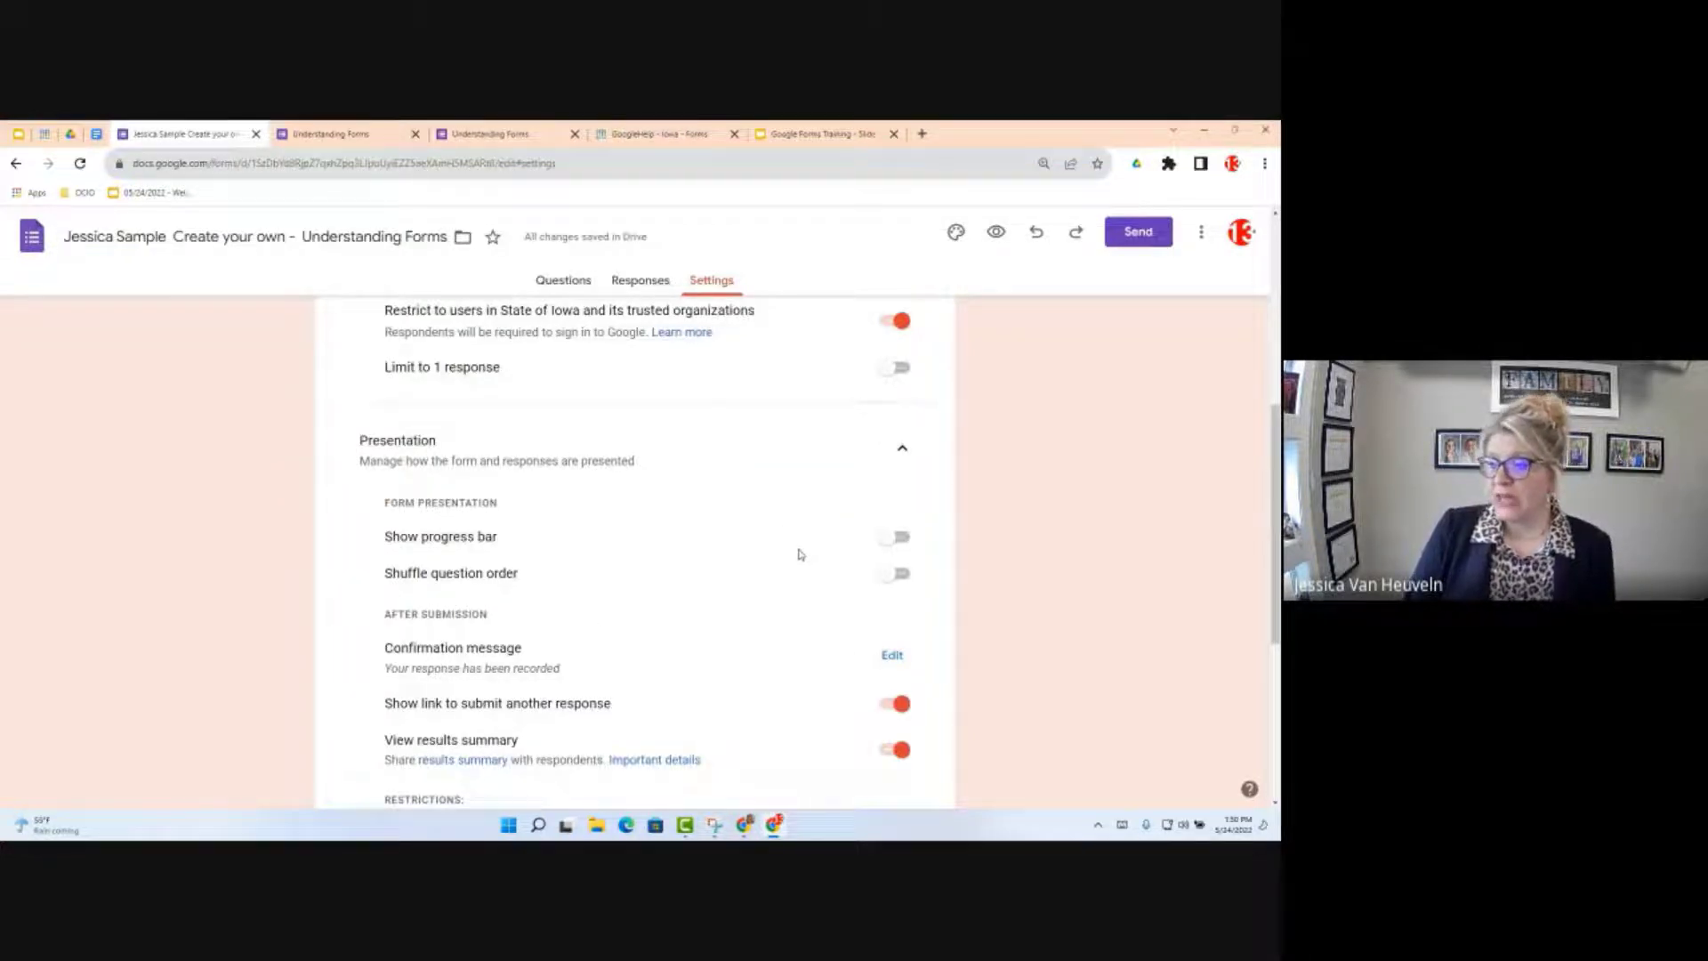
pyautogui.scroll(-2, 800, 552)
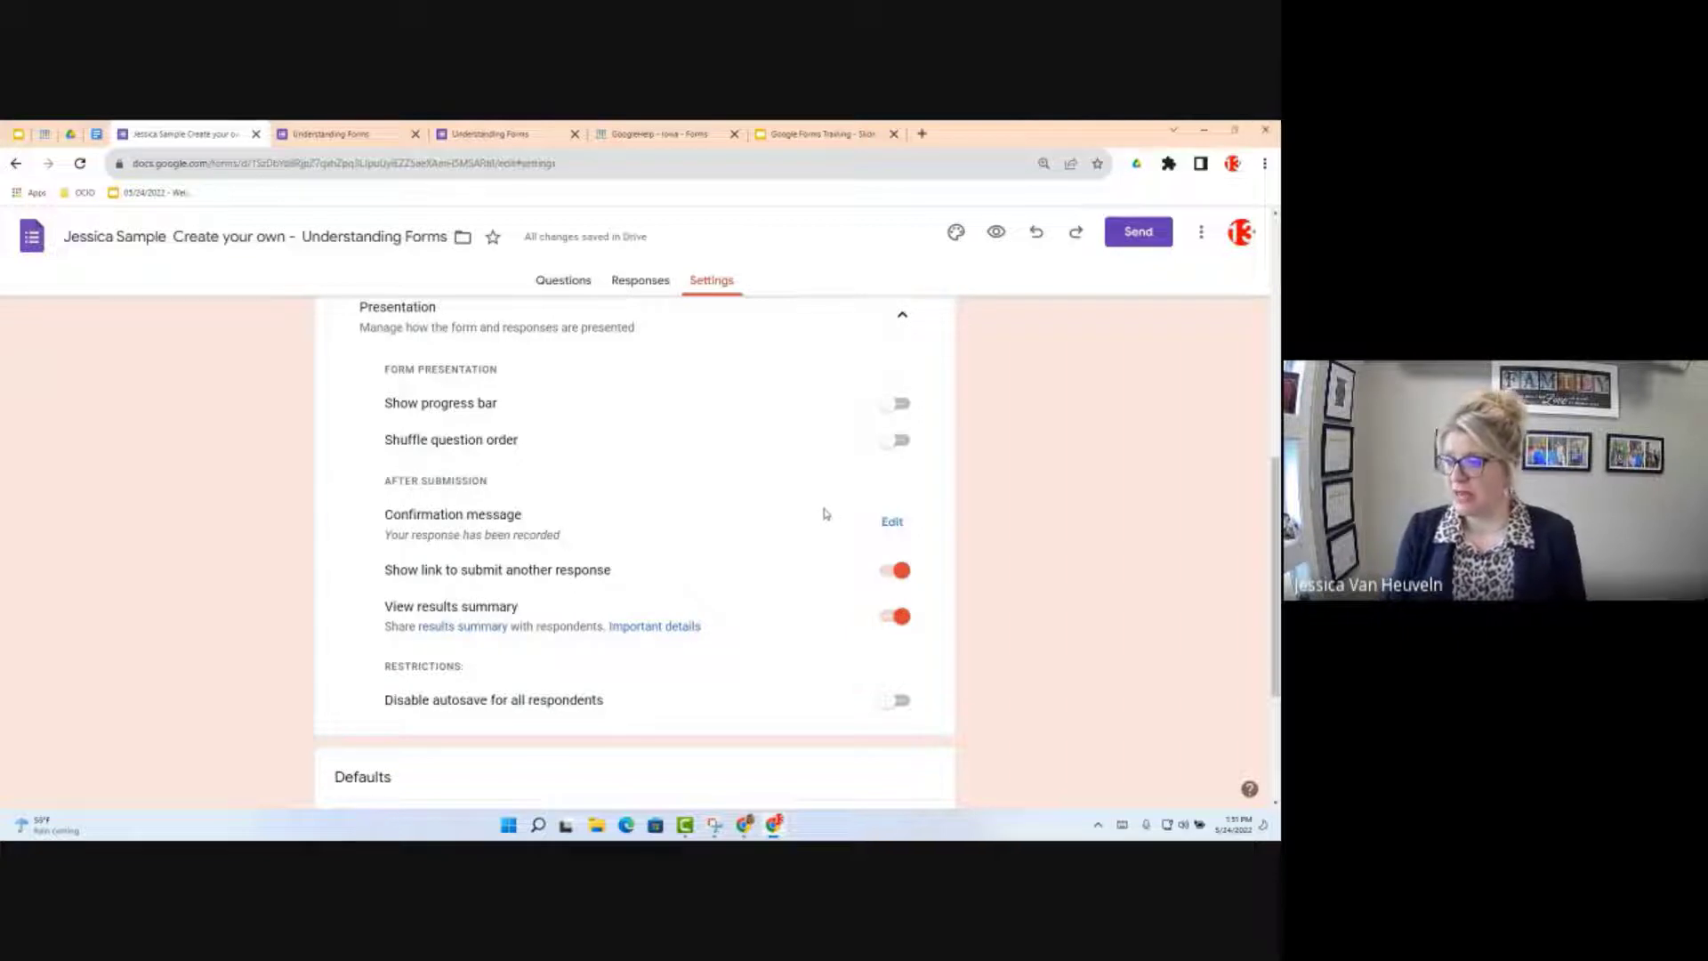
pyautogui.scroll(-2, 459, 384)
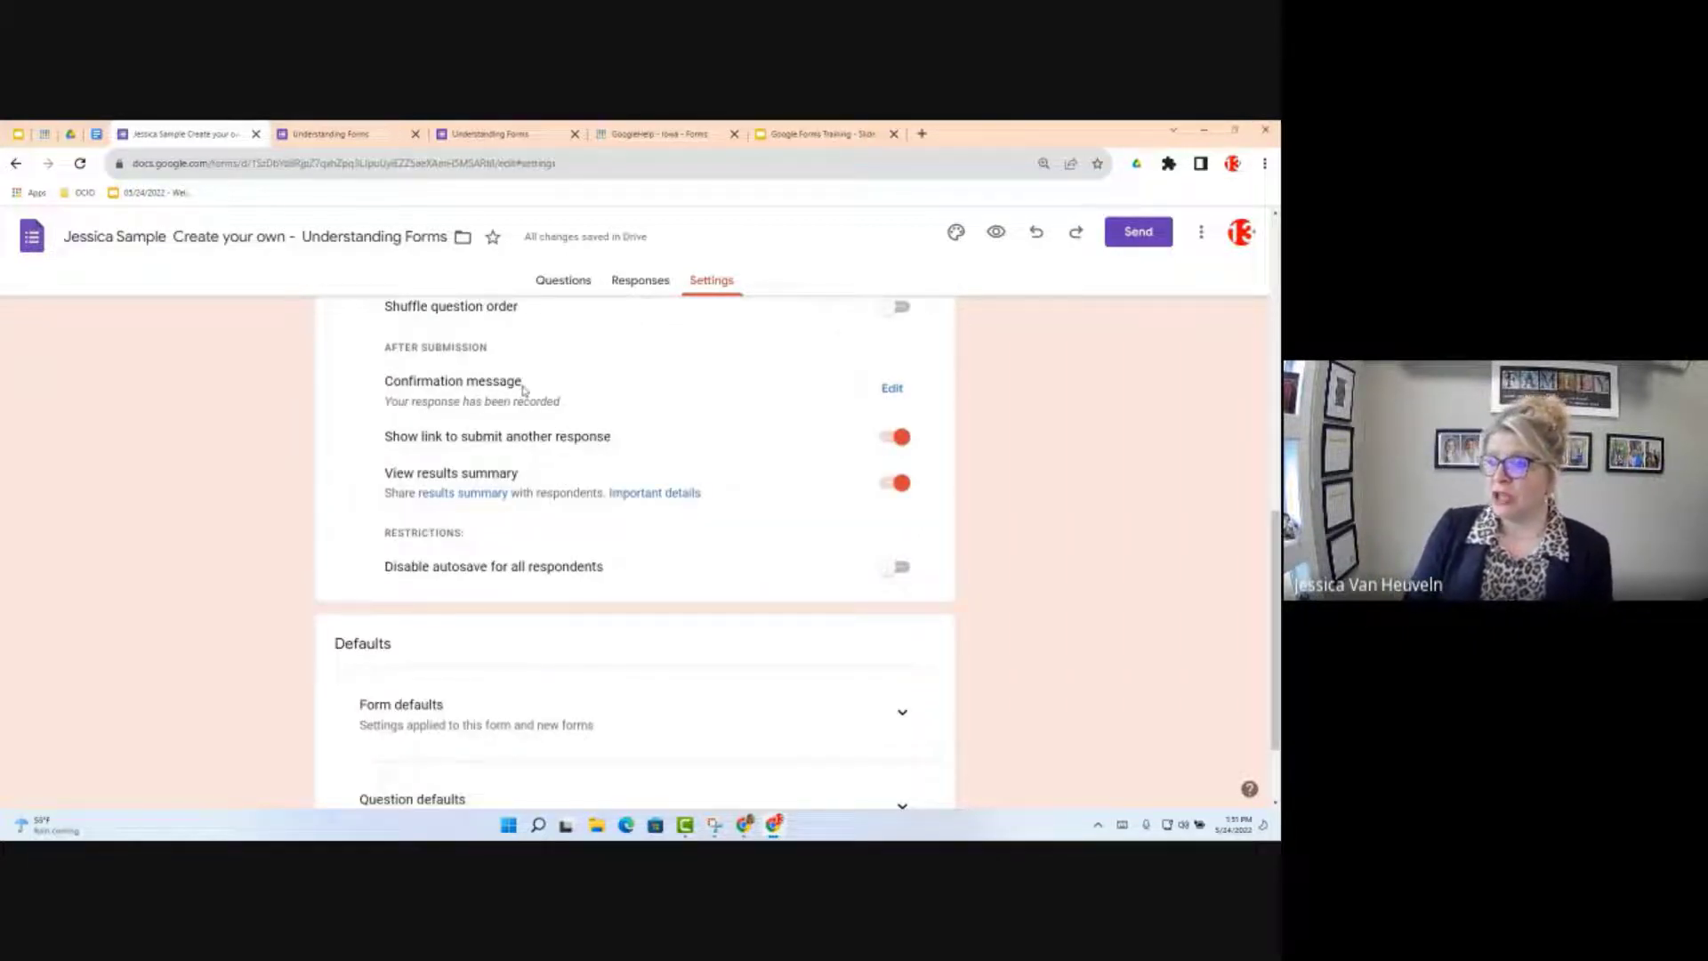
pyautogui.click(331, 133)
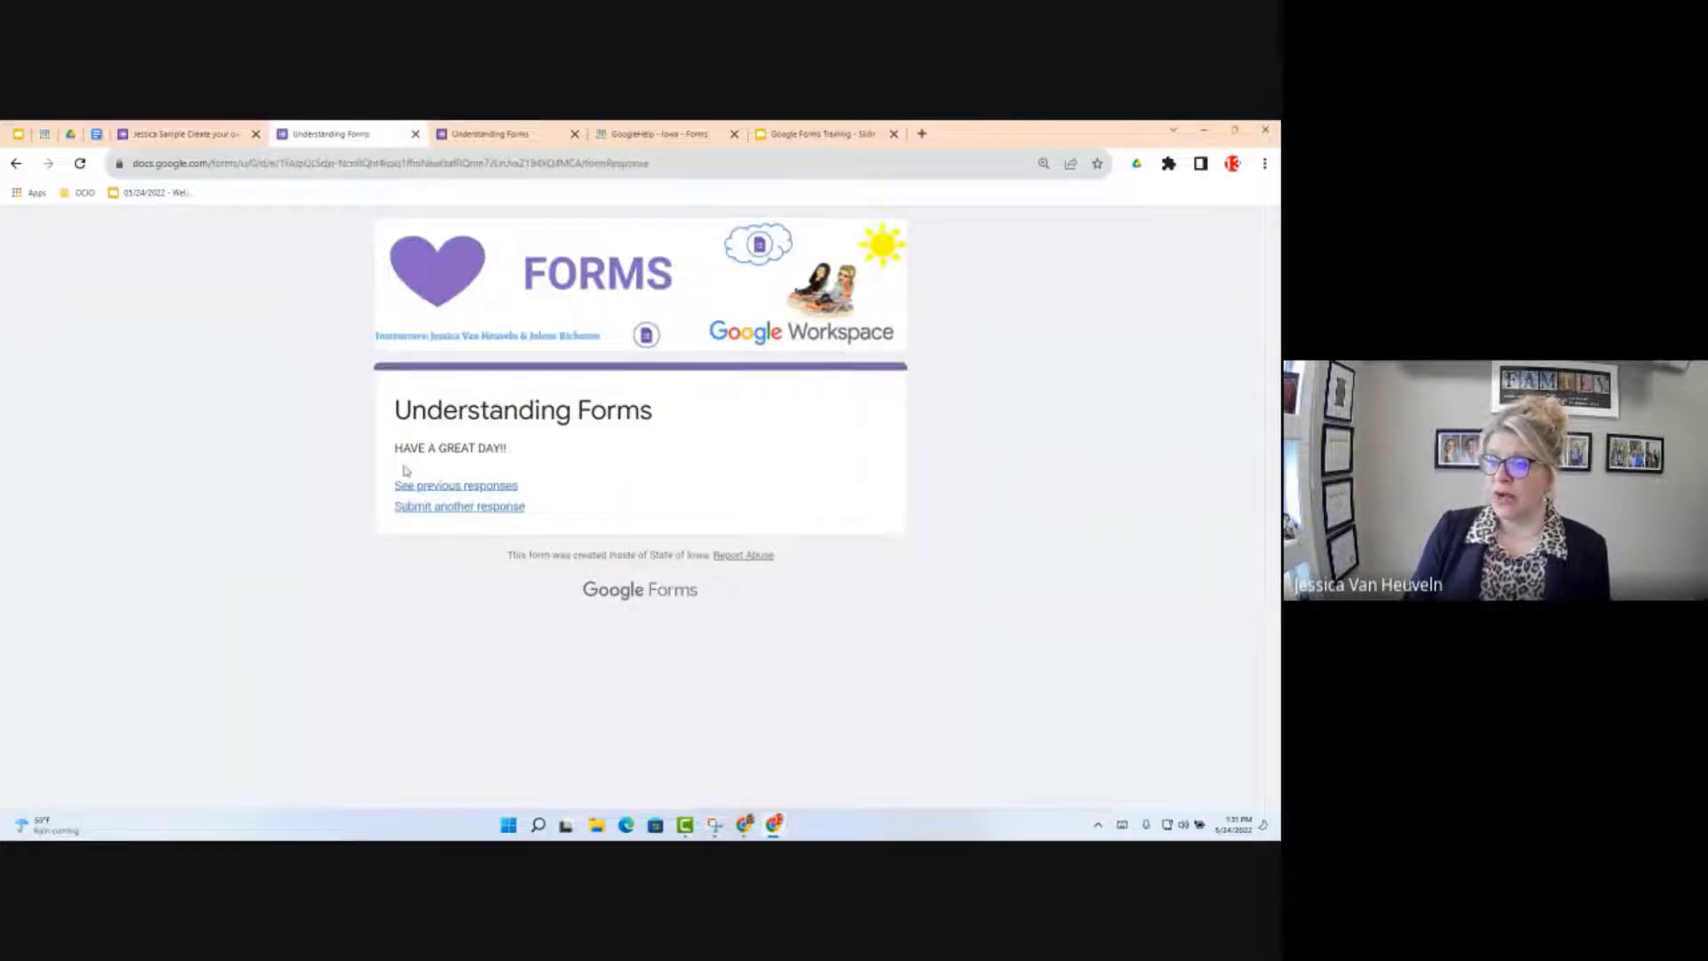
pyautogui.click(206, 133)
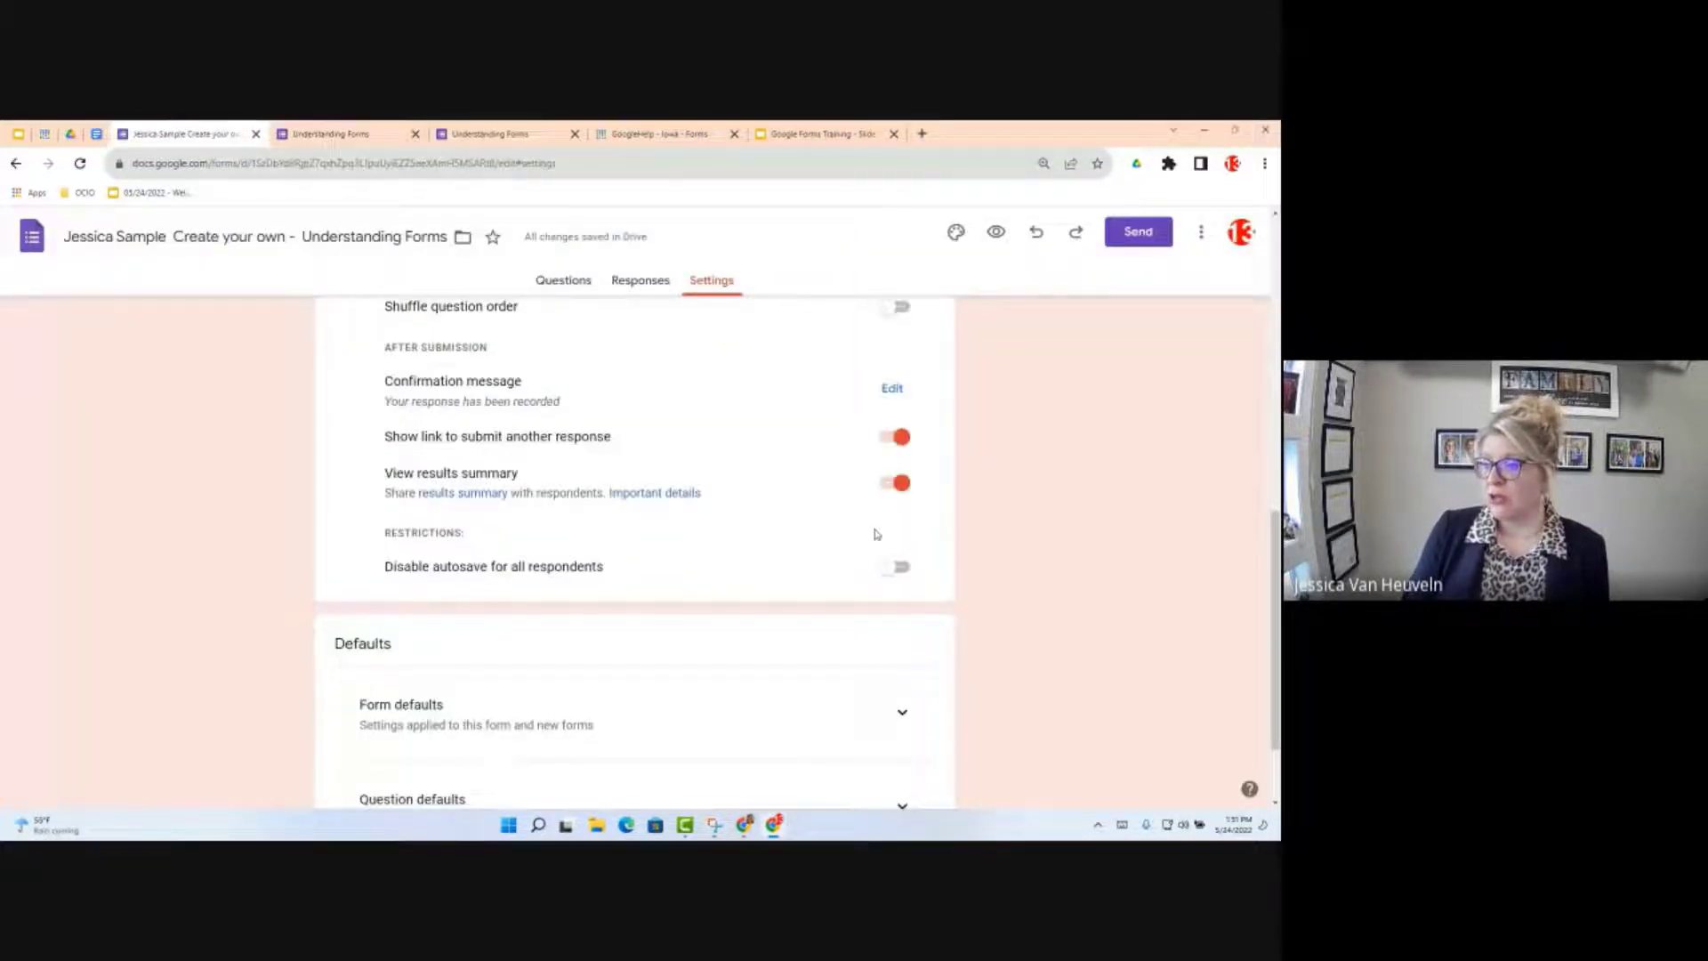
pyautogui.scroll(-2, 859, 569)
pyautogui.scroll(5, 836, 534)
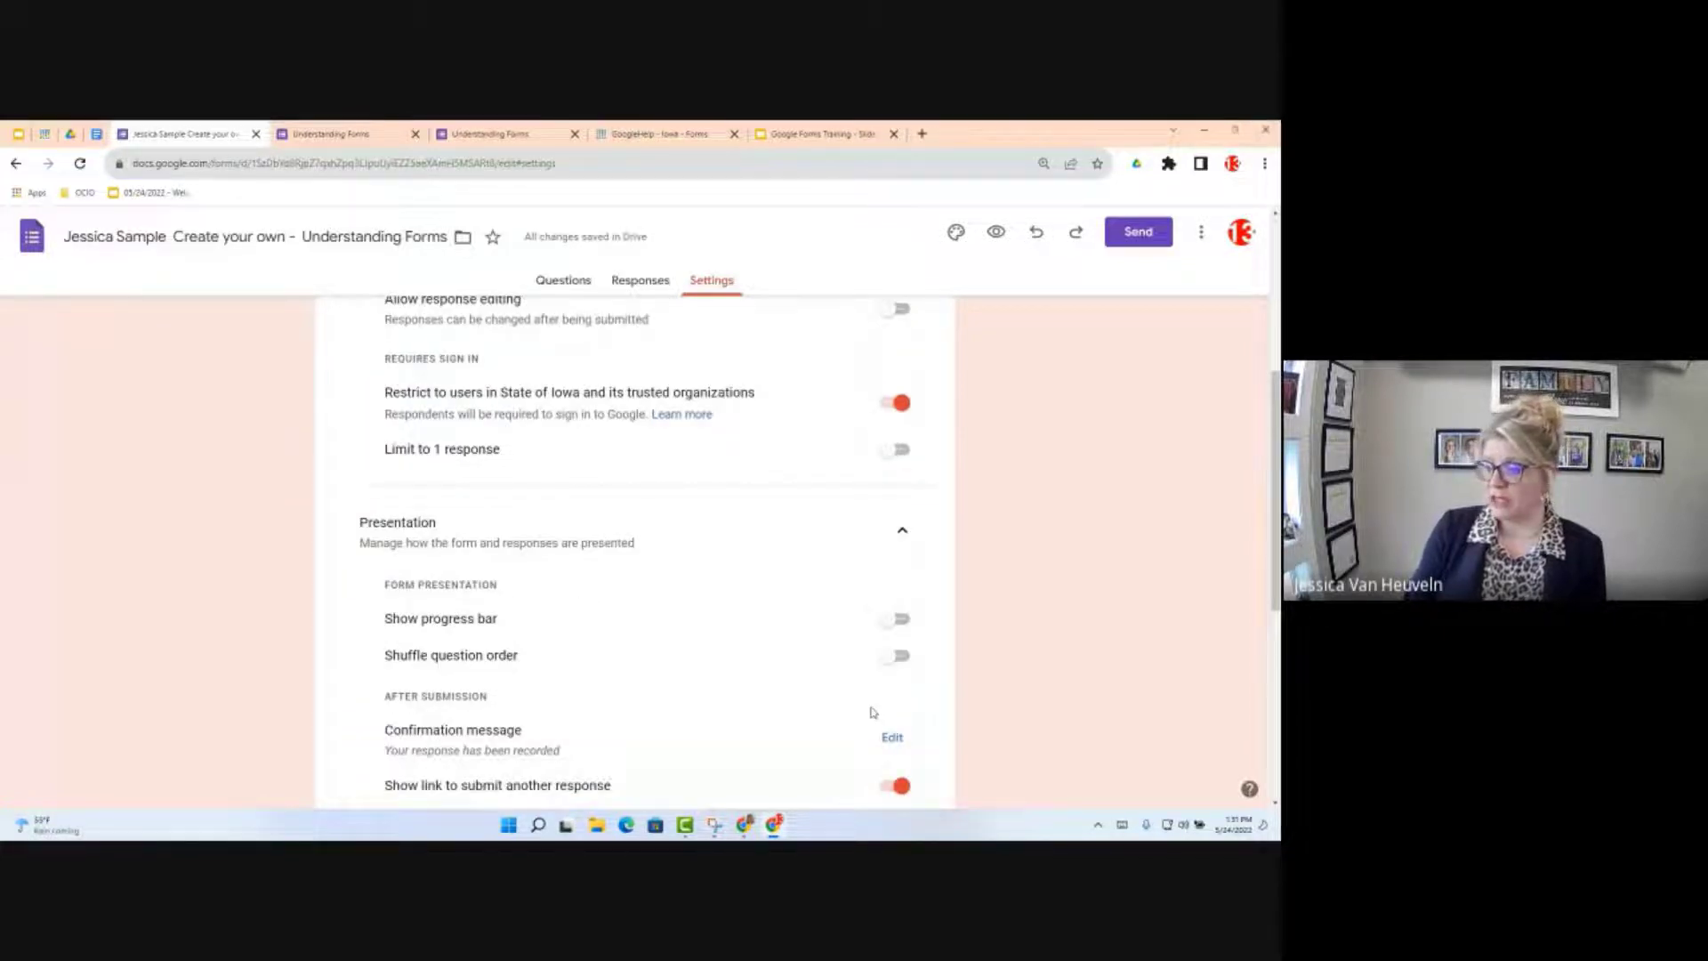
# Step: In Presentation, change the confirmation message to 'Have Great Day!' and save it
pyautogui.click(892, 738)
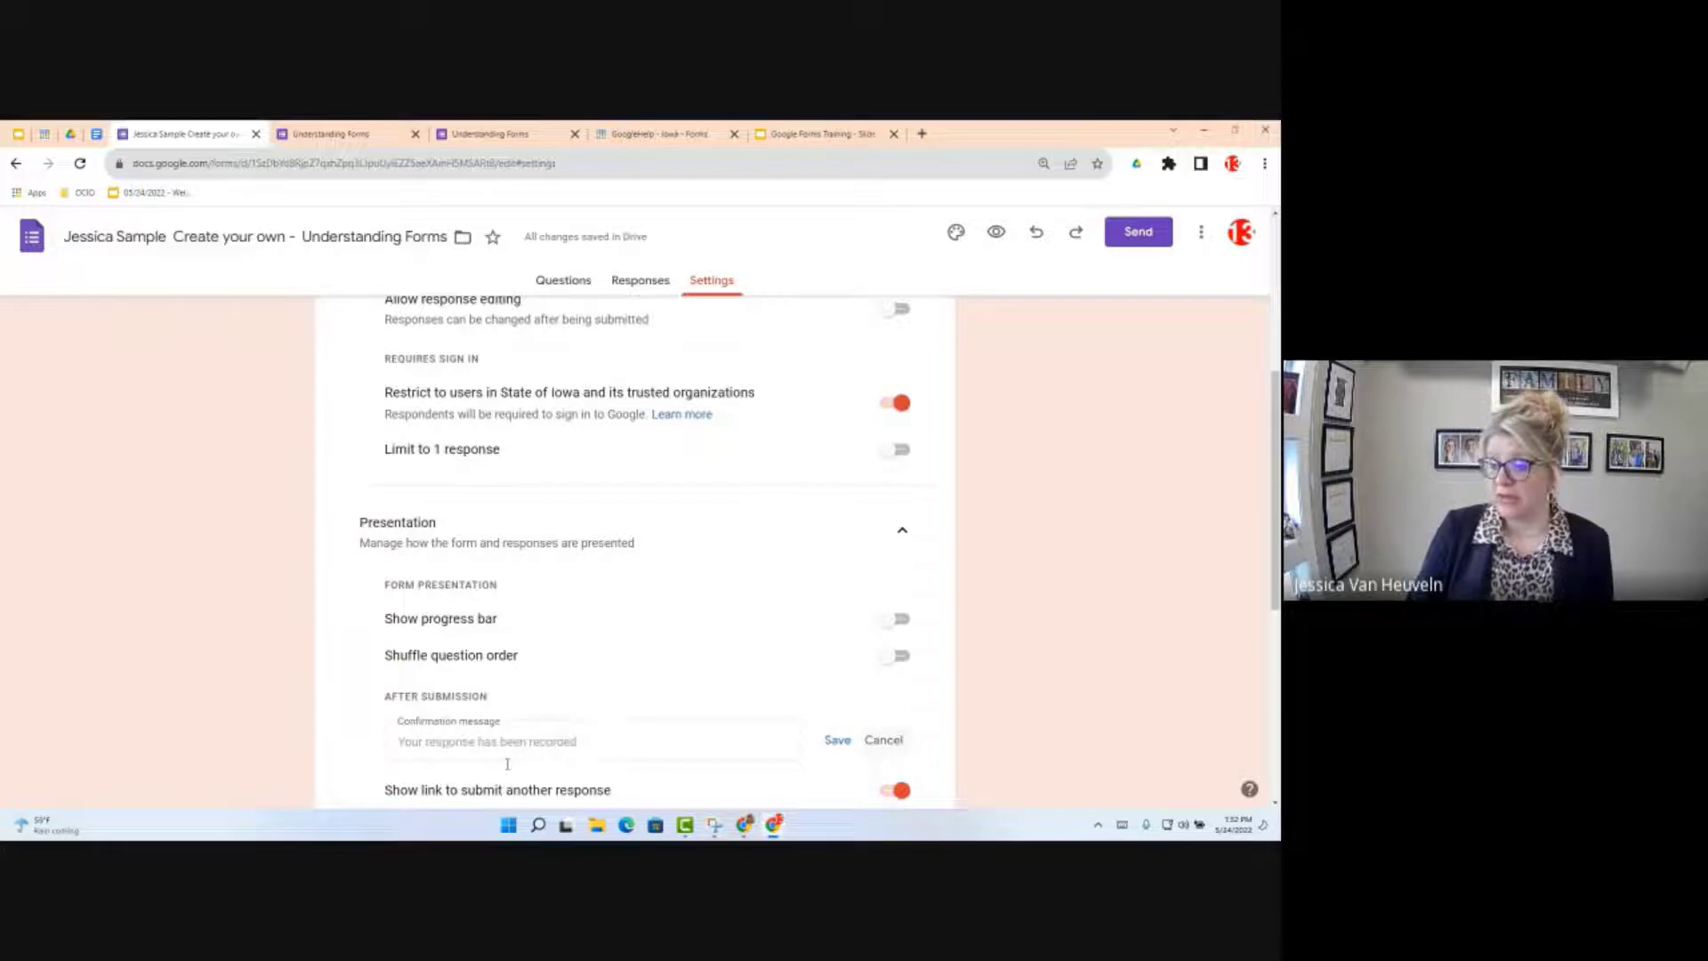
pyautogui.click(508, 769)
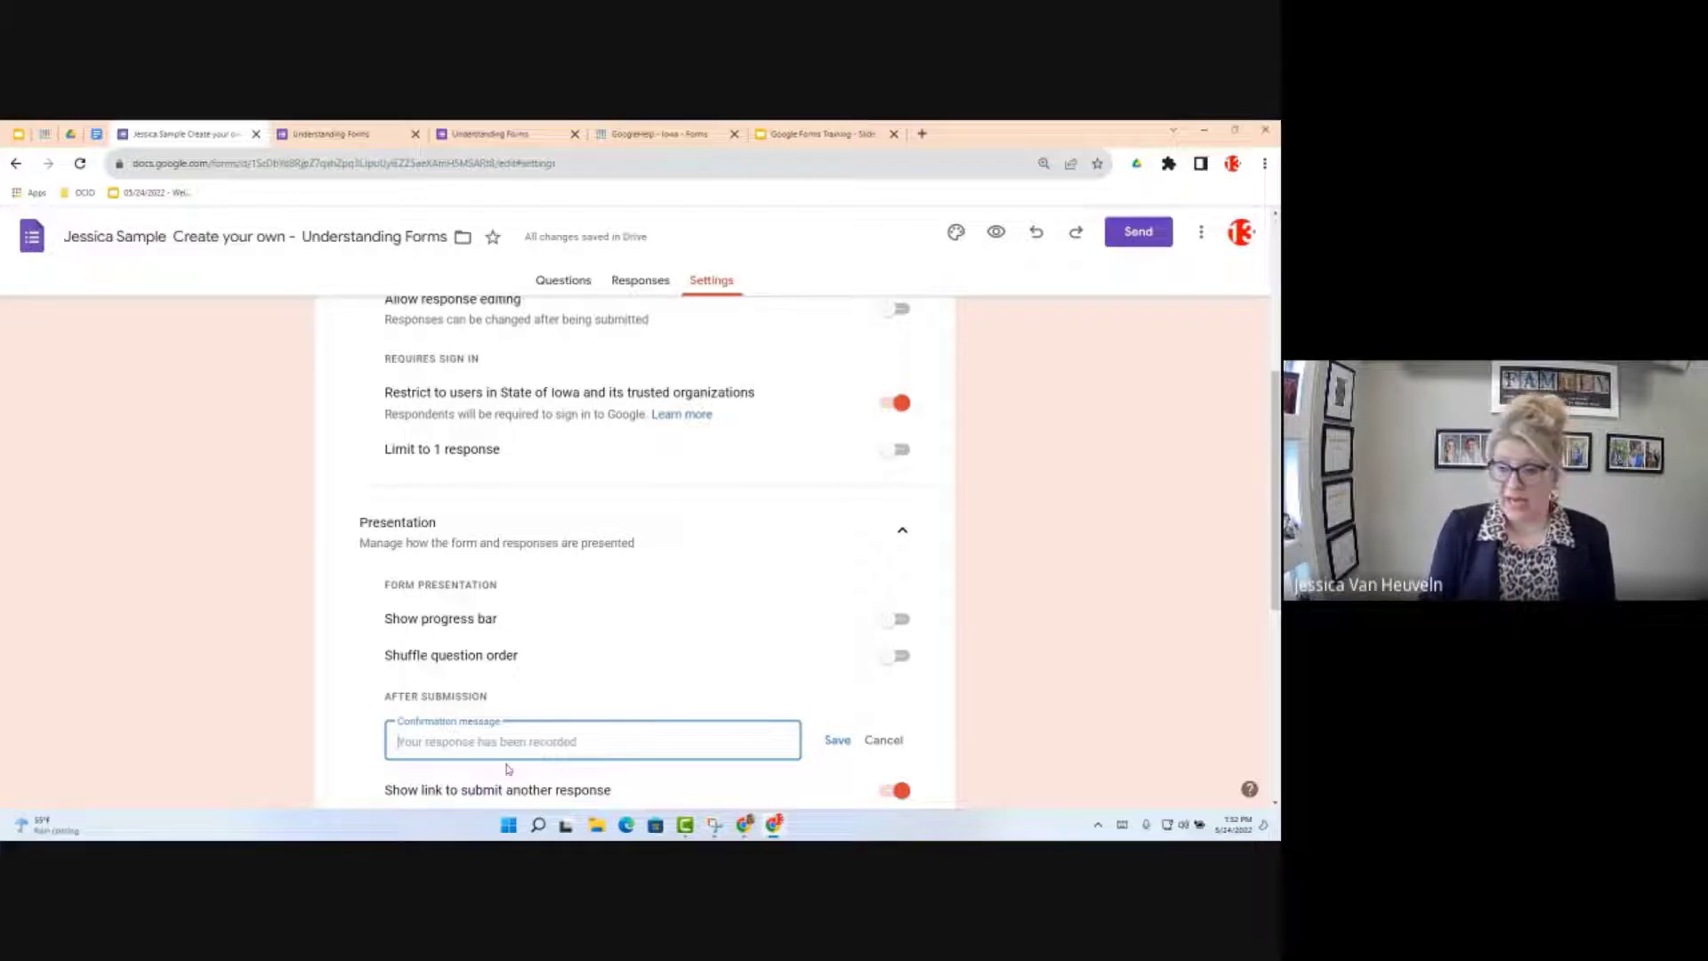
pyautogui.write('Have')
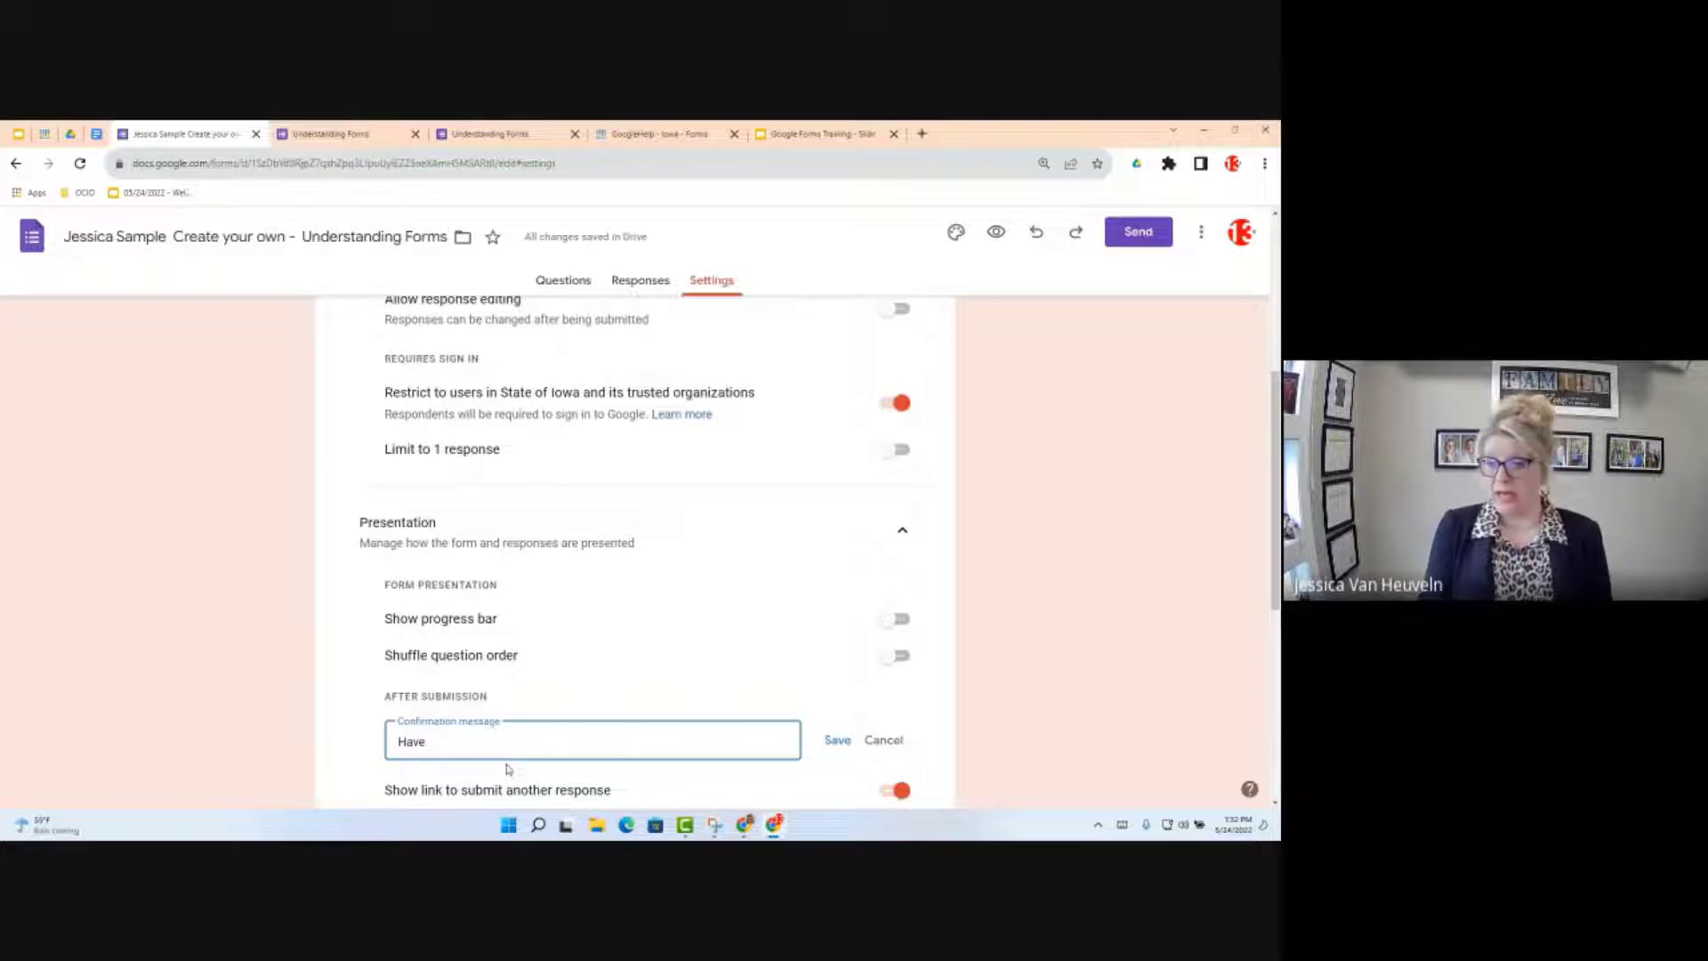
pyautogui.write('Great')
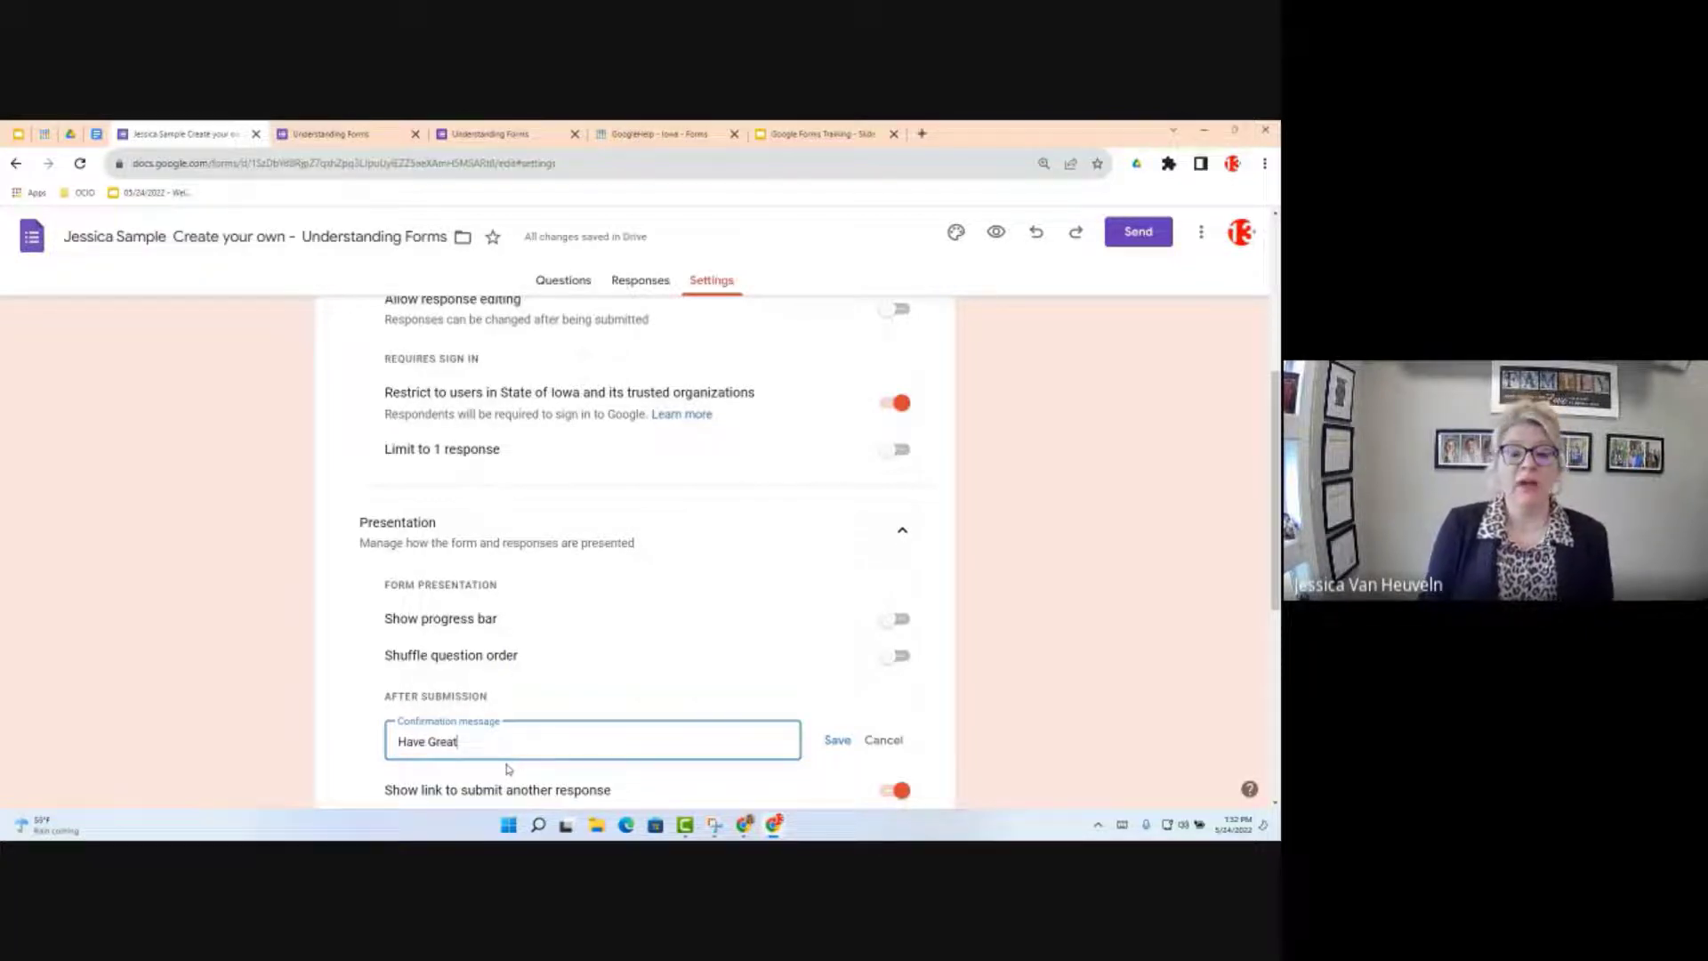
pyautogui.write(' Day!')
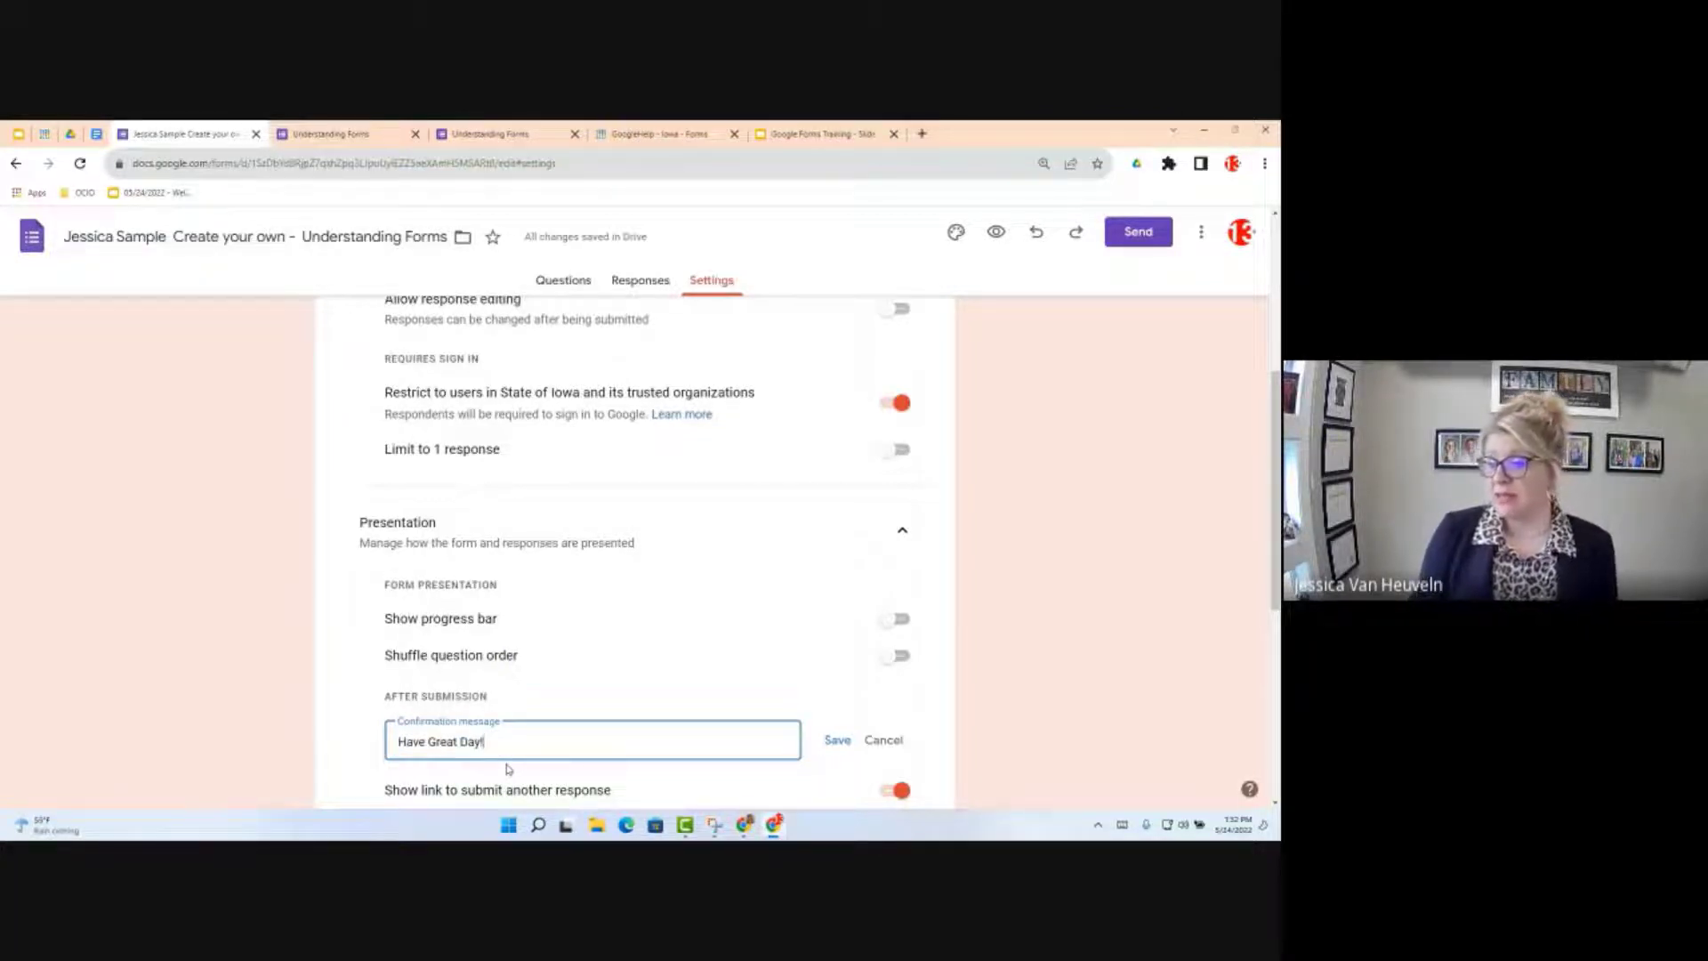
pyautogui.click(837, 740)
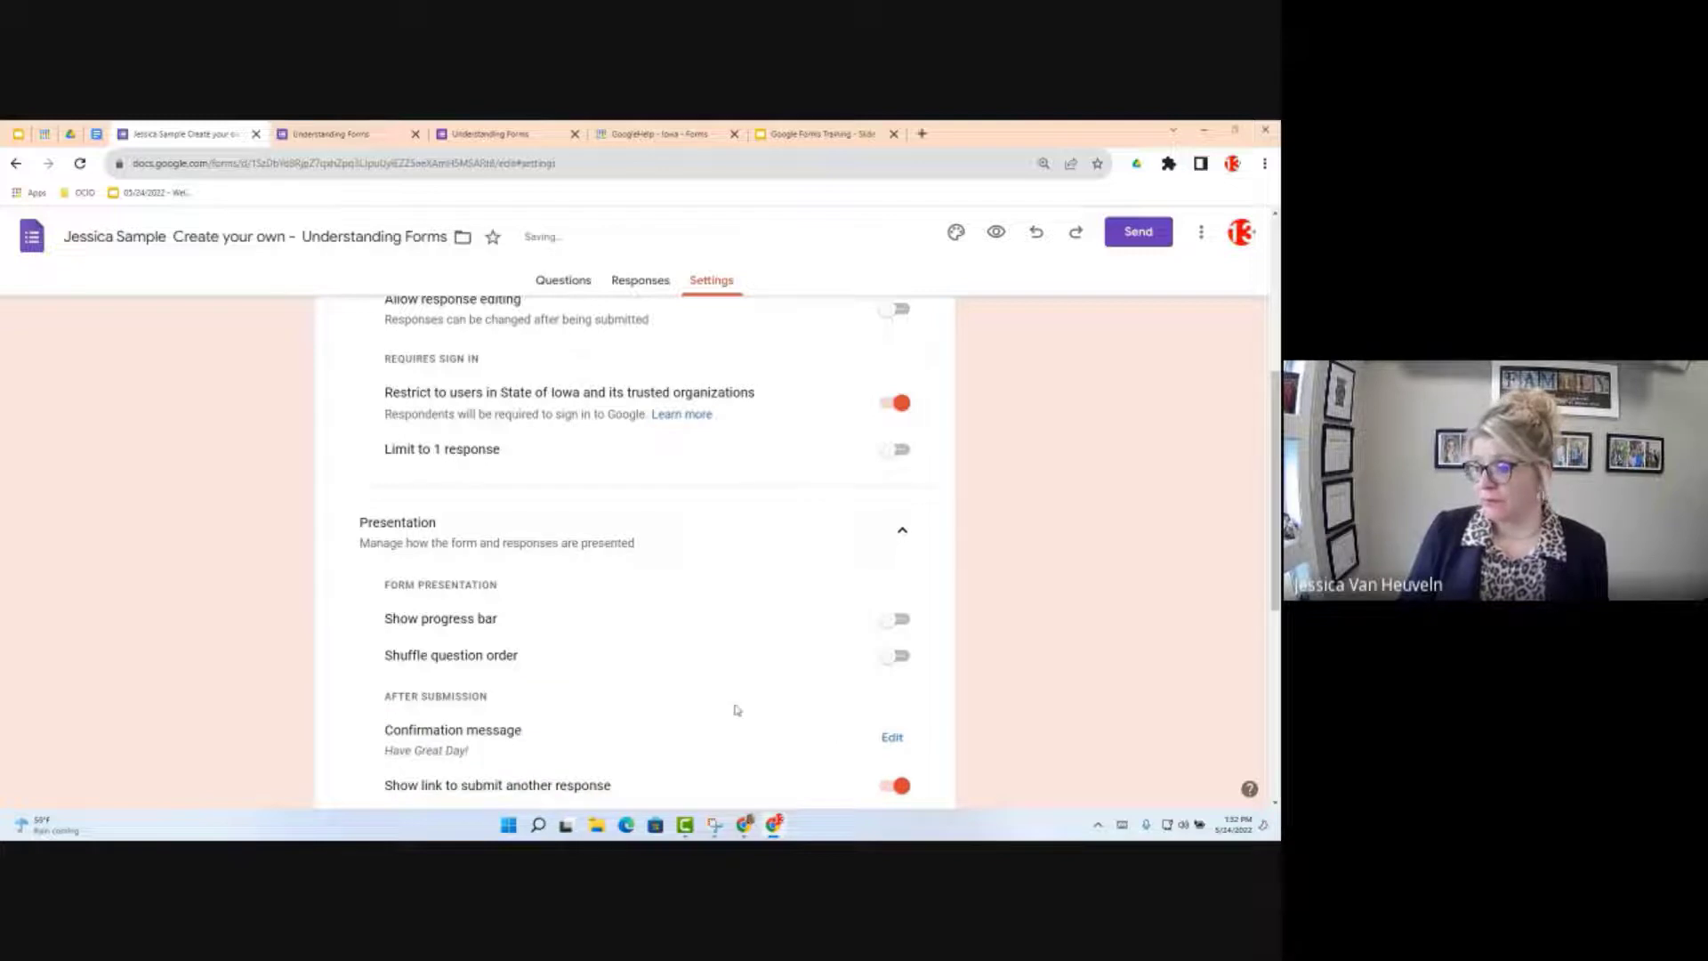
pyautogui.scroll(-1, 735, 707)
pyautogui.scroll(-1, 724, 717)
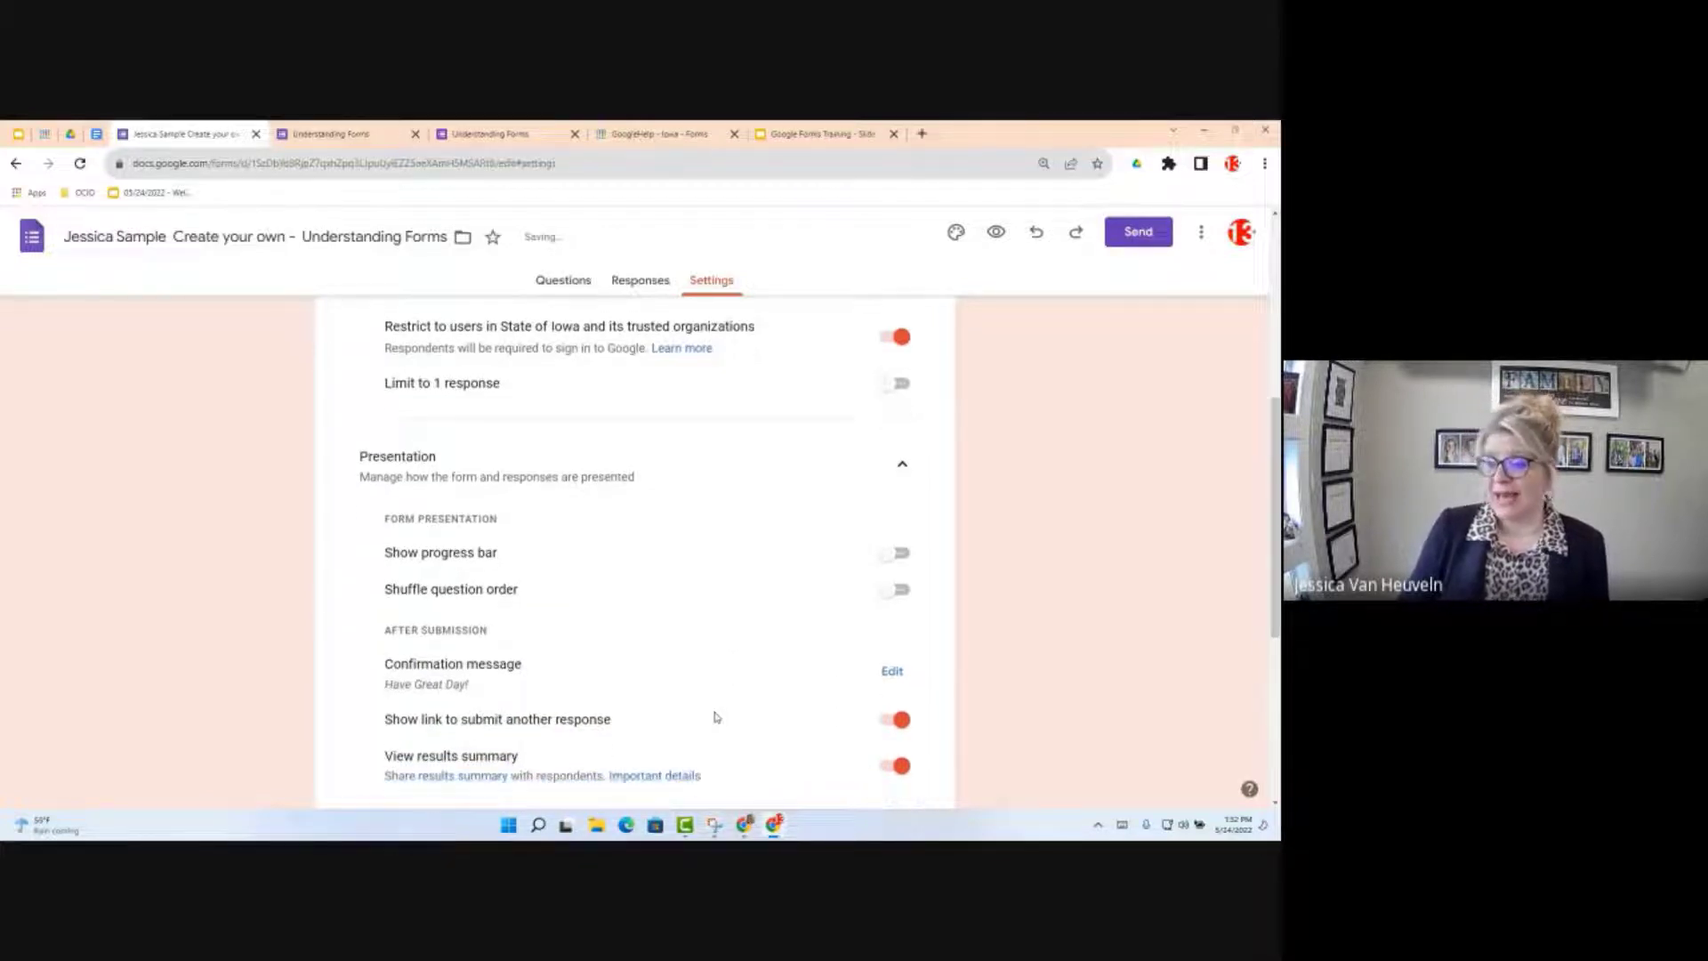
pyautogui.scroll(-3, 714, 717)
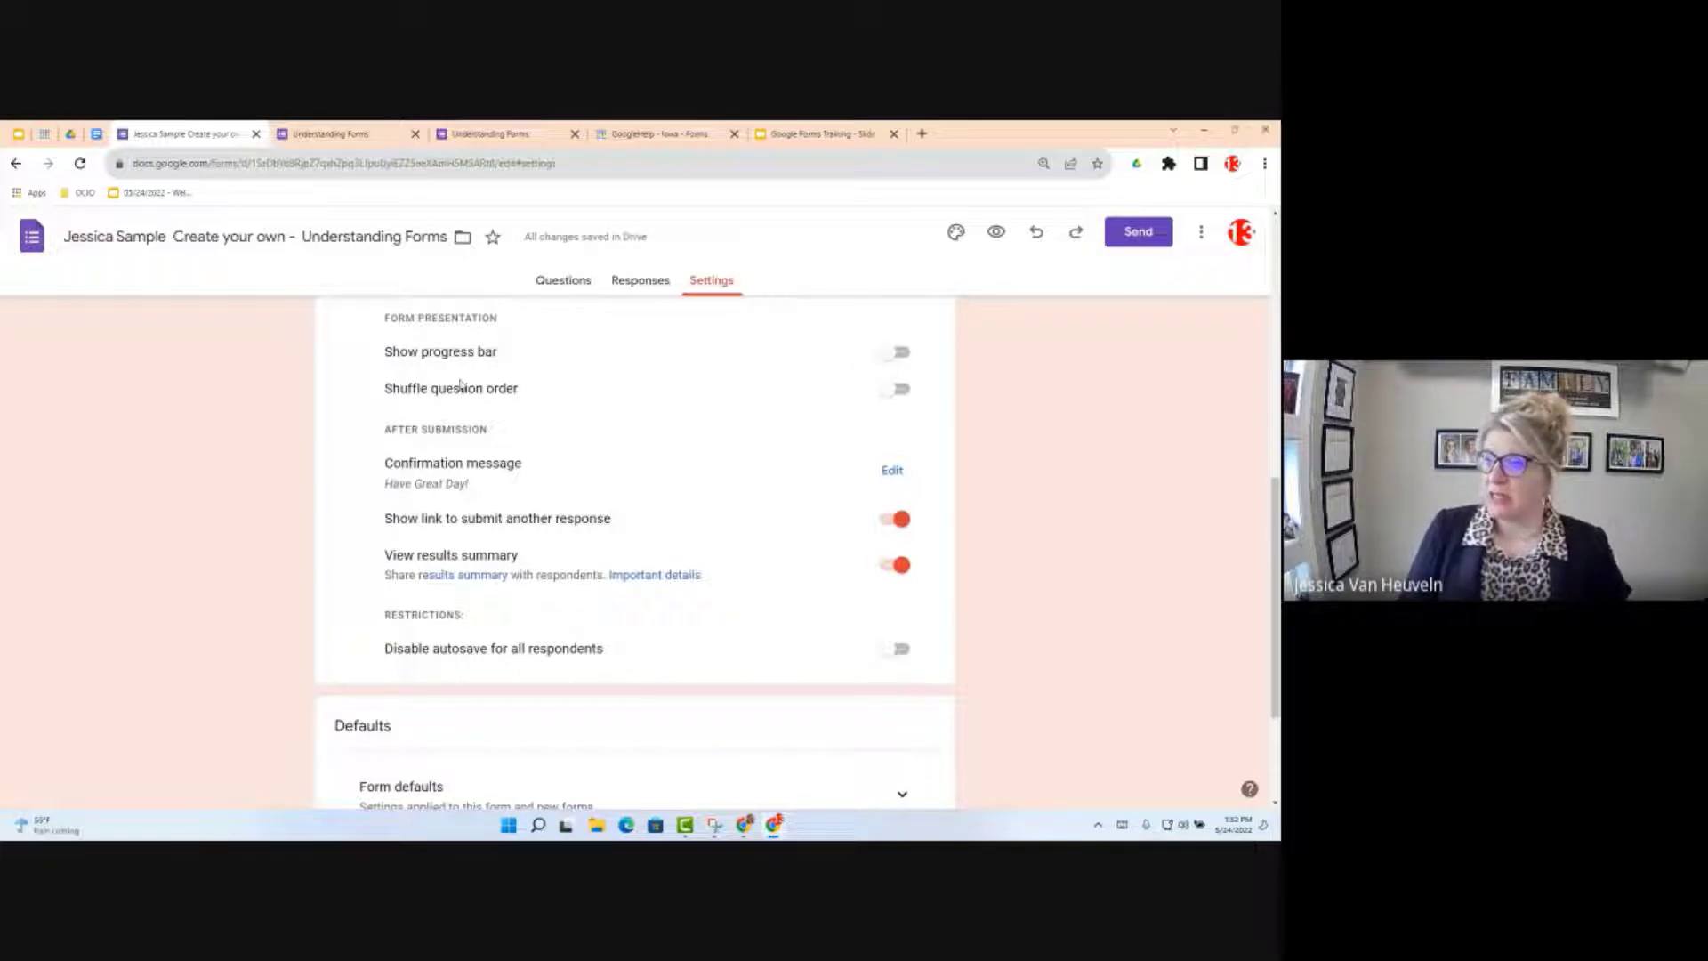
pyautogui.click(299, 127)
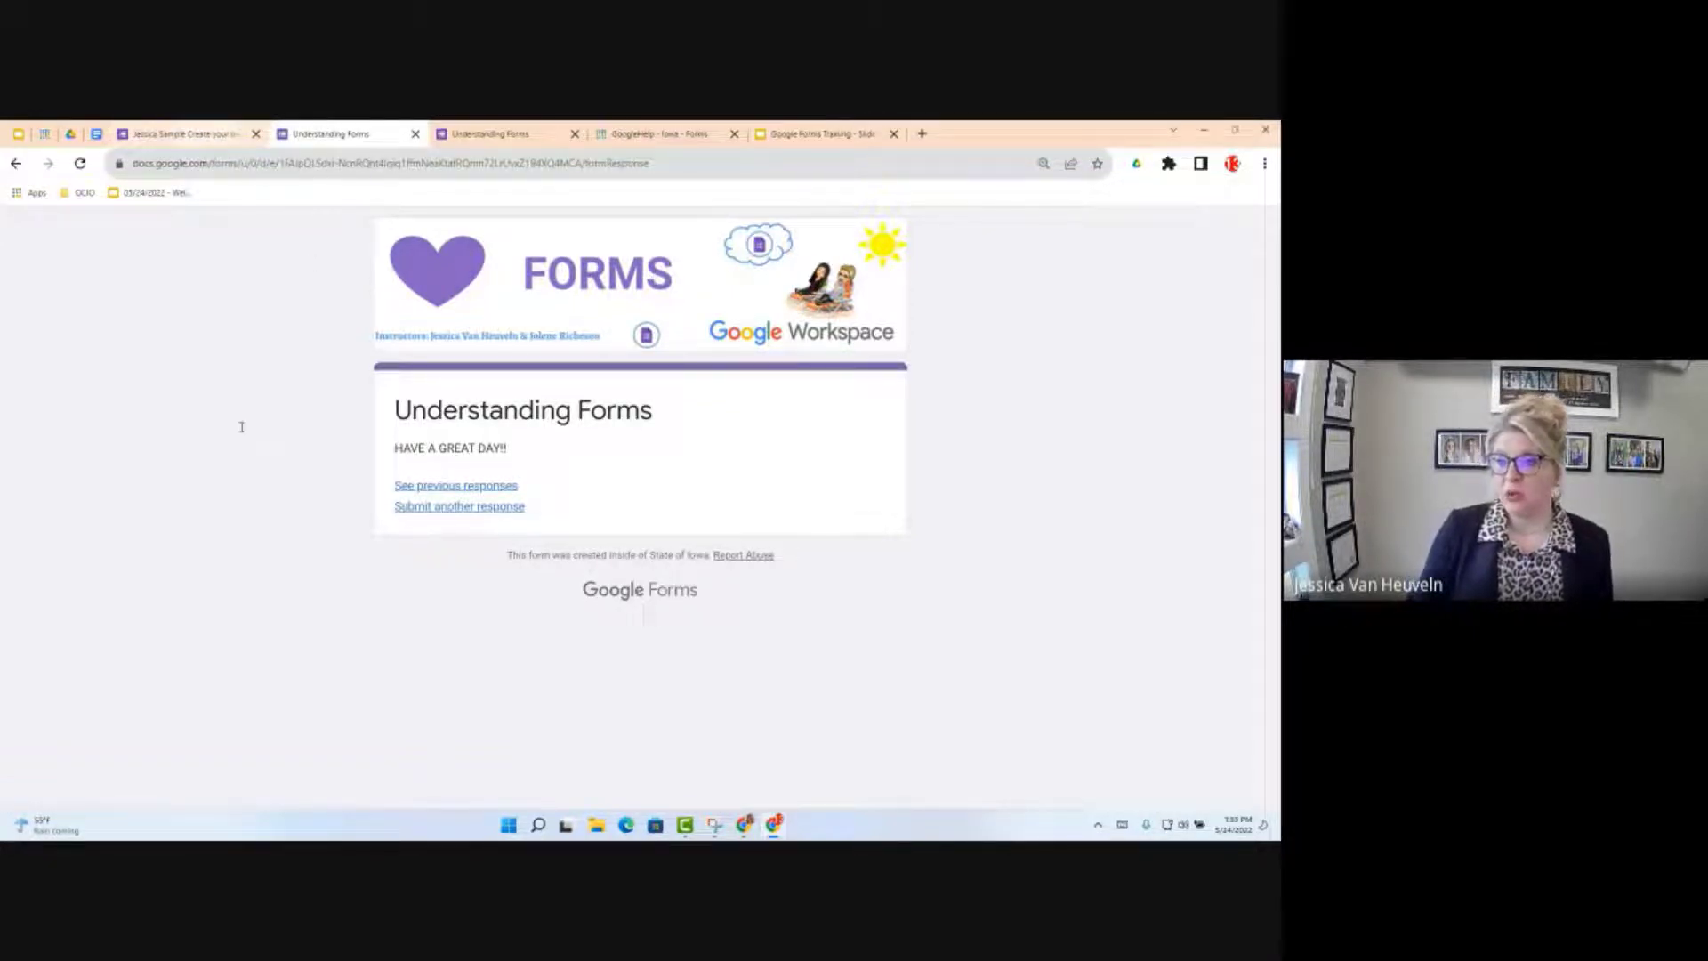
pyautogui.click(187, 135)
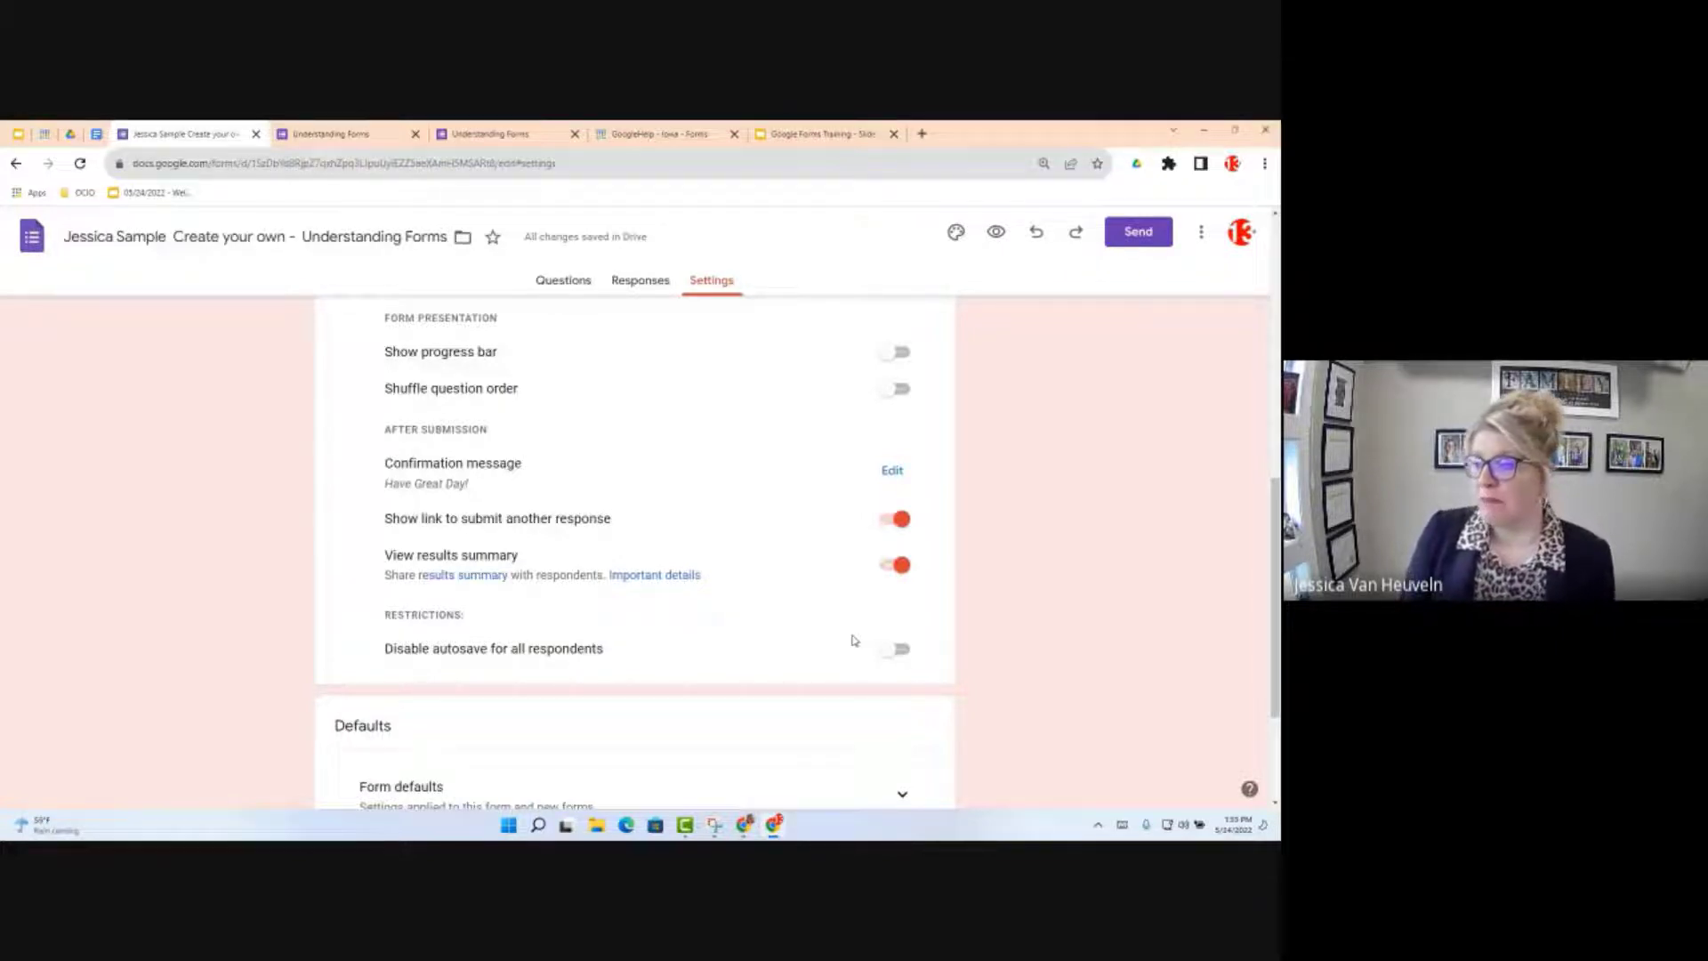
pyautogui.scroll(-1, 854, 639)
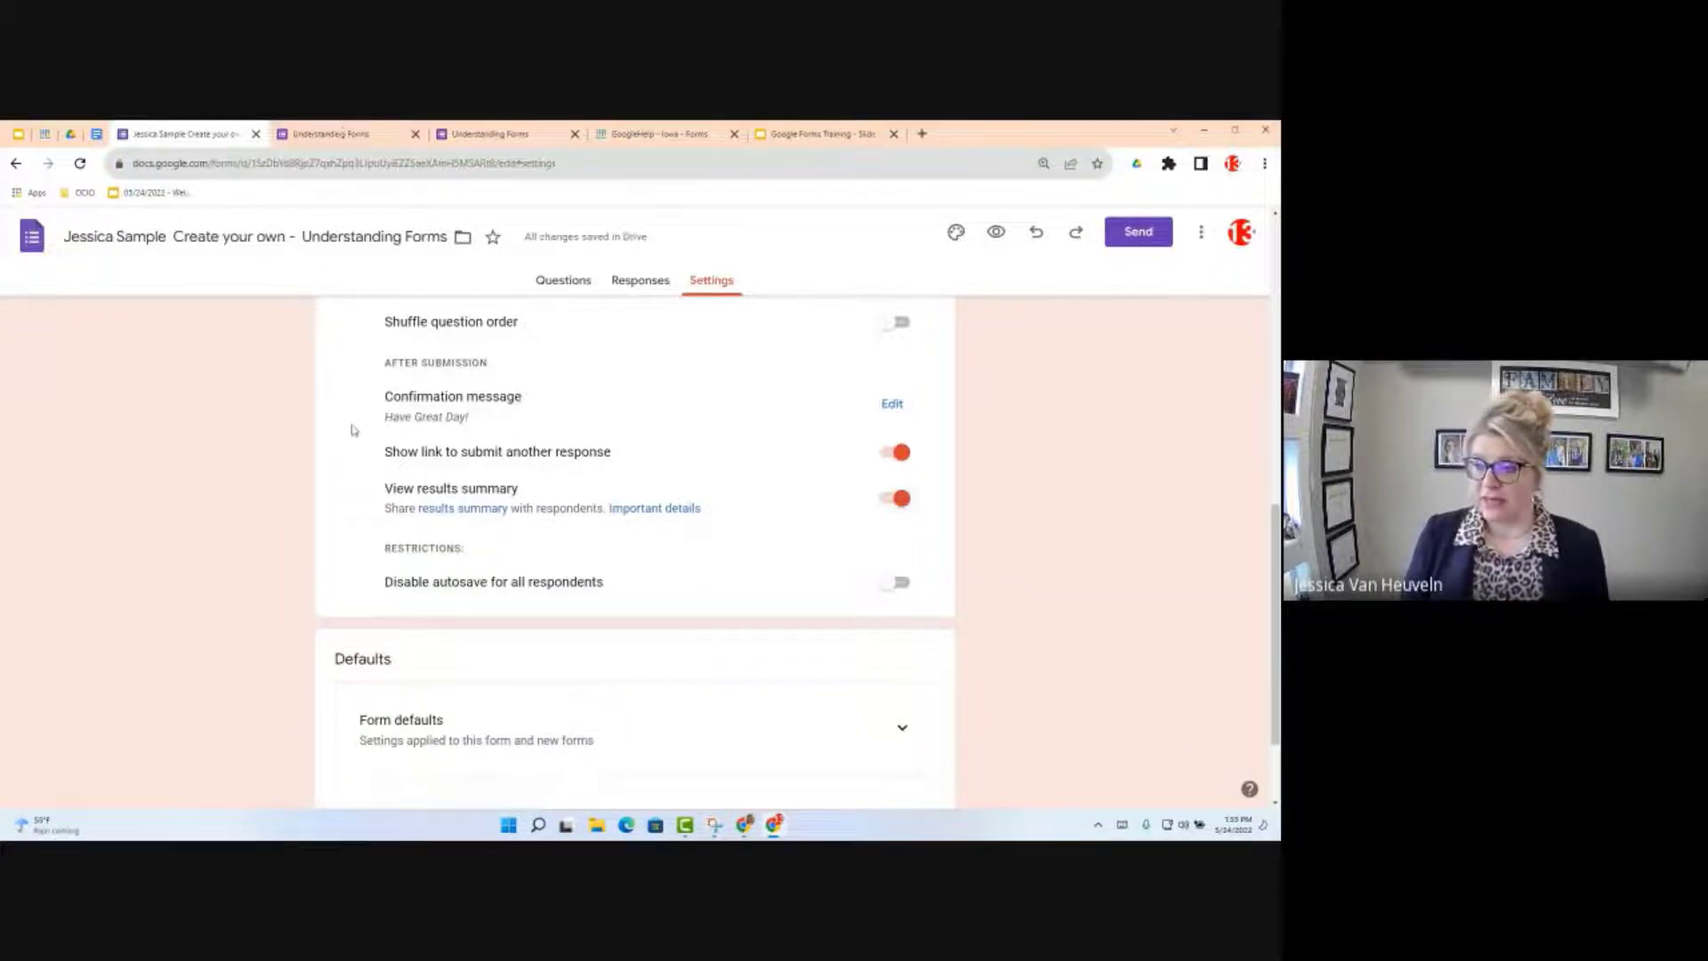
pyautogui.hotkey('ctrl', 'Tab')
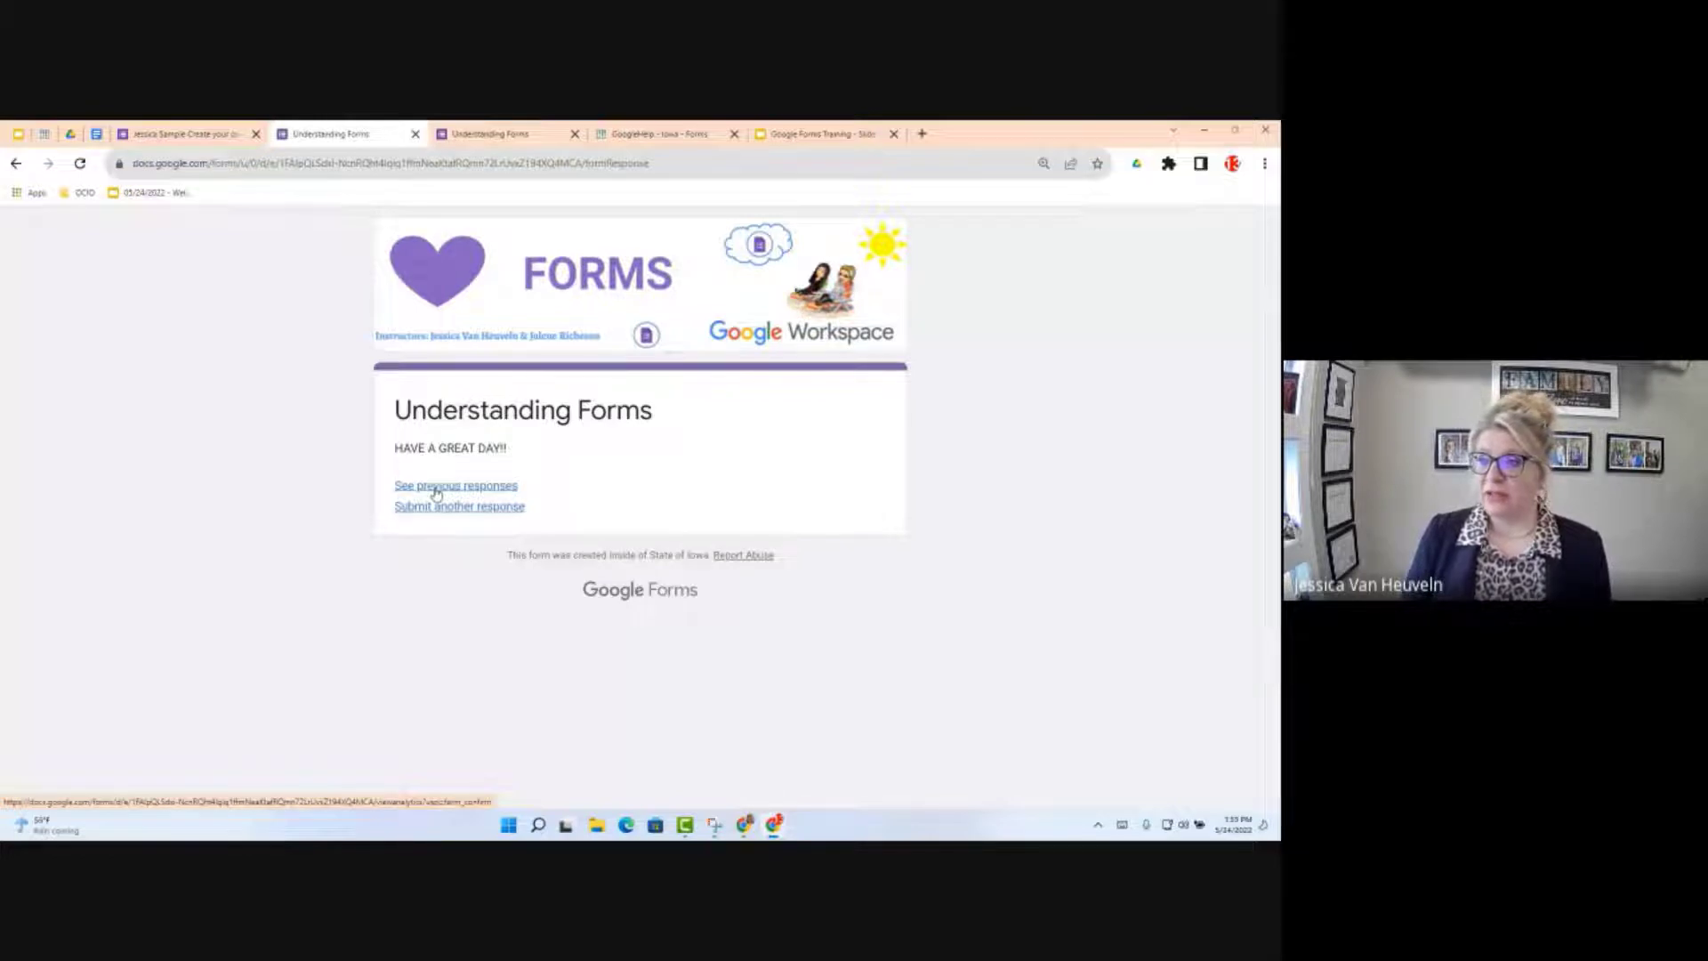
pyautogui.click(442, 487)
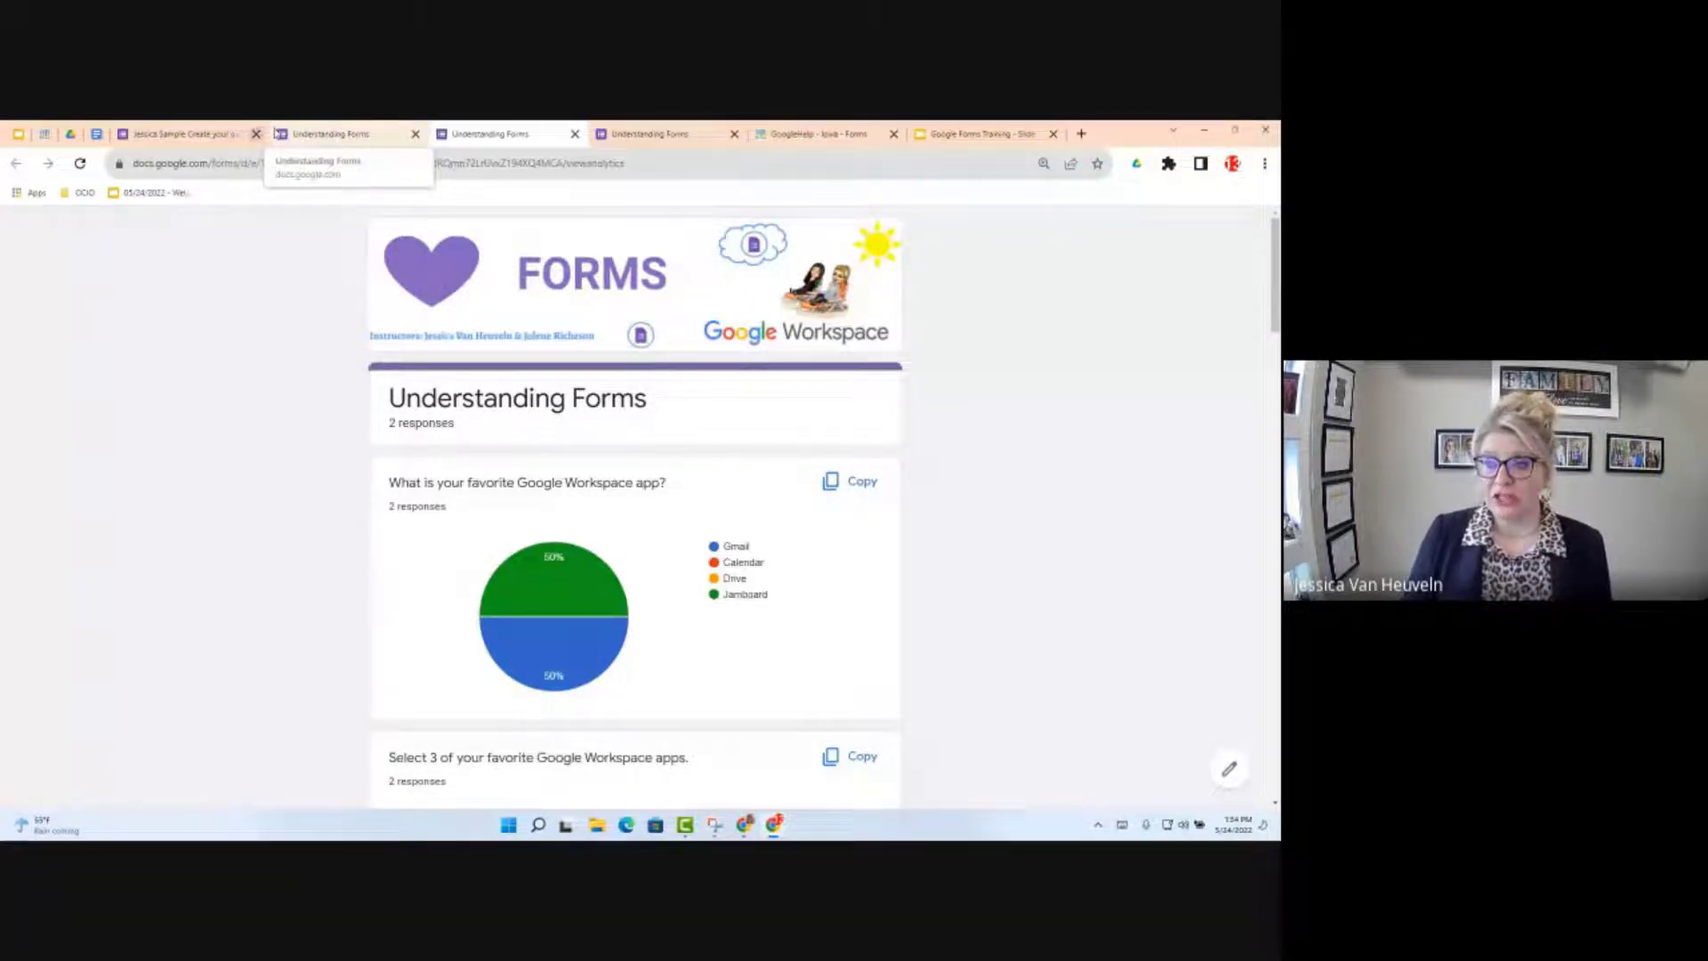
pyautogui.click(177, 132)
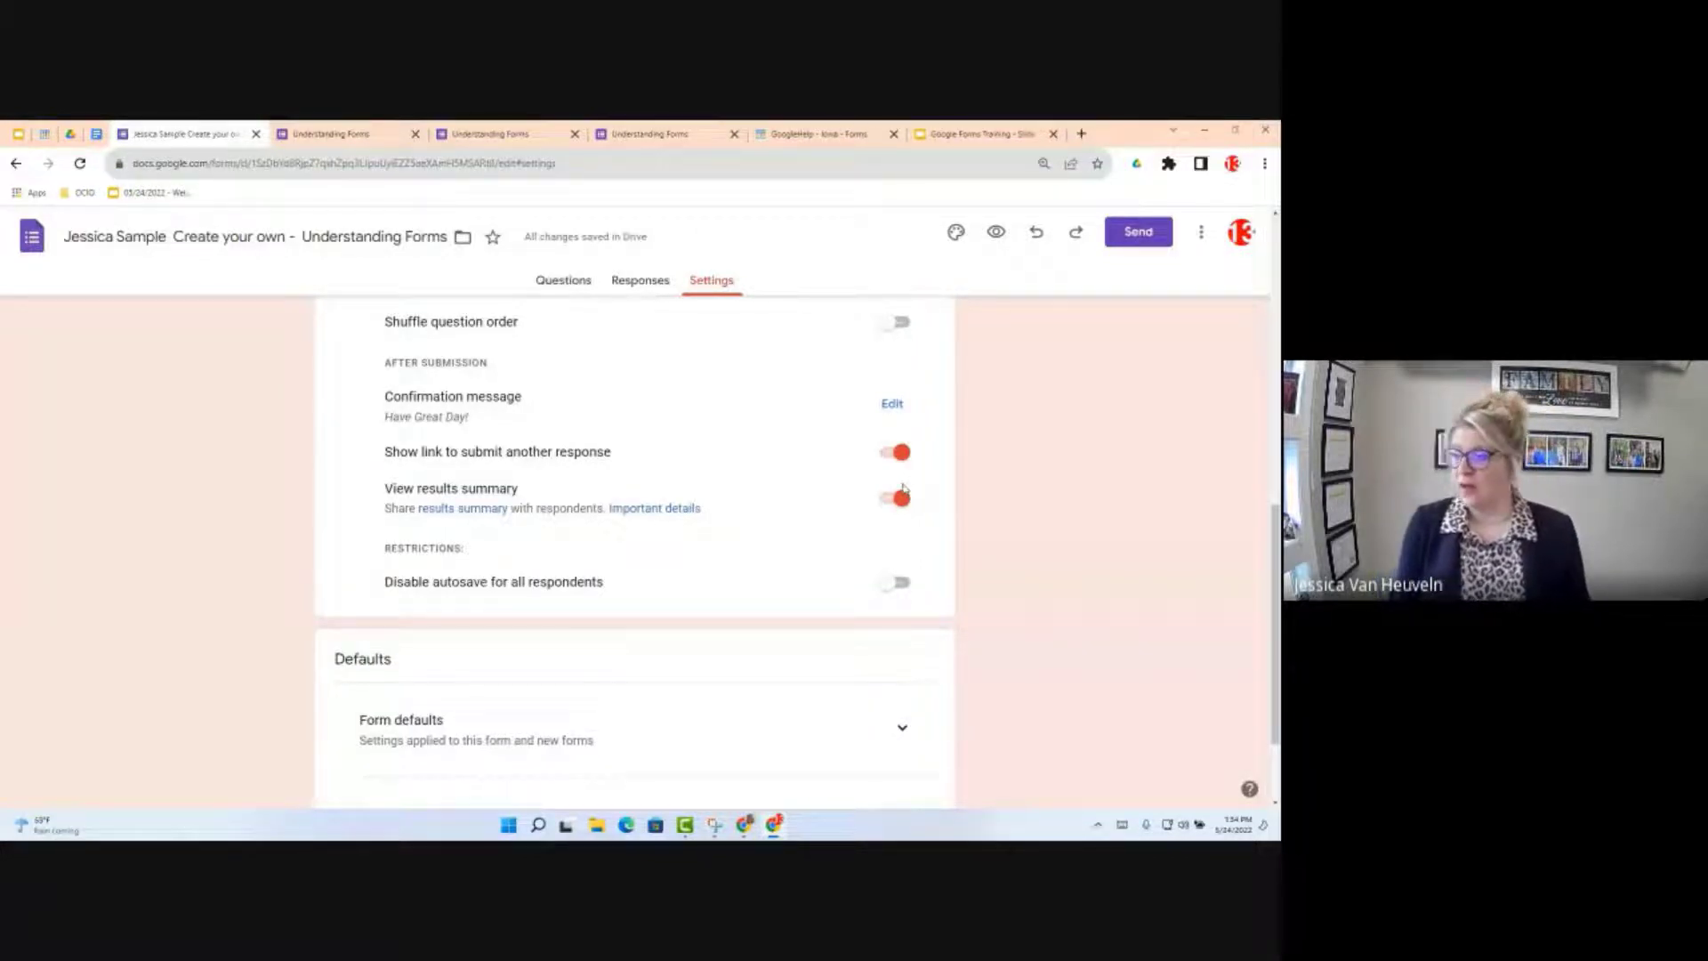
# Step: Expand the Form defaults and Question defaults sections, keeping email collection and required questions off
pyautogui.scroll(-1, 890, 525)
pyautogui.scroll(-1, 882, 560)
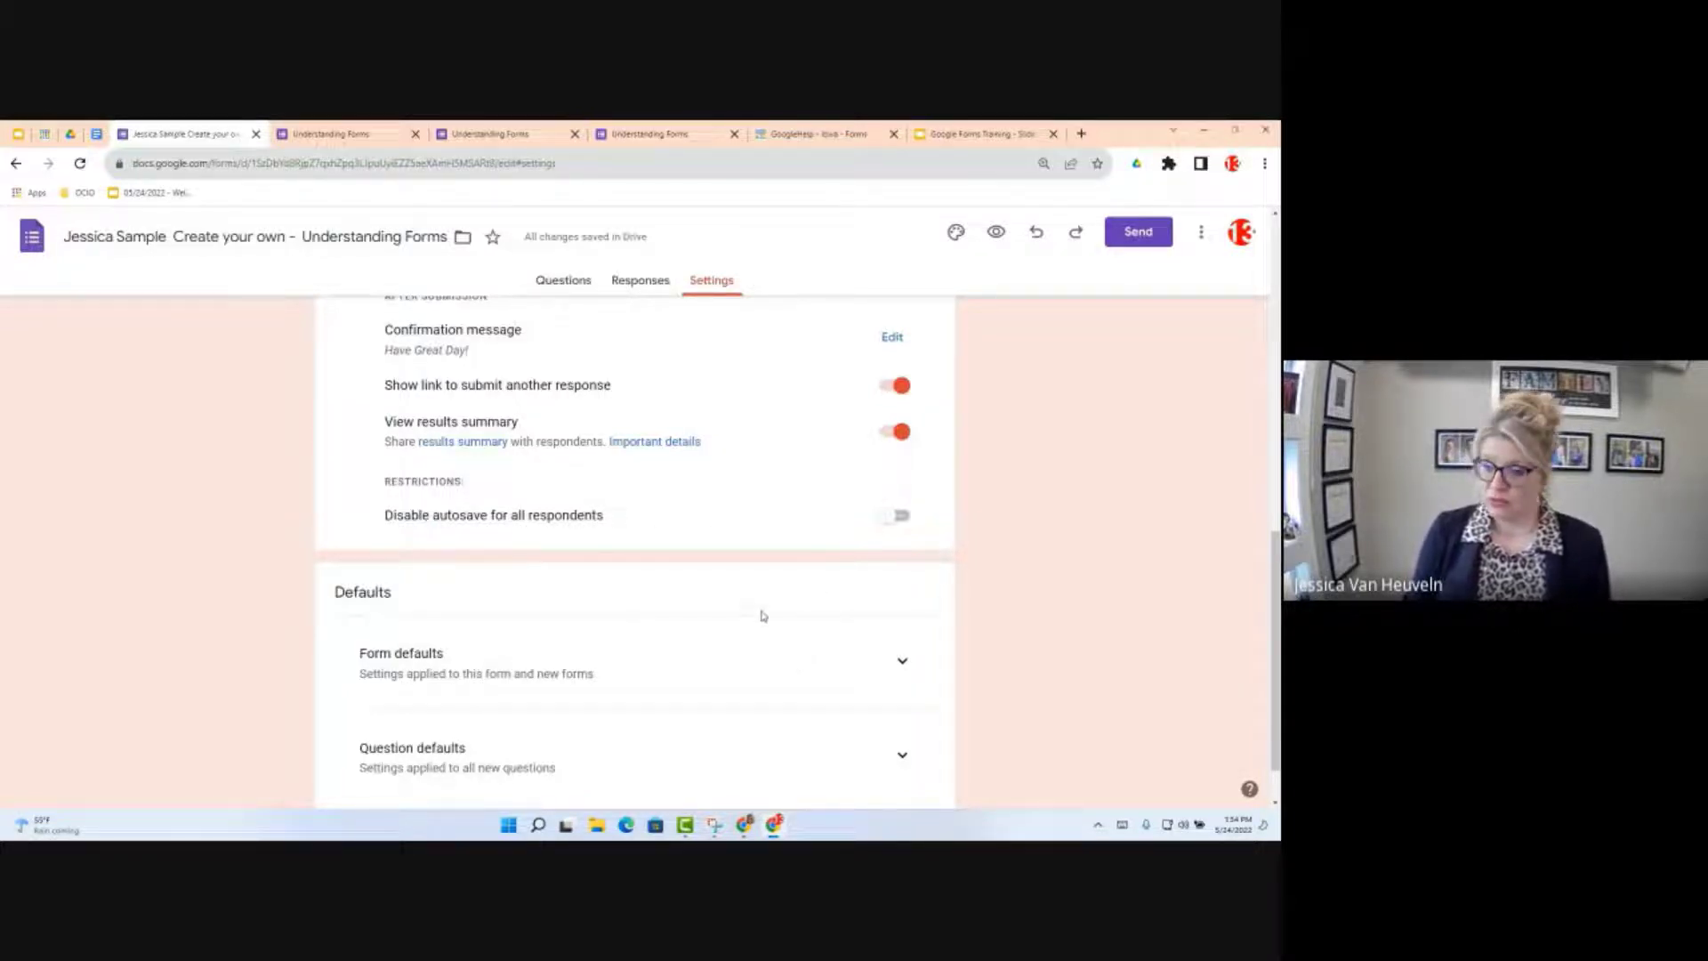
pyautogui.scroll(-1, 761, 616)
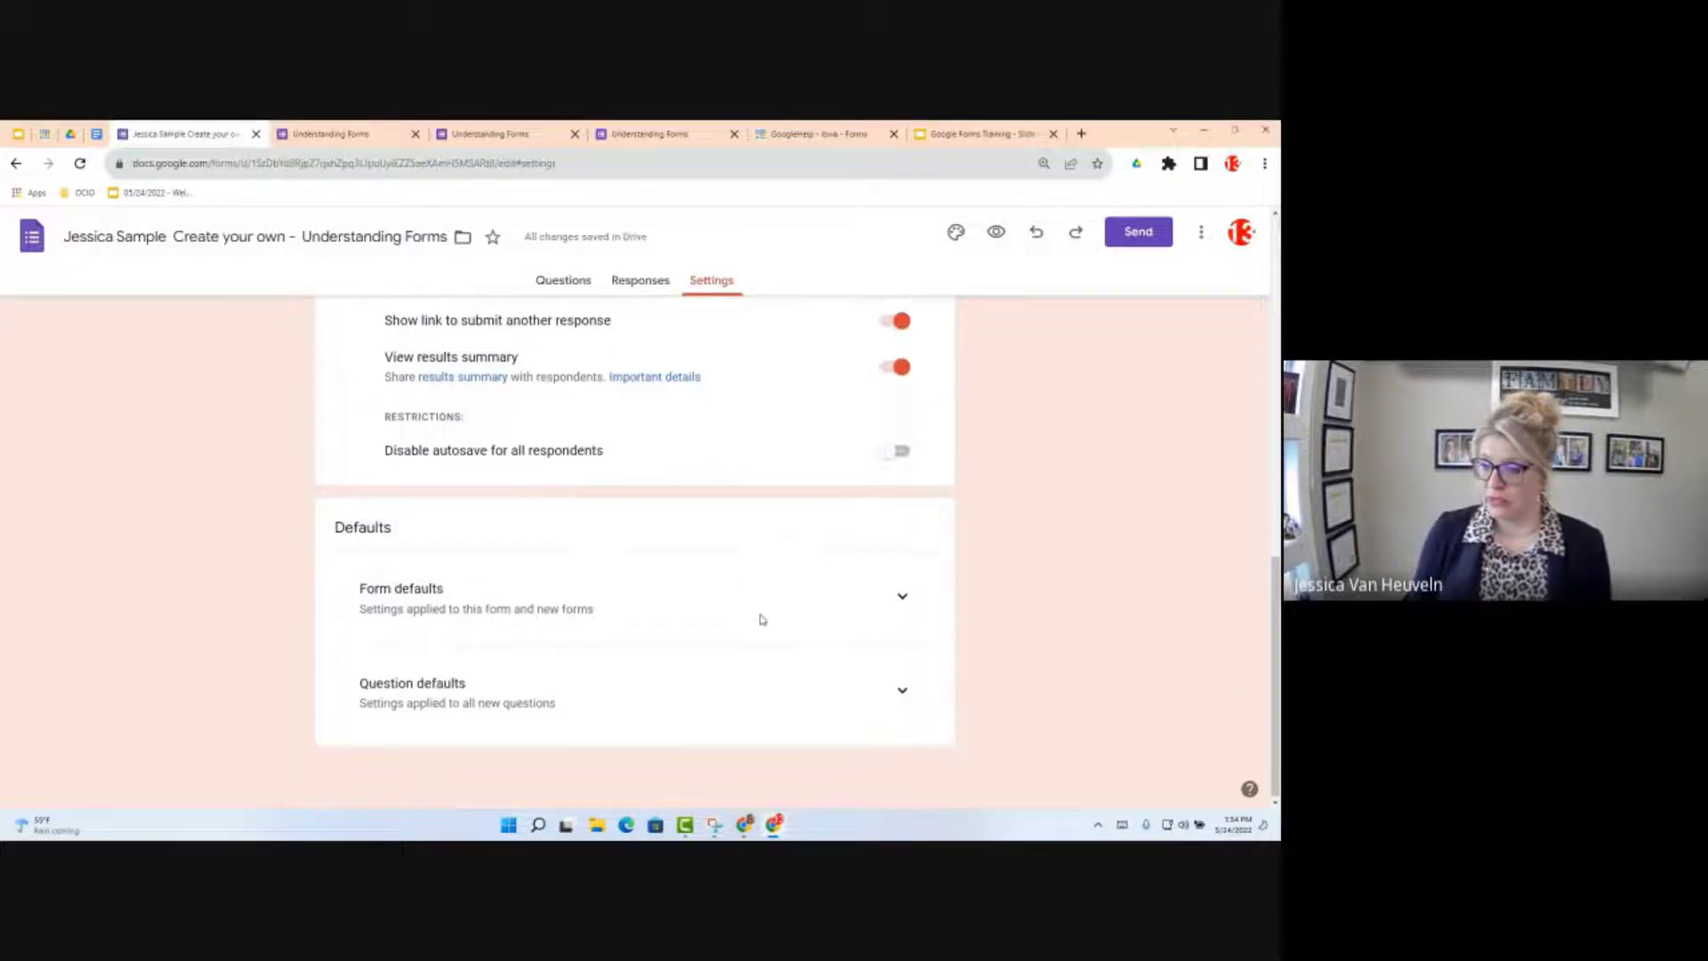
pyautogui.click(902, 597)
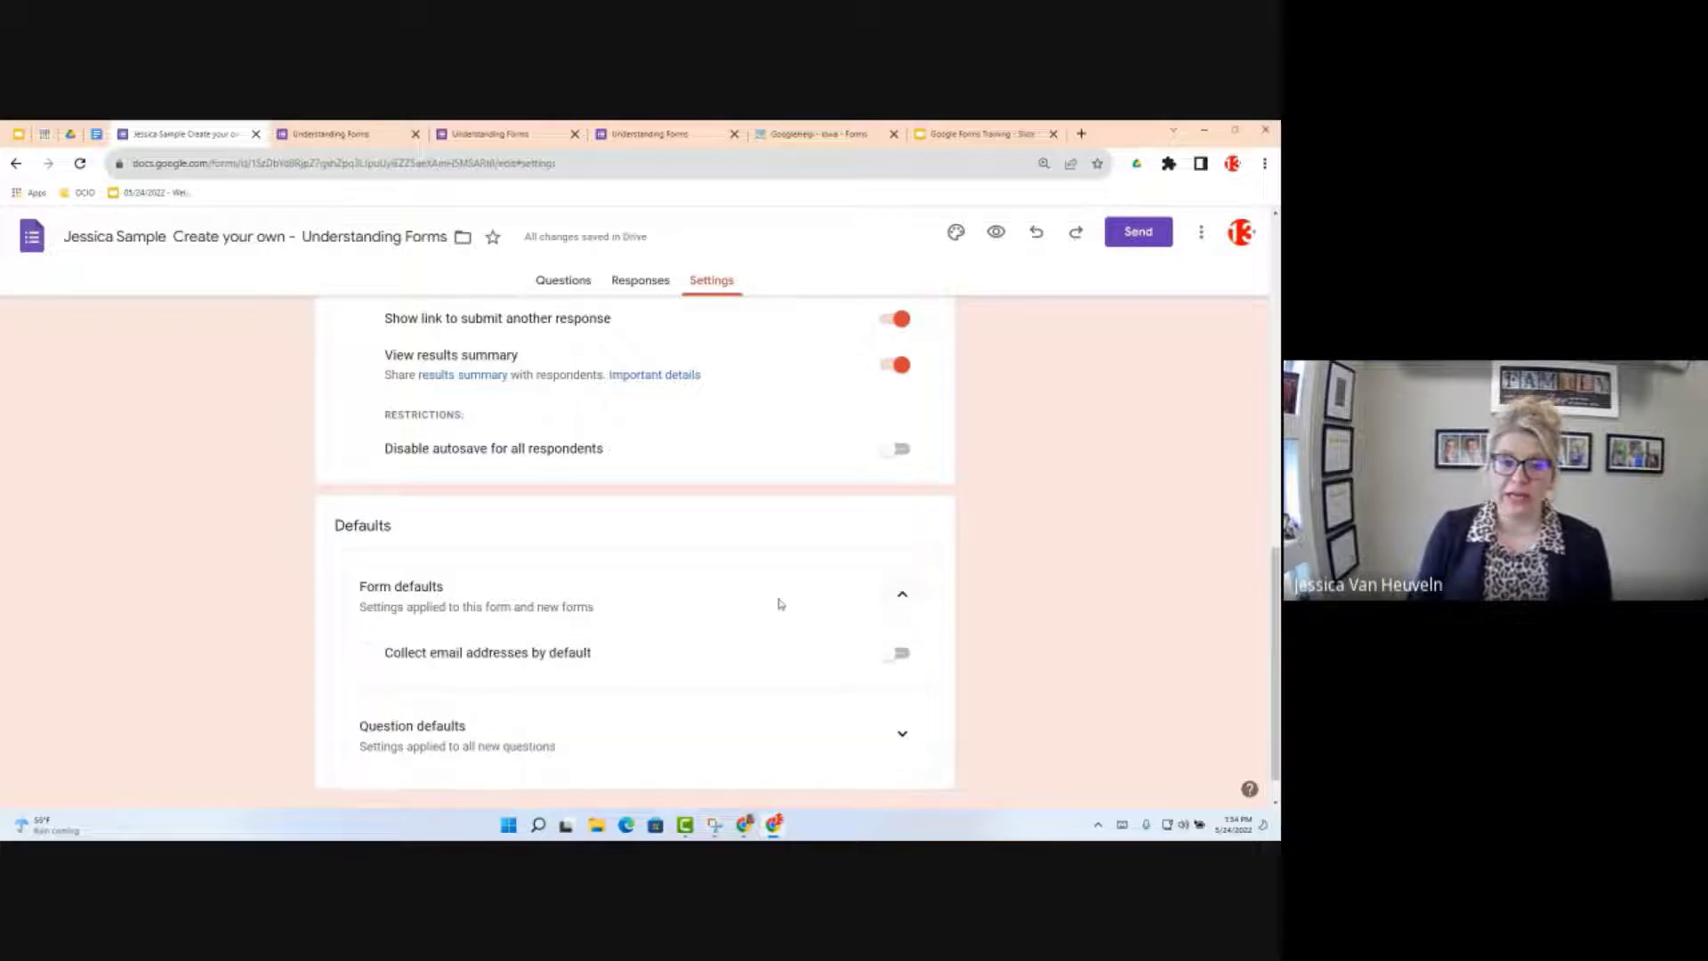
pyautogui.scroll(-1, 899, 685)
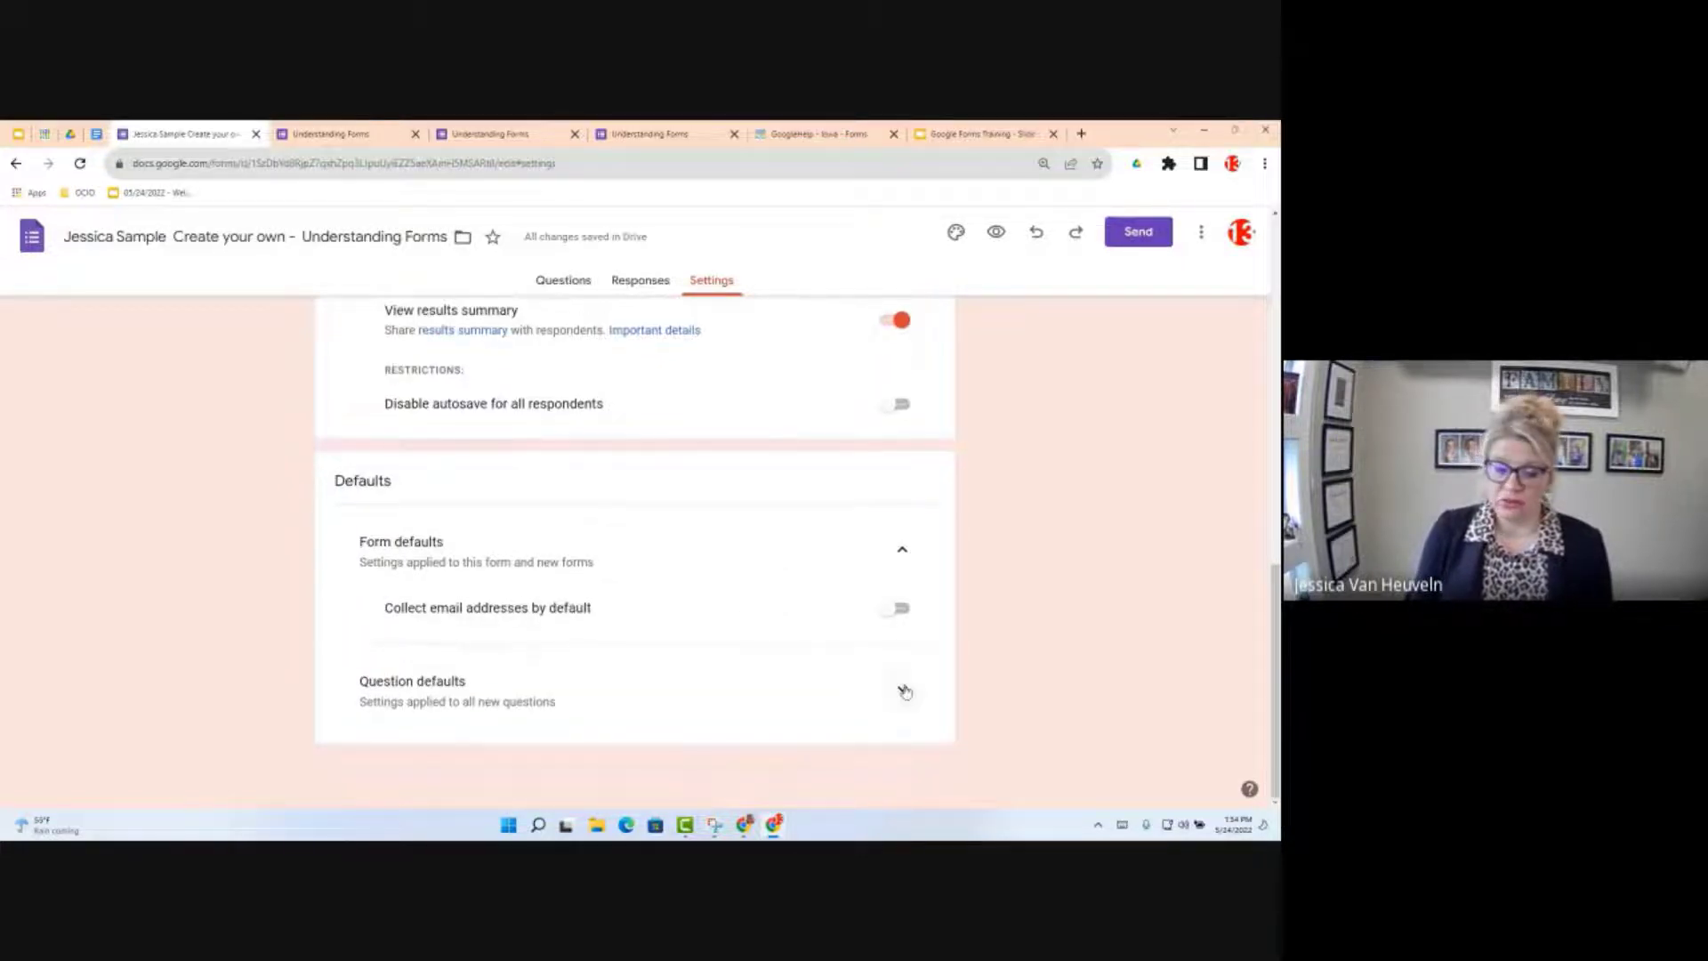
pyautogui.click(903, 690)
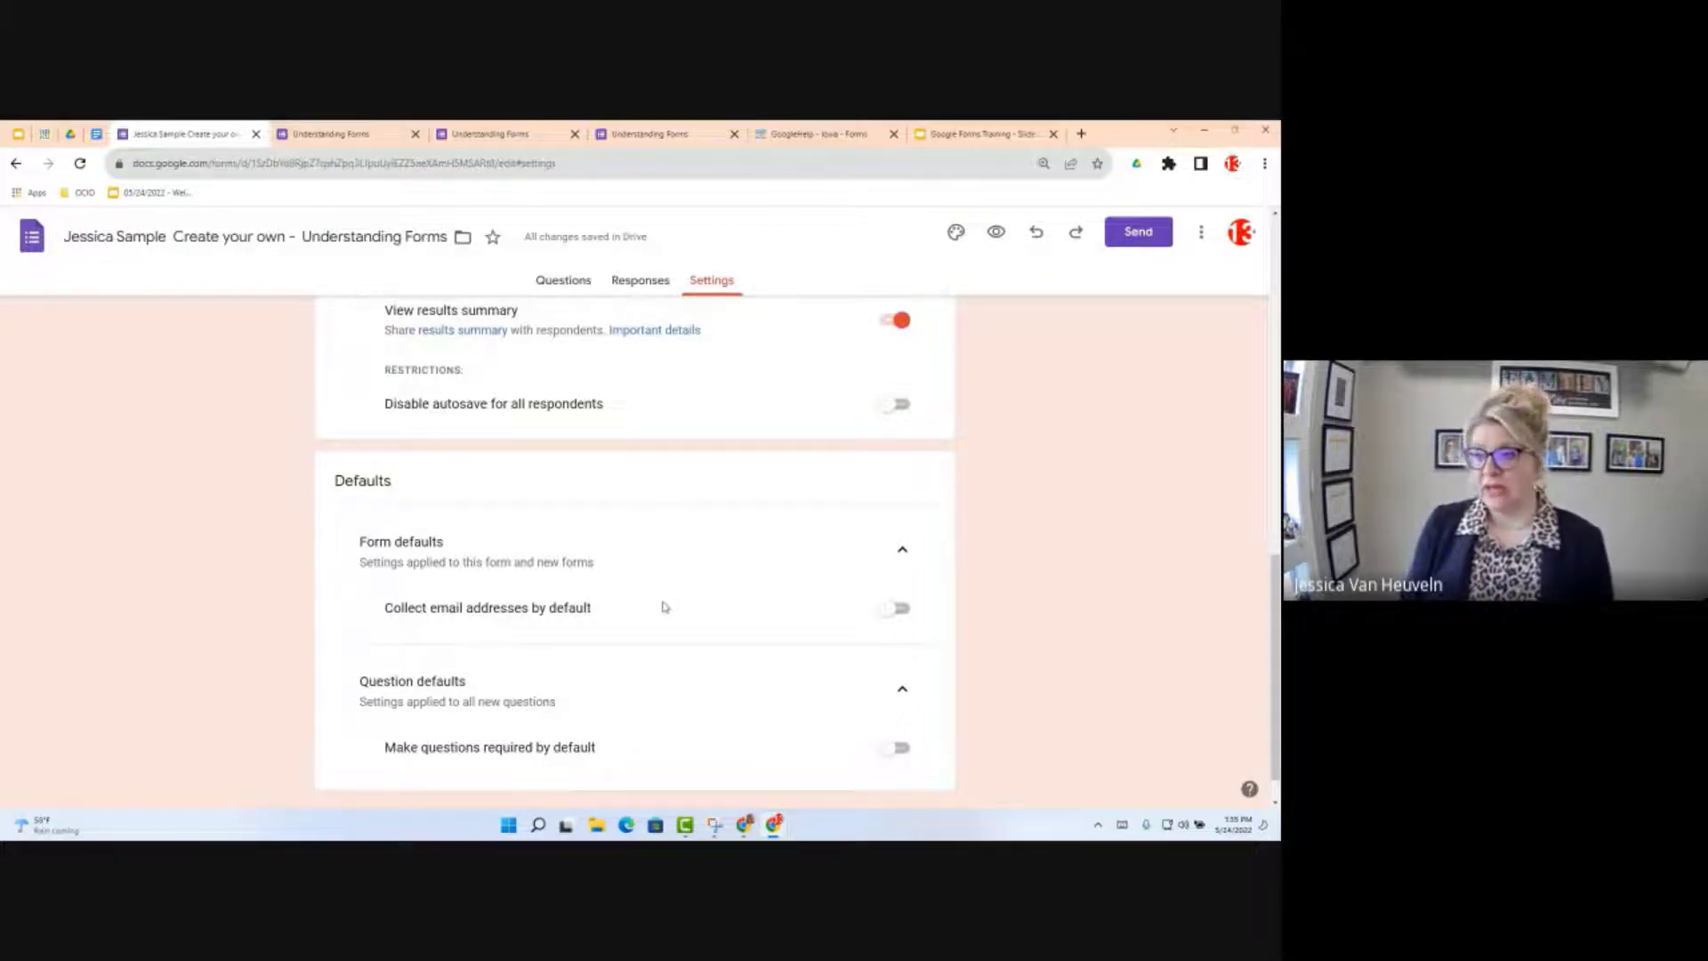
pyautogui.scroll(5, 763, 622)
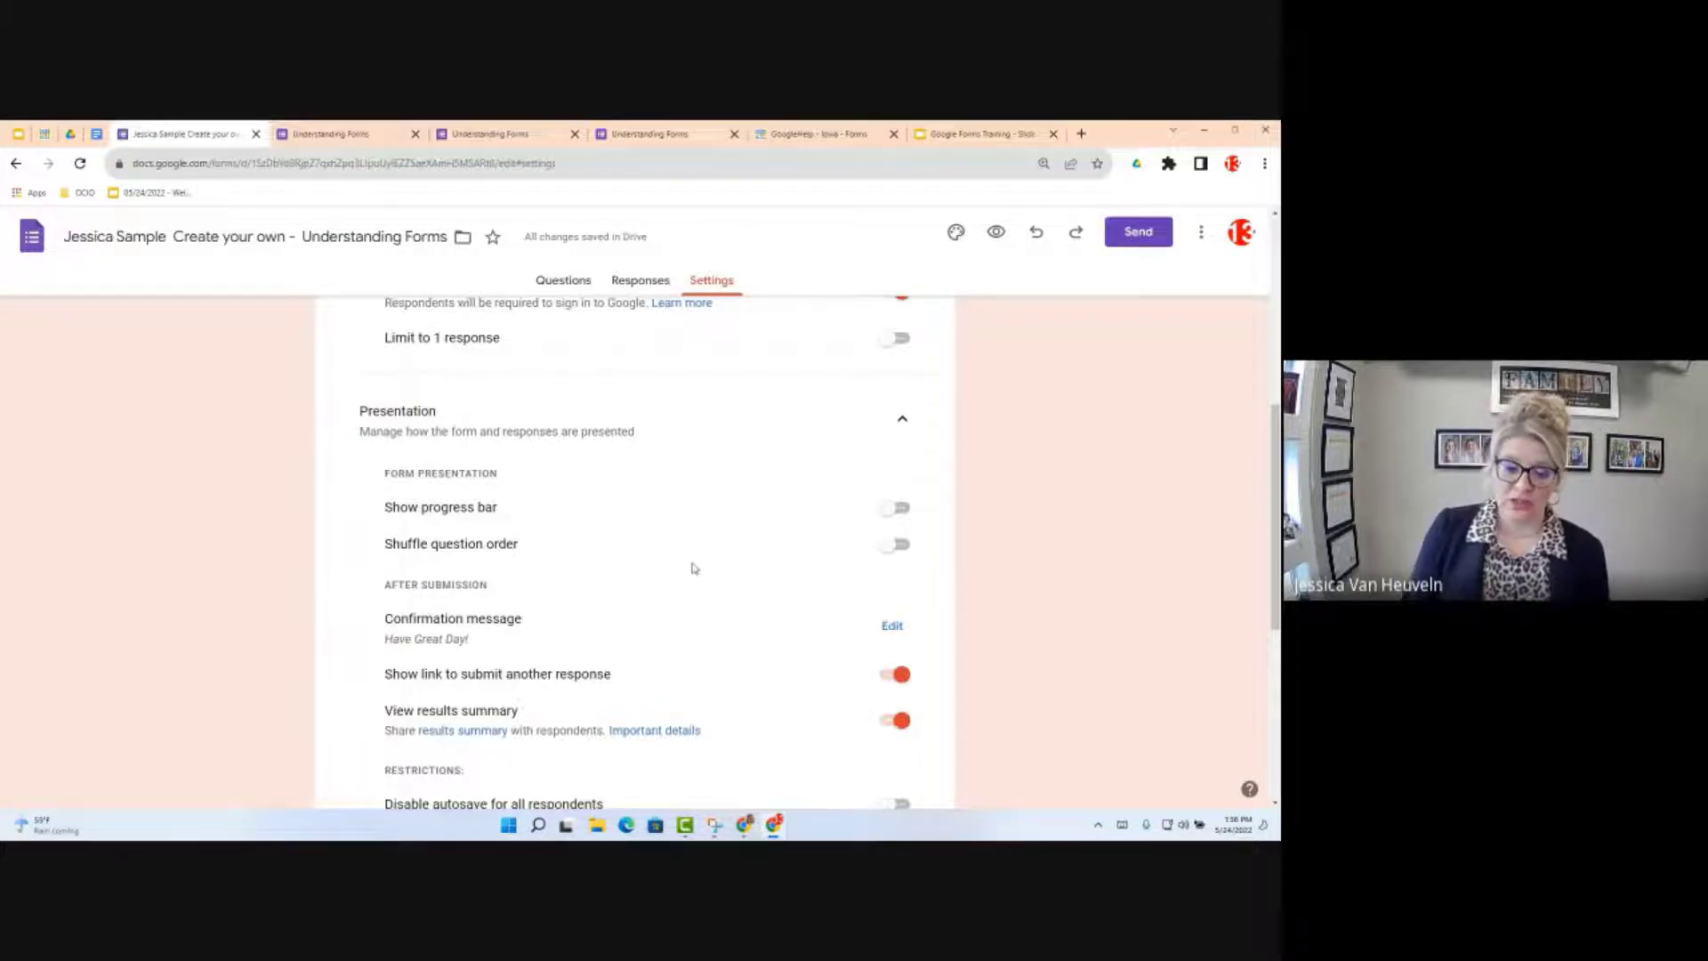
pyautogui.click(102, 138)
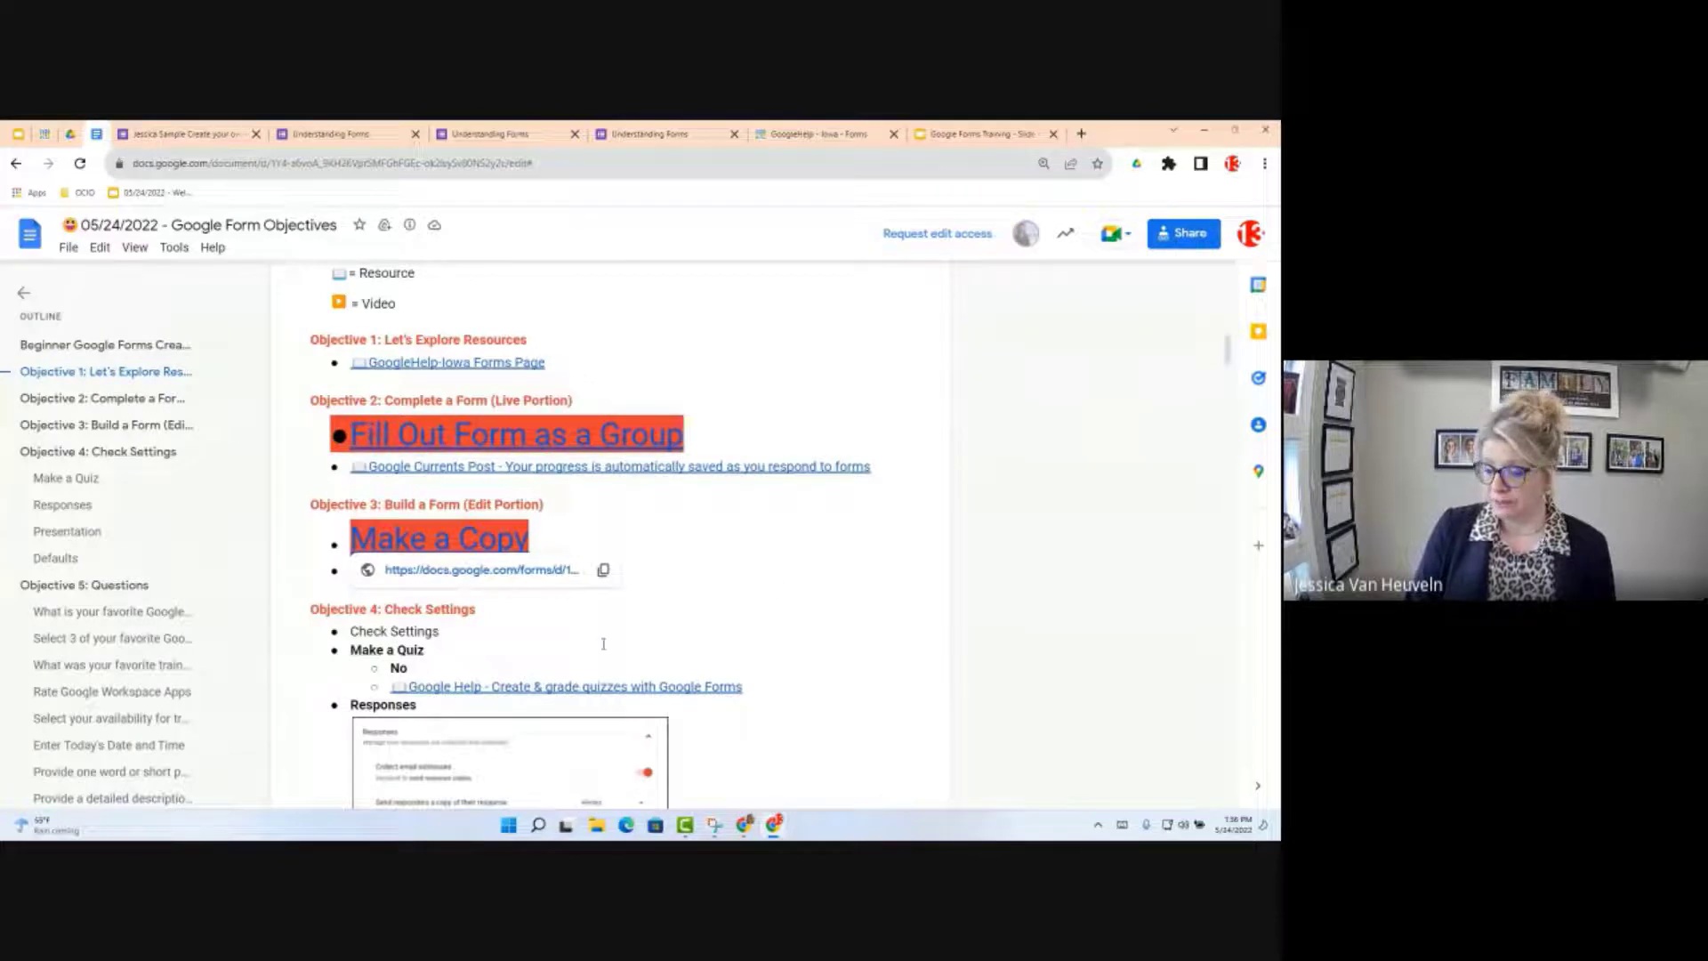
pyautogui.scroll(-1, 603, 646)
pyautogui.scroll(-2, 603, 646)
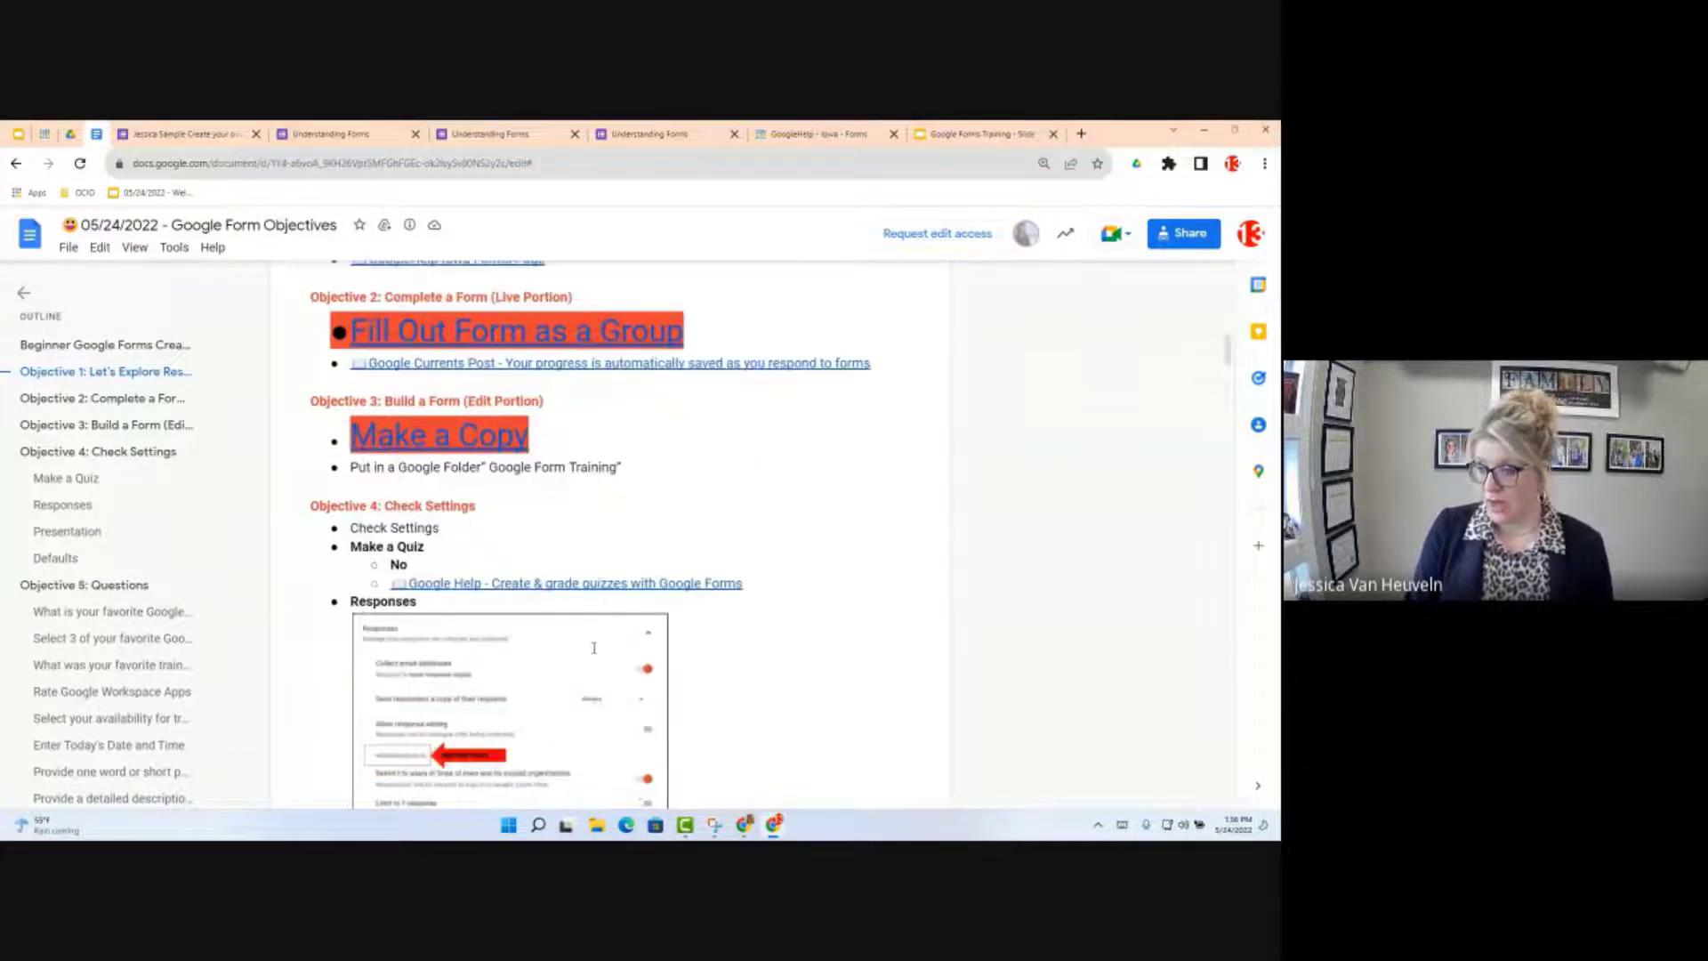
pyautogui.scroll(-5, 594, 647)
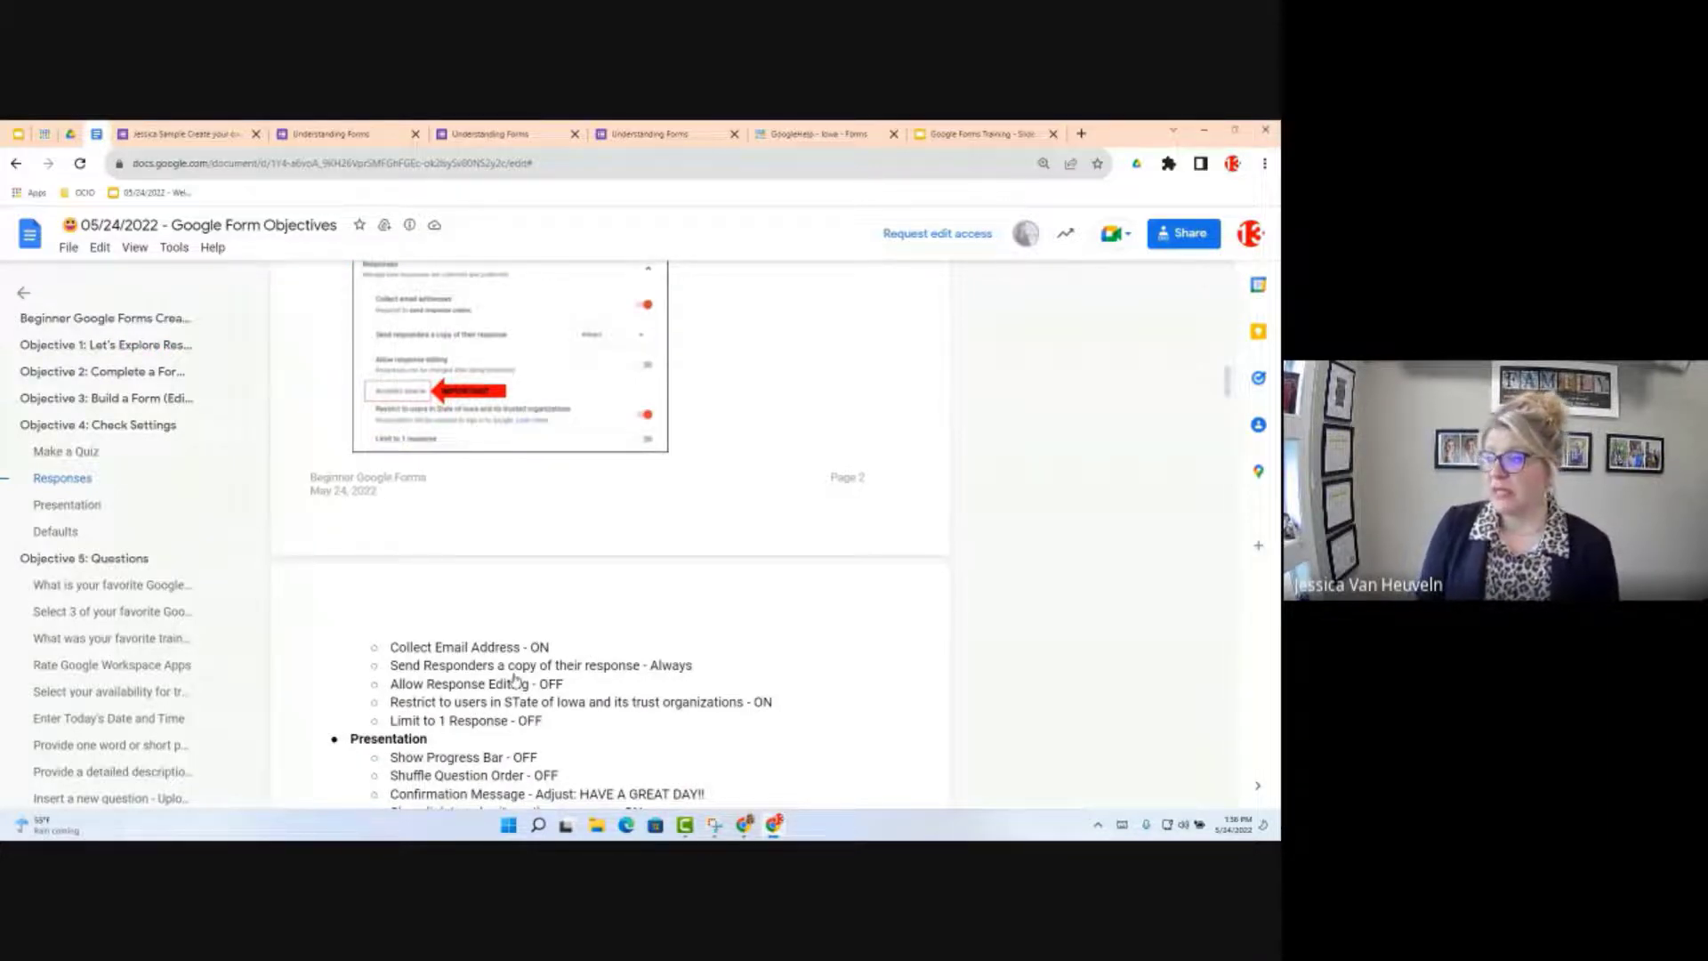
pyautogui.scroll(-10, 514, 680)
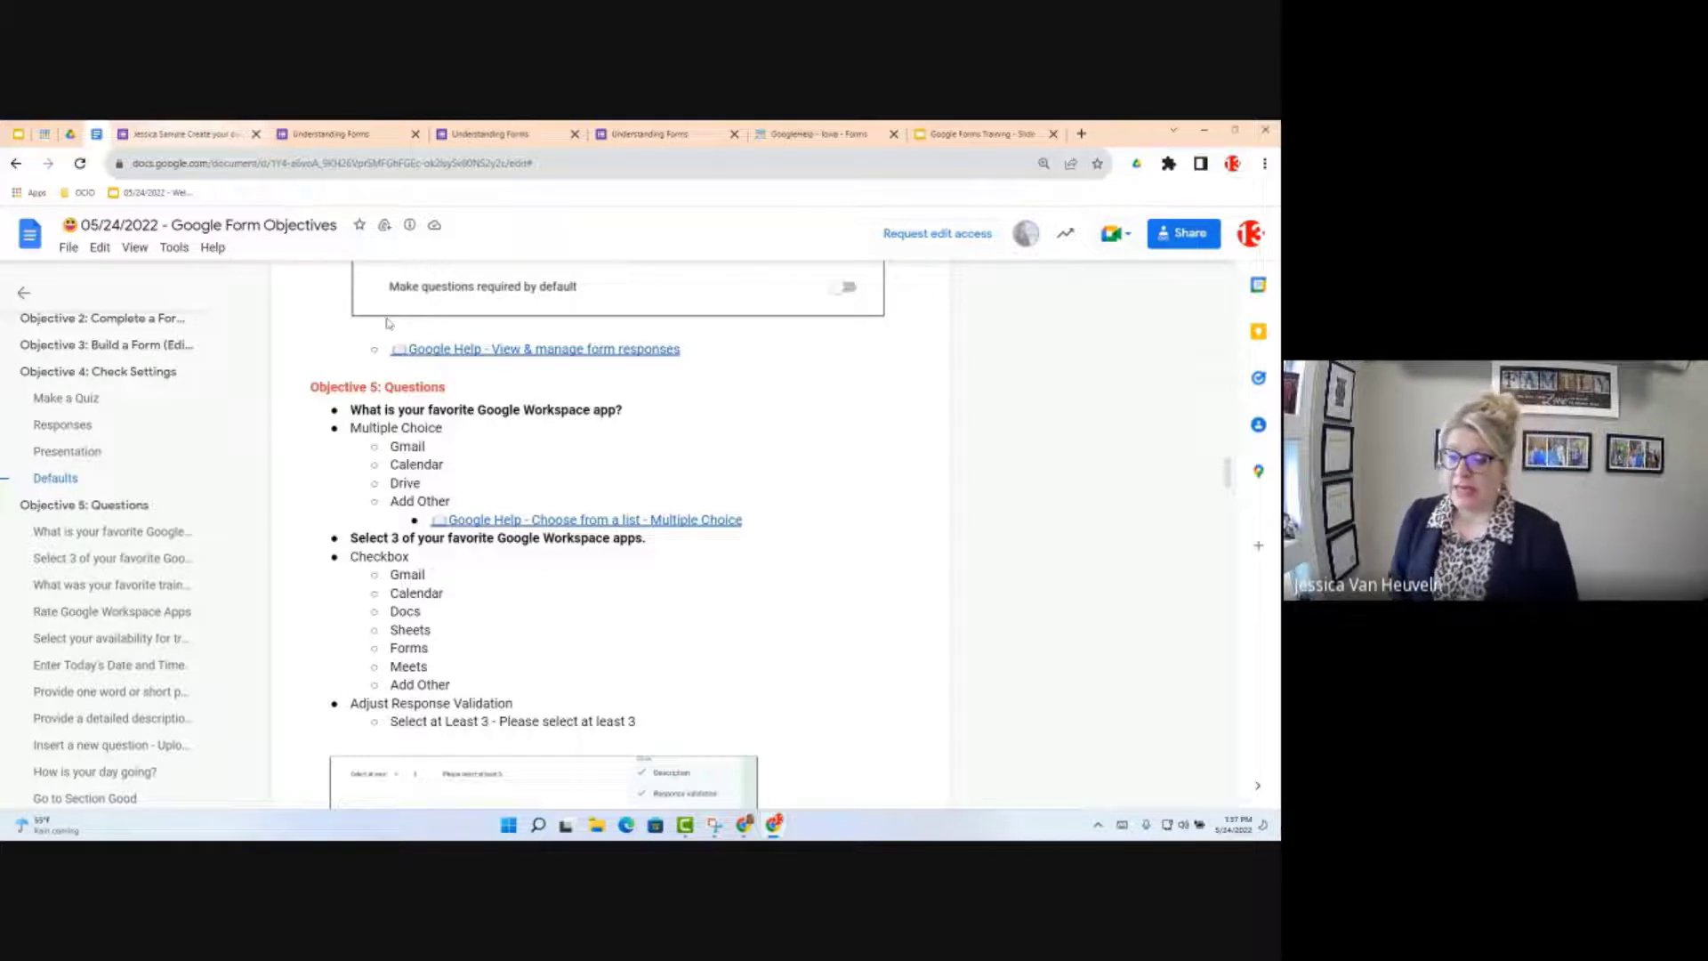
pyautogui.hotkey('ctrl', 'Tab')
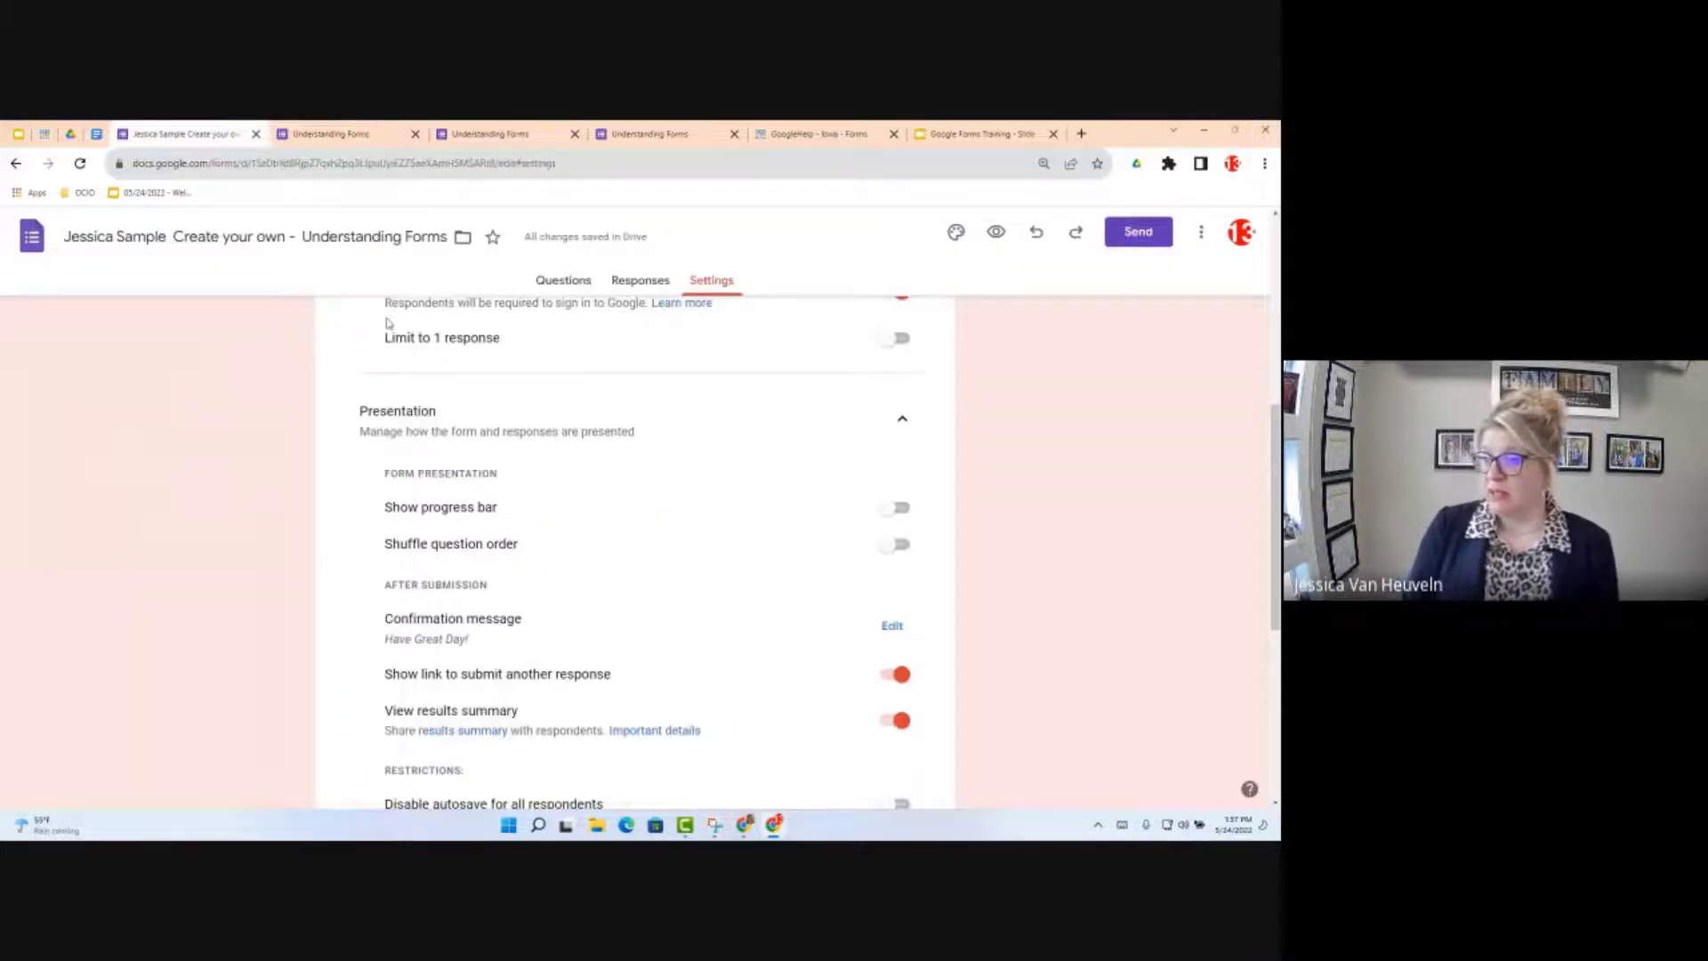
# Step: Open the Short answer type dropdown on the 'What is your favorite Google Workspace app?' question
pyautogui.click(564, 289)
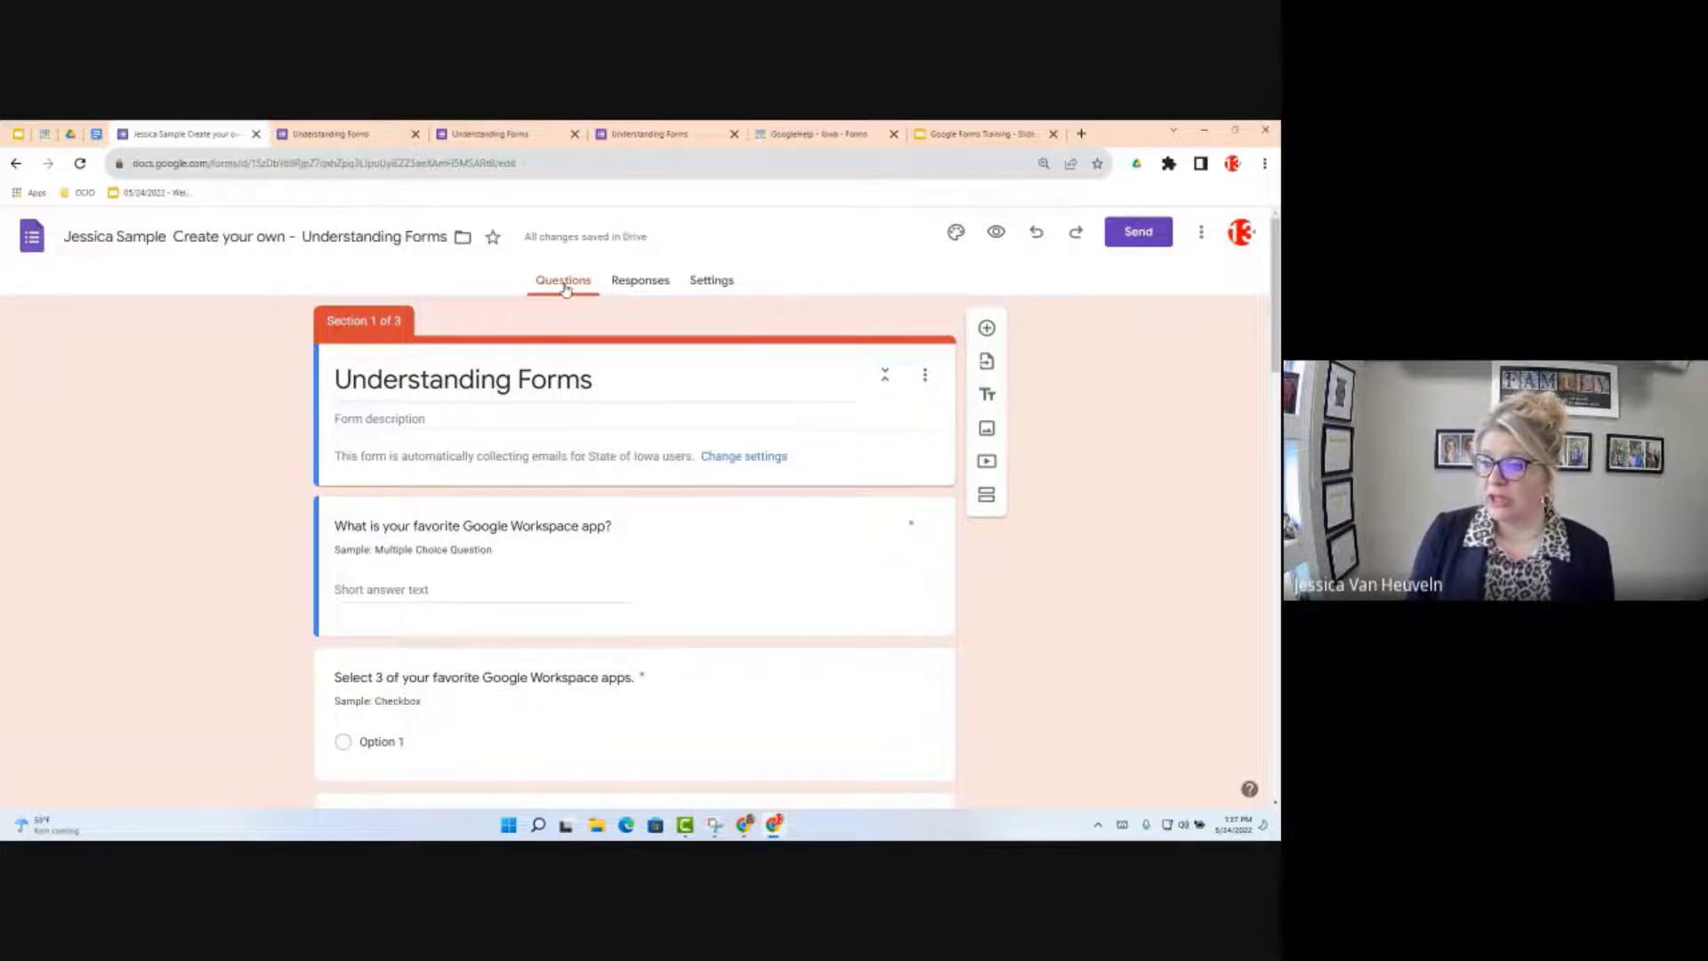
pyautogui.click(390, 525)
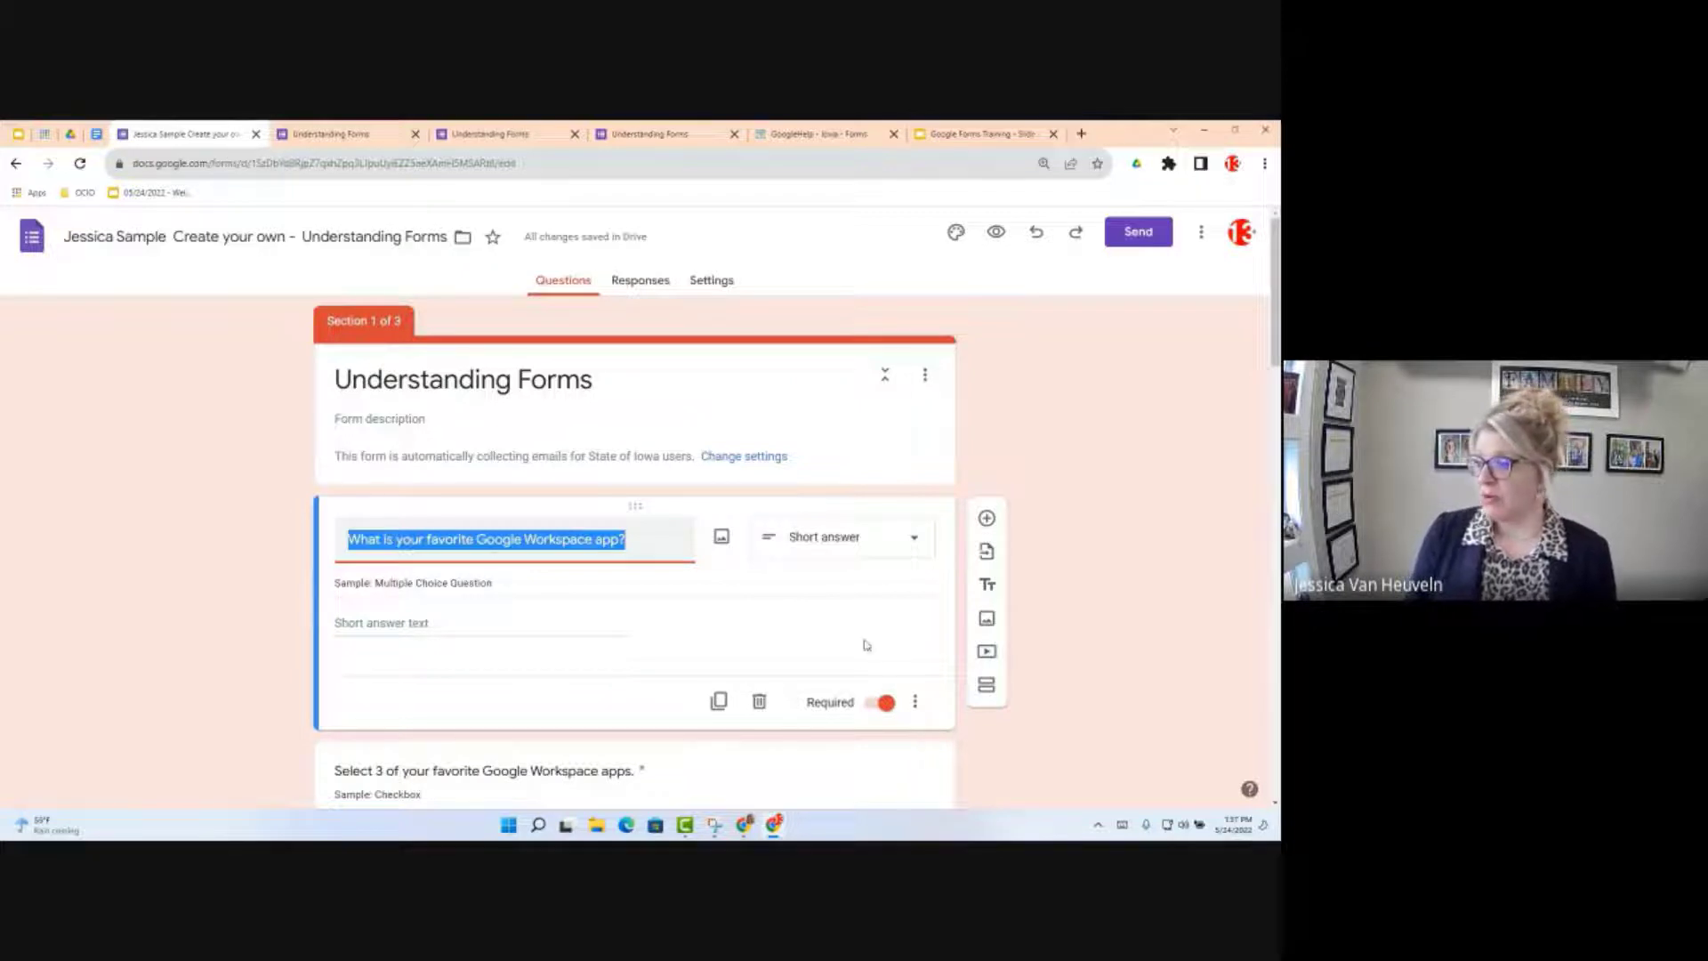
pyautogui.click(898, 541)
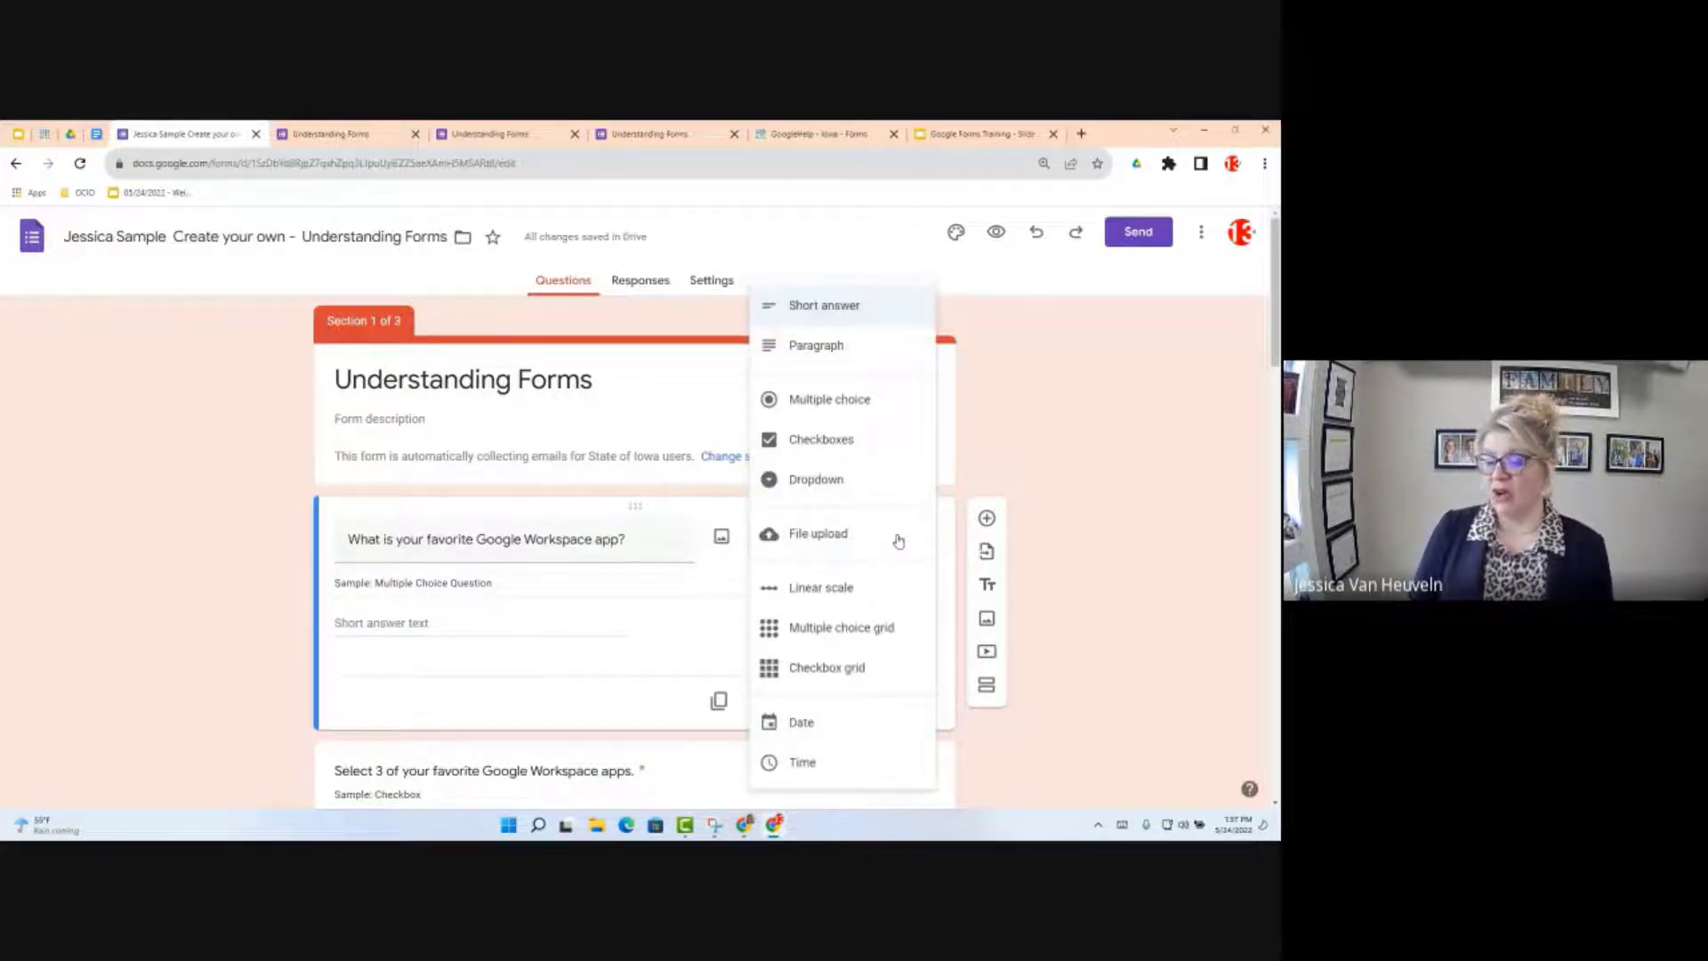
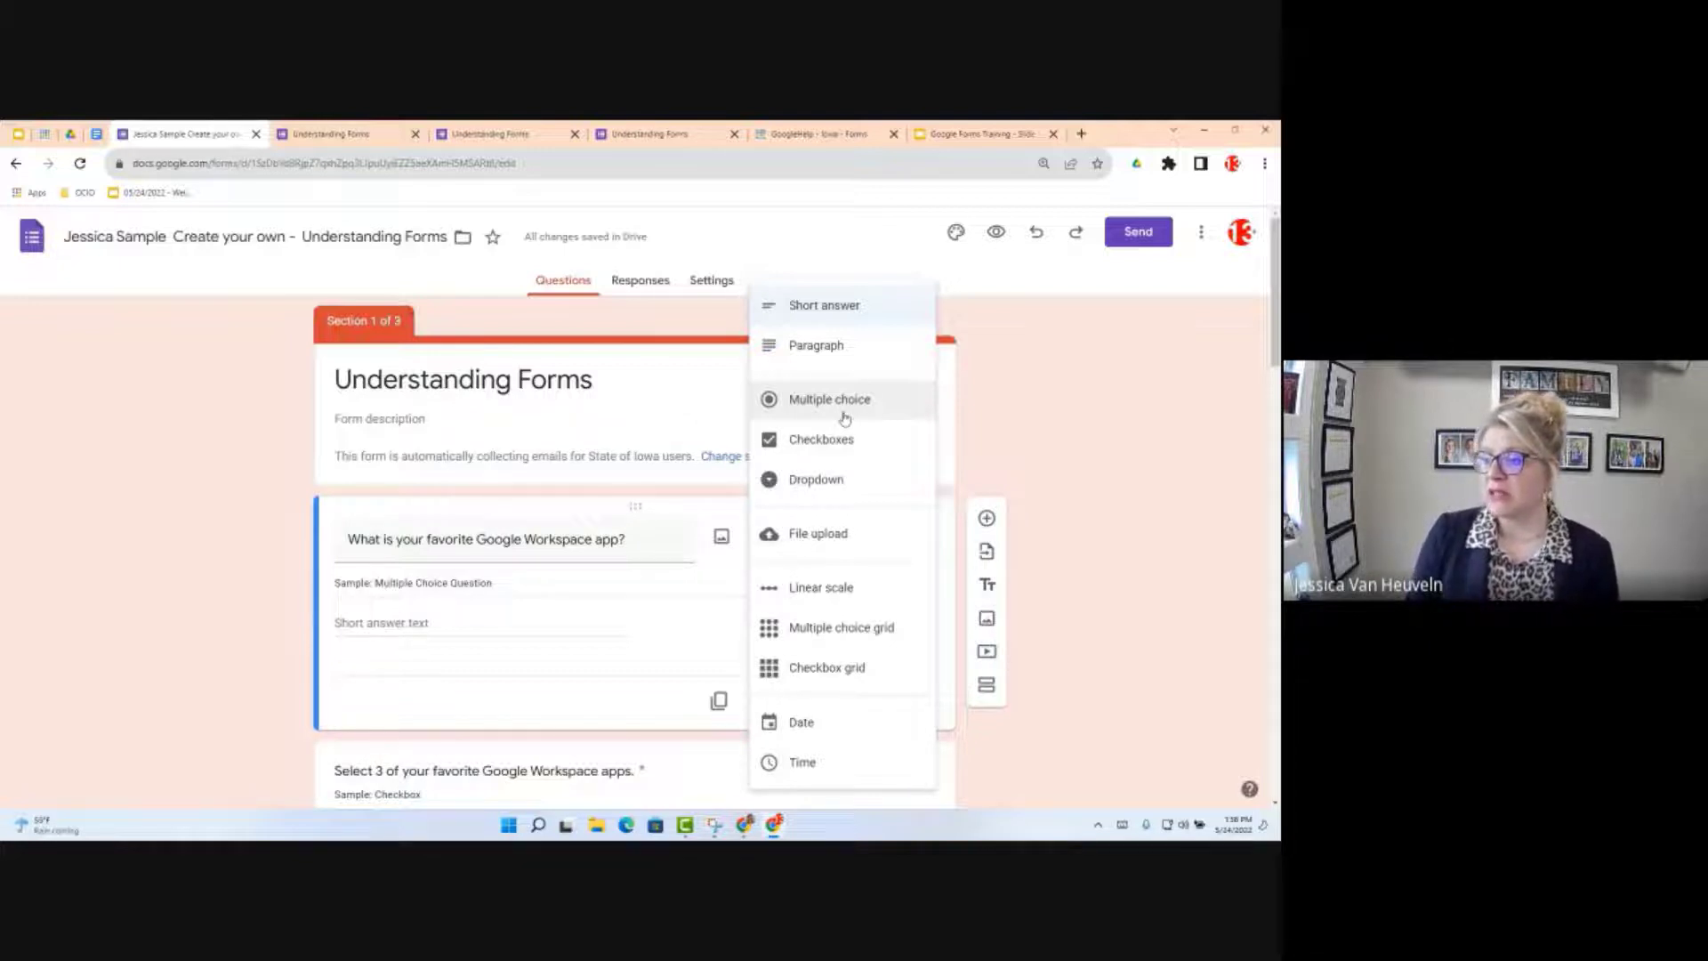
# Step: Make 'What is your favorite Google Workspace app?' multiple choice, then view the live form's confirmation page
pyautogui.click(845, 418)
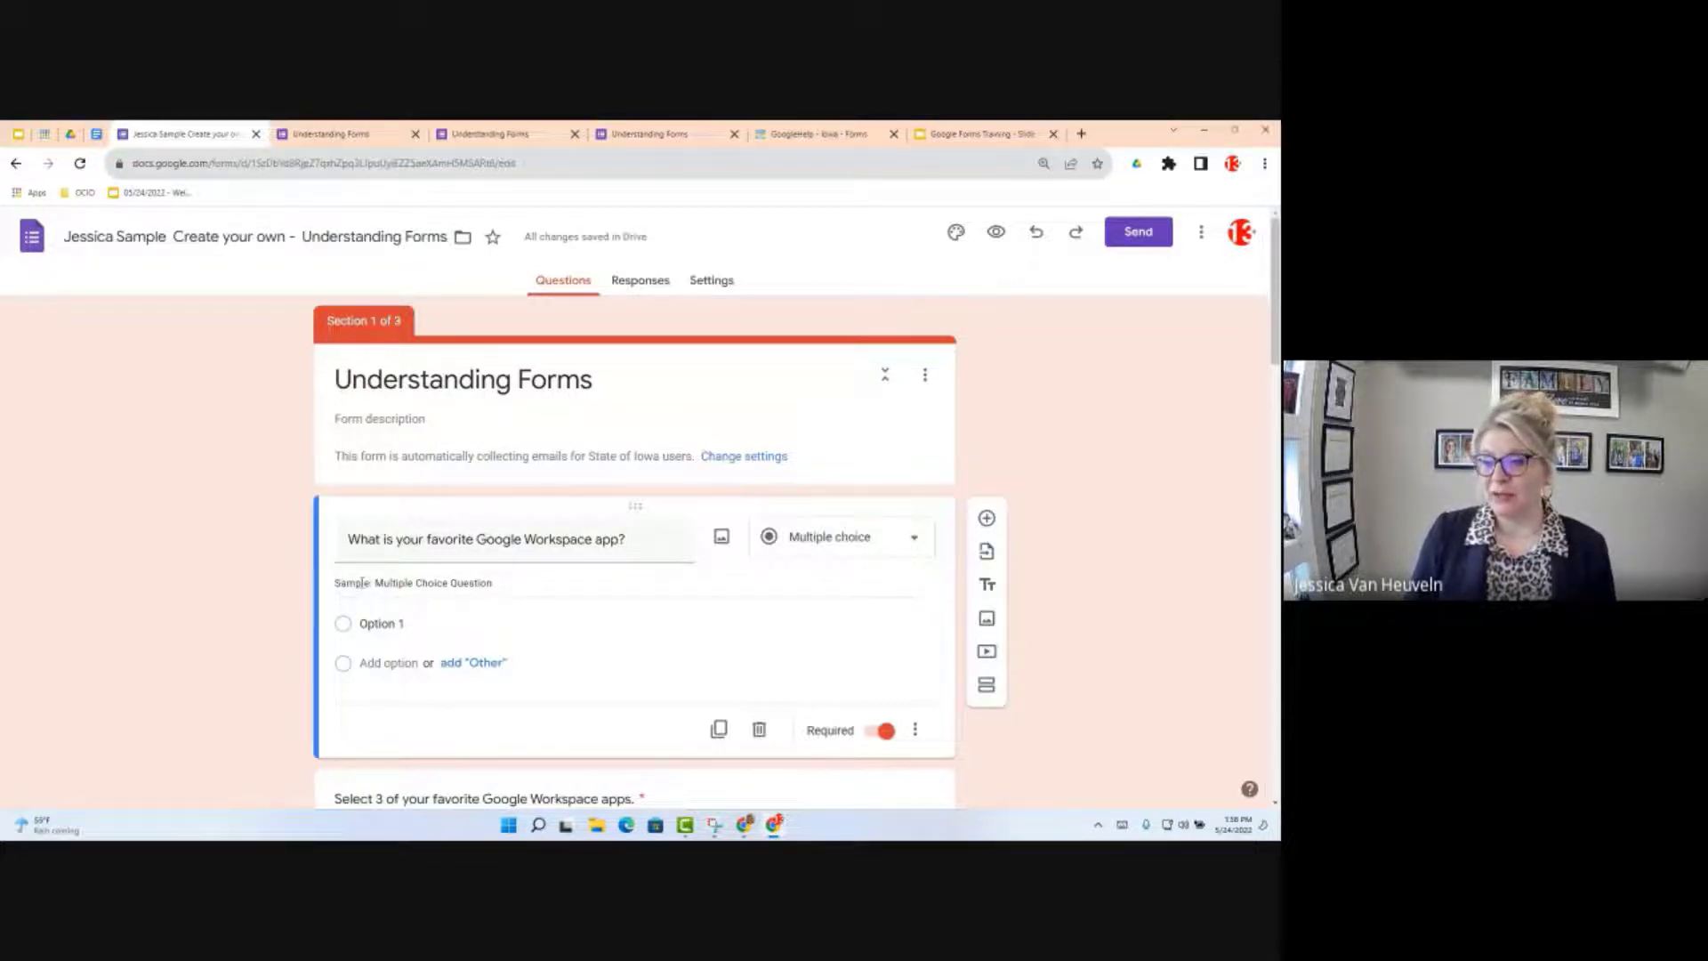
pyautogui.tripleClick(362, 582)
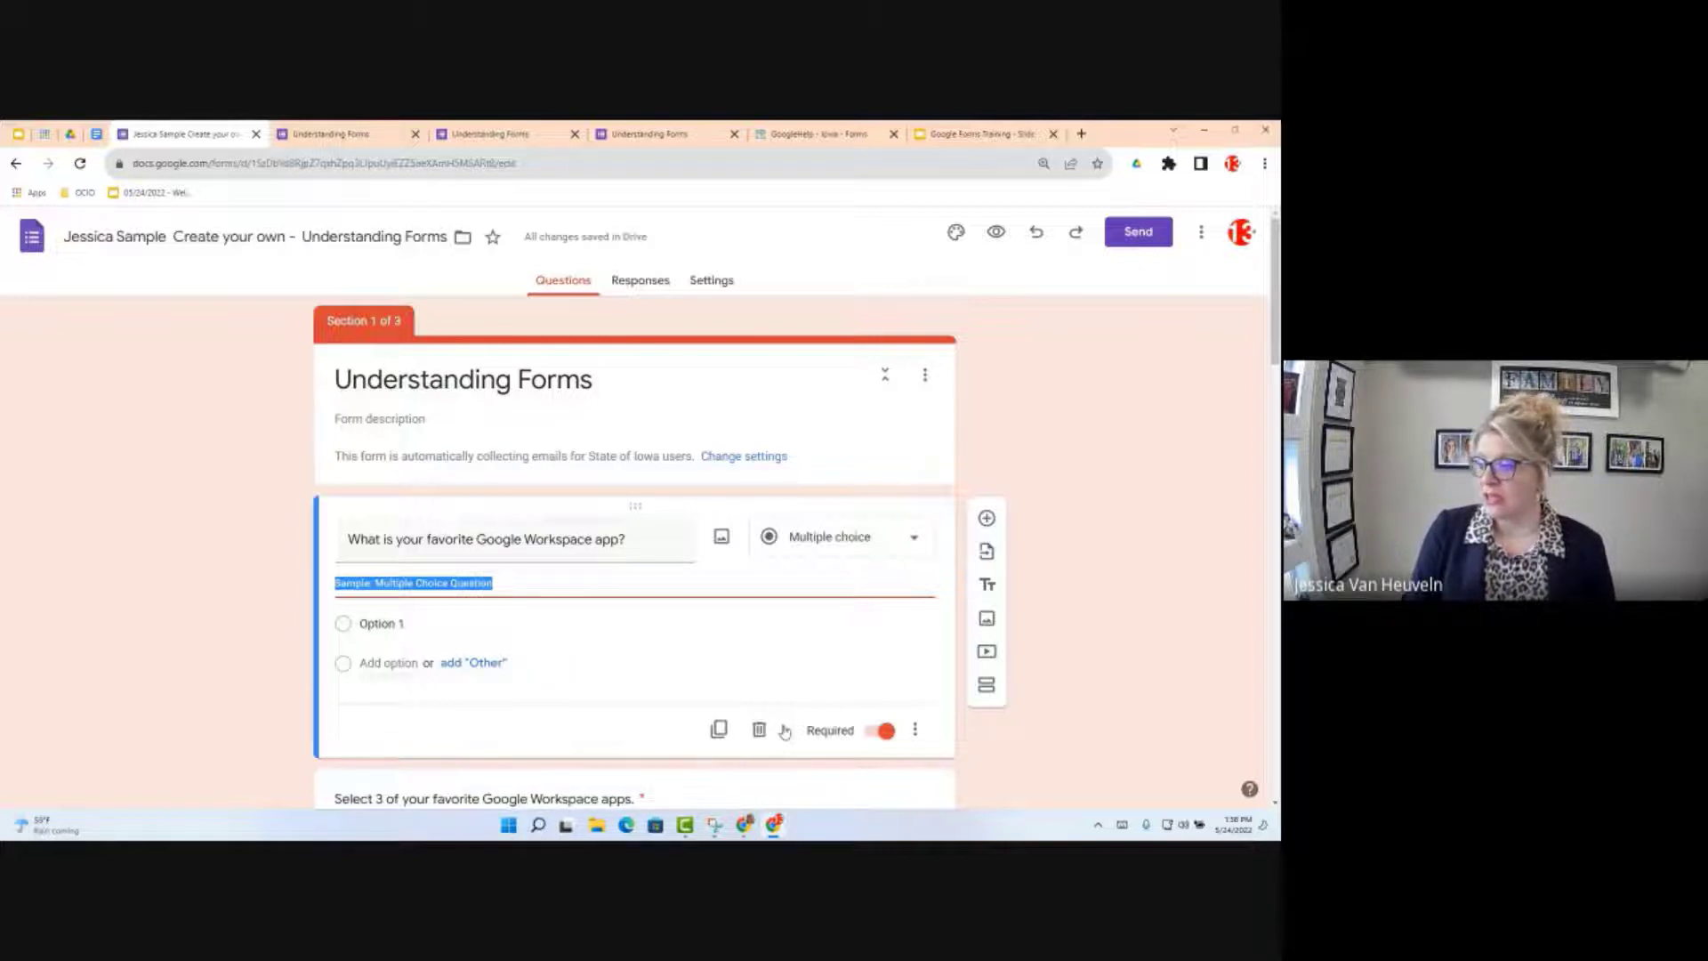
pyautogui.click(915, 730)
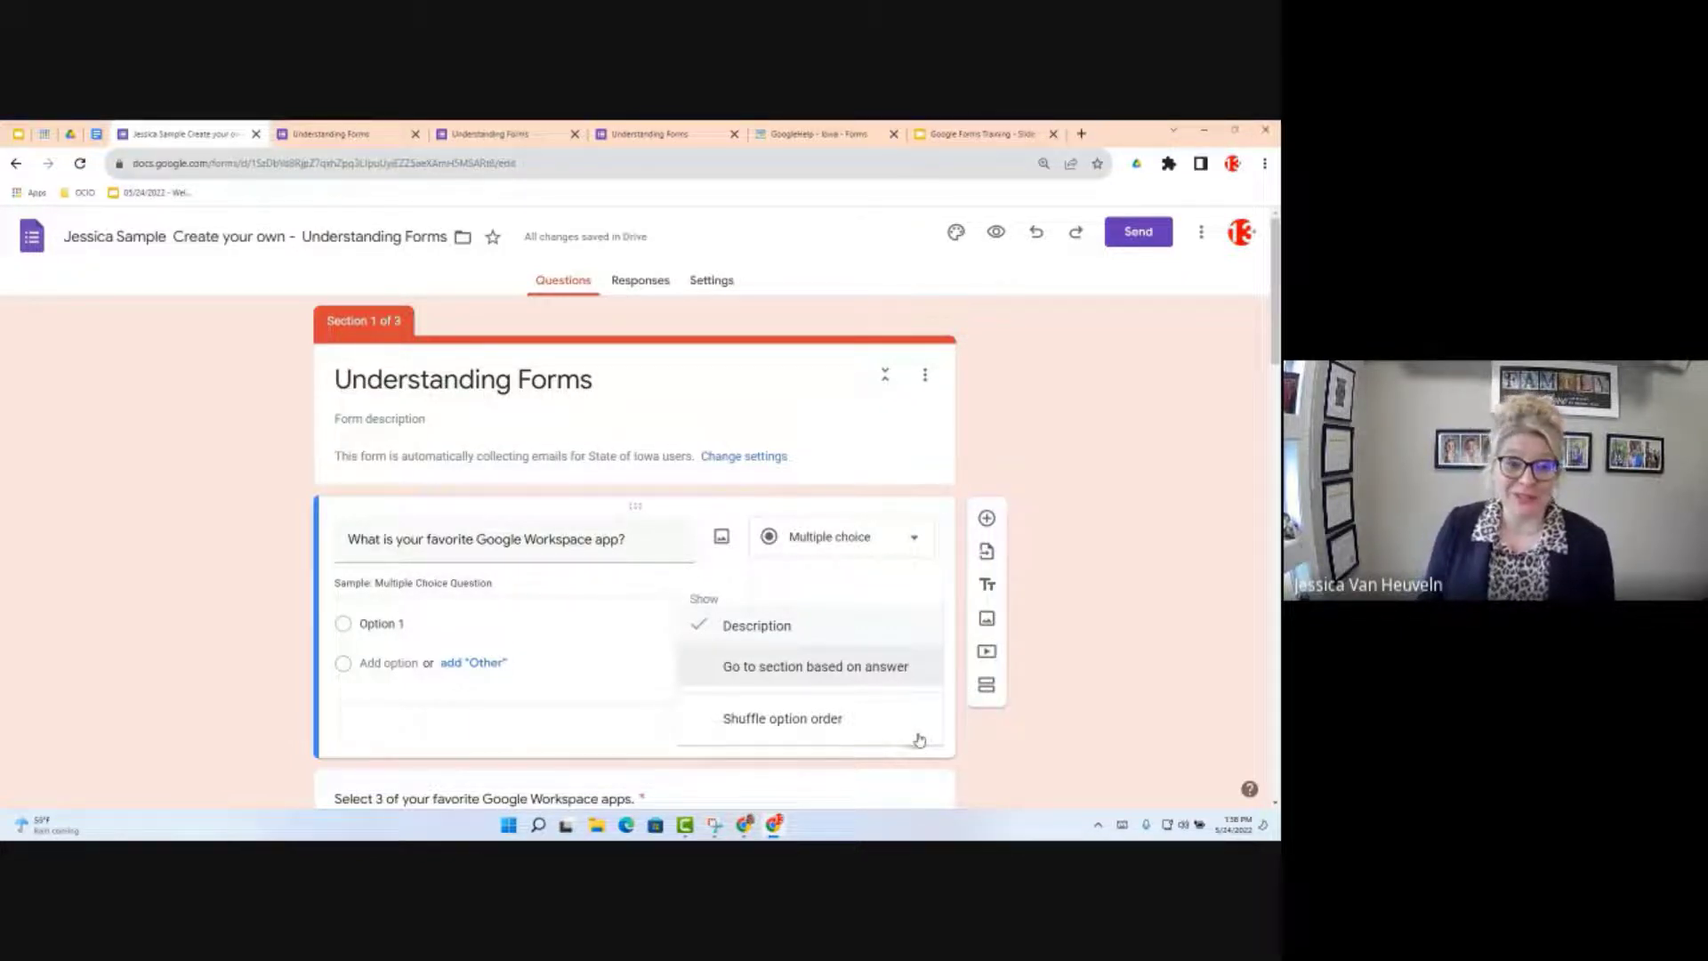
pyautogui.click(347, 134)
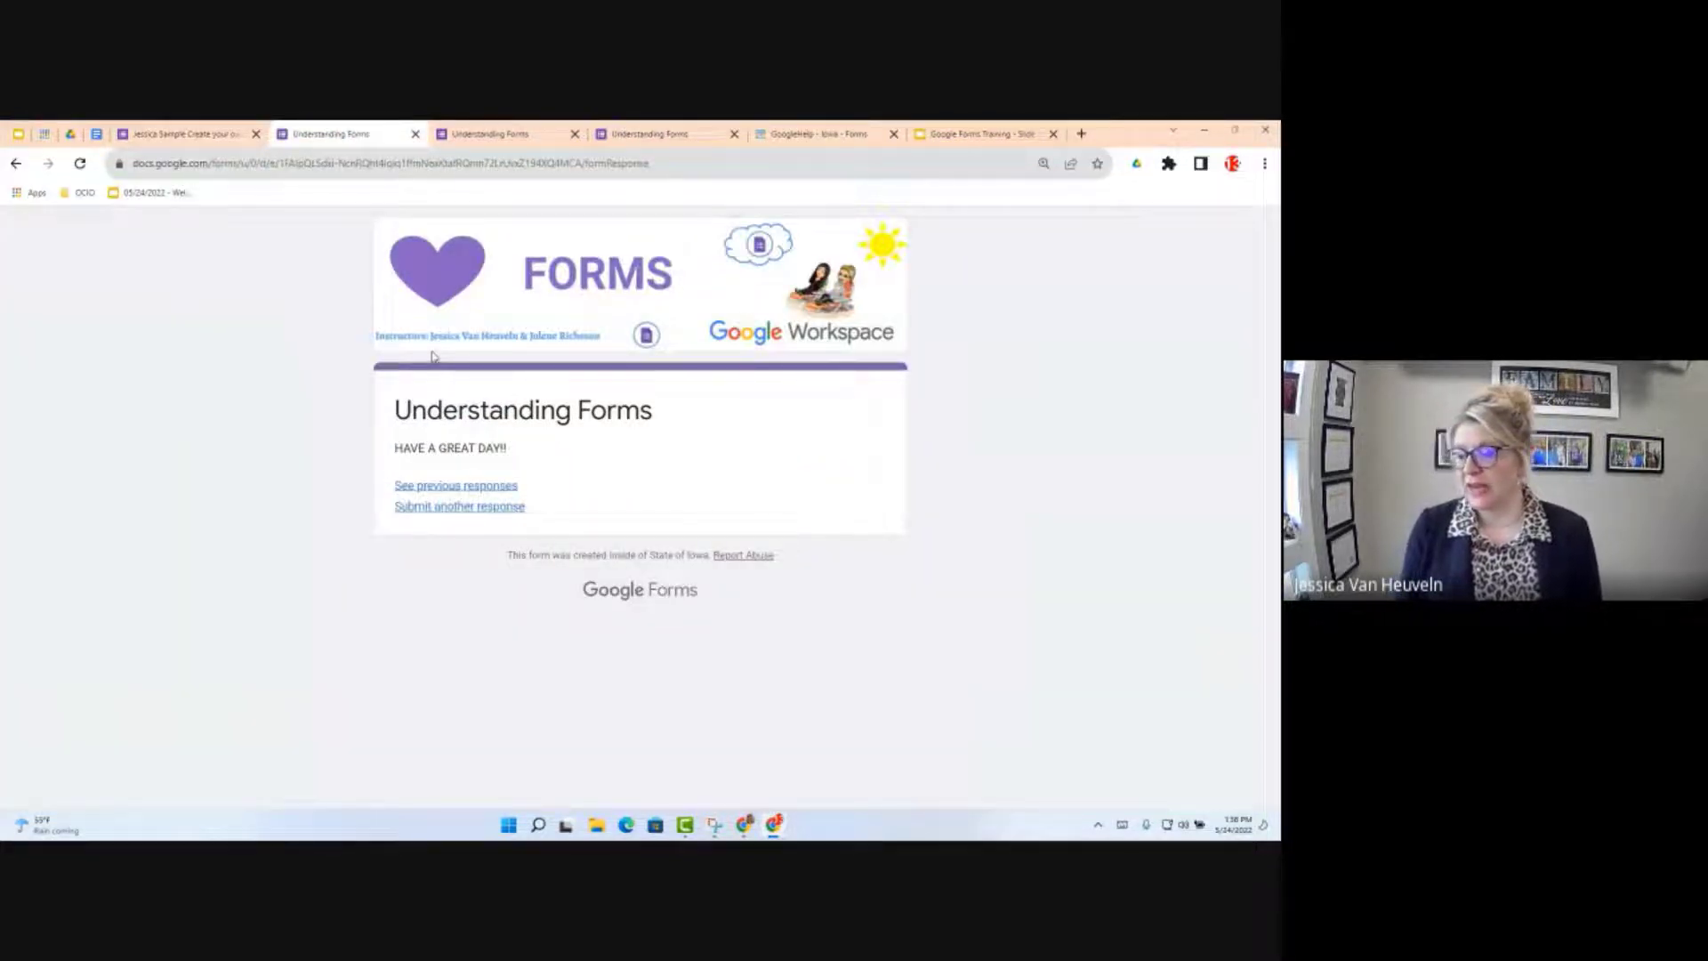
# Step: Preview the original form's favorite-app answer choices, then bring up the Google Form Objectives doc
pyautogui.click(462, 507)
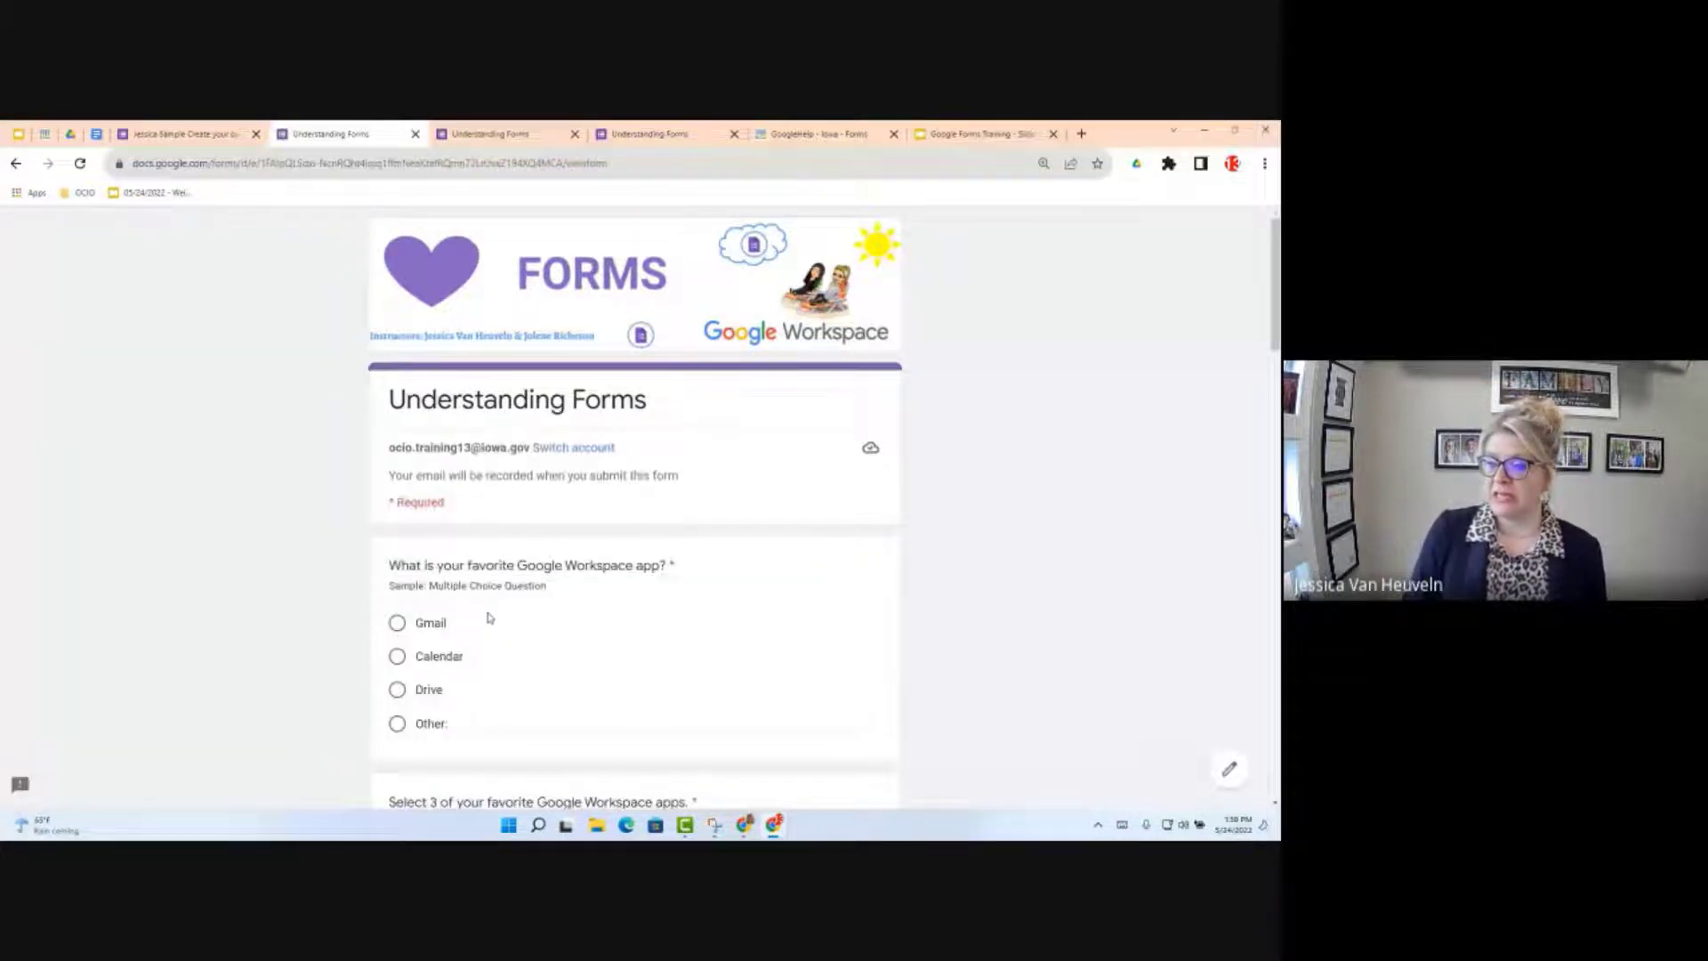
pyautogui.click(397, 623)
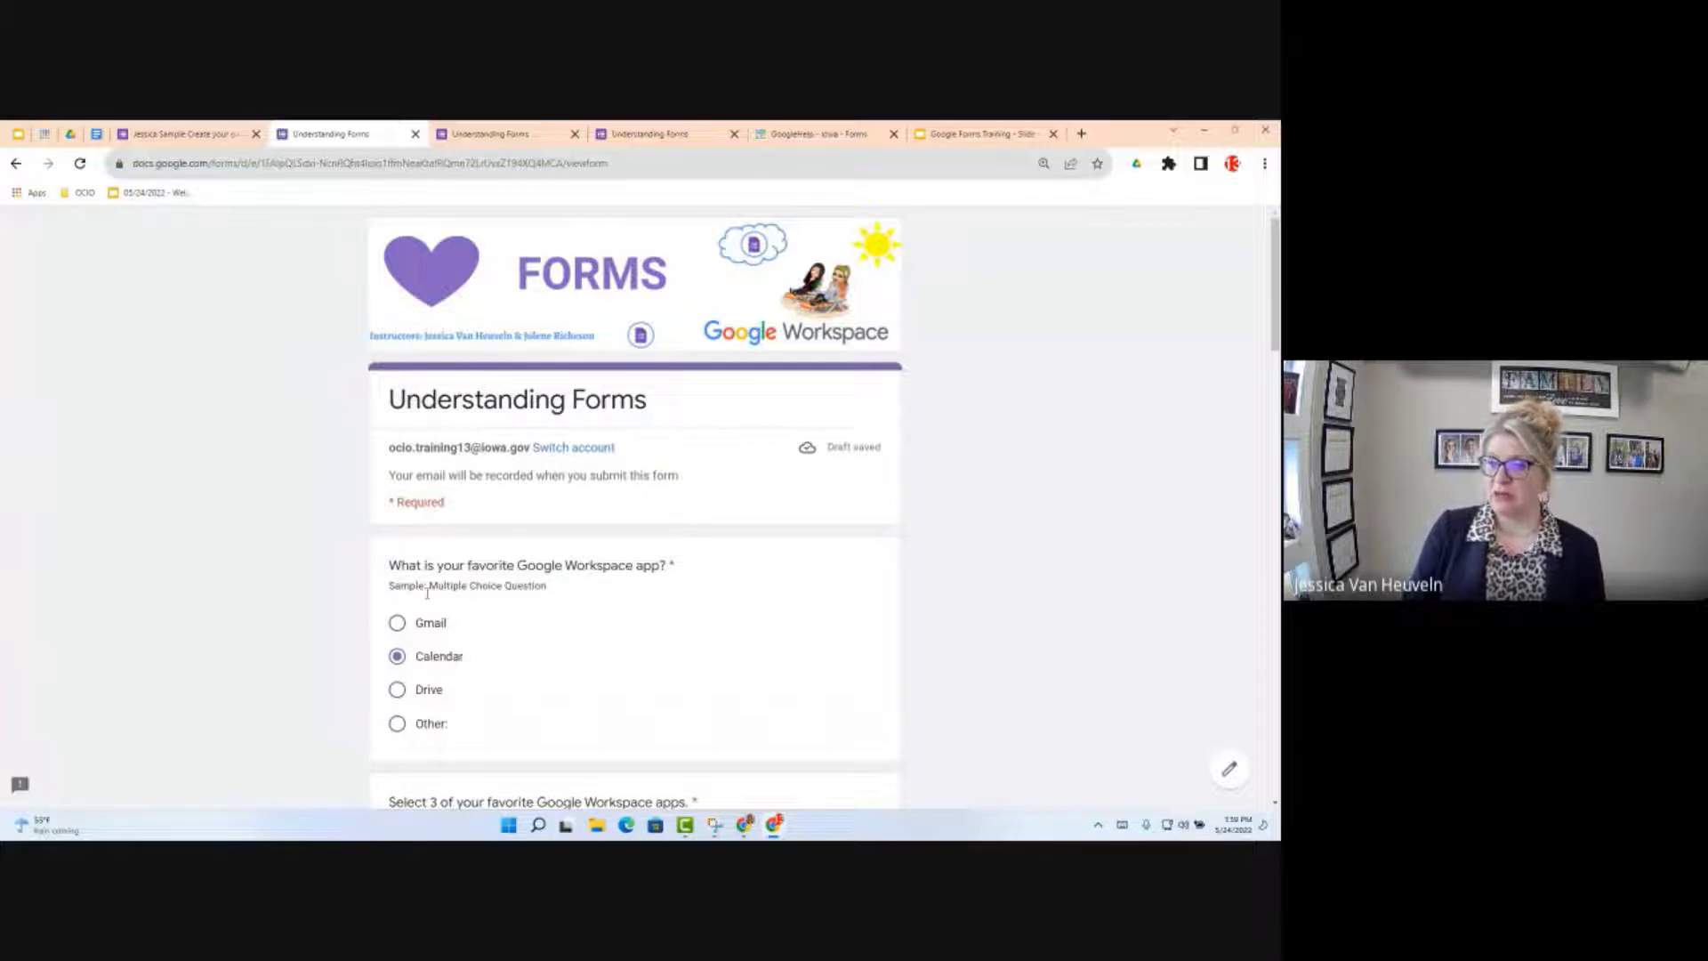
pyautogui.click(166, 132)
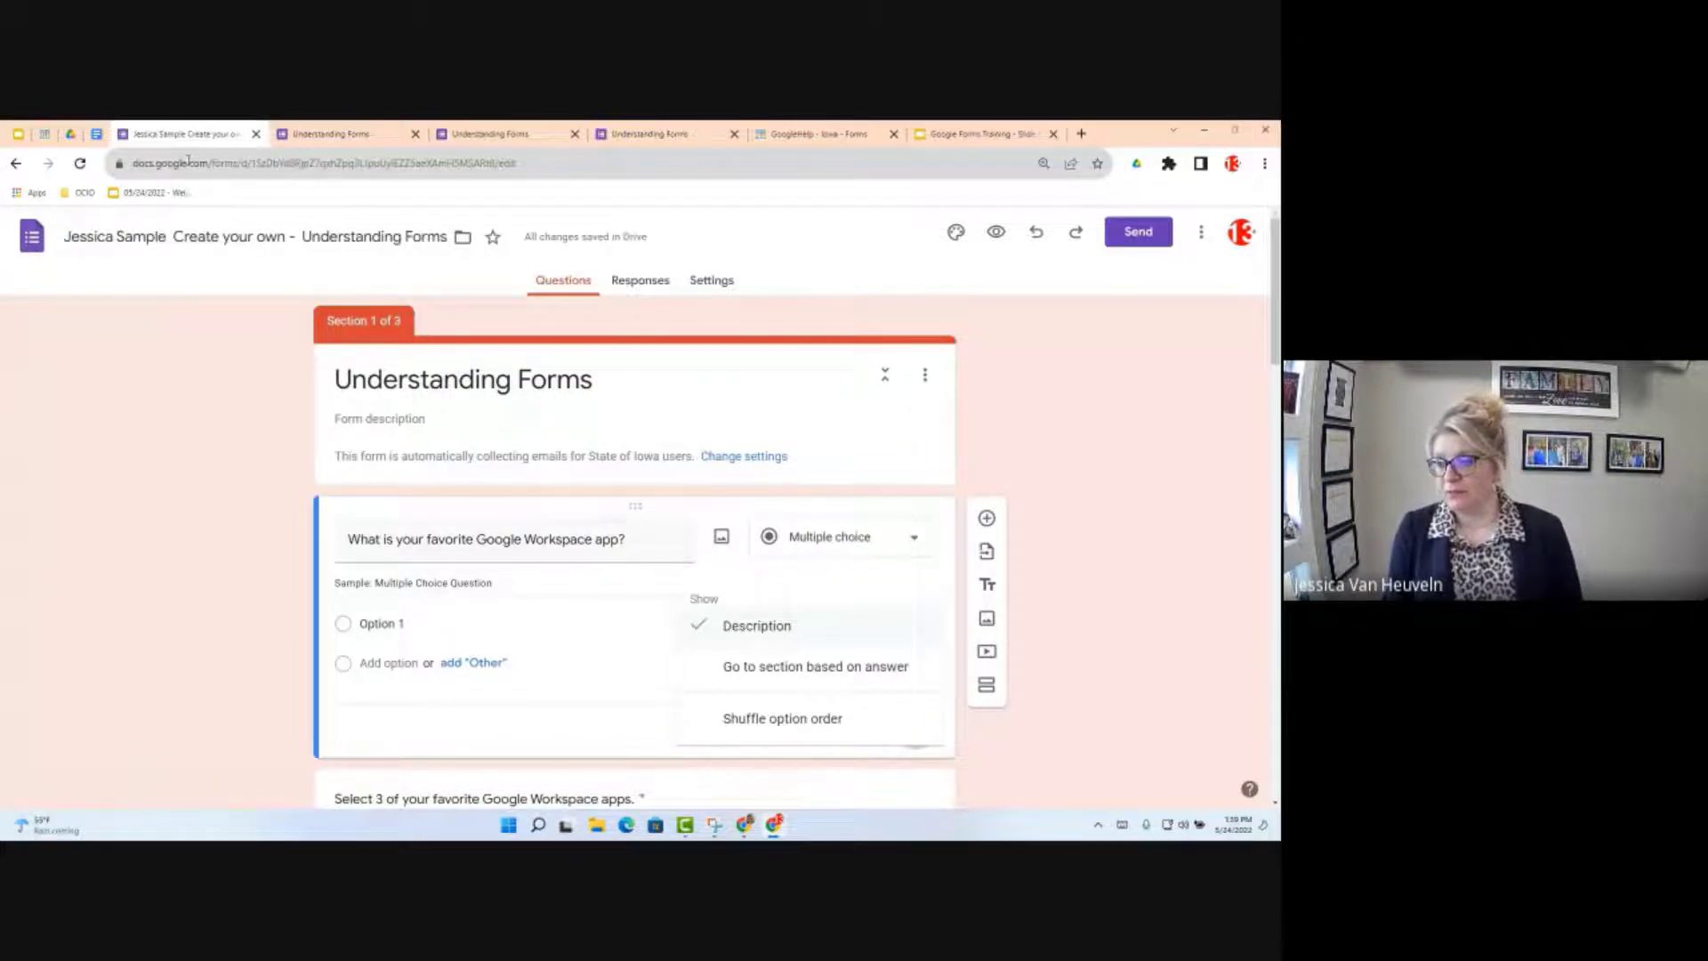
pyautogui.click(406, 629)
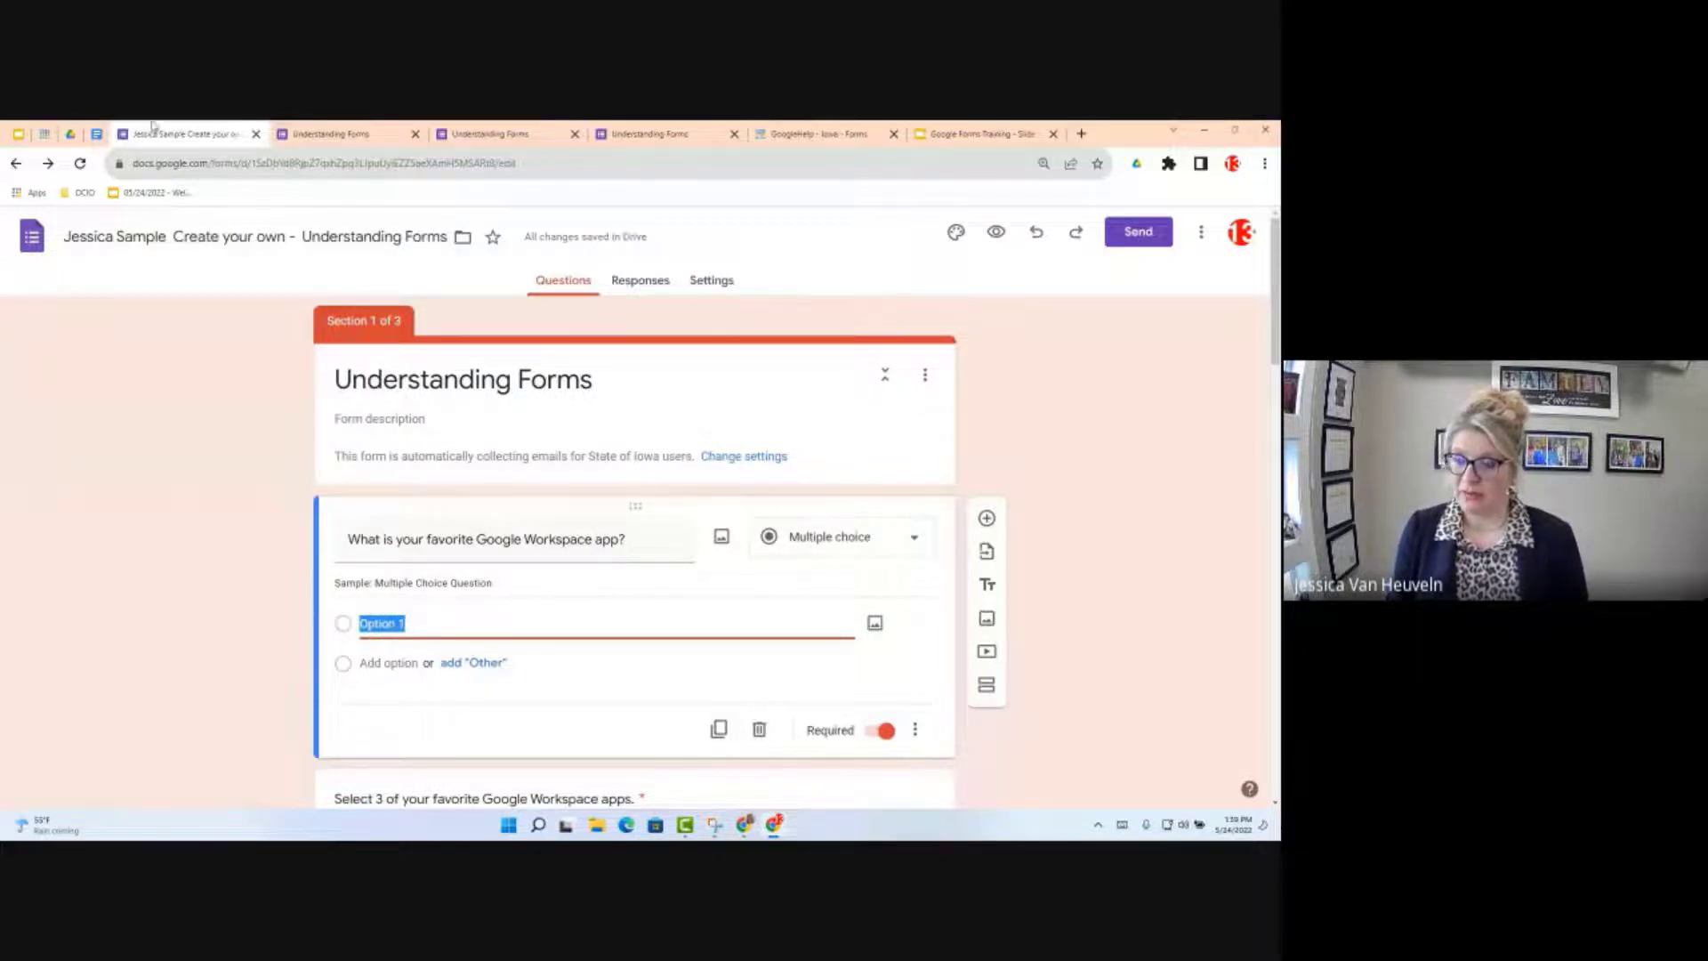
pyautogui.click(96, 133)
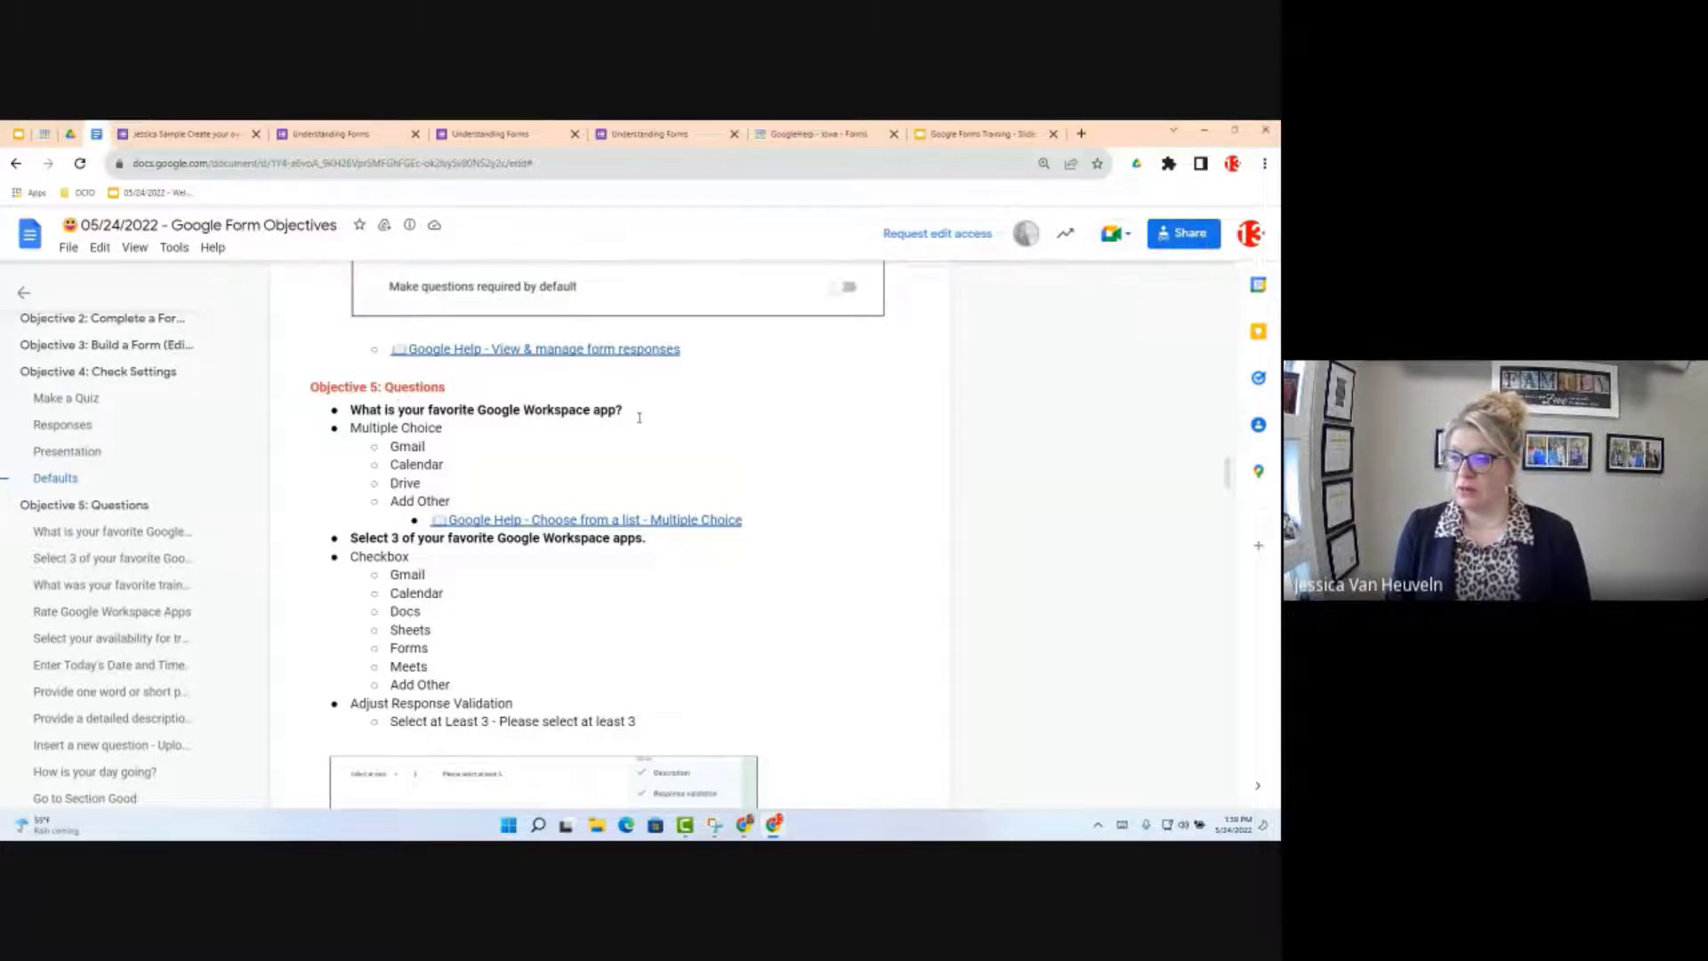
# Step: Copy the Gmail, Calendar, Drive and Add Other bullets from the objectives doc
pyautogui.moveTo(351, 410); pyautogui.dragTo(639, 417)
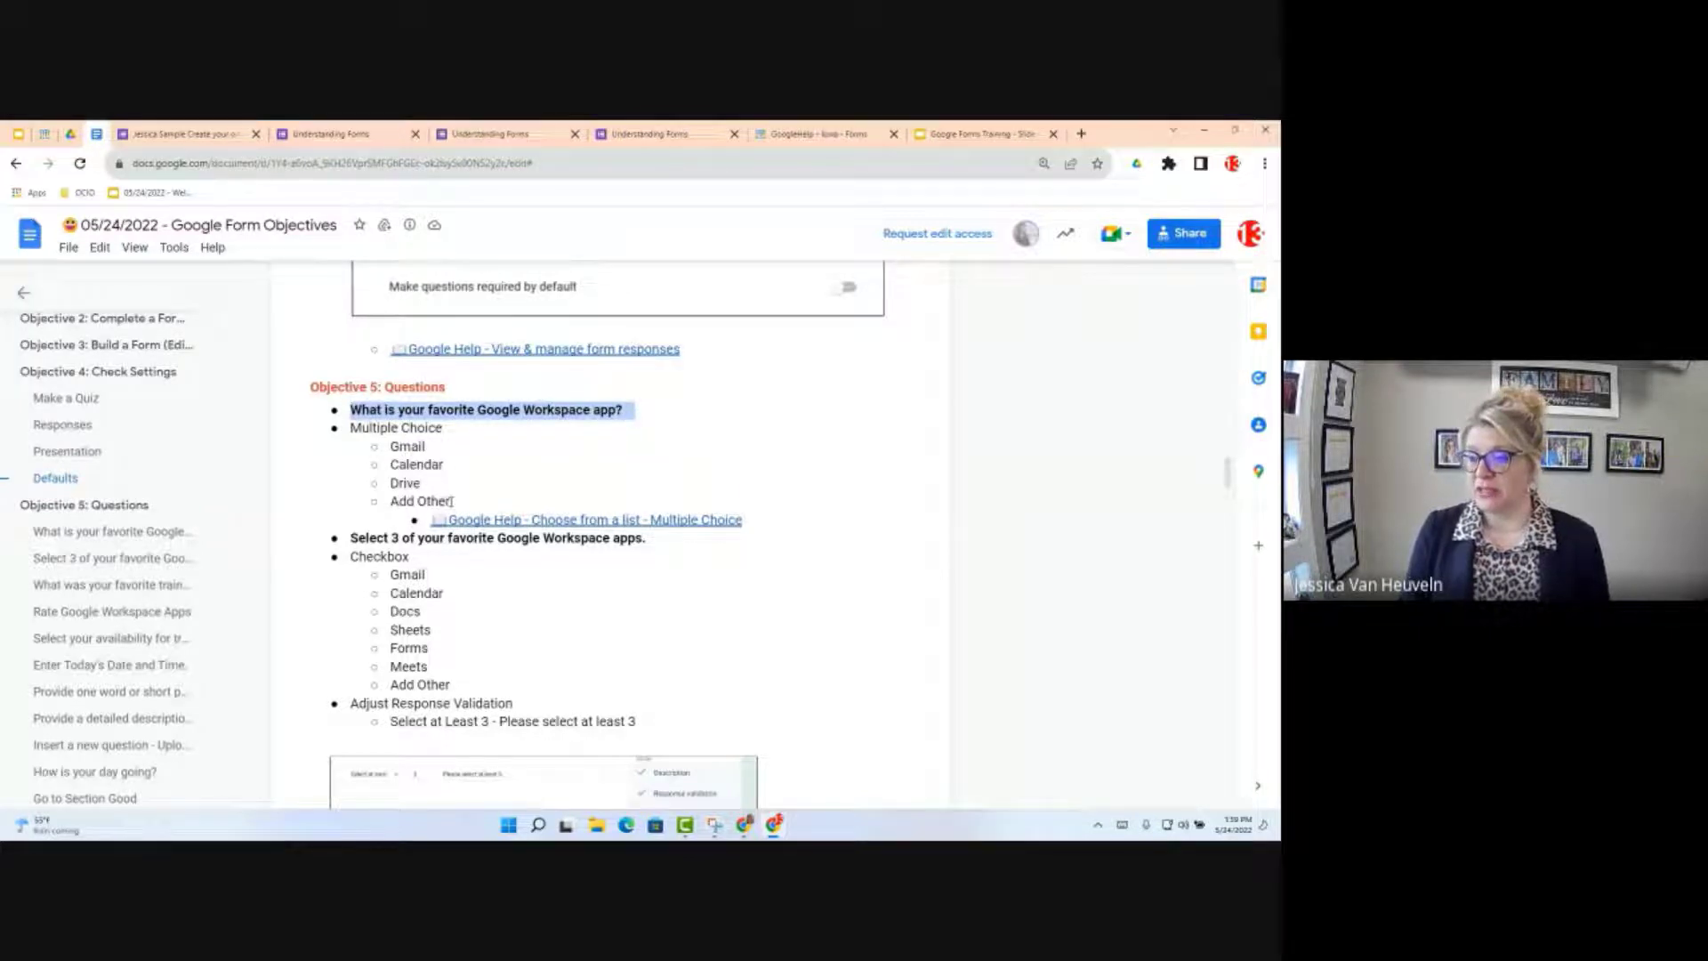
pyautogui.moveTo(449, 502); pyautogui.dragTo(385, 444)
pyautogui.hotkey('ctrl', 'c')
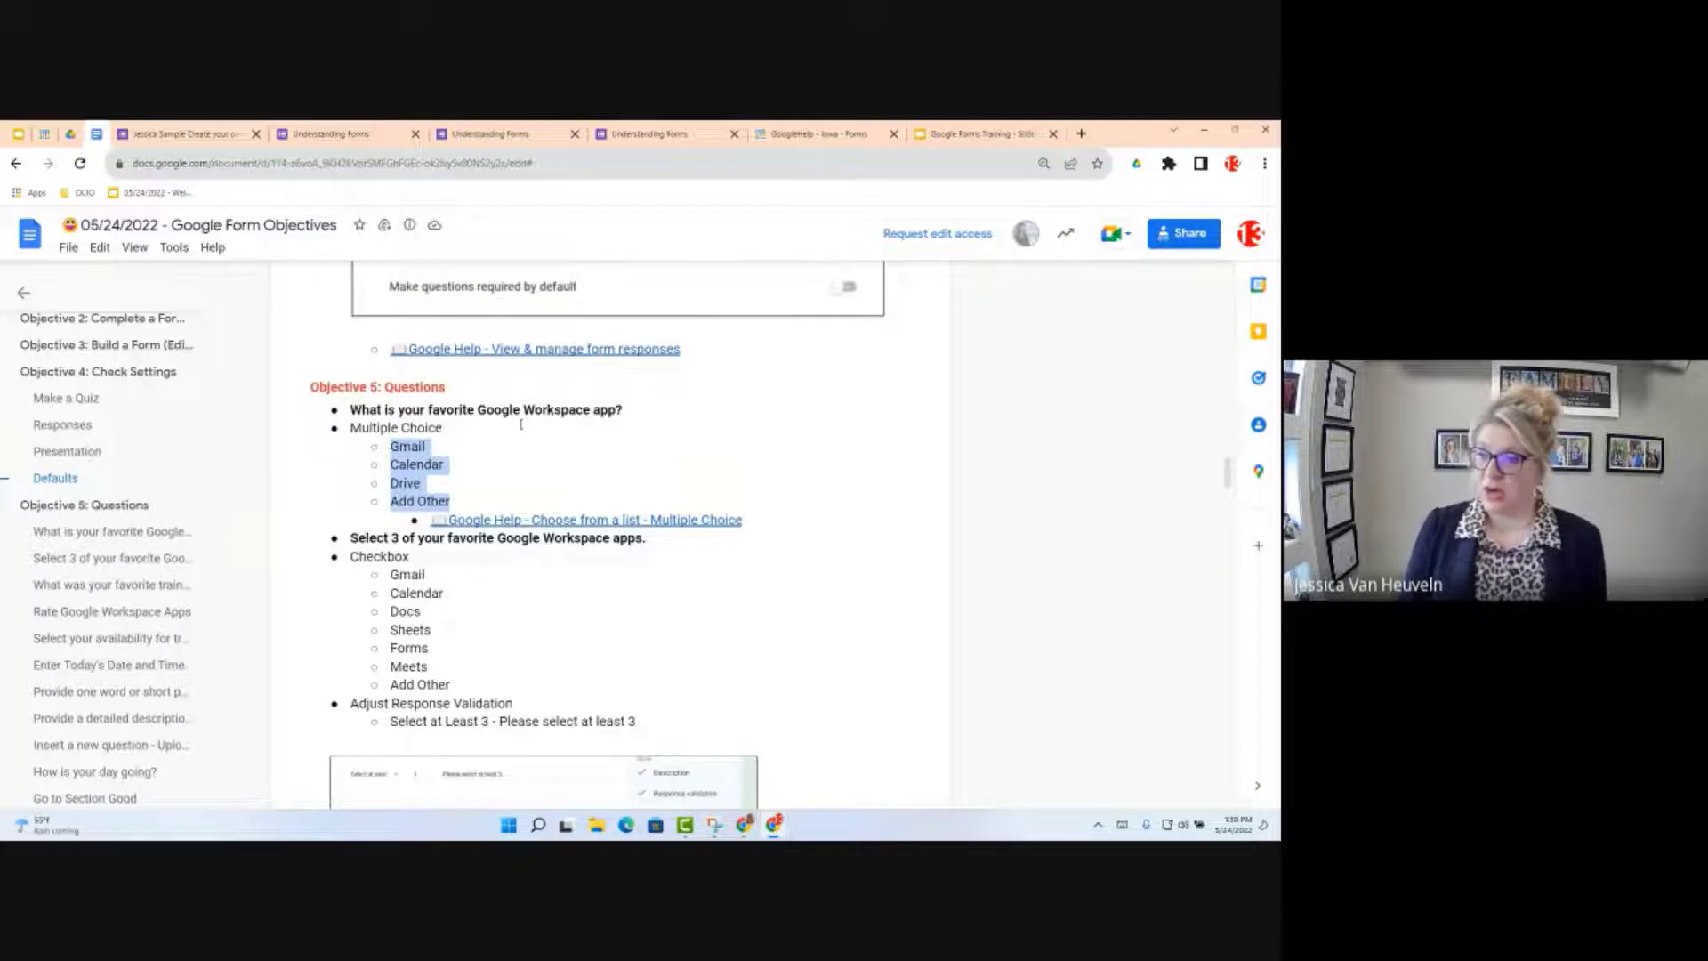
pyautogui.click(186, 134)
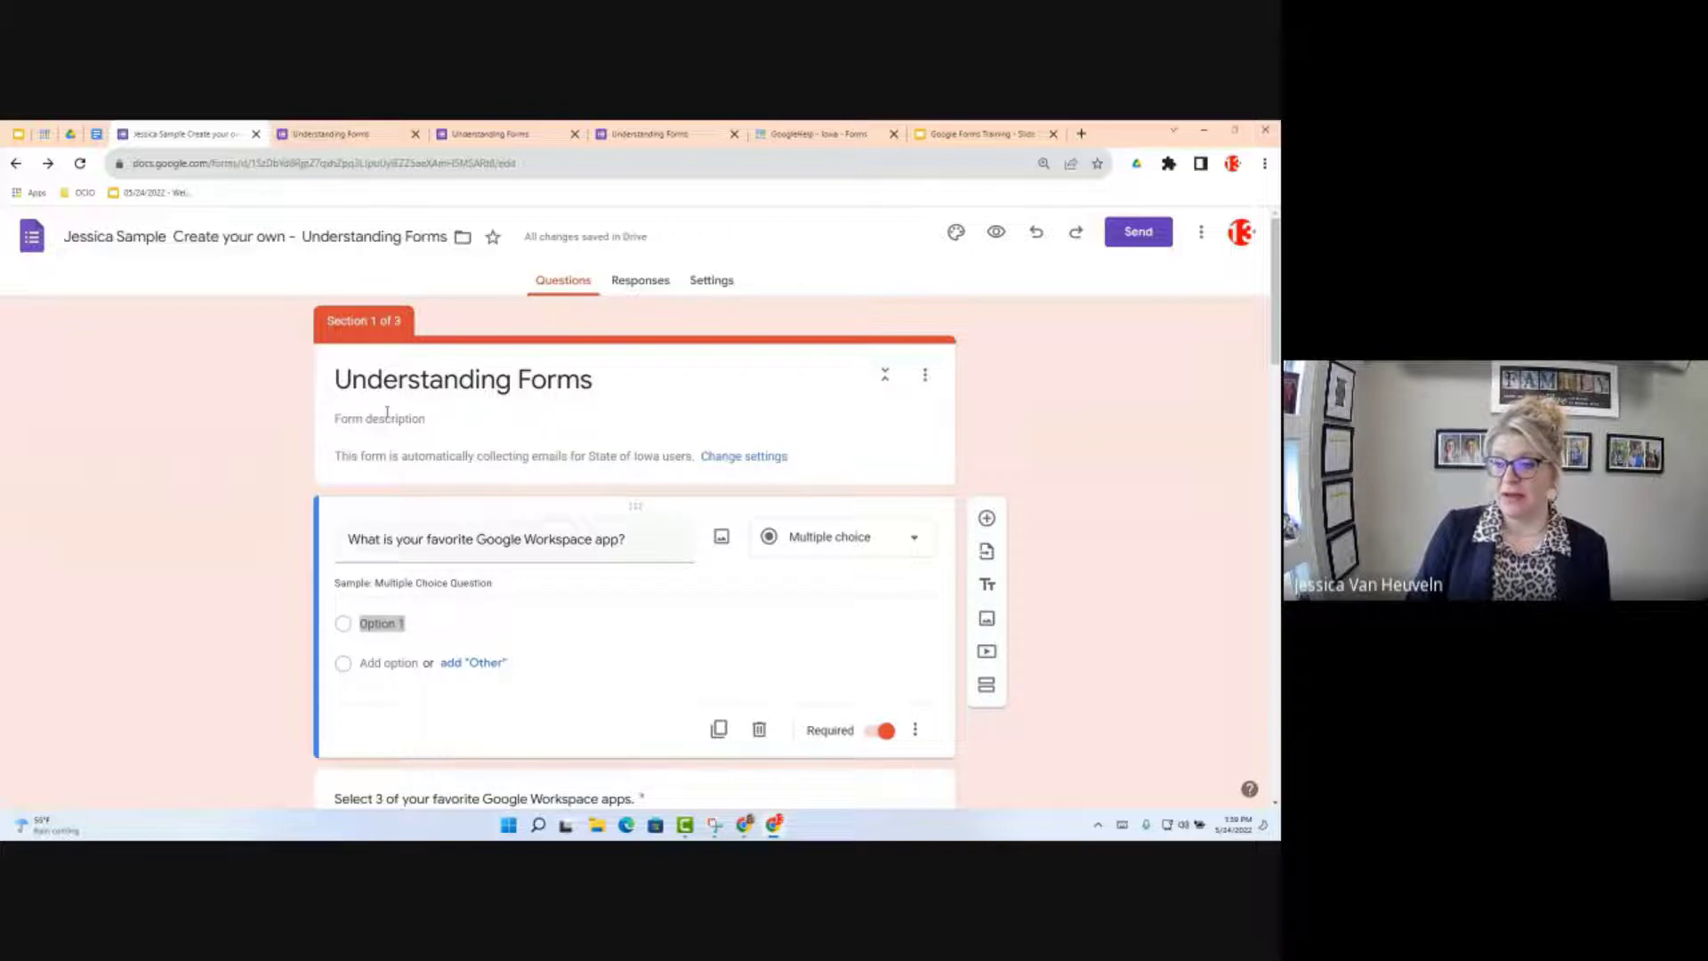
# Step: Replace Option 1 by pasting Gmail, Calendar, Drive and Add Other as choices
pyautogui.click(356, 613)
pyautogui.moveTo(358, 618); pyautogui.dragTo(487, 681)
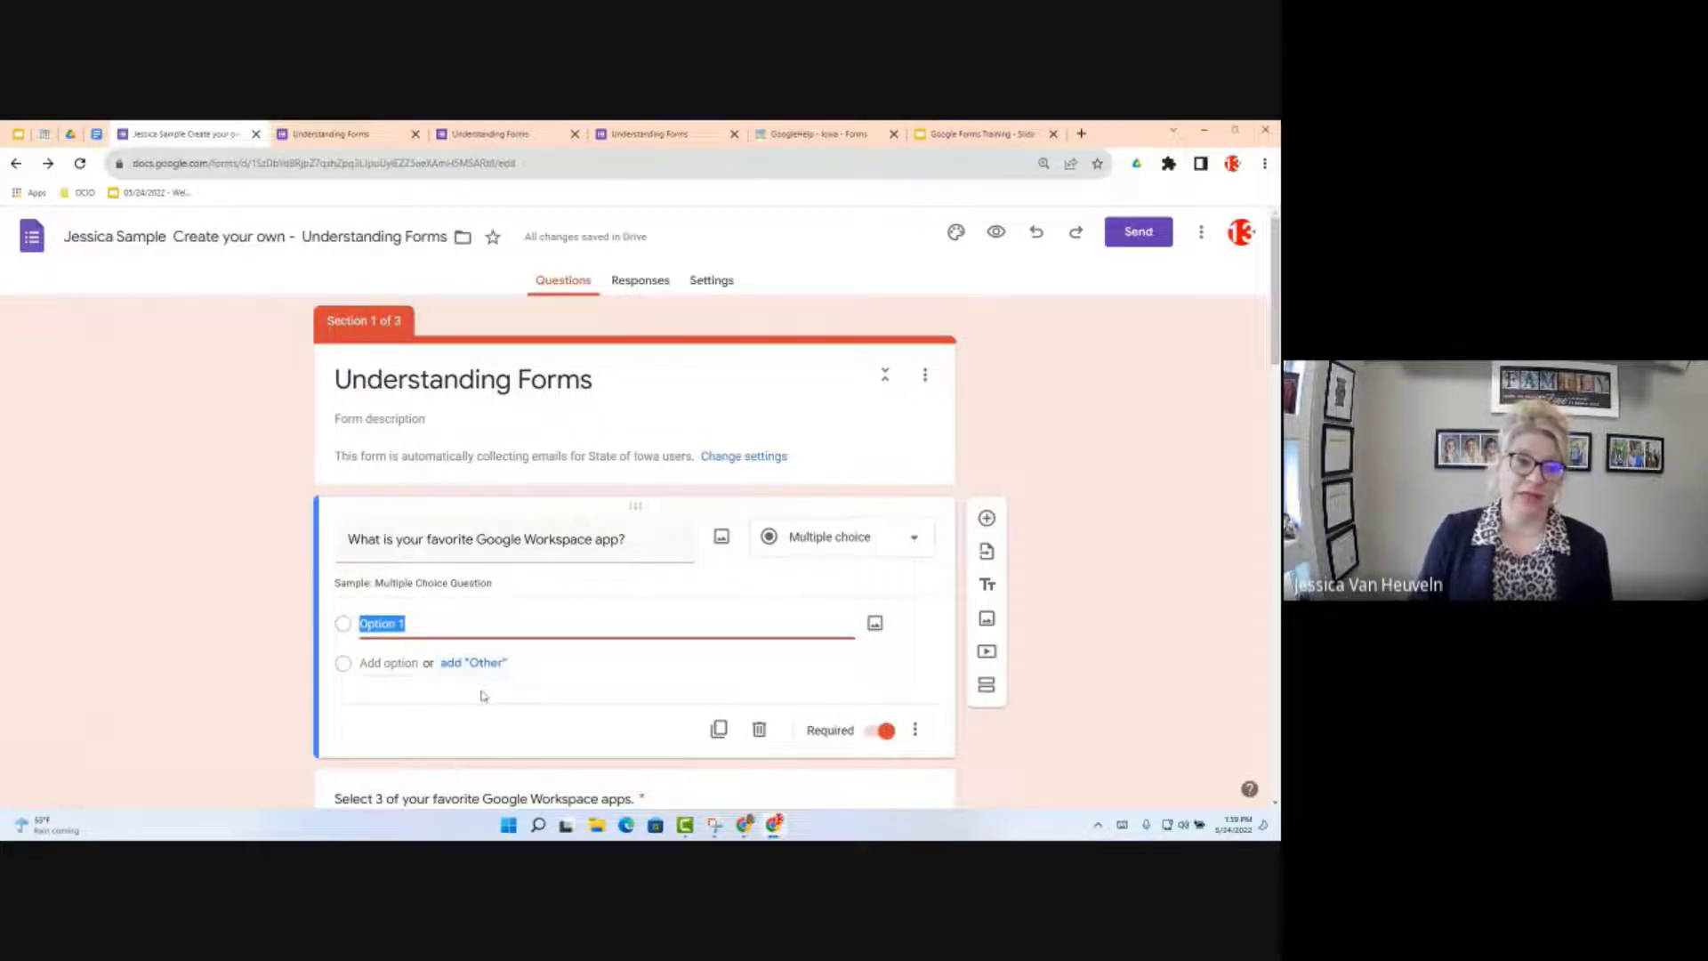
pyautogui.hotkey('ctrl', 'v')
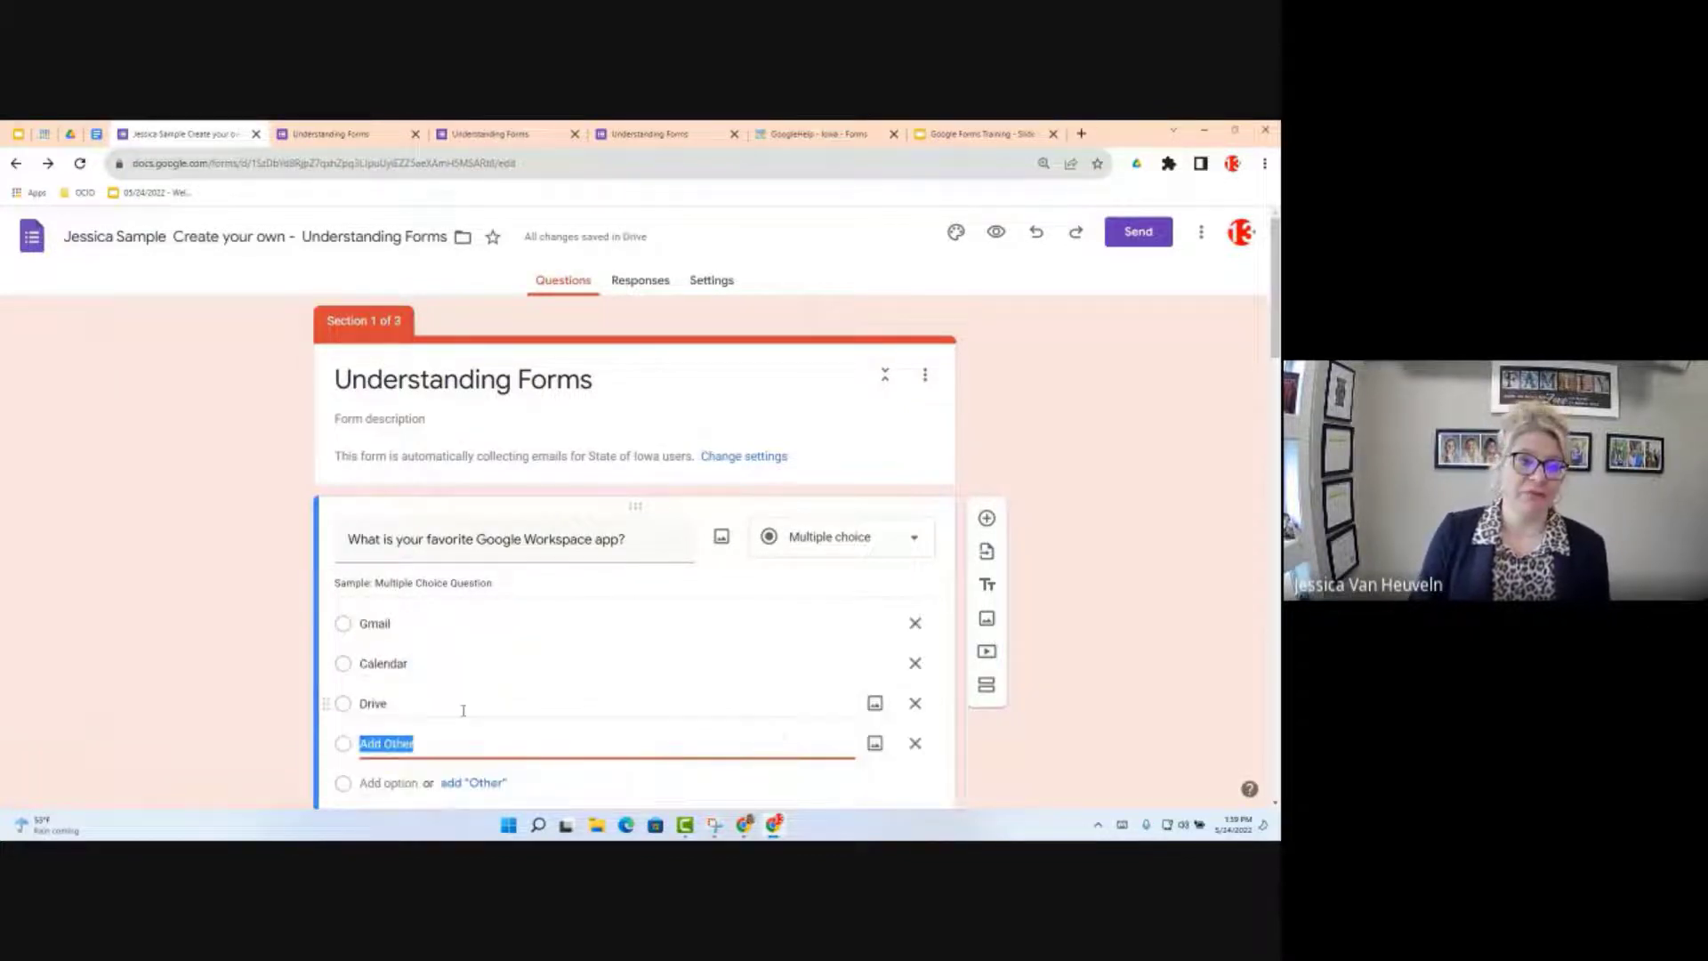
pyautogui.scroll(-1, 547, 696)
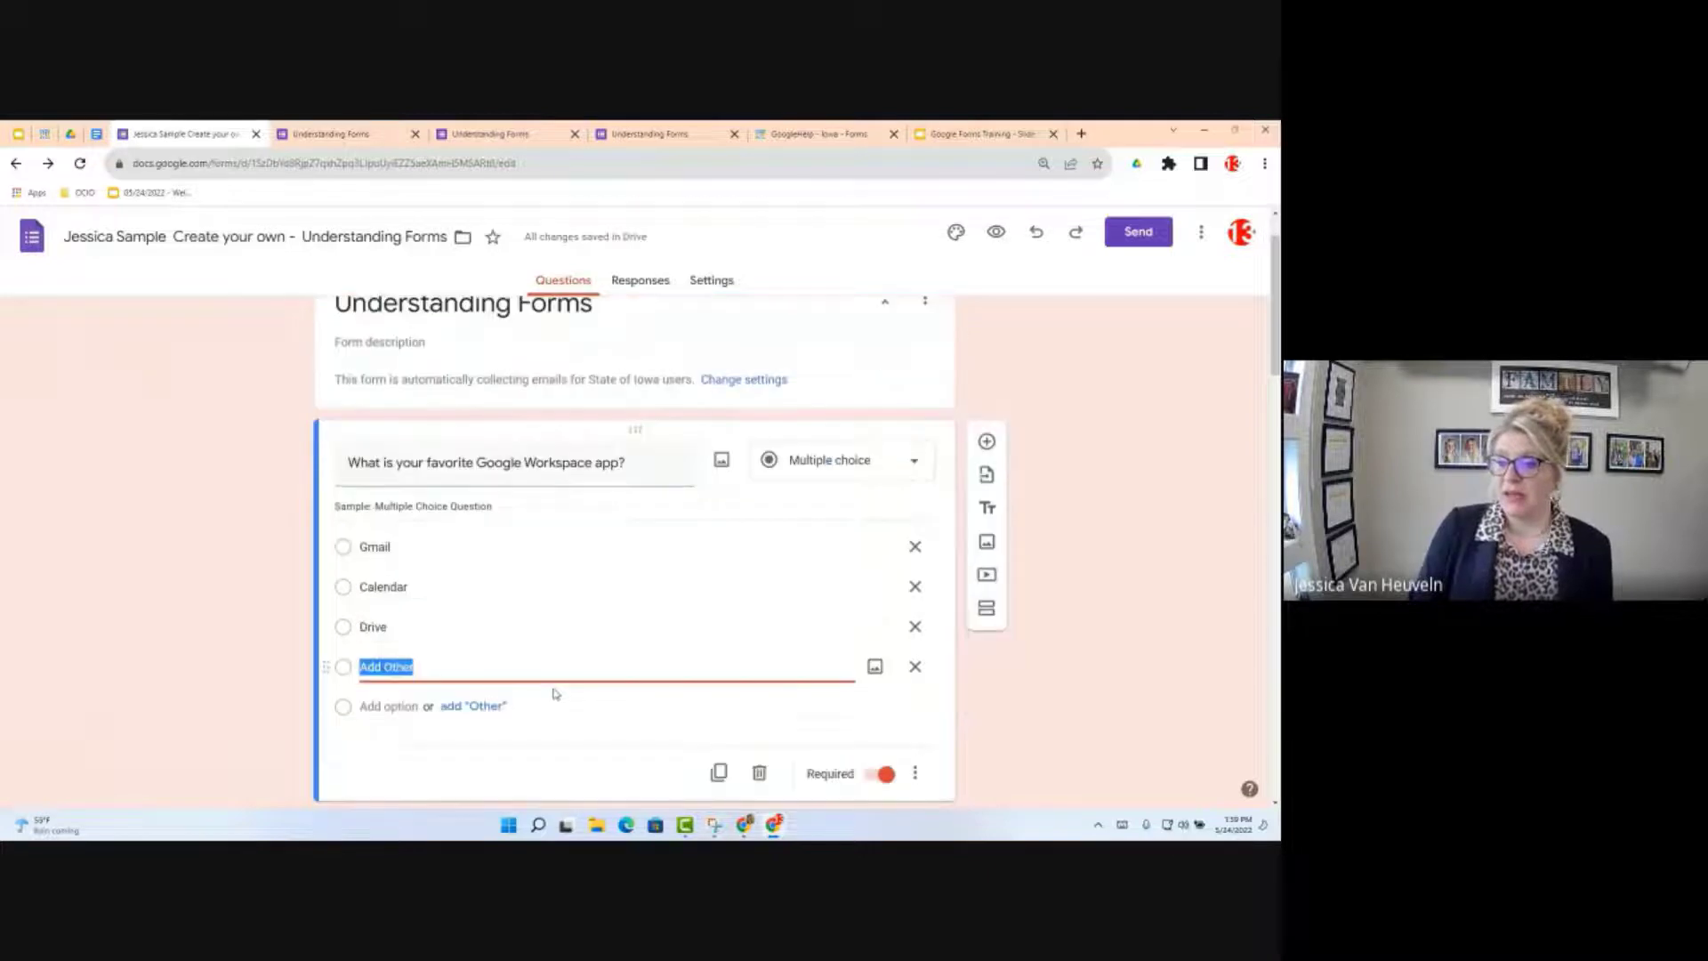
pyautogui.scroll(-1, 552, 693)
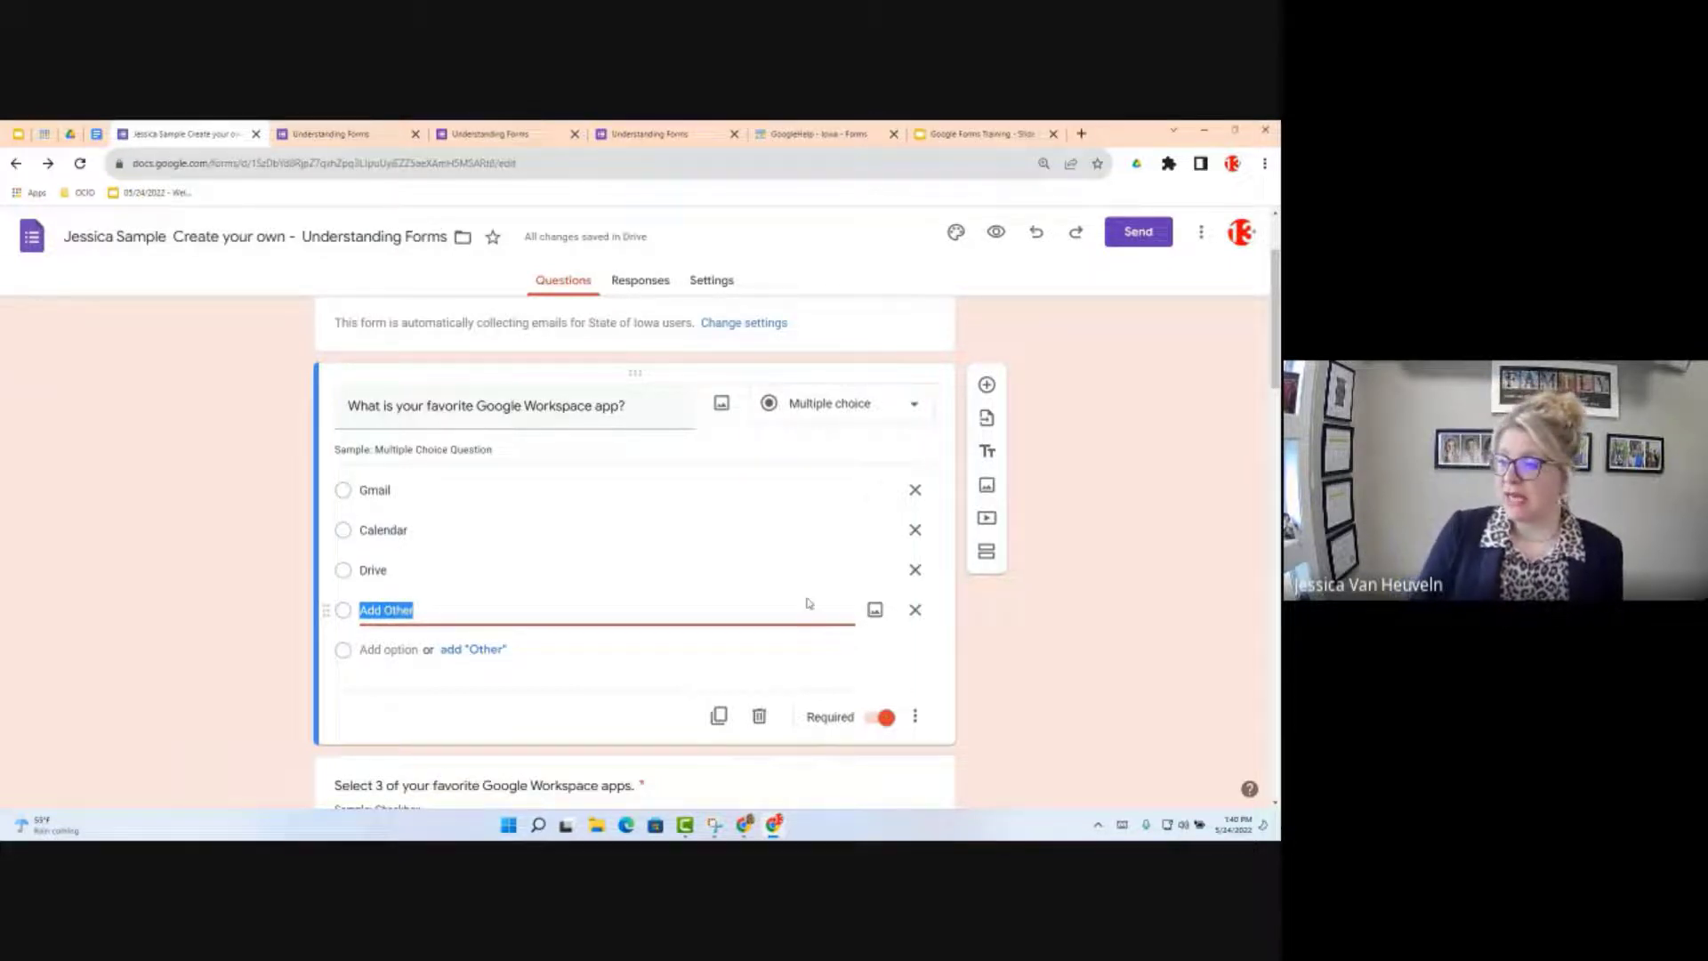
# Step: Remove the pasted Add Other choice and add a real 'Other' option instead
pyautogui.click(916, 612)
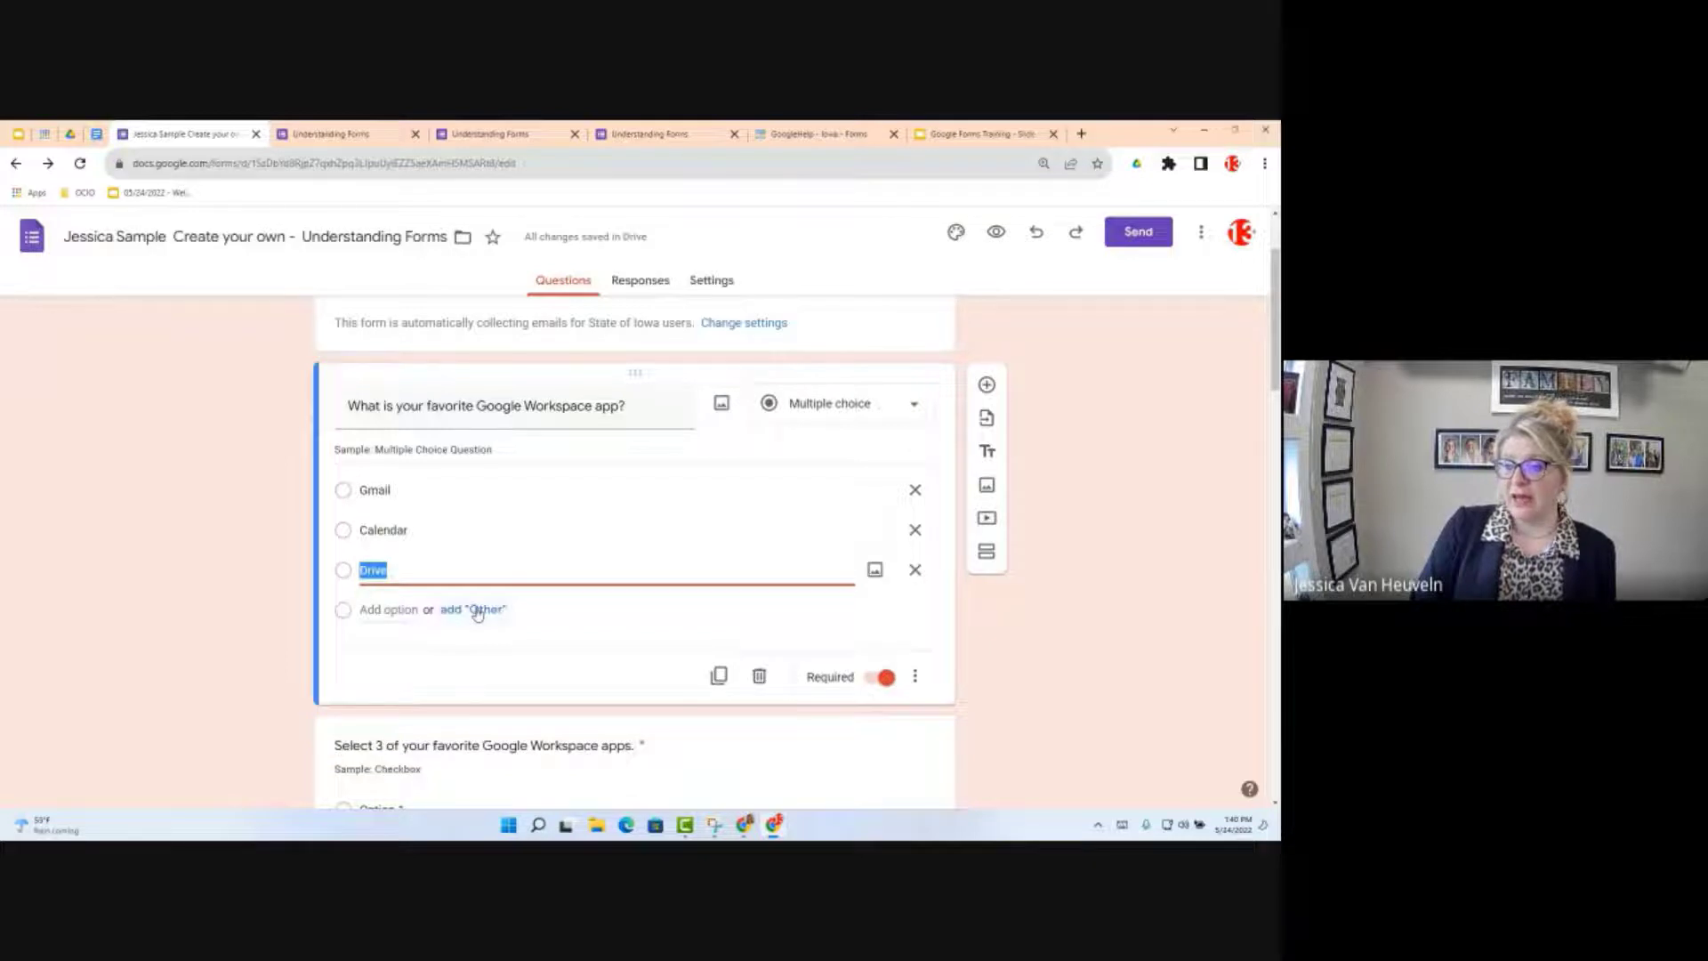
pyautogui.click(520, 660)
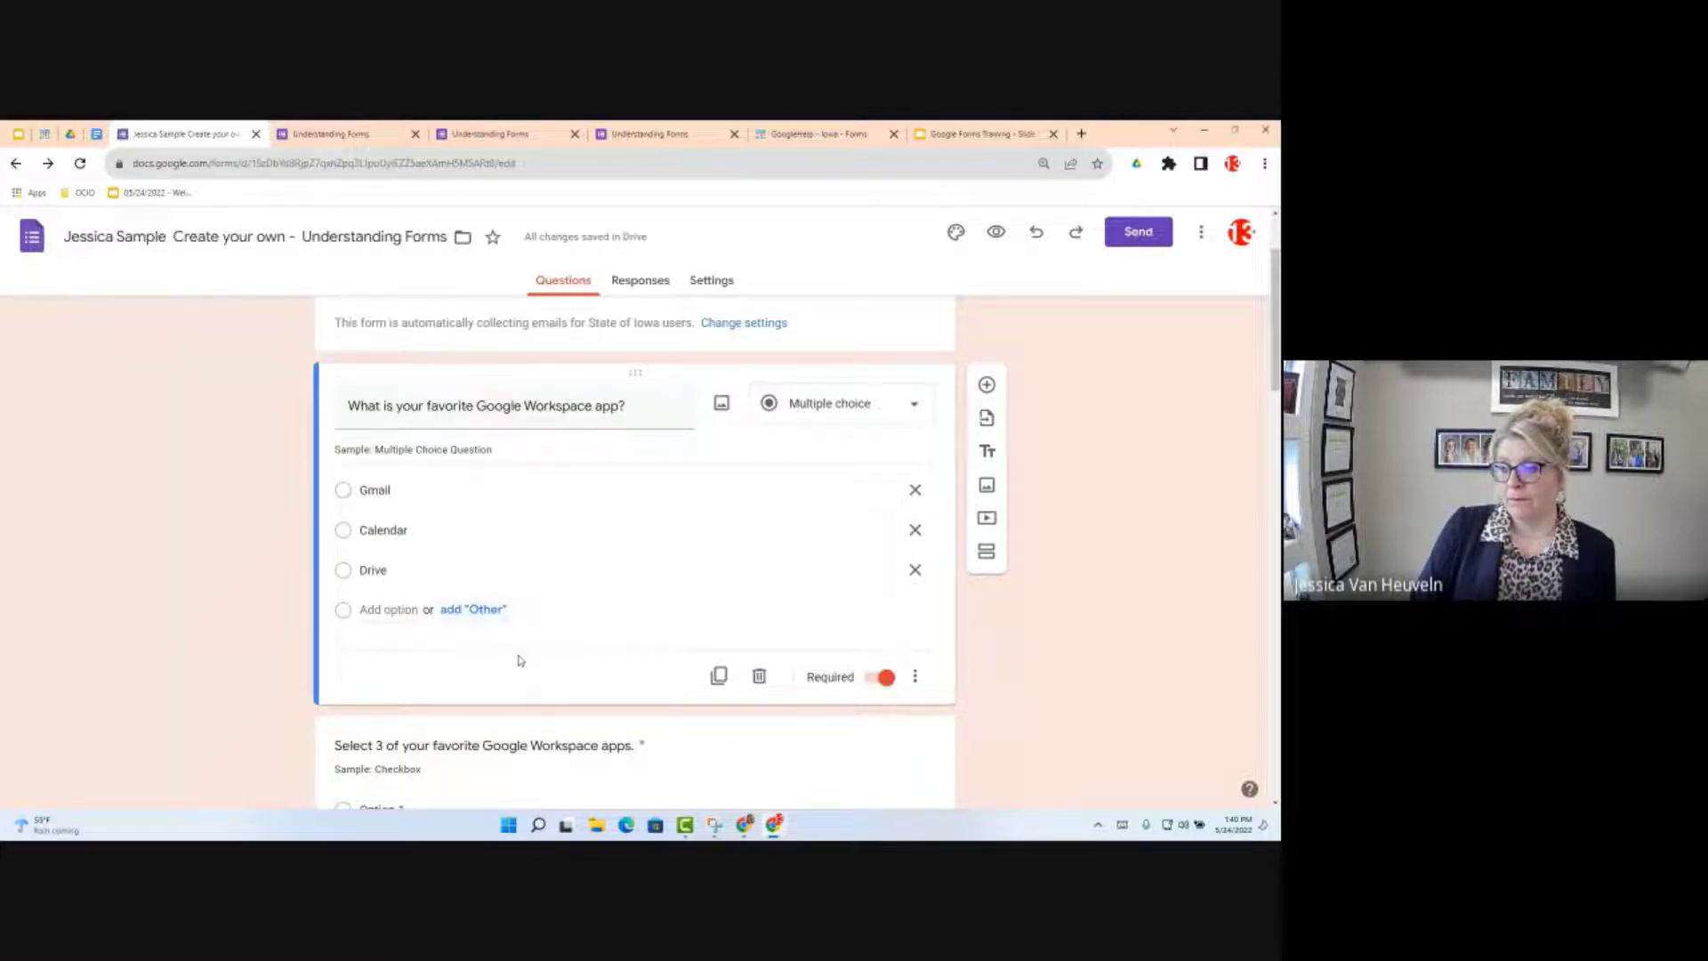
pyautogui.click(474, 610)
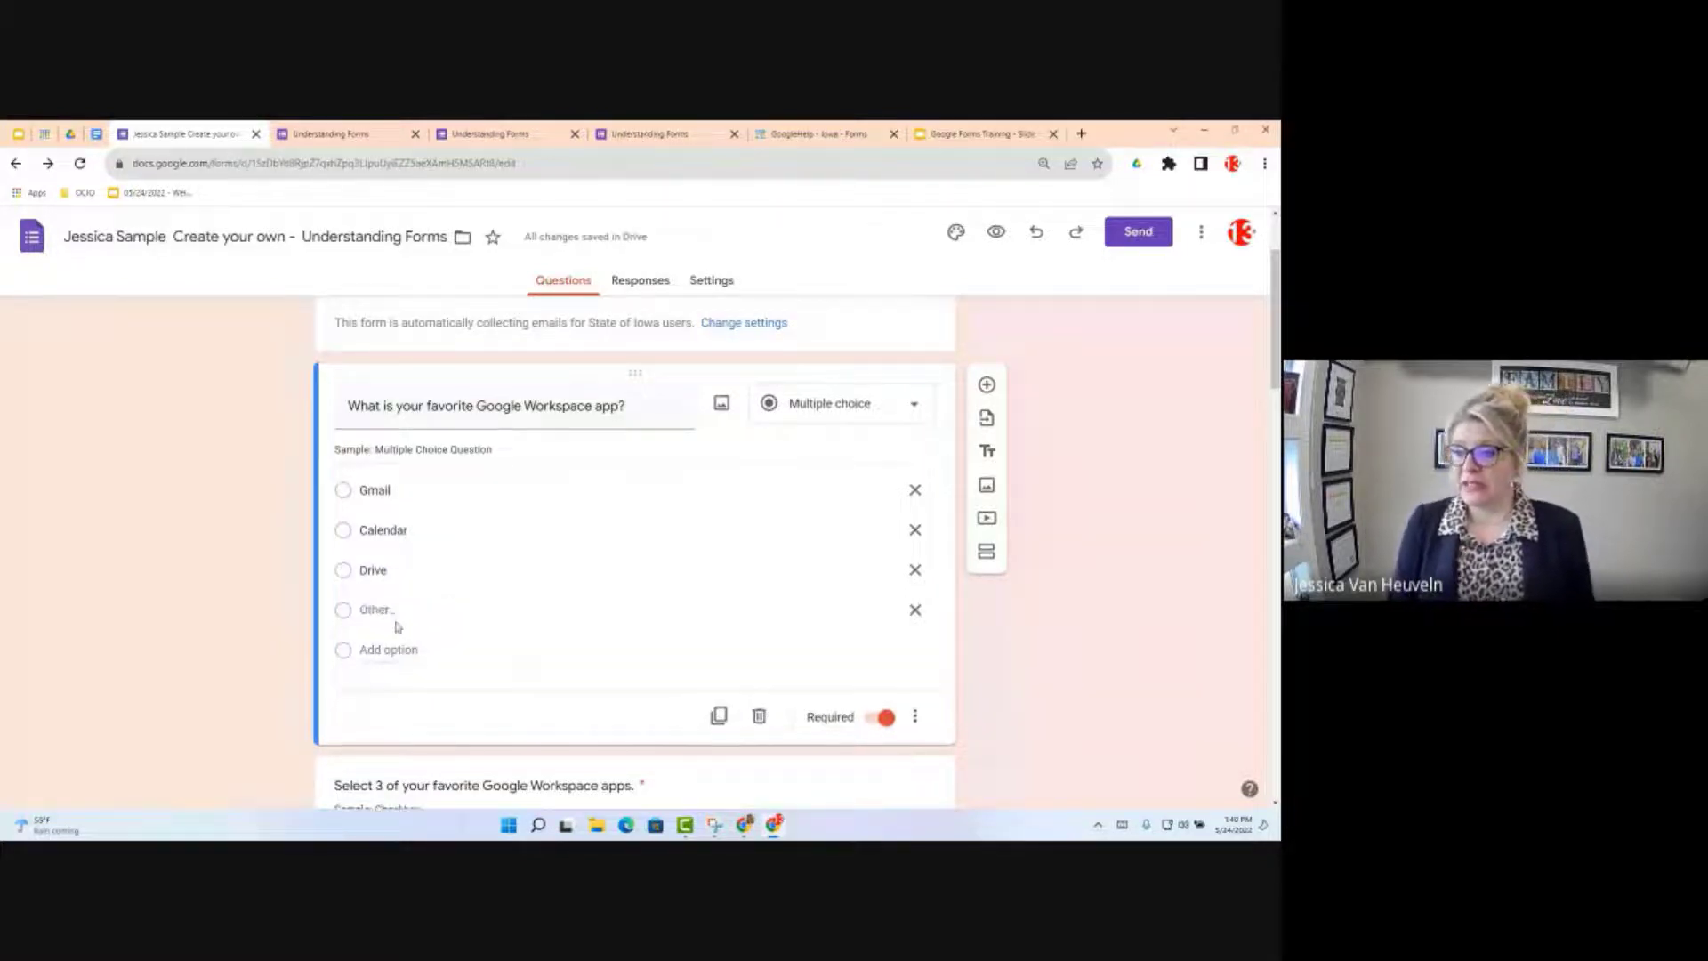
pyautogui.click(914, 610)
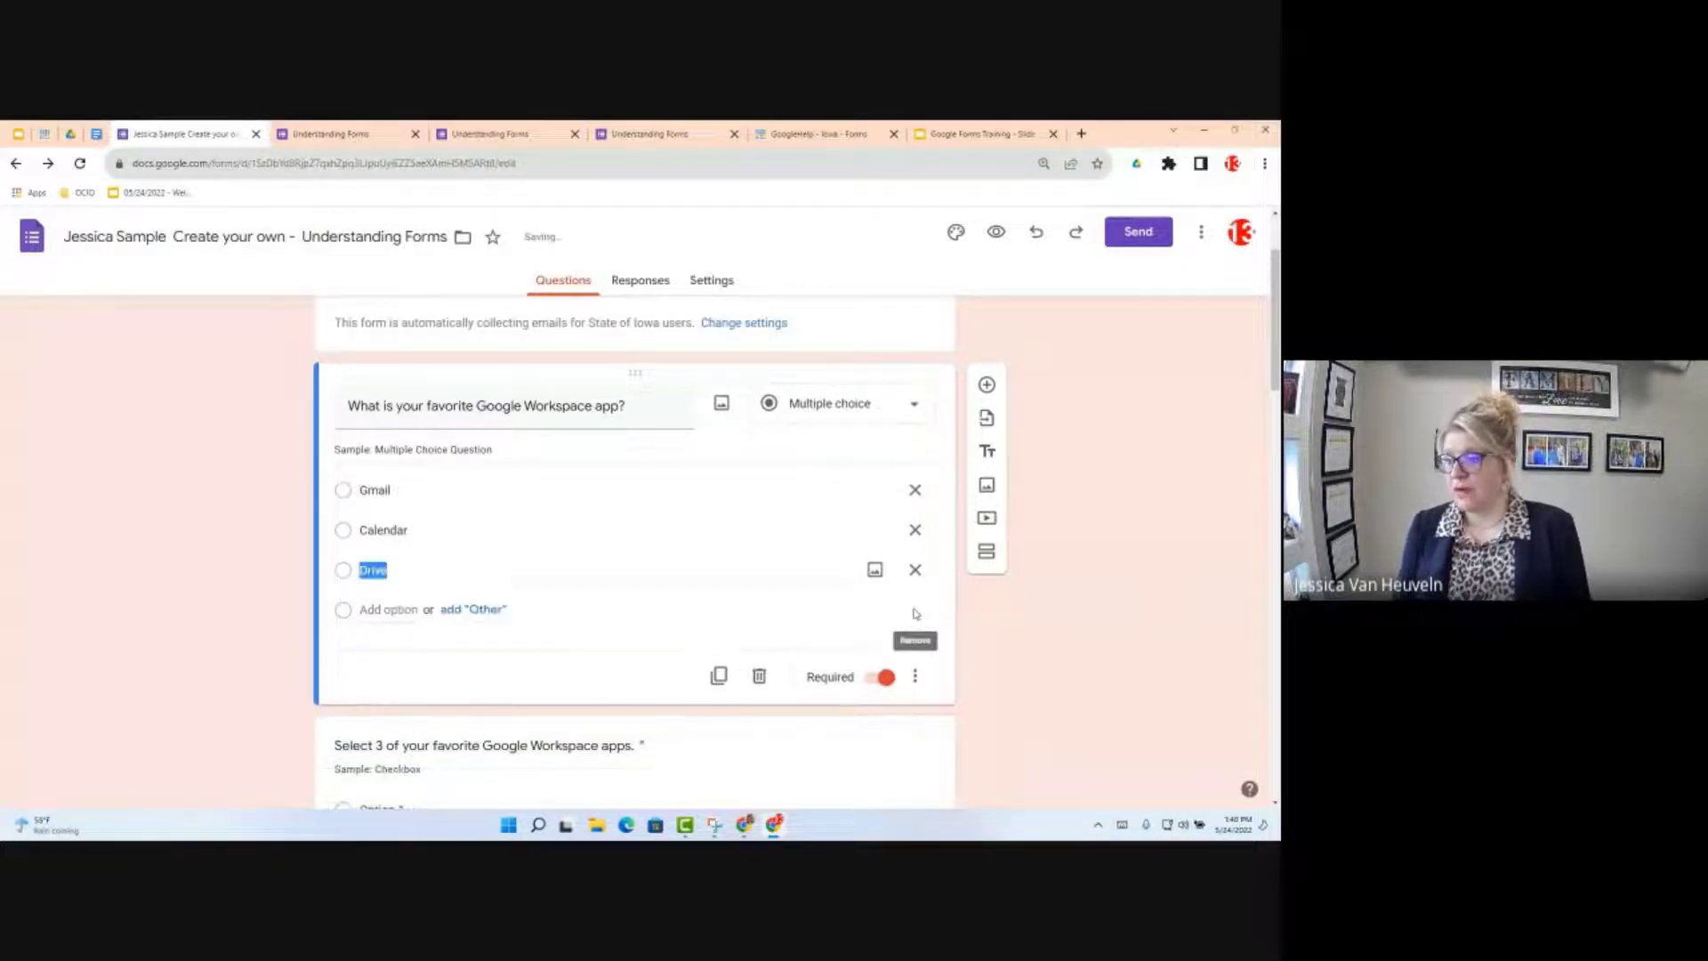
pyautogui.click(469, 612)
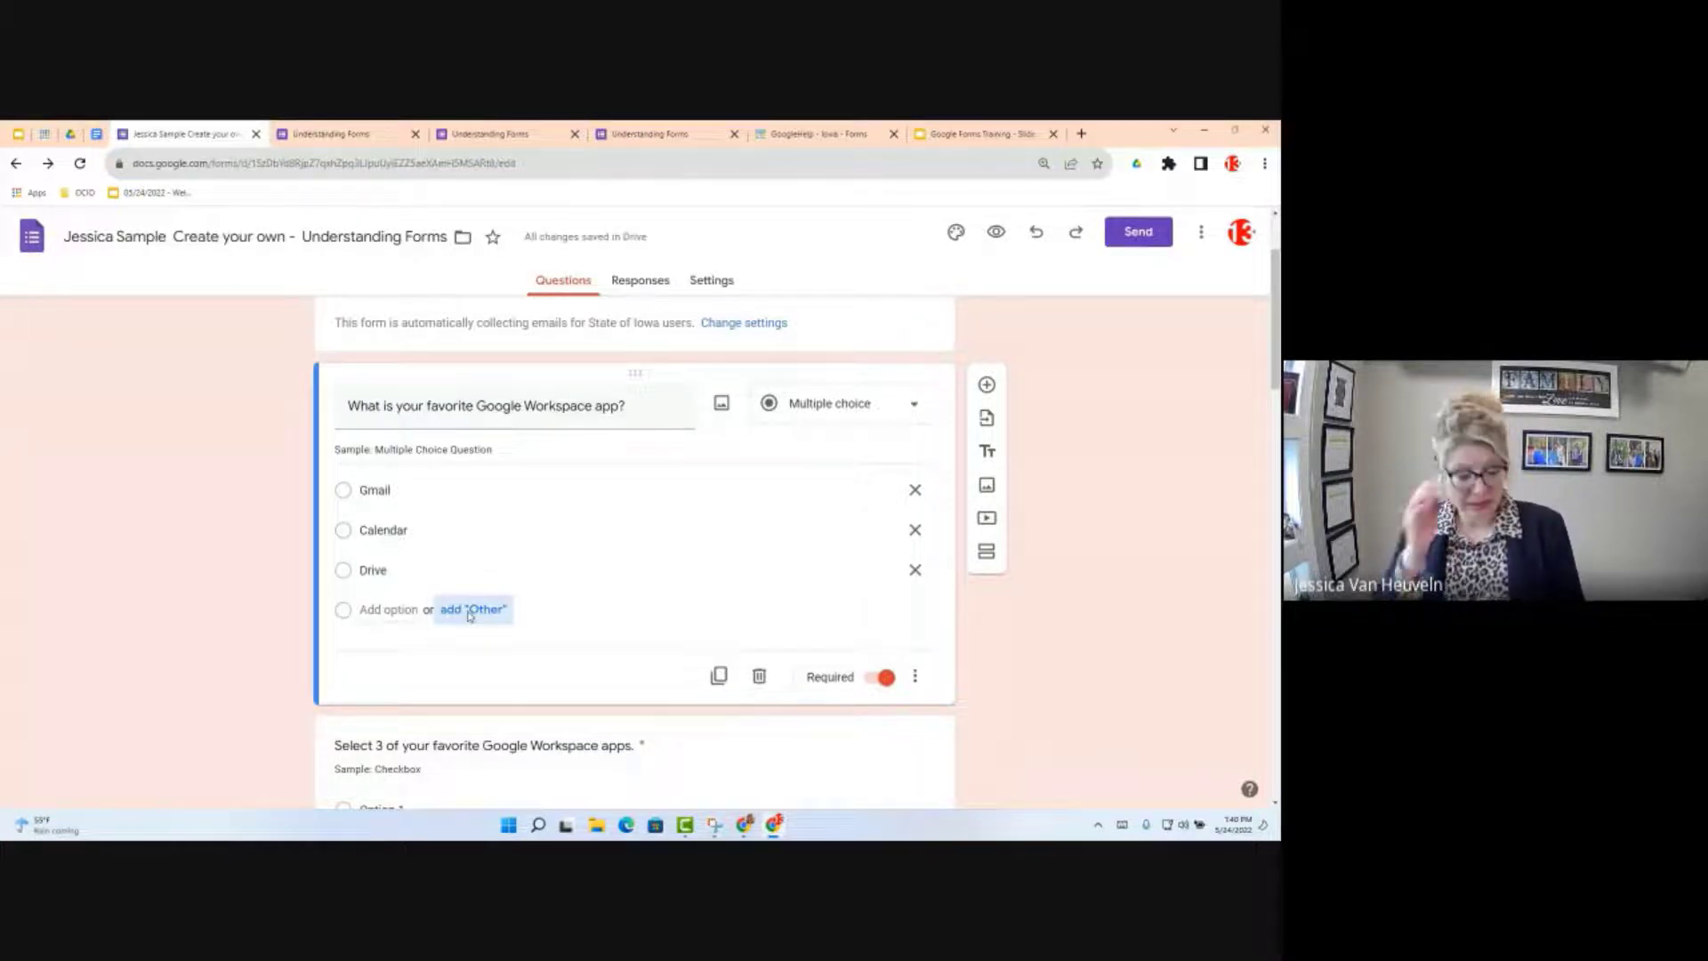
pyautogui.click(469, 612)
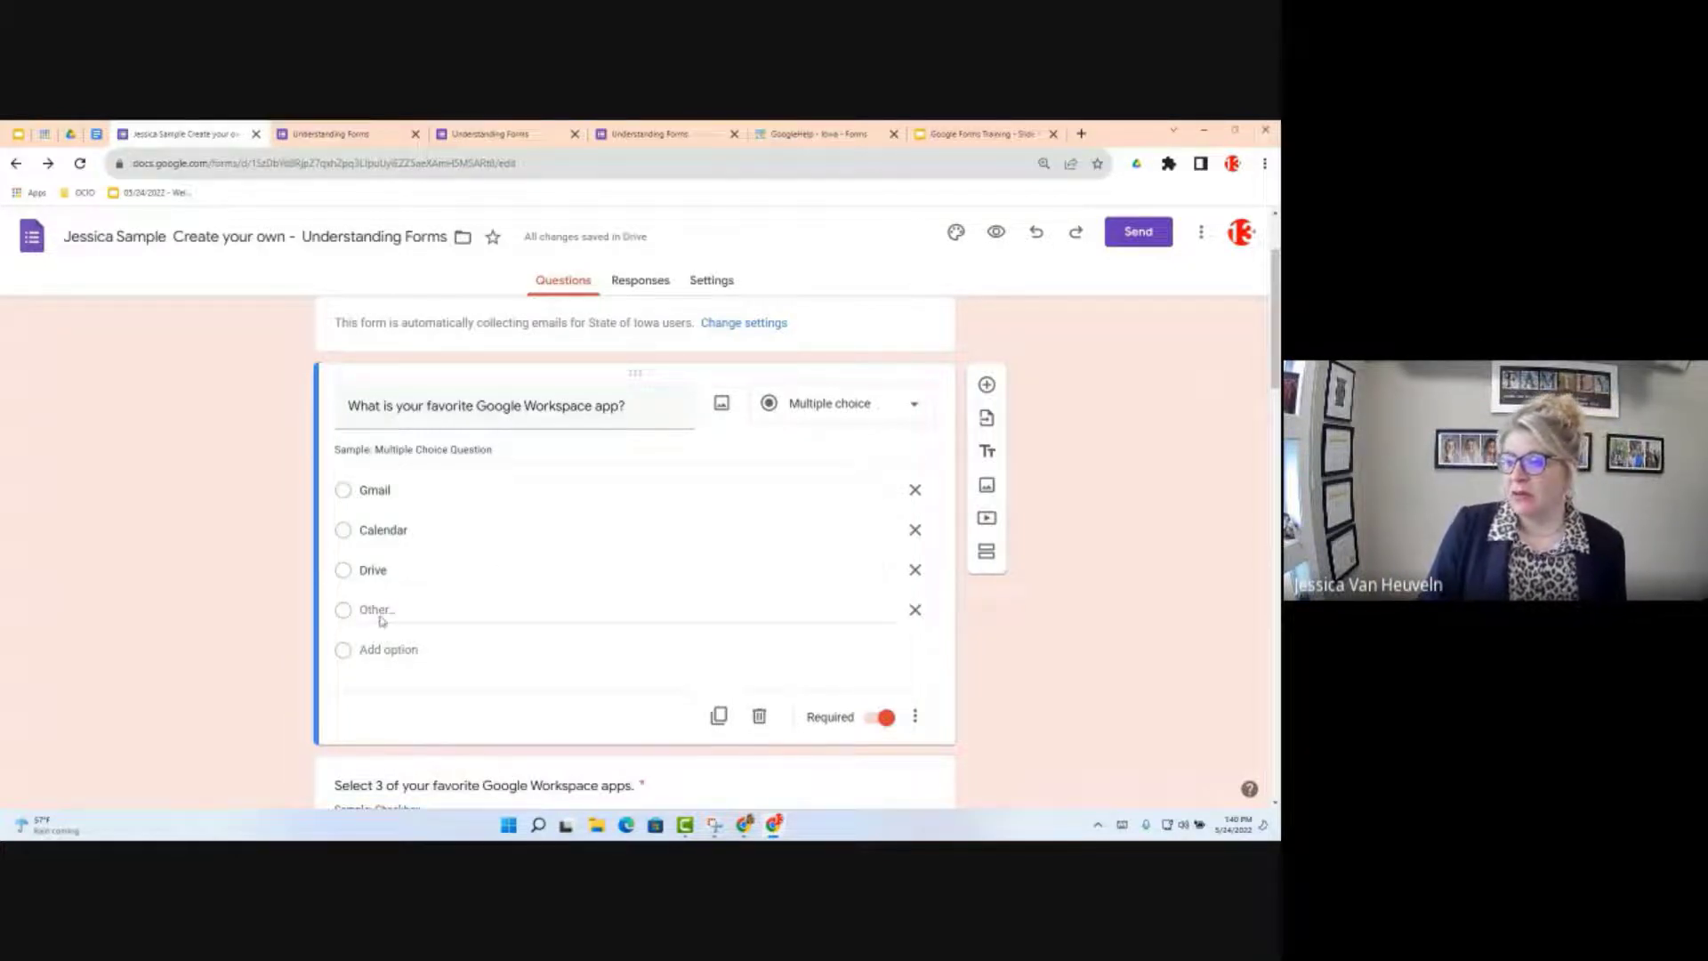
pyautogui.click(995, 231)
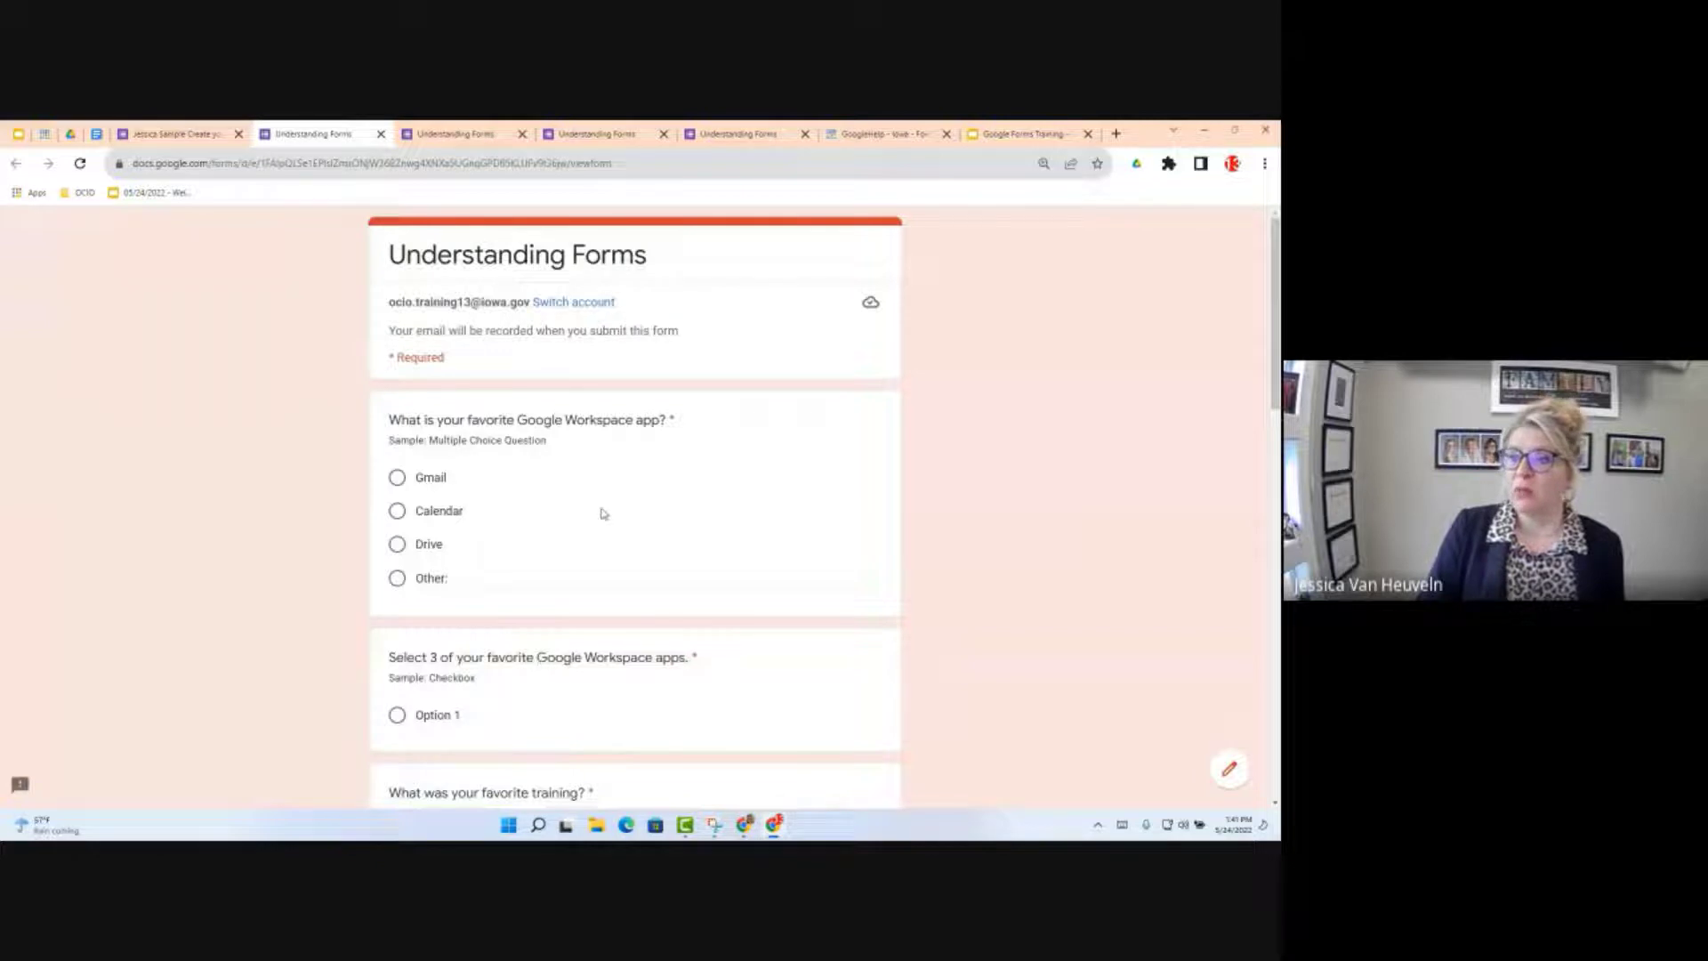
pyautogui.moveTo(614, 163); pyautogui.dragTo(575, 166)
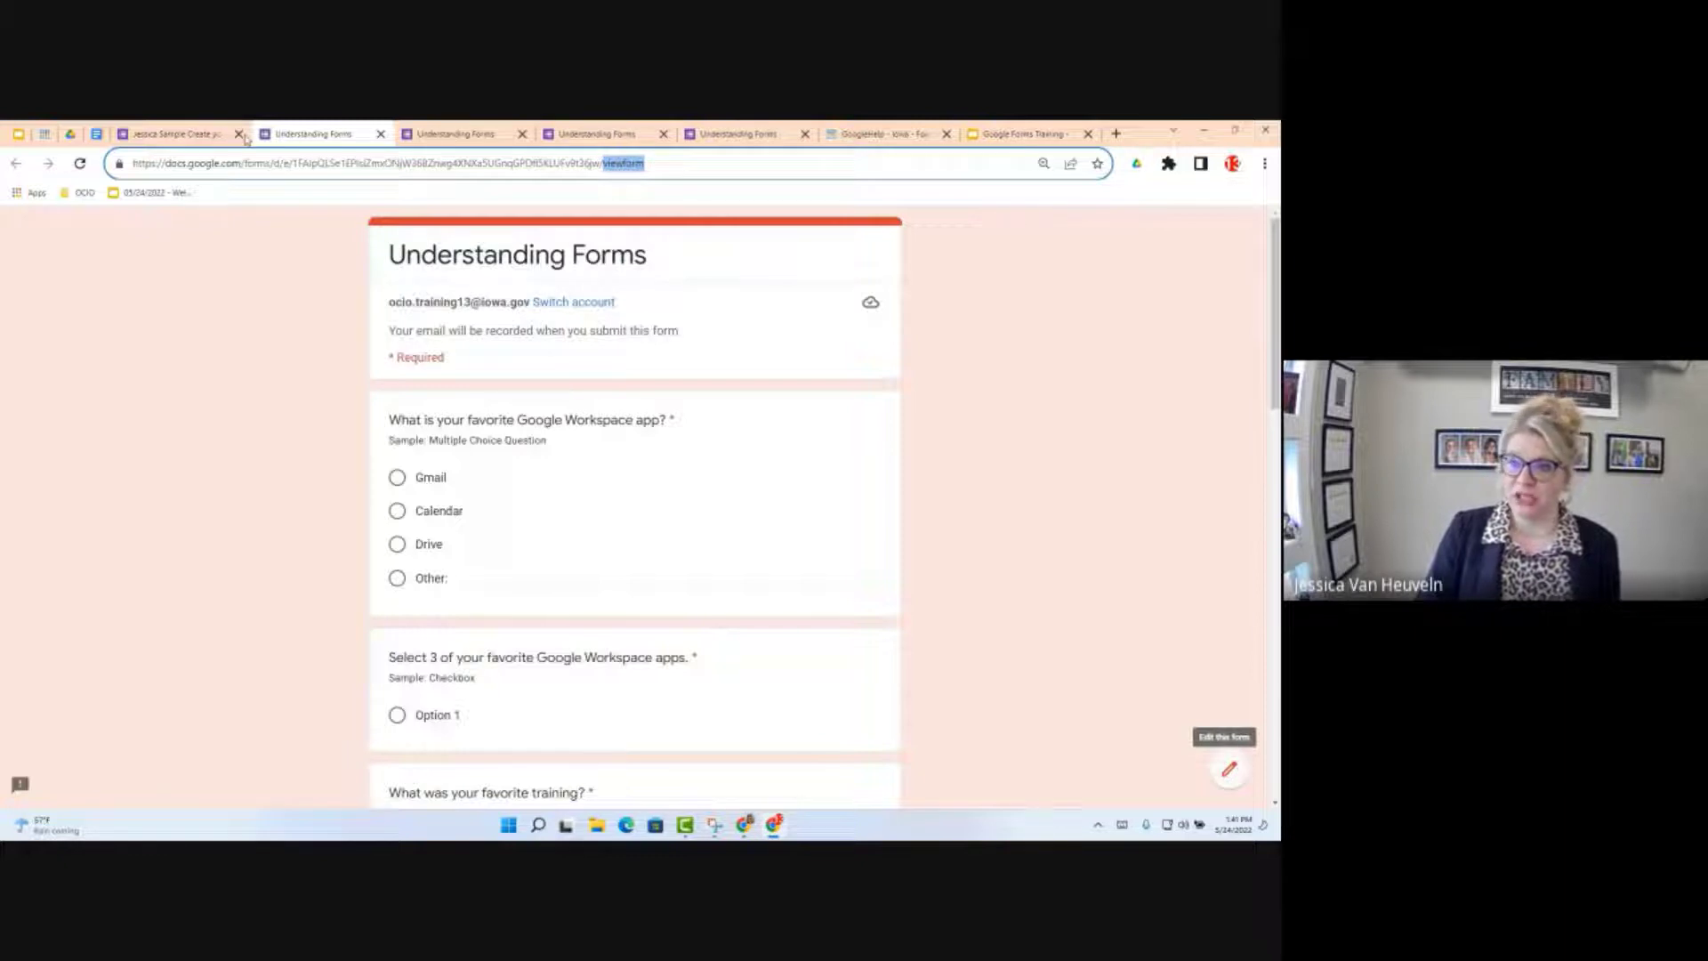
pyautogui.click(190, 138)
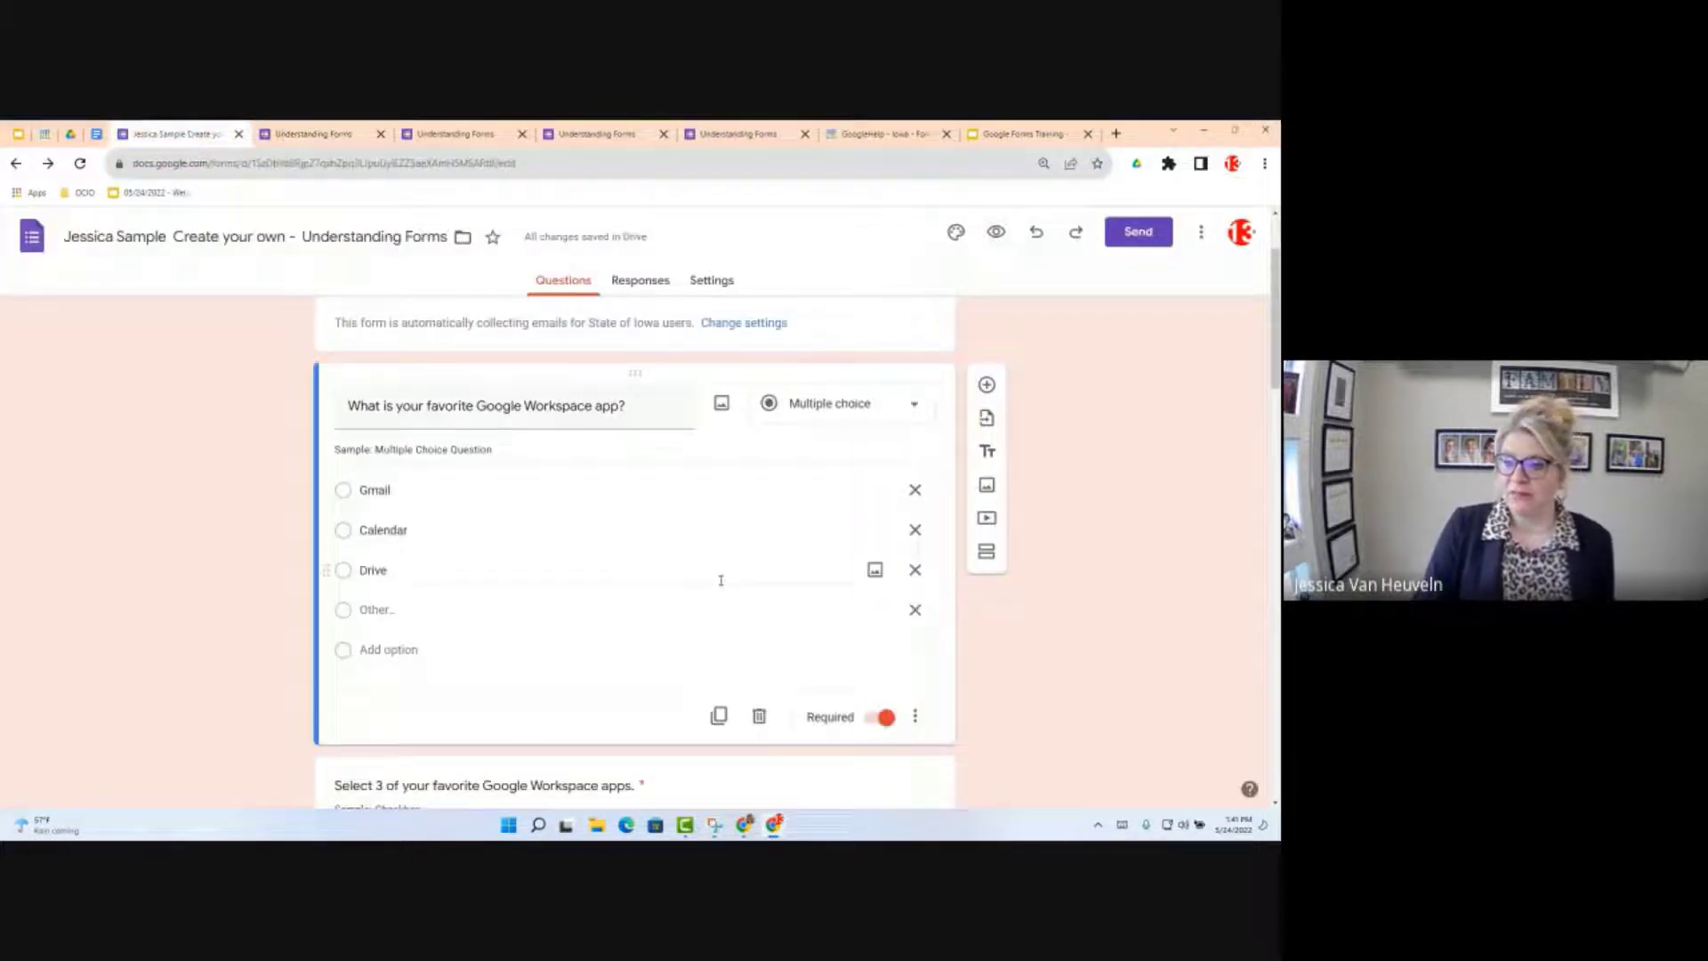
# Step: Convert 'Select 3 of your favorite Google Workspace apps.' to a Checkboxes question
pyautogui.scroll(-5, 480, 499)
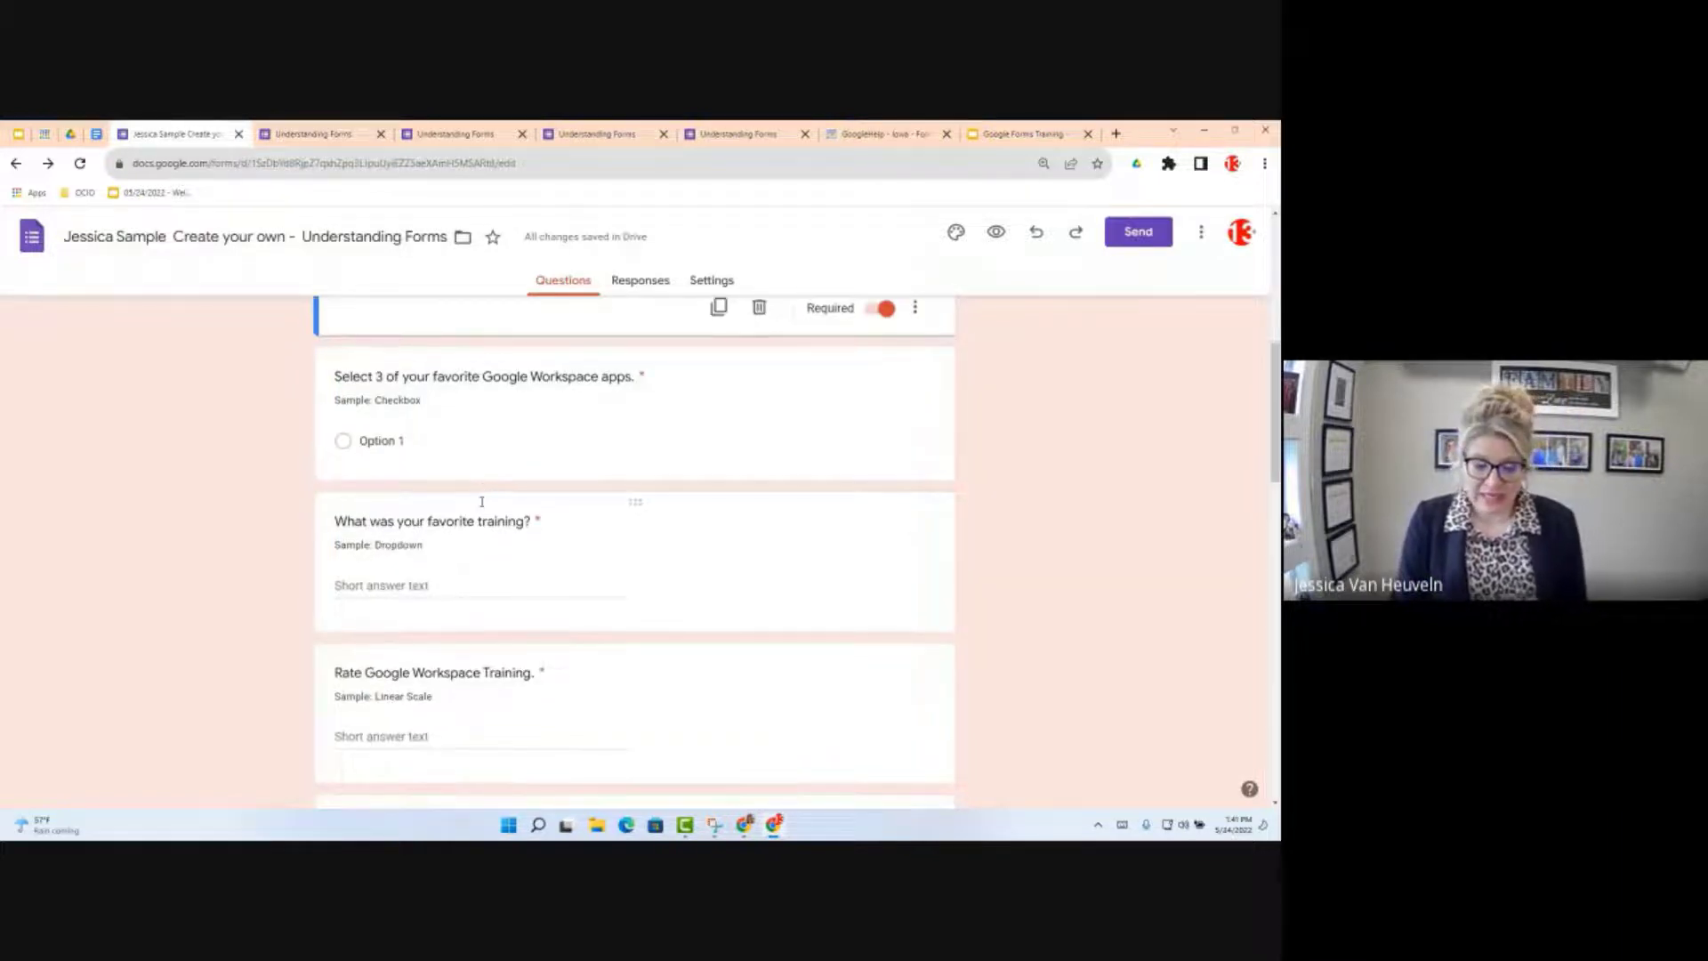
pyautogui.scroll(-2, 480, 500)
pyautogui.scroll(2, 480, 502)
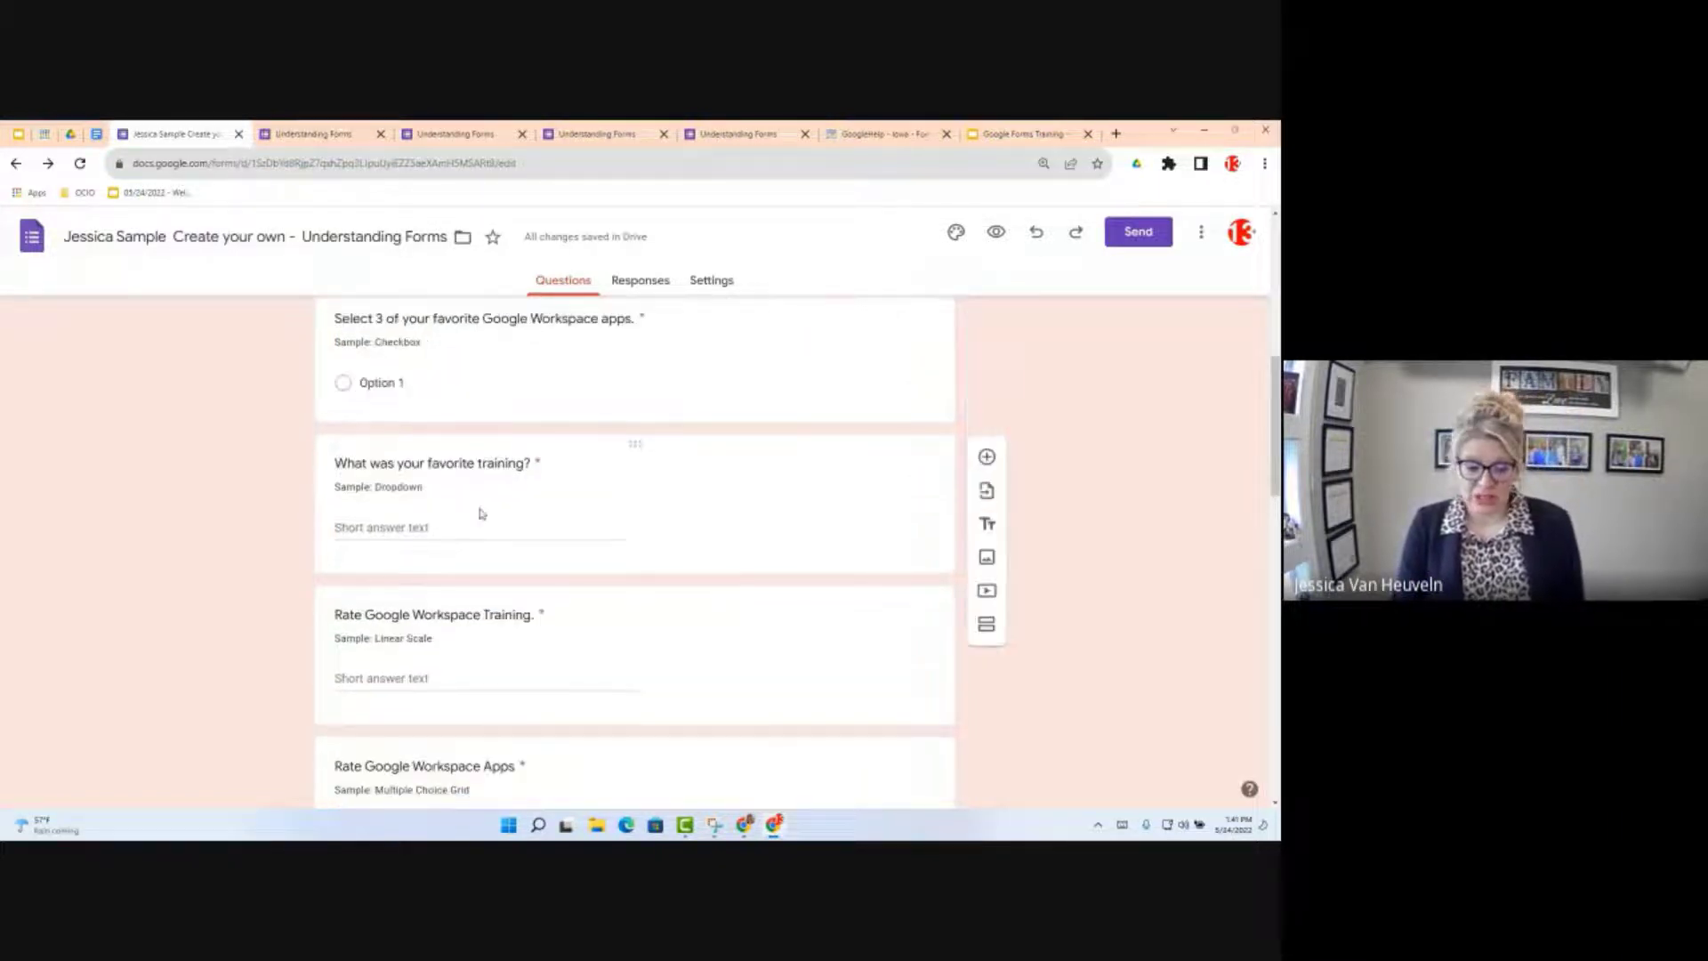
pyautogui.scroll(3, 481, 513)
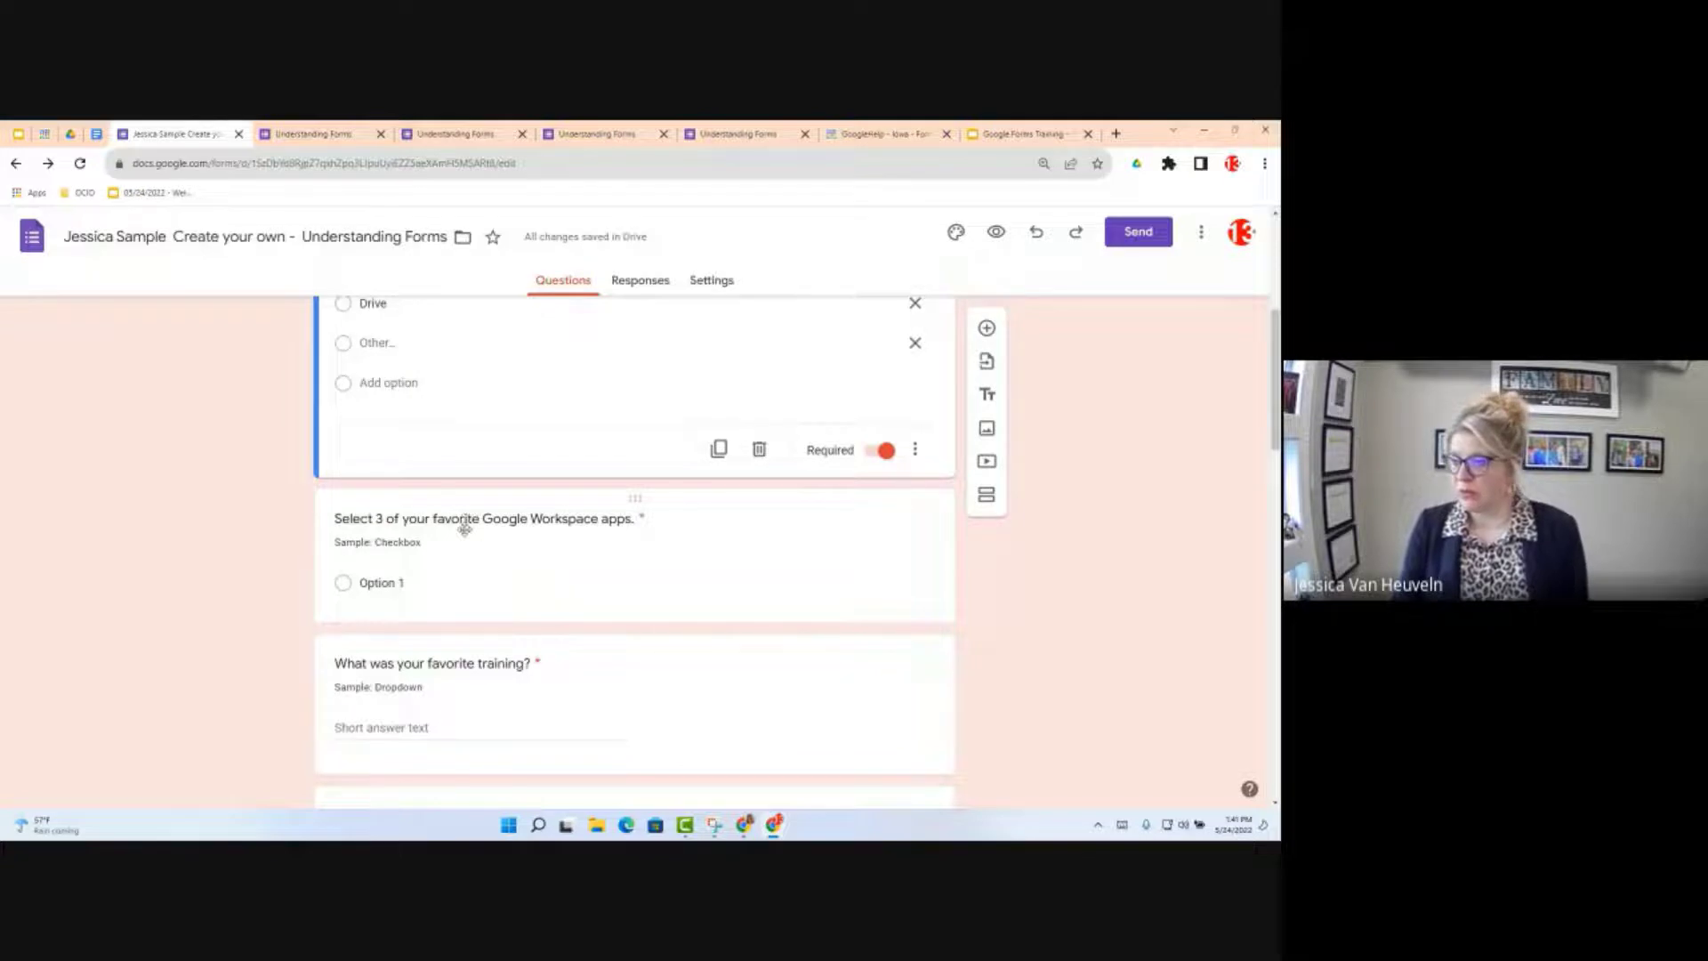
pyautogui.scroll(5, 467, 532)
pyautogui.scroll(-4, 472, 542)
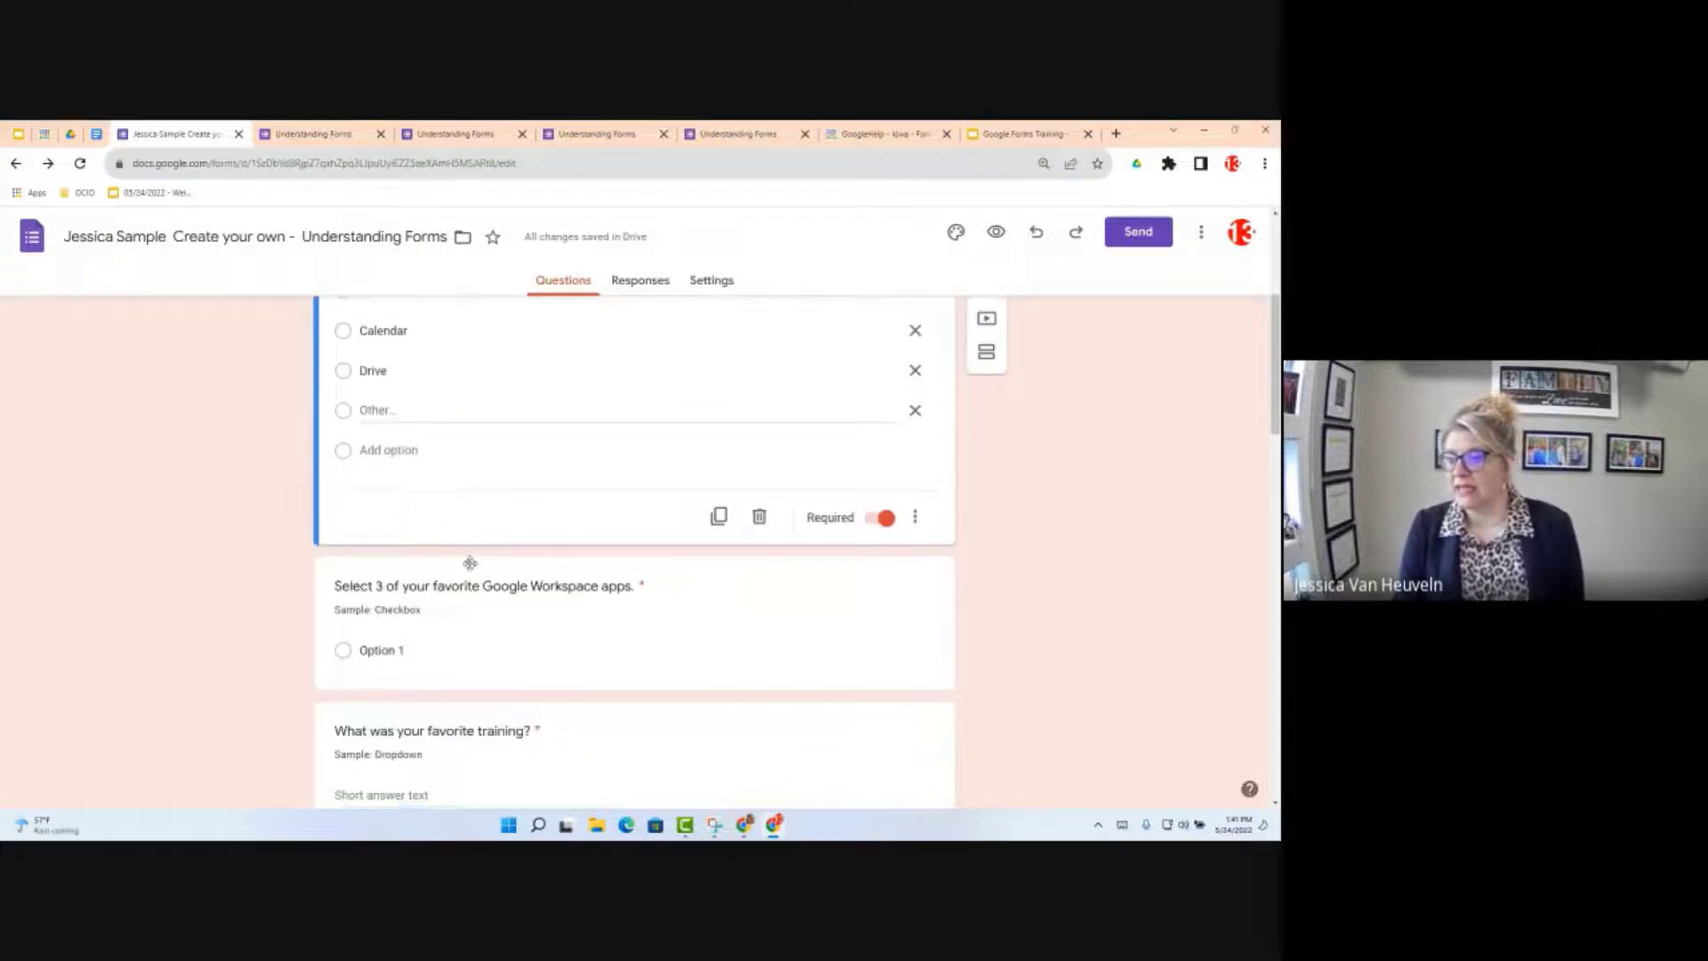
pyautogui.scroll(-2, 470, 563)
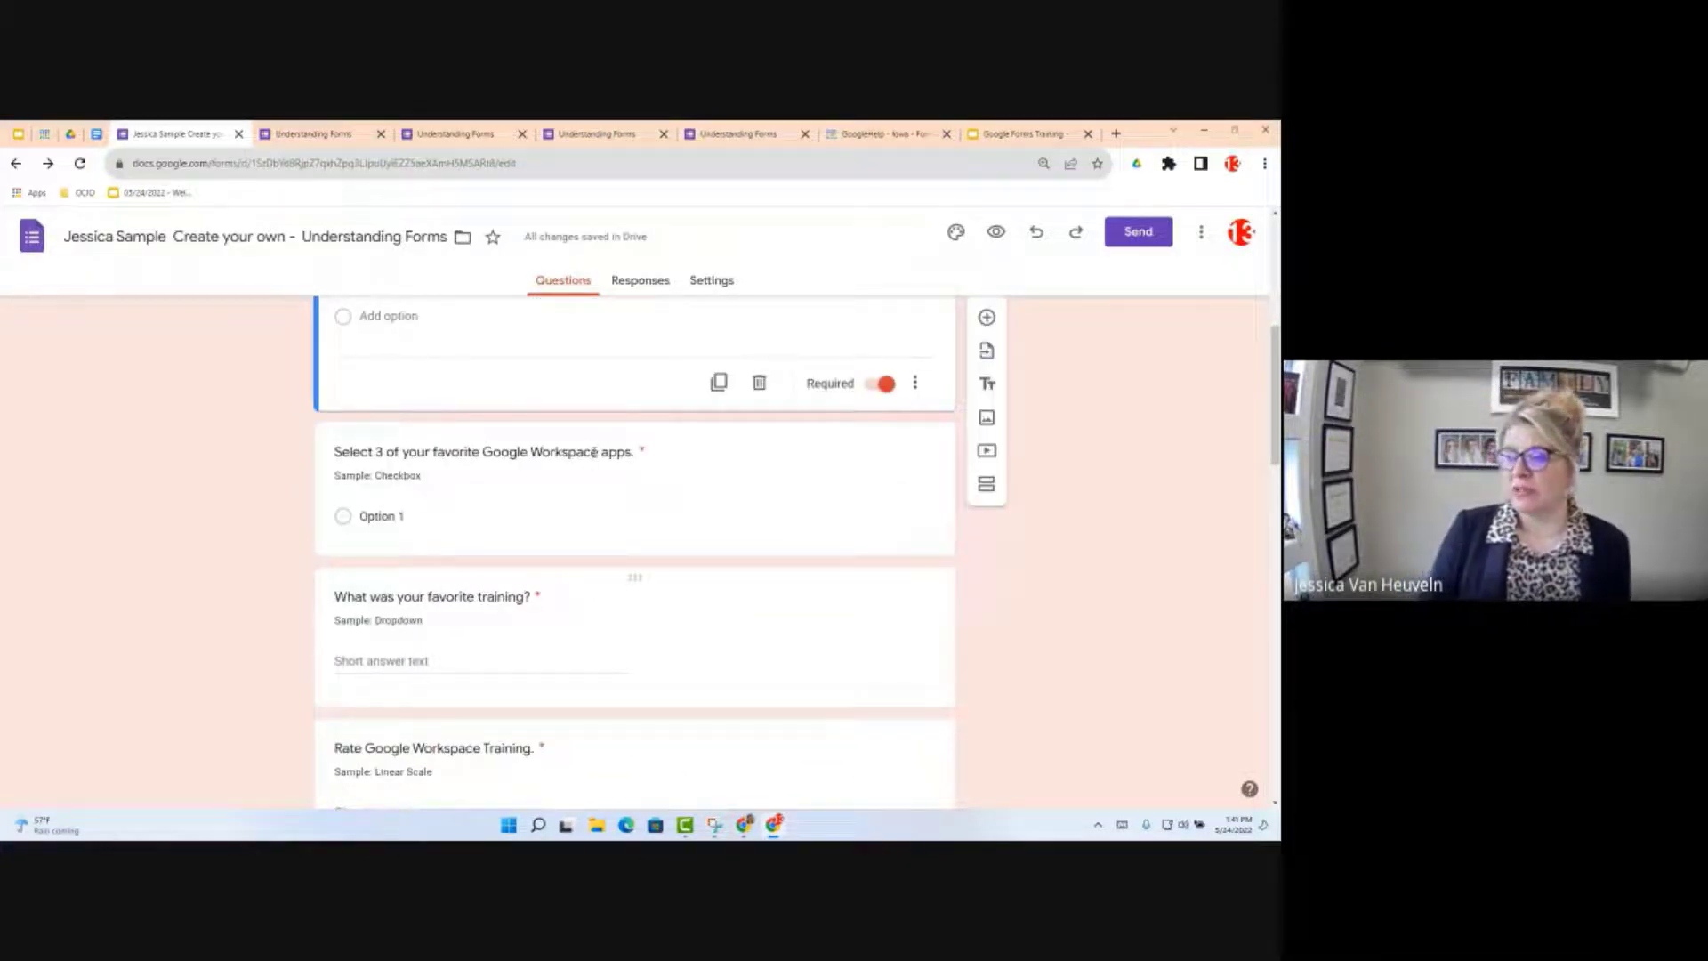
pyautogui.click(415, 453)
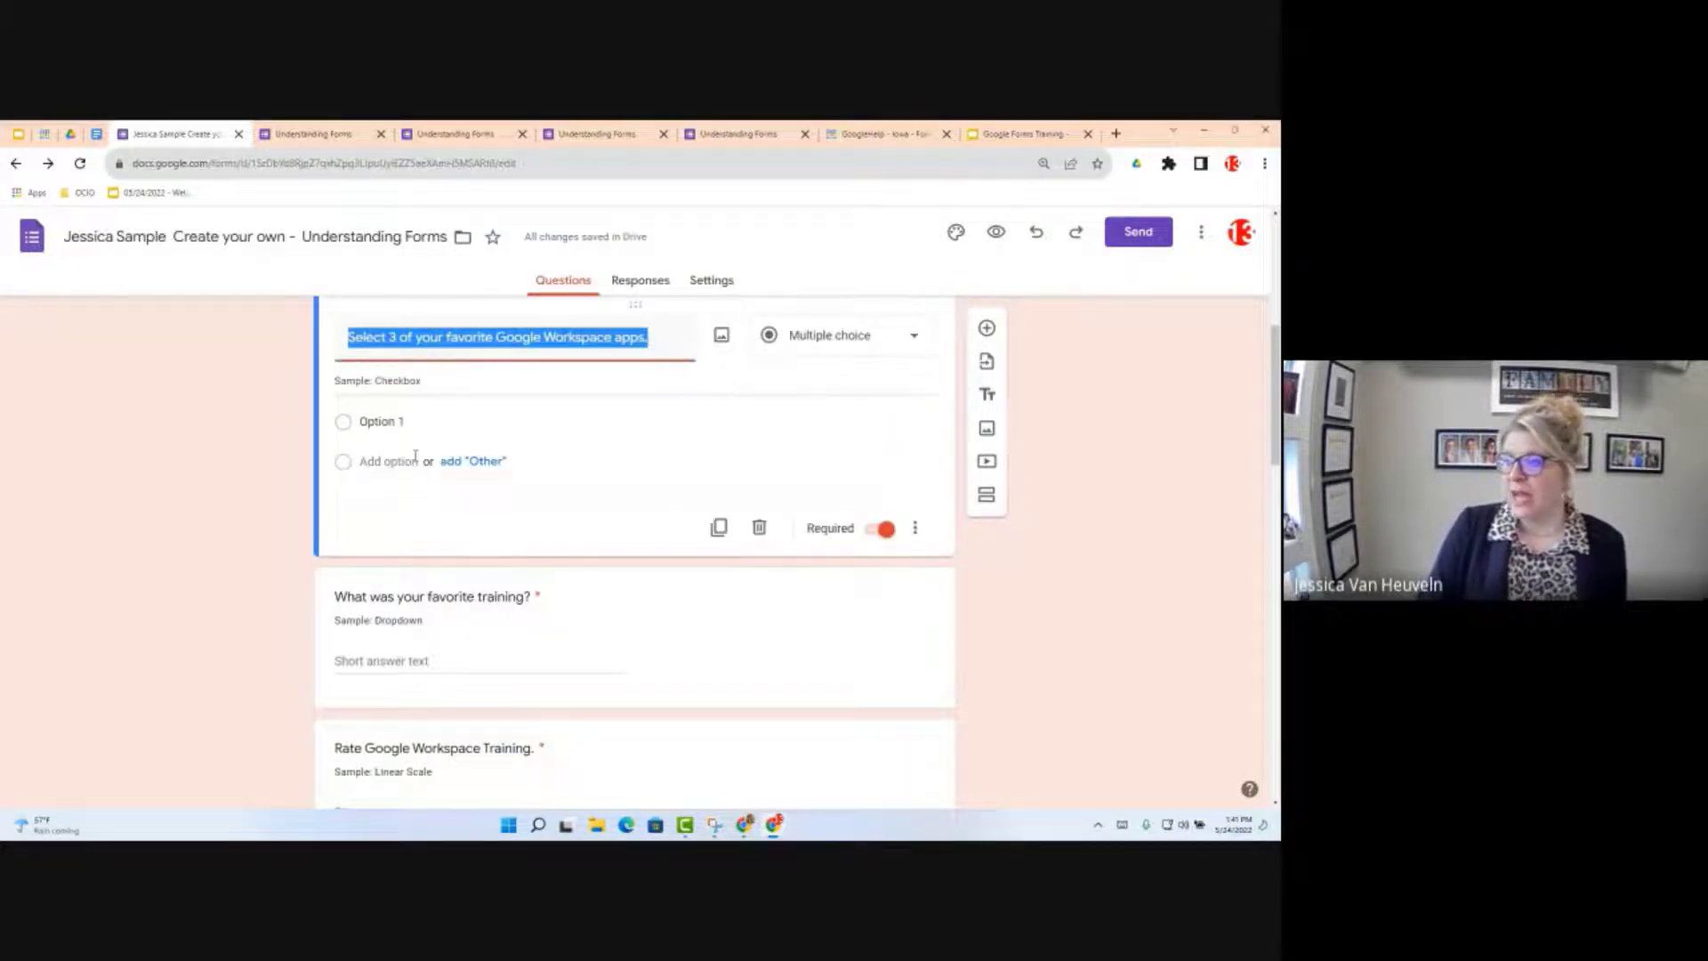
pyautogui.click(916, 338)
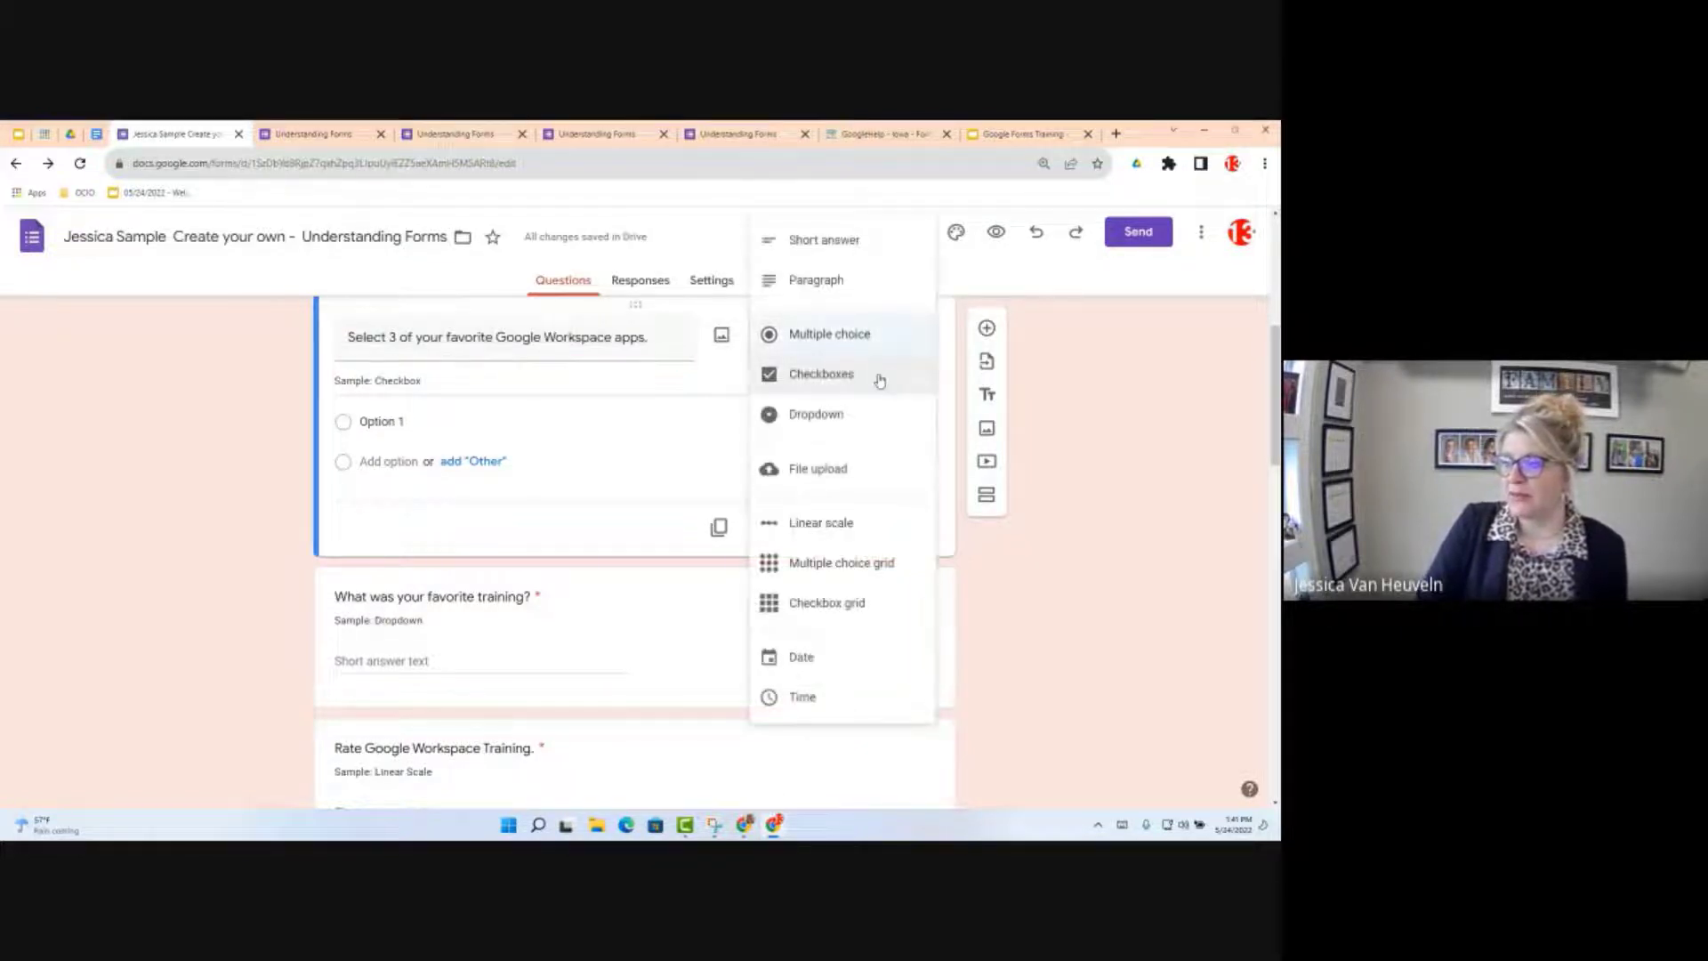
pyautogui.click(879, 381)
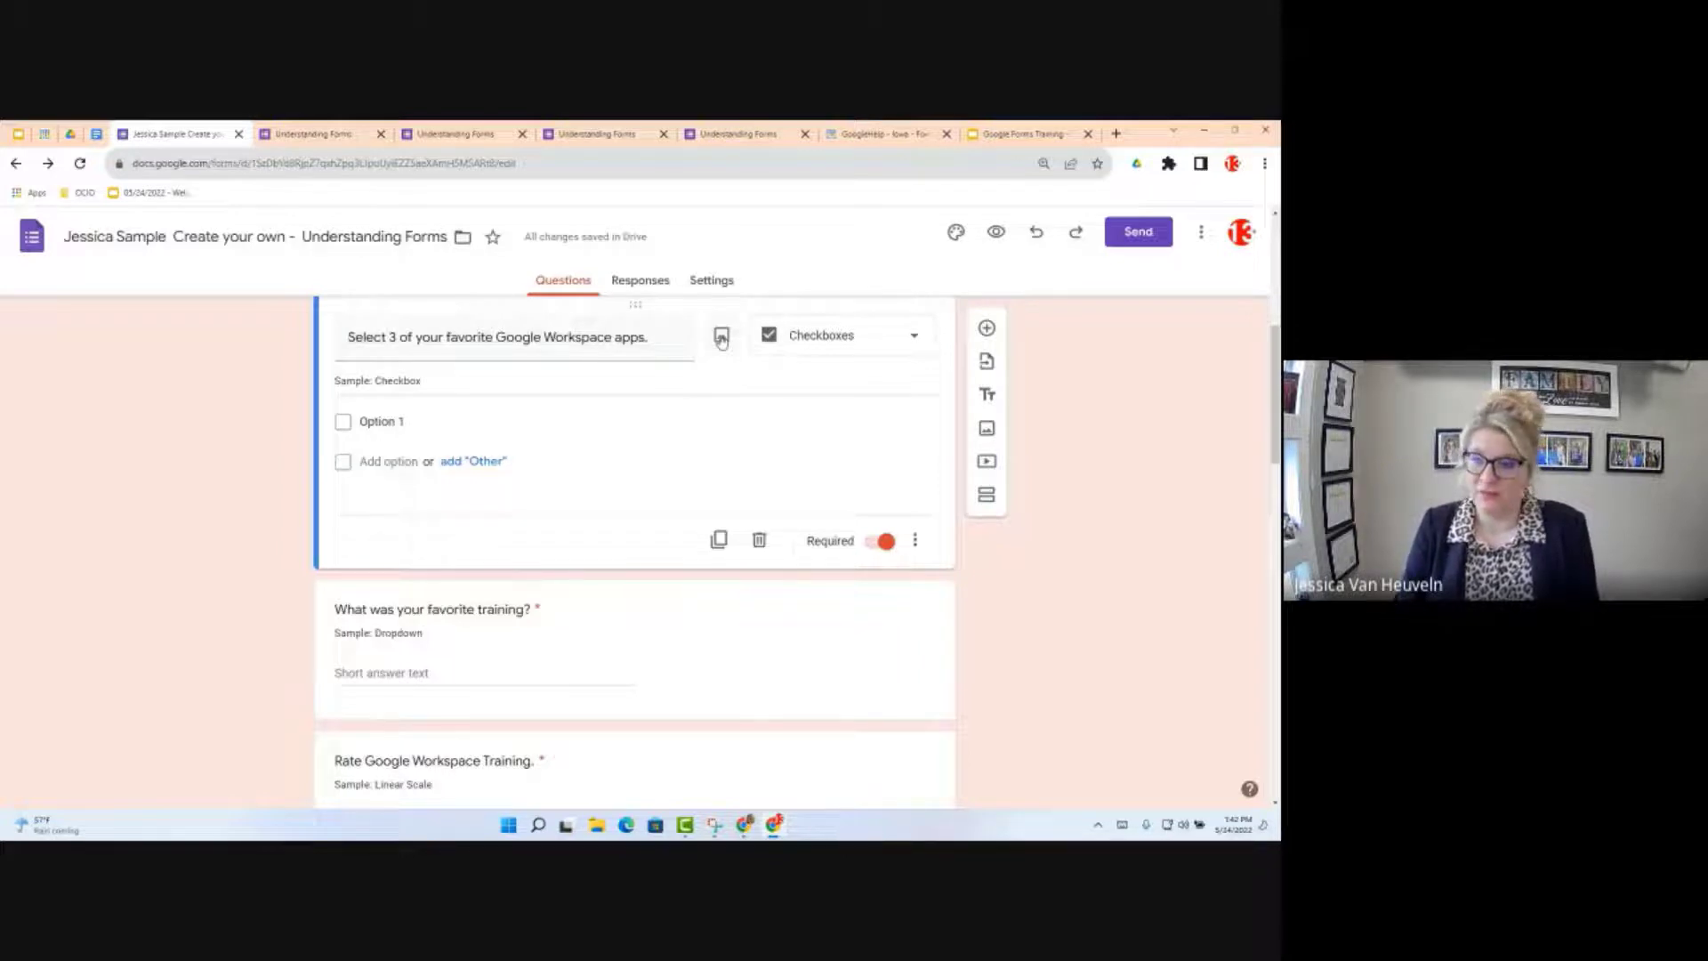
# Step: Review the question type list again, then go to the objectives document
pyautogui.click(819, 349)
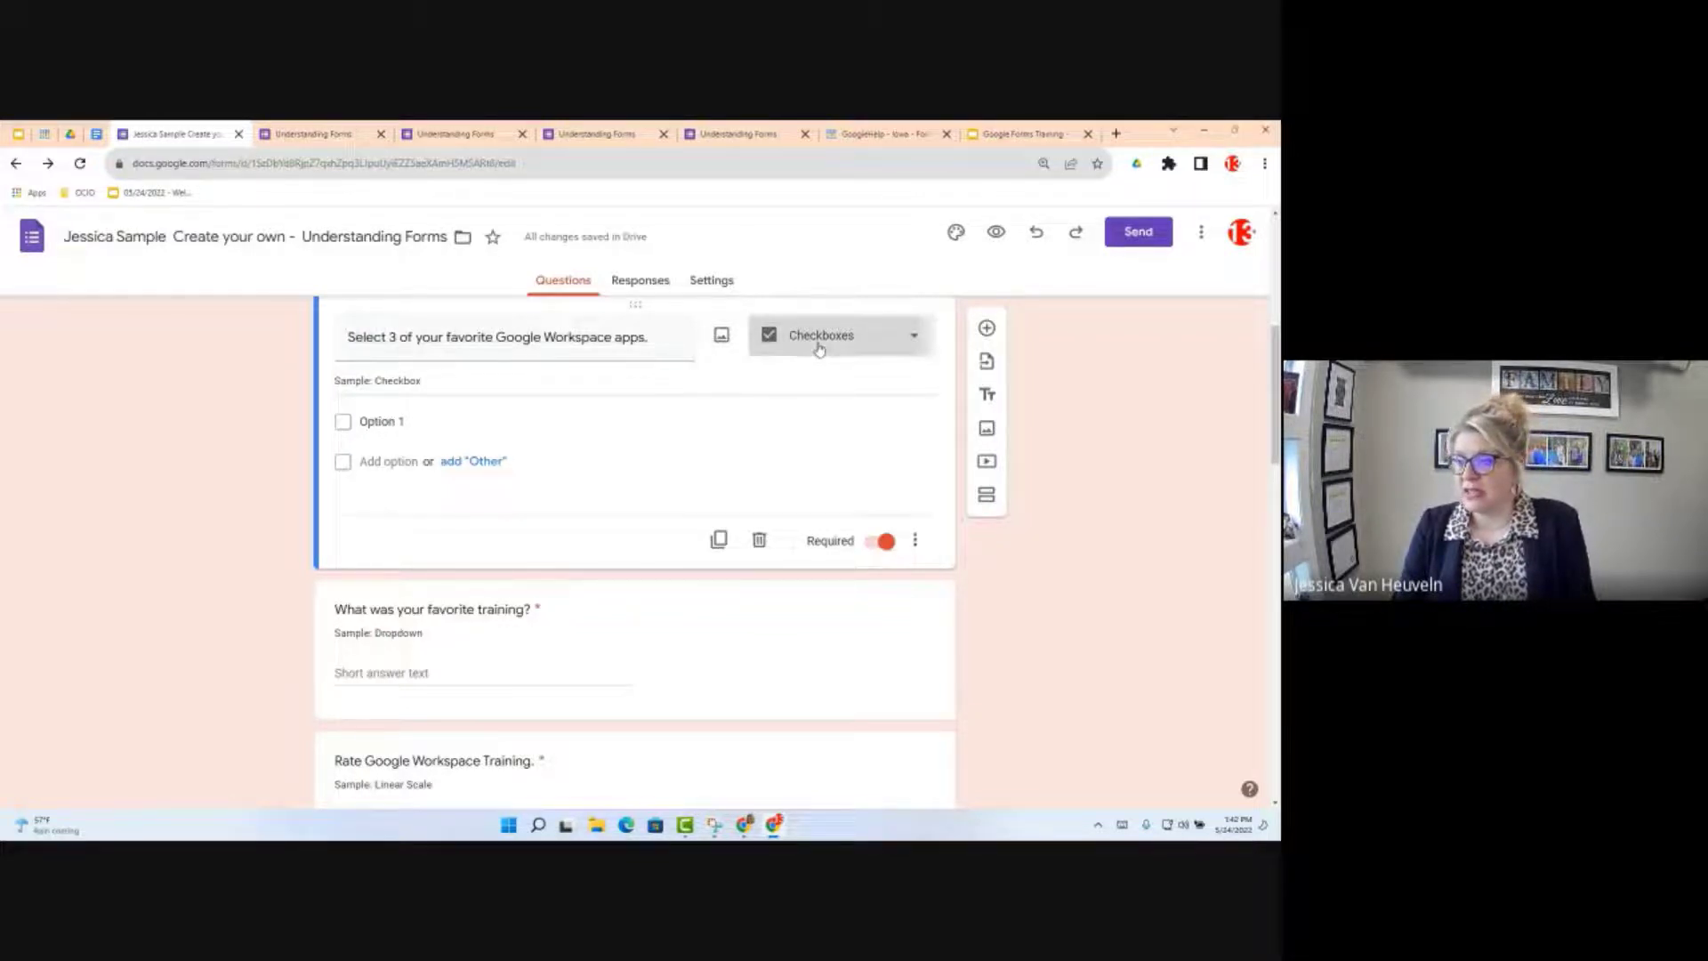
pyautogui.click(820, 349)
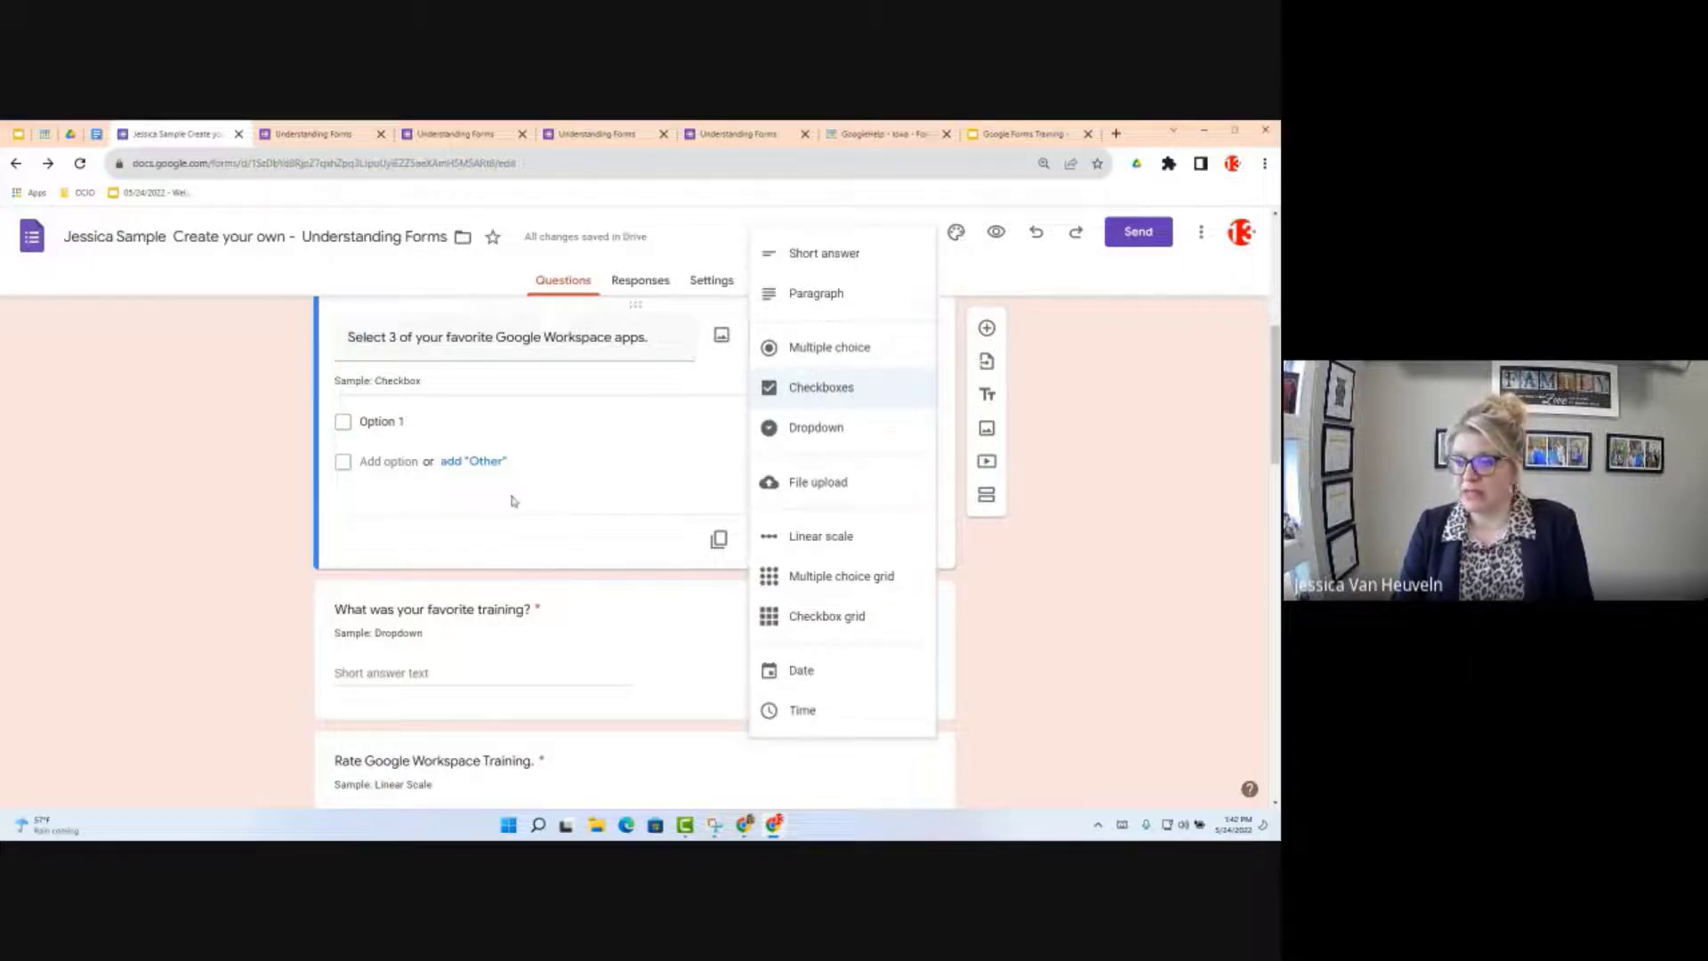
pyautogui.click(97, 135)
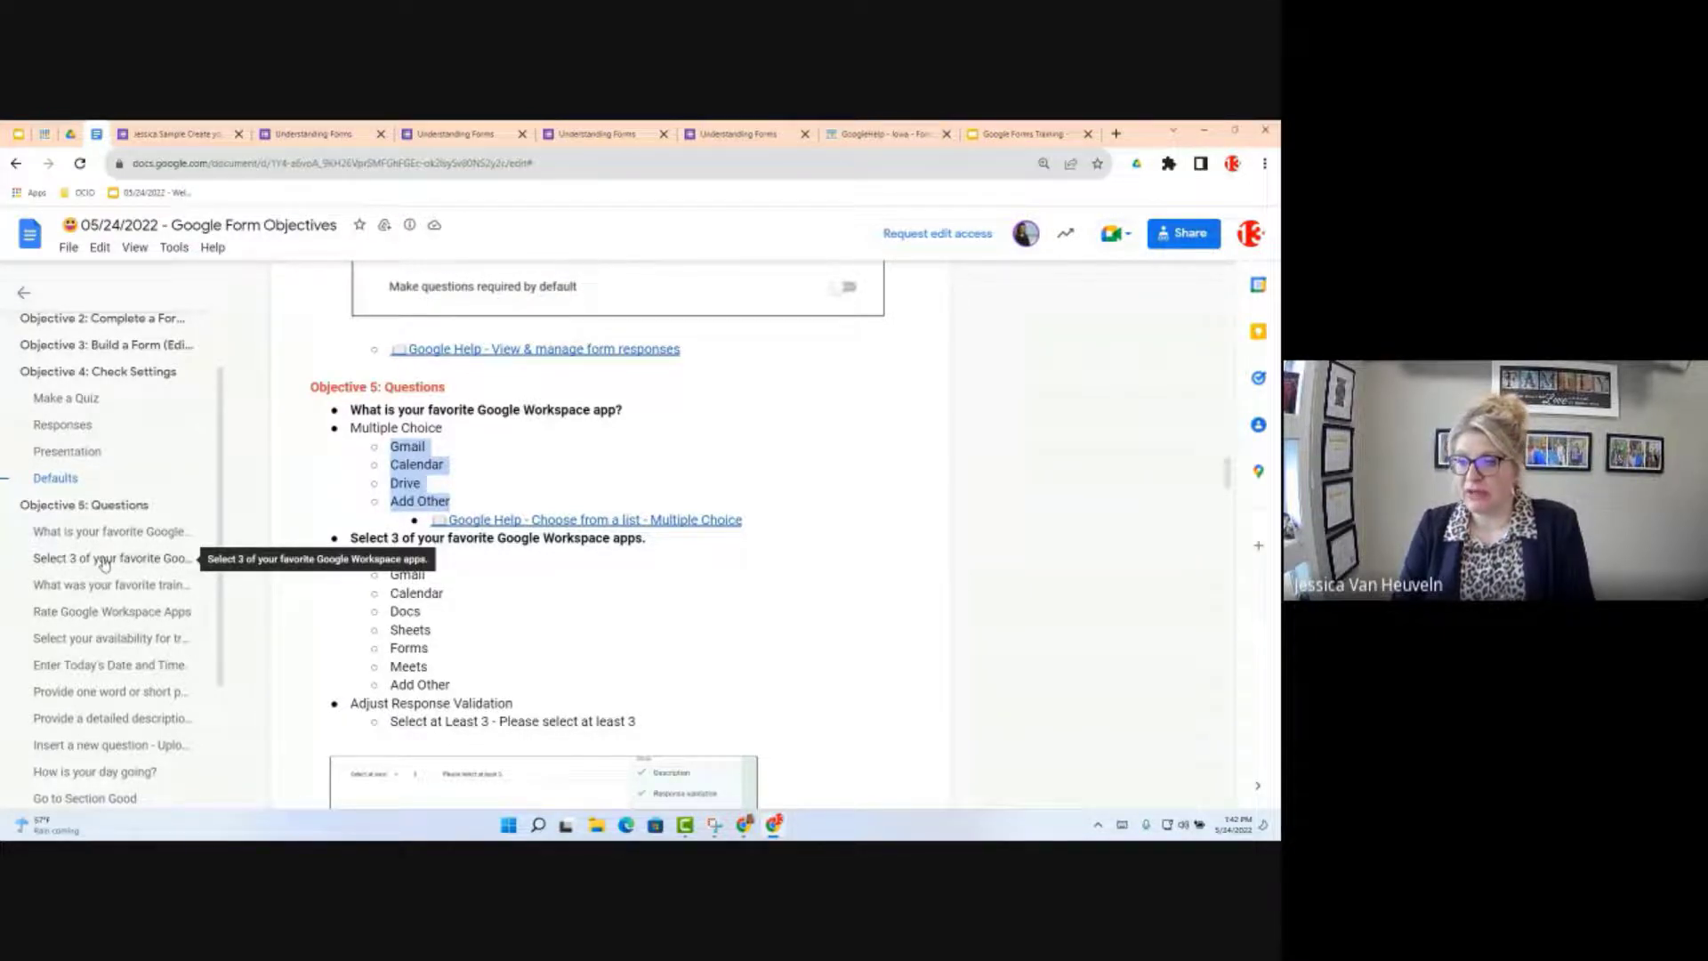
# Step: Copy the app names Gmail through Meets under the Select 3 apps objective
pyautogui.click(105, 560)
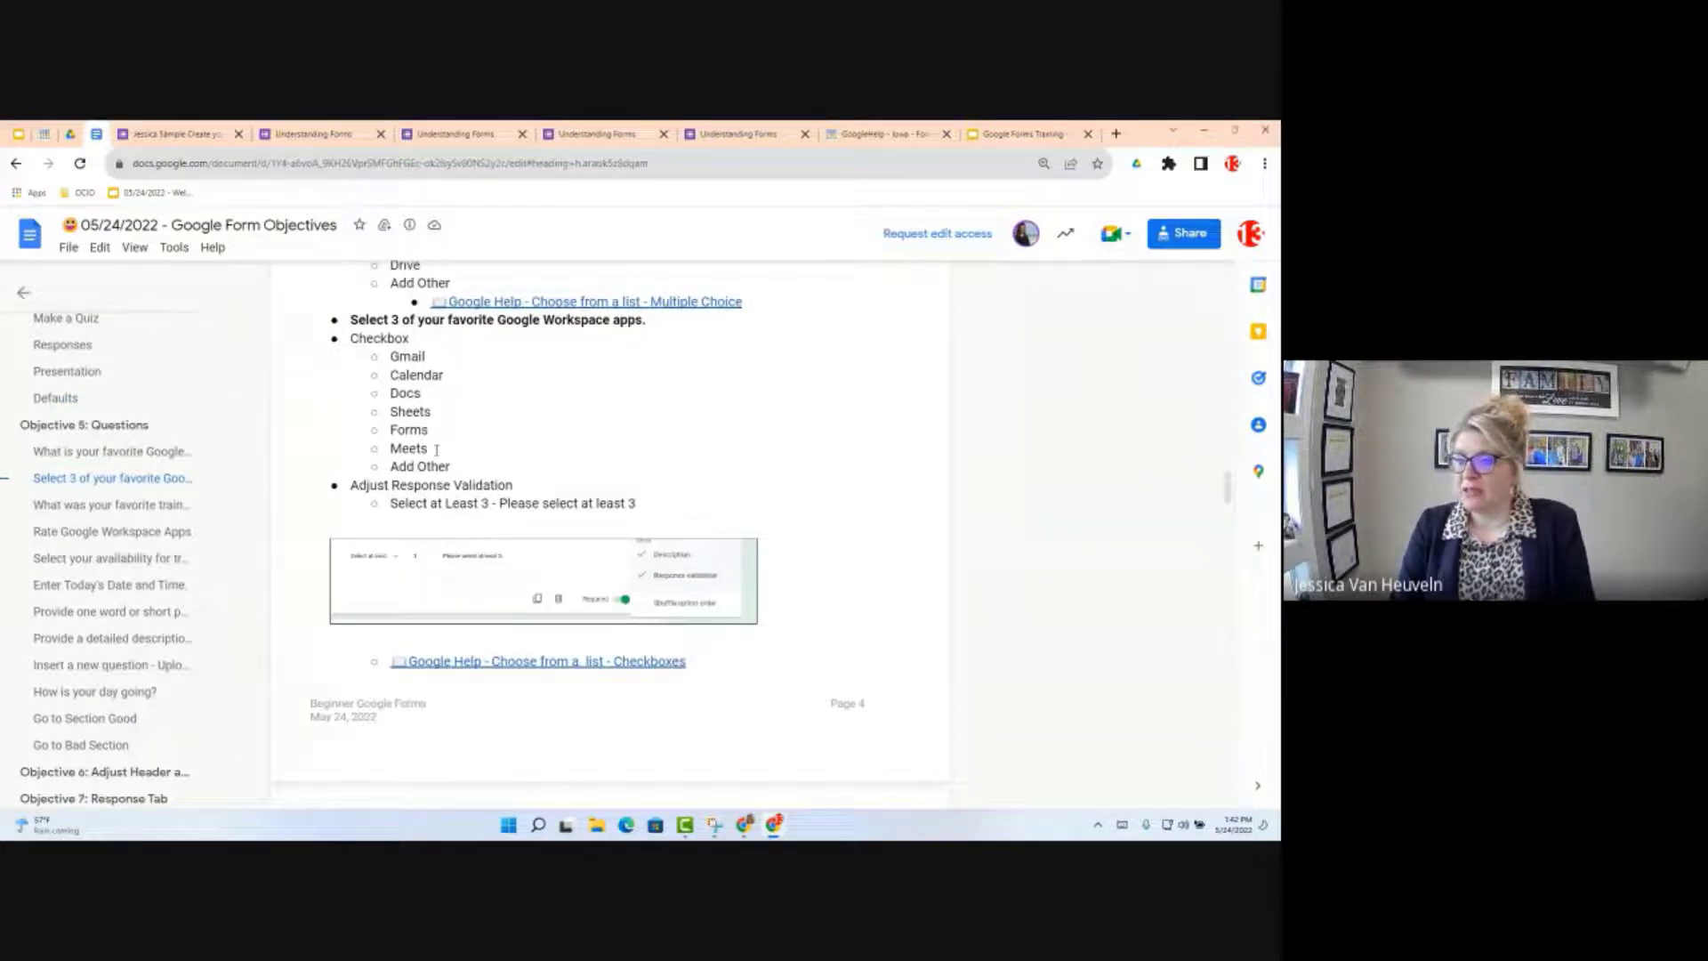
pyautogui.click(390, 380)
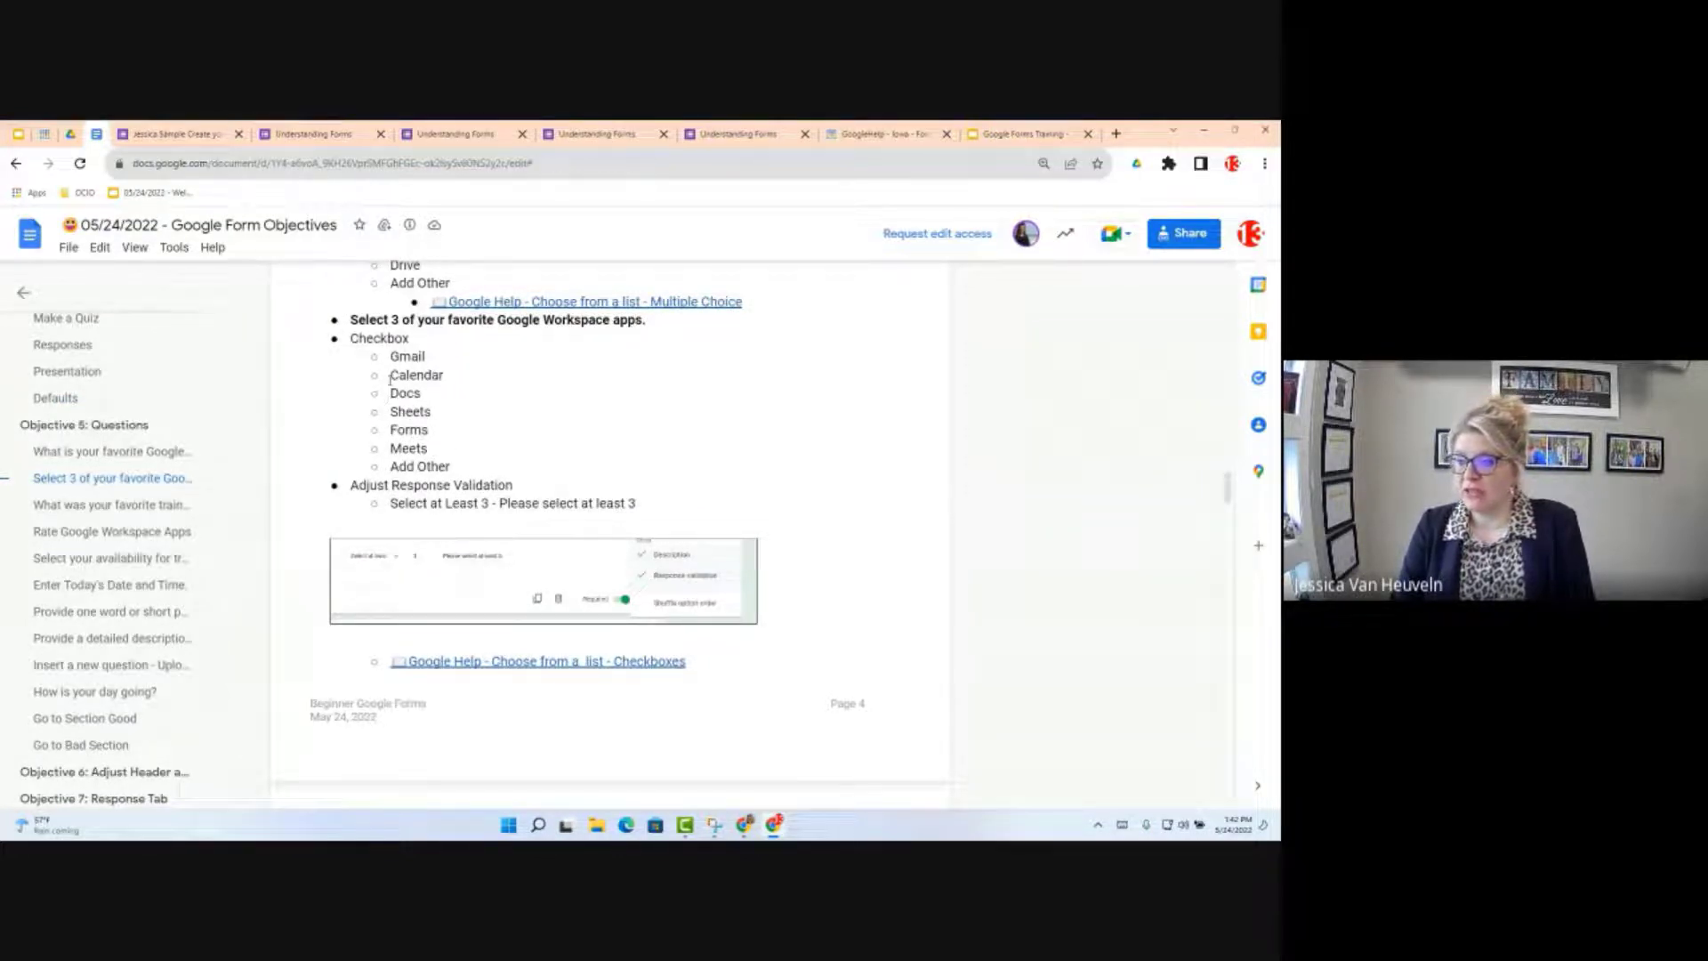
pyautogui.moveTo(390, 356); pyautogui.dragTo(428, 453)
pyautogui.hotkey('ctrl', 'c')
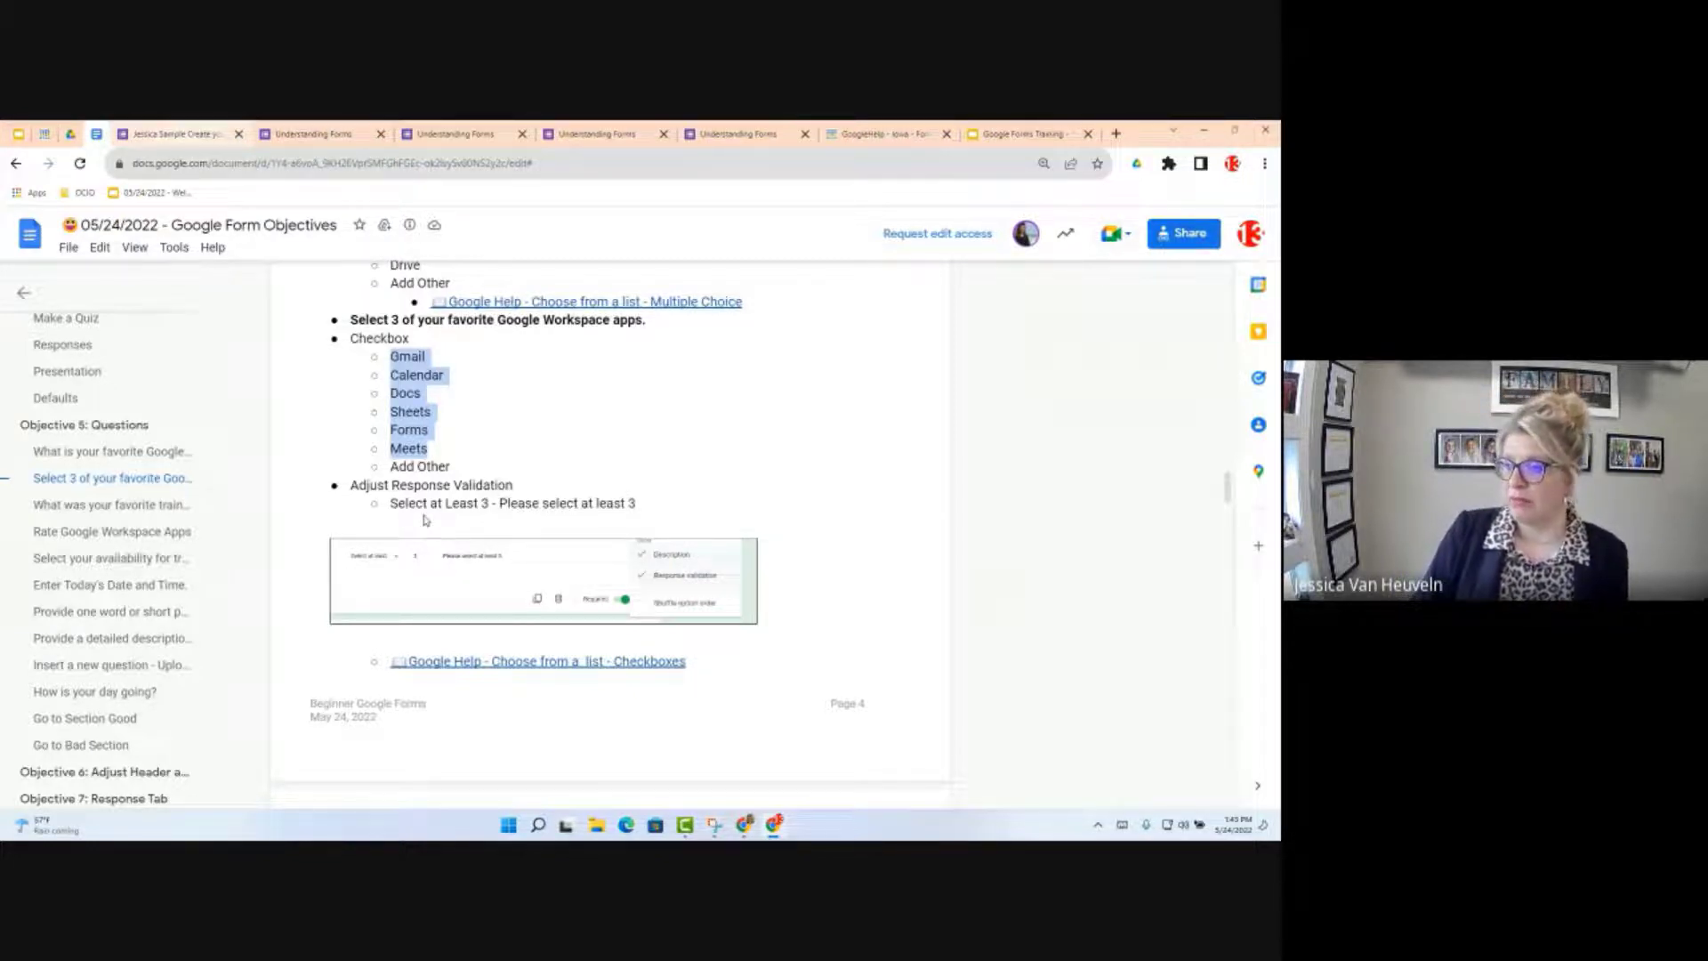
pyautogui.hotkey('ctrl', 'Tab')
pyautogui.click(444, 416)
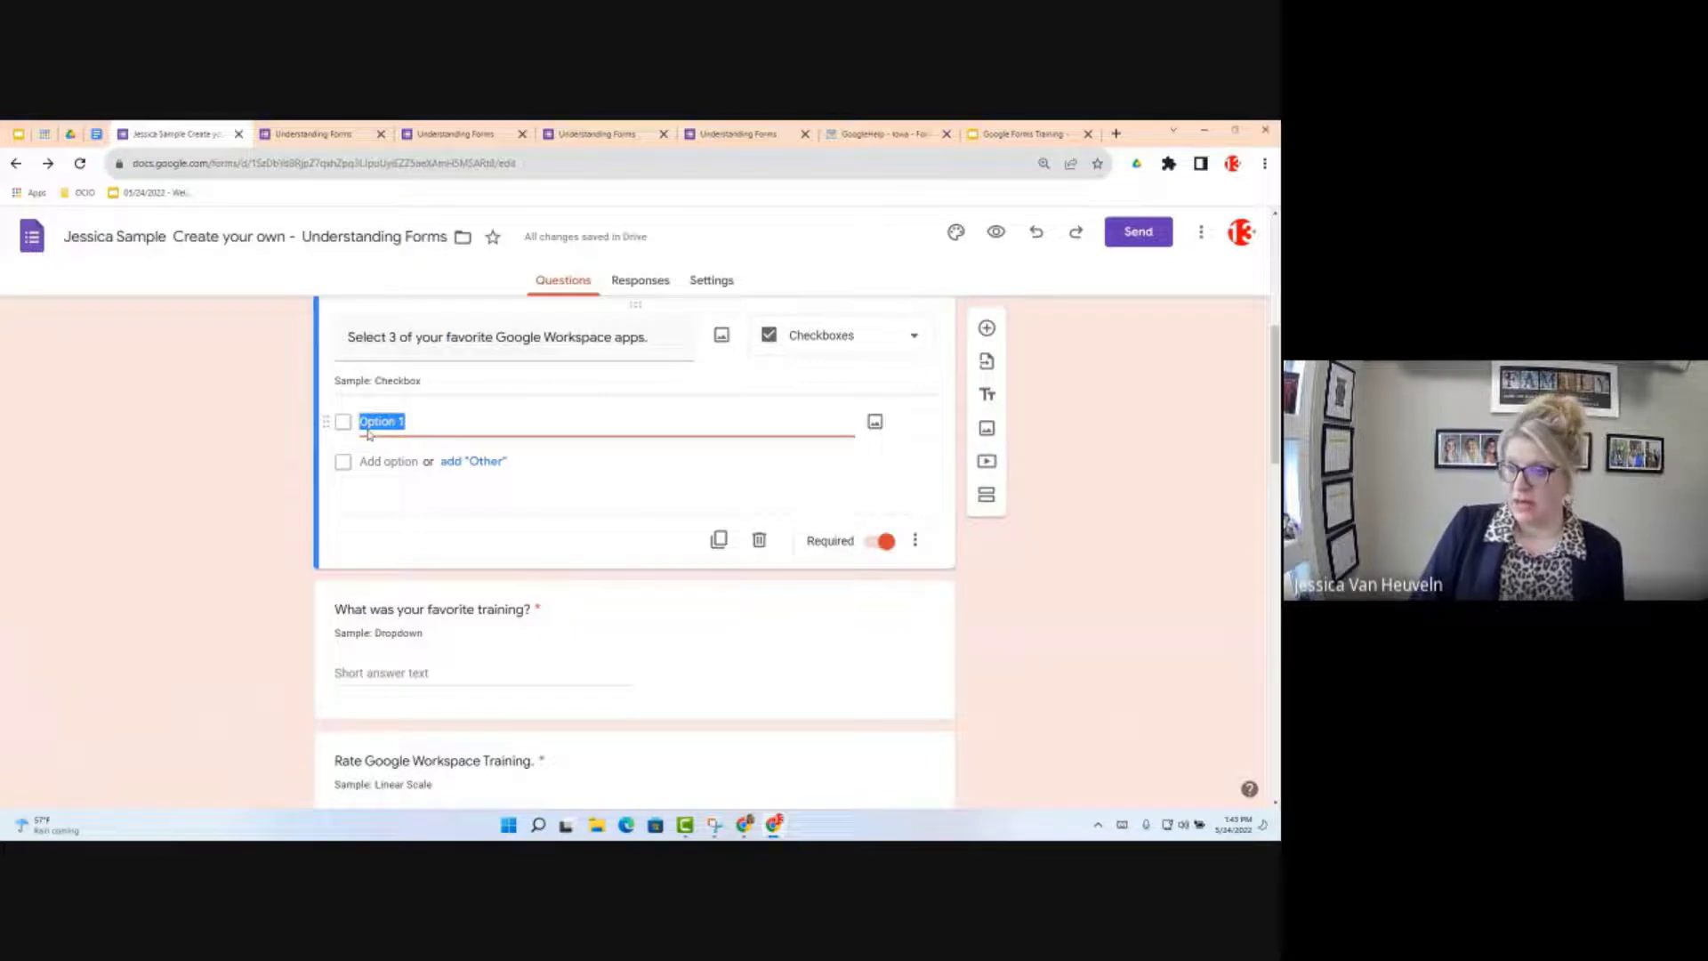
# Step: Paste Gmail, Calendar, Docs, Sheets, Forms and Meets as checkbox options and add Other
pyautogui.hotkey('ctrl', 'v')
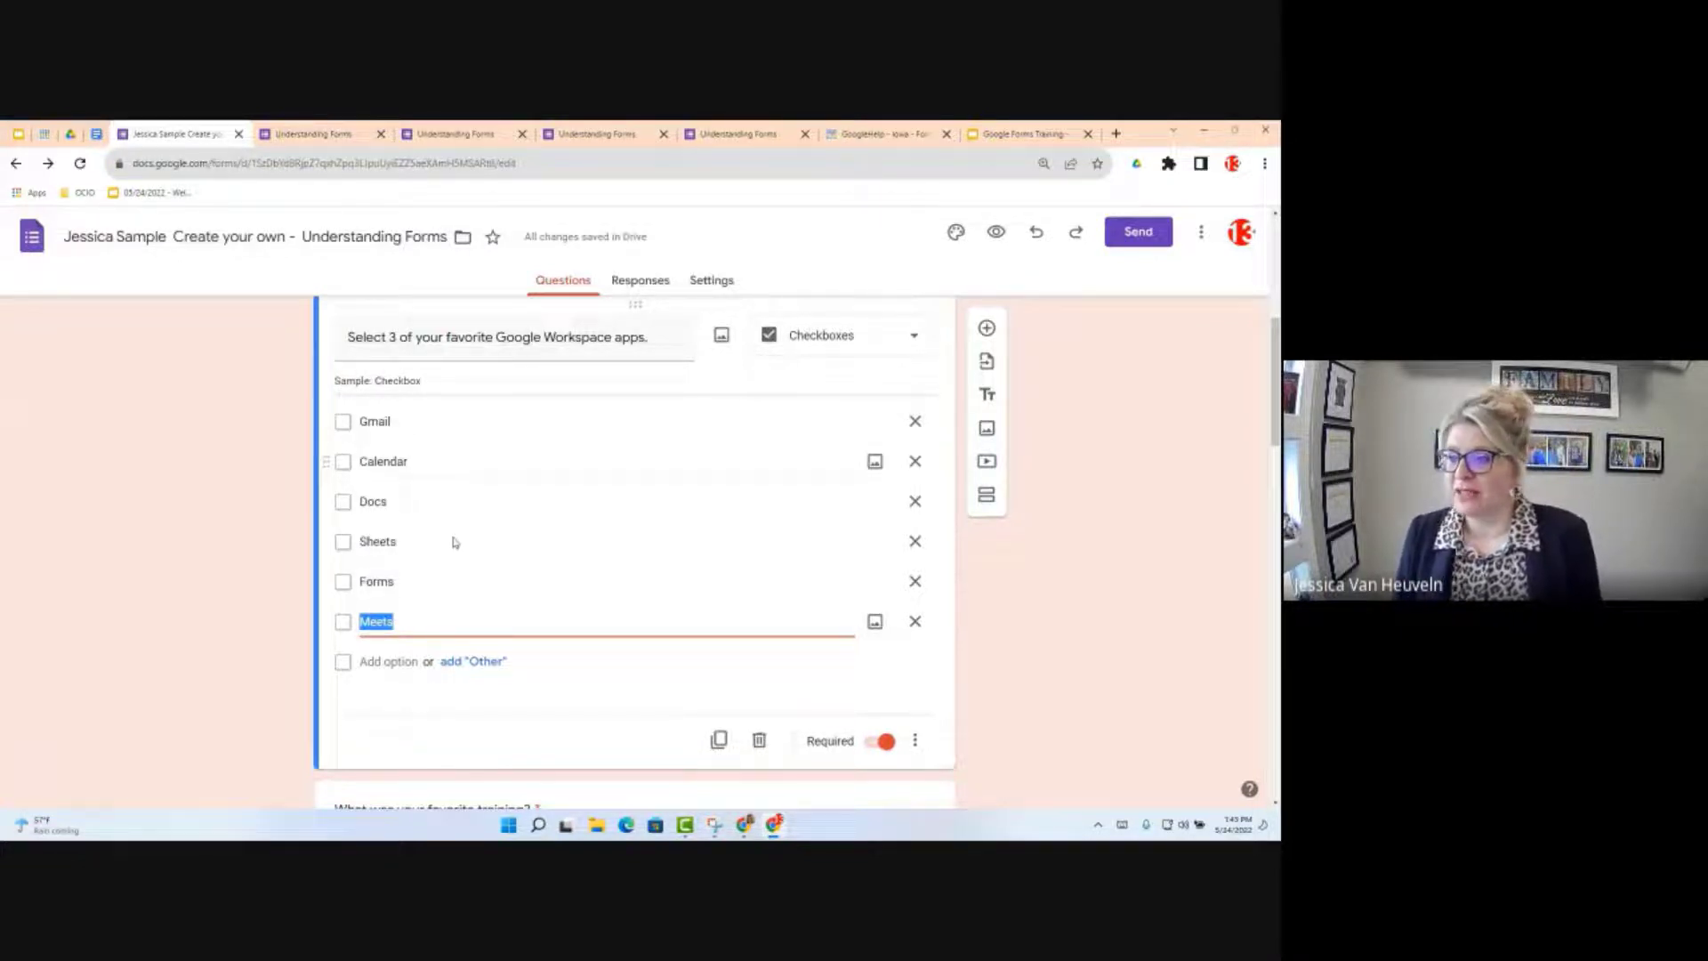
pyautogui.click(478, 664)
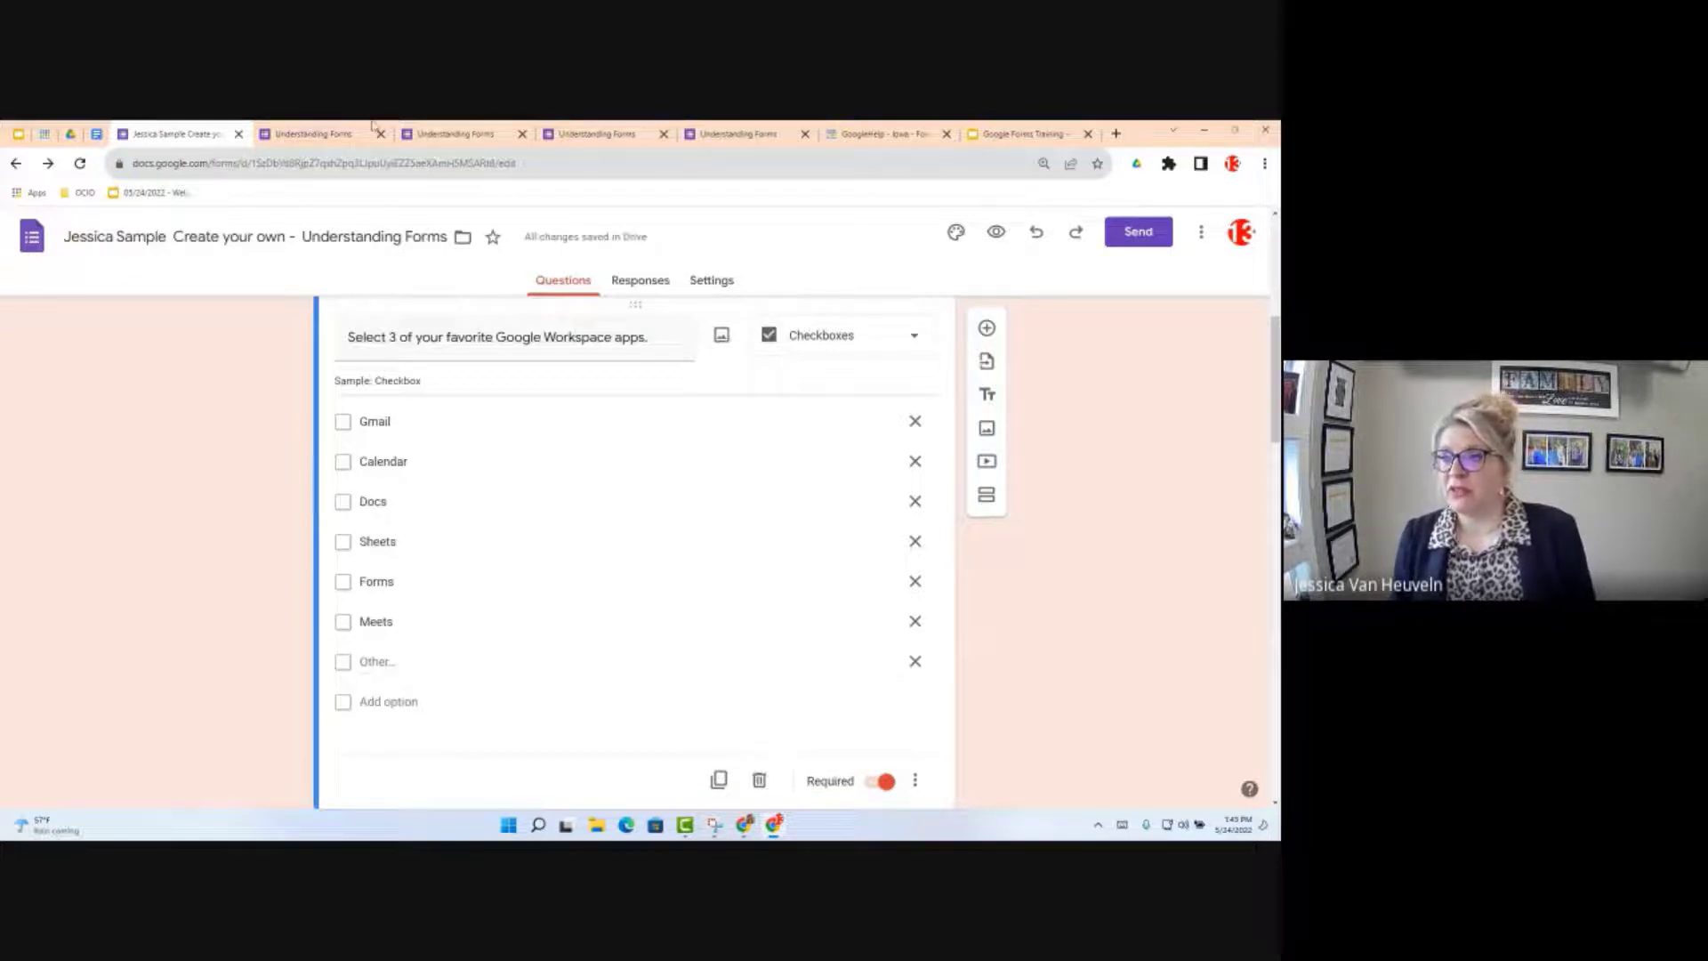
pyautogui.click(457, 135)
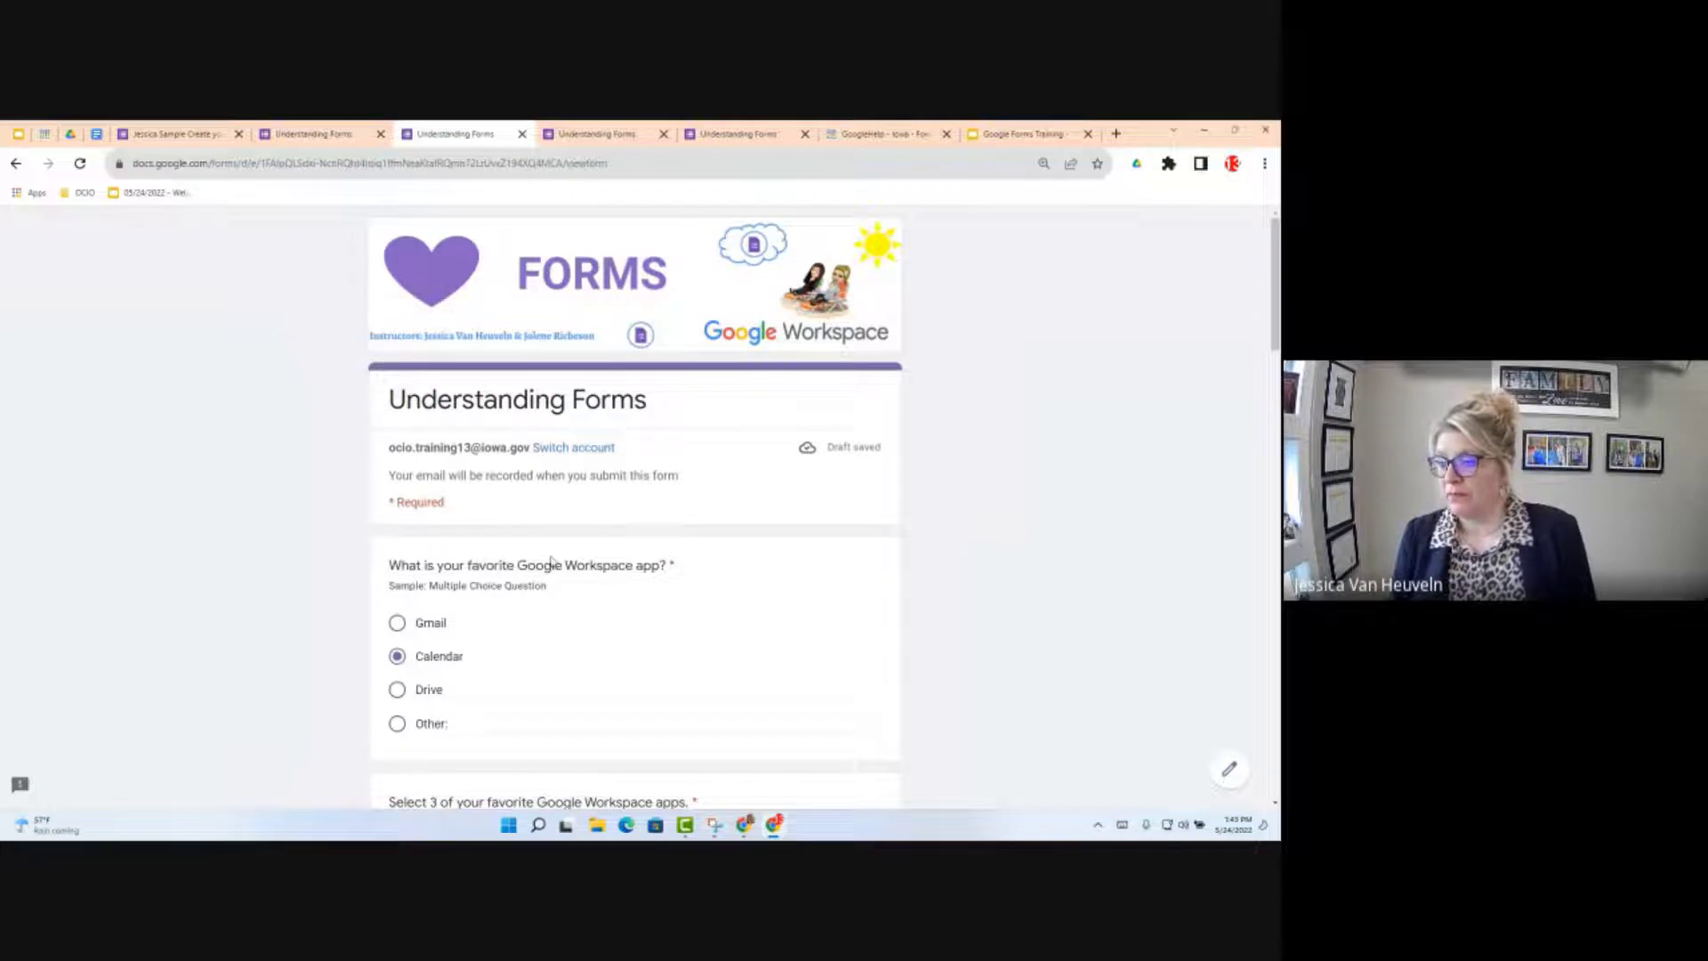
# Step: Tick only Calendar and Docs on the original form to trigger its three-choice warning
pyautogui.scroll(-15, 560, 605)
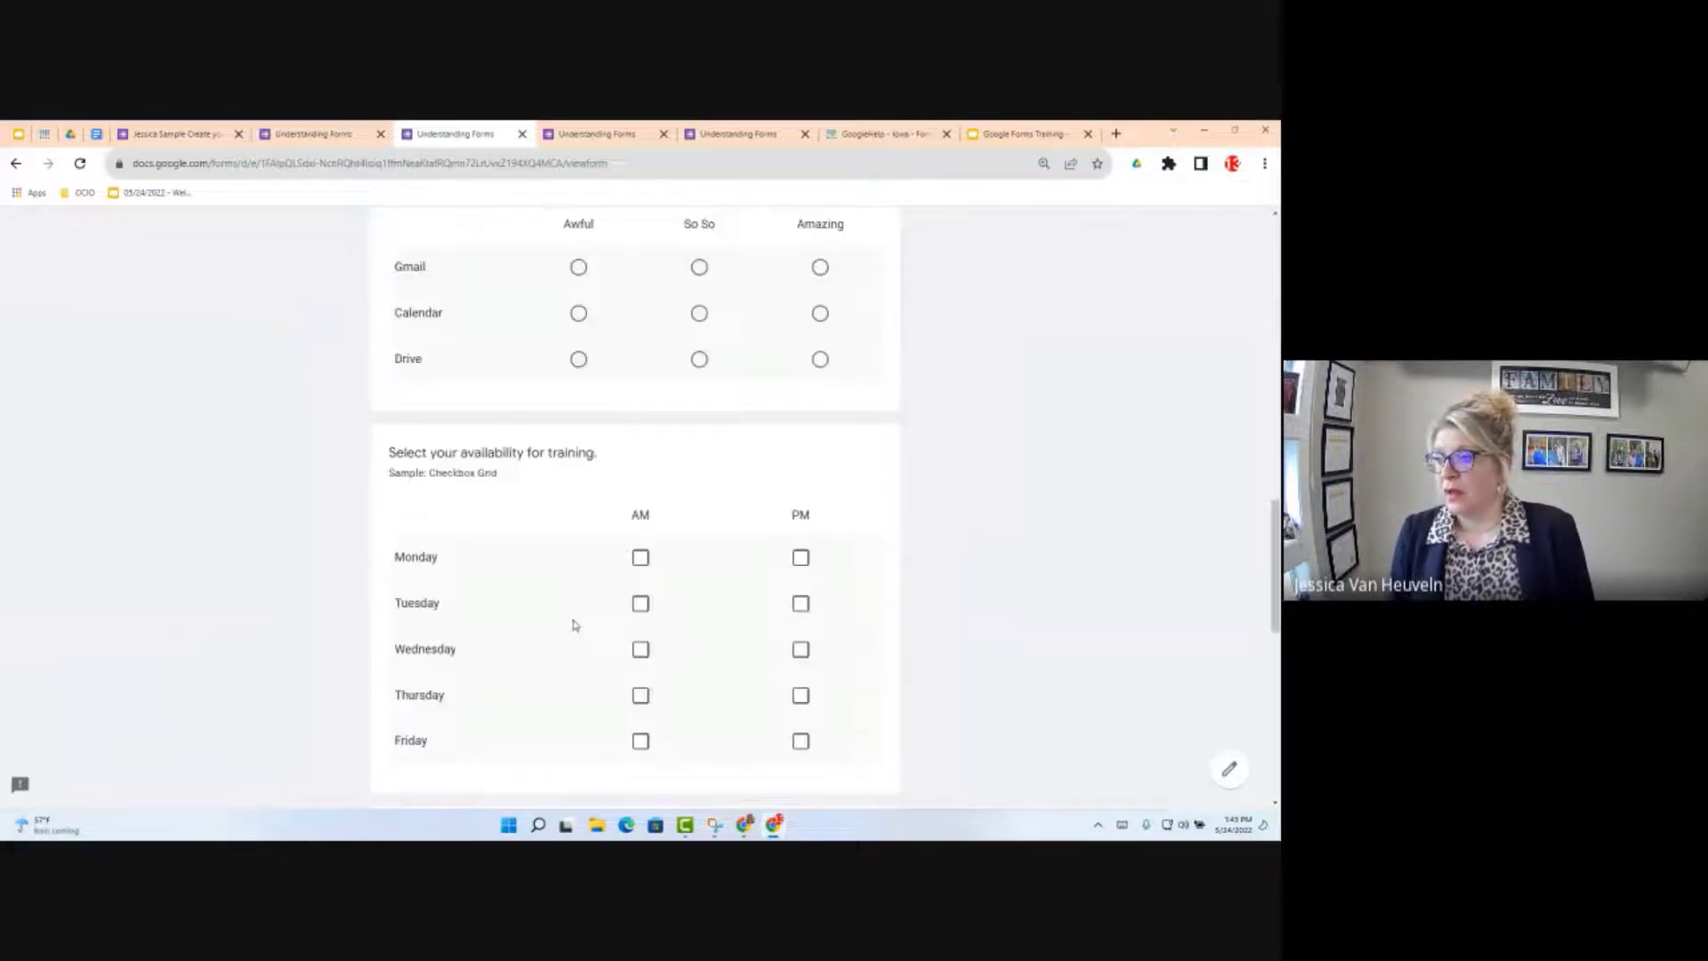
pyautogui.scroll(8, 546, 605)
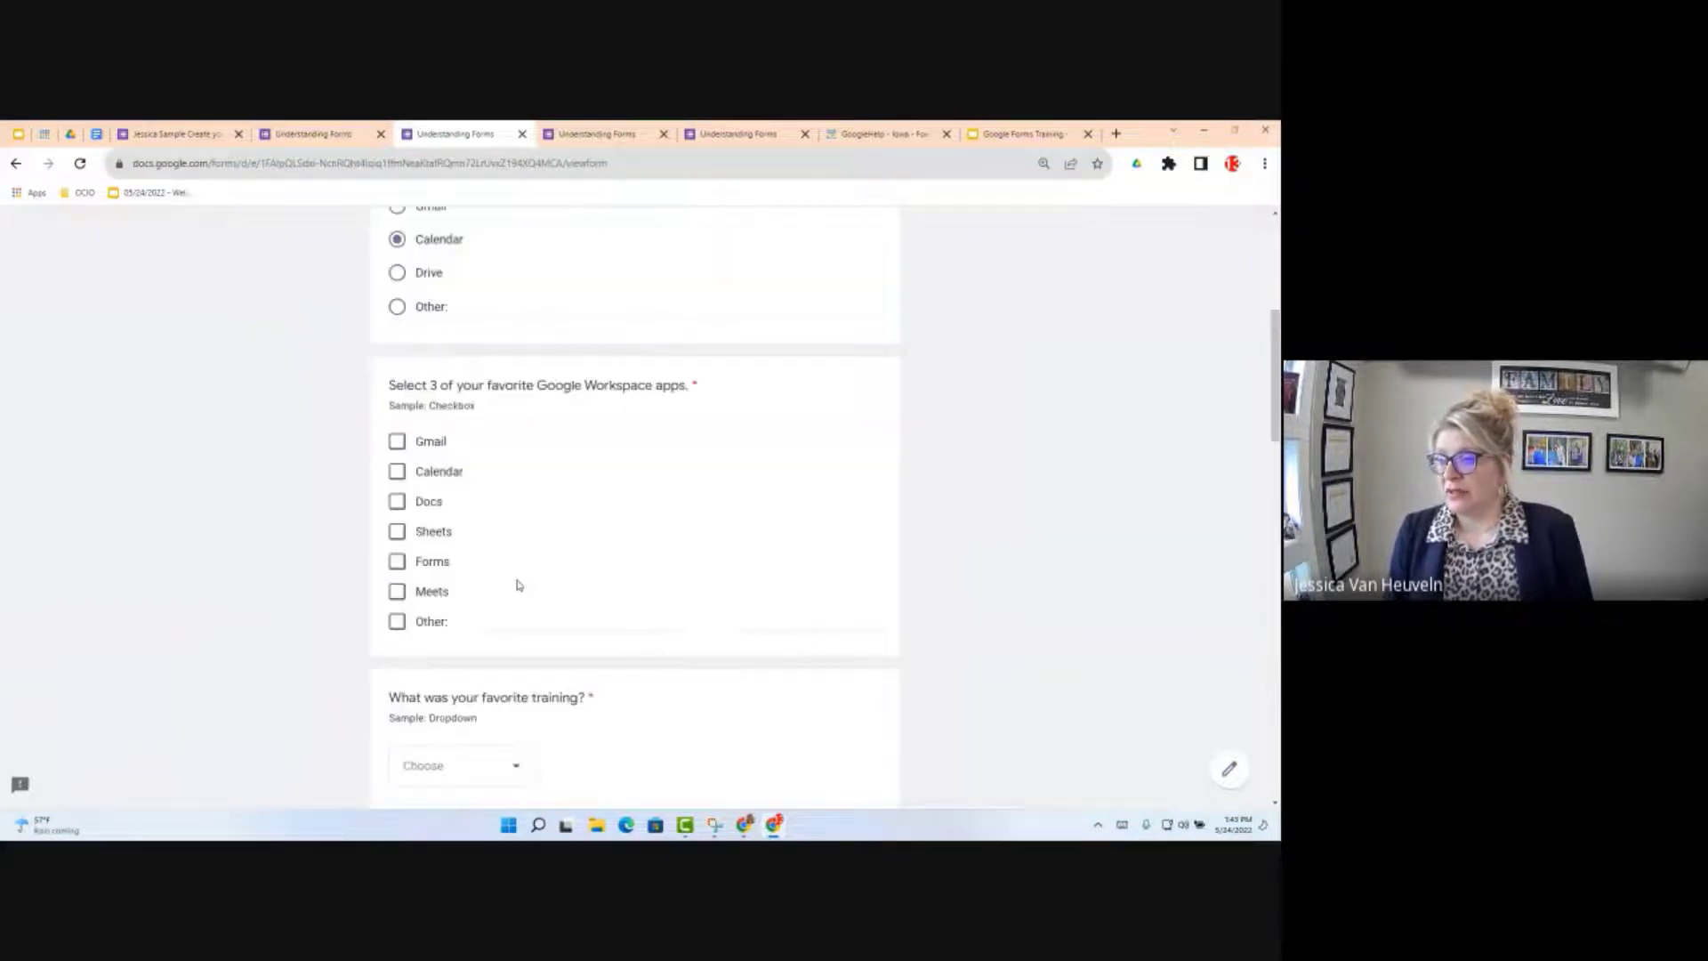
pyautogui.scroll(-1, 519, 585)
pyautogui.click(396, 421)
pyautogui.click(397, 451)
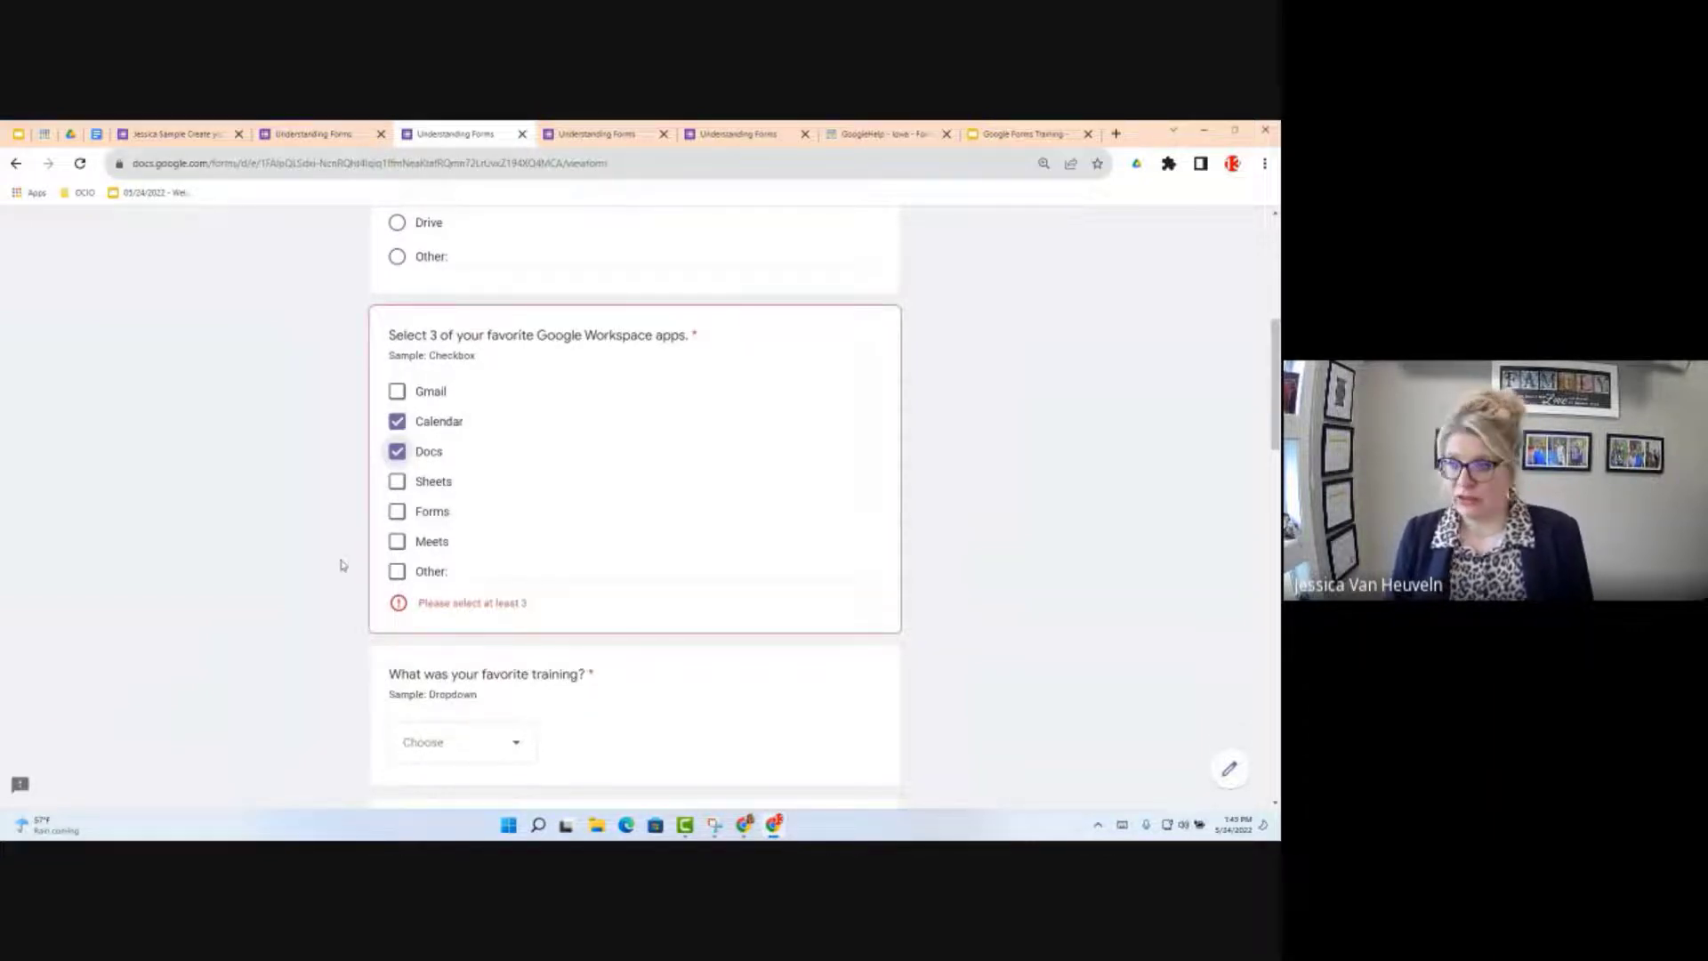
pyautogui.click(175, 136)
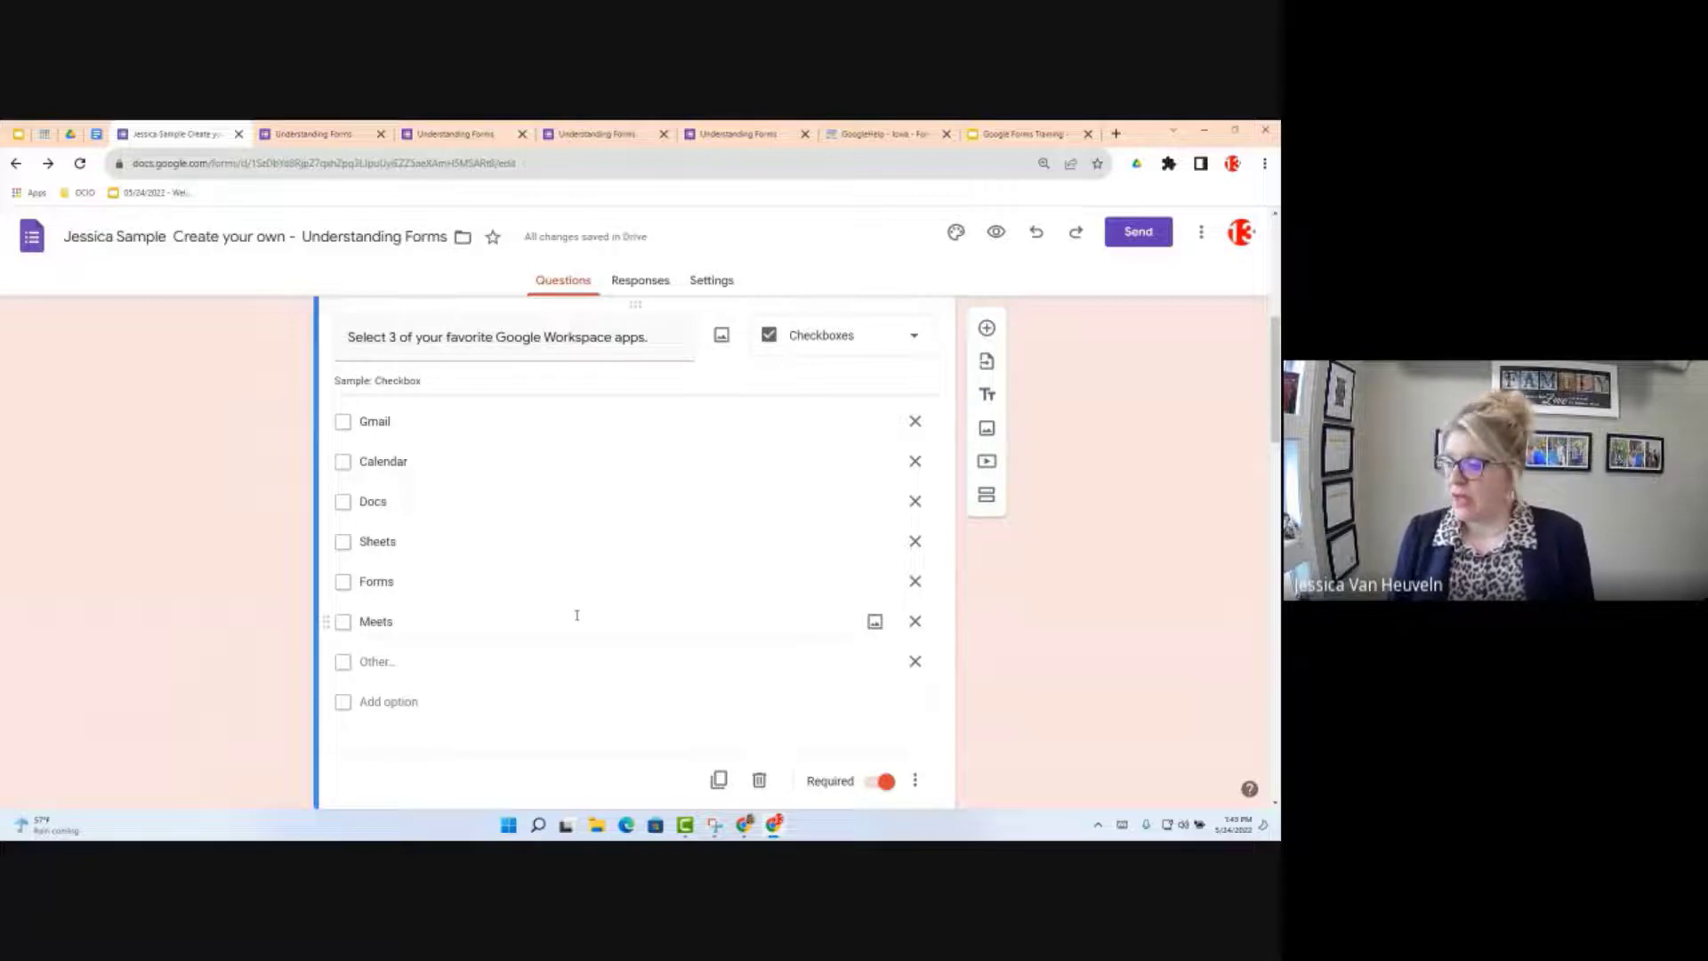
pyautogui.click(919, 781)
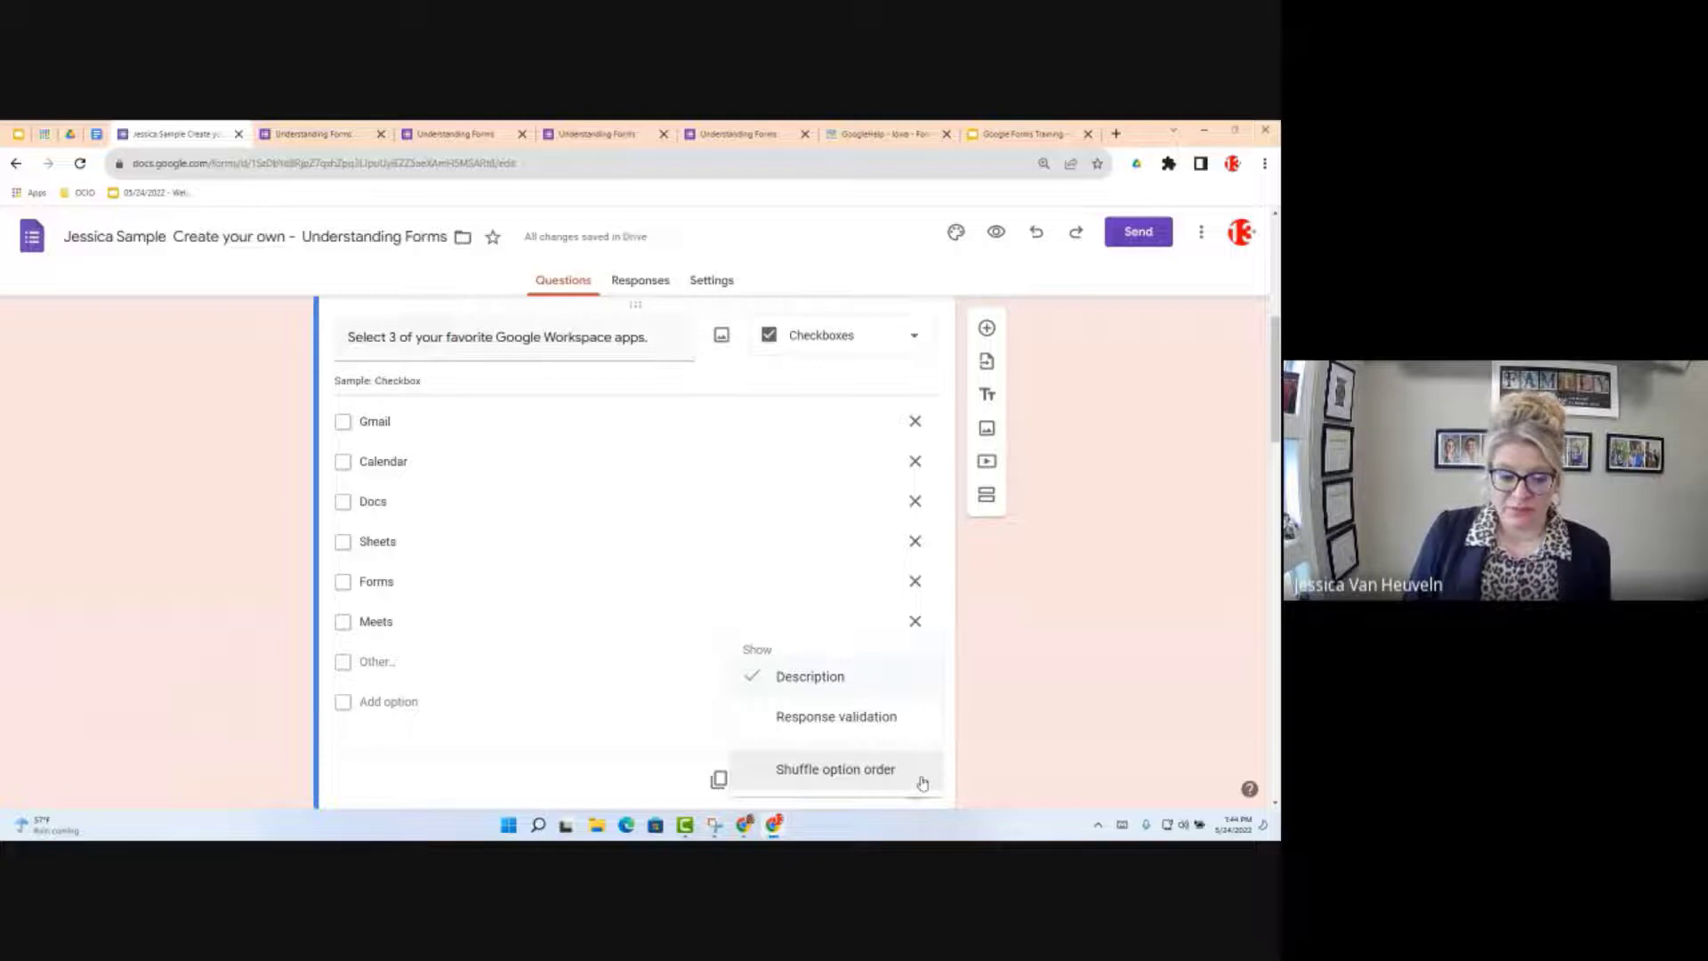
# Step: Turn on response validation requiring the checkbox question to have at least 3 selections
pyautogui.click(854, 719)
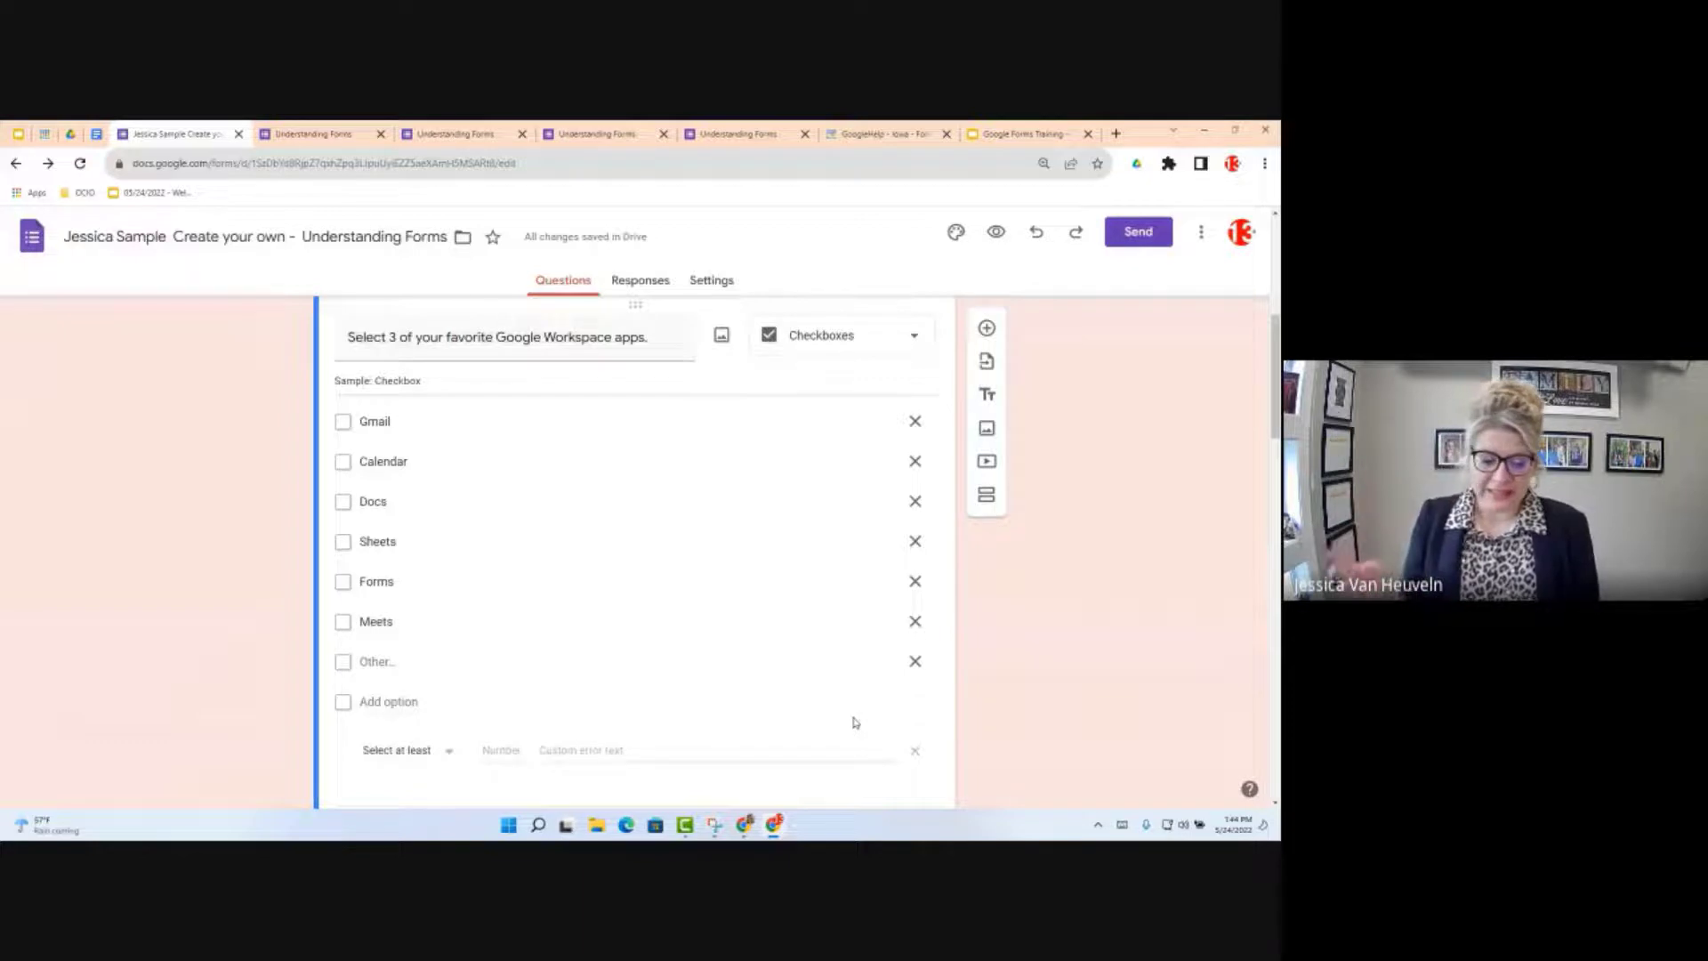
pyautogui.click(447, 754)
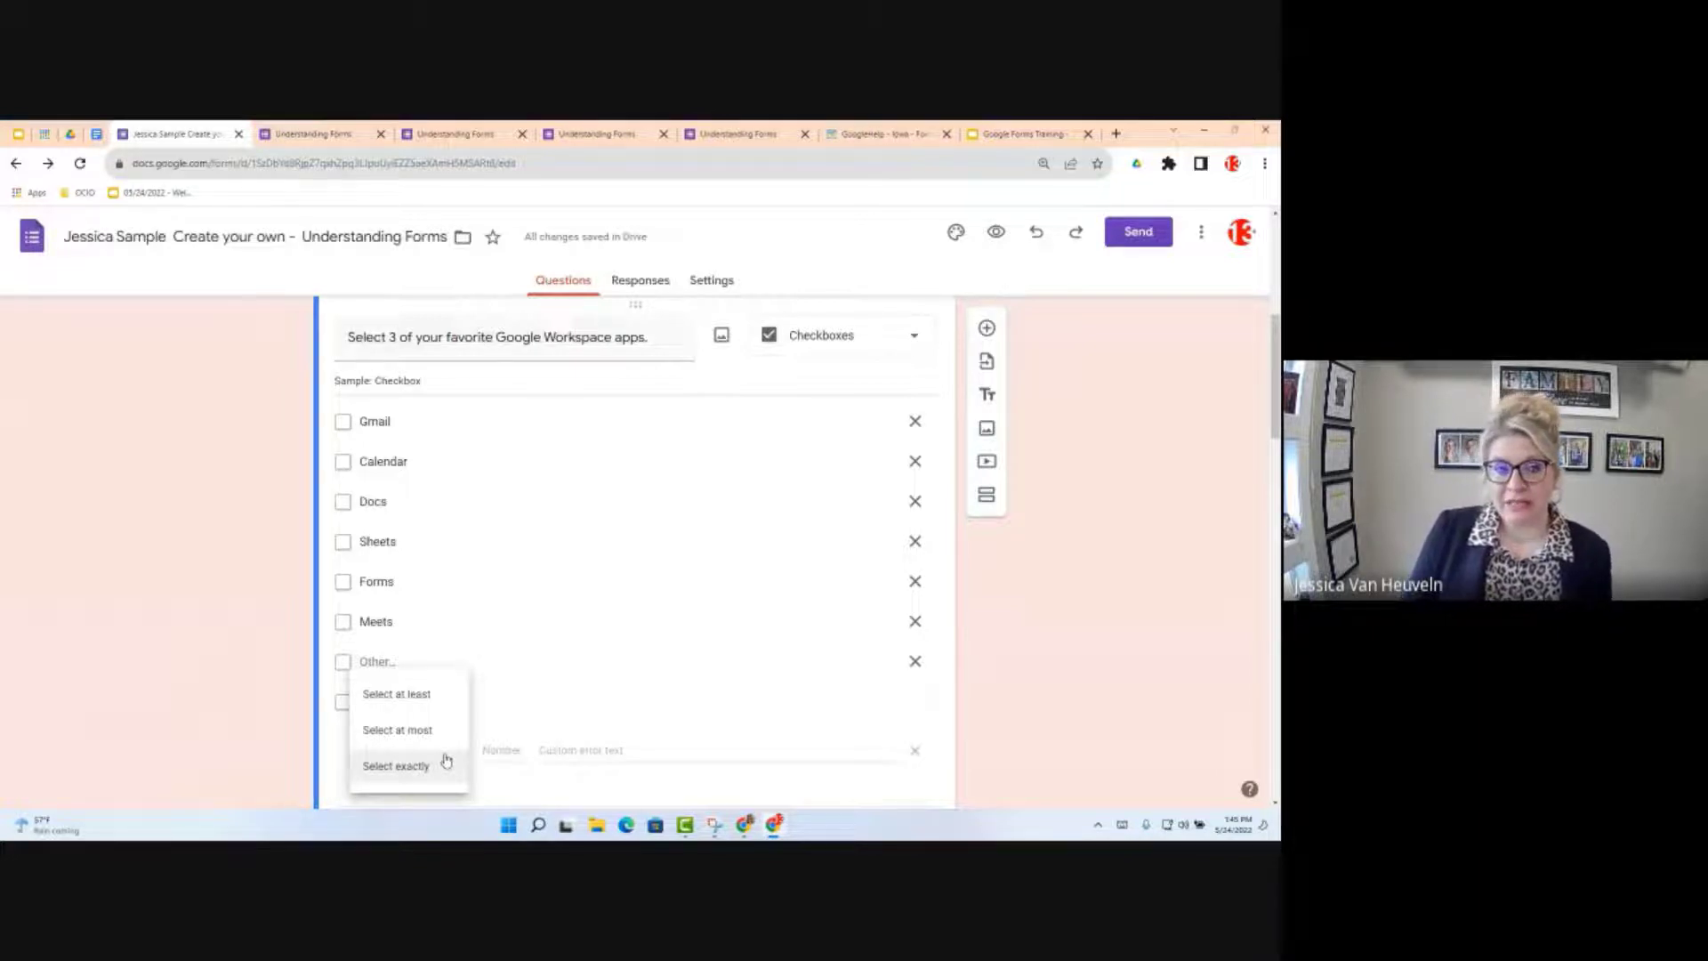
pyautogui.click(432, 695)
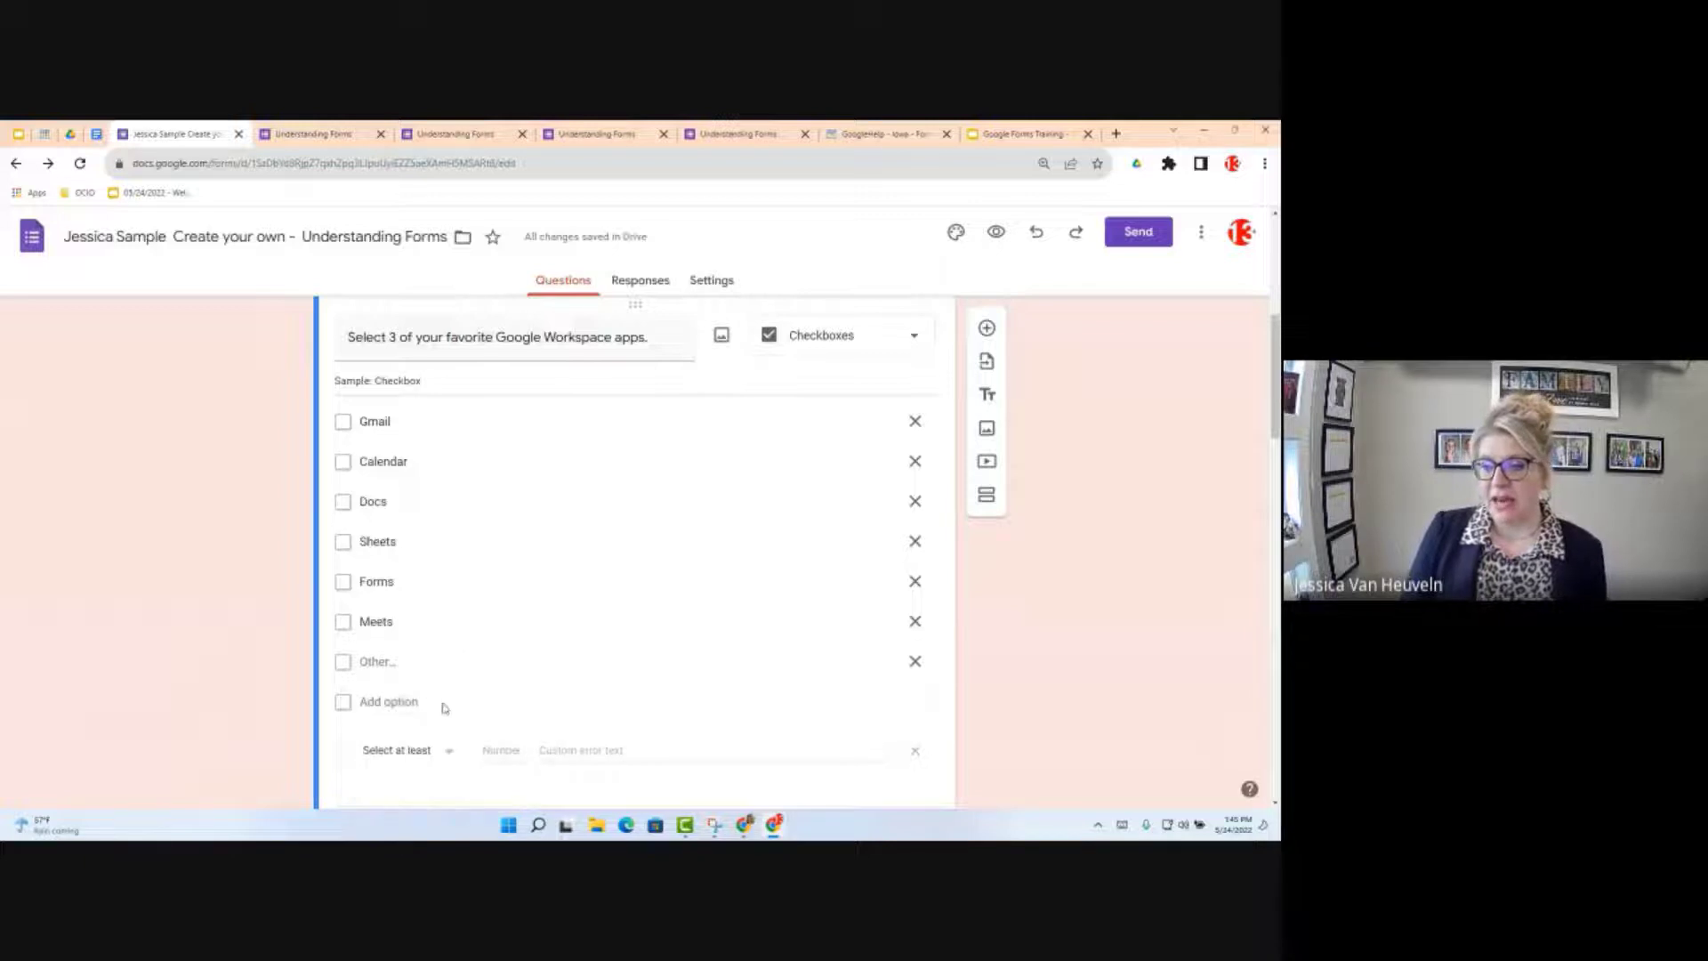
pyautogui.click(503, 750)
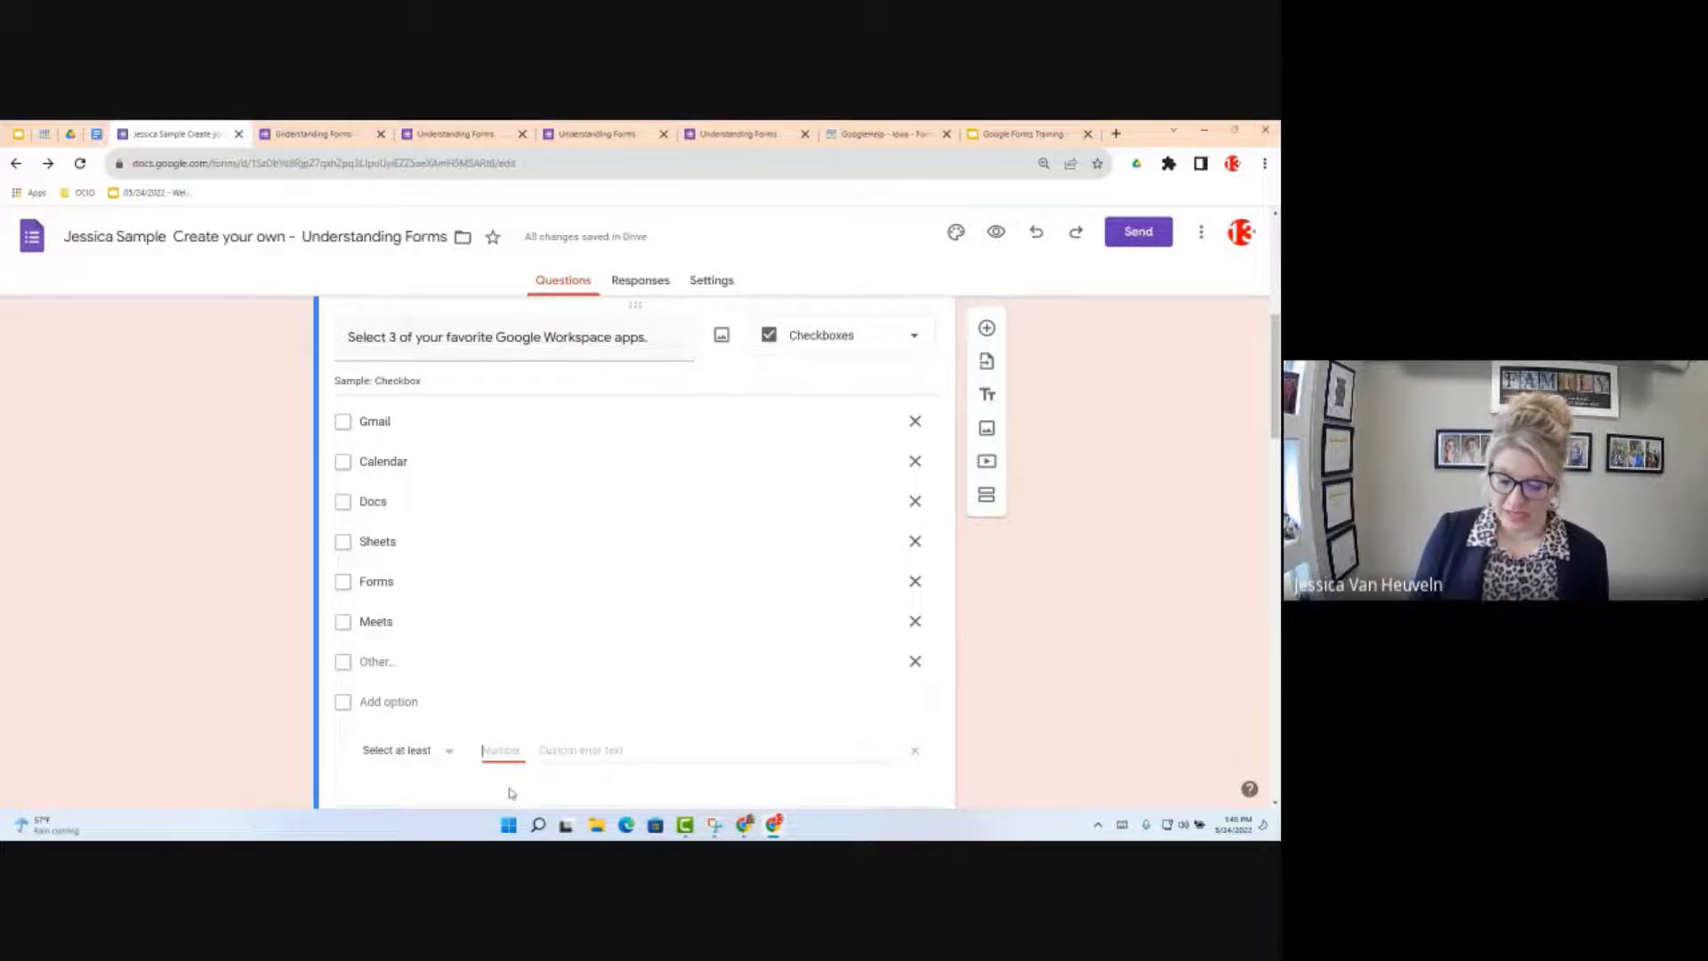
pyautogui.write('3')
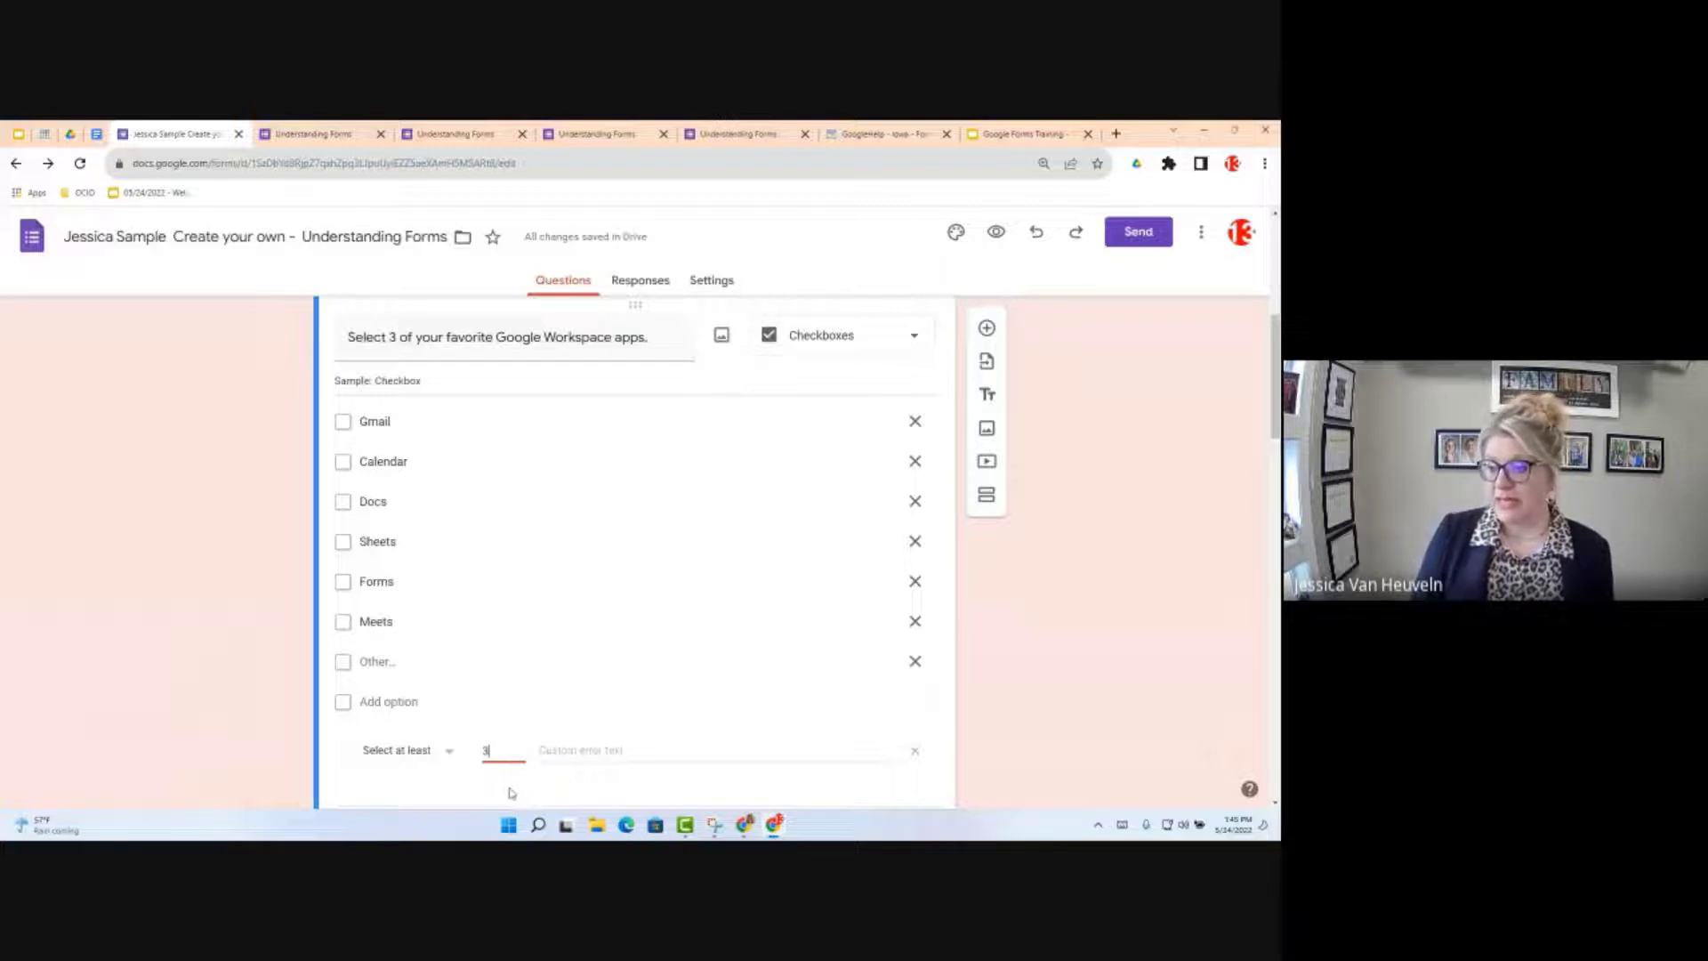
# Step: Enter the custom error message 'Please select at least 3.'
pyautogui.click(584, 750)
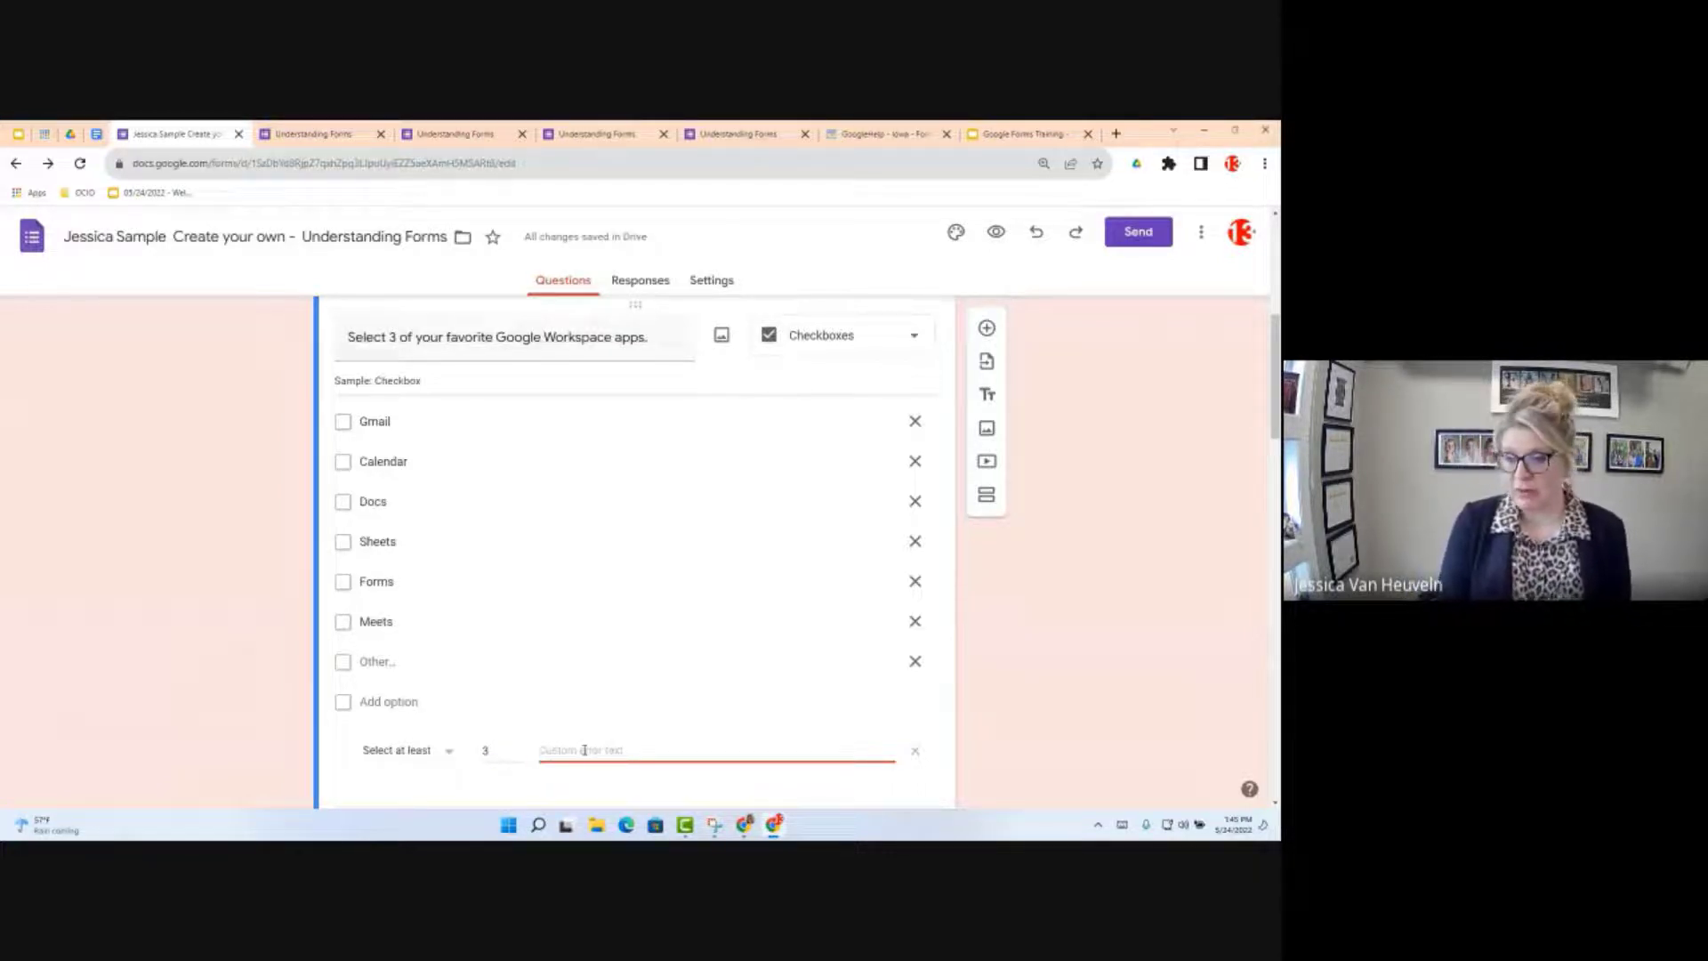
pyautogui.write('Please hi')
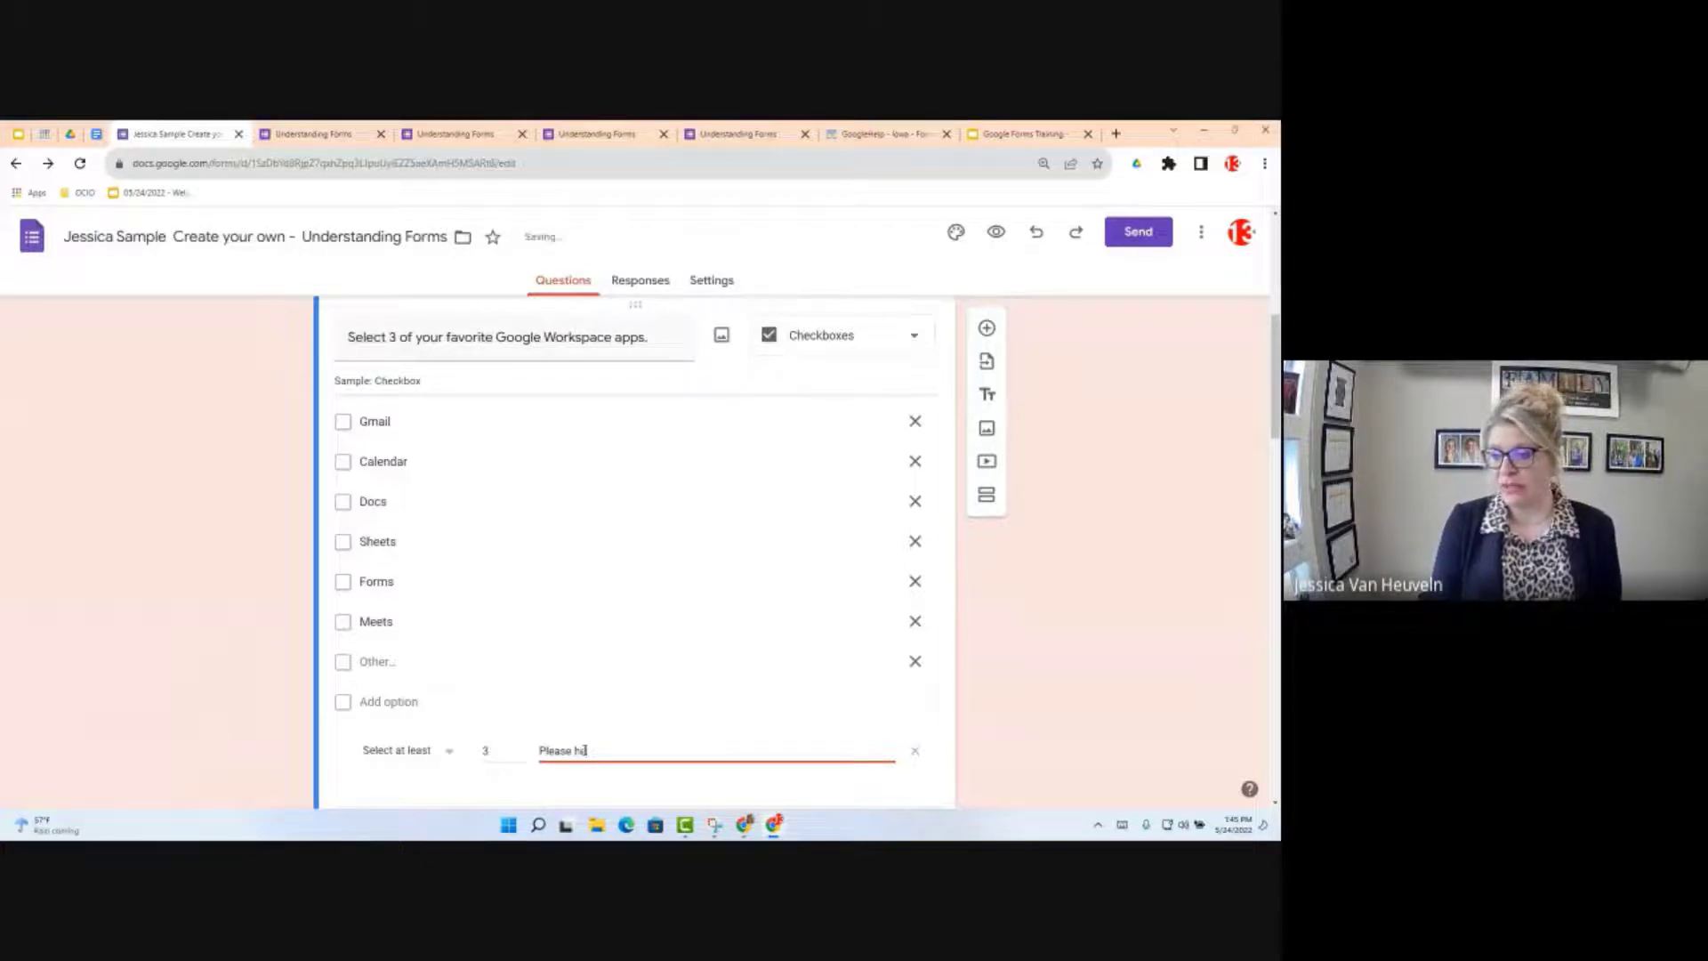
pyautogui.press('BackSpace')
pyautogui.press('BackSpace')
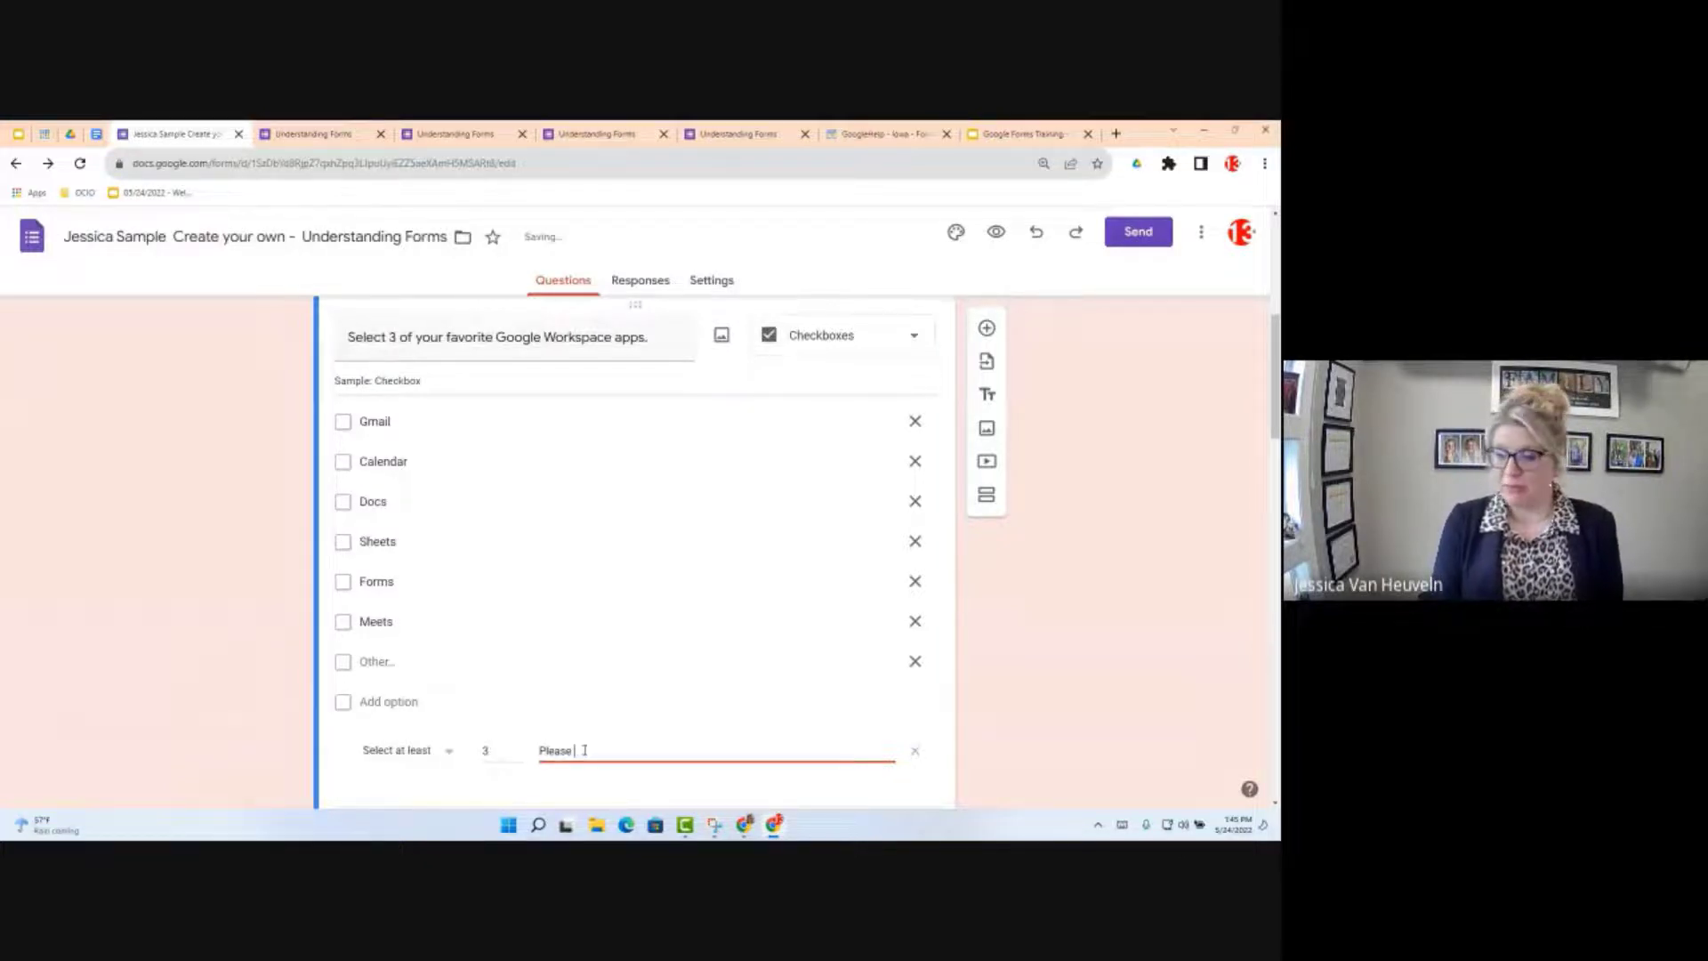
pyautogui.write('select at least 3.')
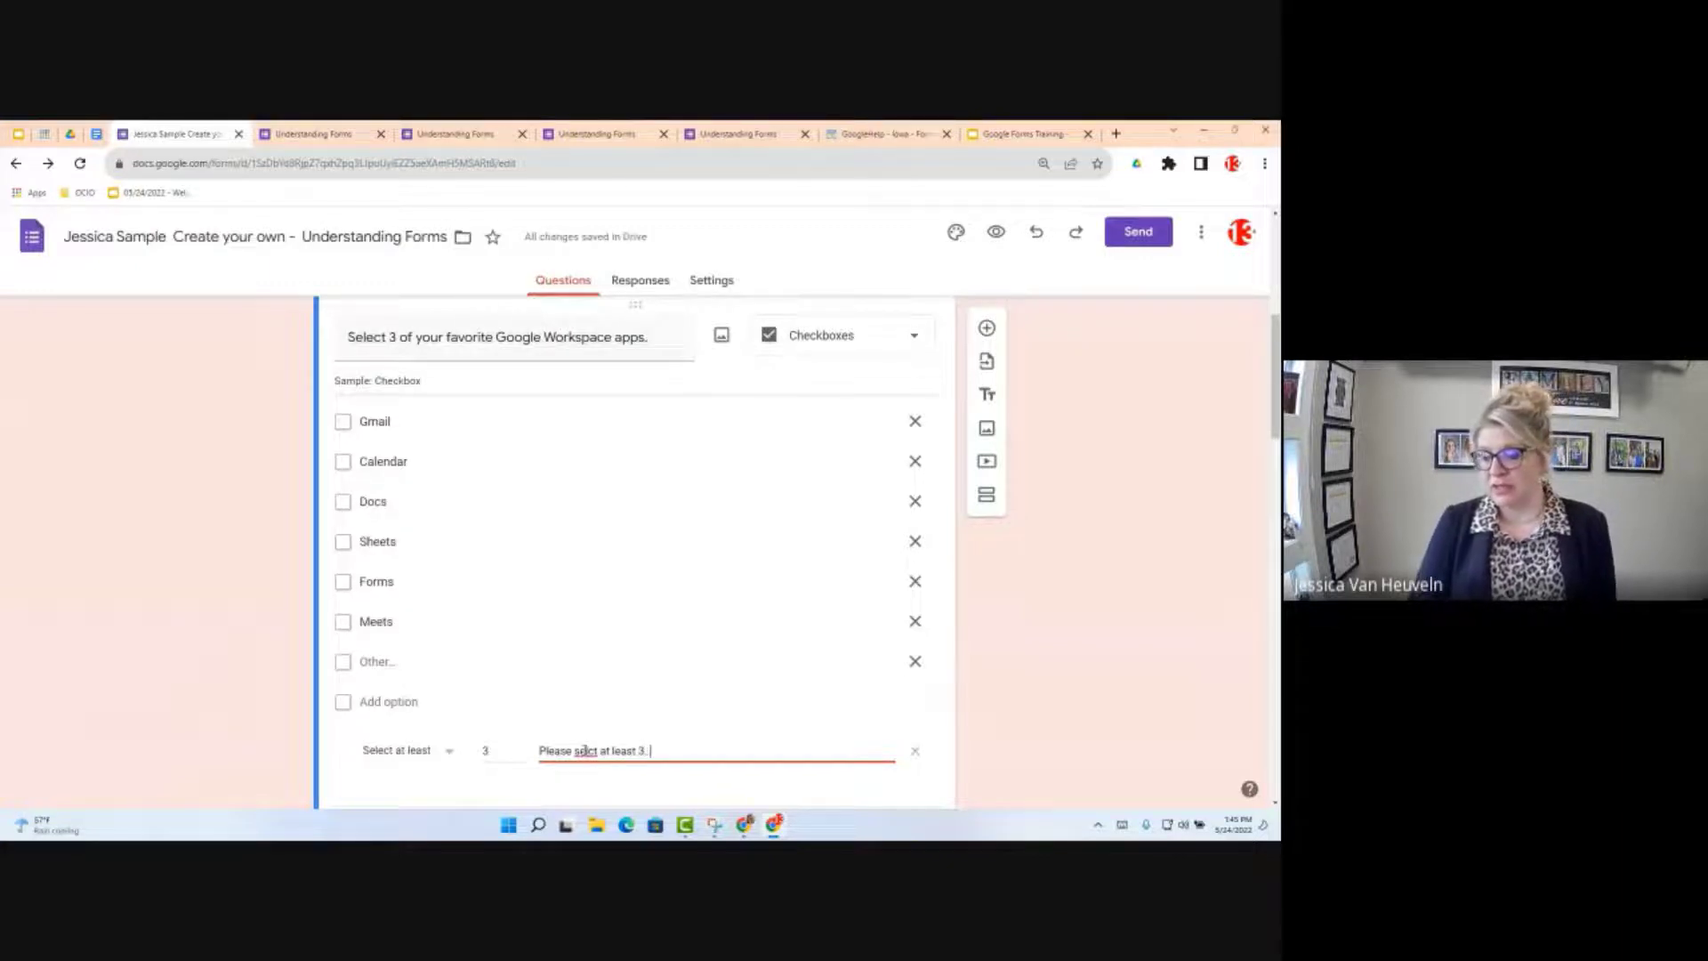
pyautogui.press('BackSpace')
pyautogui.press('BackSpace')
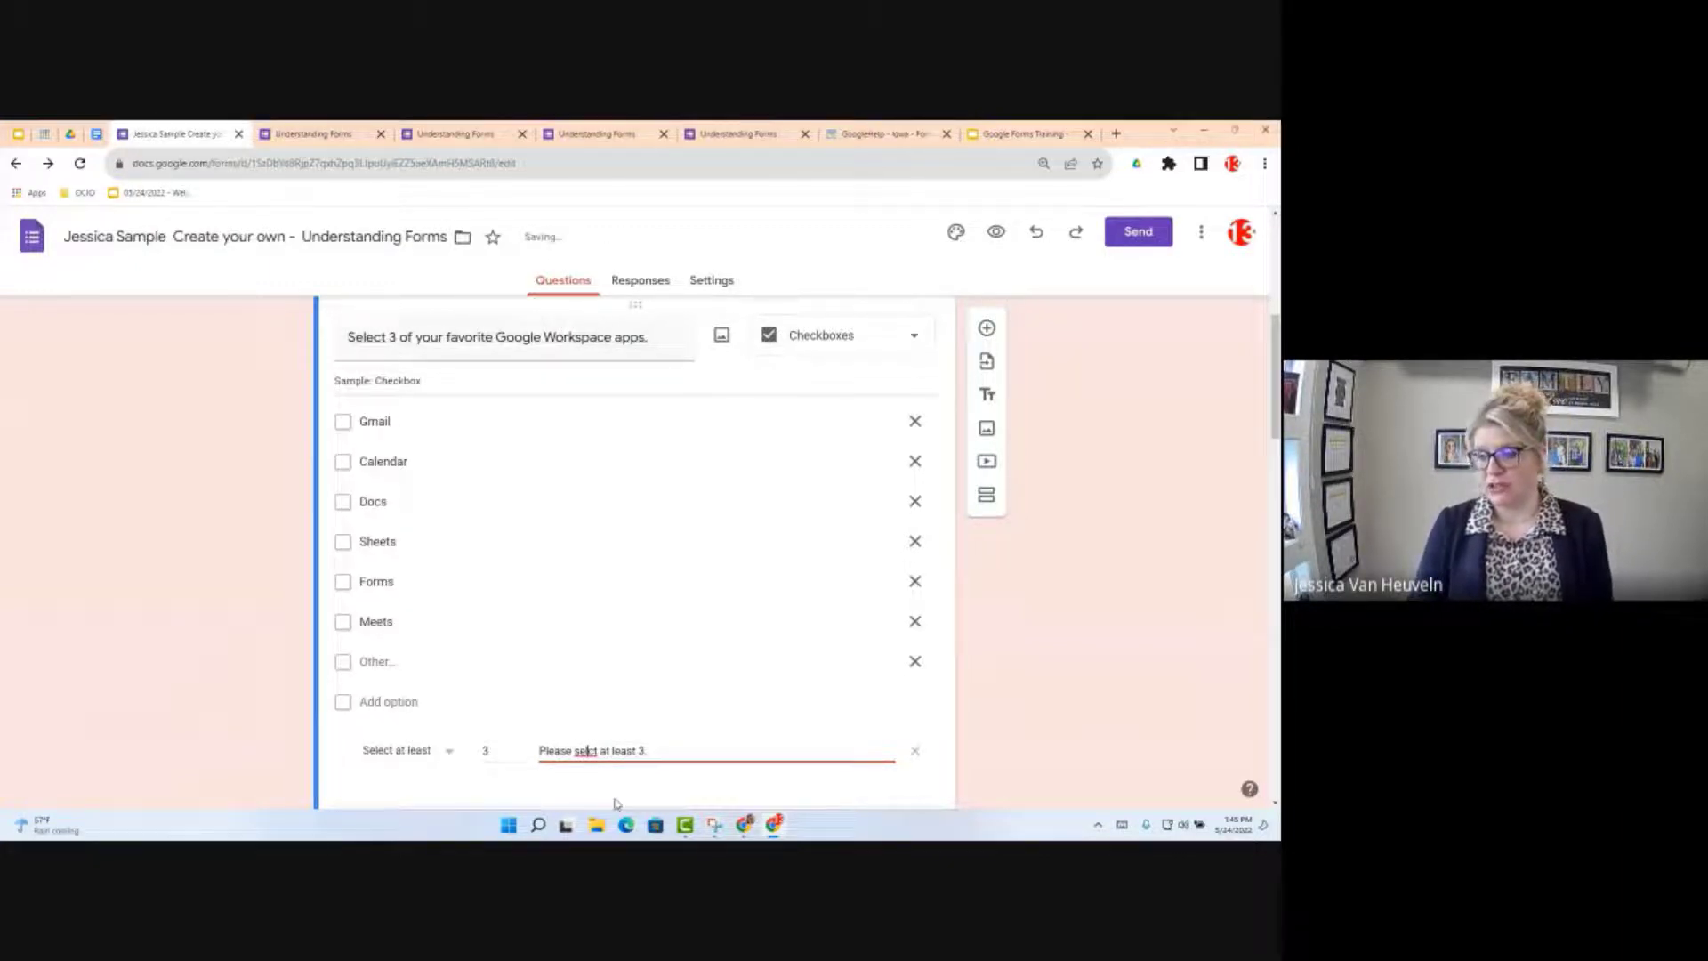
pyautogui.write('e')
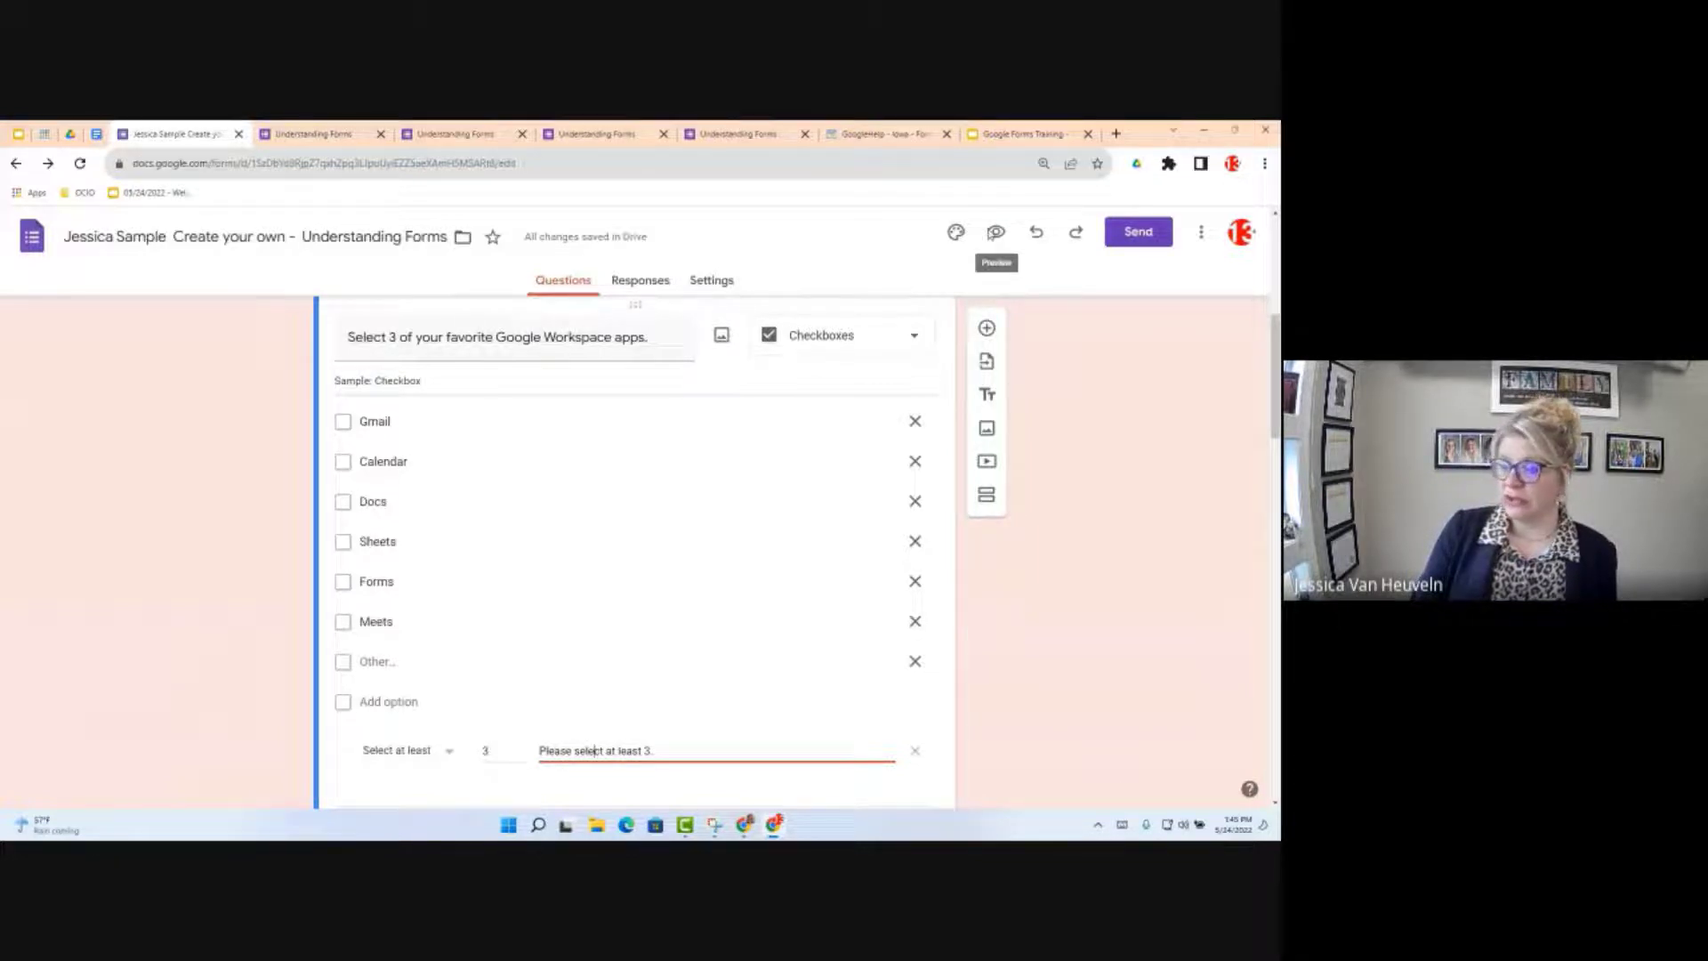
pyautogui.click(997, 233)
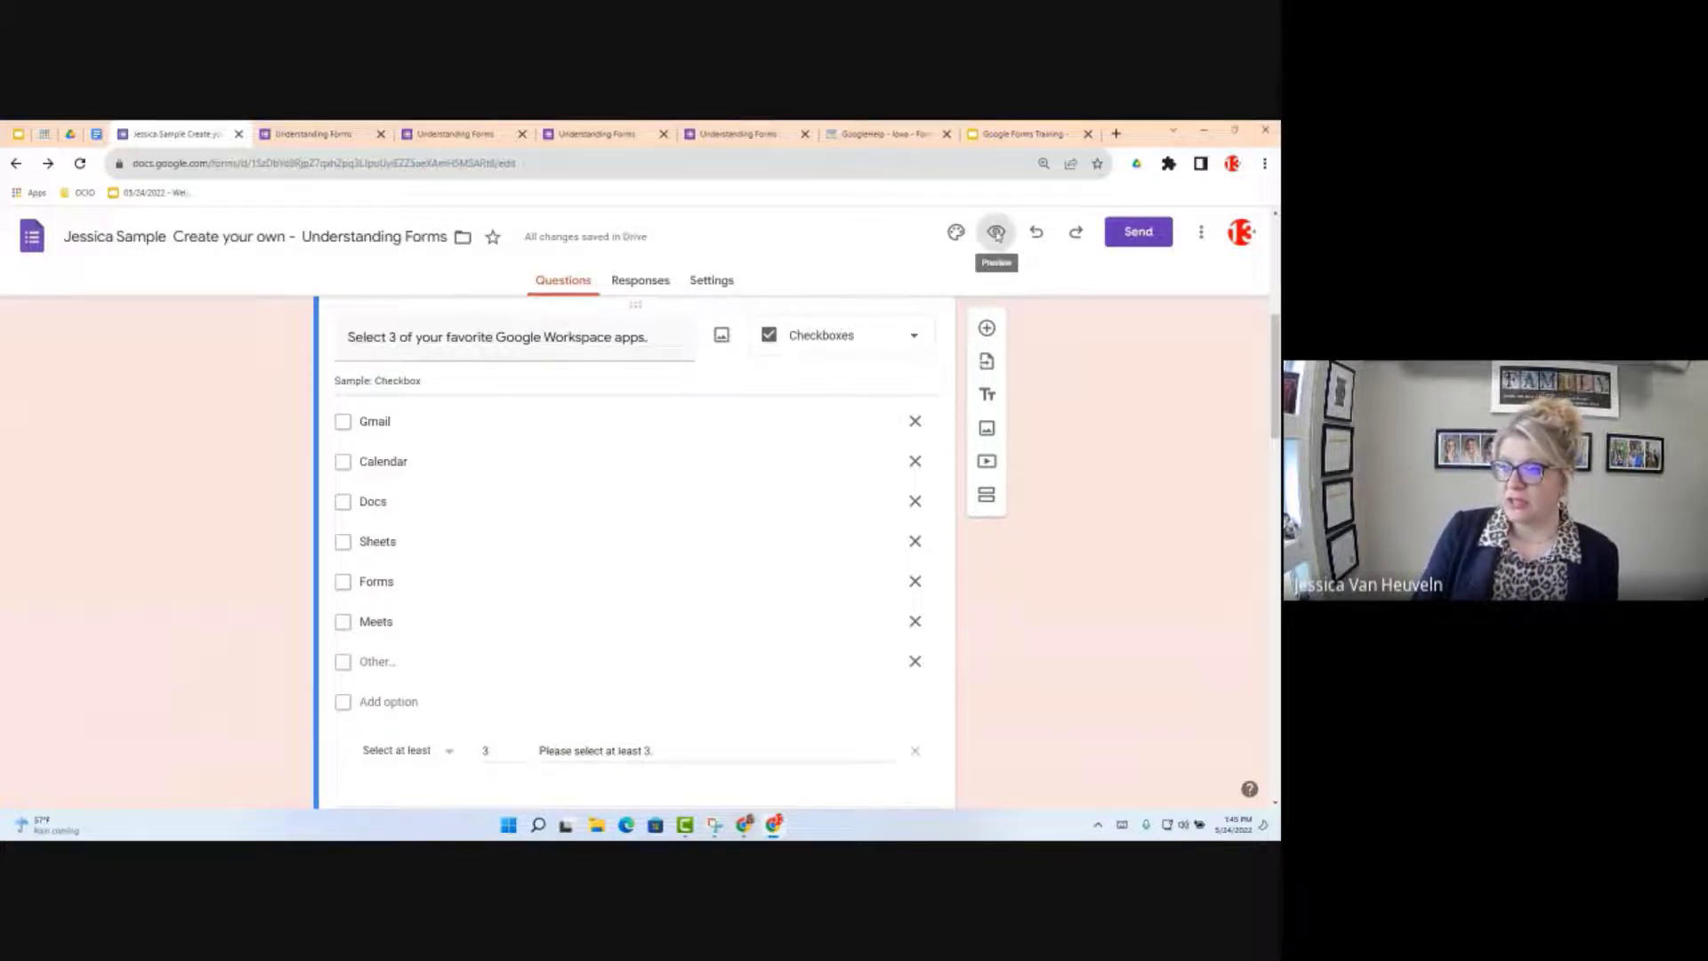
pyautogui.scroll(-3, 498, 700)
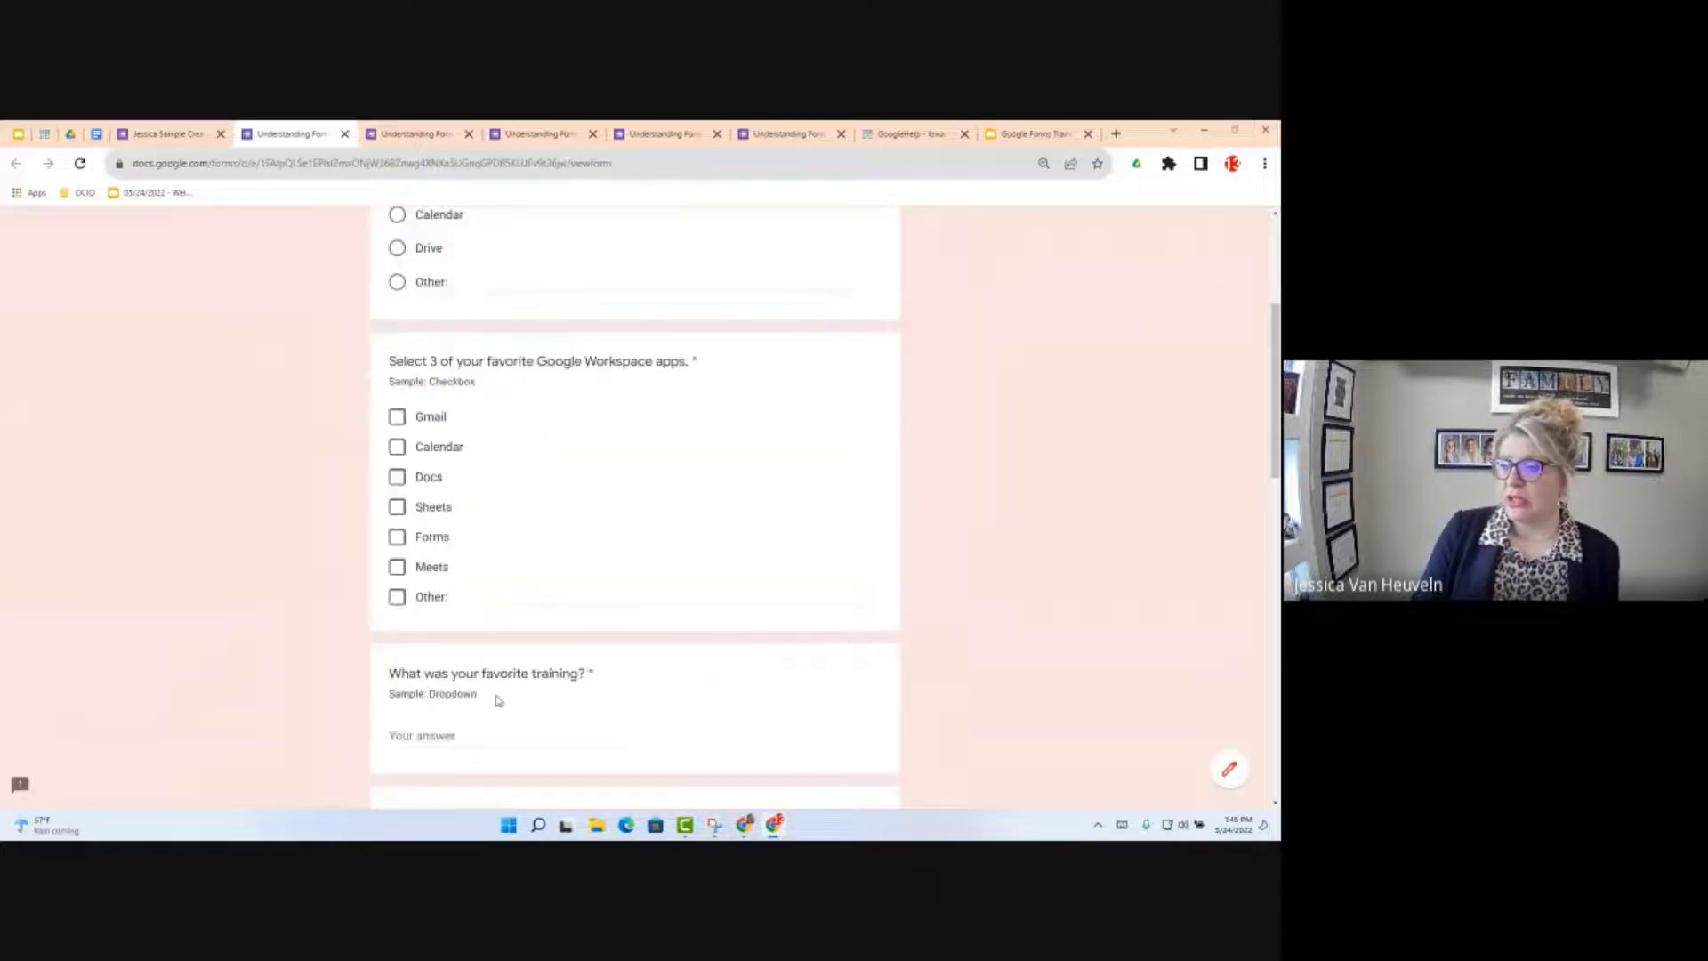
pyautogui.scroll(-1, 498, 700)
pyautogui.click(397, 379)
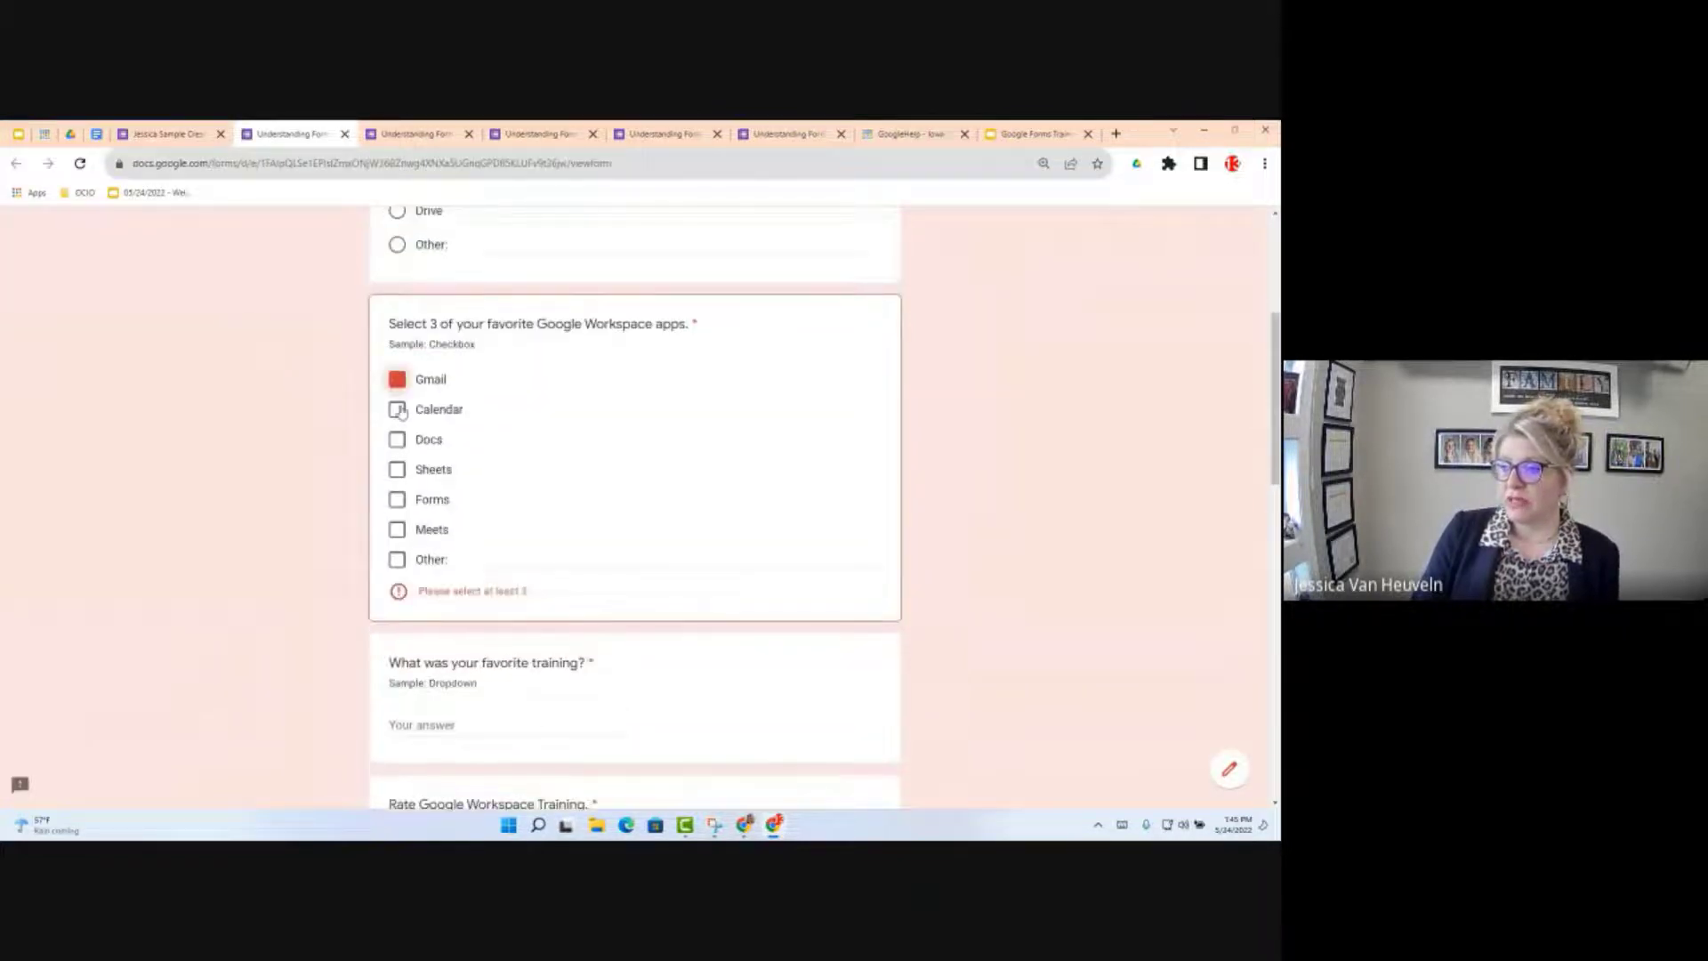
pyautogui.click(397, 409)
pyautogui.click(396, 439)
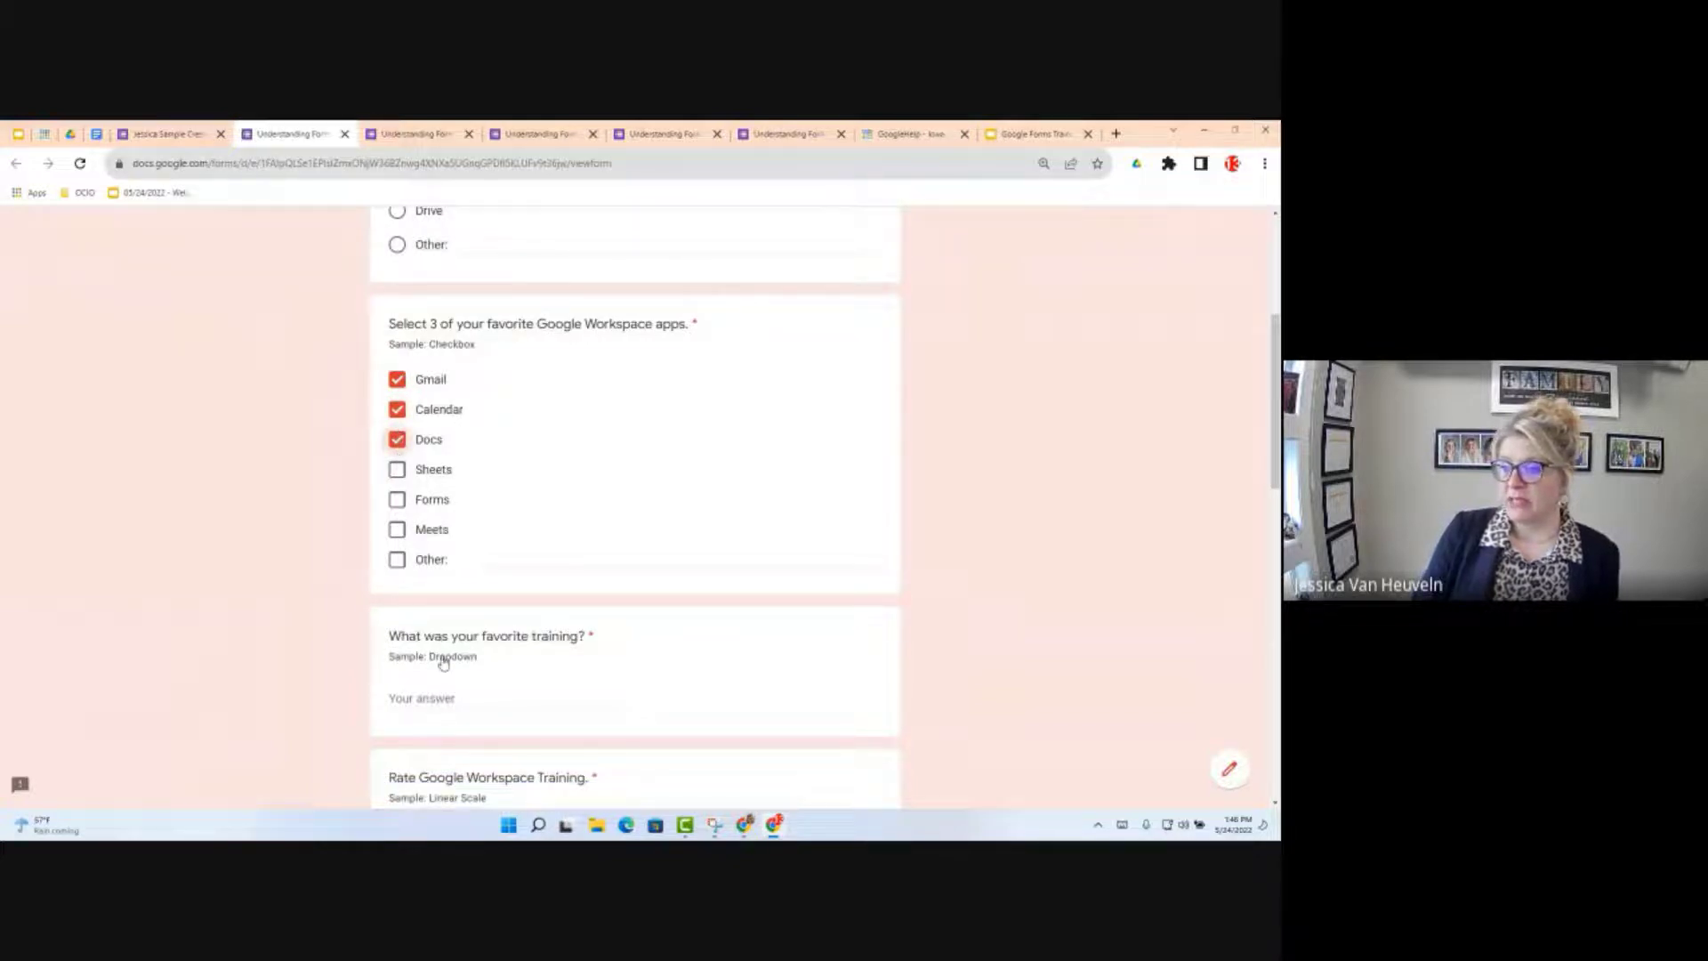
pyautogui.click(397, 439)
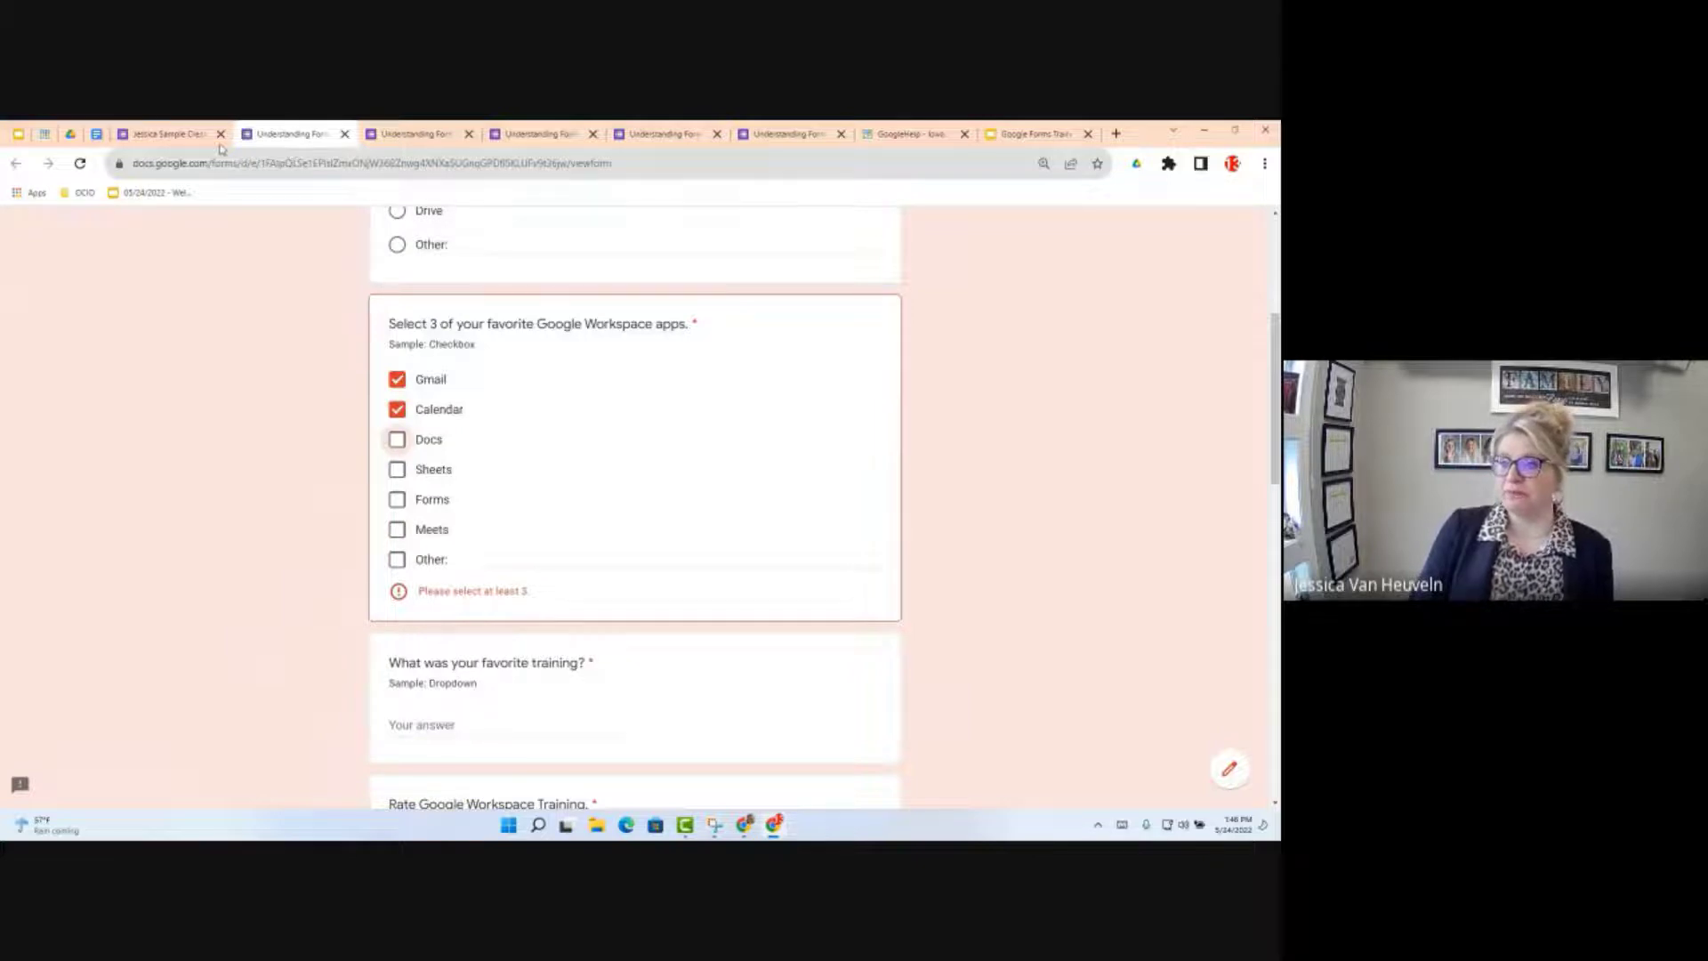
pyautogui.click(180, 140)
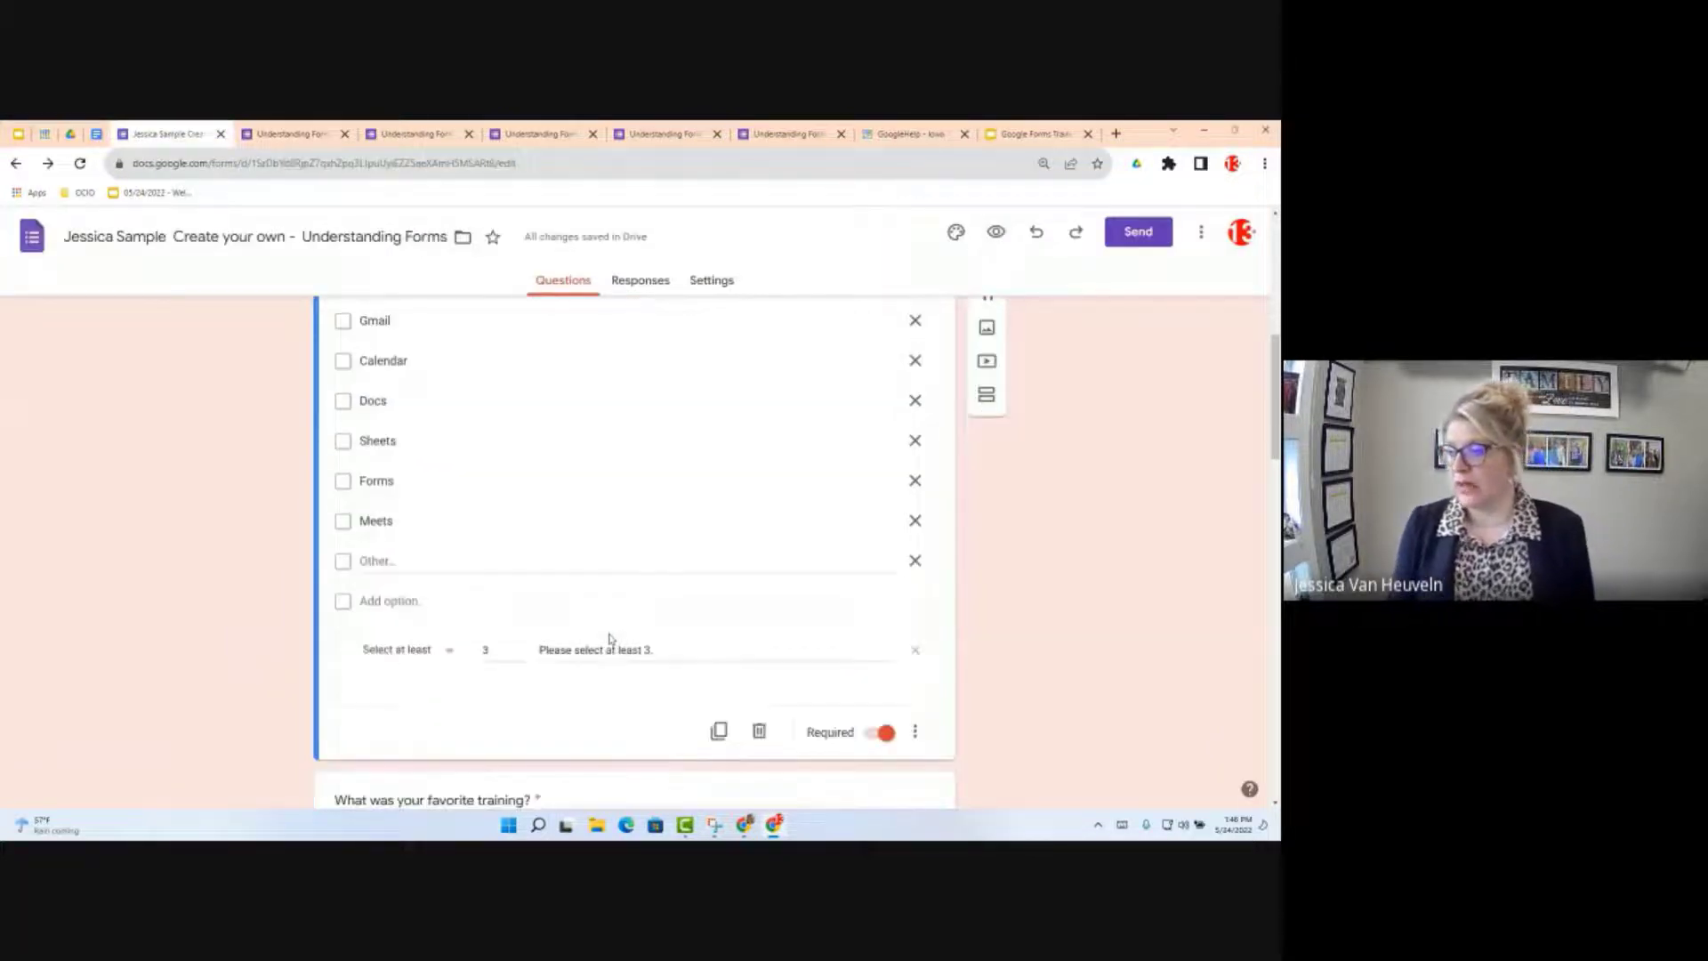
pyautogui.scroll(-1, 611, 638)
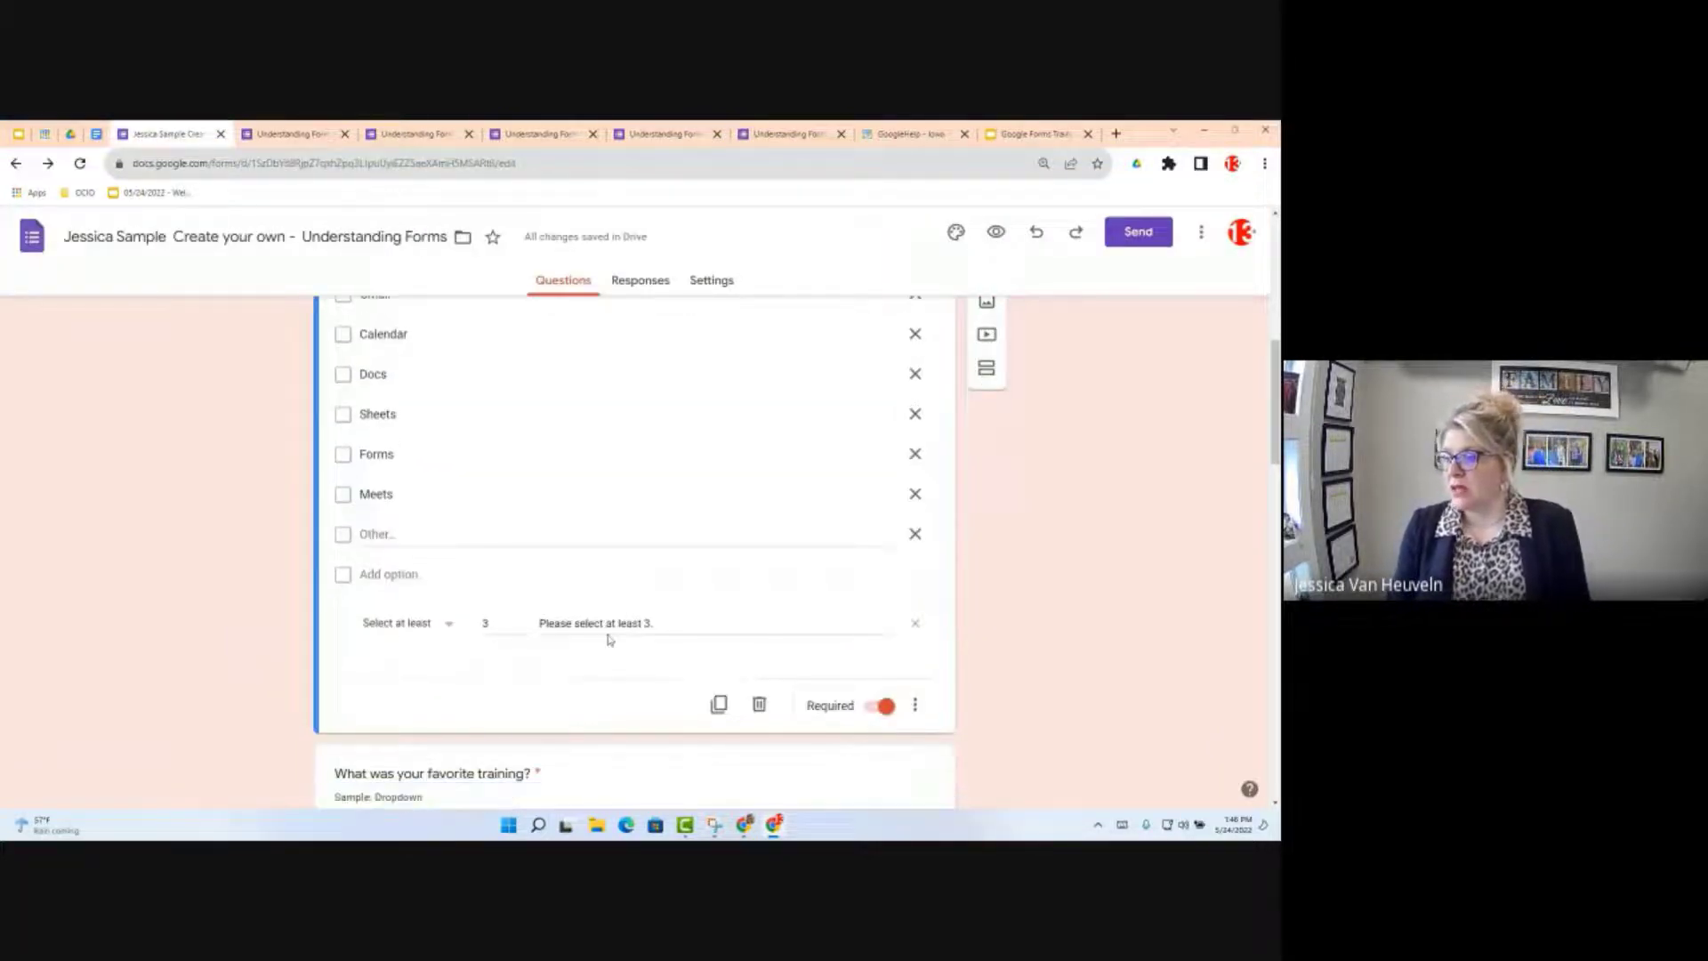
pyautogui.scroll(-1, 611, 639)
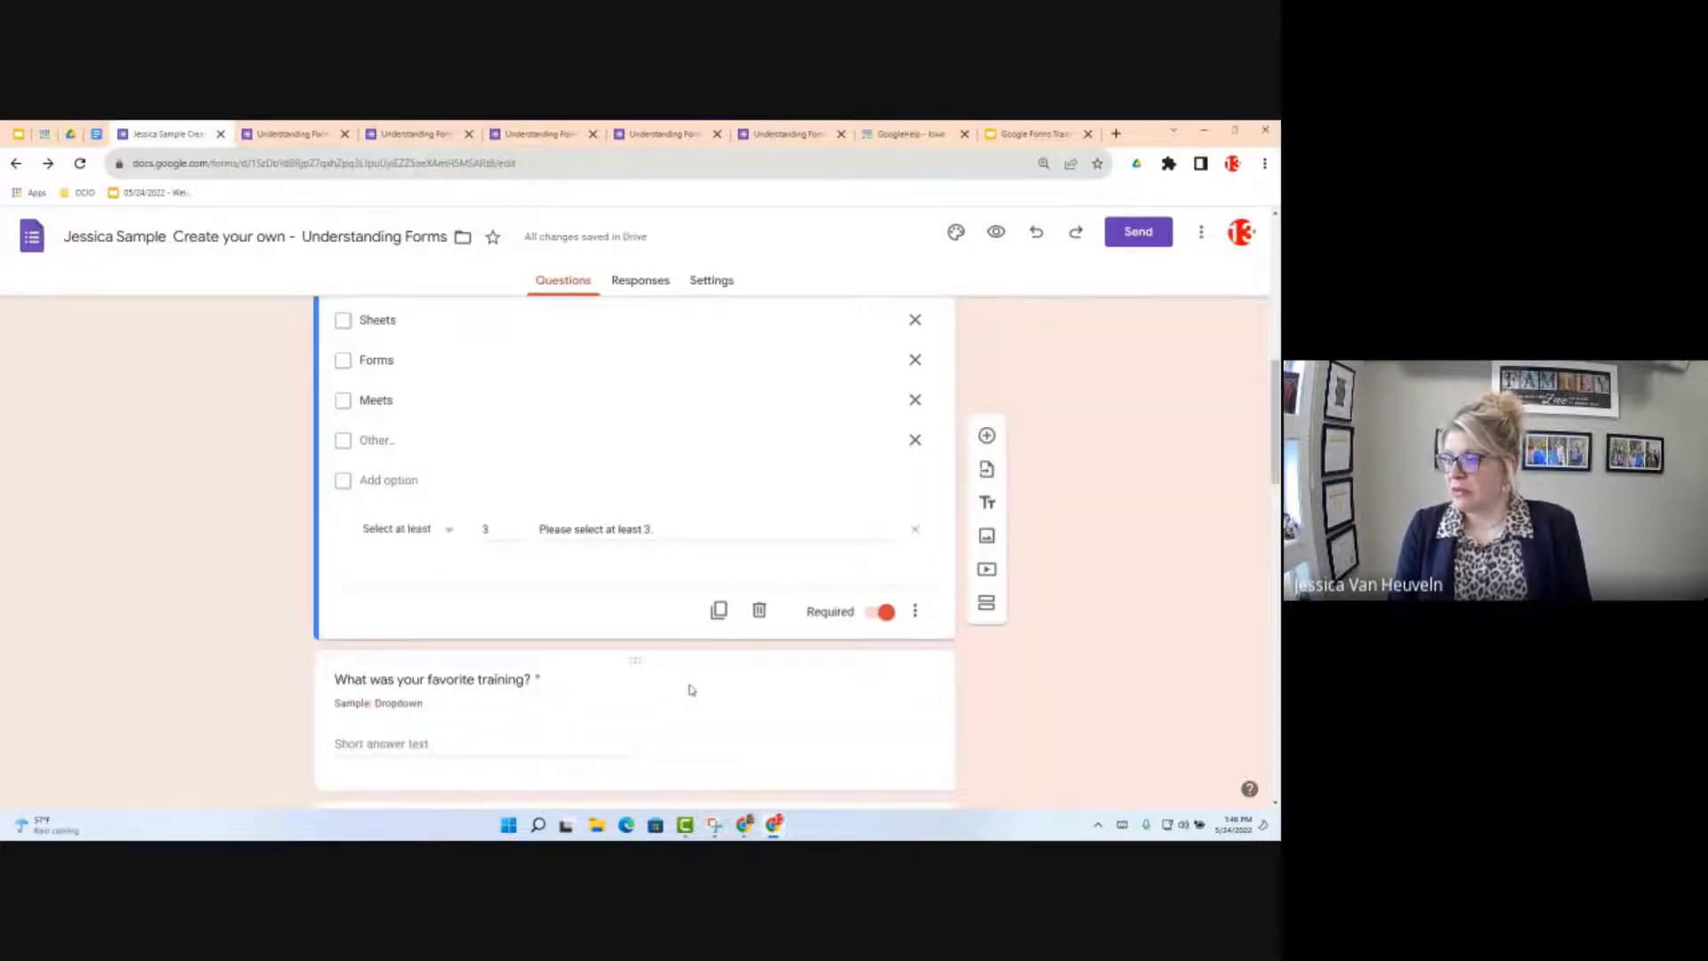
pyautogui.scroll(10, 756, 652)
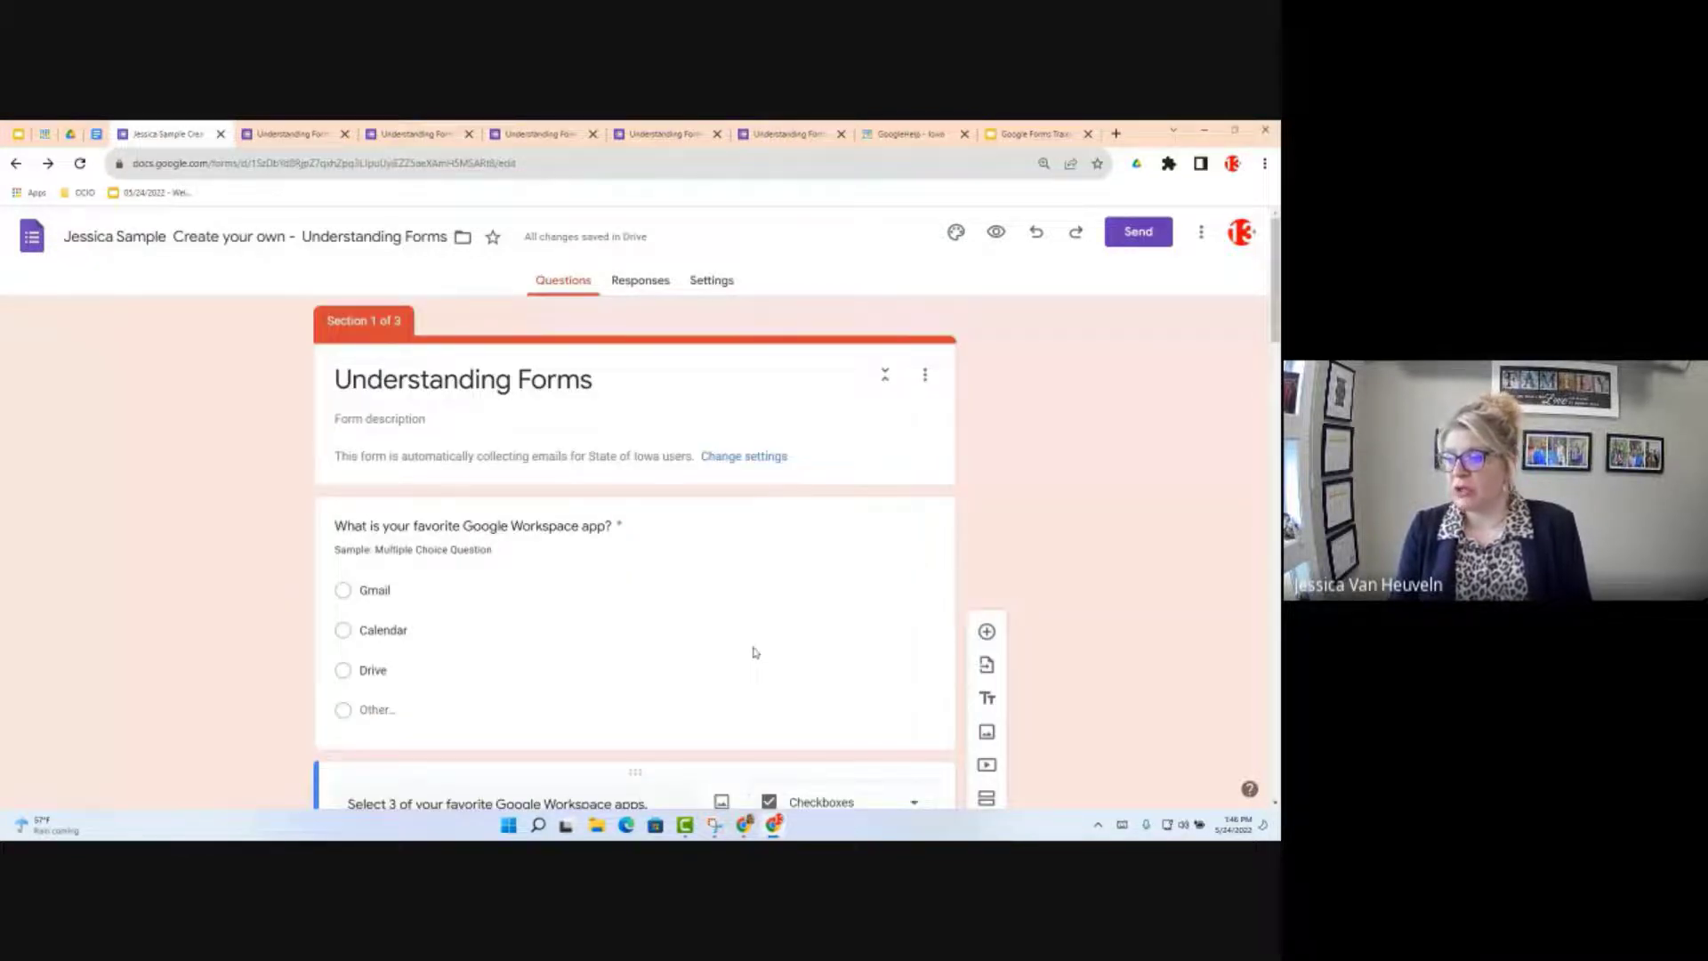
pyautogui.scroll(-2, 755, 652)
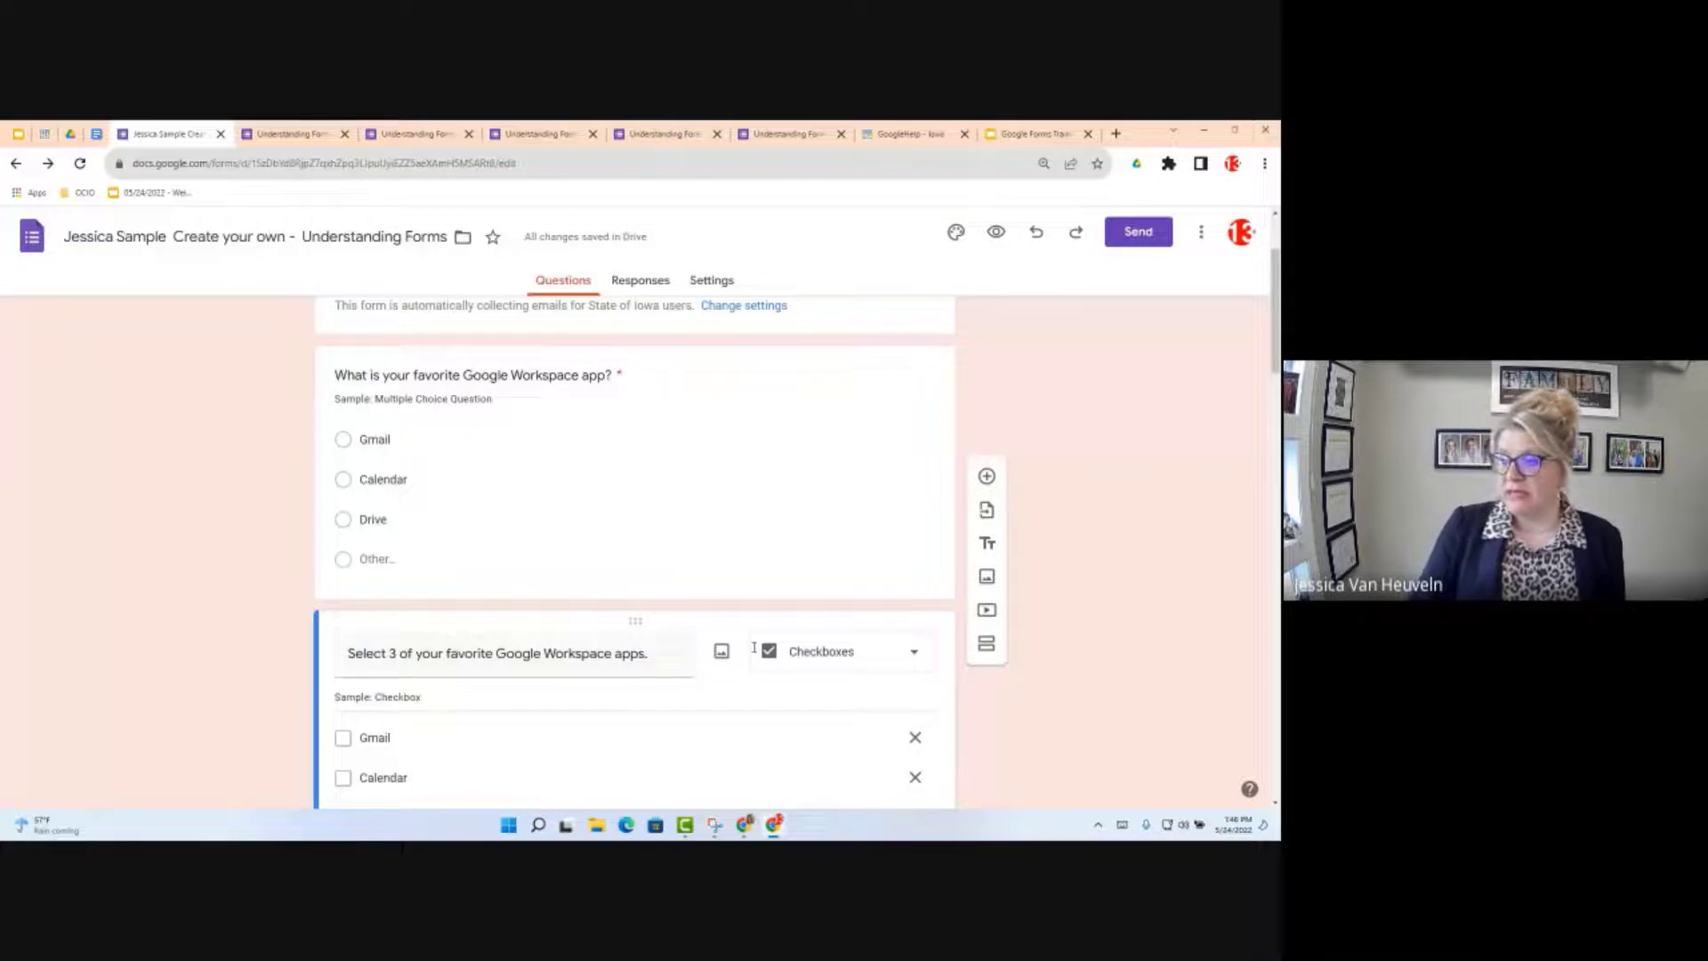
pyautogui.scroll(-6, 753, 646)
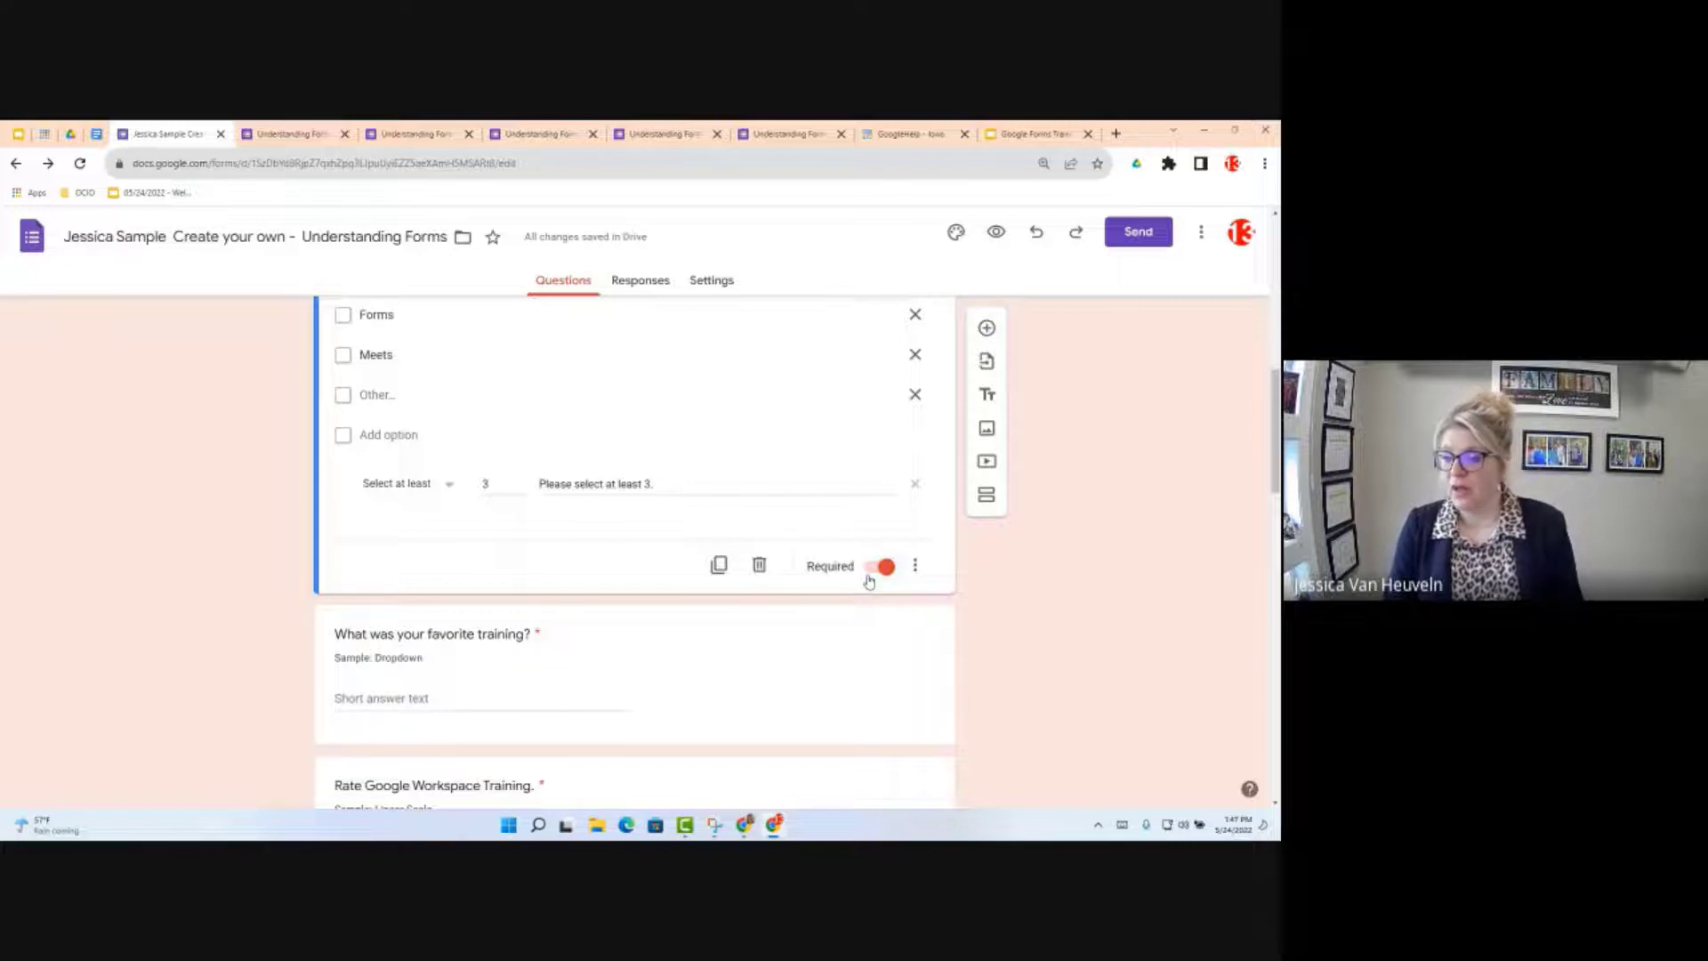
# Step: Change 'What was your favorite training?' to a Dropdown question and open the objectives doc
pyautogui.click(449, 689)
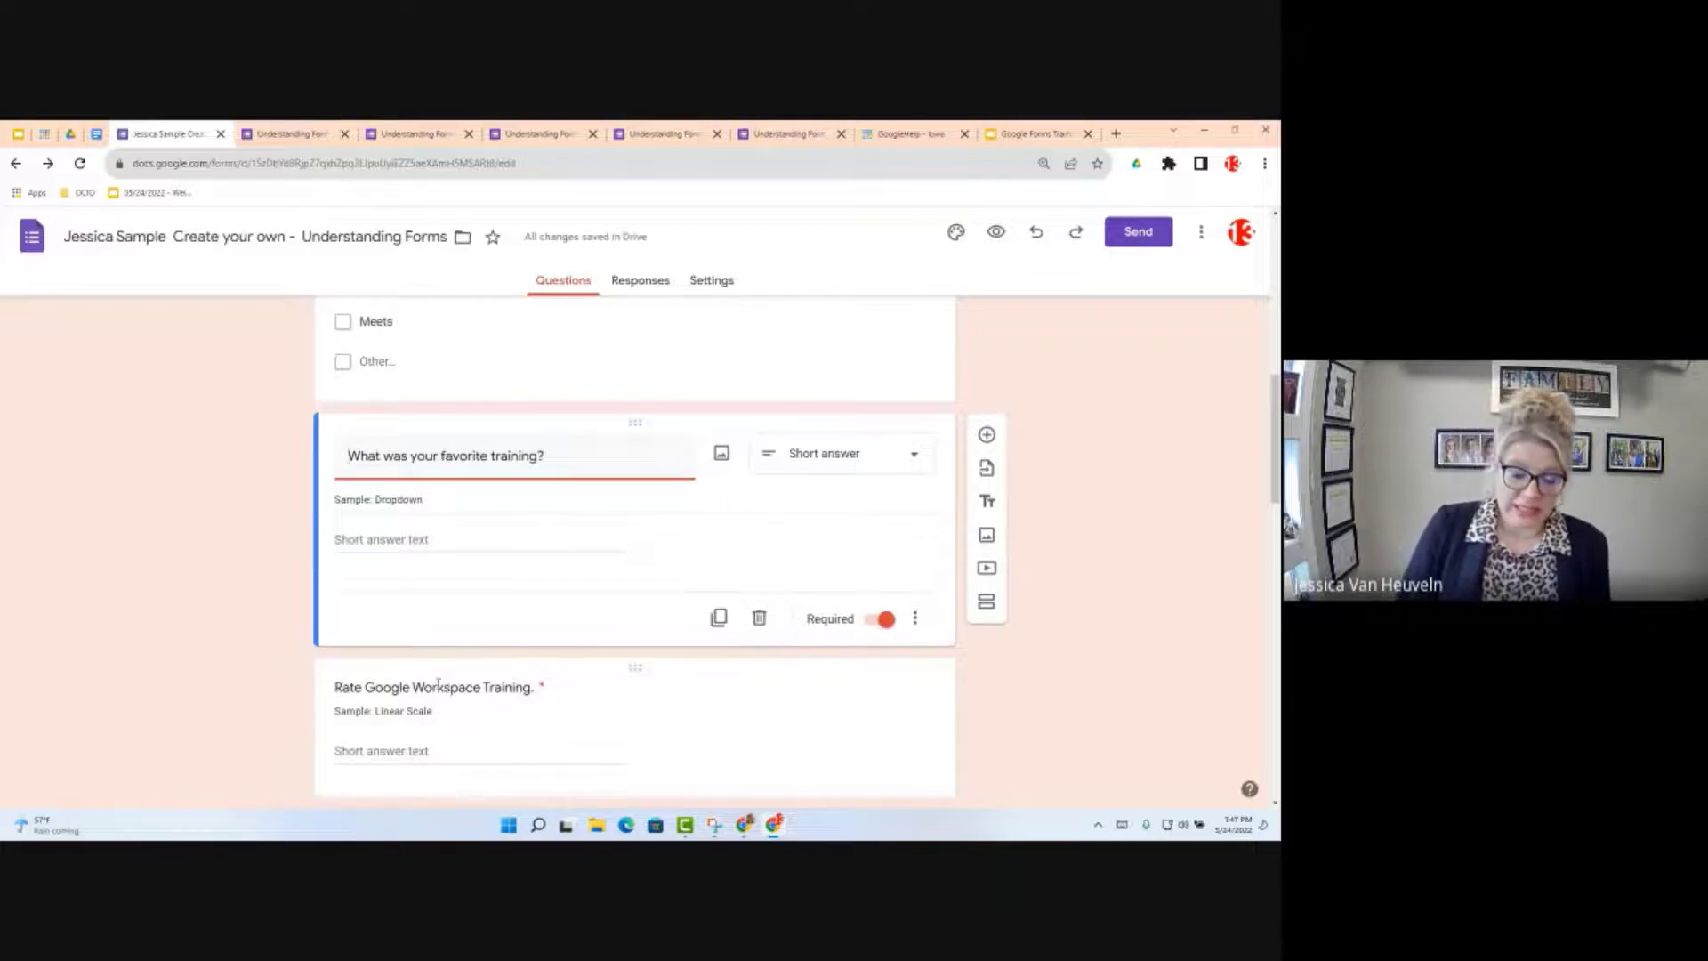
pyautogui.click(908, 456)
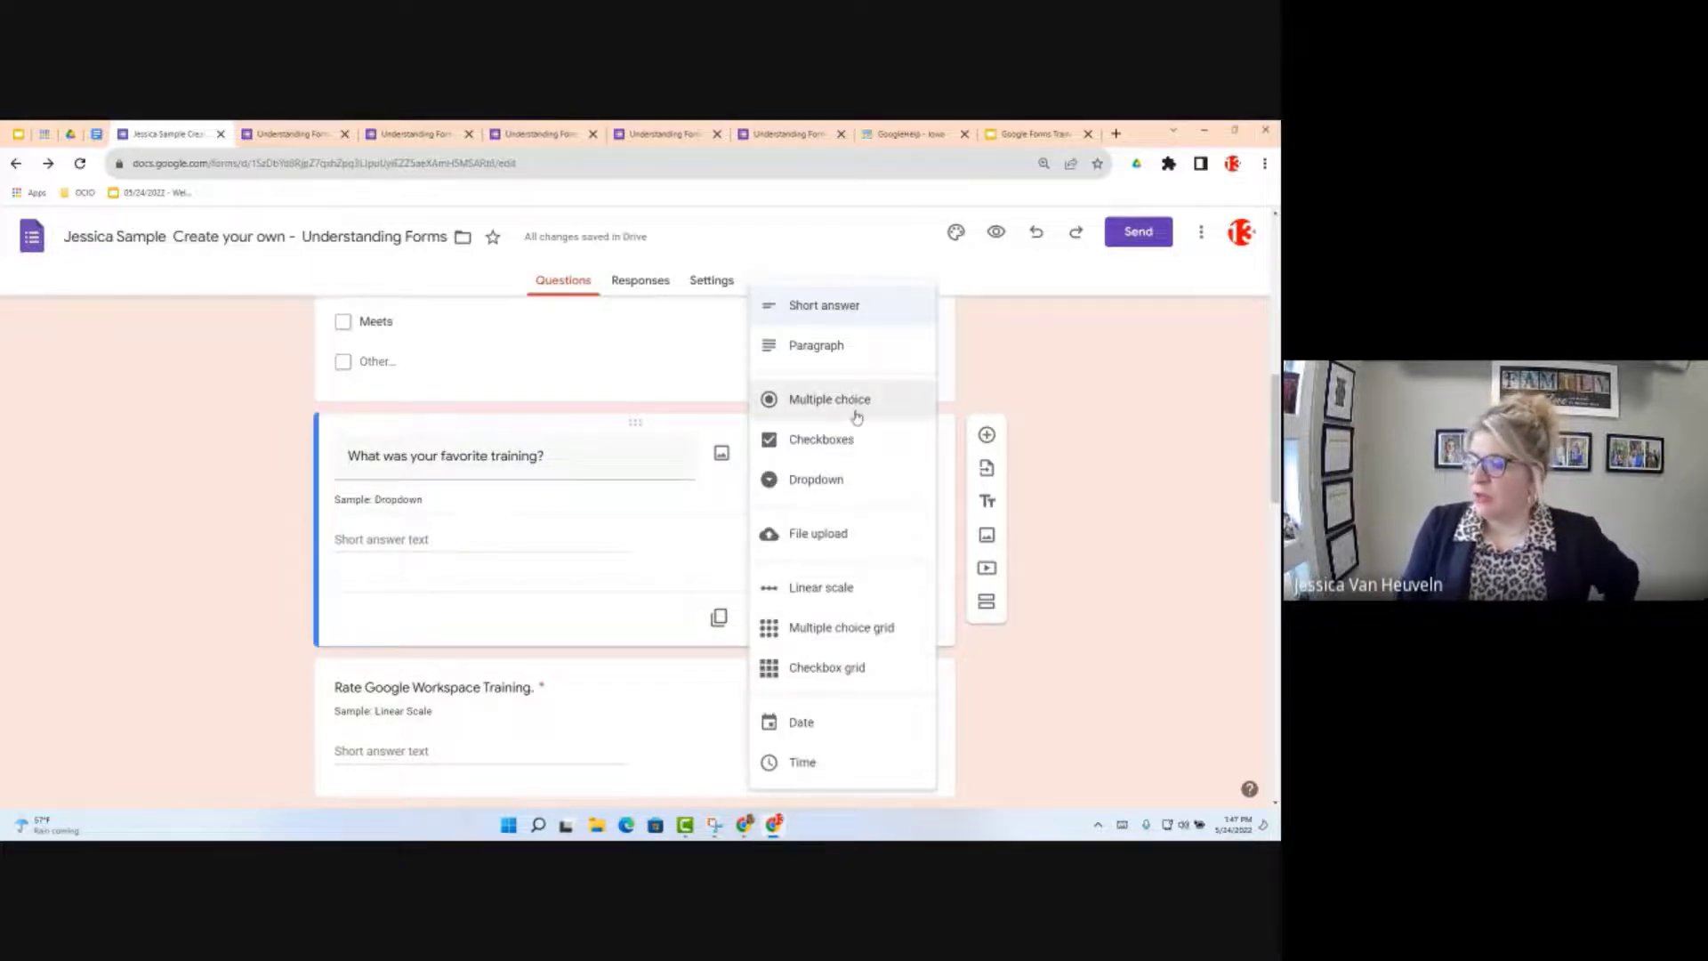
pyautogui.click(833, 482)
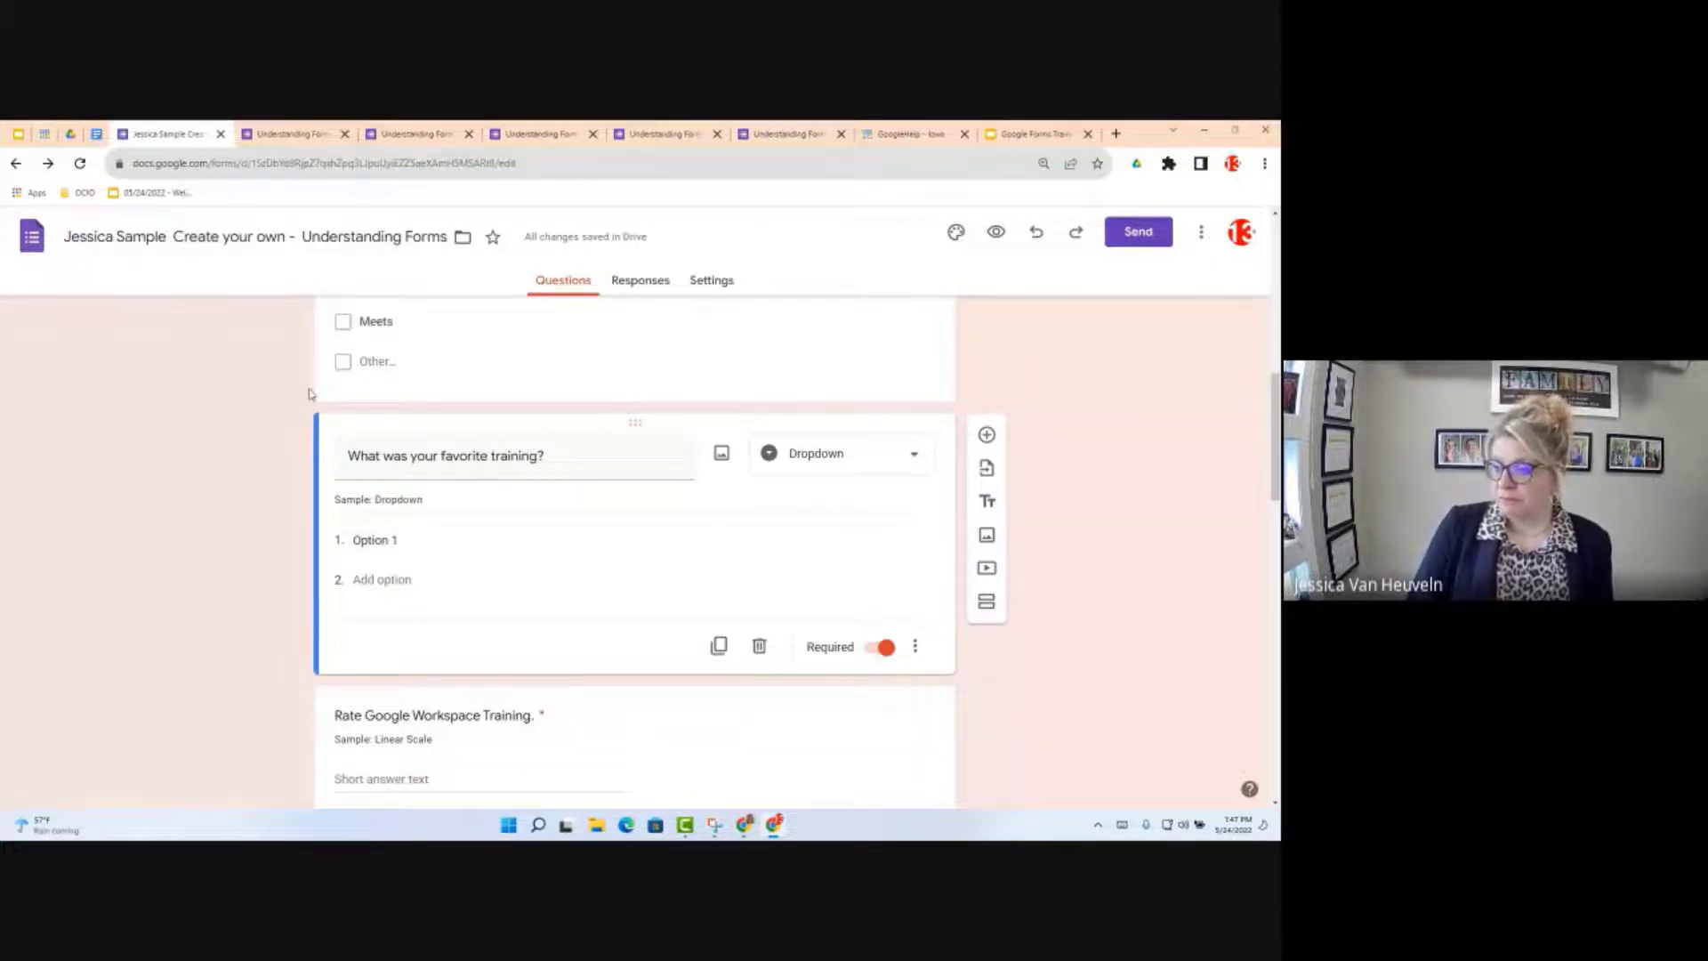
pyautogui.click(96, 135)
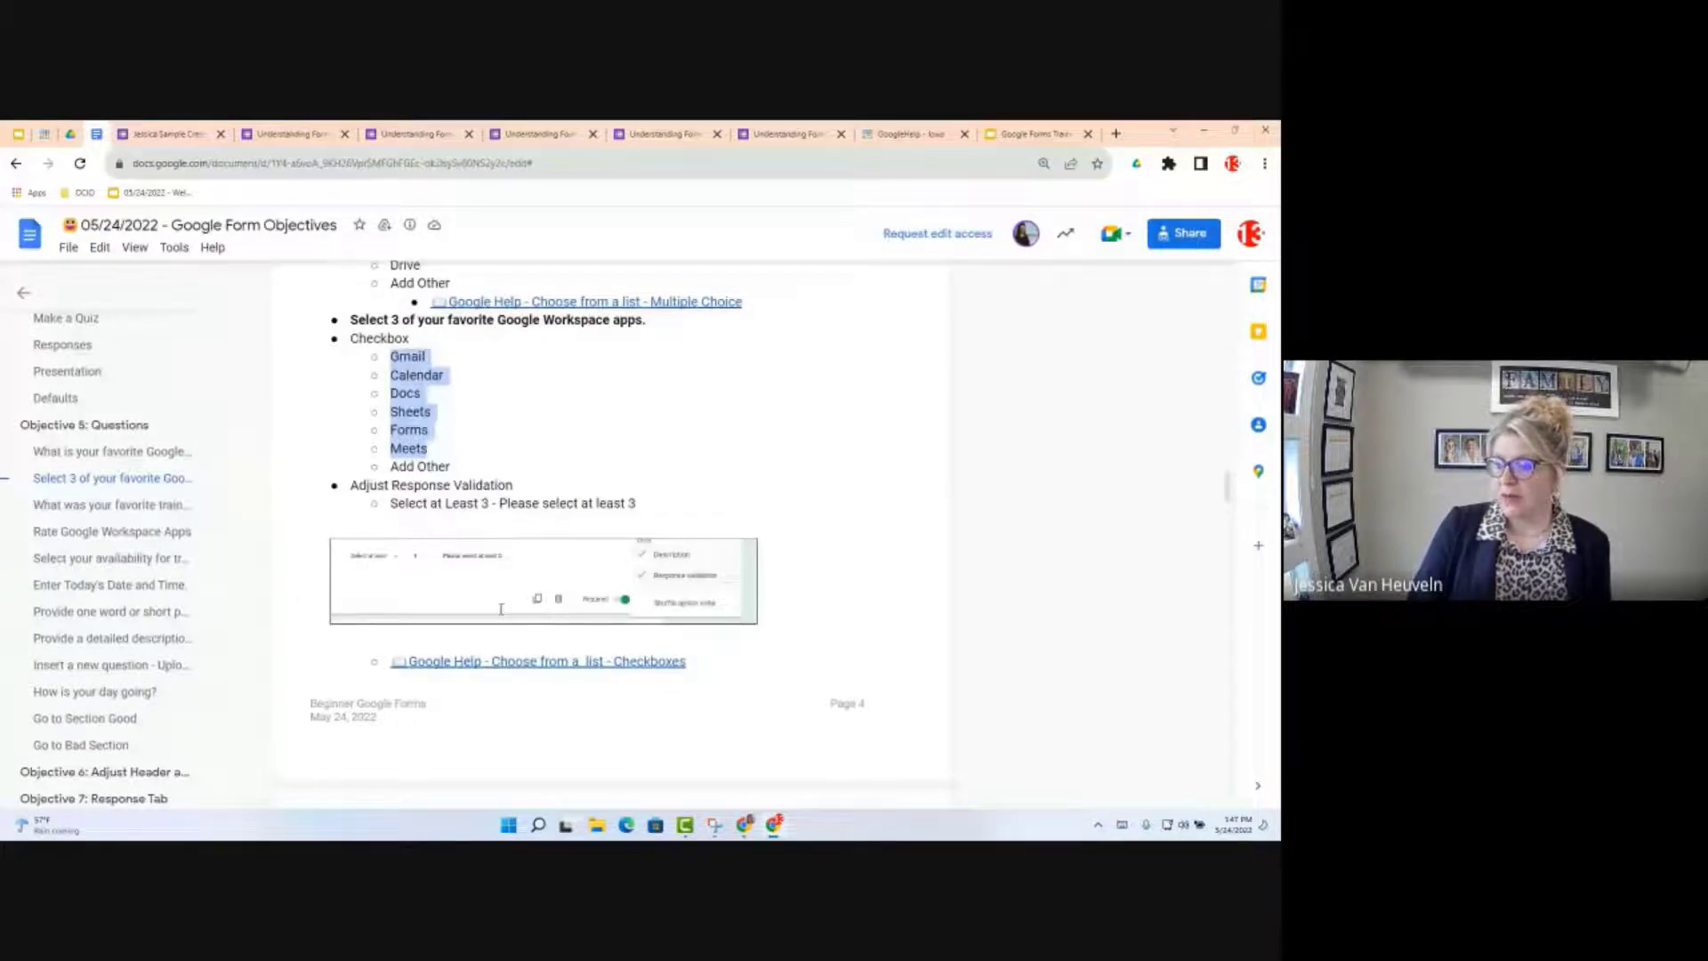
# Step: Copy the Docs, Sheets and Forms answers from the objectives doc, then go back to the form editor
pyautogui.scroll(-4, 501, 609)
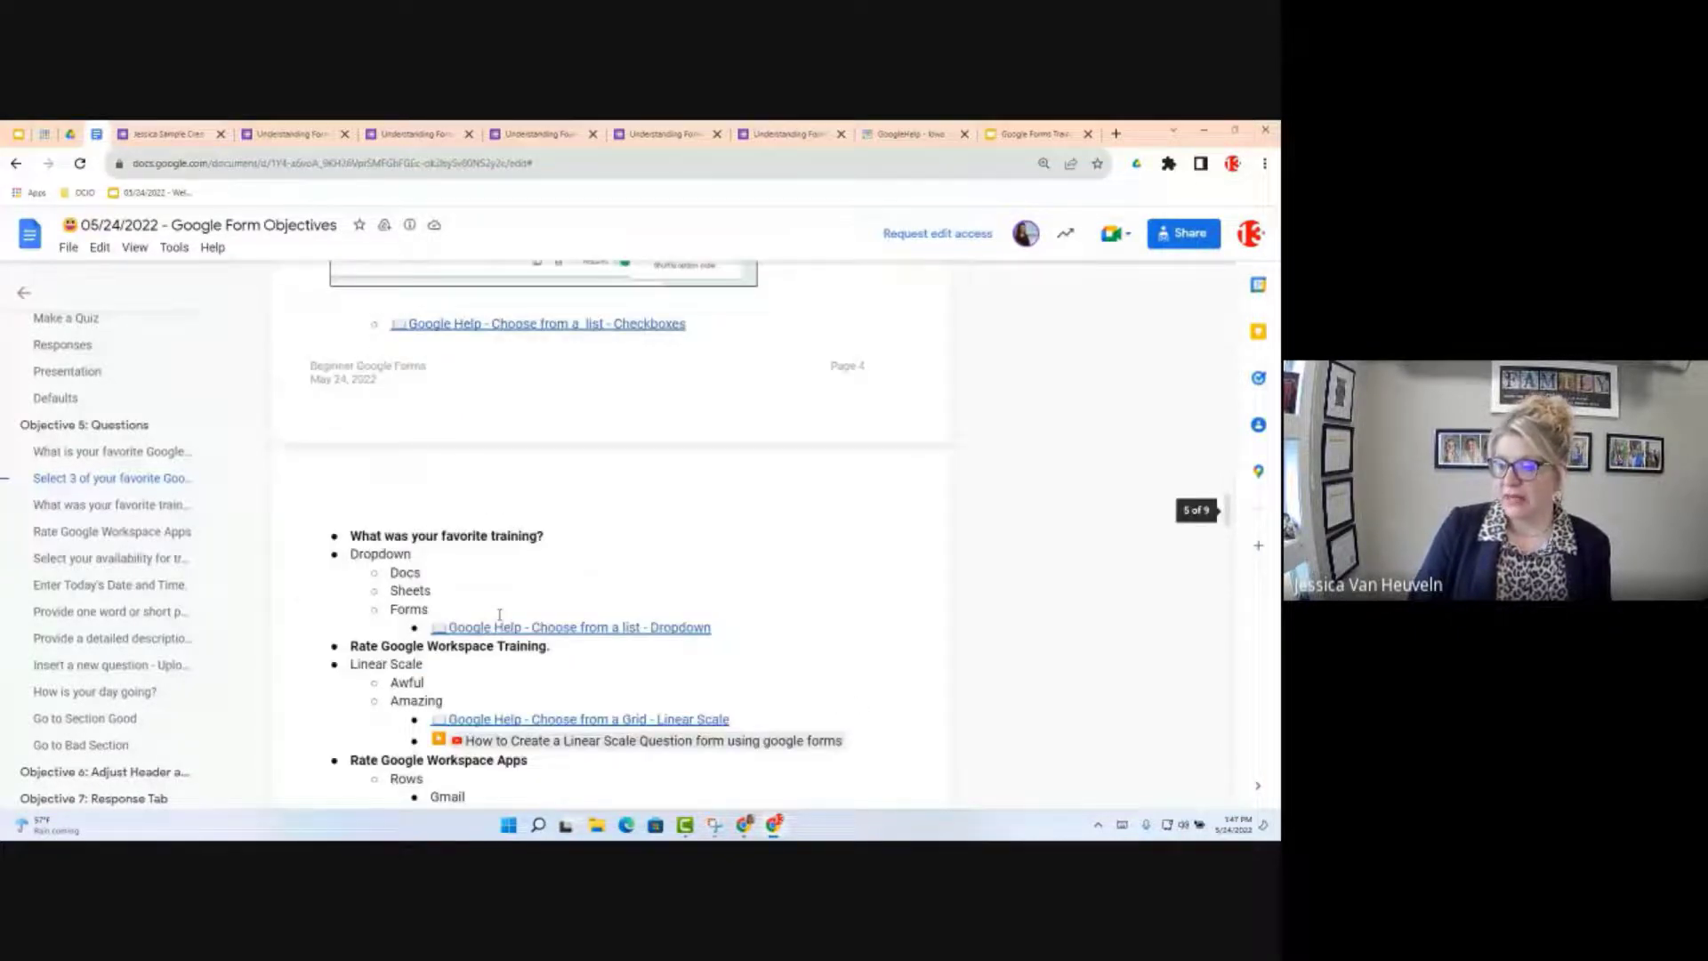
pyautogui.scroll(-1, 500, 614)
pyautogui.moveTo(427, 547); pyautogui.dragTo(391, 509)
pyautogui.hotkey('ctrl', 'c')
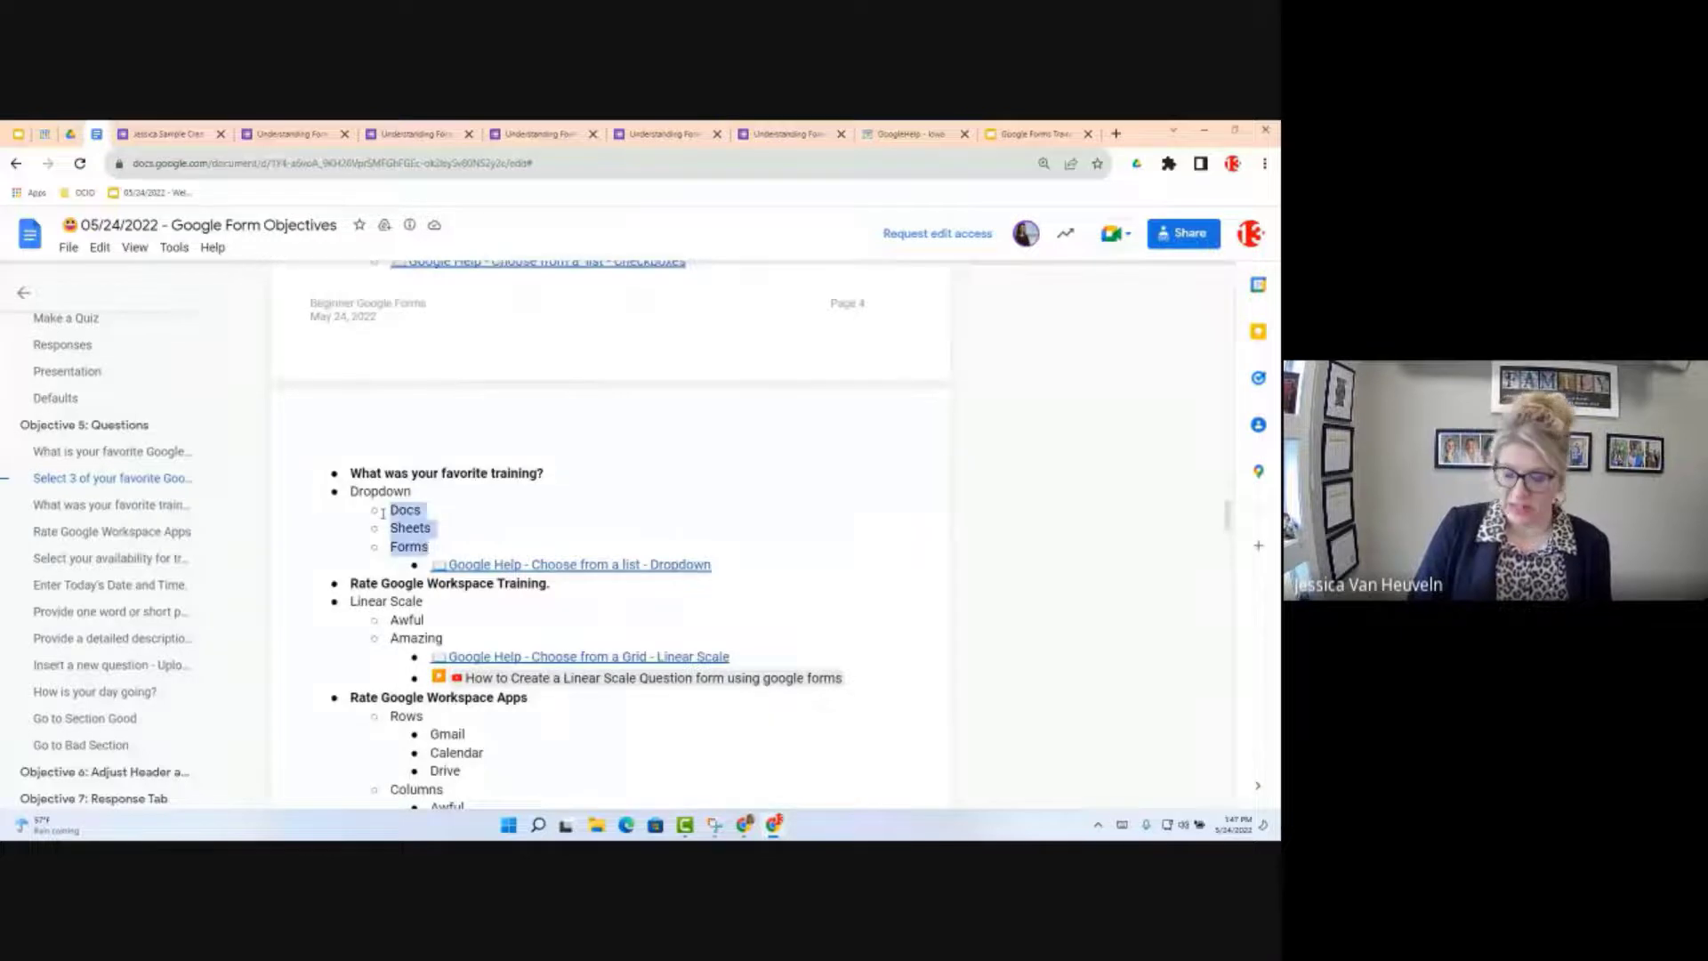
pyautogui.click(175, 135)
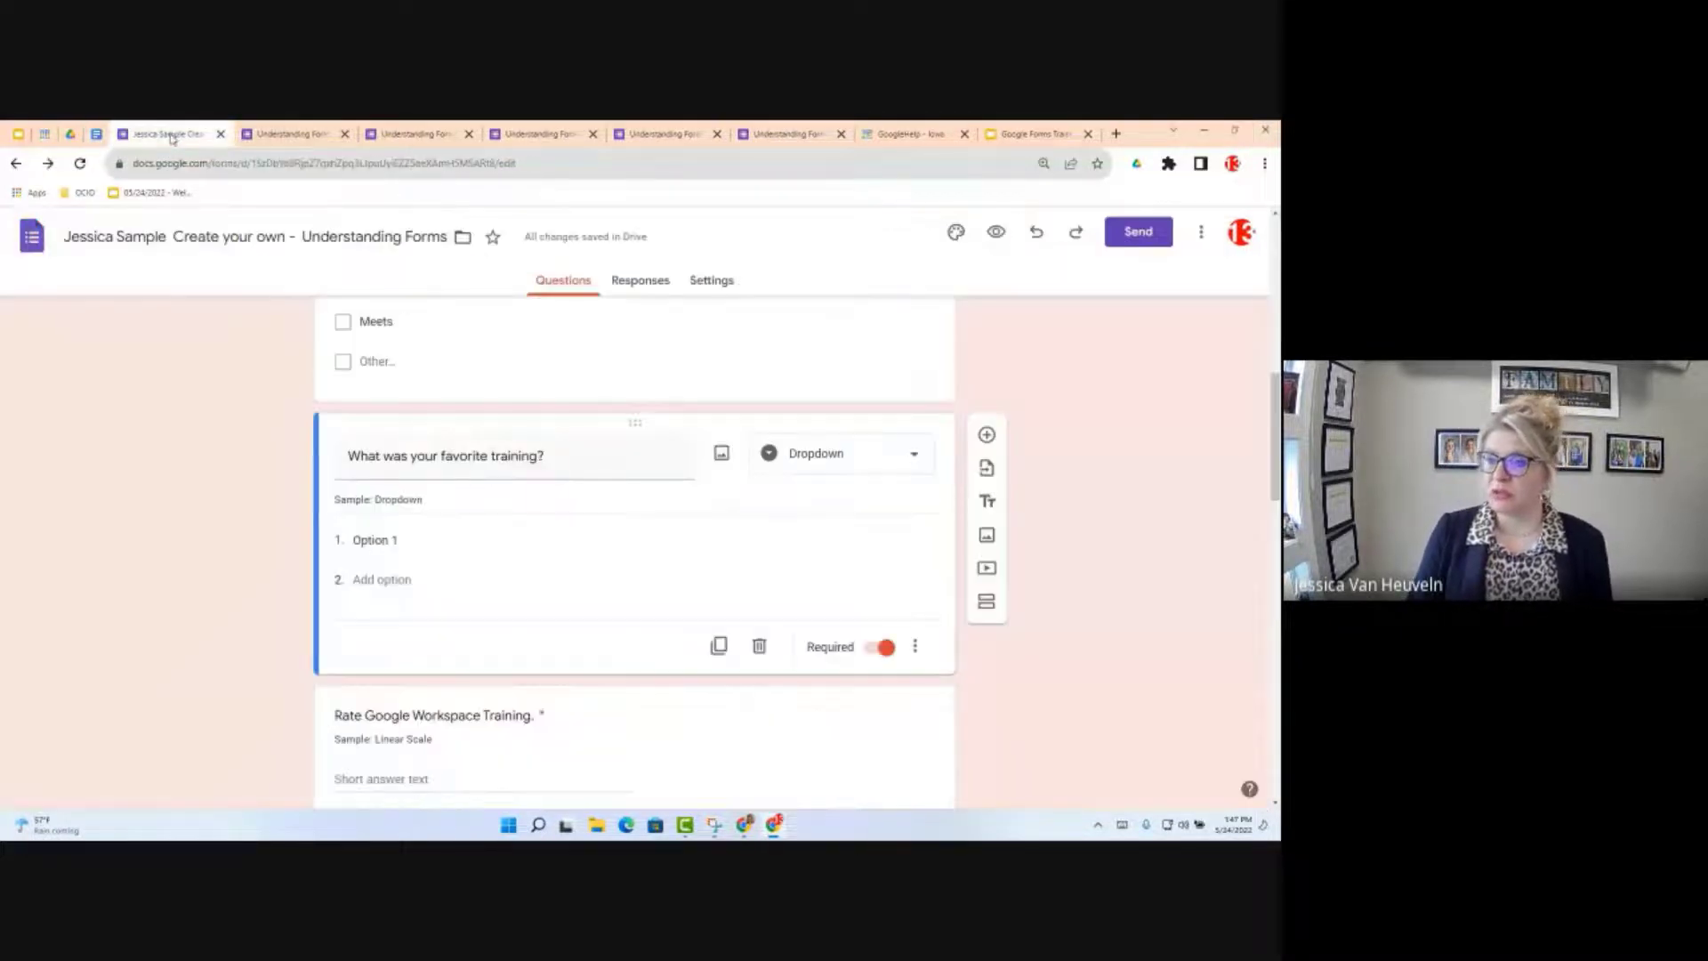
# Step: Paste Docs, Sheets and Forms as the favorite-training dropdown options and remove the empty fourth option
pyautogui.click(362, 538)
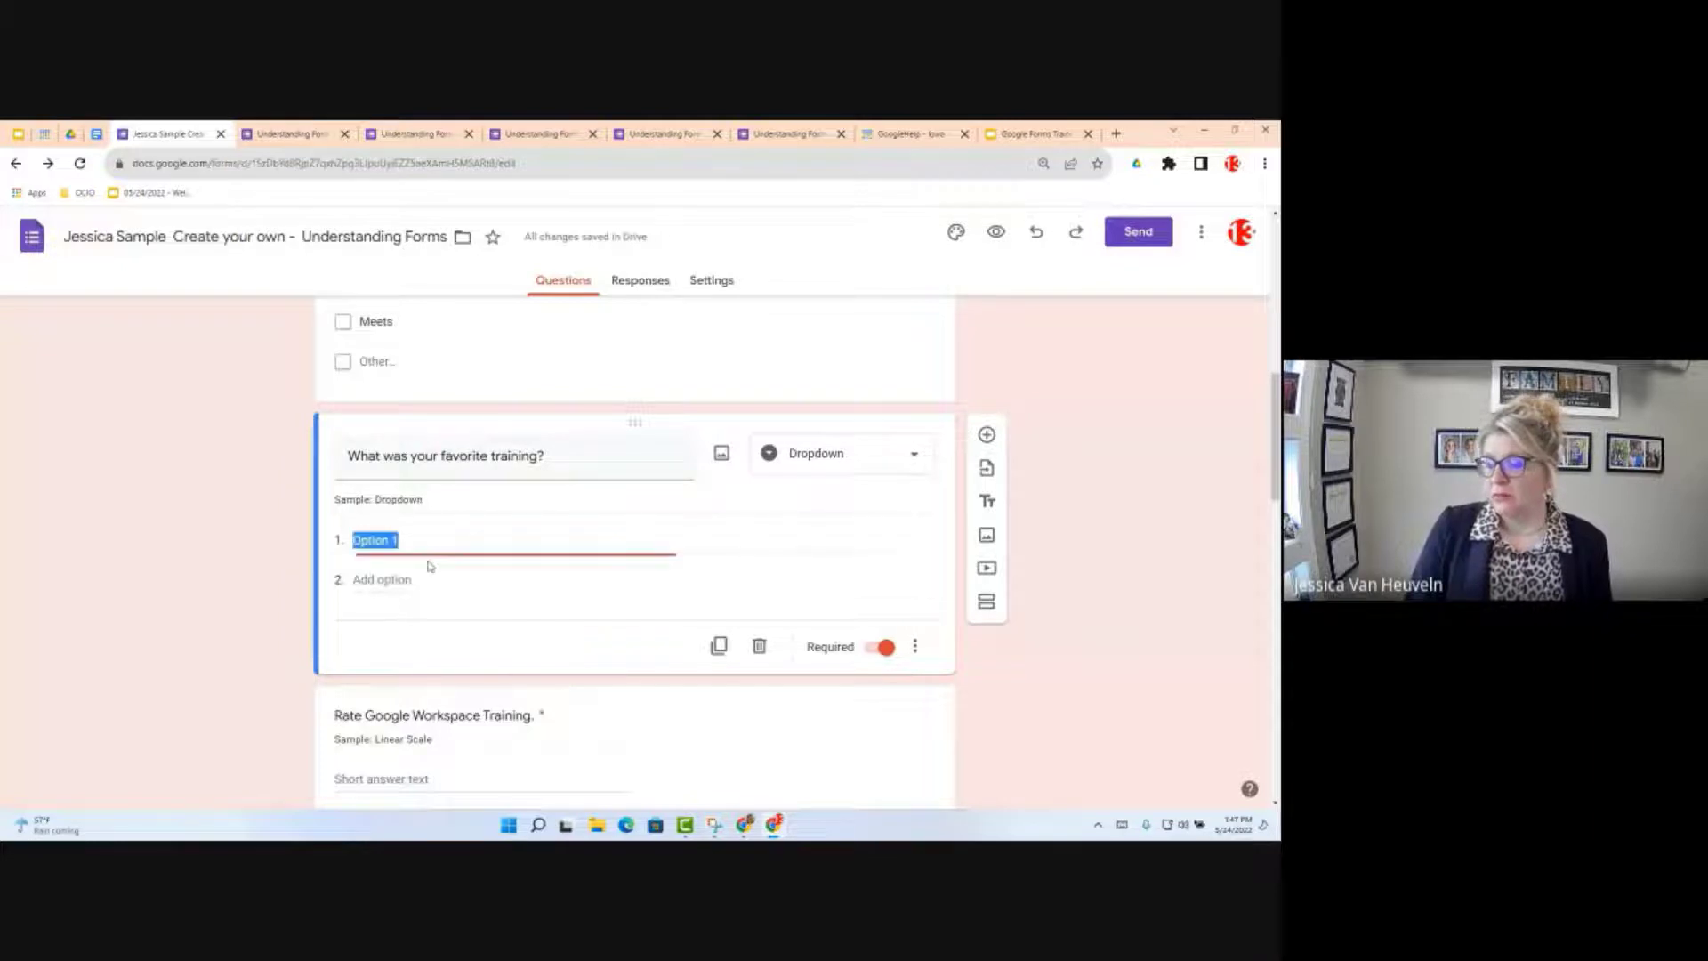
pyautogui.hotkey('ctrl', 'v')
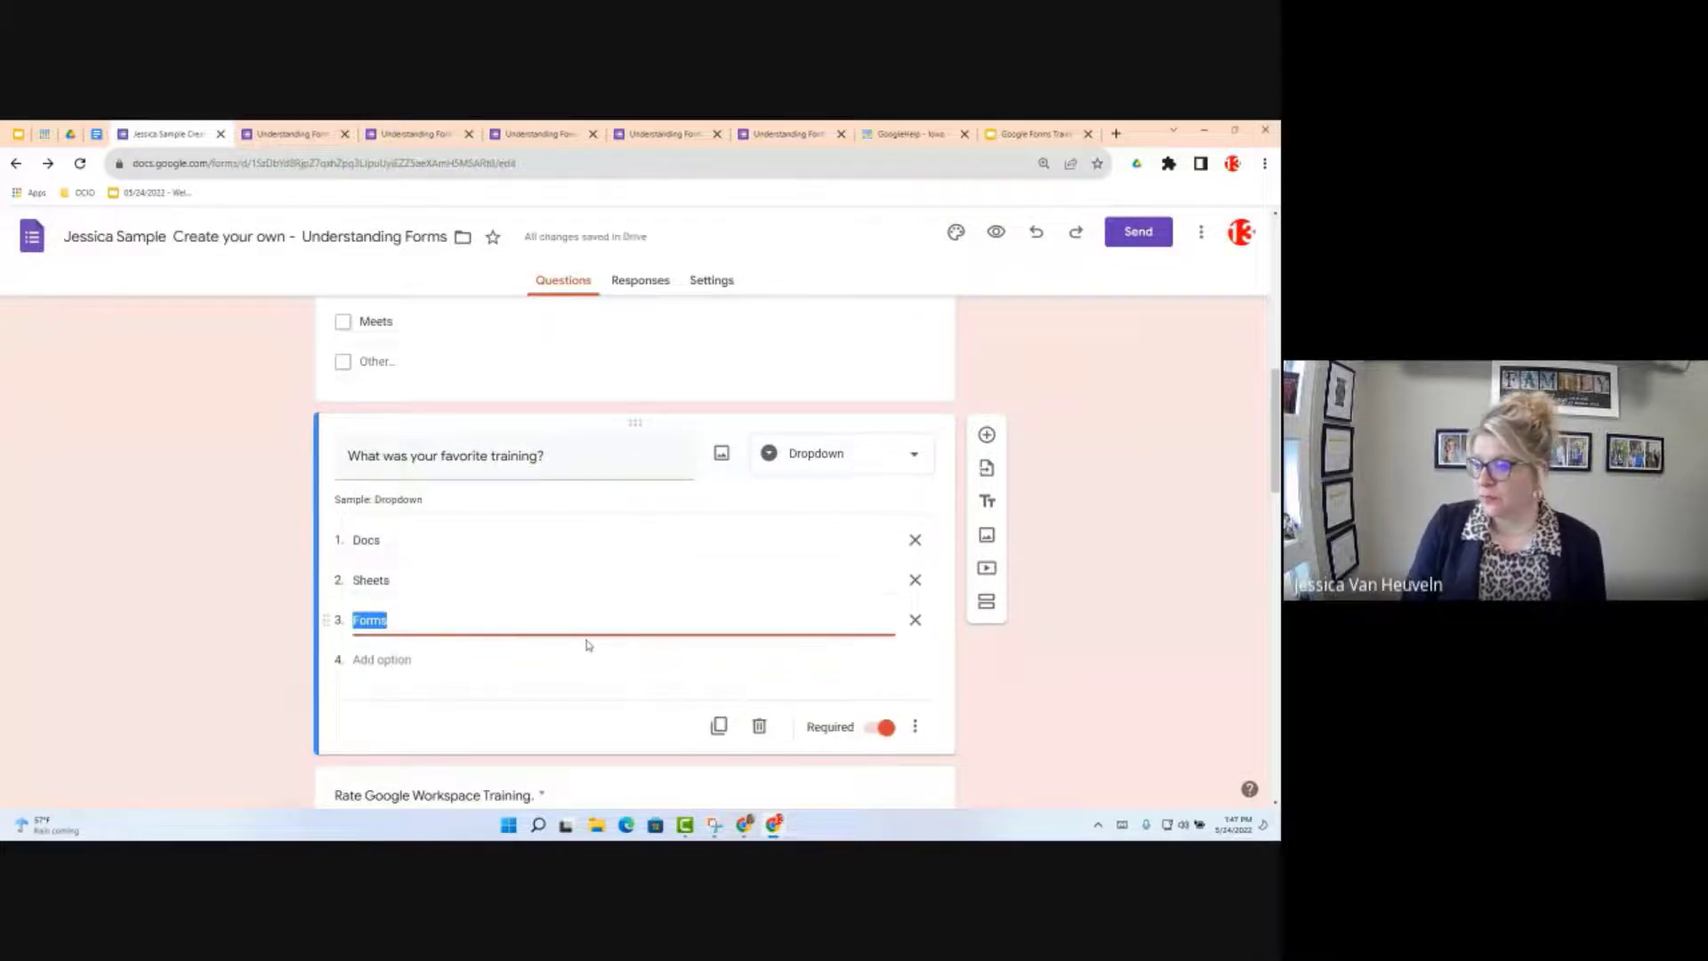
pyautogui.click(364, 660)
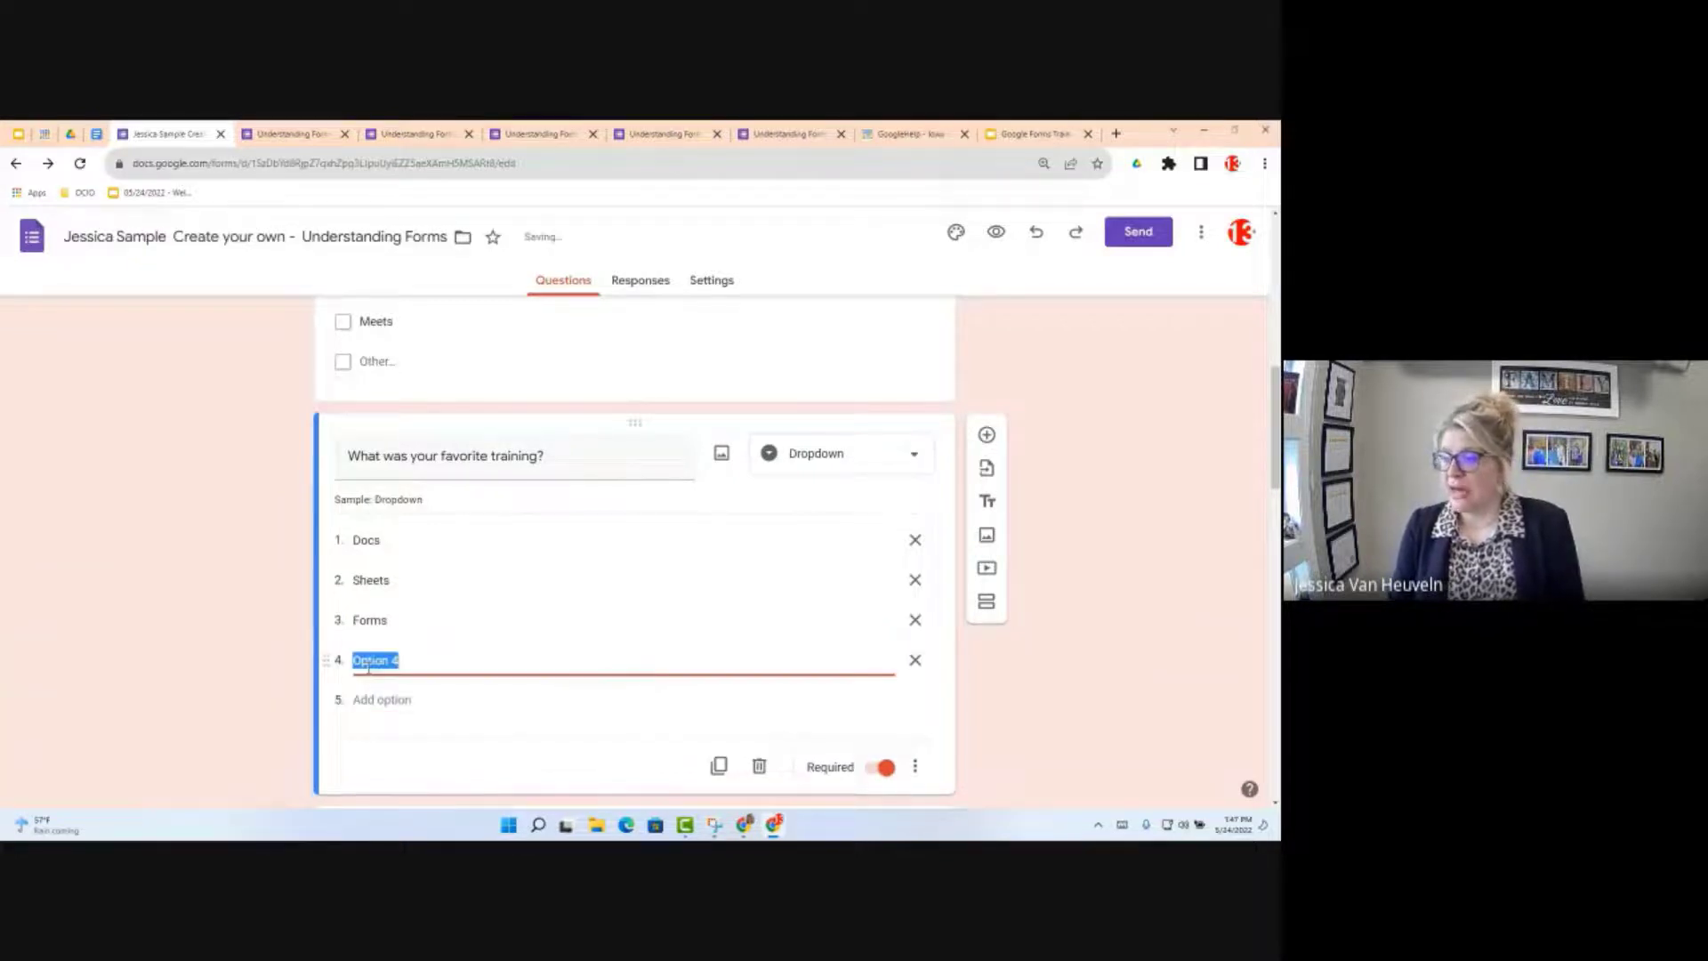
pyautogui.press('BackSpace')
pyautogui.press('BackSpace')
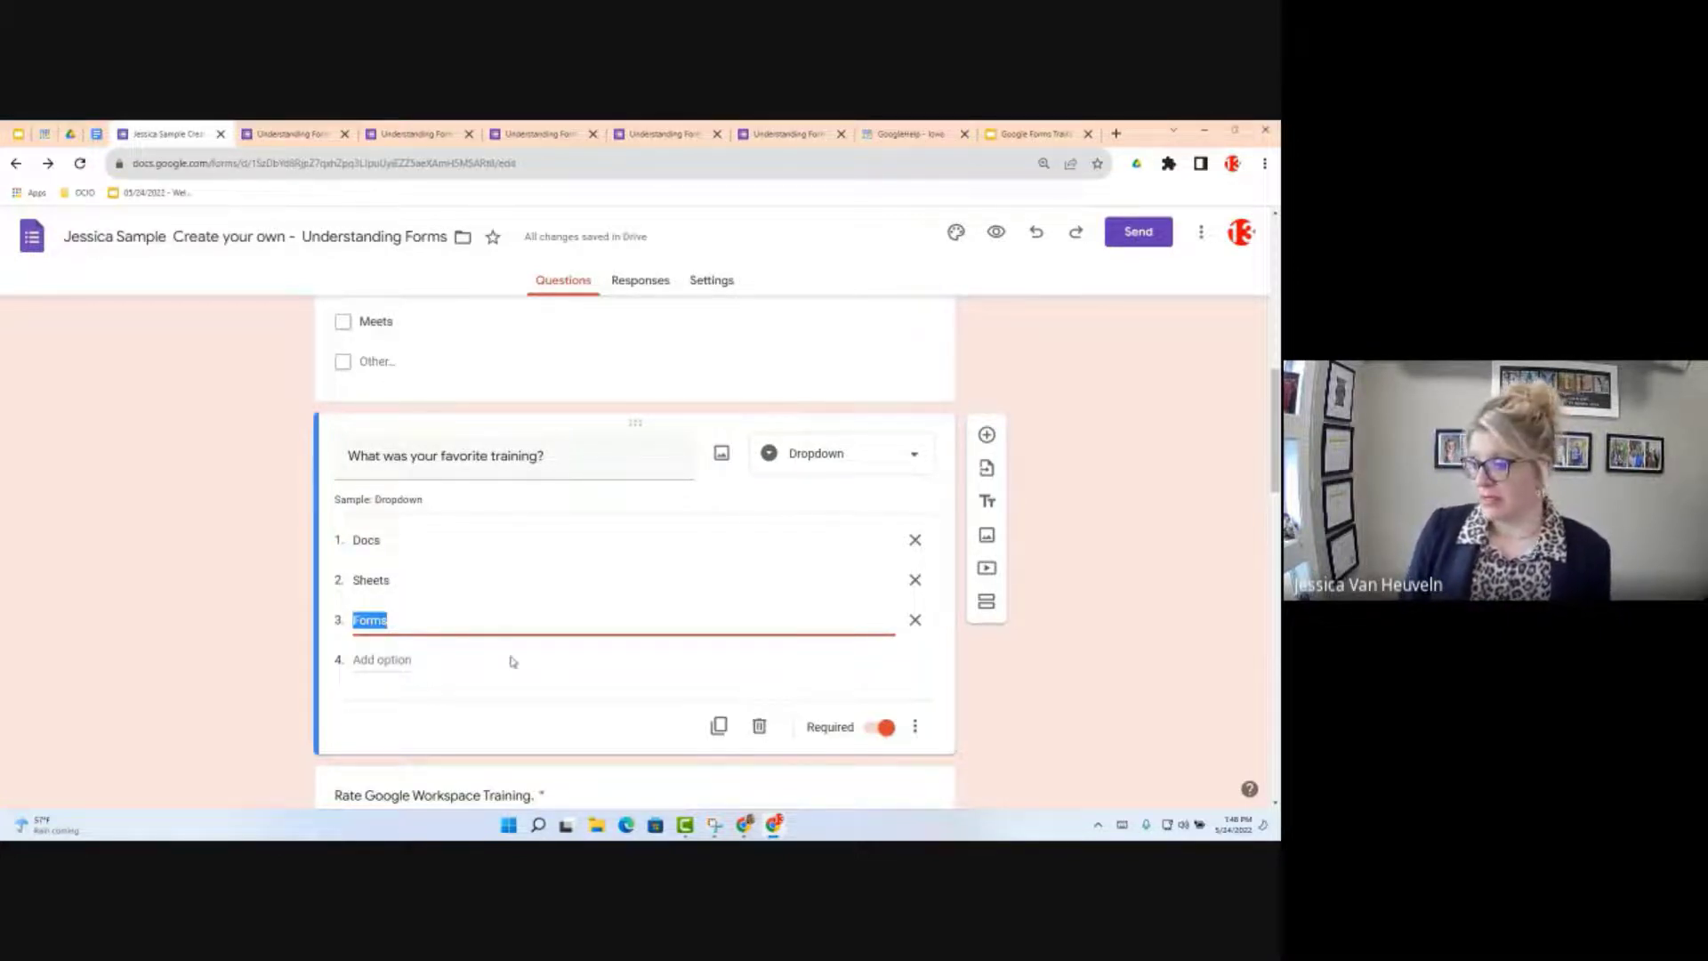
pyautogui.click(917, 728)
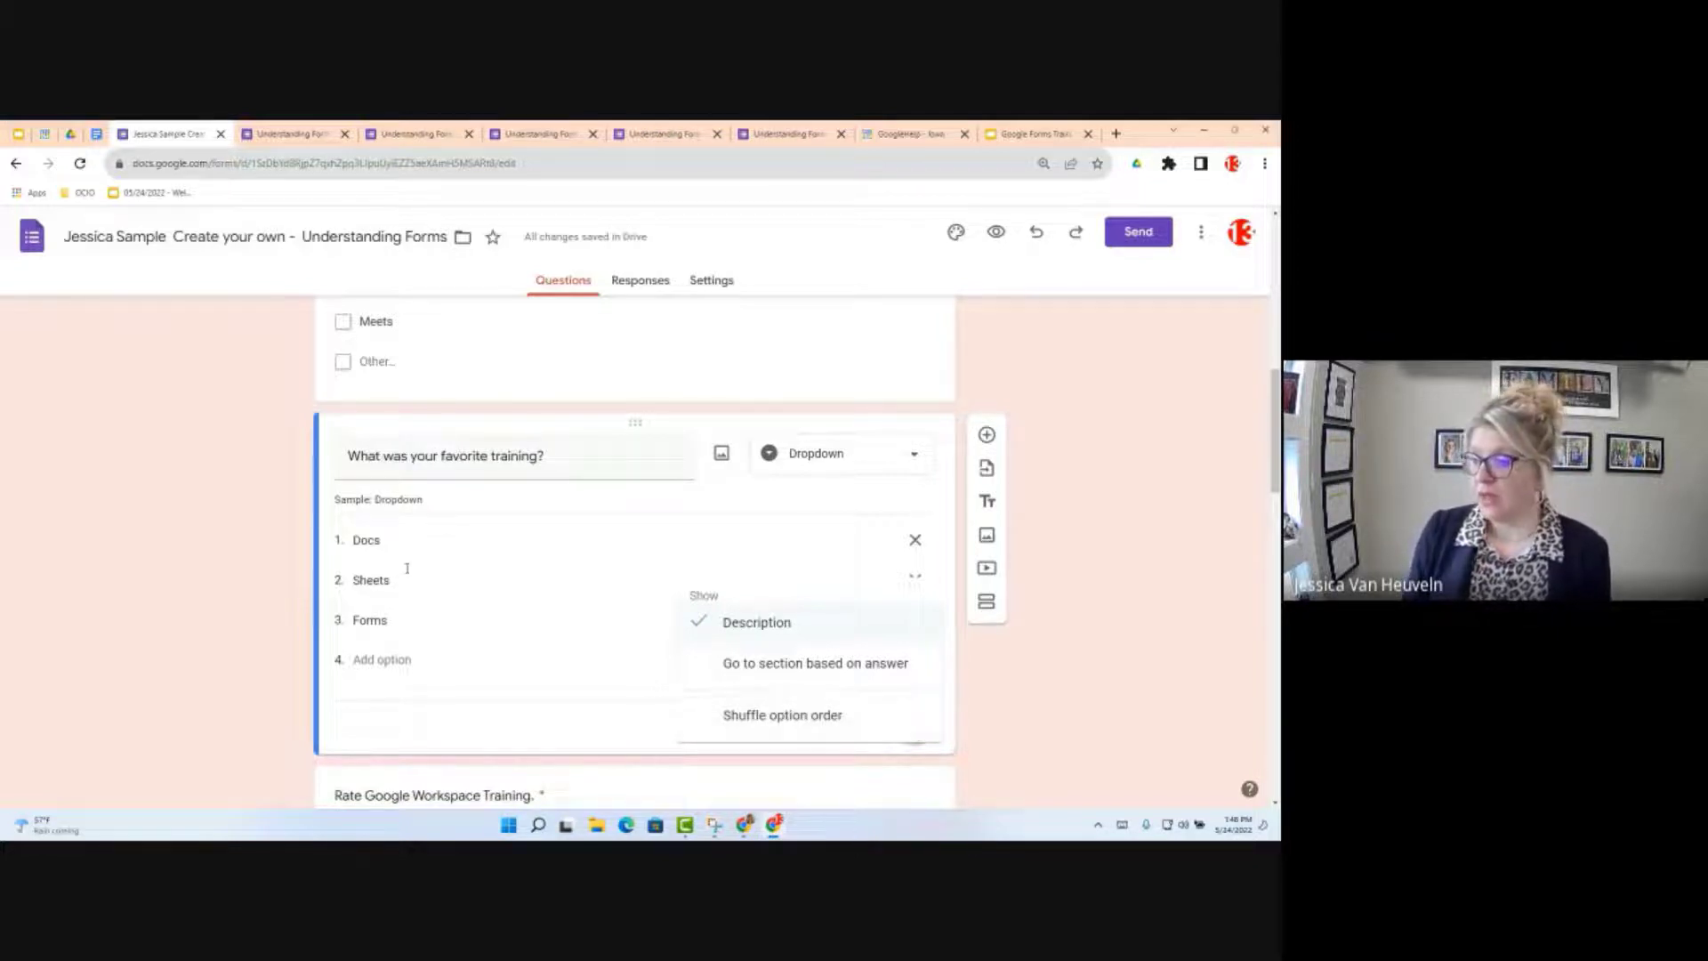
pyautogui.scroll(-2, 485, 649)
pyautogui.scroll(-2, 494, 675)
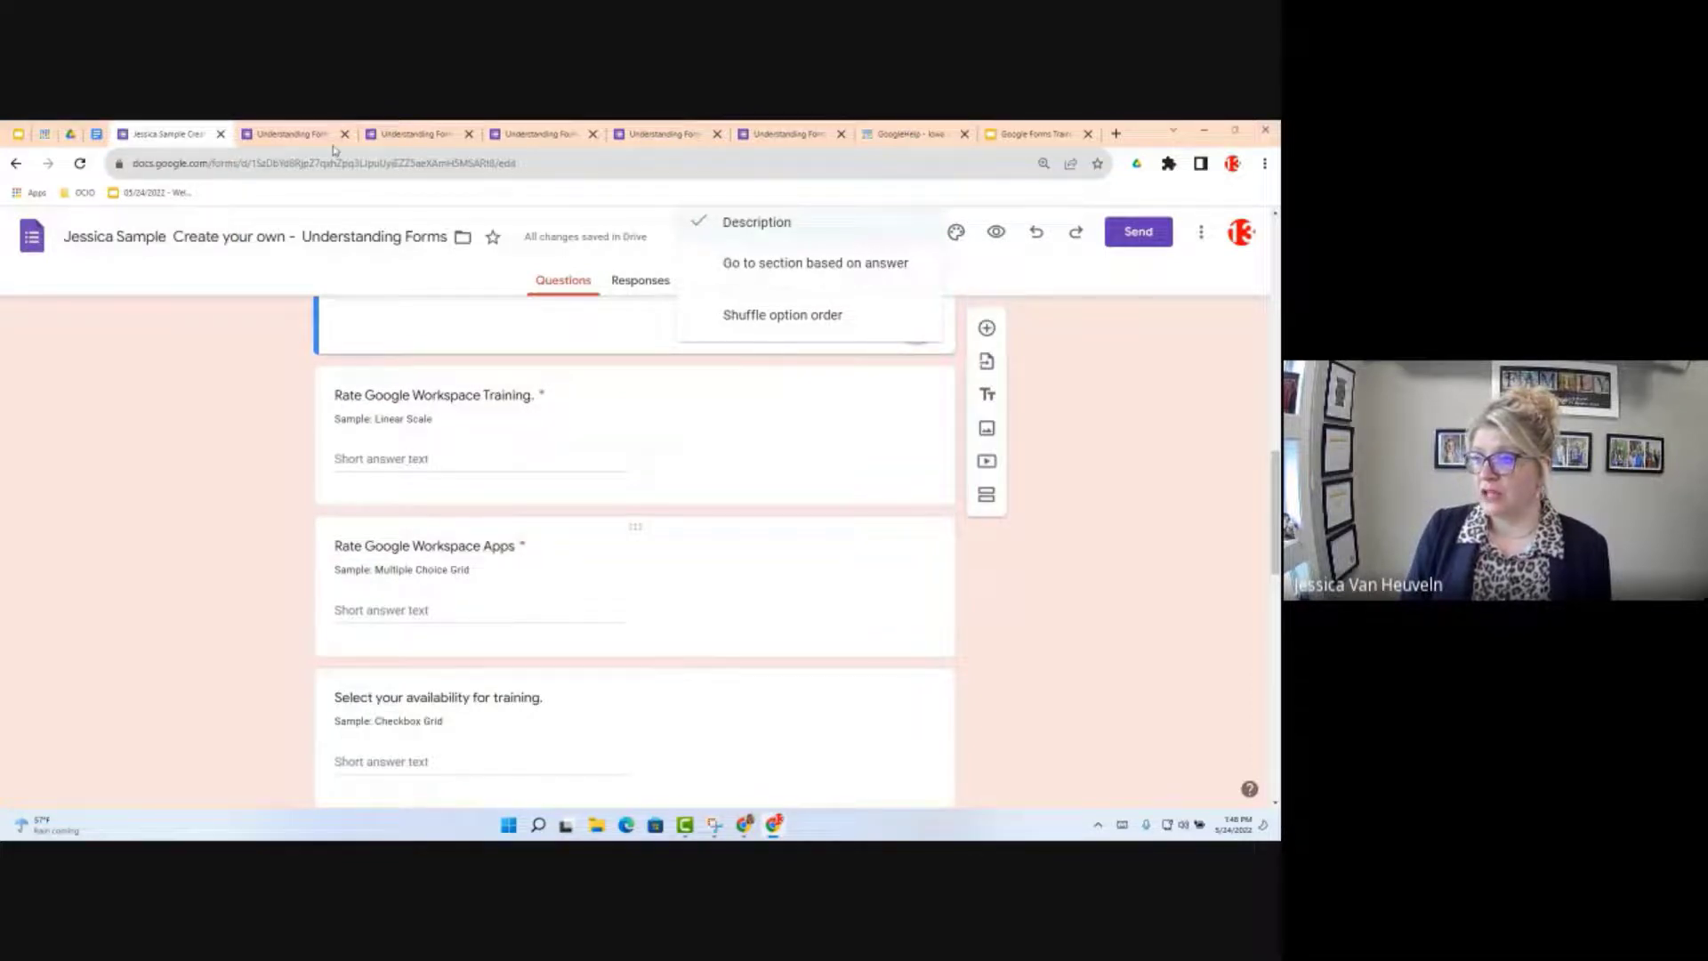
pyautogui.click(411, 128)
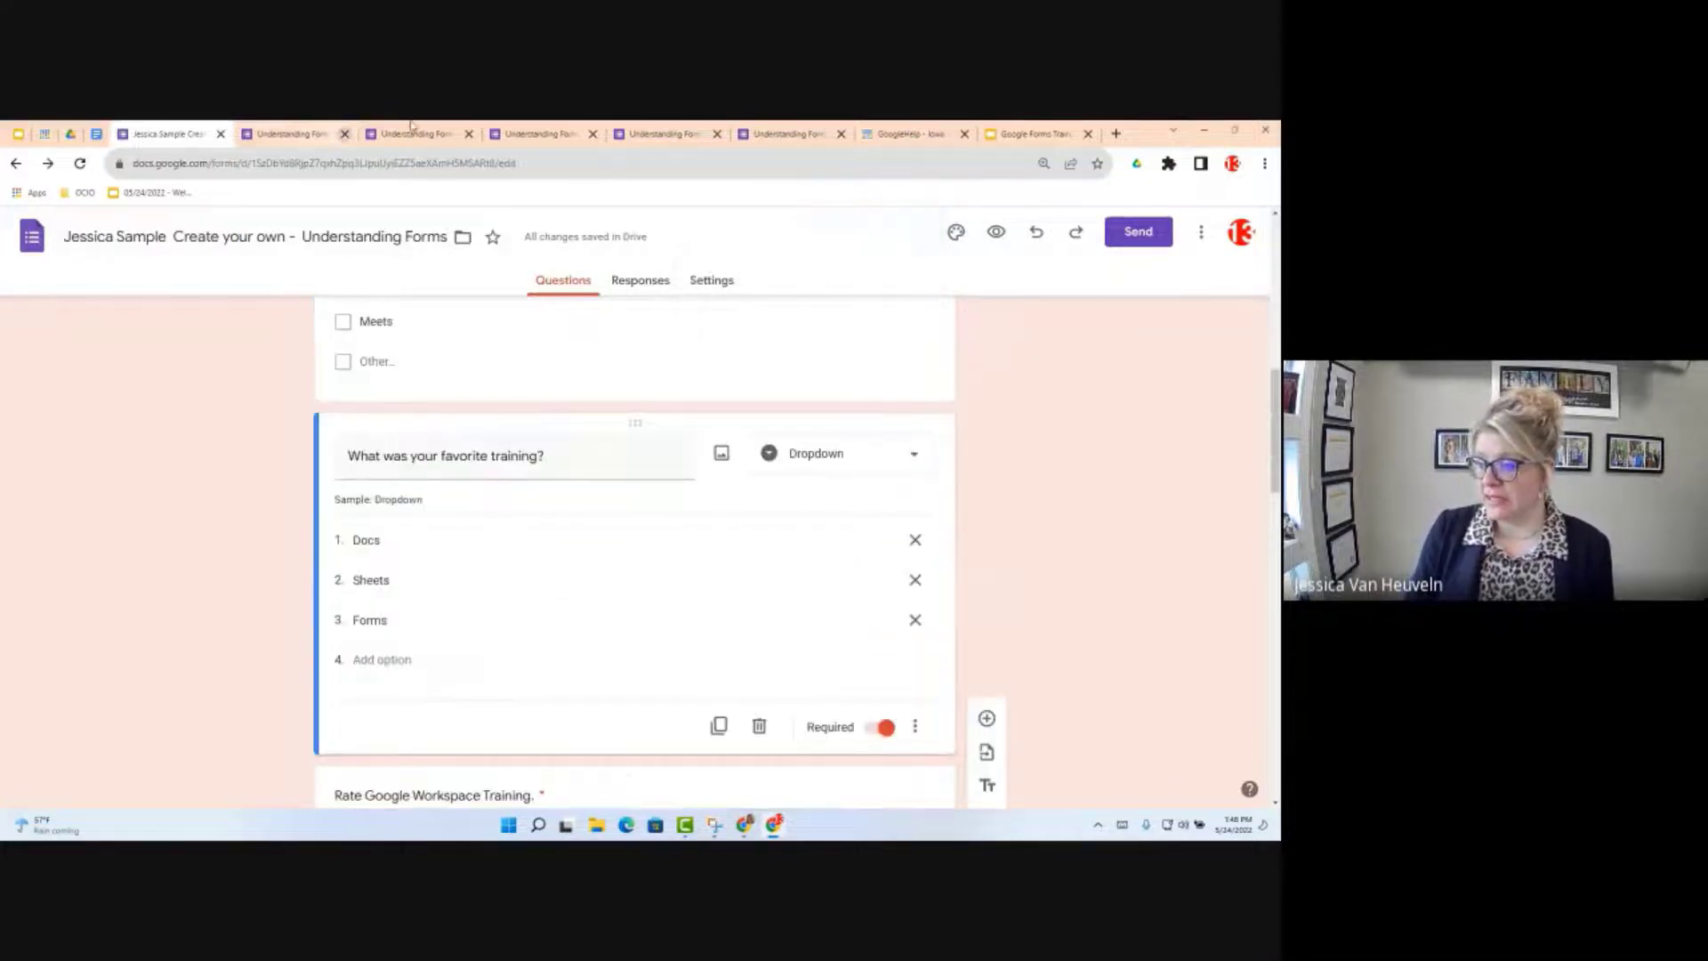
pyautogui.click(414, 132)
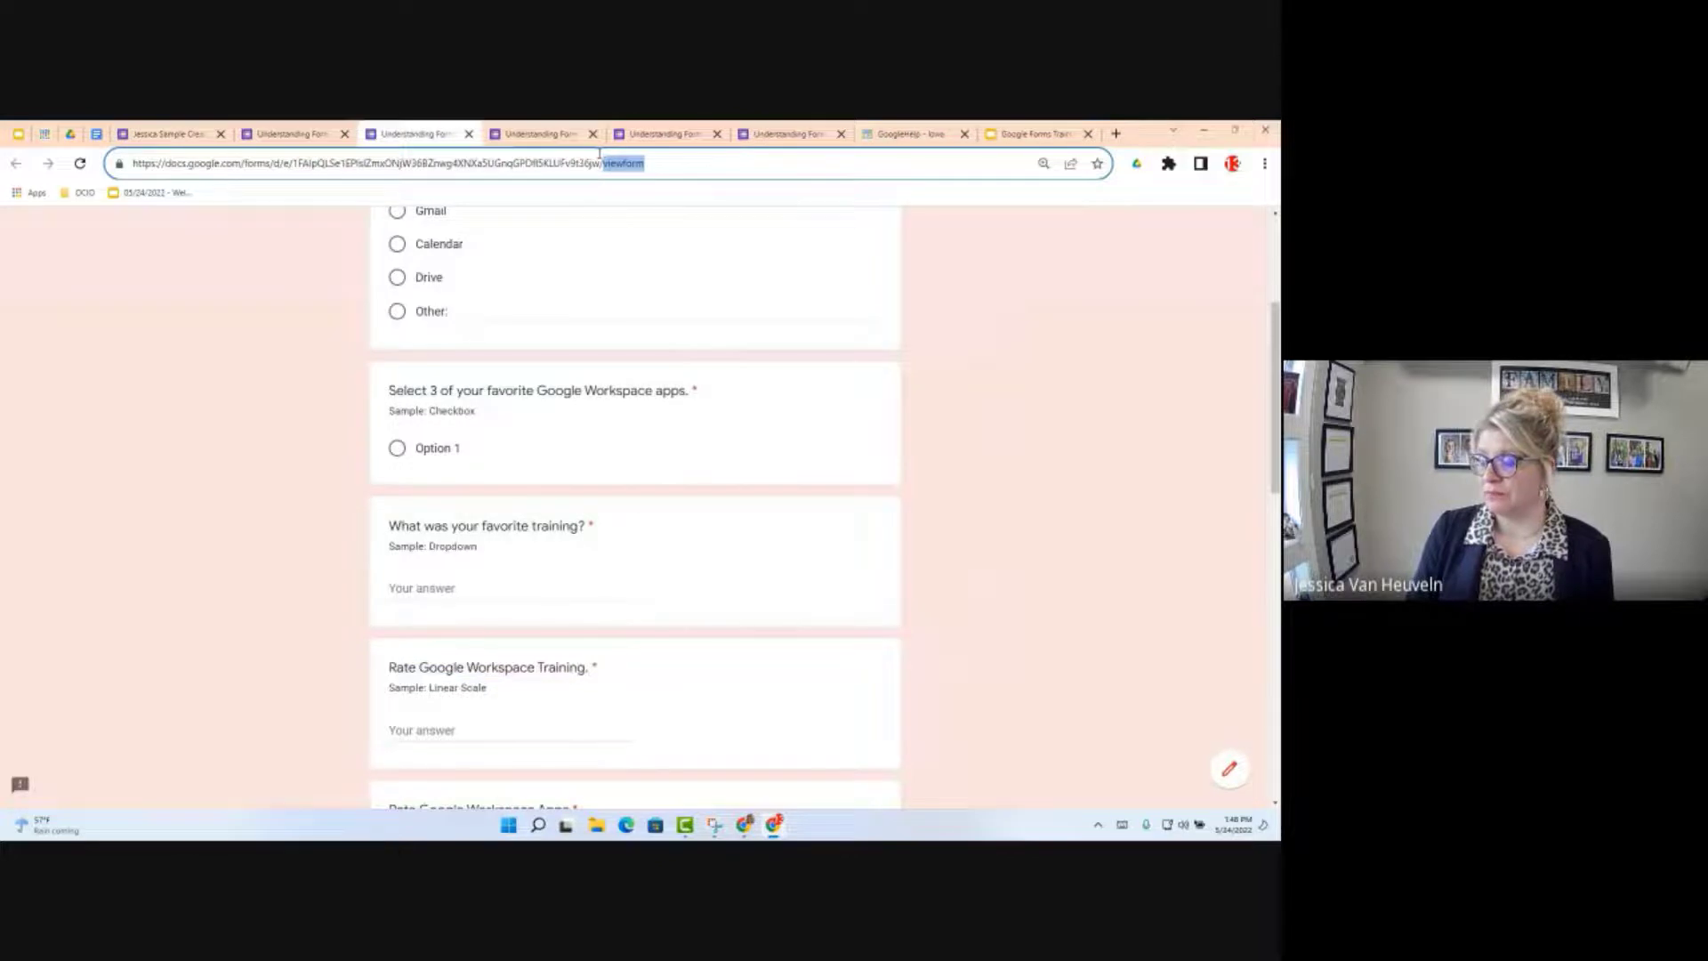
pyautogui.click(543, 134)
pyautogui.scroll(-5, 806, 633)
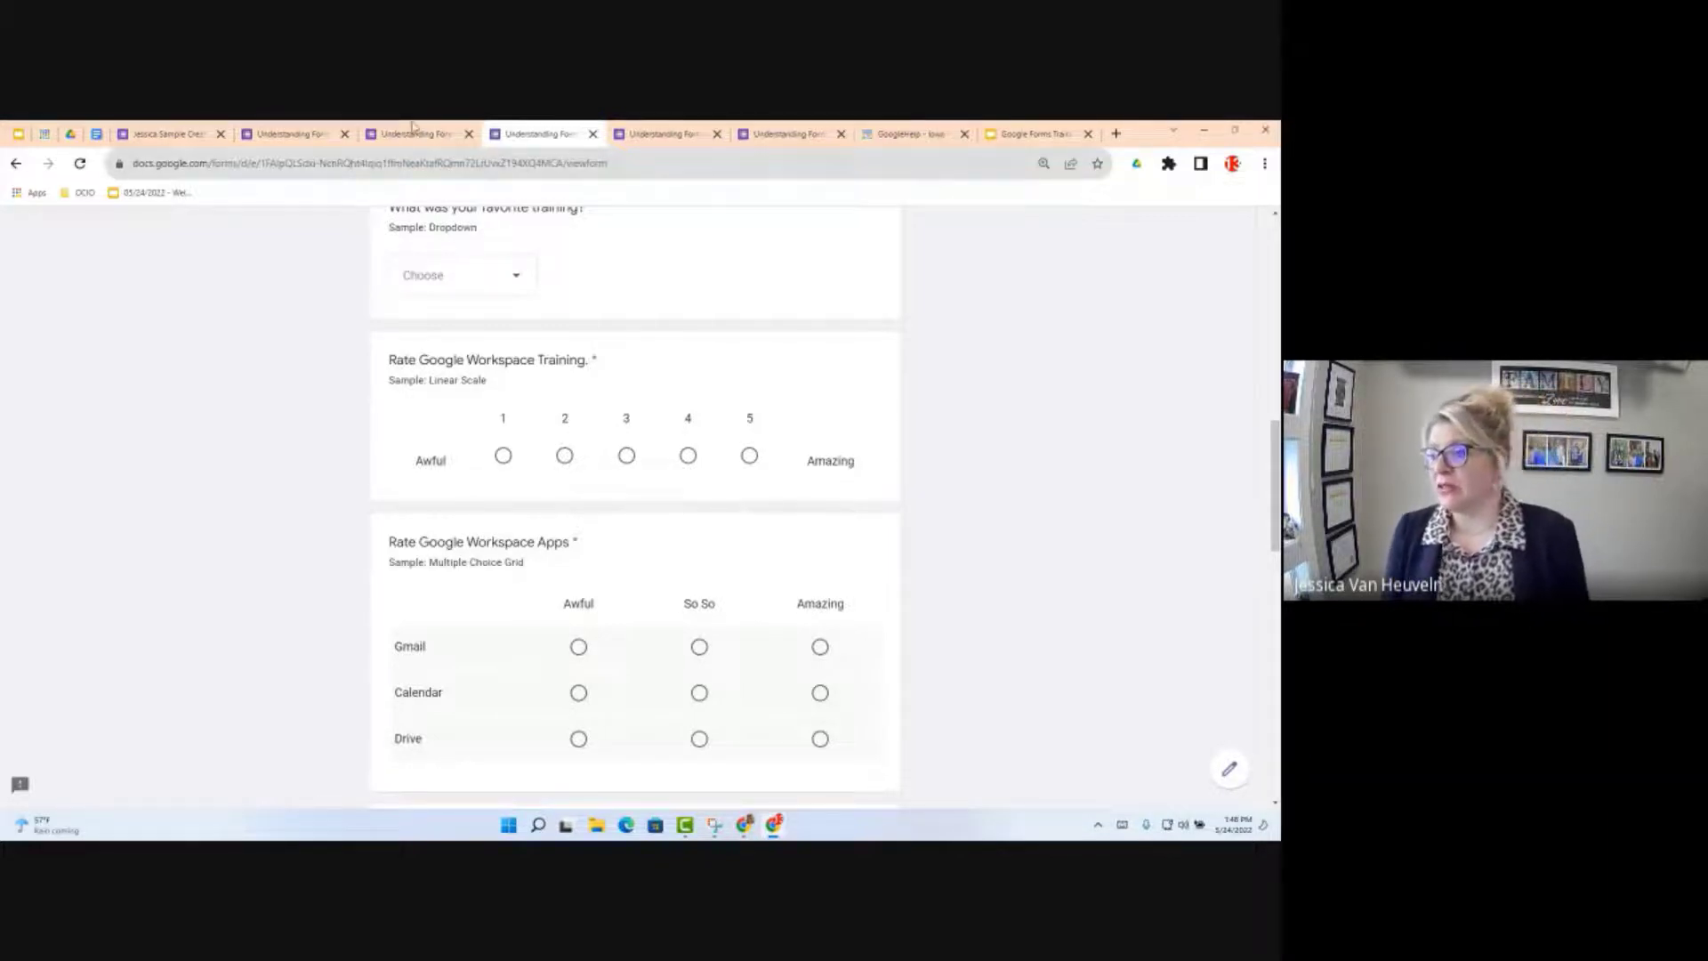
pyautogui.click(174, 134)
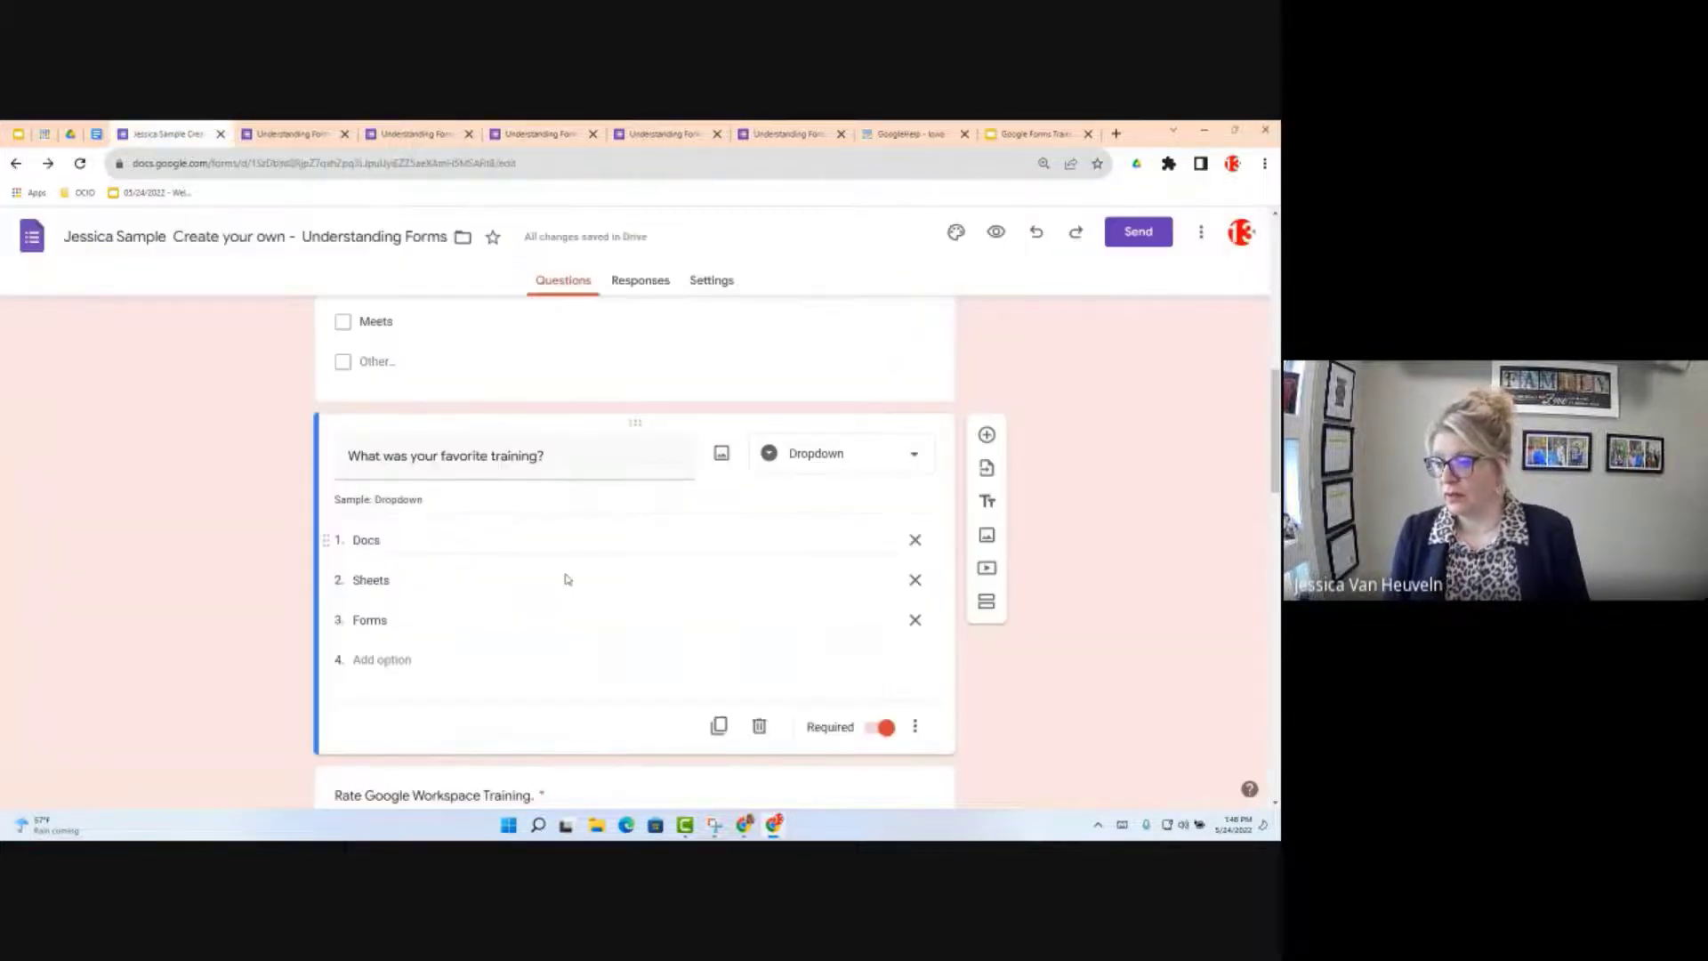
pyautogui.scroll(-5, 564, 579)
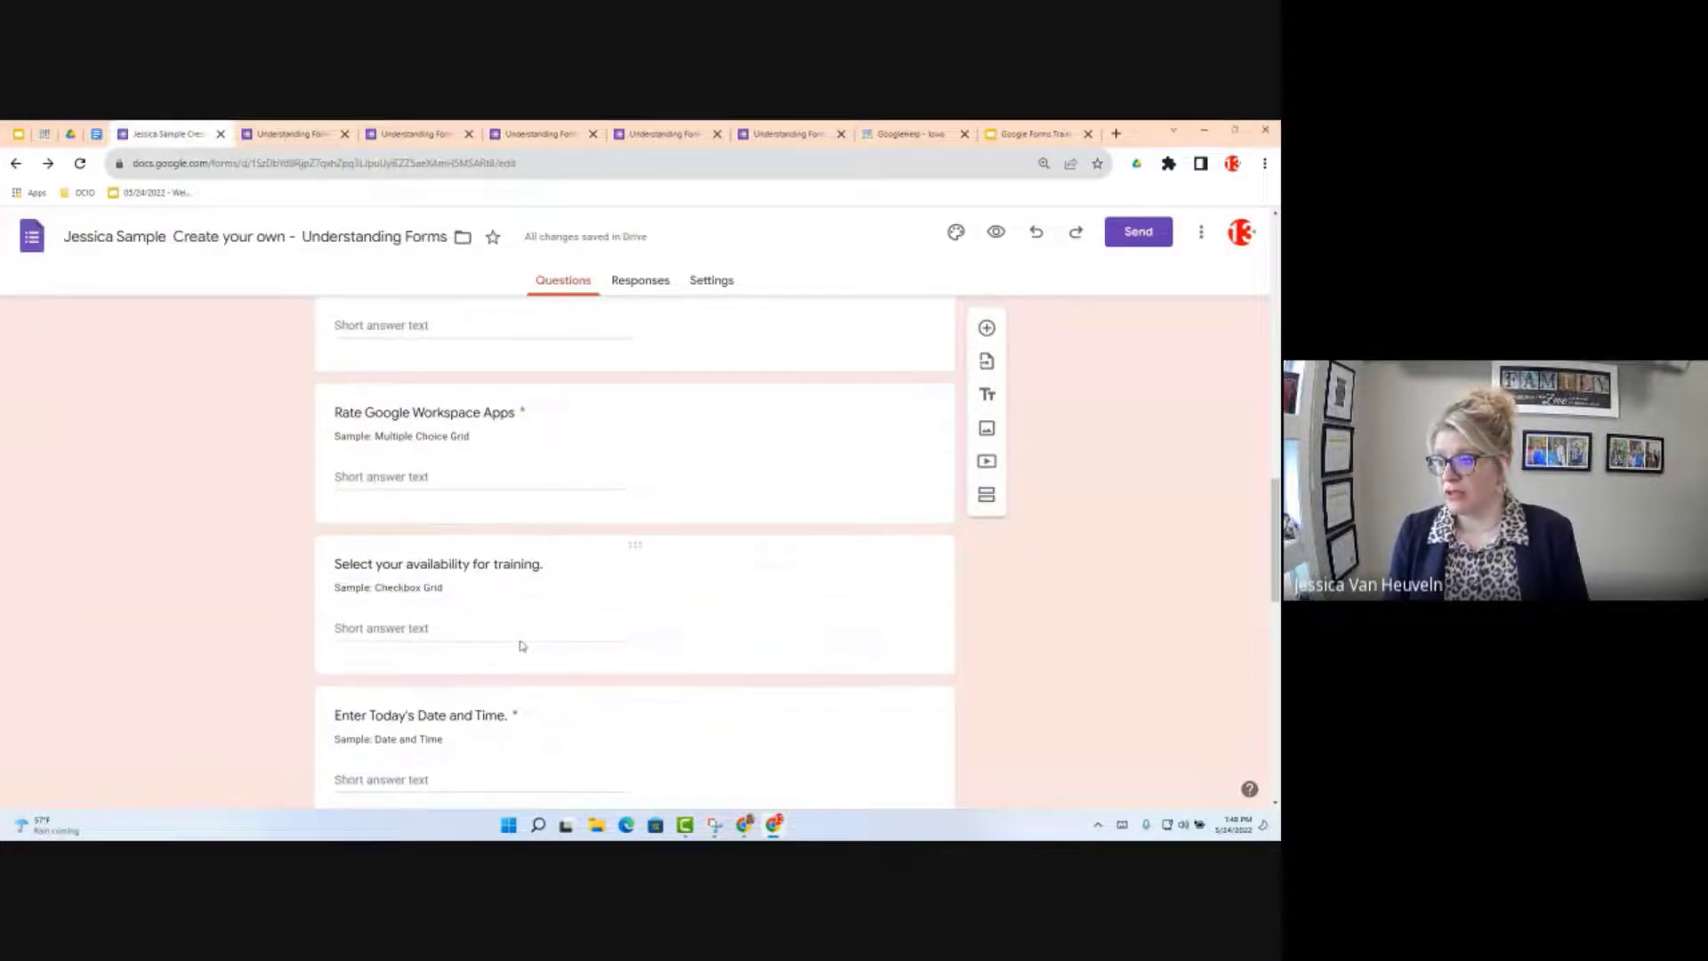
pyautogui.scroll(3, 456, 578)
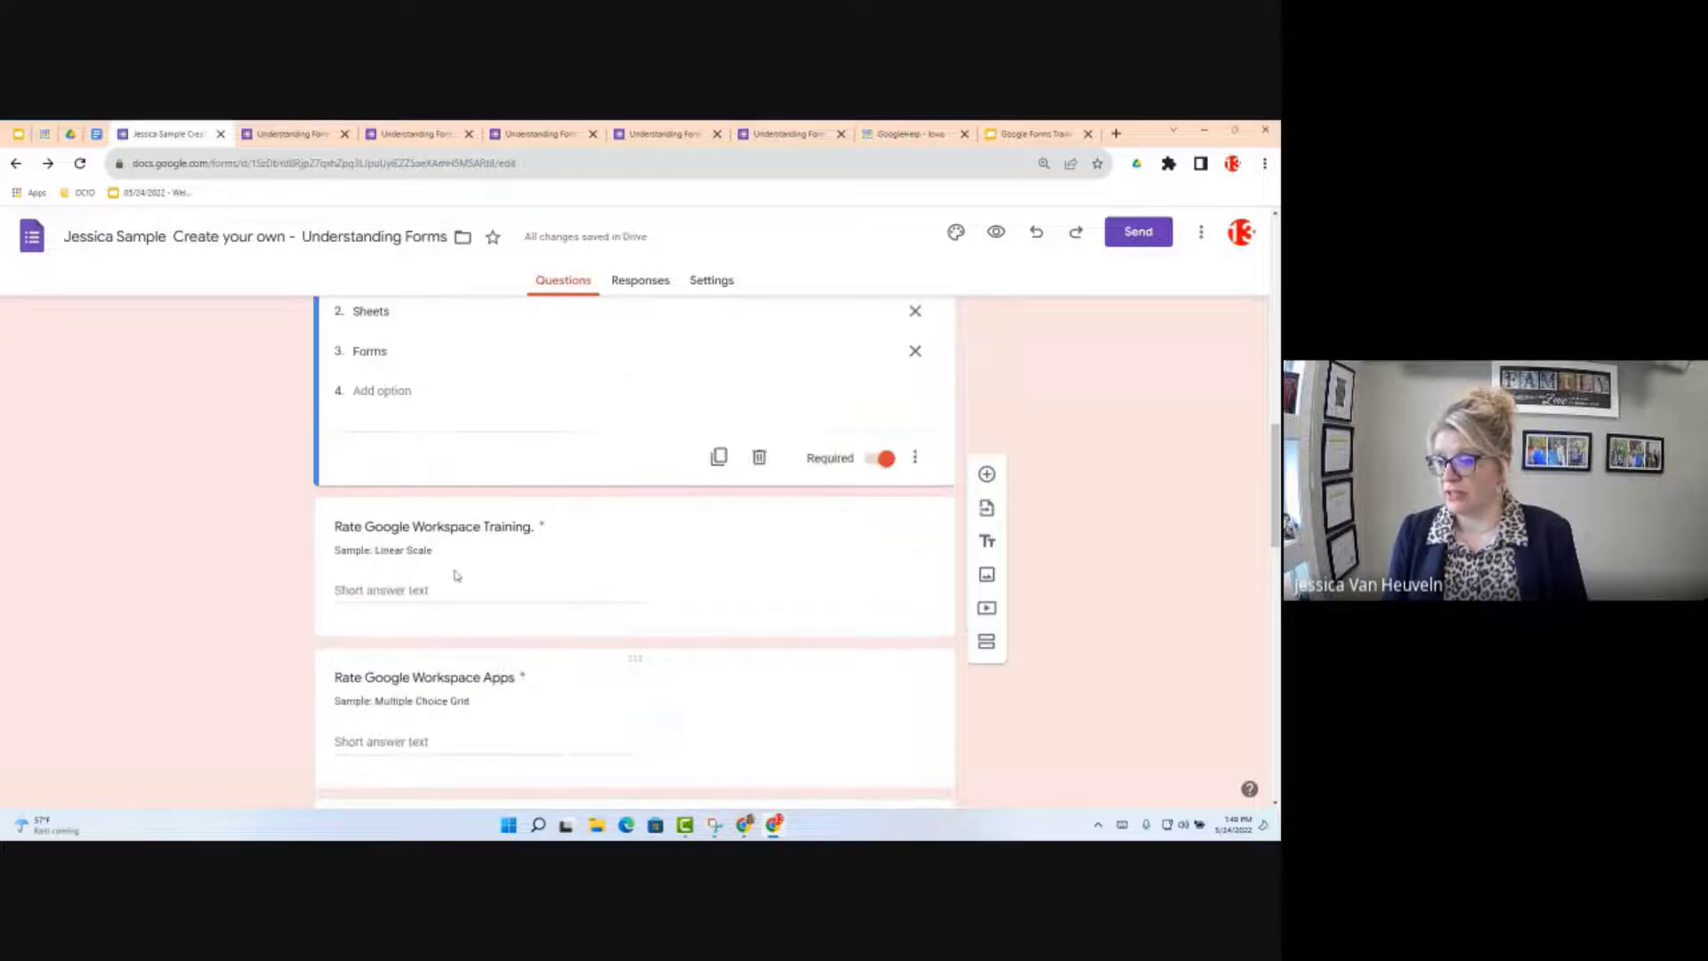
# Step: Change 'Rate Google Workspace Training.' to a Linear scale question, keeping the 1 to 5 range
pyautogui.click(455, 576)
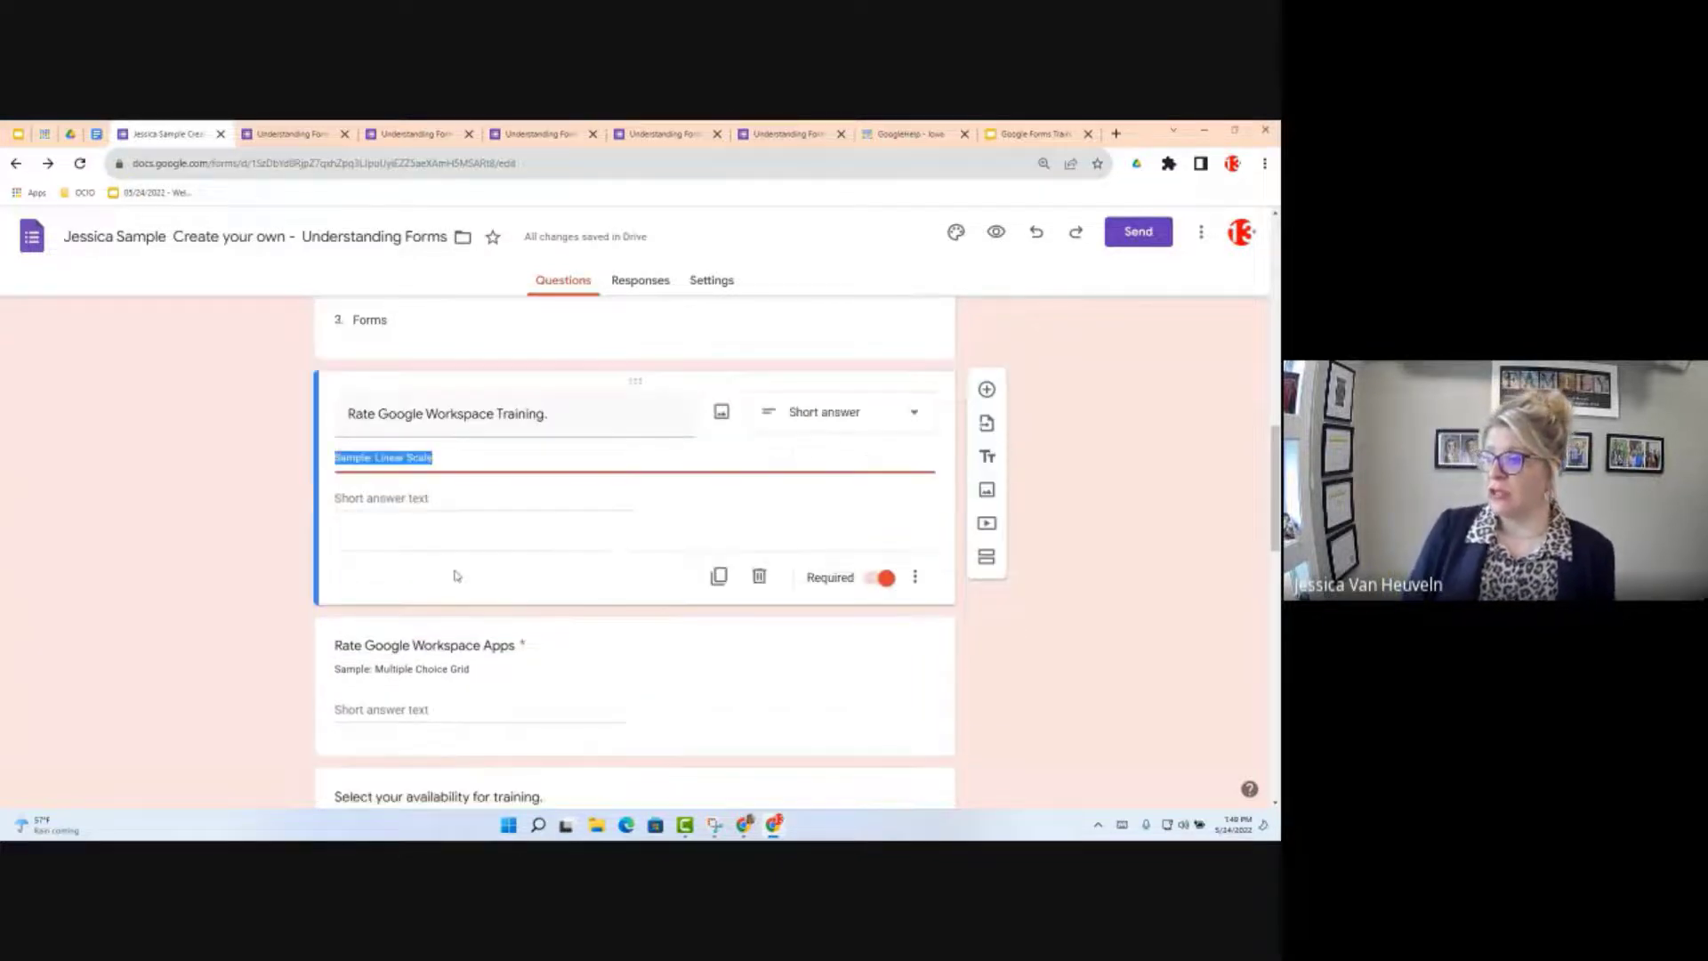
pyautogui.click(880, 415)
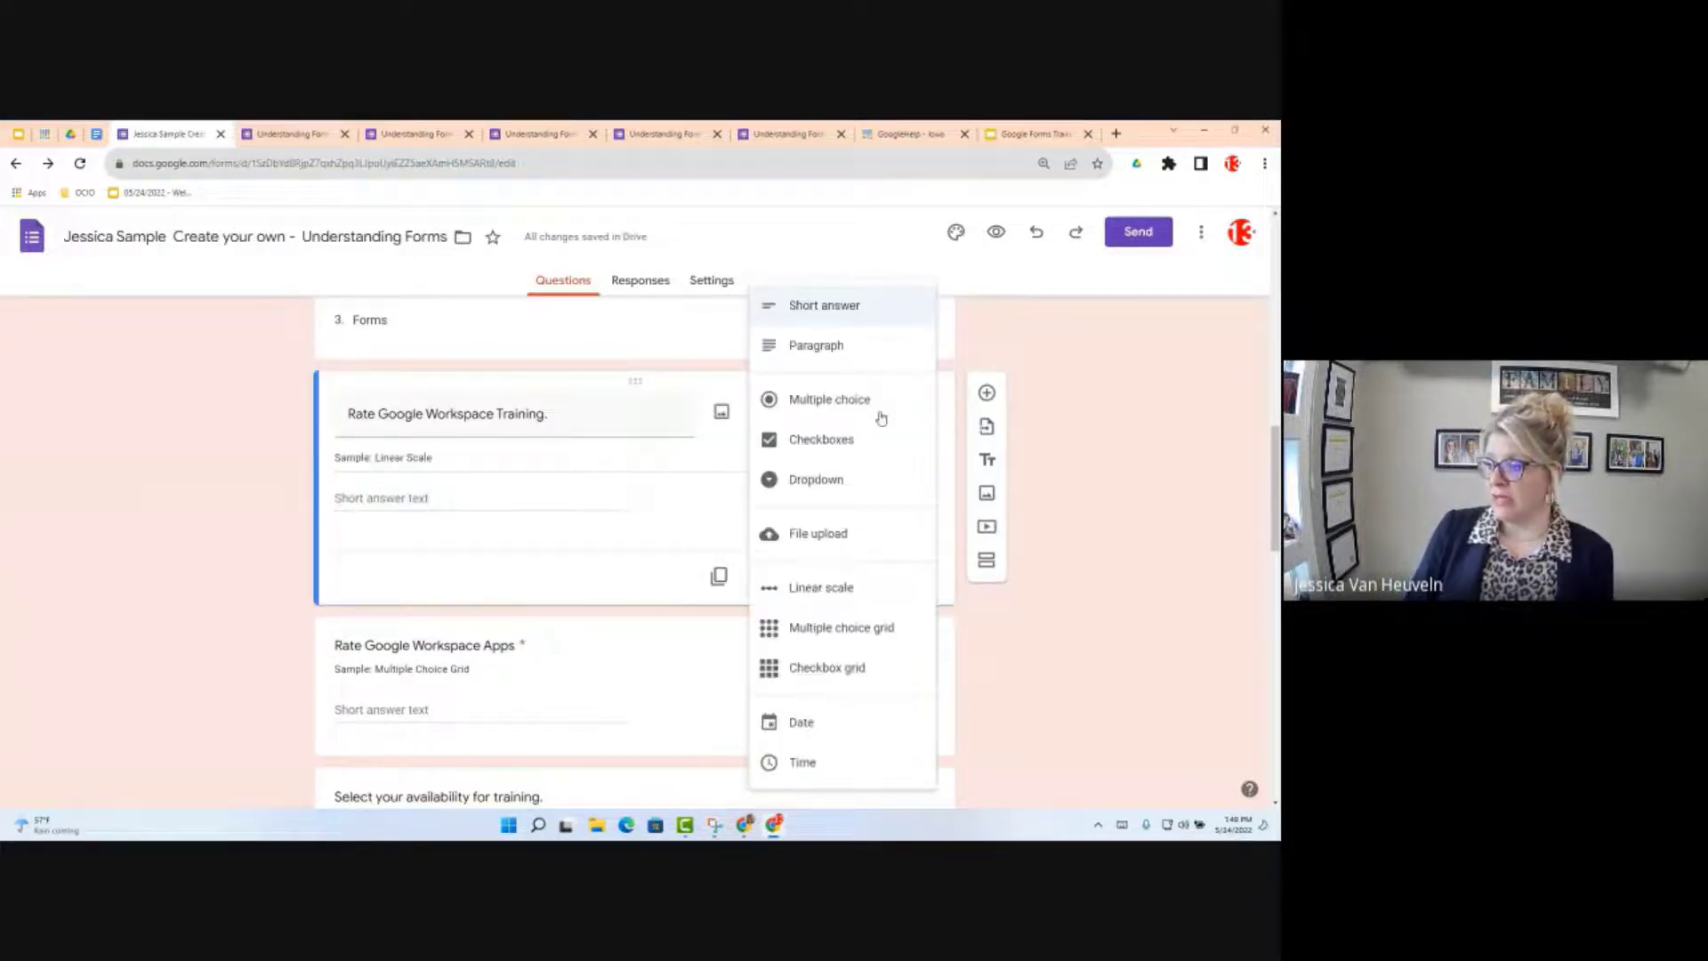
pyautogui.click(821, 589)
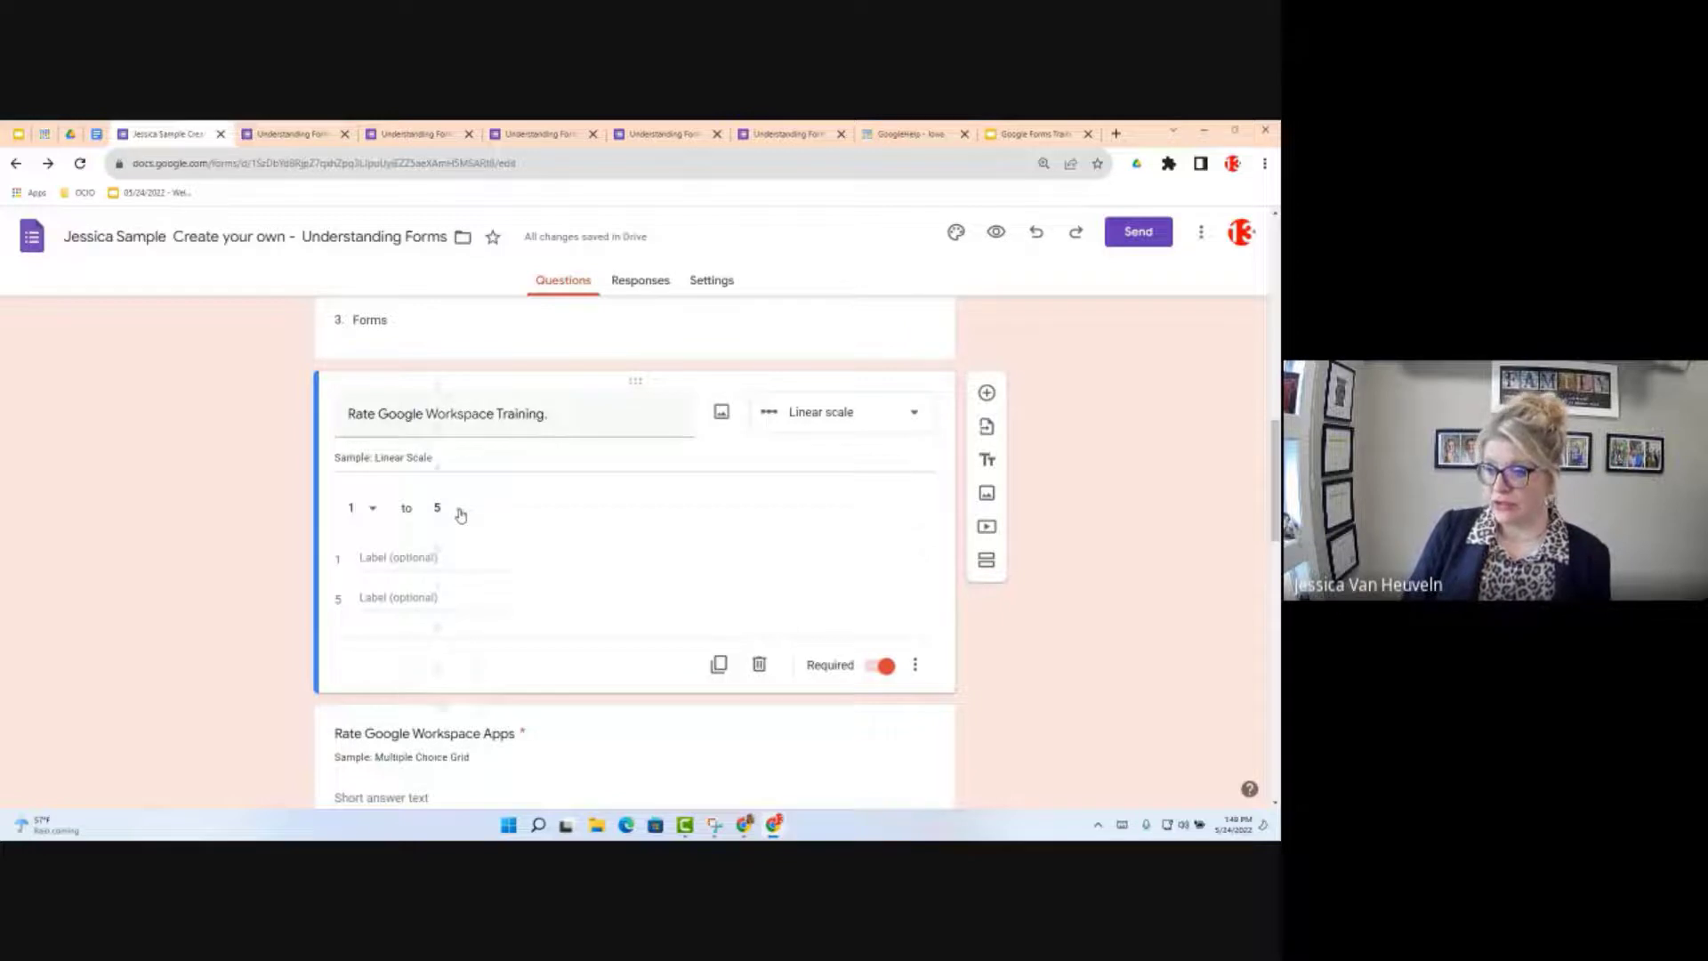
pyautogui.click(461, 516)
pyautogui.click(374, 514)
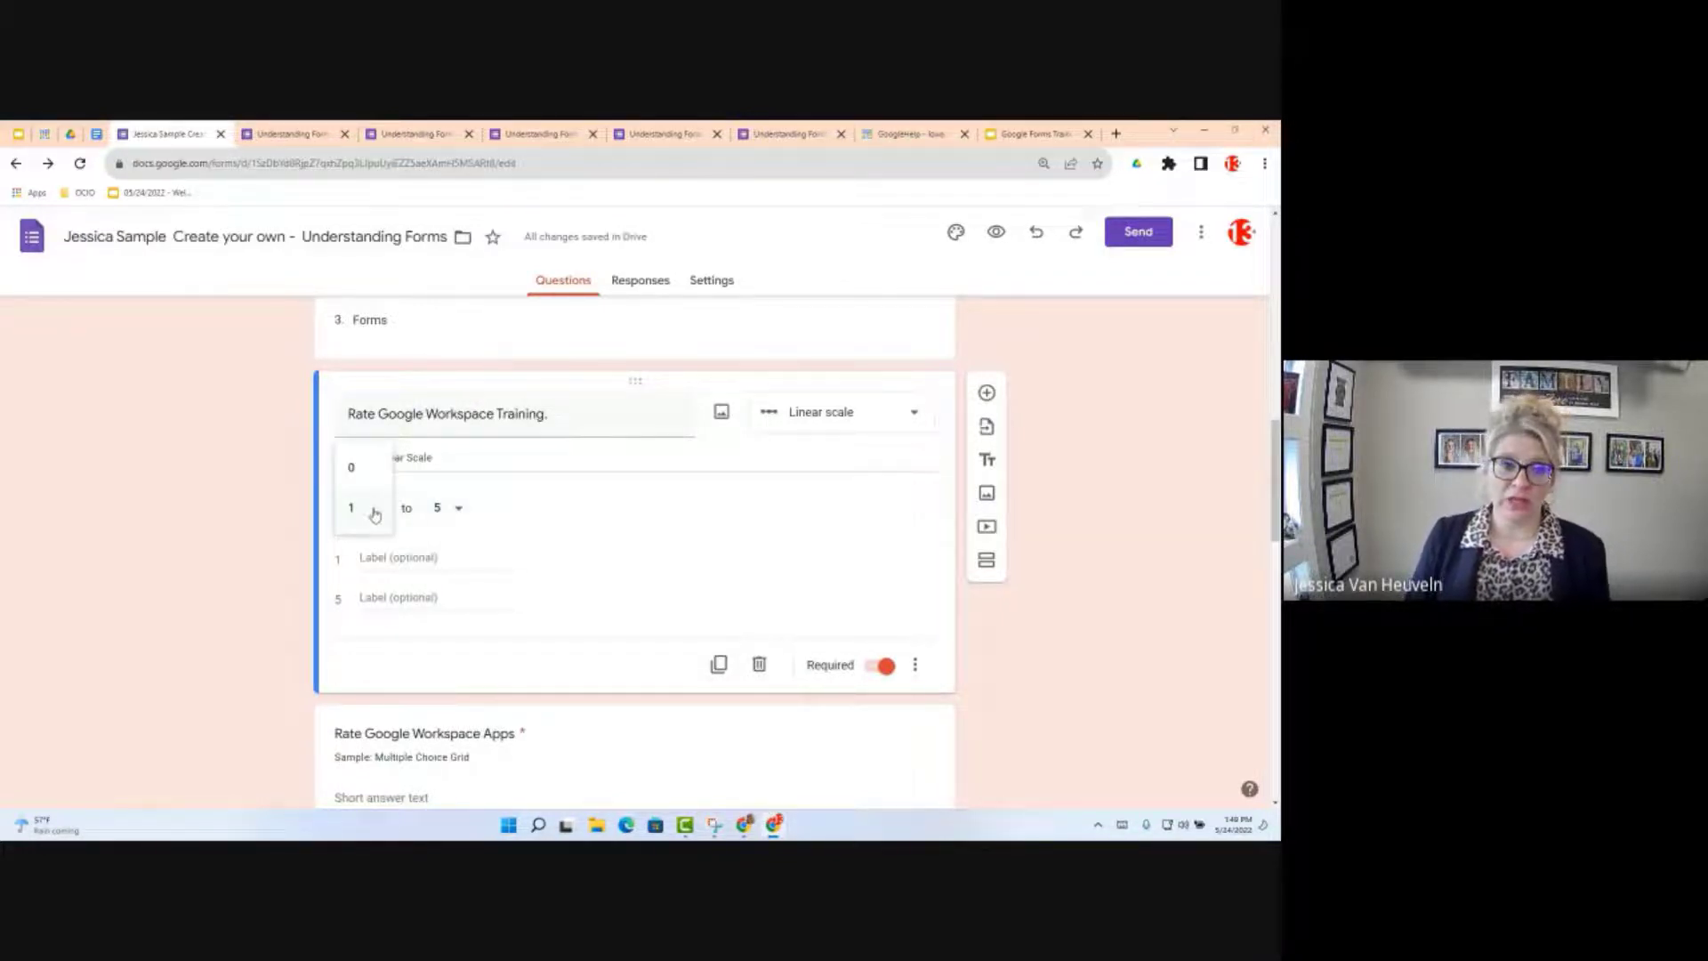
pyautogui.click(449, 568)
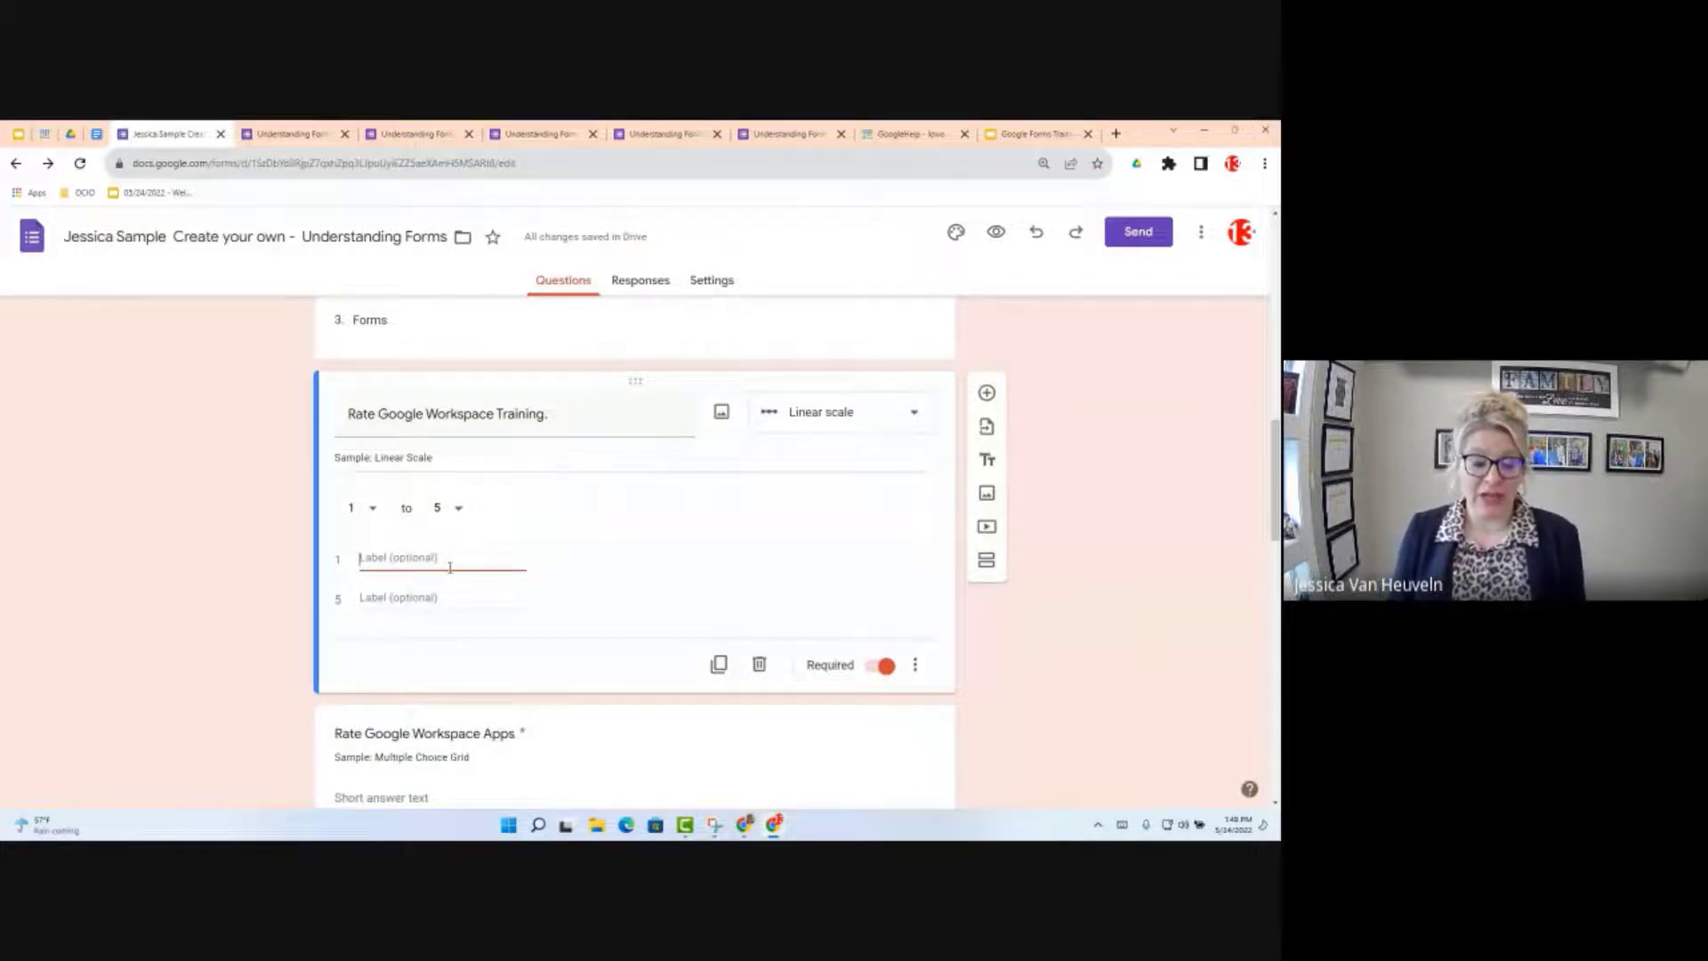
# Step: Enter the end labels 'Awful' for value 1 and 'Amazing' for value 5 on the training scale
pyautogui.write('A')
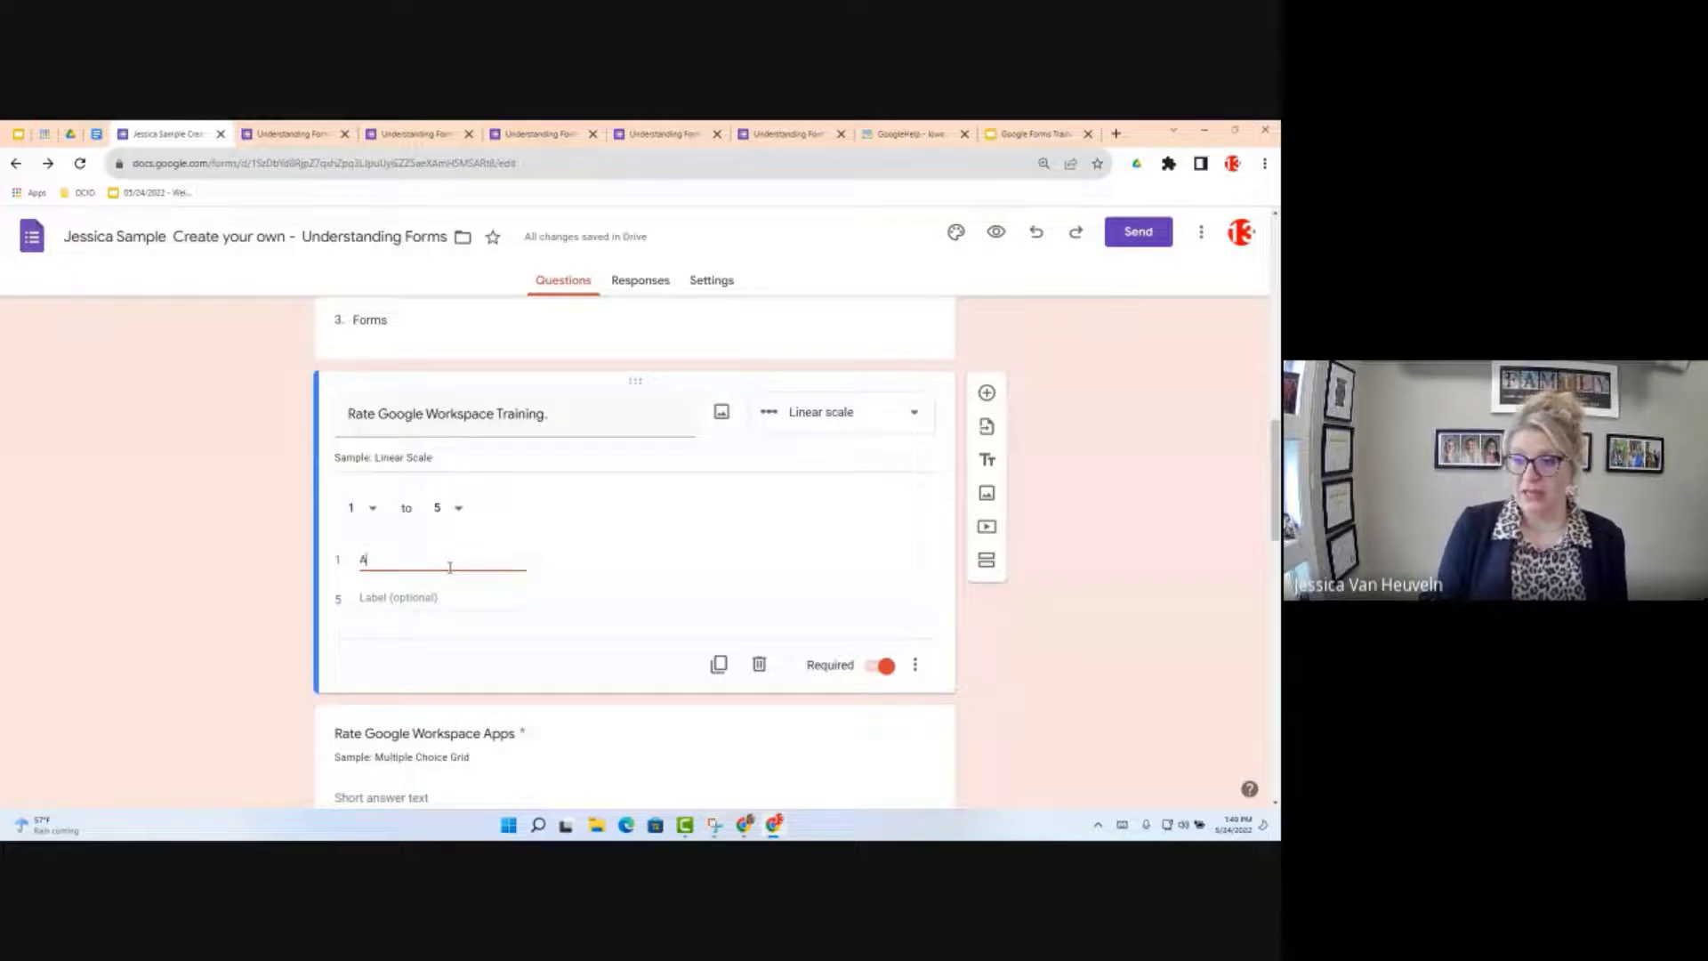
pyautogui.write('wes')
pyautogui.press('BackSpace')
pyautogui.press('BackSpace')
pyautogui.press('BackSpace')
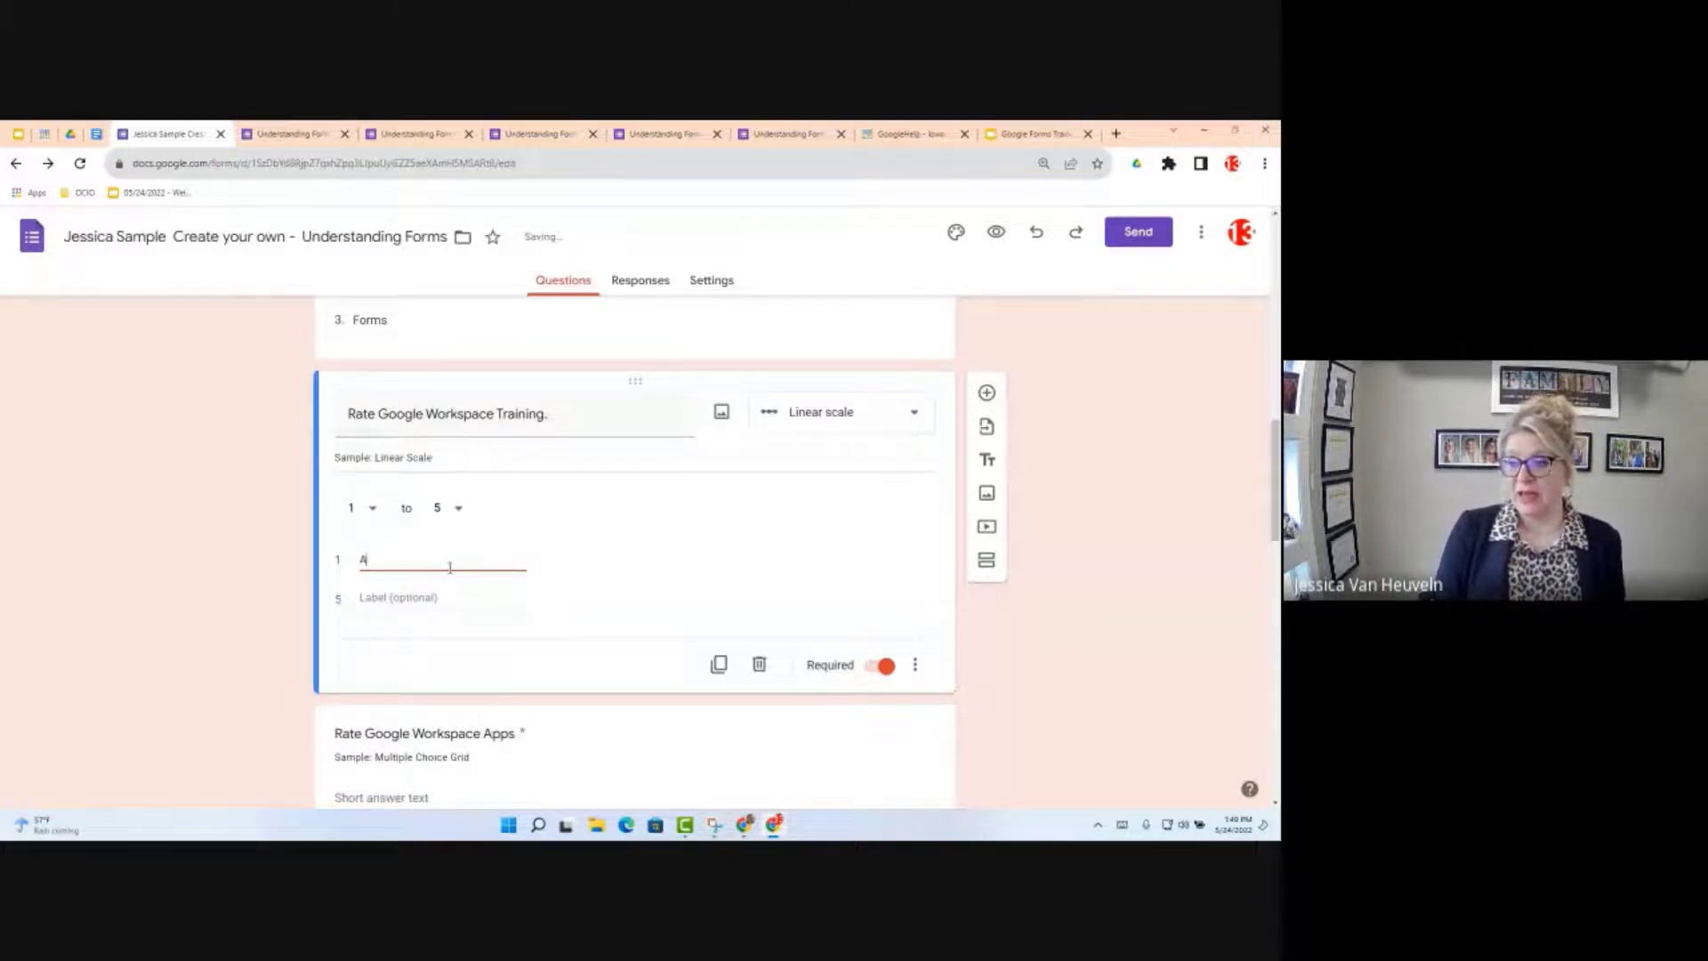
pyautogui.write('wful')
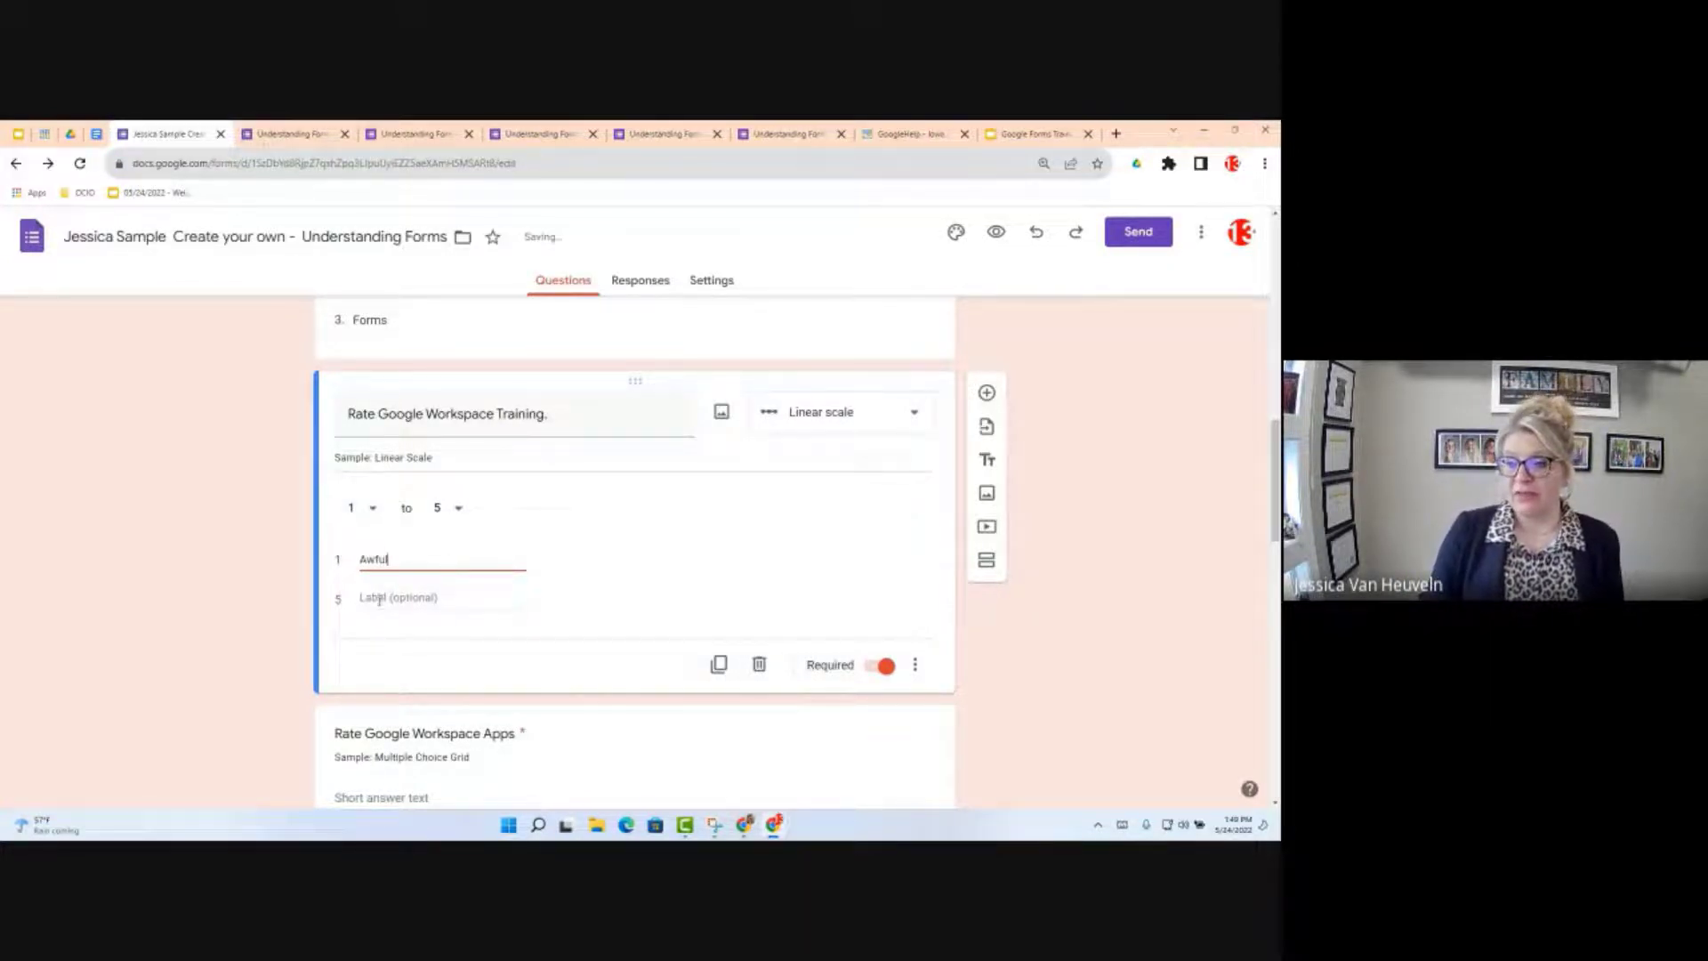
pyautogui.click(380, 599)
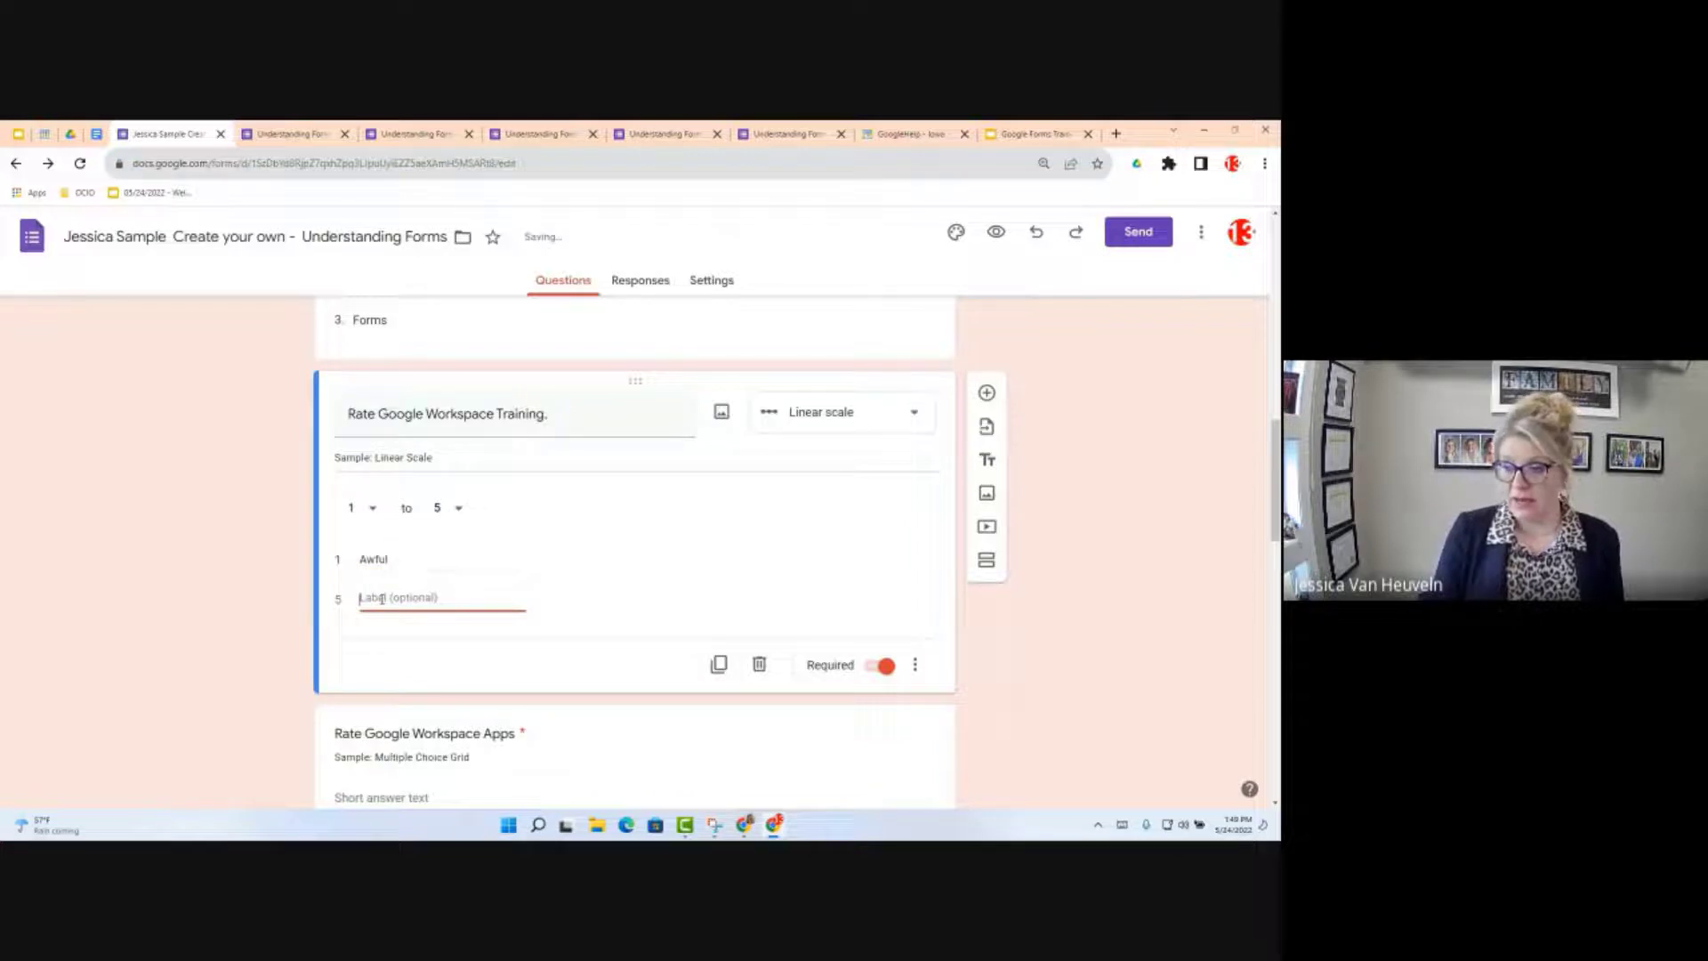
pyautogui.write('Amazing')
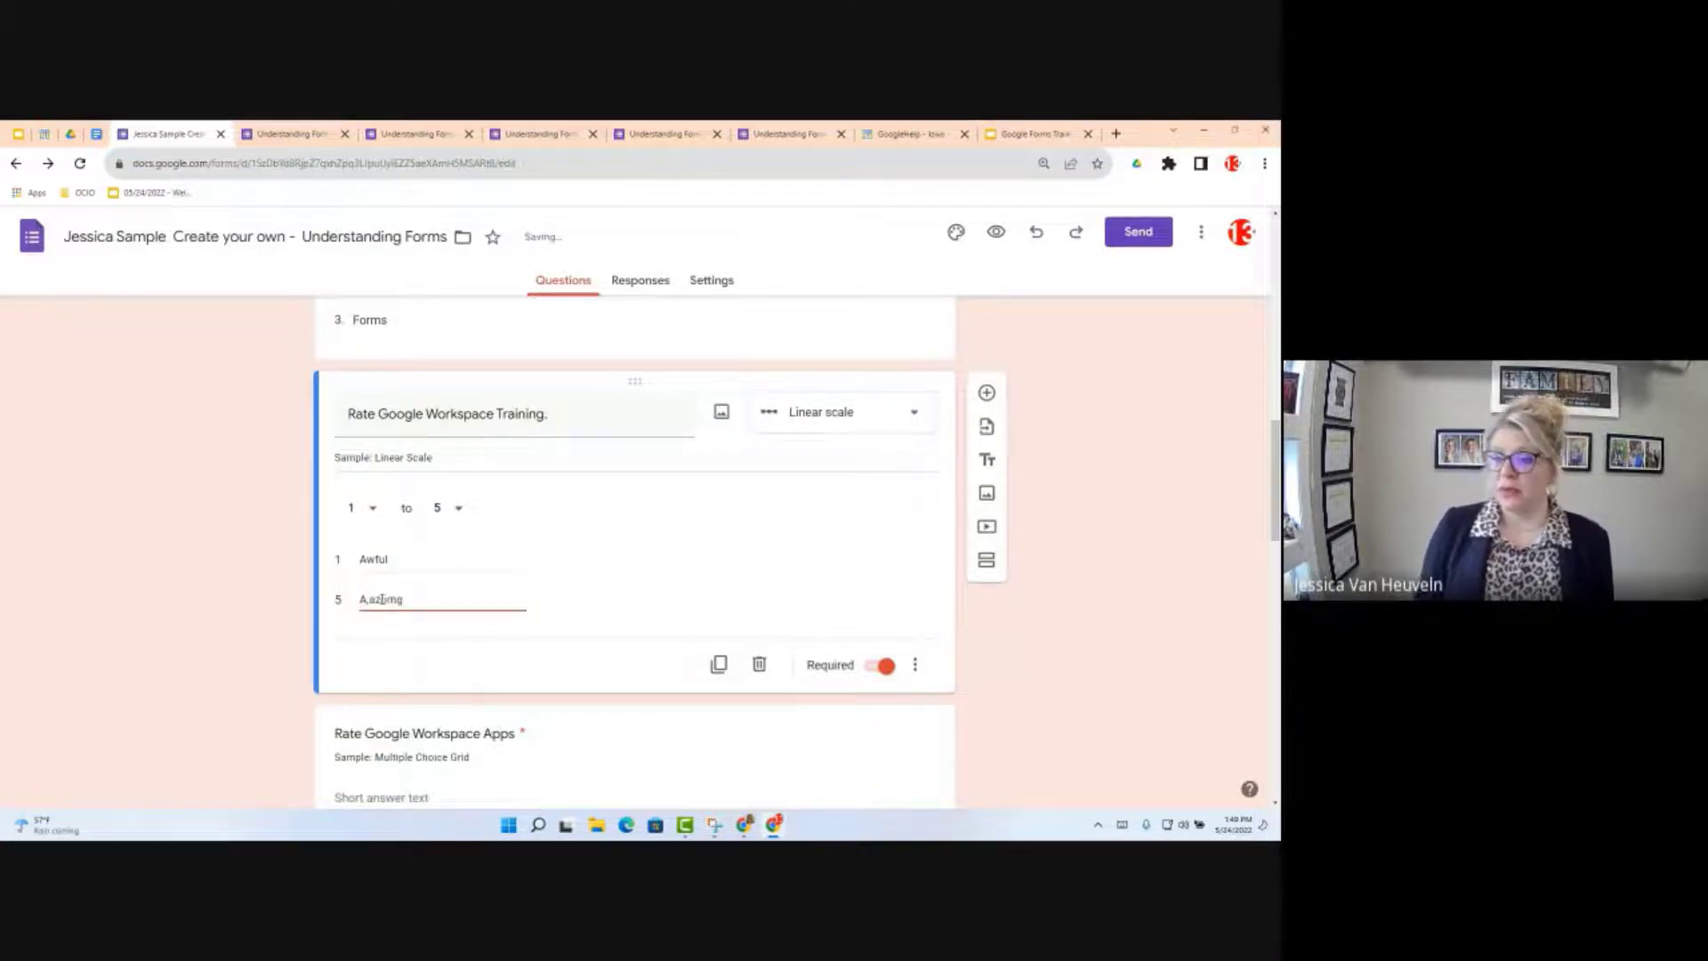
pyautogui.press('BackSpace')
pyautogui.press('BackSpace')
pyautogui.press('BackSpace')
pyautogui.press('BackSpace')
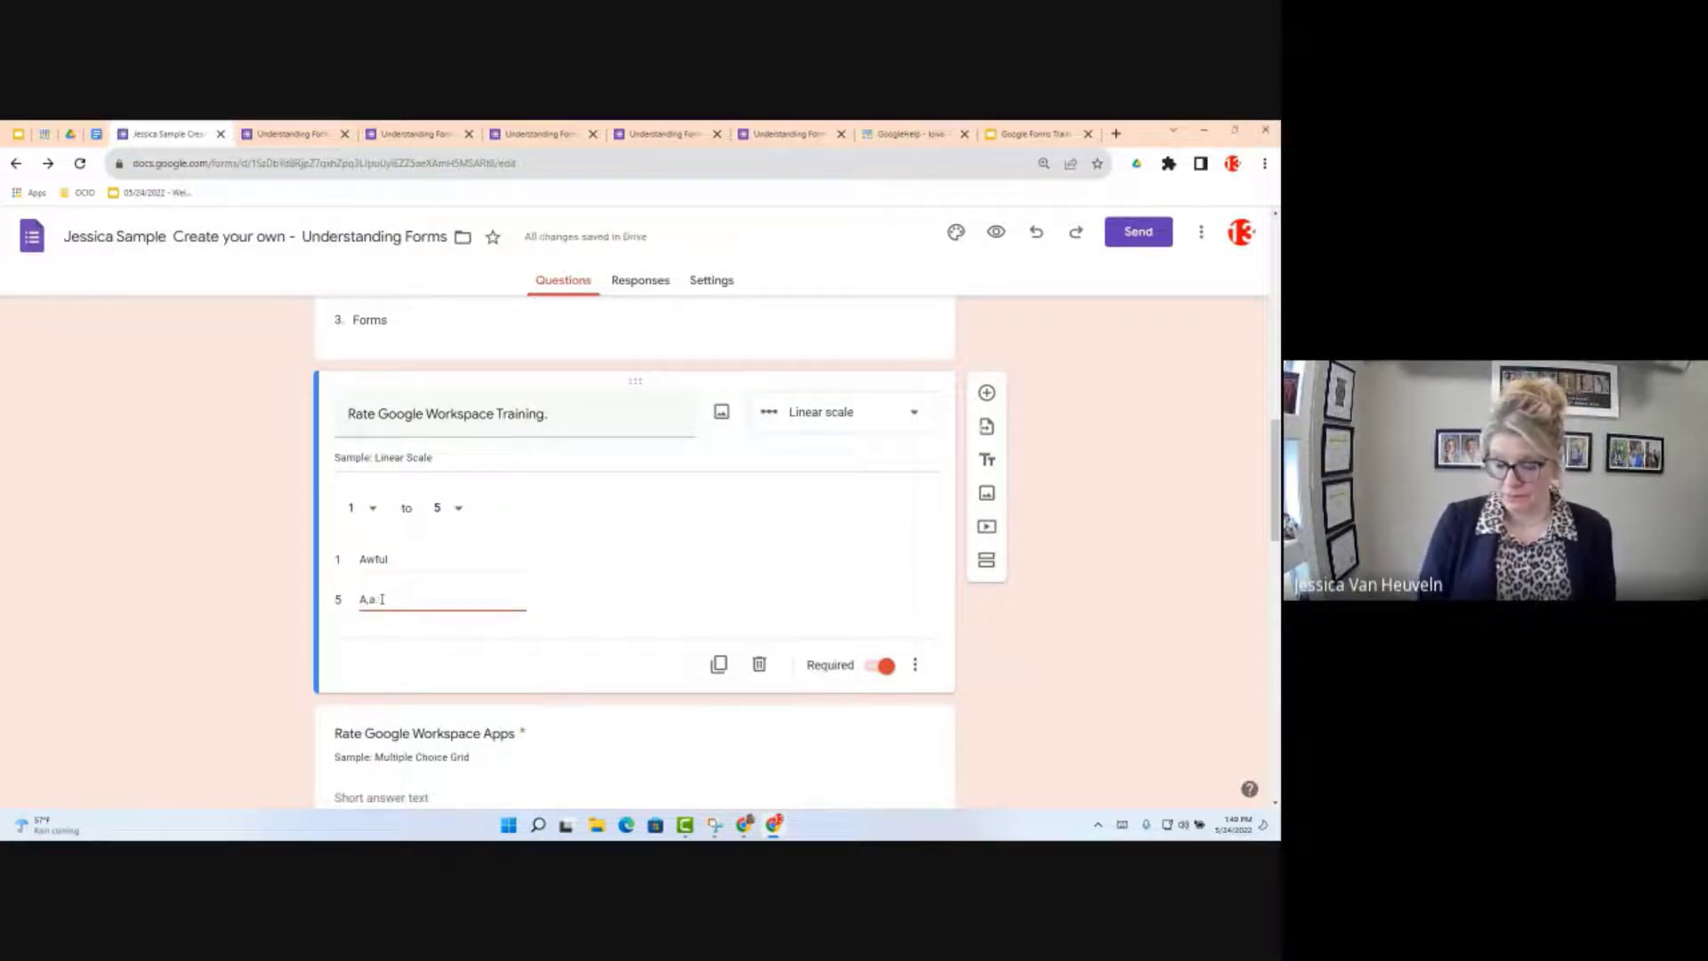
pyautogui.write('azing')
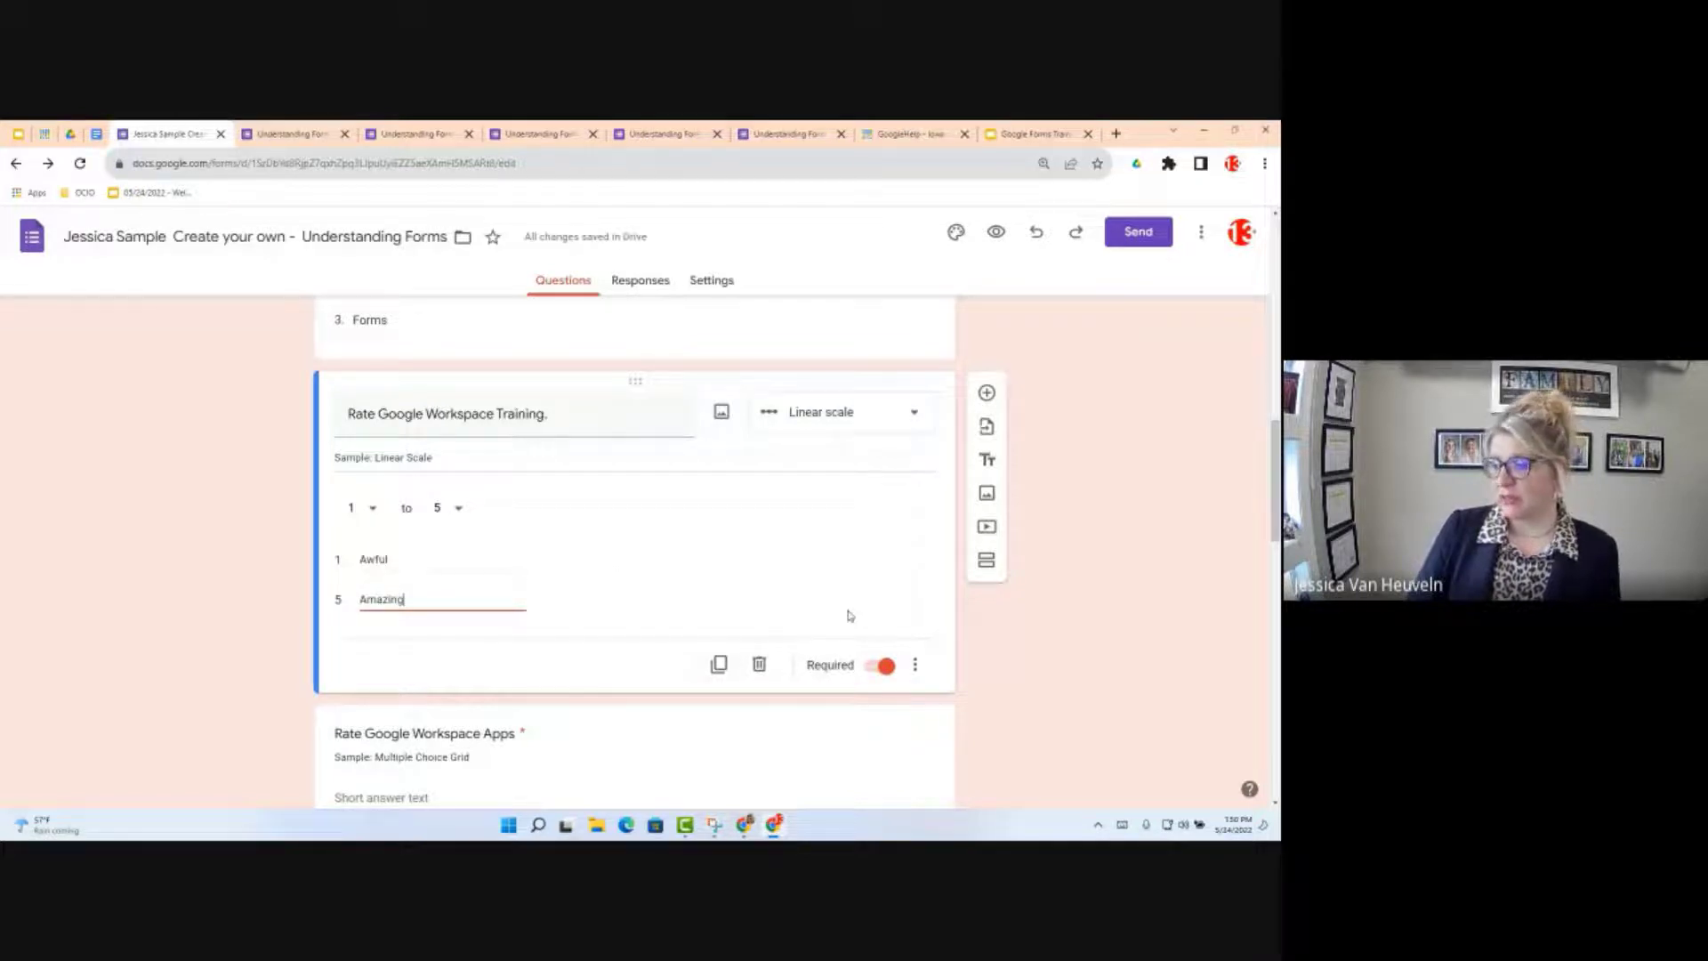
pyautogui.click(915, 665)
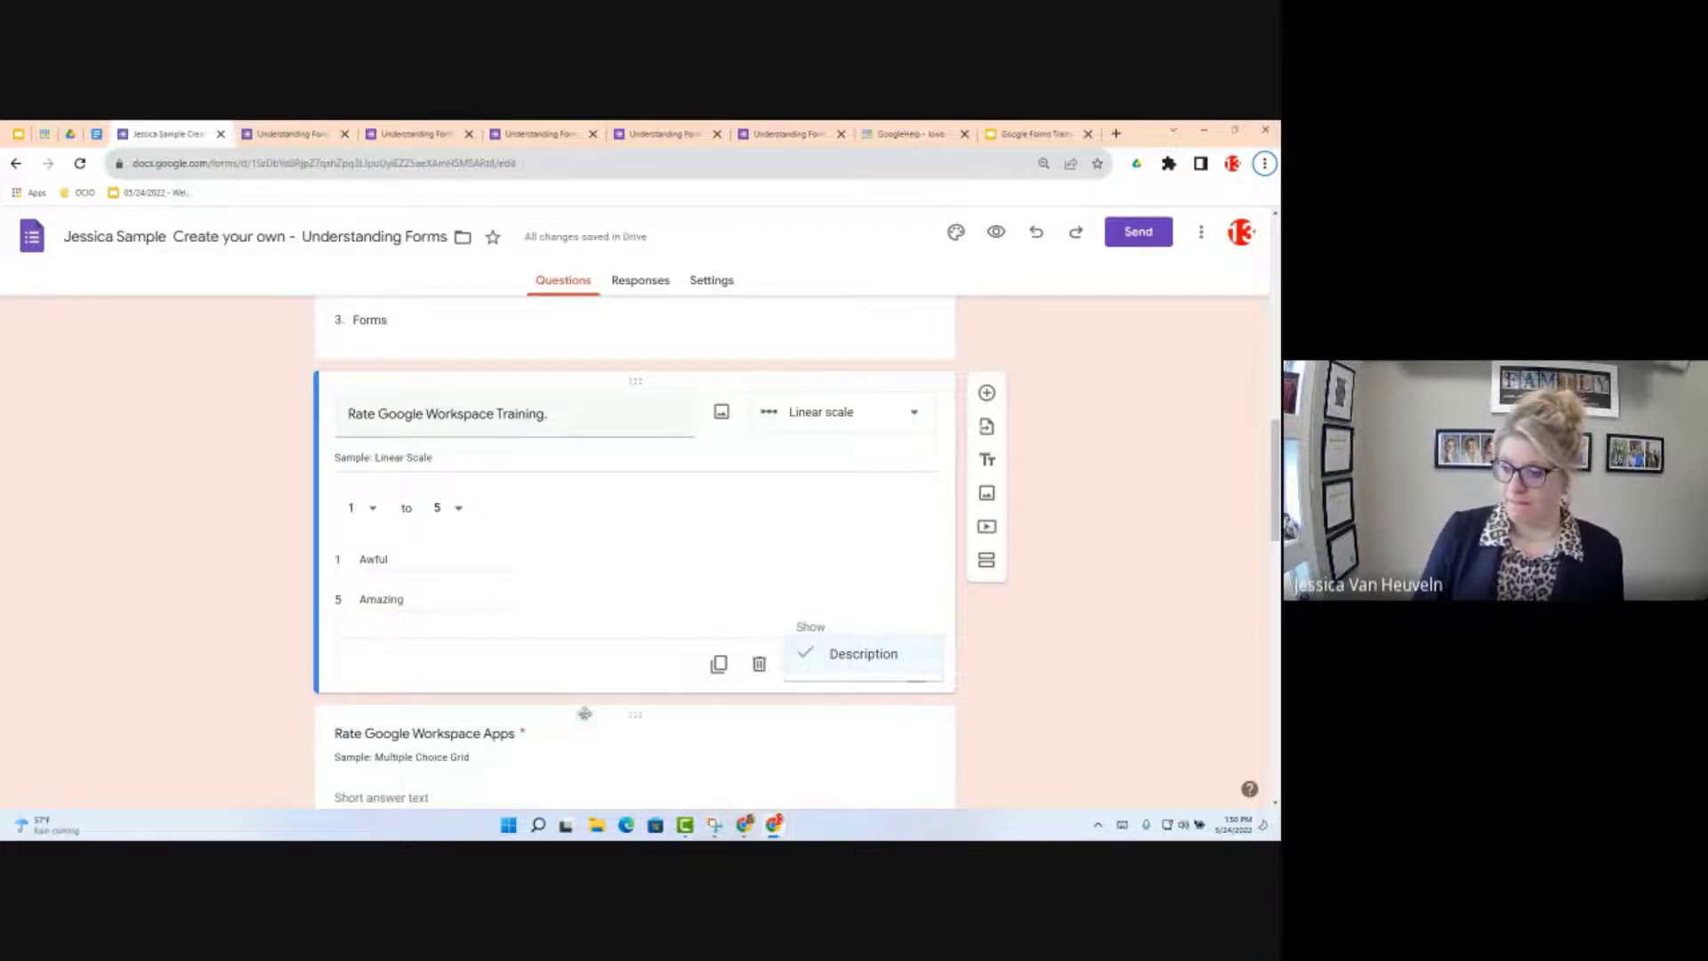
# Step: Switch to the original Understanding Forms tab showing 2 responses and the favorite-app pie chart
pyautogui.click(557, 736)
pyautogui.click(557, 735)
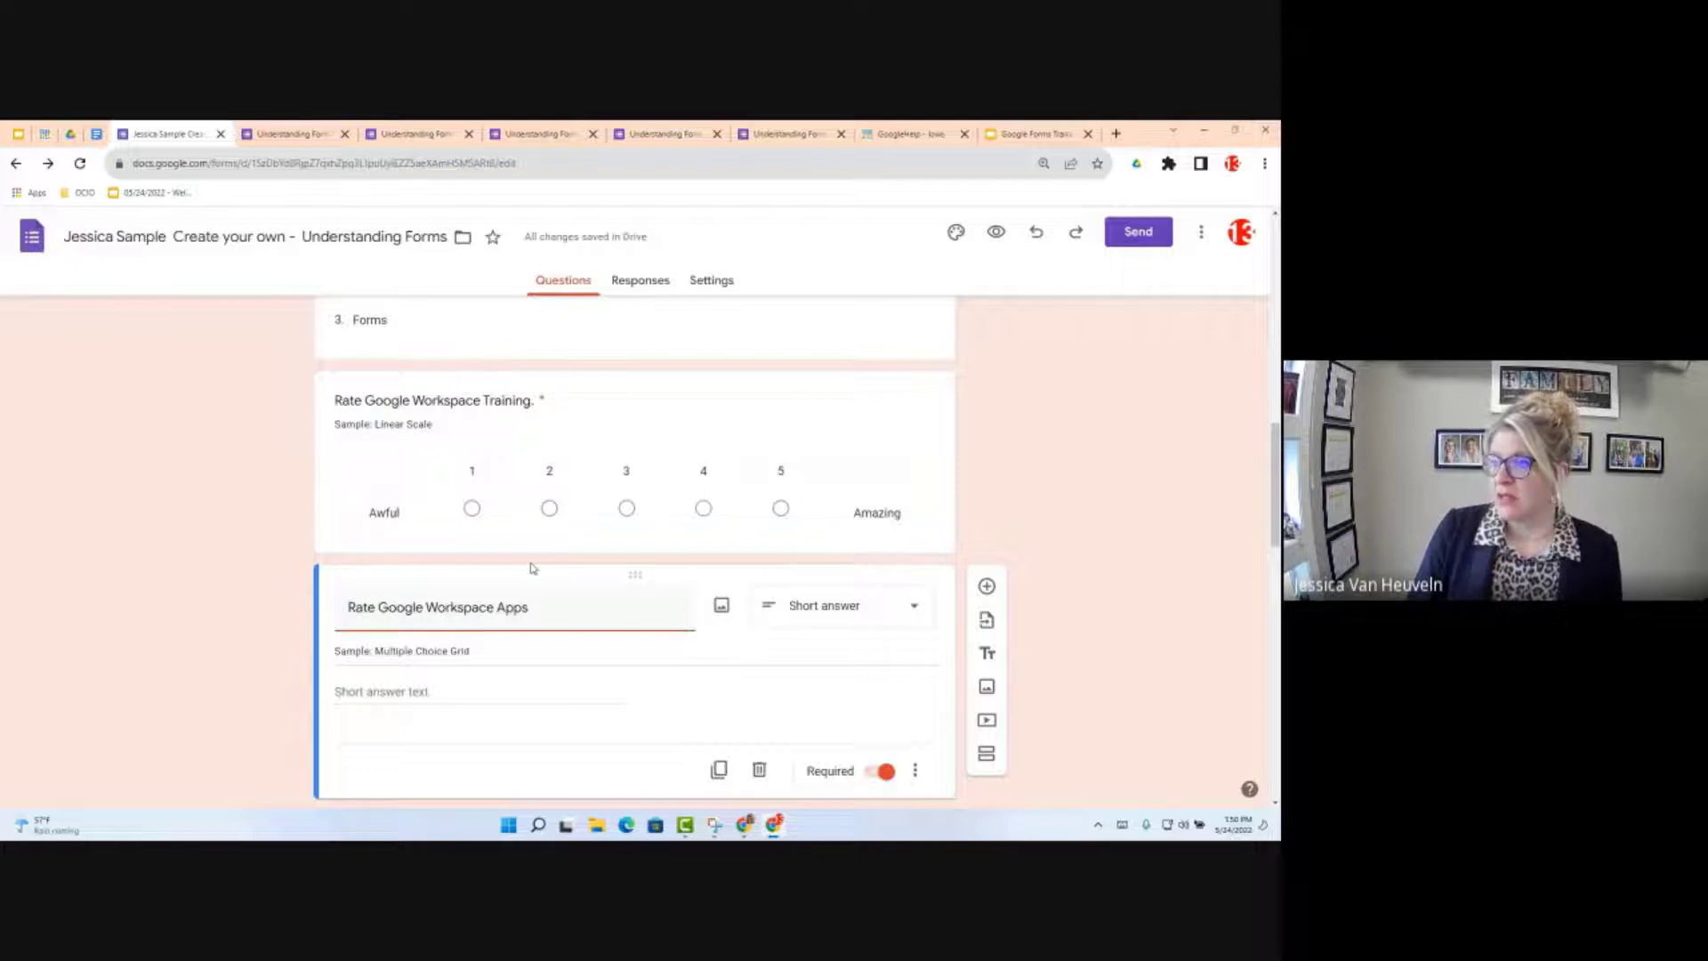
pyautogui.click(658, 133)
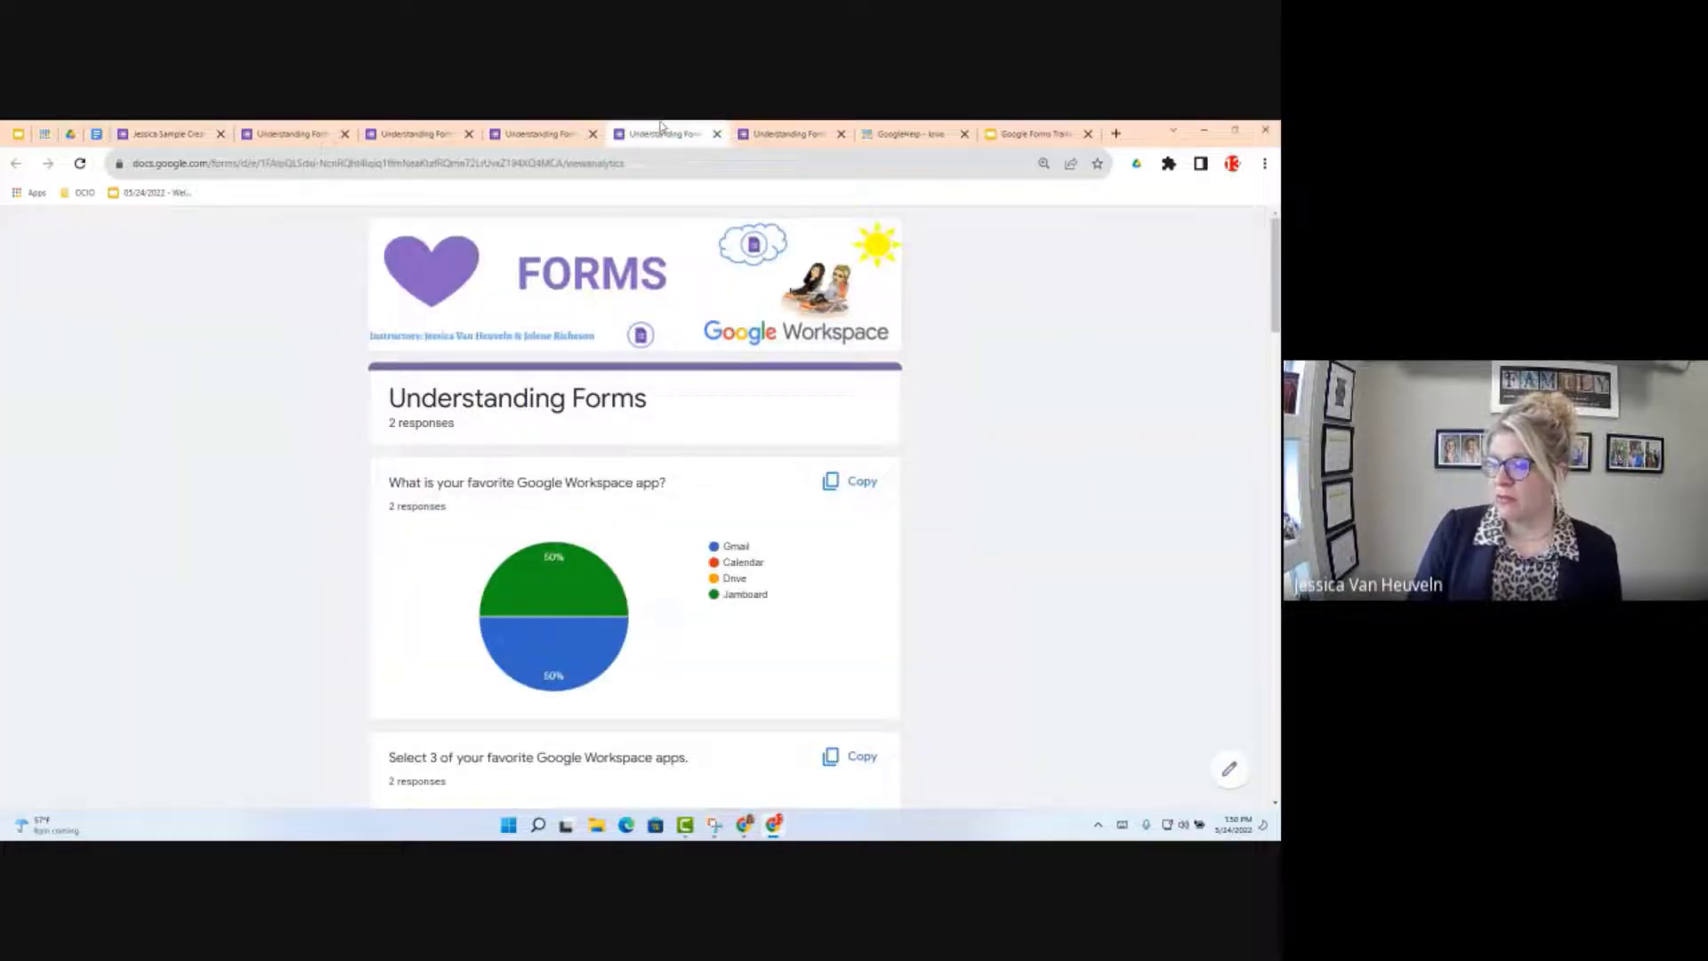
# Step: View the original form's live Multiple Choice Grid question, then return to the copied form's editor
pyautogui.click(544, 135)
pyautogui.scroll(-5, 686, 567)
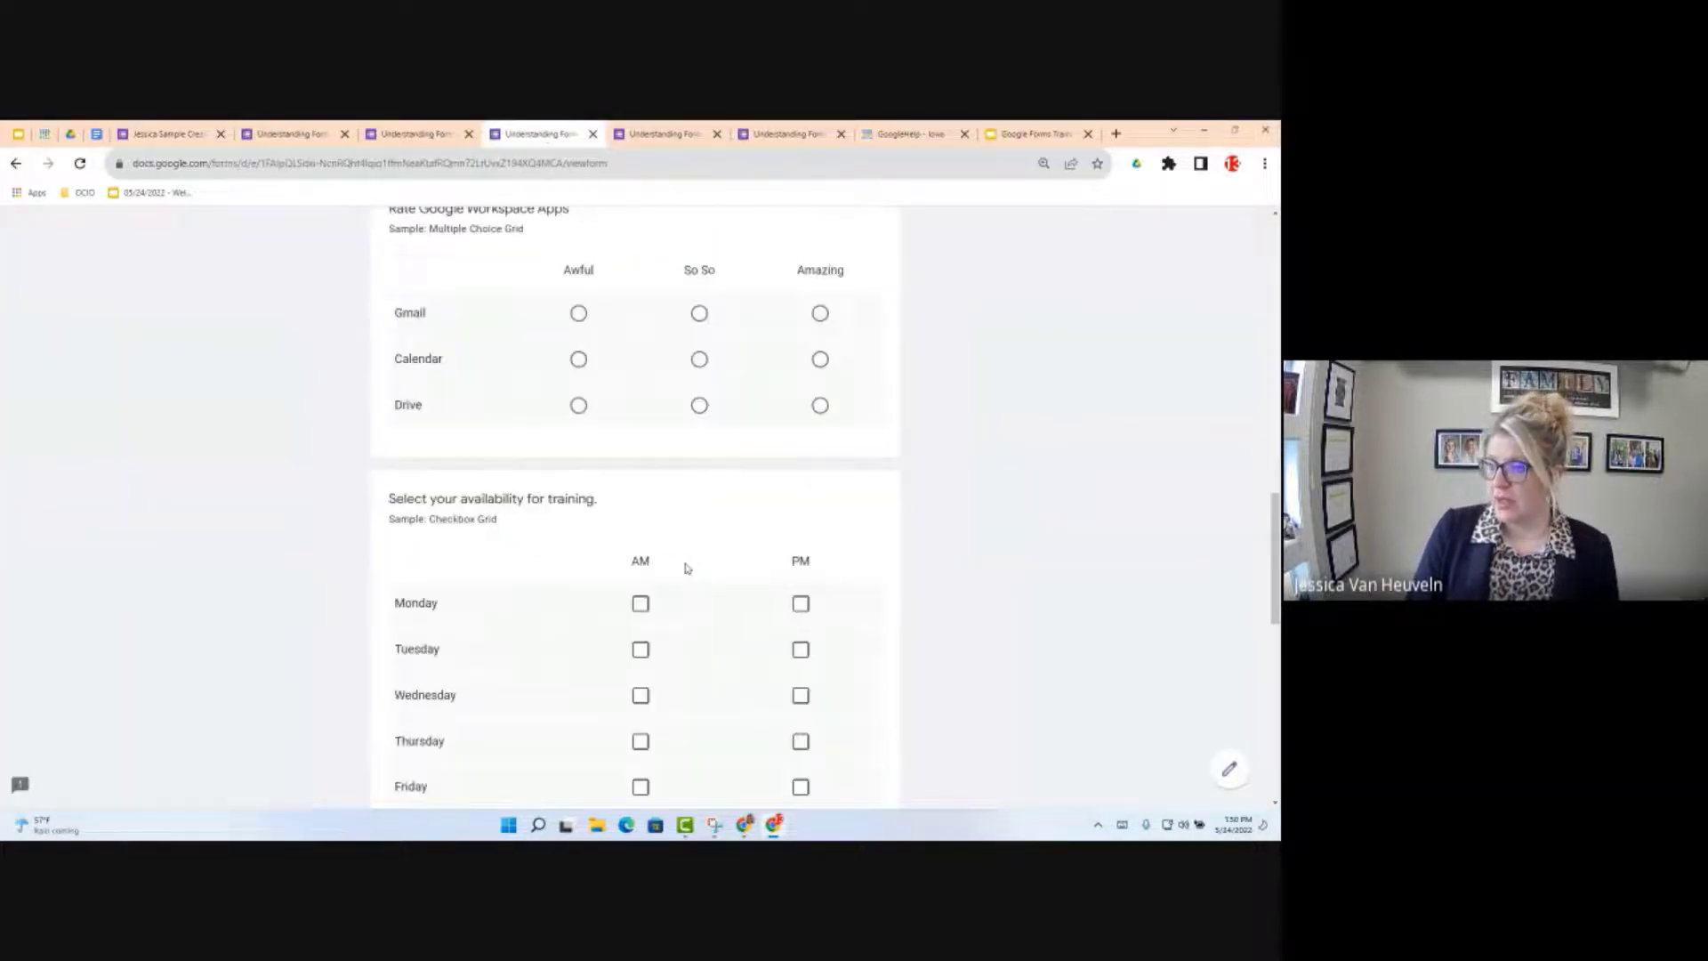
pyautogui.scroll(3, 581, 546)
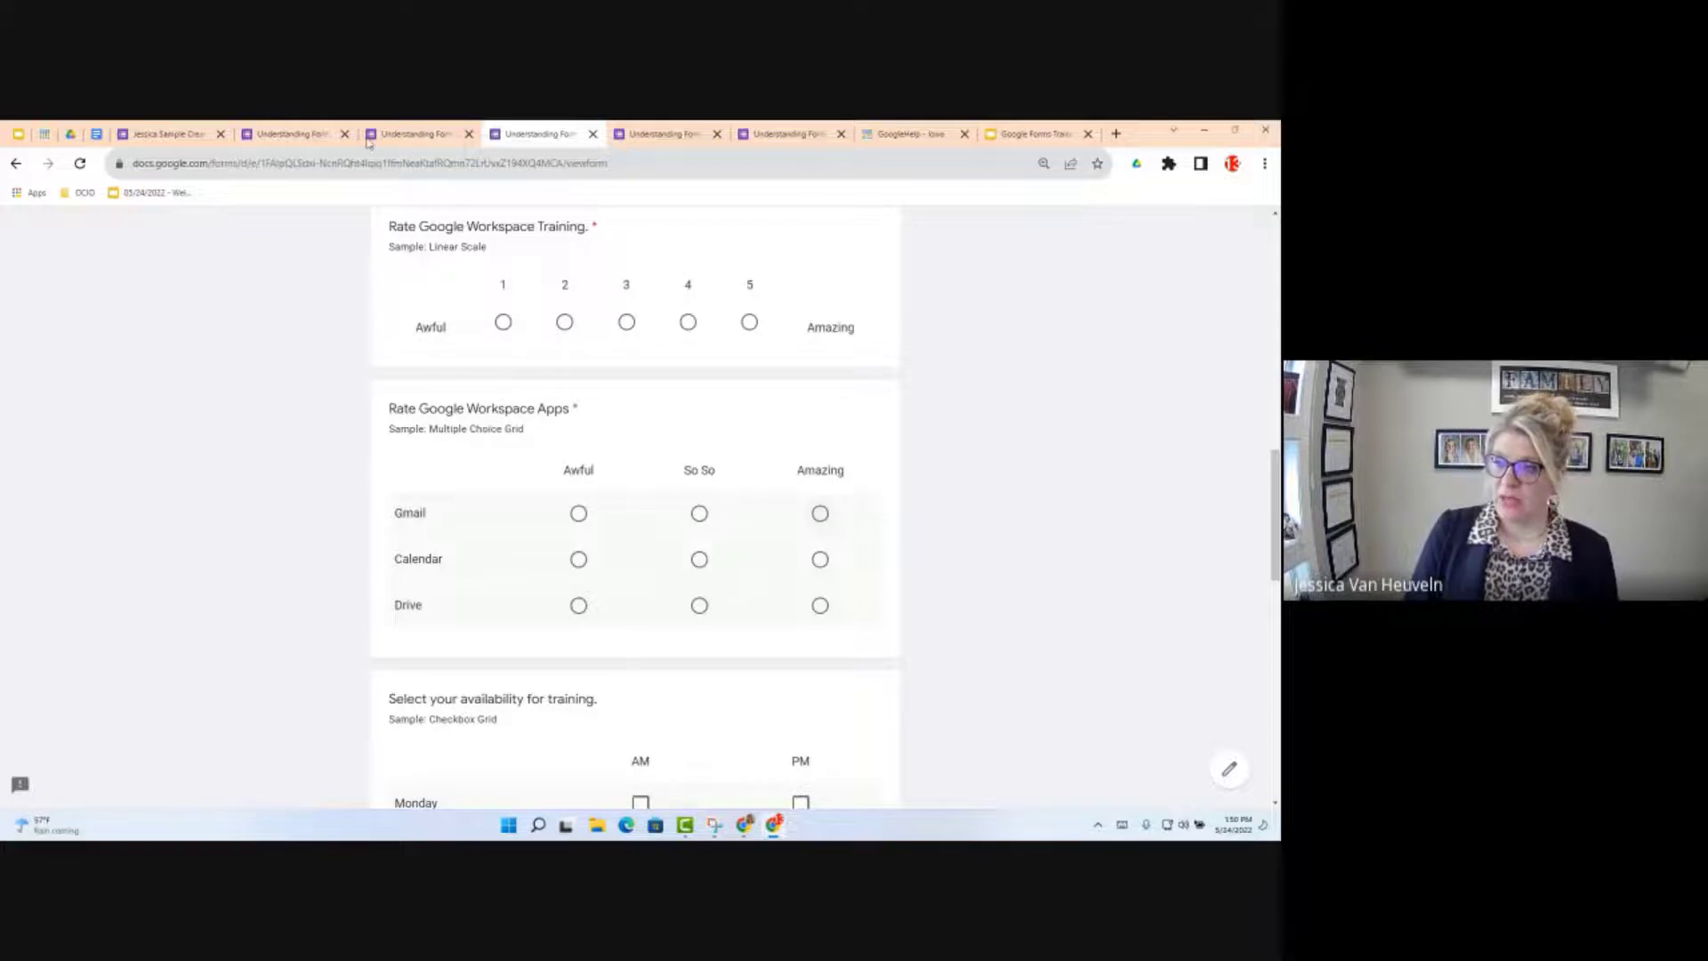
pyautogui.click(185, 140)
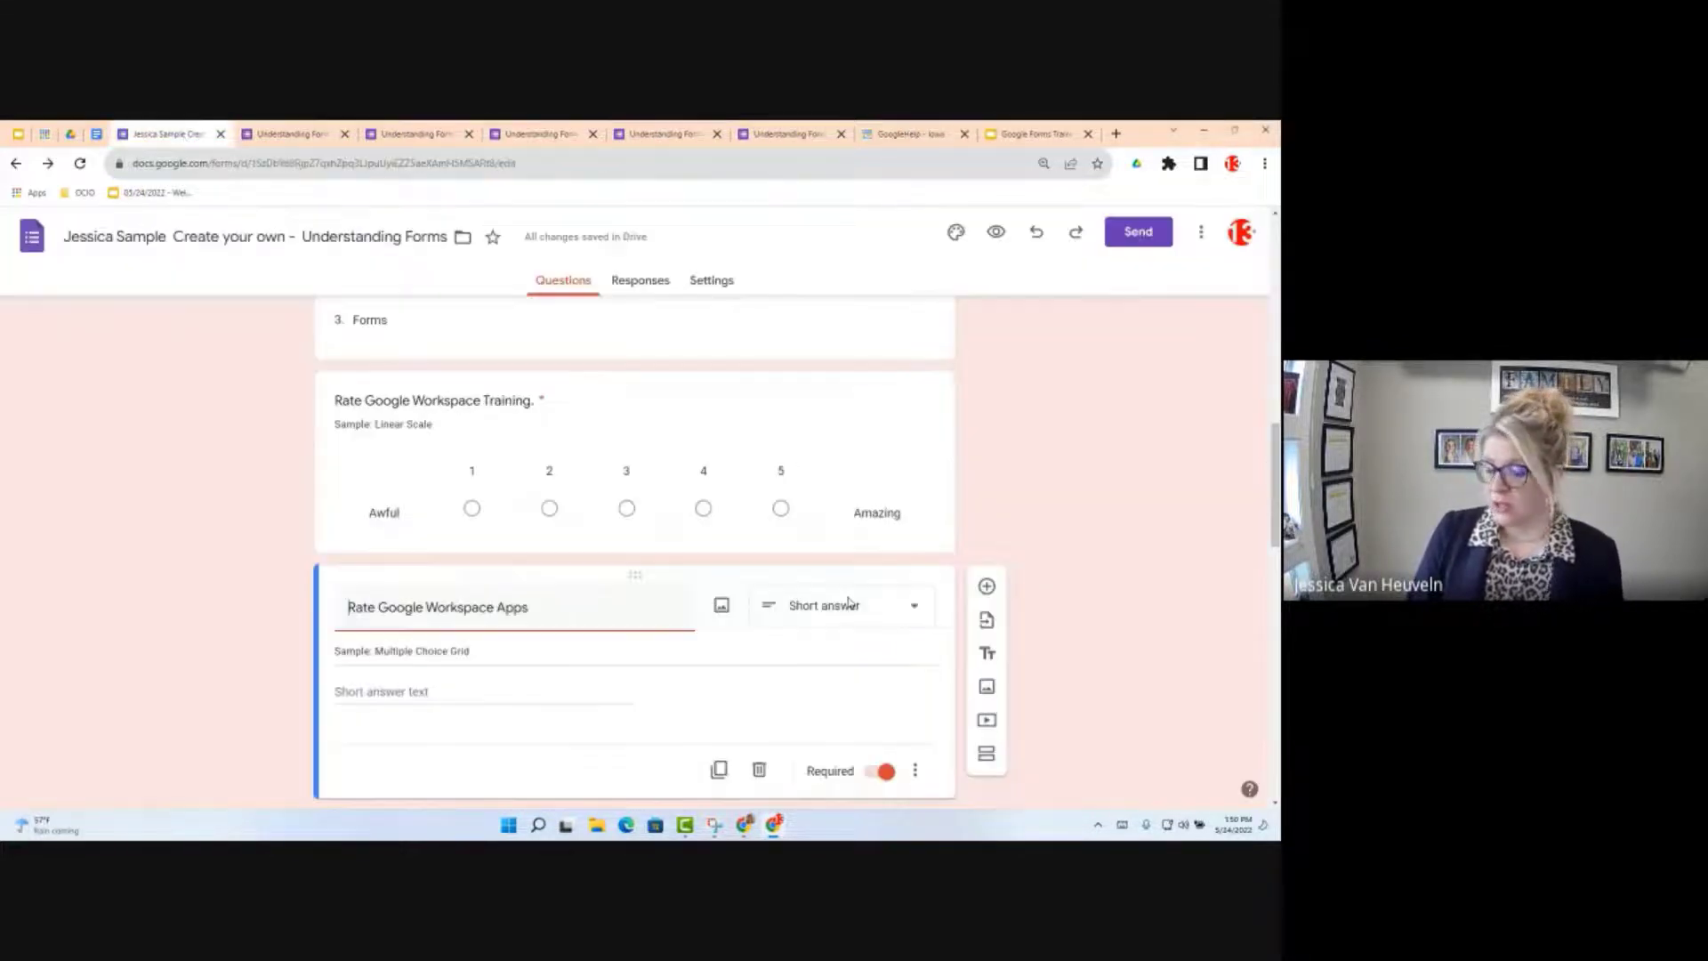
# Step: Switch the Rate Google Workspace Apps question from short answer to Multiple choice grid
pyautogui.click(875, 608)
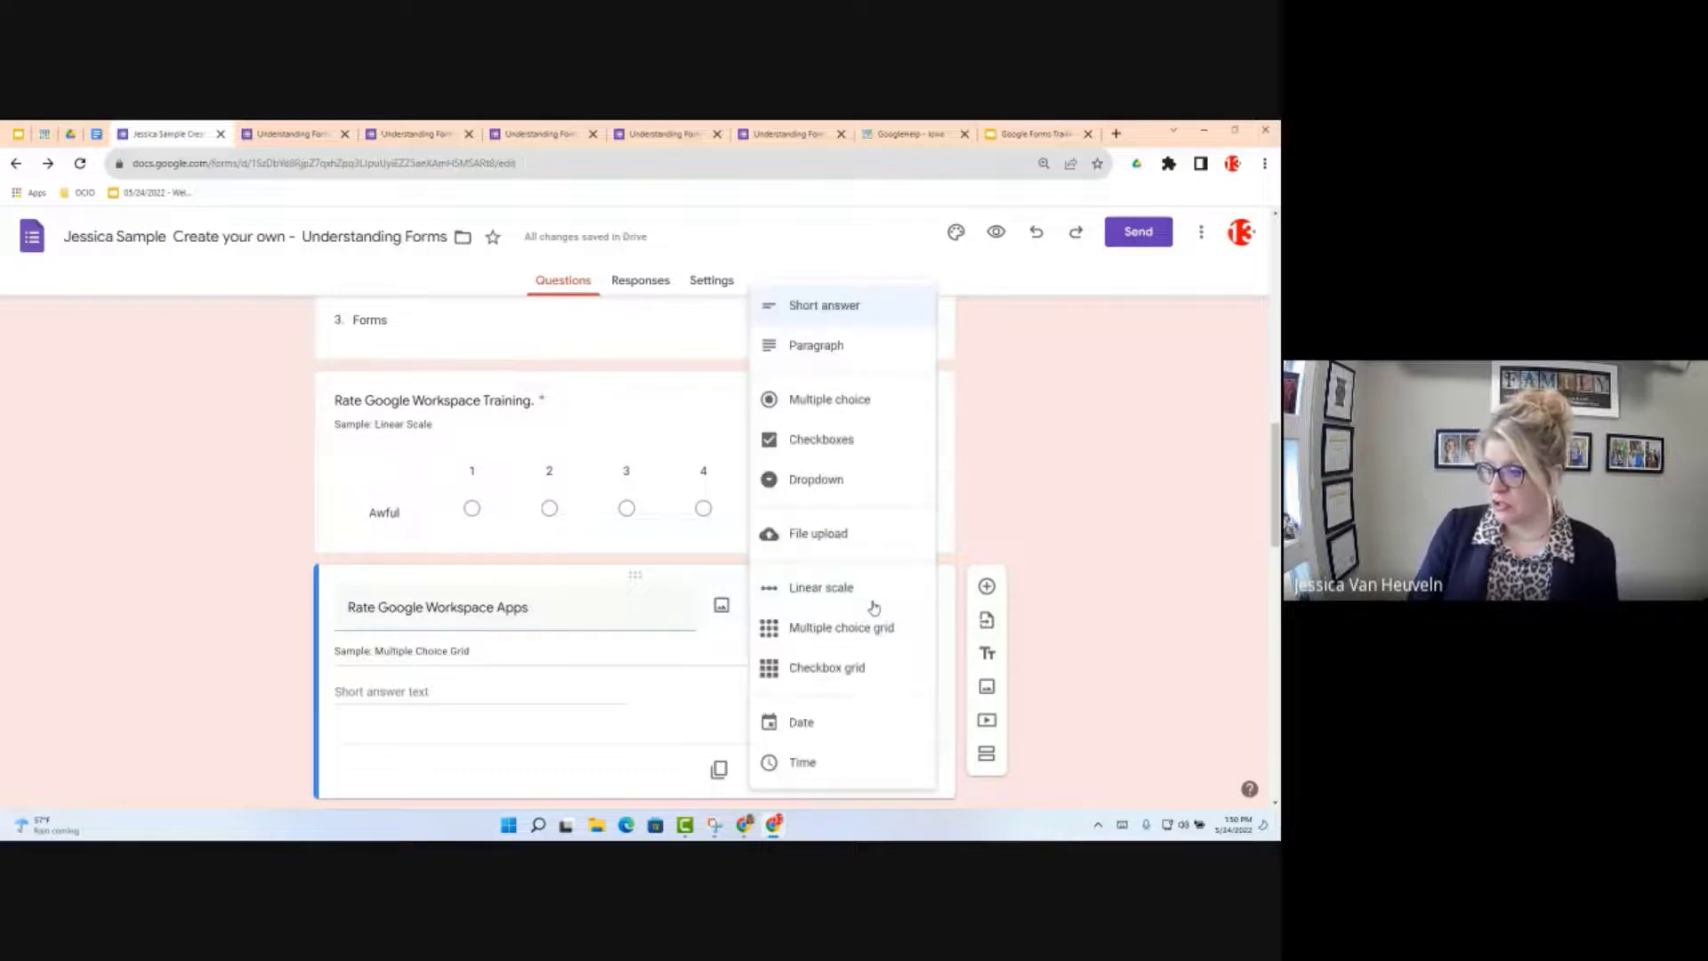
pyautogui.click(861, 634)
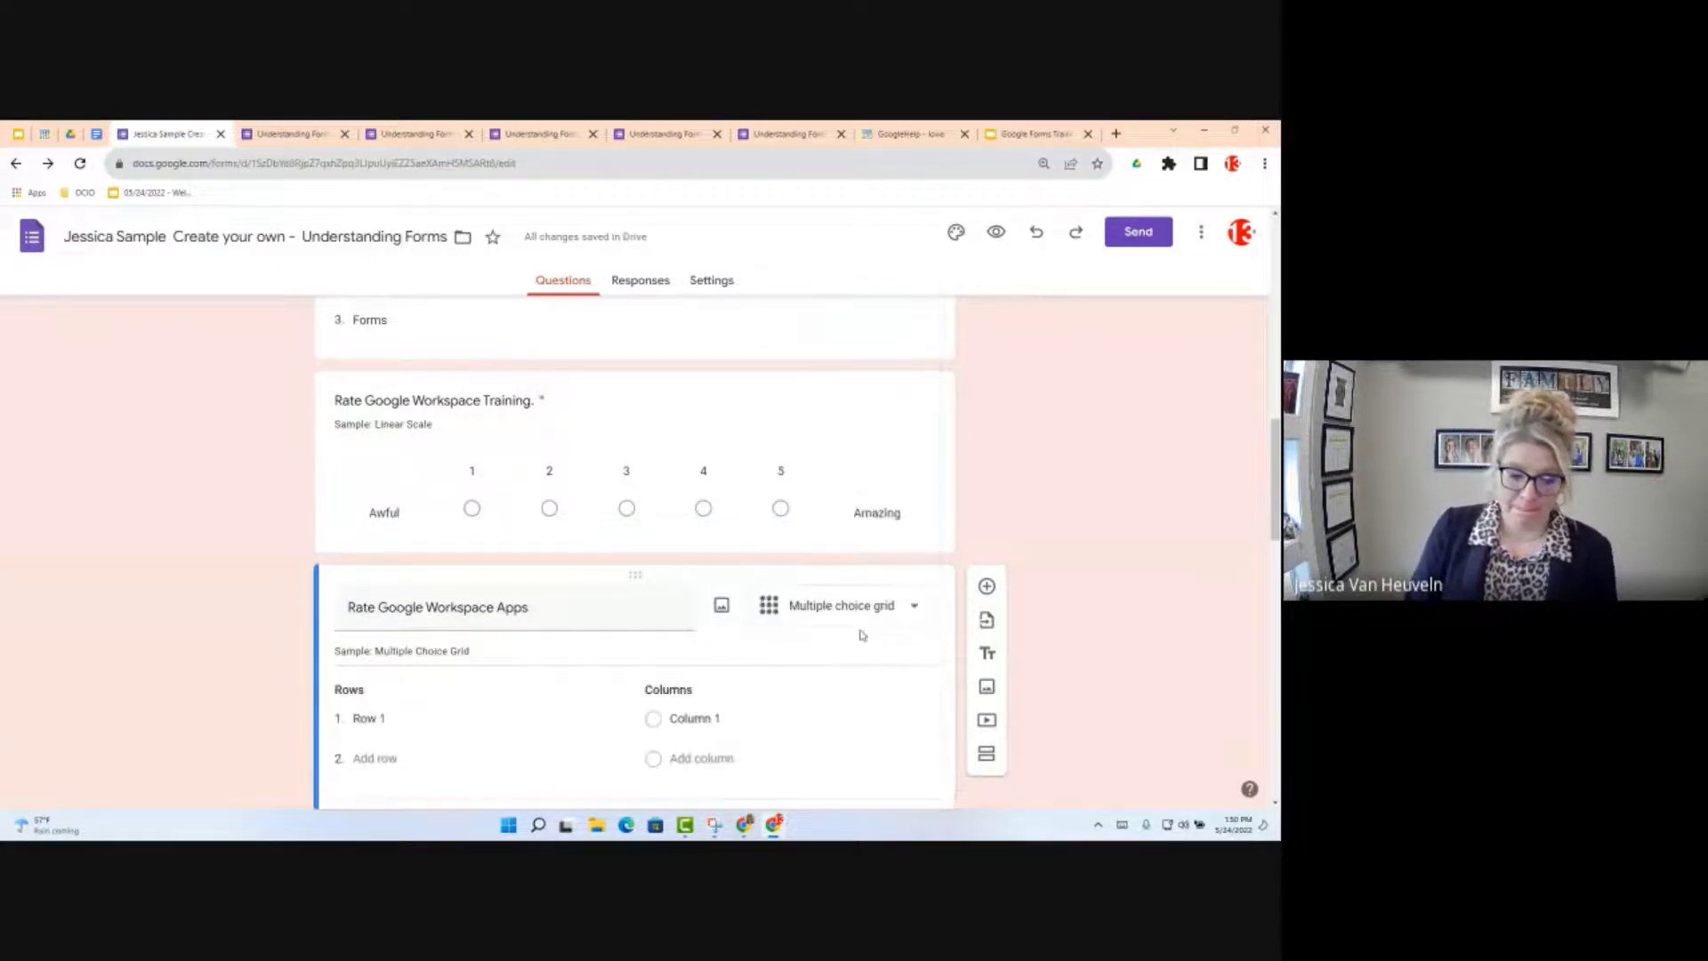
# Step: Enter the grid rows Gmail, Calendar and Drive in place of Row 1
pyautogui.click(402, 728)
pyautogui.write('G')
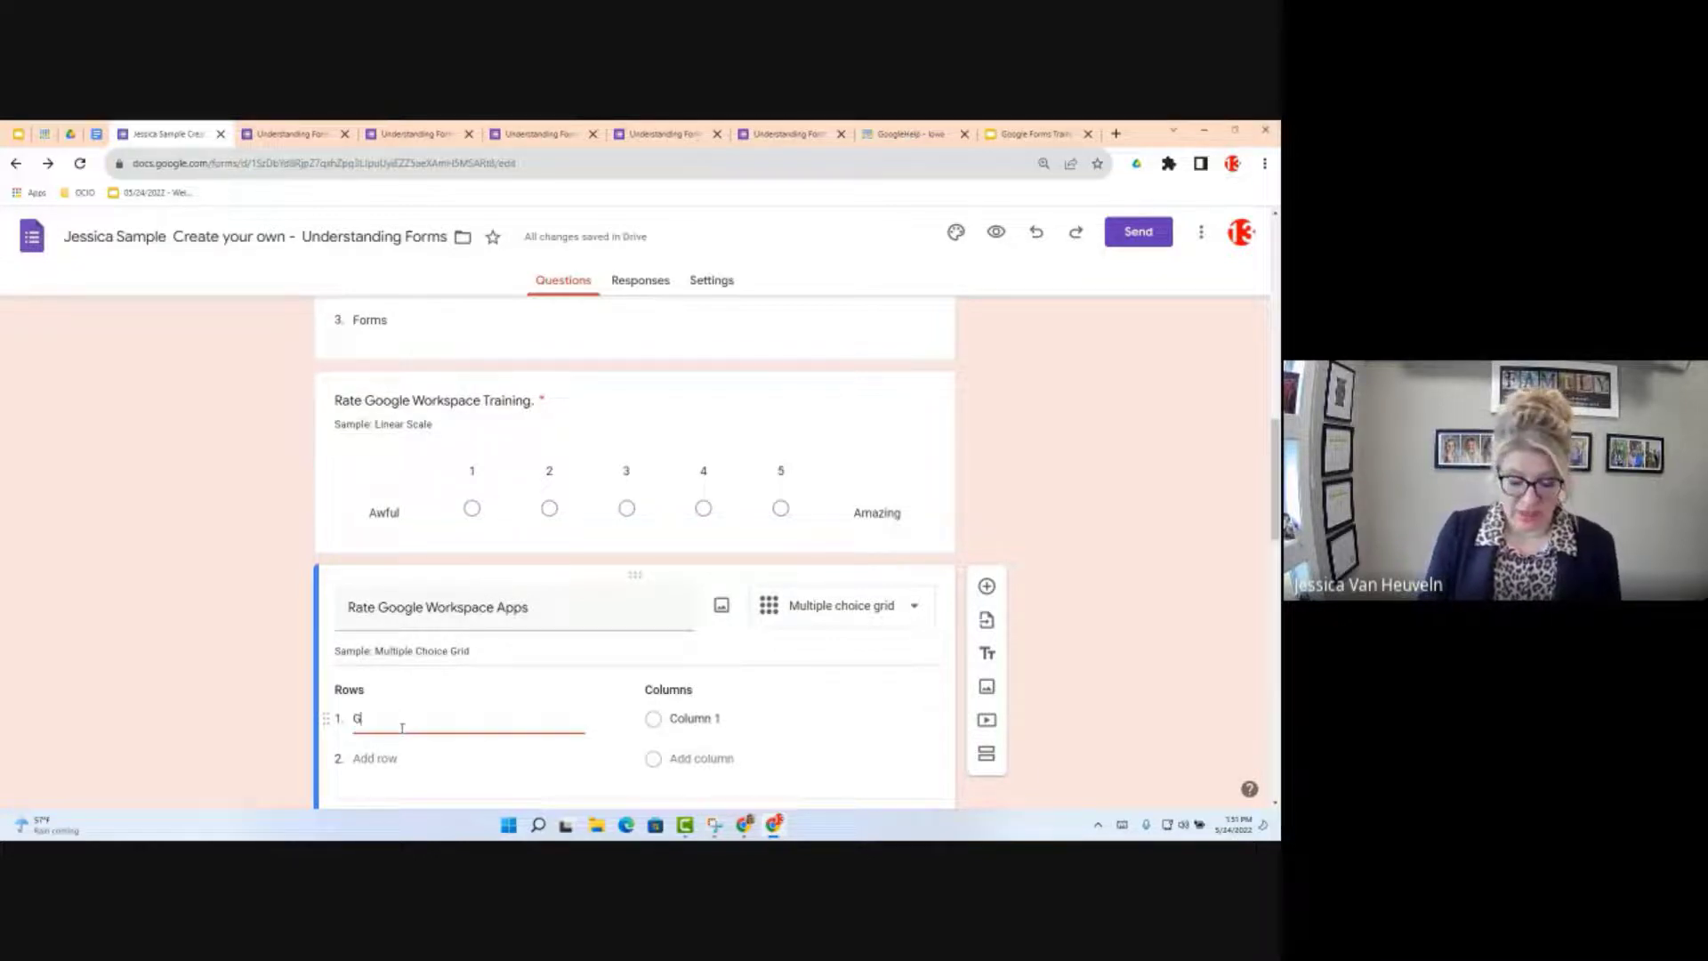
pyautogui.write('m')
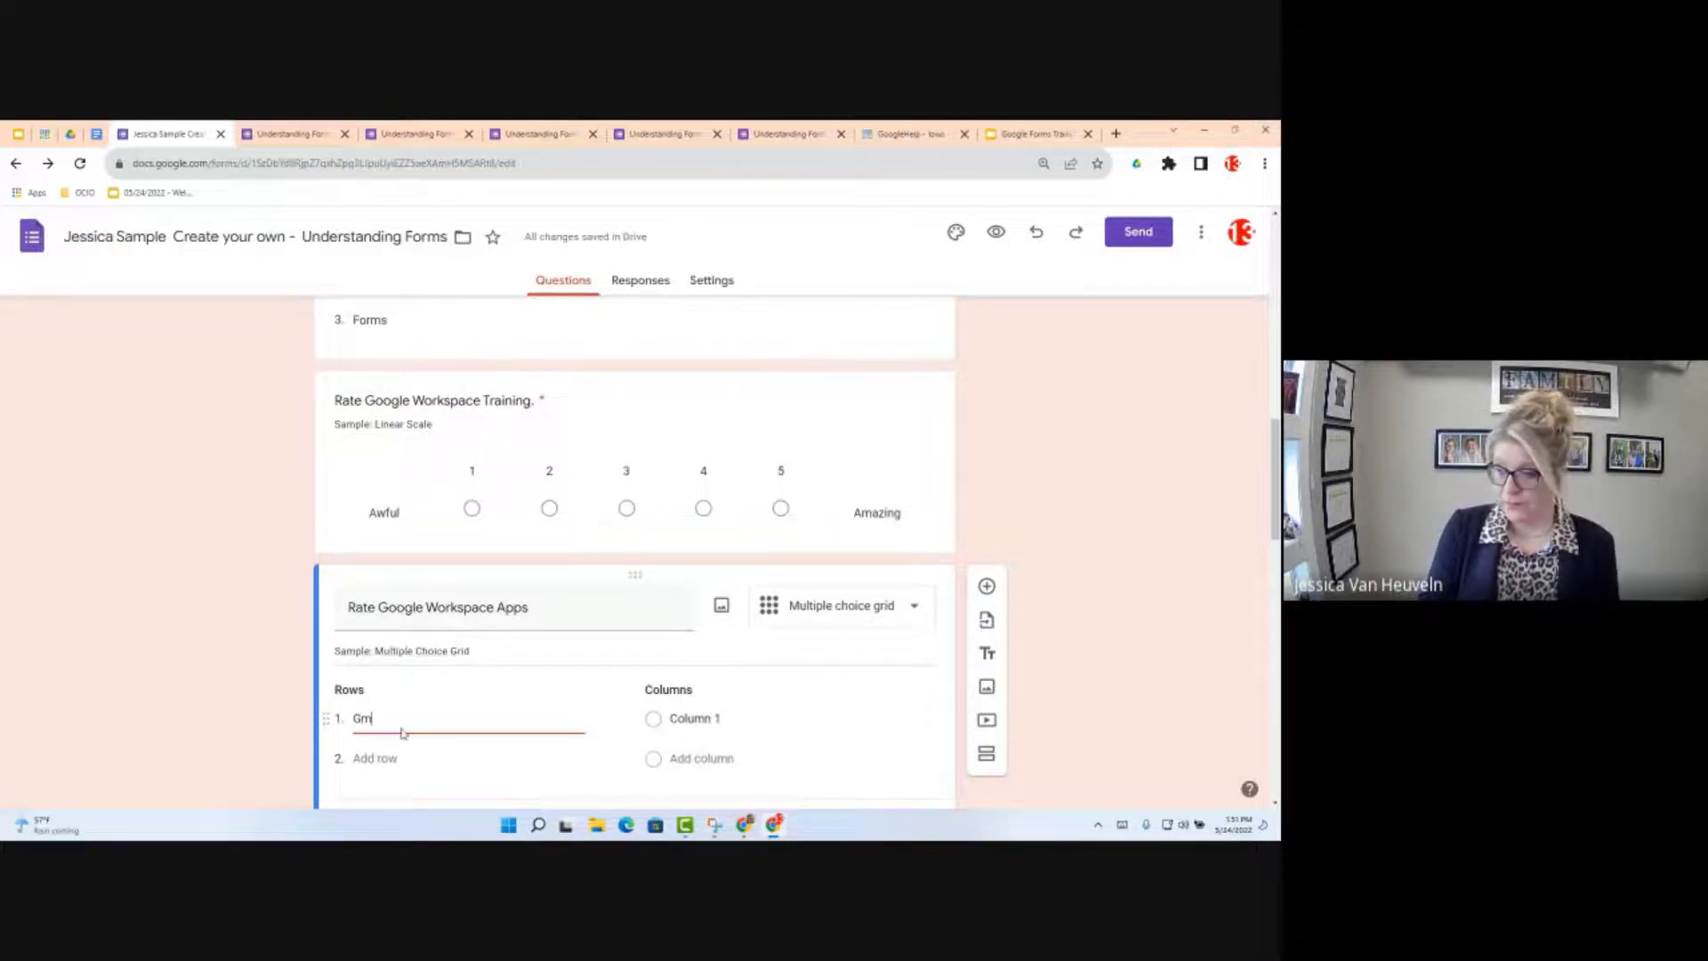
pyautogui.write('ail')
pyautogui.press('Return')
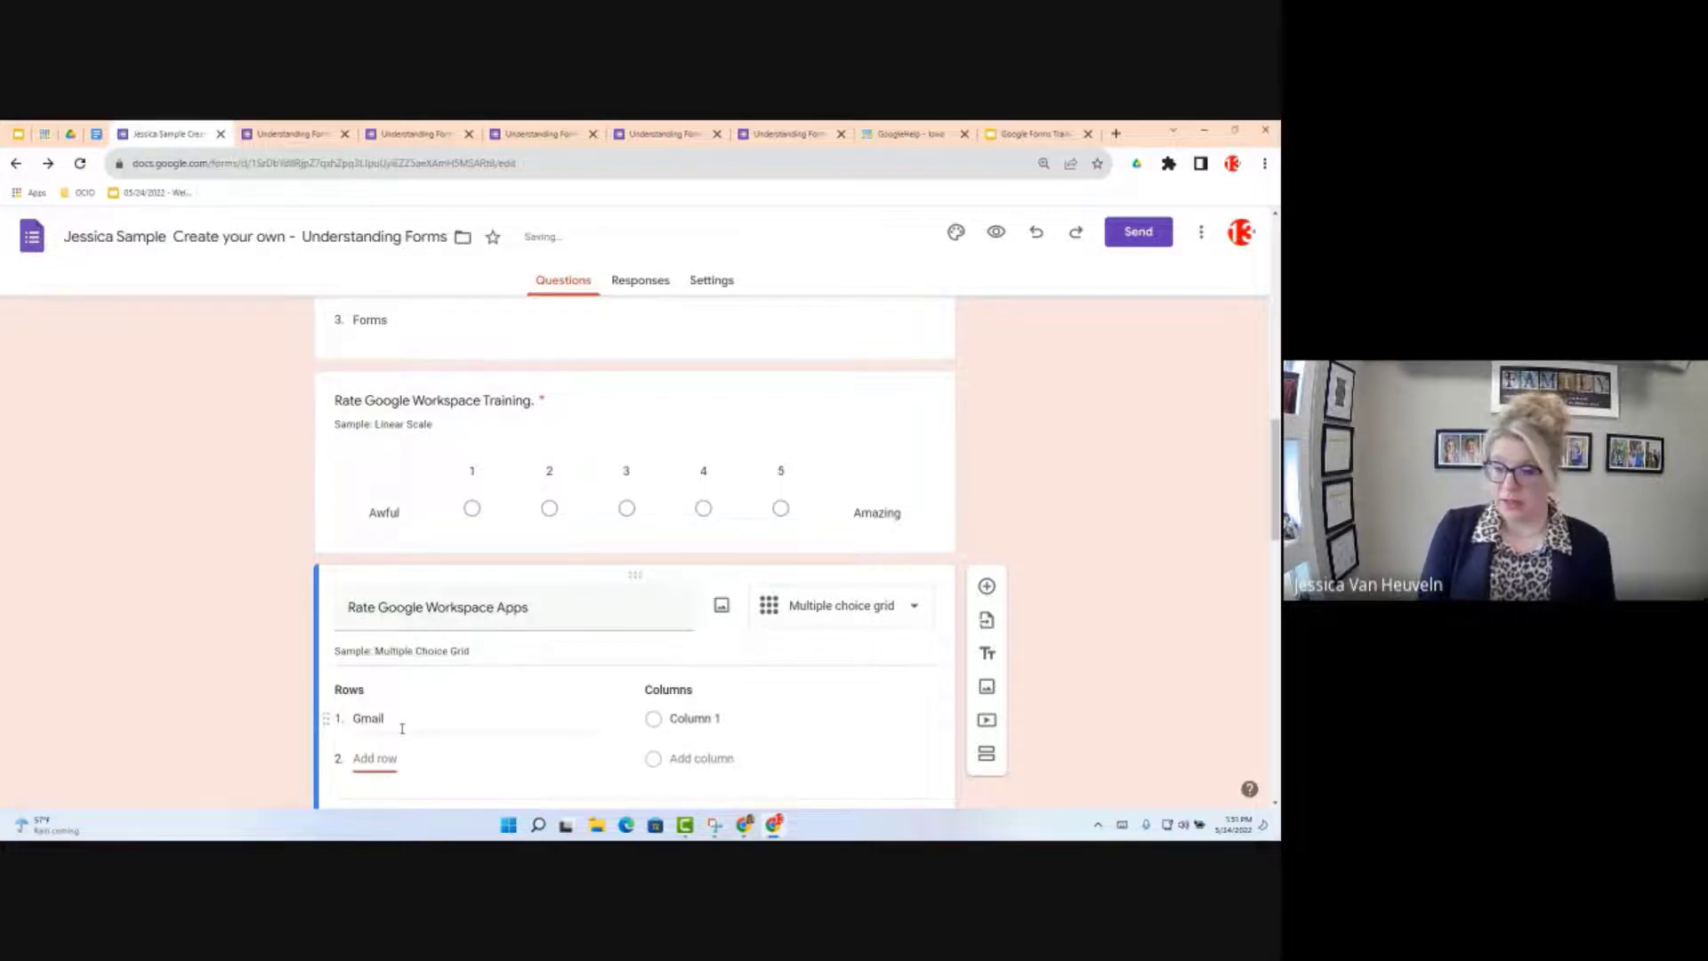
pyautogui.write('Calendar')
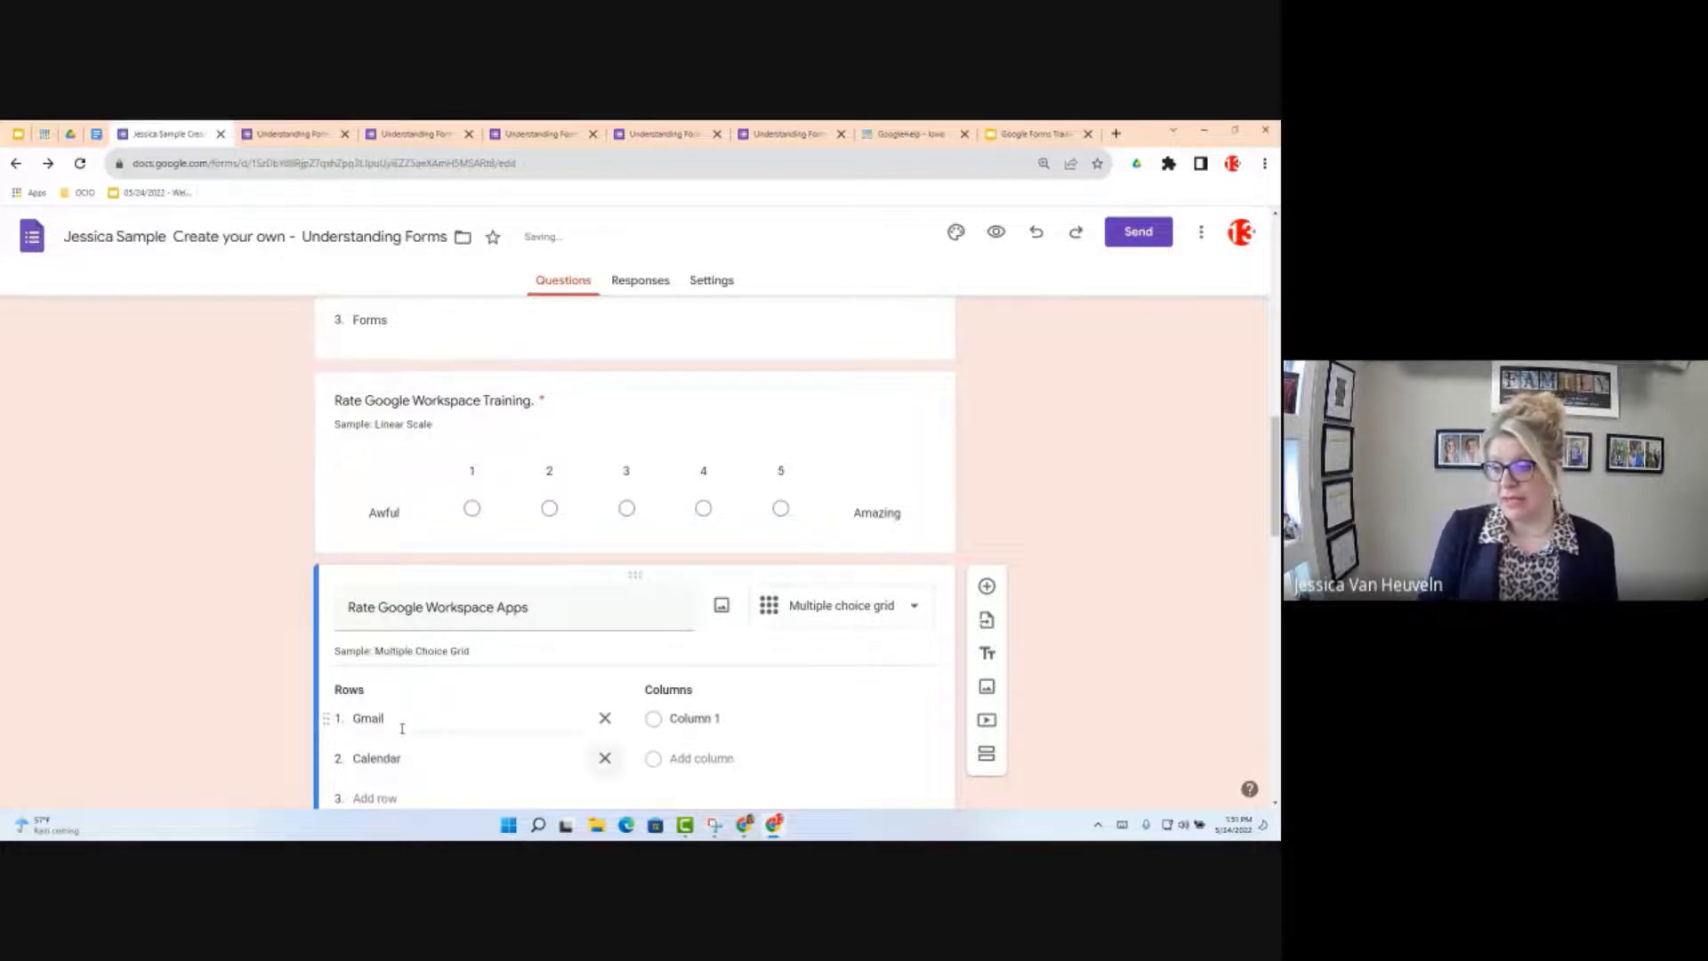
pyautogui.press('Return')
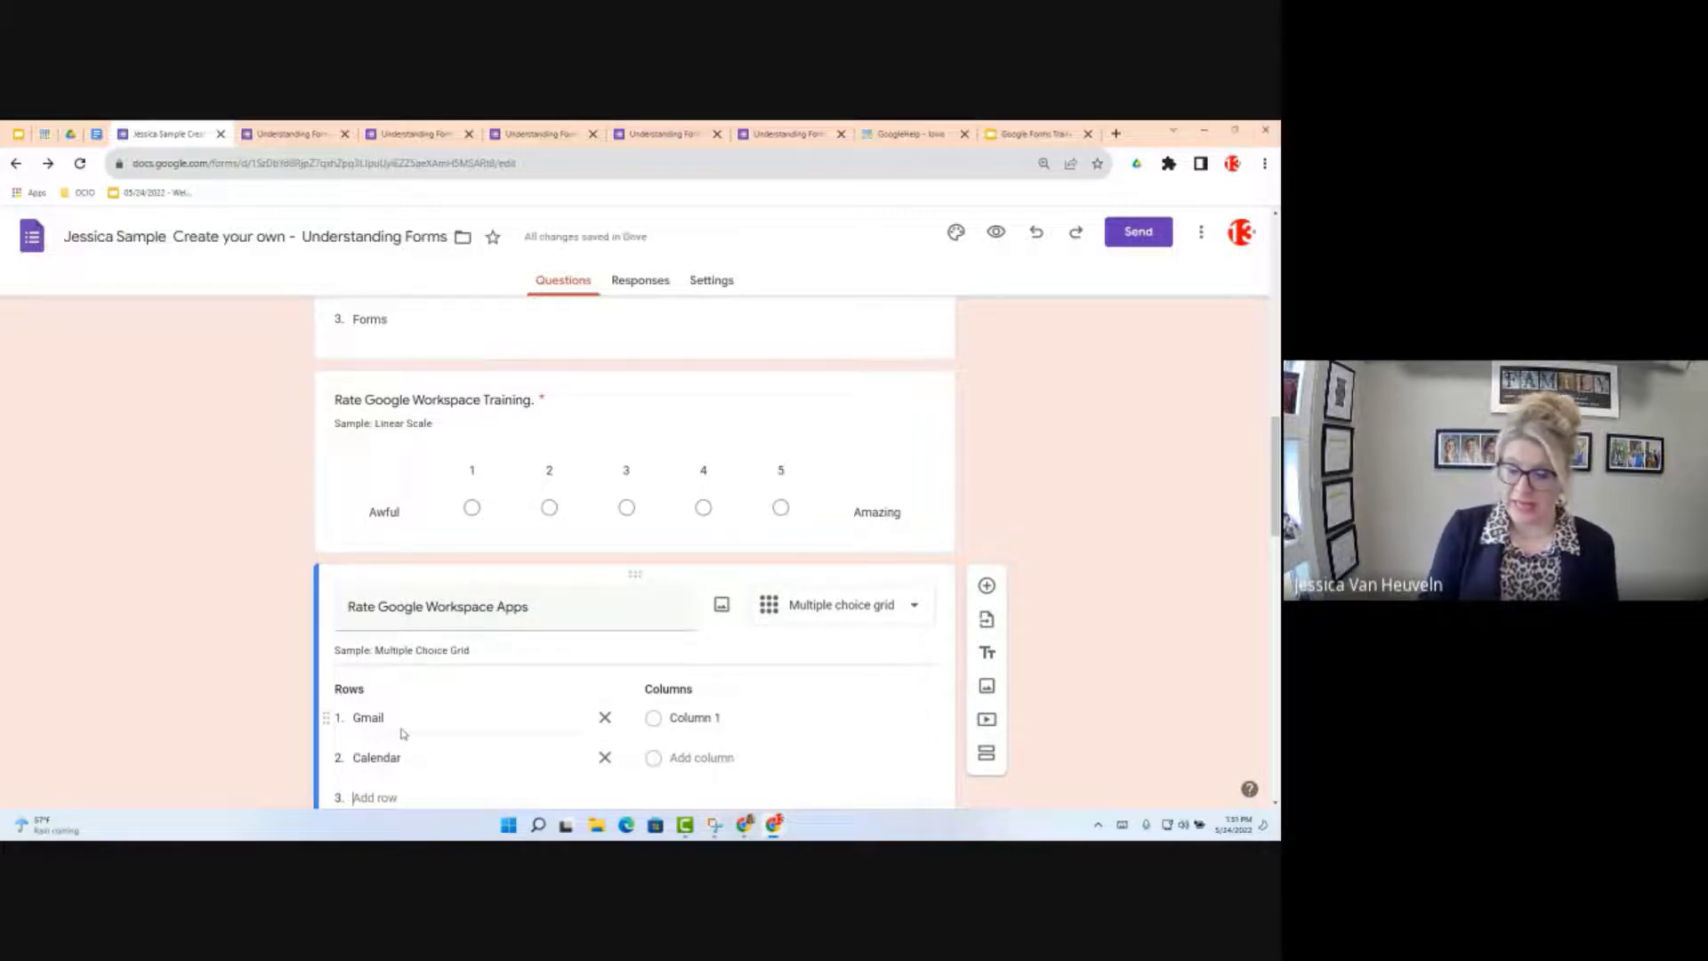
pyautogui.write('Drive')
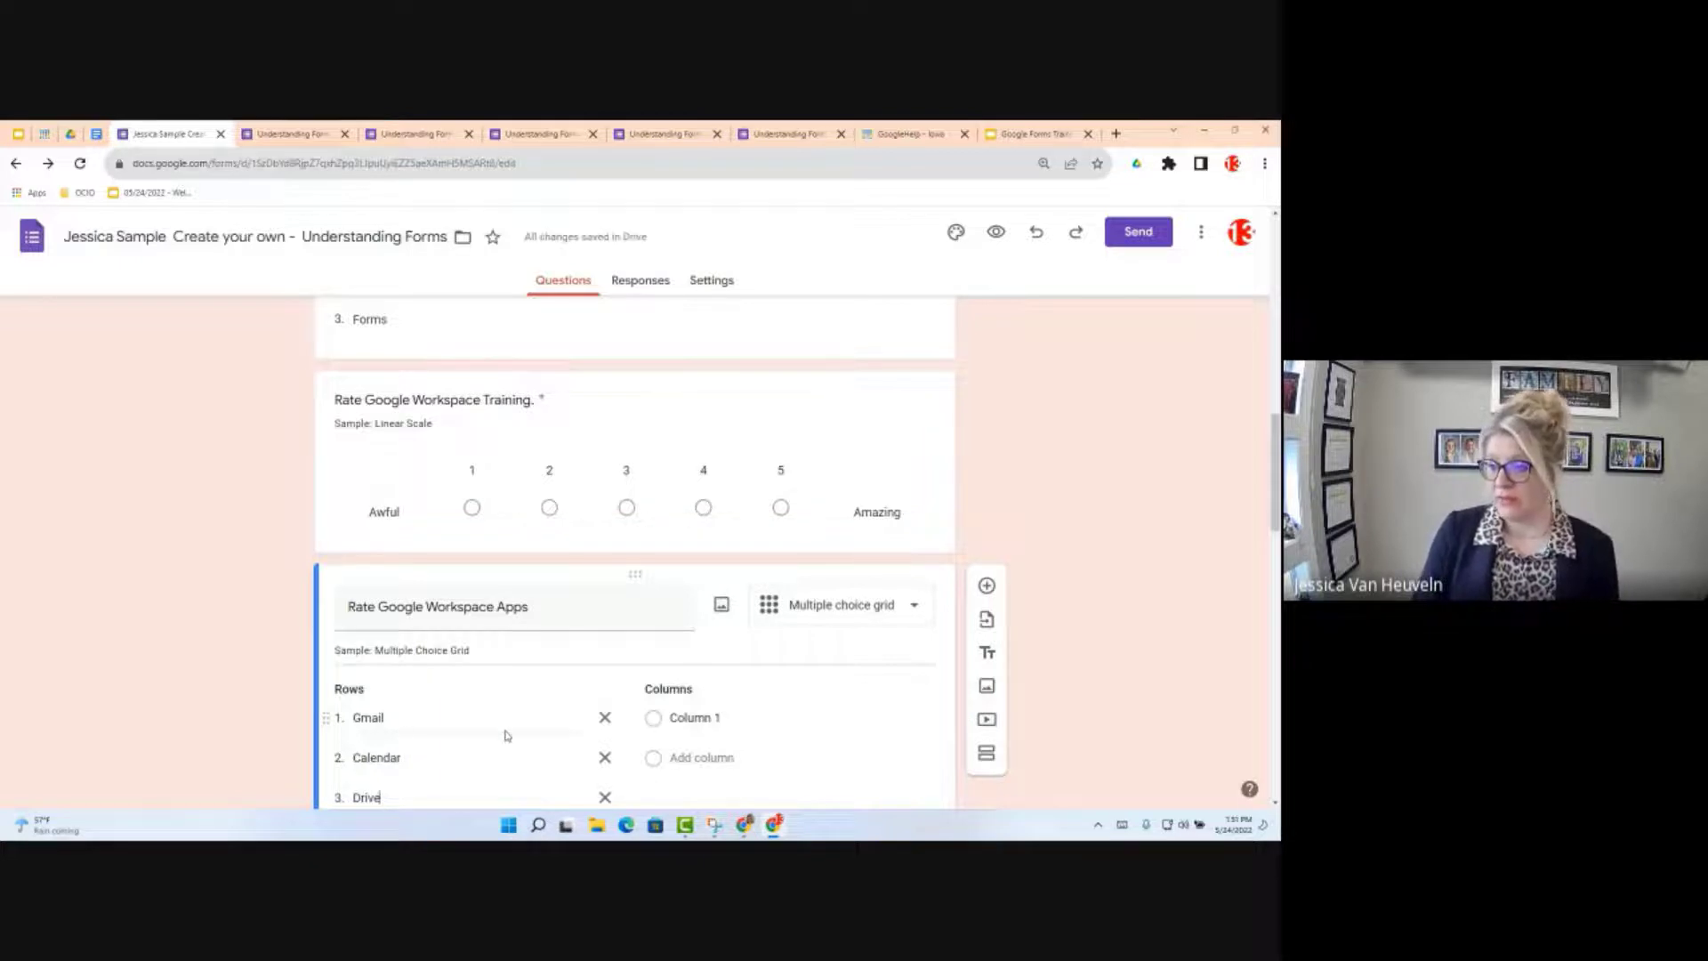
pyautogui.click(739, 721)
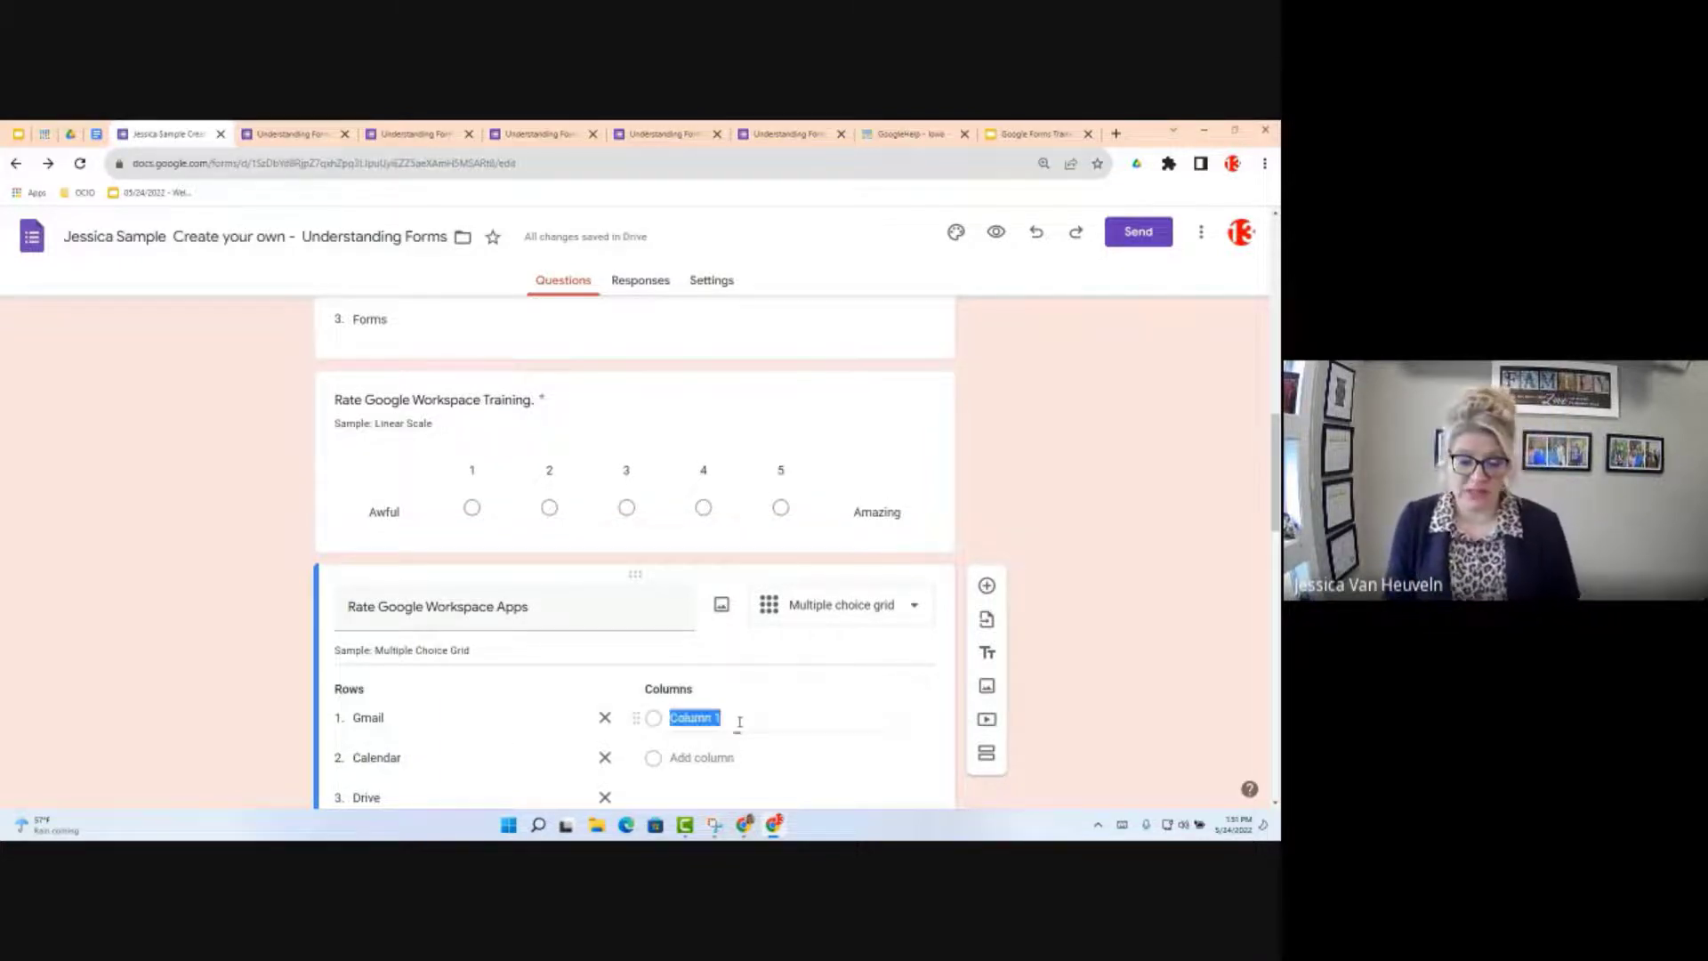
# Step: Enter the grid columns Awful, So So and Amazing in place of Column 1
pyautogui.write('Awes')
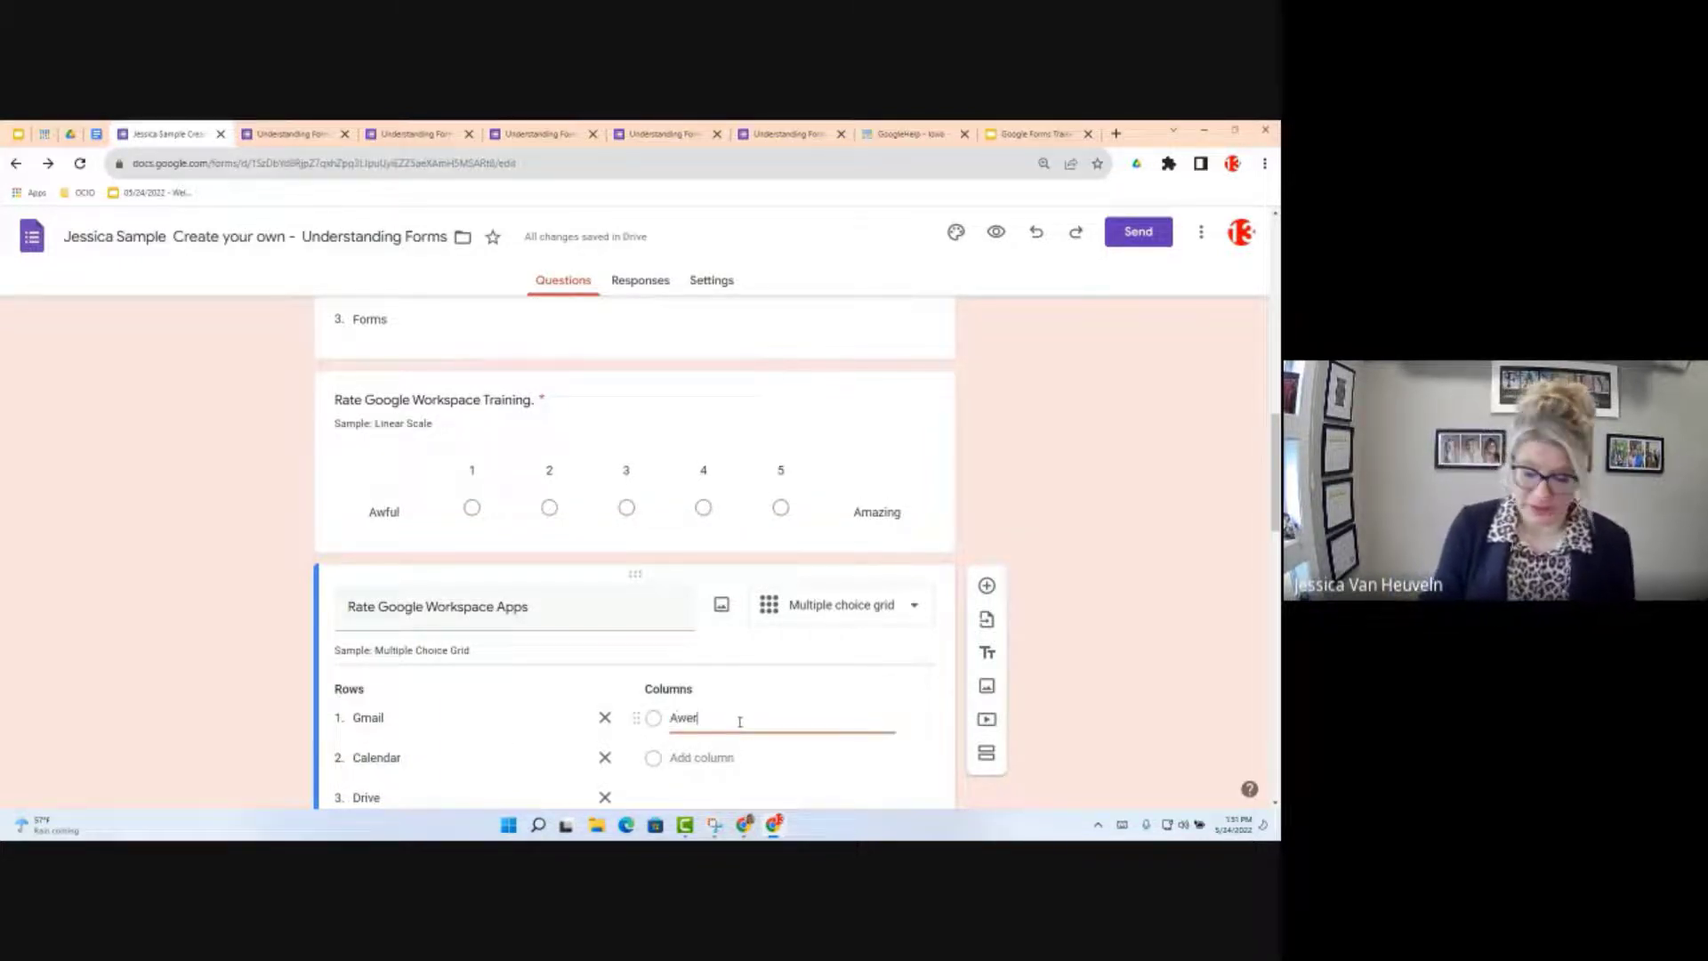
pyautogui.press('BackSpace')
pyautogui.press('BackSpace')
pyautogui.write('ful')
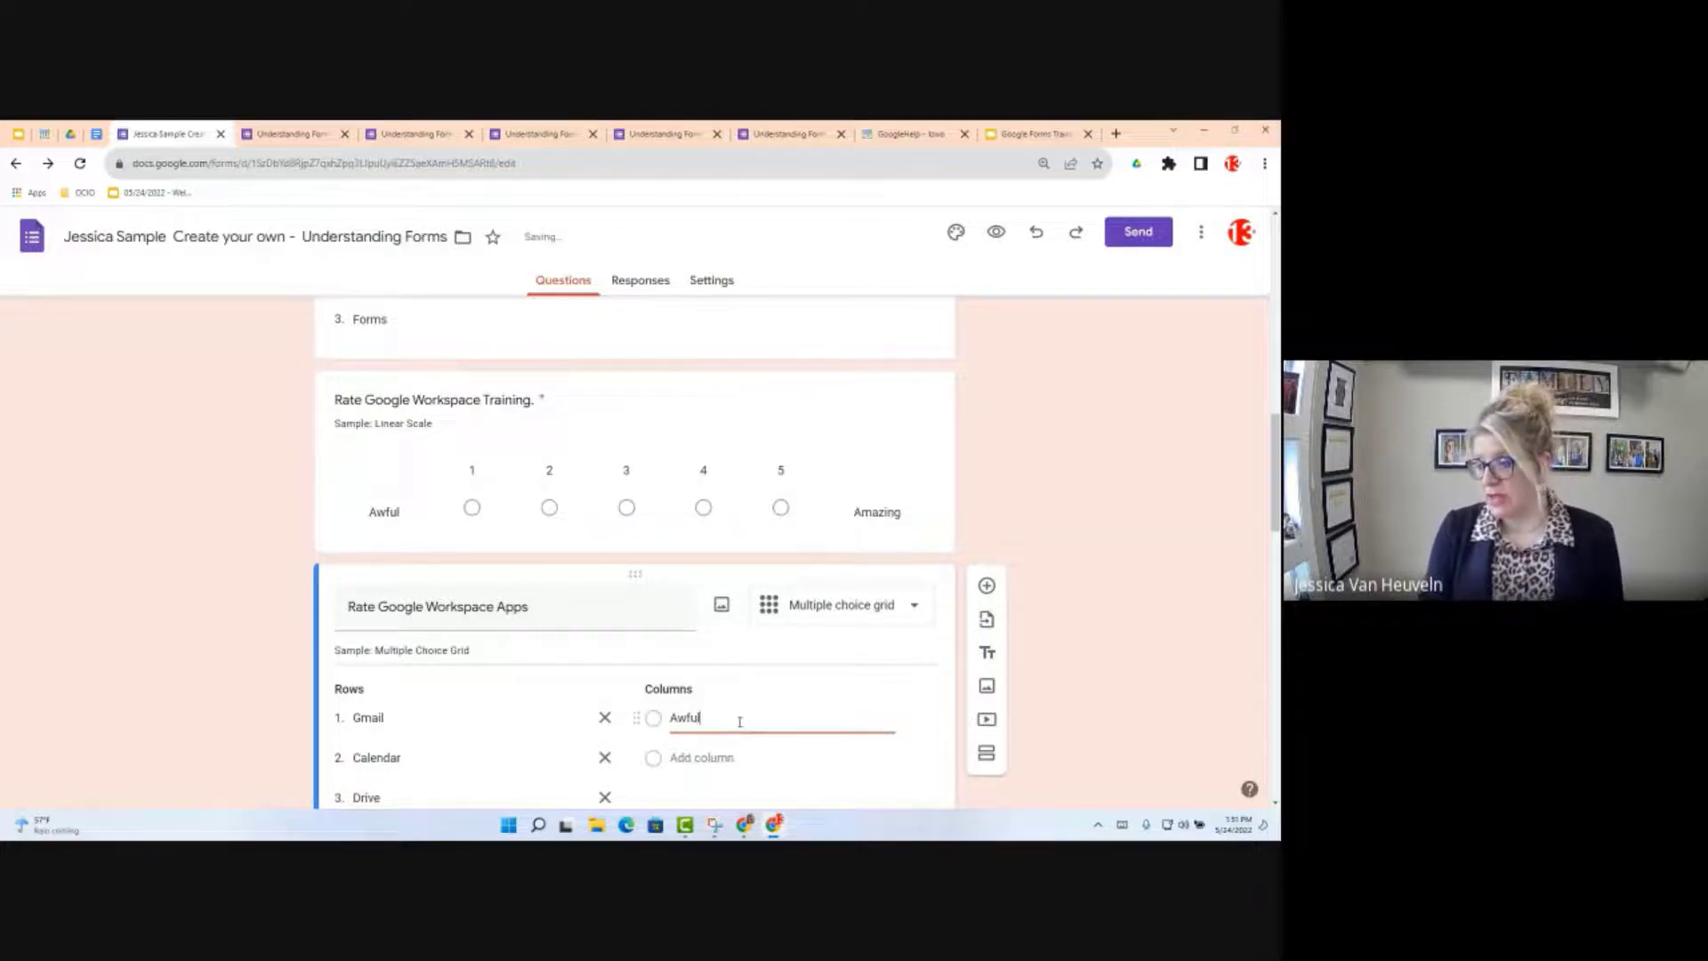
pyautogui.press('Tab')
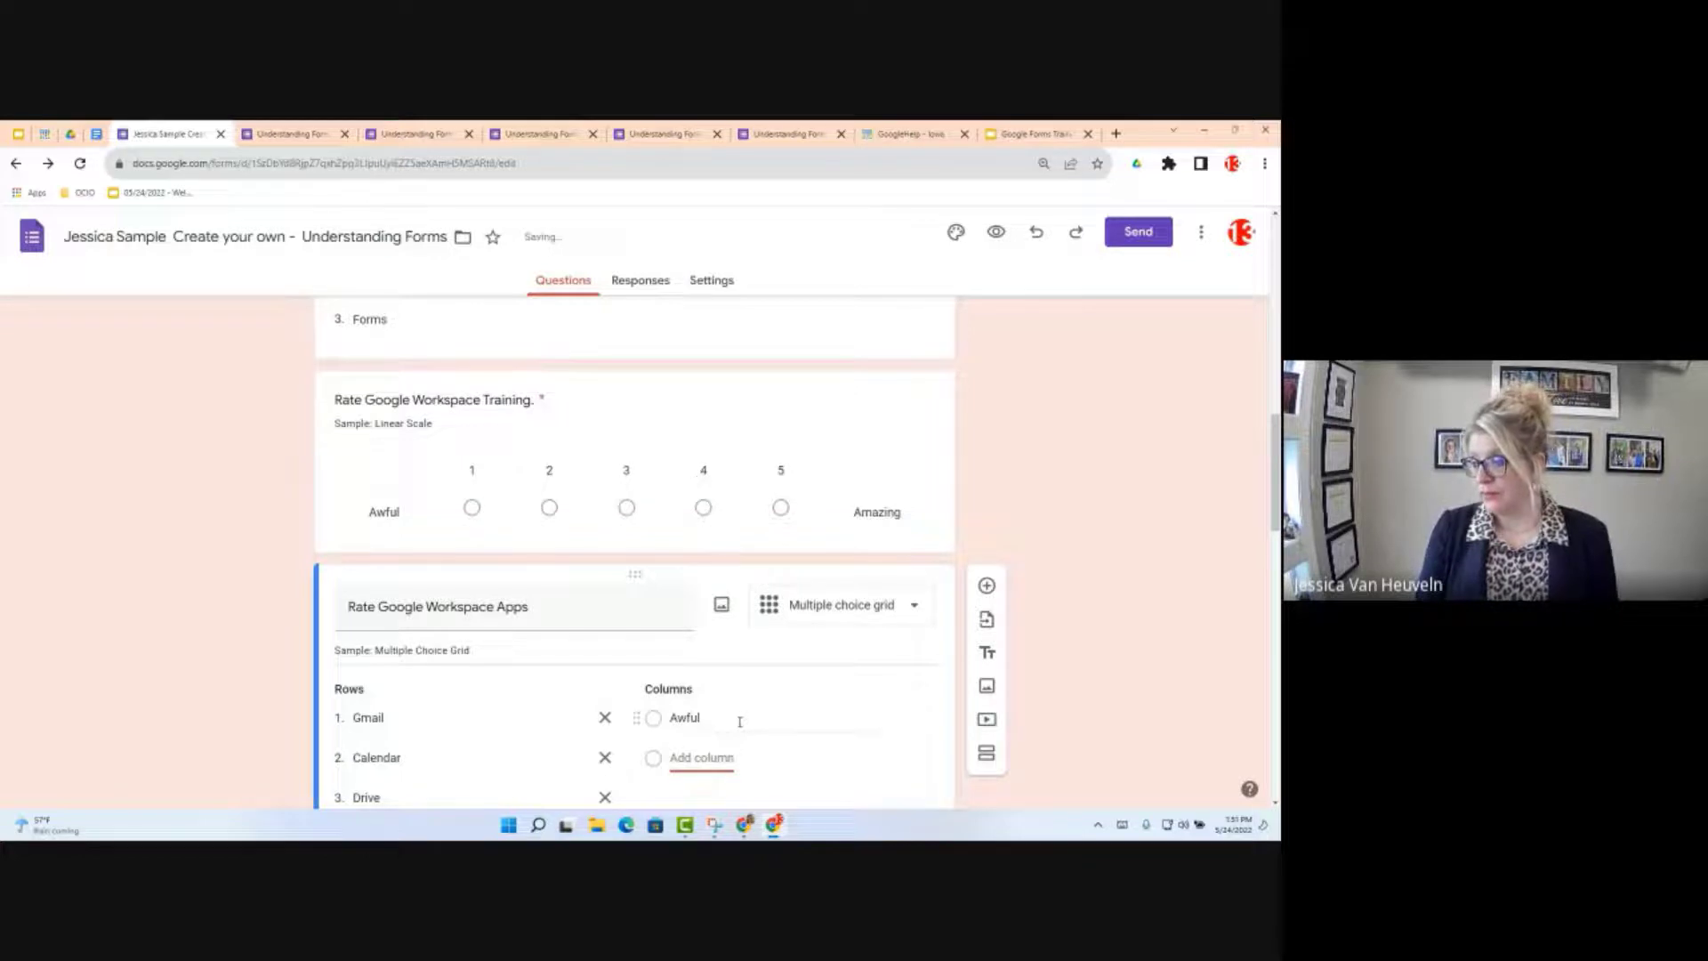
pyautogui.write('So So')
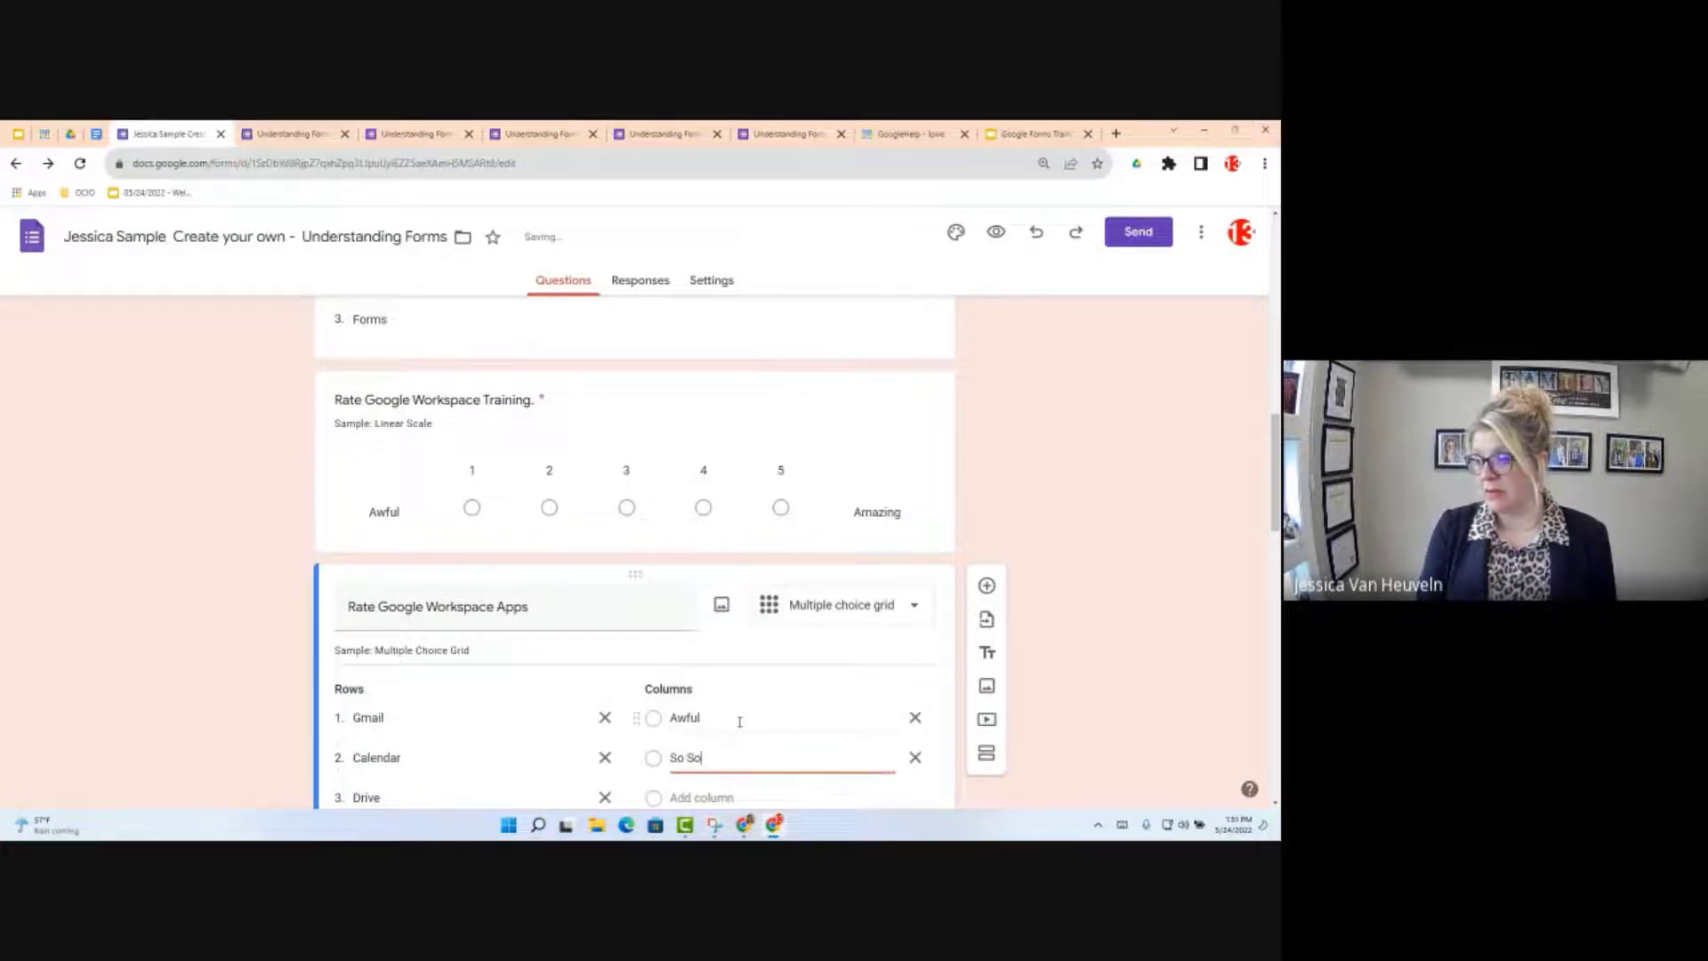
pyautogui.press('Return')
pyautogui.write('Am')
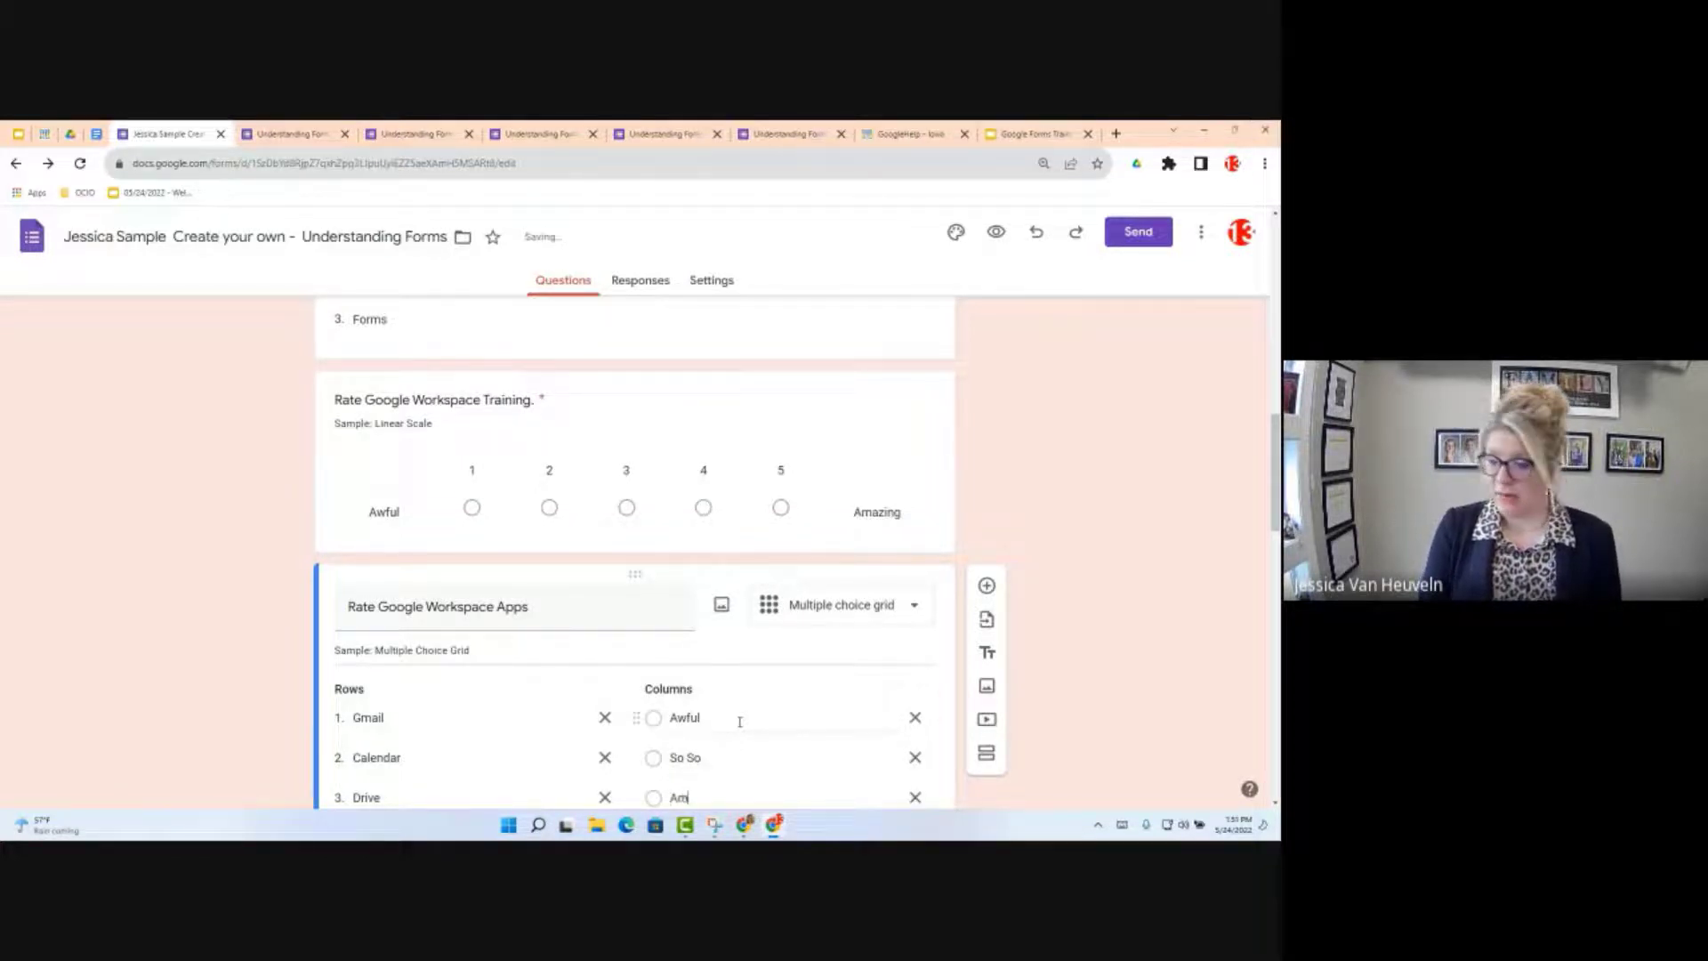
pyautogui.write('azin')
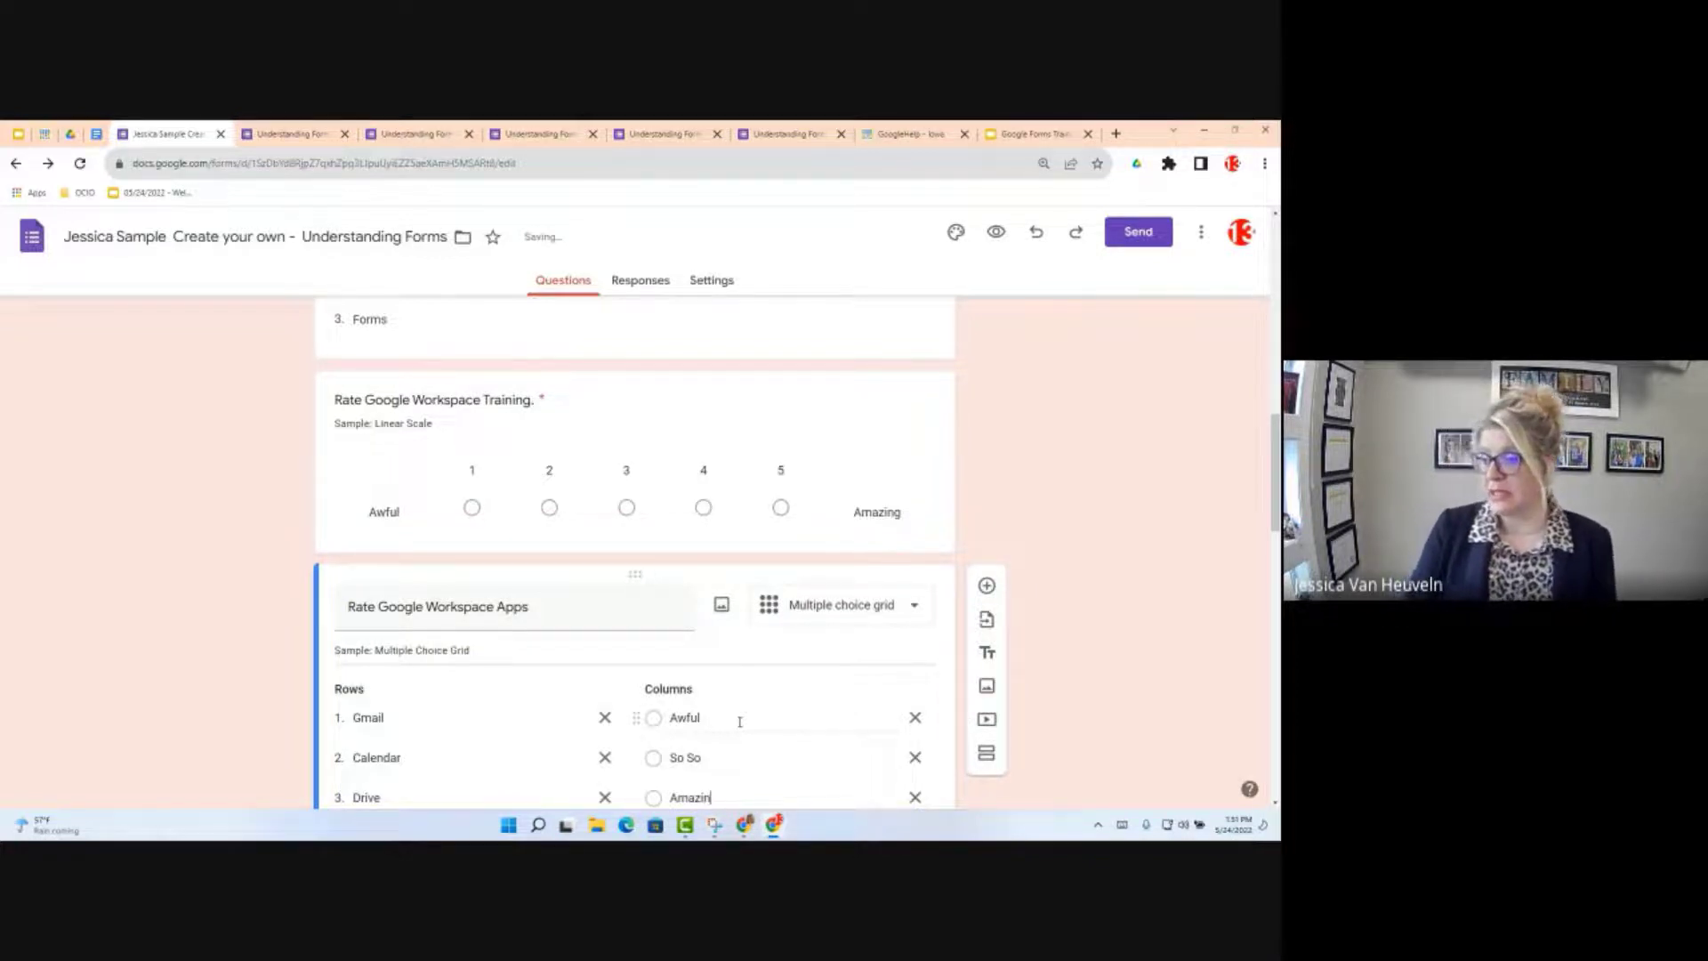
pyautogui.write('g')
pyautogui.scroll(-1, 510, 592)
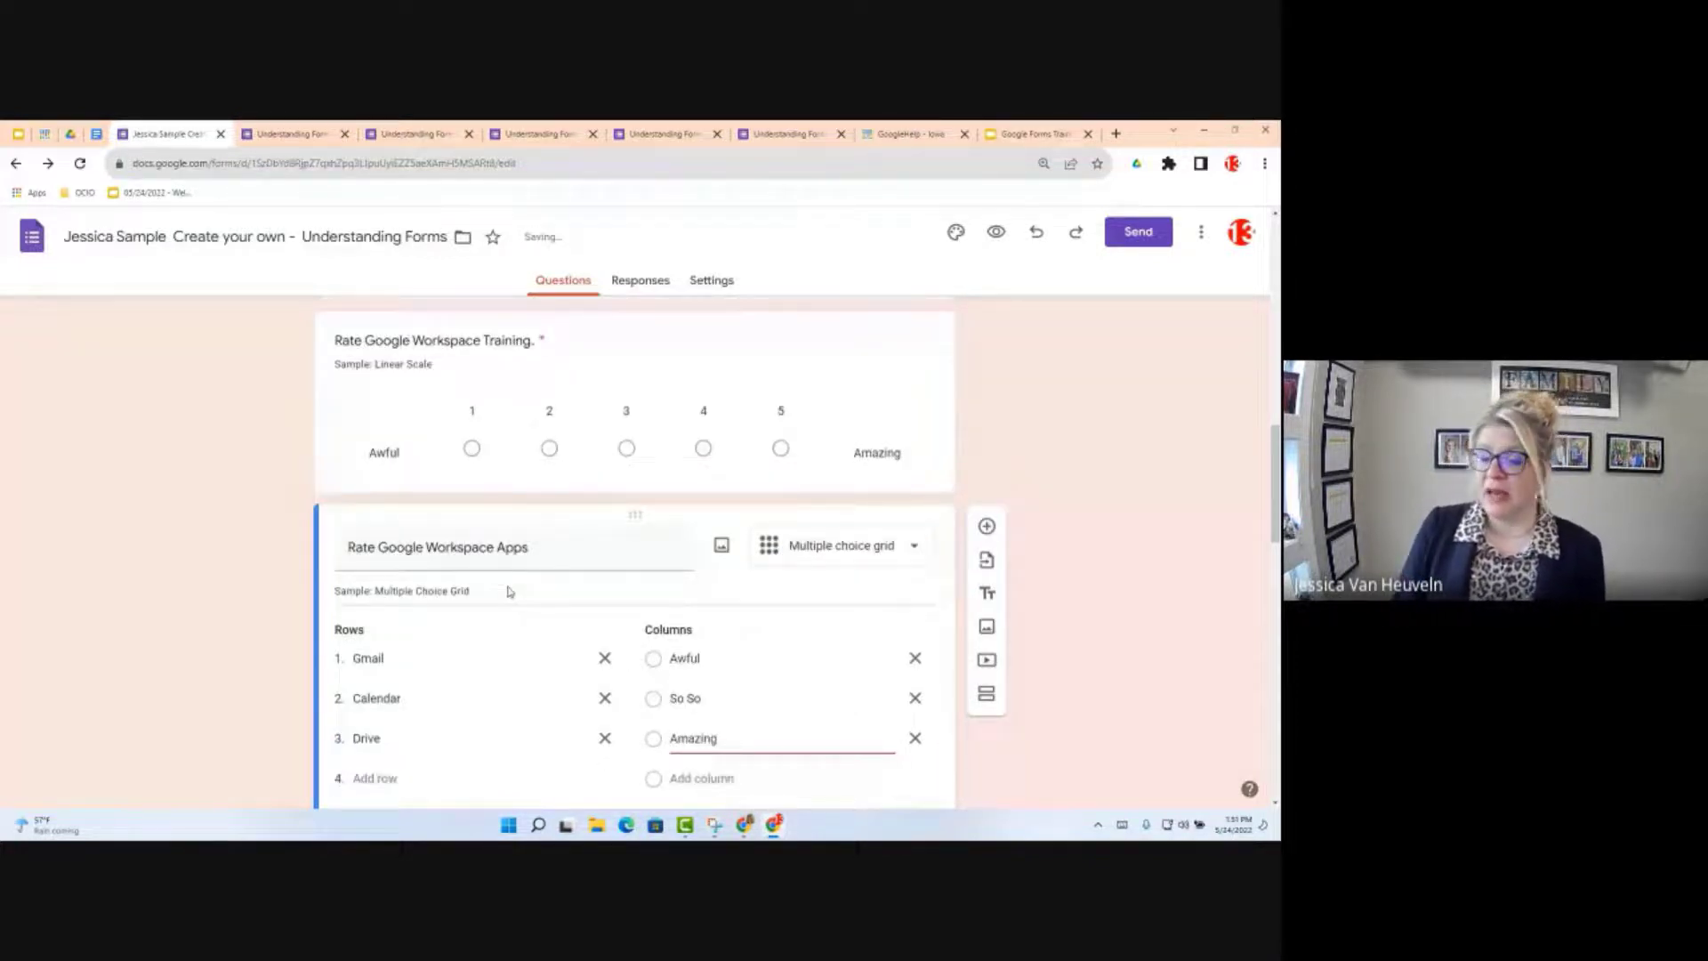
pyautogui.scroll(-2, 534, 591)
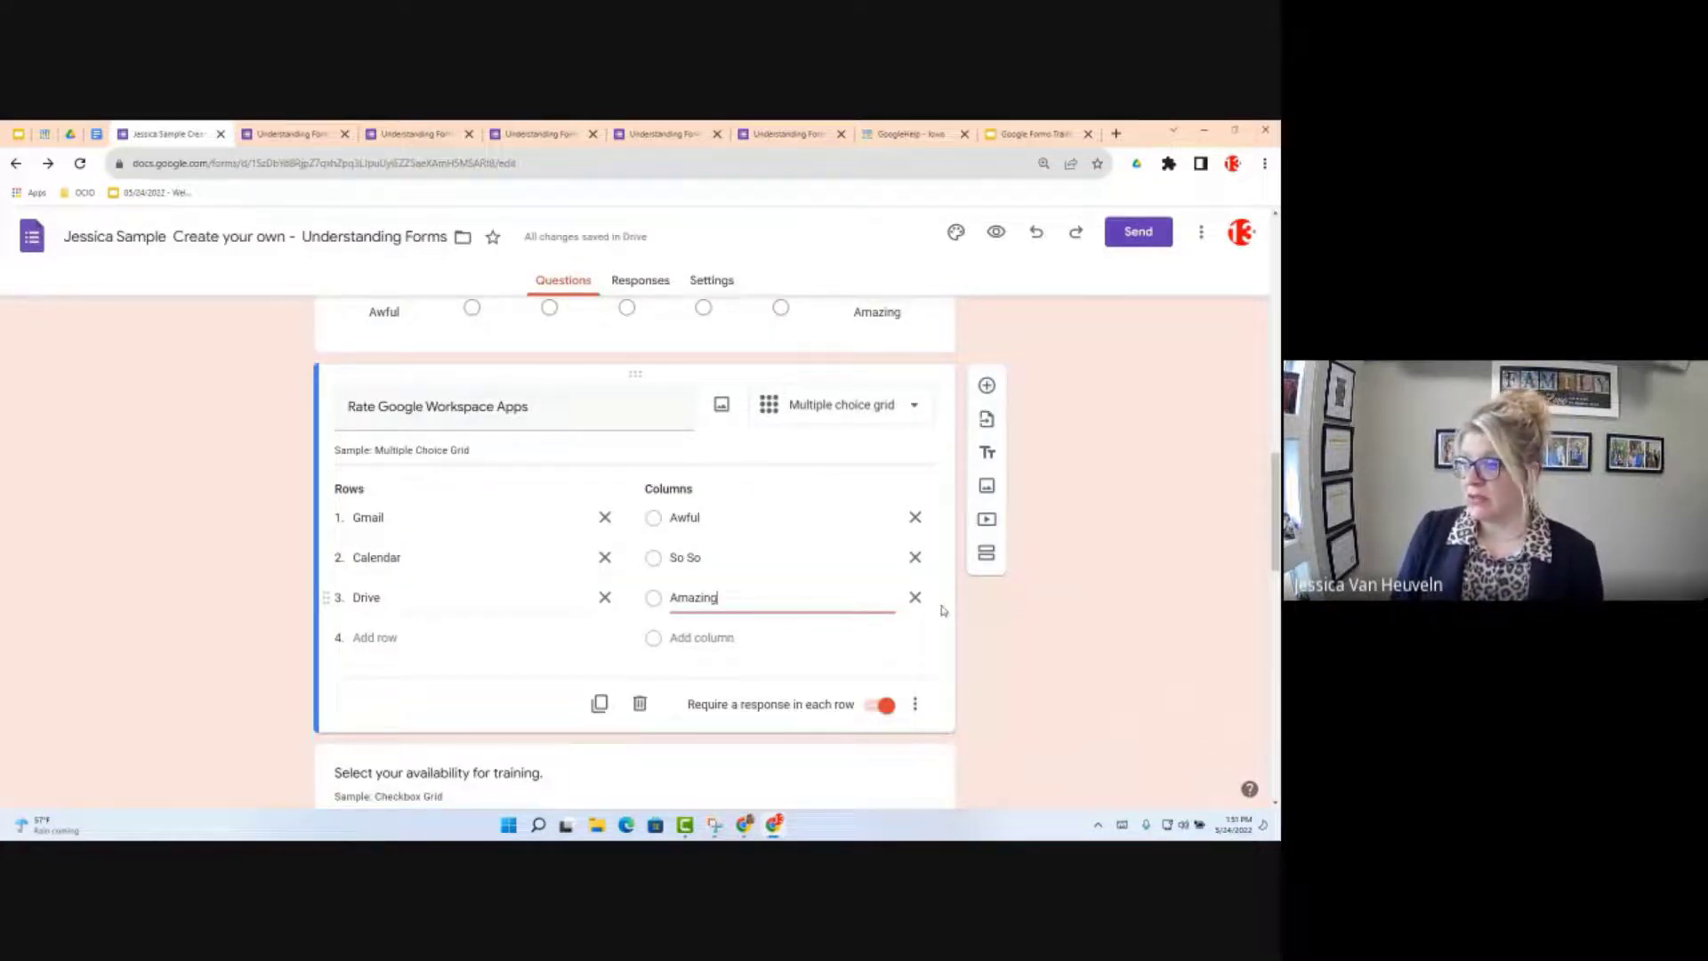
pyautogui.click(998, 233)
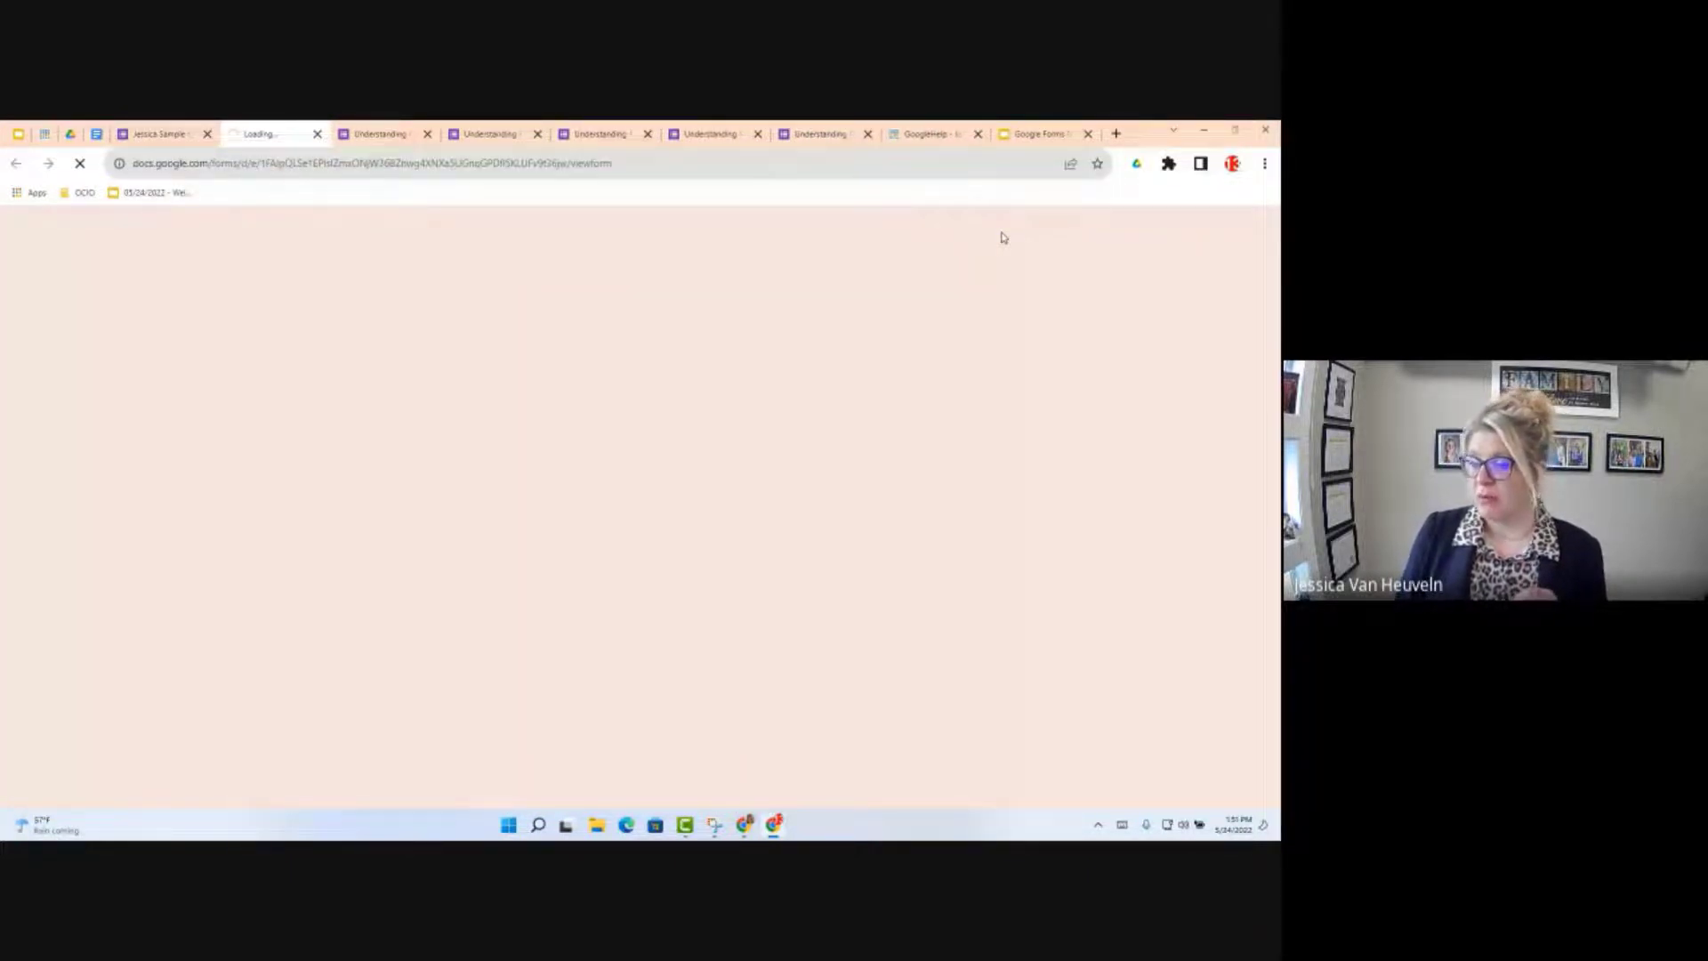
pyautogui.scroll(-10, 697, 616)
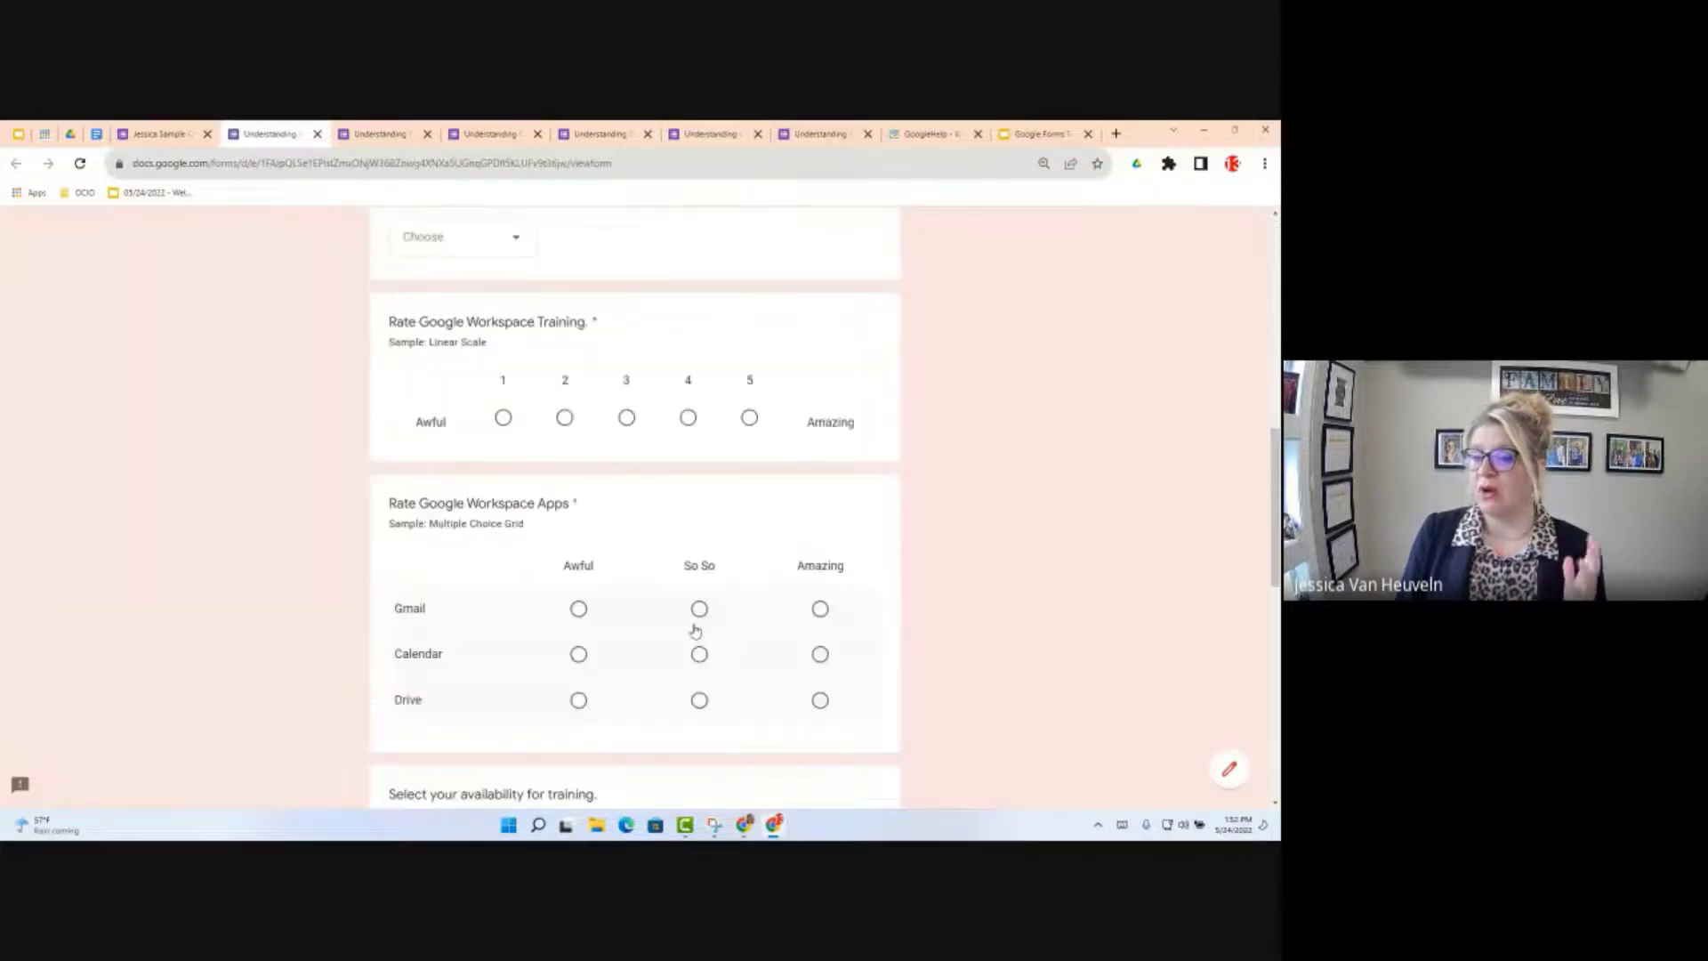
pyautogui.scroll(-3, 579, 614)
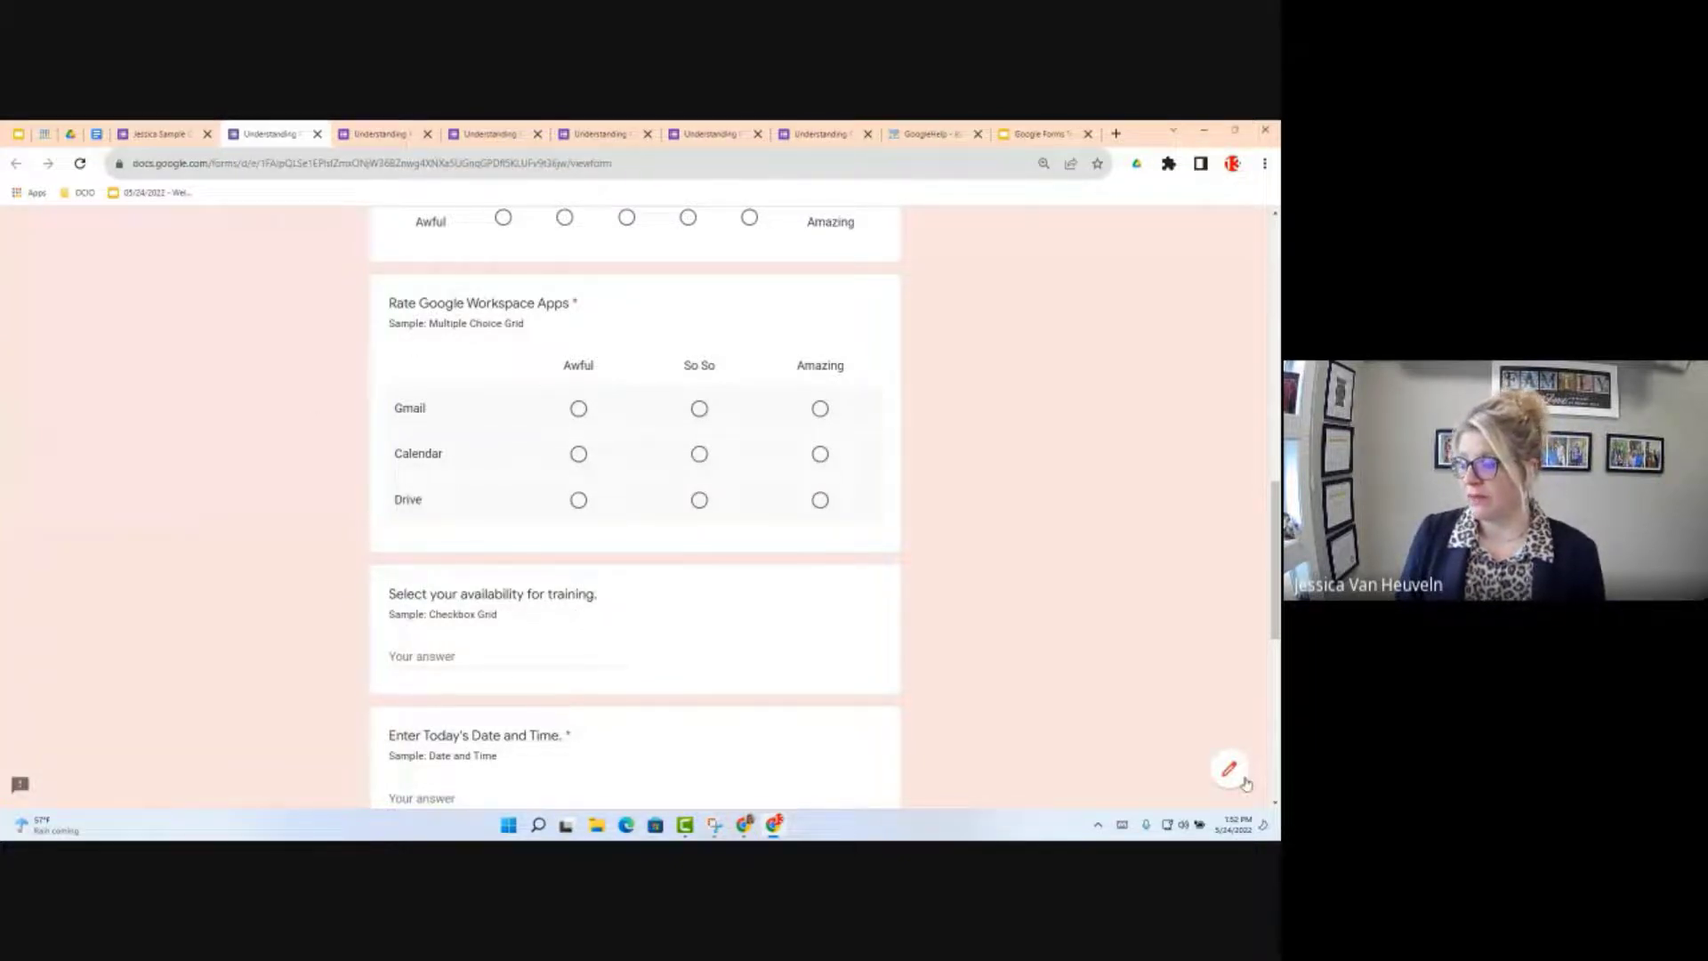
pyautogui.click(189, 140)
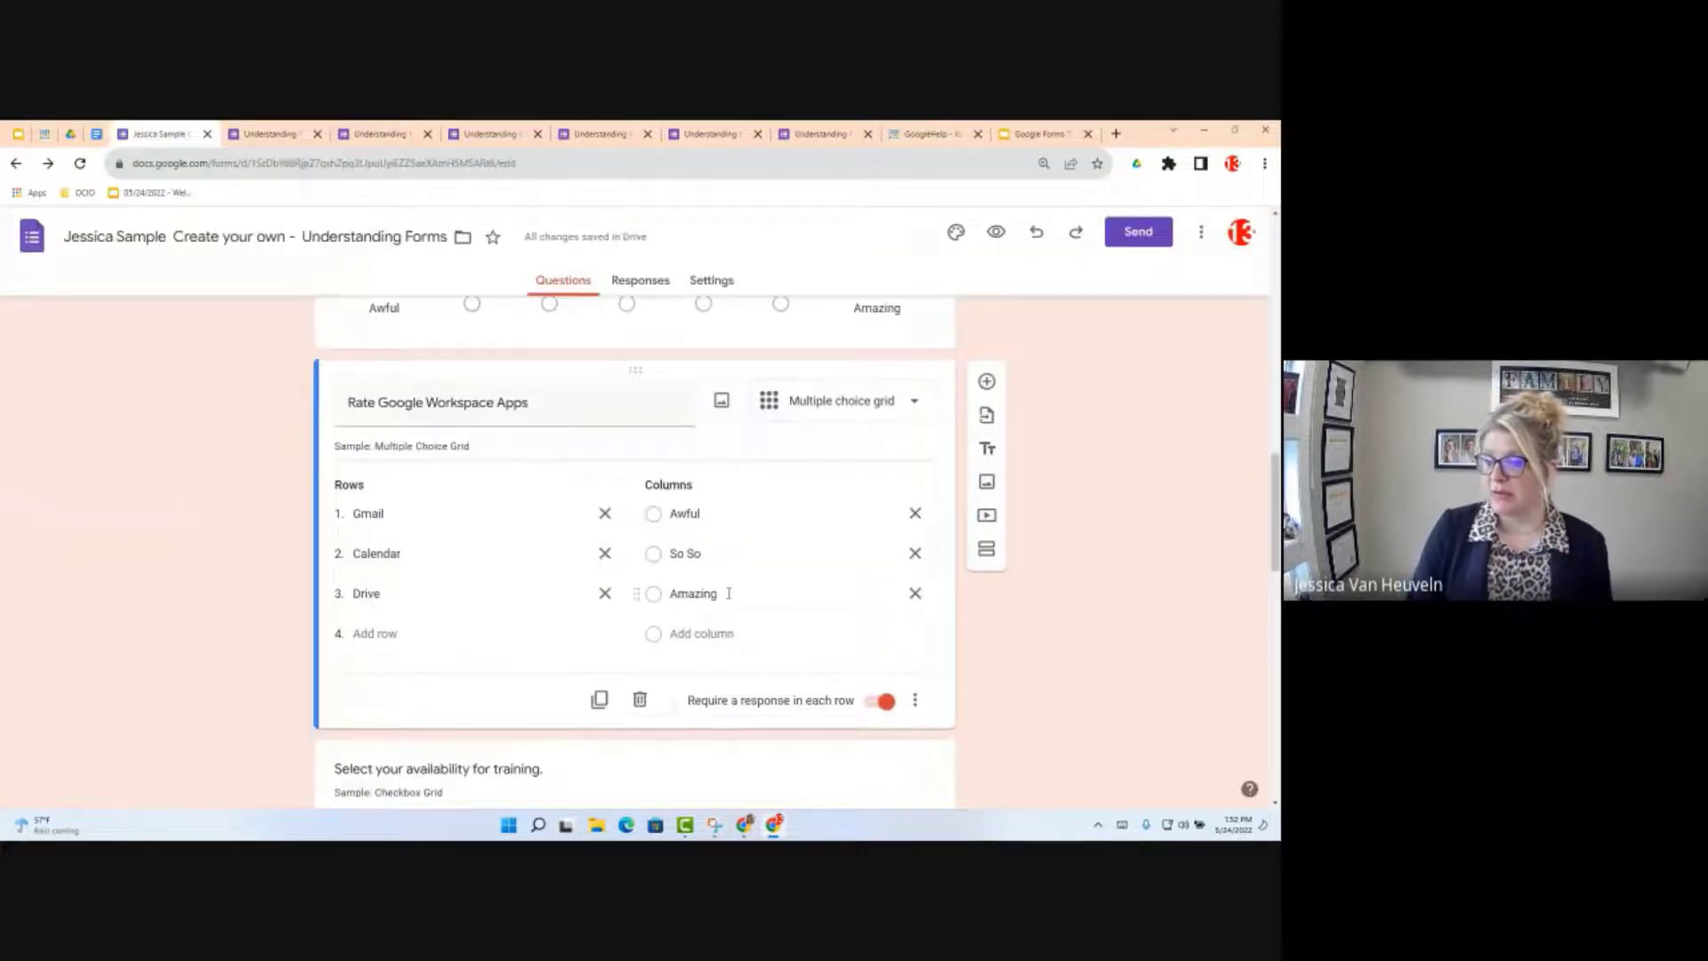
# Step: Open the three-dot more-options menu on the Rate Google Workspace Apps grid question
pyautogui.scroll(-1, 726, 596)
pyautogui.scroll(-3, 728, 601)
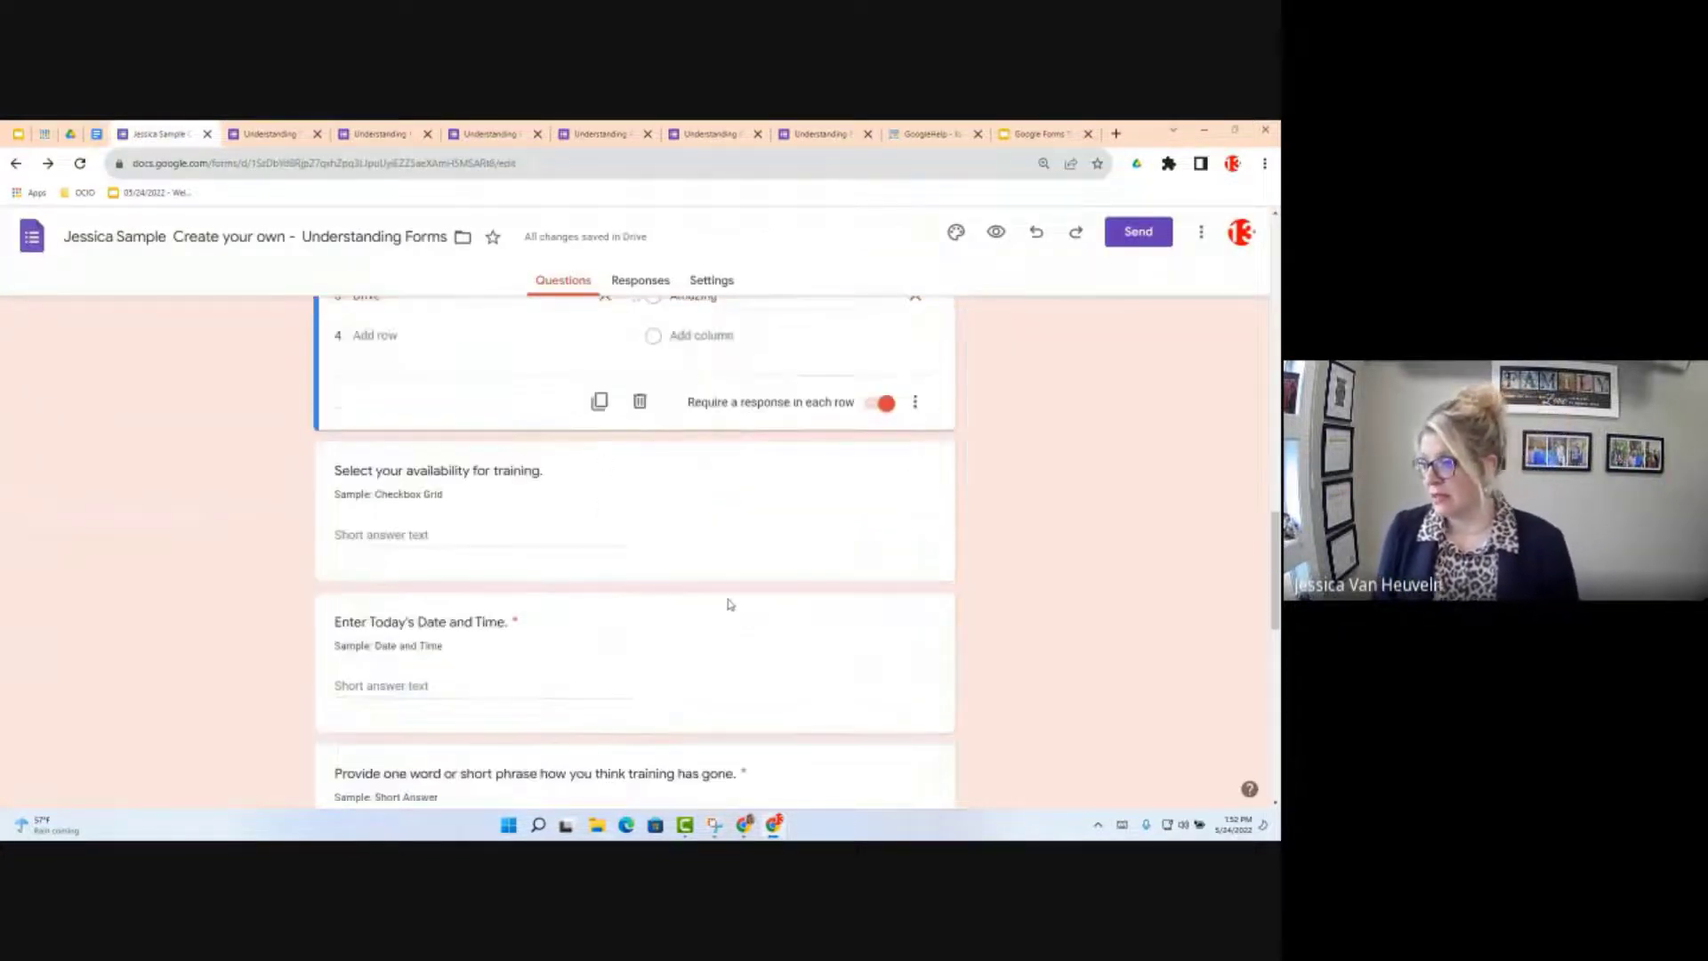
pyautogui.scroll(1, 722, 604)
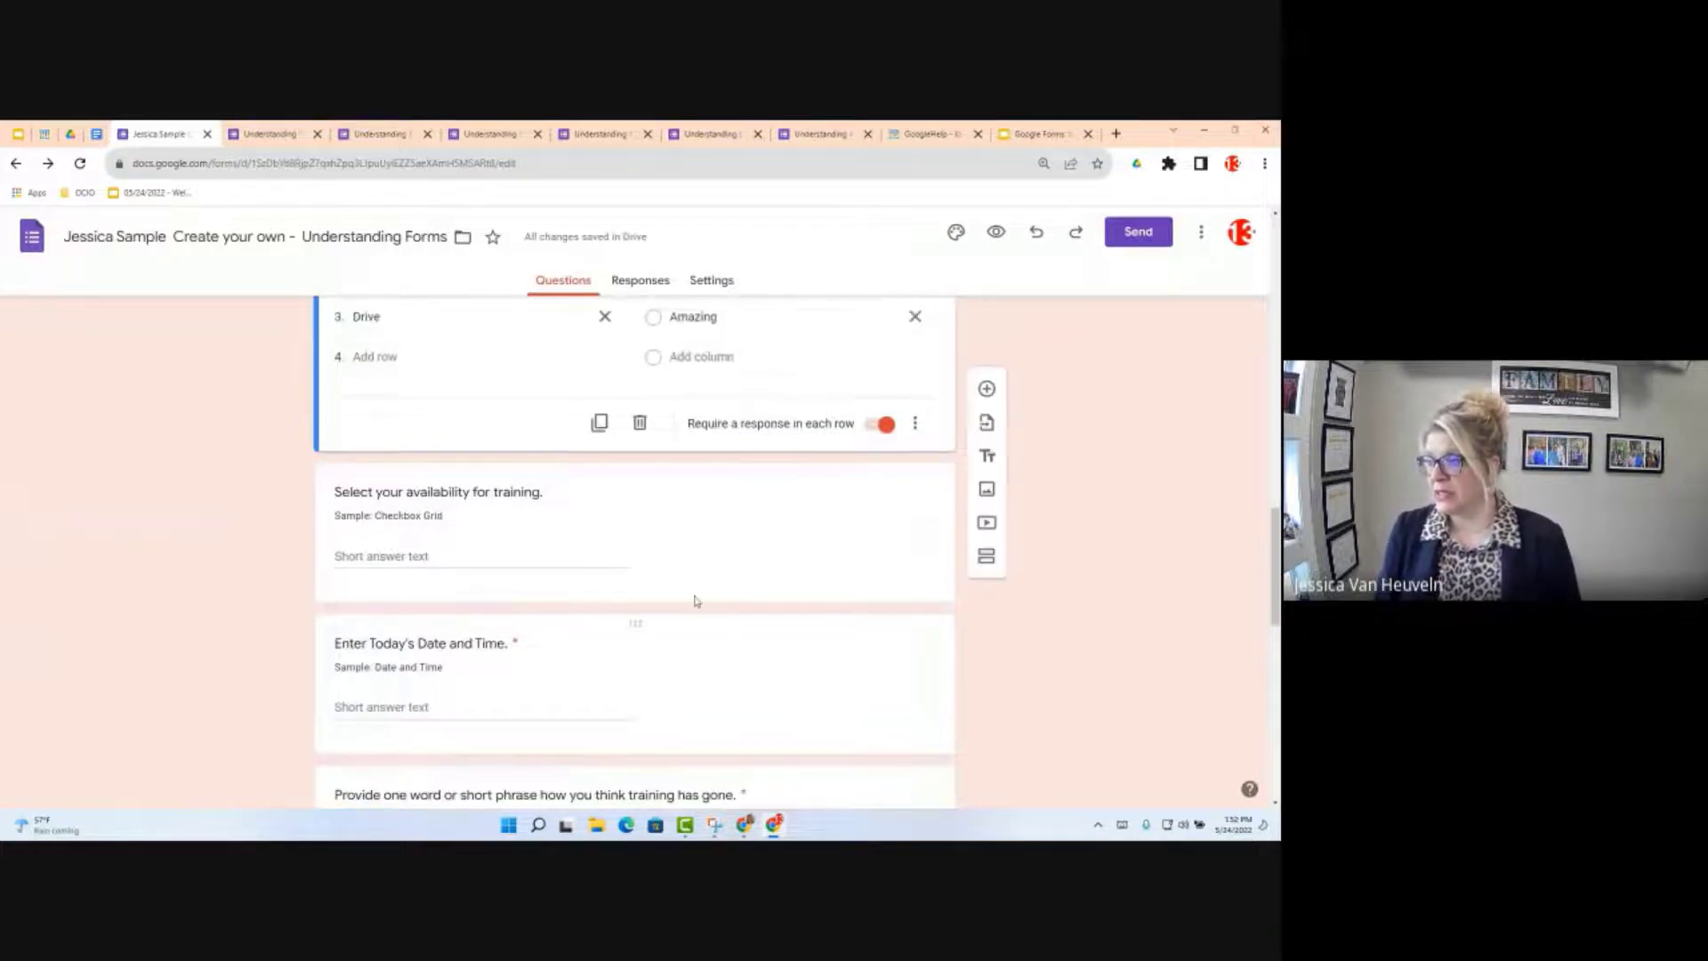
pyautogui.scroll(2, 696, 601)
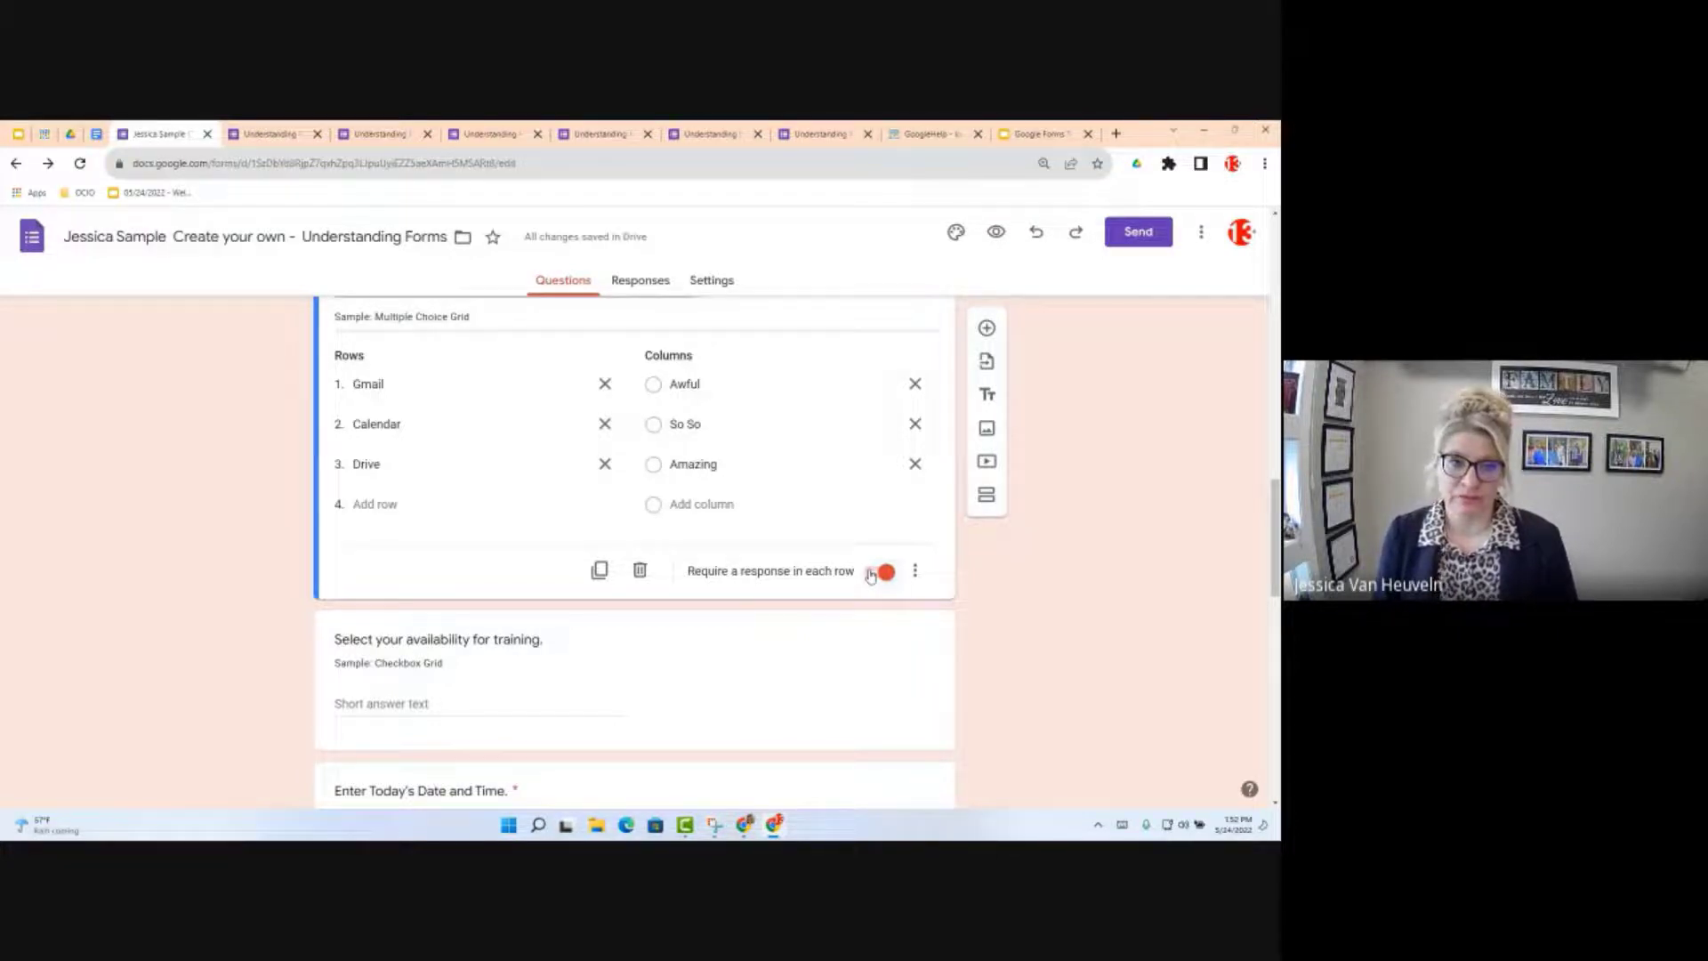
pyautogui.click(917, 570)
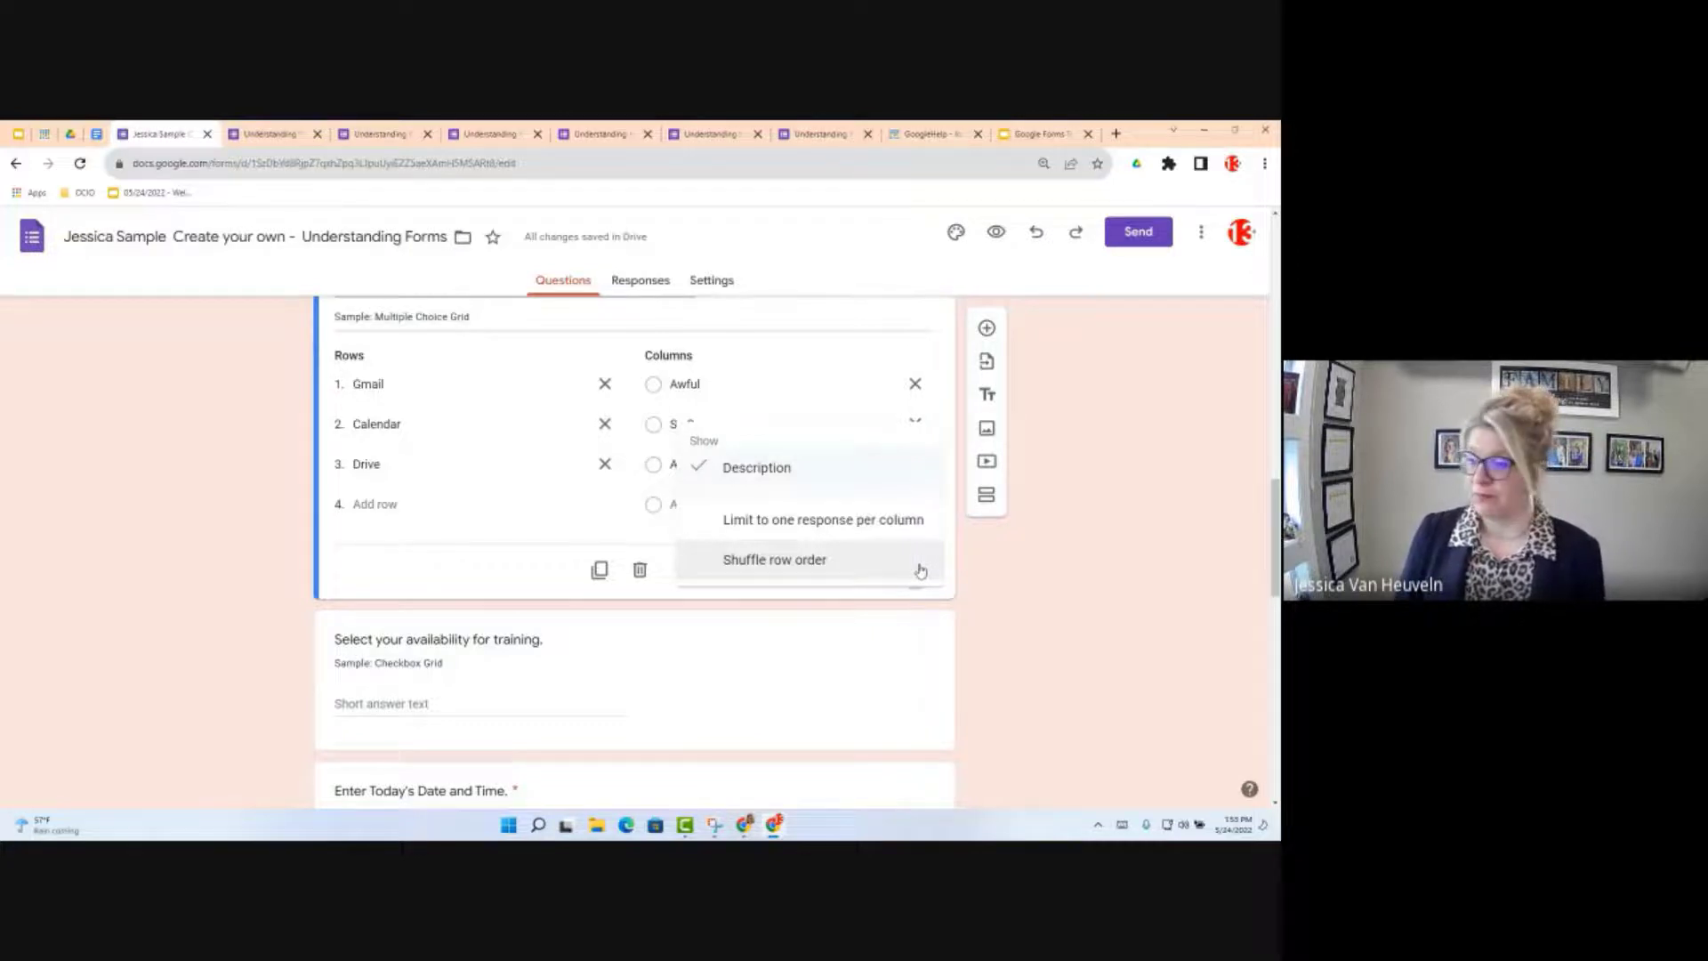
# Step: Dismiss the open options menu and select the 'Select your availability for training' question card
pyautogui.click(1018, 575)
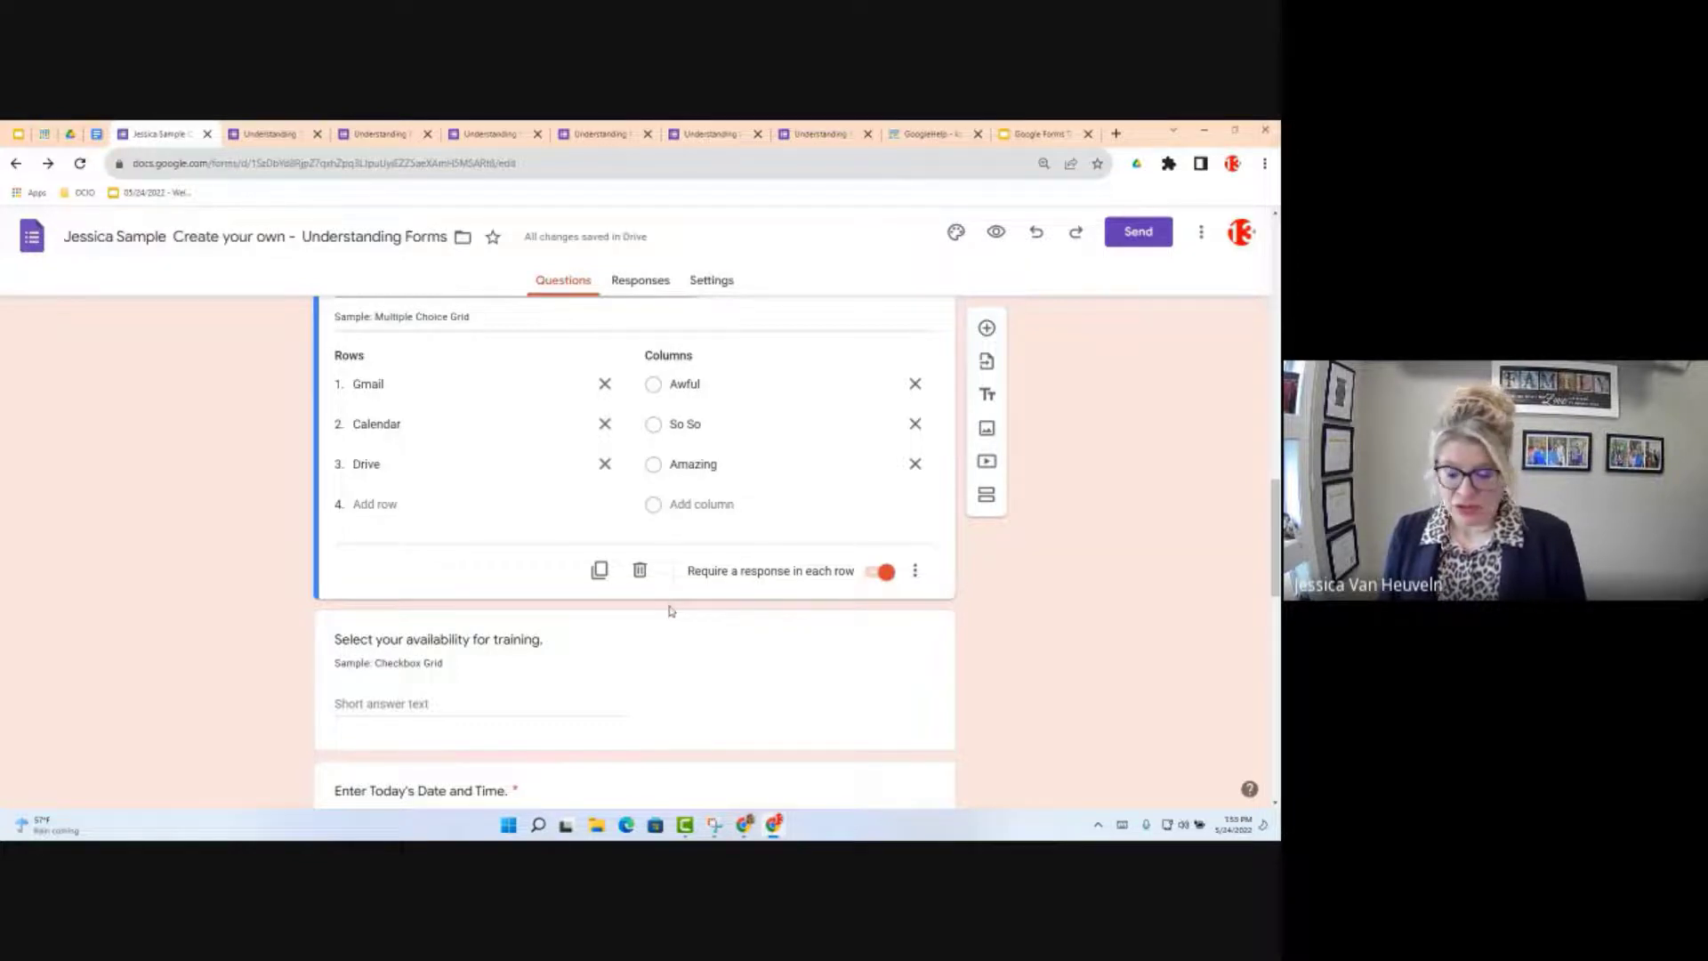
pyautogui.scroll(-4, 668, 607)
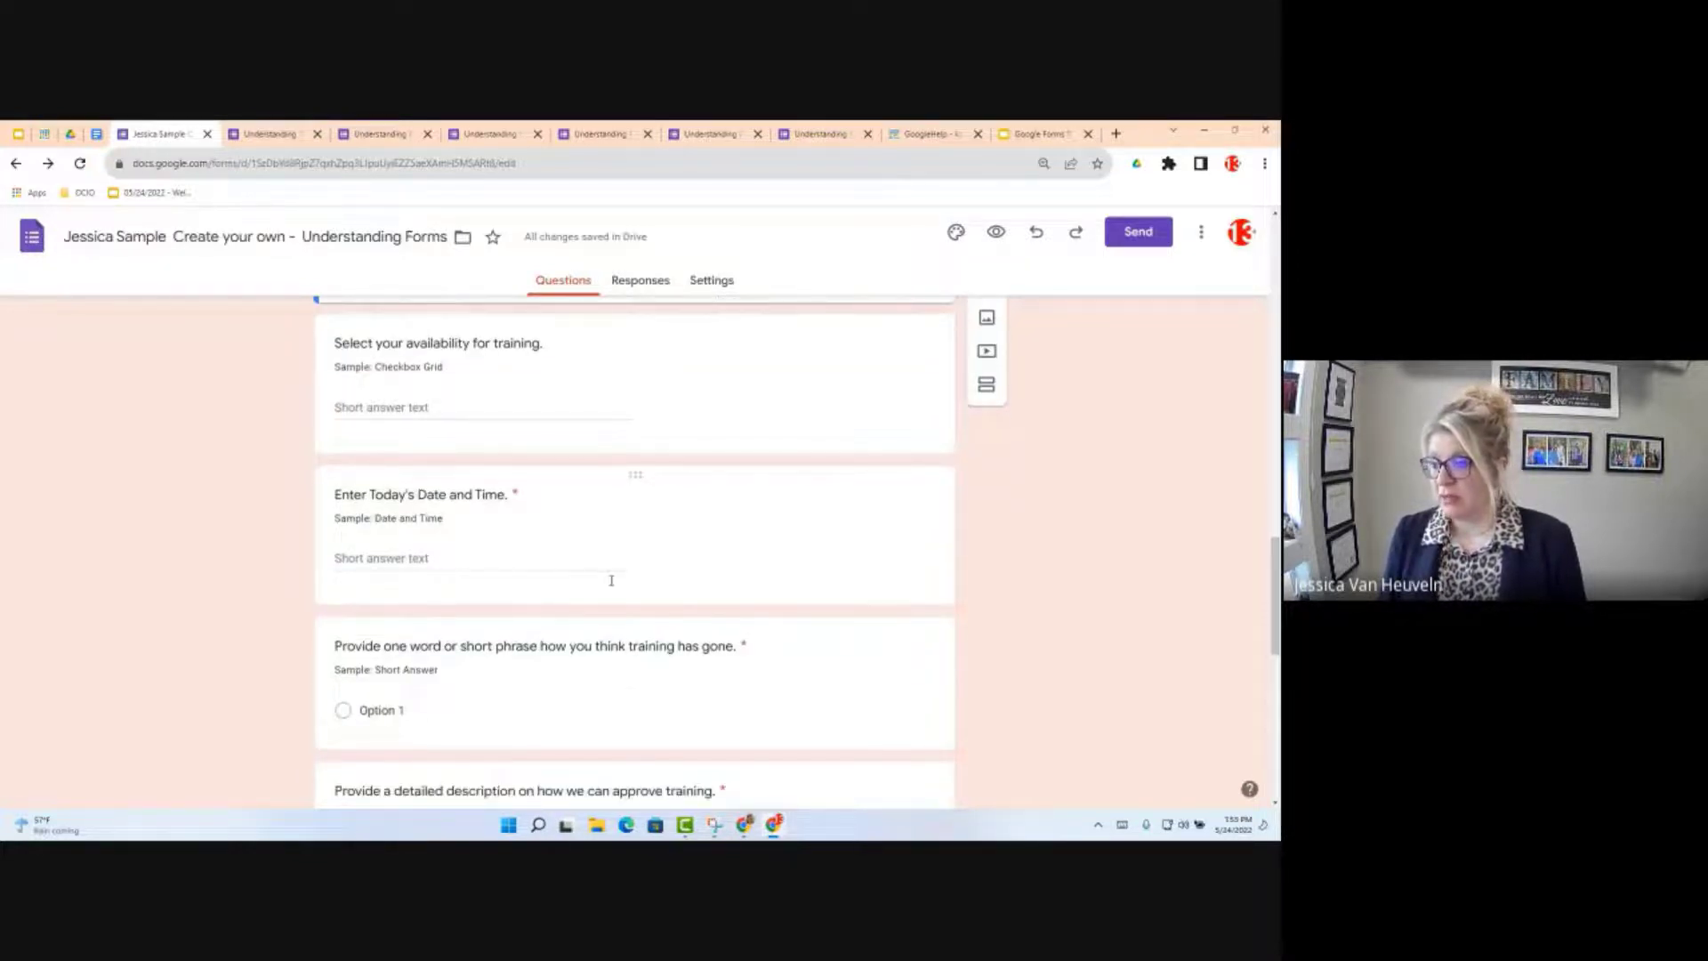
pyautogui.scroll(-1, 611, 580)
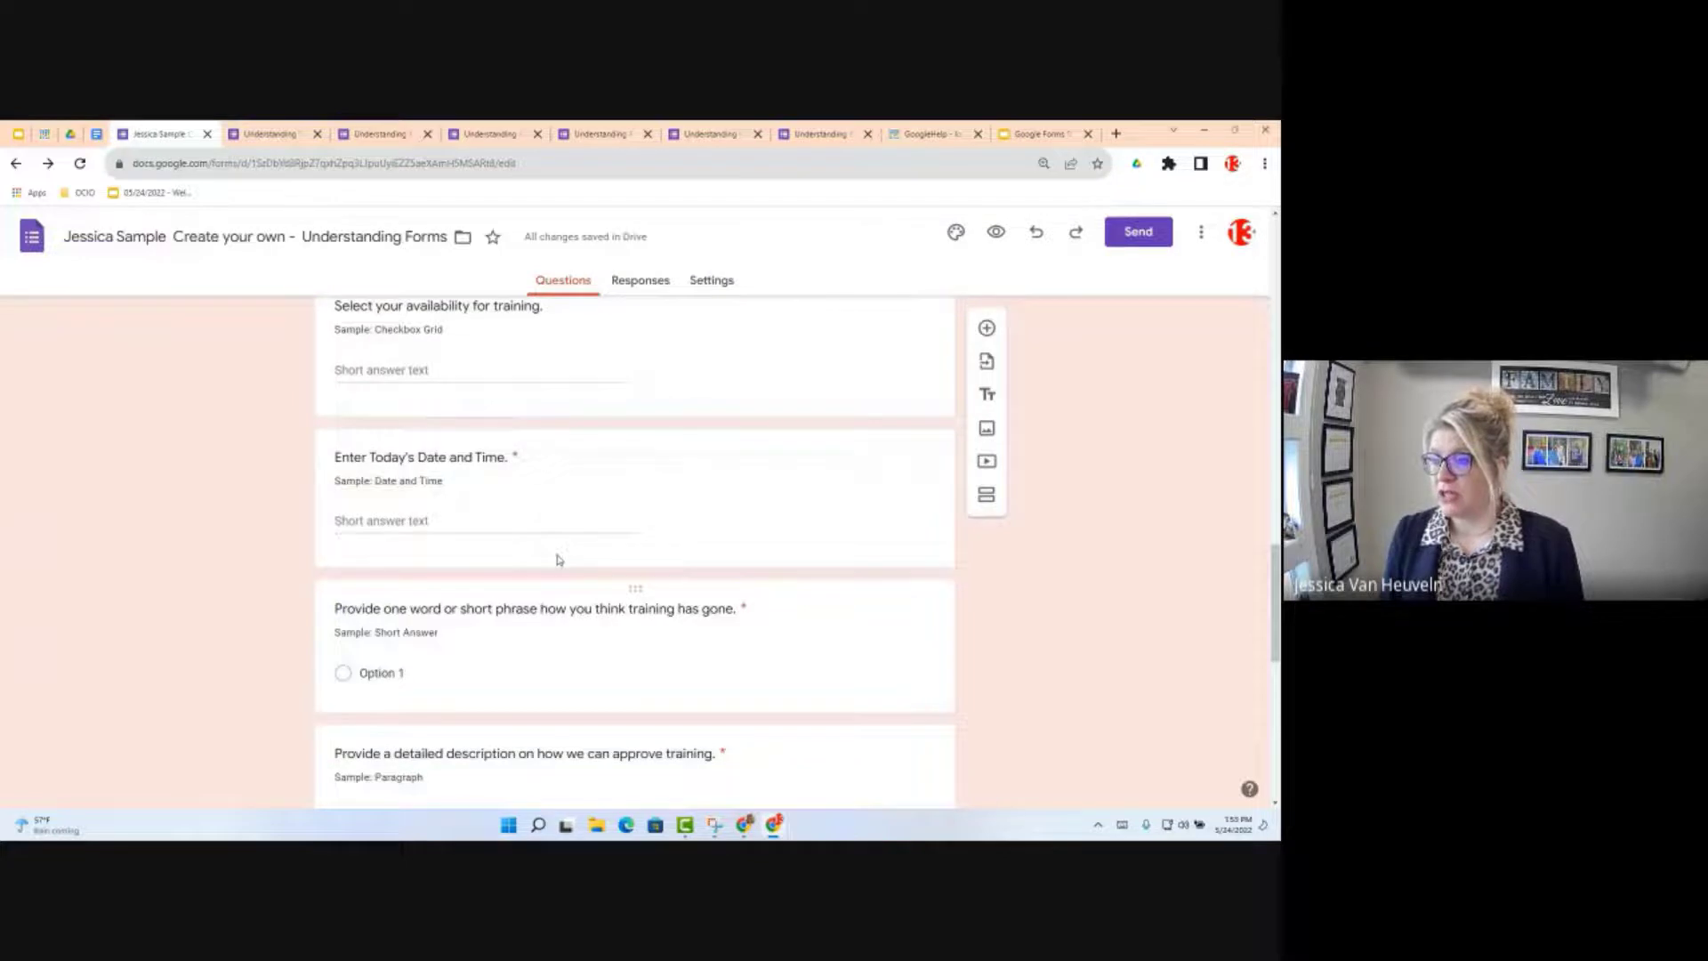
pyautogui.scroll(3, 534, 578)
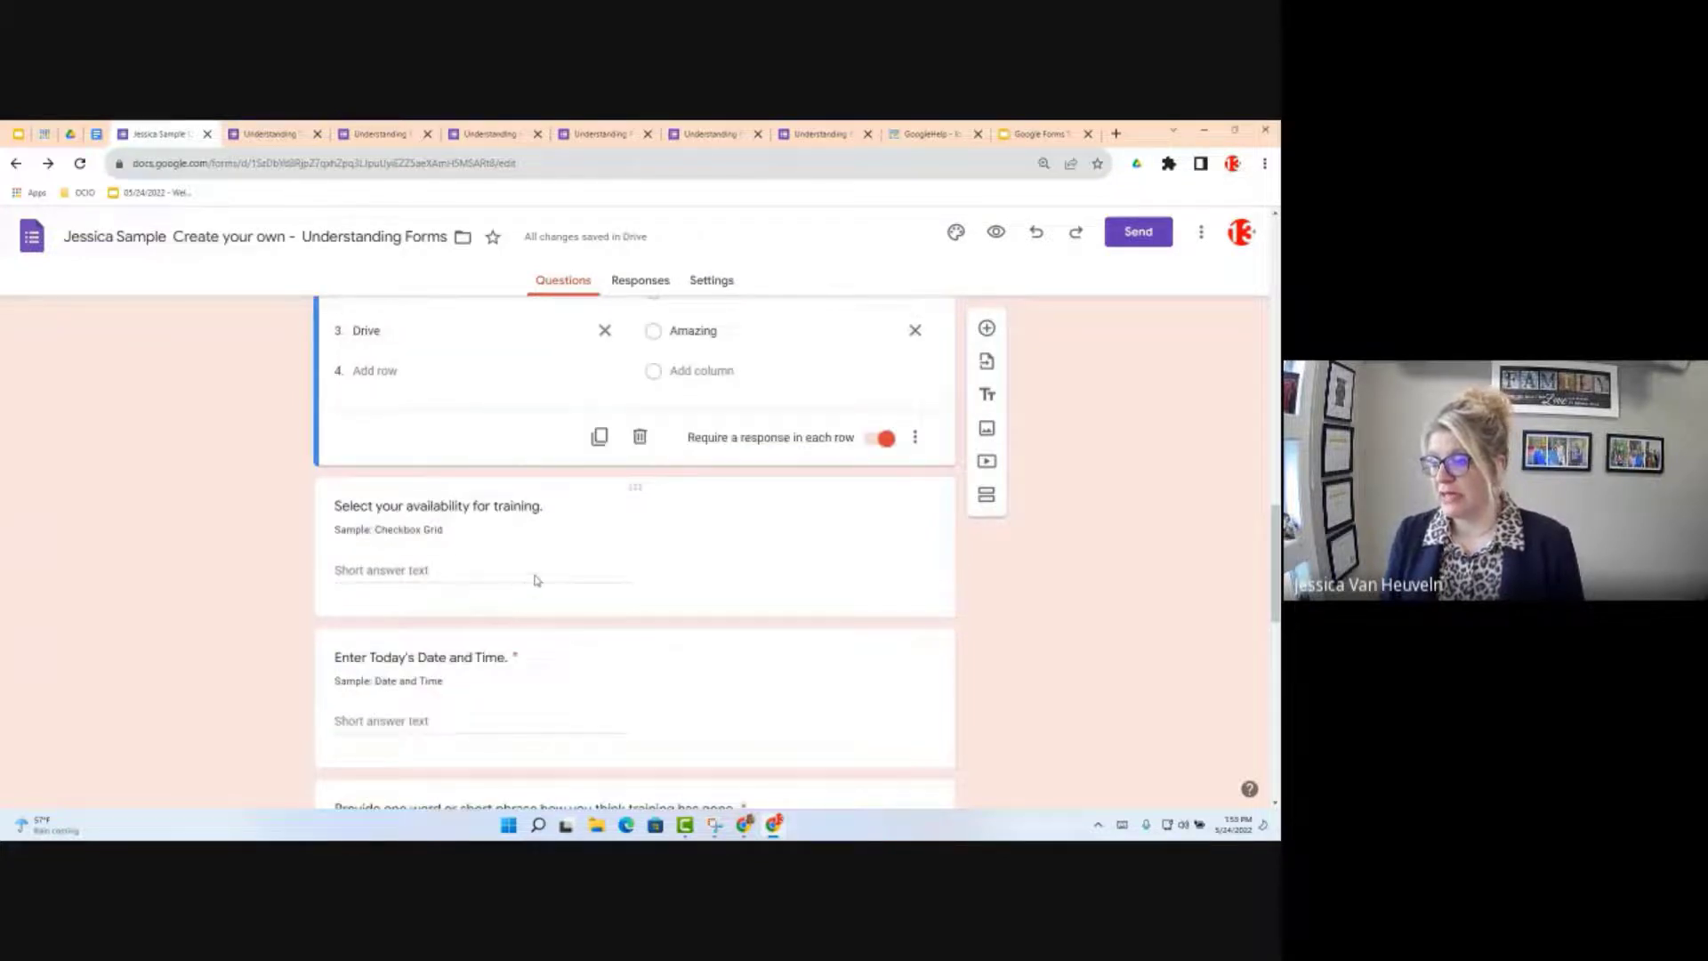
pyautogui.click(537, 580)
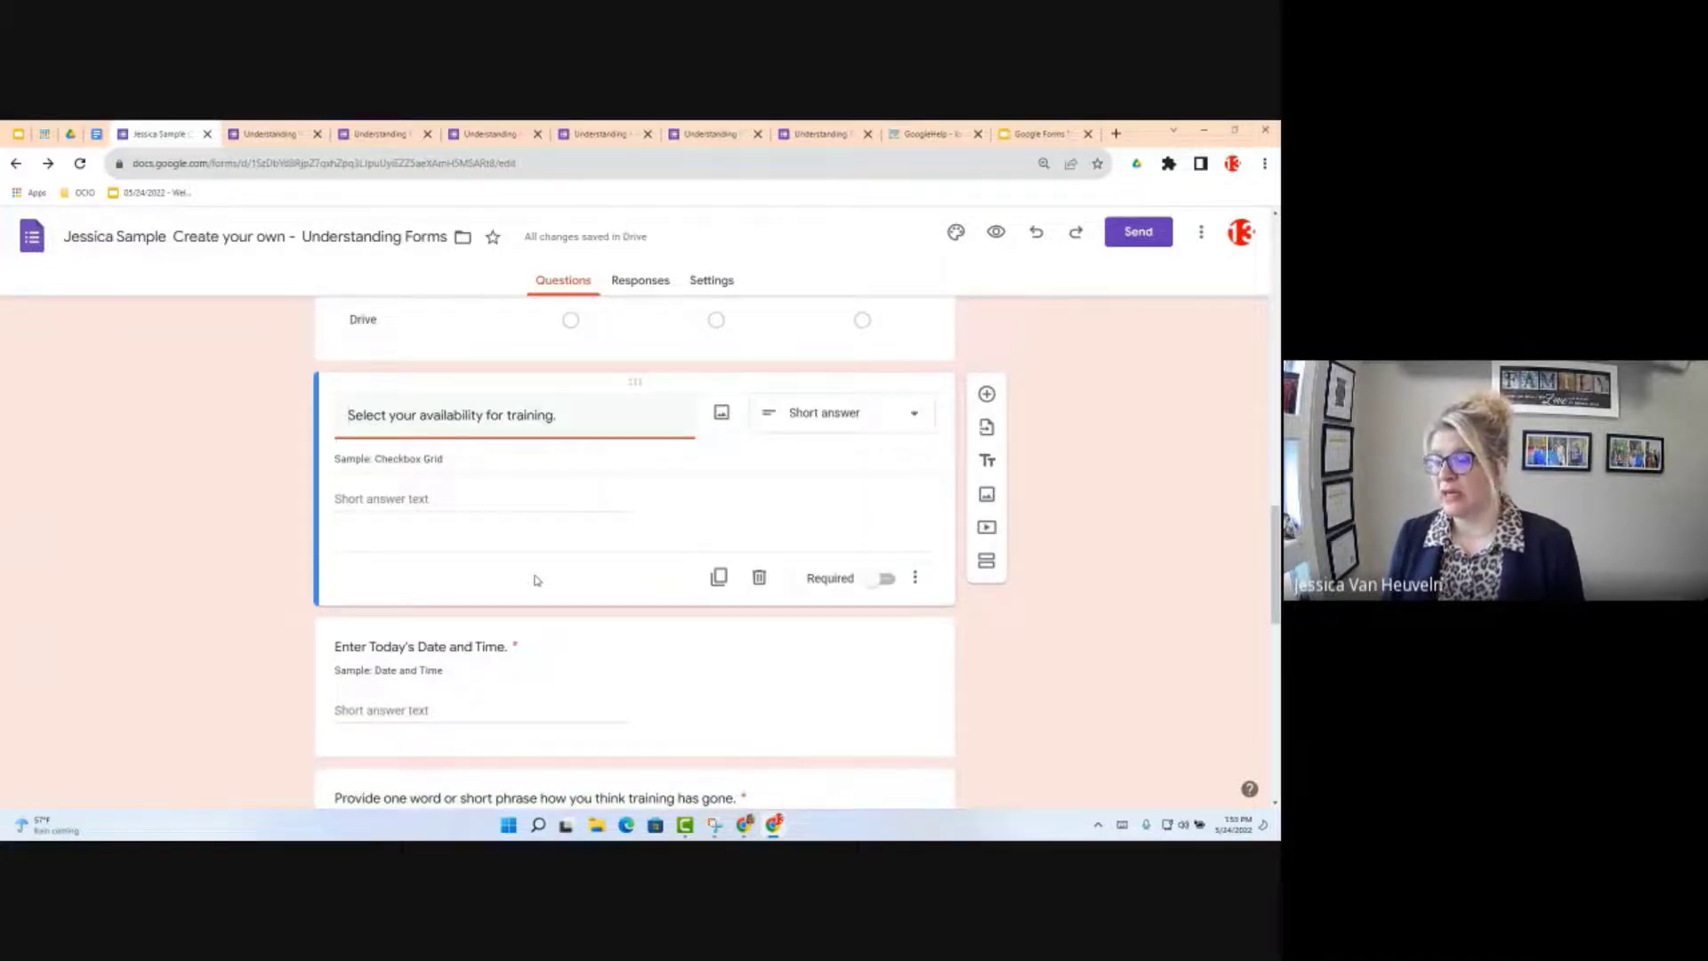
# Step: Change the availability question to a Checkbox grid, then switch to the Google Form Objectives doc
pyautogui.click(888, 413)
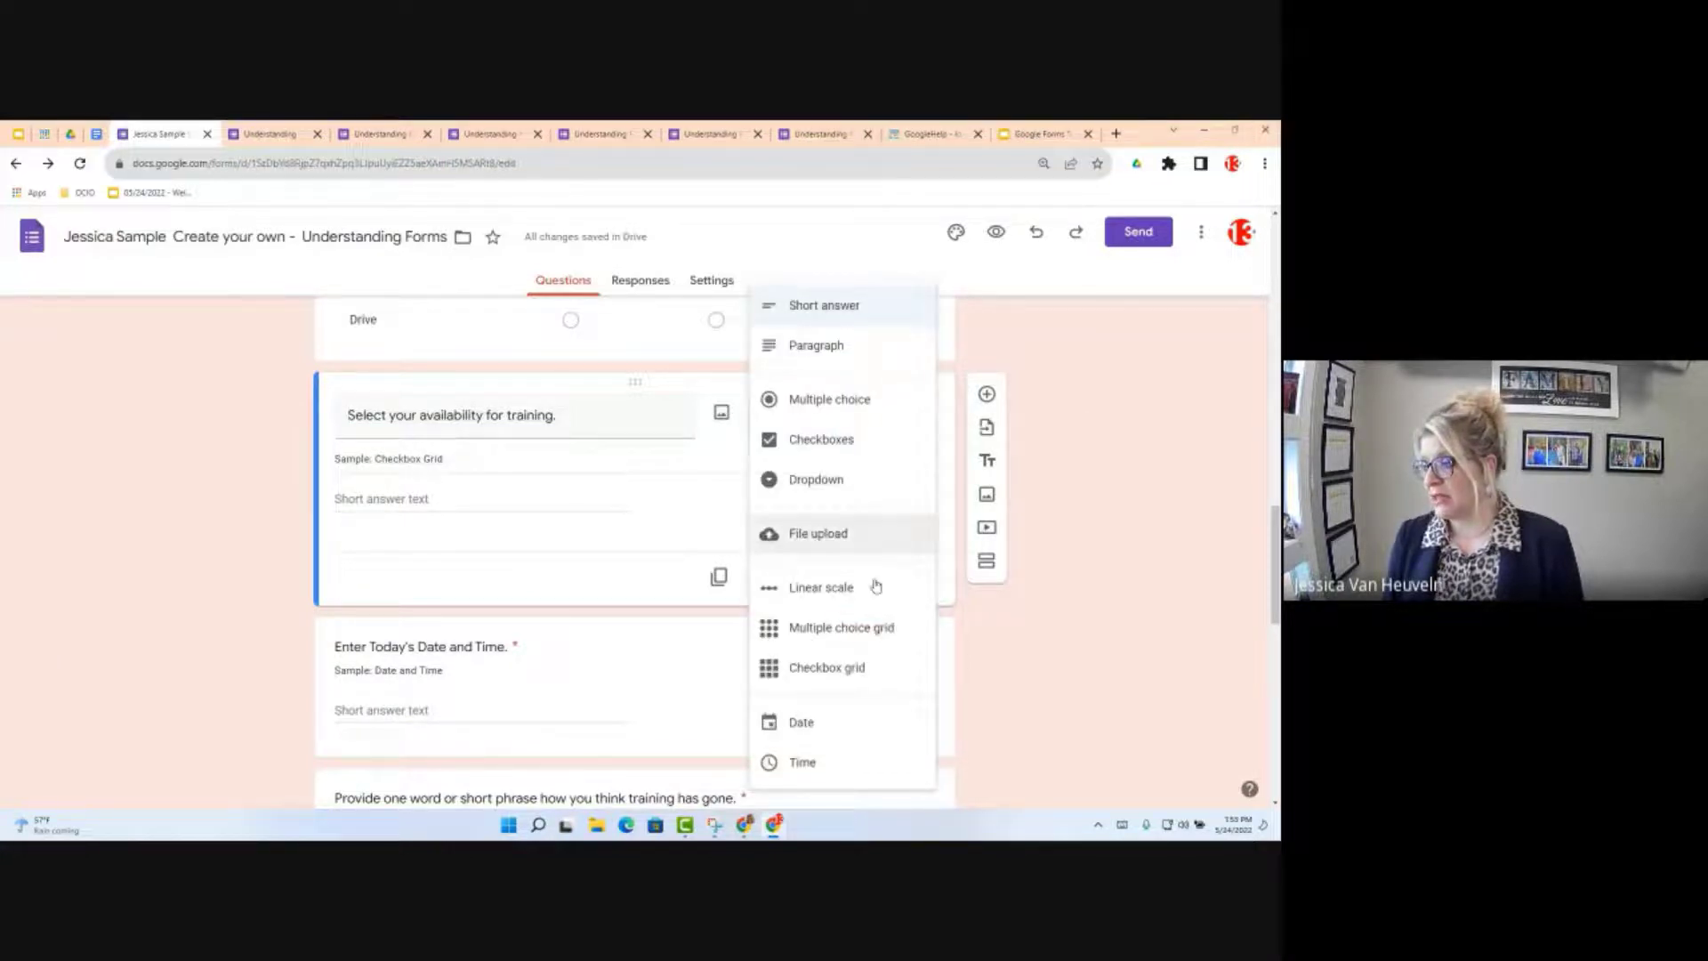
pyautogui.click(854, 673)
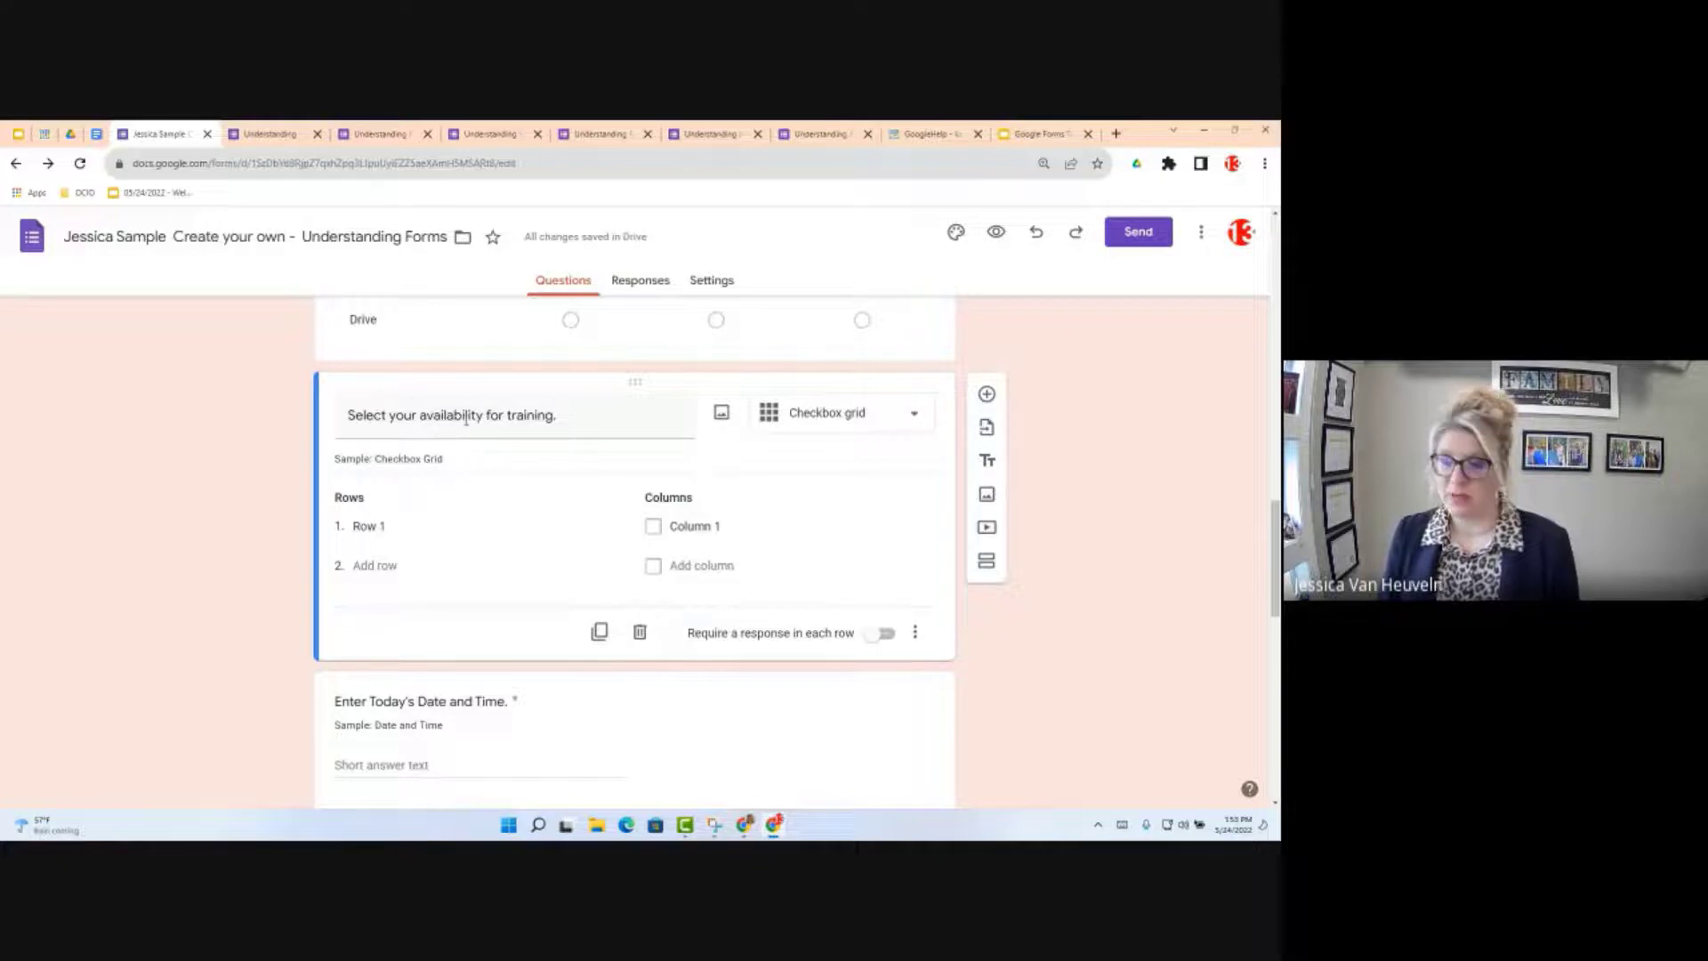
pyautogui.click(100, 134)
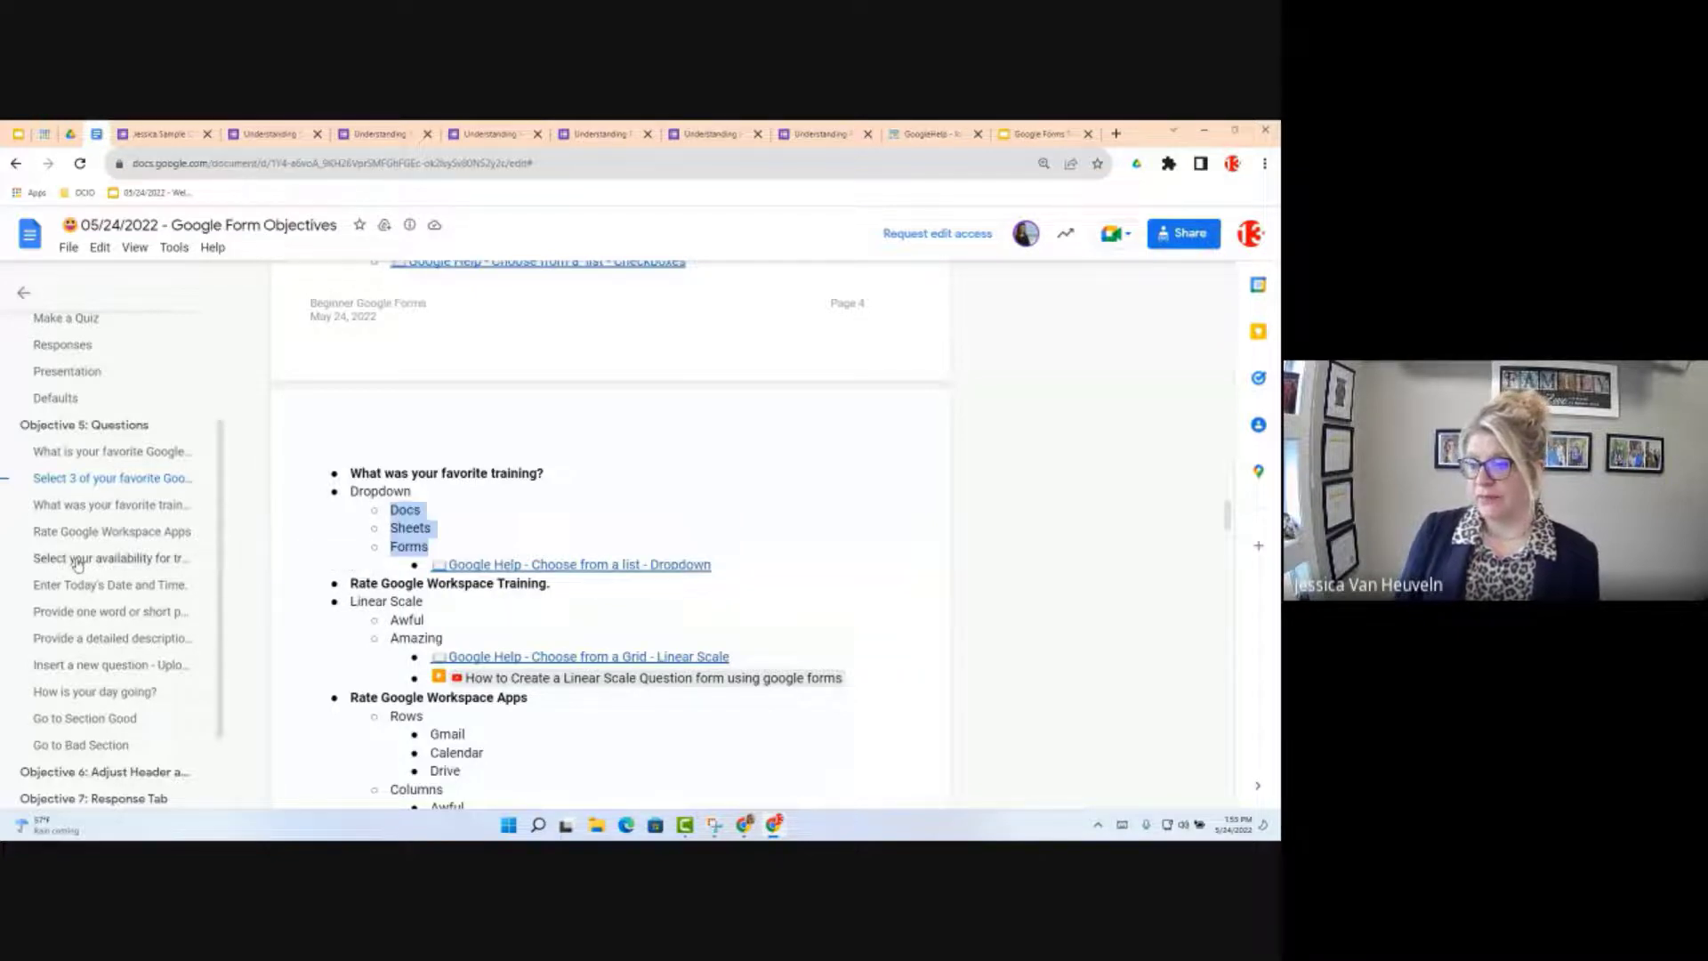
# Step: Select the Monday through Friday day list in the objectives doc and return to the form
pyautogui.click(78, 559)
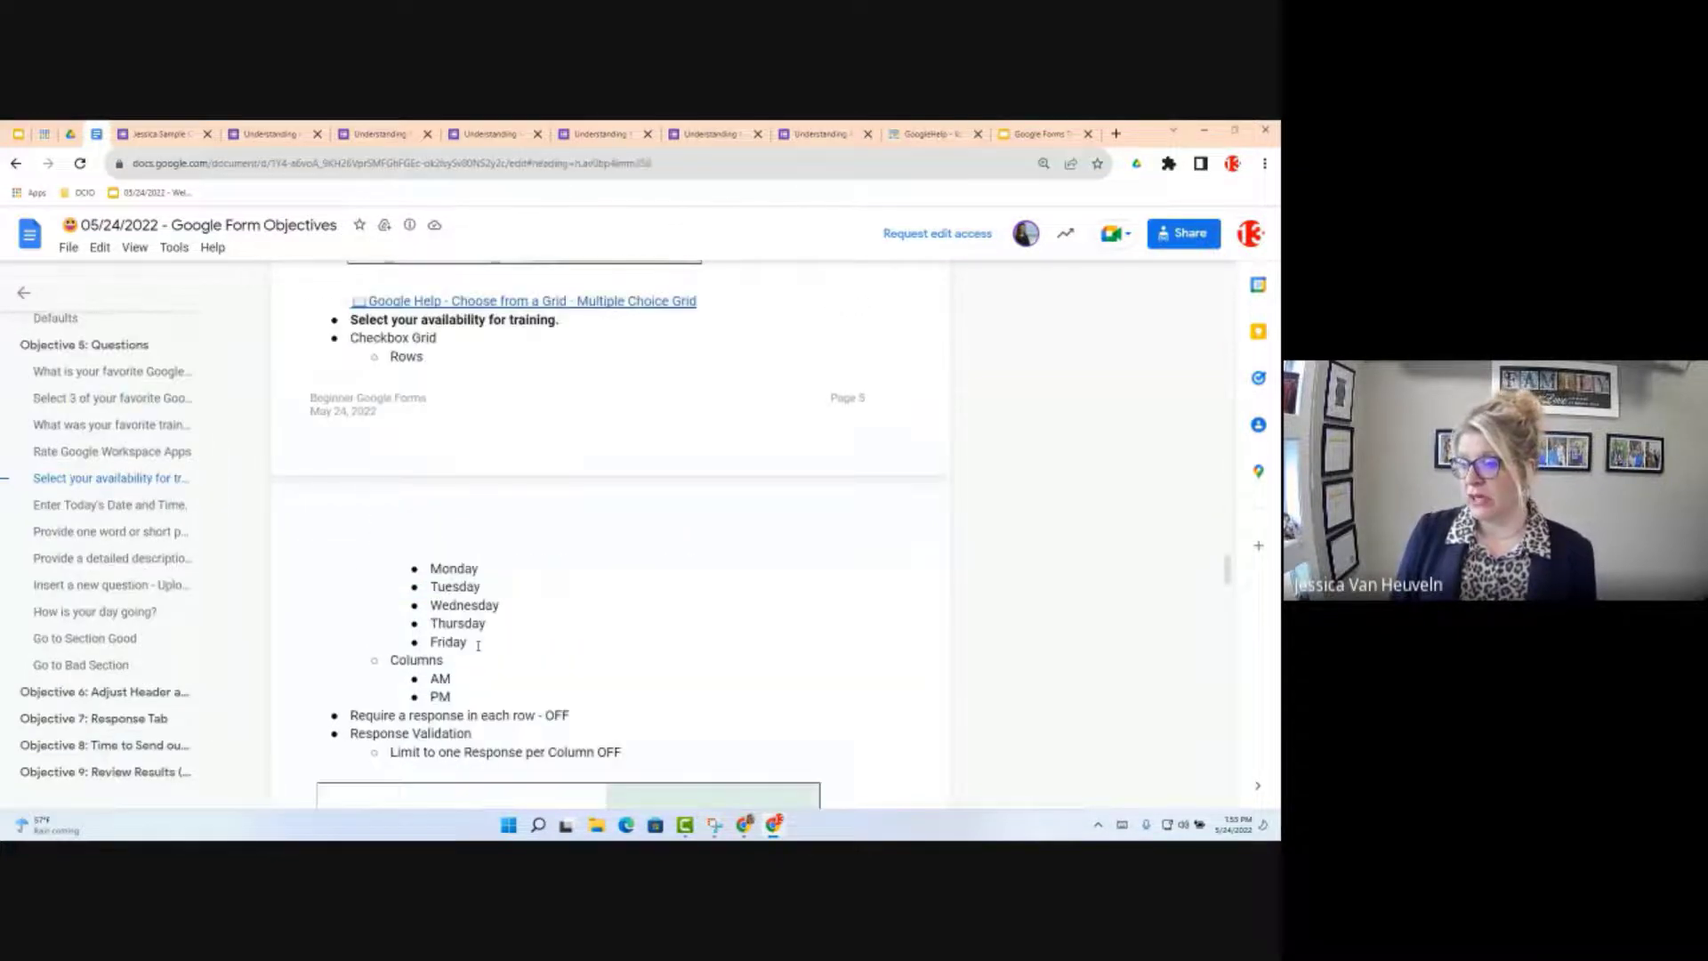
pyautogui.moveTo(477, 645); pyautogui.dragTo(431, 570)
pyautogui.hotkey('ctrl', 'c')
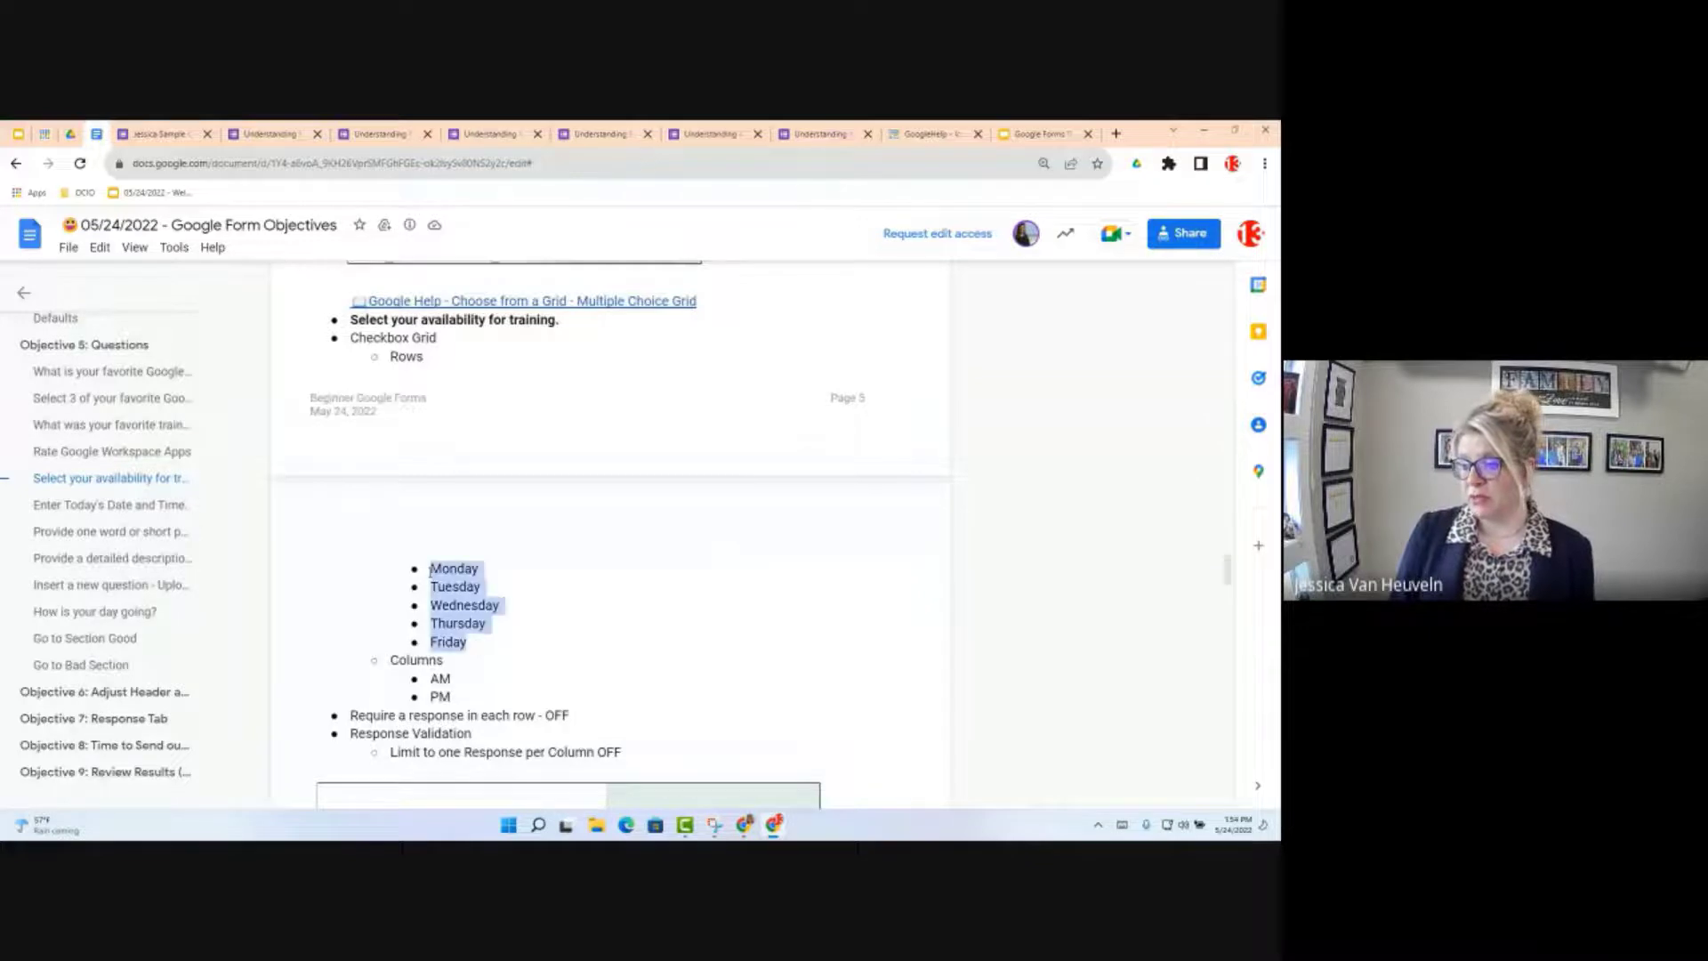
pyautogui.click(172, 129)
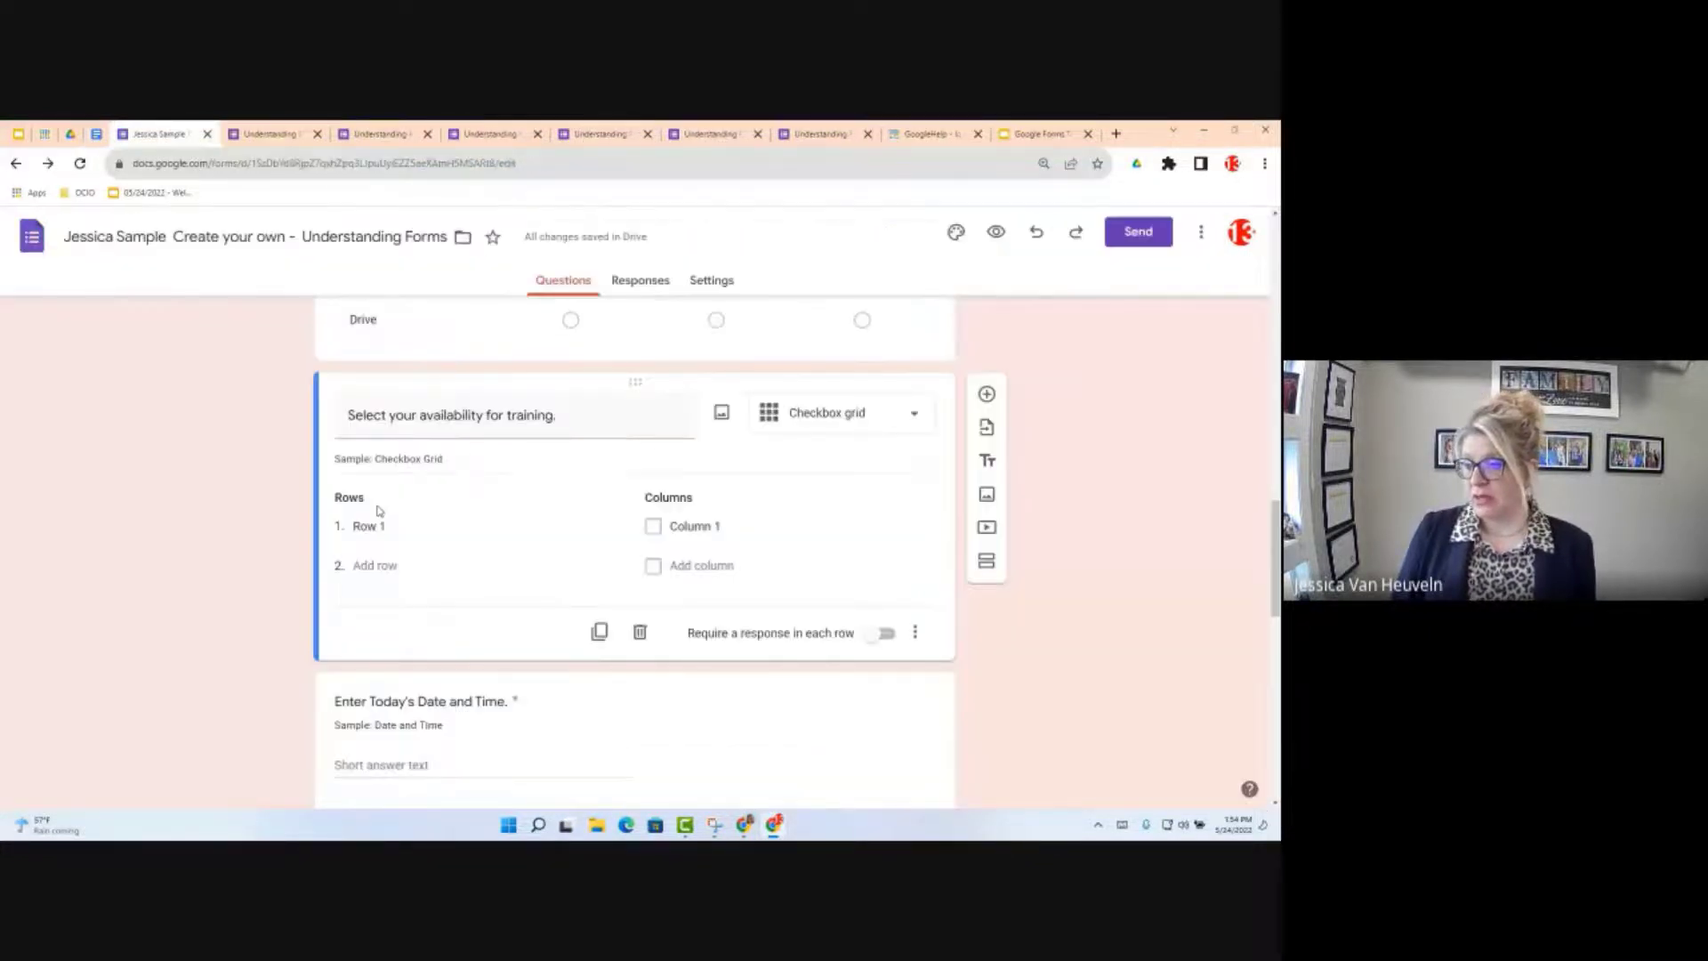
# Step: Paste Monday through Friday as the grid rows and add columns AM and PM
pyautogui.click(368, 526)
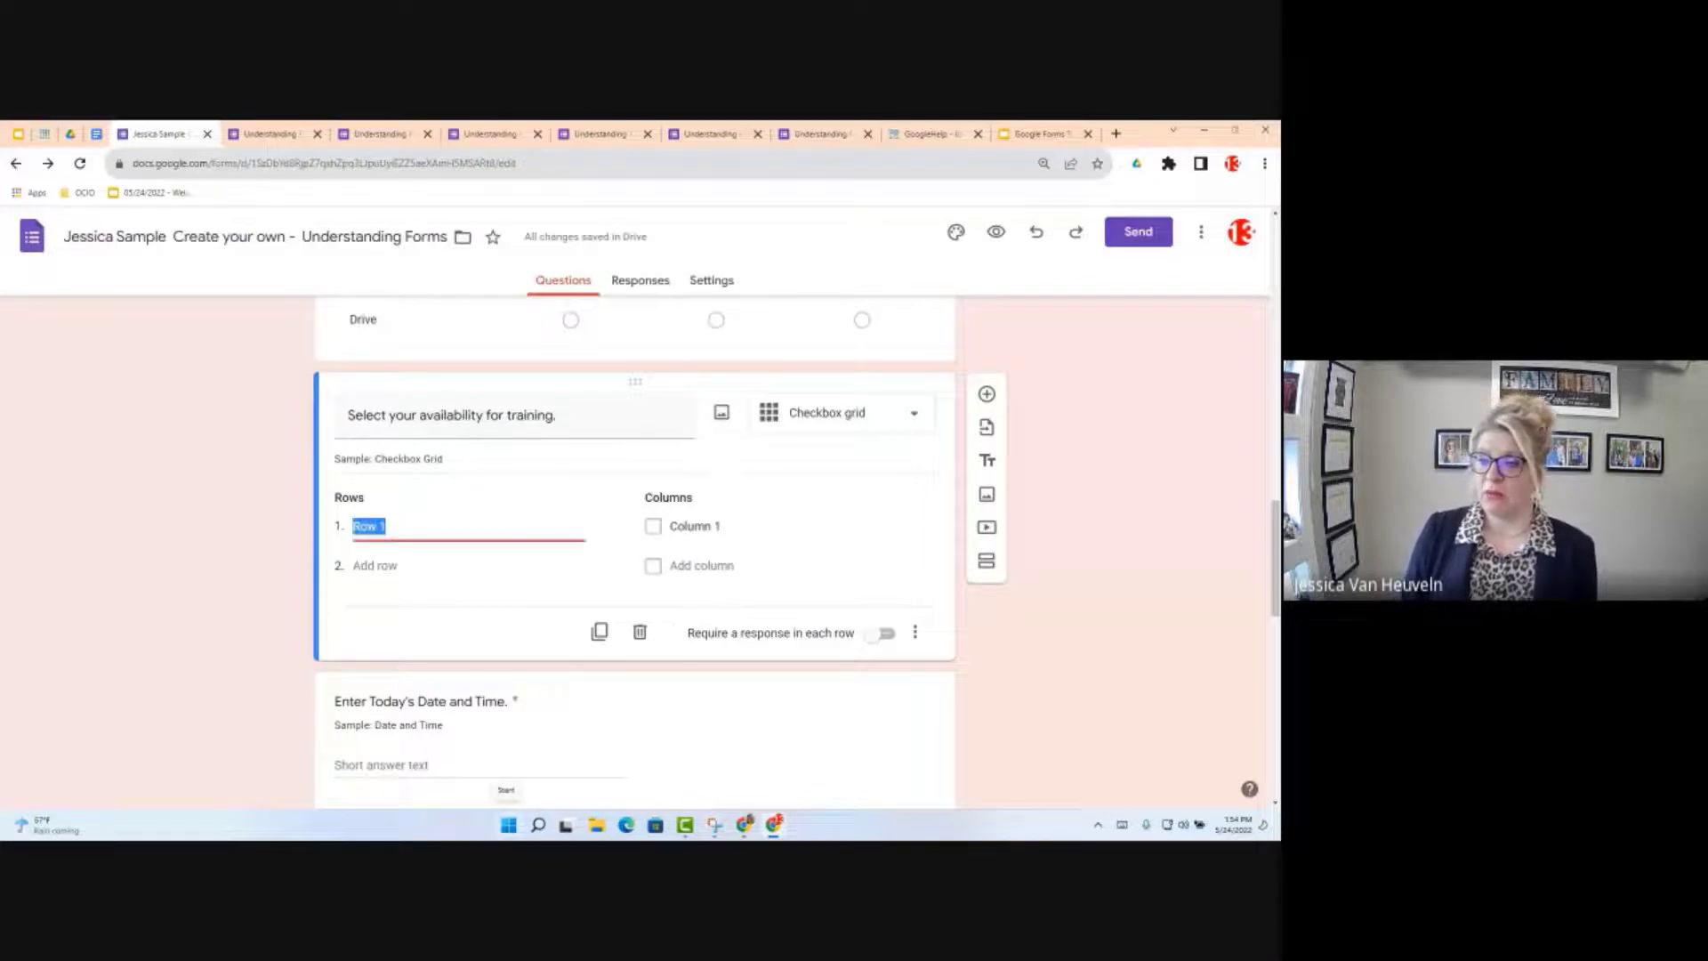
pyautogui.hotkey('ctrl', 'v')
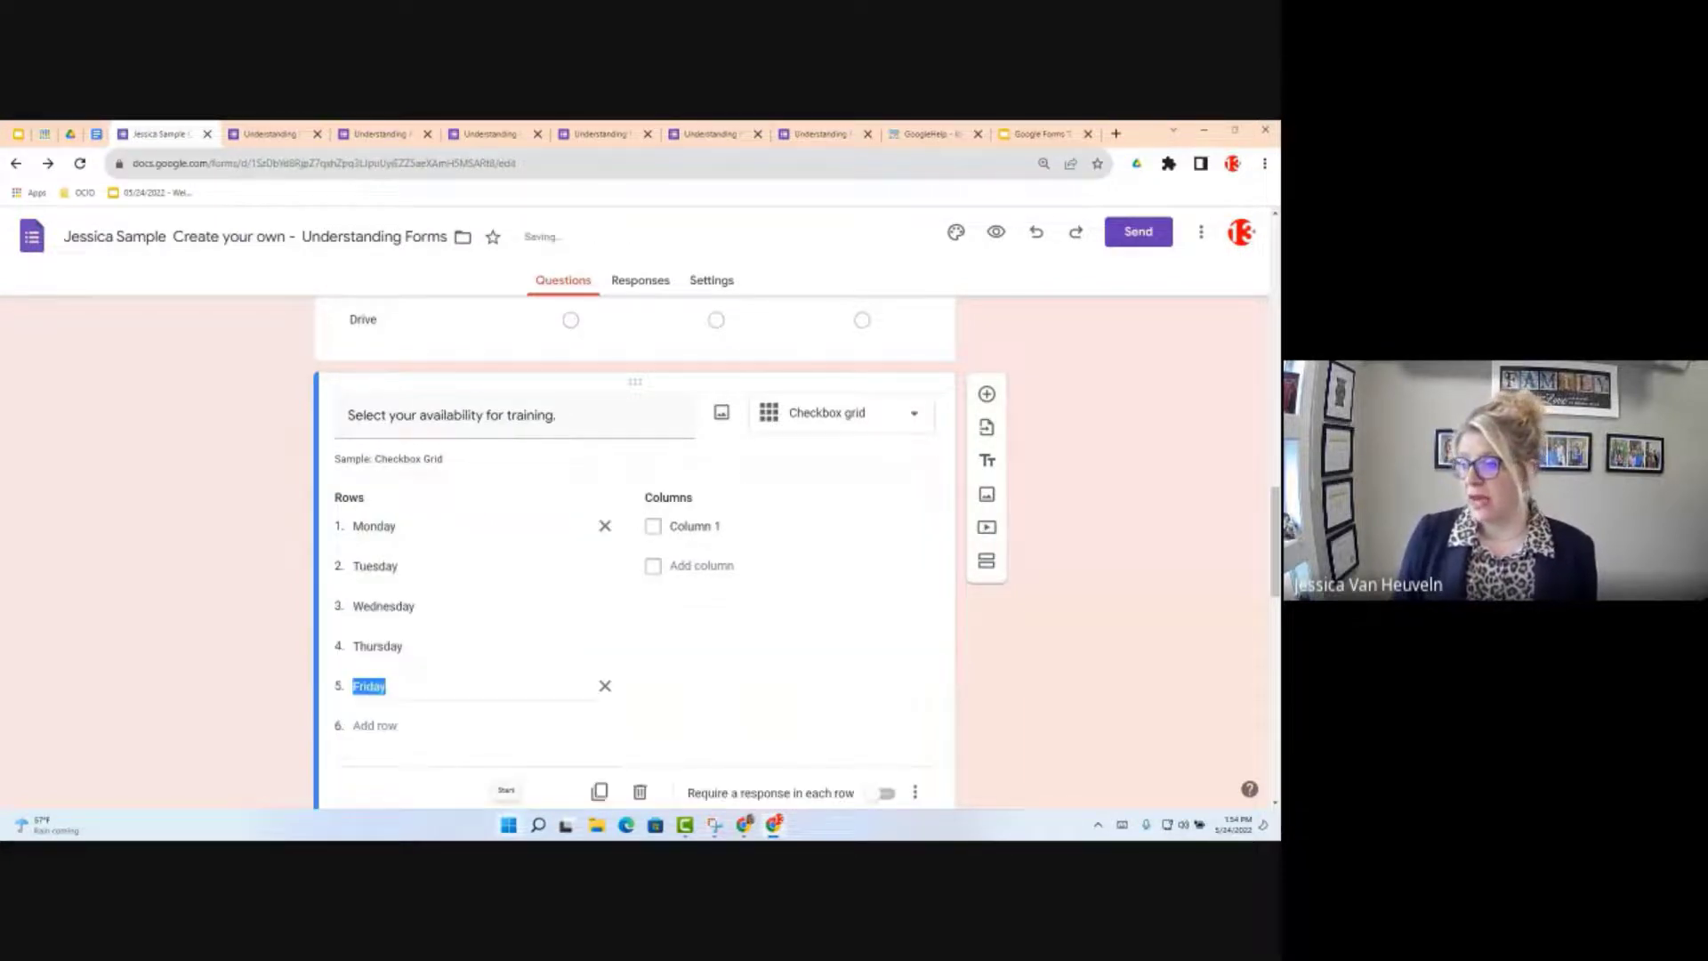
pyautogui.click(698, 526)
pyautogui.write('AM')
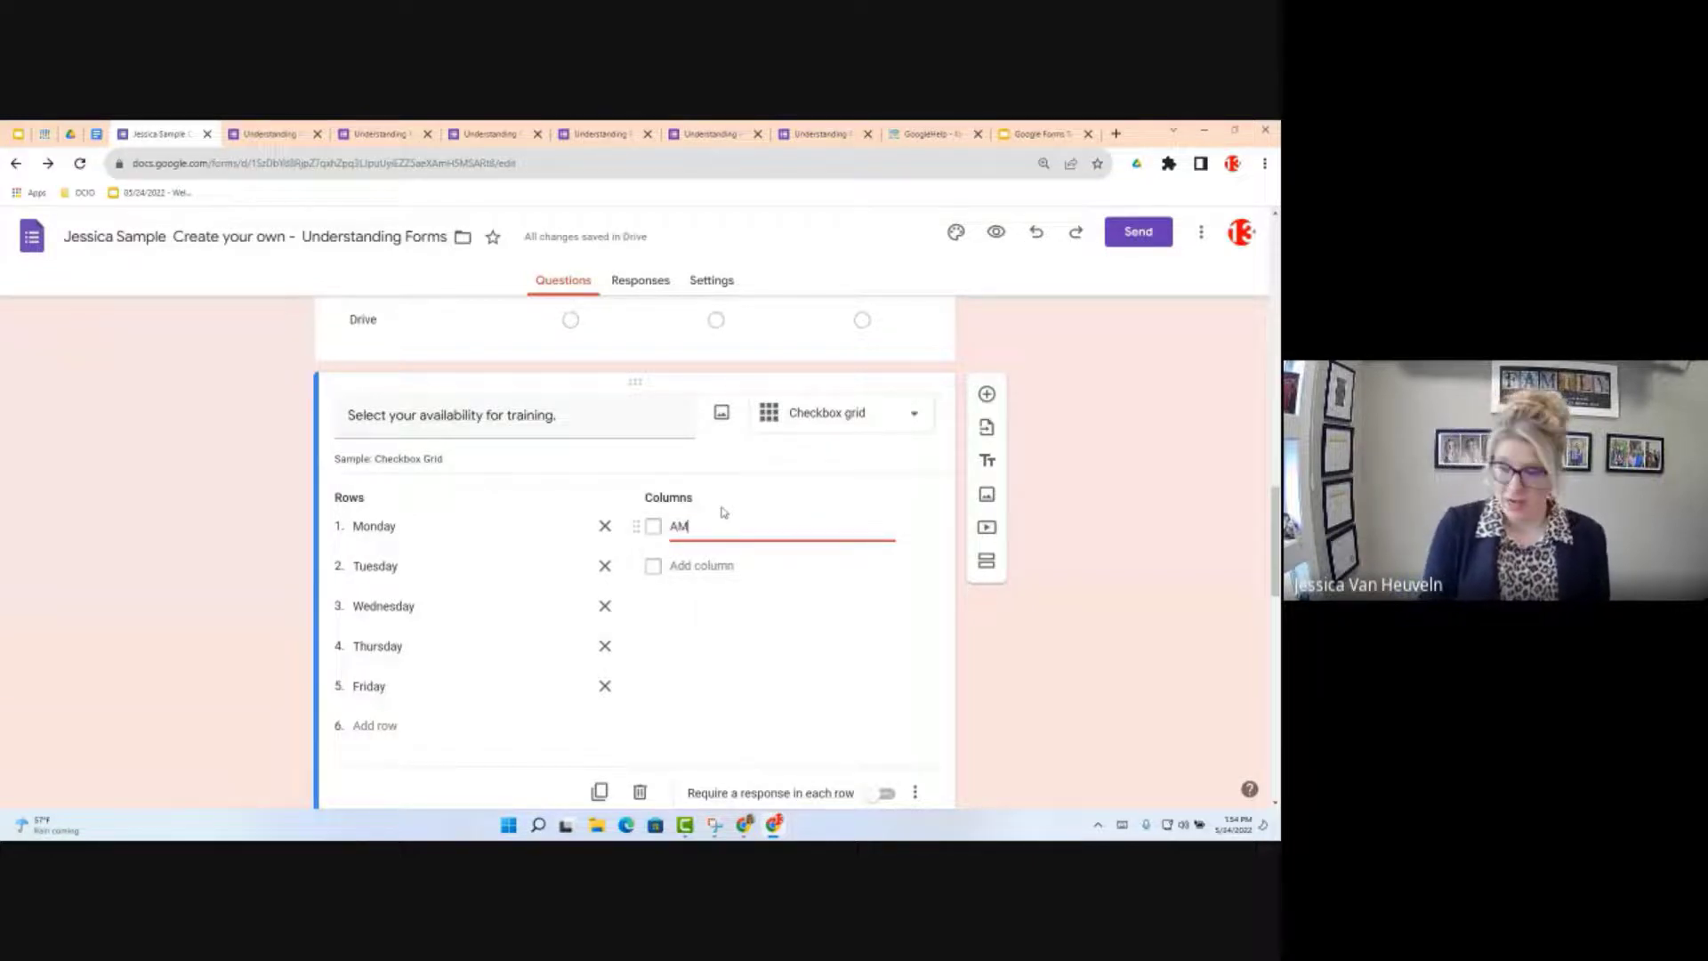
pyautogui.press('Return')
pyautogui.write('Pm')
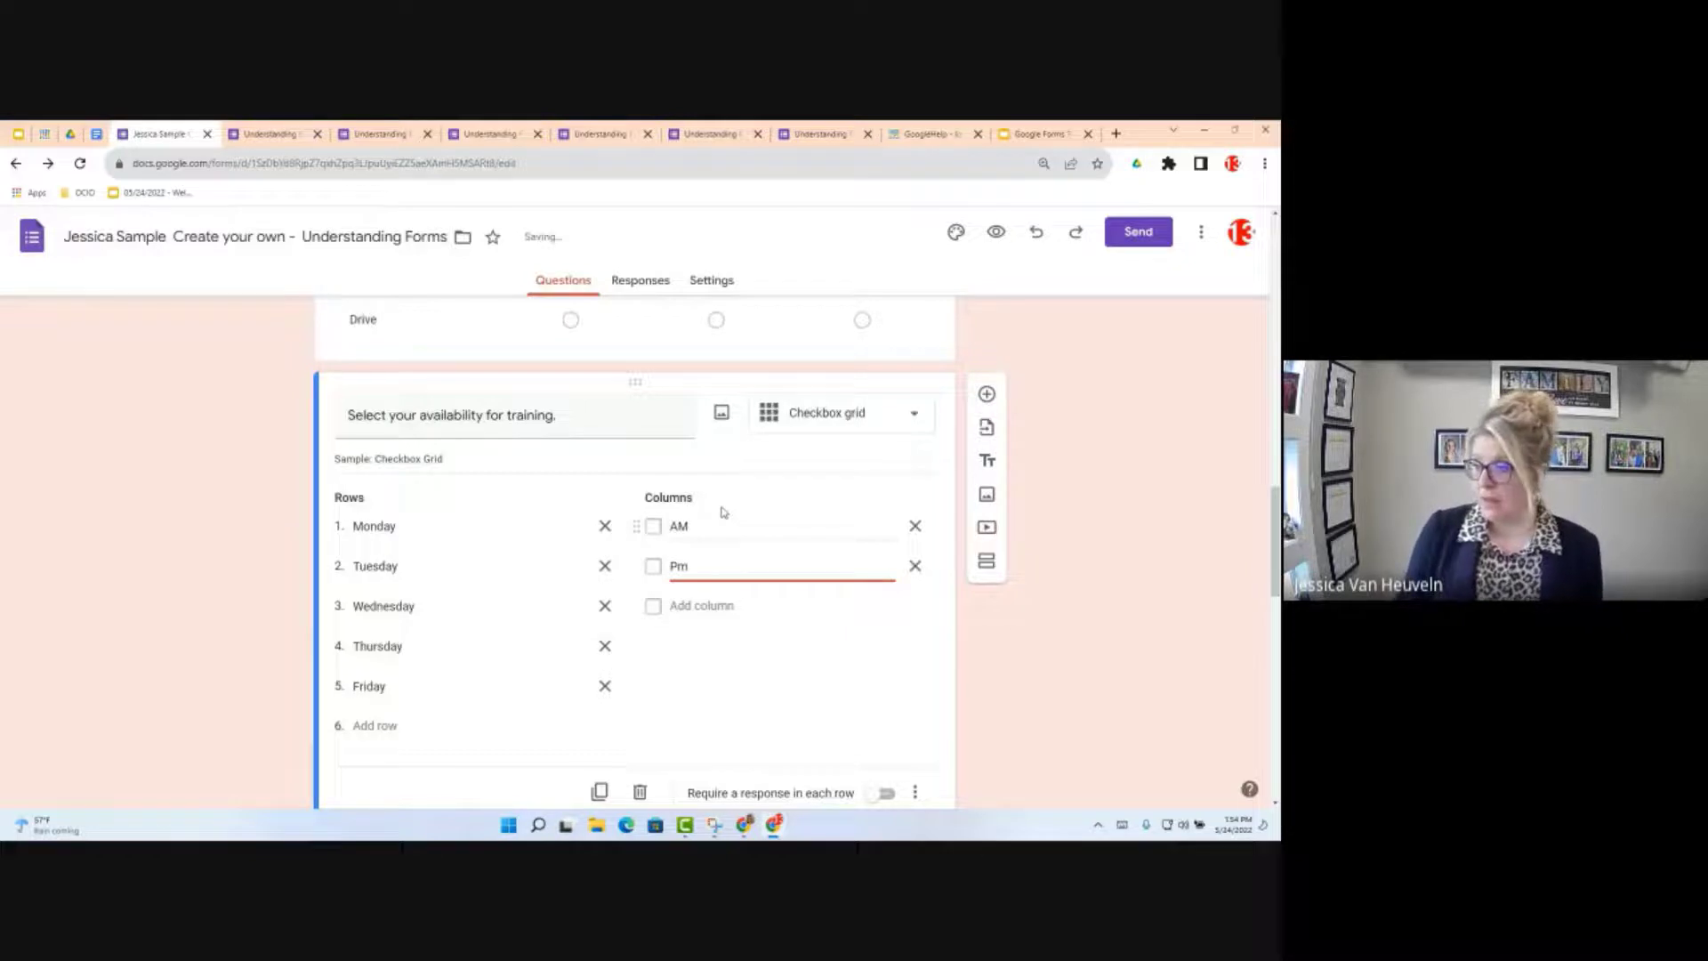
pyautogui.press('BackSpace')
pyautogui.write('M')
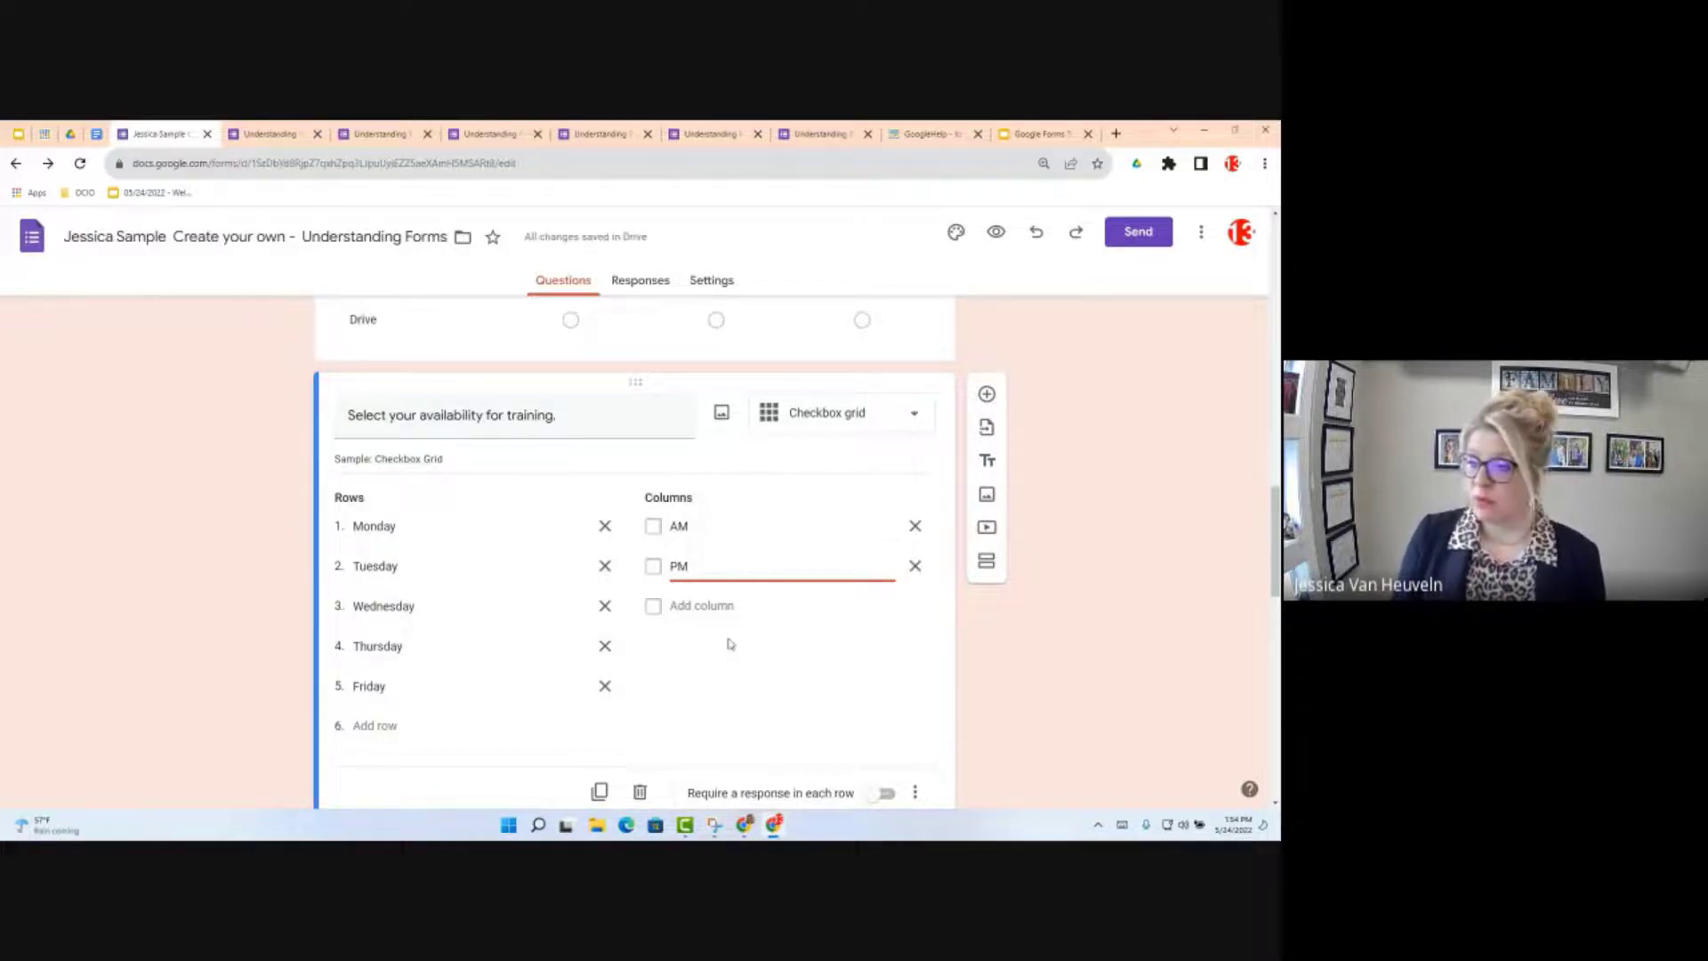
pyautogui.scroll(-1, 730, 643)
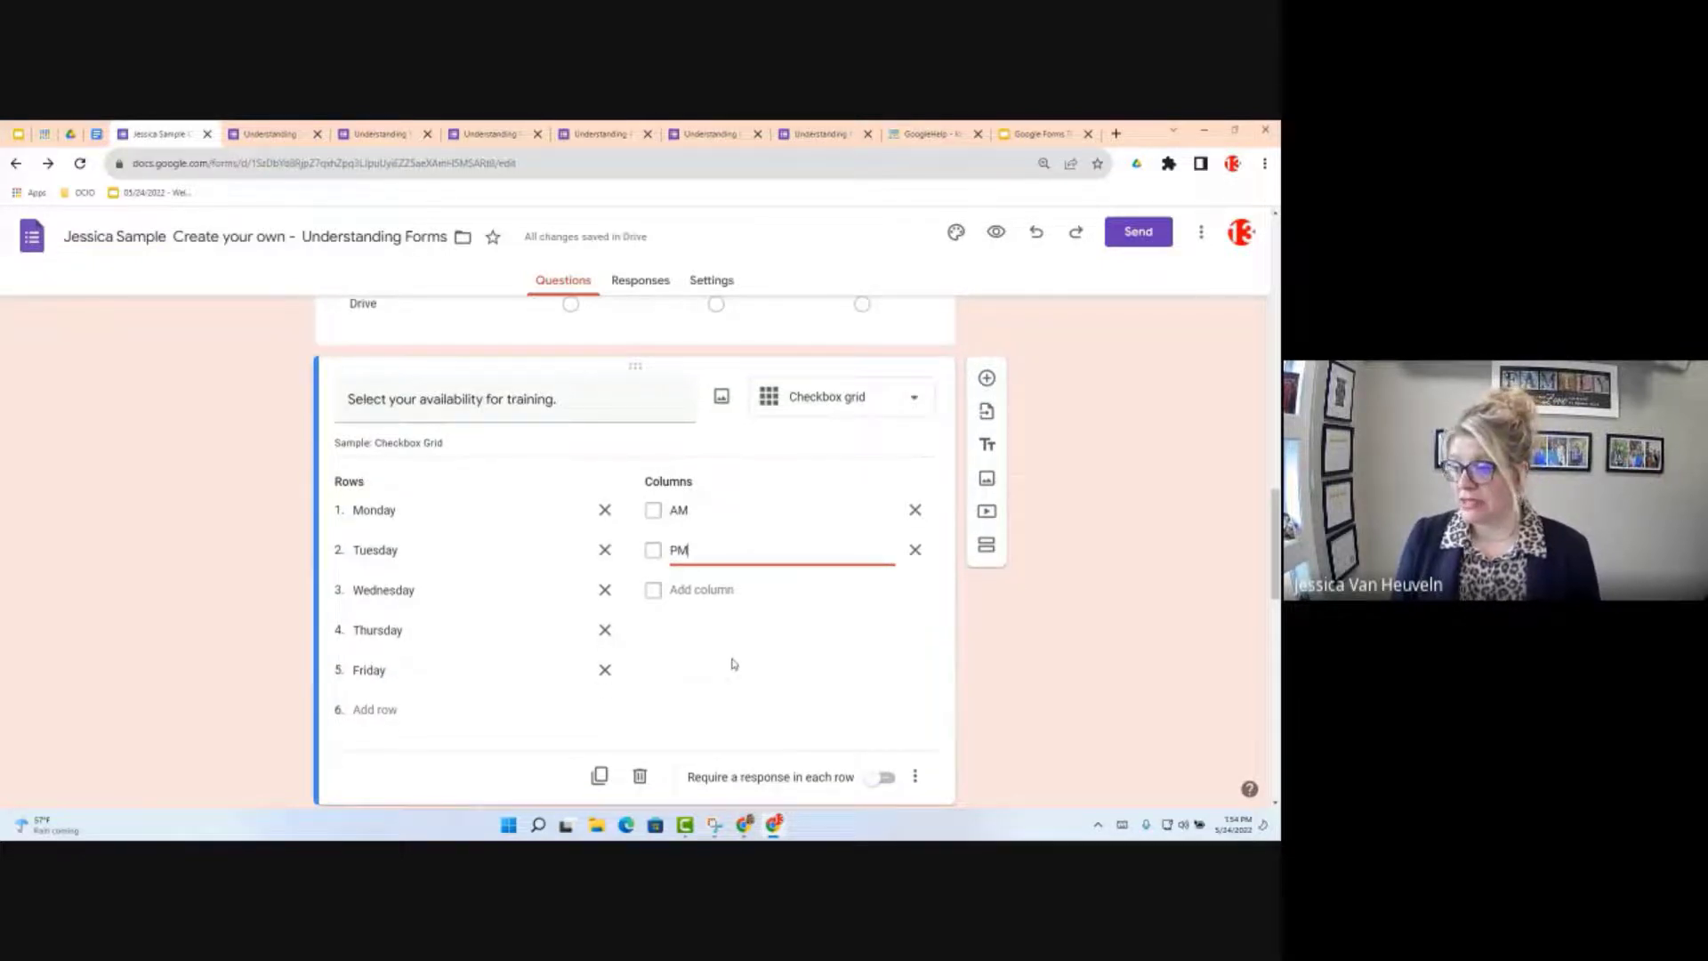
pyautogui.scroll(-2, 733, 663)
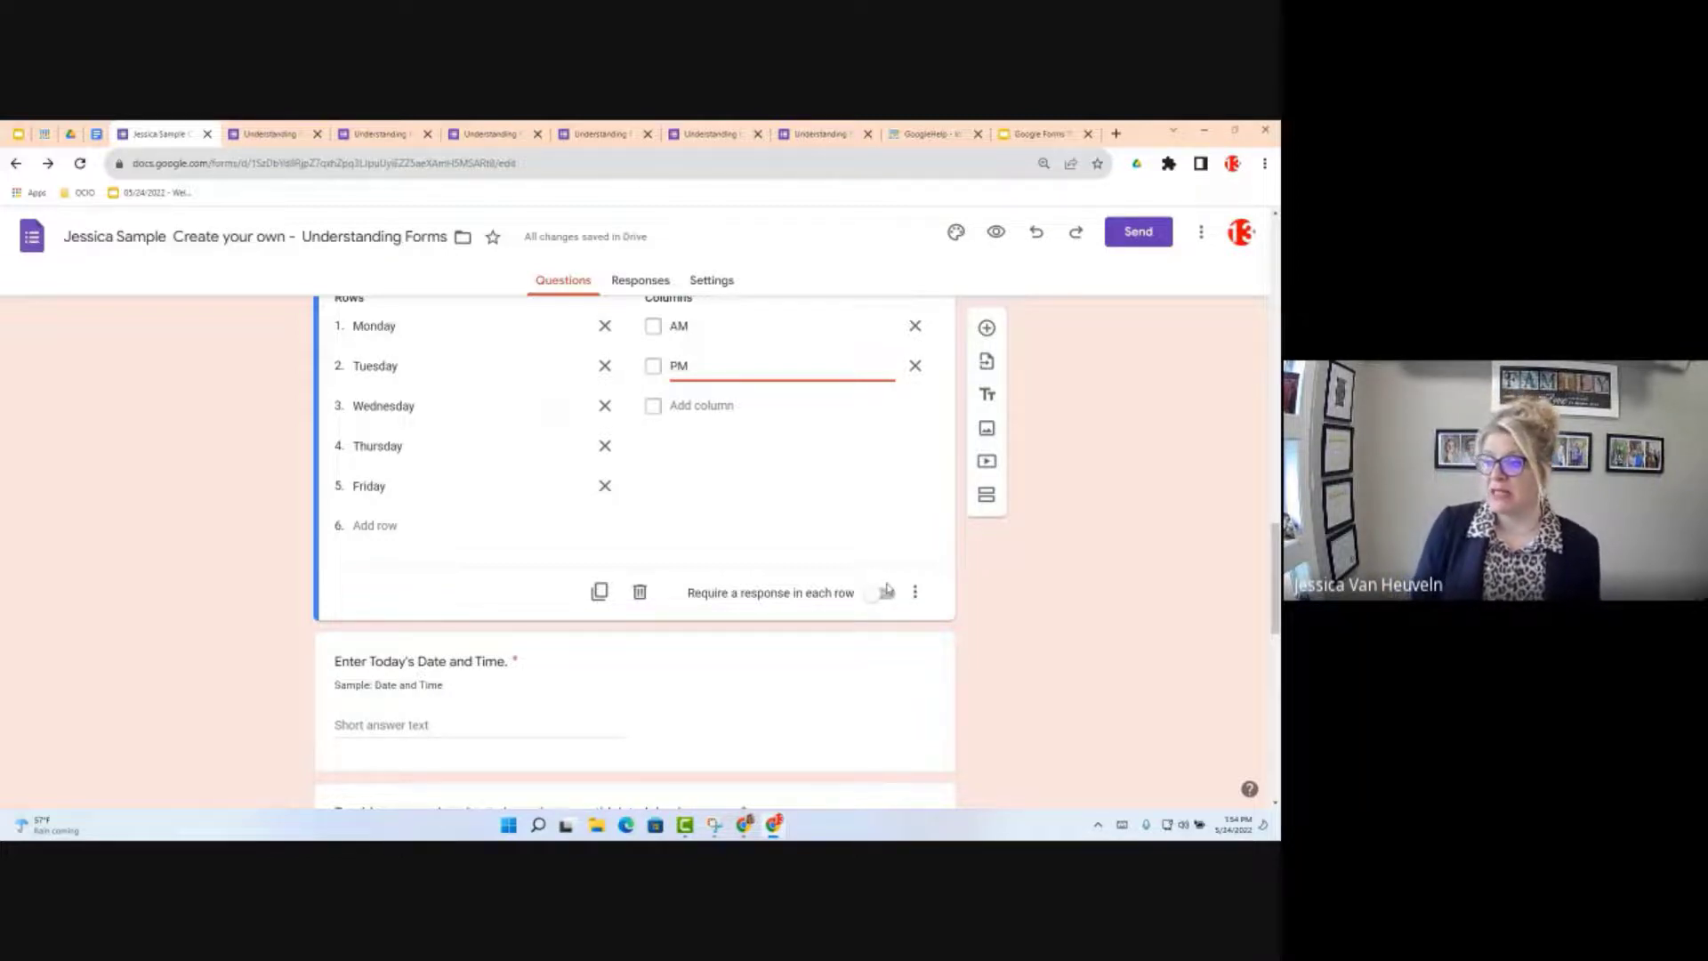
pyautogui.click(915, 592)
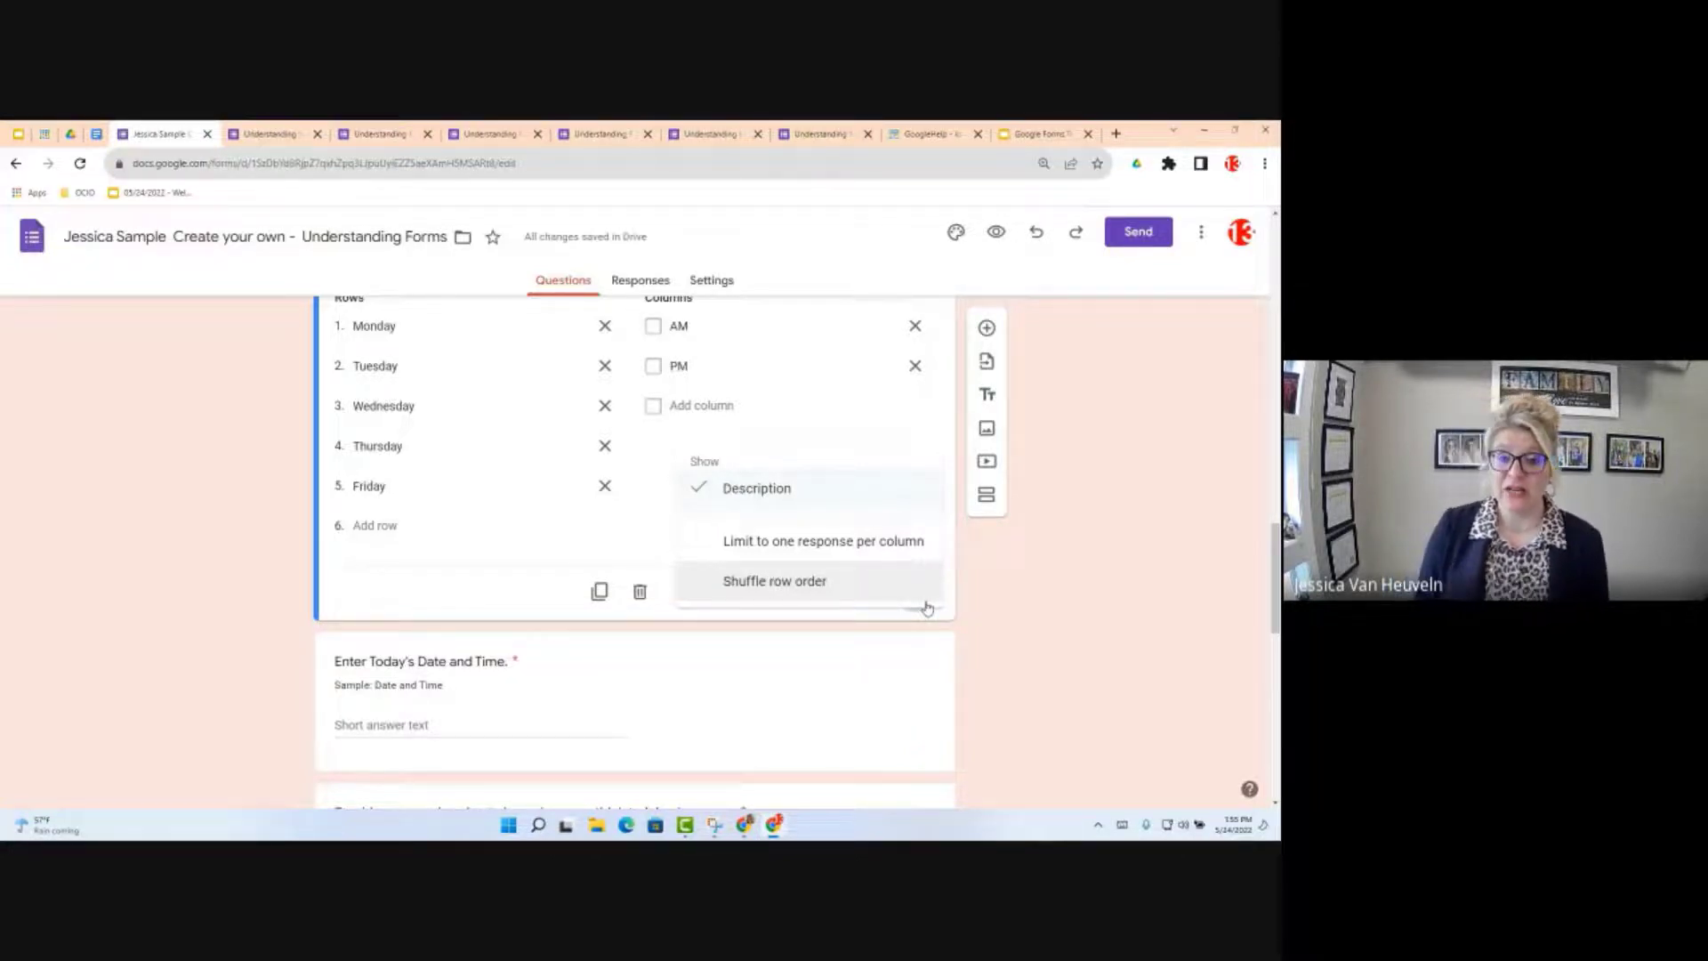
pyautogui.click(1000, 676)
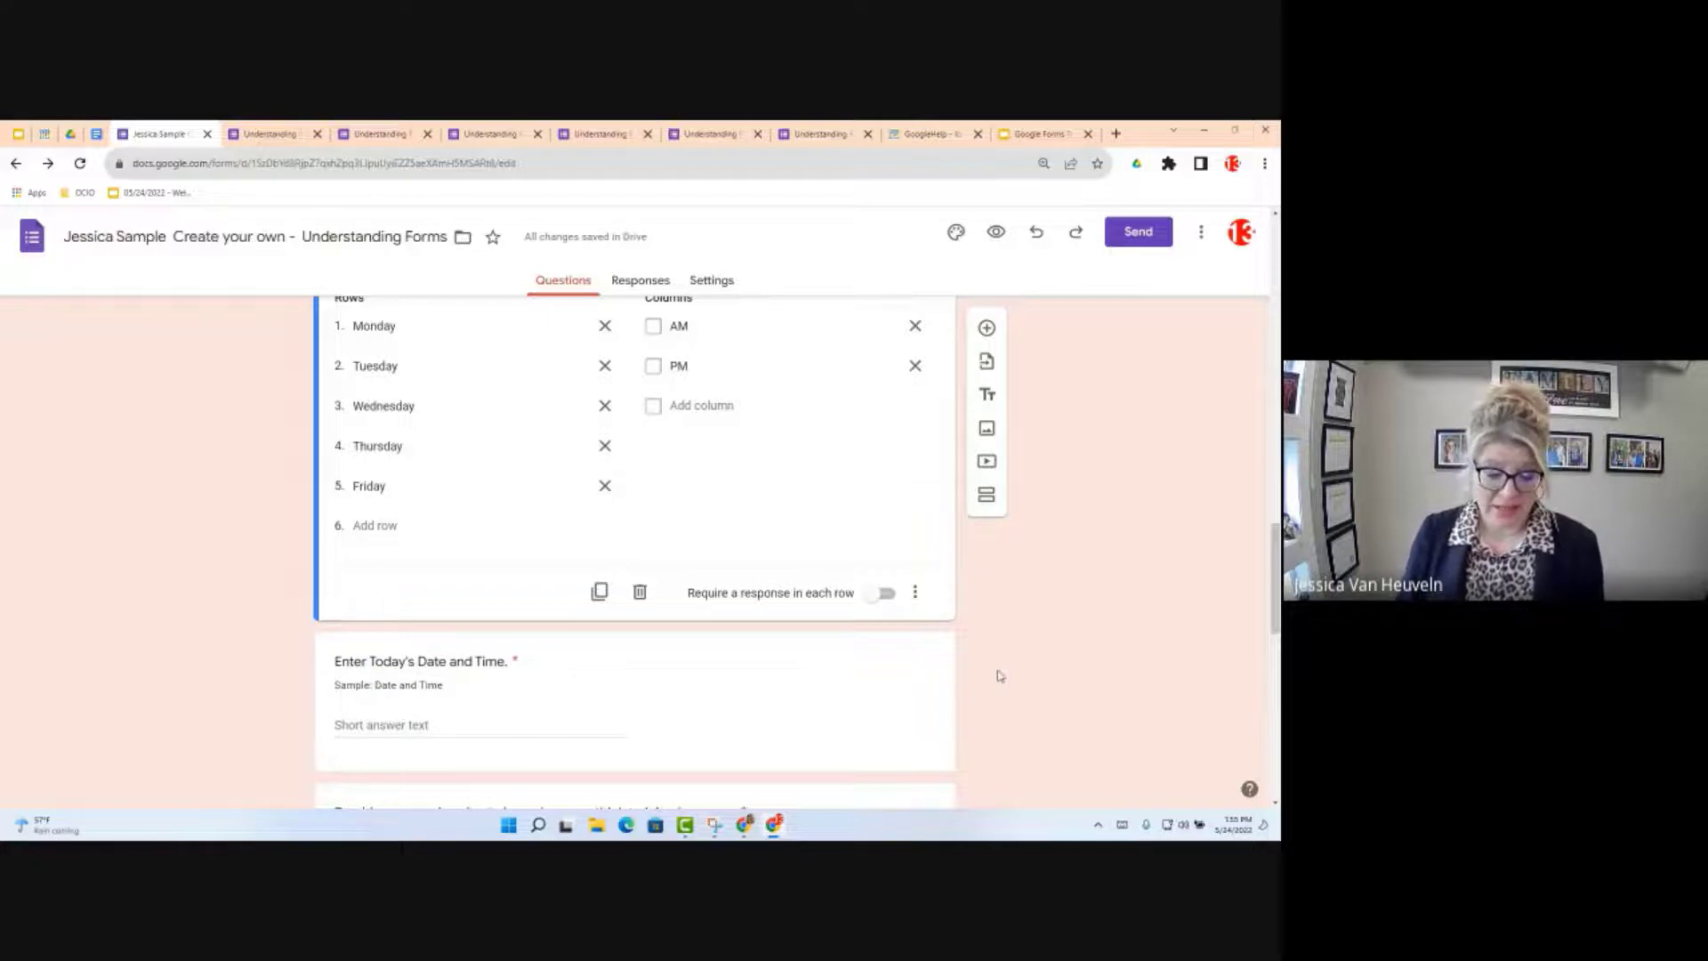
# Step: Change 'Enter Today's Date and Time' to a Date question with Include time turned on
pyautogui.scroll(-3, 558, 577)
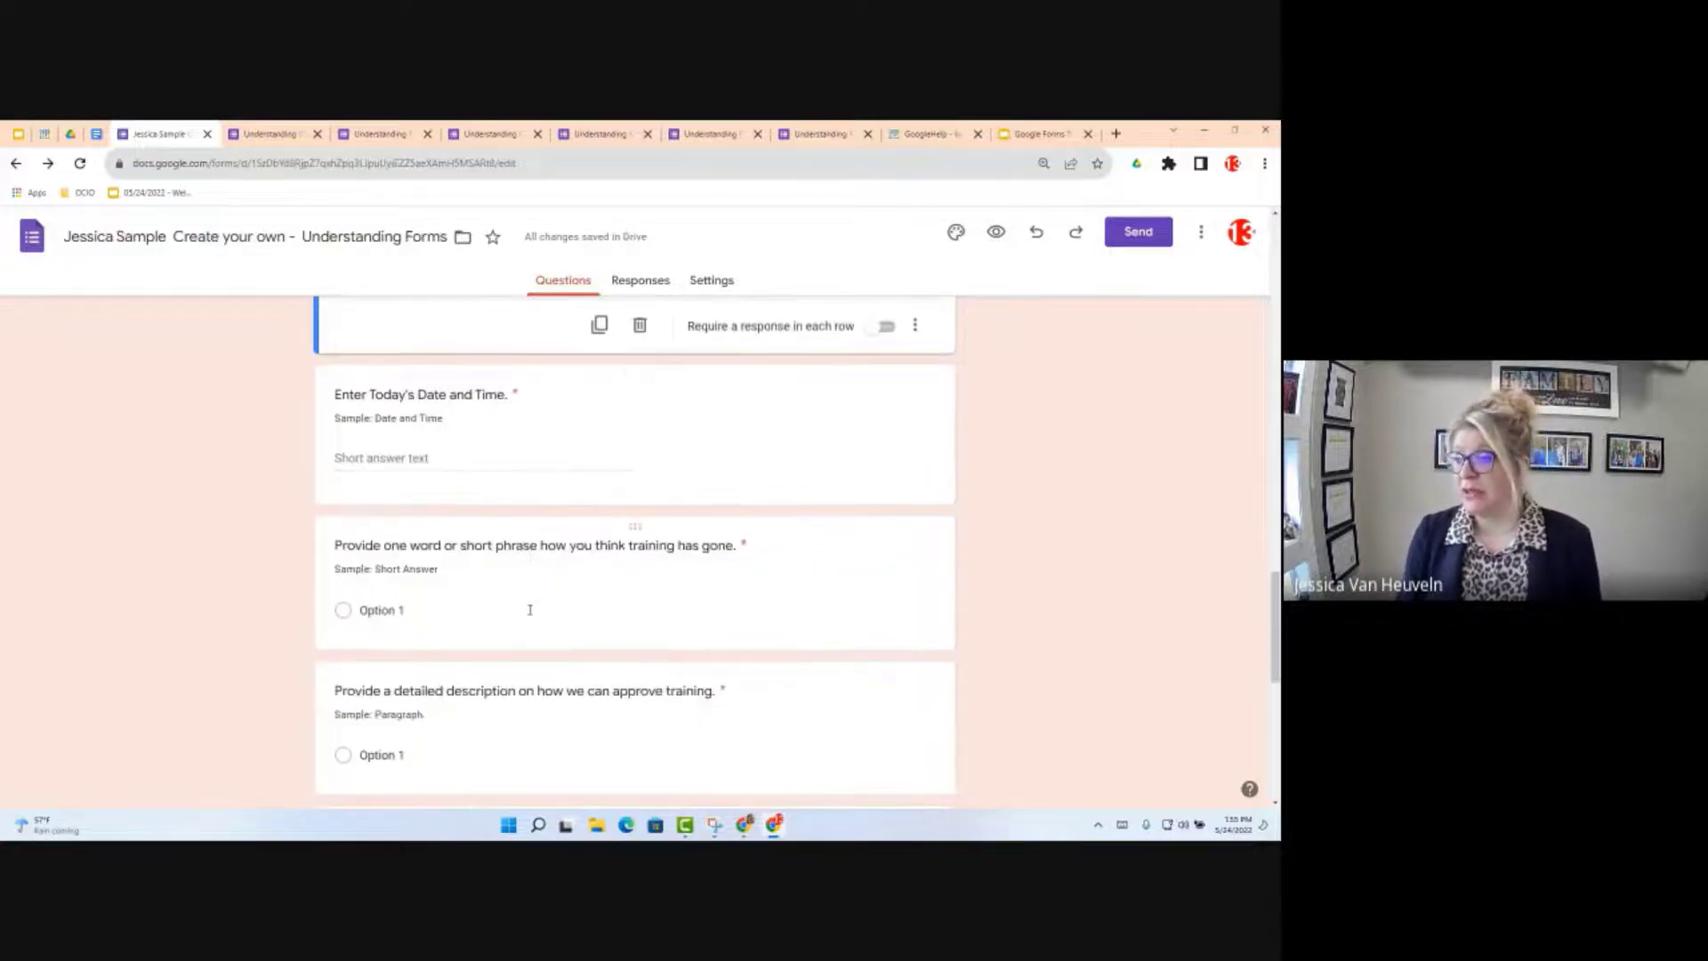
pyautogui.click(484, 461)
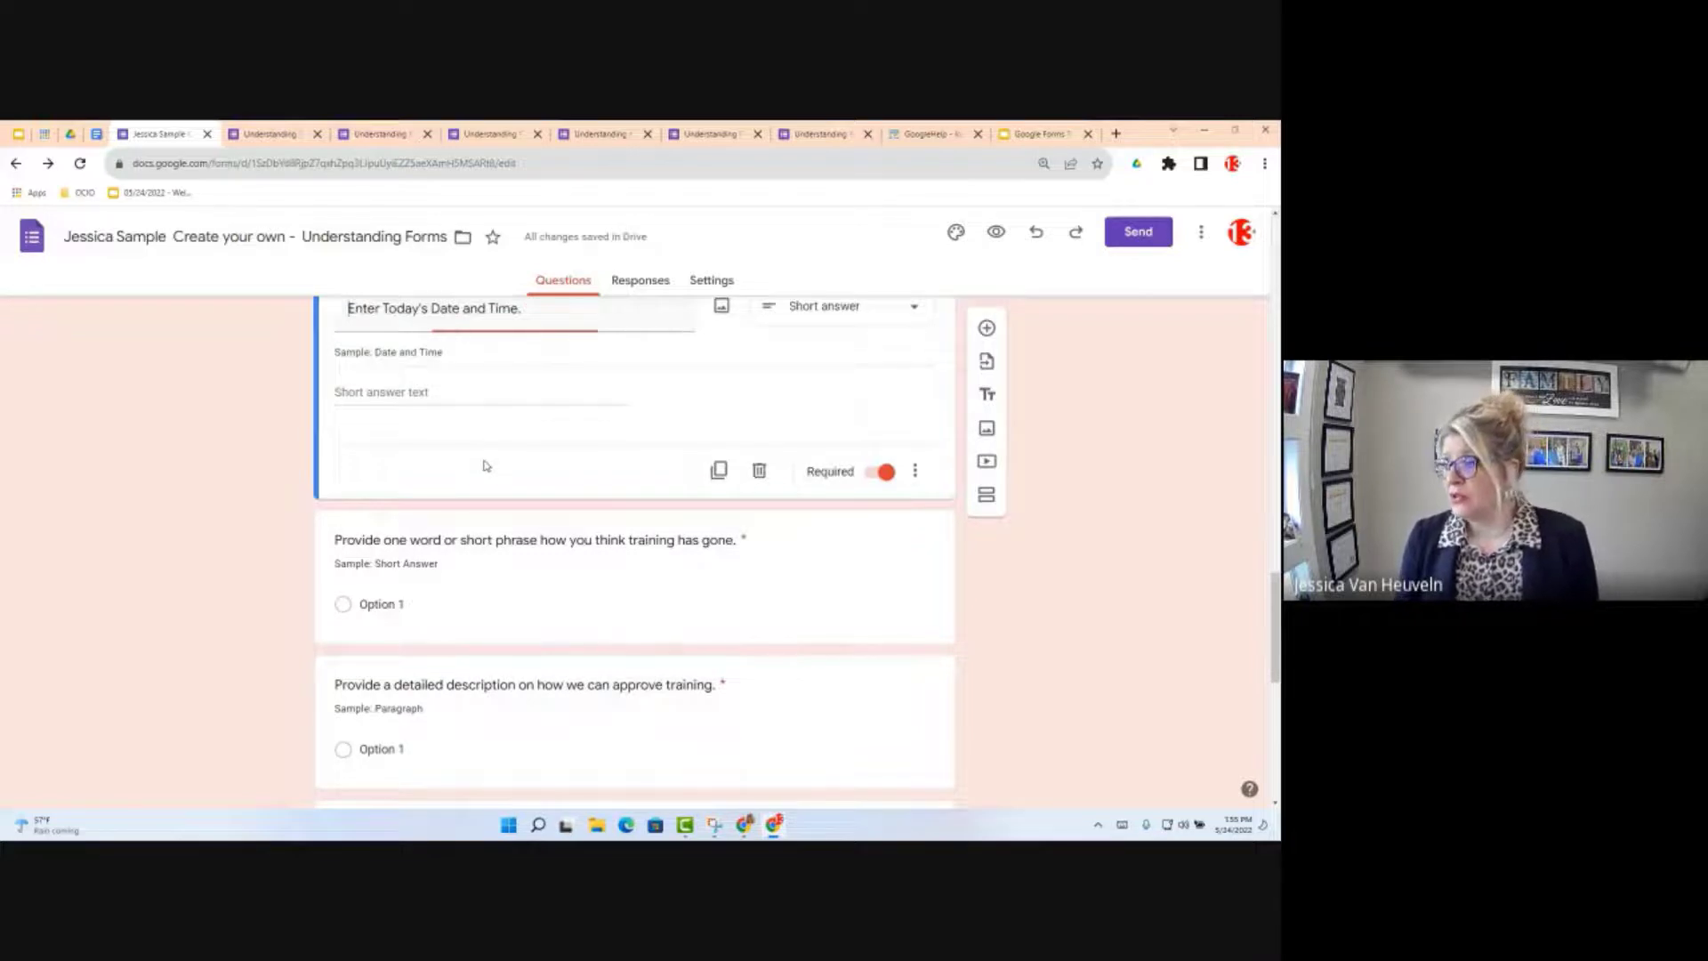
pyautogui.scroll(2, 894, 442)
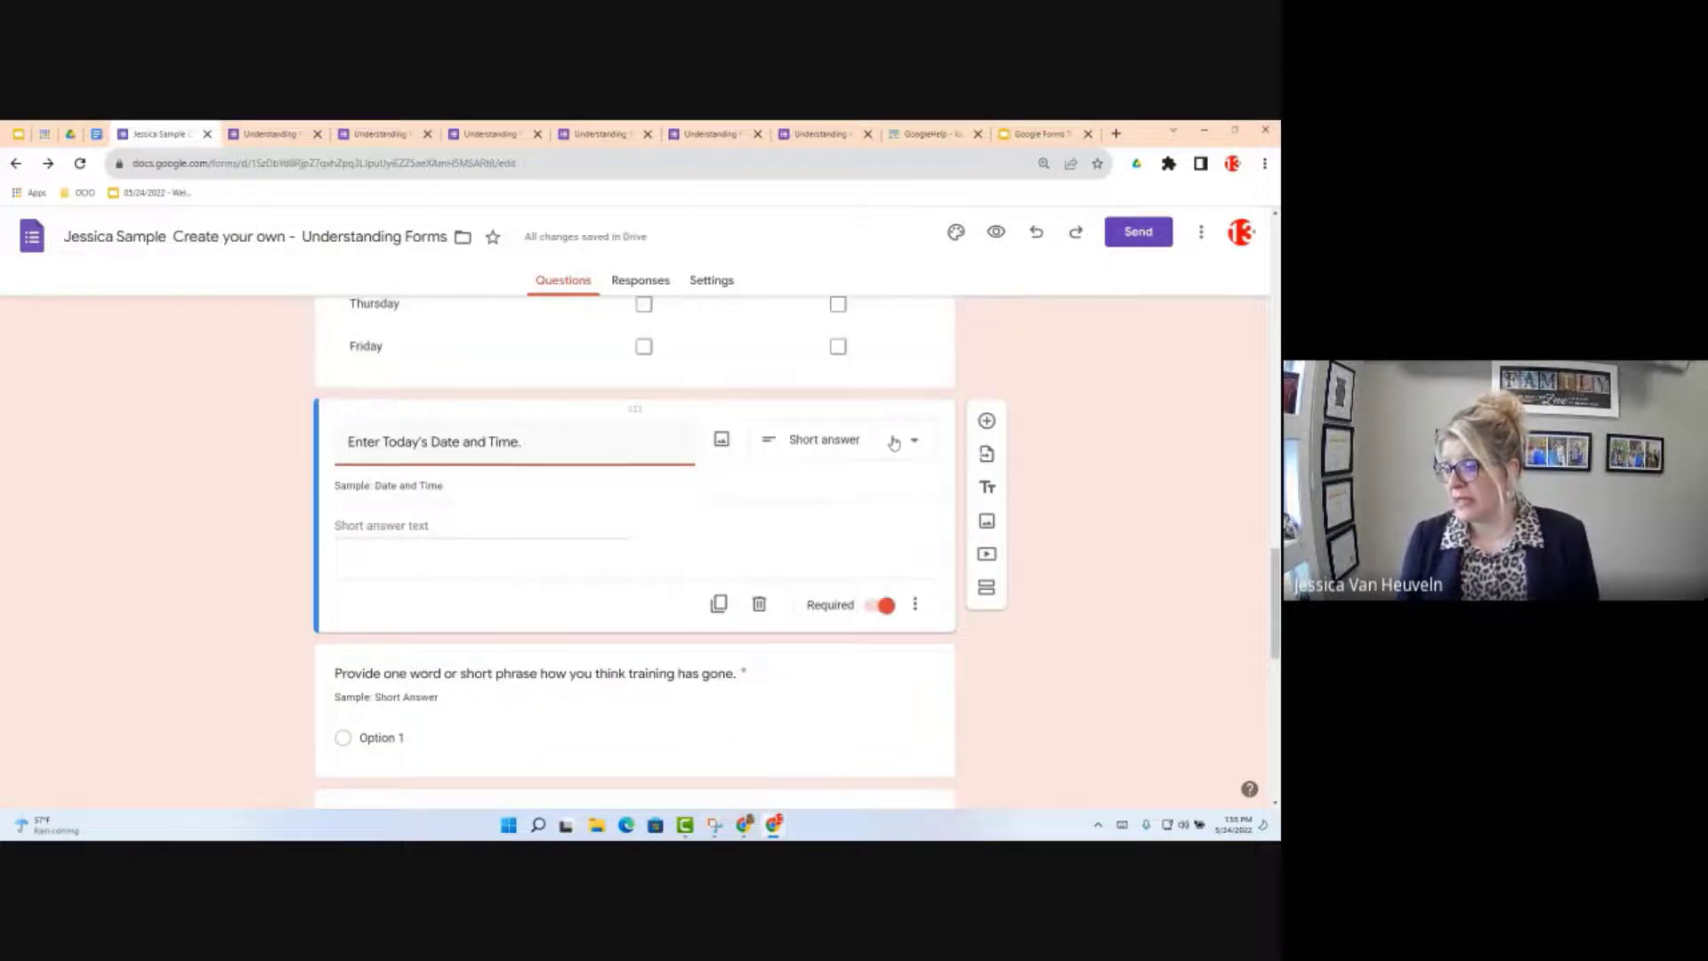
pyautogui.click(894, 442)
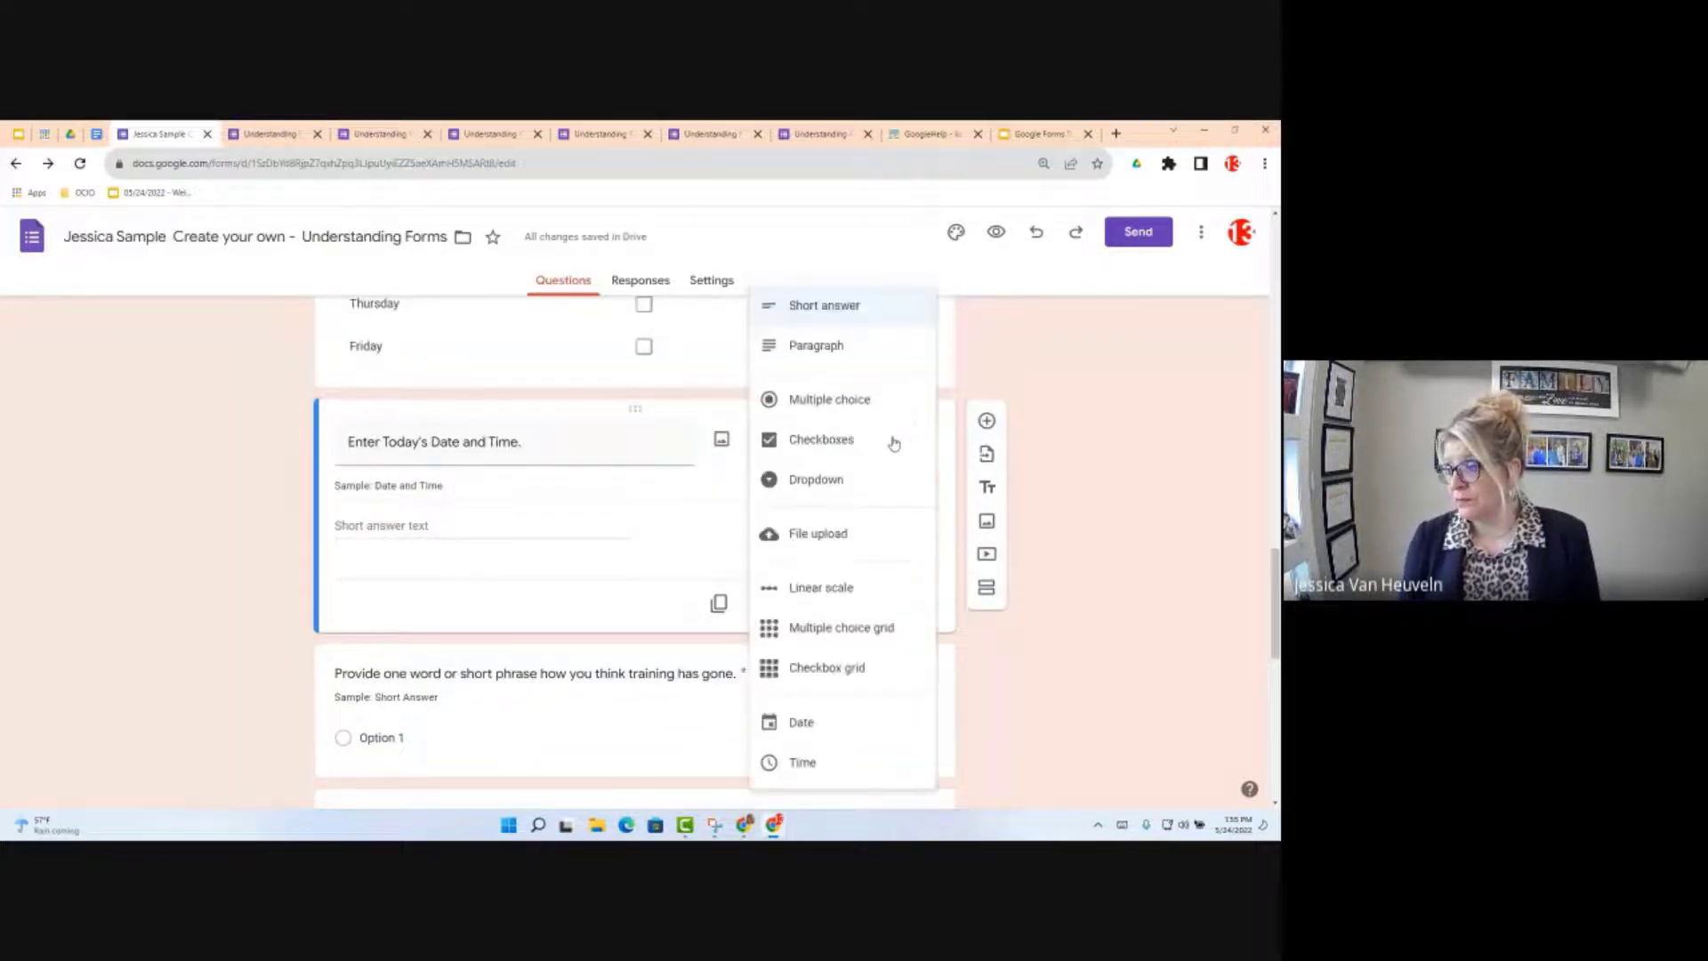
pyautogui.click(842, 728)
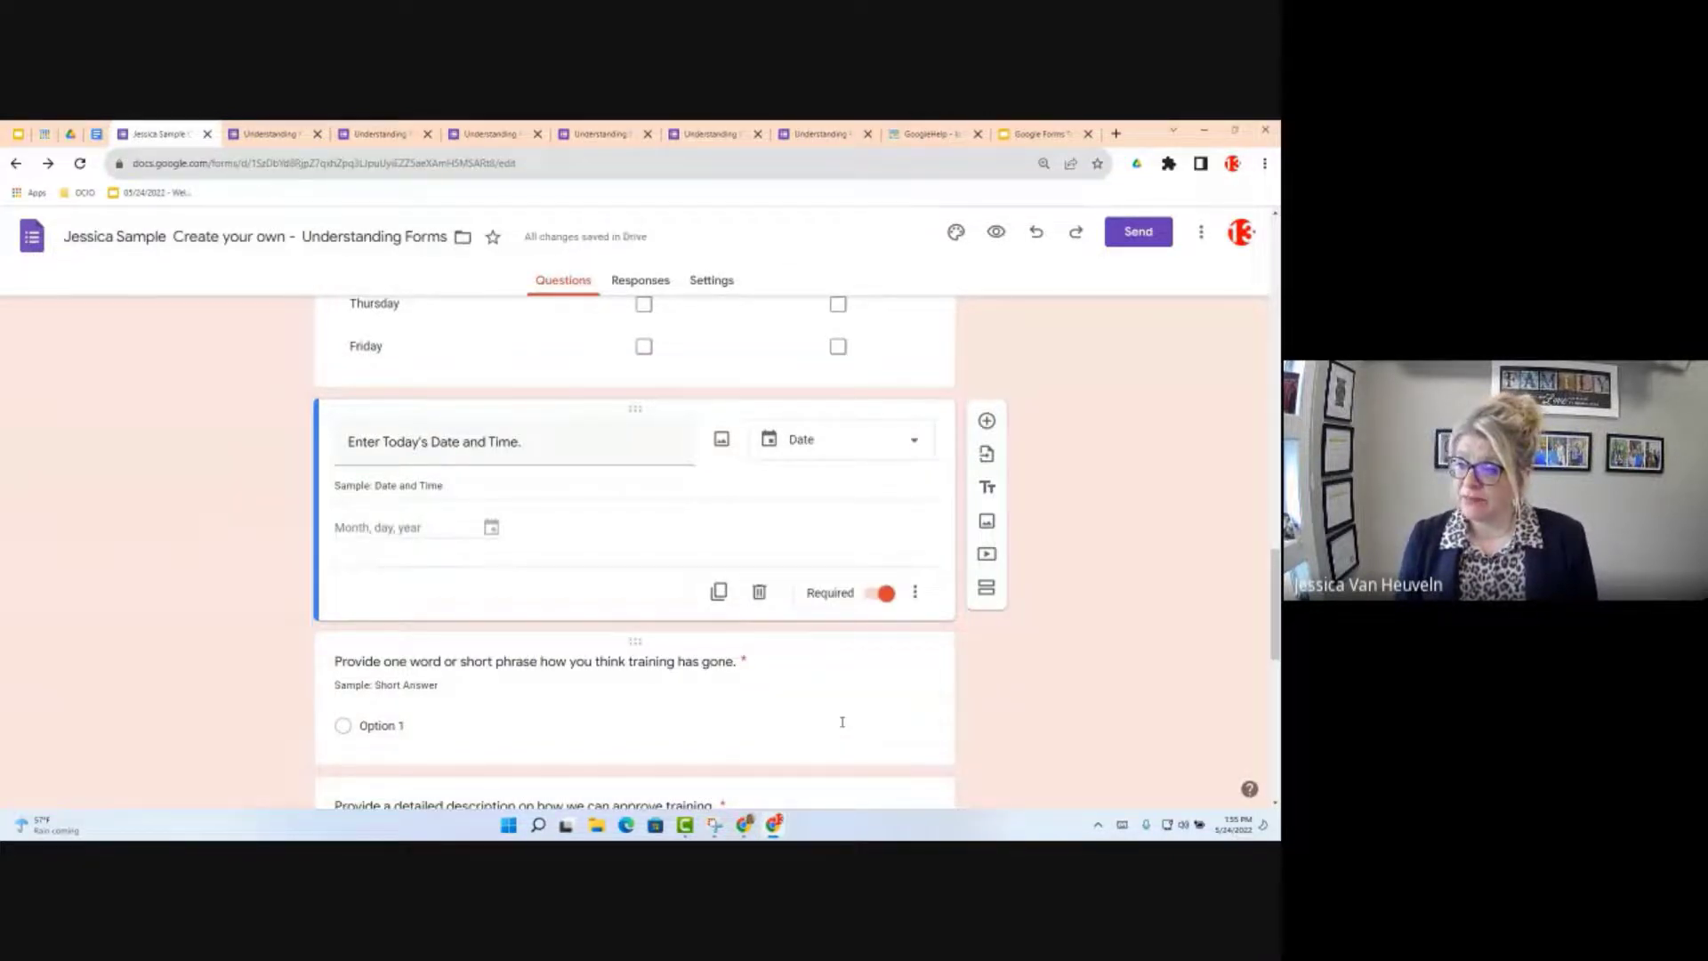
pyautogui.click(915, 591)
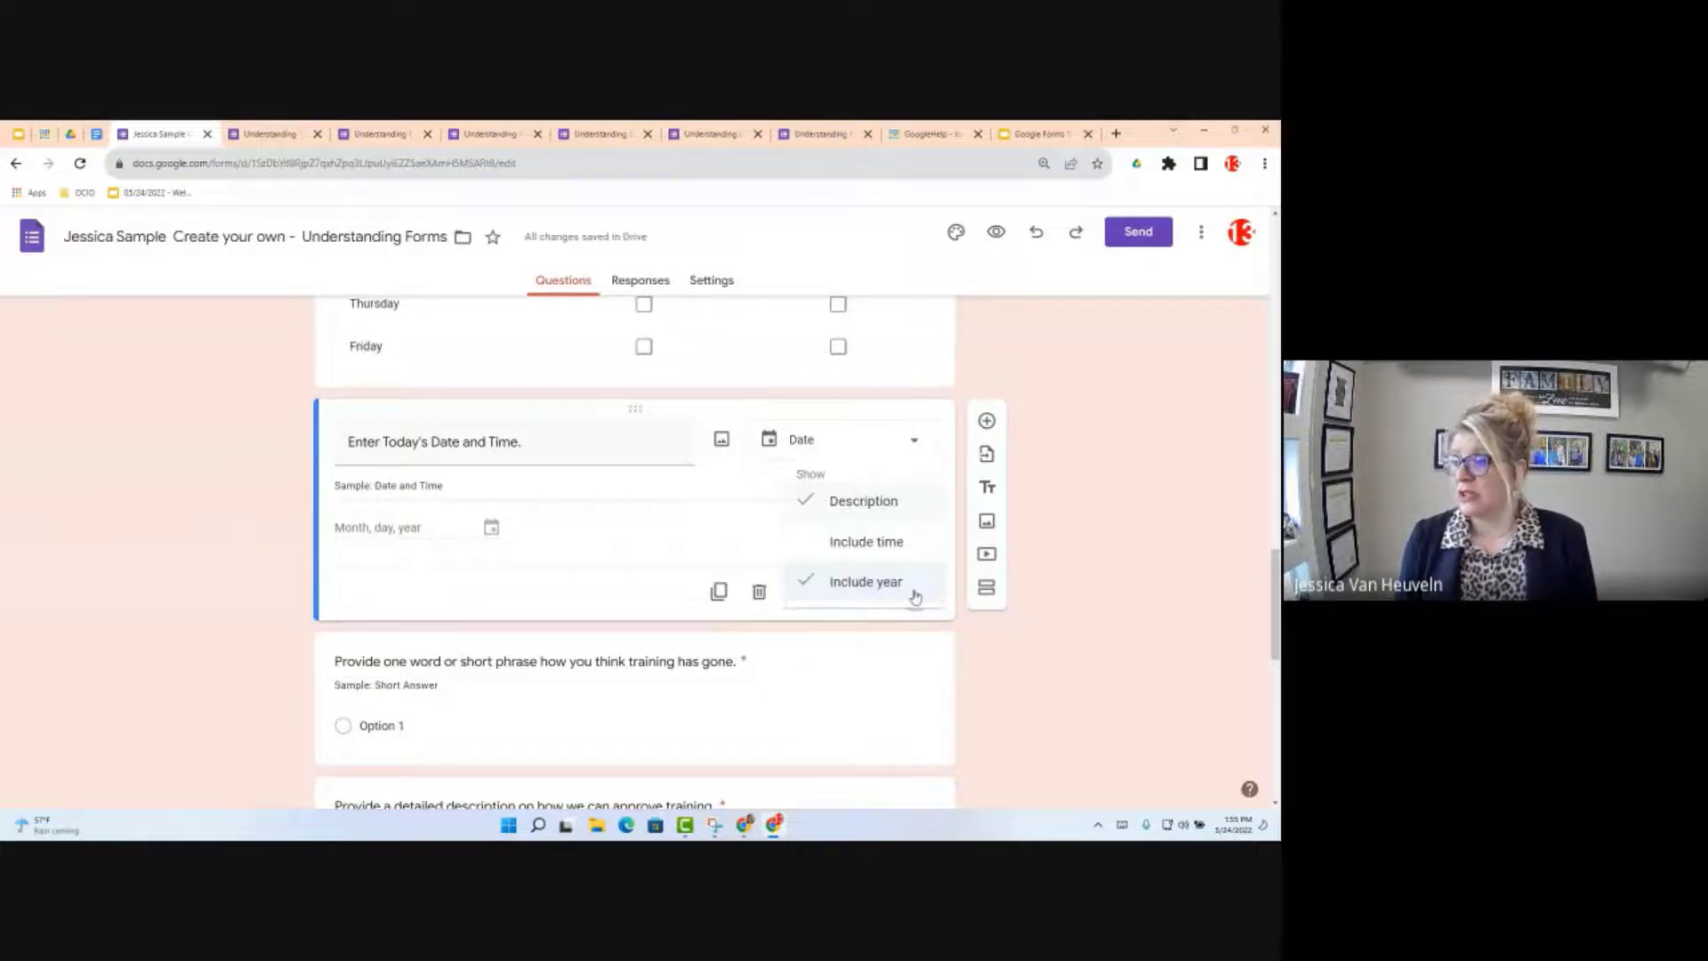
pyautogui.click(880, 546)
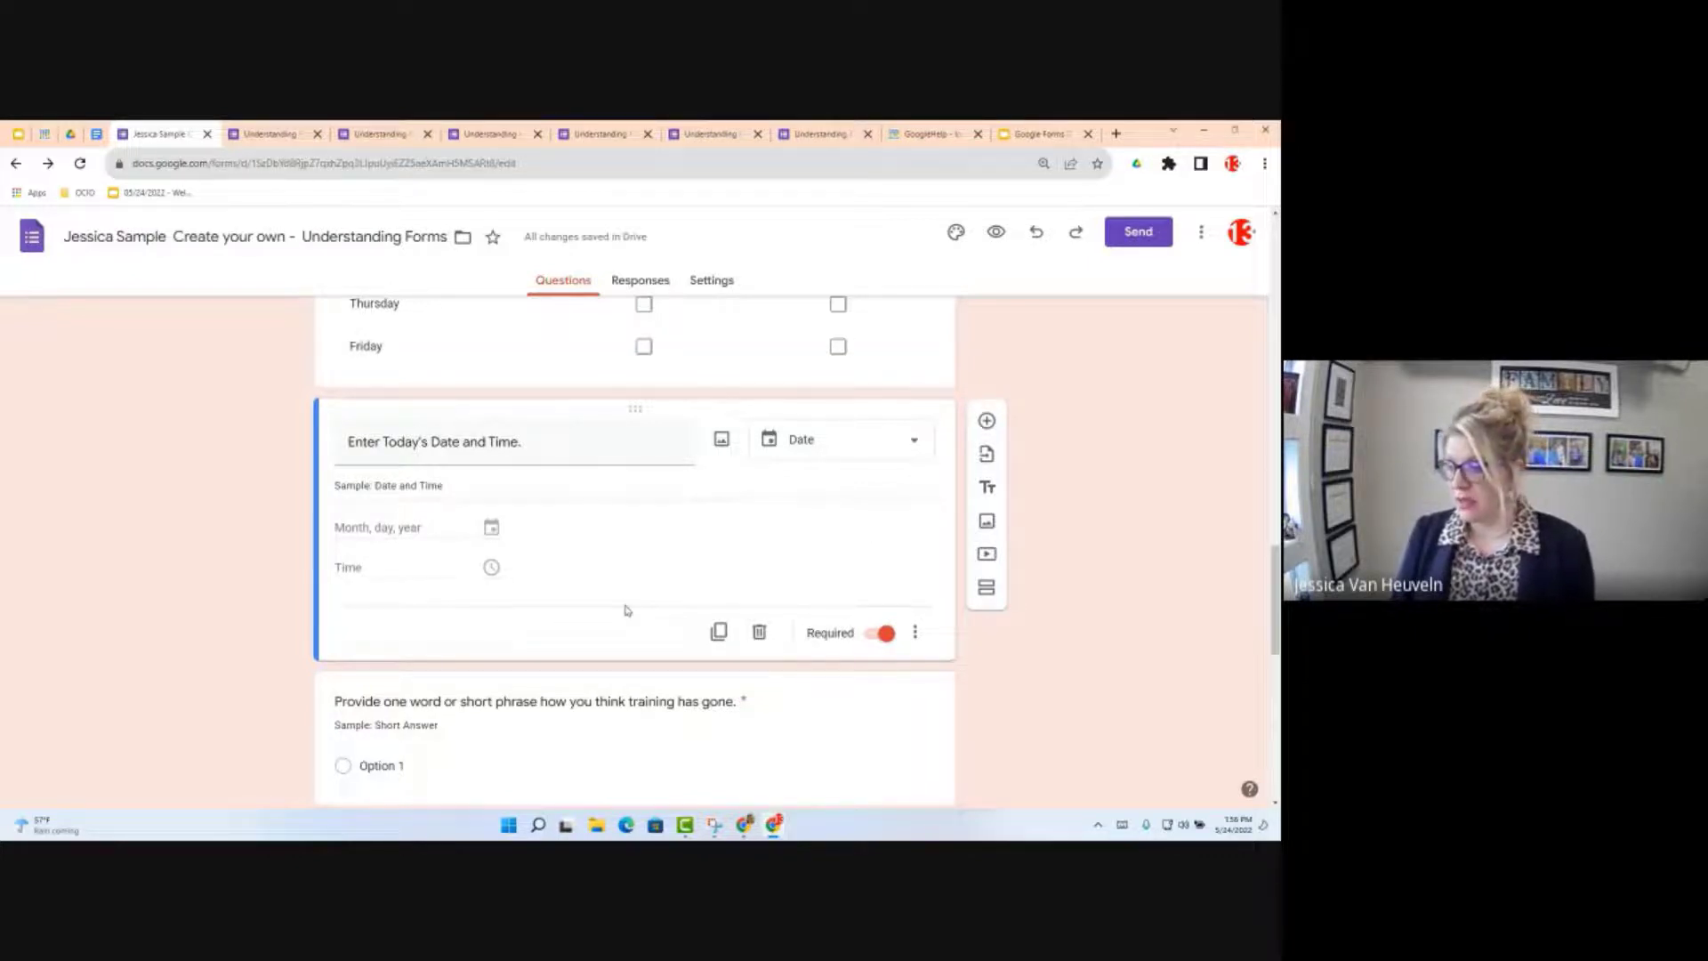
pyautogui.scroll(-4, 628, 610)
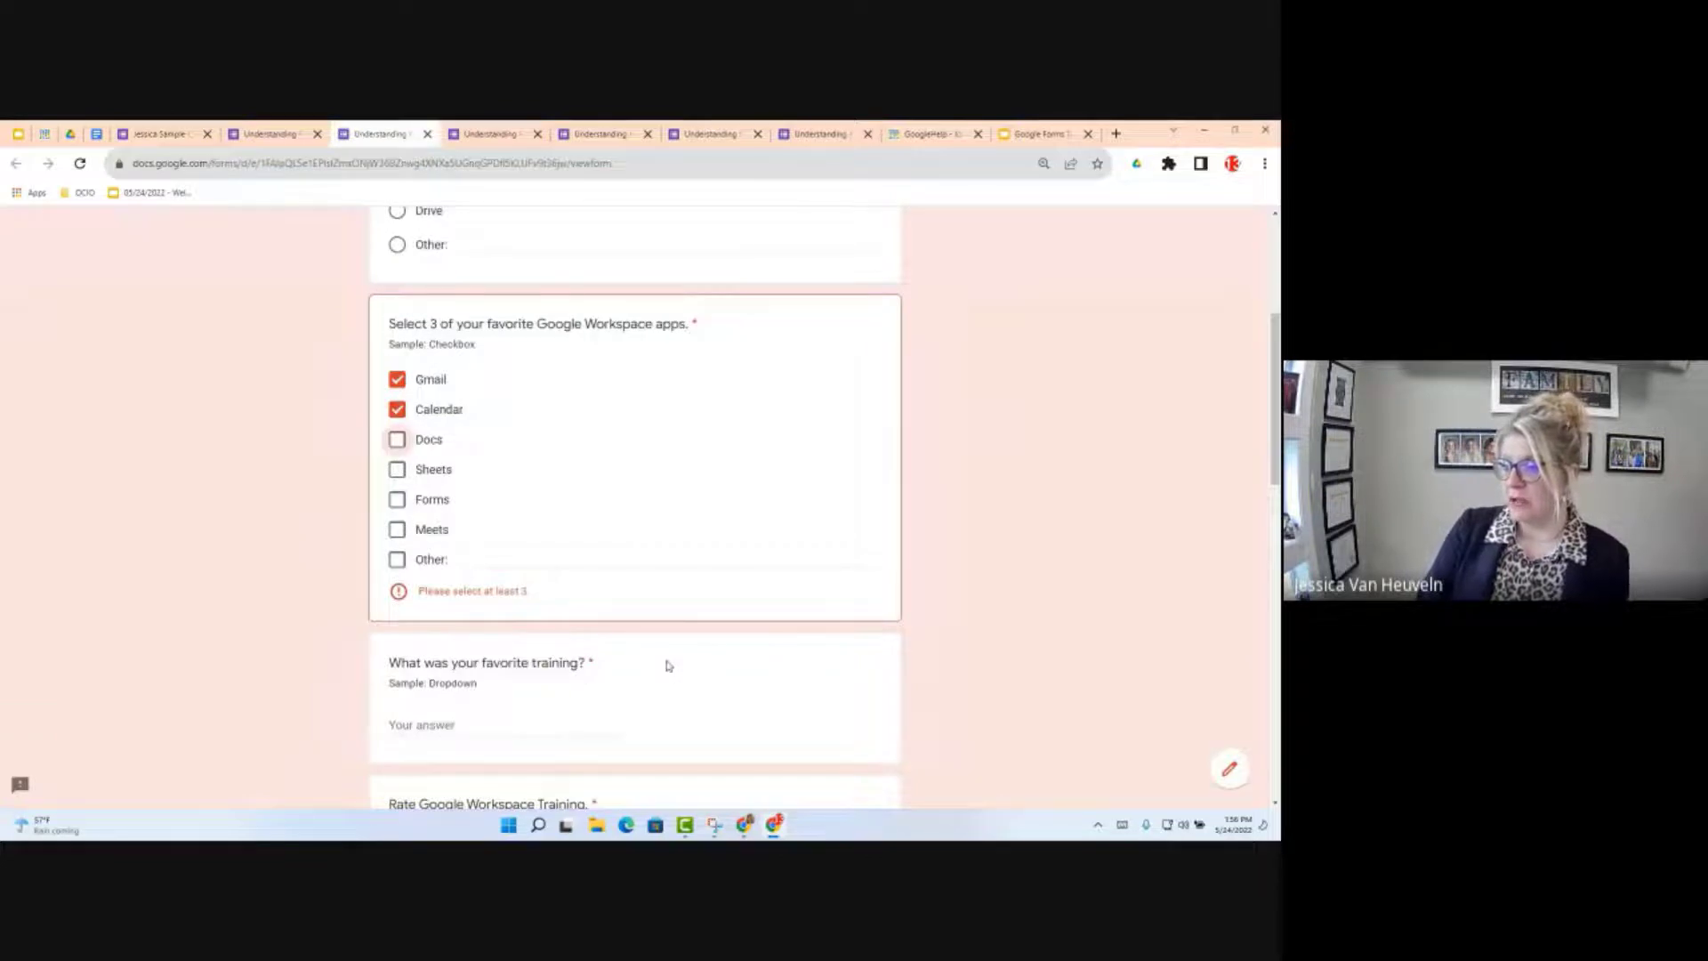
pyautogui.scroll(-1, 669, 666)
pyautogui.scroll(-3, 487, 666)
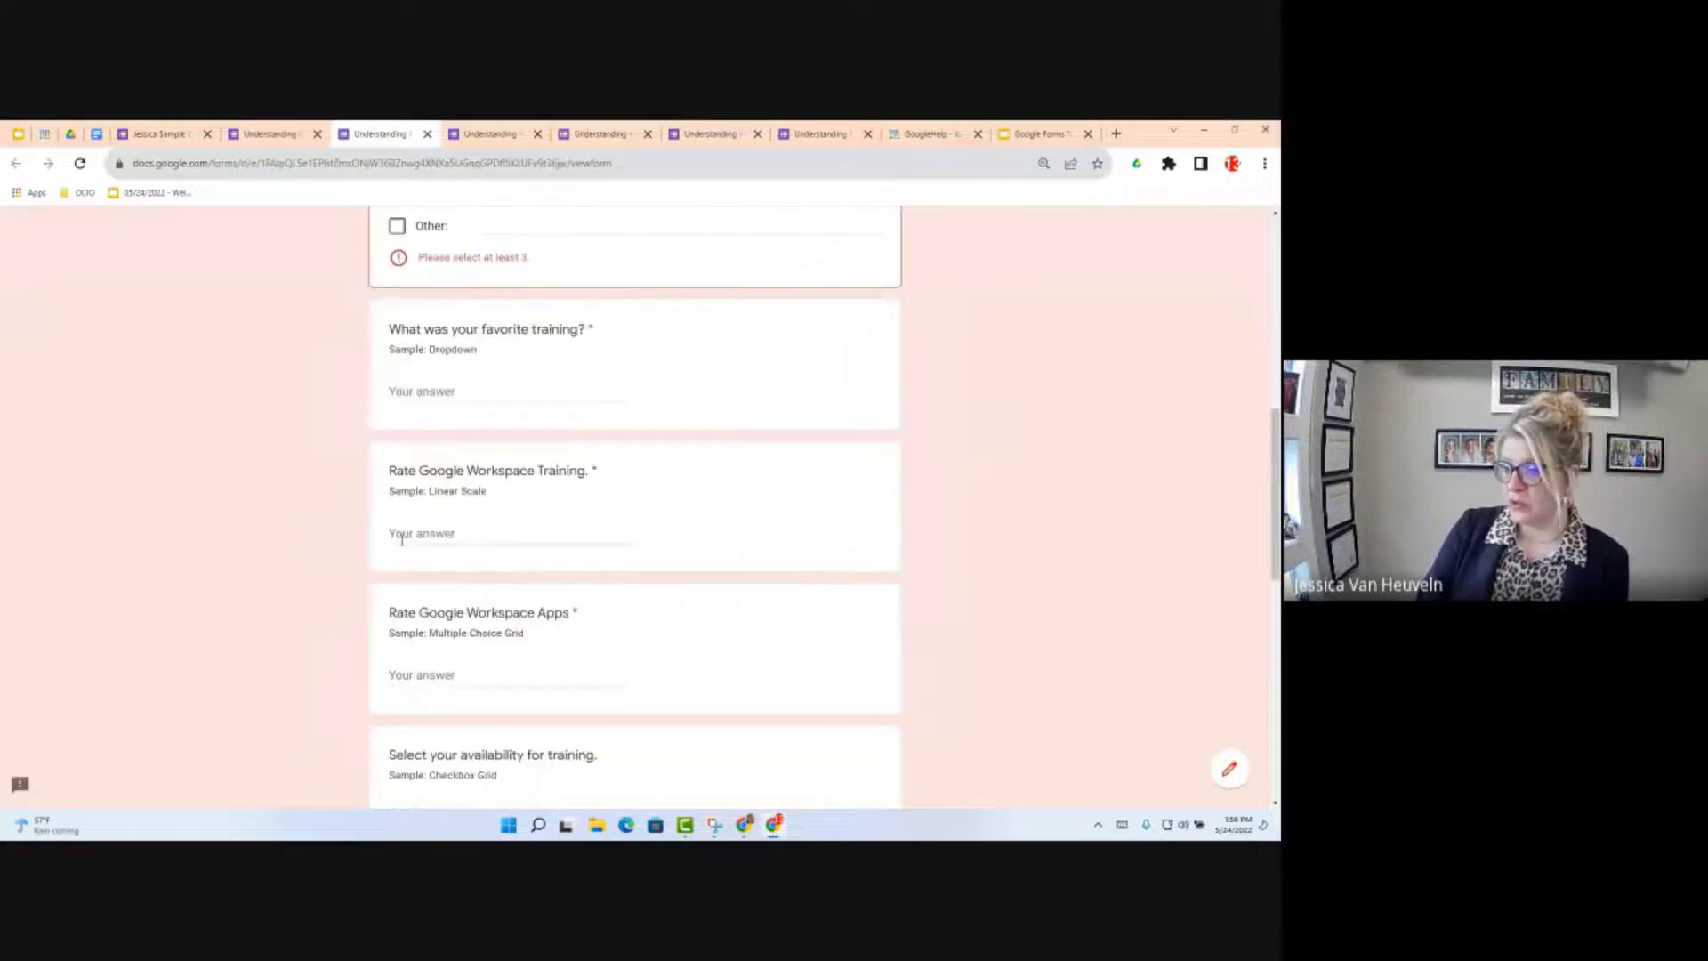
pyautogui.click(402, 538)
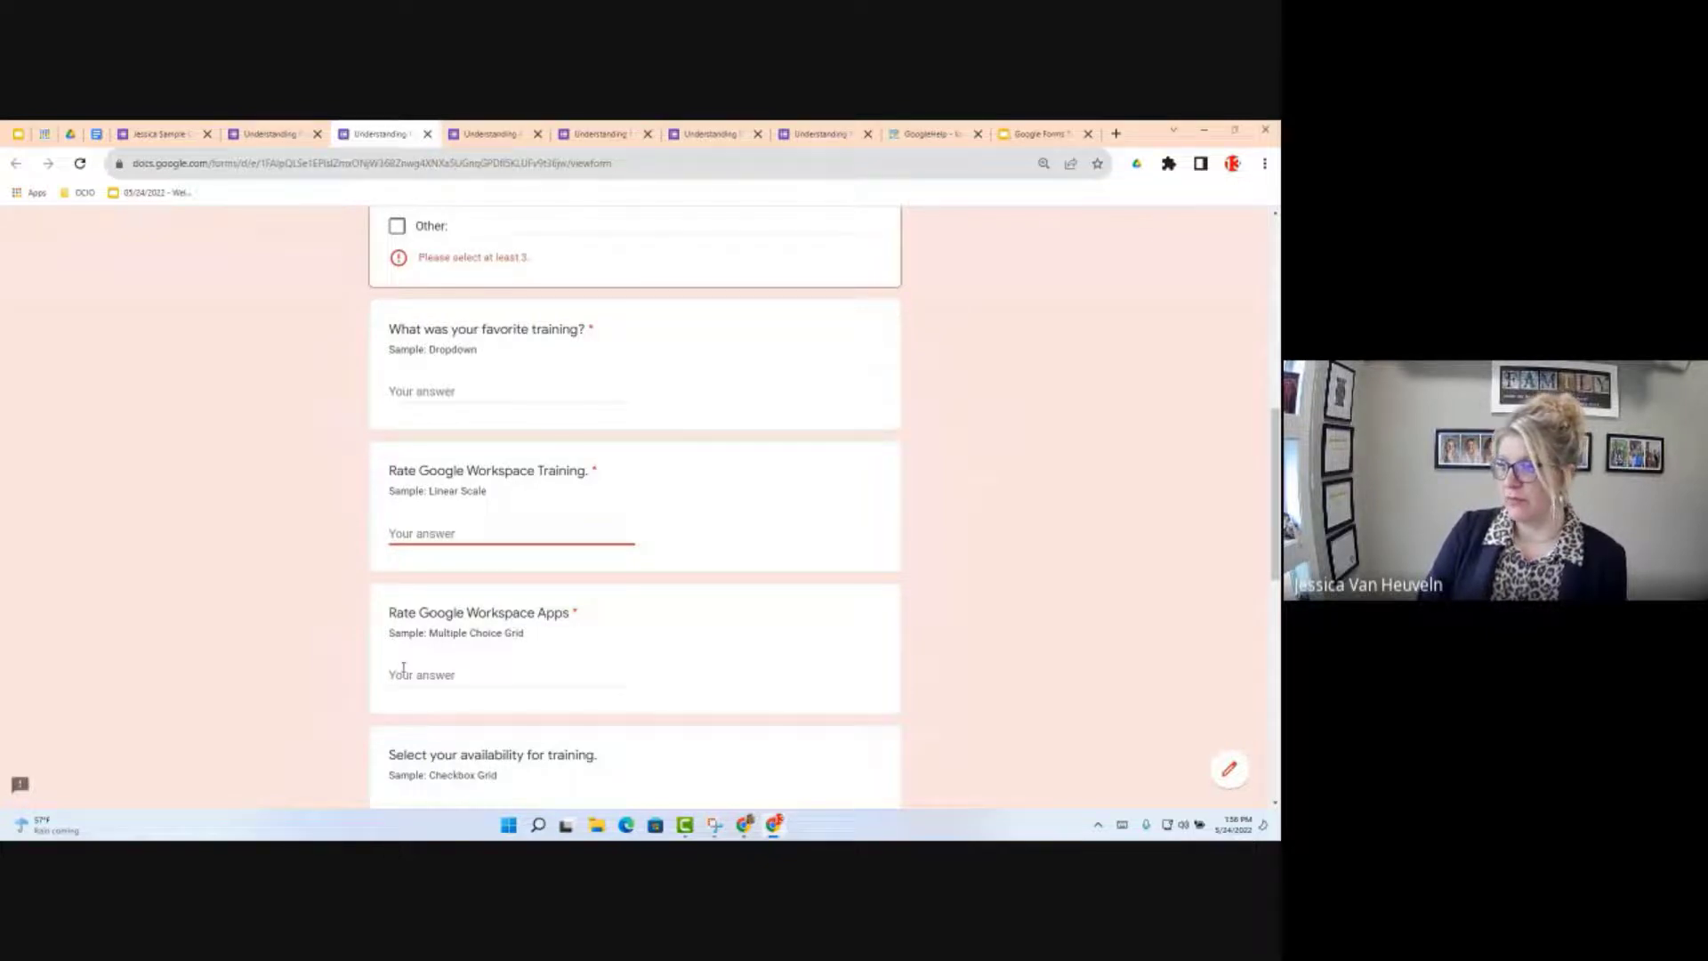
pyautogui.scroll(-1, 403, 667)
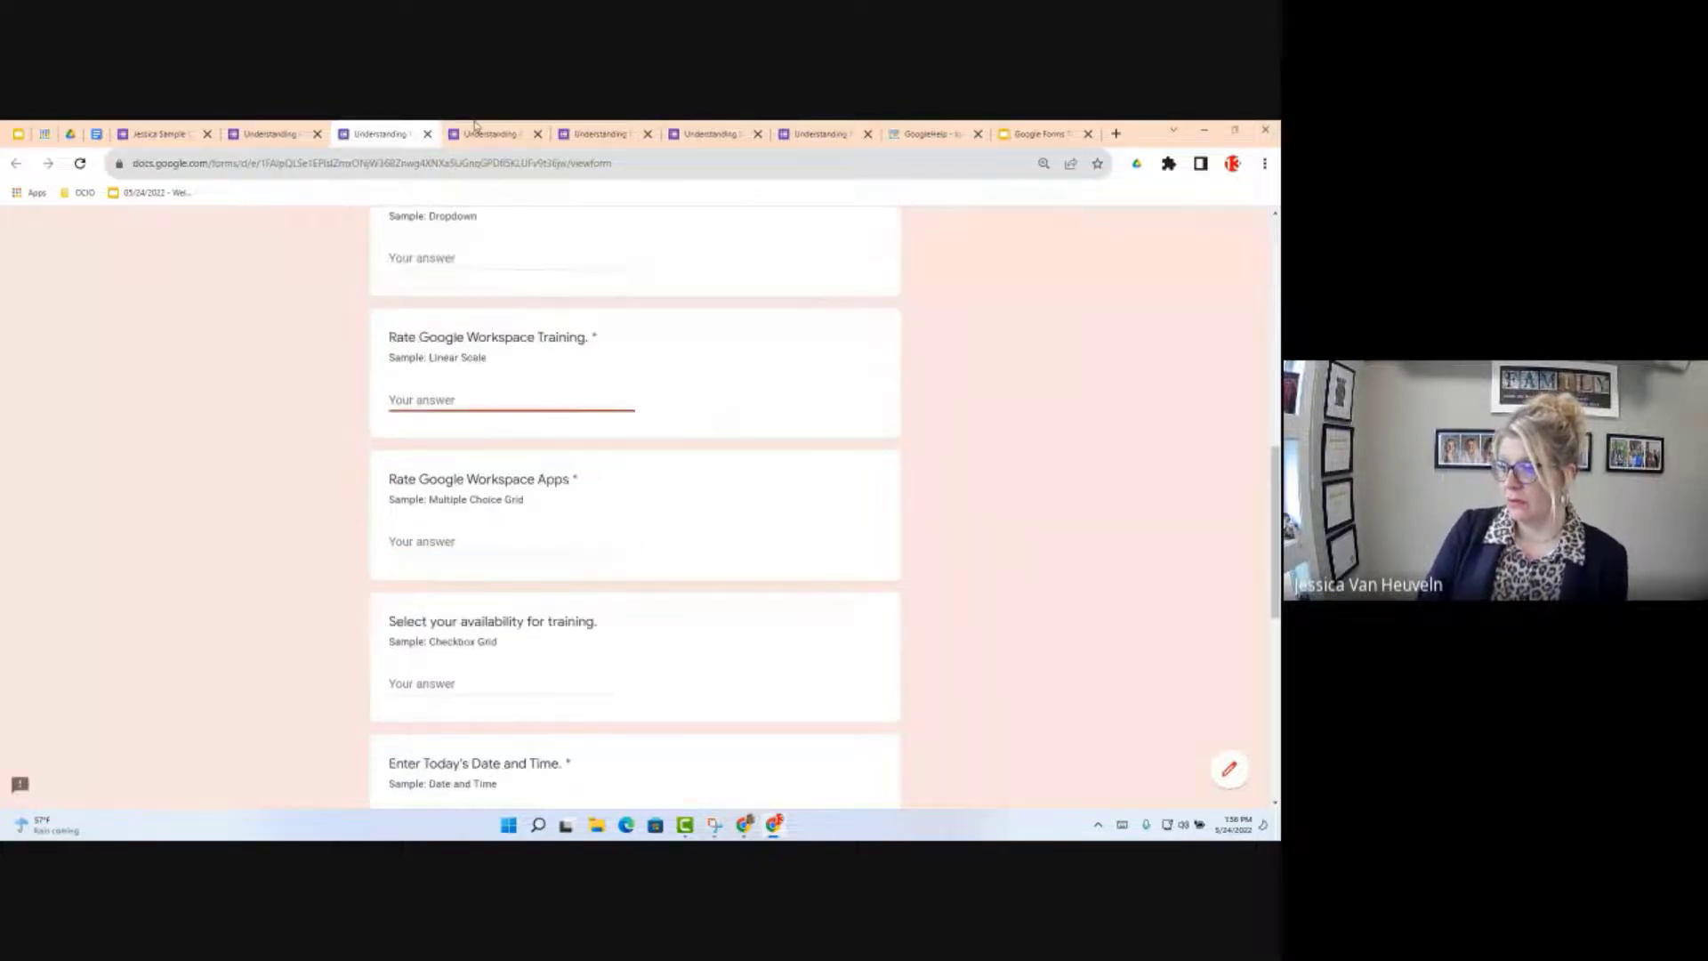
pyautogui.click(480, 133)
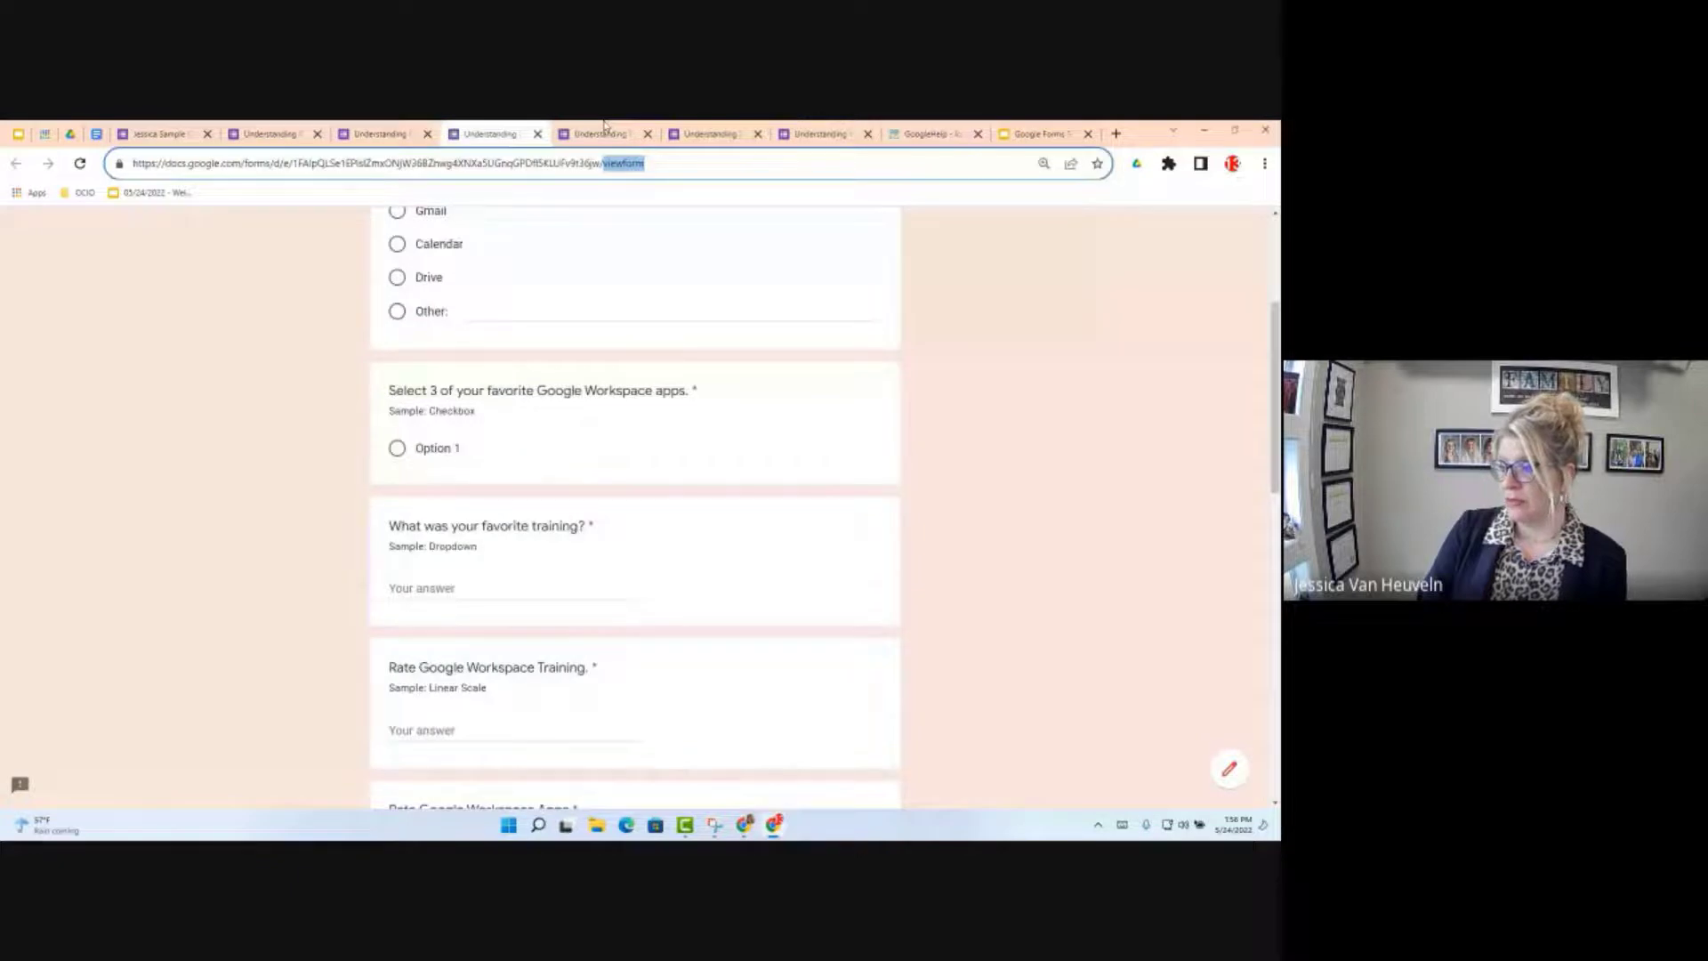
pyautogui.click(707, 134)
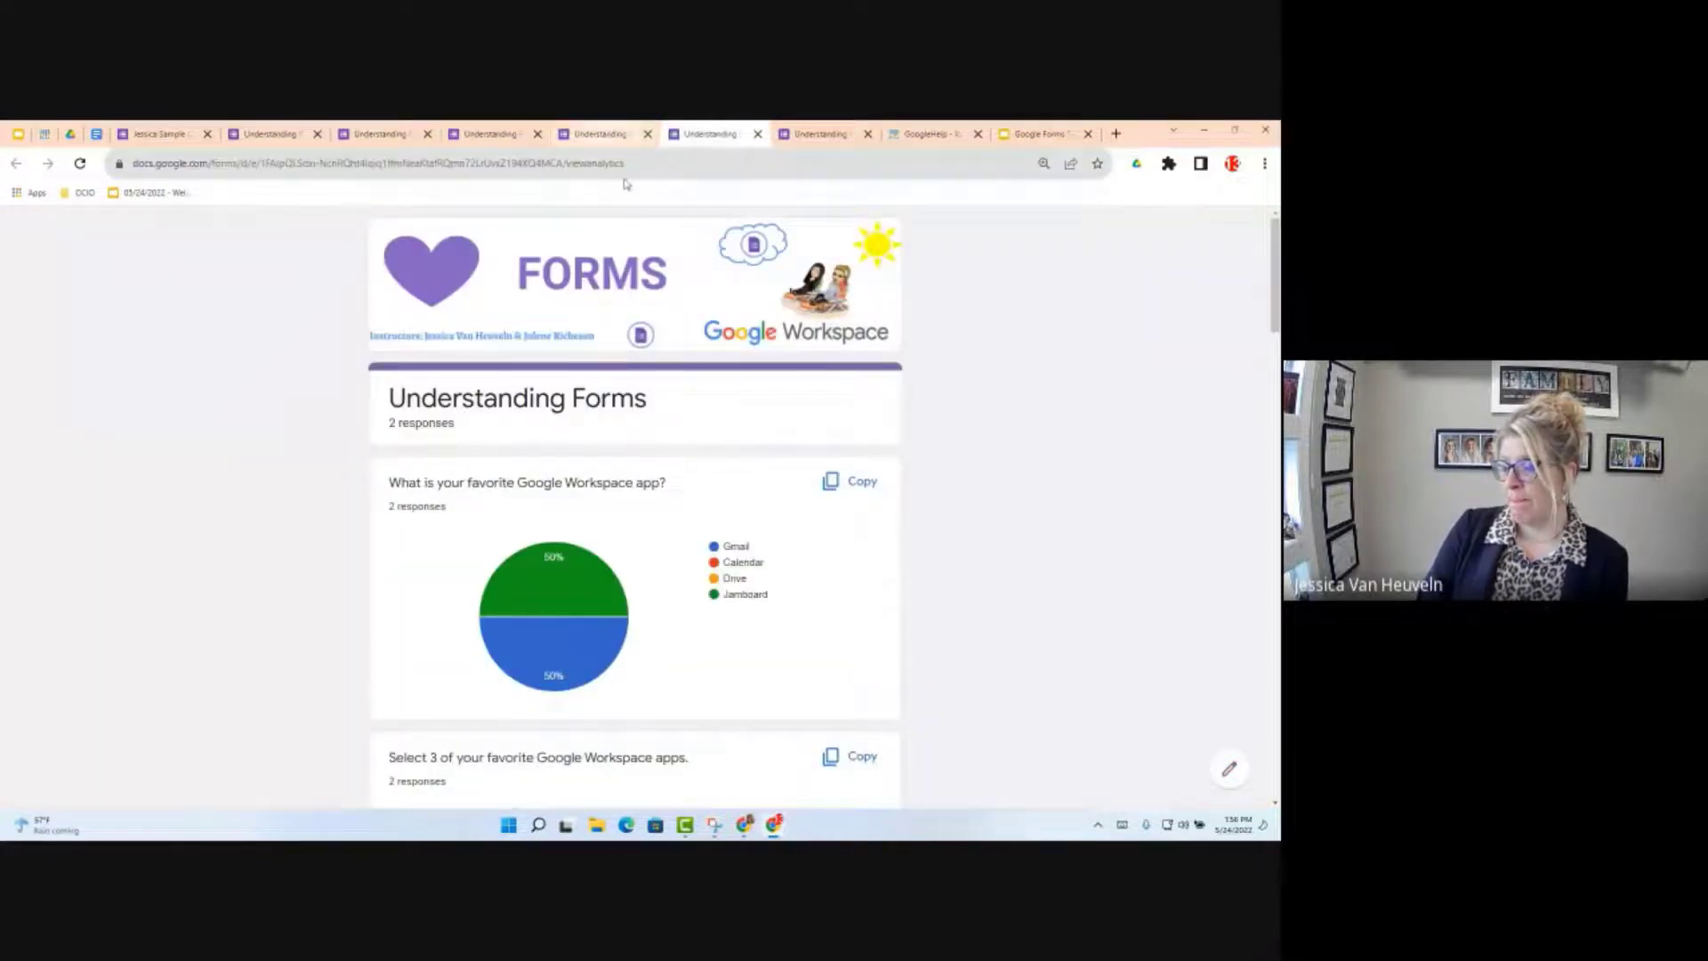
pyautogui.click(608, 136)
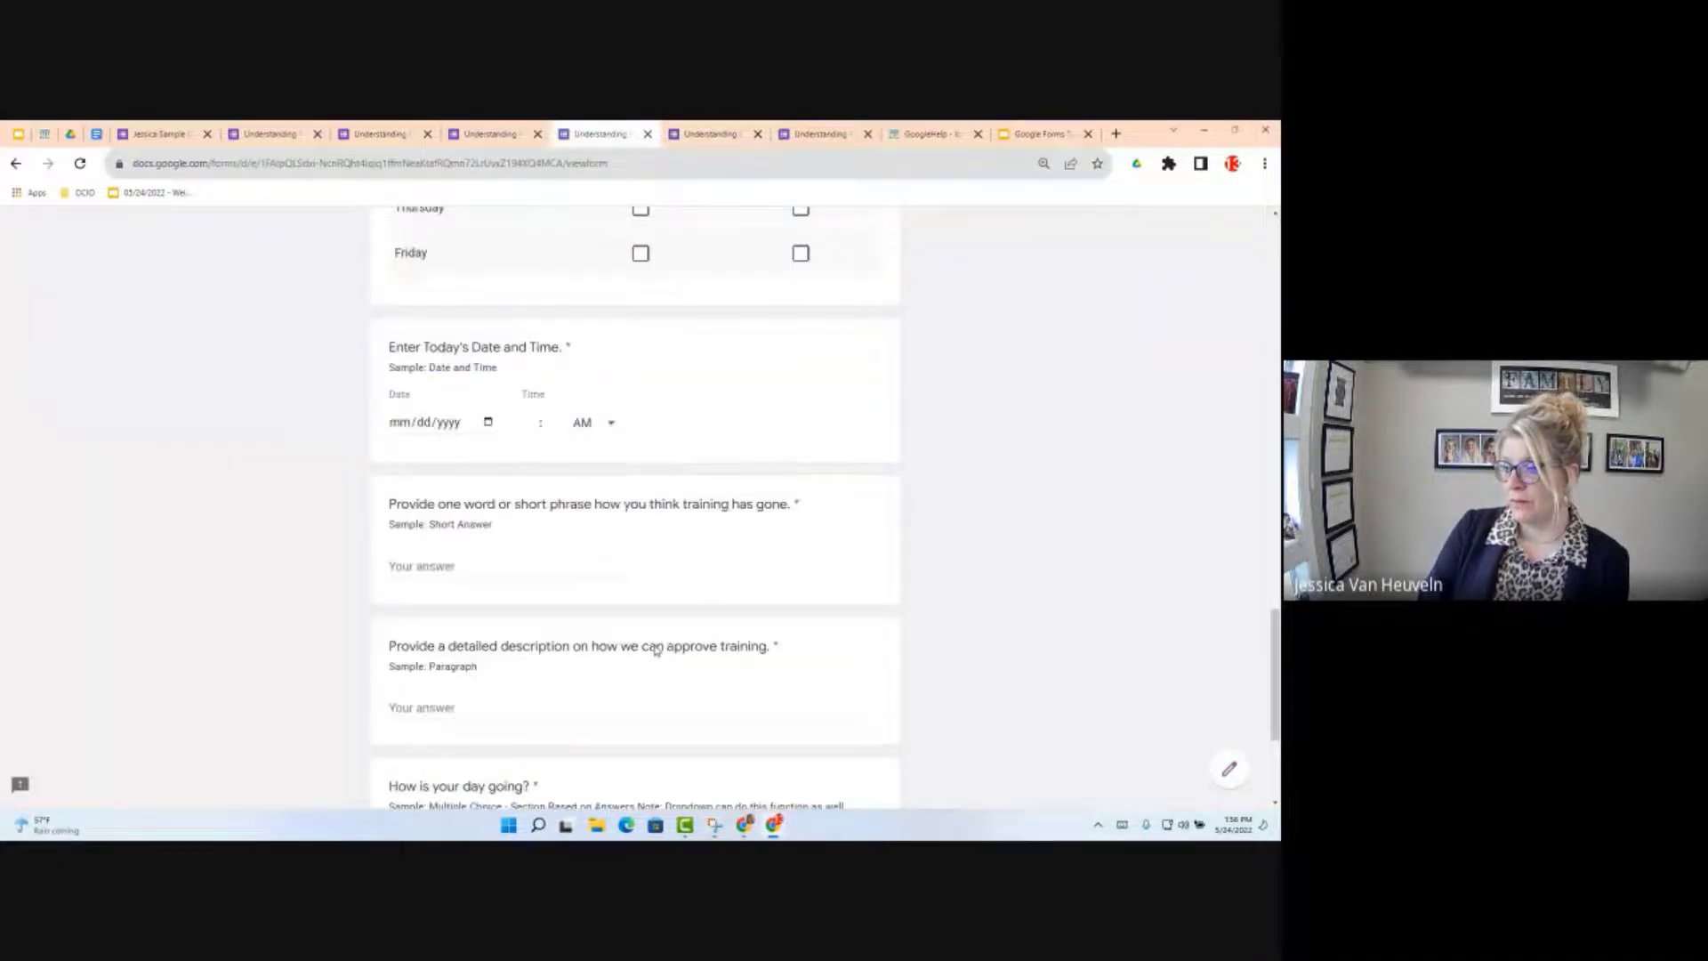
pyautogui.scroll(-3, 656, 650)
pyautogui.scroll(-1, 469, 420)
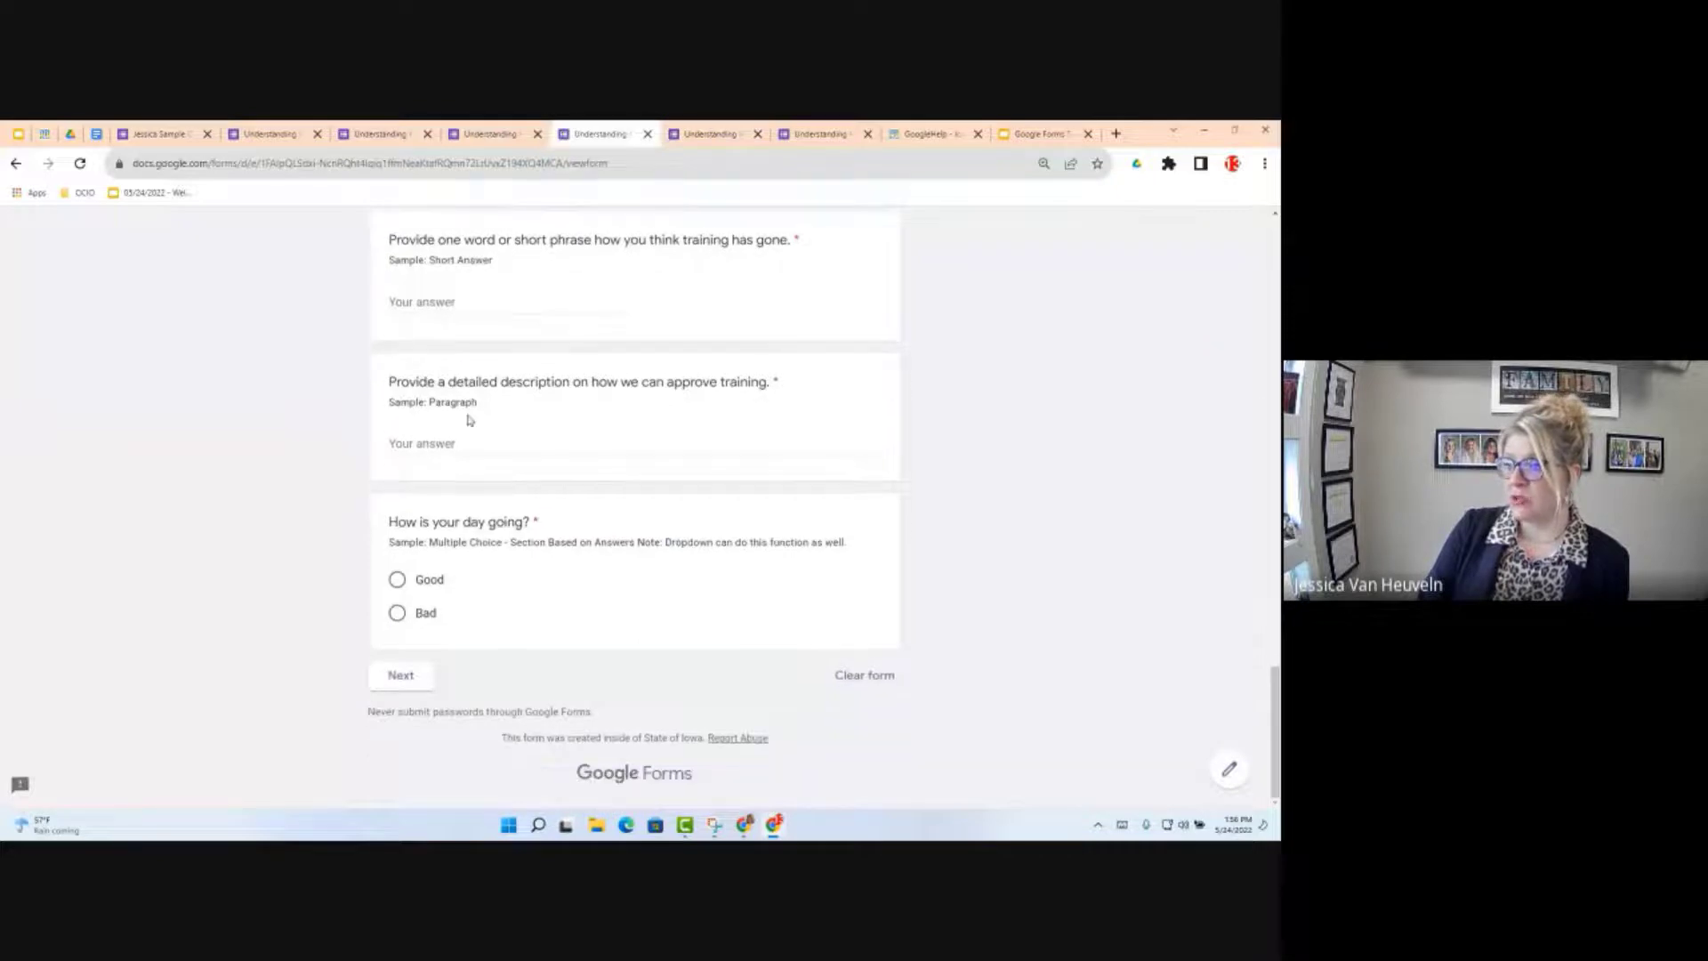
pyautogui.scroll(1, 469, 420)
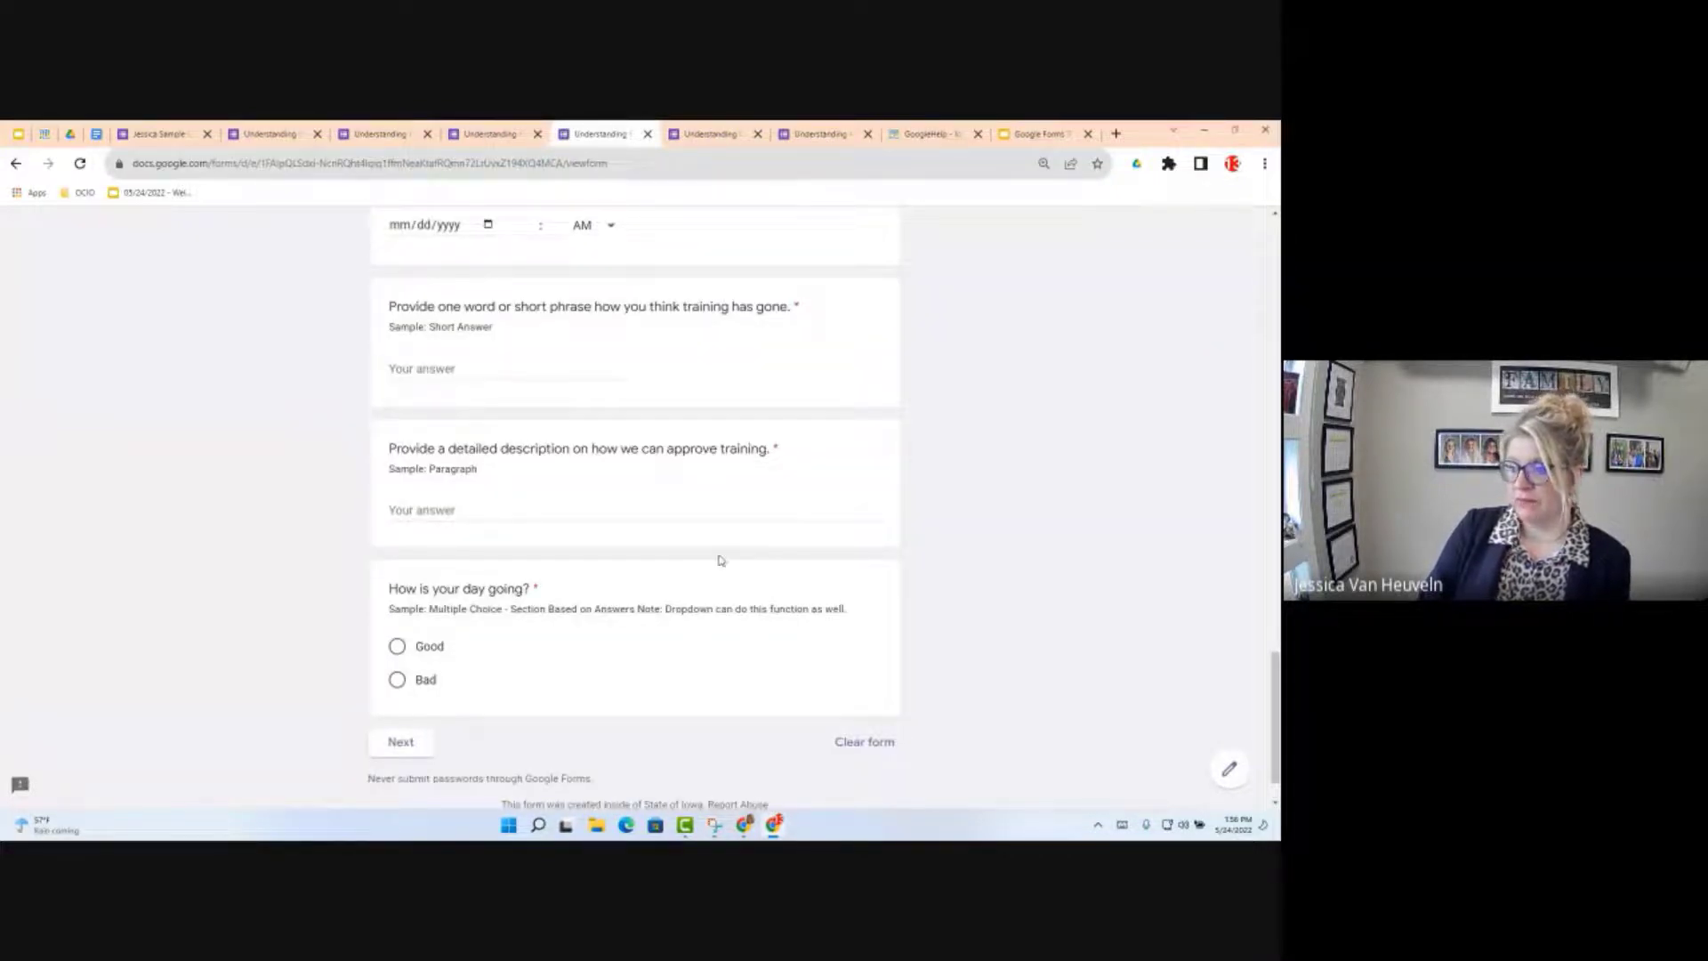
pyautogui.click(153, 134)
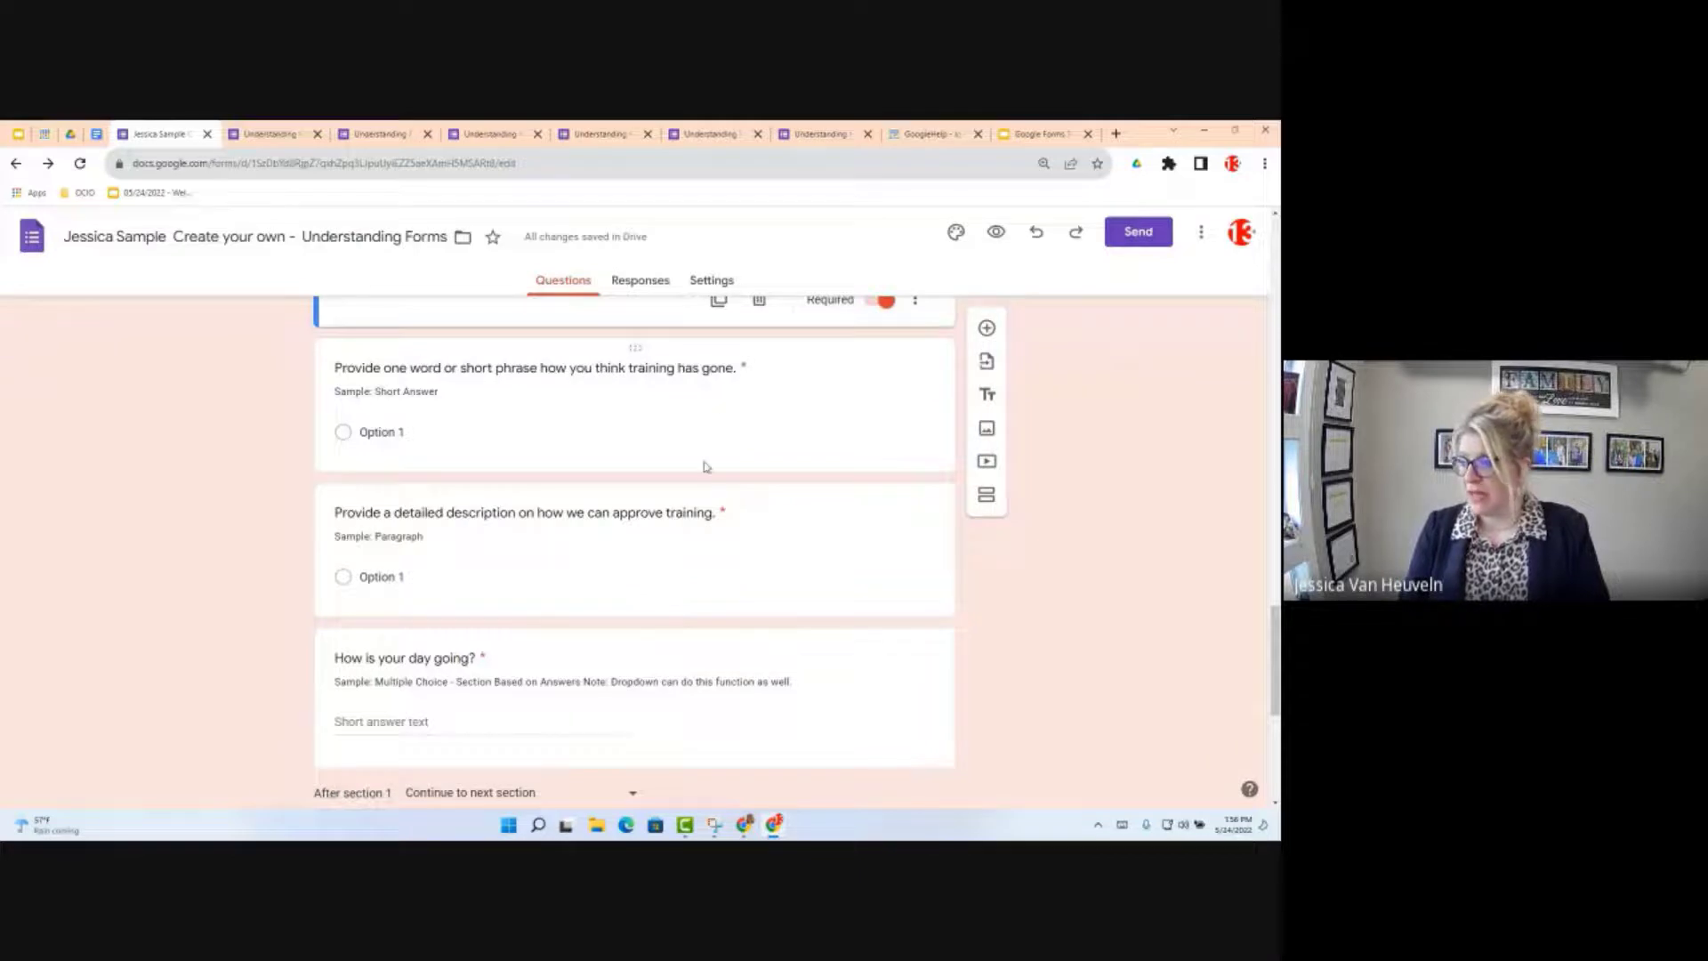
# Step: Select the 'Provide one word or short phrase how you think training has gone.' question card
pyautogui.click(545, 372)
pyautogui.click(545, 377)
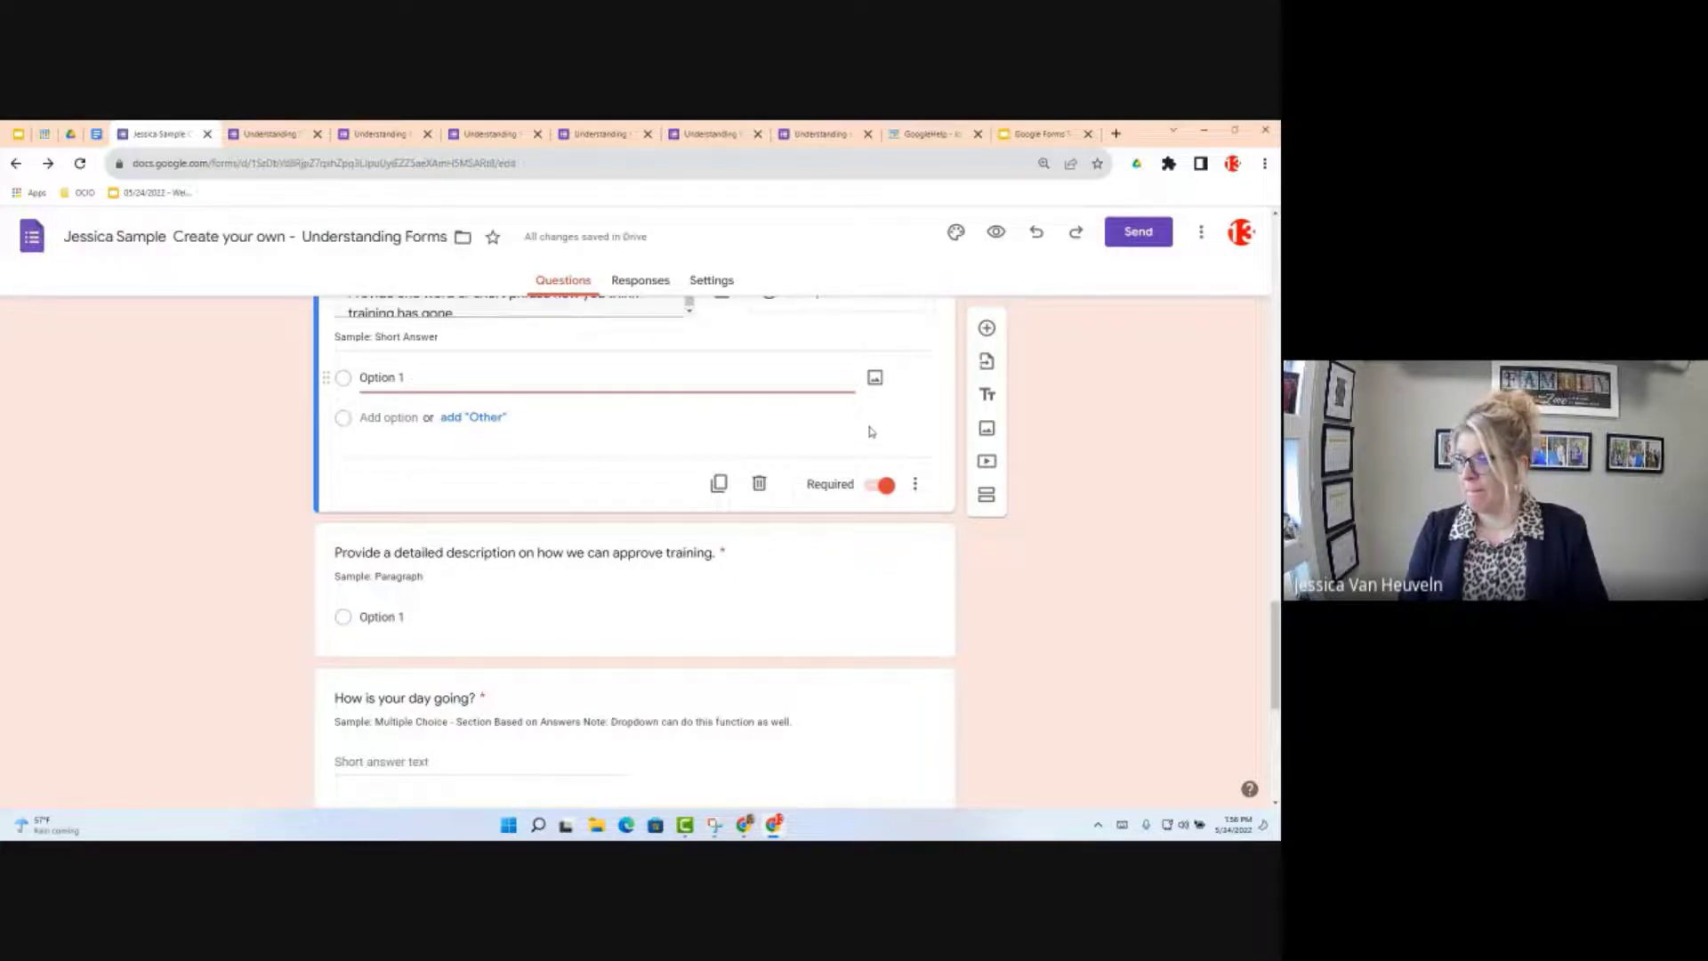
pyautogui.scroll(1, 871, 431)
pyautogui.scroll(5, 871, 431)
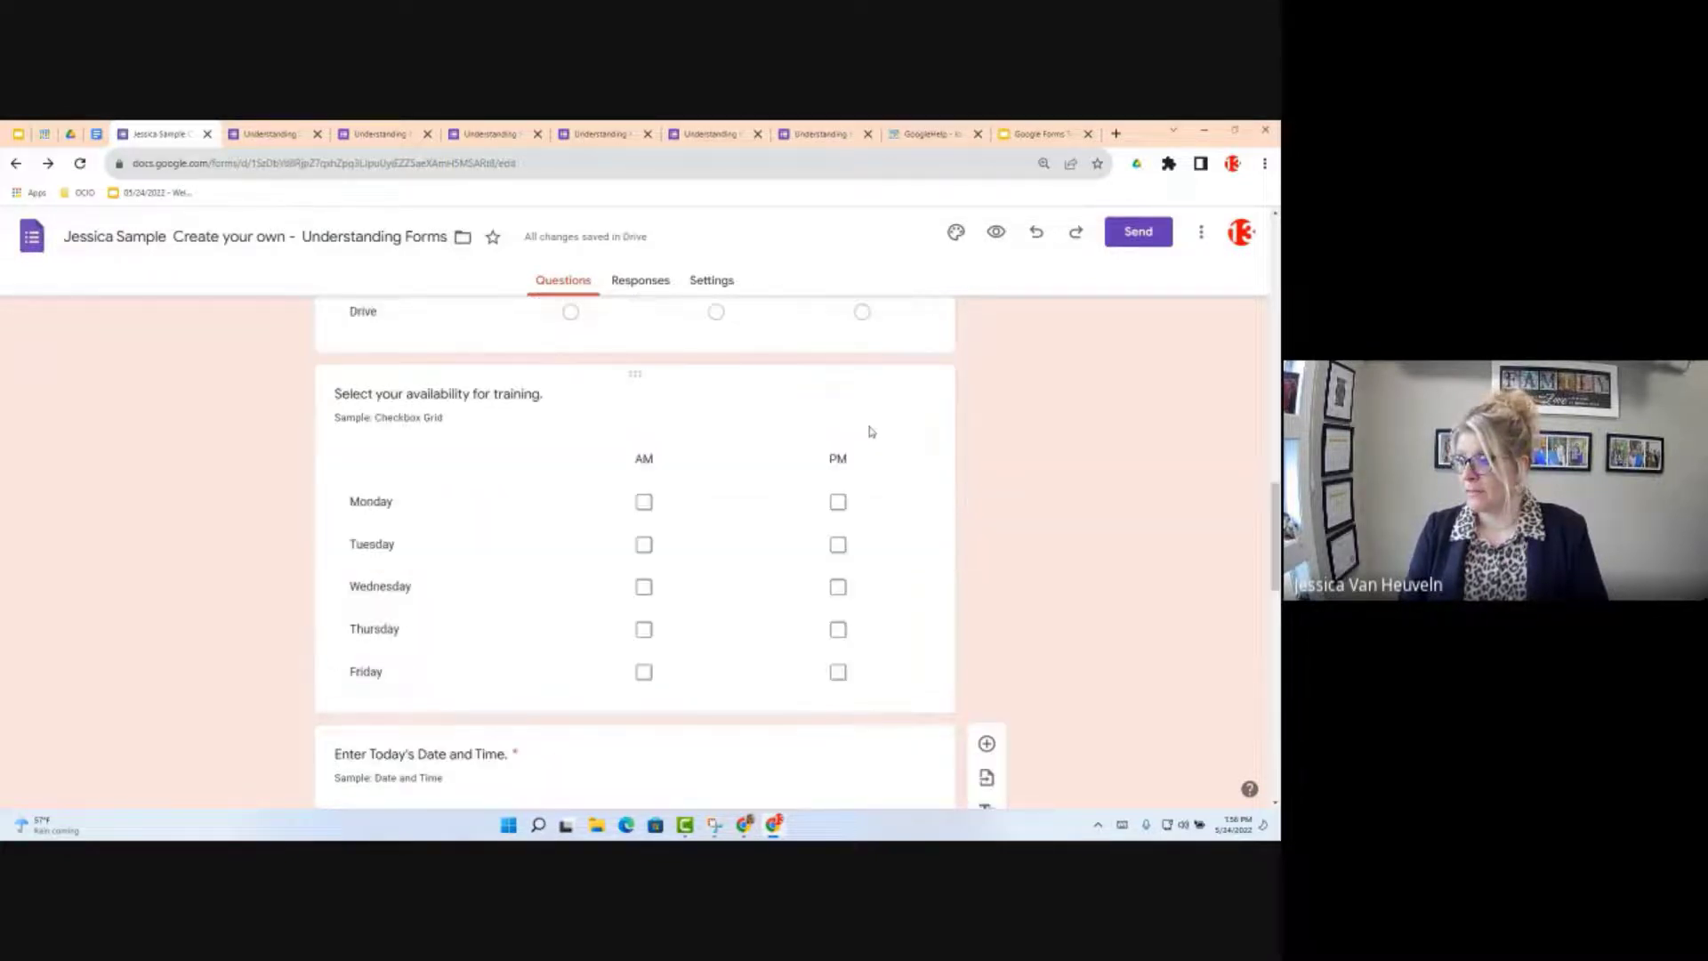
pyautogui.scroll(-3, 871, 432)
pyautogui.scroll(-1, 871, 513)
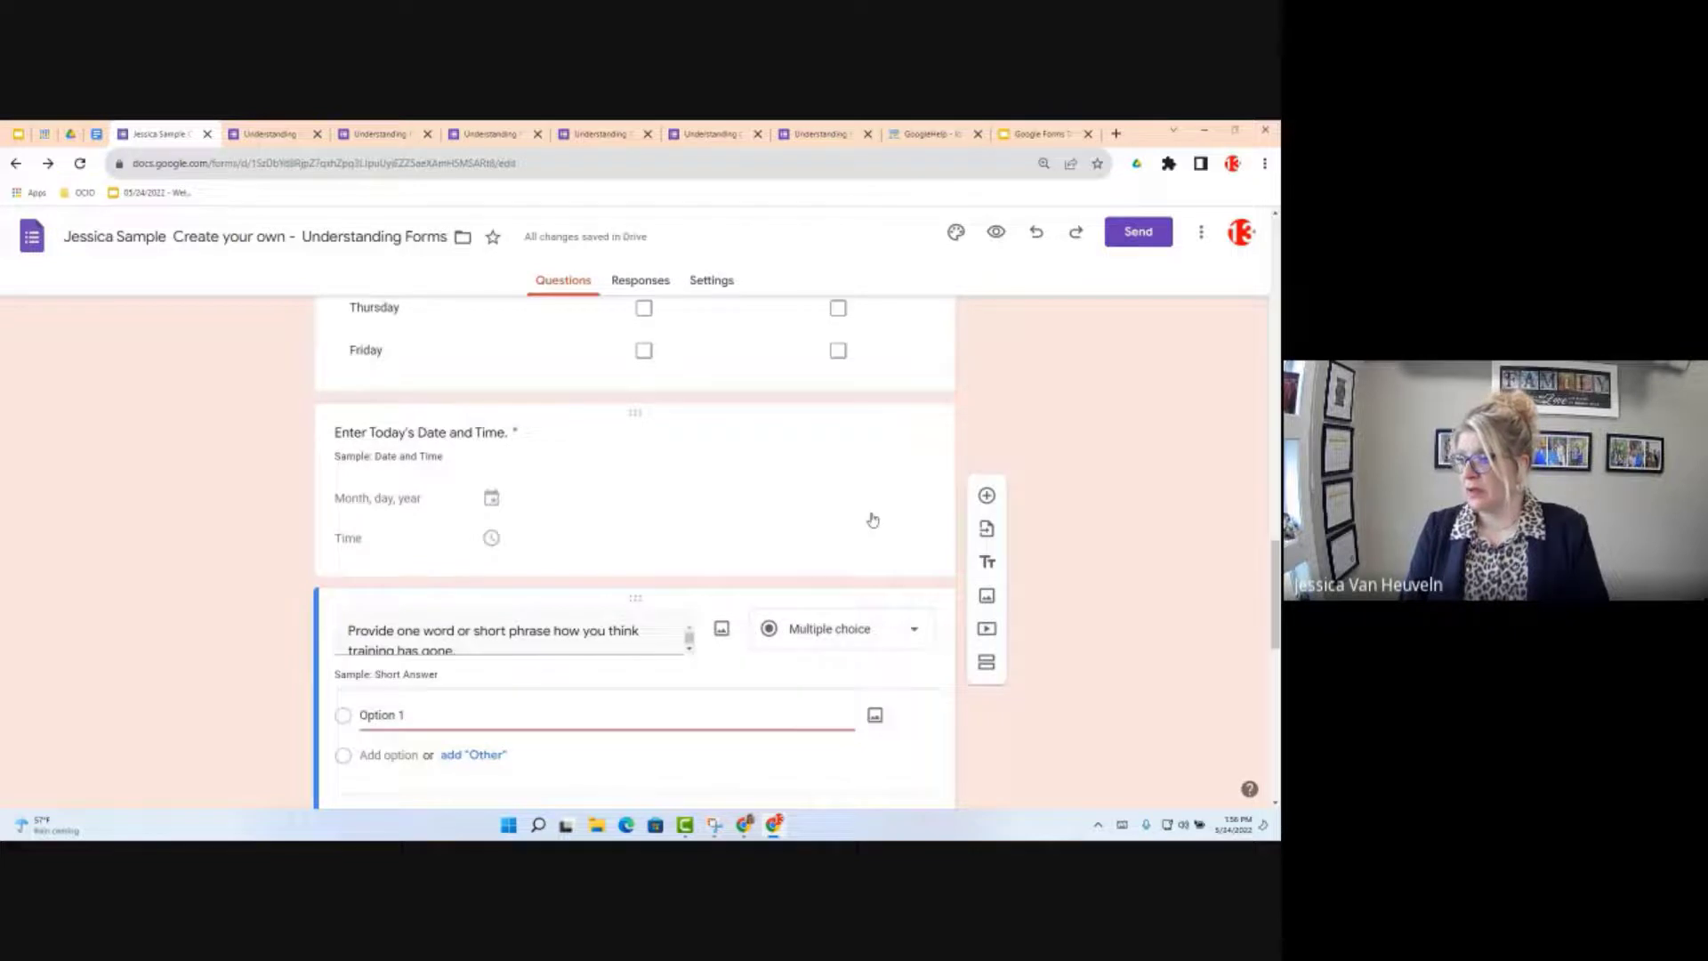
pyautogui.scroll(-5, 872, 520)
pyautogui.scroll(3, 862, 513)
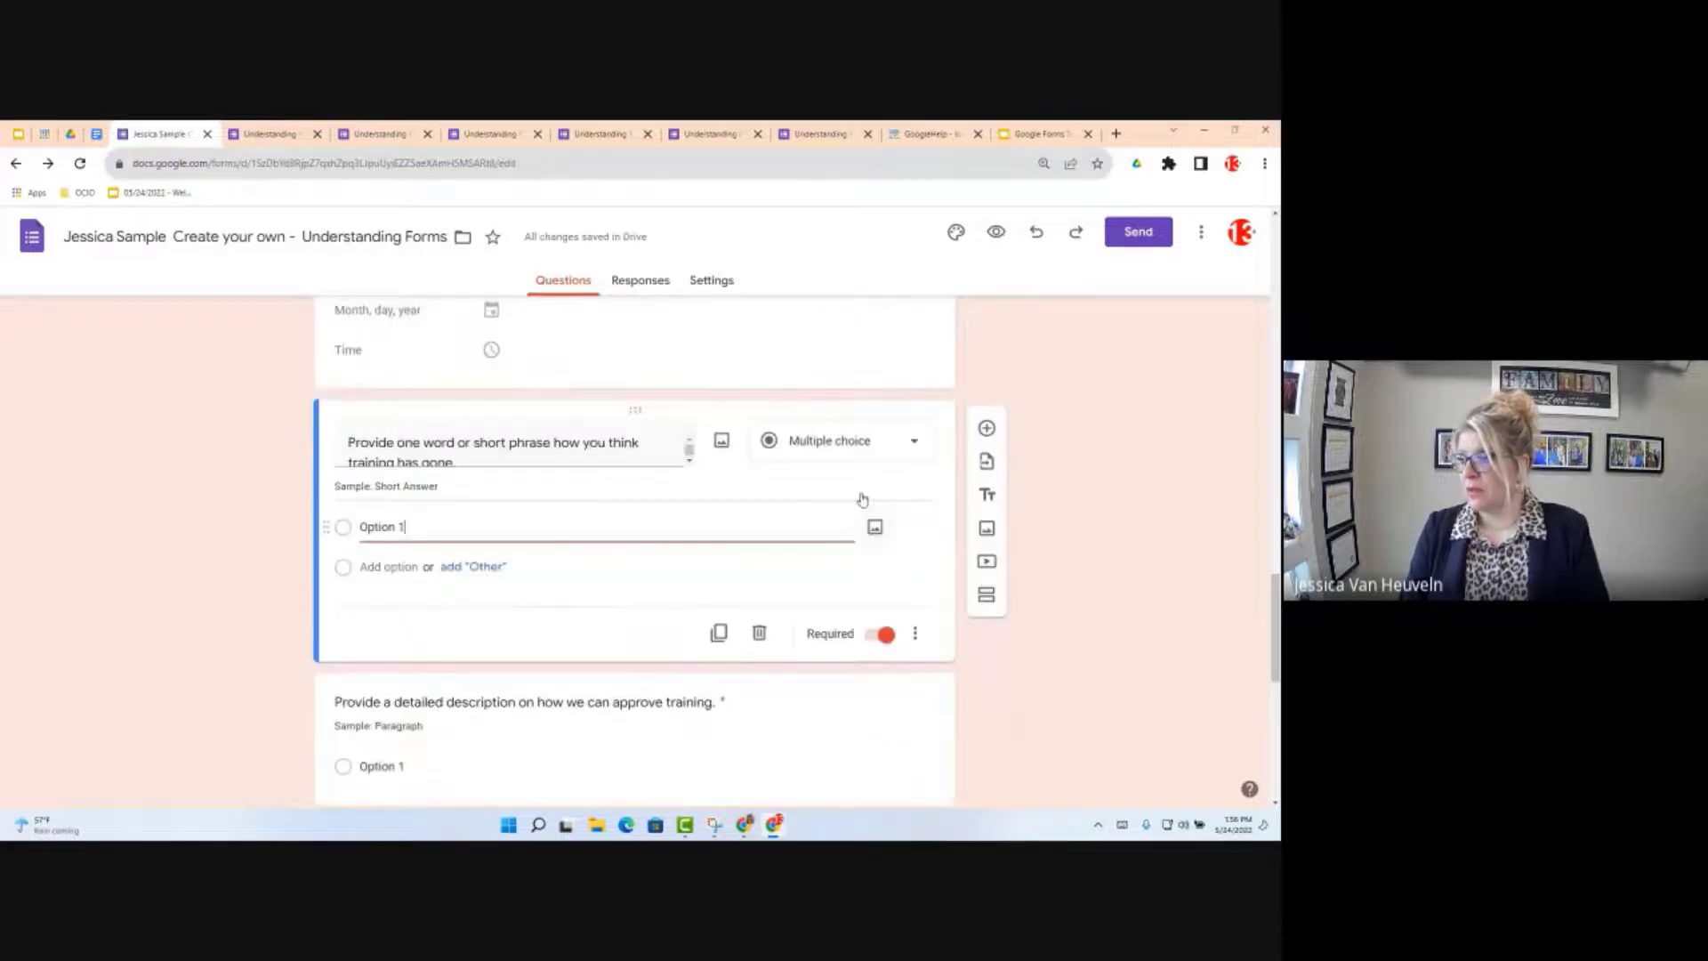
pyautogui.scroll(1, 866, 491)
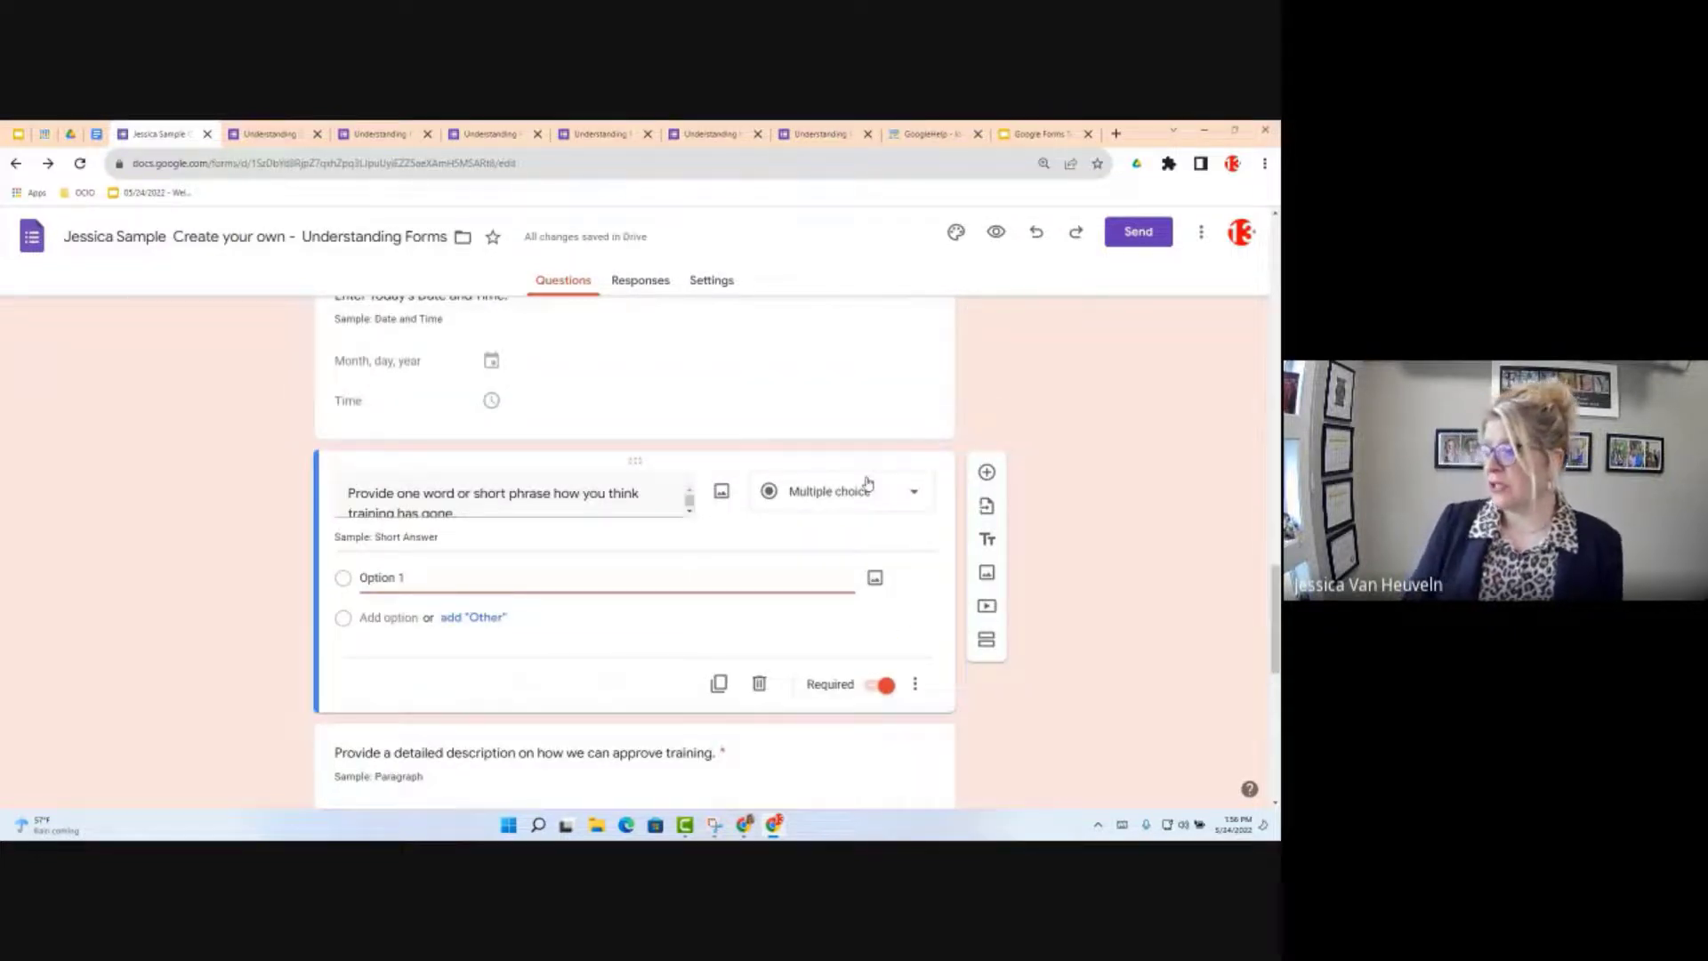
# Step: Switch that question's type to Short answer and bring up its extra settings
pyautogui.click(867, 485)
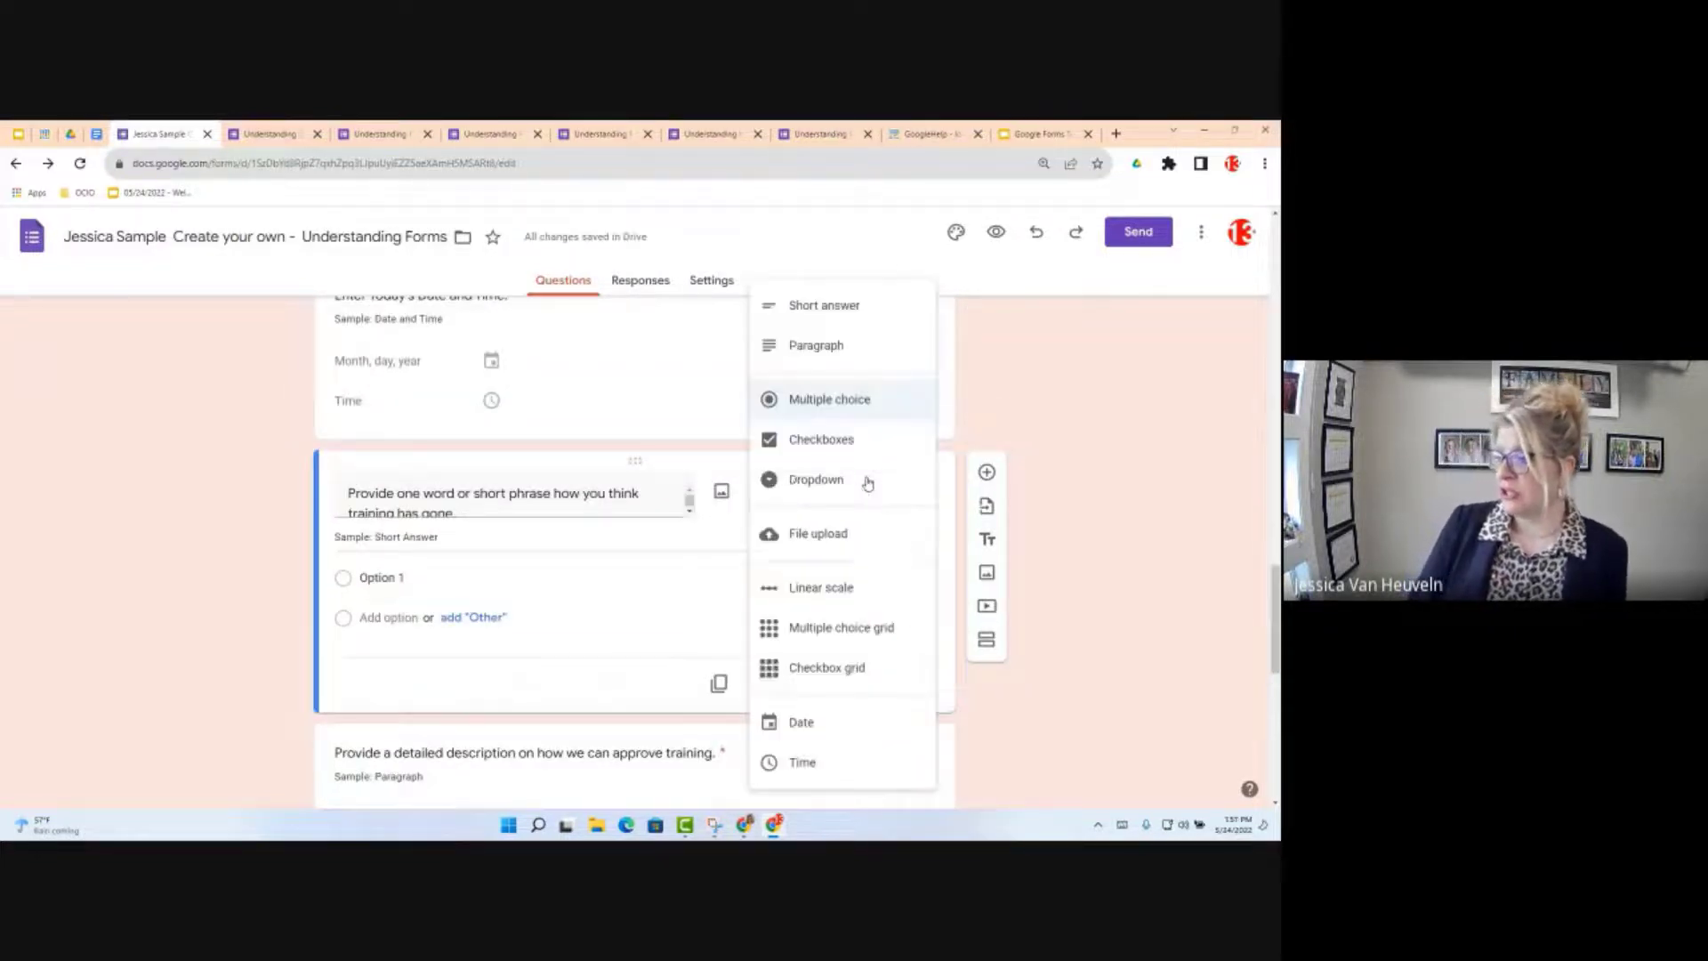
pyautogui.click(835, 307)
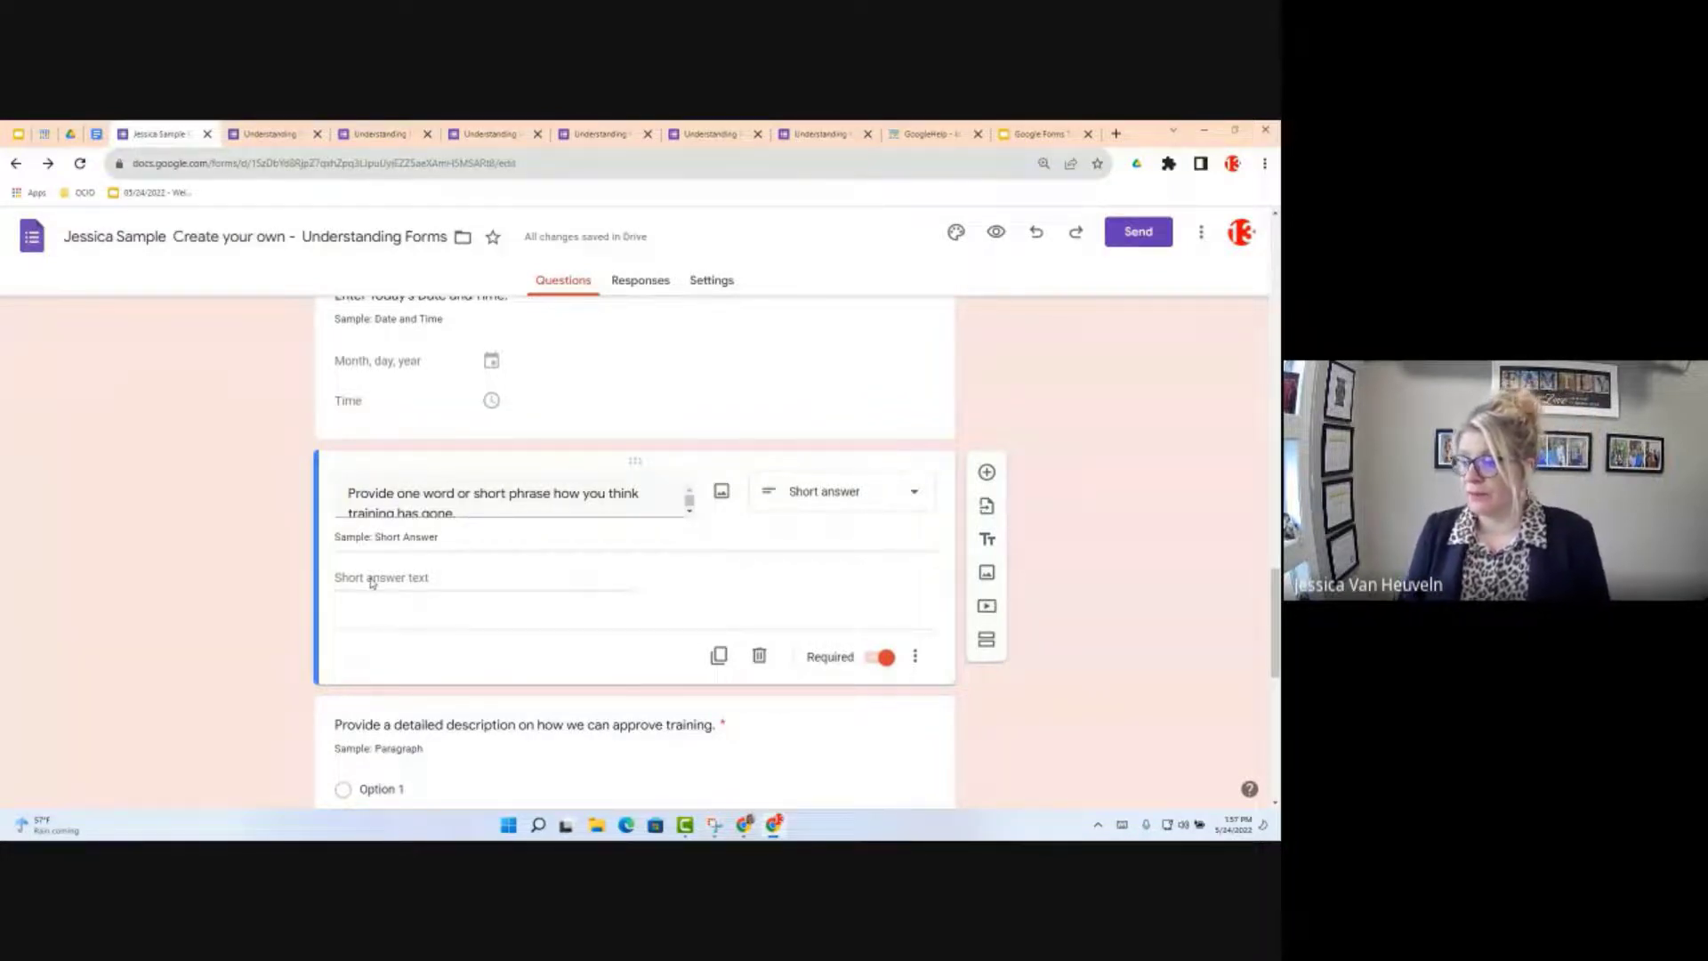
pyautogui.click(916, 657)
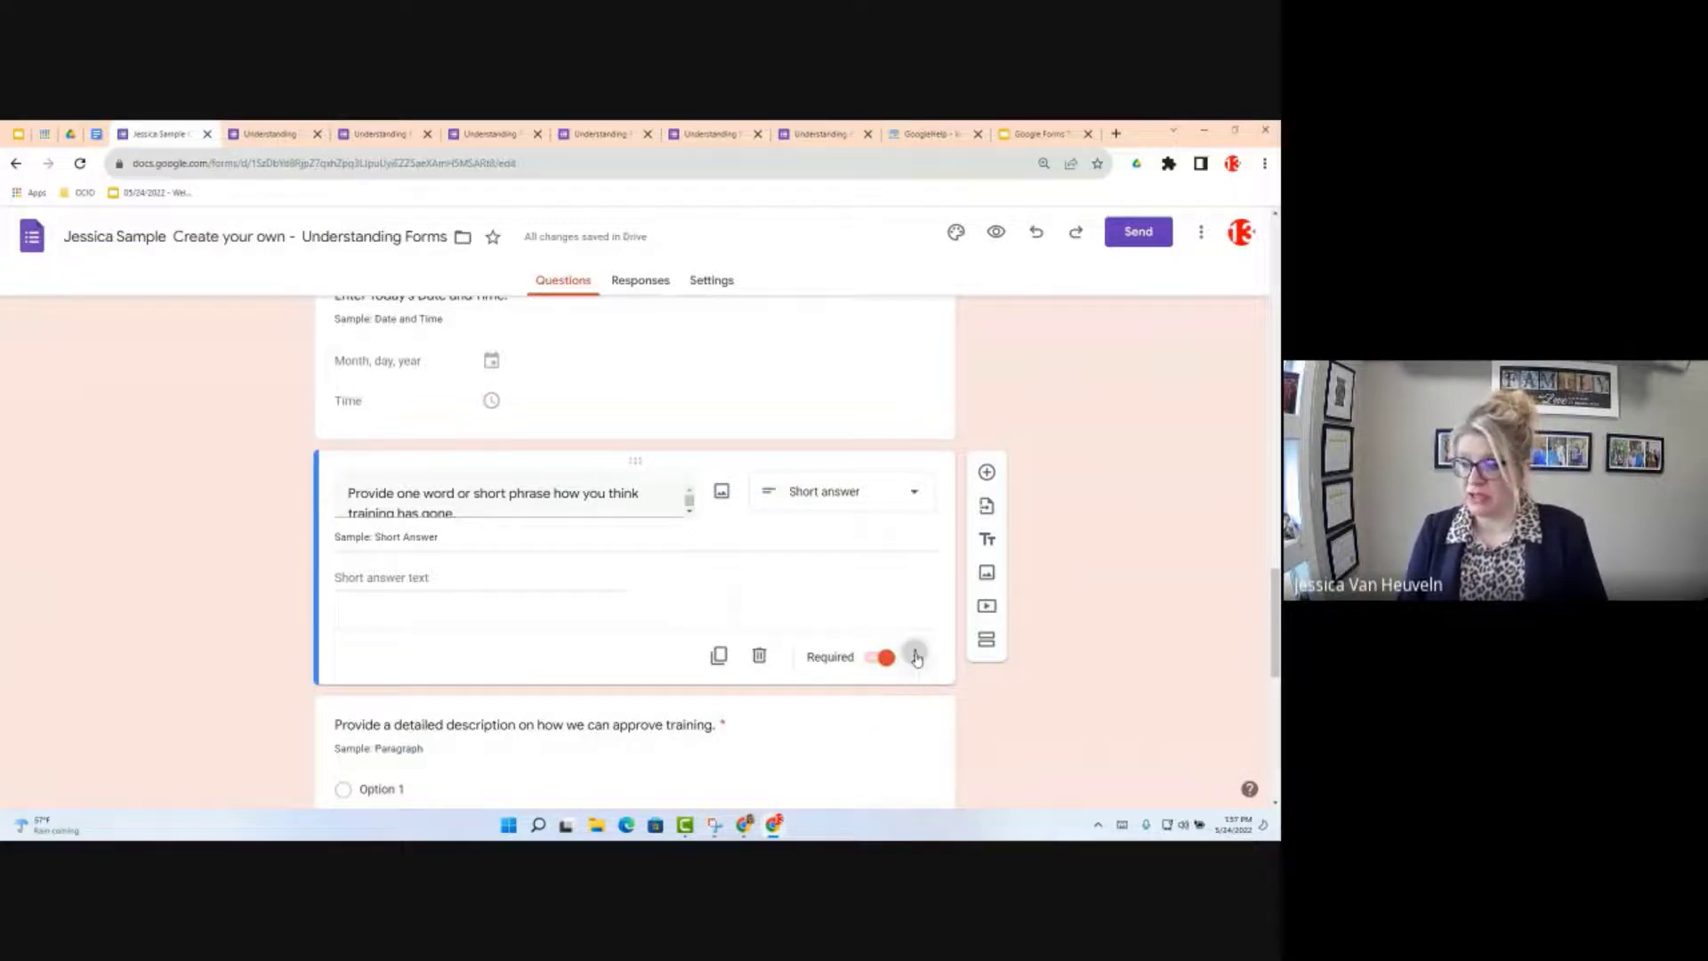
pyautogui.click(916, 658)
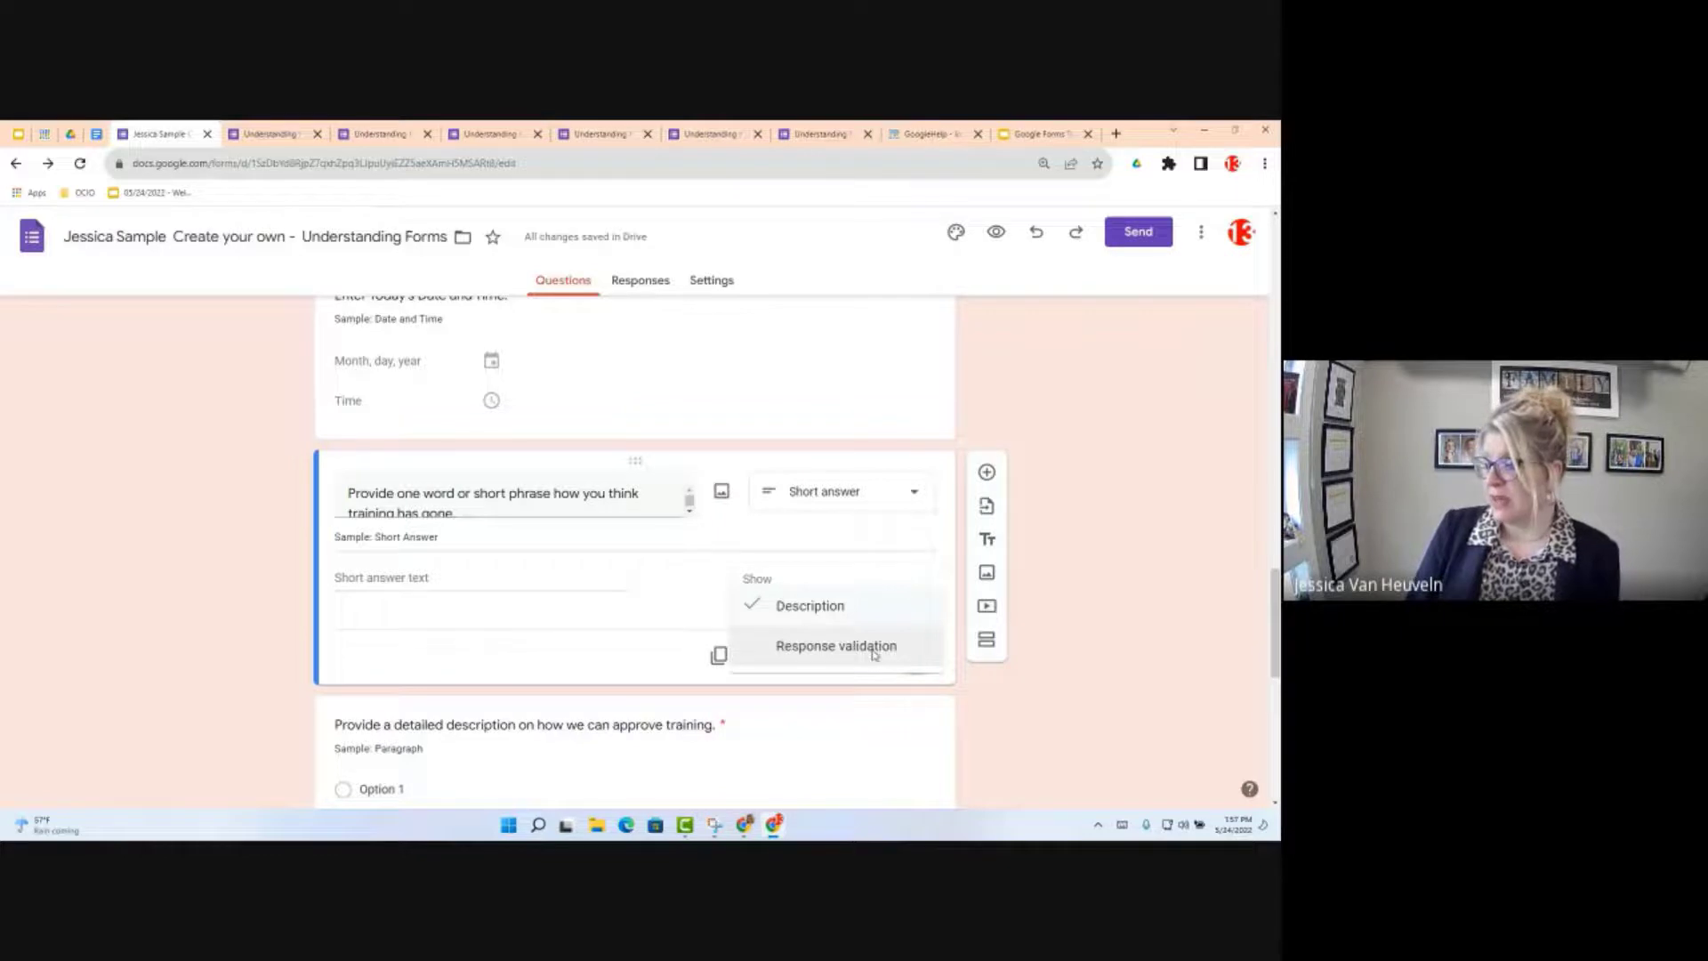
pyautogui.click(874, 656)
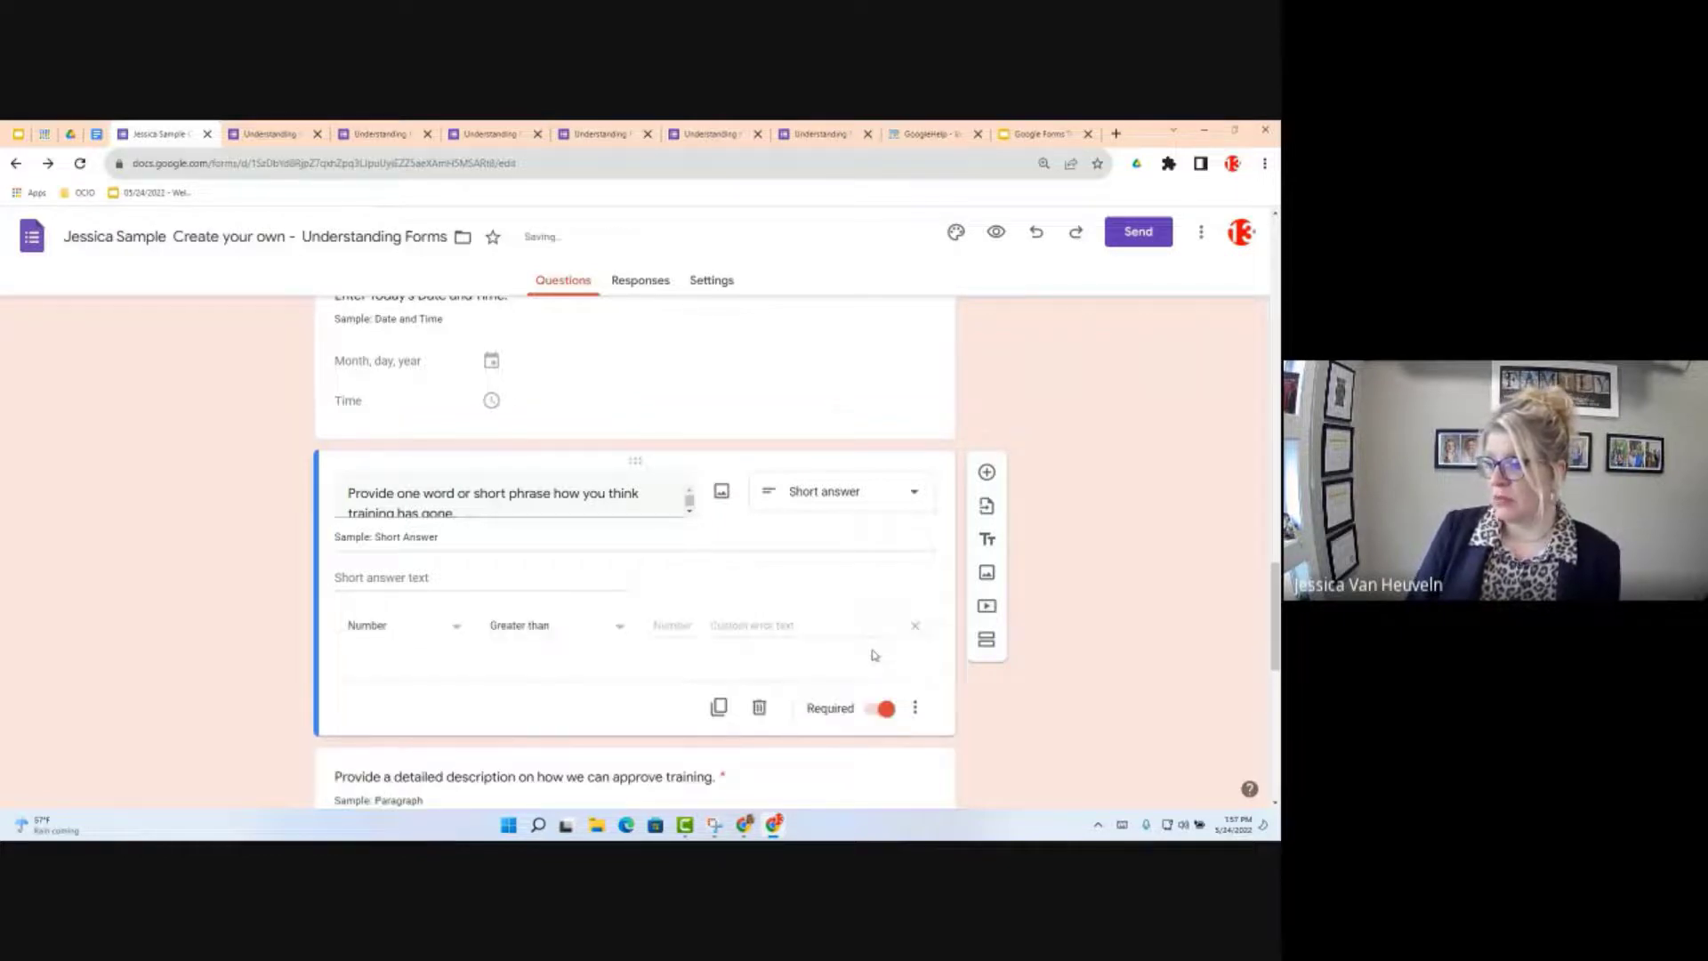
pyautogui.click(459, 628)
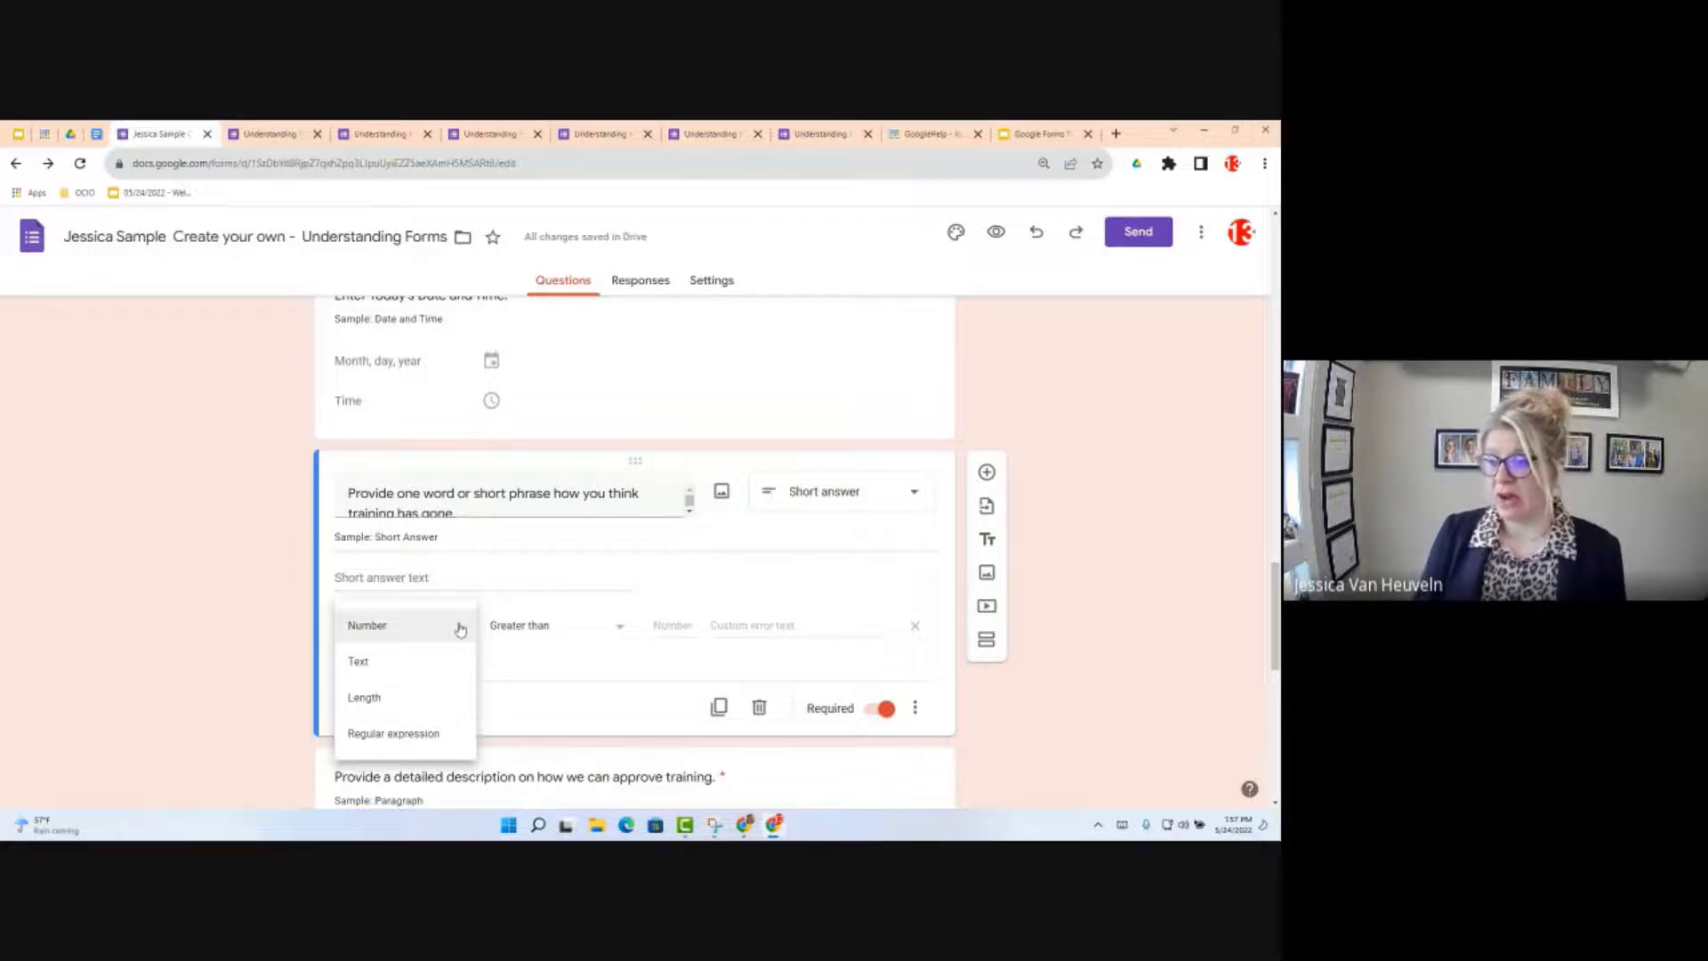
pyautogui.click(610, 689)
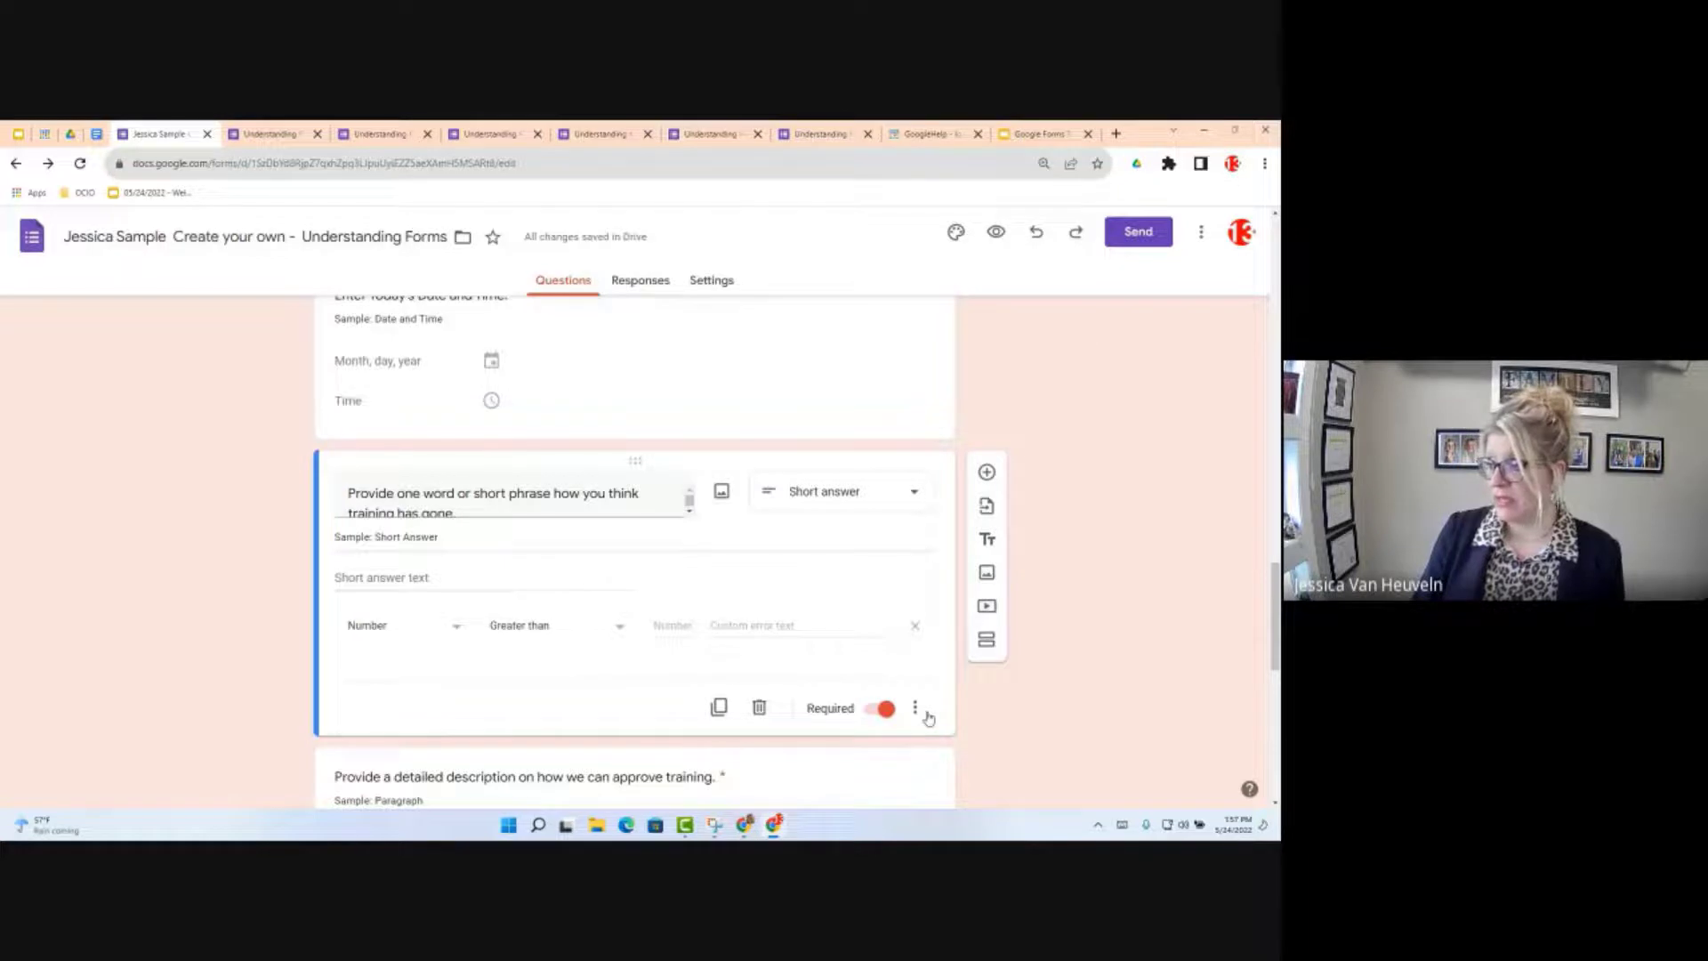
pyautogui.click(913, 626)
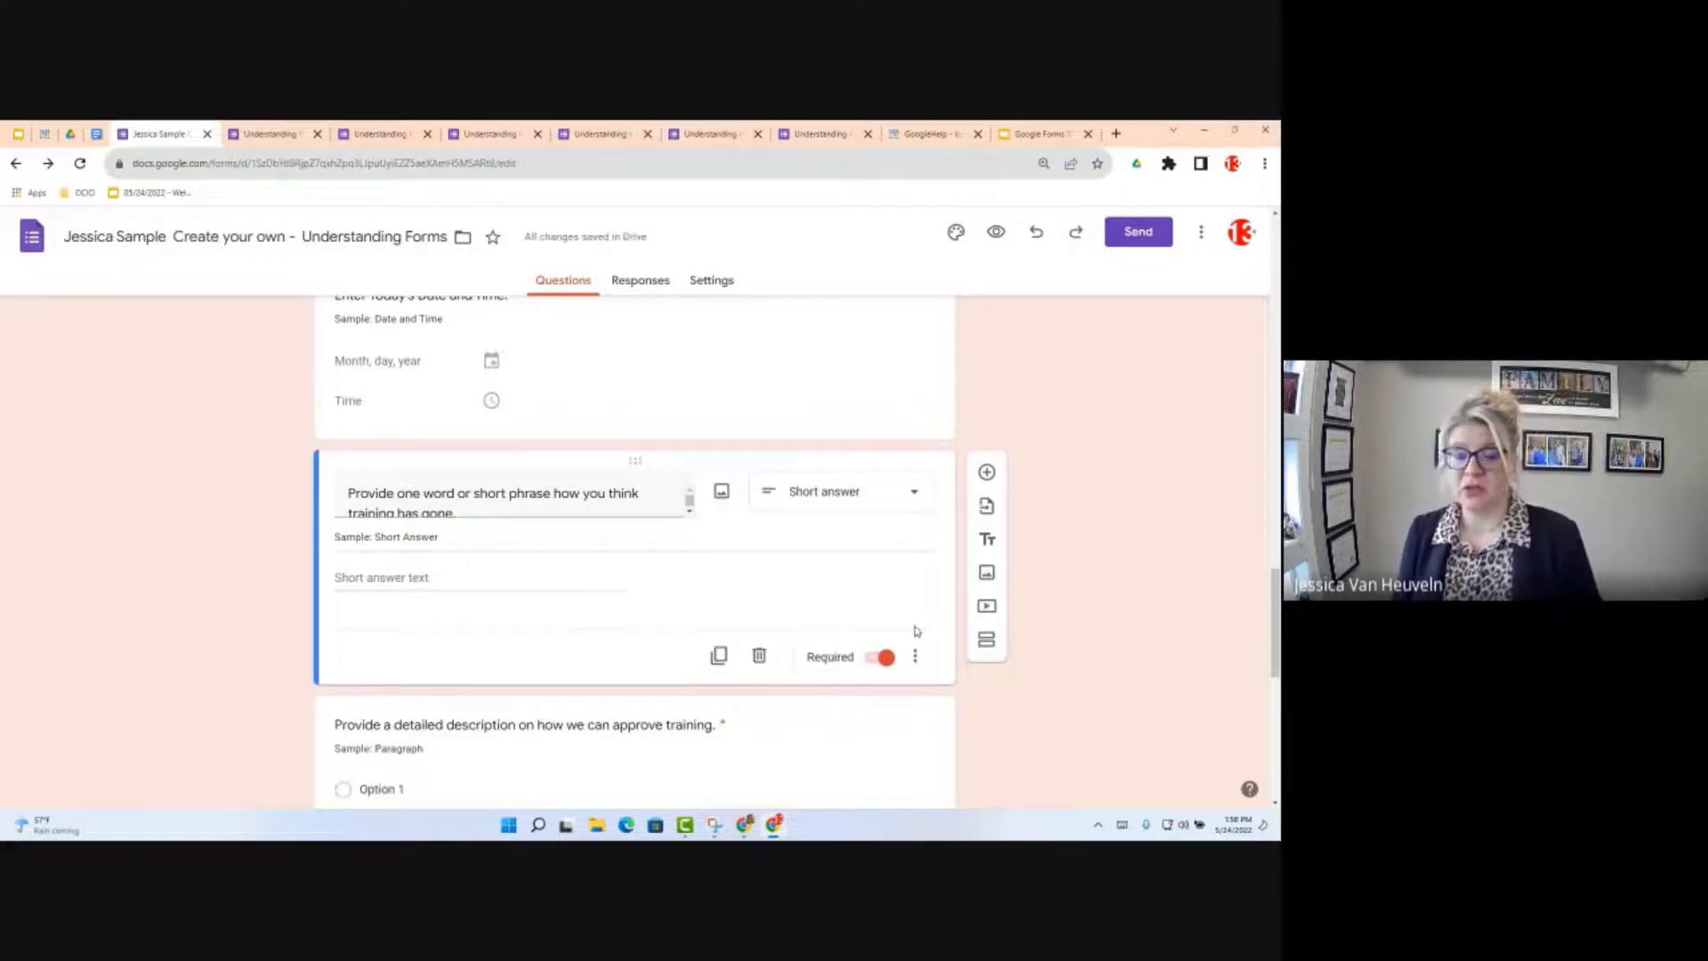
pyautogui.scroll(-1, 653, 645)
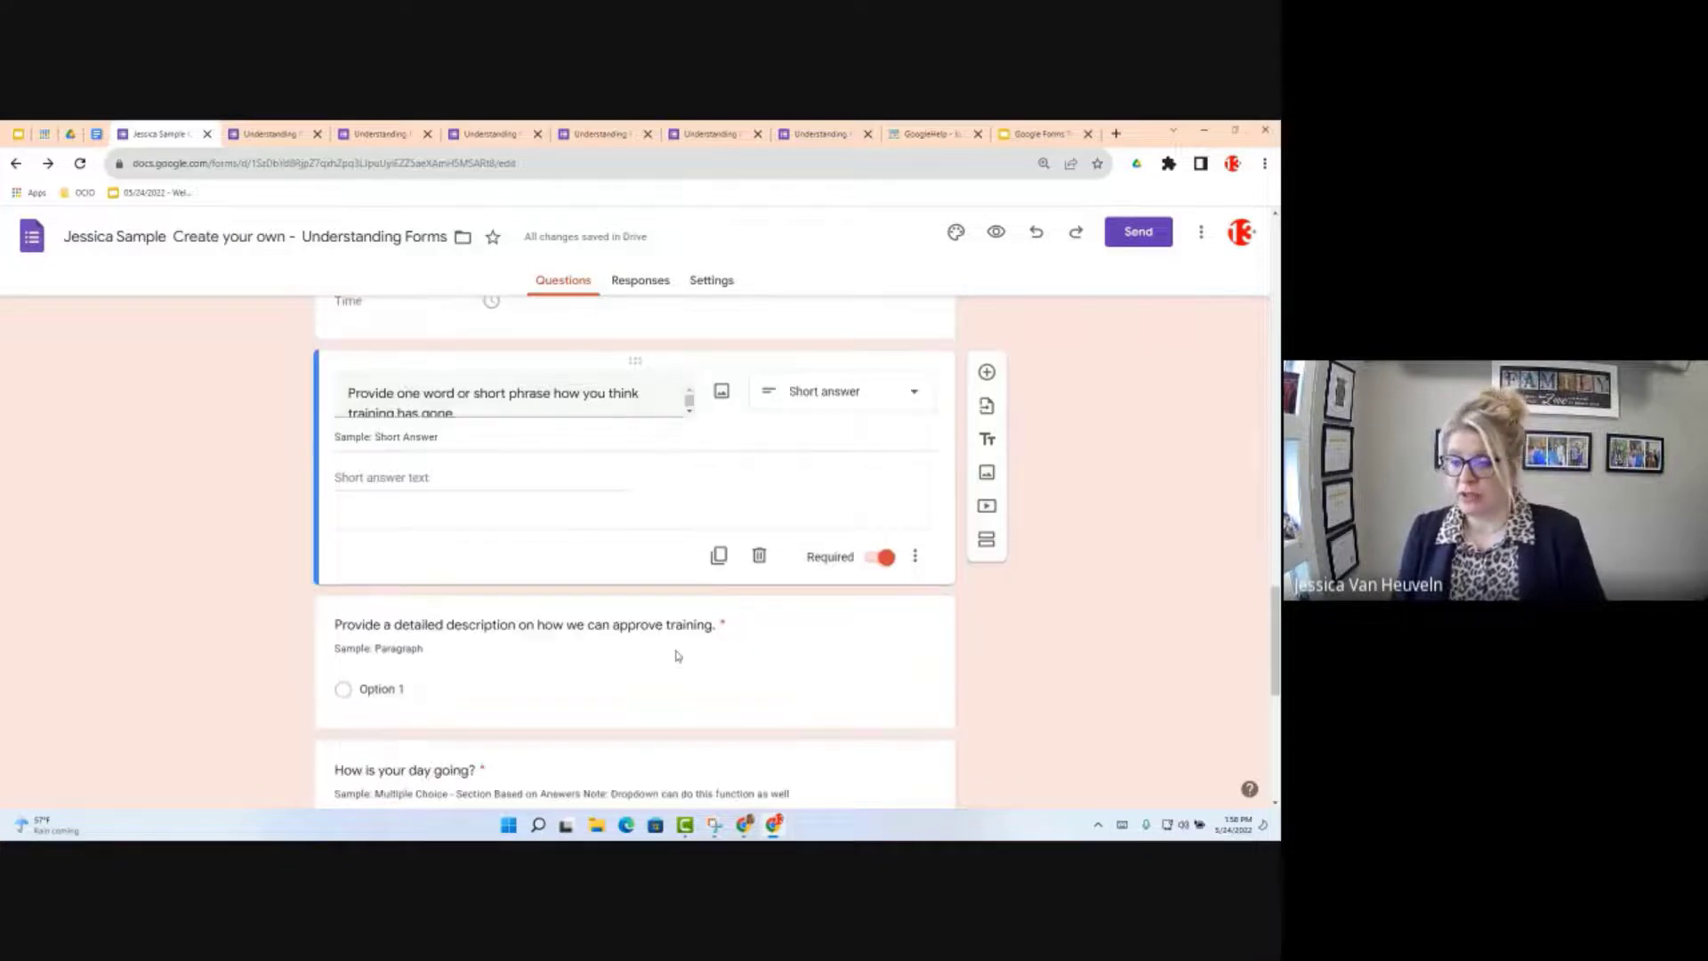
# Step: Set the detailed-description approval question to Paragraph, then scroll through the sections below
pyautogui.scroll(-1, 678, 657)
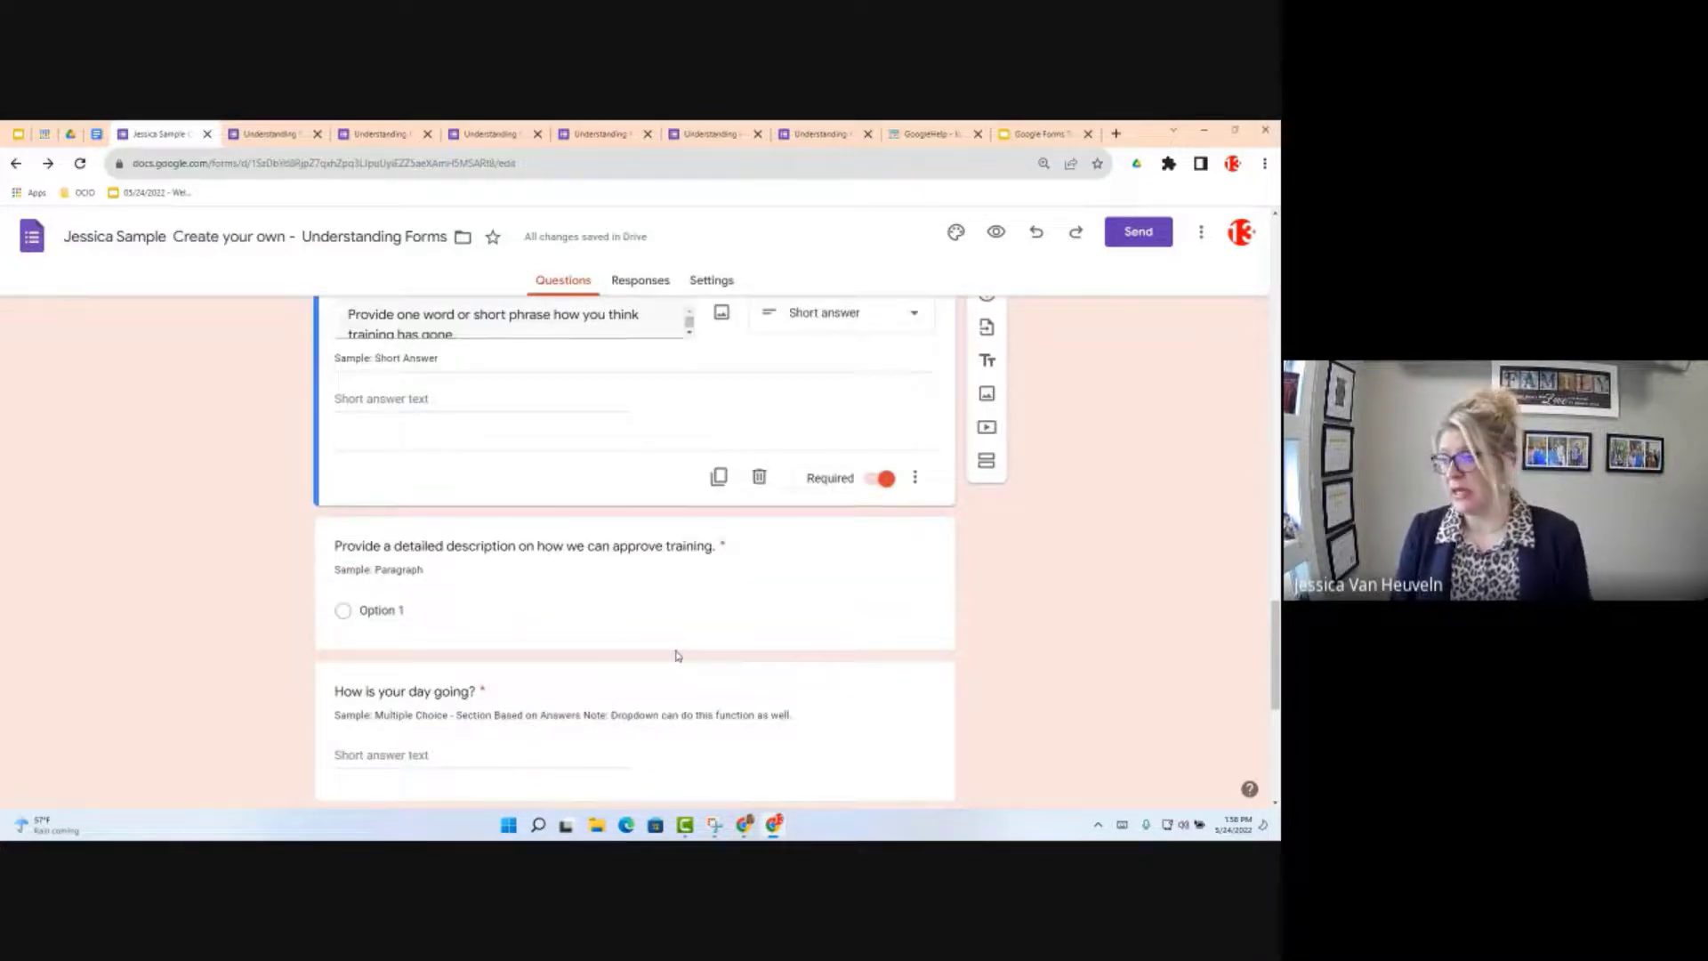
pyautogui.scroll(-1, 678, 657)
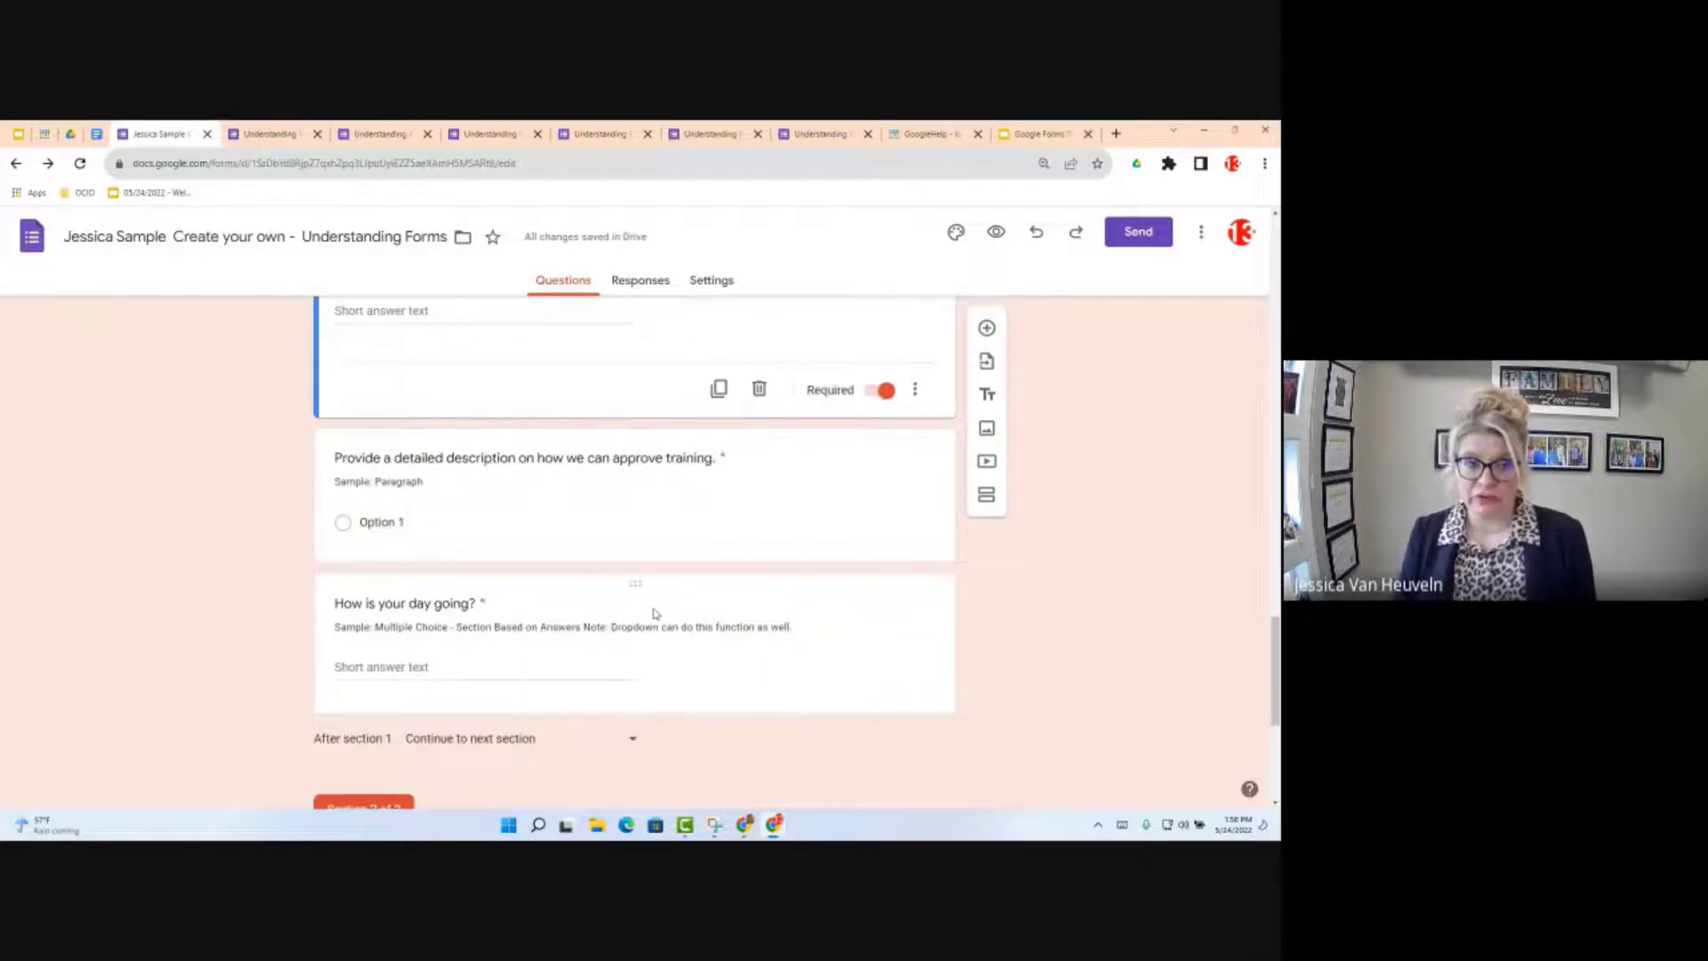
pyautogui.scroll(2, 654, 614)
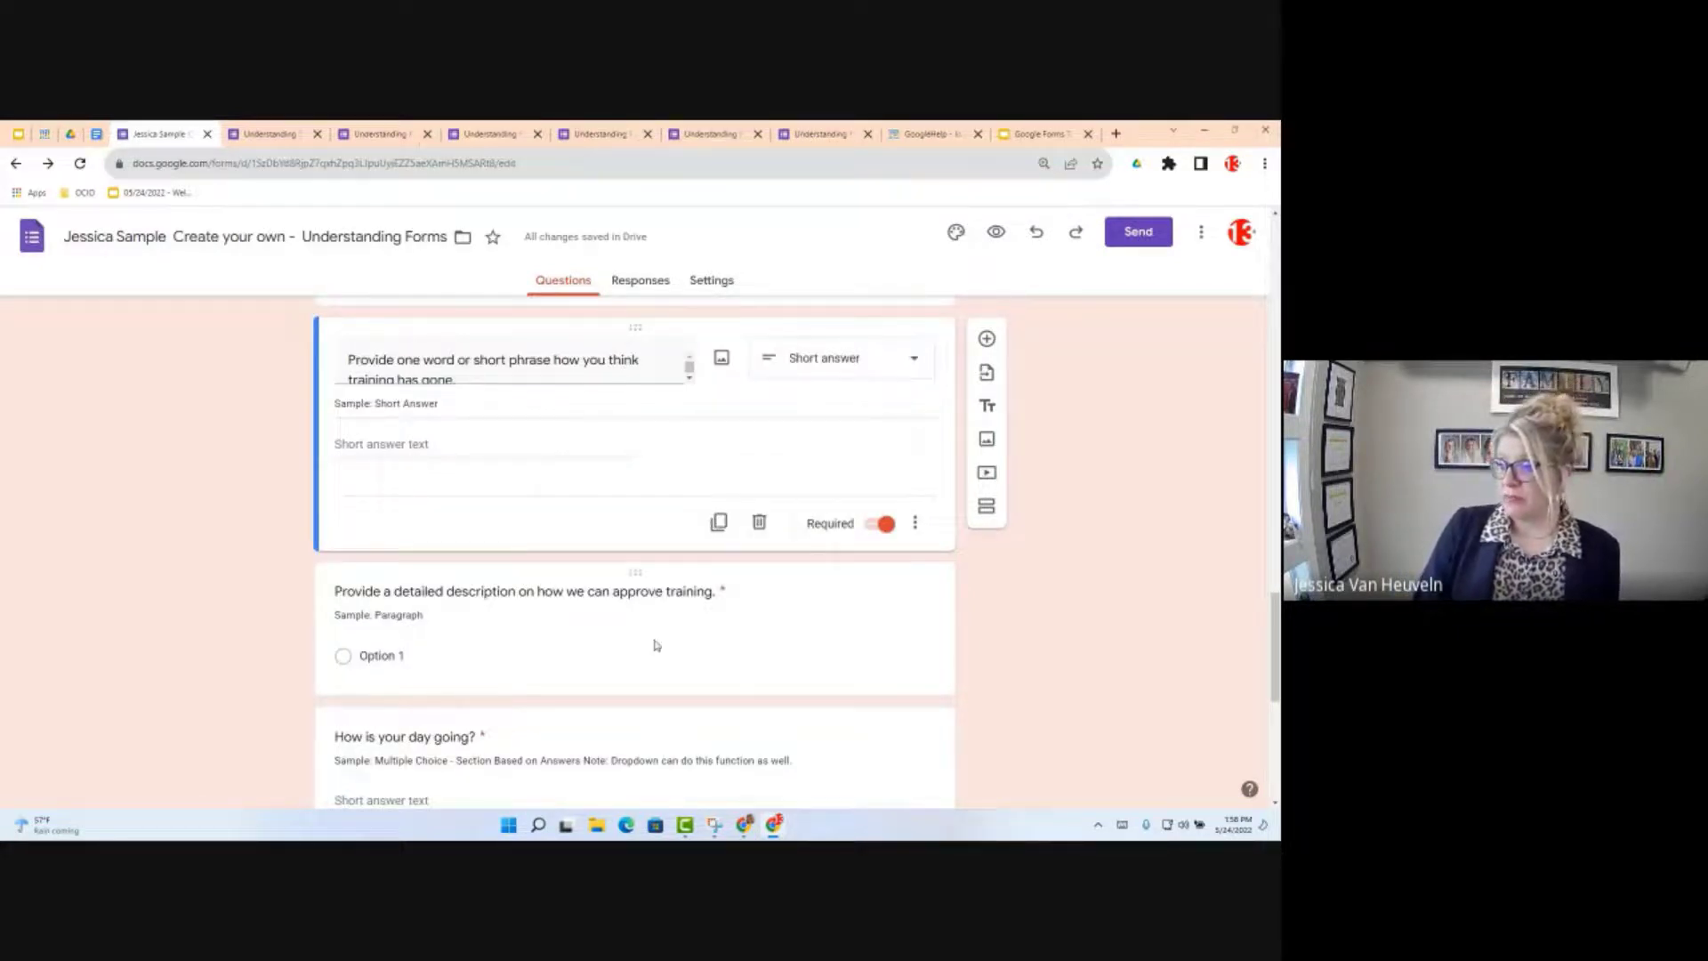
pyautogui.click(601, 594)
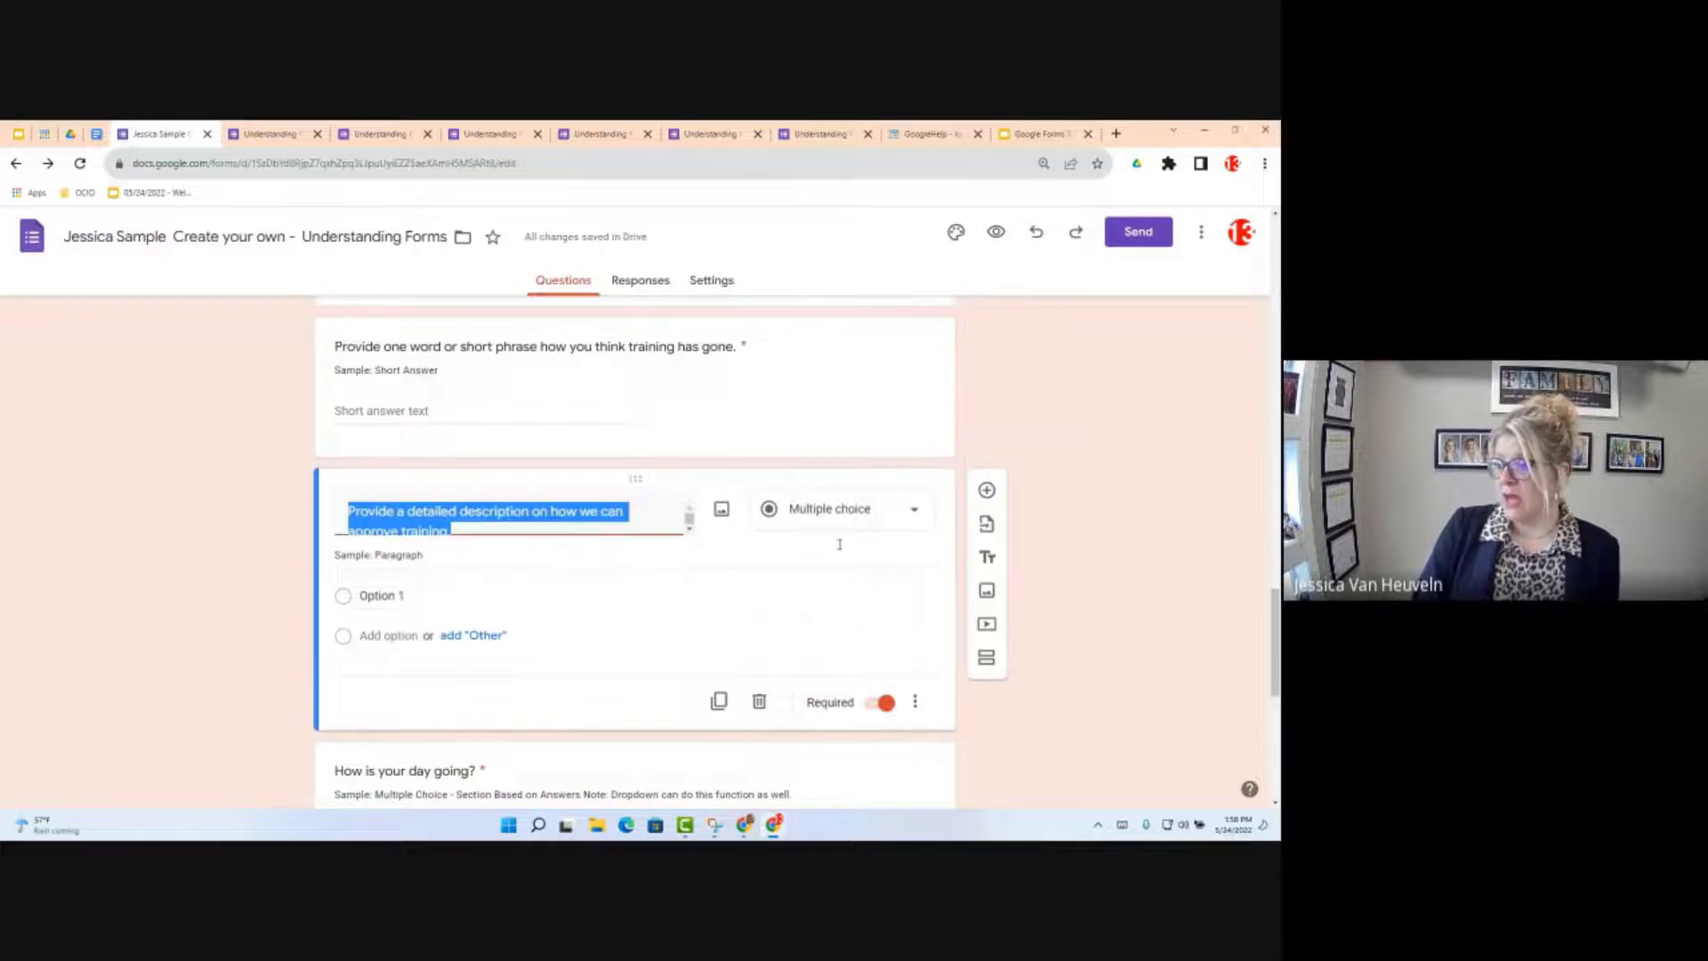
pyautogui.click(845, 510)
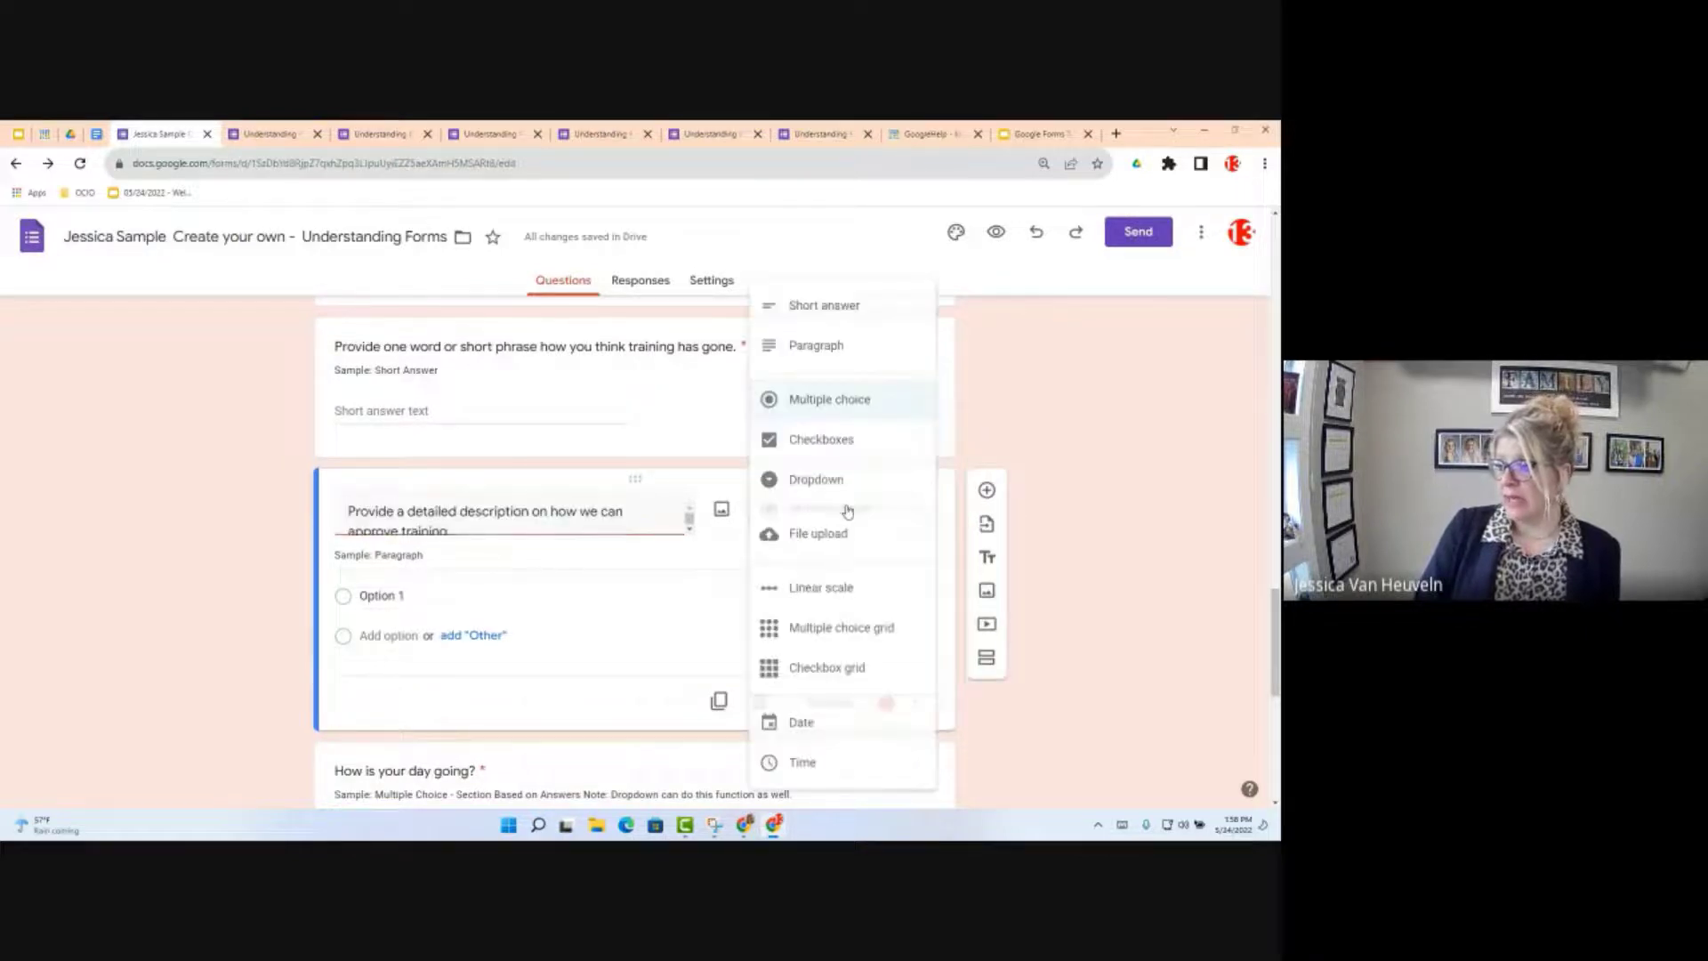
pyautogui.click(815, 348)
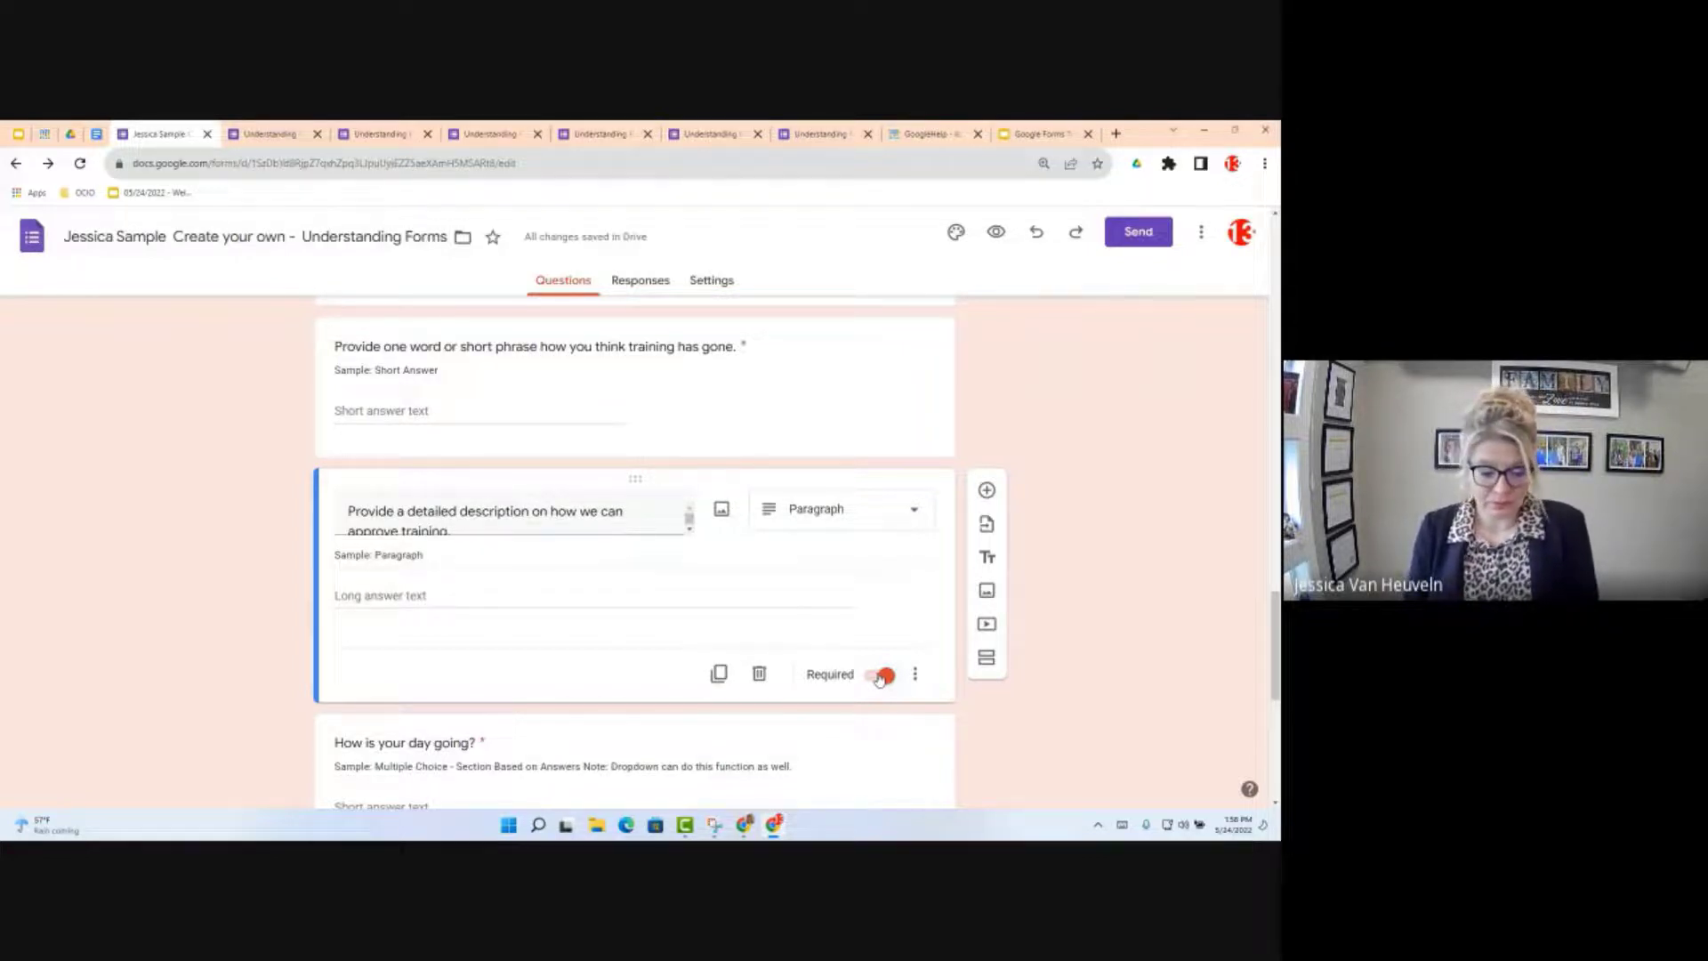
pyautogui.scroll(-2, 585, 602)
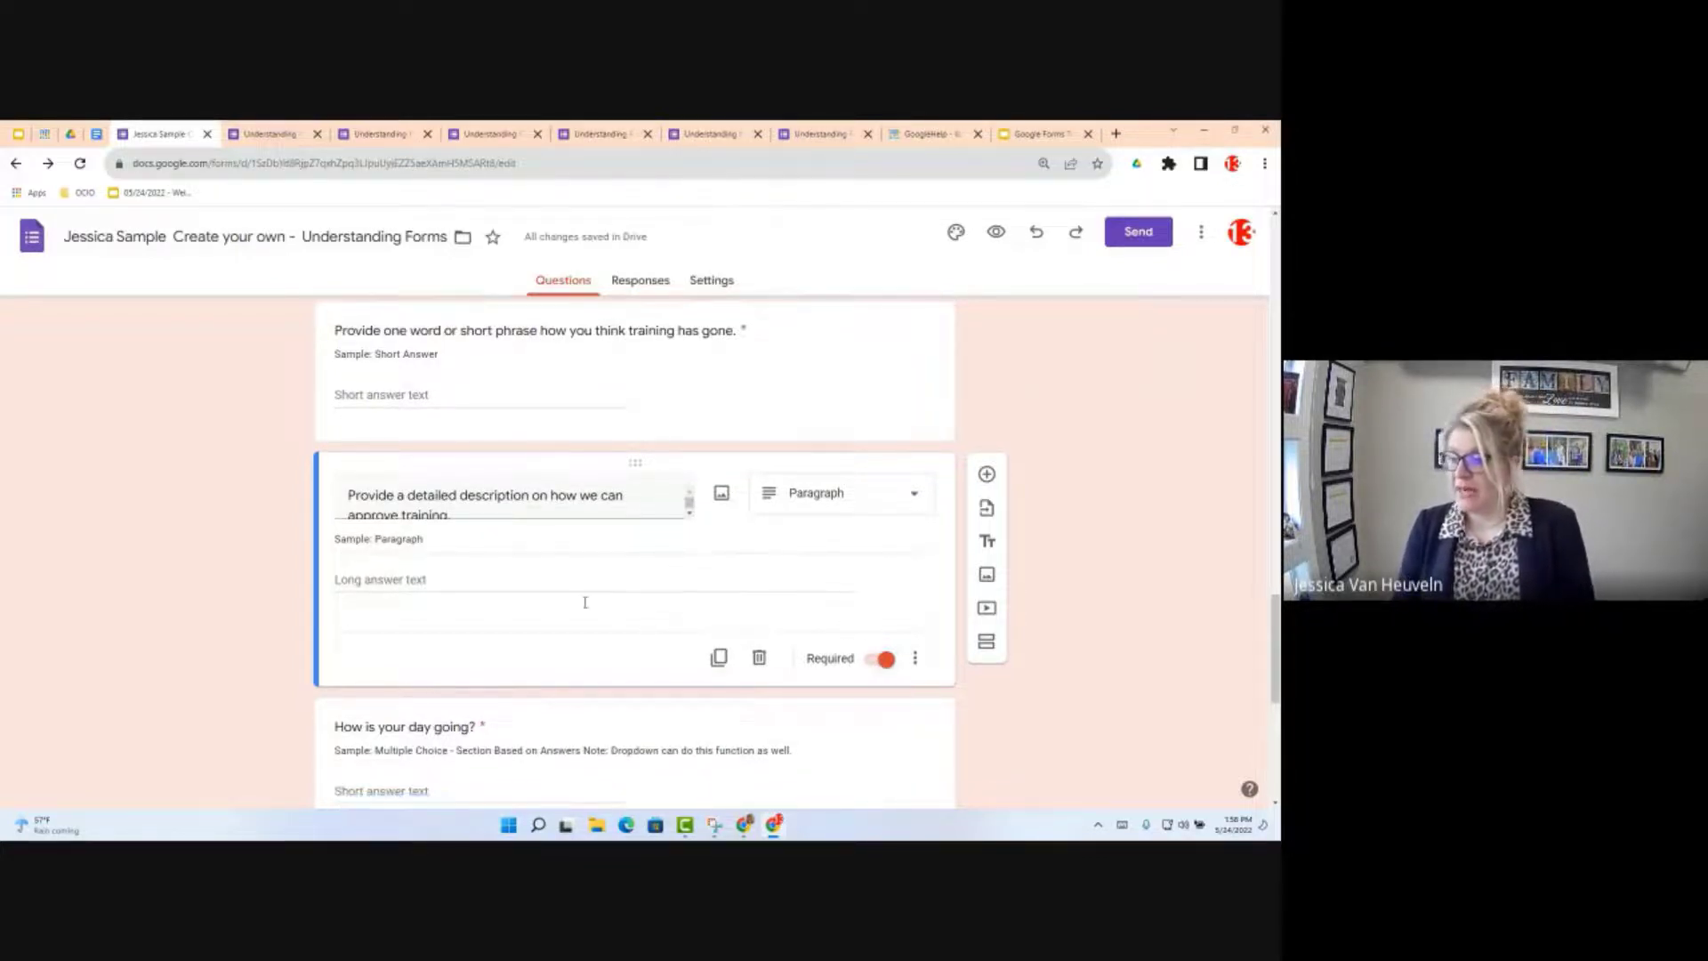
pyautogui.scroll(-5, 585, 602)
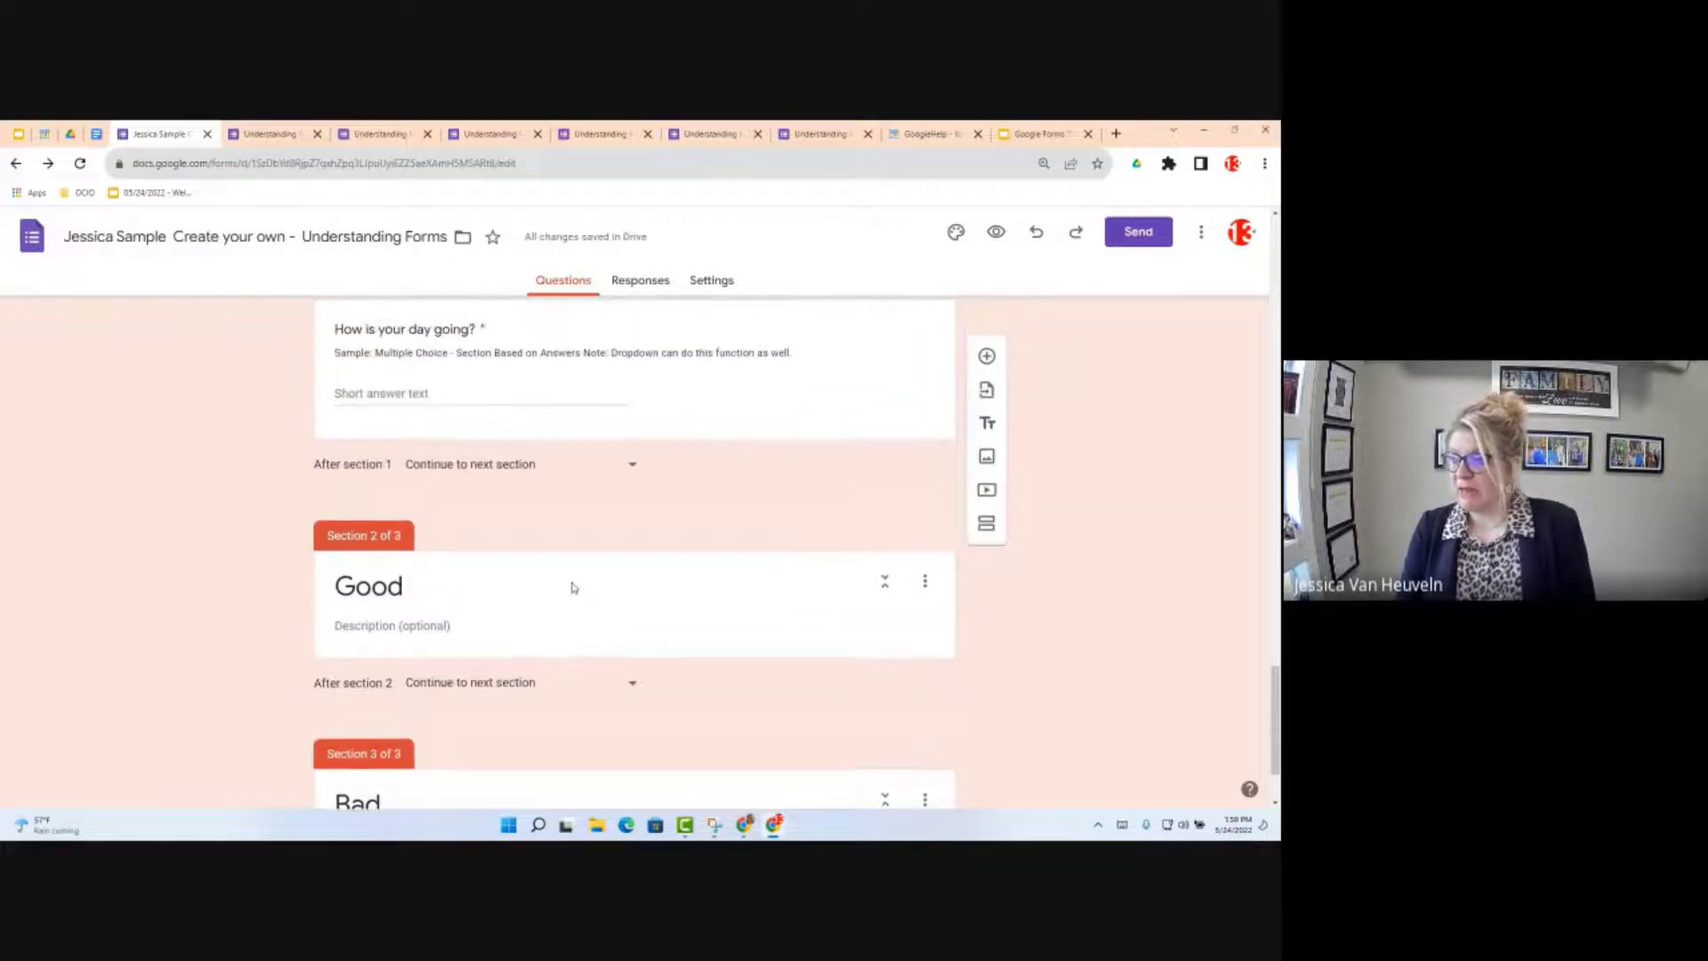
pyautogui.scroll(3, 574, 587)
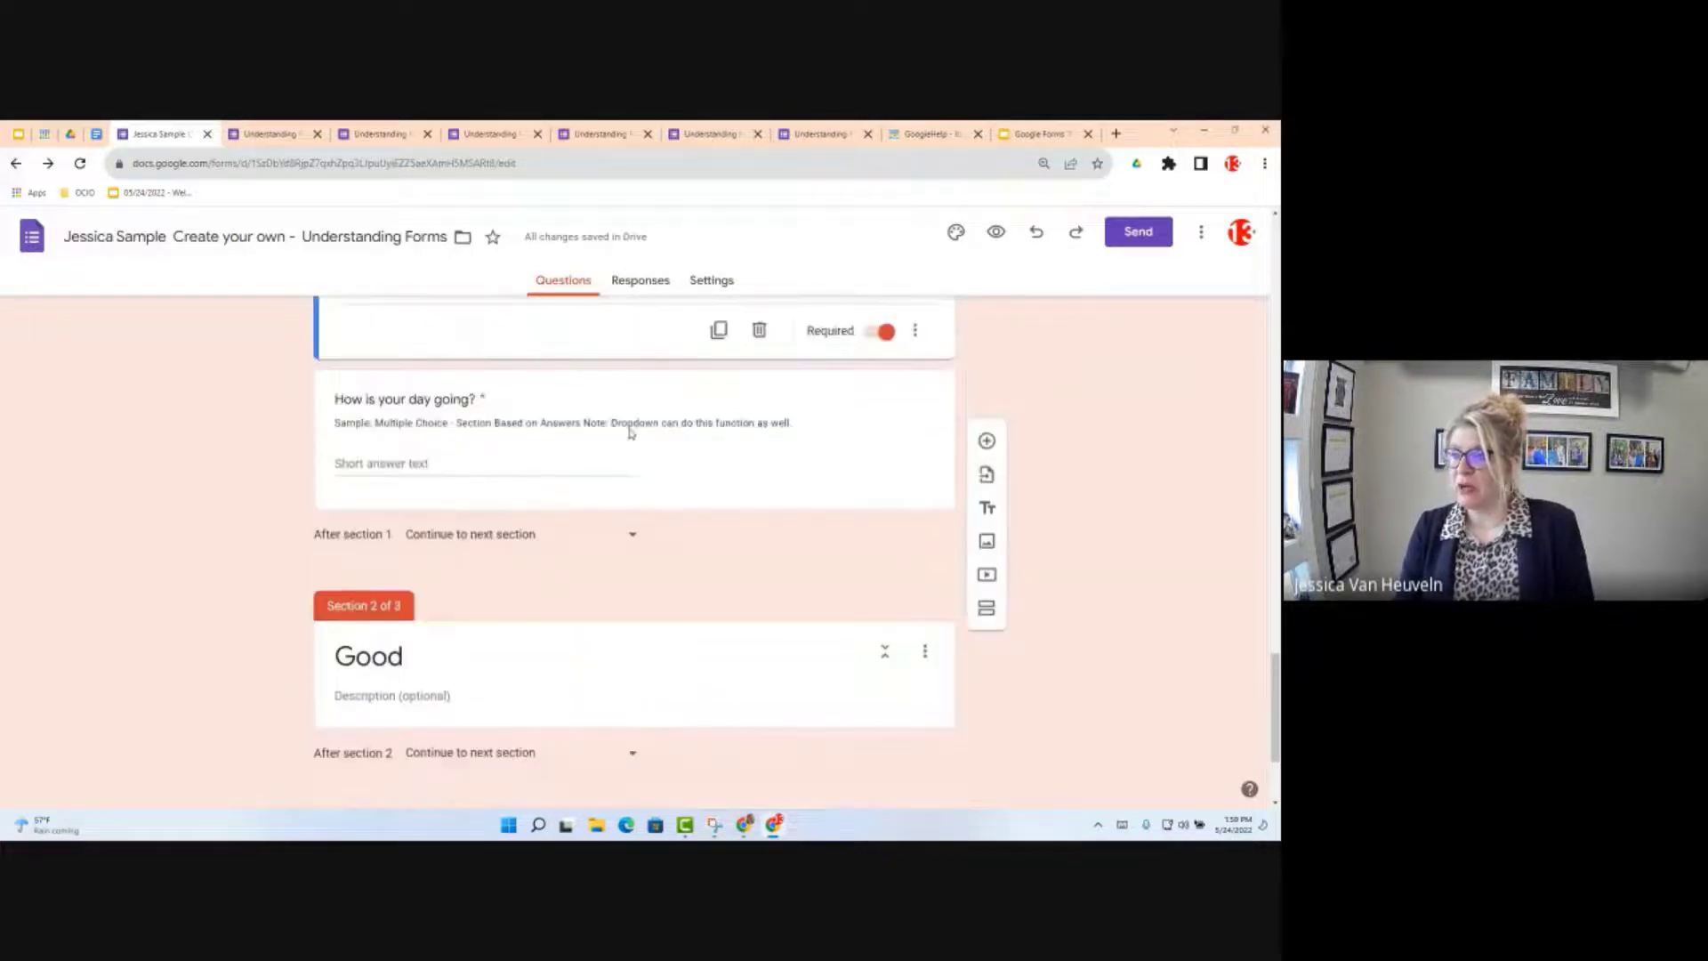
pyautogui.click(570, 132)
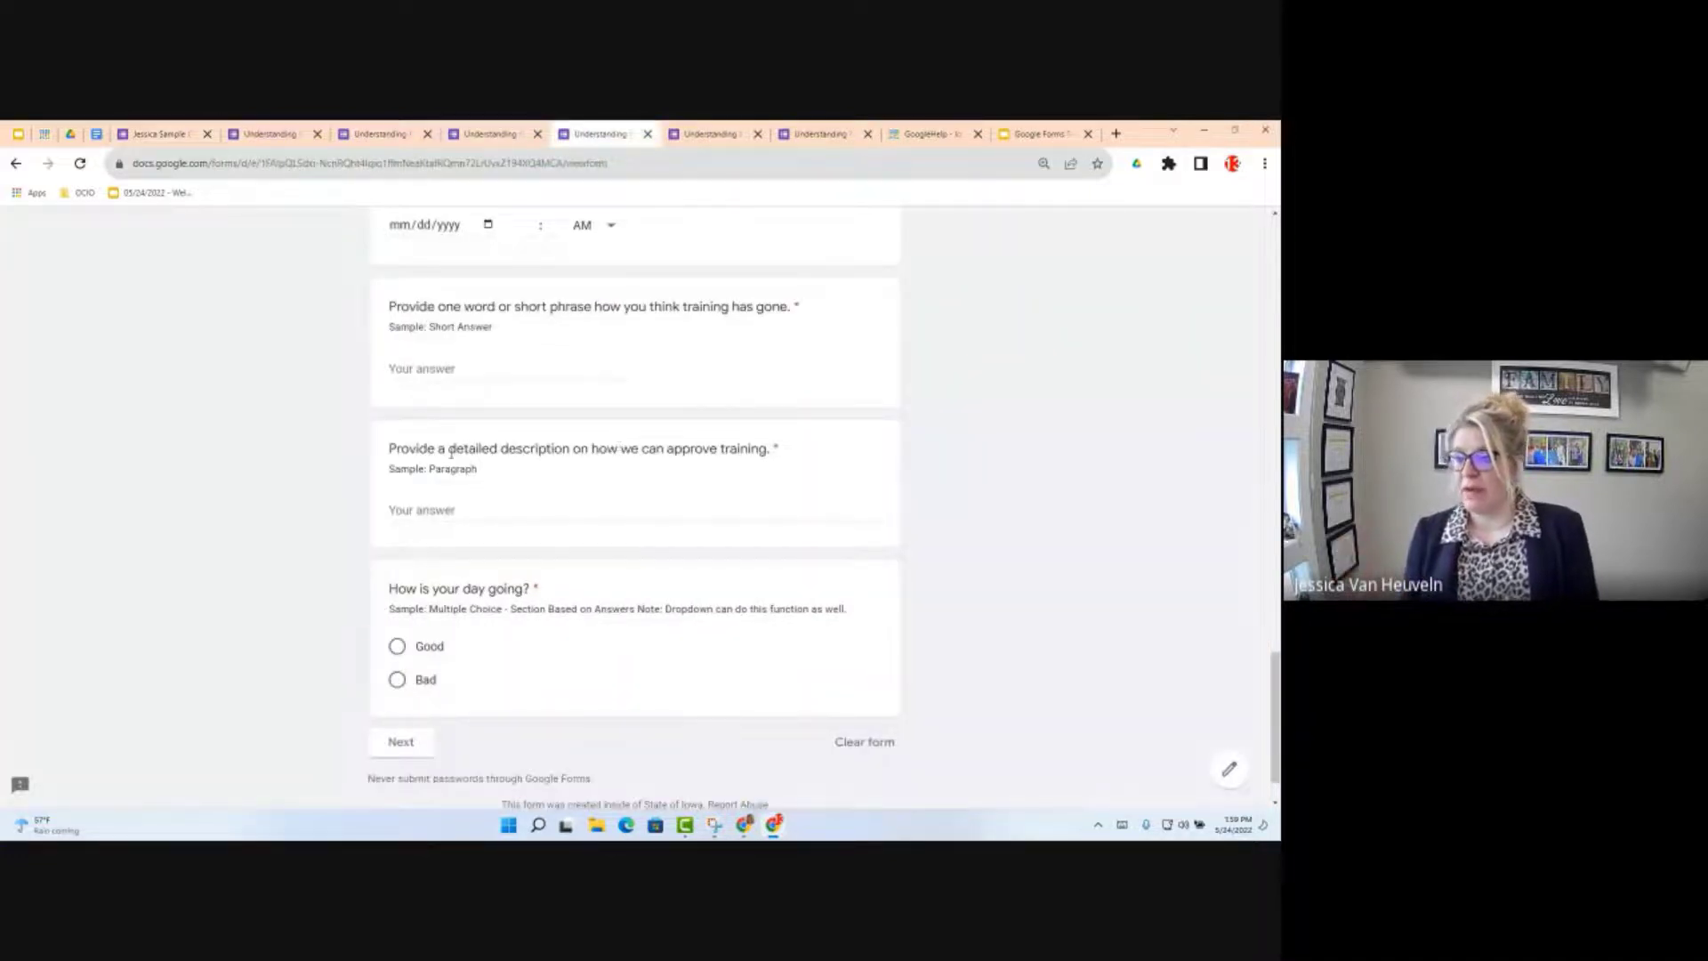
pyautogui.click(396, 645)
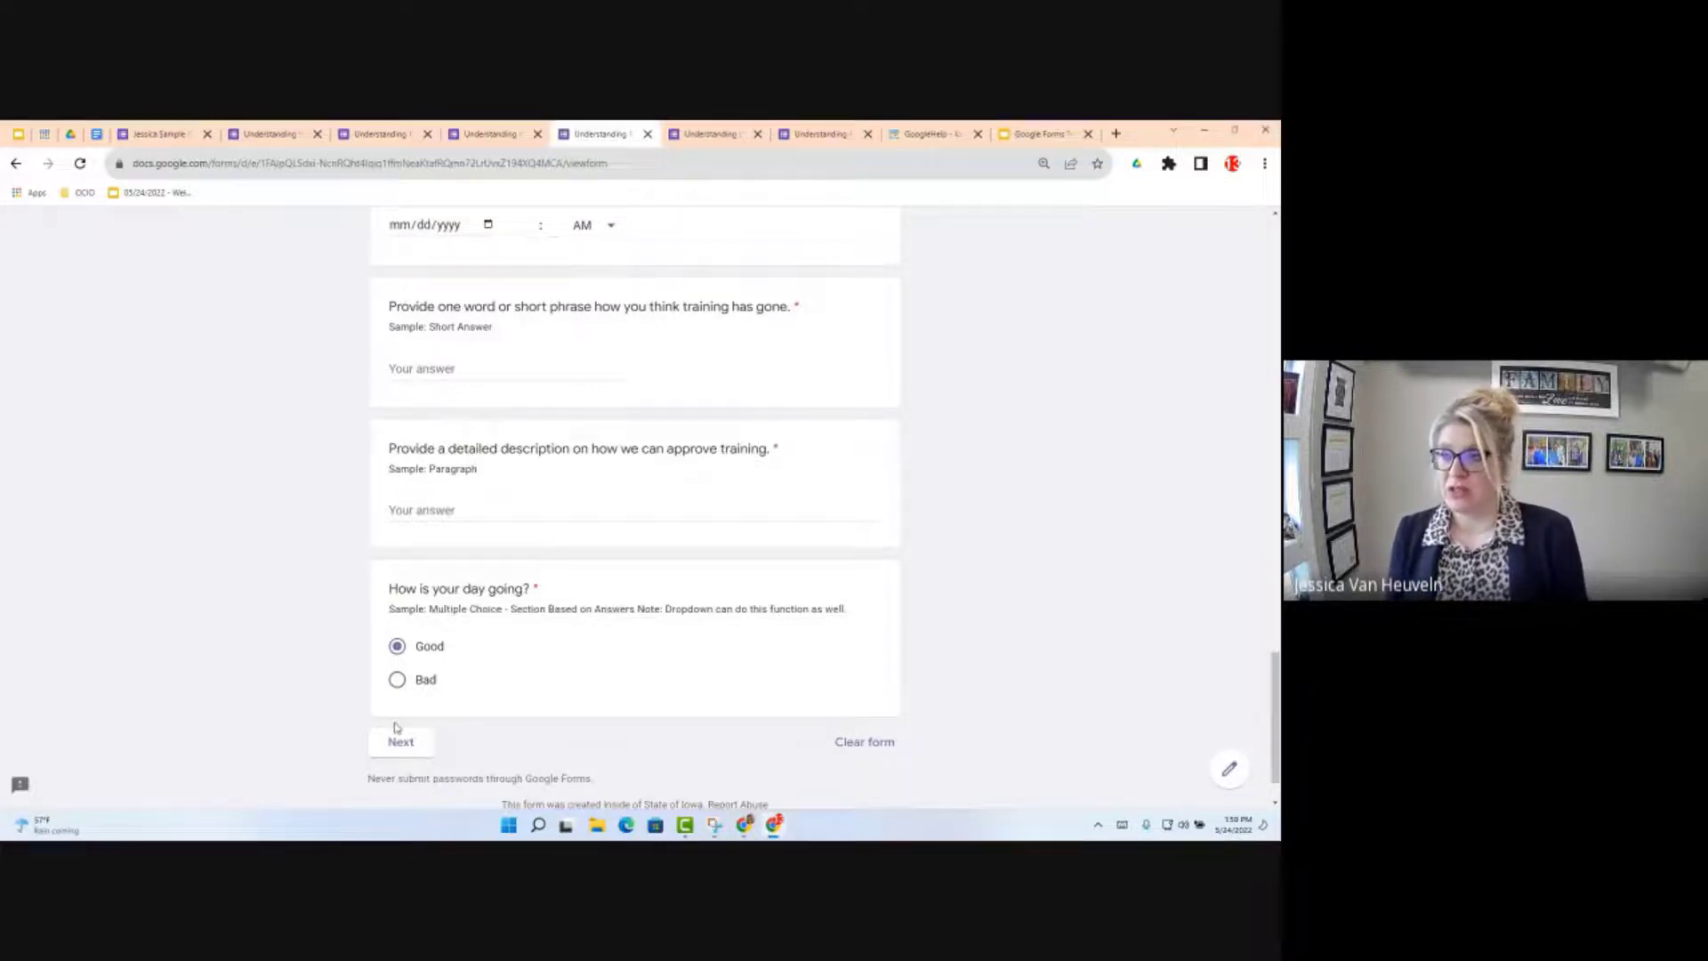
pyautogui.click(160, 133)
pyautogui.scroll(-4, 642, 583)
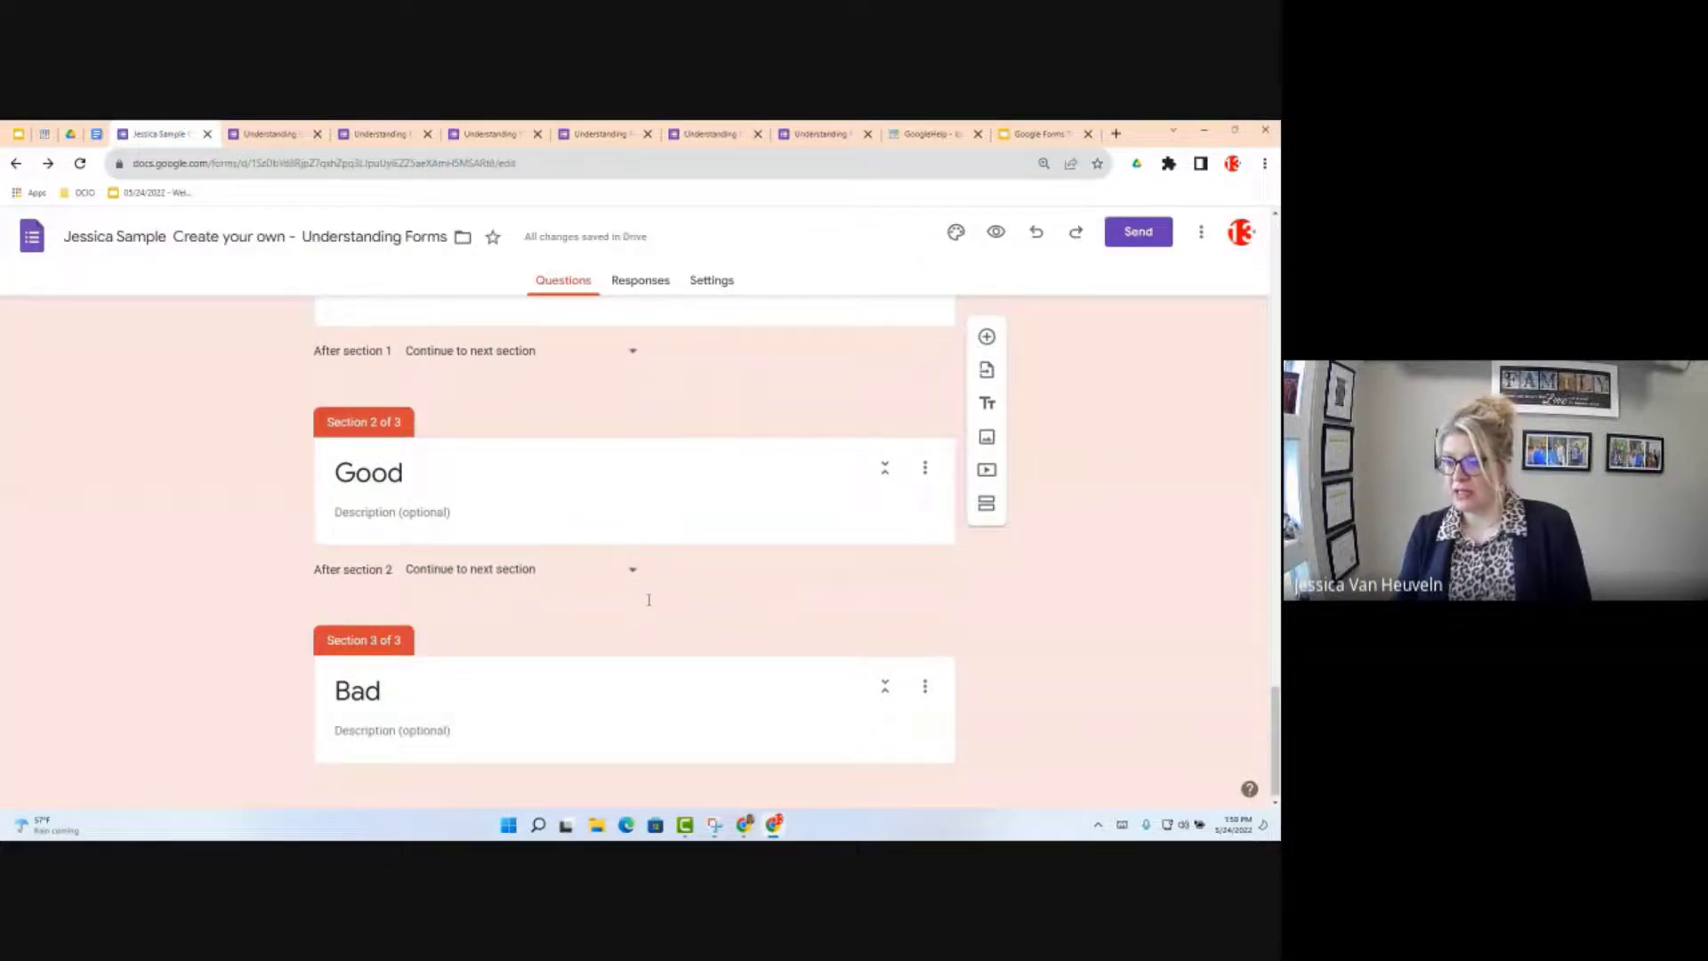
# Step: Turn the 'How is your day going?' question into a multiple-choice question
pyautogui.scroll(4, 648, 599)
pyautogui.scroll(4, 533, 679)
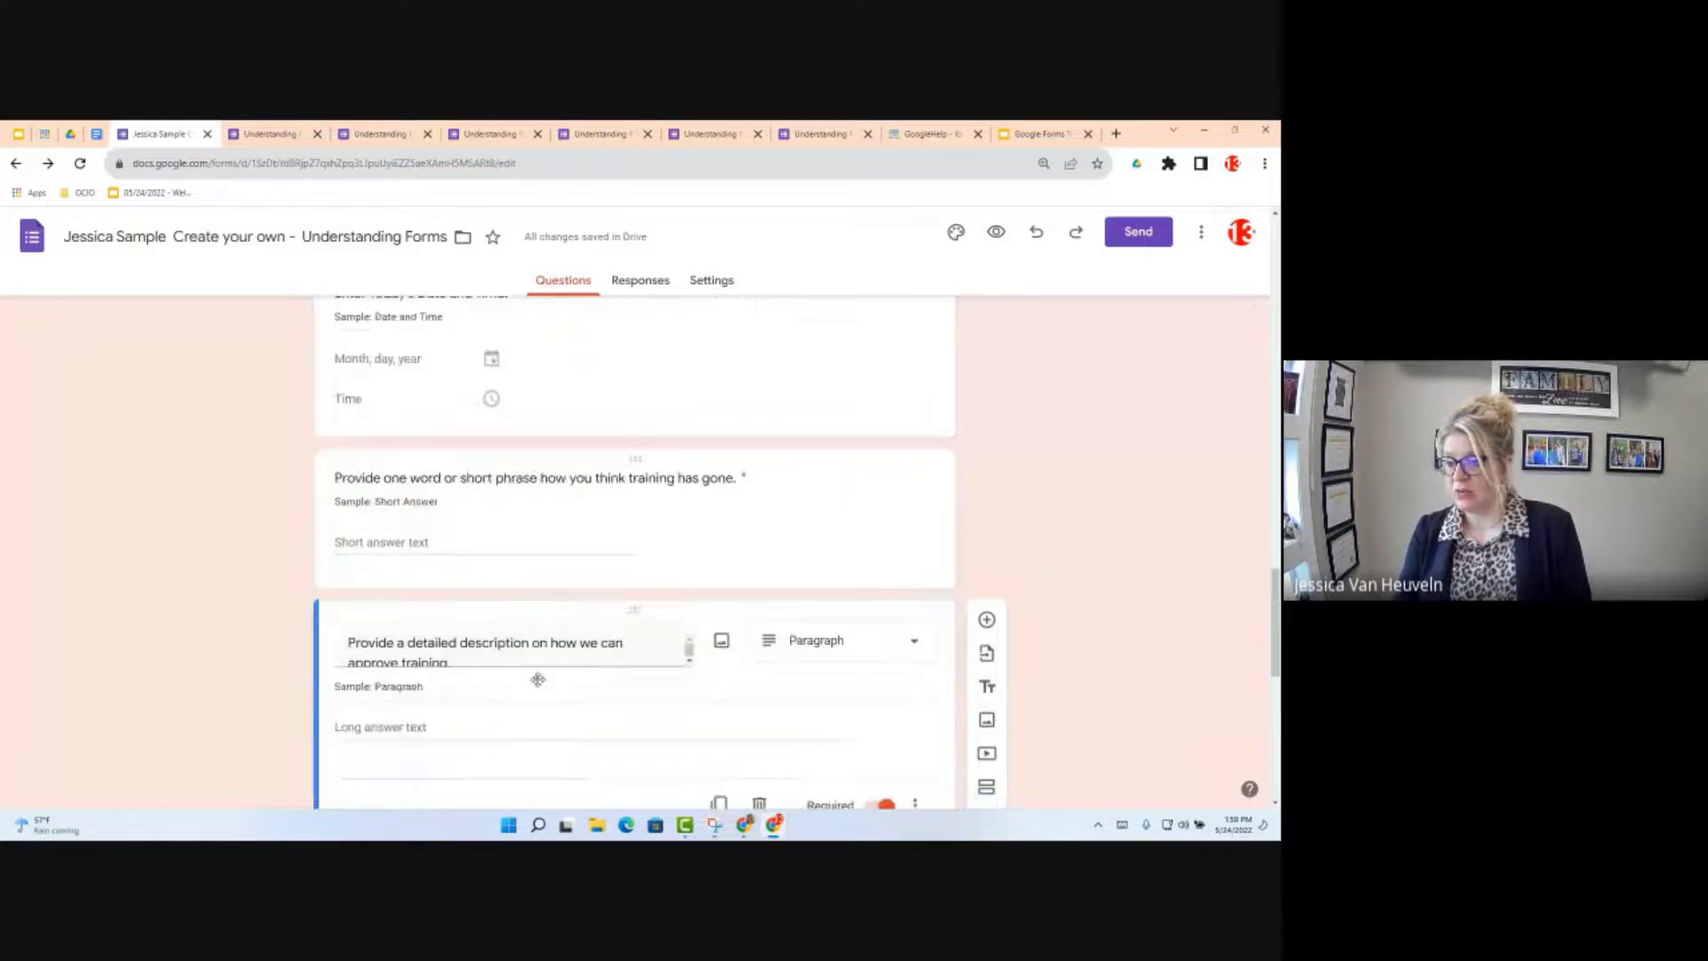
pyautogui.scroll(-3, 538, 679)
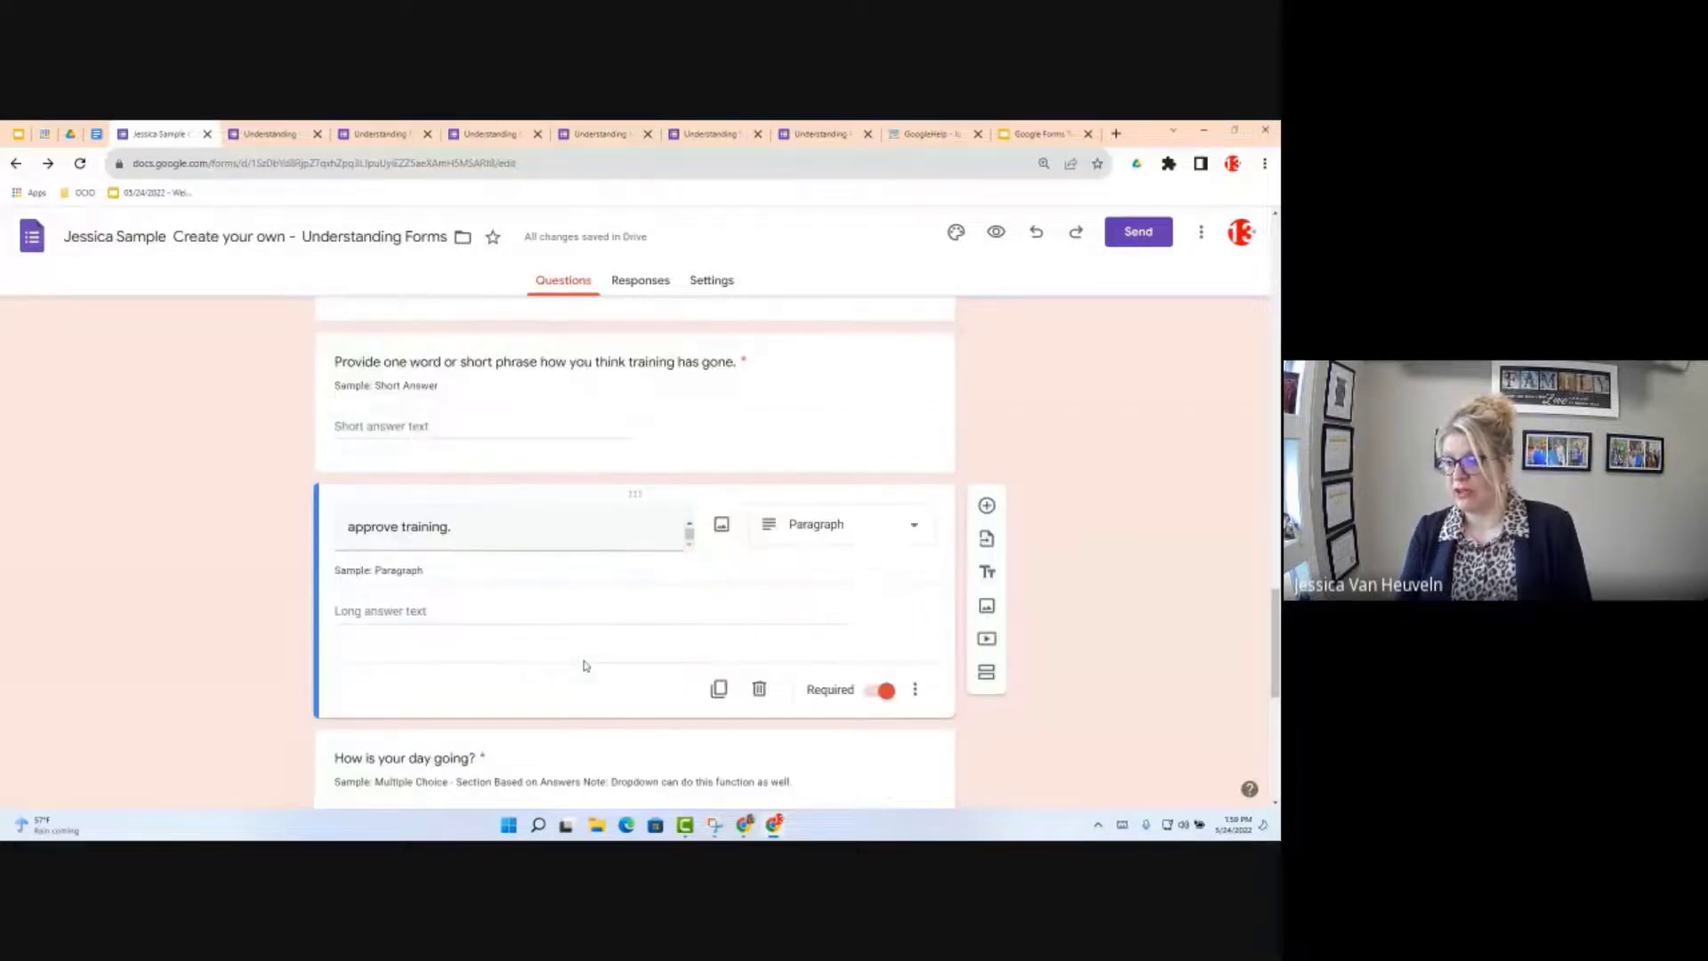
pyautogui.scroll(-1, 595, 676)
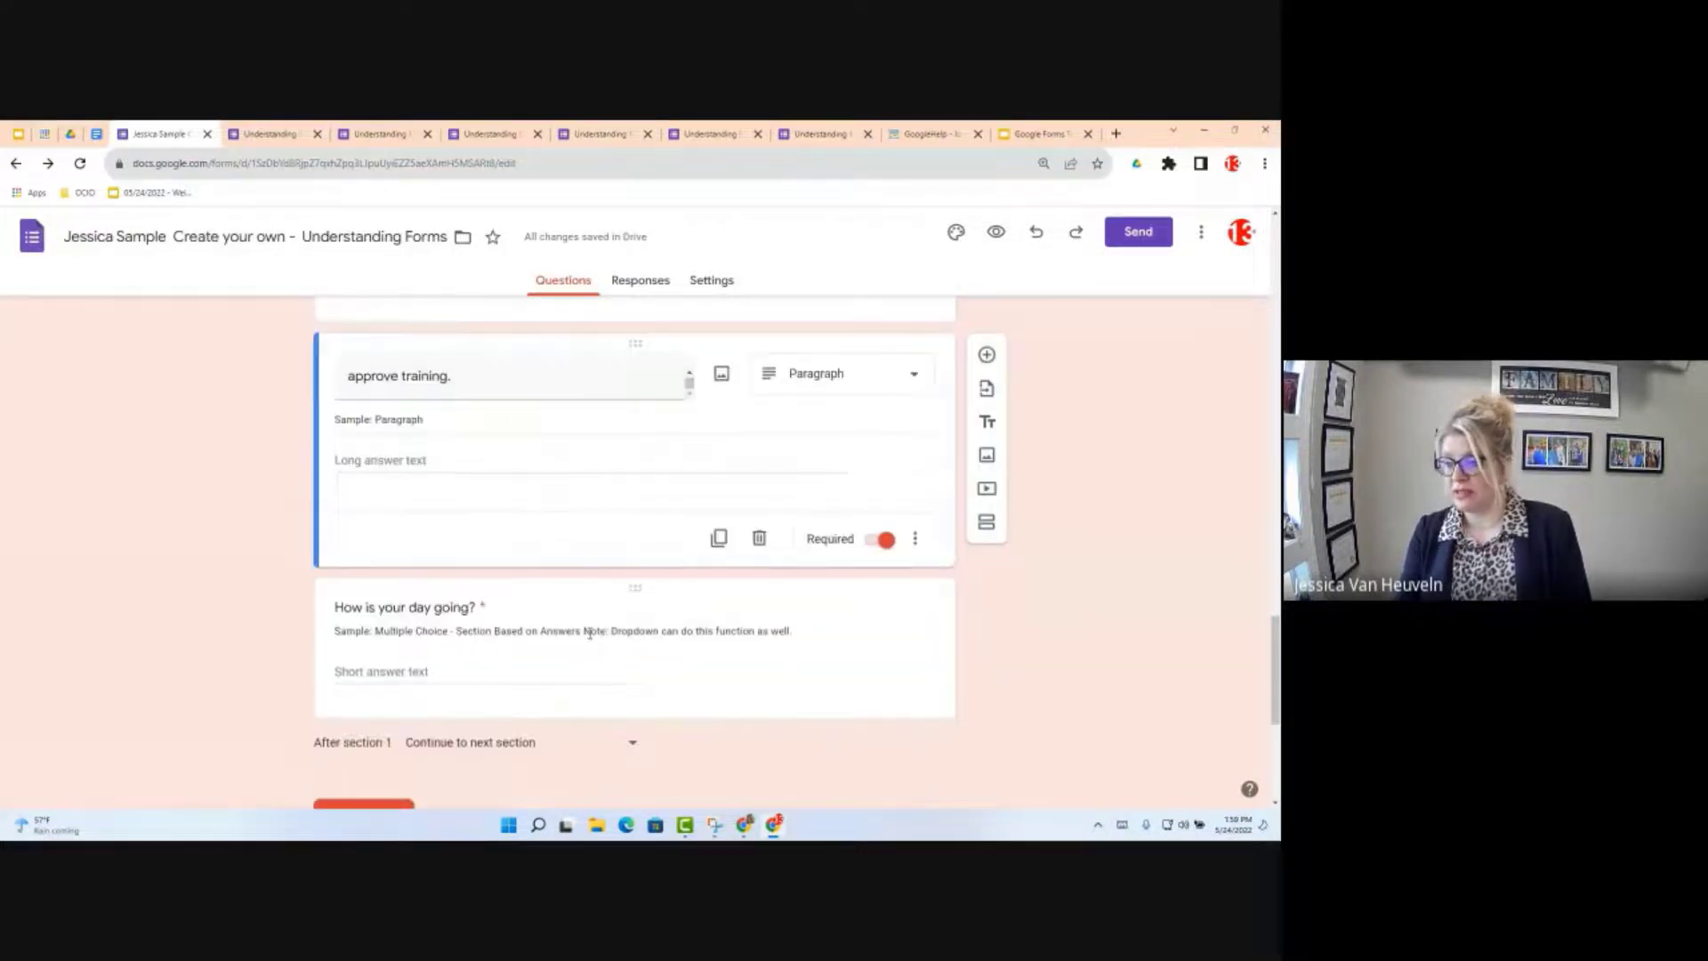
pyautogui.click(590, 633)
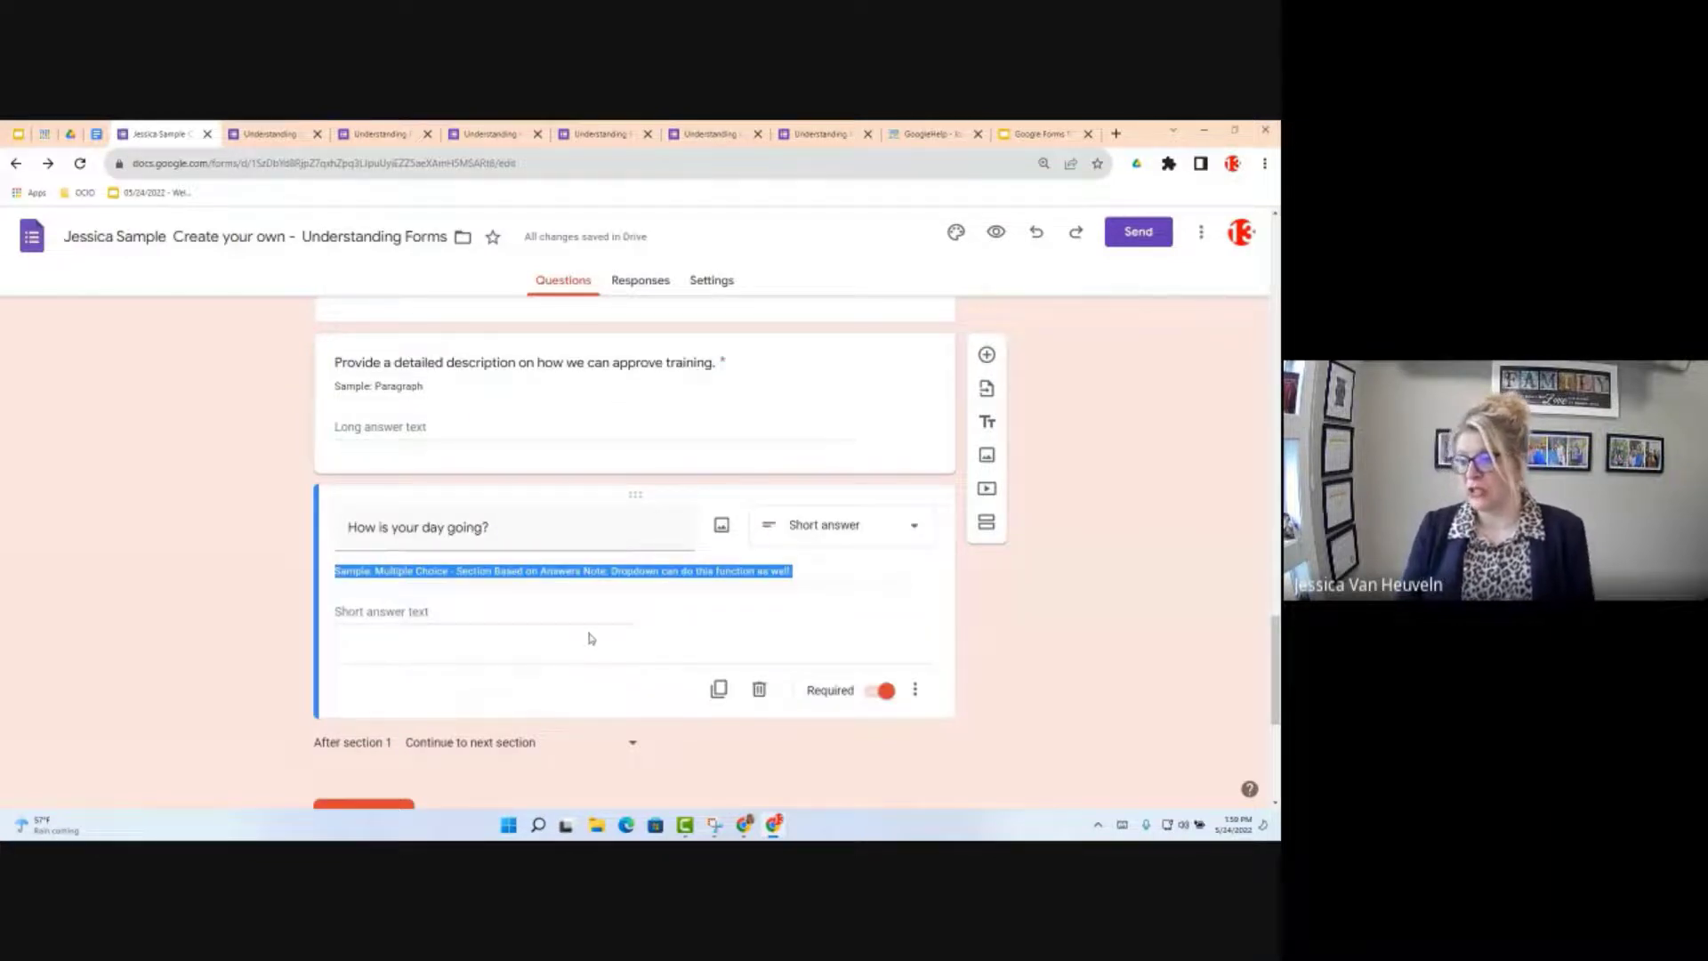
pyautogui.click(840, 527)
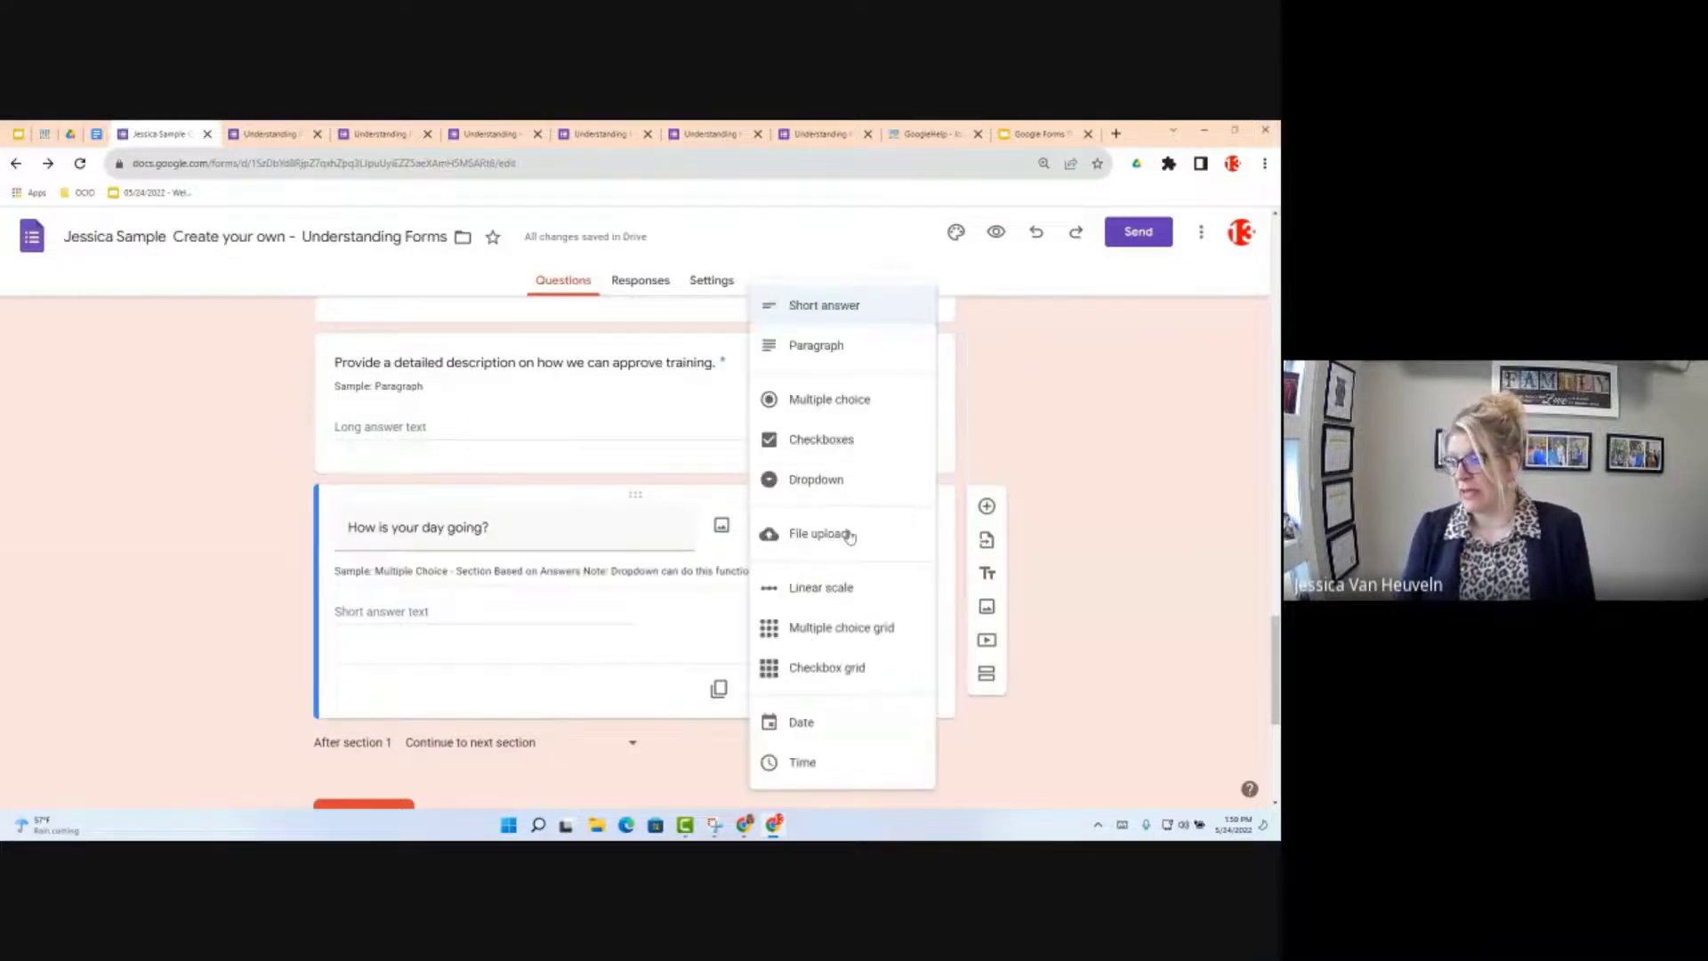
pyautogui.click(811, 399)
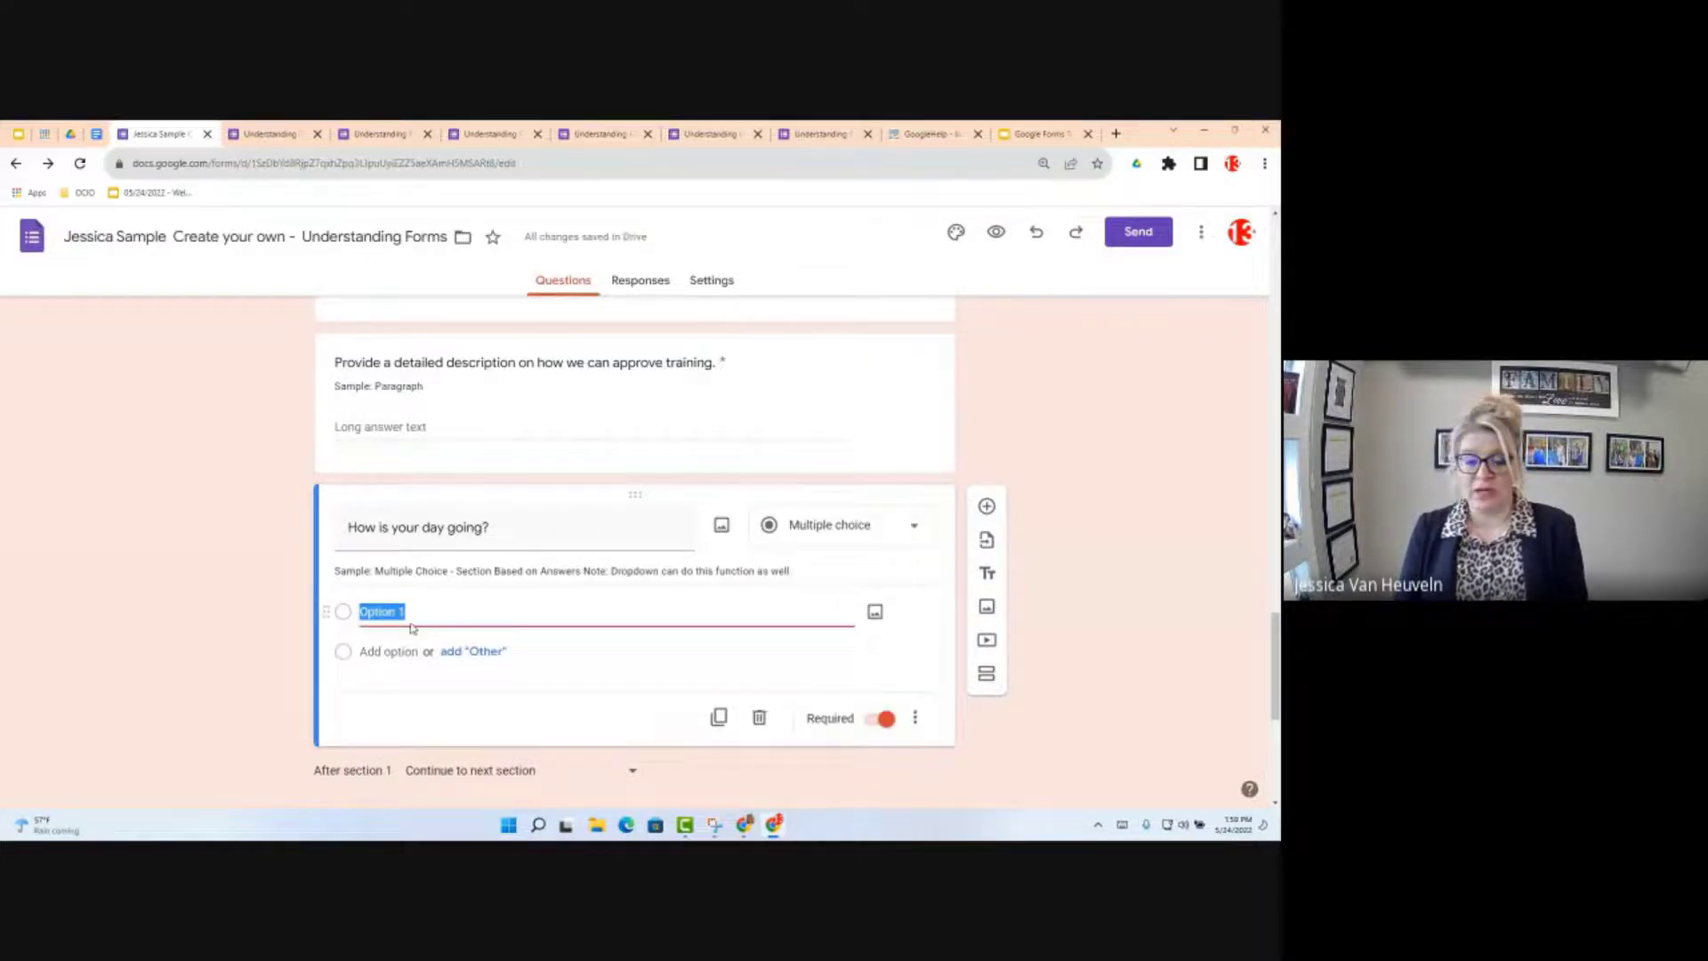
# Step: Enter Good and Bad as its two answer choices
pyautogui.write('Good')
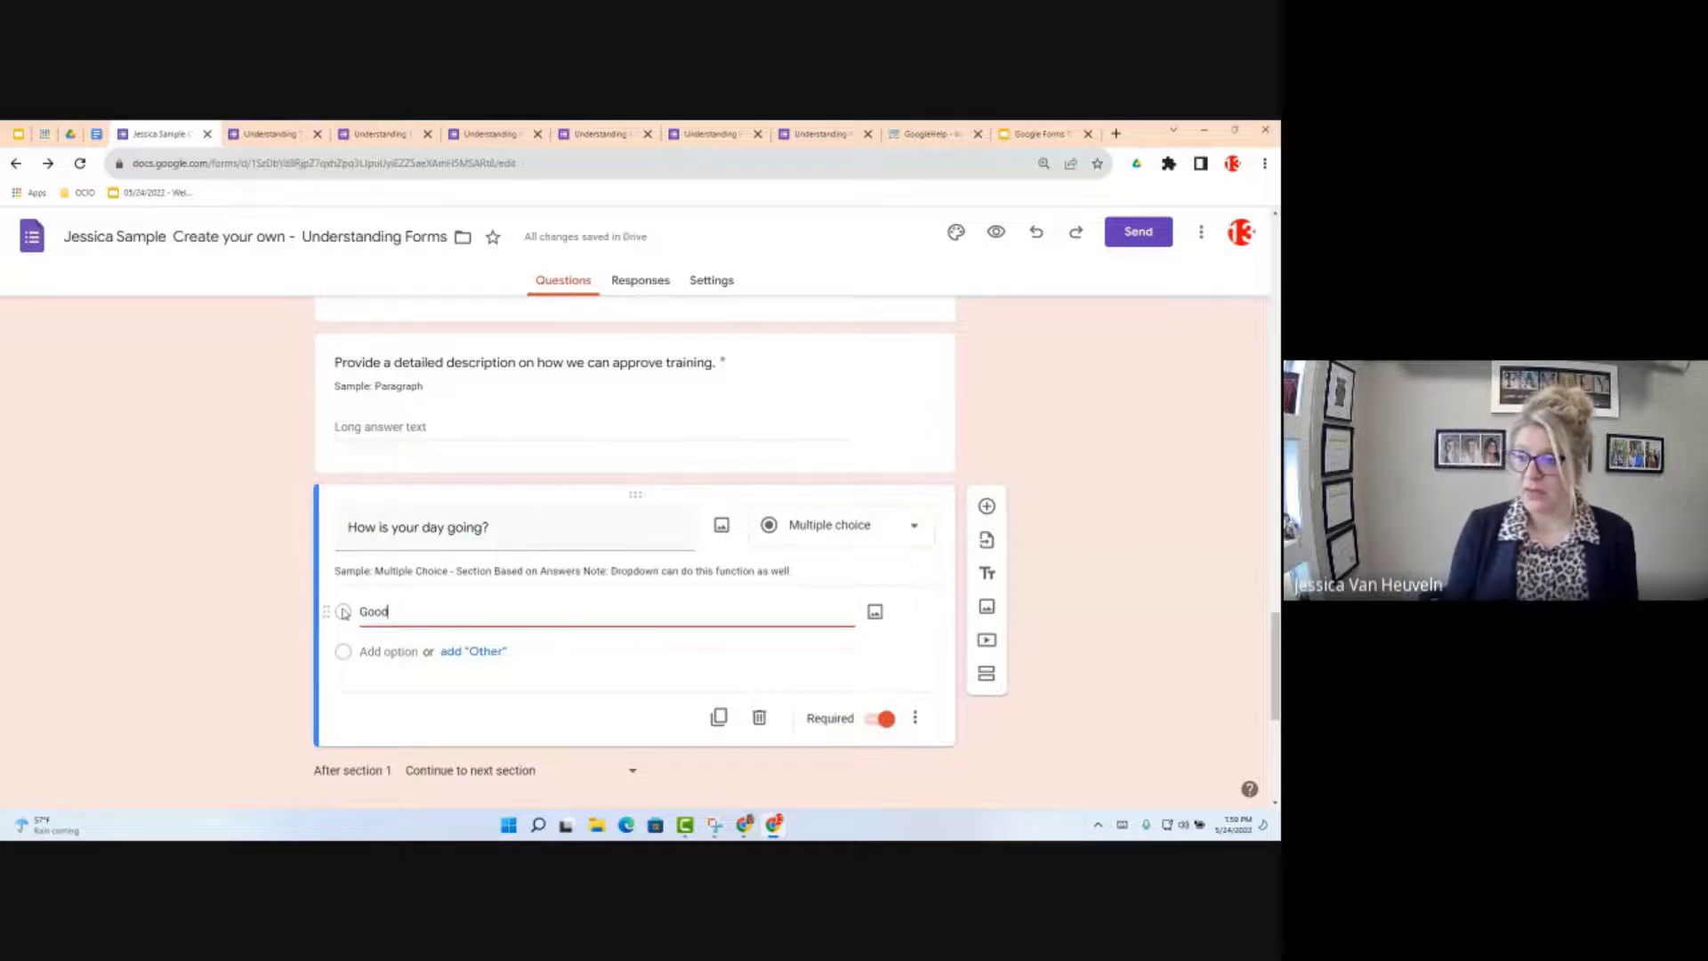
pyautogui.click(378, 657)
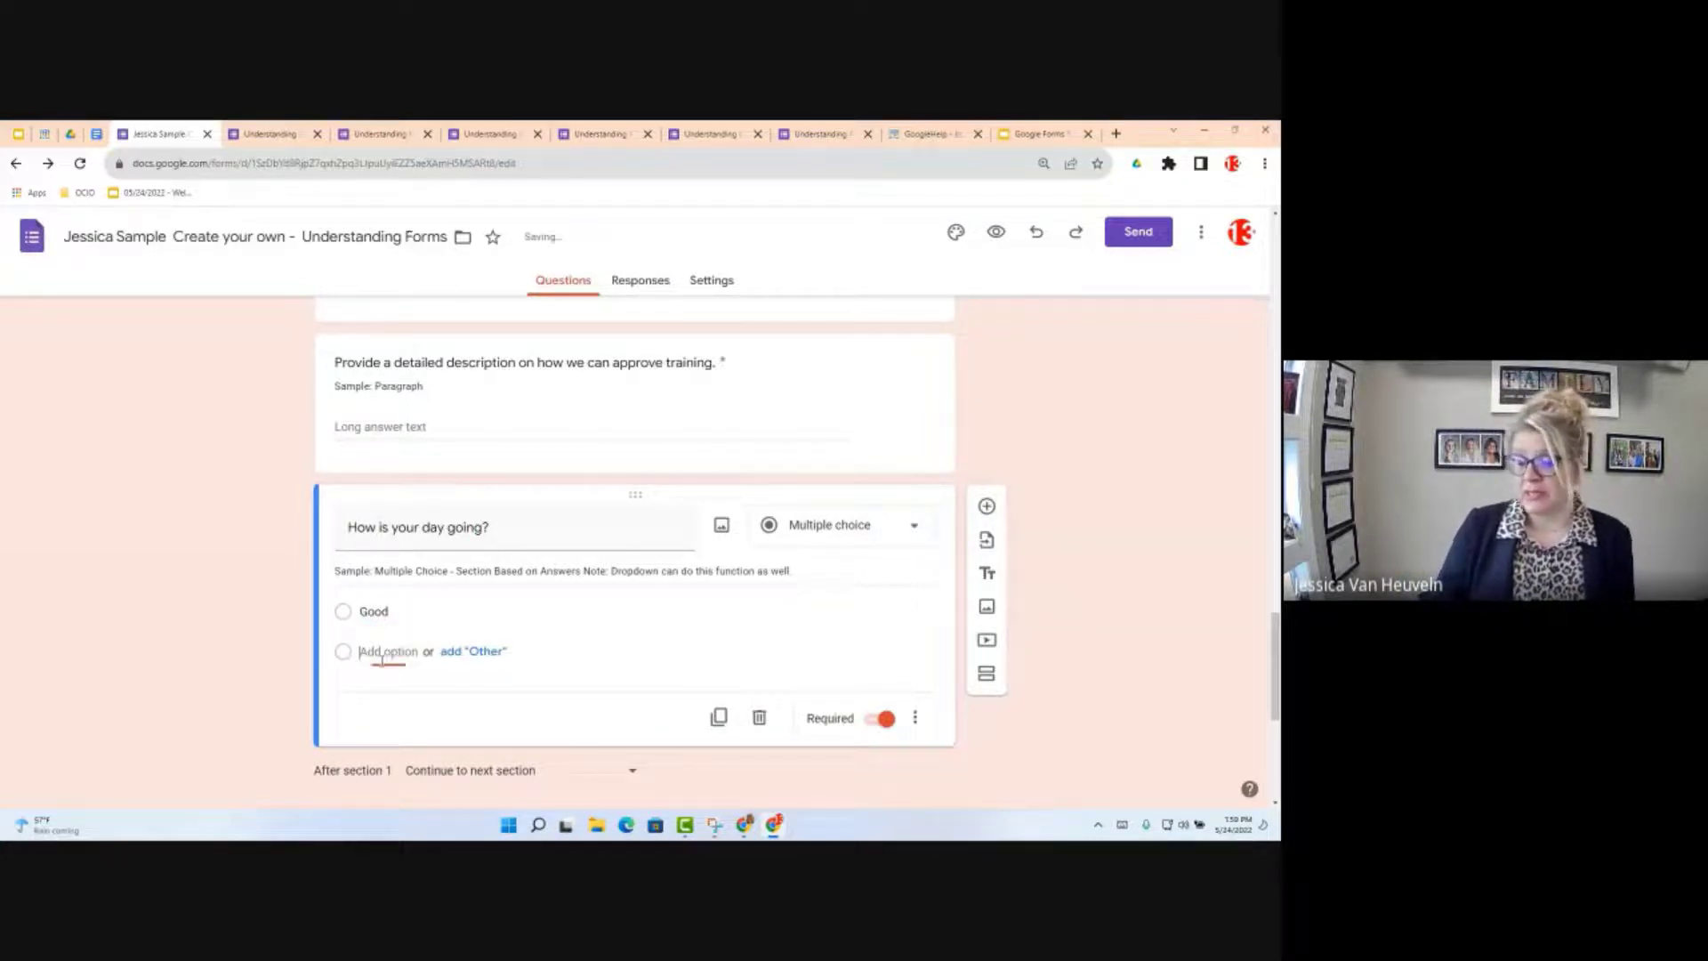
pyautogui.write('Bad')
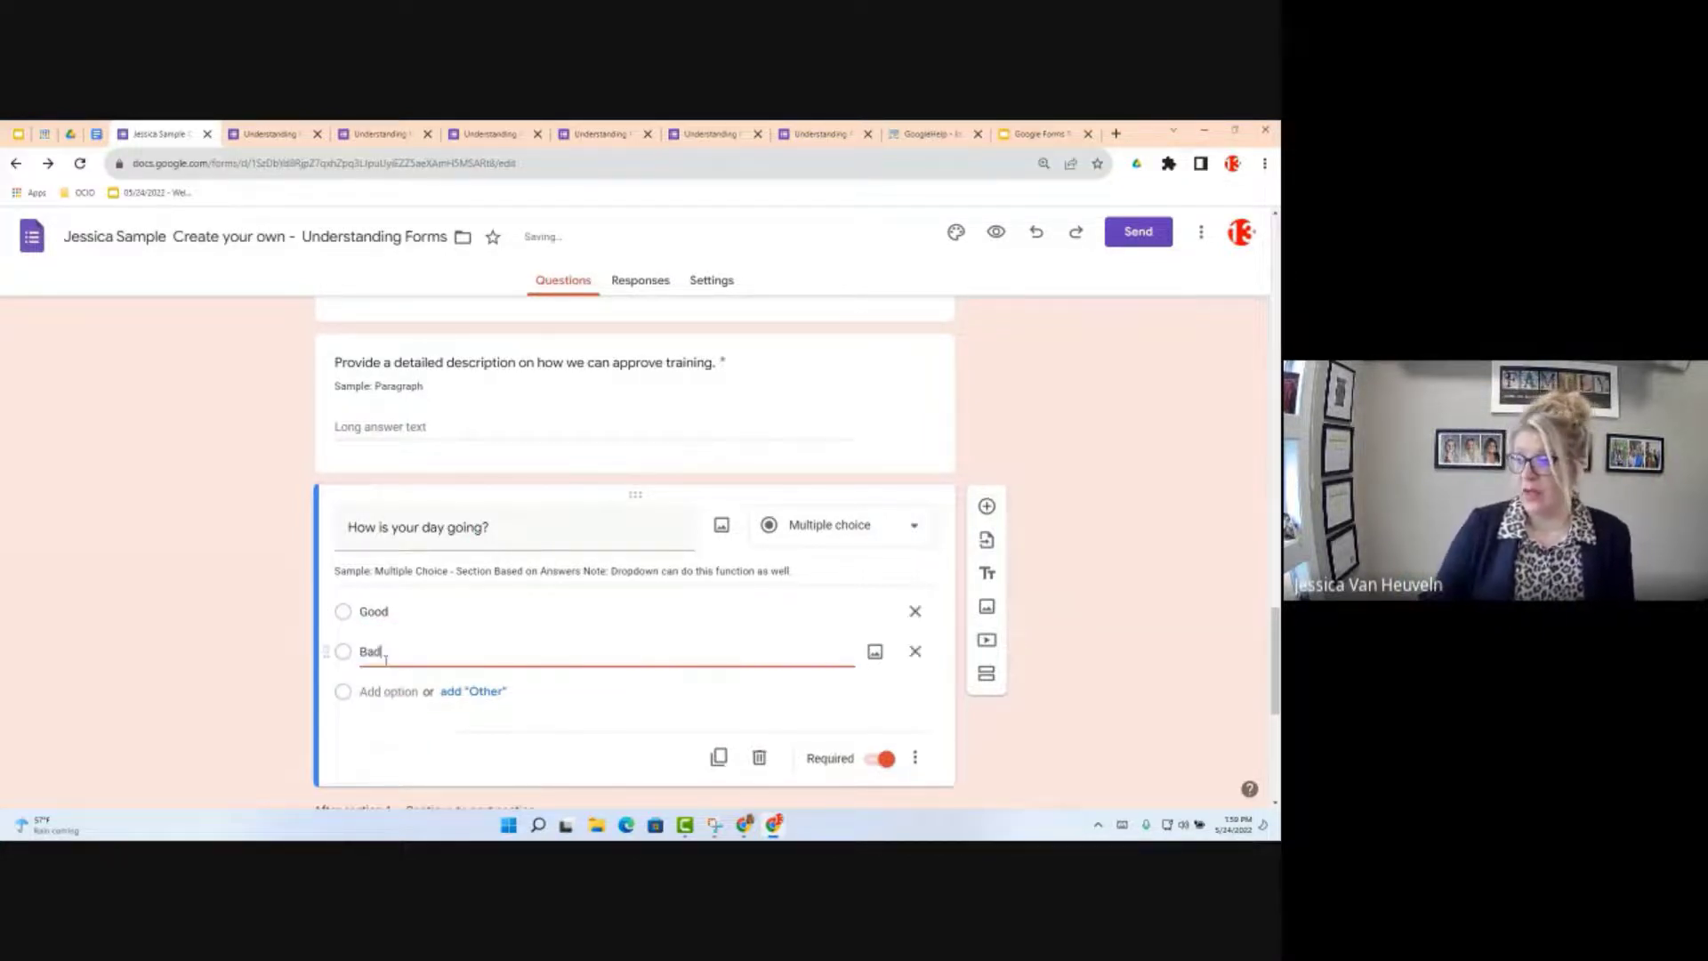
pyautogui.click(953, 740)
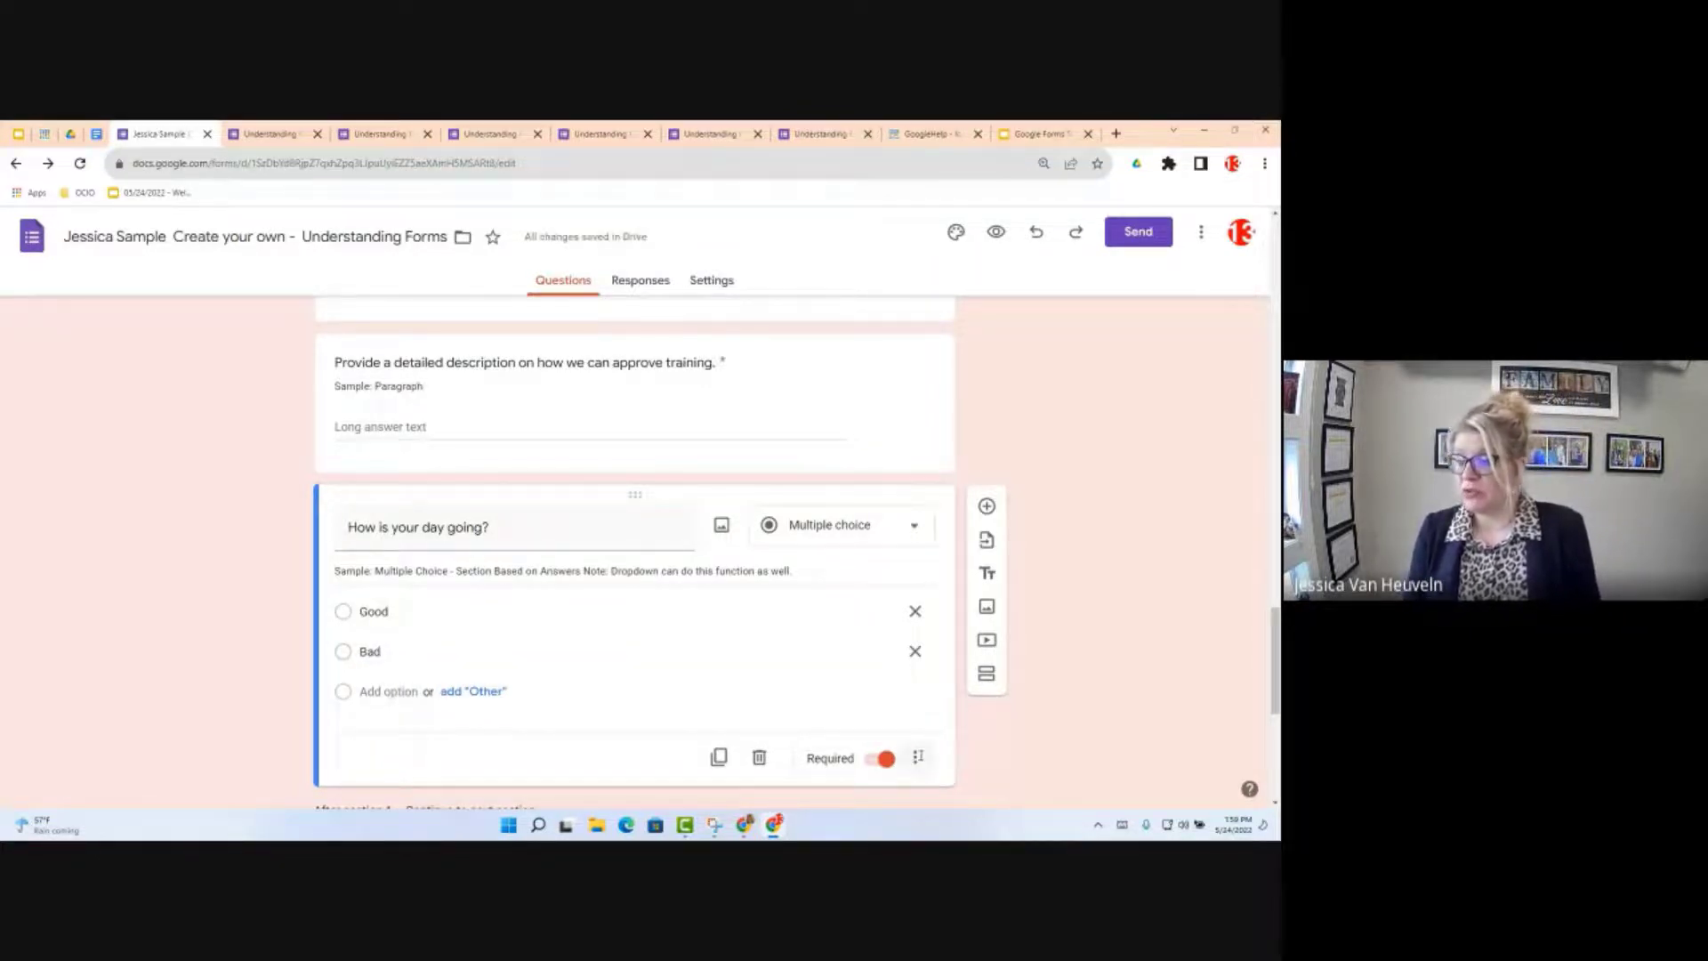
pyautogui.click(918, 757)
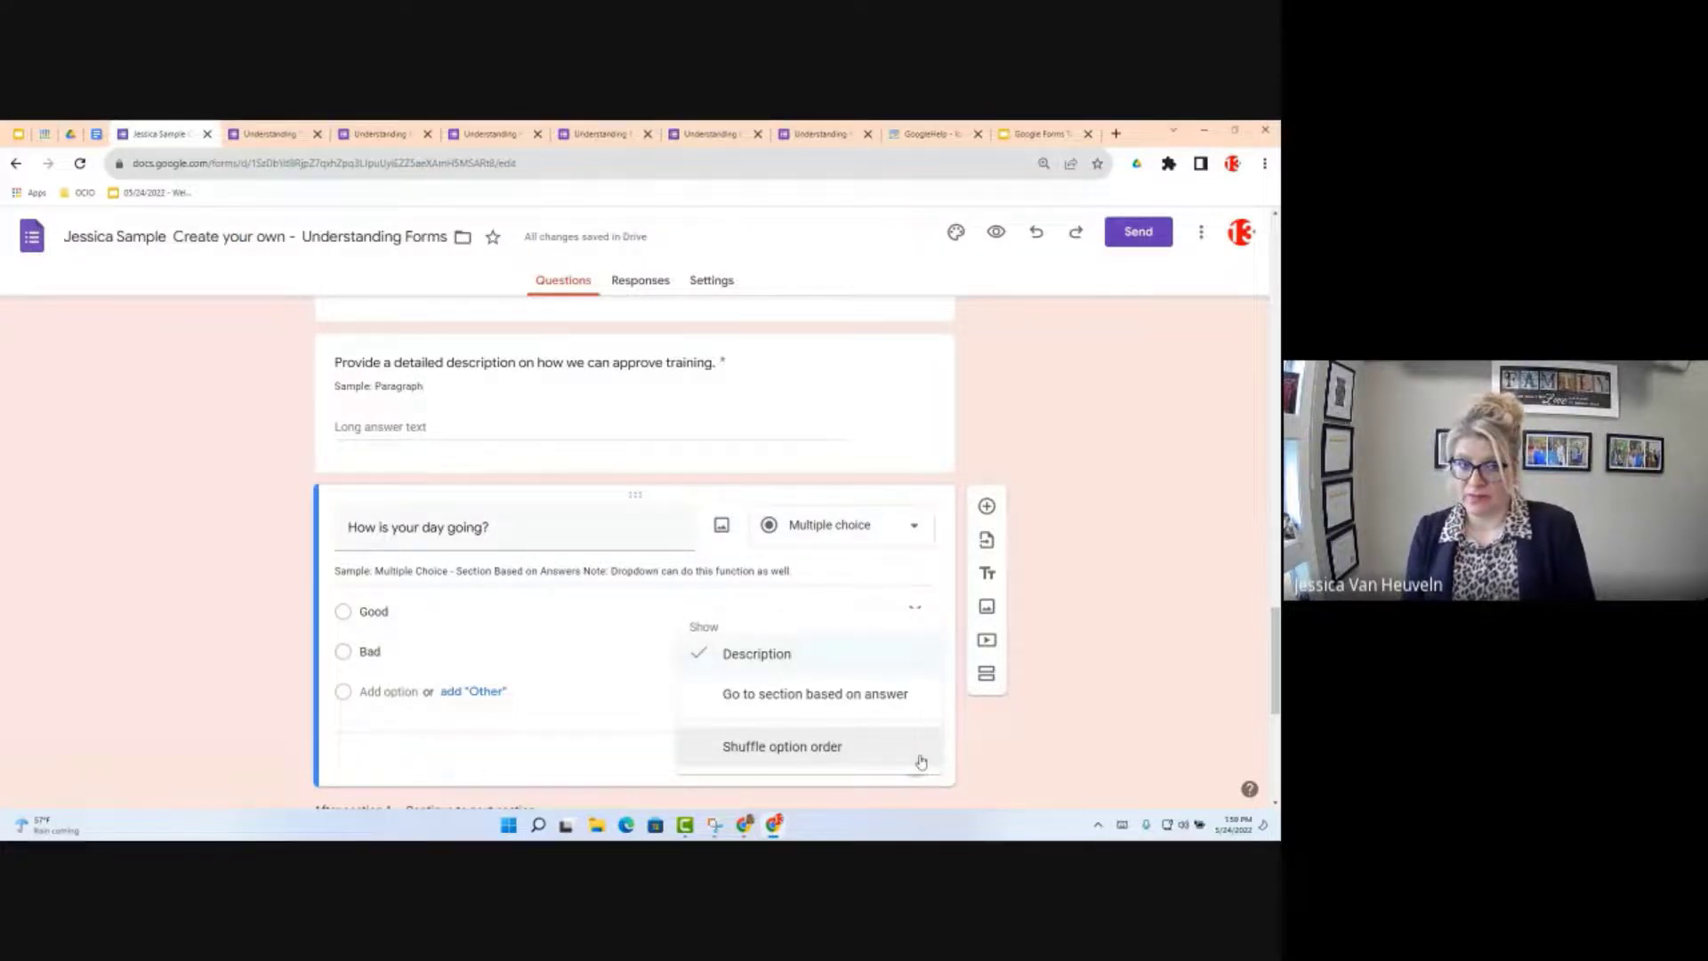
# Step: Enable 'Go to section based on answer' and scroll down to the Good and Bad sections
pyautogui.click(852, 694)
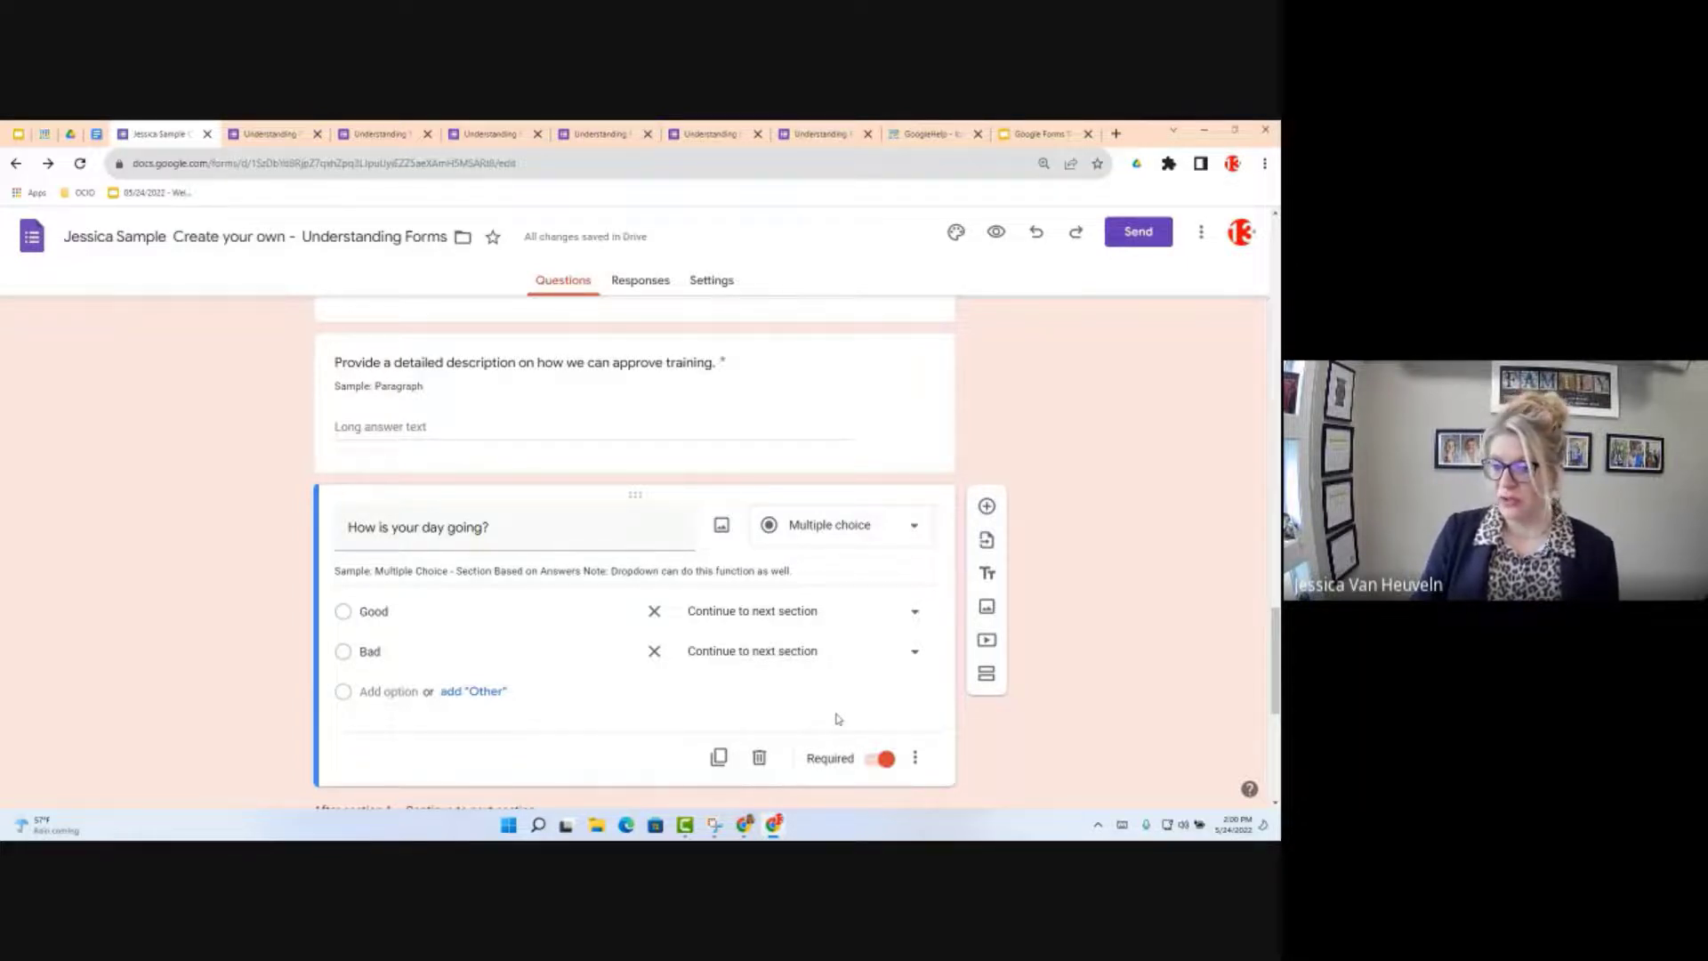
pyautogui.scroll(-1, 836, 718)
pyautogui.scroll(-3, 798, 724)
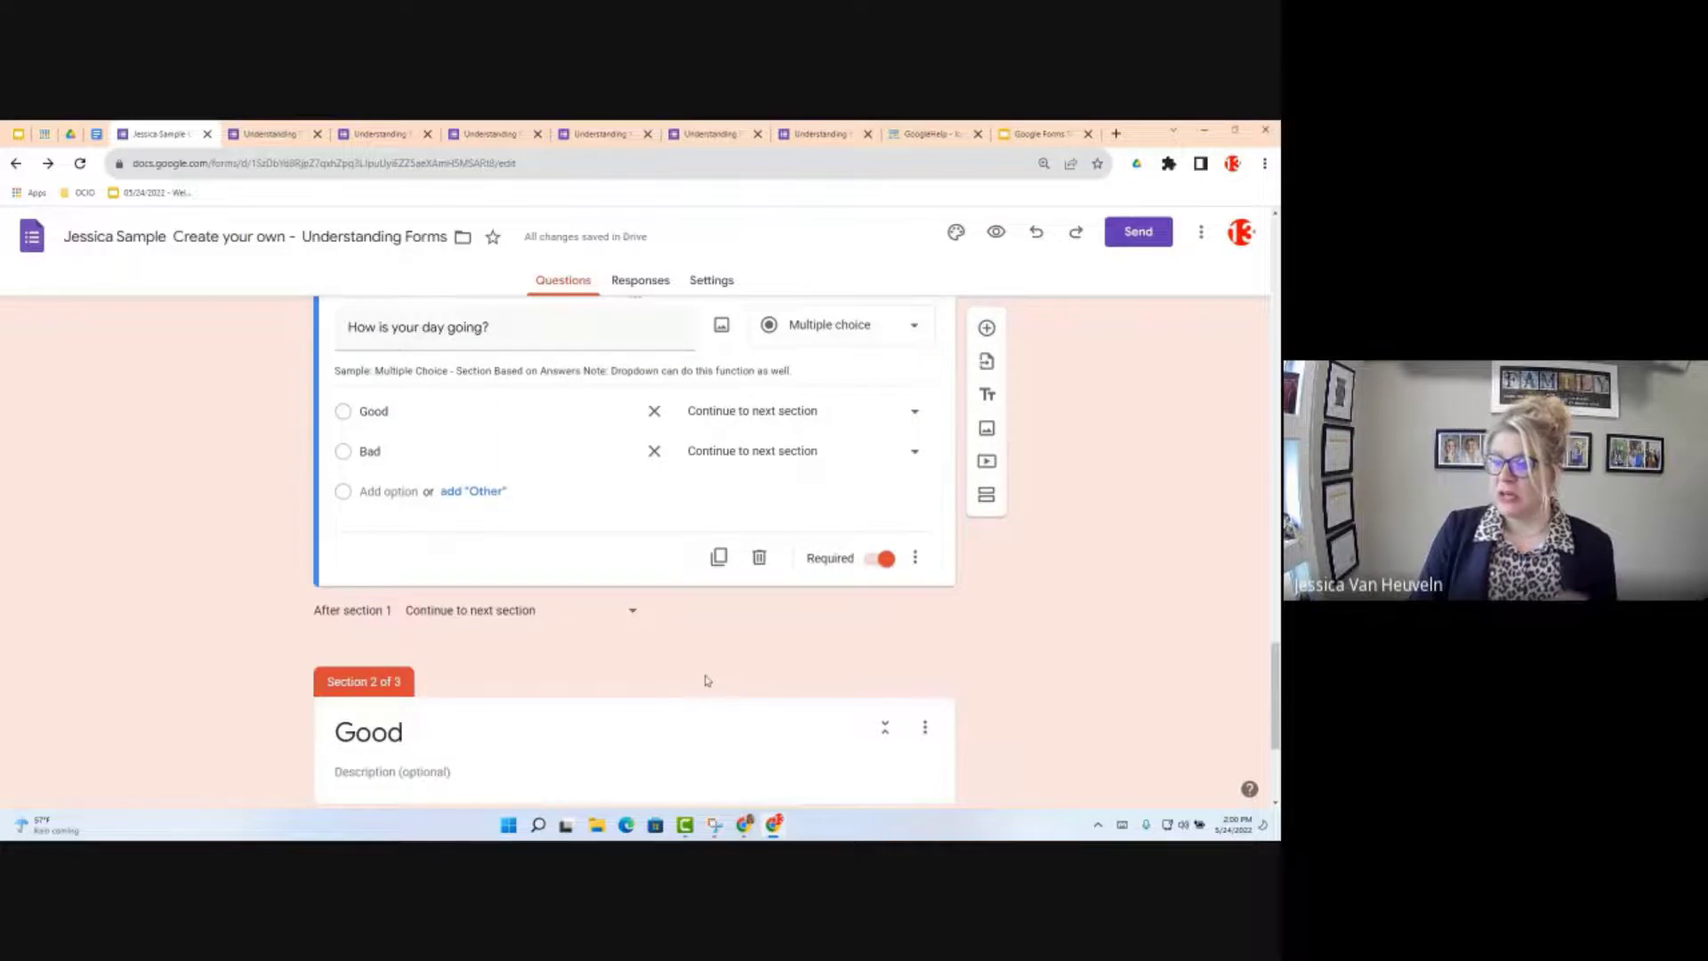
pyautogui.scroll(-4, 490, 716)
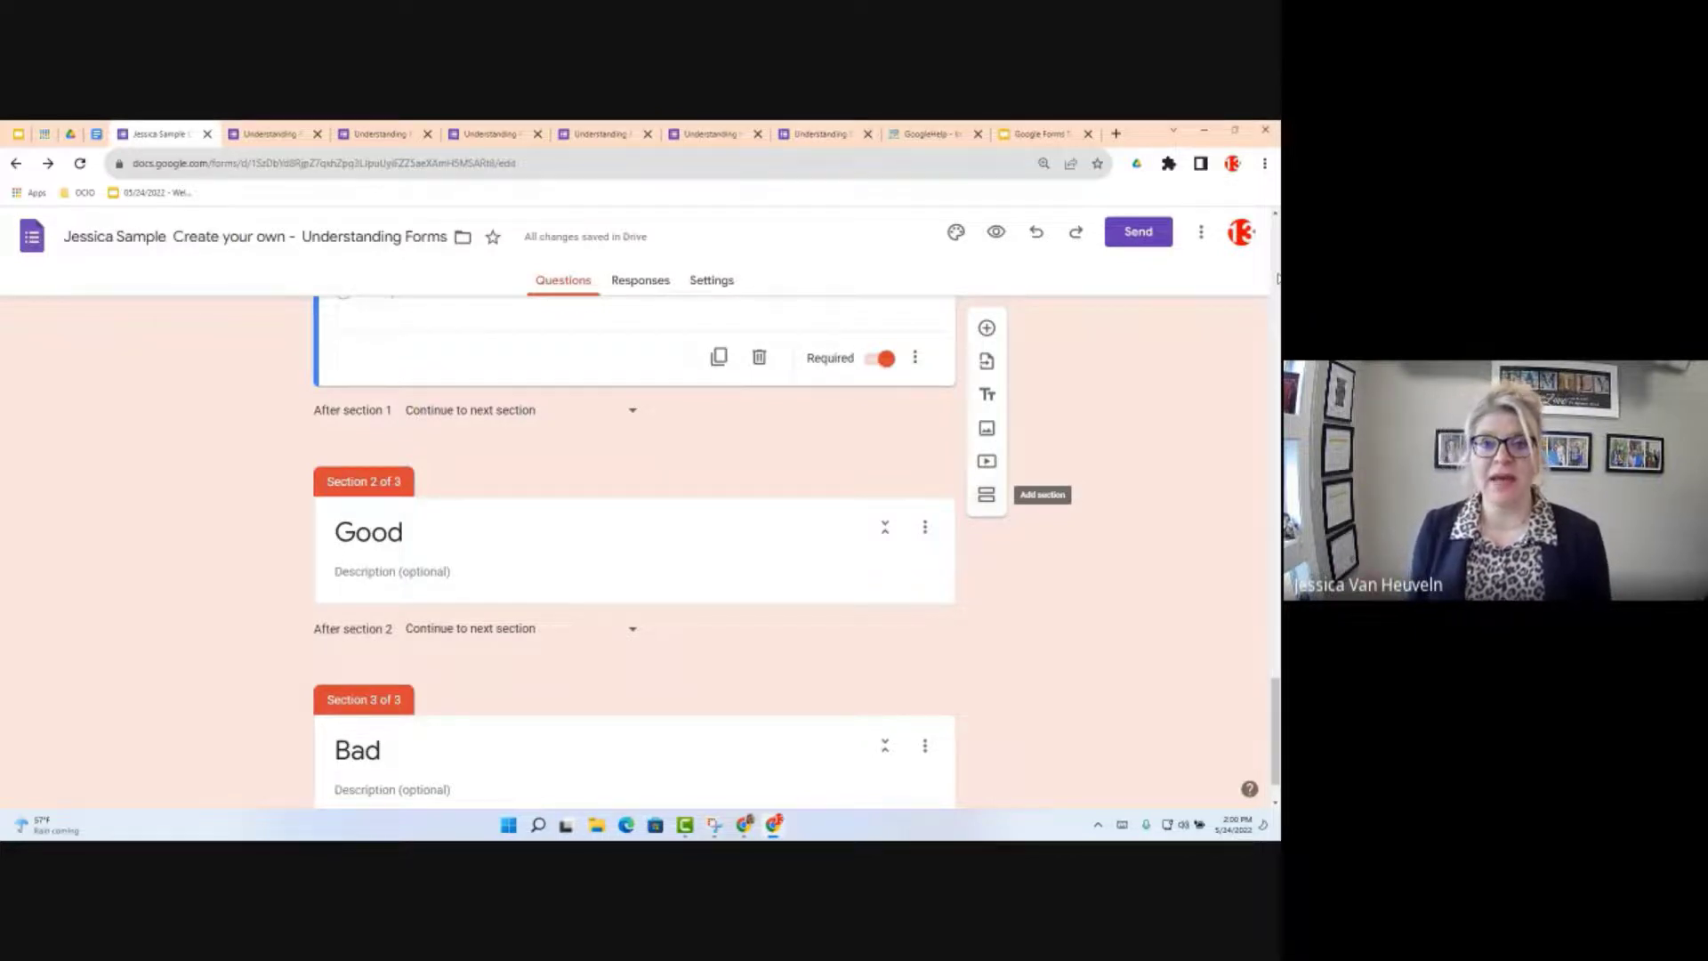
pyautogui.click(1203, 233)
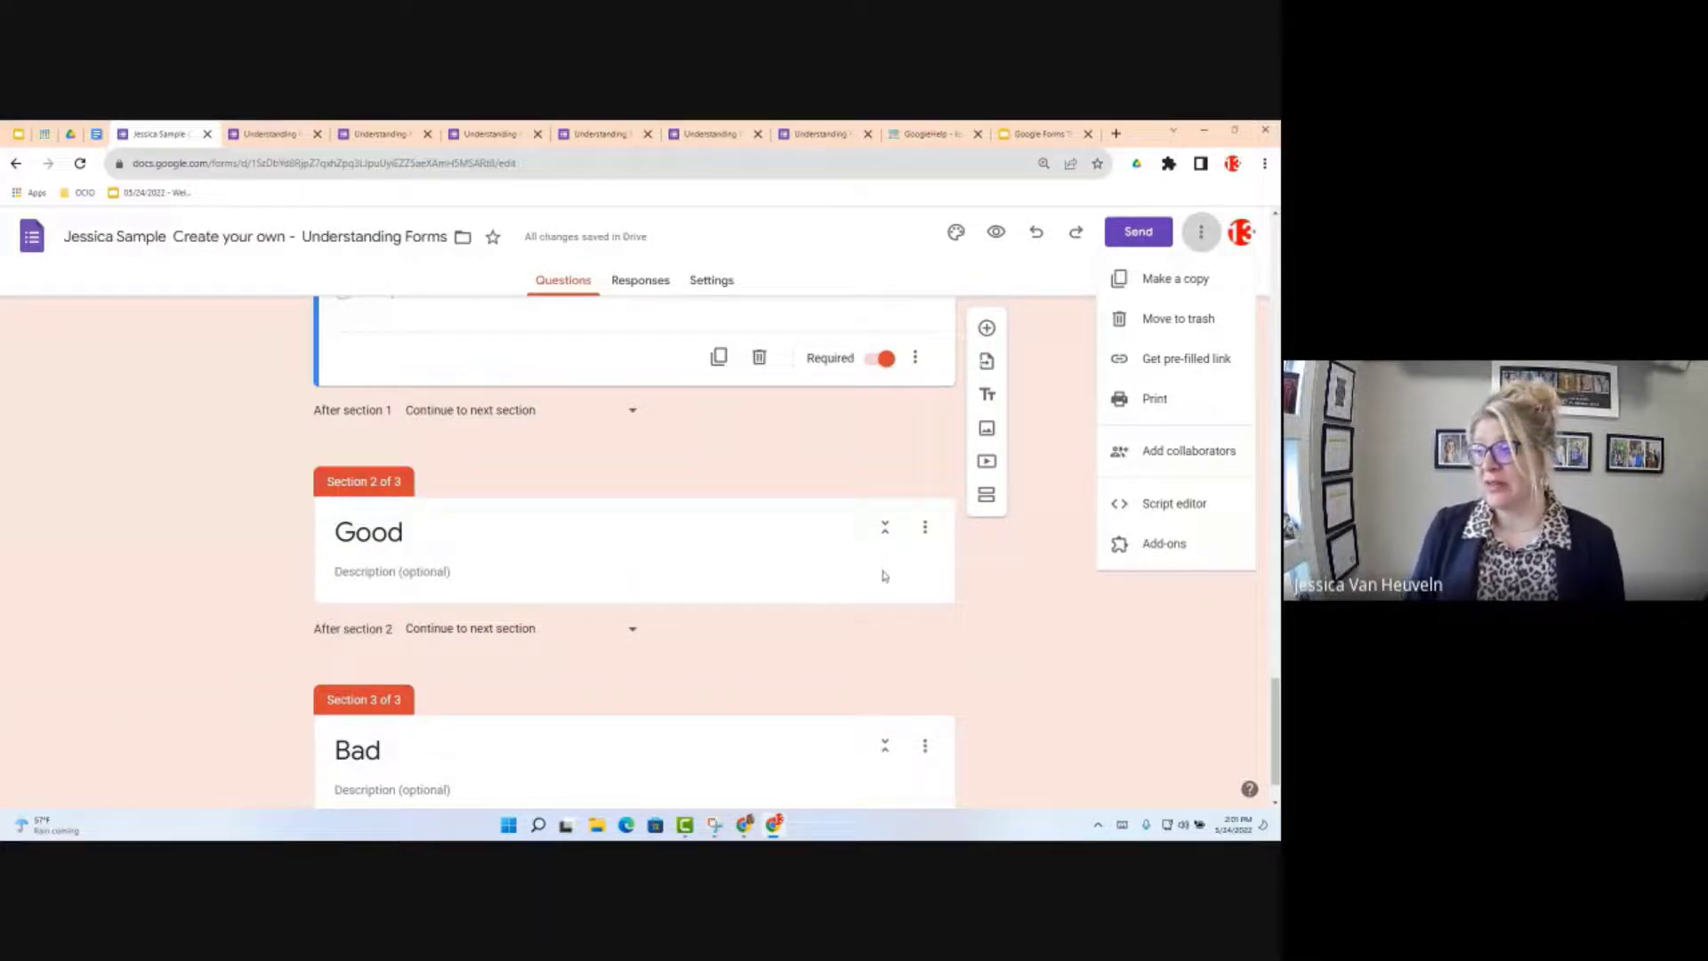
pyautogui.click(928, 528)
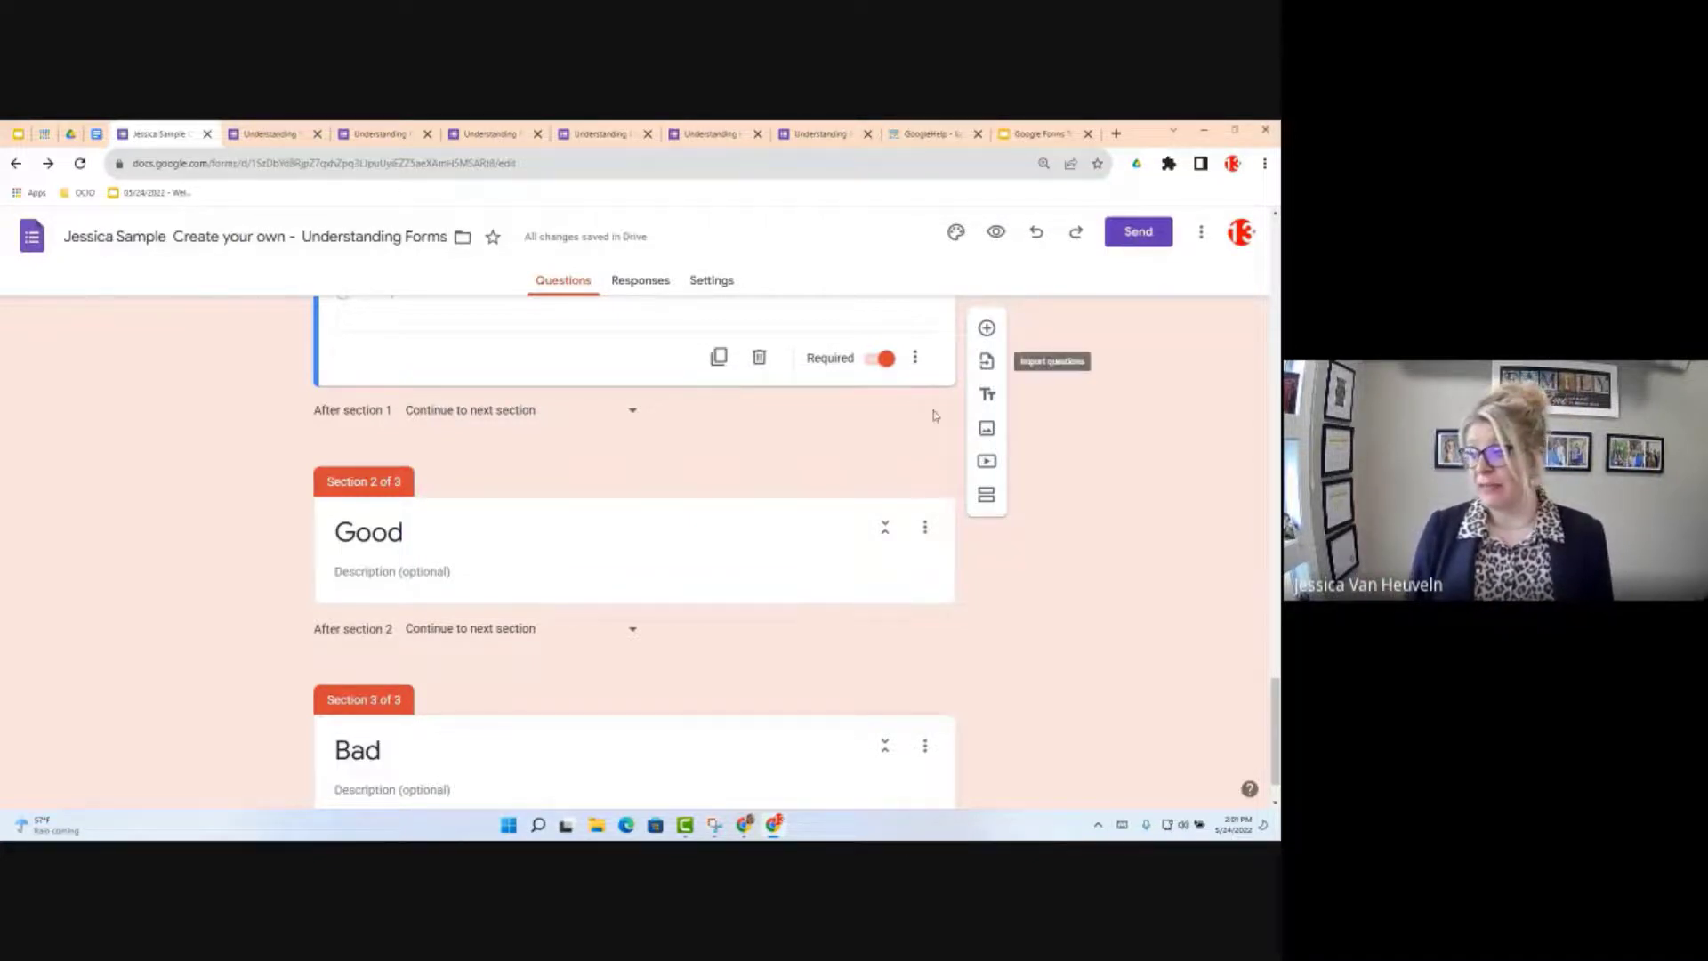
pyautogui.click(927, 532)
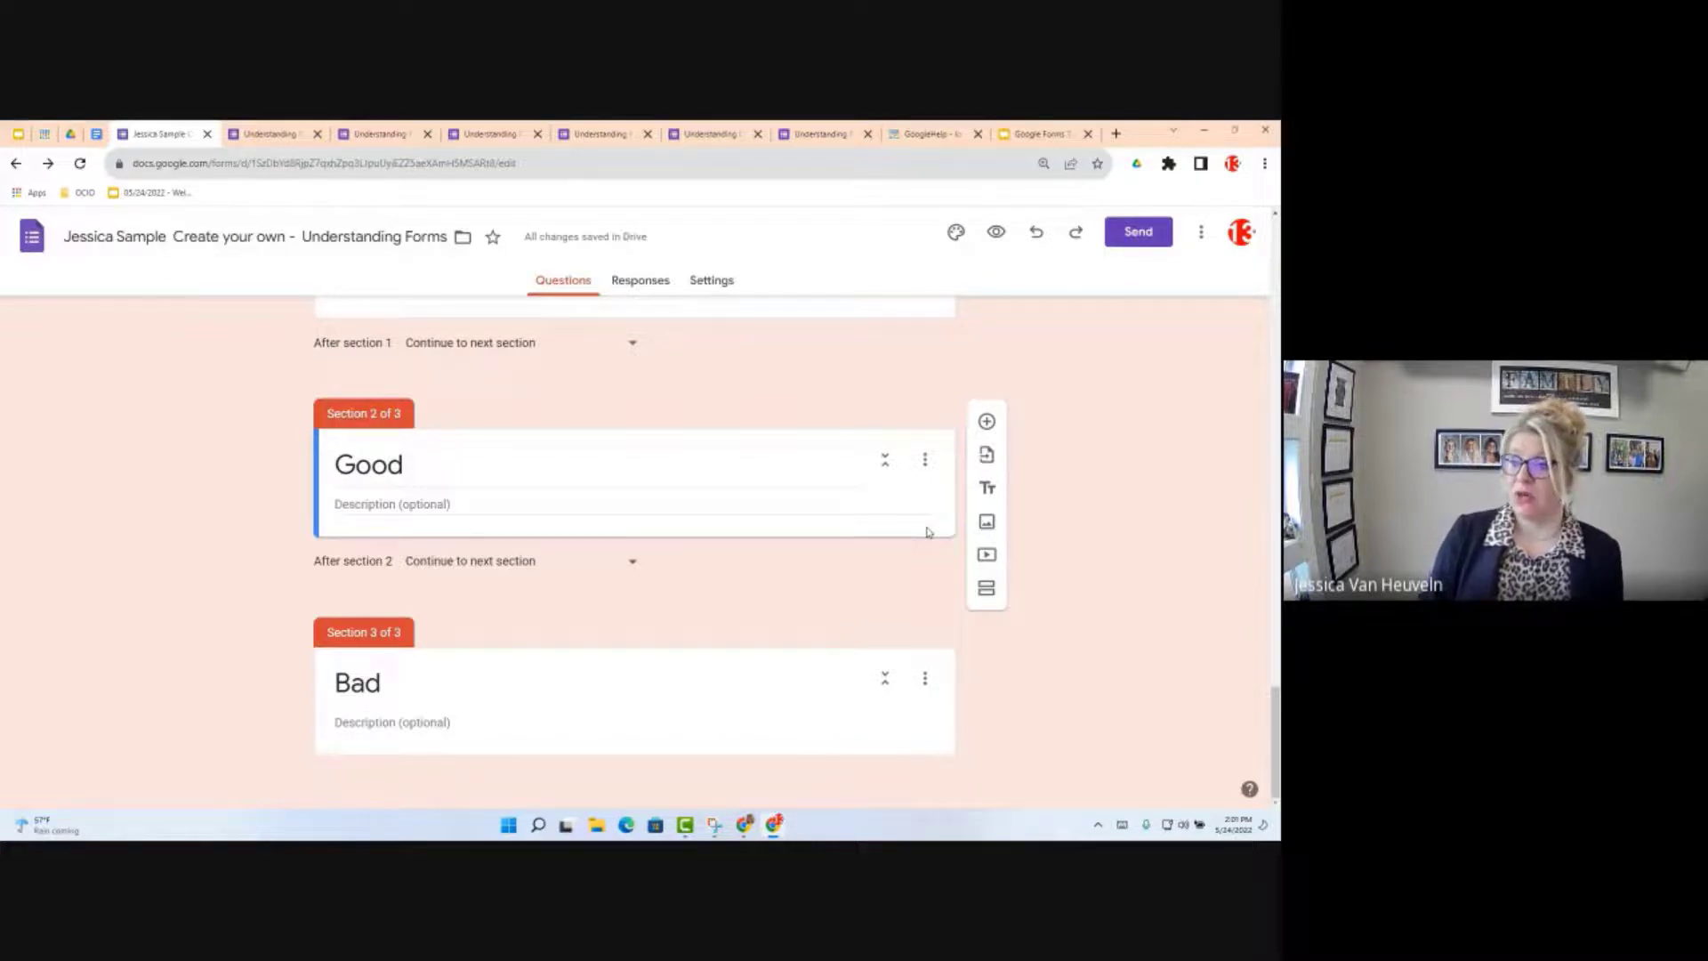
pyautogui.scroll(1, 852, 430)
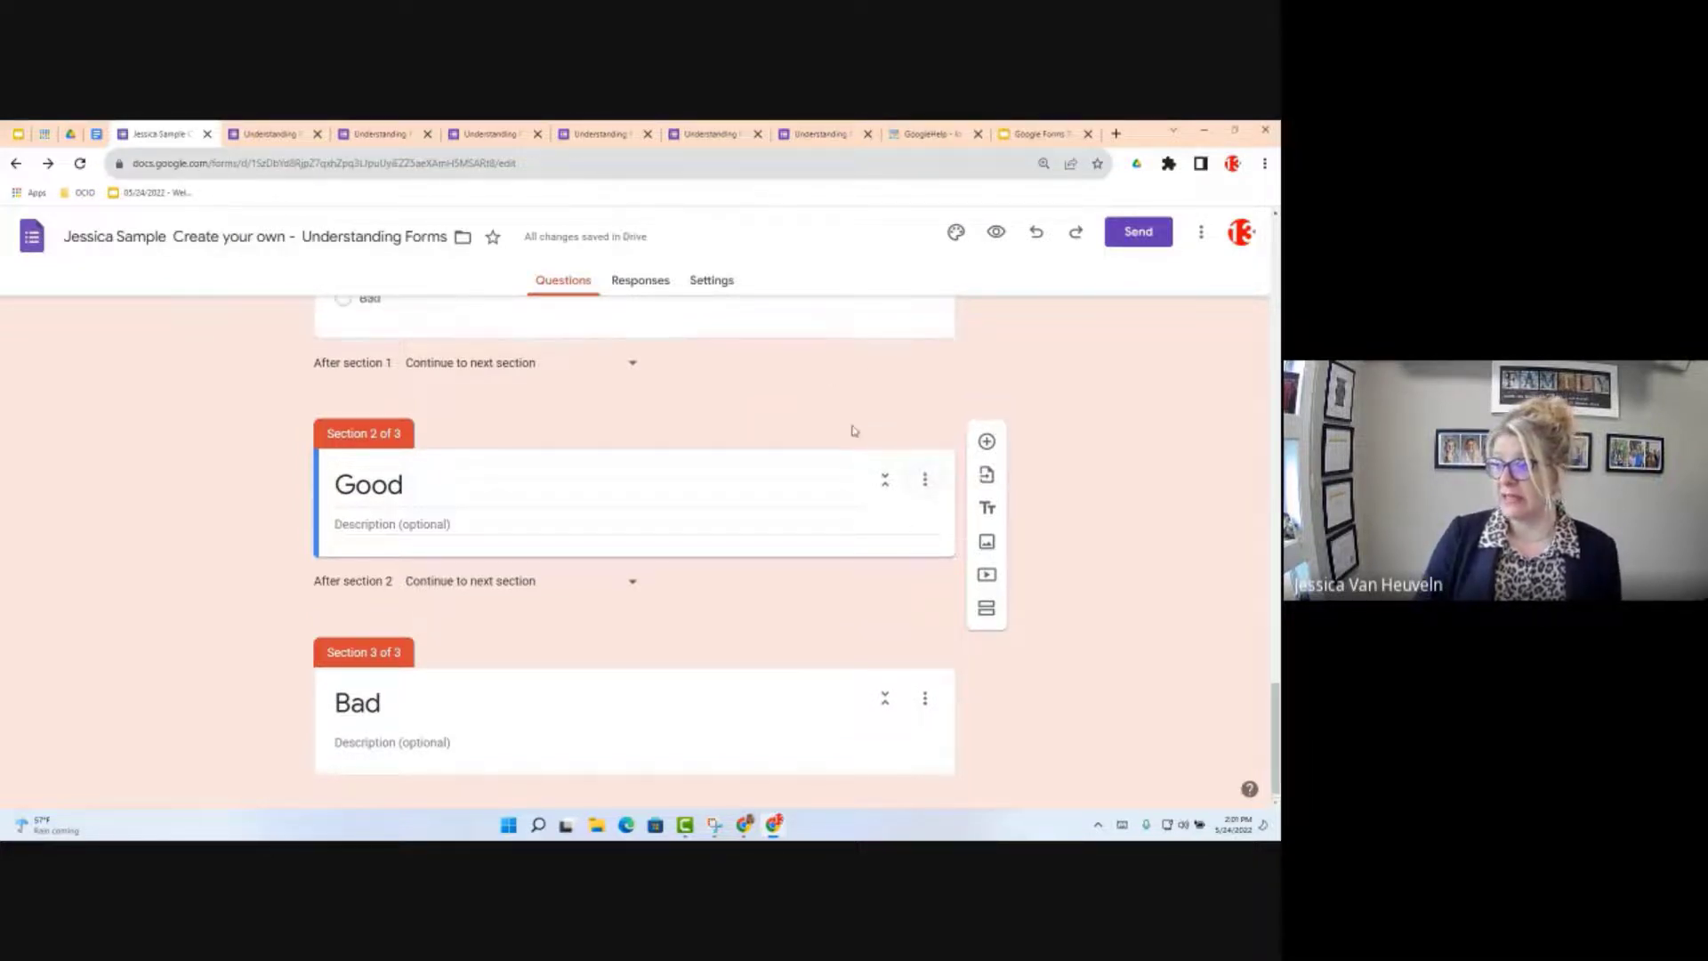
pyautogui.scroll(6, 852, 430)
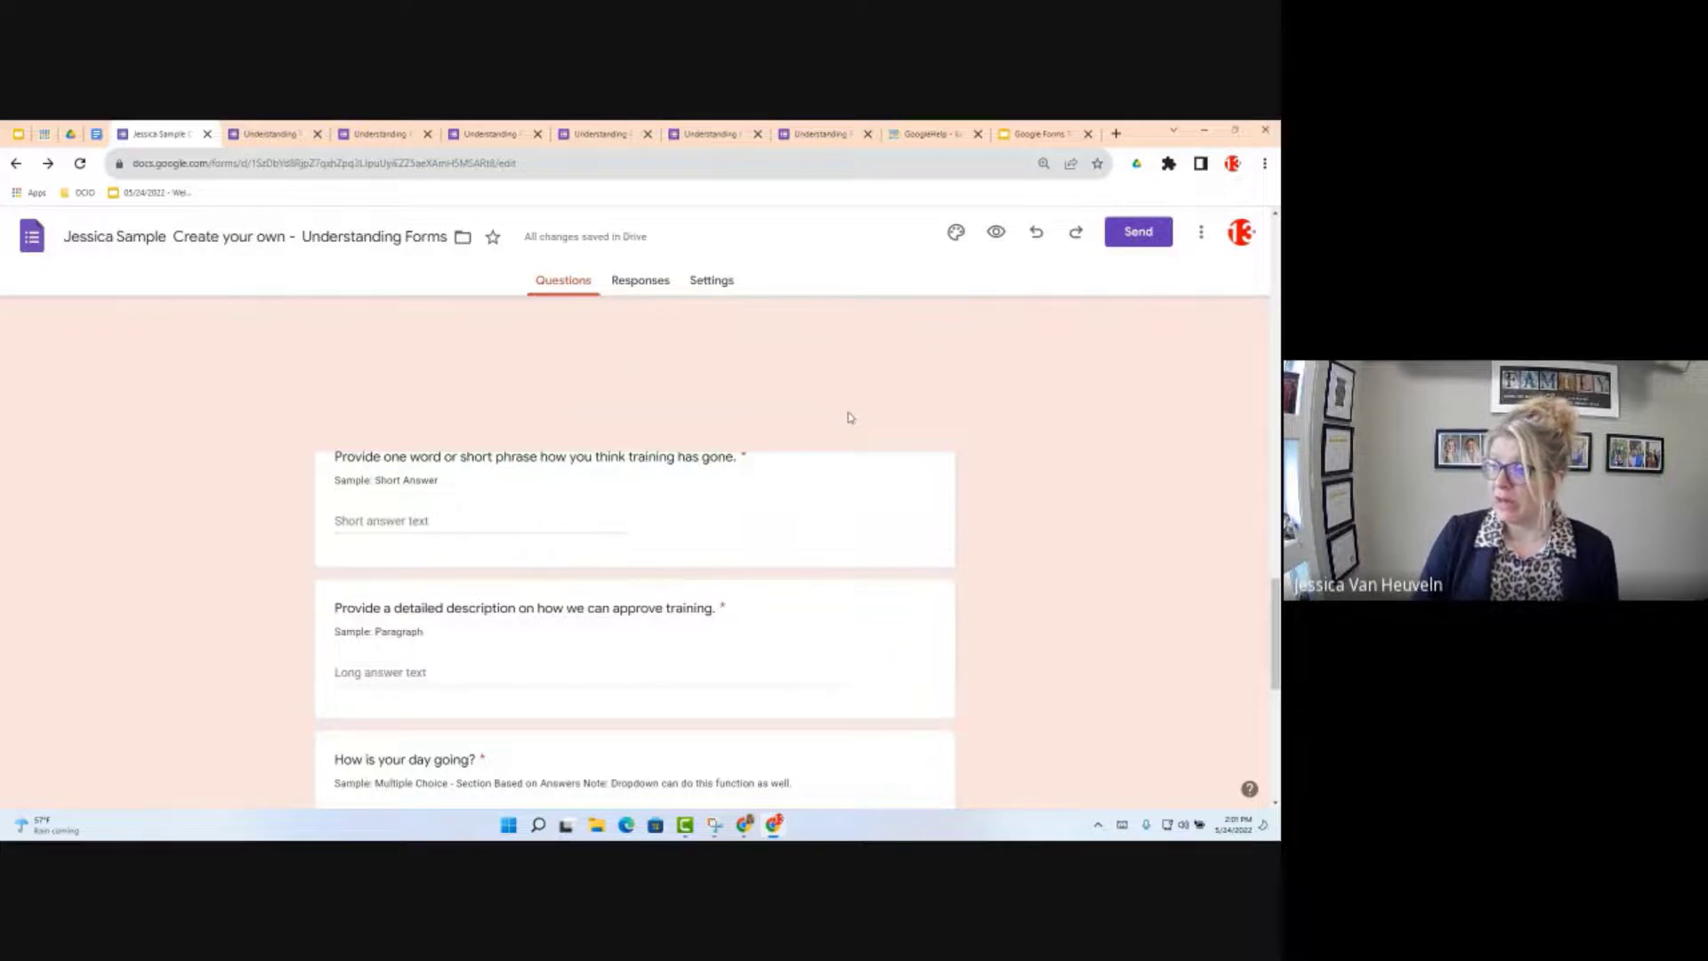
pyautogui.scroll(5, 849, 417)
pyautogui.click(923, 377)
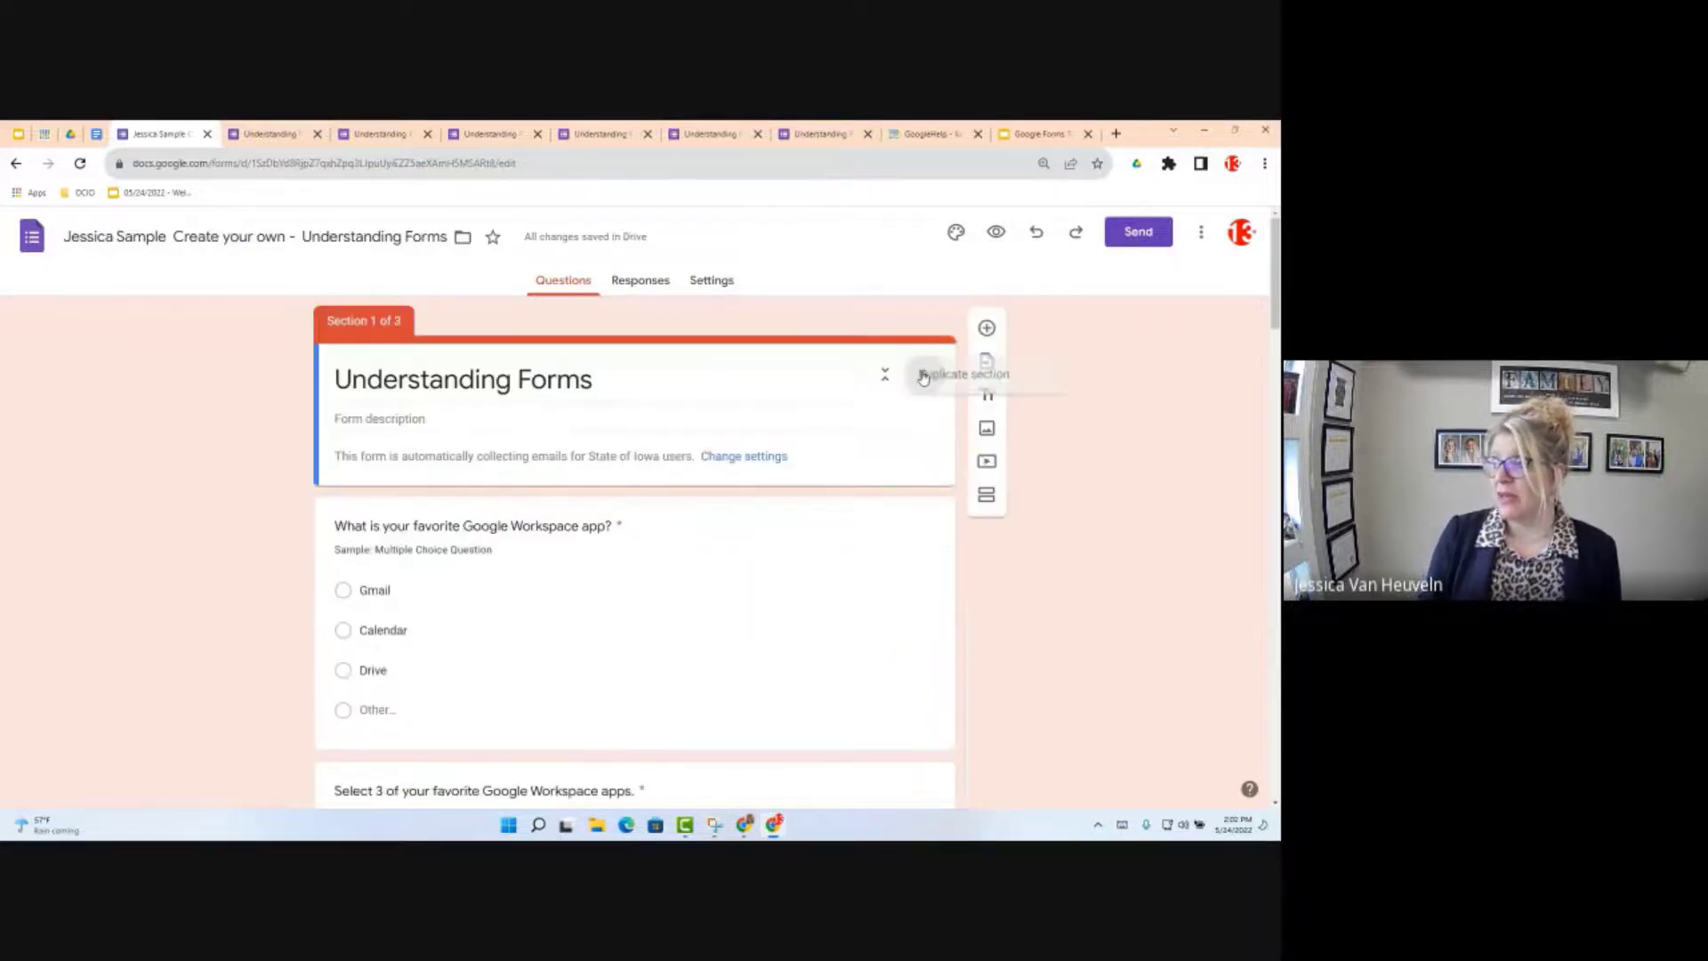
pyautogui.click(923, 378)
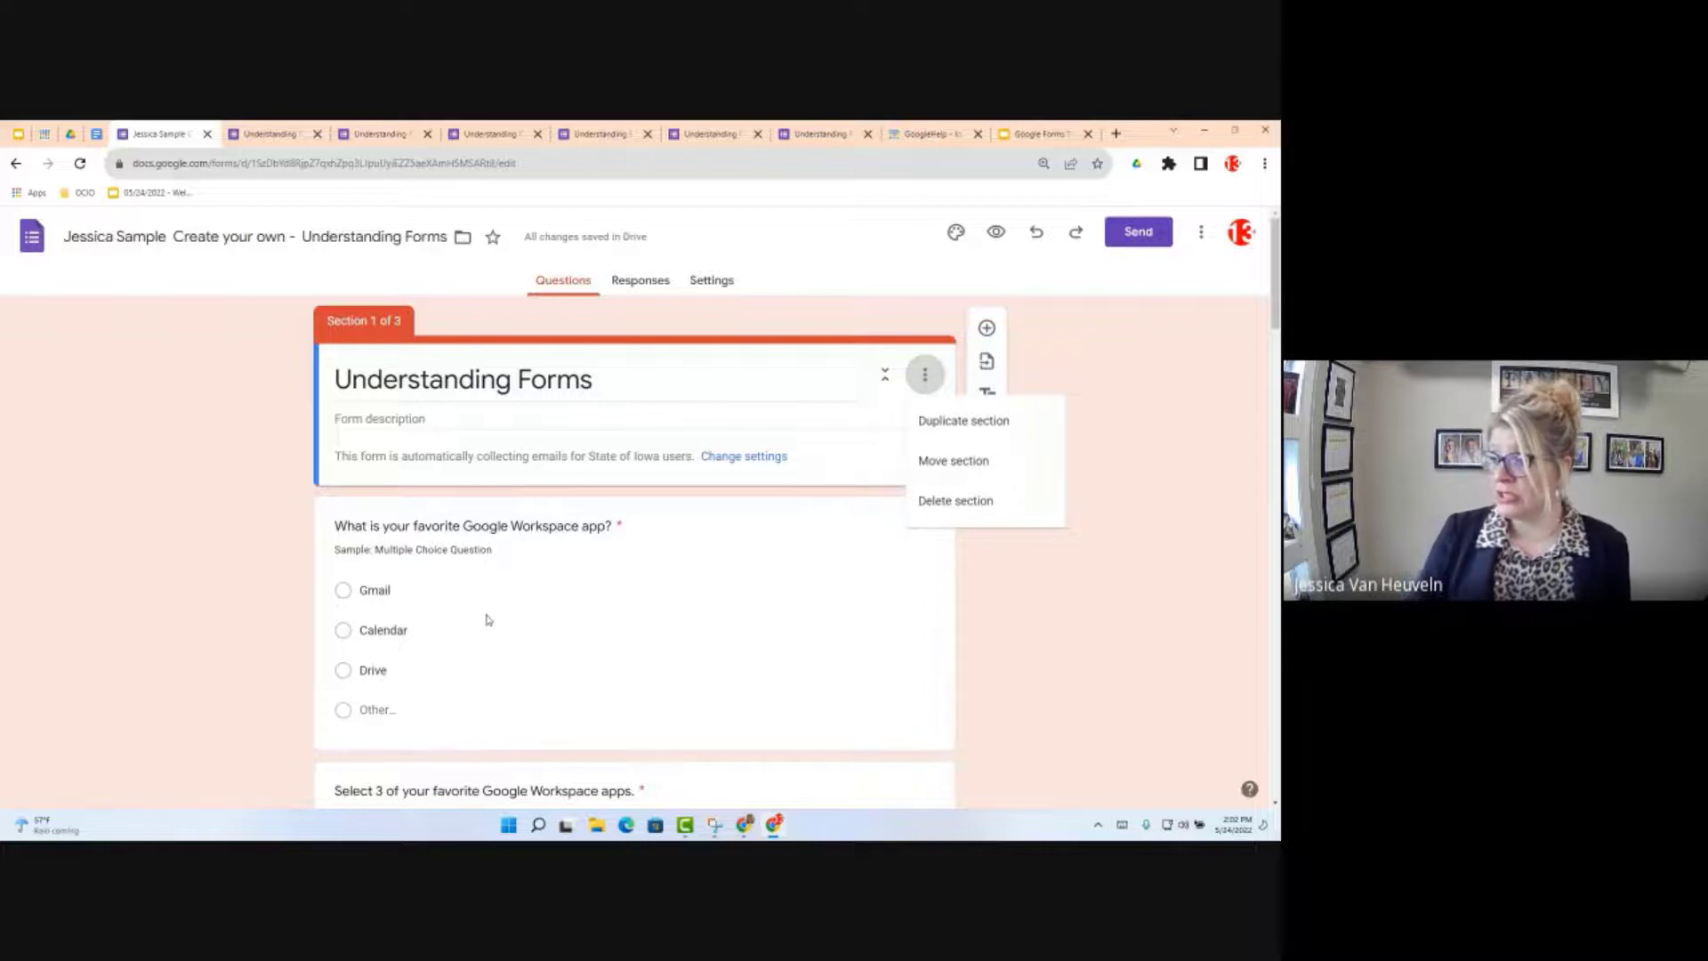
pyautogui.scroll(-5, 481, 629)
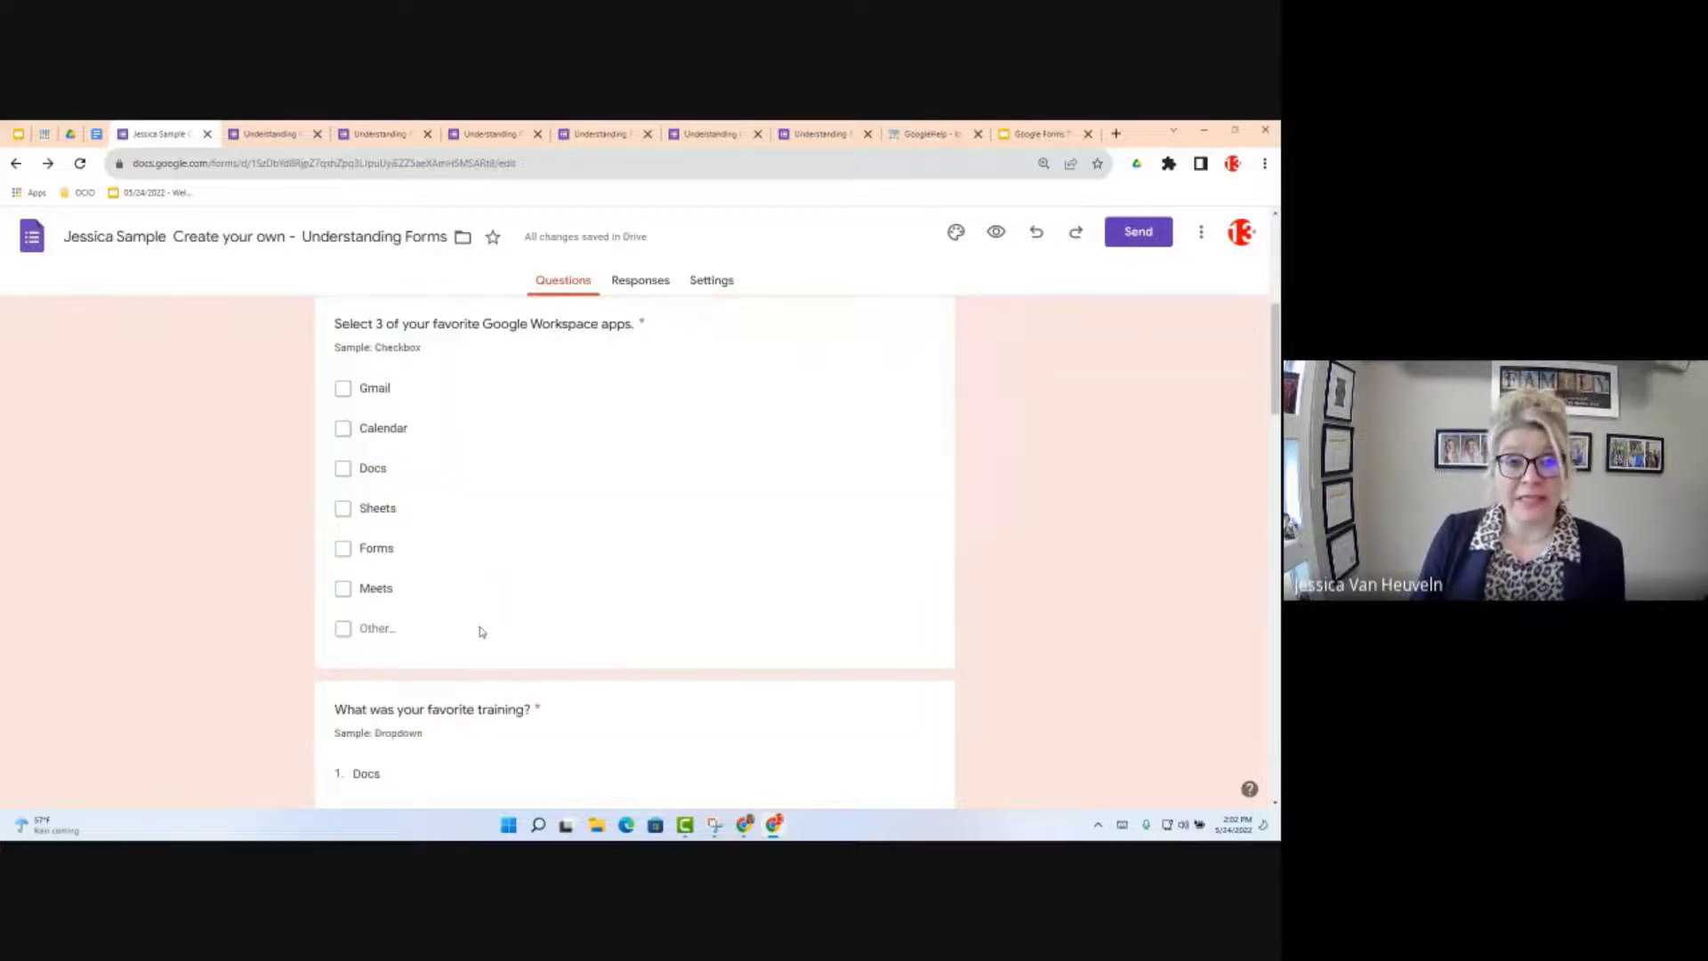
pyautogui.scroll(-10, 481, 631)
pyautogui.scroll(-1, 583, 720)
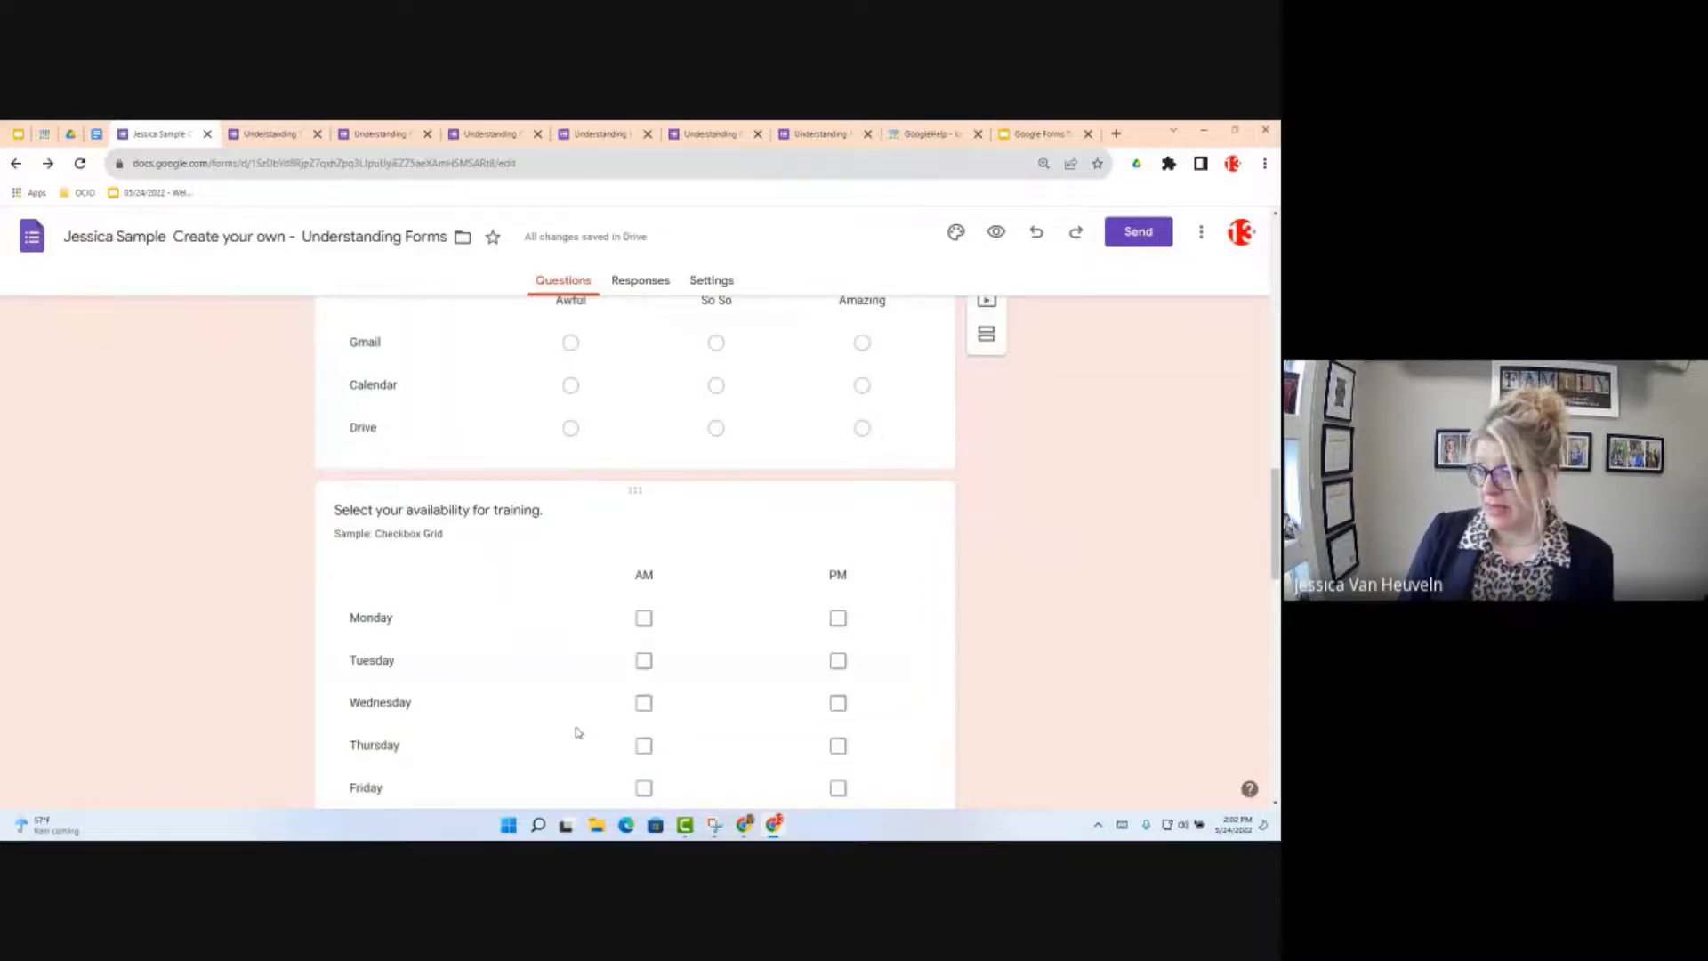
pyautogui.scroll(-10, 578, 732)
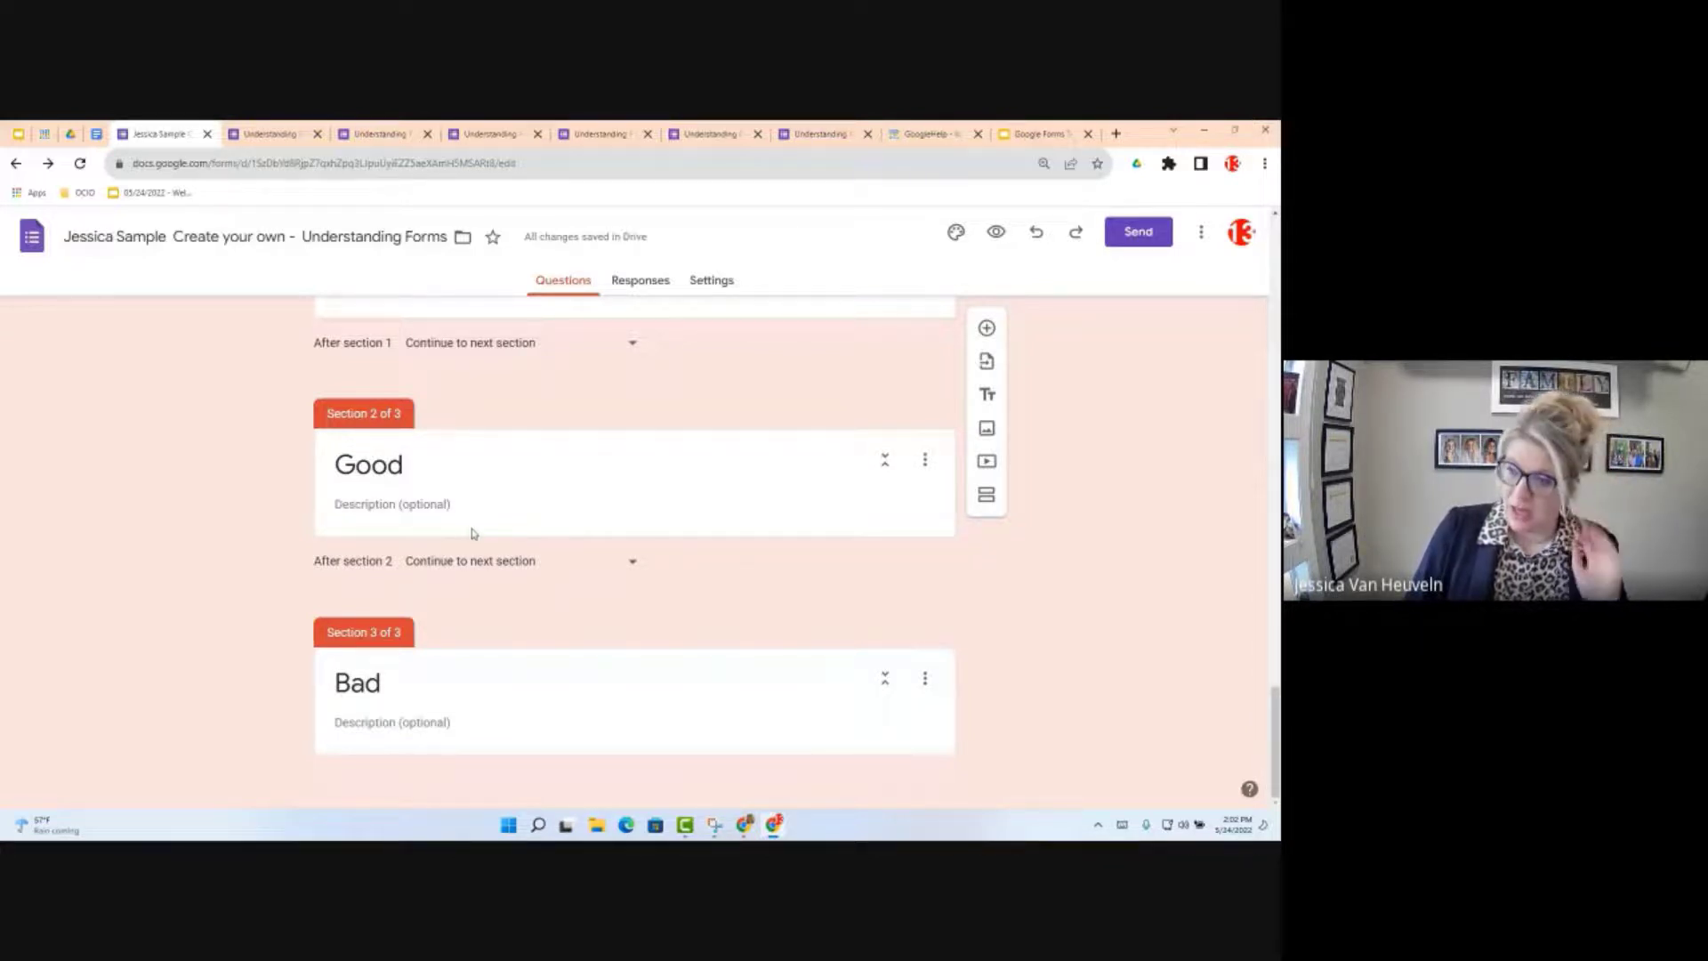
pyautogui.scroll(3, 587, 570)
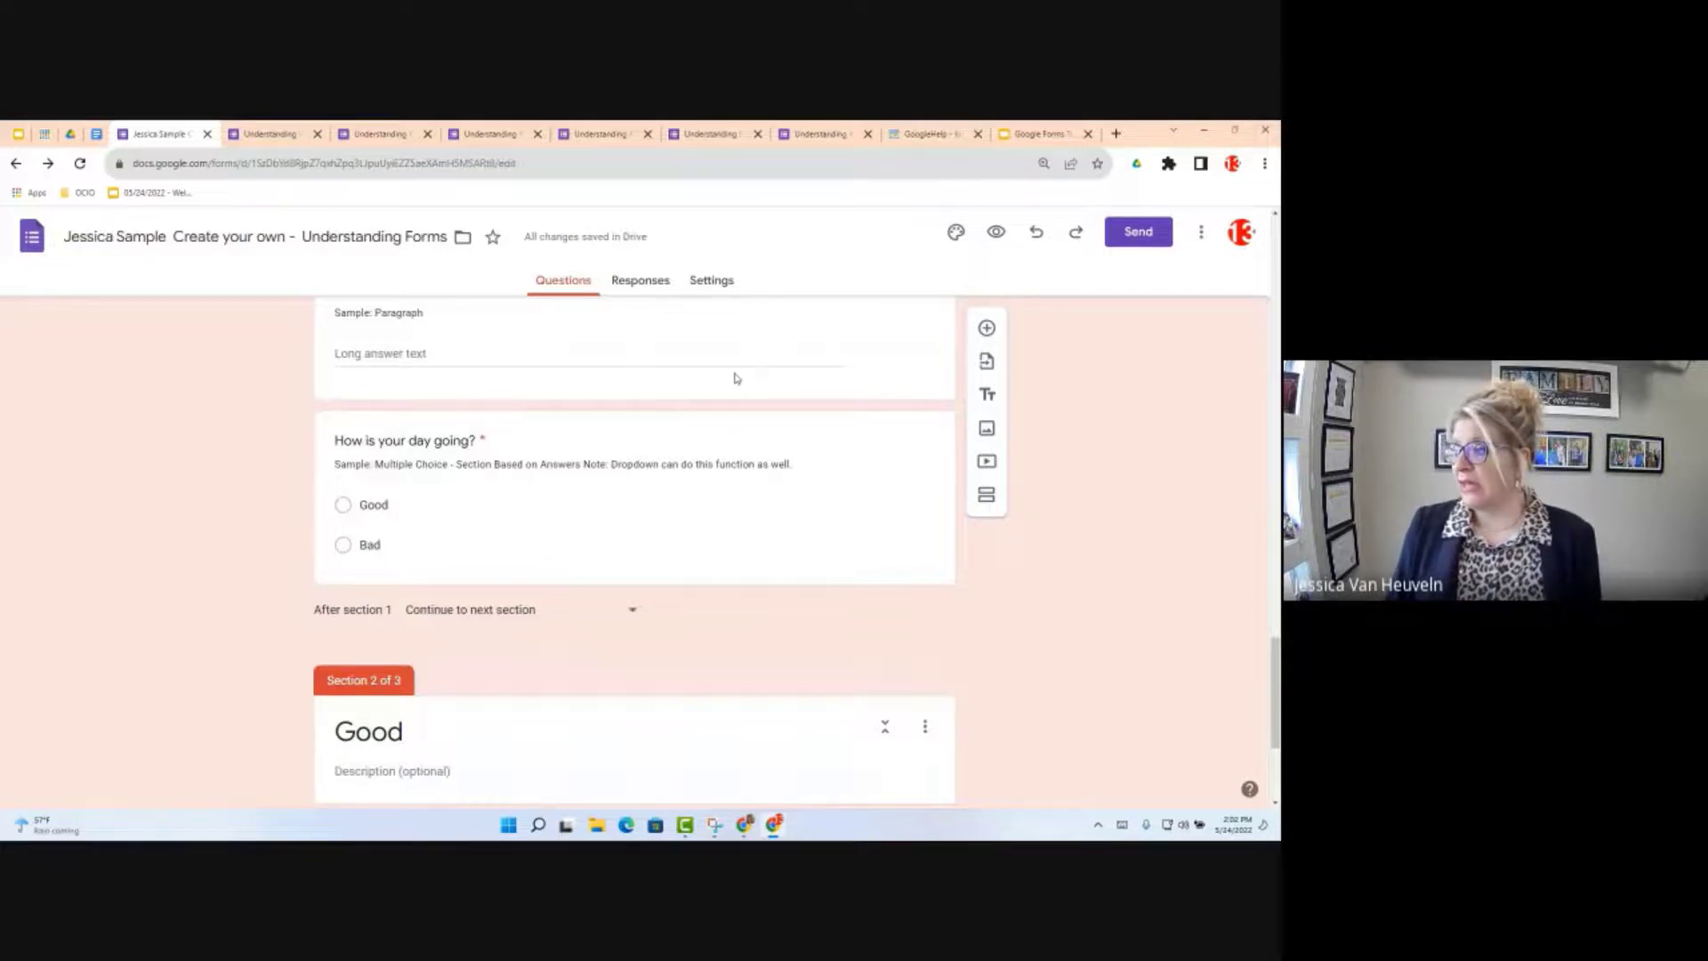
# Step: Add a new question titled 'Attach File' and set its type to File upload
pyautogui.click(987, 329)
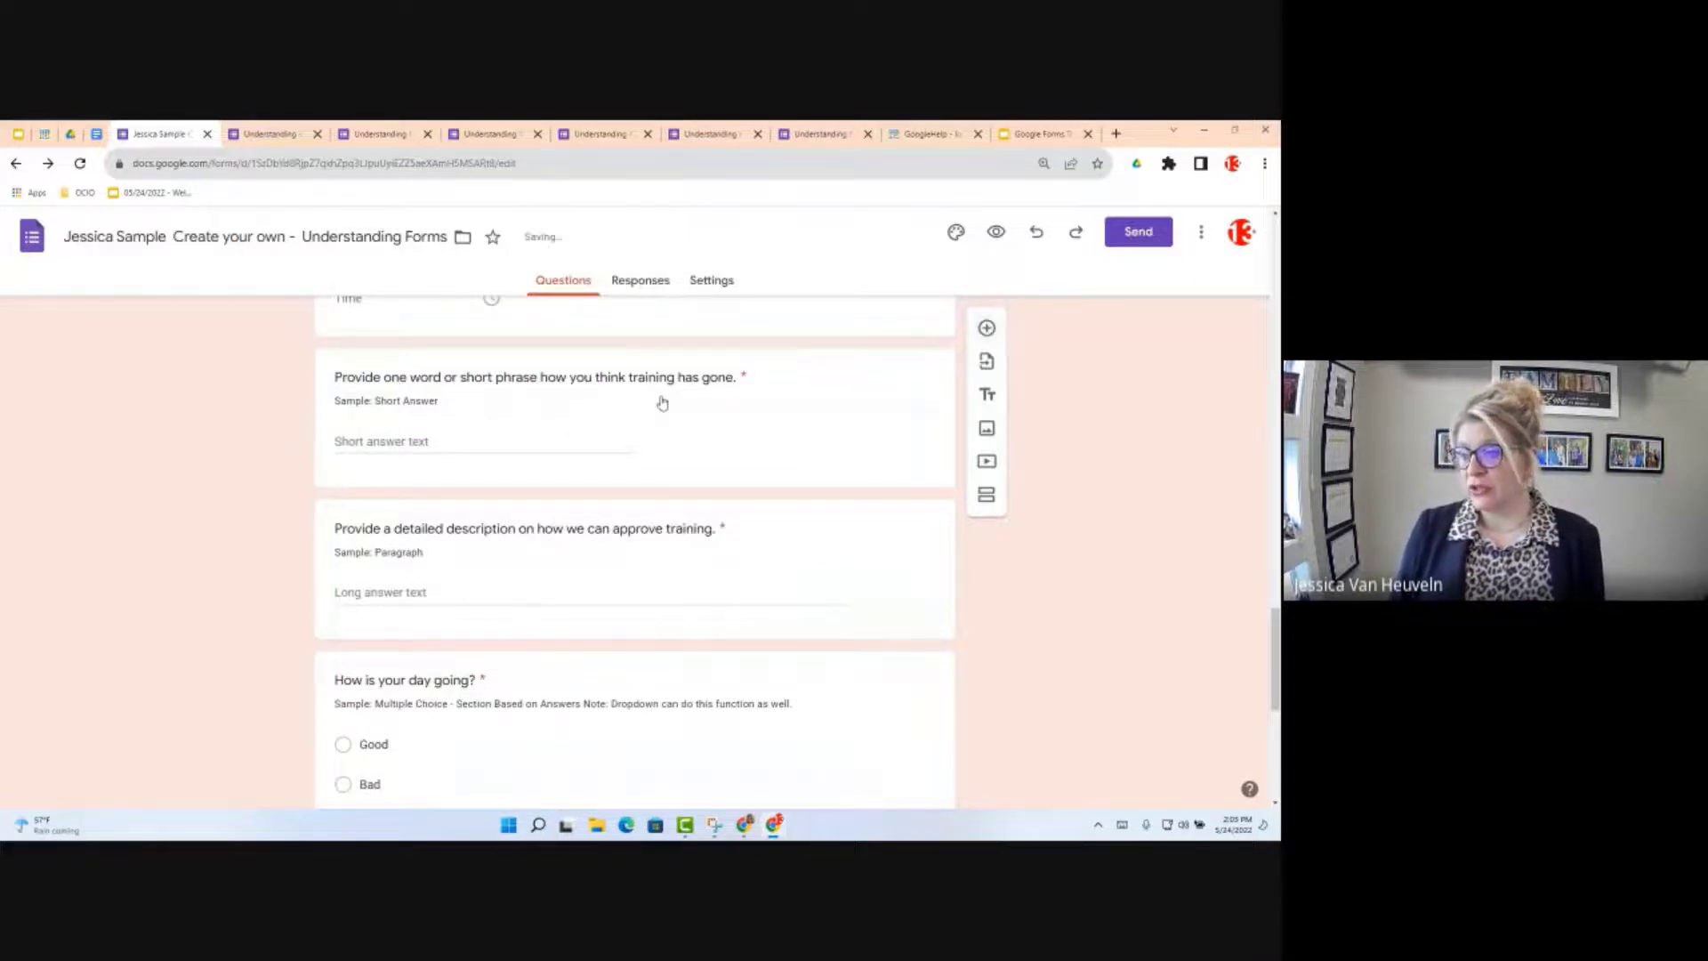
pyautogui.scroll(2, 584, 662)
pyautogui.scroll(5, 584, 662)
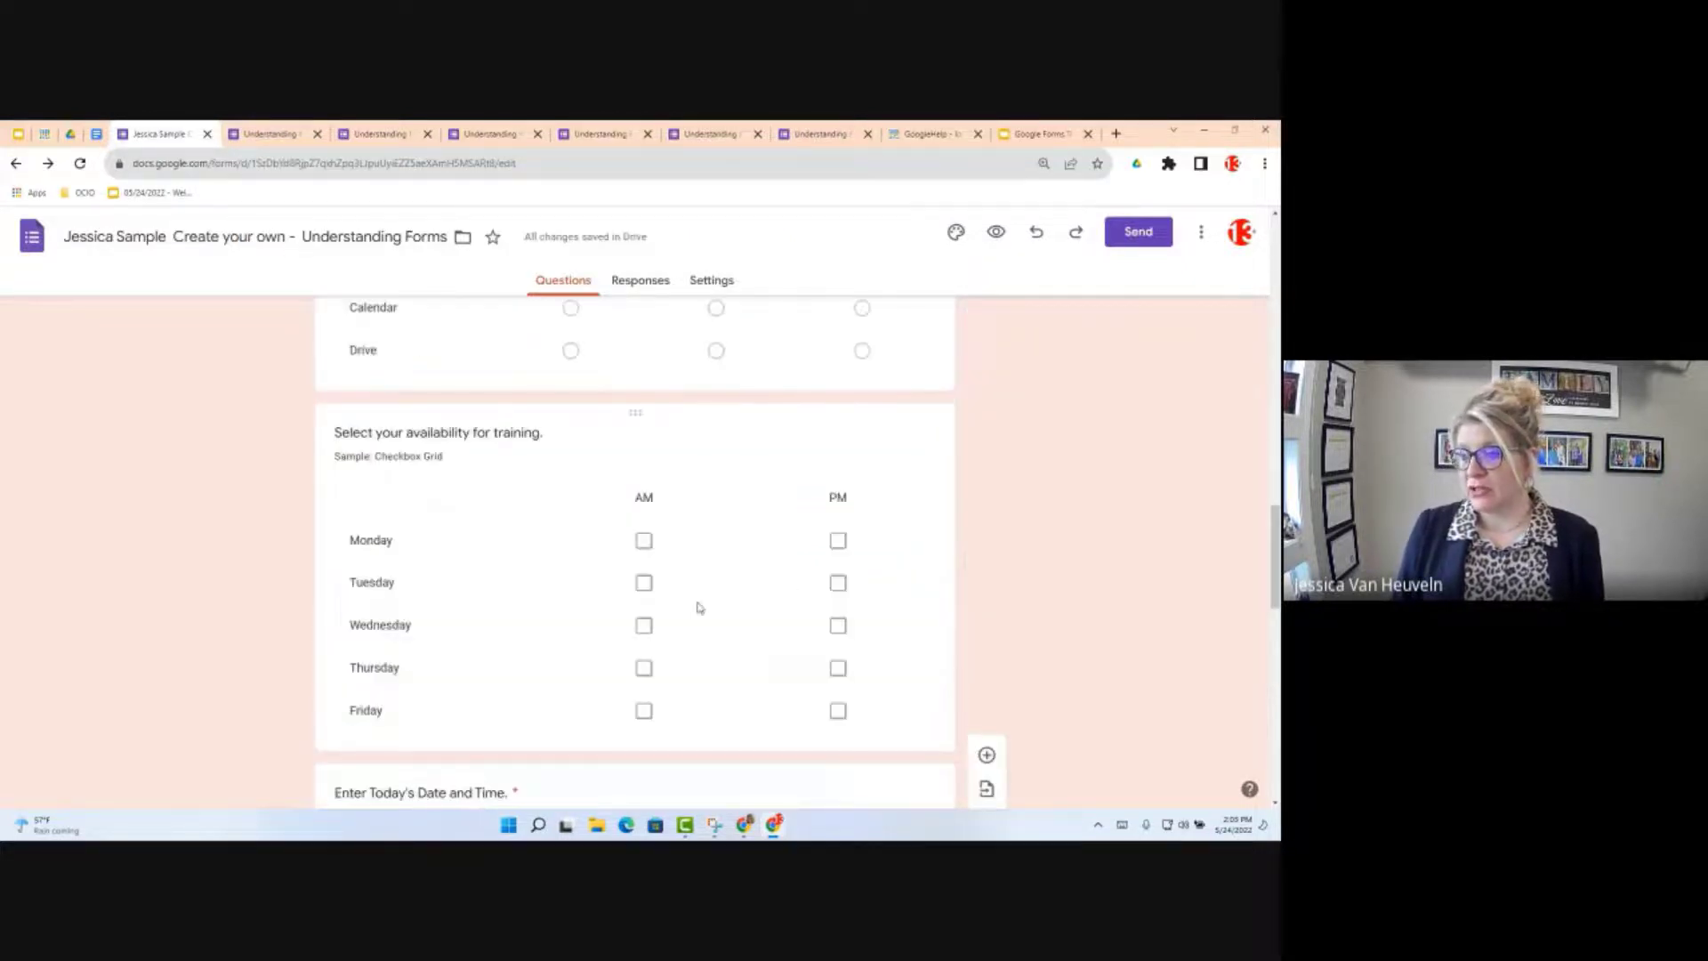
pyautogui.scroll(10, 700, 607)
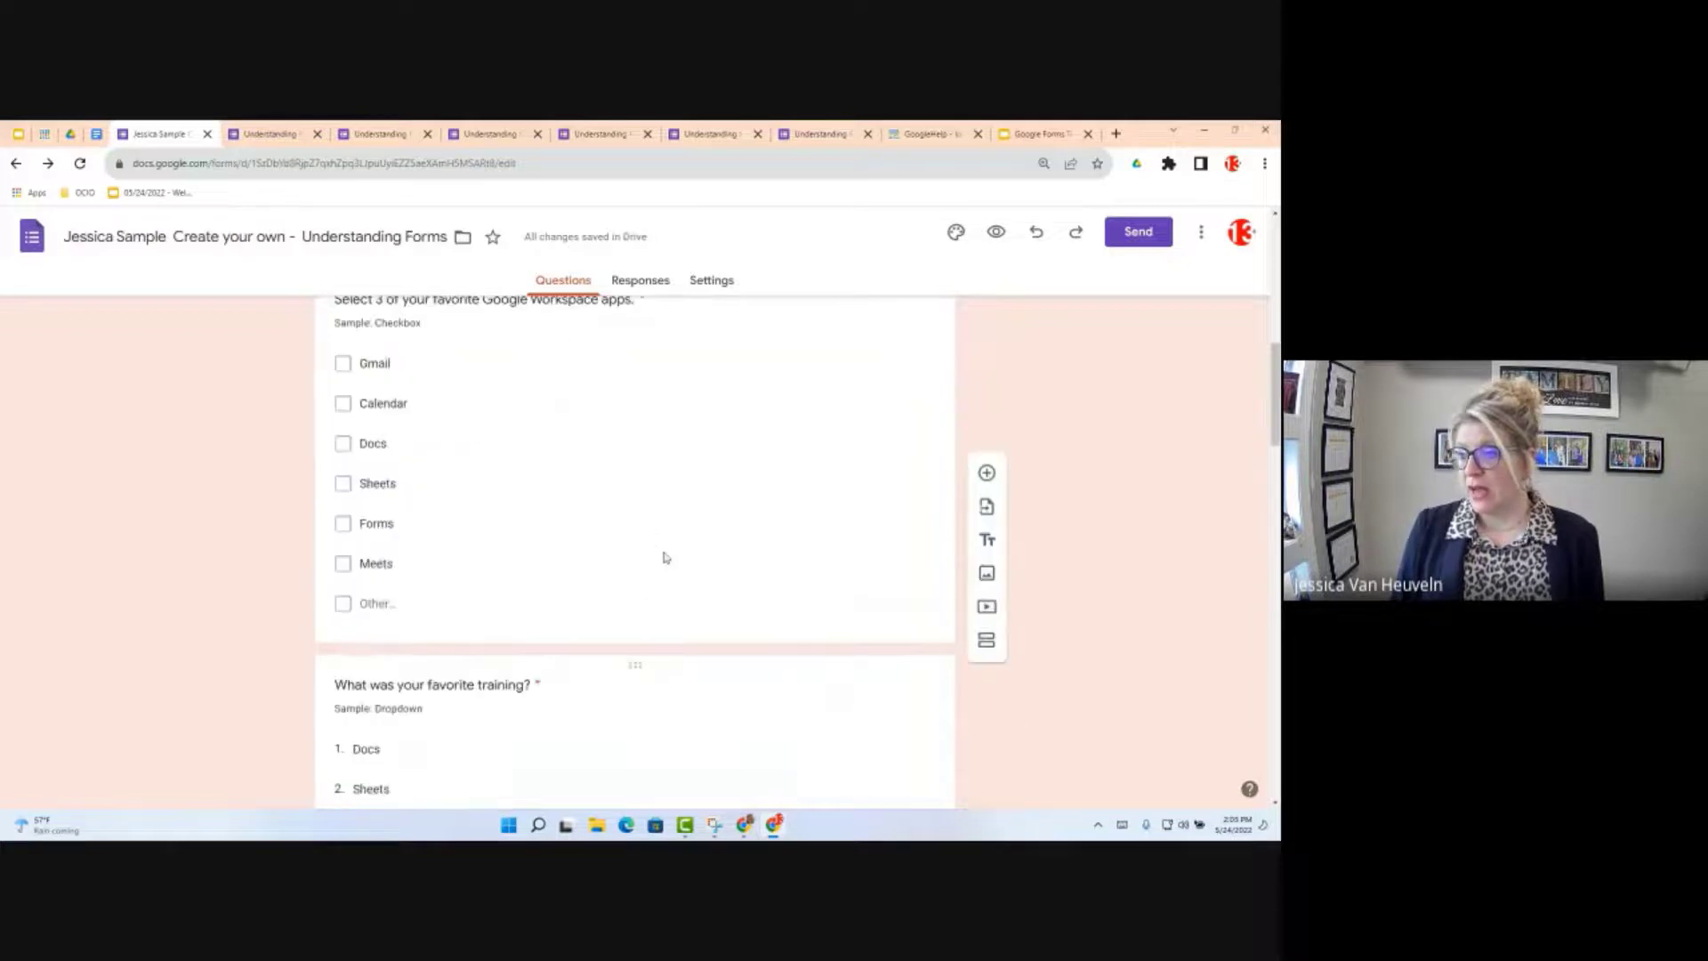
pyautogui.scroll(3, 664, 558)
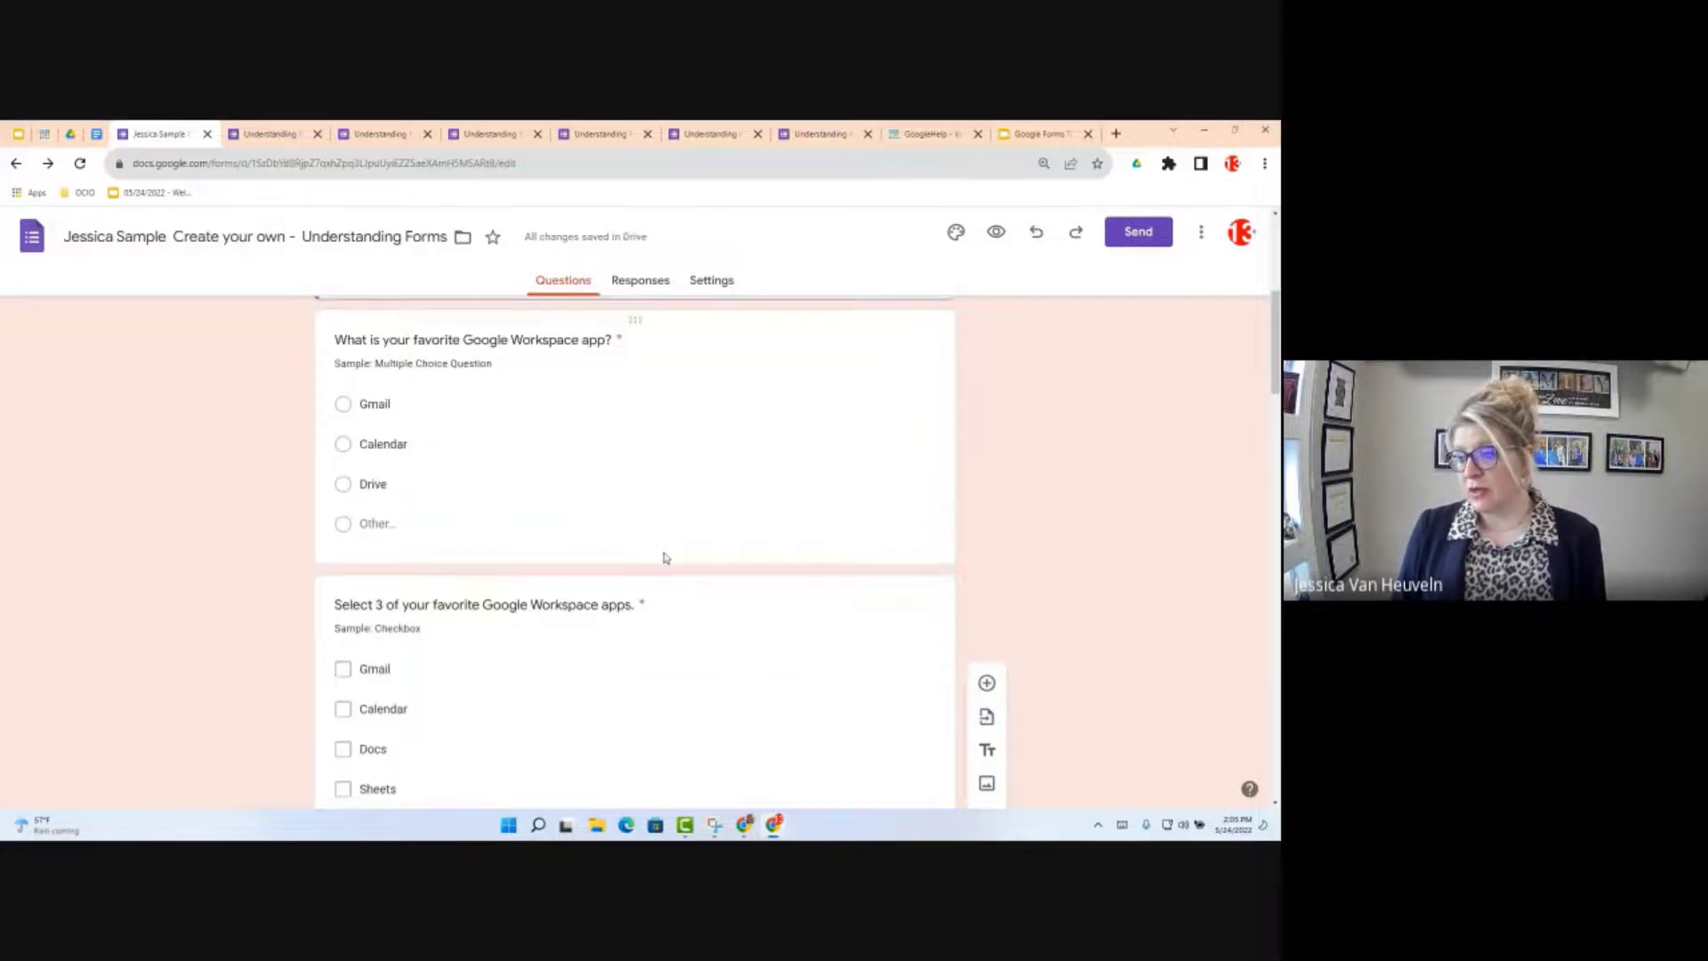
pyautogui.scroll(4, 438, 554)
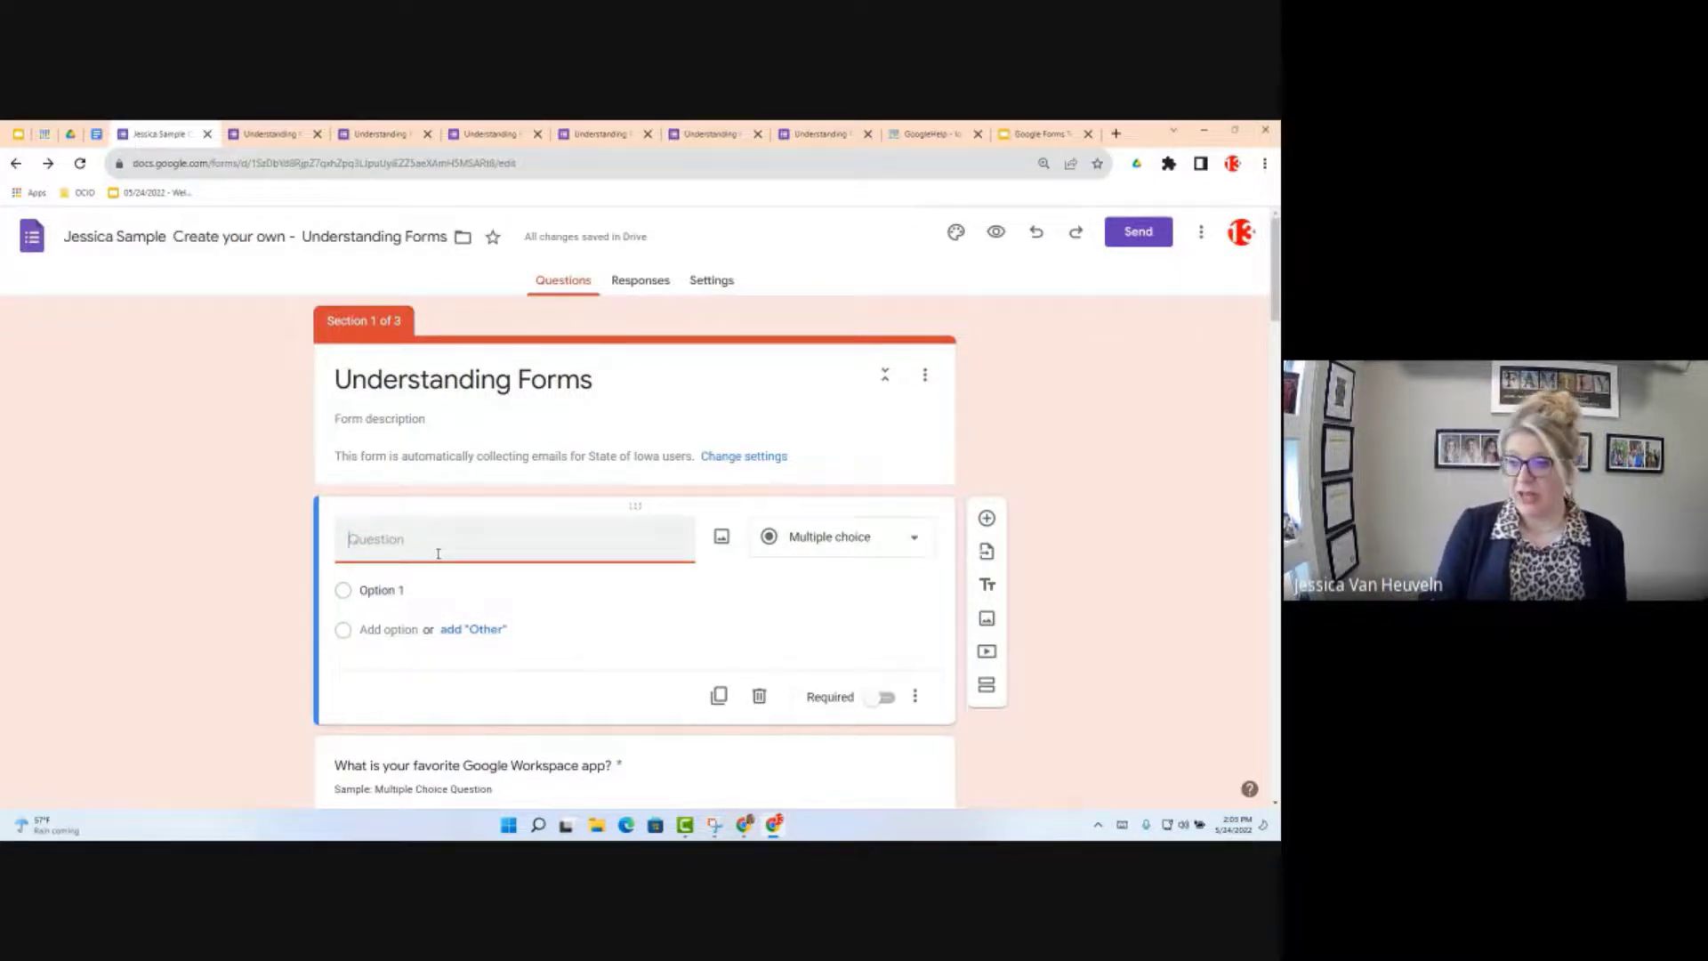
pyautogui.write('Attach File')
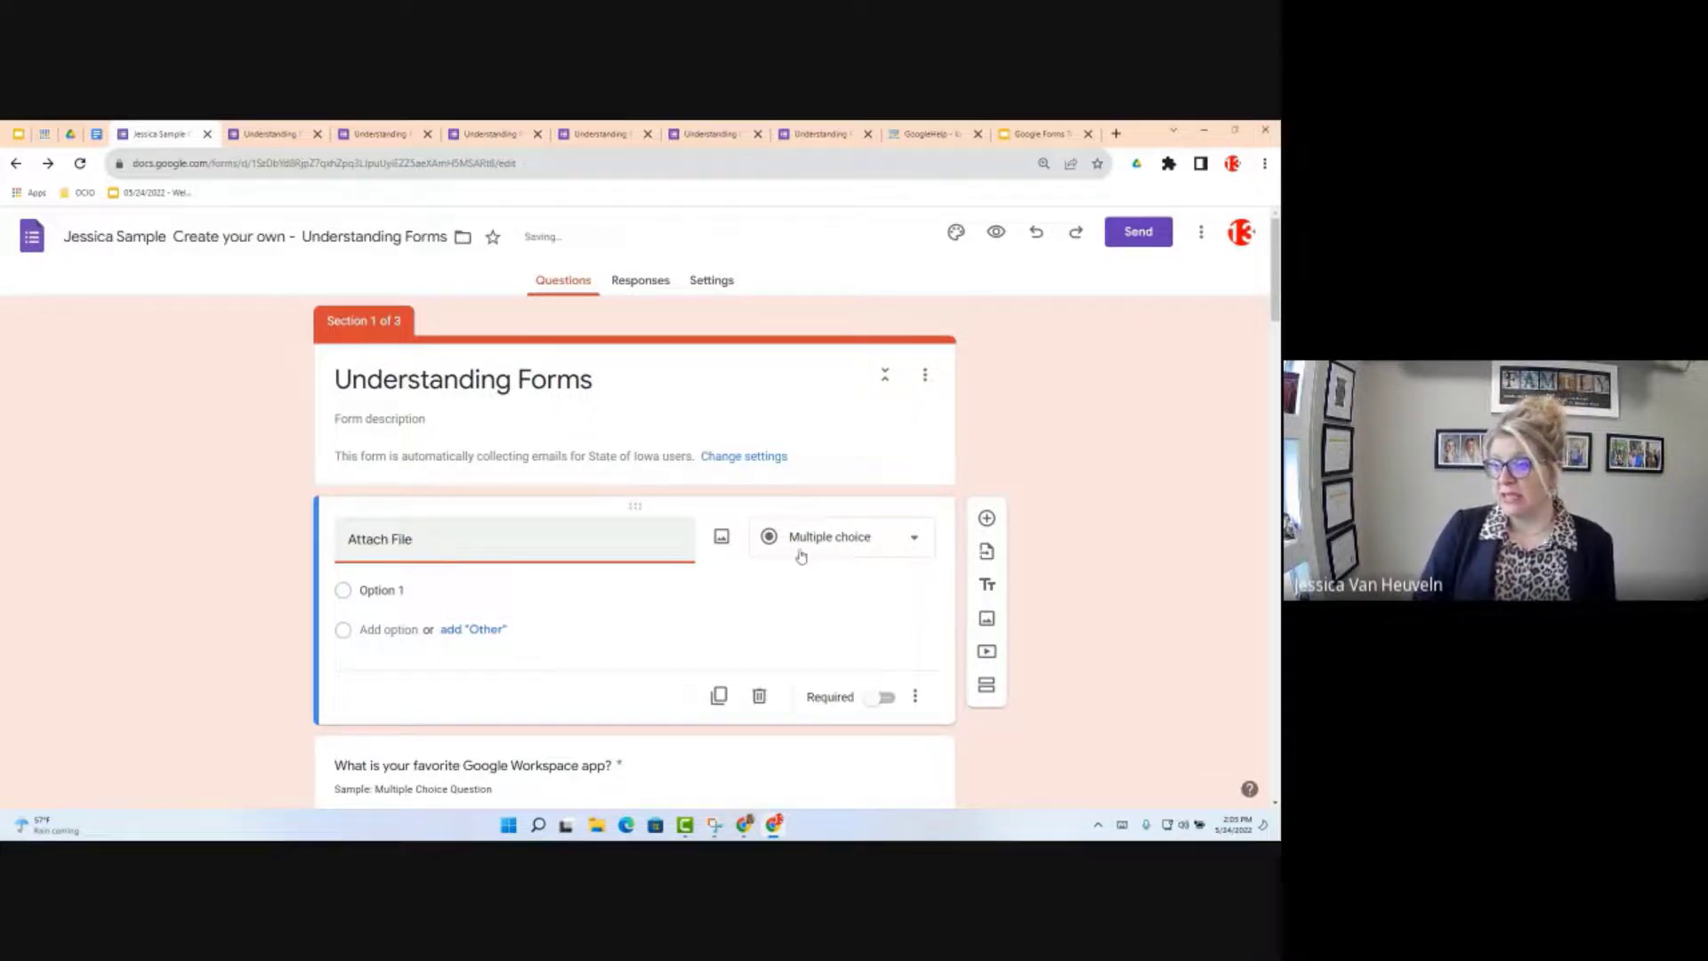
pyautogui.click(843, 551)
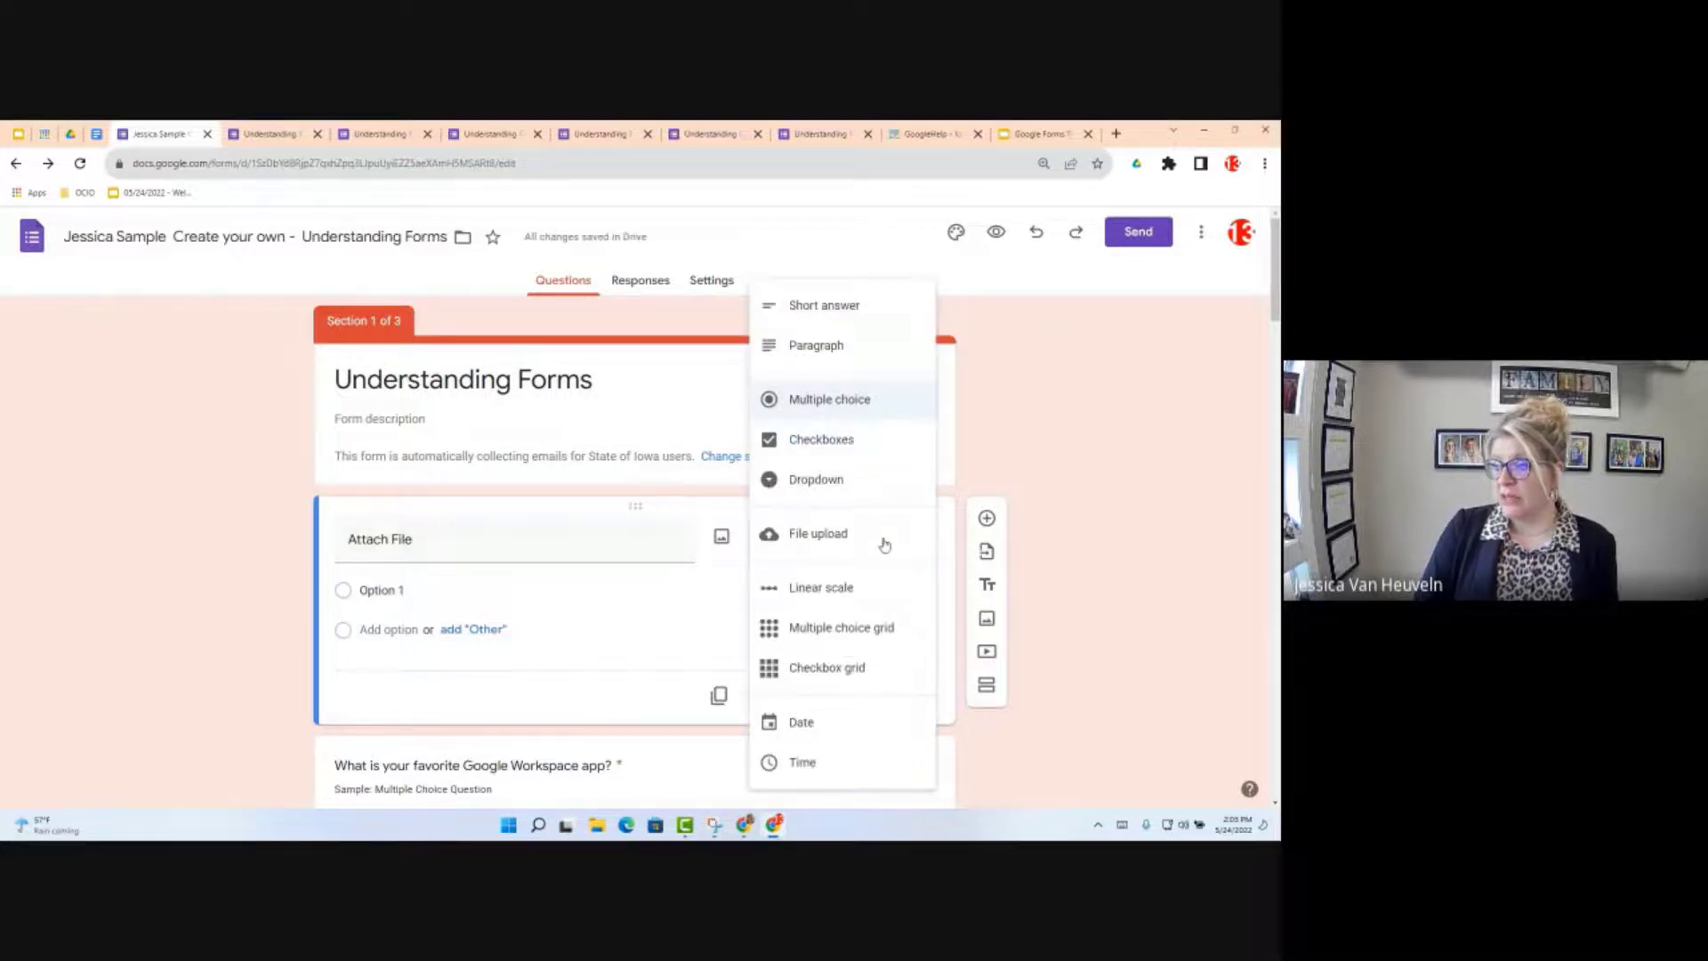
pyautogui.click(817, 542)
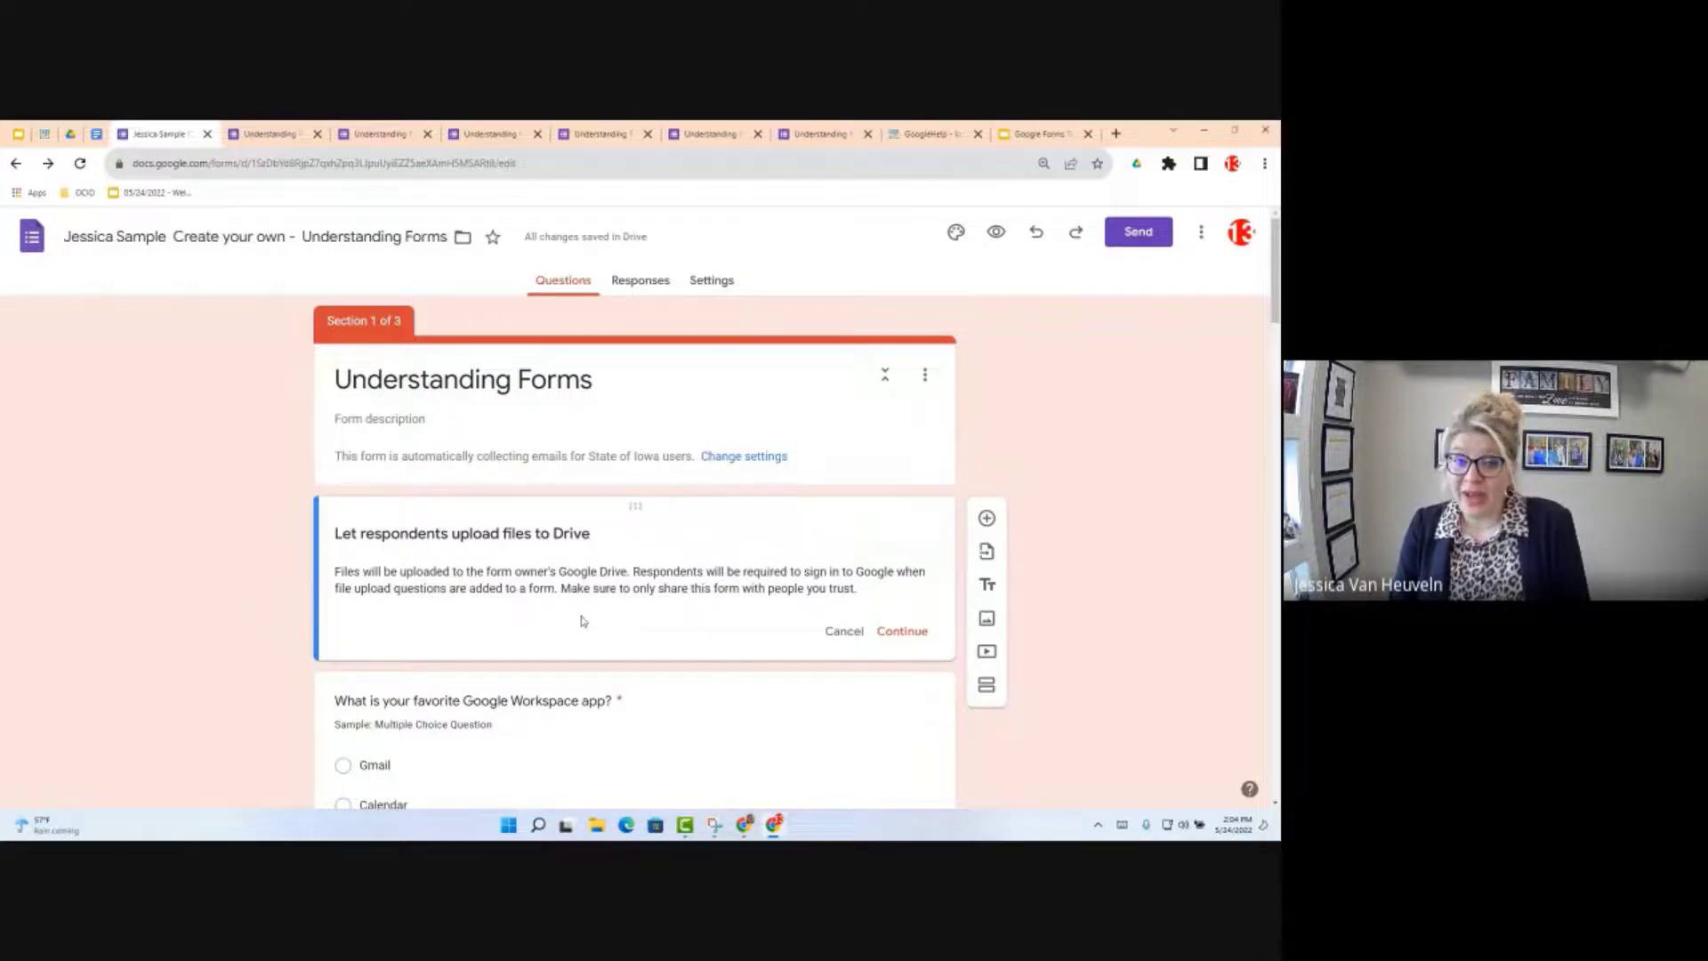
# Step: Accept the notice that respondents' uploaded files will be stored in Drive
pyautogui.click(921, 633)
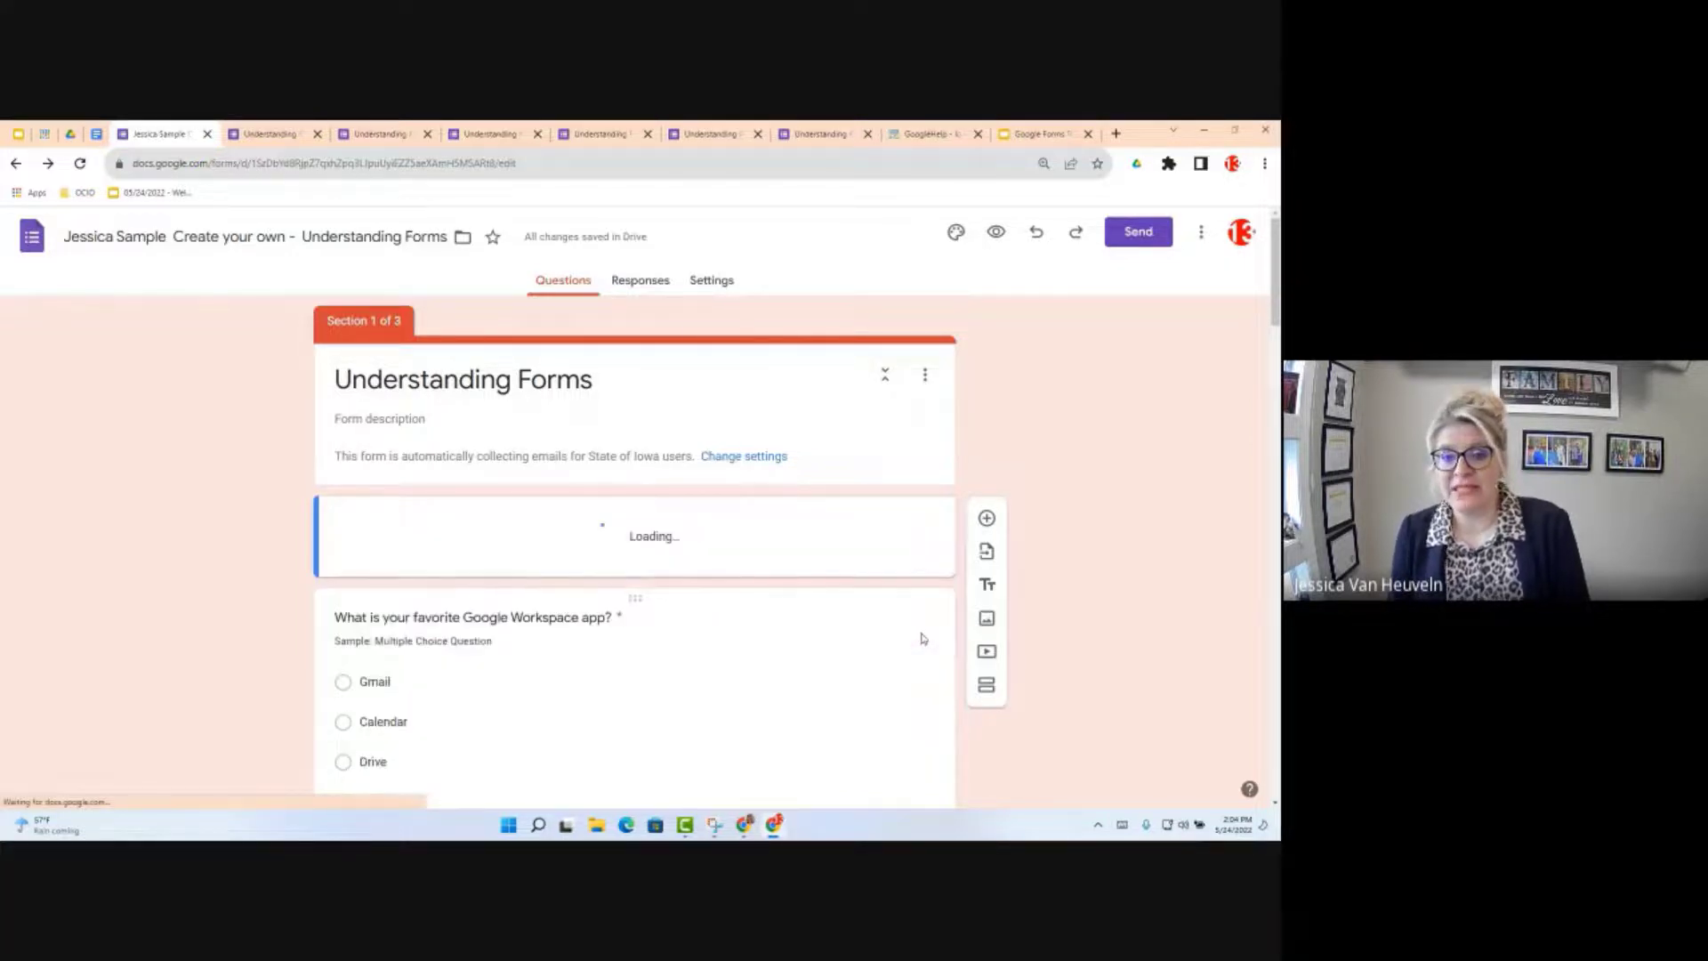
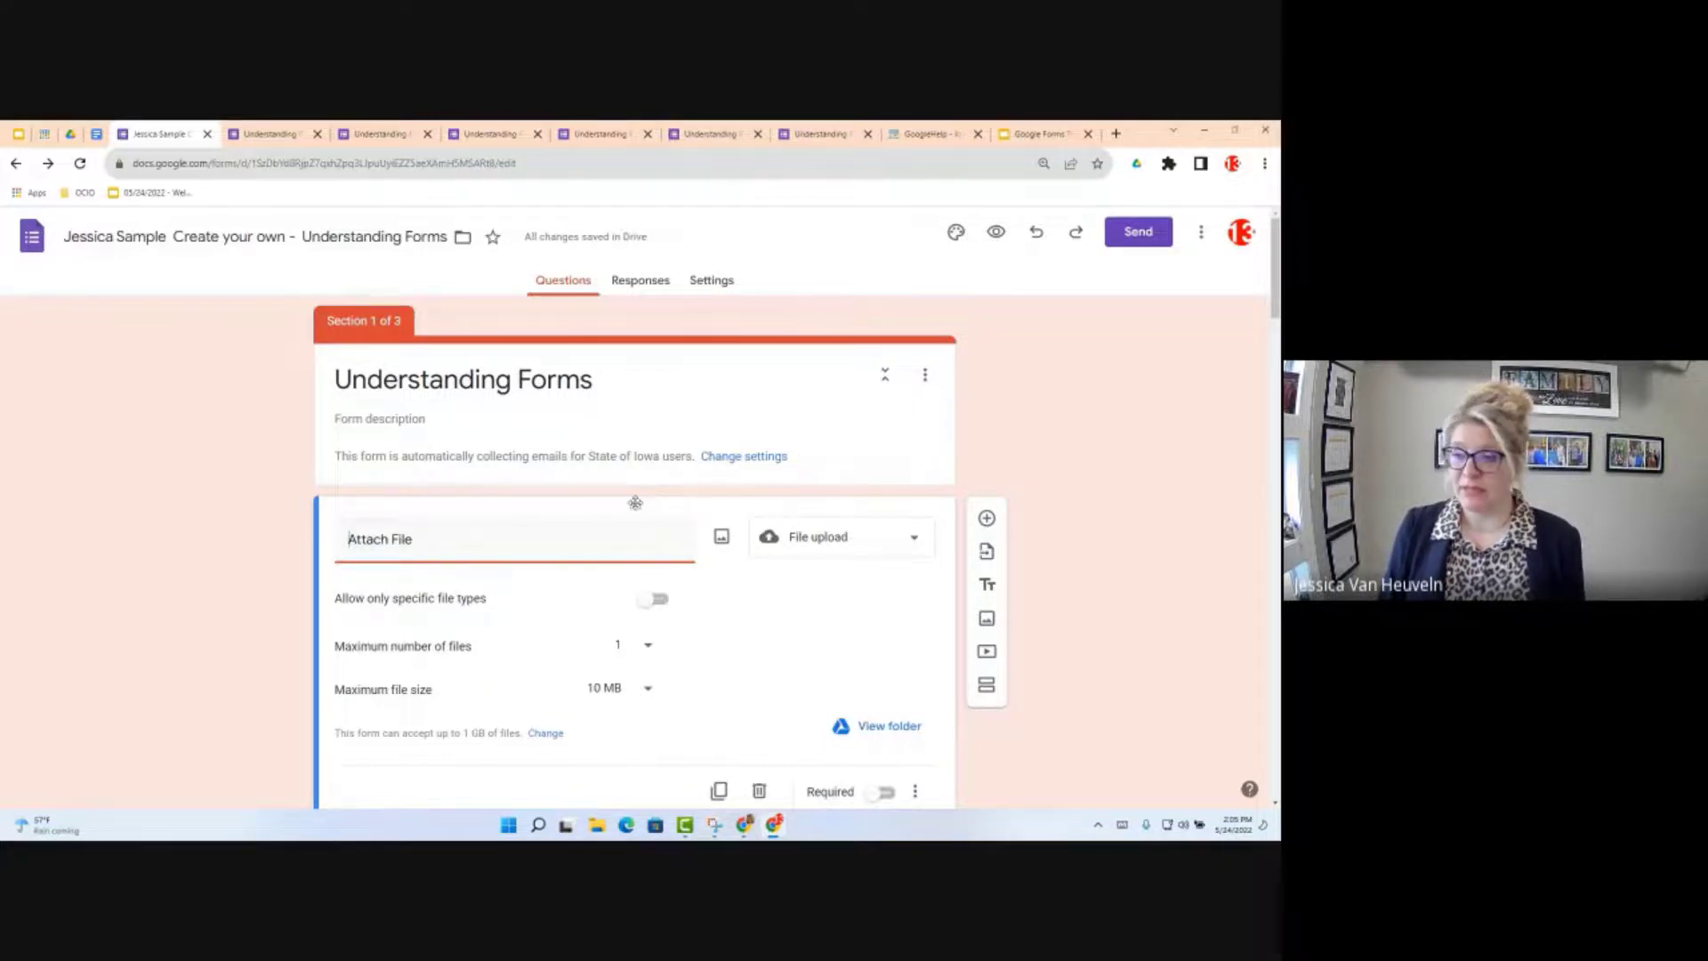
# Step: Drag the Attach File question card down to just above 'How is your day going?'
pyautogui.moveTo(635, 506); pyautogui.dragTo(613, 836)
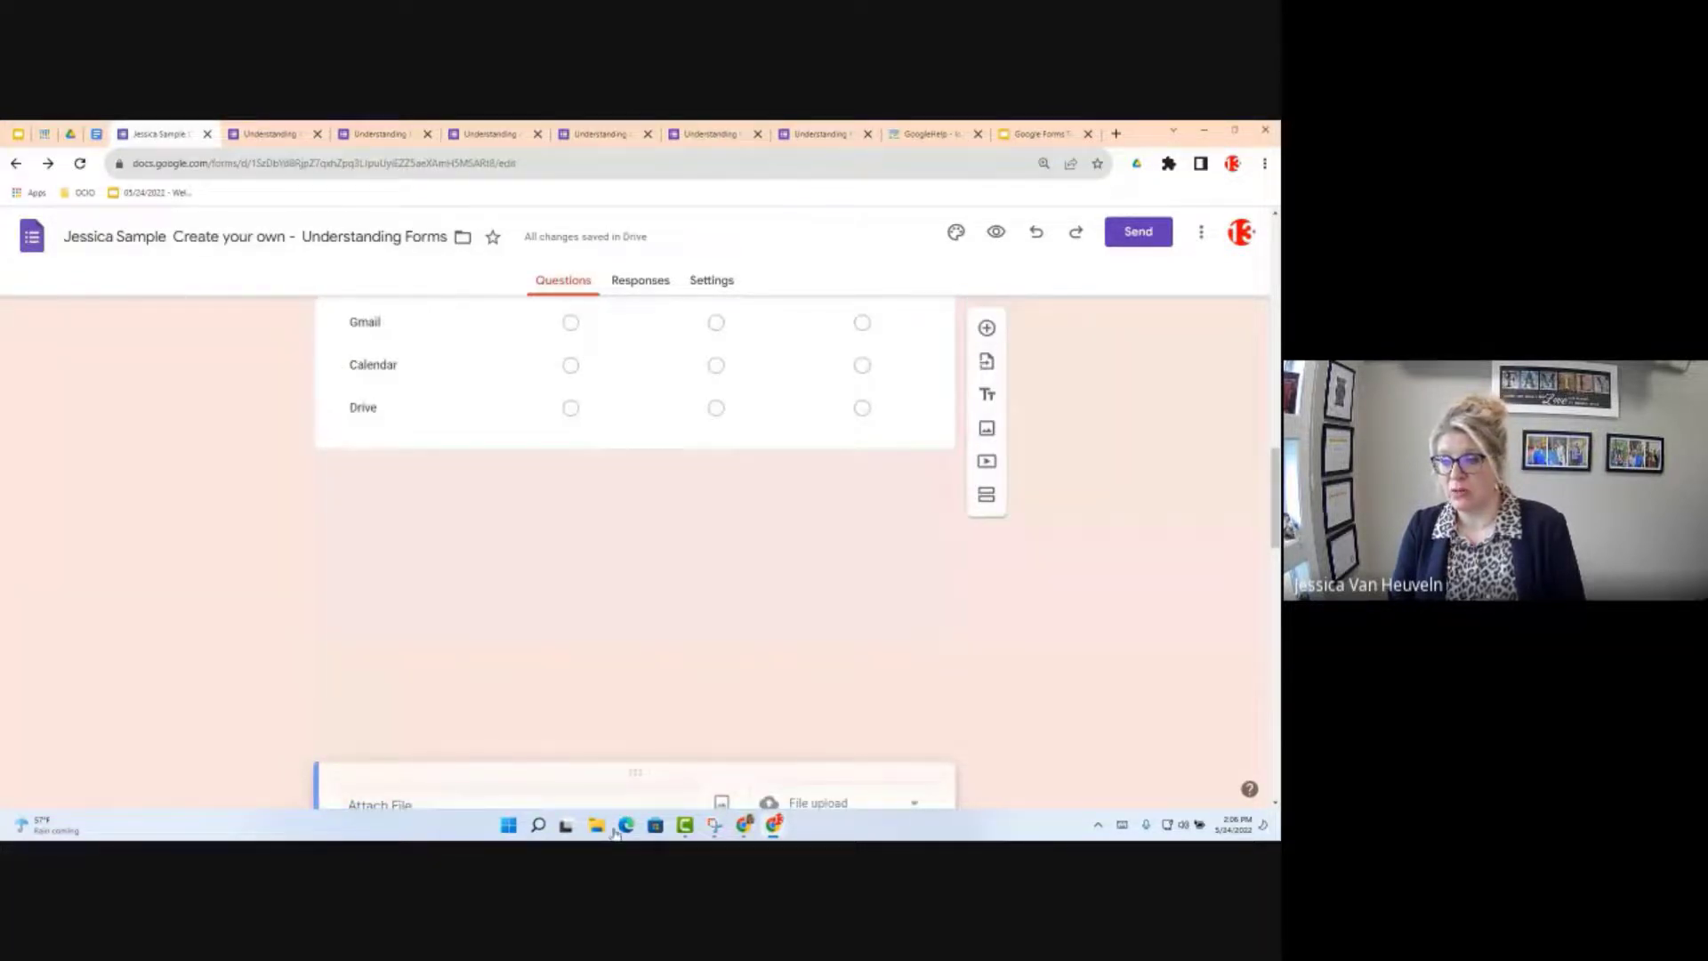
pyautogui.moveTo(614, 834); pyautogui.dragTo(585, 440)
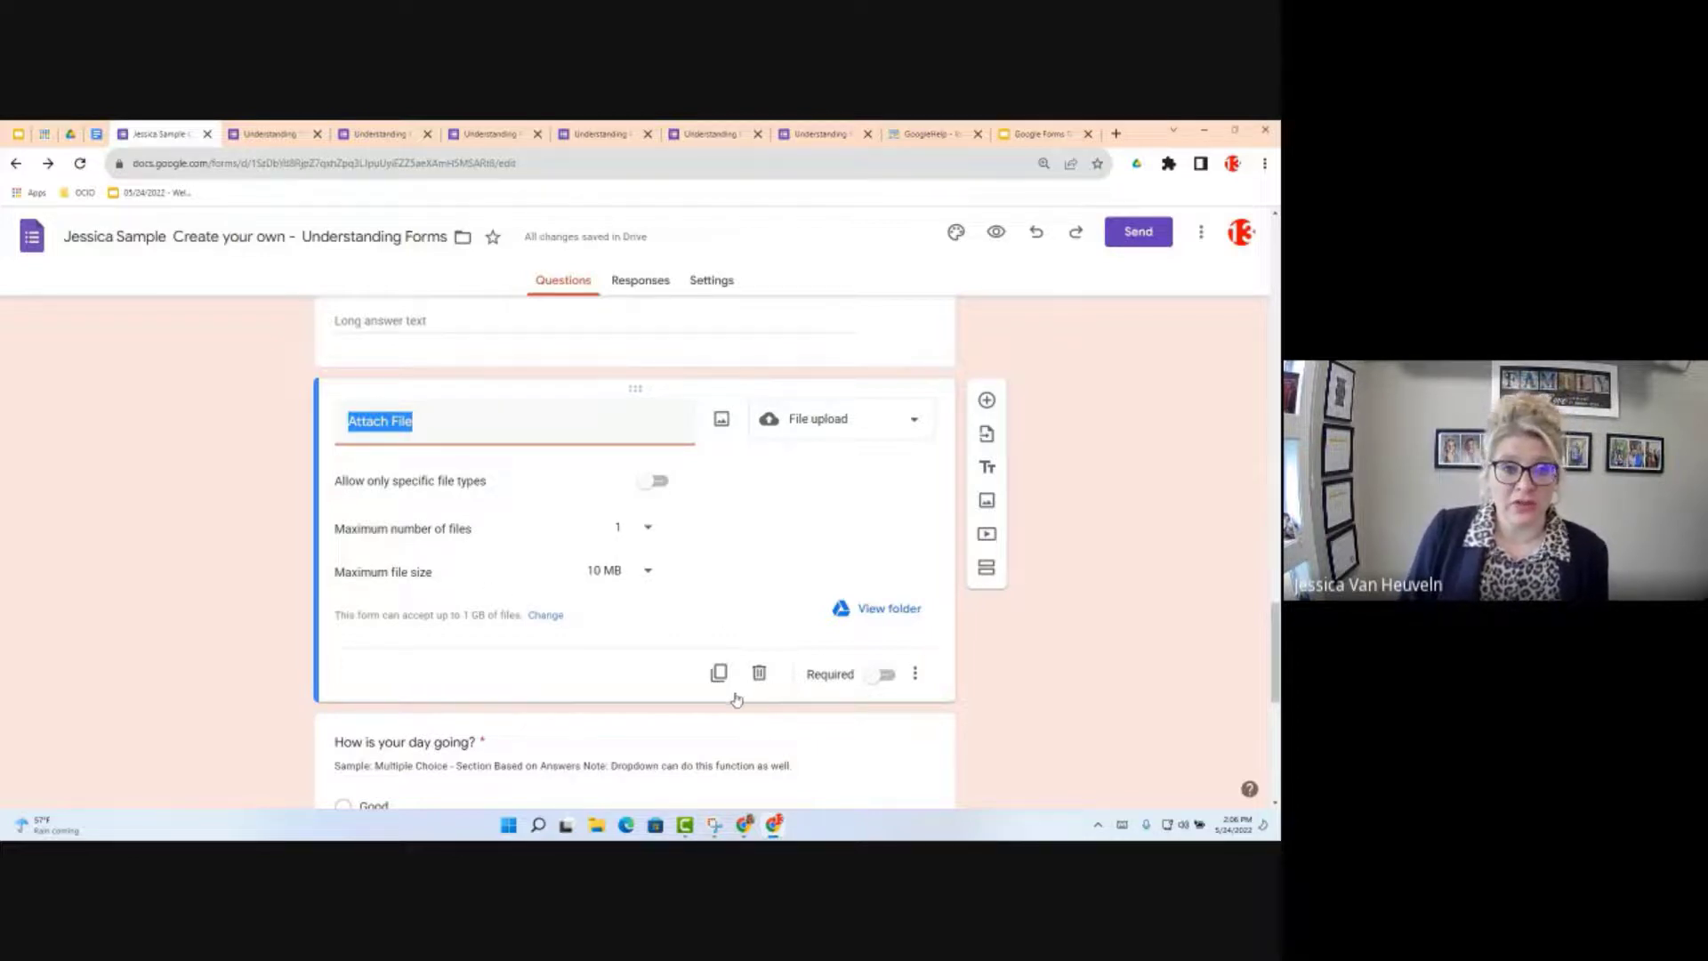
pyautogui.scroll(-2, 639, 621)
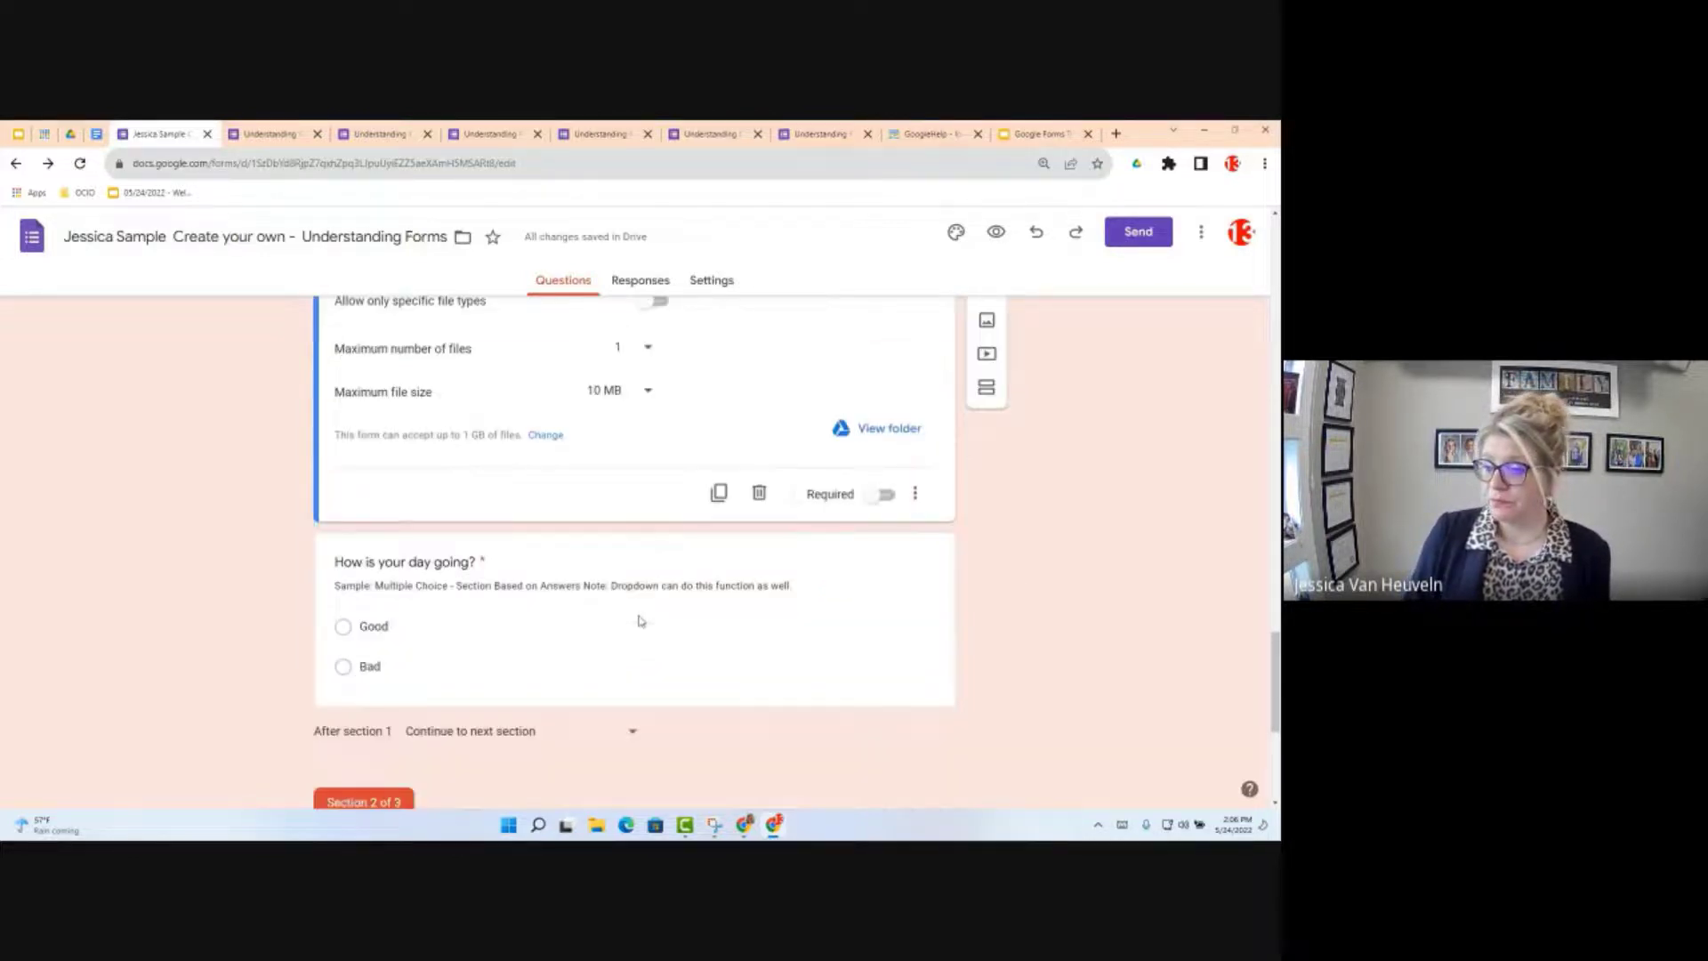
pyautogui.scroll(-1, 638, 620)
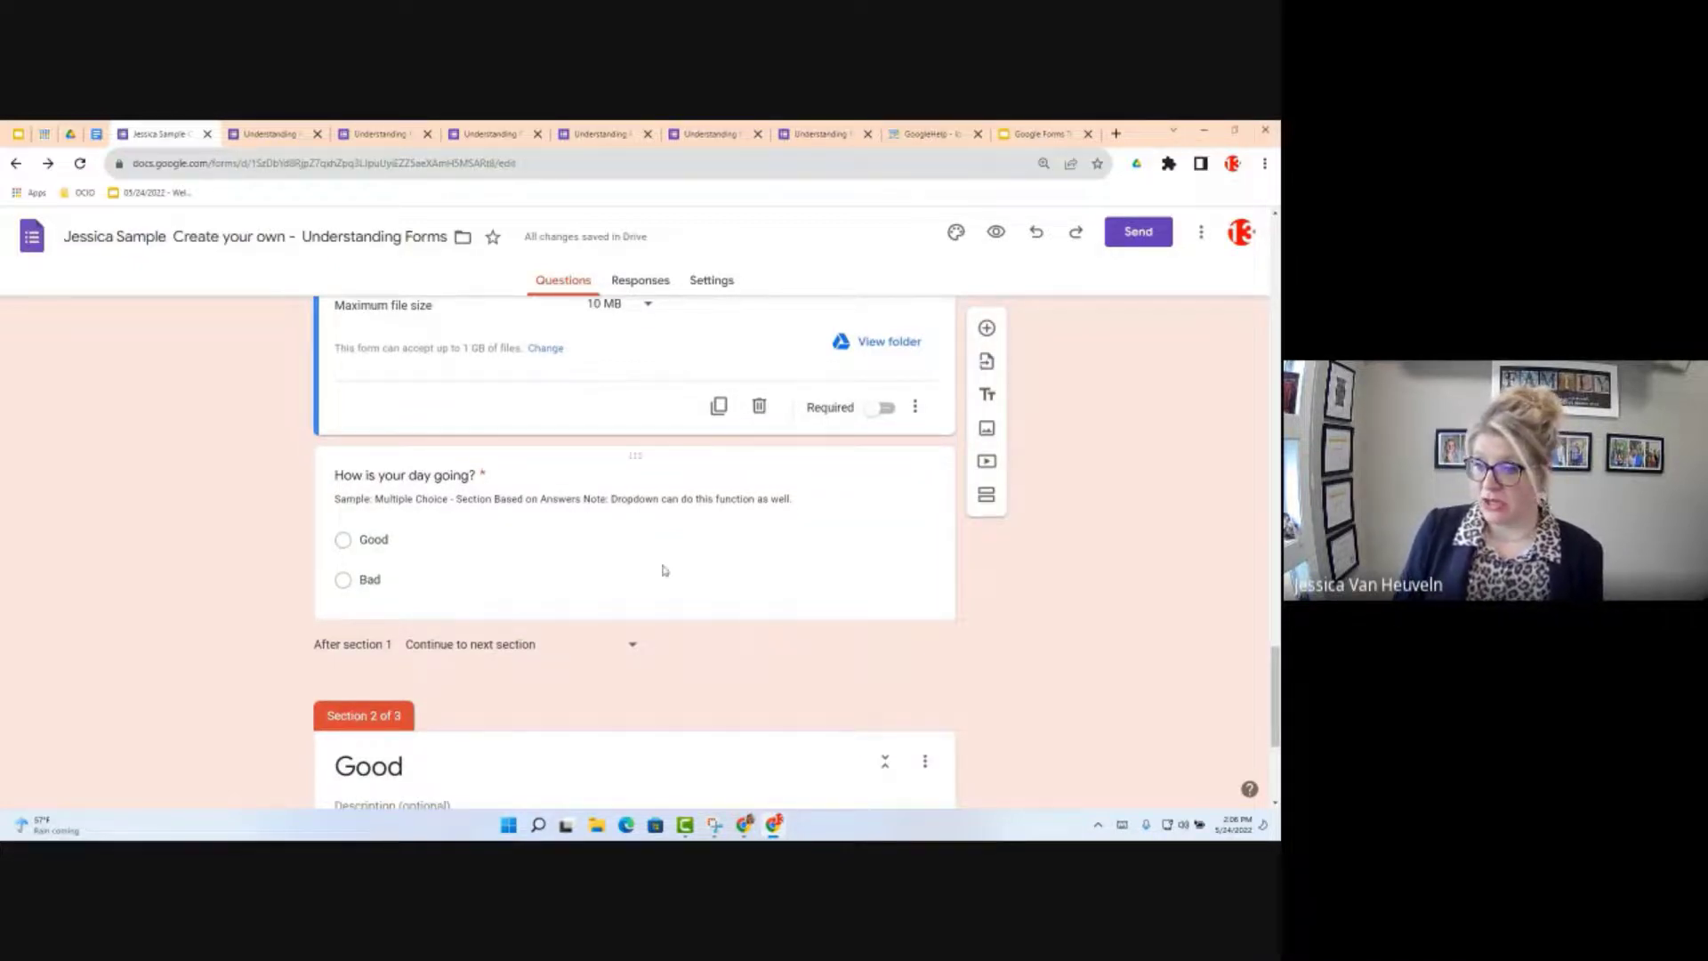
pyautogui.click(573, 543)
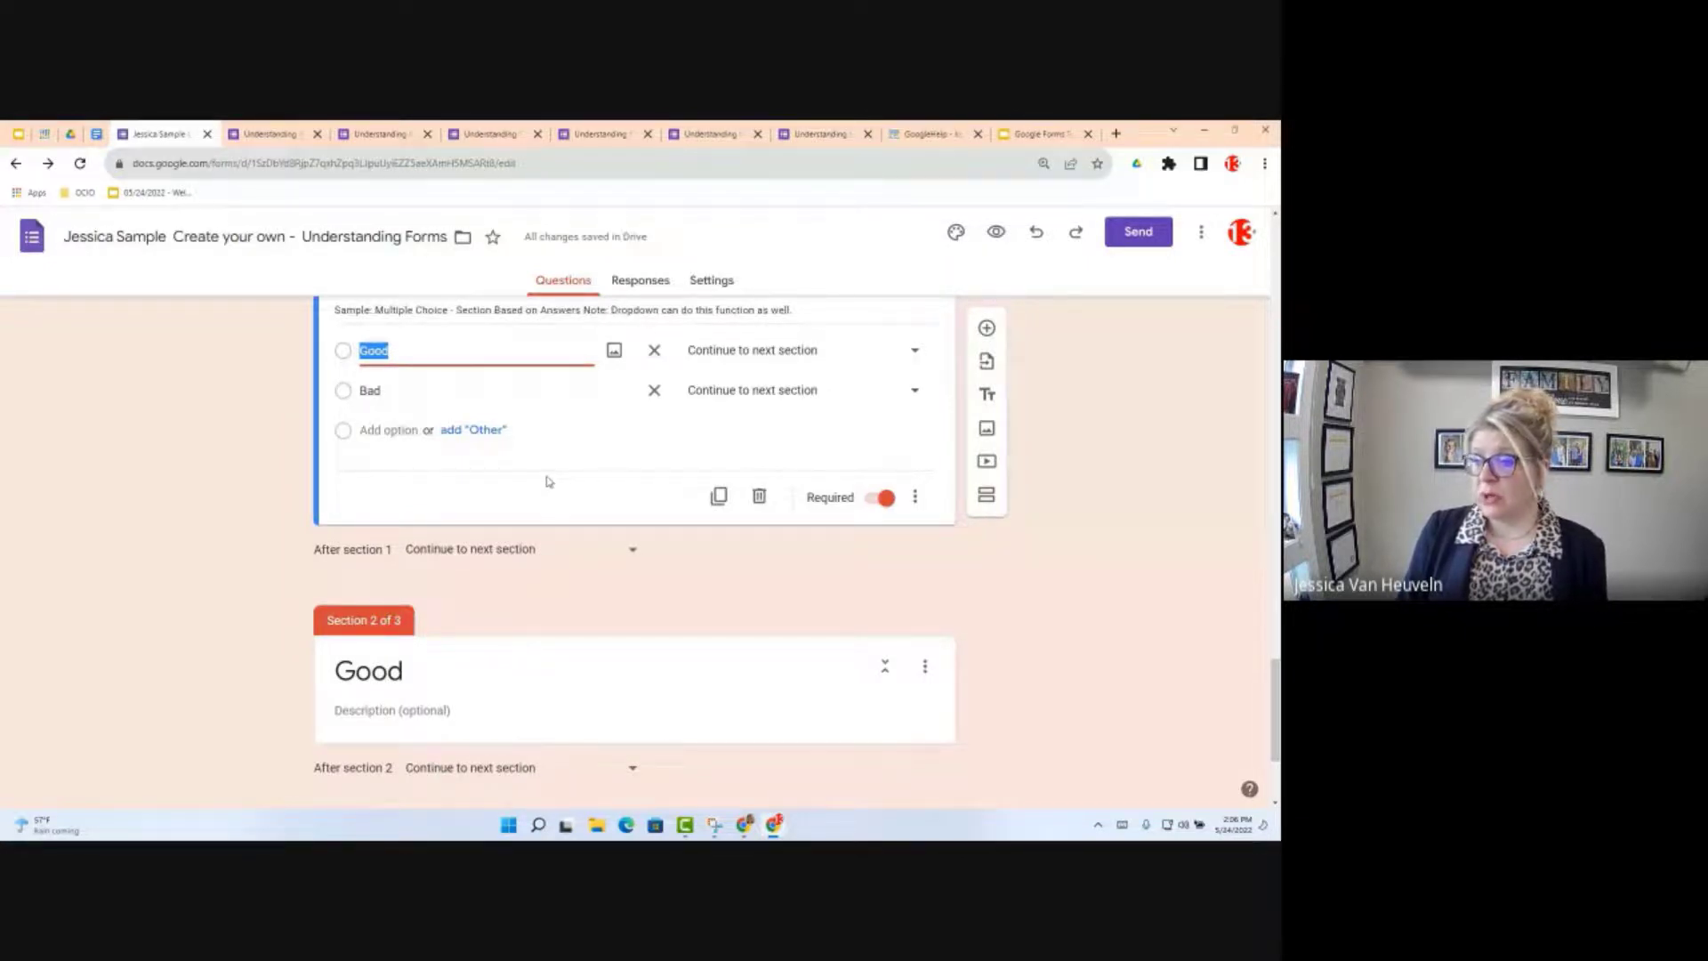
pyautogui.scroll(-2, 688, 650)
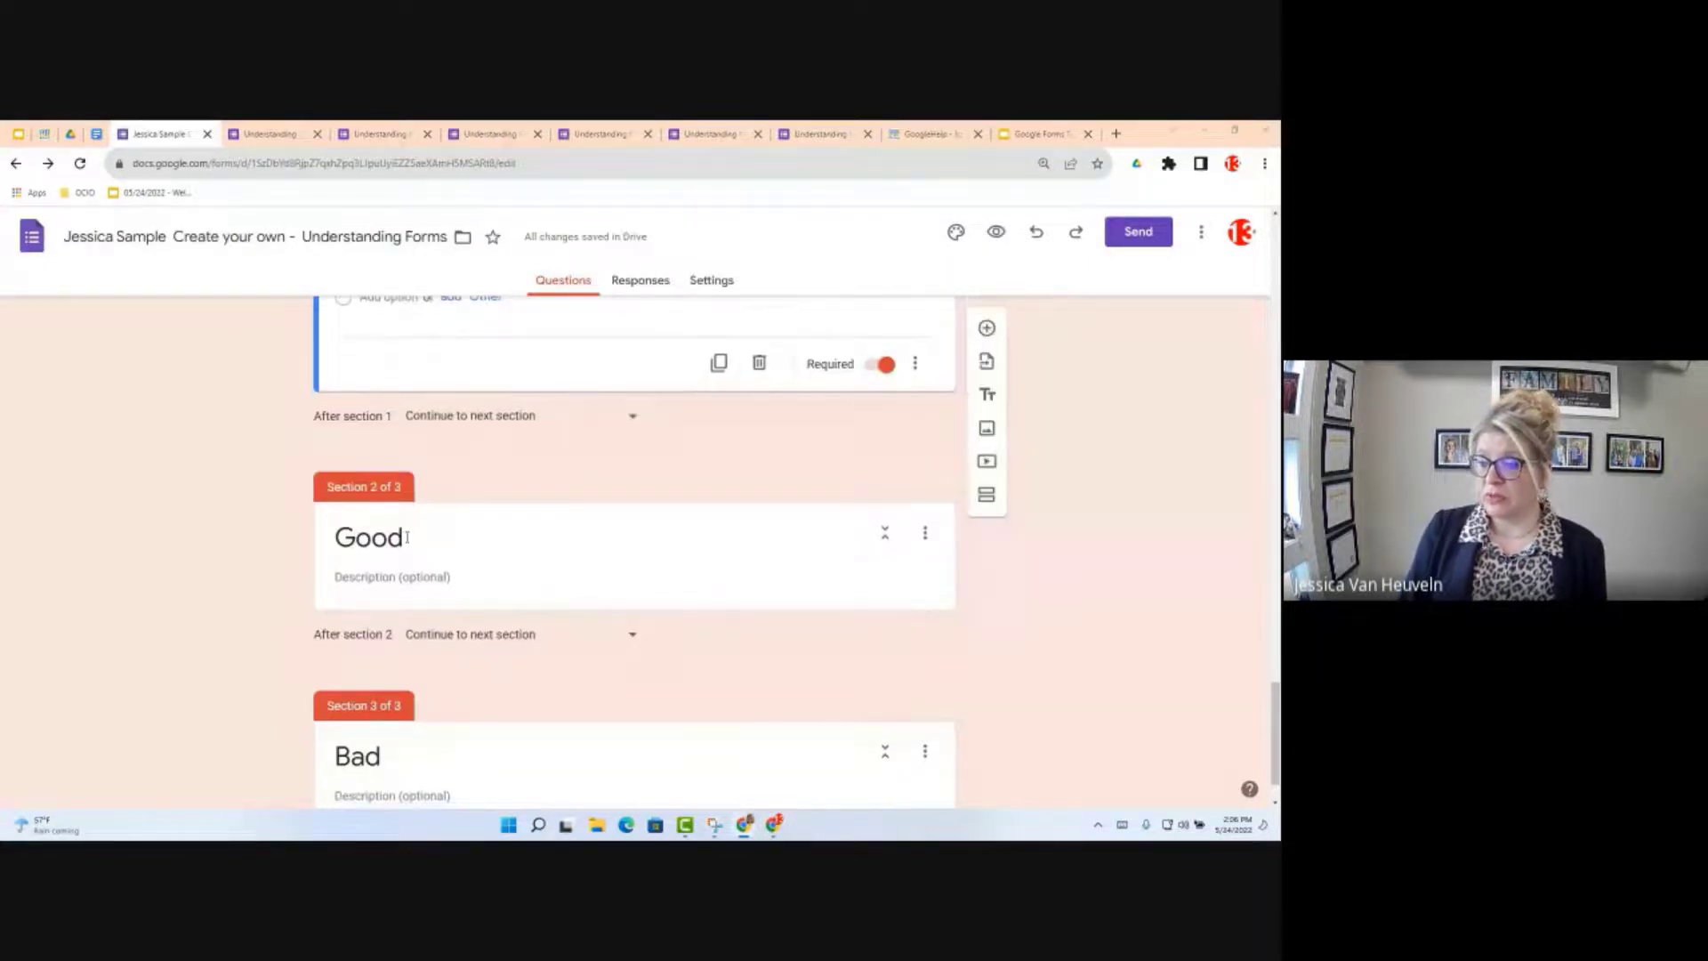
pyautogui.click(462, 585)
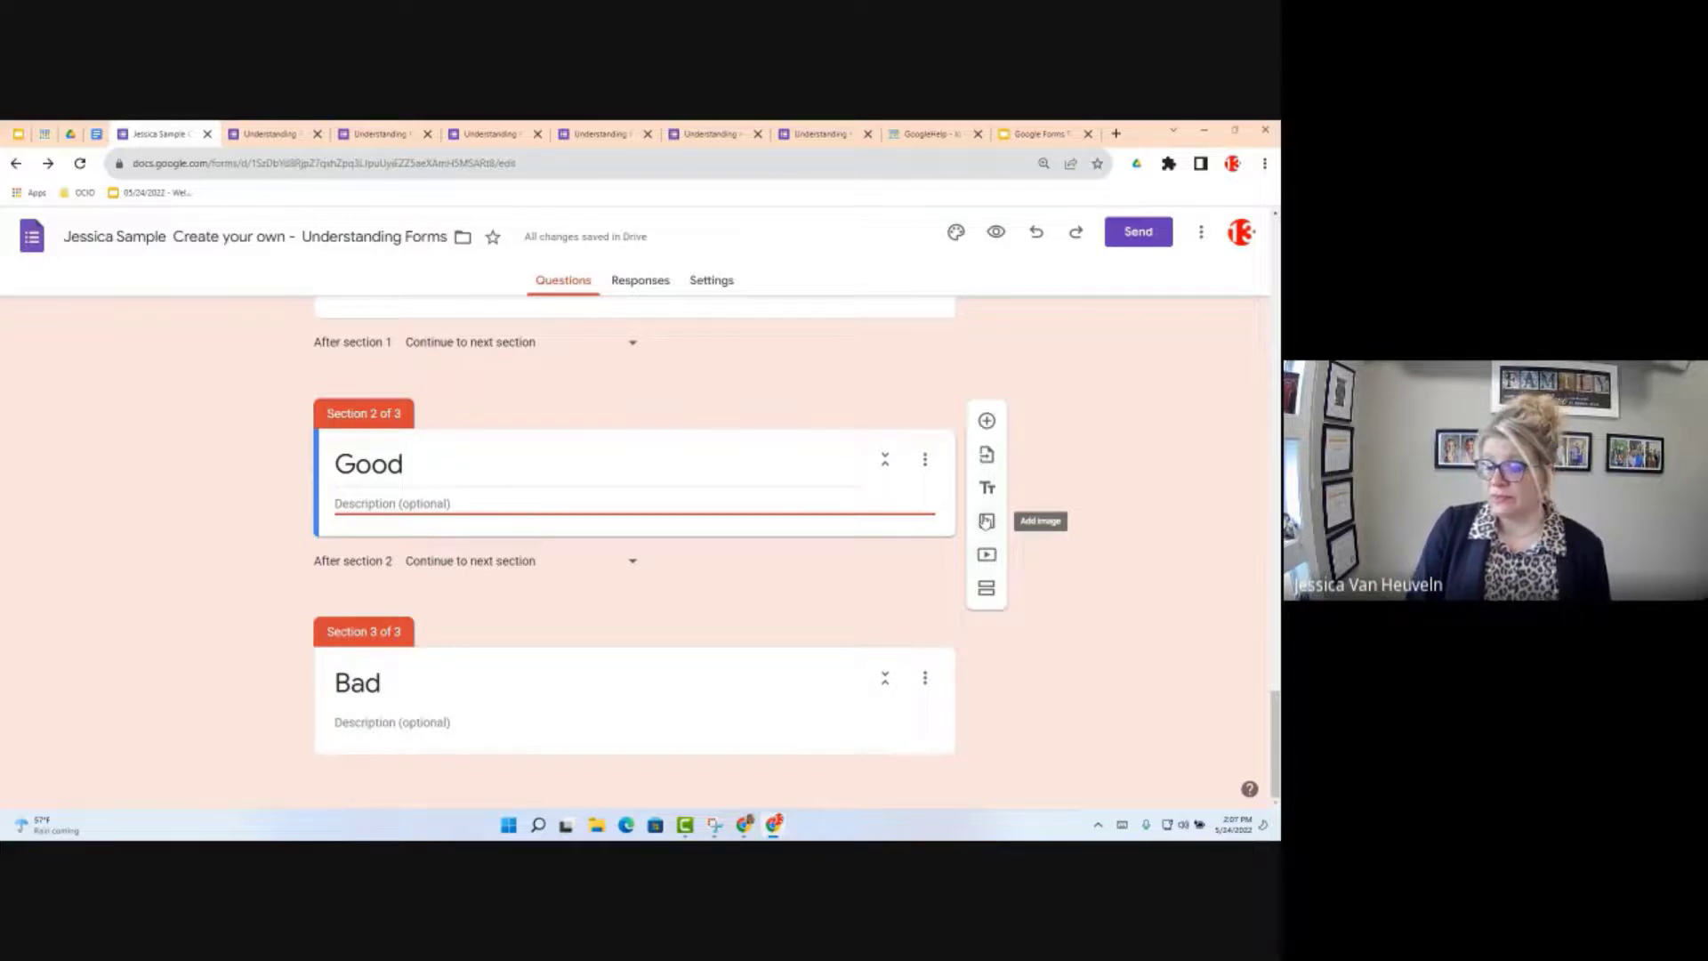
# Step: Insert the first yellow smiley from a Google image search for 'Smile' into the Good section
pyautogui.click(985, 521)
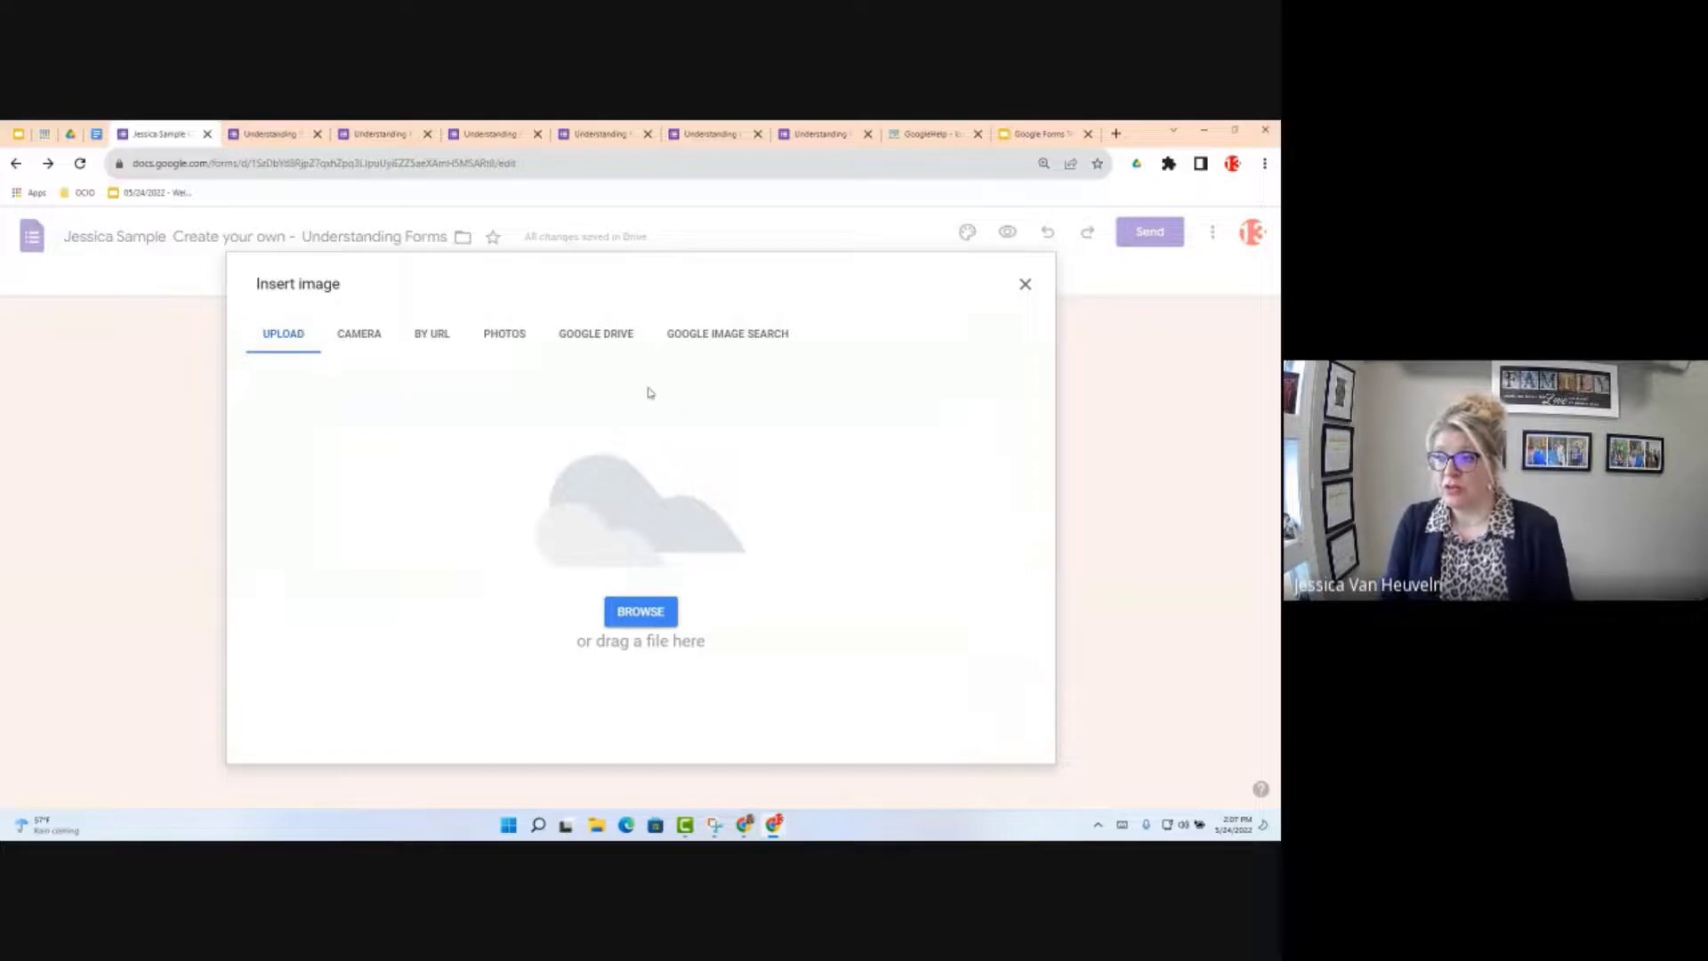
pyautogui.click(712, 336)
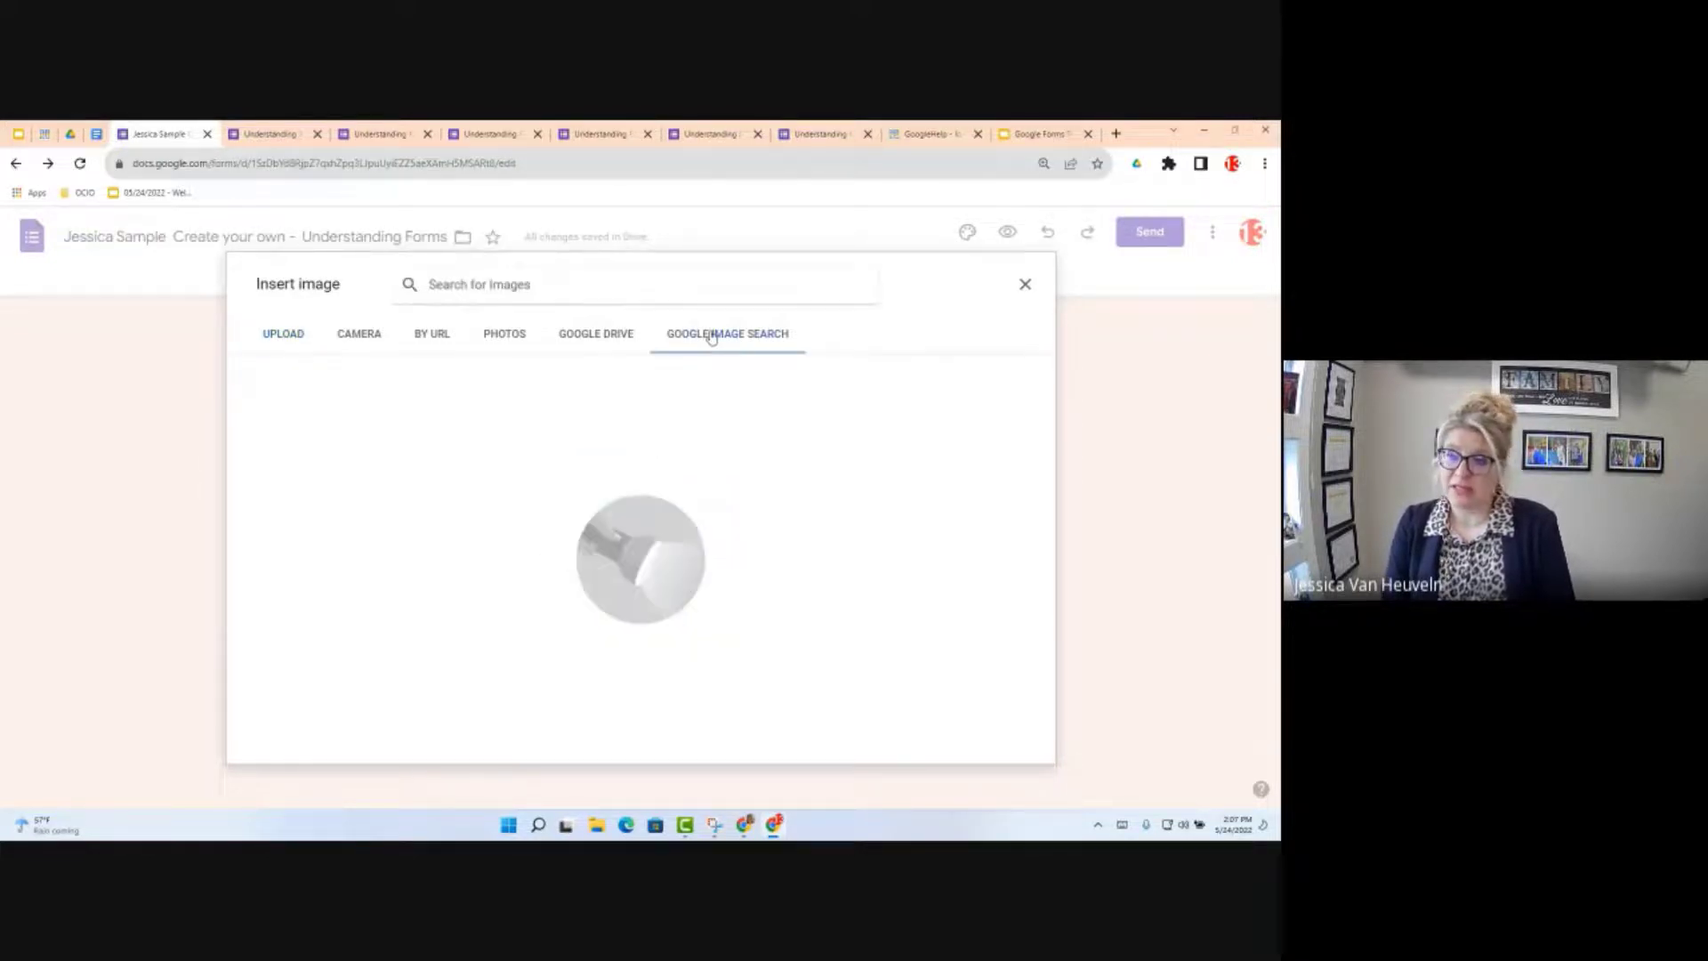
pyautogui.click(445, 284)
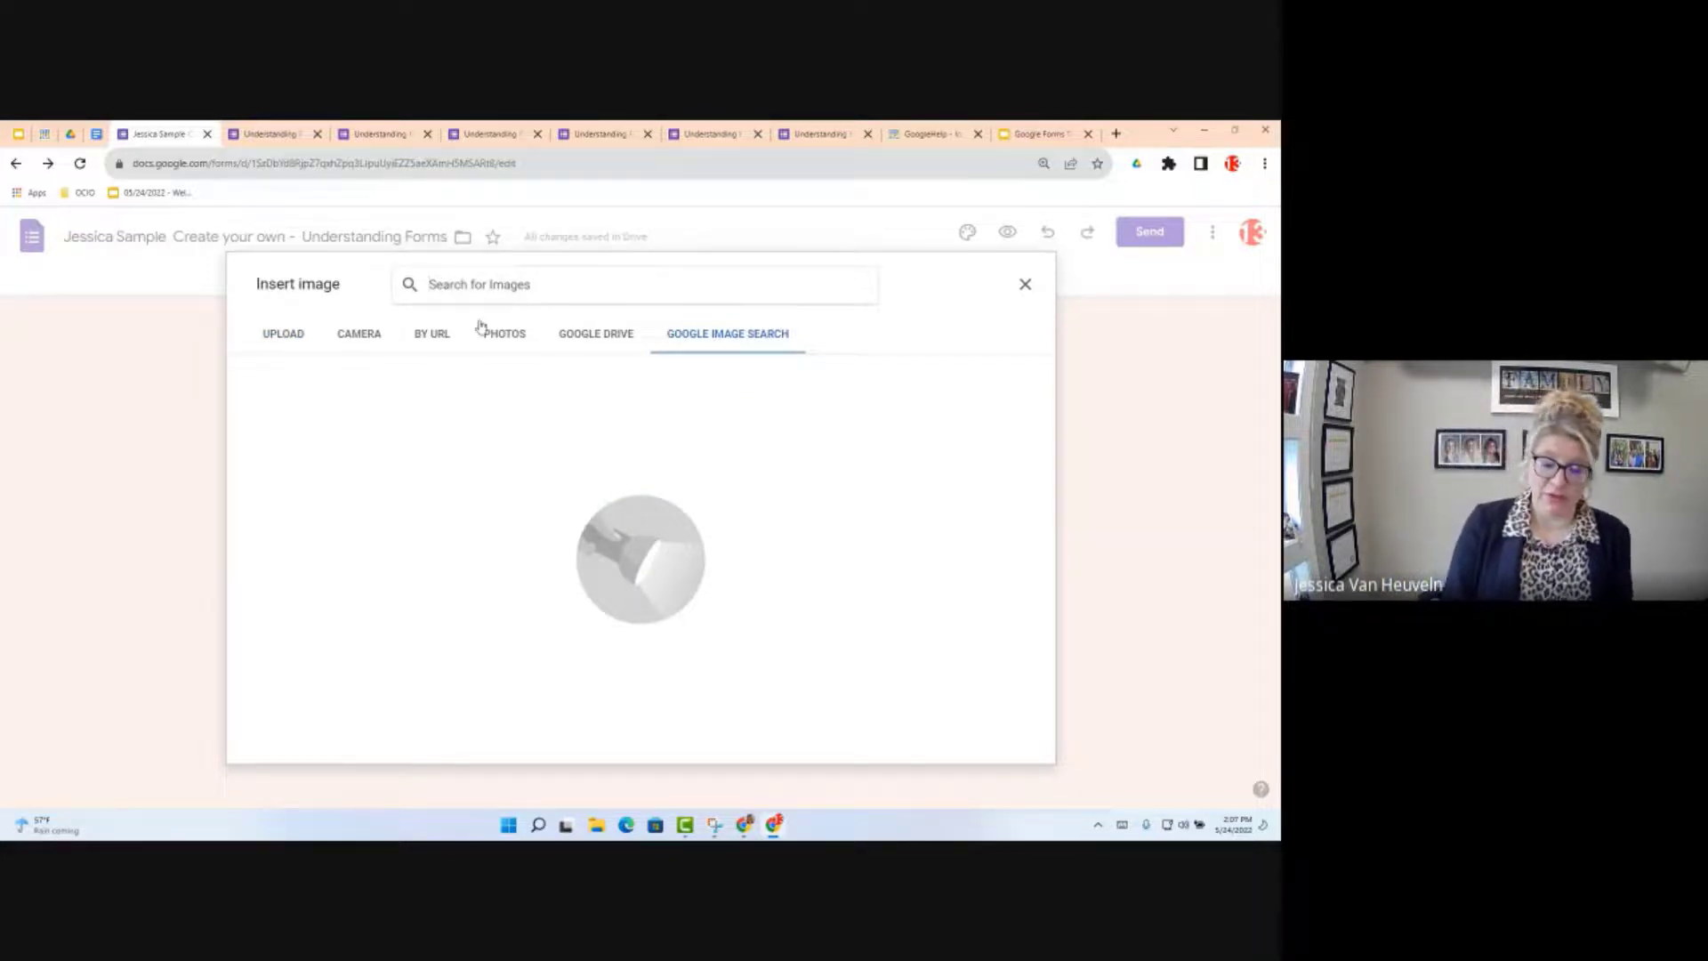
pyautogui.write('Smil')
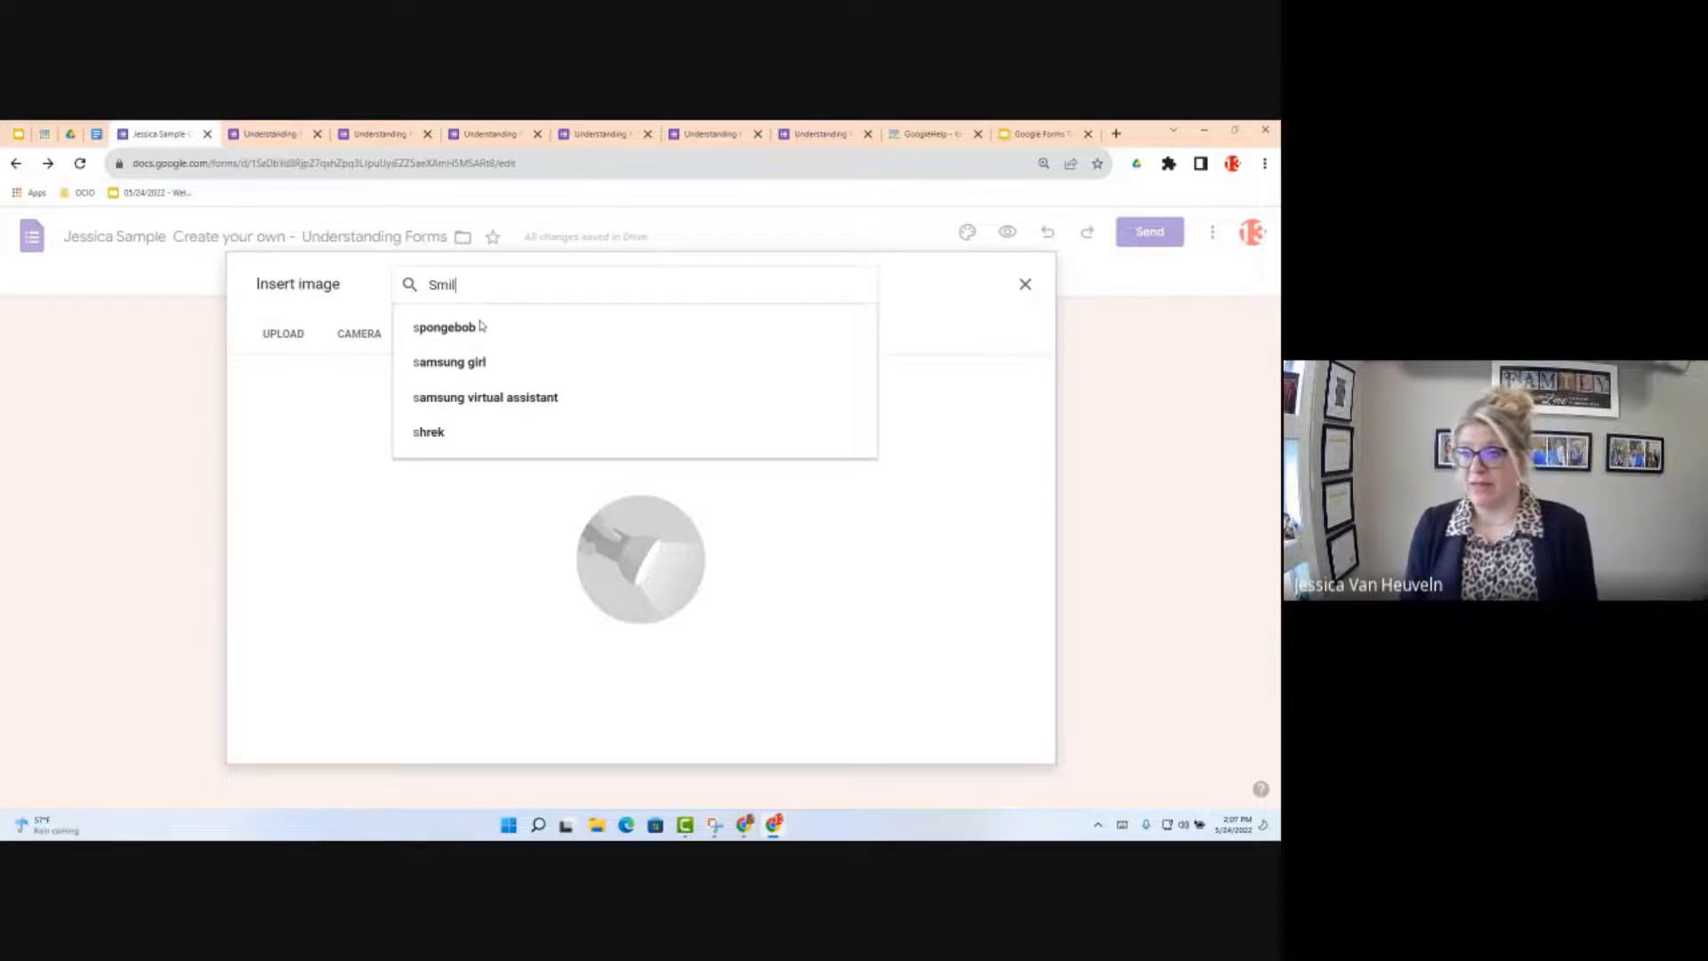
pyautogui.write('e')
pyautogui.click(449, 326)
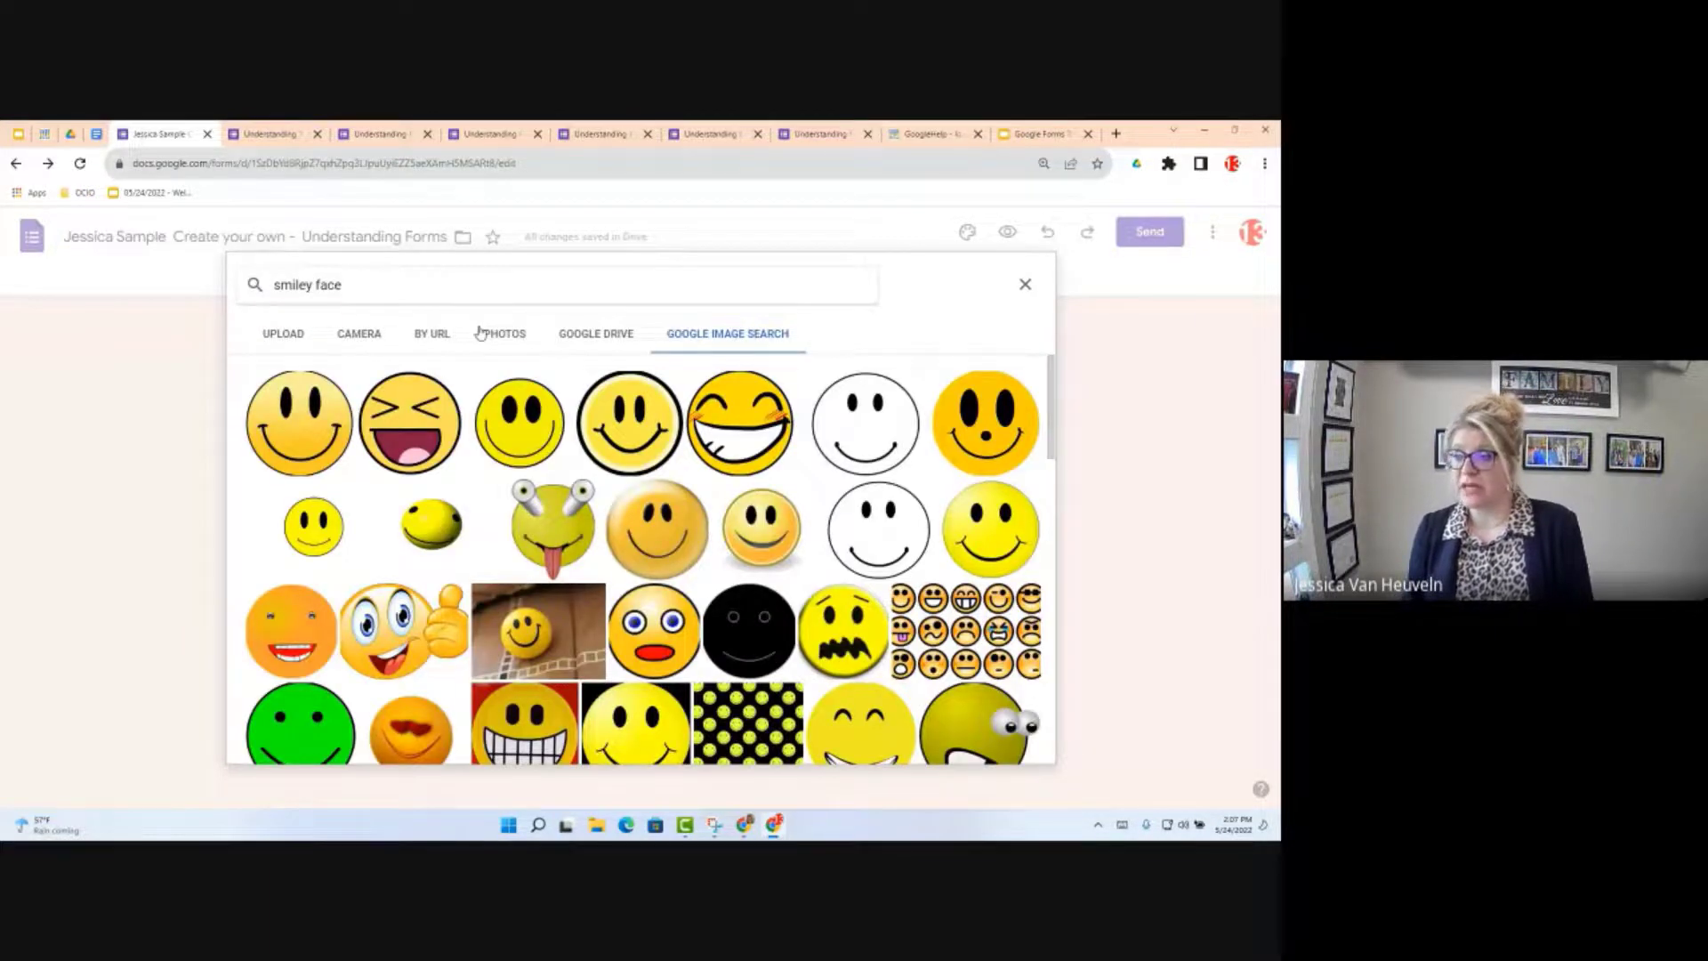
pyautogui.click(303, 421)
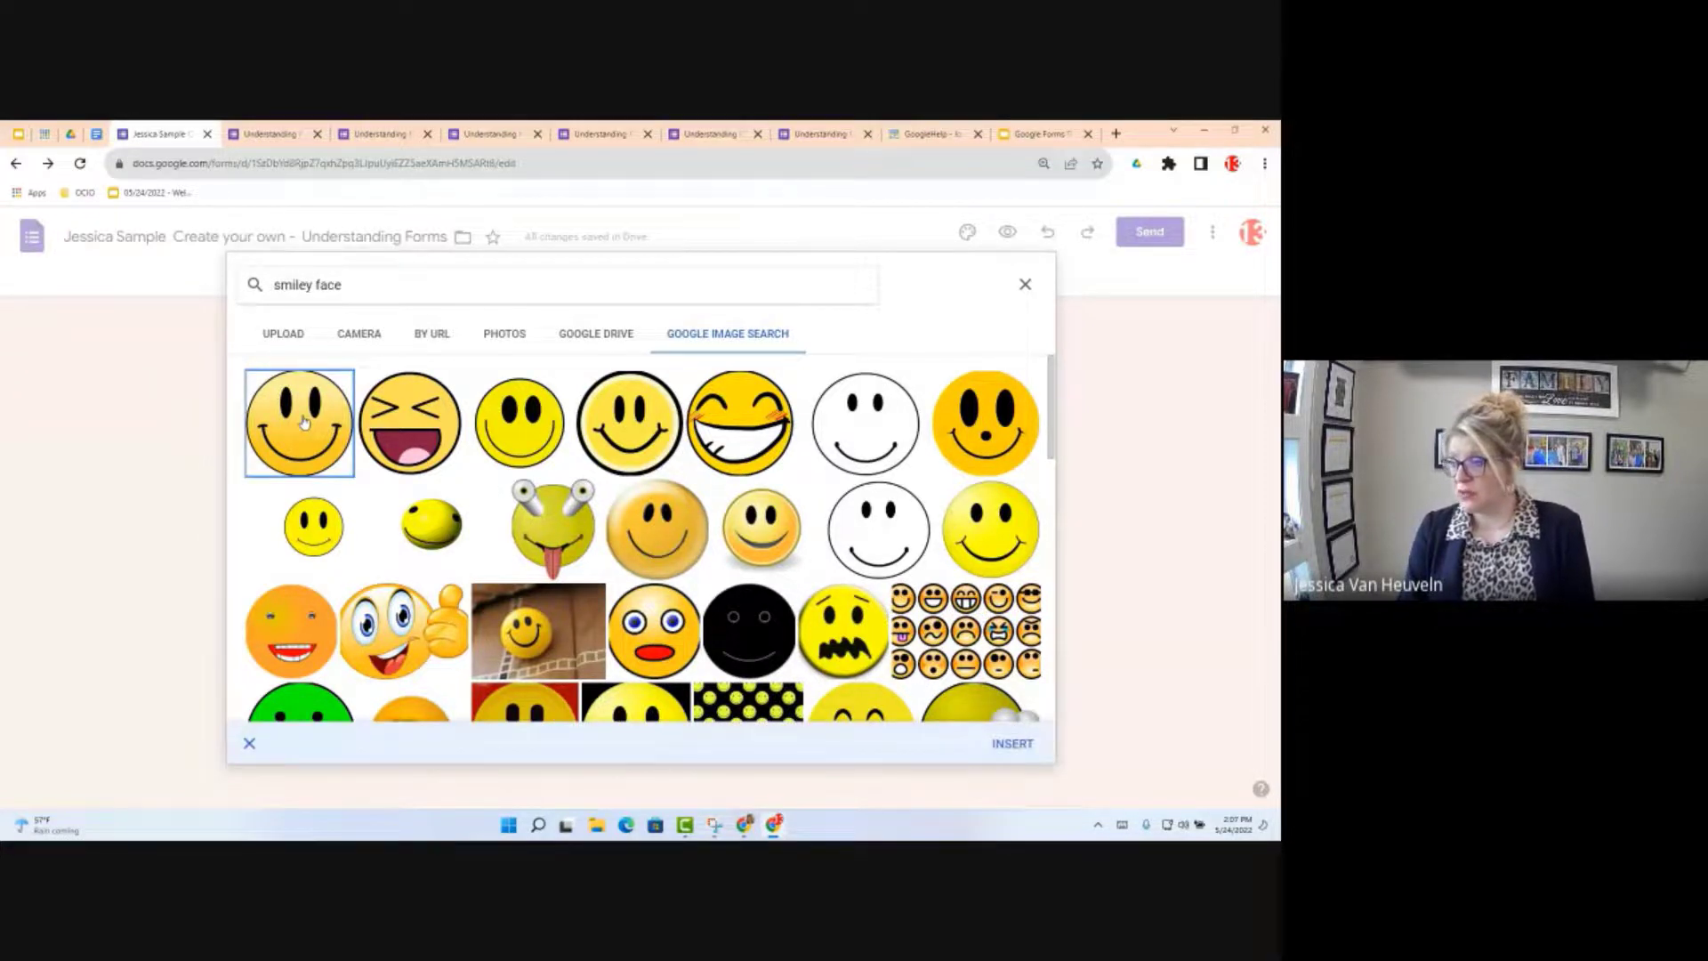
pyautogui.click(1026, 748)
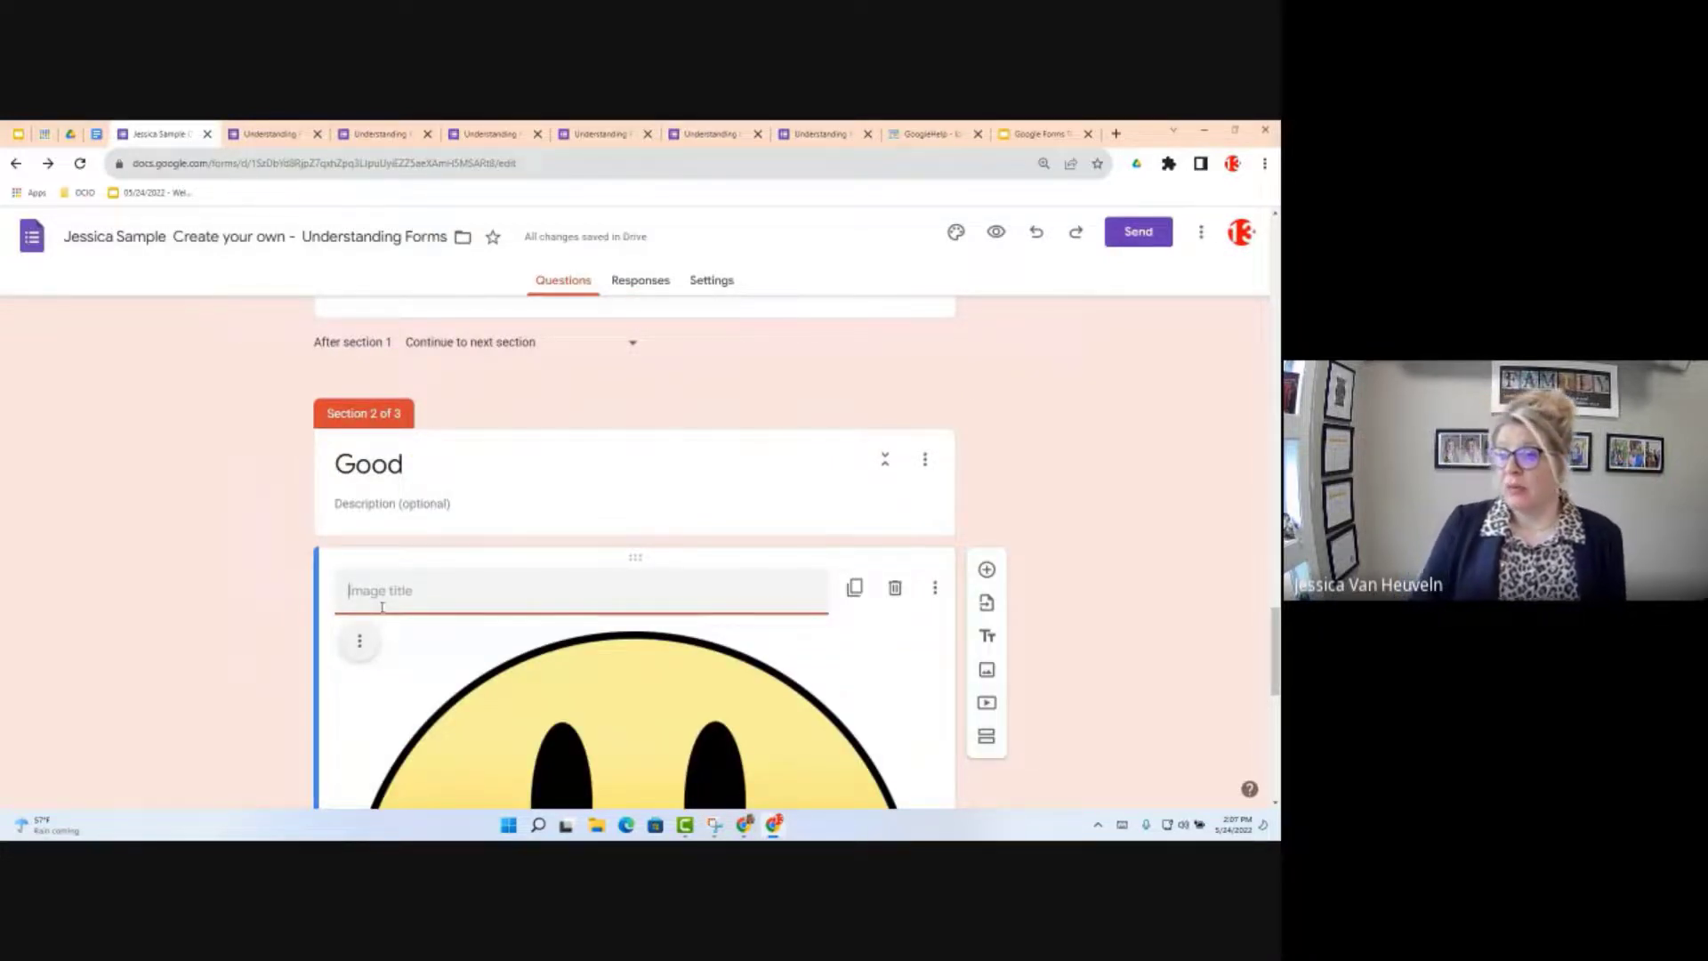
# Step: View the smiley image's alignment options and close them without changes
pyautogui.scroll(-3, 372, 380)
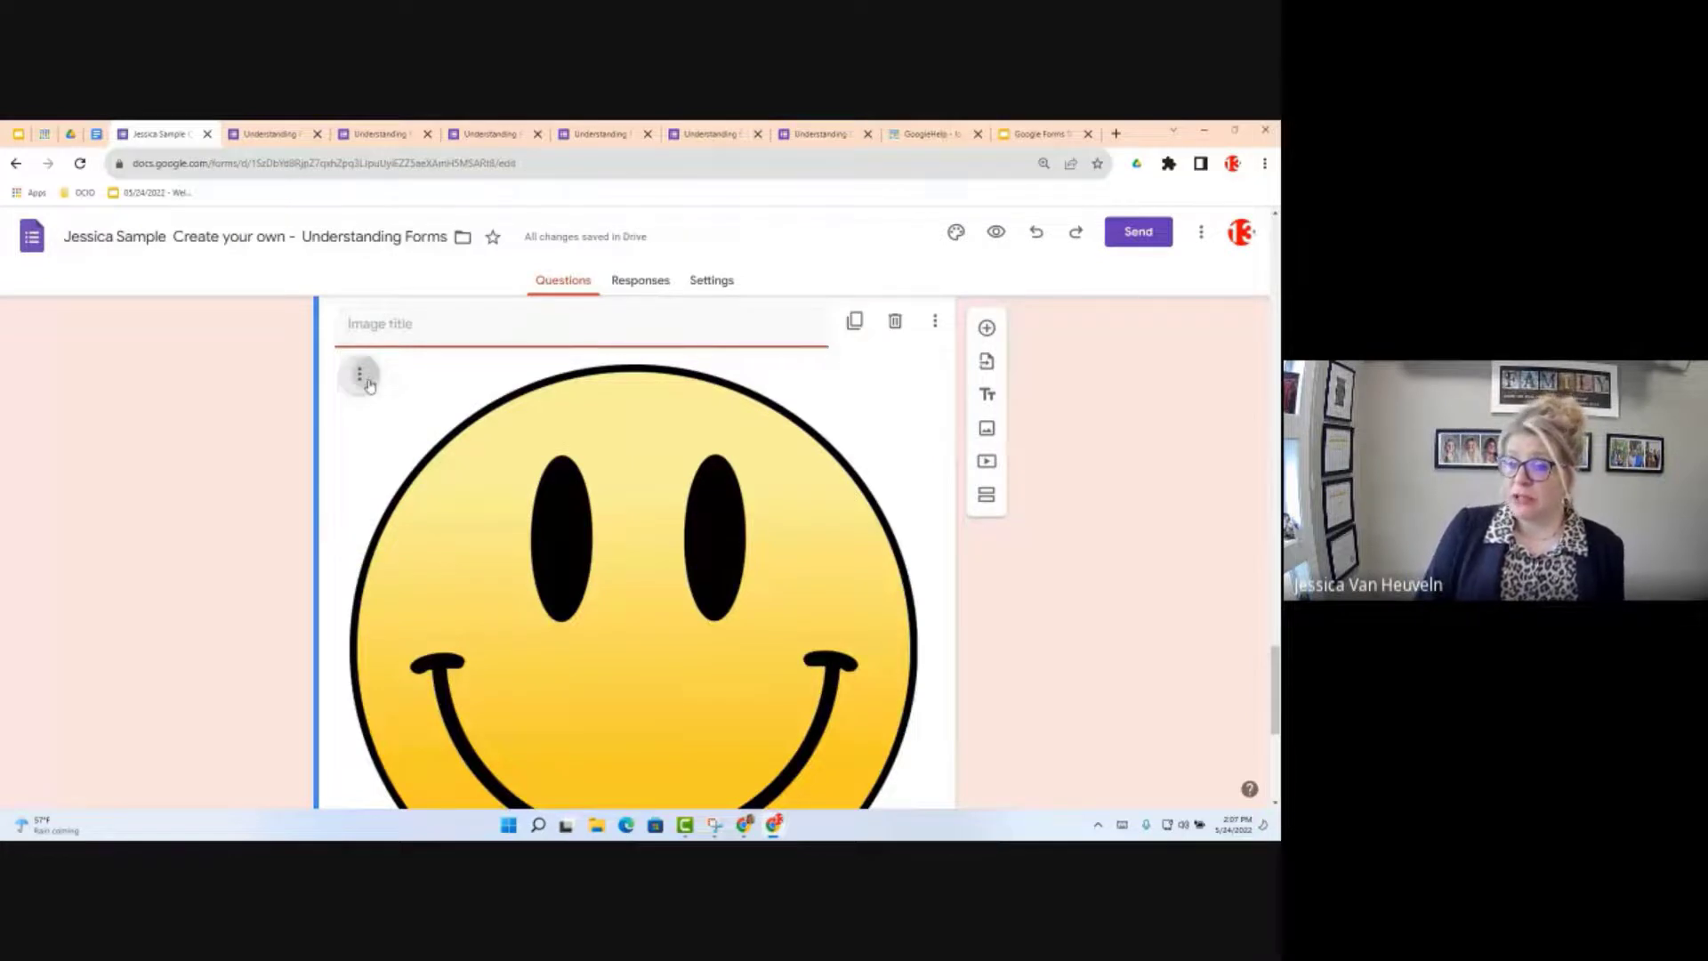
pyautogui.click(361, 374)
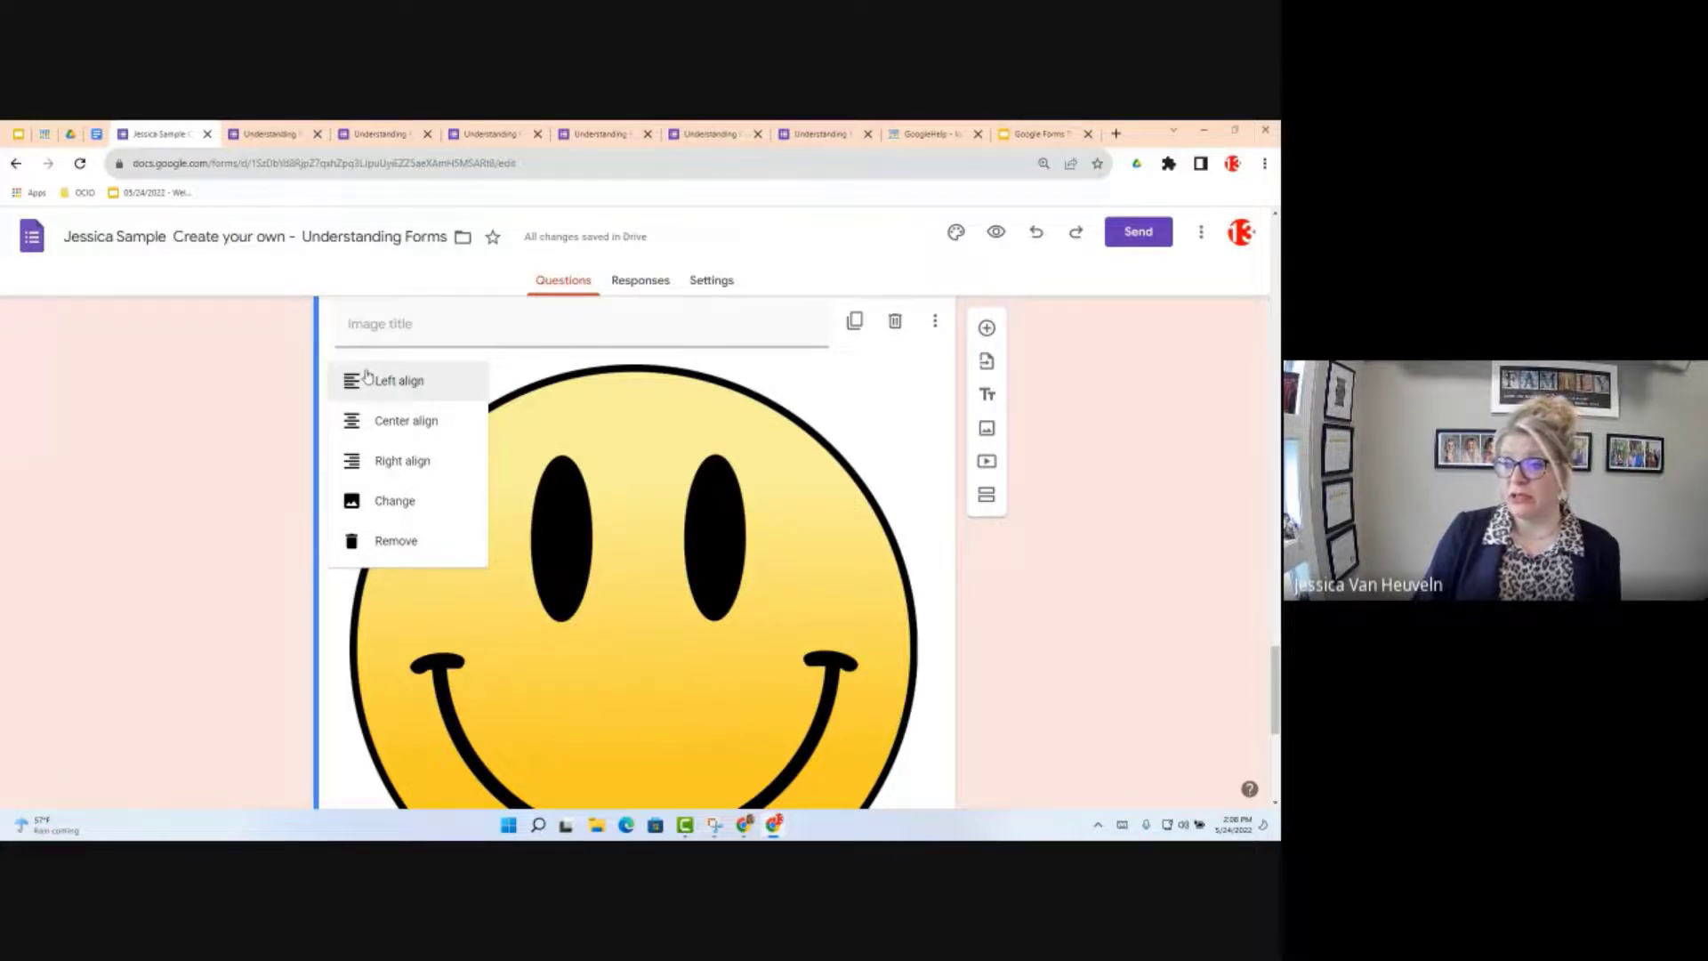
pyautogui.click(720, 542)
# Step: Drag the smiley image's corner handle inward to shrink it to a small size
pyautogui.scroll(-2, 728, 552)
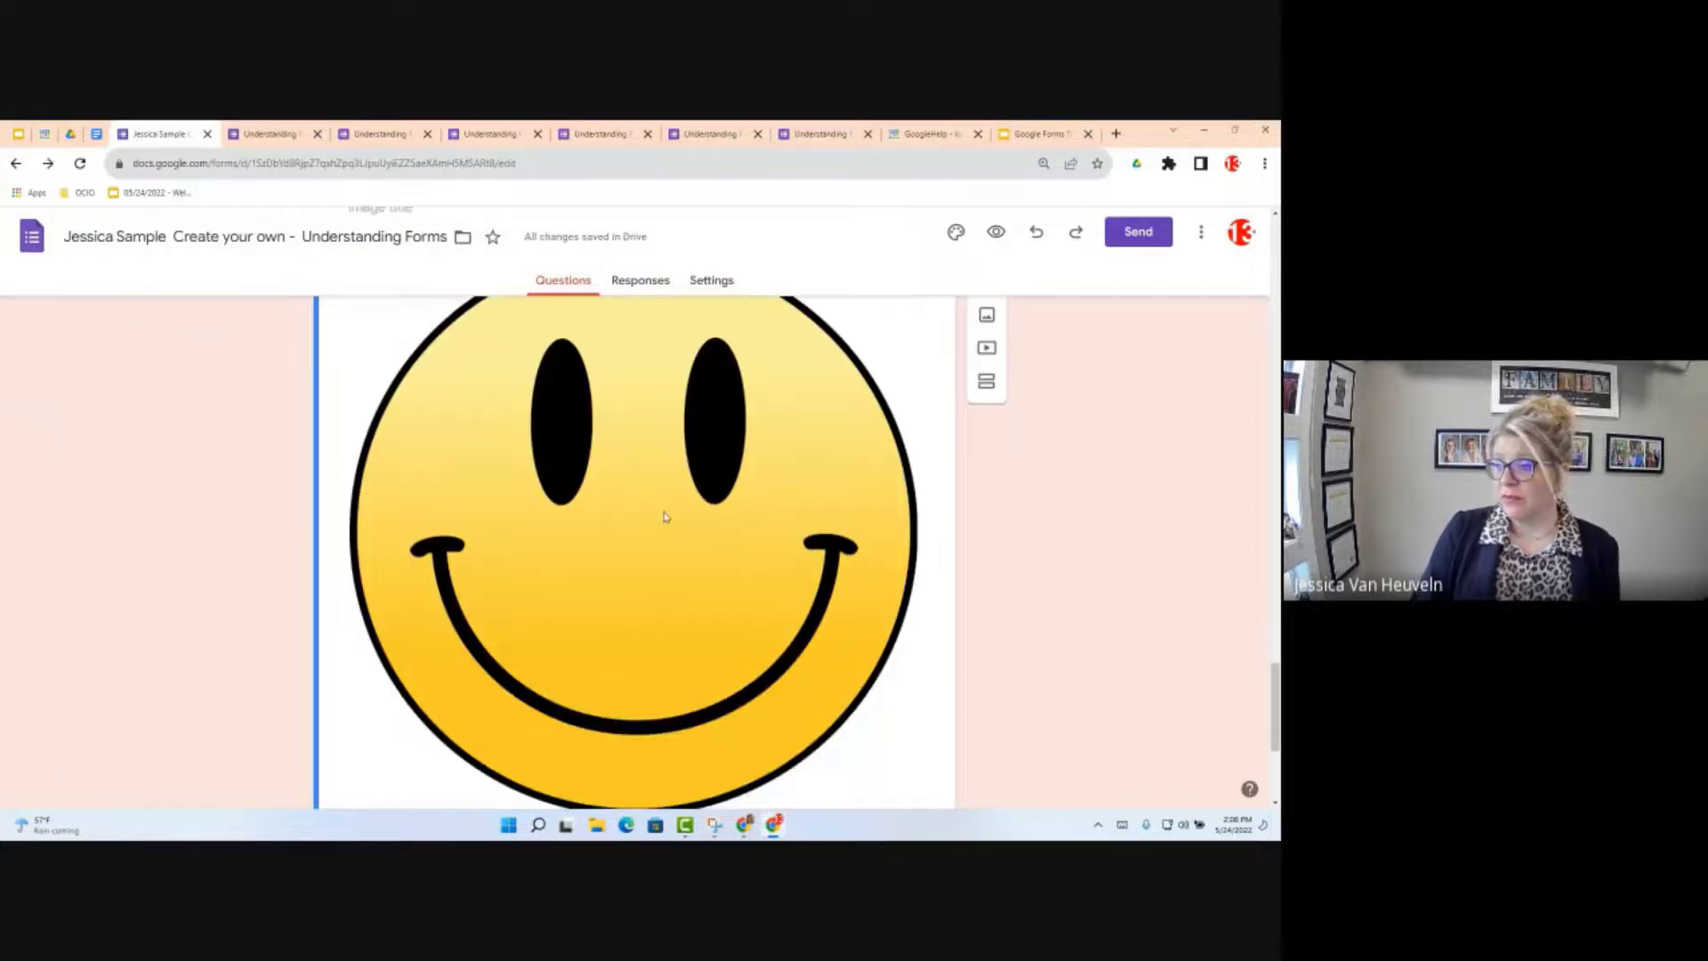
pyautogui.click(764, 618)
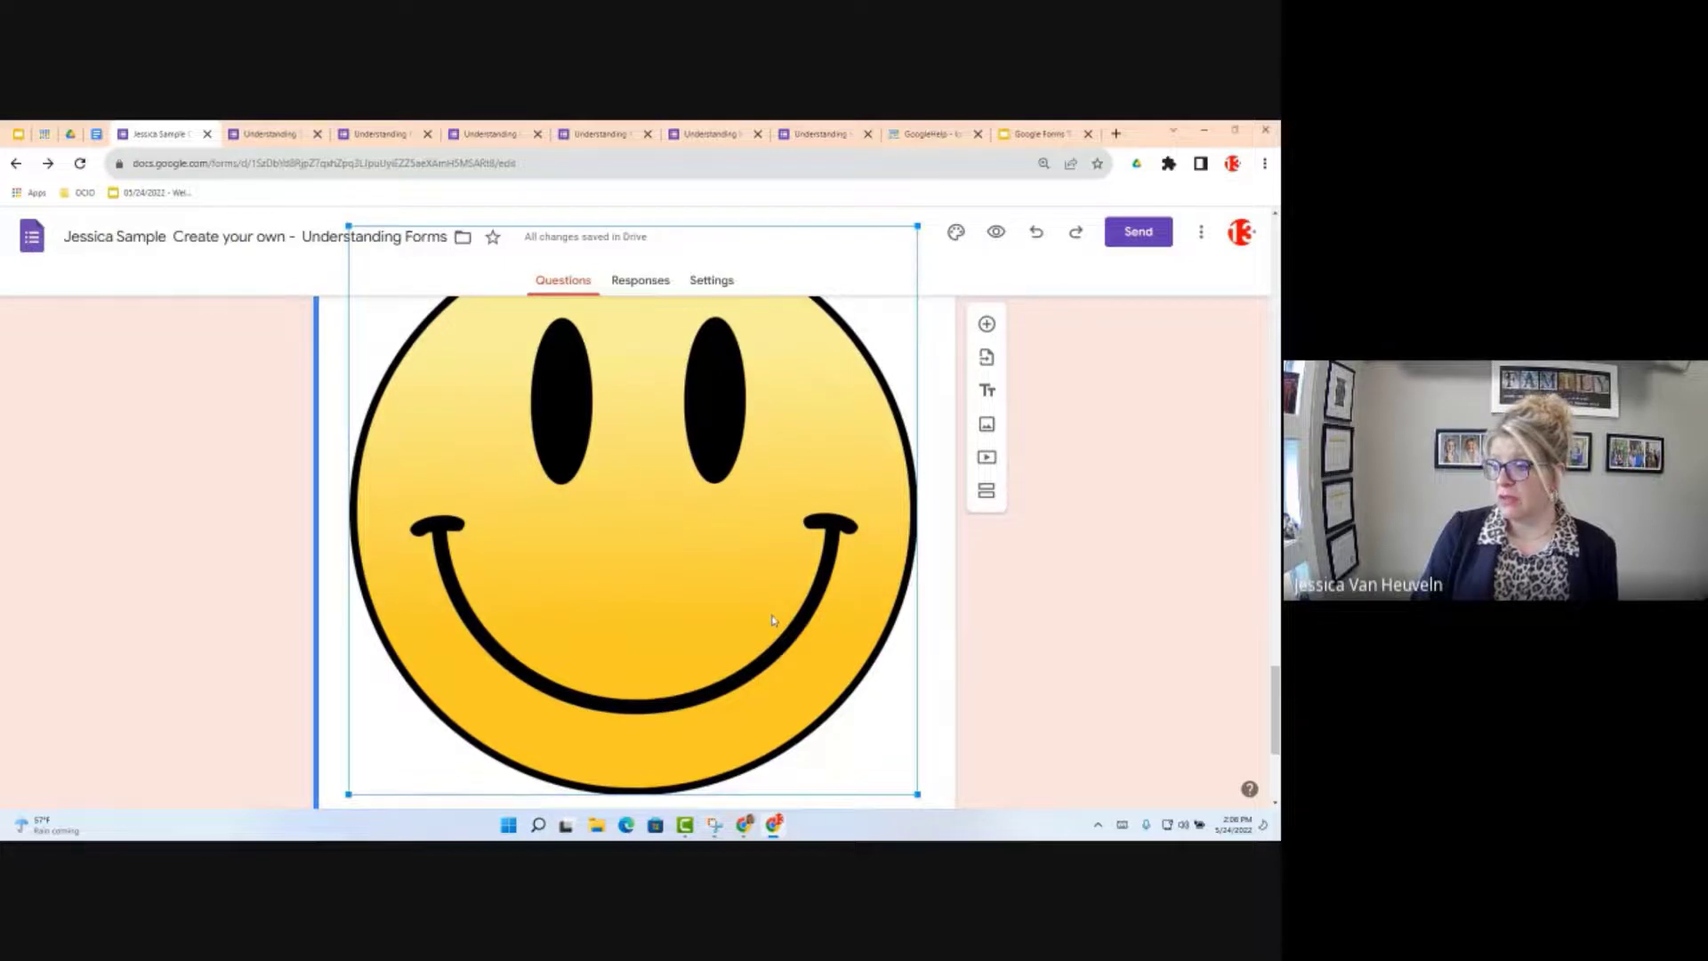
pyautogui.scroll(-1, 774, 620)
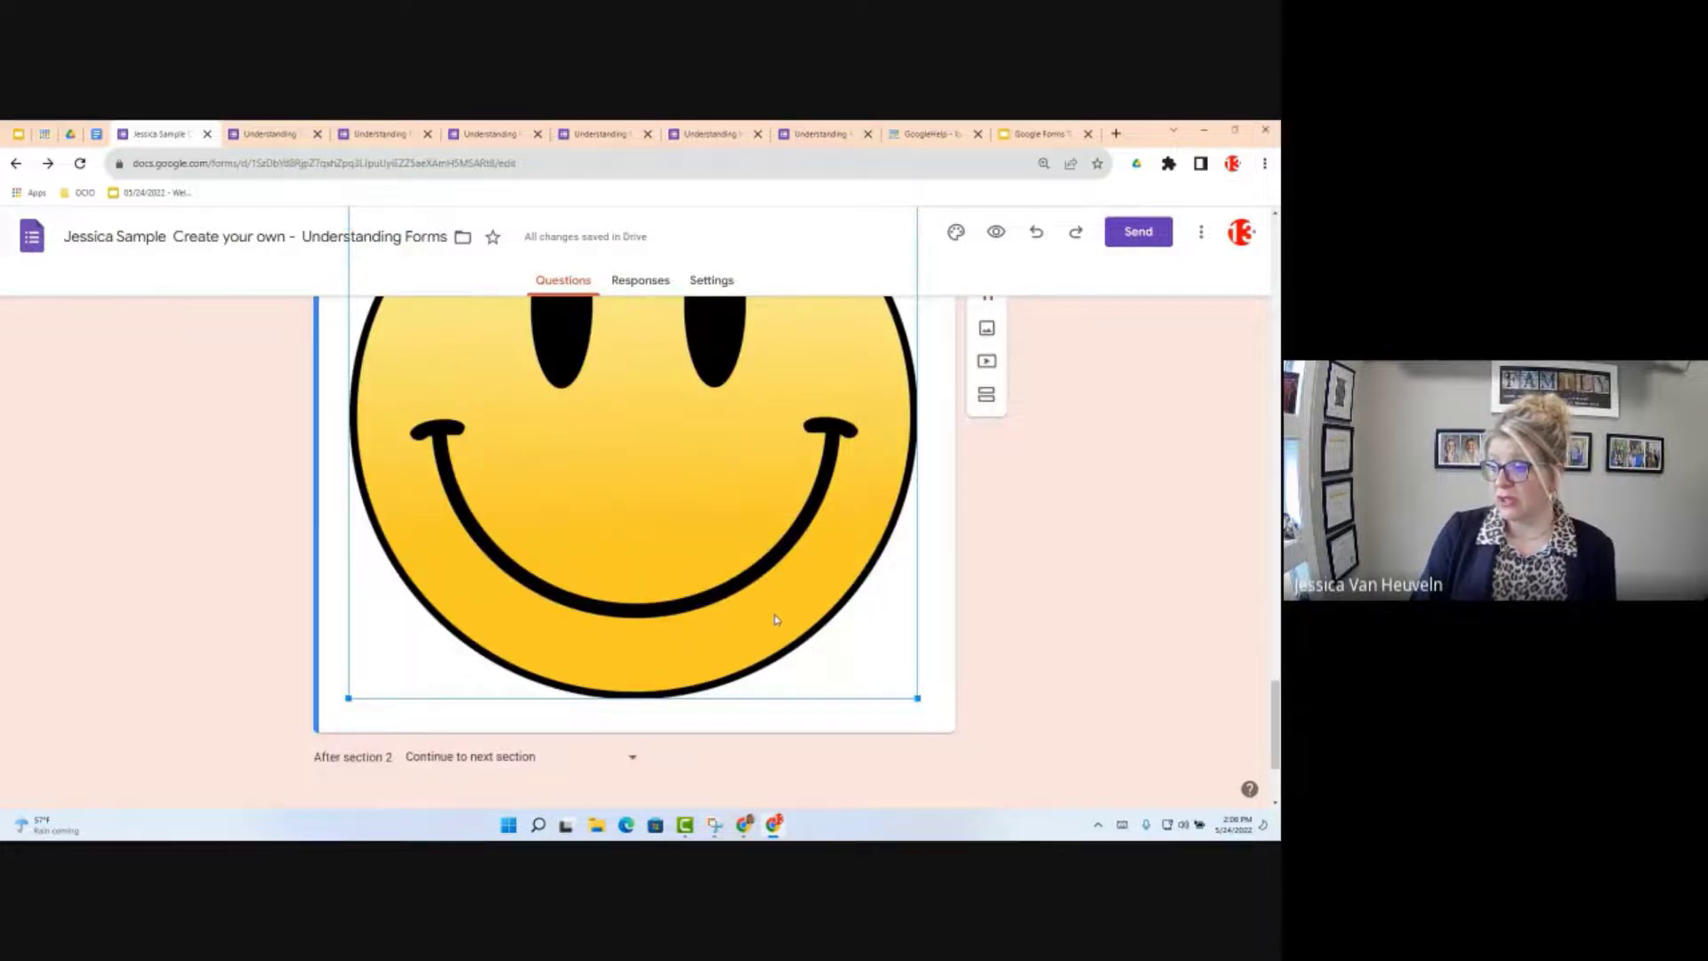
pyautogui.scroll(-2, 776, 620)
pyautogui.moveTo(917, 530); pyautogui.dragTo(623, 330)
pyautogui.scroll(2, 711, 493)
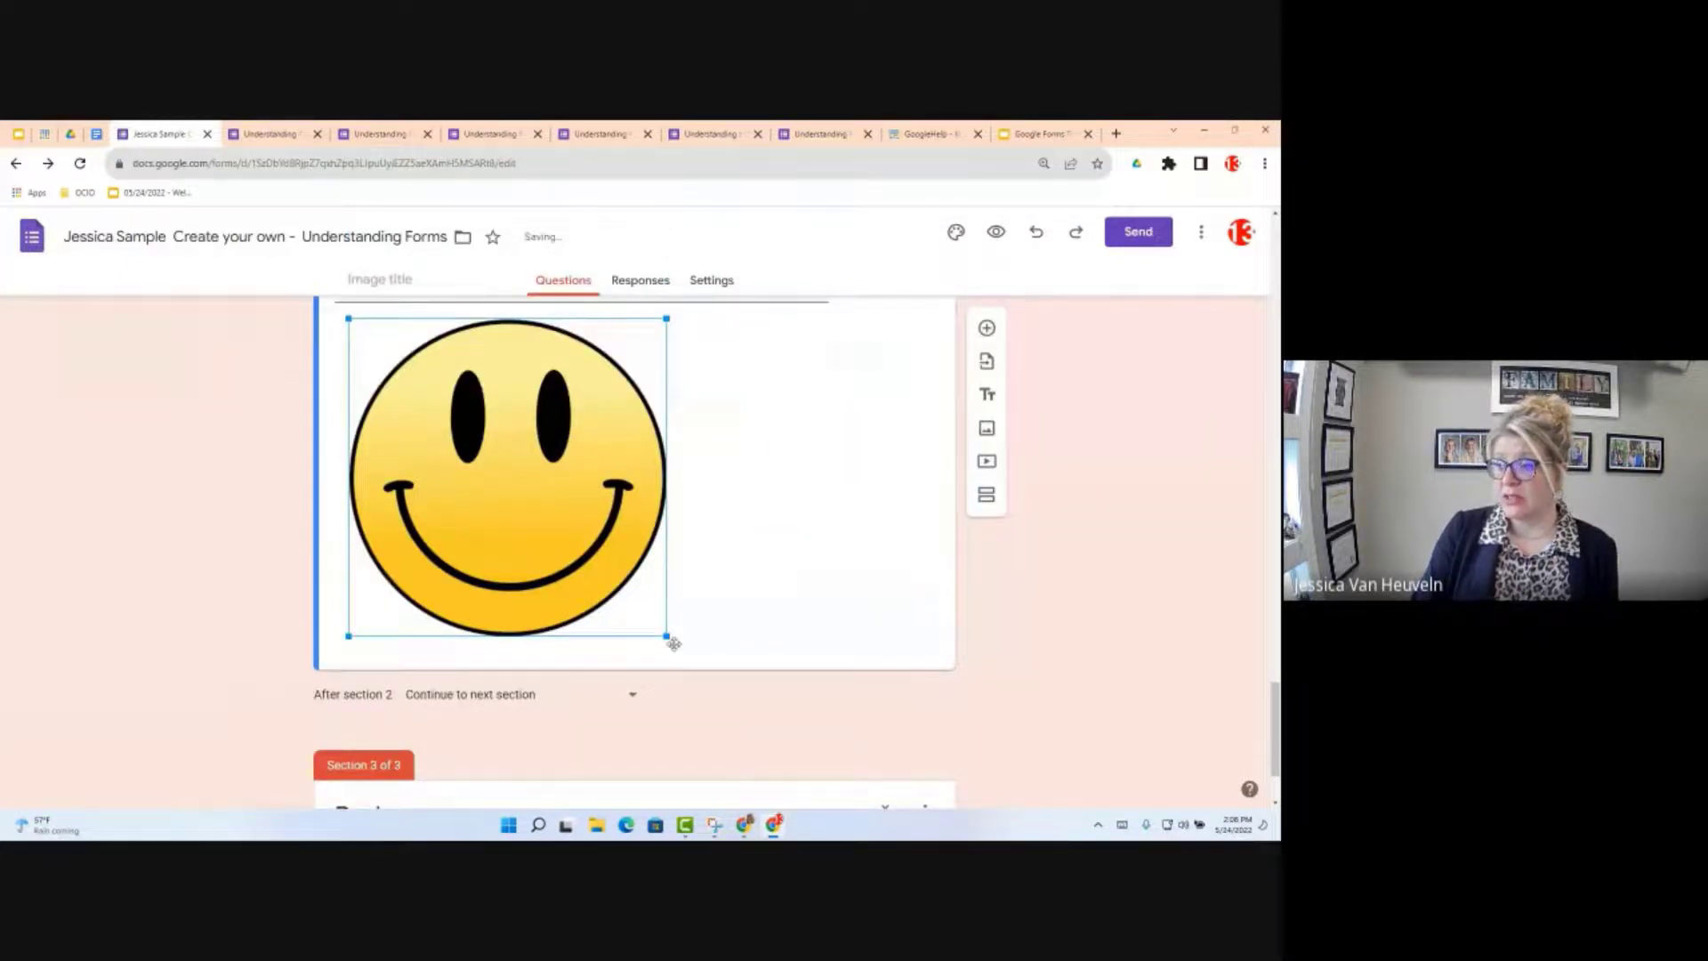
pyautogui.moveTo(673, 643); pyautogui.dragTo(512, 485)
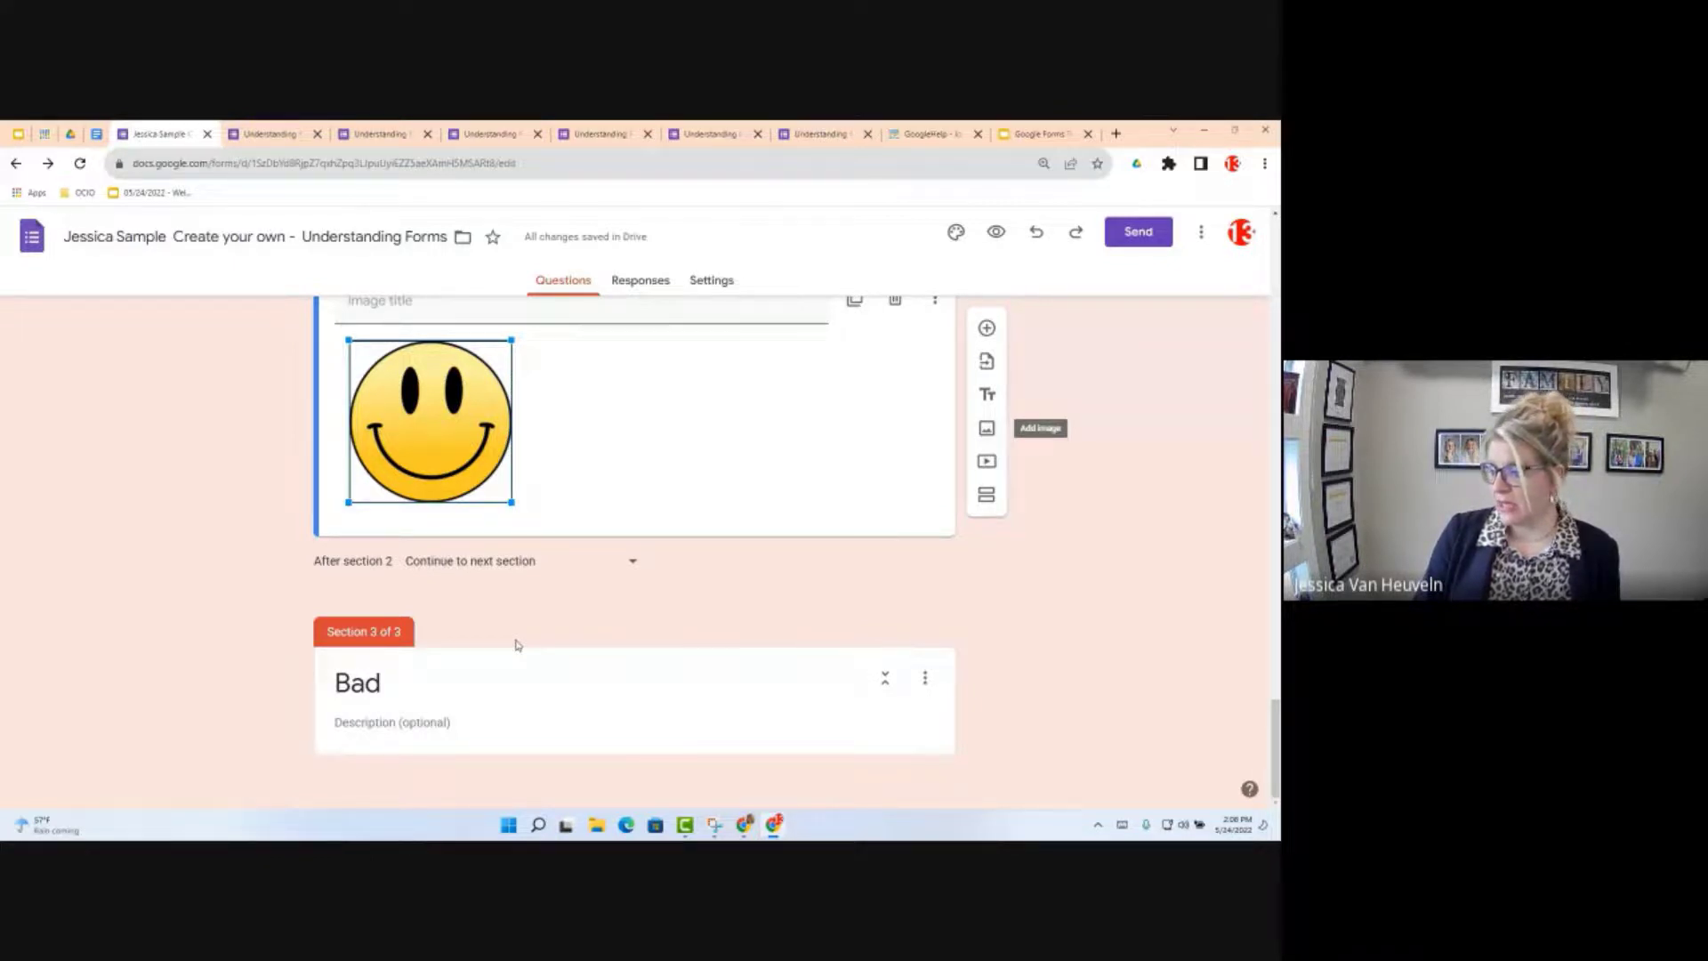
# Step: Insert a sad face from a Google image search for 'Sad' into the Bad section and shrink it
pyautogui.click(527, 722)
pyautogui.click(987, 721)
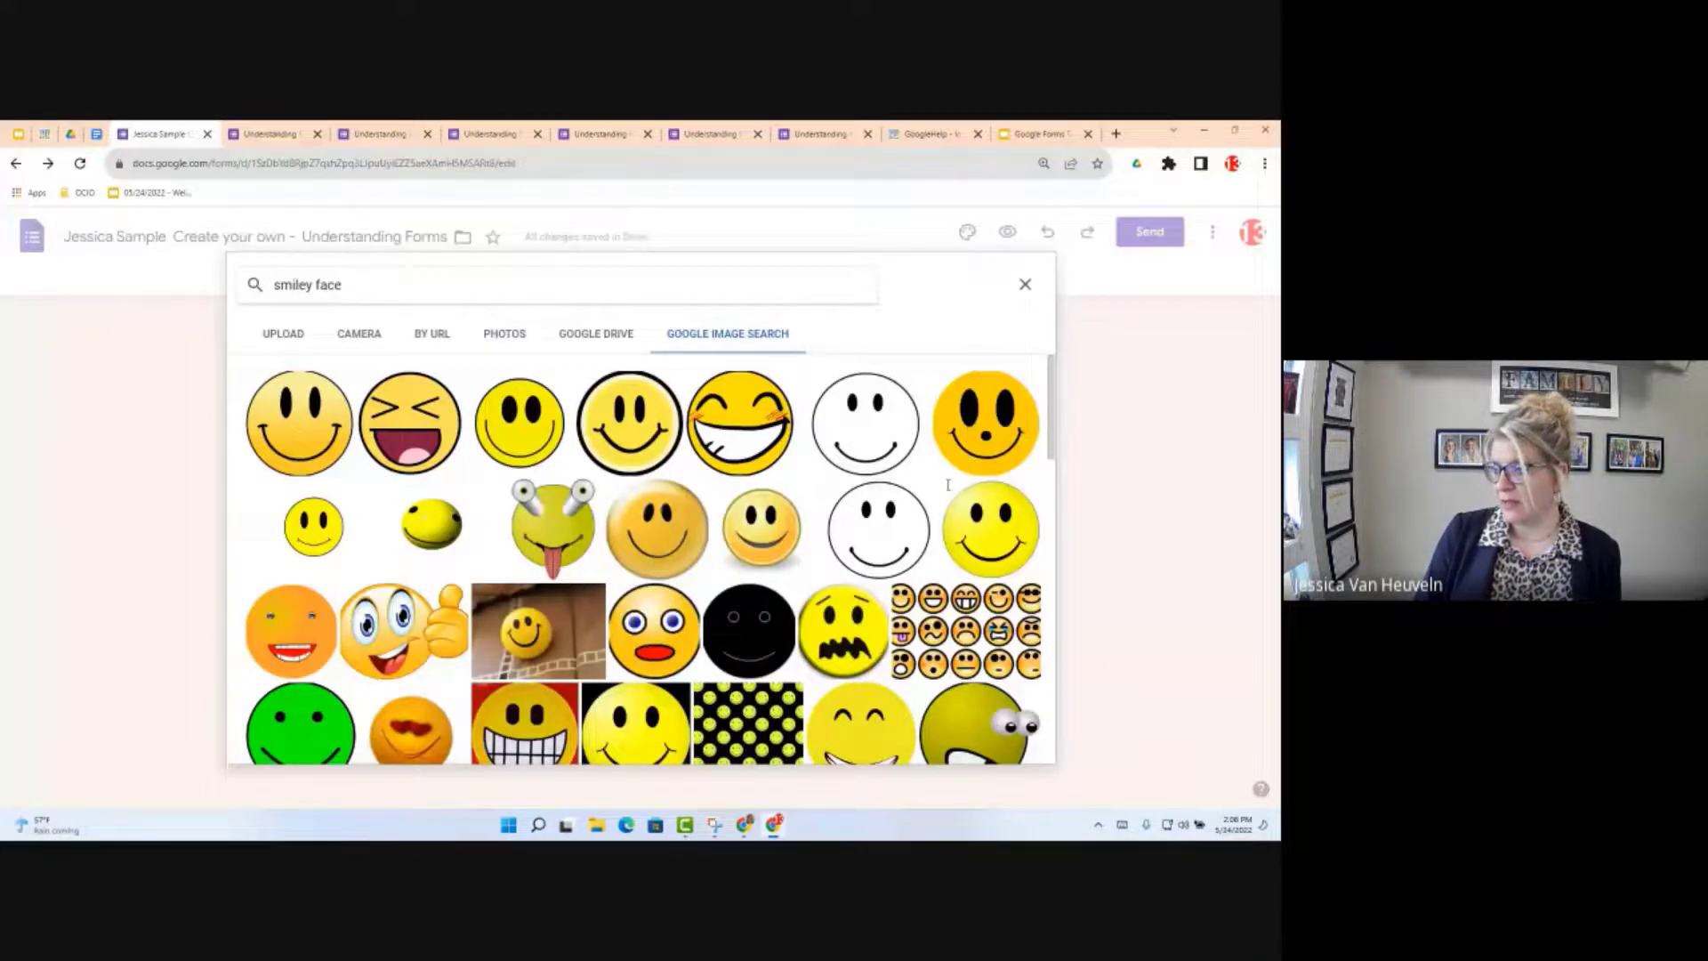
pyautogui.doubleClick(301, 287)
pyautogui.write('S')
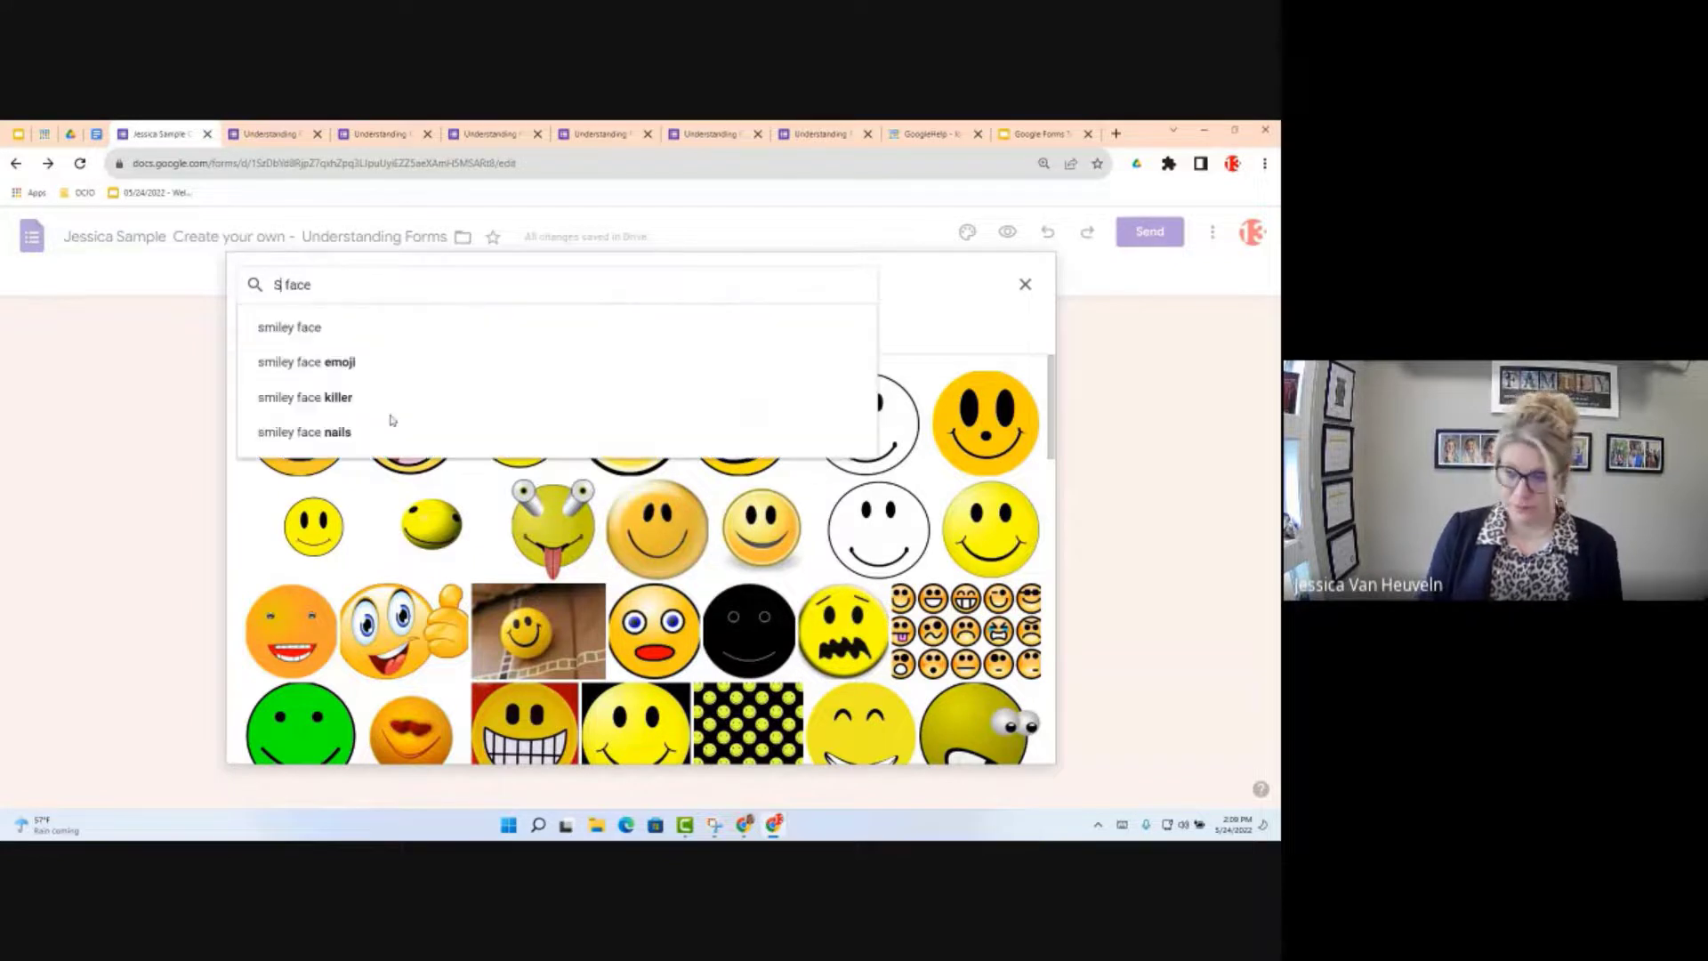
pyautogui.write('ad')
pyautogui.press('Return')
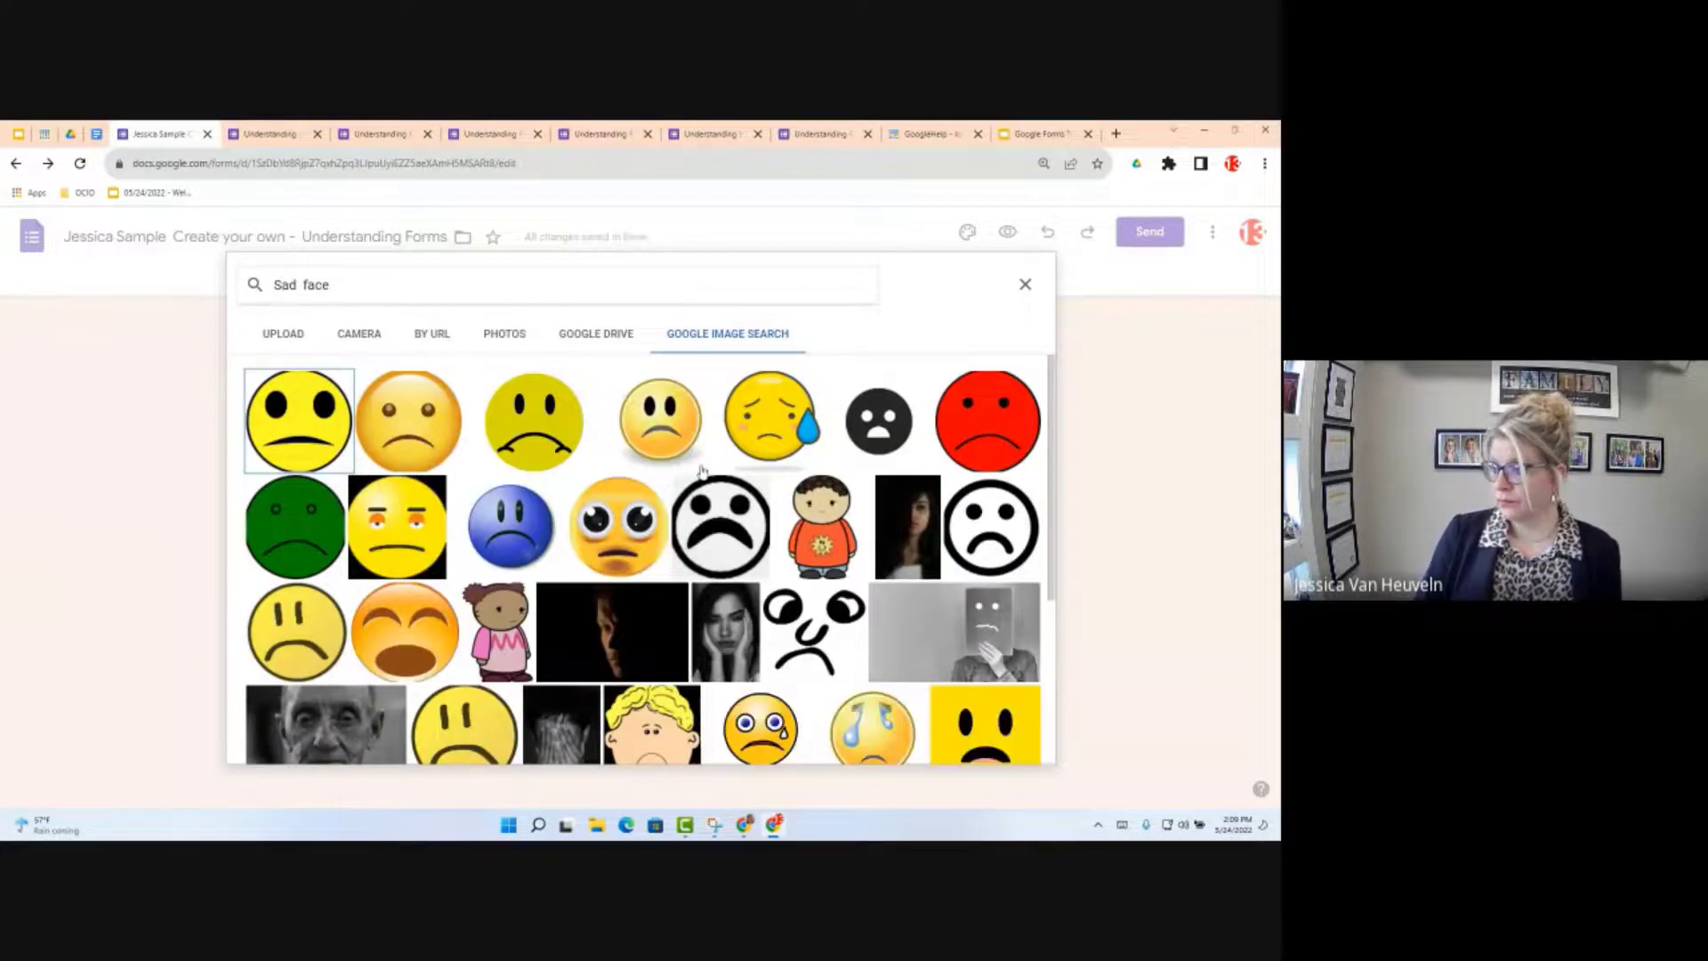
pyautogui.click(409, 422)
pyautogui.click(1014, 743)
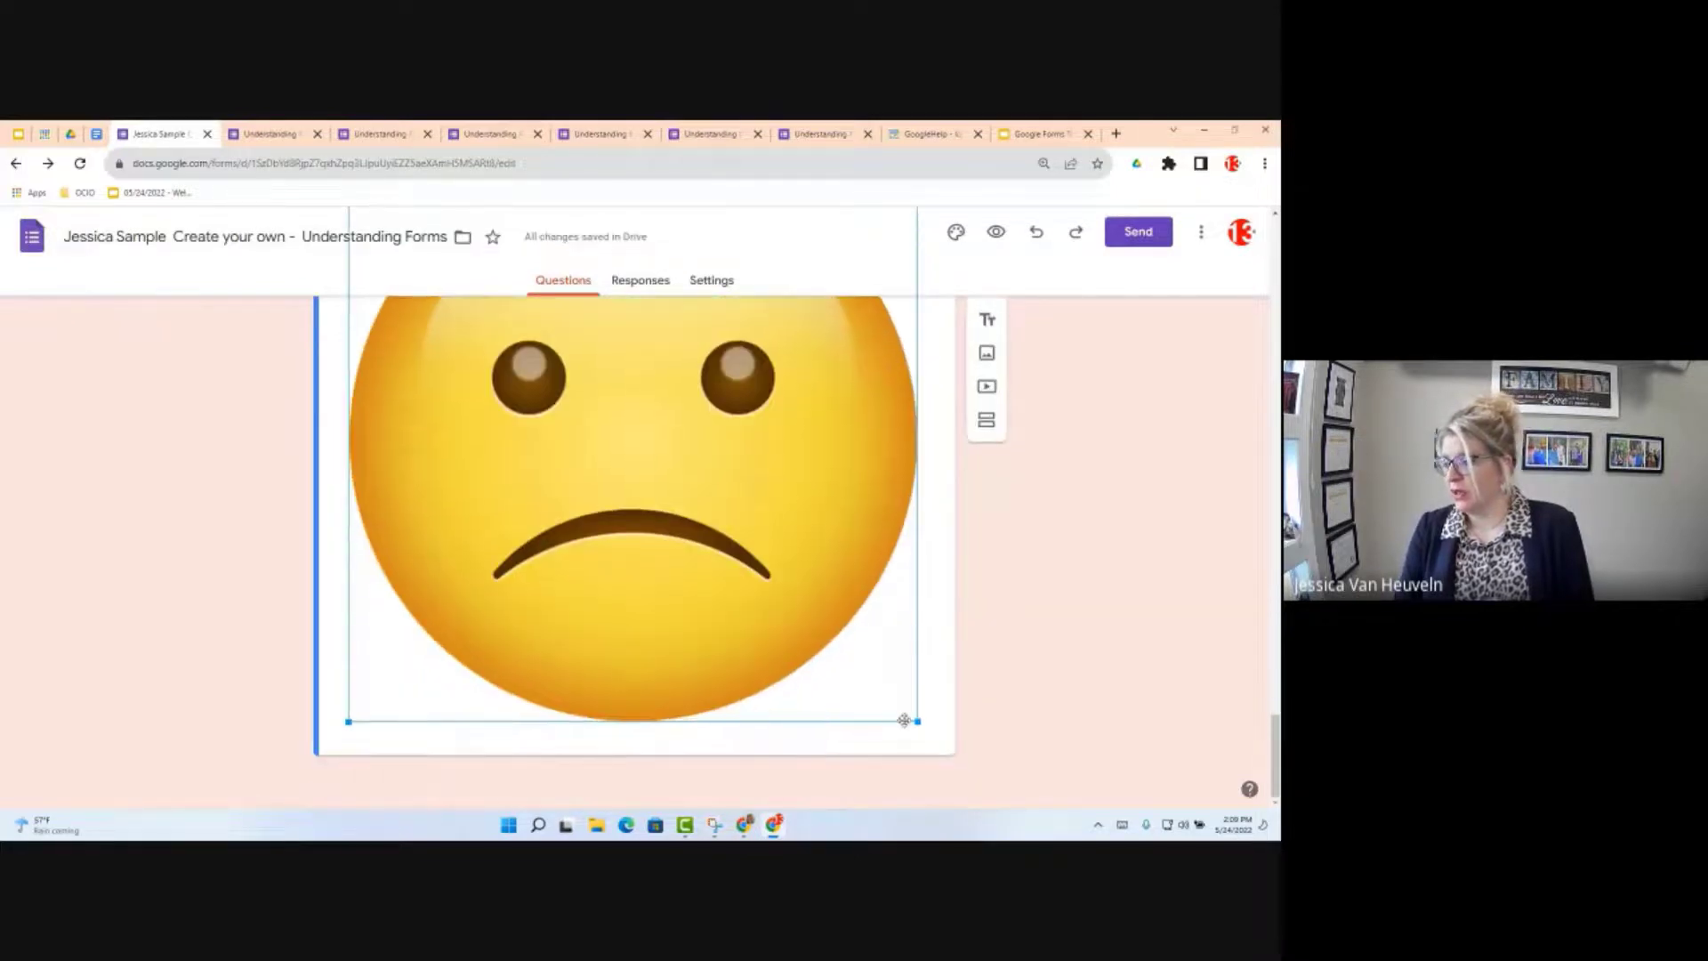
pyautogui.moveTo(903, 720); pyautogui.dragTo(585, 390)
pyautogui.moveTo(565, 489); pyautogui.dragTo(580, 507)
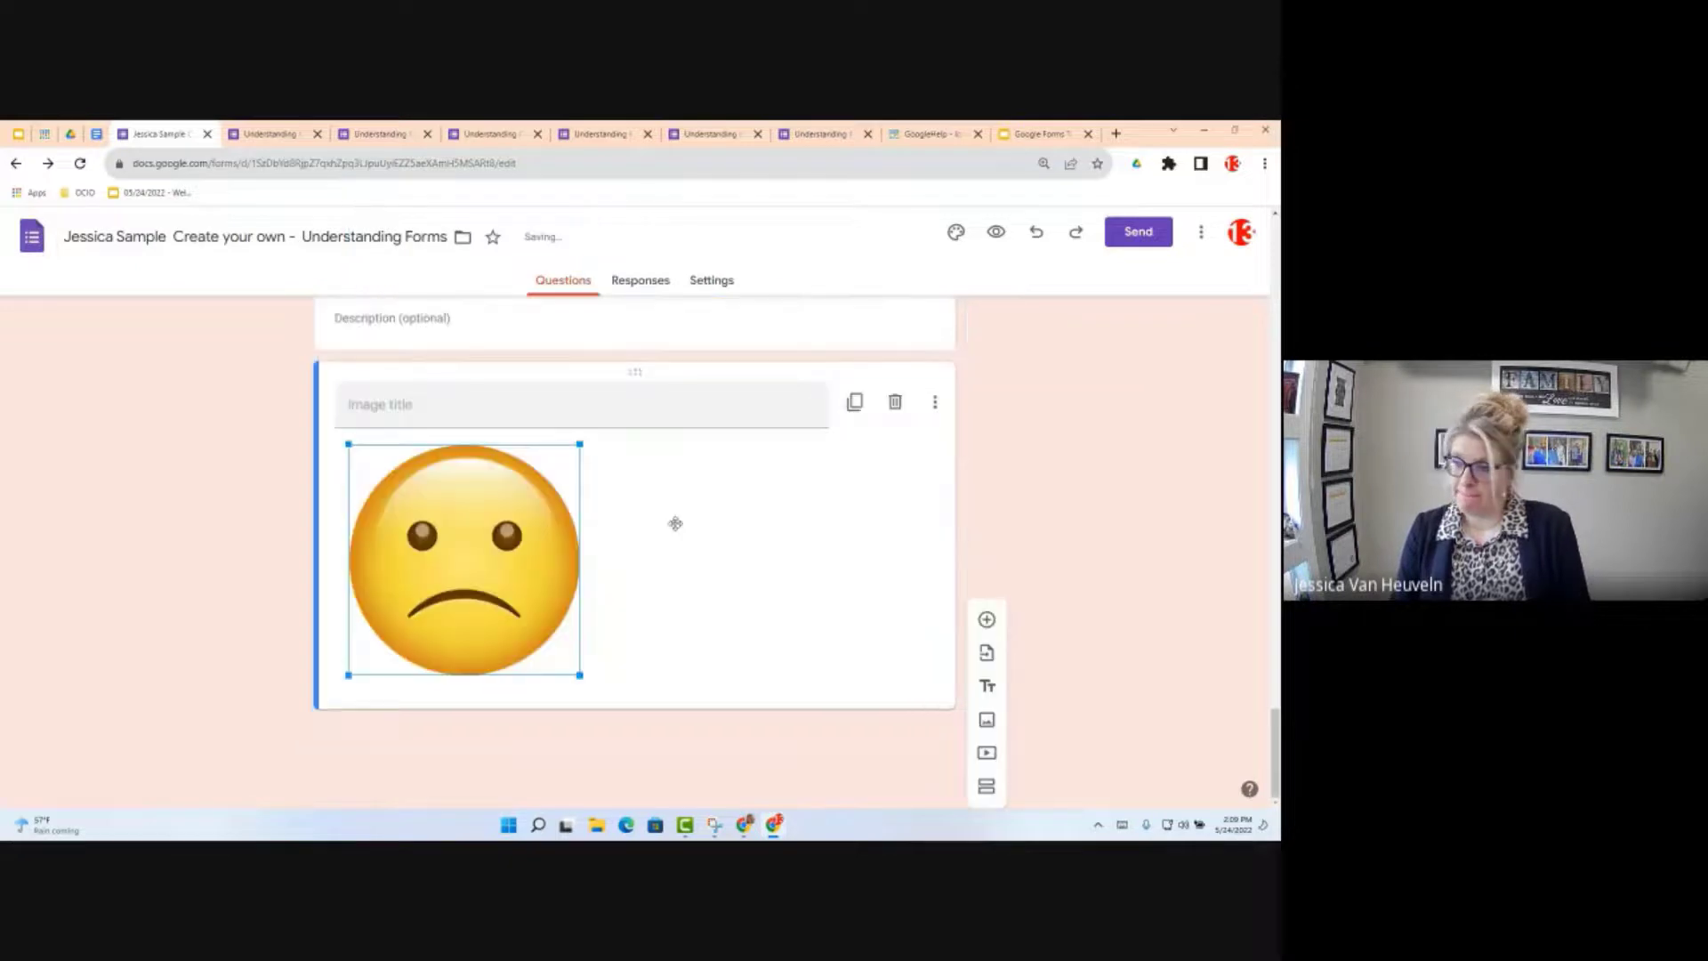
# Step: Scroll back to 'How is your day going?' and select it to reveal per-answer section routing
pyautogui.scroll(10, 590, 614)
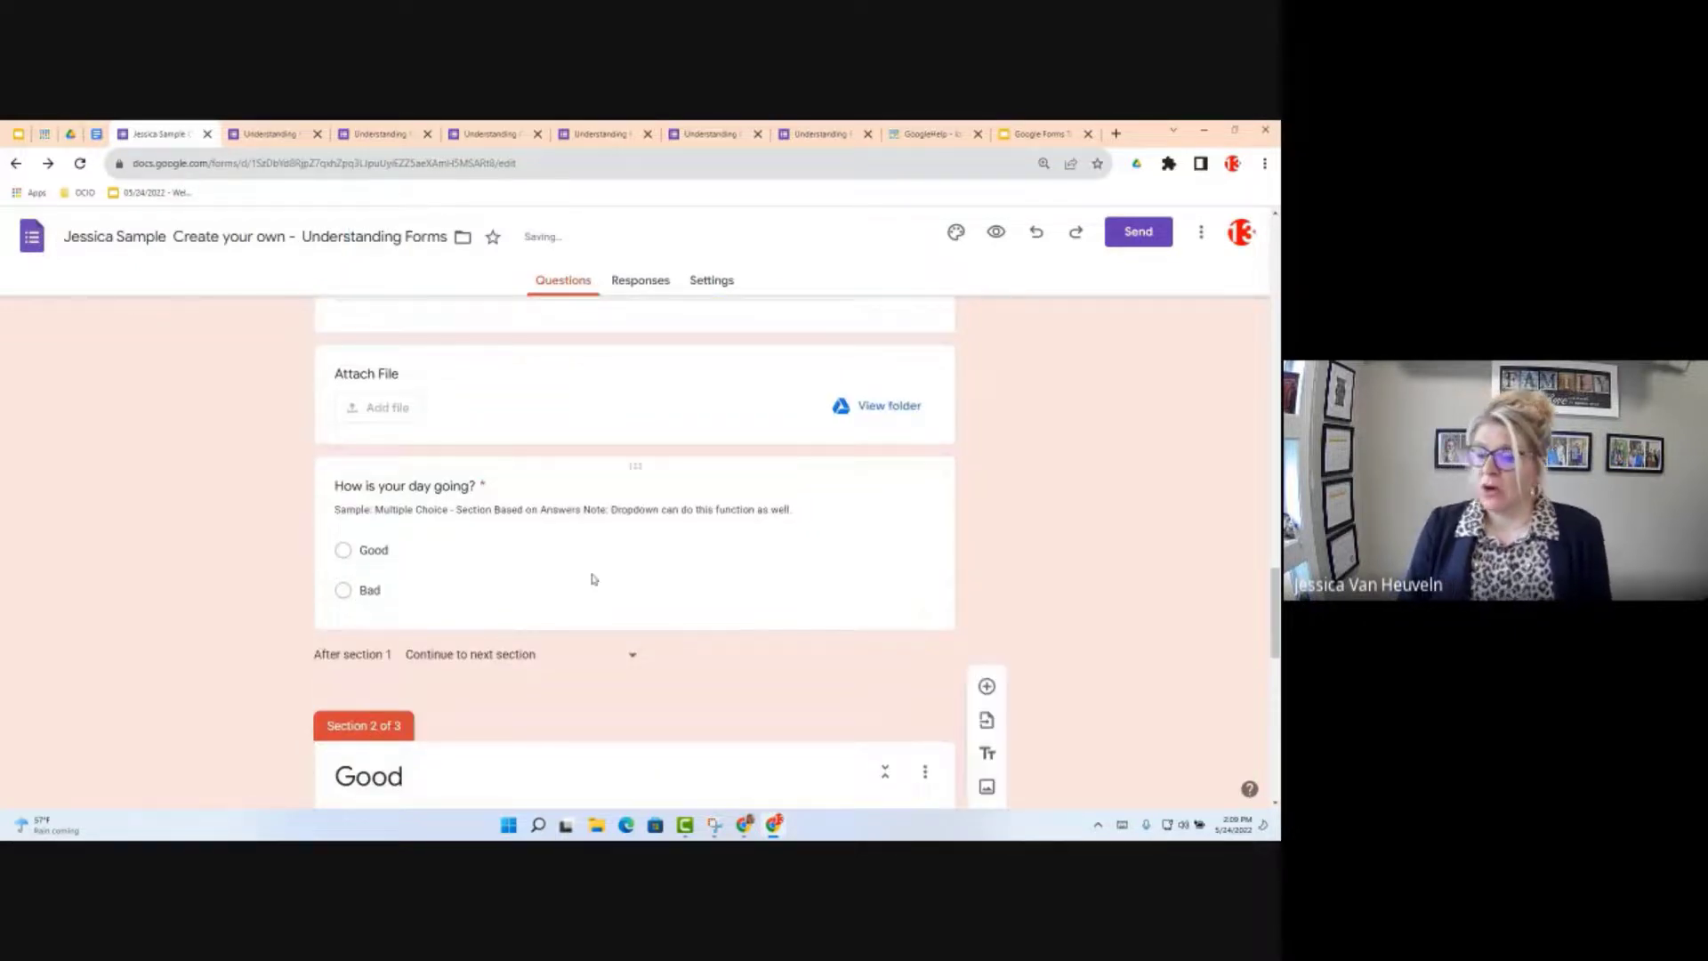
pyautogui.scroll(-1, 590, 569)
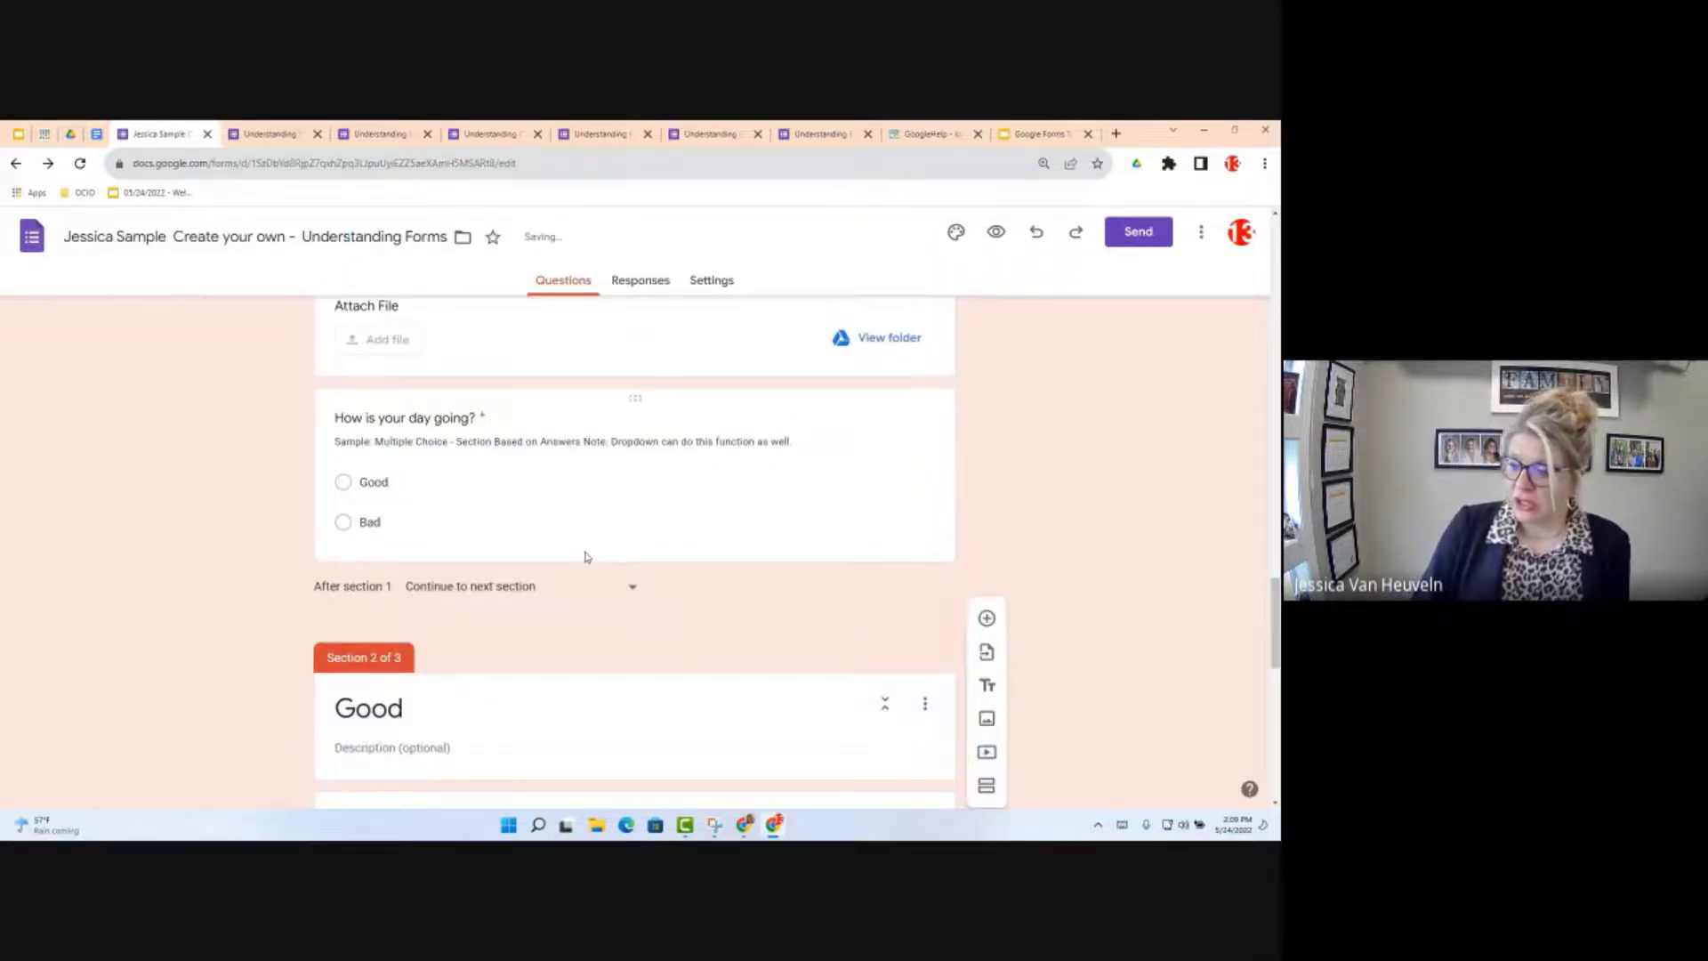
pyautogui.scroll(-1, 551, 550)
pyautogui.scroll(-8, 552, 578)
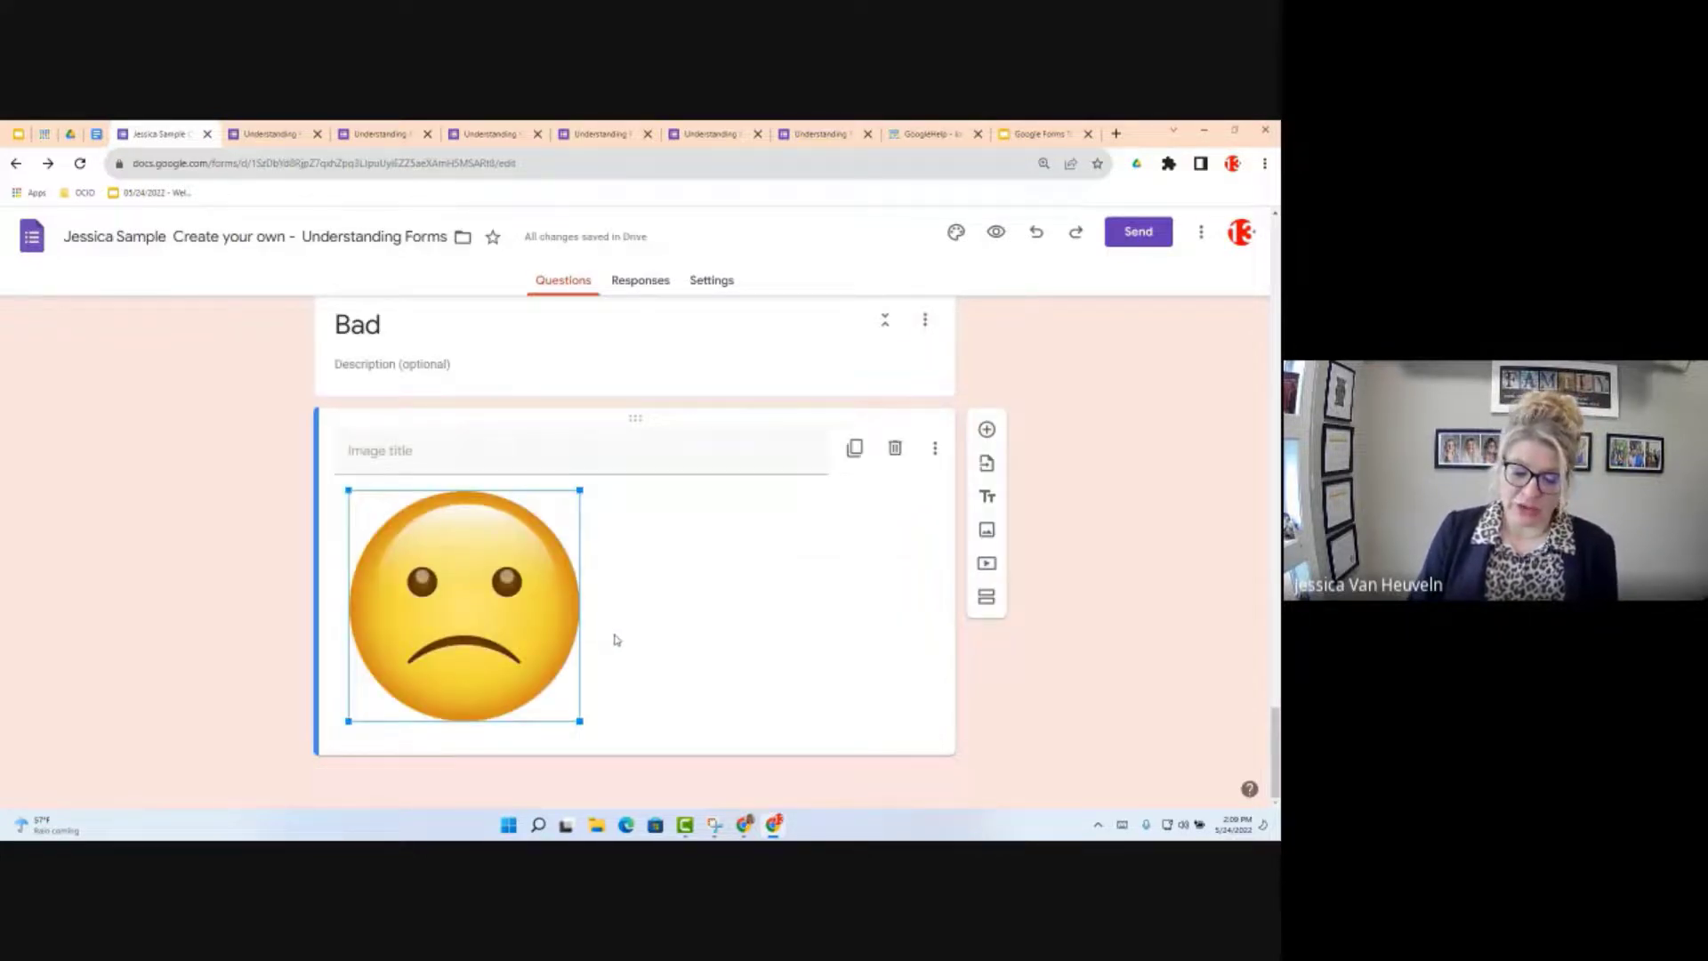
pyautogui.scroll(1, 623, 645)
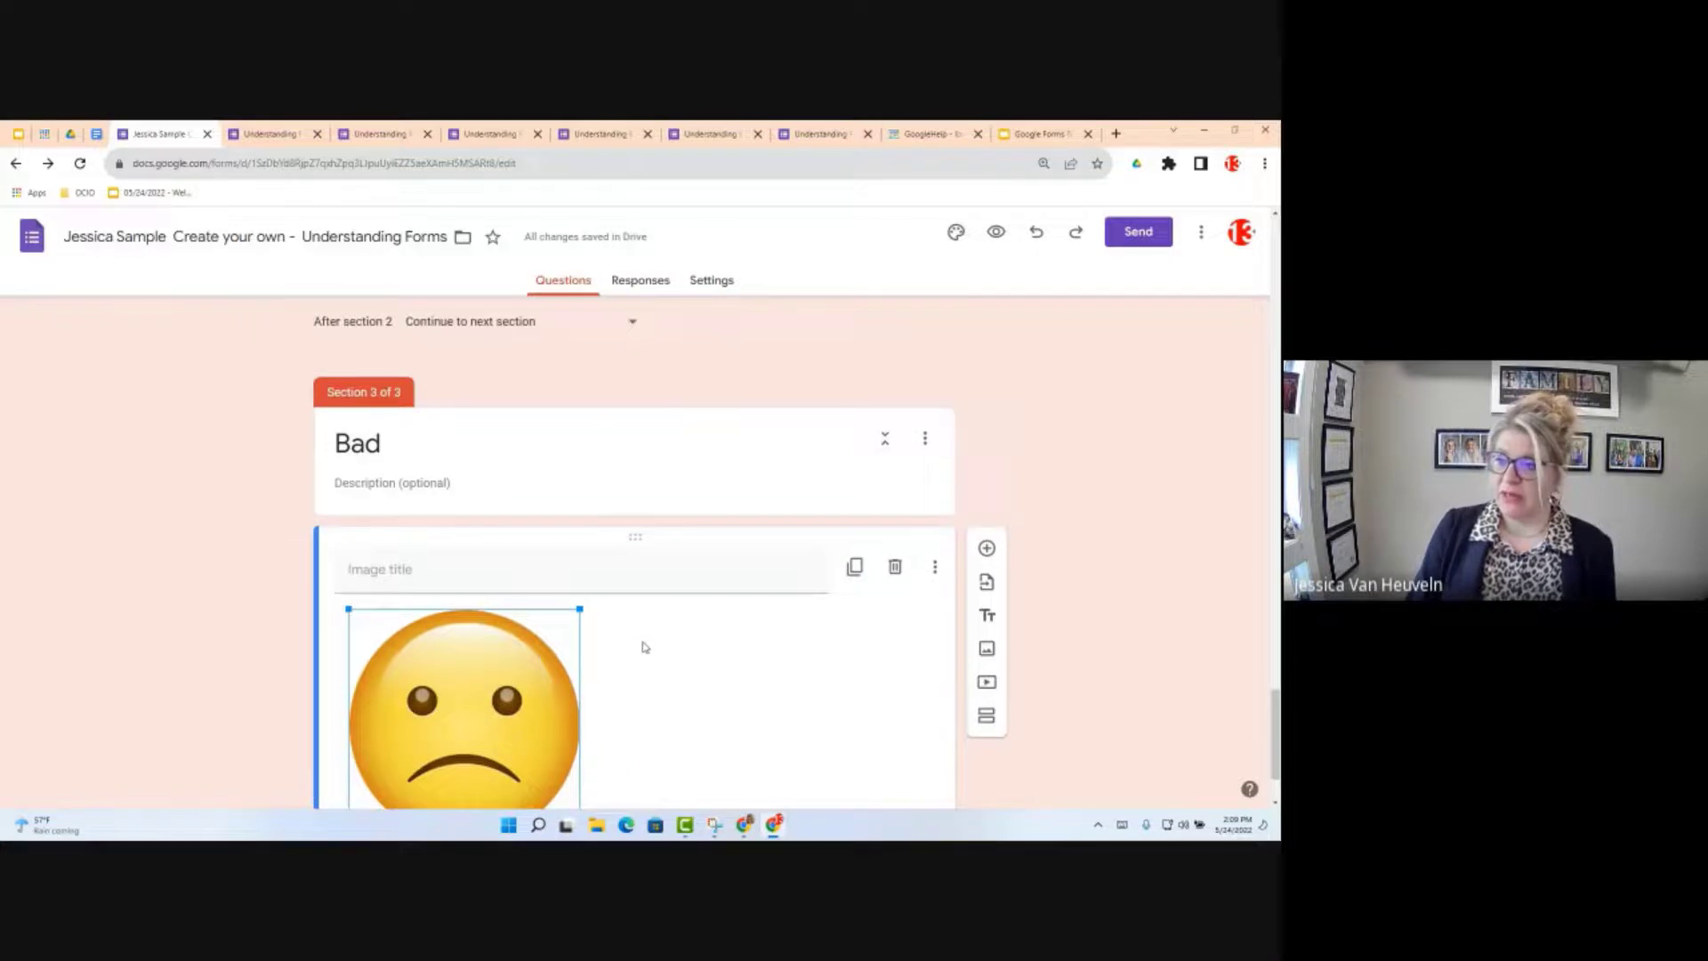
pyautogui.scroll(1, 646, 647)
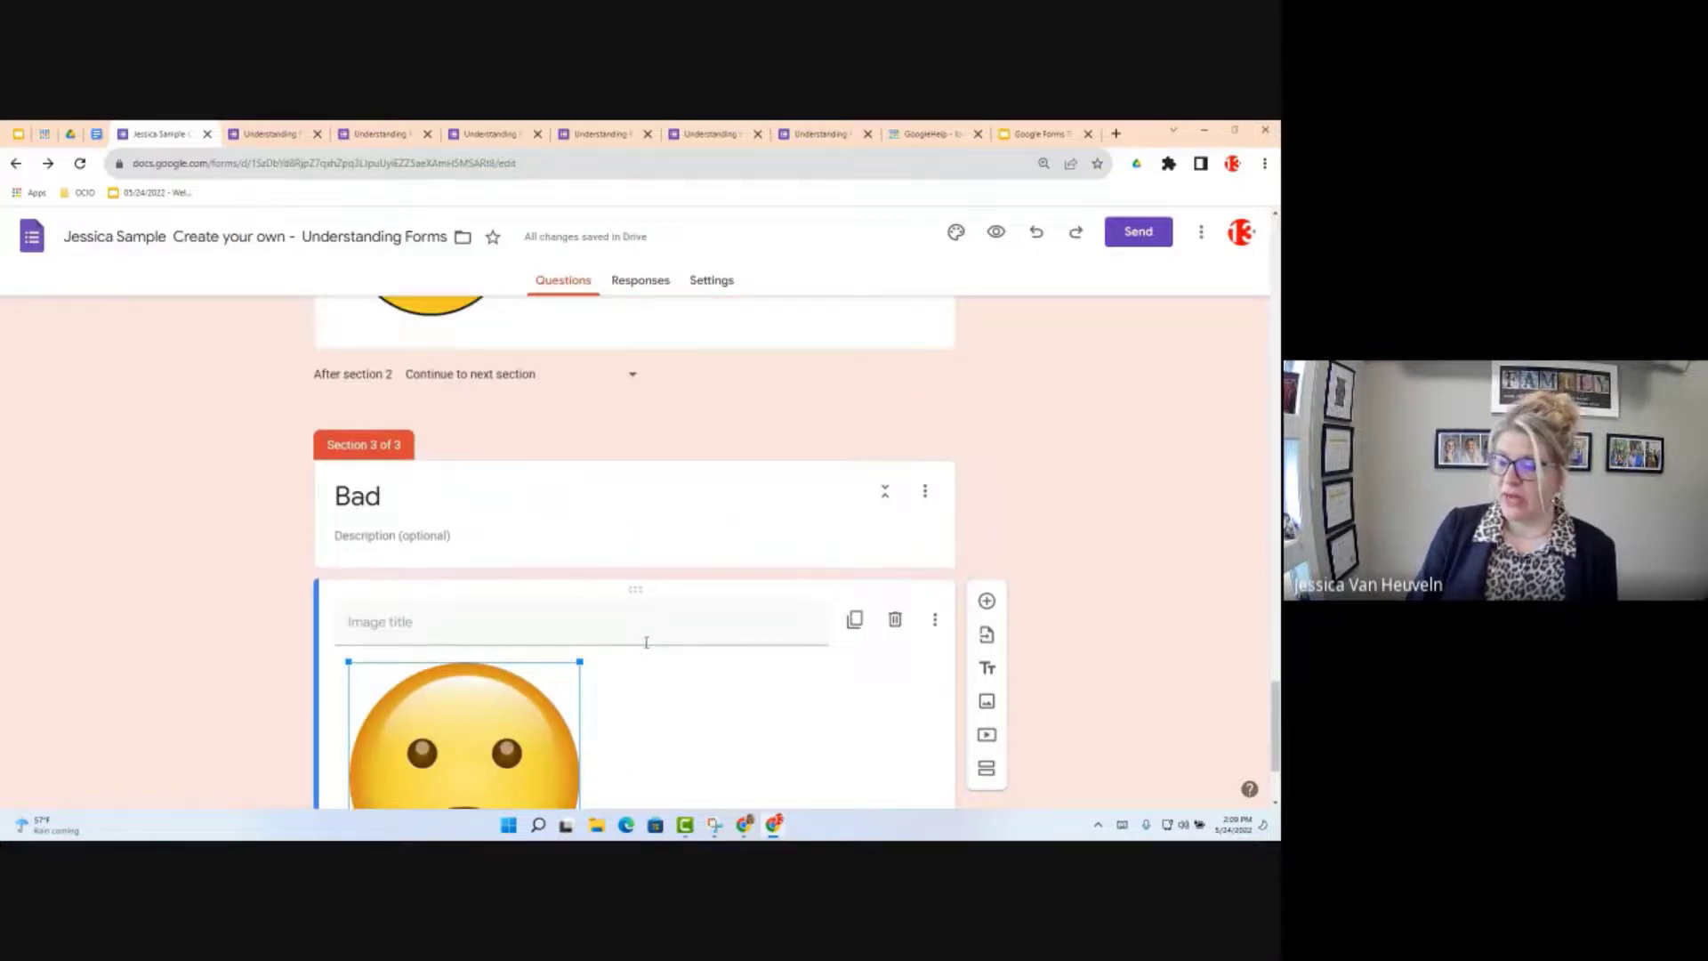
pyautogui.scroll(3, 658, 633)
pyautogui.scroll(4, 665, 614)
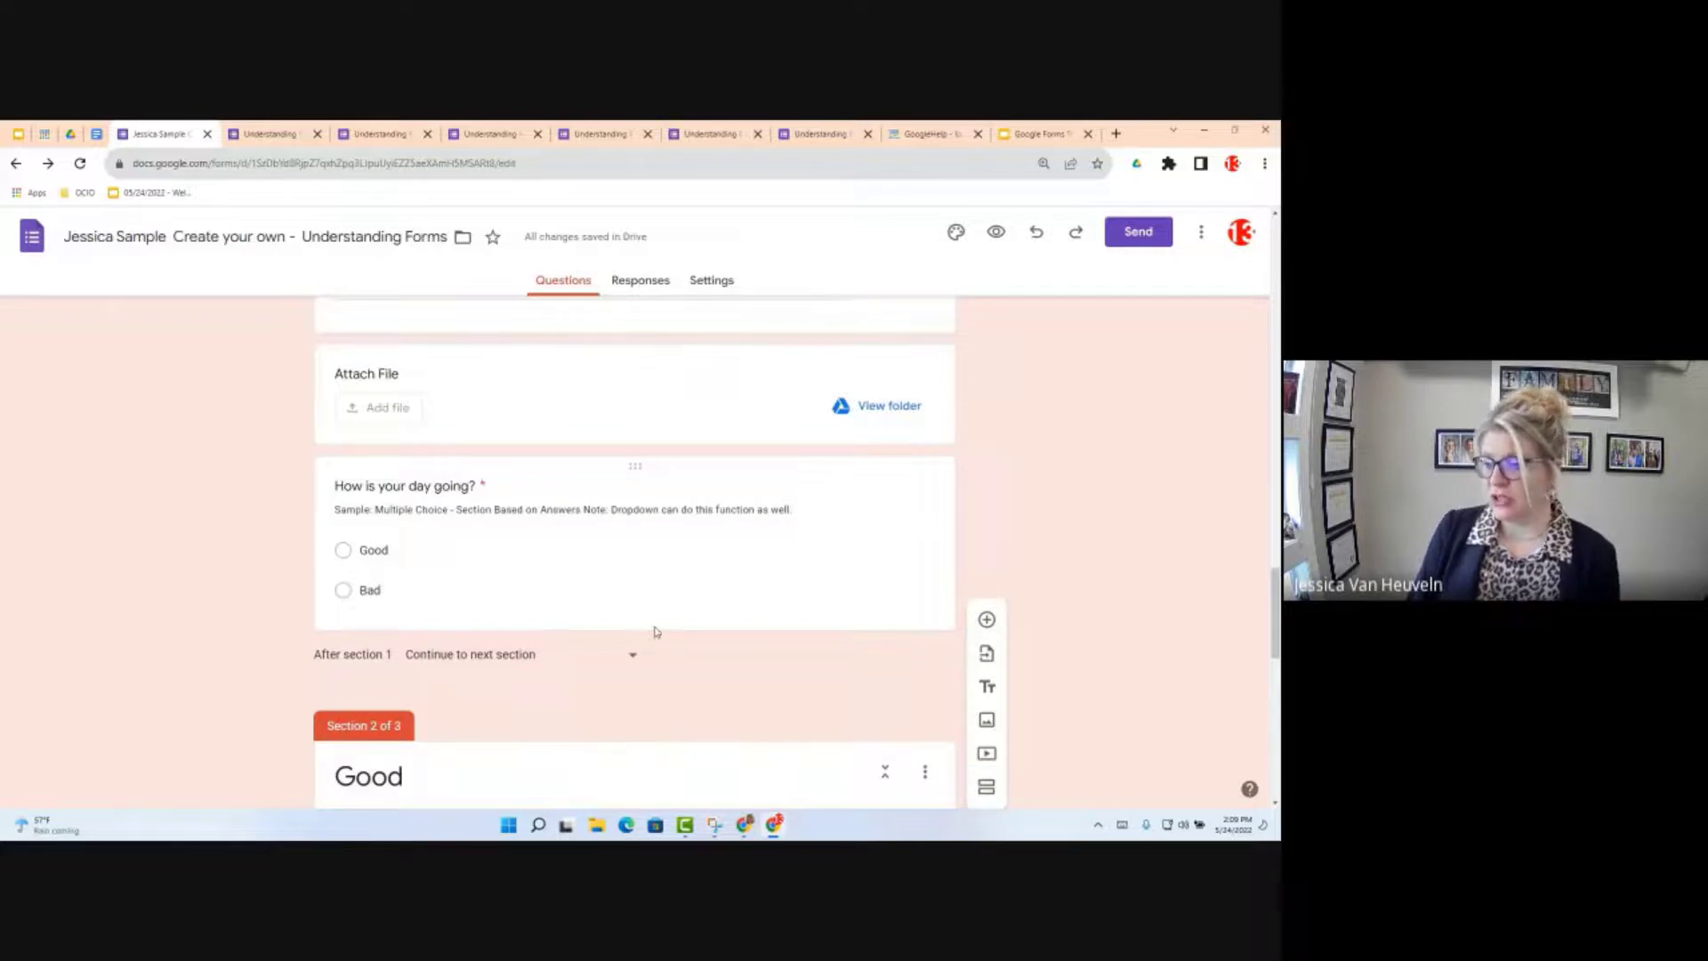
pyautogui.scroll(-1, 641, 654)
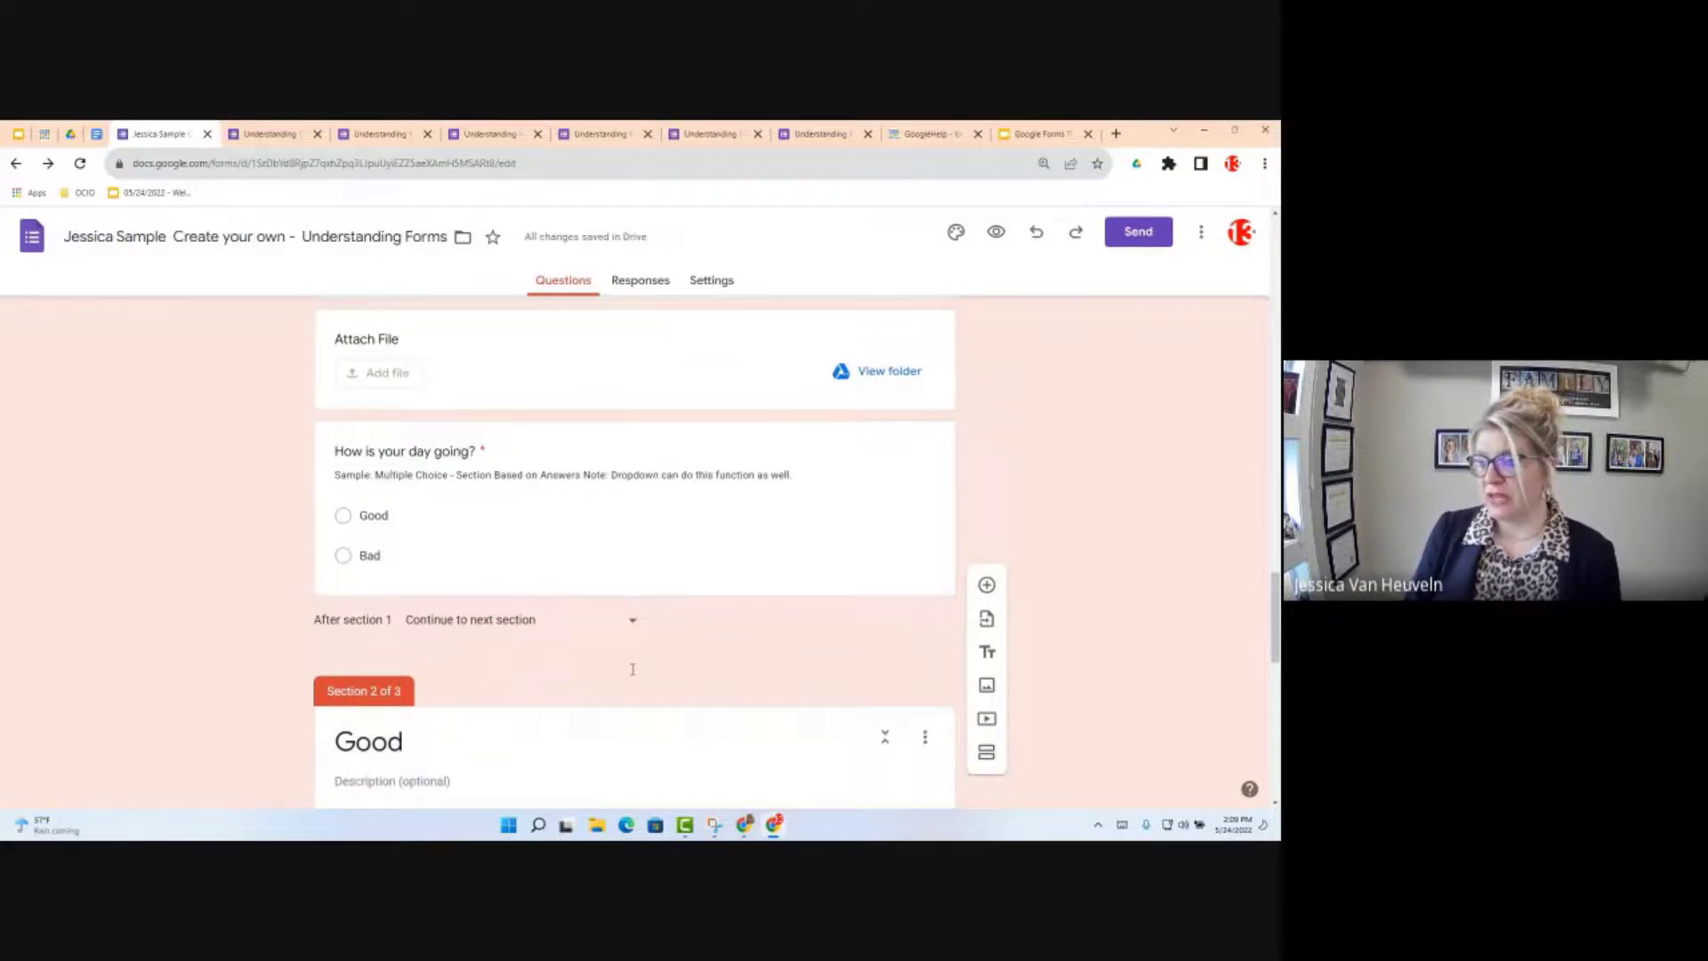
pyautogui.scroll(-3, 633, 669)
pyautogui.scroll(1, 634, 675)
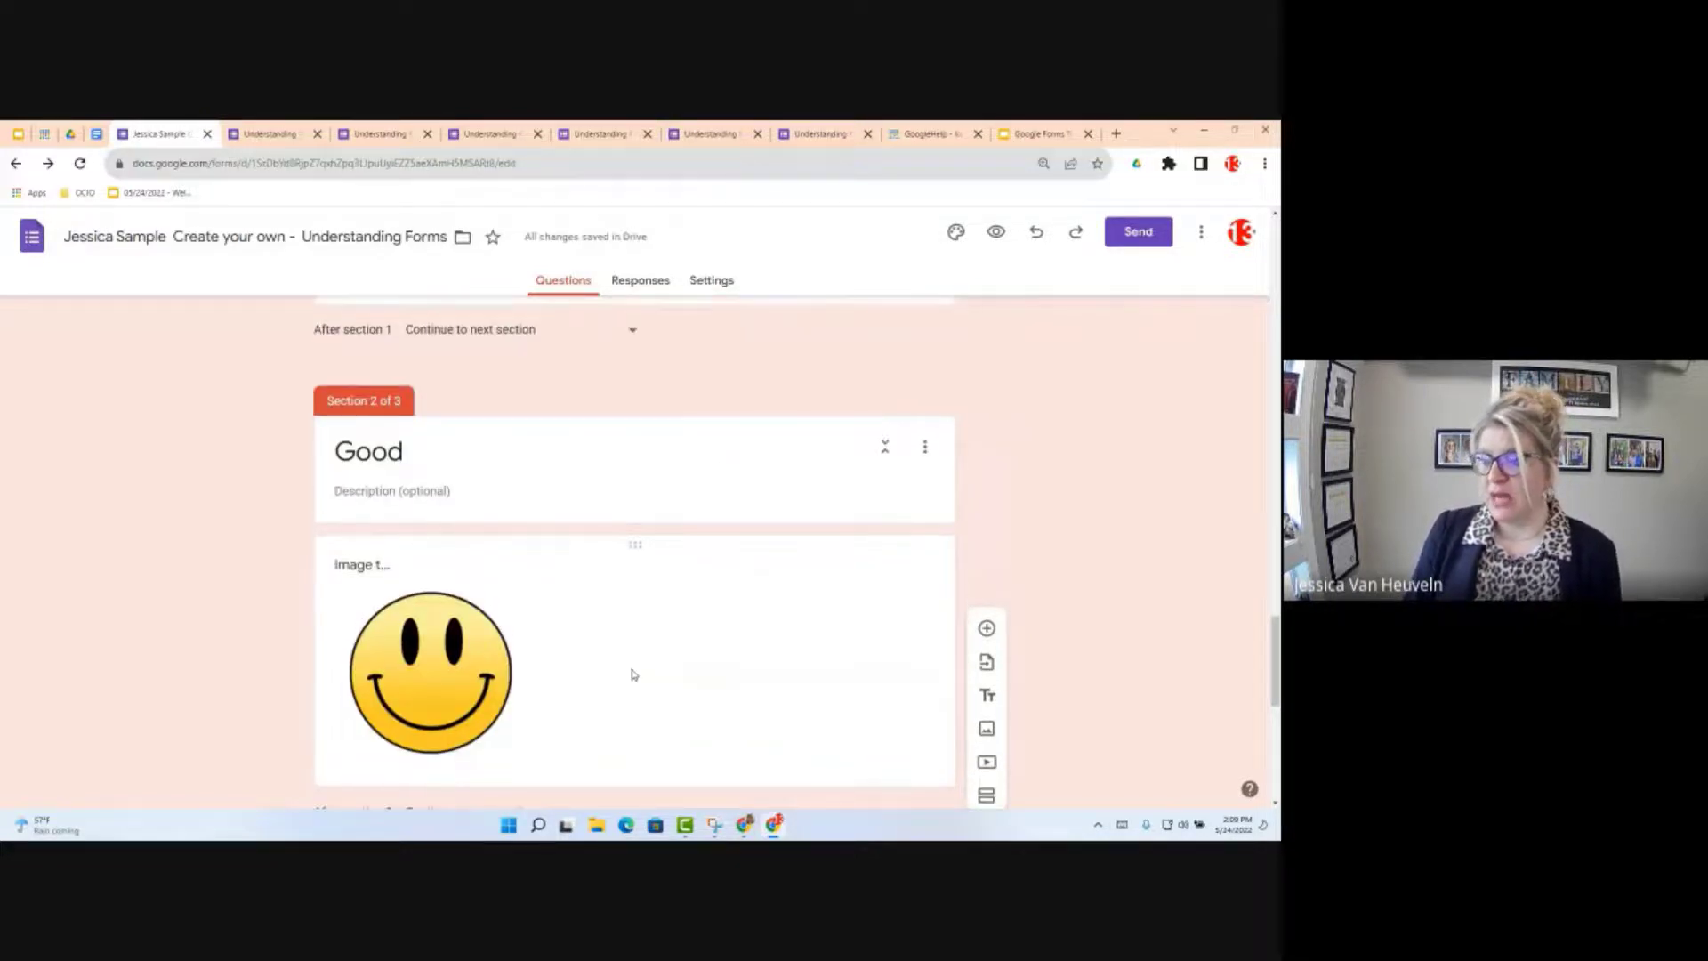
pyautogui.scroll(2, 632, 674)
pyautogui.scroll(3, 623, 711)
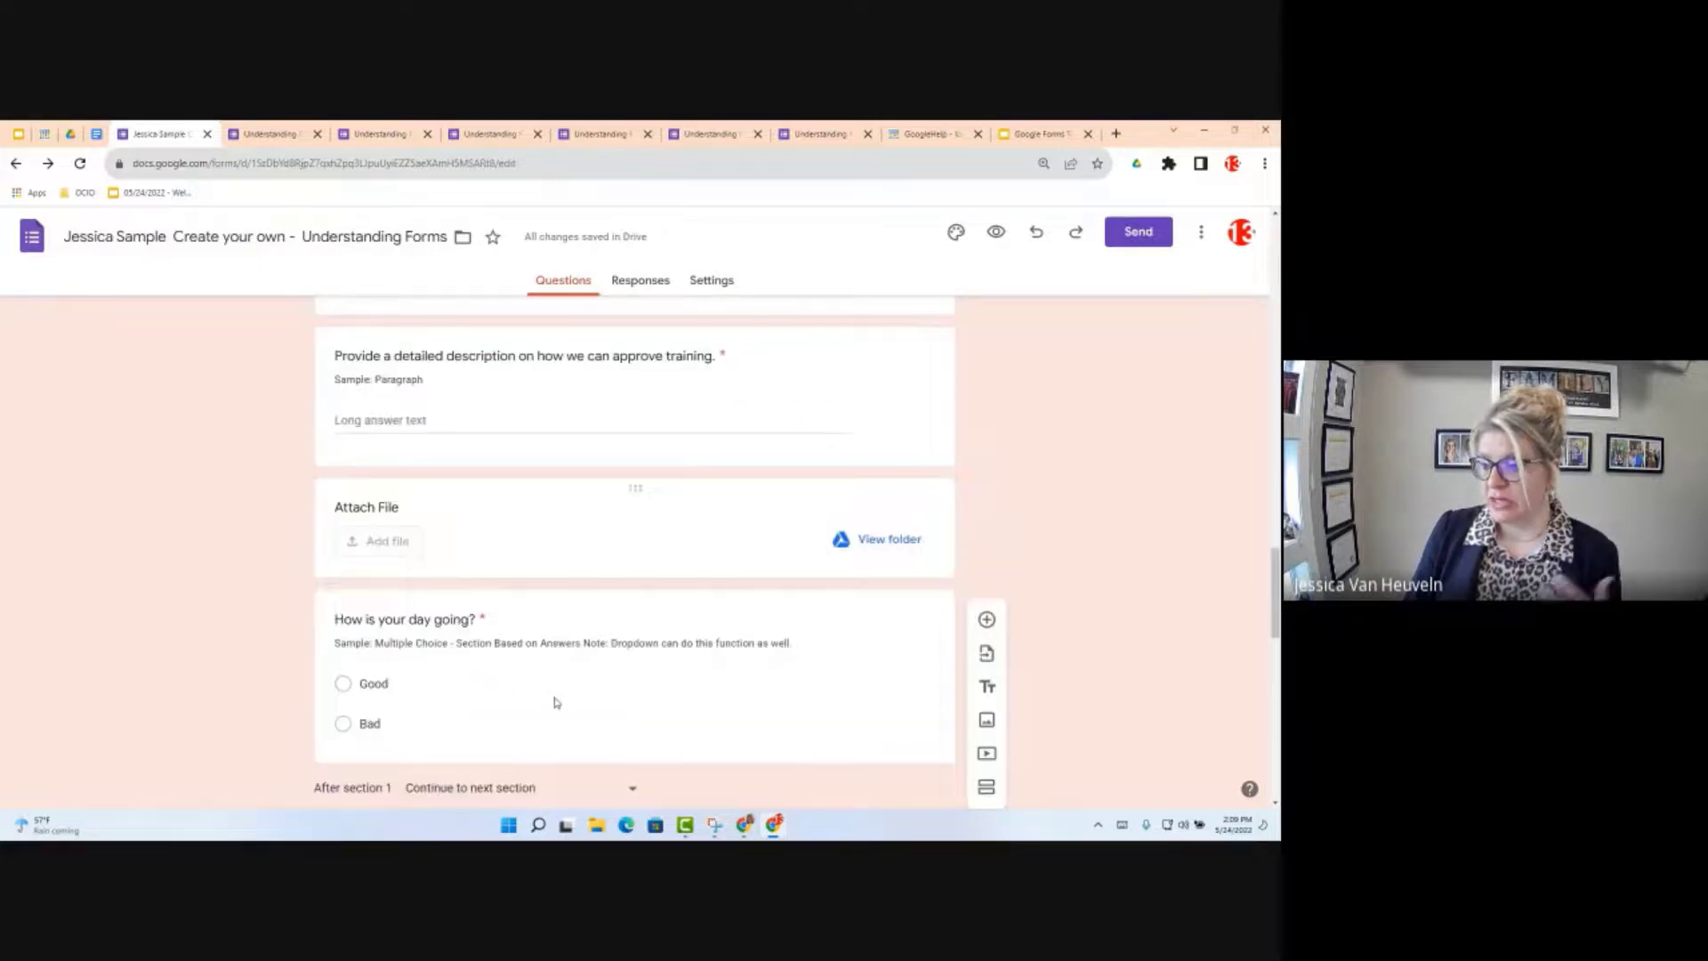
pyautogui.click(556, 702)
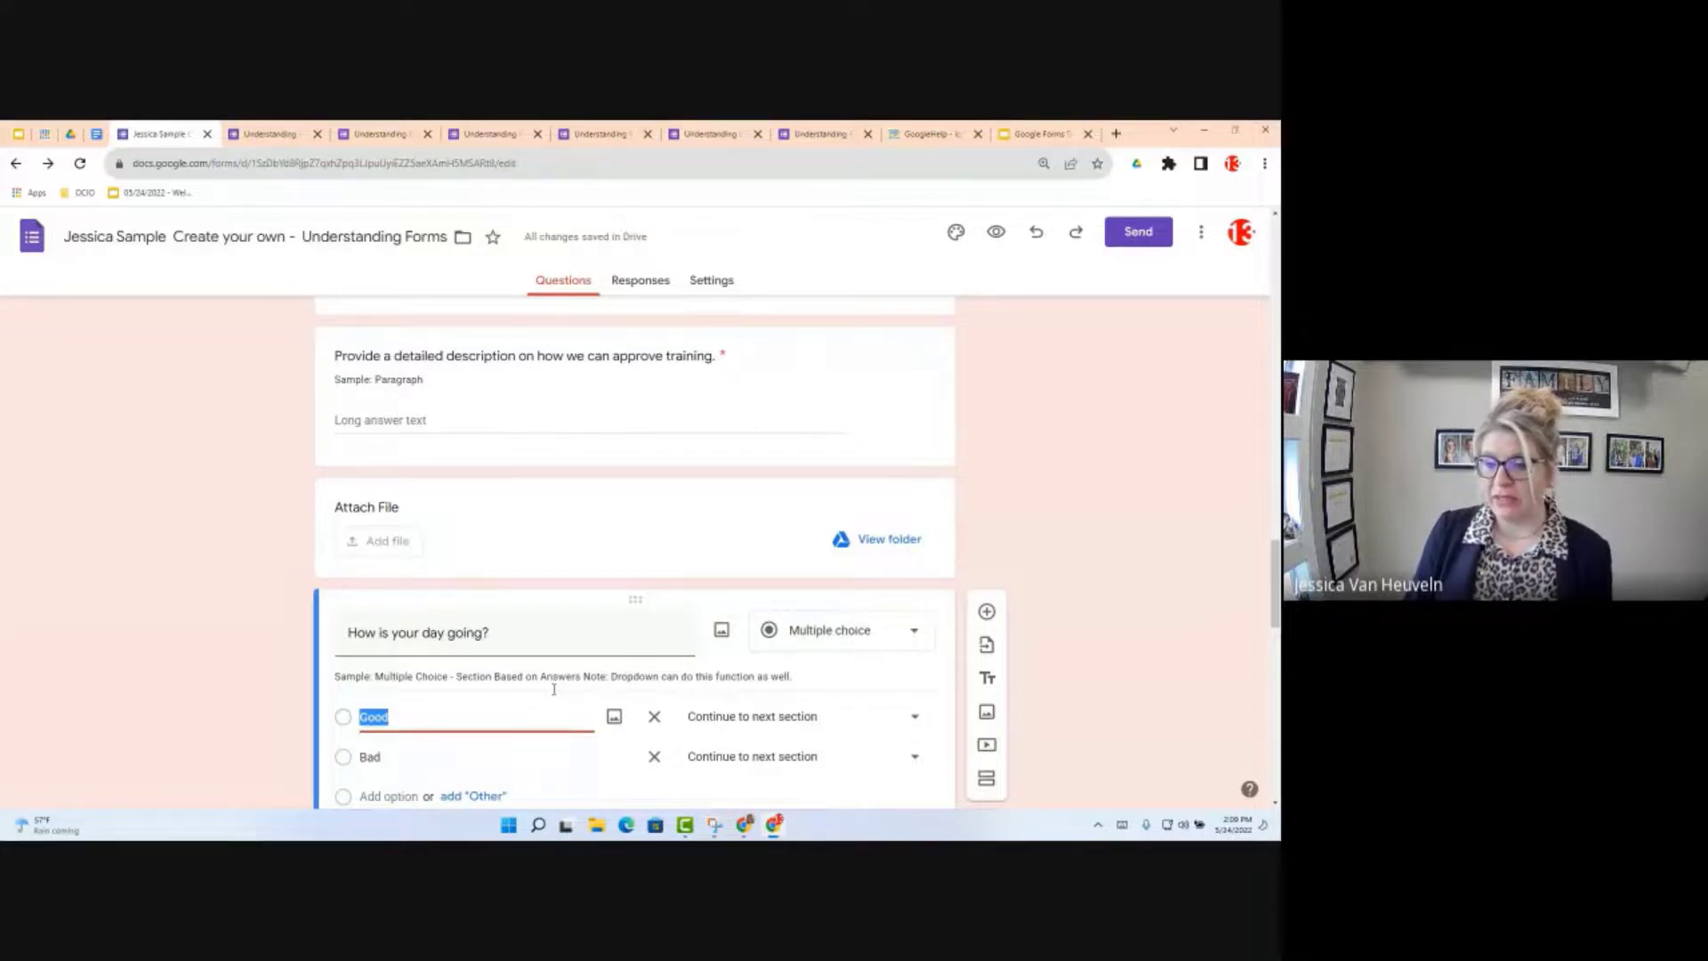
# Step: Route Good answers to section 2 (Good) and Bad answers to section 3 (Bad)
pyautogui.click(749, 724)
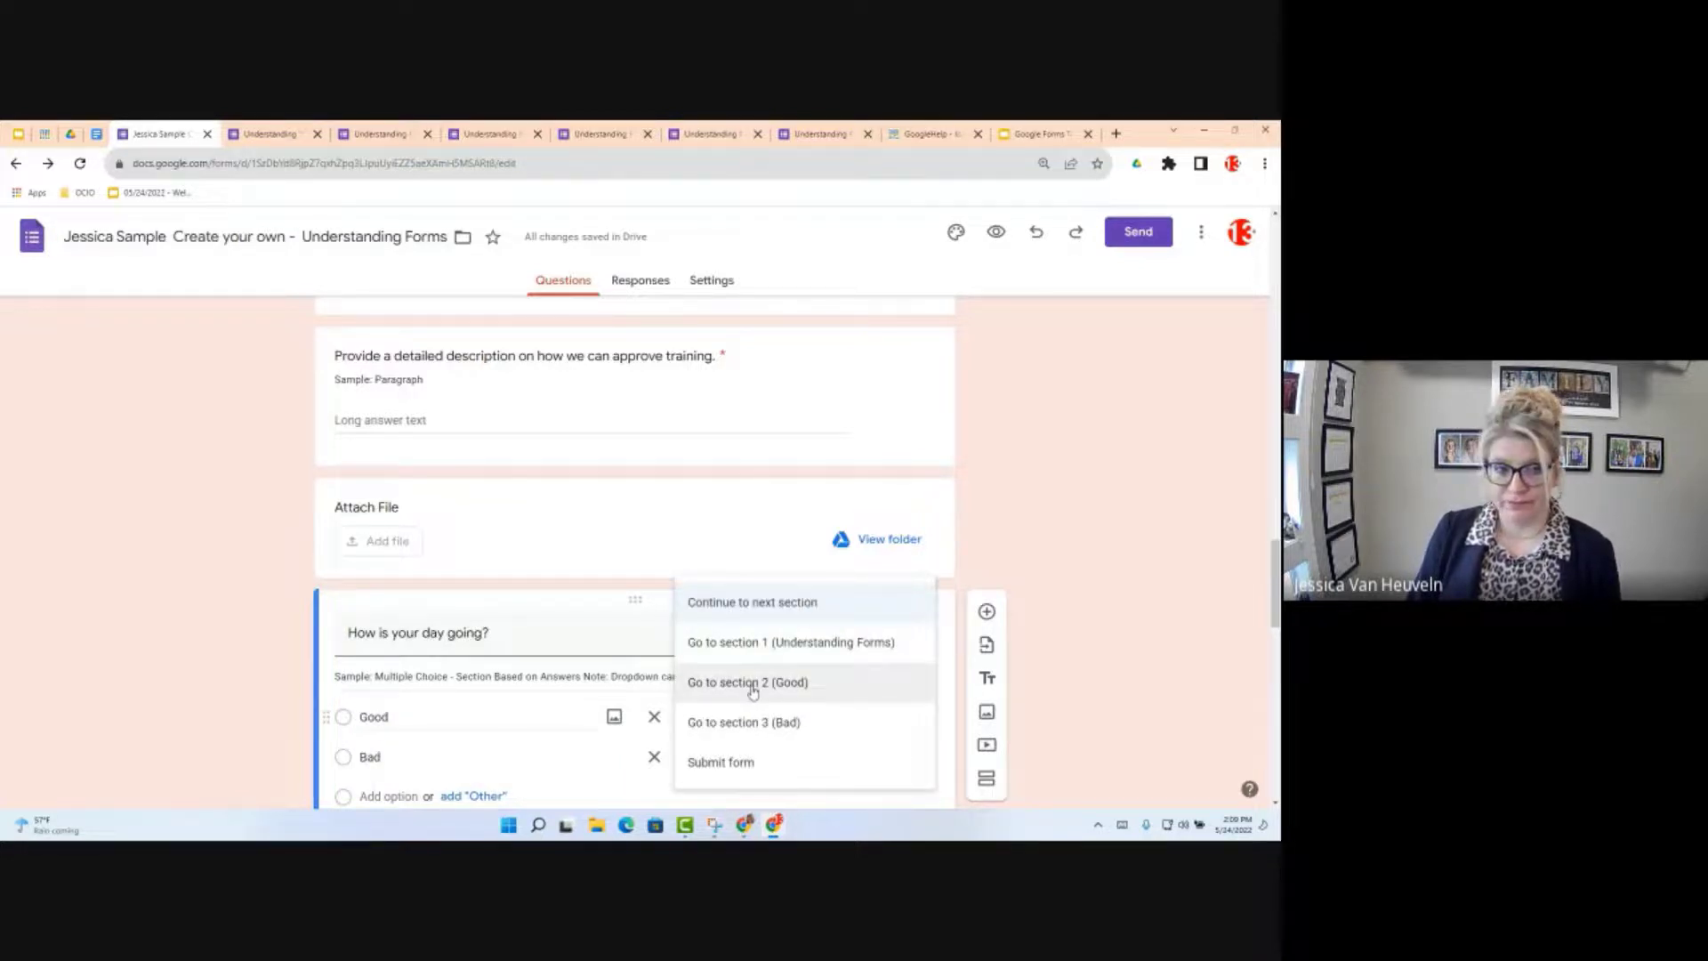
pyautogui.click(753, 691)
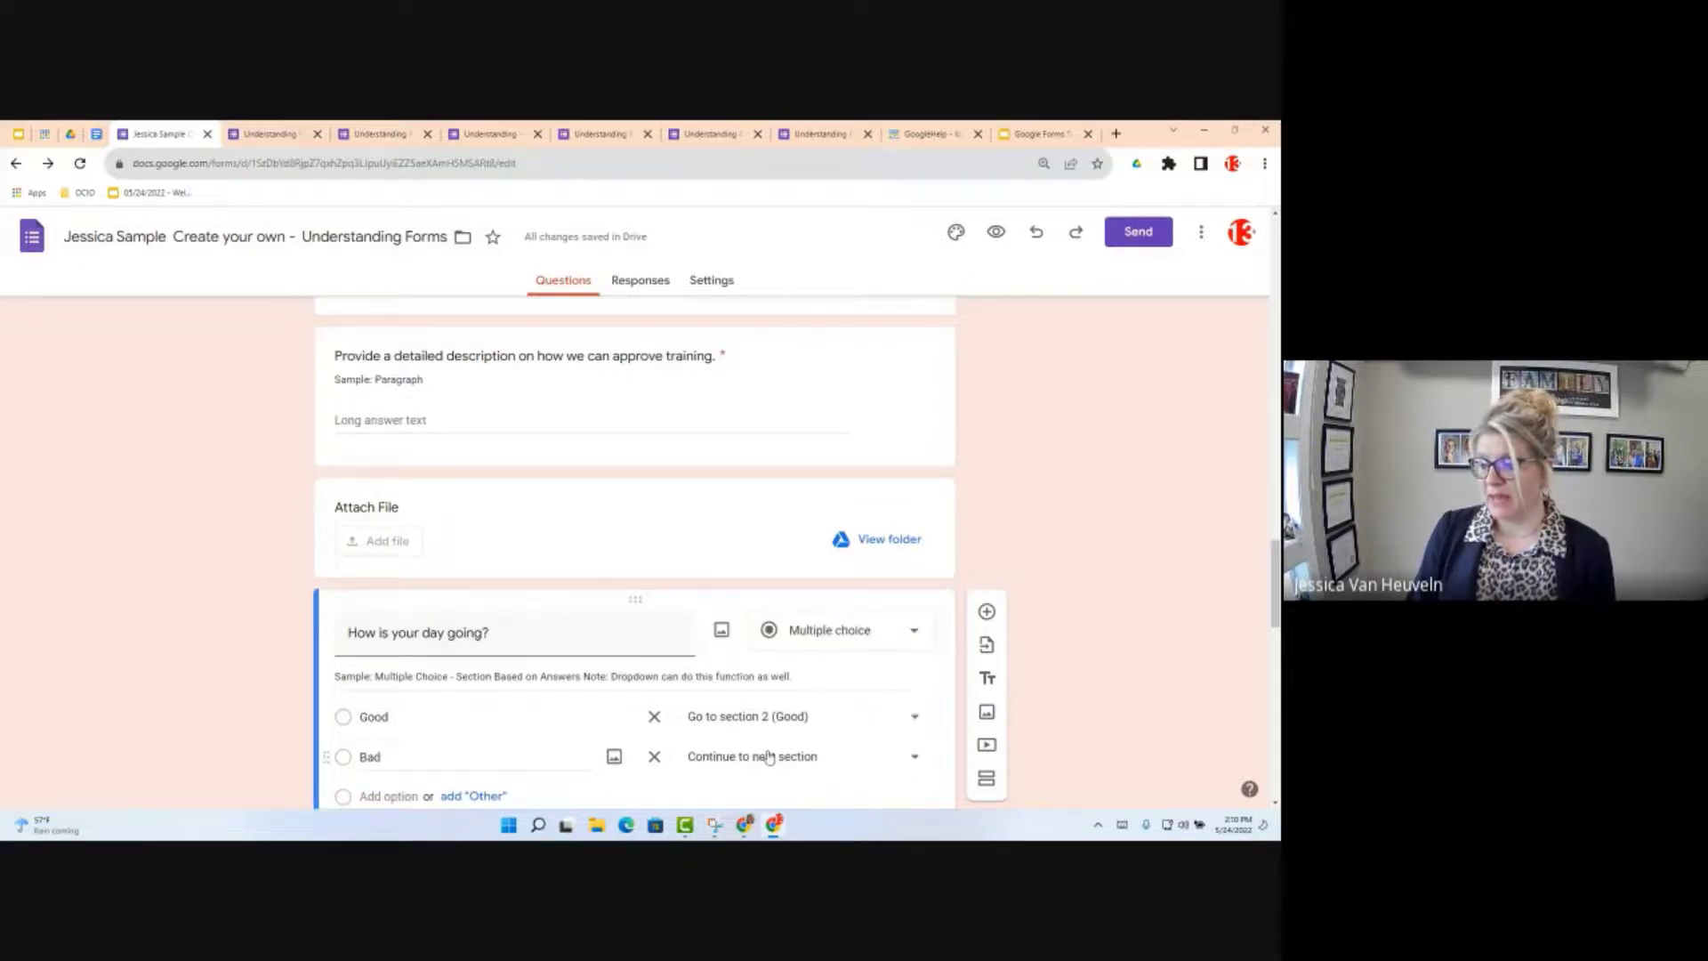
pyautogui.click(765, 756)
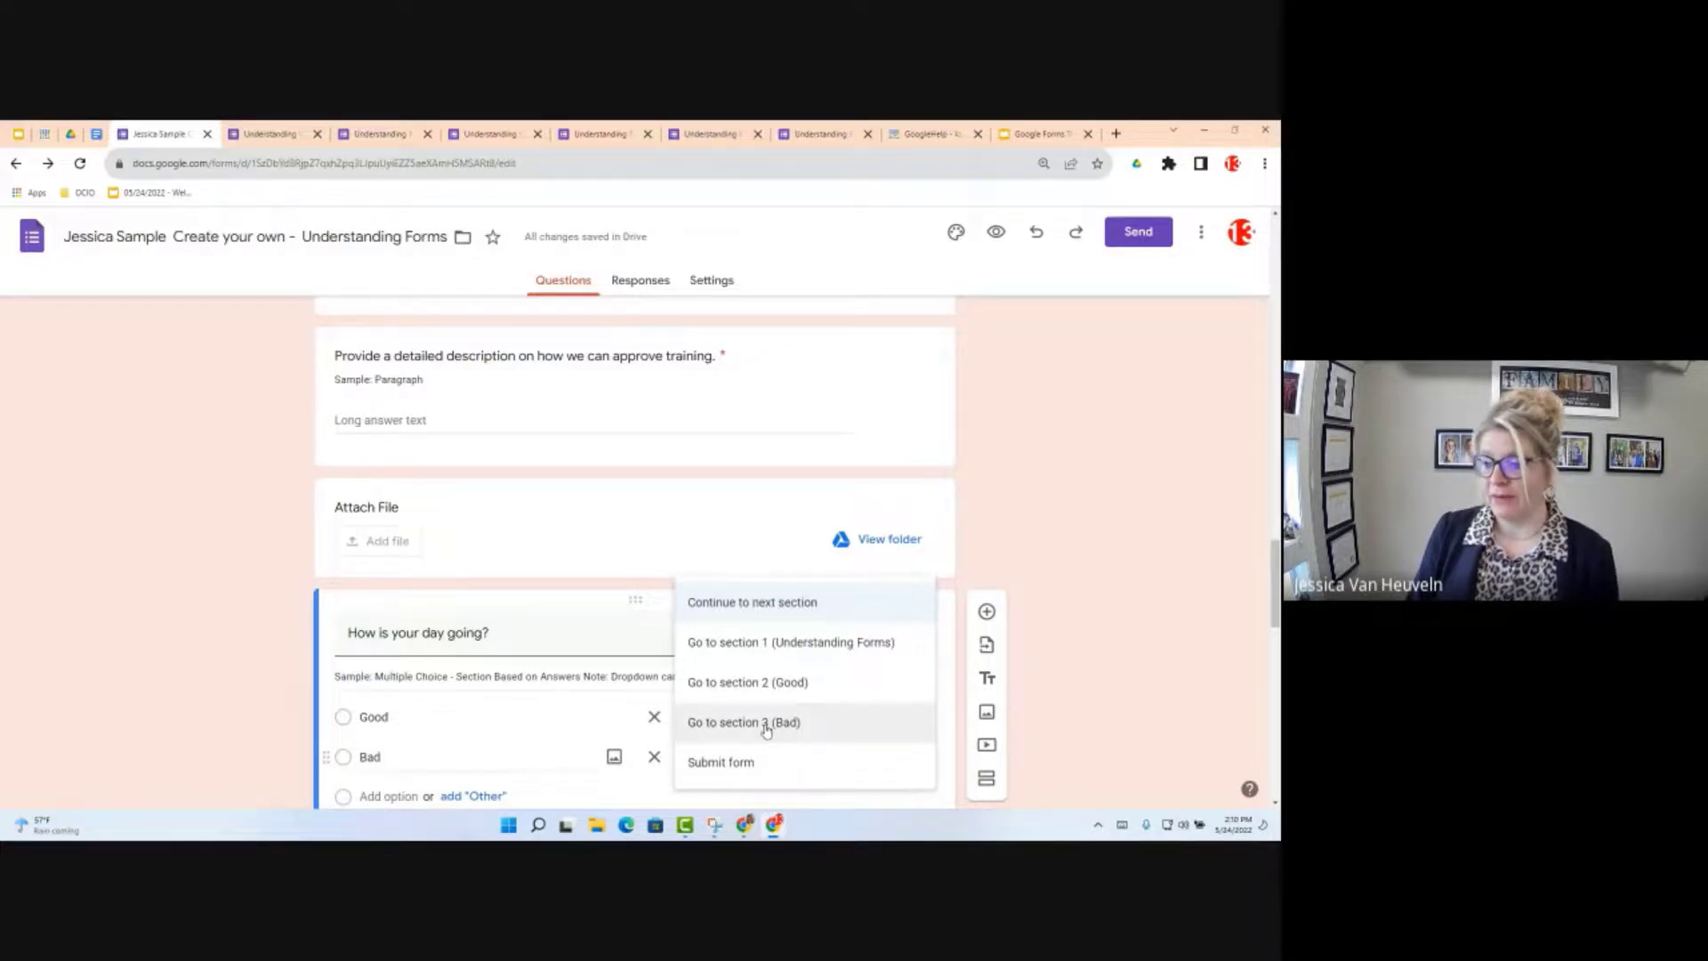
pyautogui.click(764, 725)
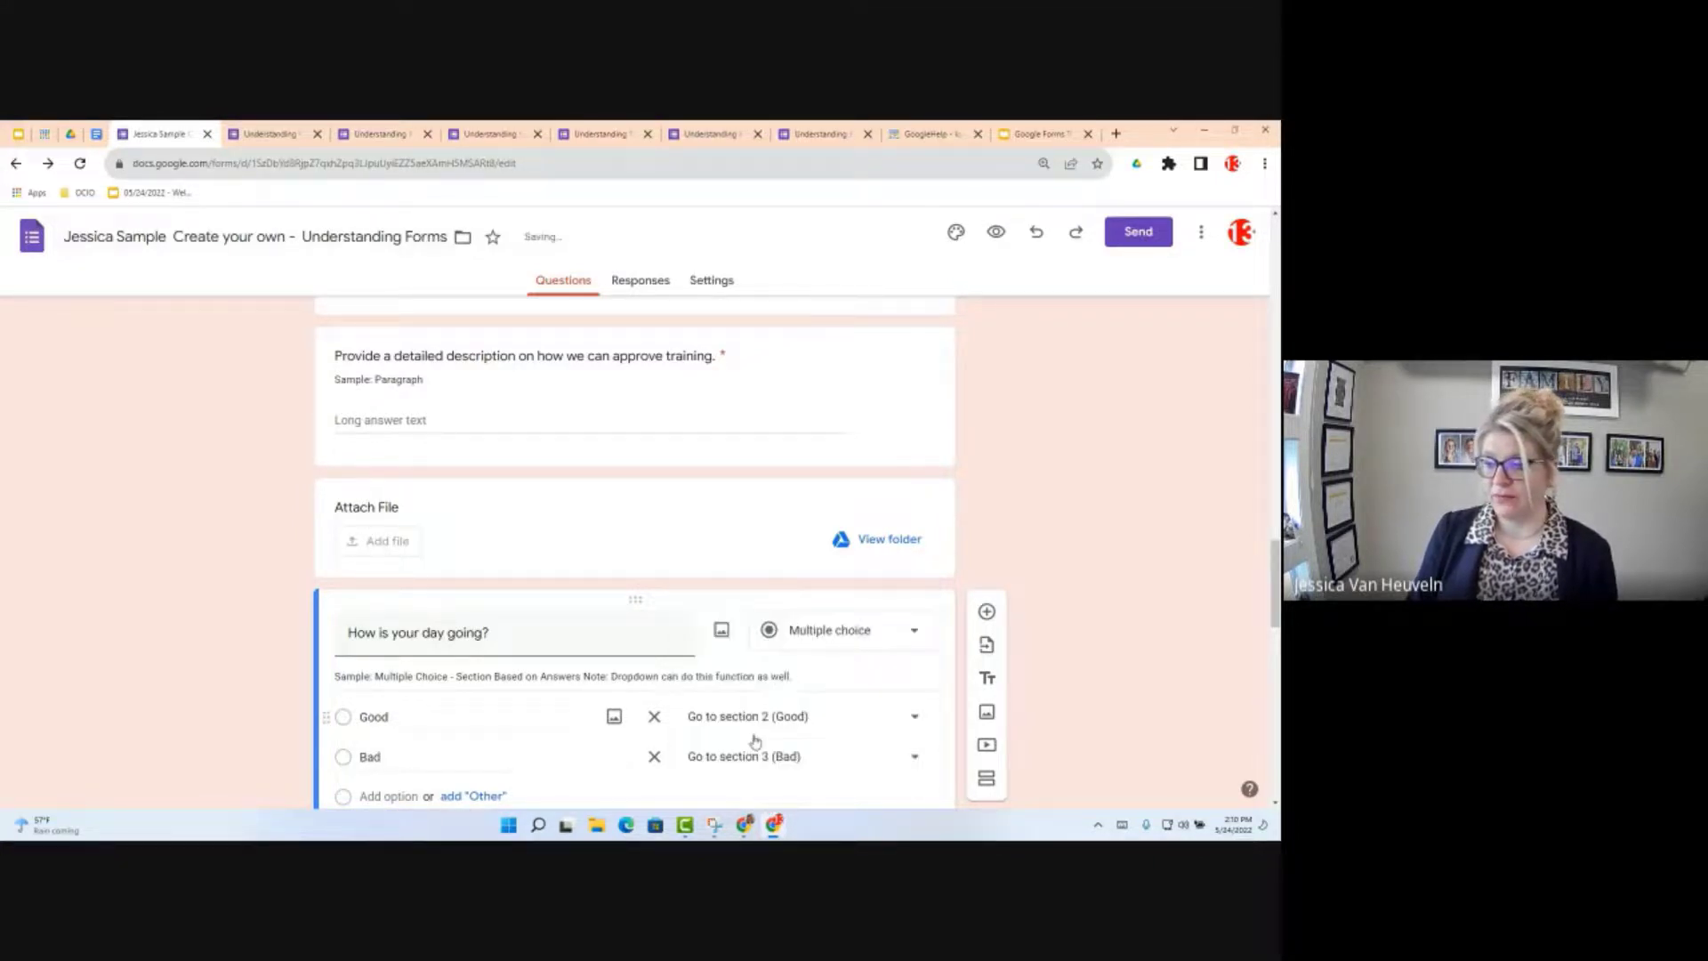
pyautogui.click(727, 756)
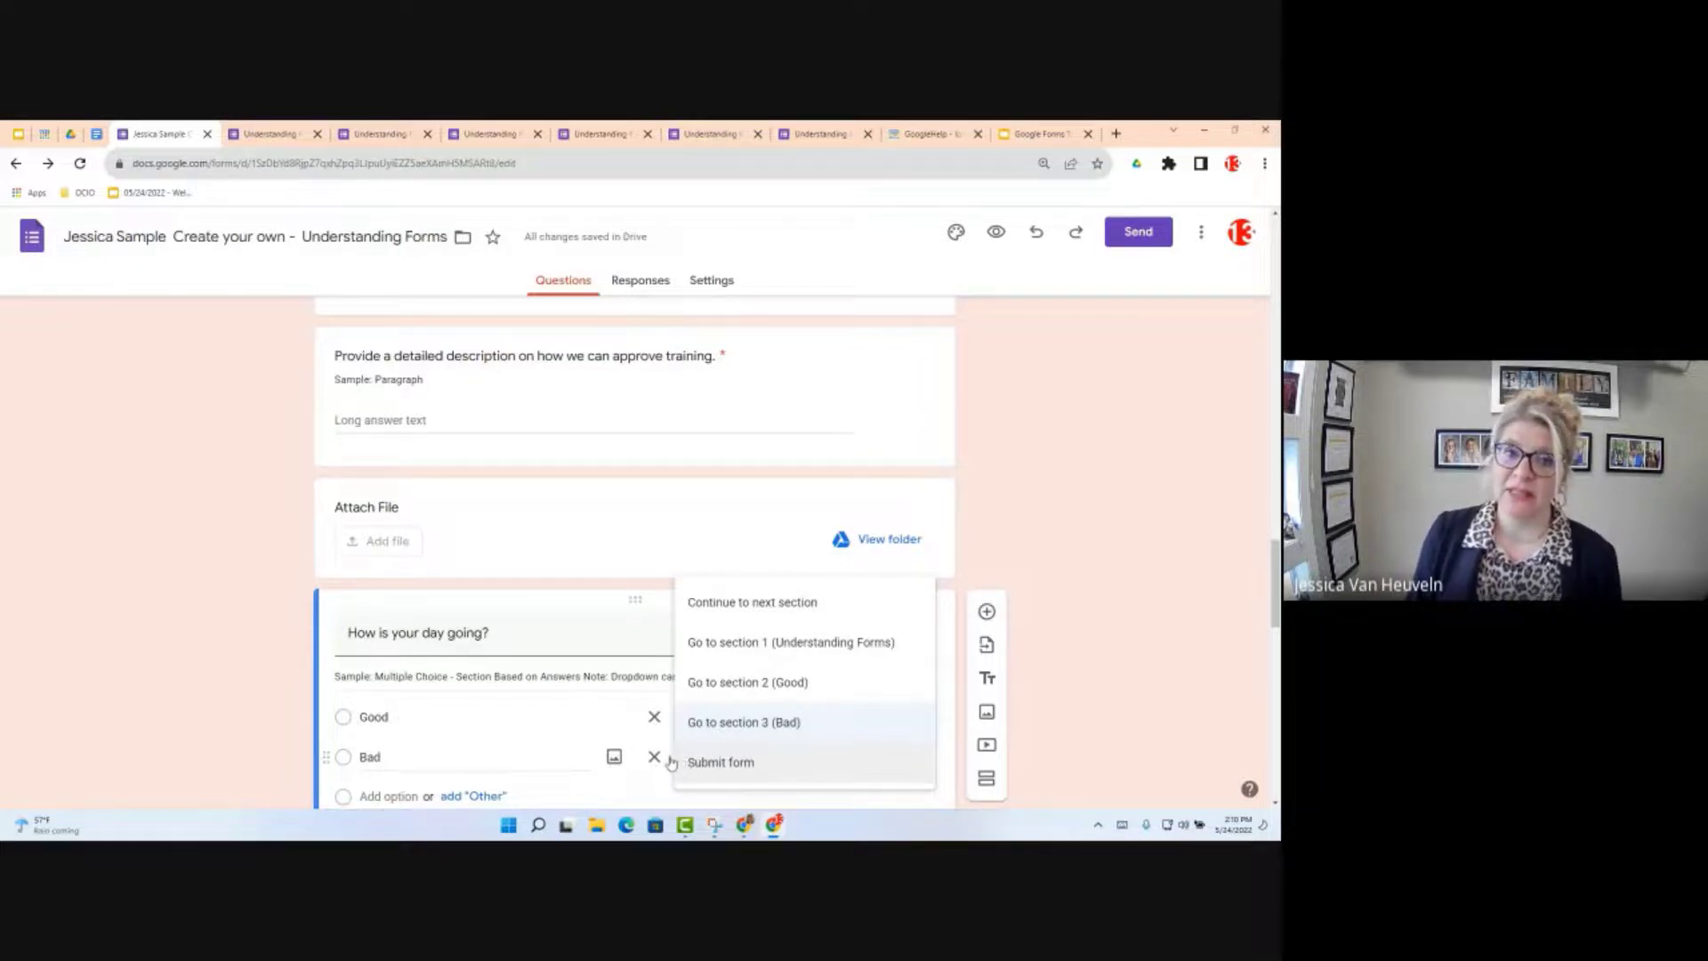
pyautogui.click(1243, 628)
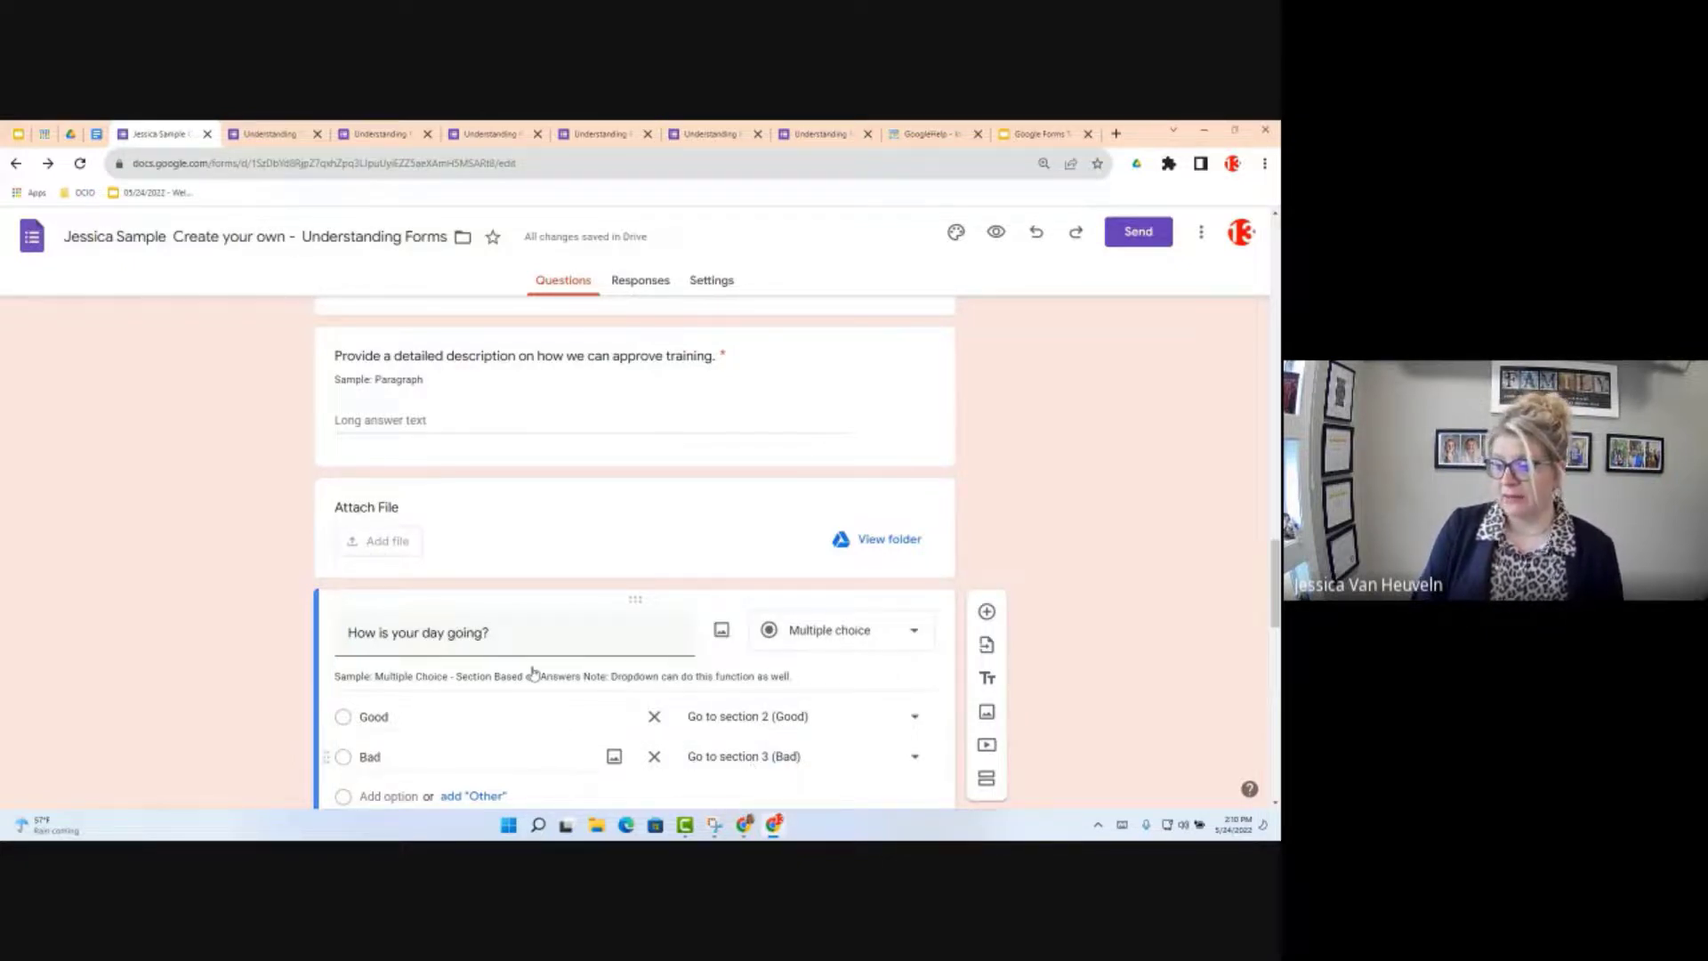
pyautogui.scroll(-2, 532, 676)
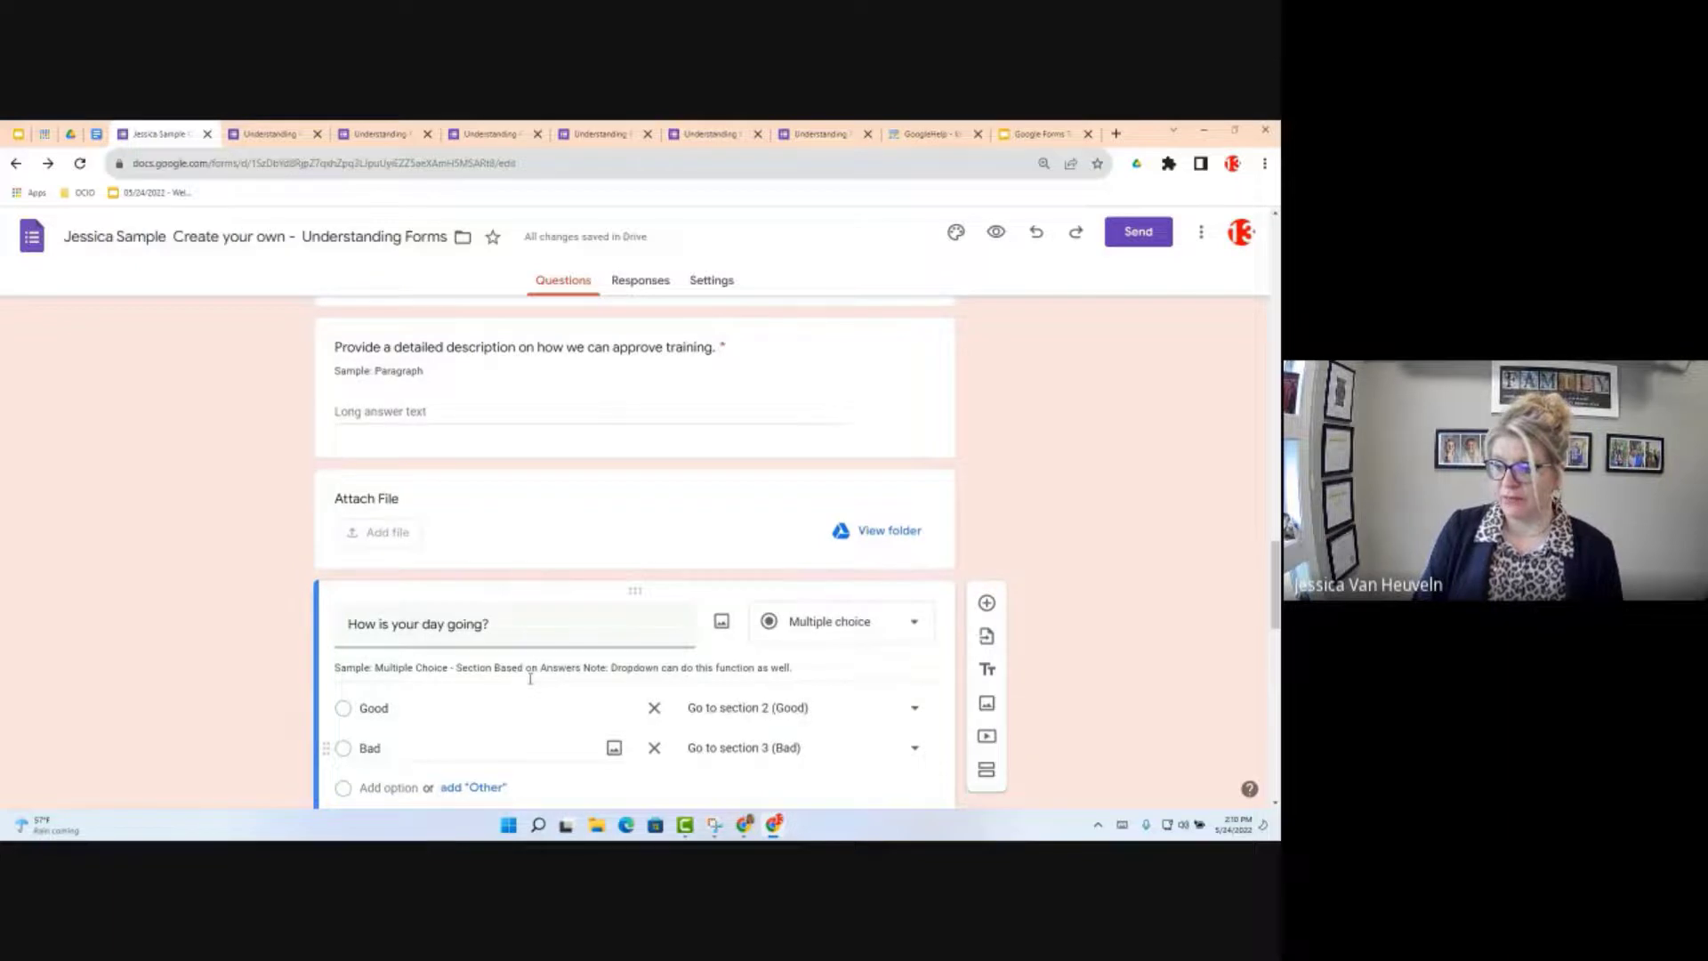
pyautogui.scroll(-1, 532, 689)
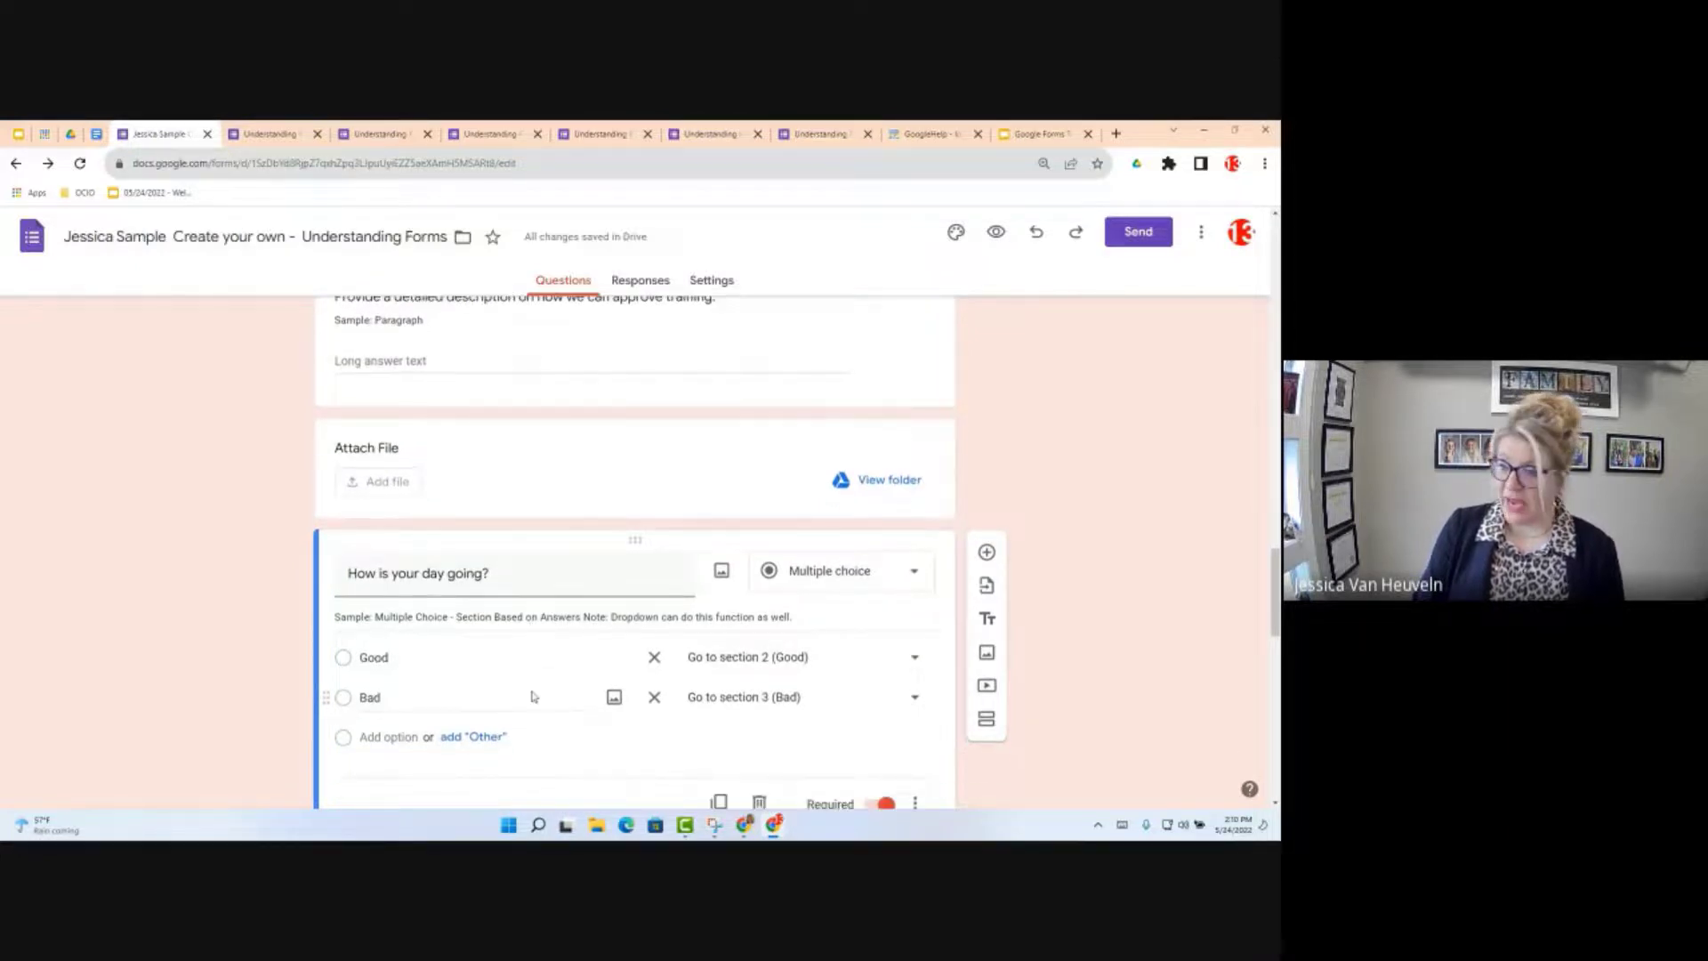
pyautogui.scroll(-4, 532, 696)
pyautogui.scroll(-2, 580, 527)
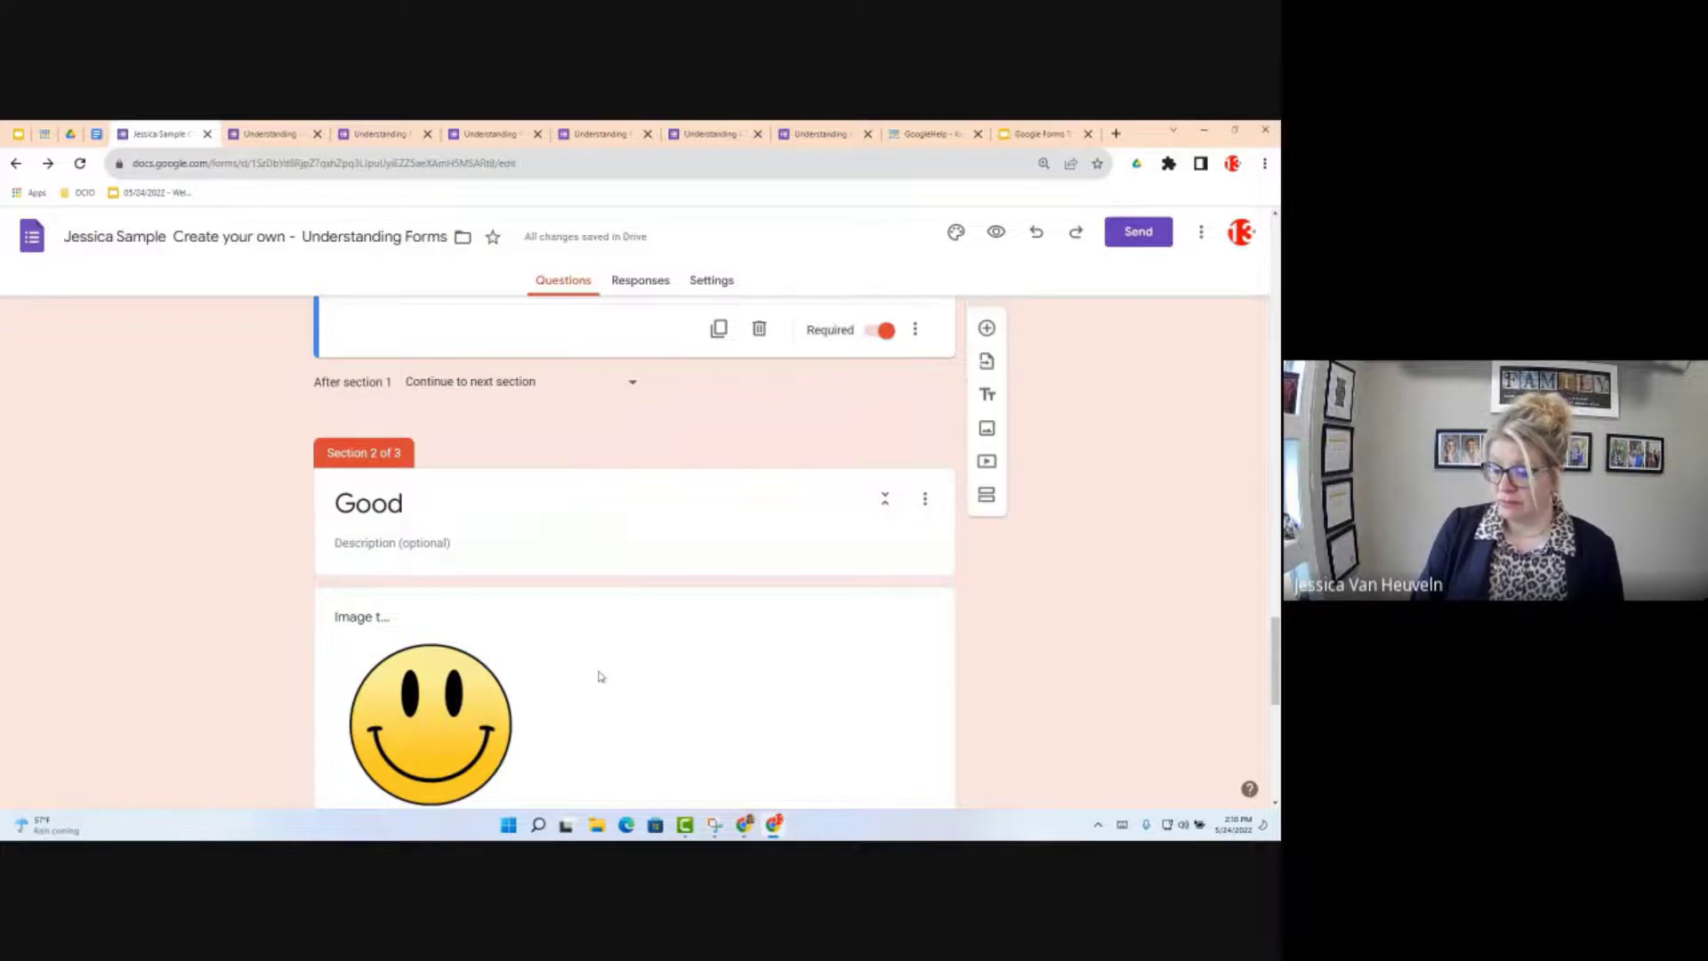
pyautogui.scroll(-8, 601, 676)
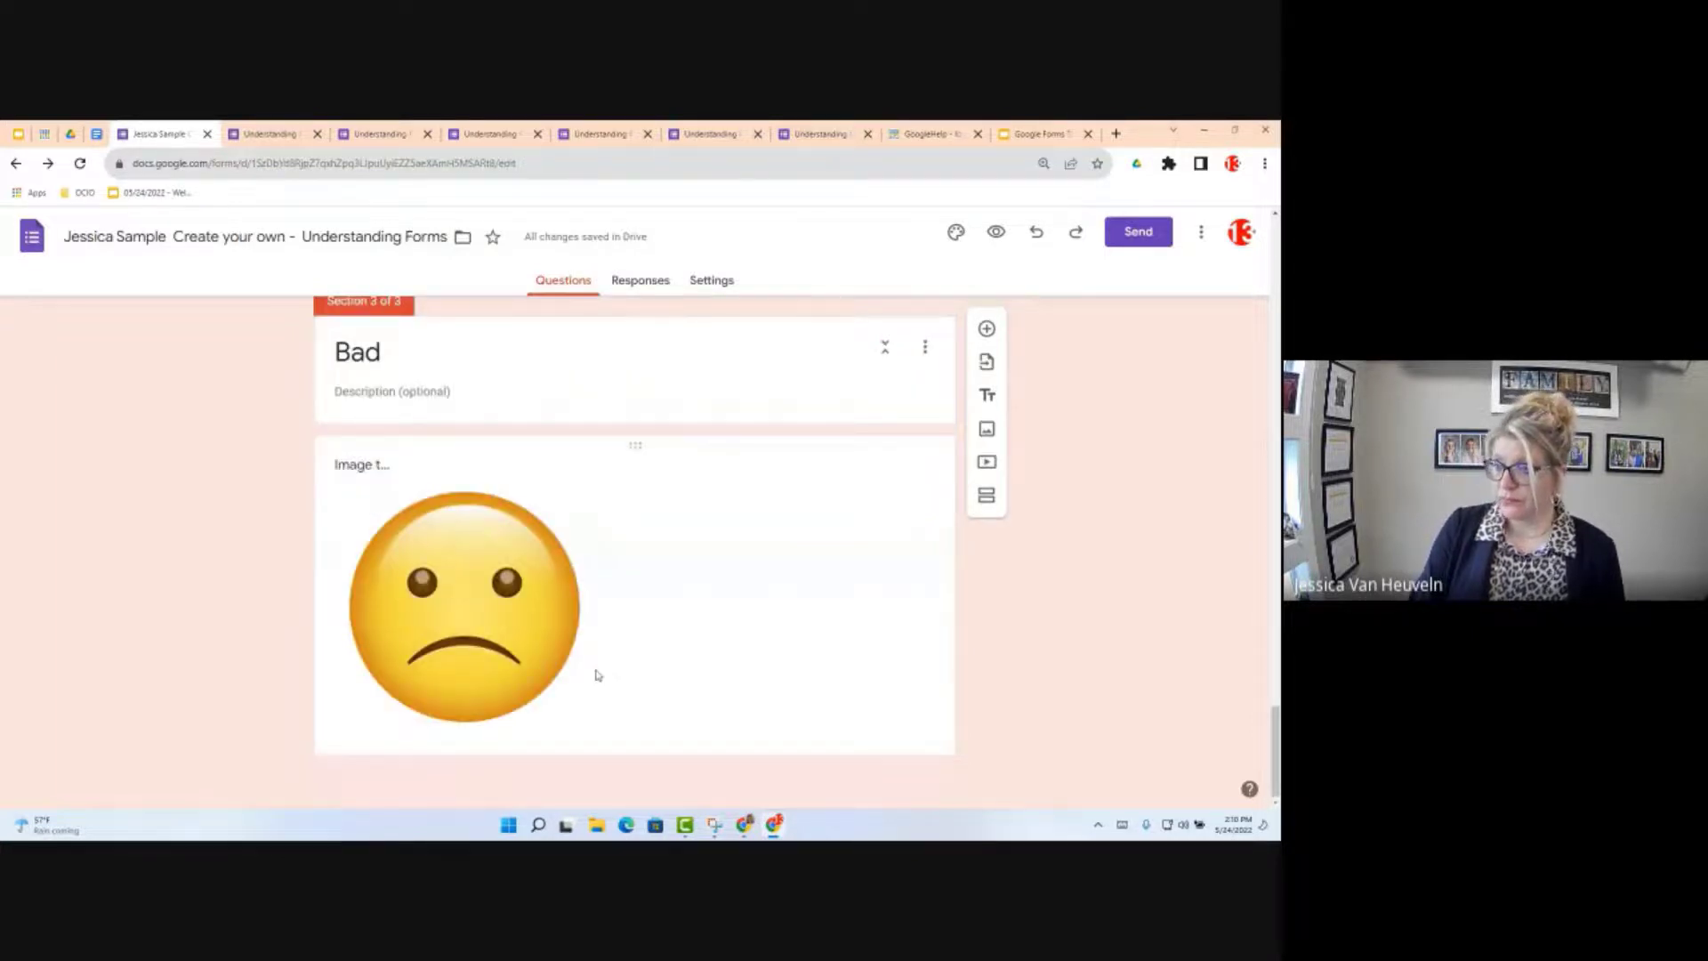
pyautogui.scroll(2, 598, 671)
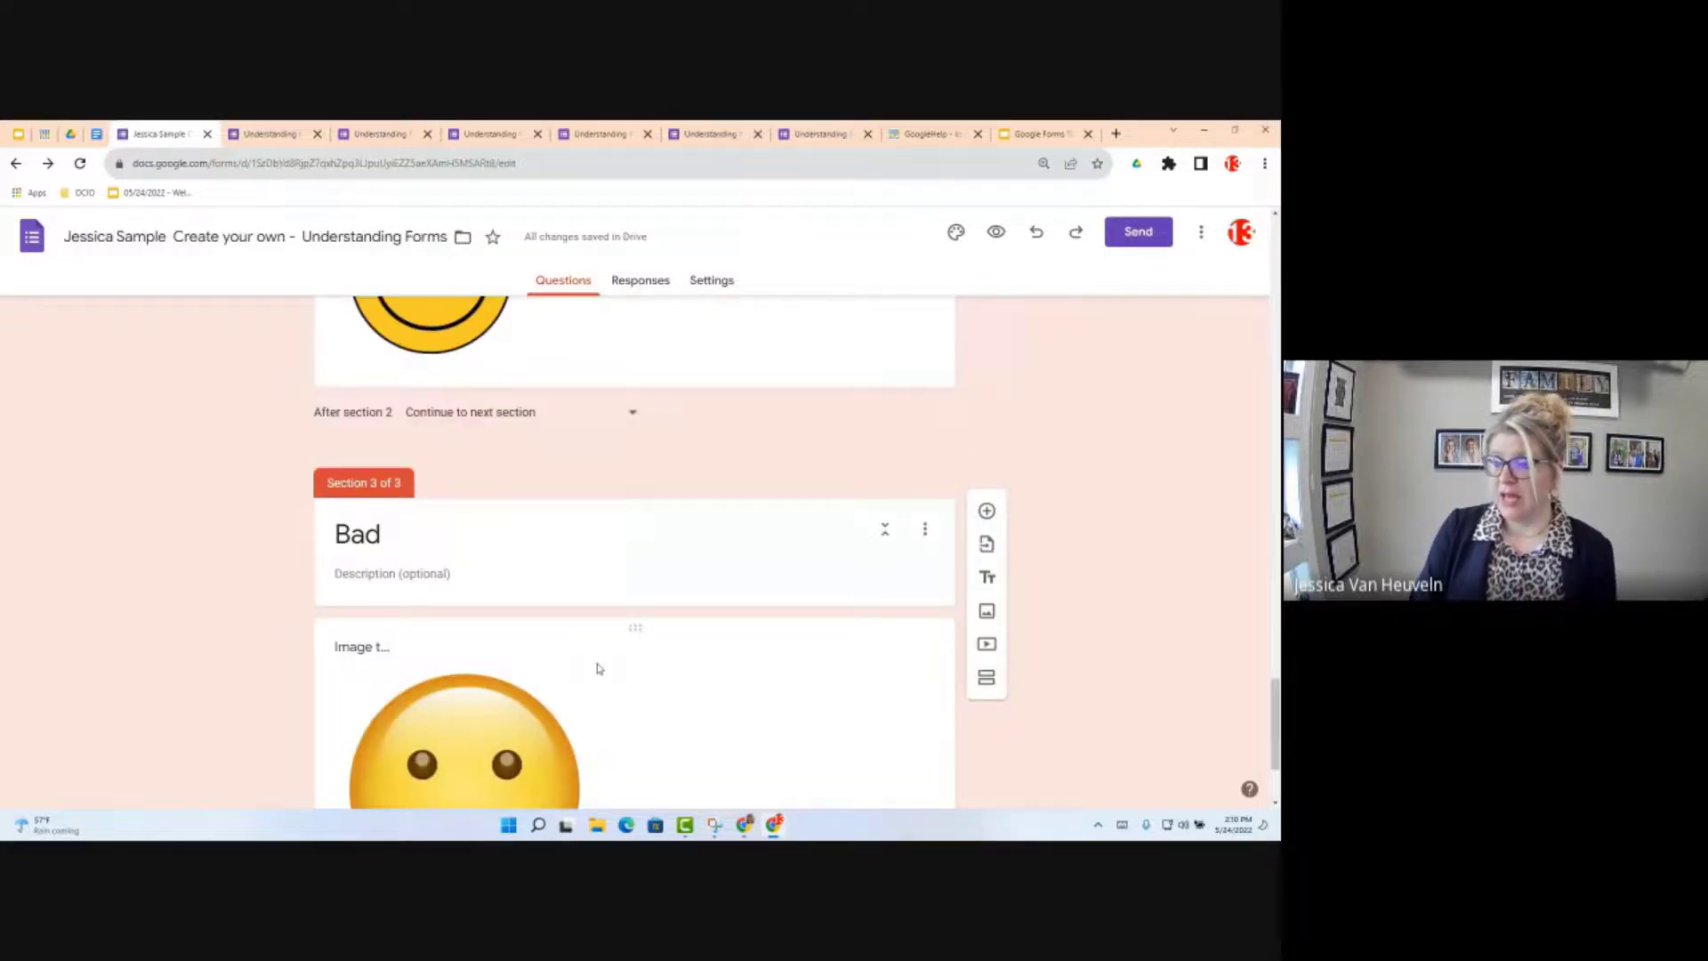
pyautogui.scroll(2, 598, 668)
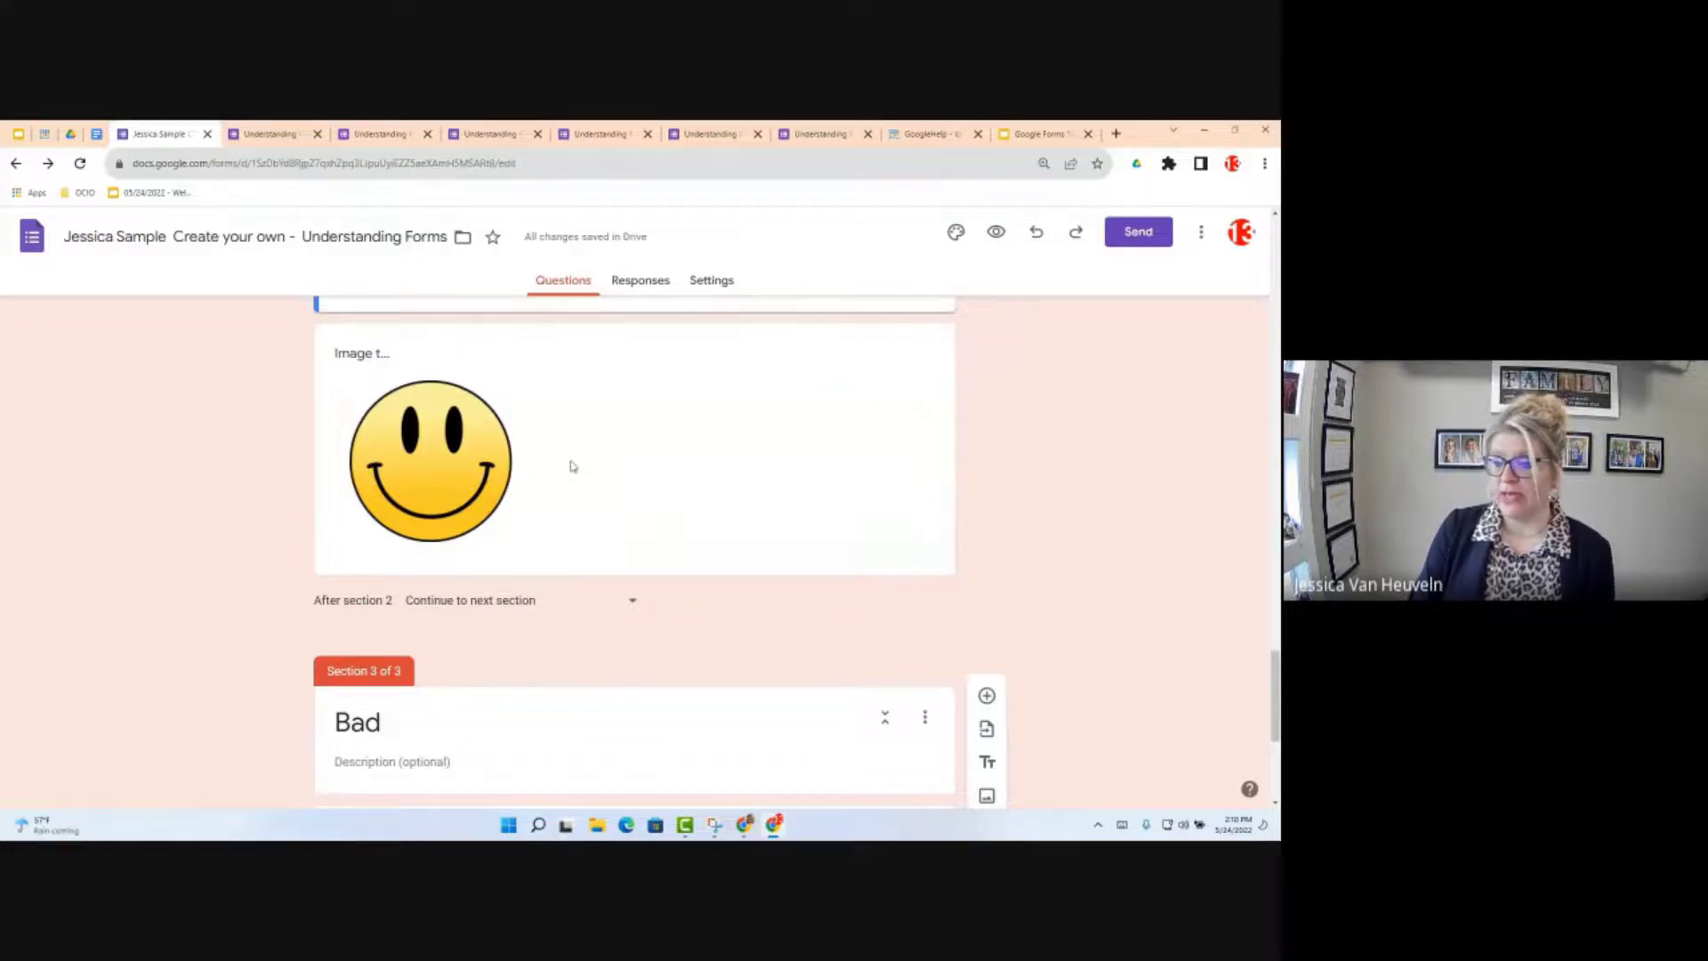
pyautogui.scroll(1, 522, 707)
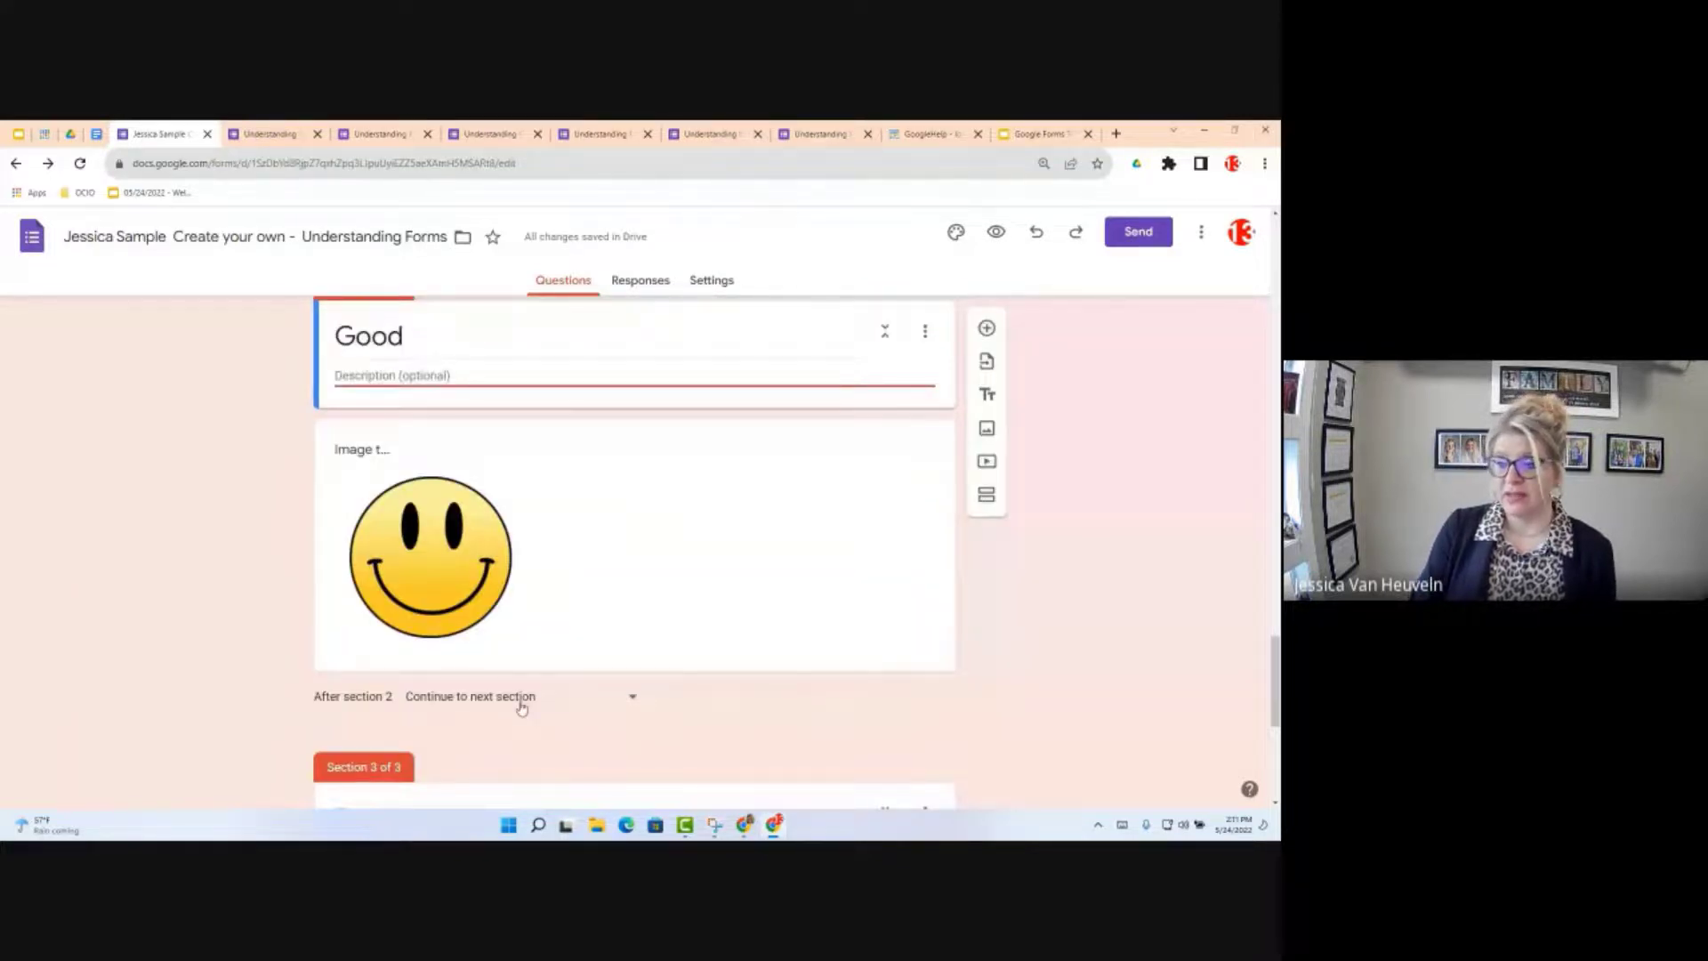
# Step: Set 'After section 2' to Submit form so Good respondents skip the Bad section
pyautogui.click(522, 698)
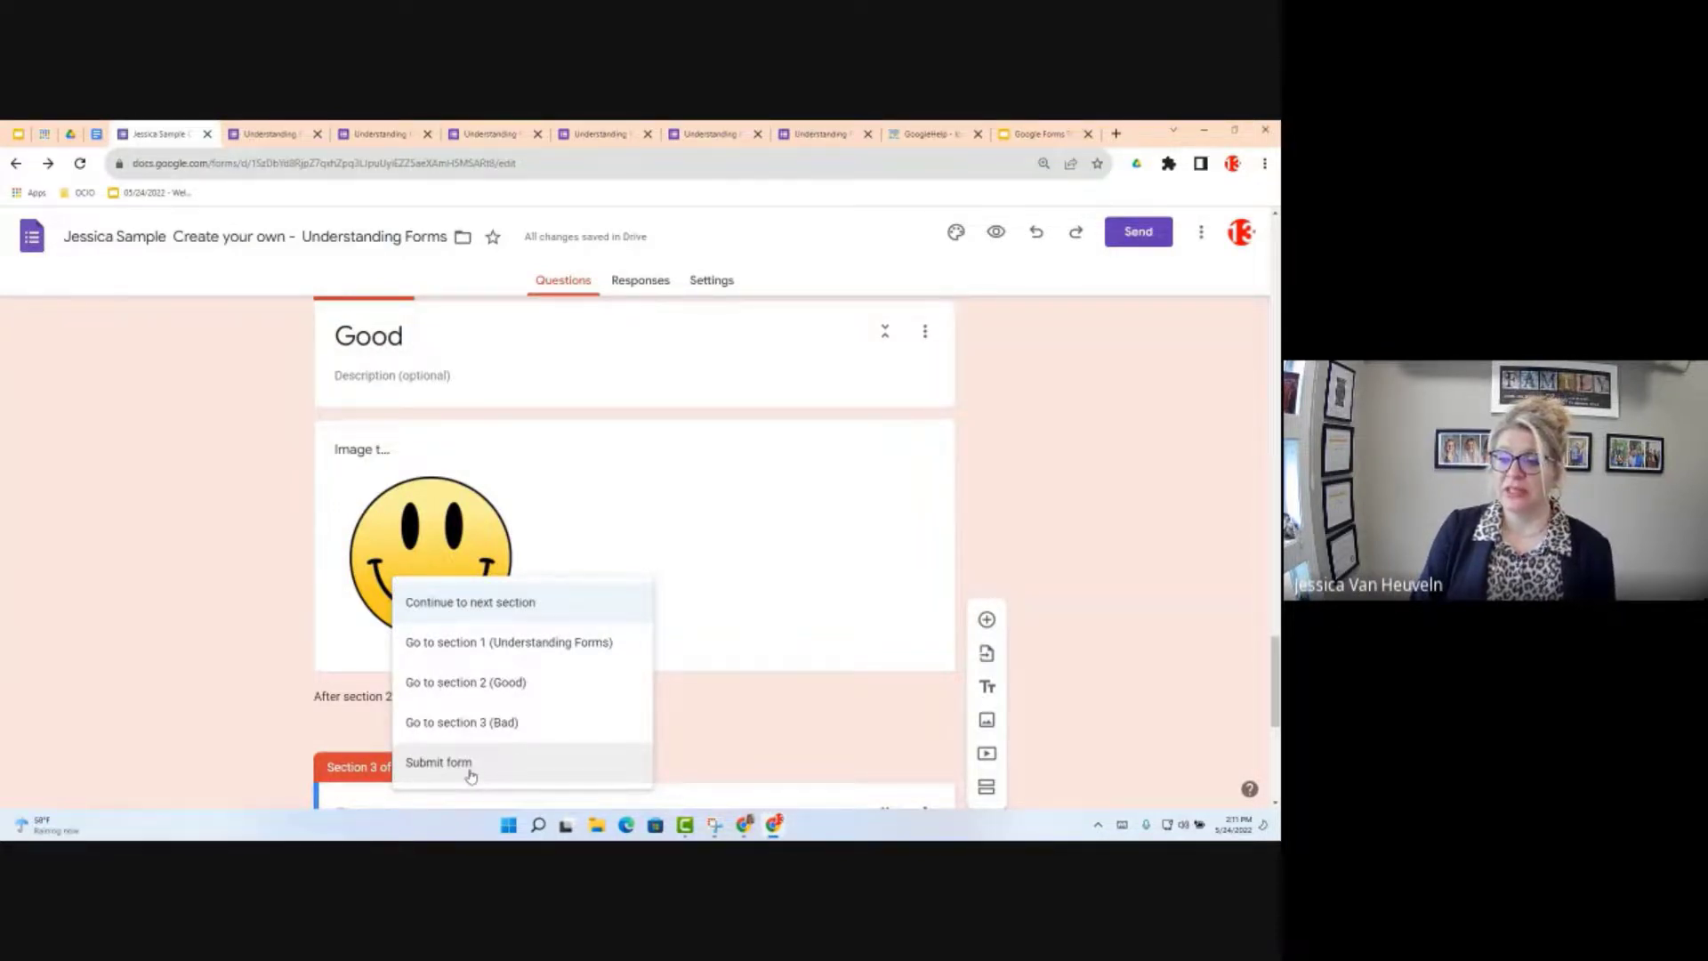
pyautogui.click(471, 775)
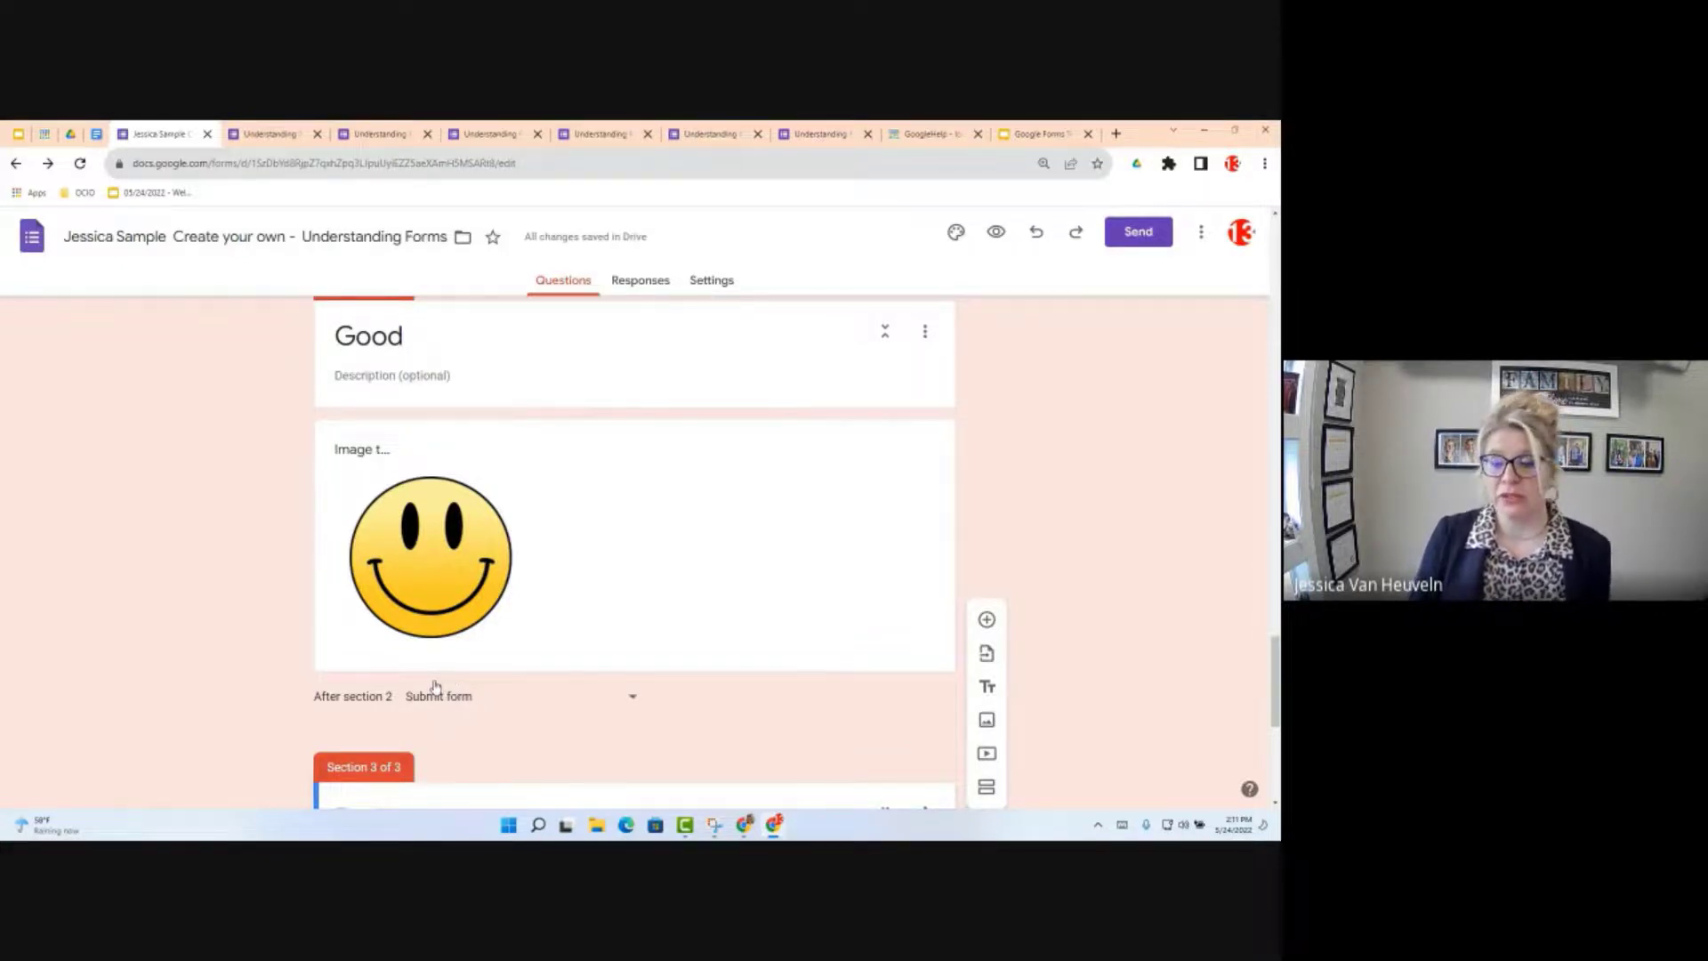
pyautogui.scroll(-1, 488, 669)
pyautogui.scroll(-2, 488, 669)
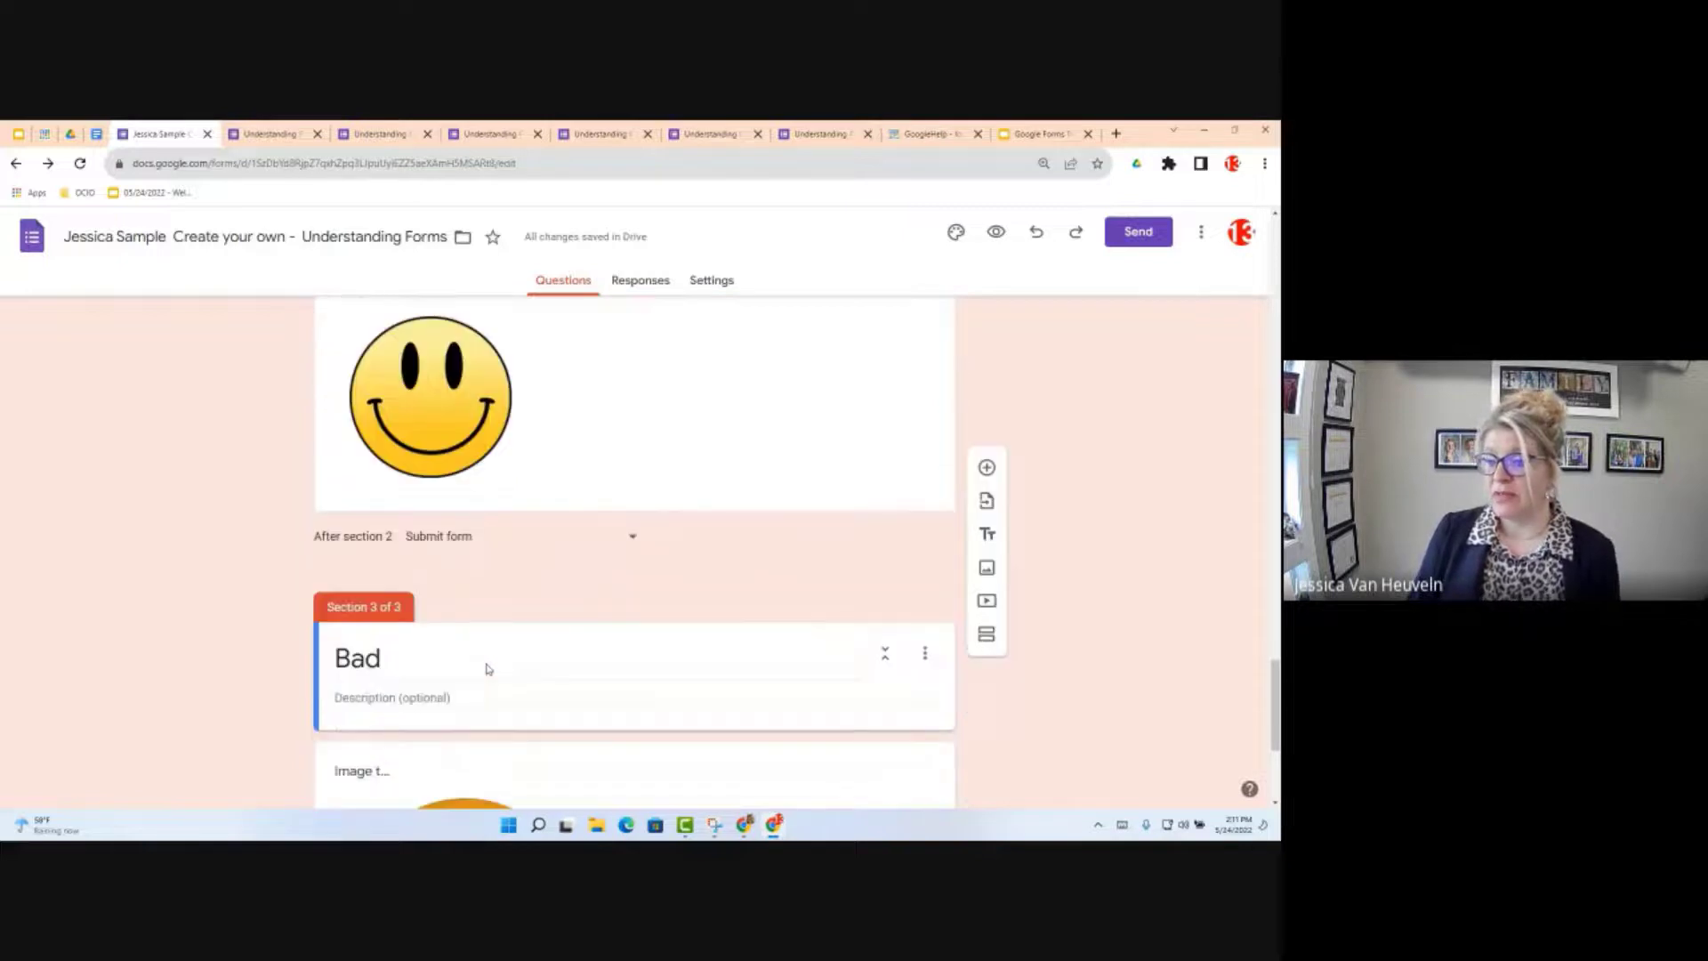
pyautogui.scroll(-4, 484, 667)
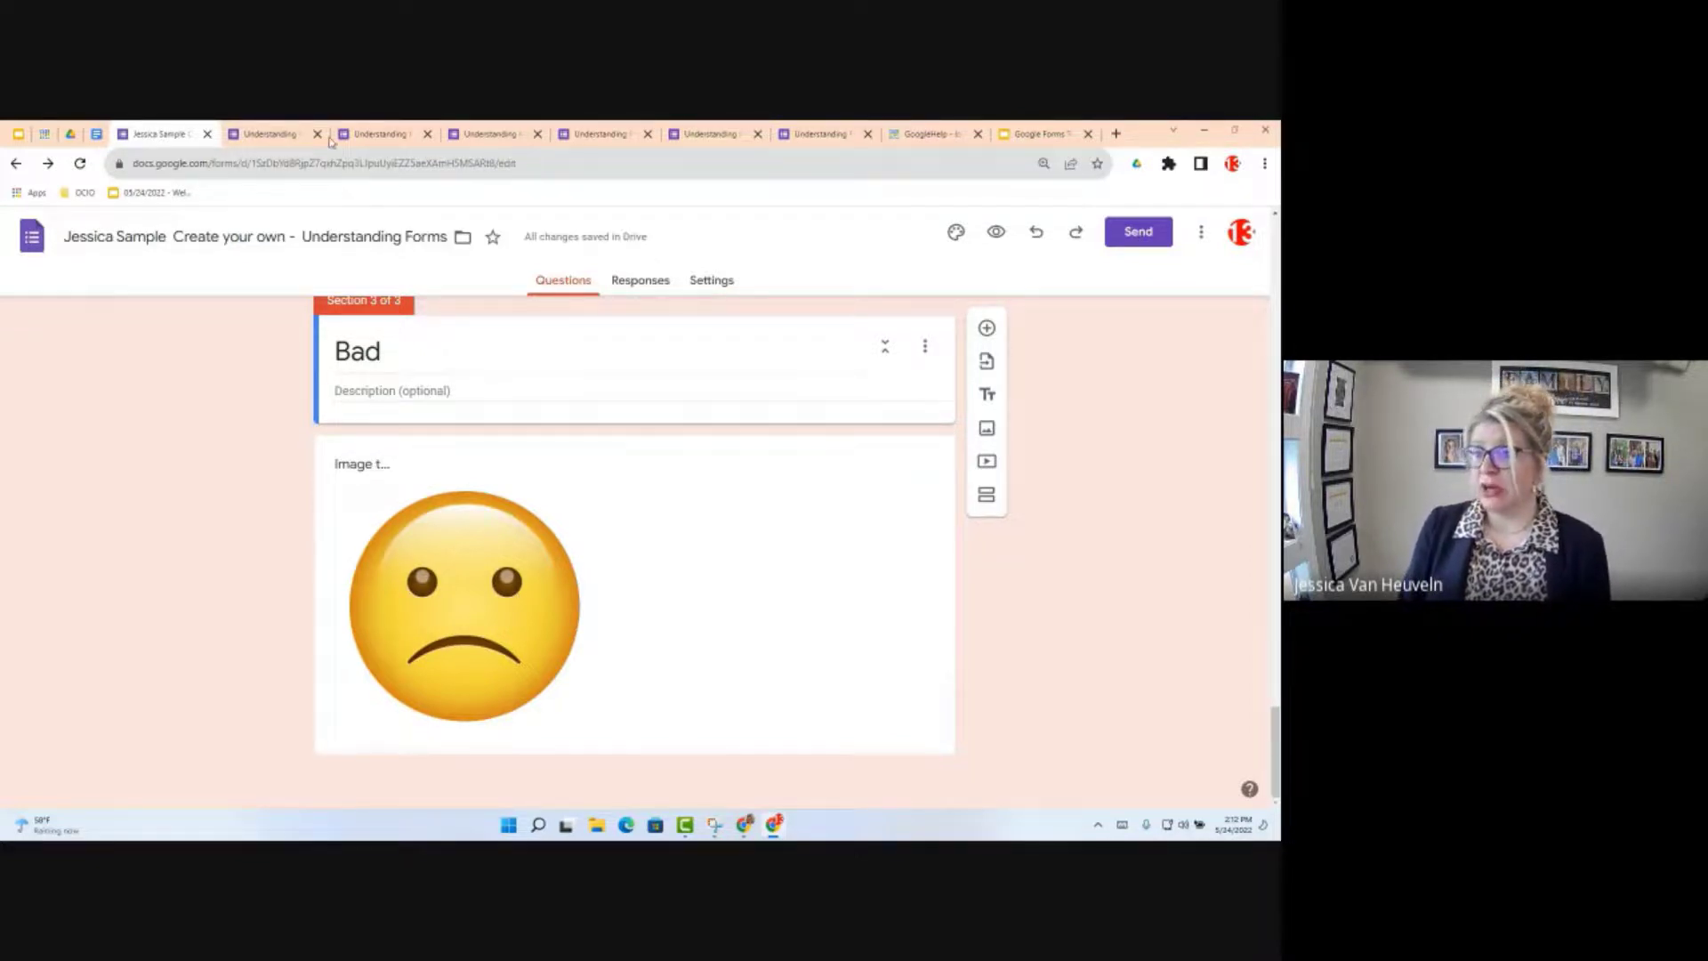
# Step: In the objectives doc, go to Objective 6 and follow the Google Form Header Template drawing link
pyautogui.click(98, 136)
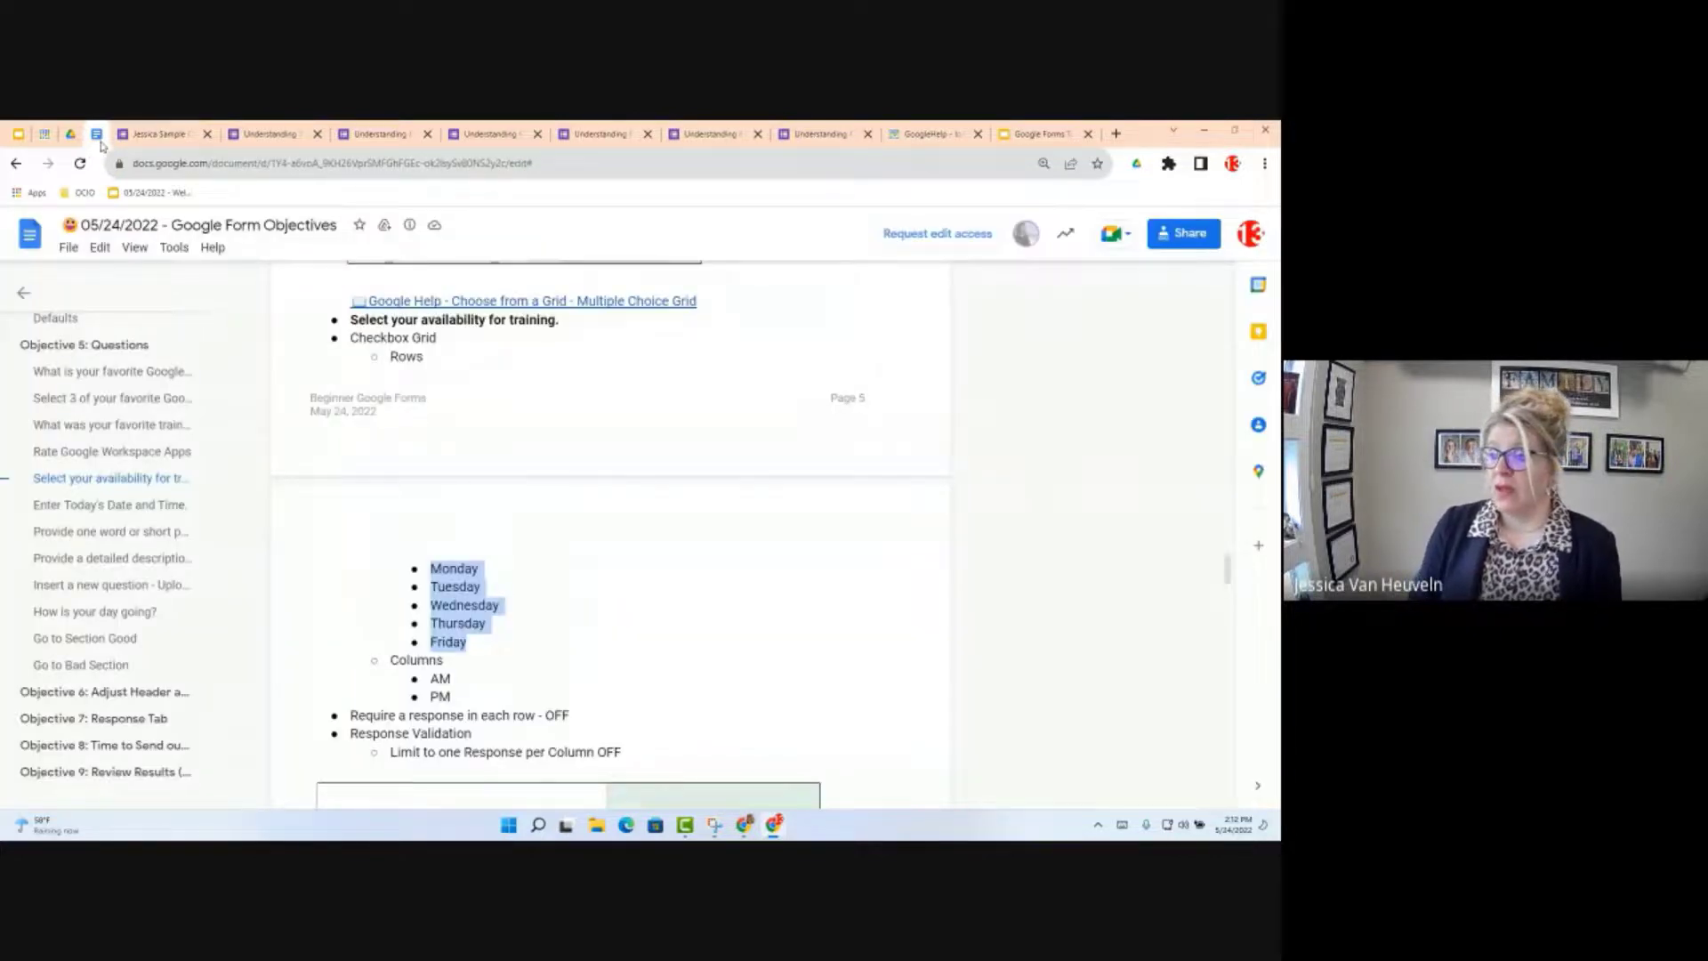
pyautogui.click(105, 693)
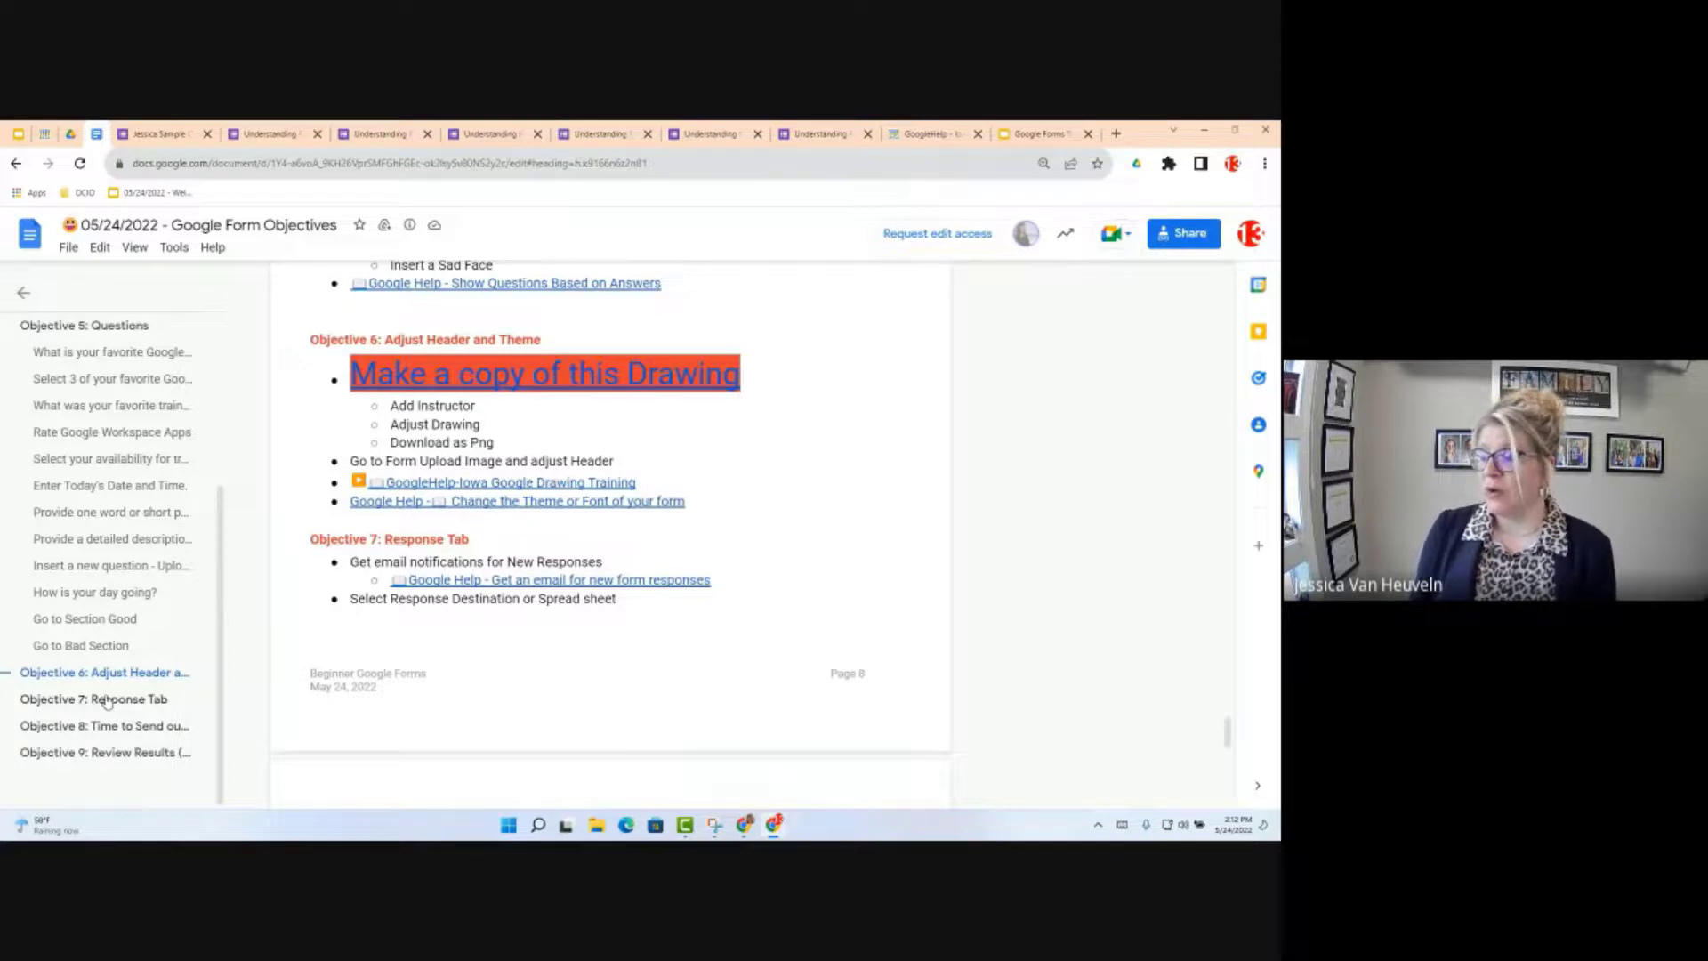
pyautogui.click(474, 375)
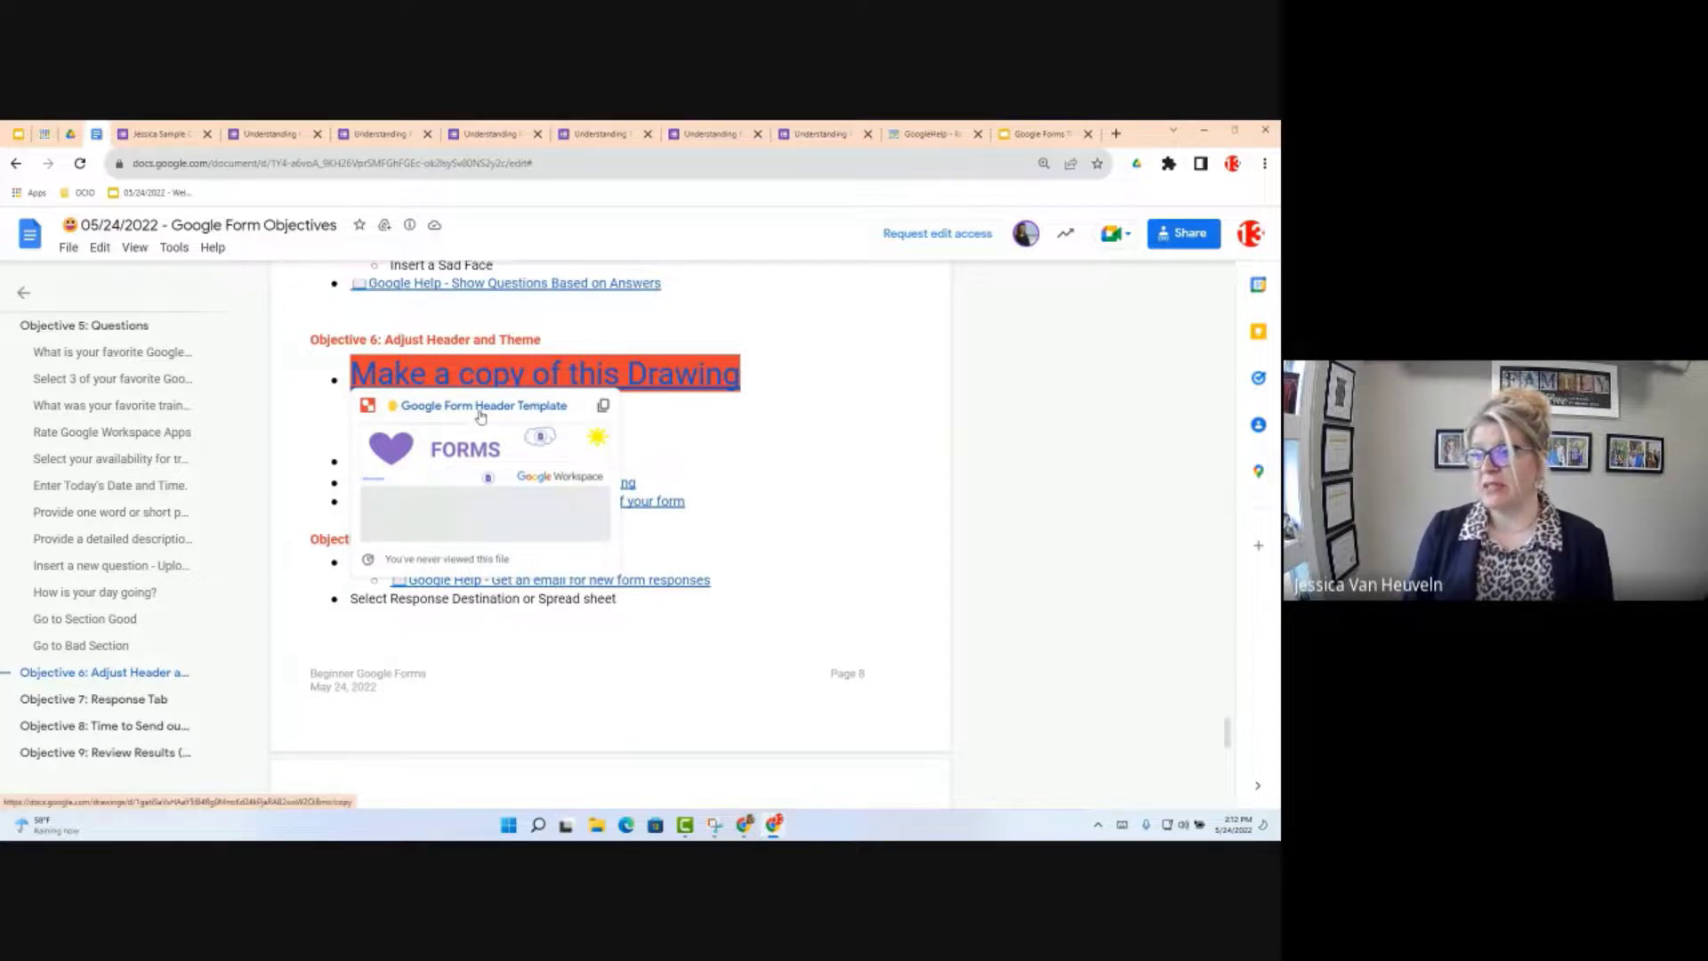
pyautogui.click(480, 407)
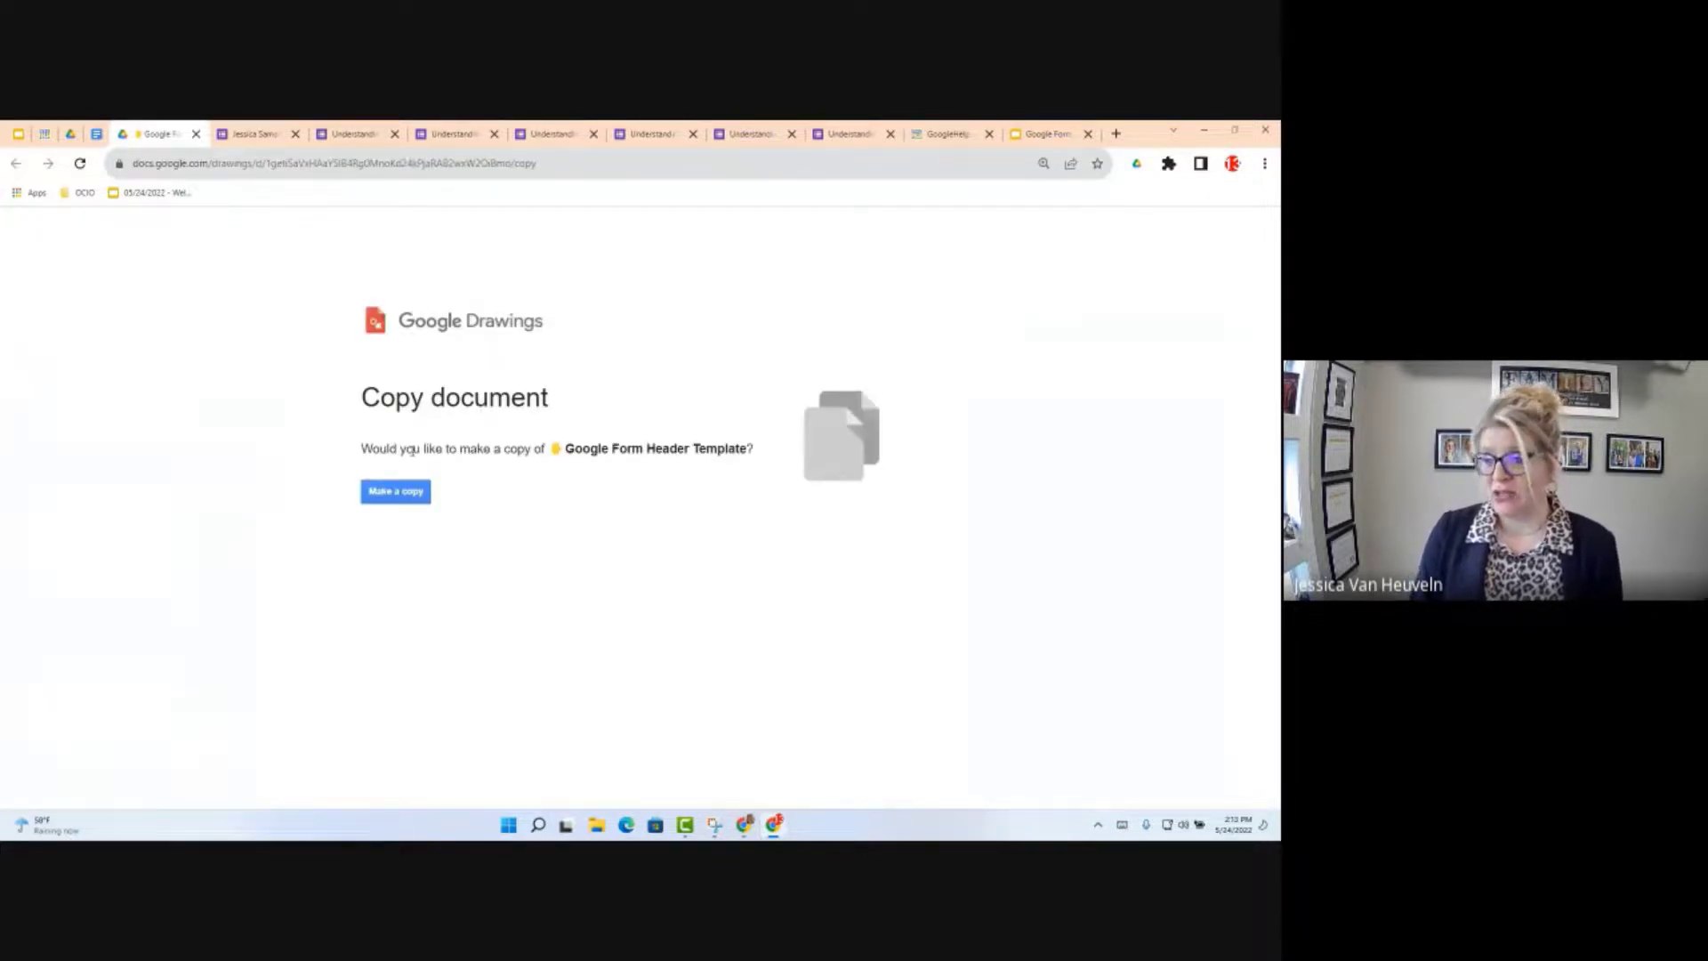
# Step: Copy the header template and replace the 'Copy of' title prefix with the owner's first name
pyautogui.click(397, 494)
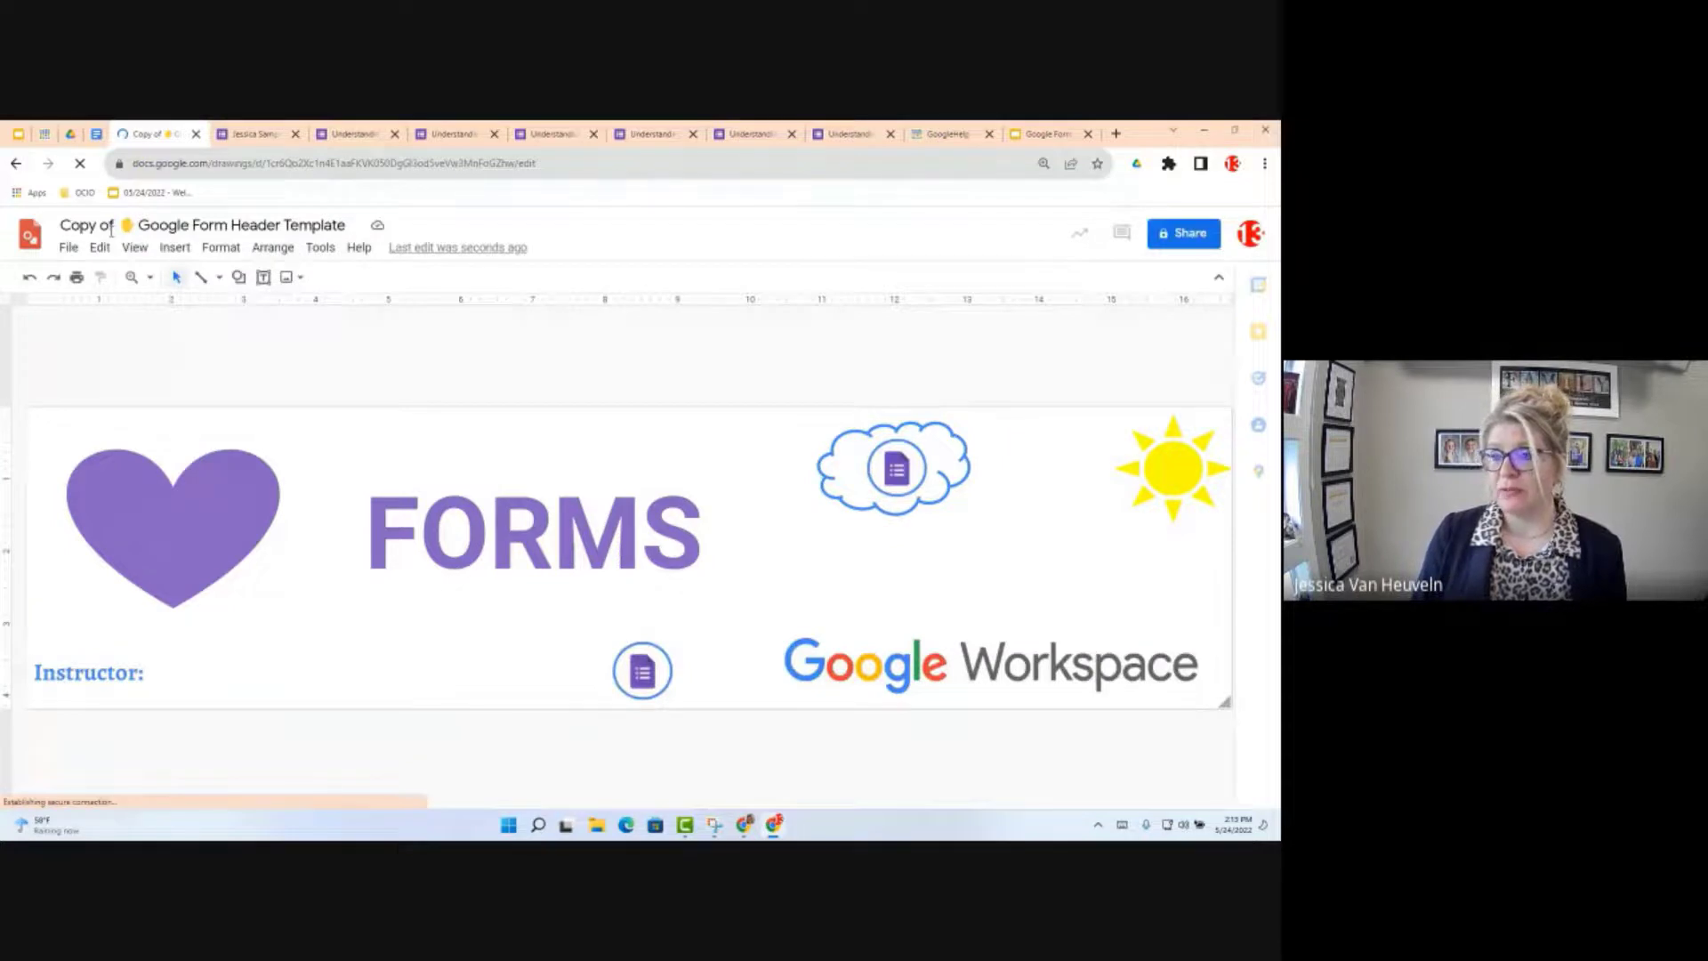
pyautogui.moveTo(109, 226); pyautogui.dragTo(50, 228)
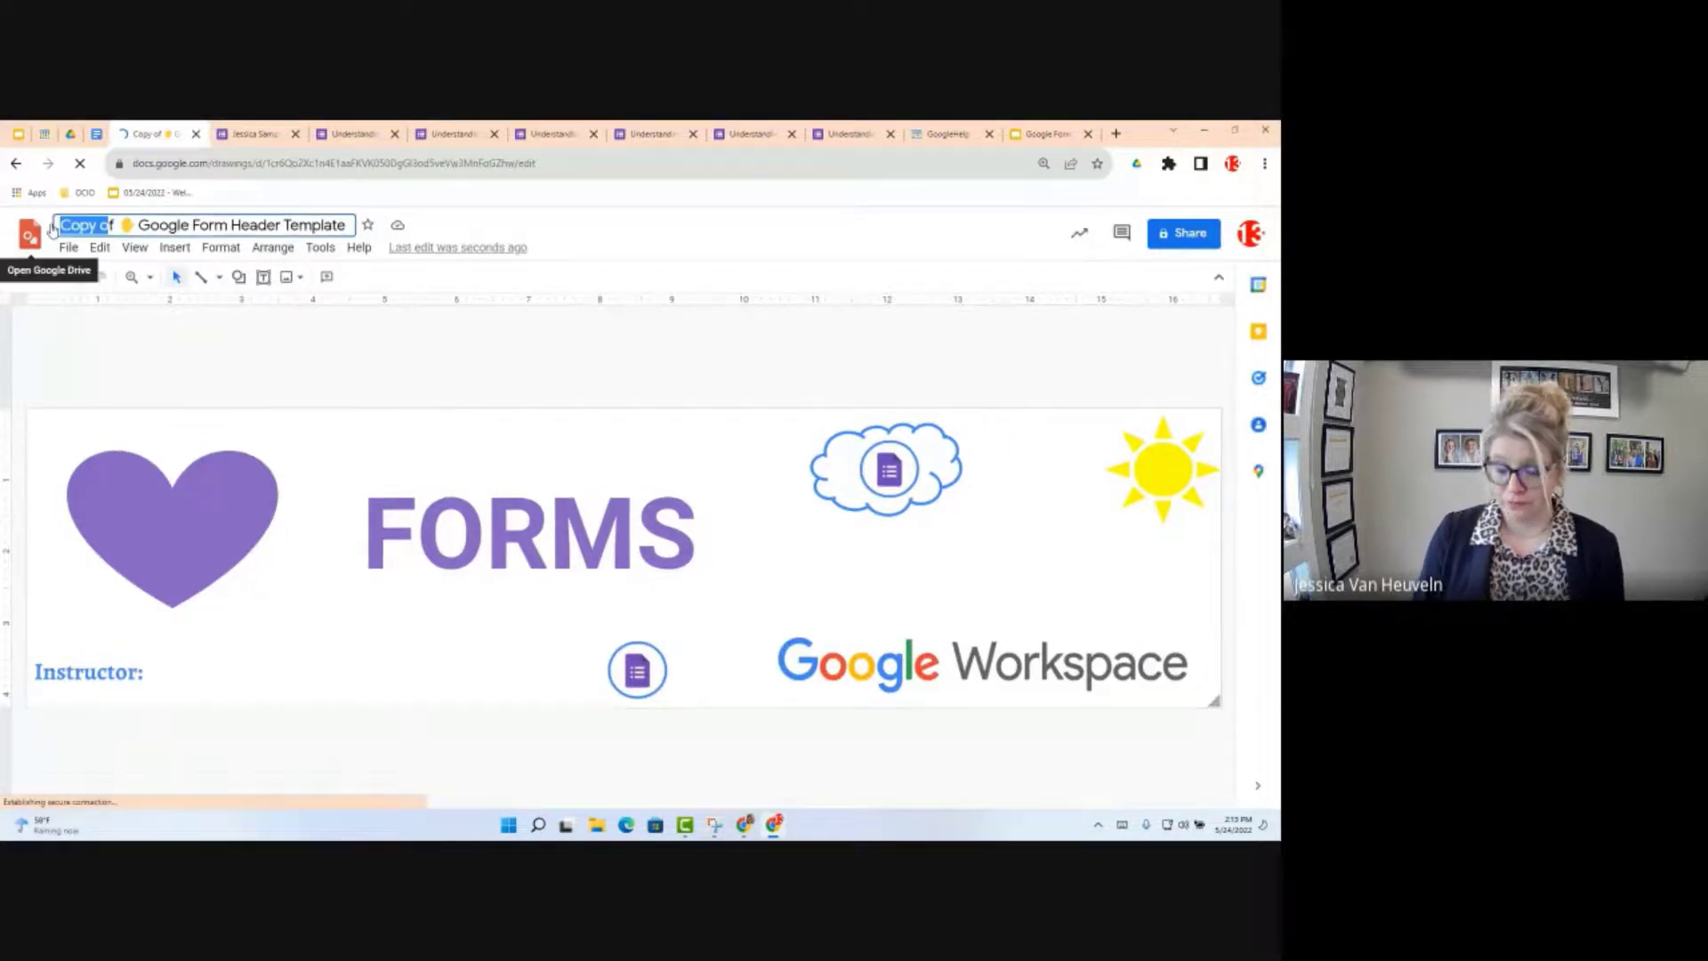
pyautogui.press('BackSpace')
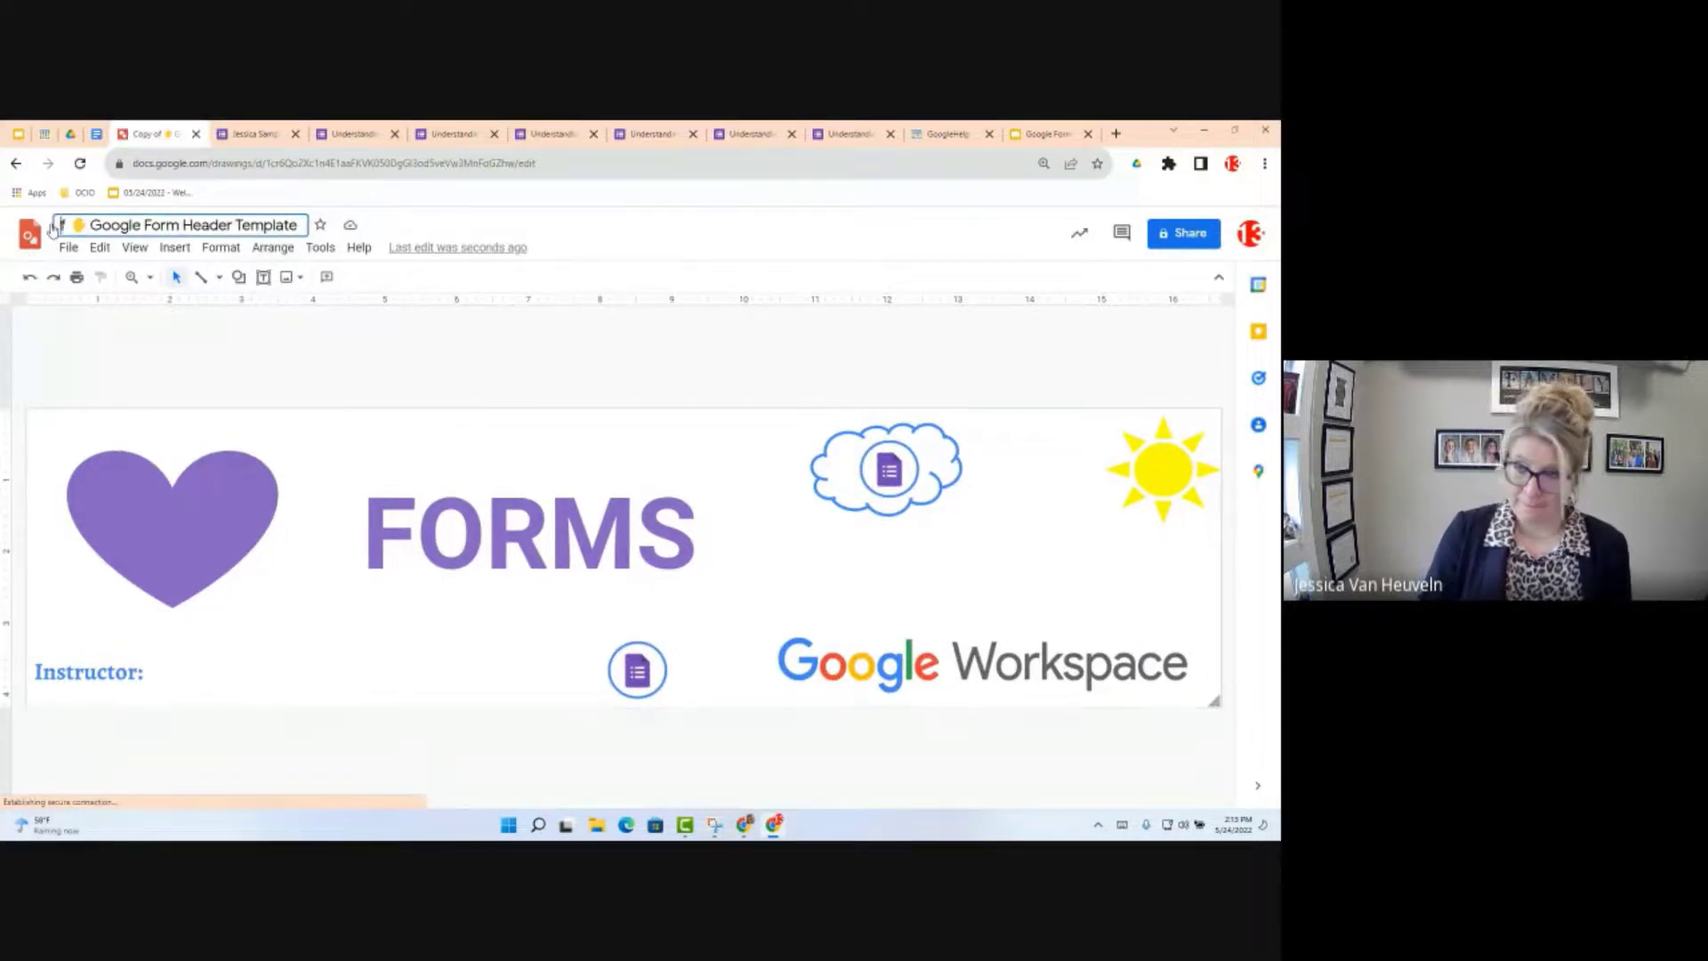
pyautogui.press('Delete')
pyautogui.write('Jessica')
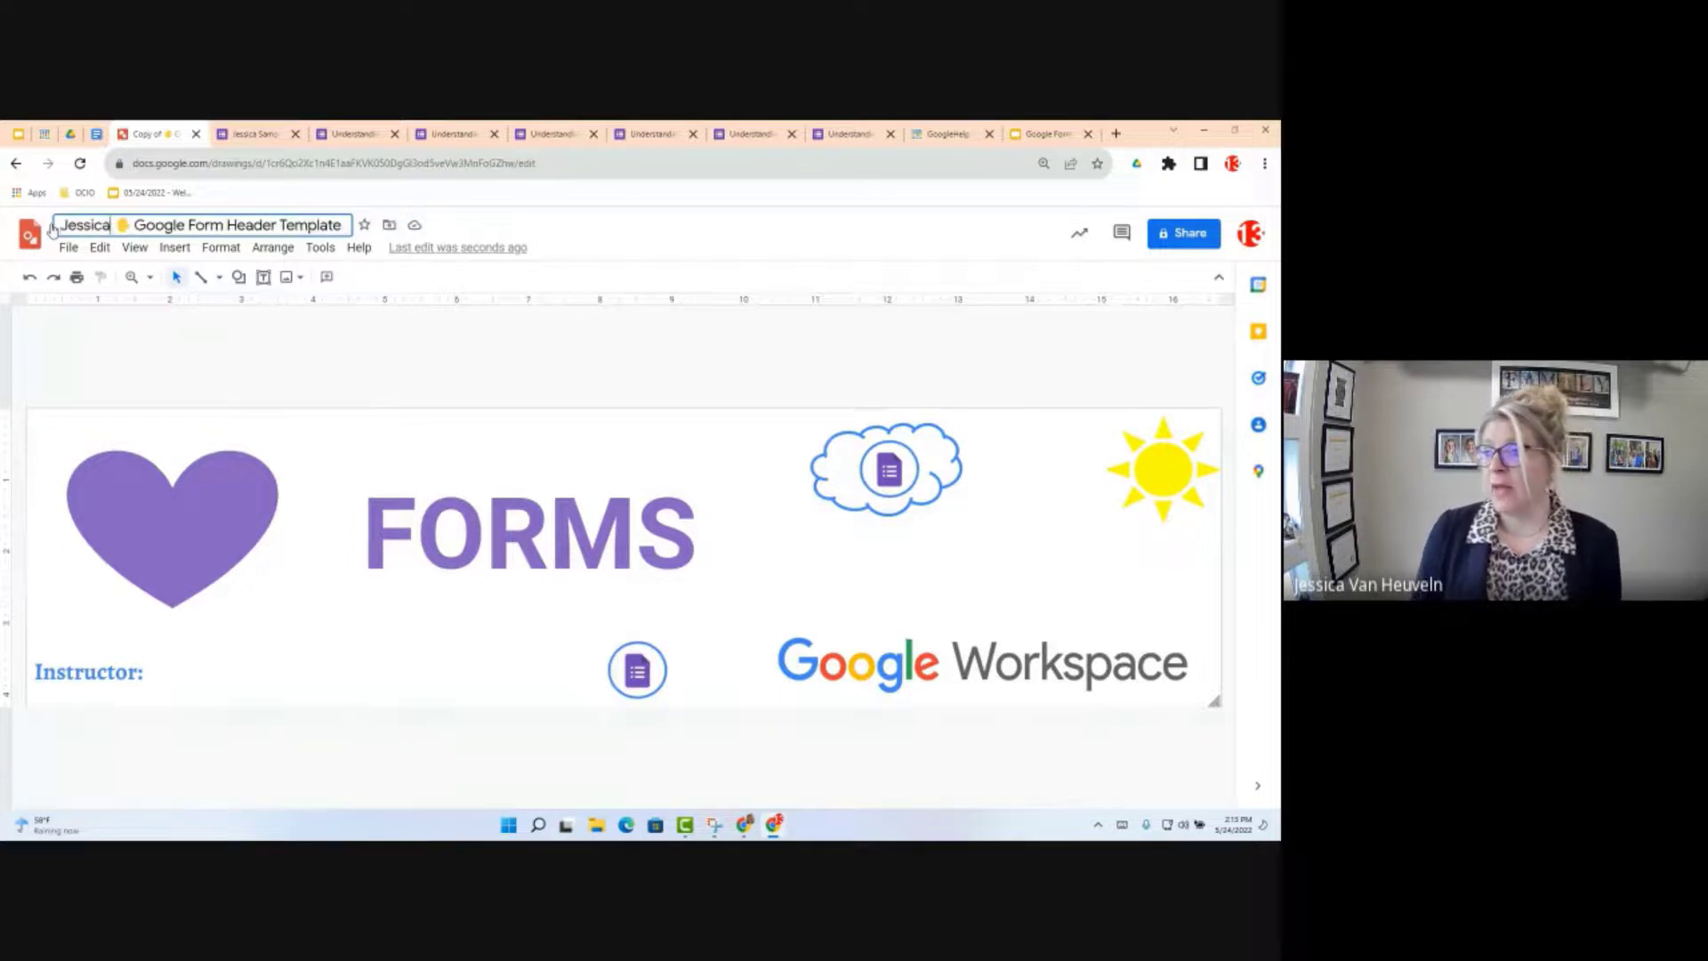
pyautogui.press('Return')
# Step: Move the drawing from My Drive into the Google Forms Training folder
pyautogui.click(389, 225)
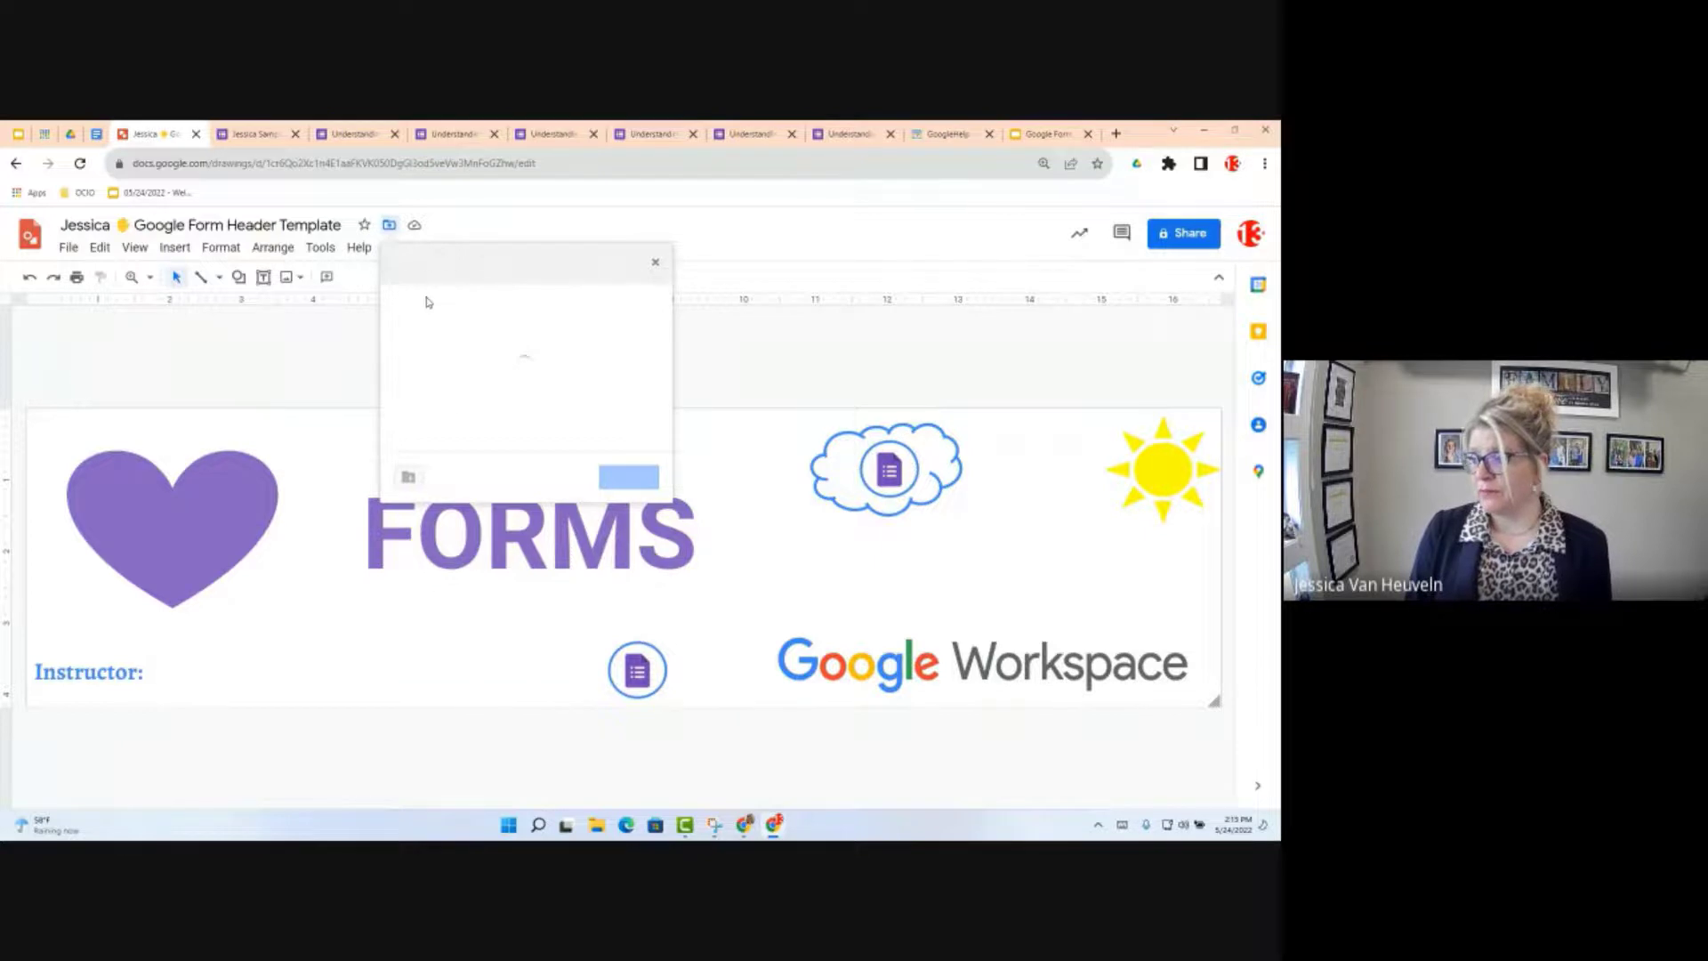
pyautogui.scroll(-5, 464, 405)
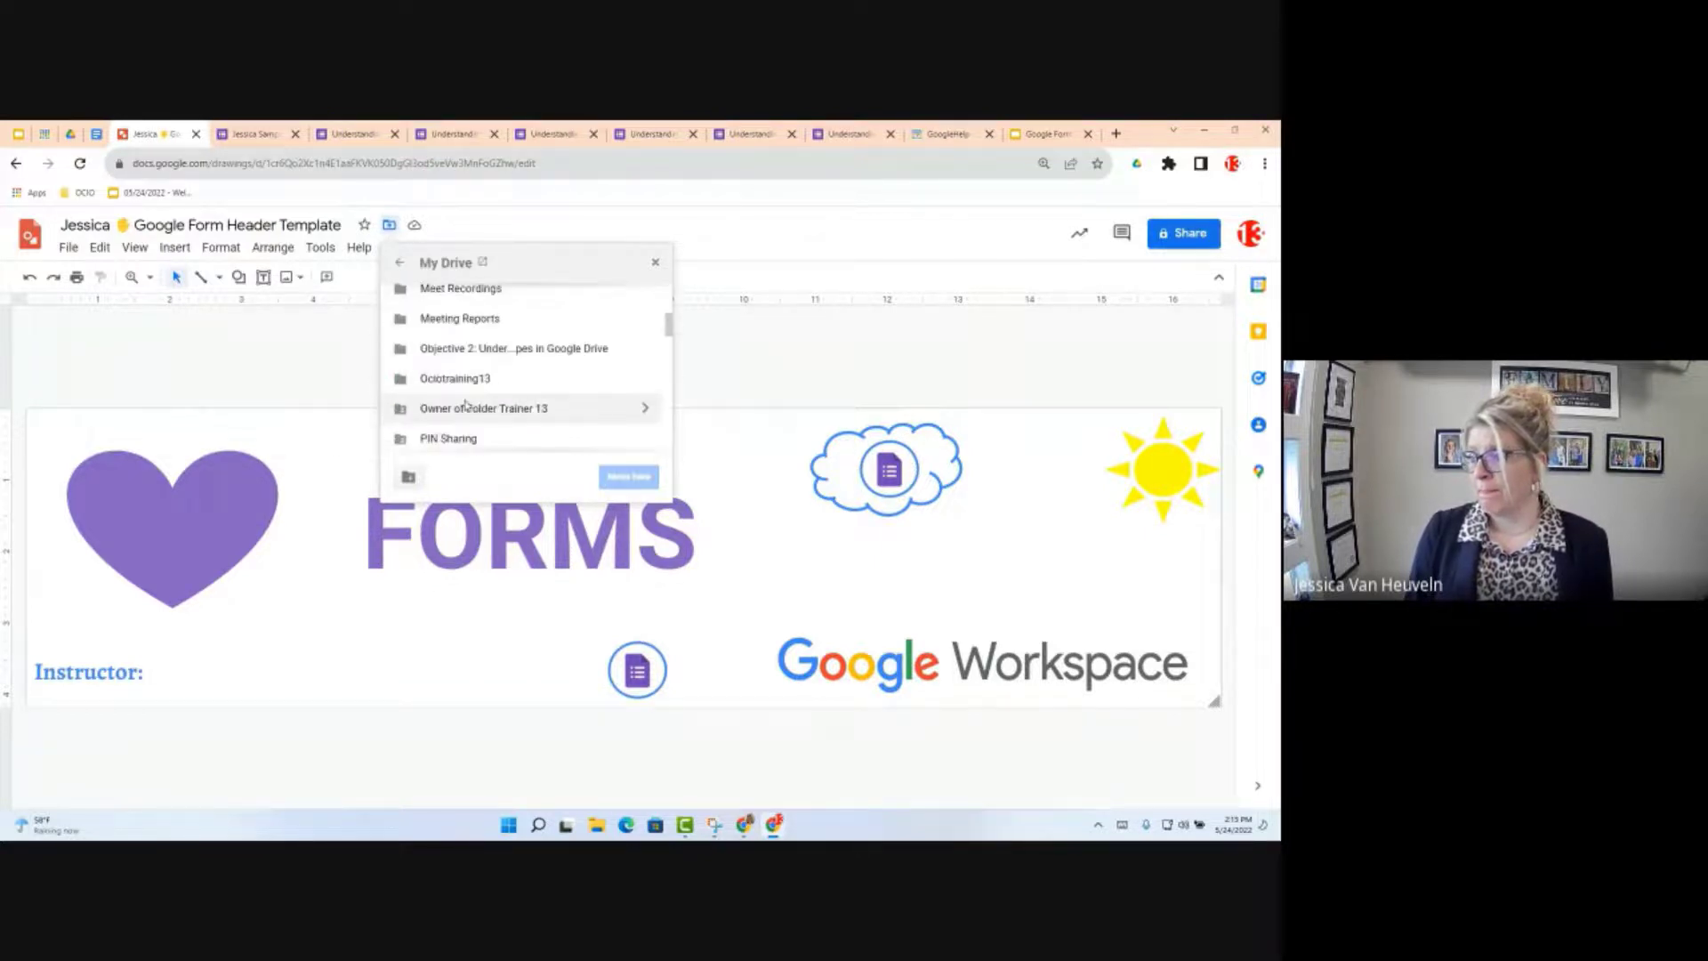
pyautogui.scroll(-3, 465, 405)
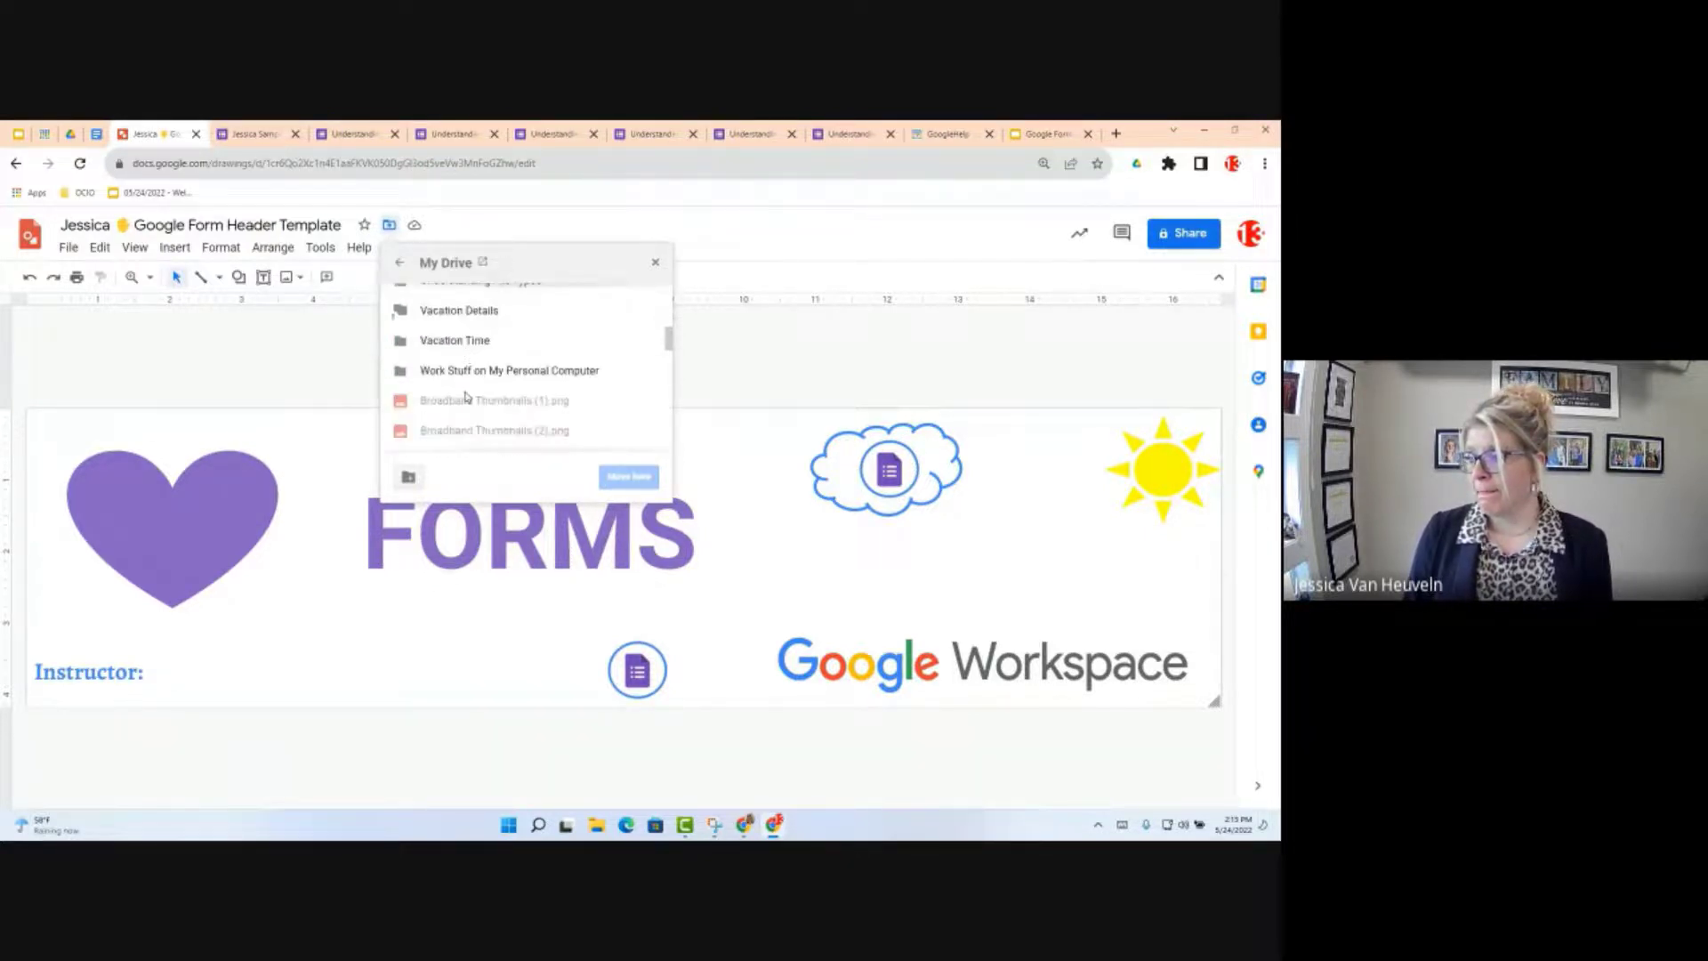
pyautogui.scroll(3, 466, 397)
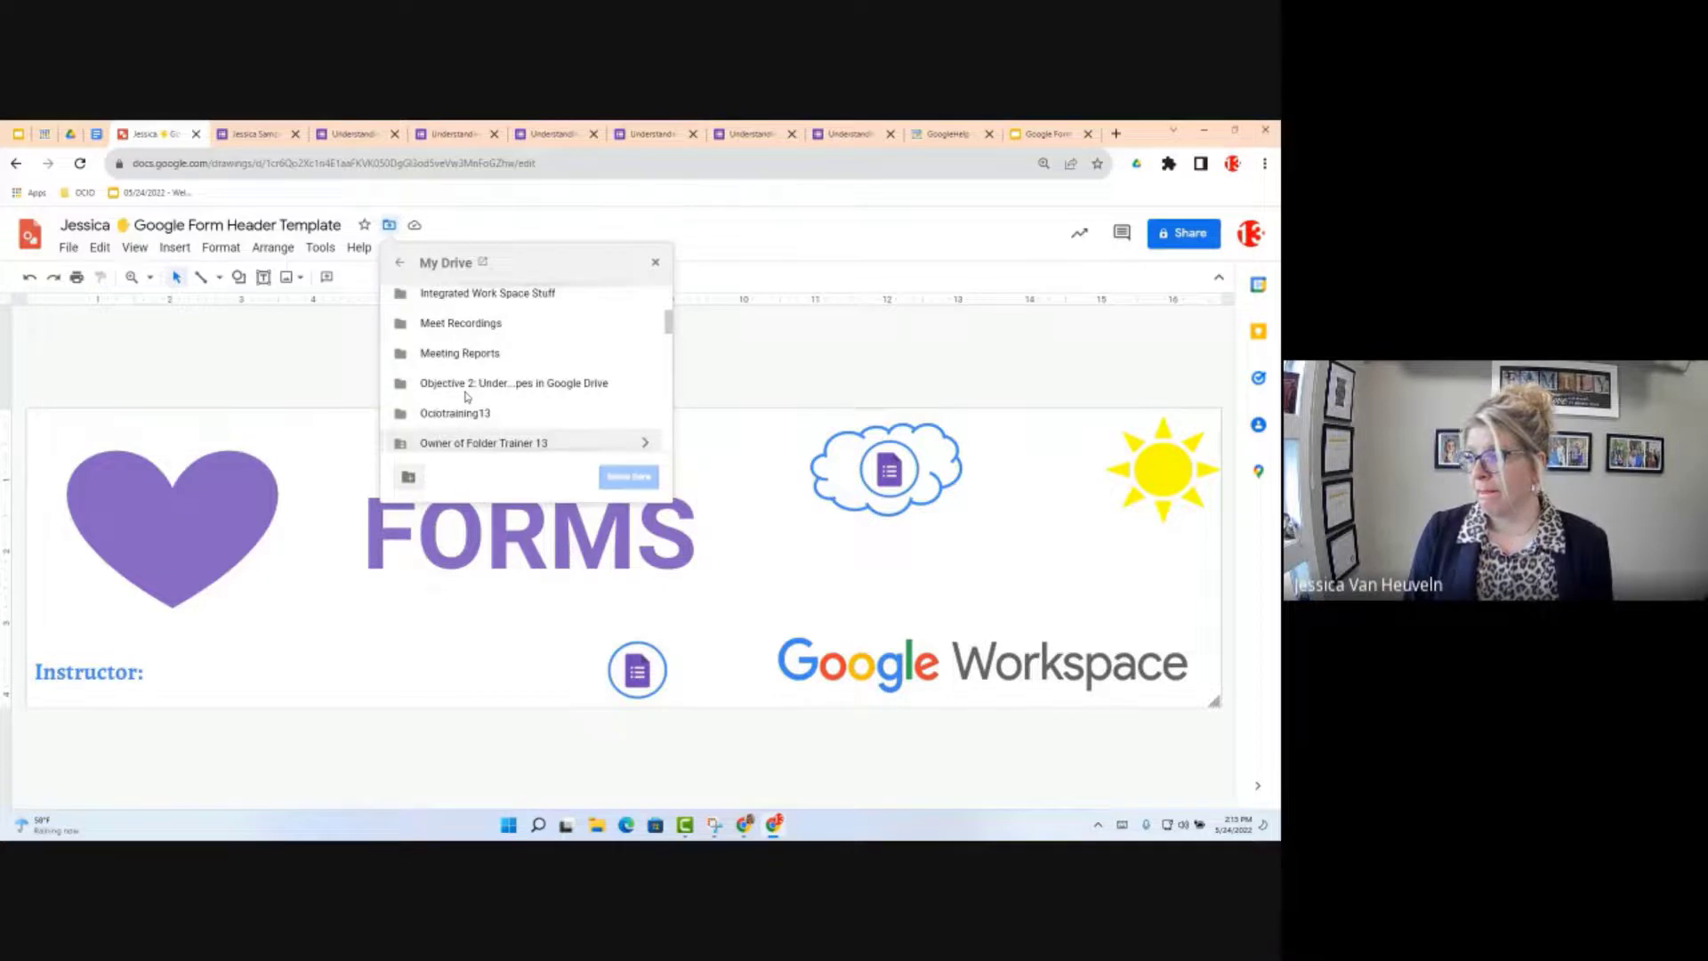
pyautogui.scroll(3, 467, 396)
pyautogui.scroll(-1, 481, 372)
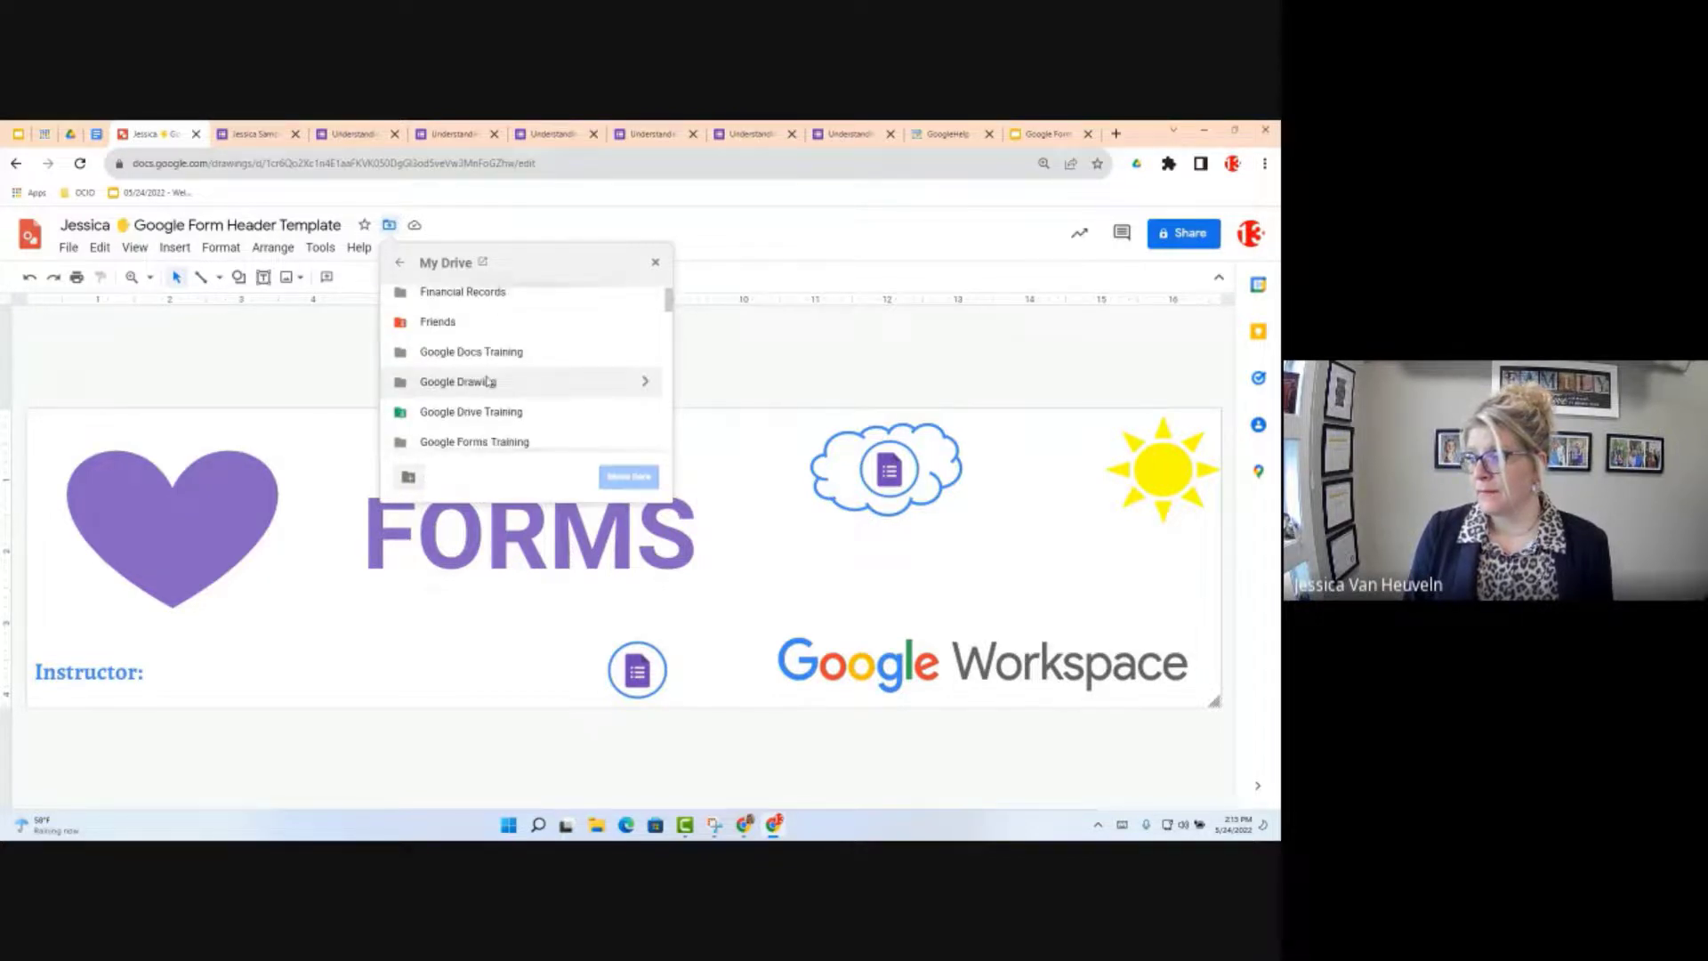
pyautogui.click(494, 441)
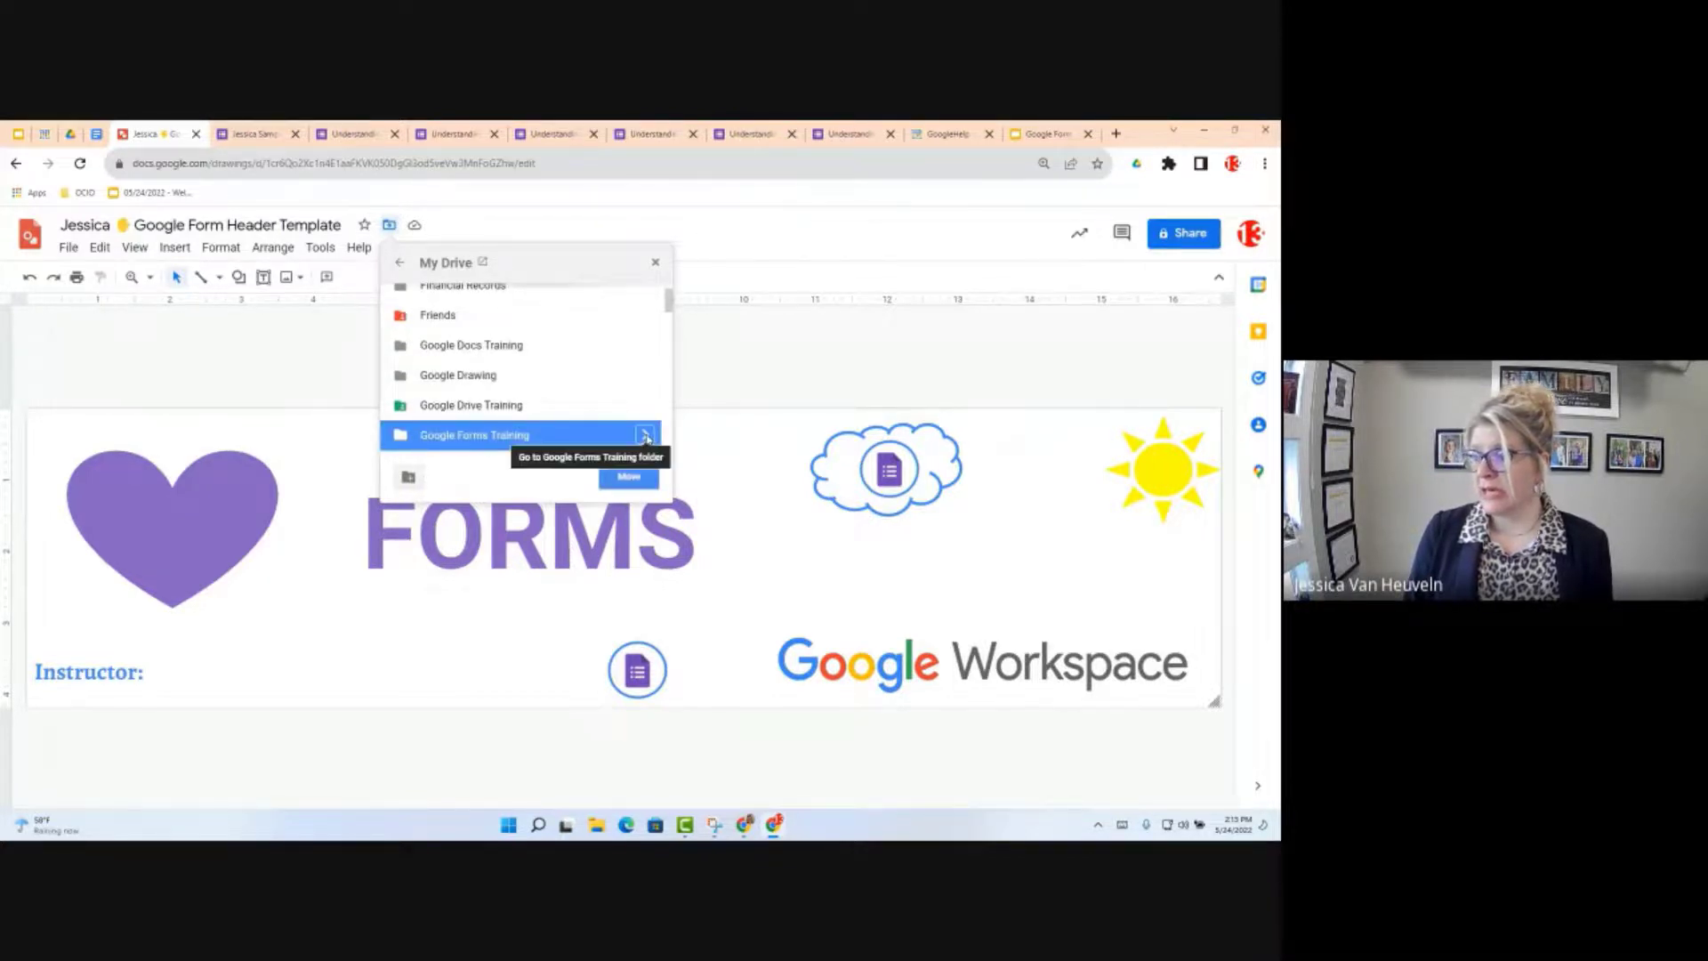
pyautogui.click(644, 434)
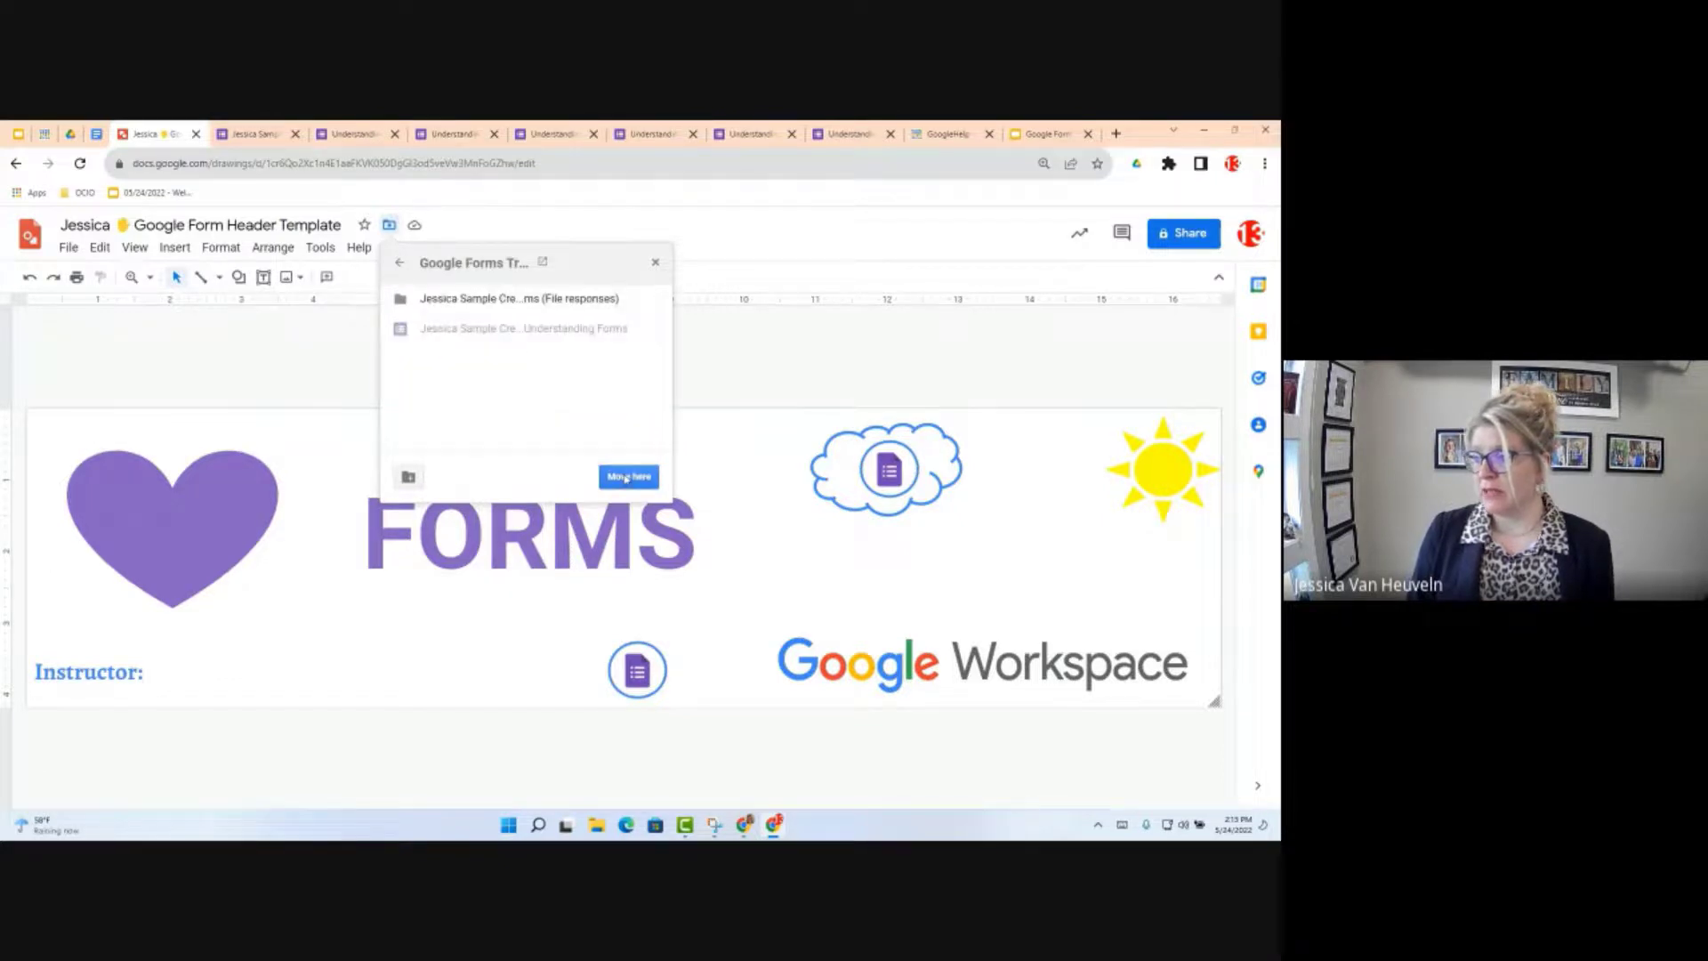
pyautogui.click(627, 478)
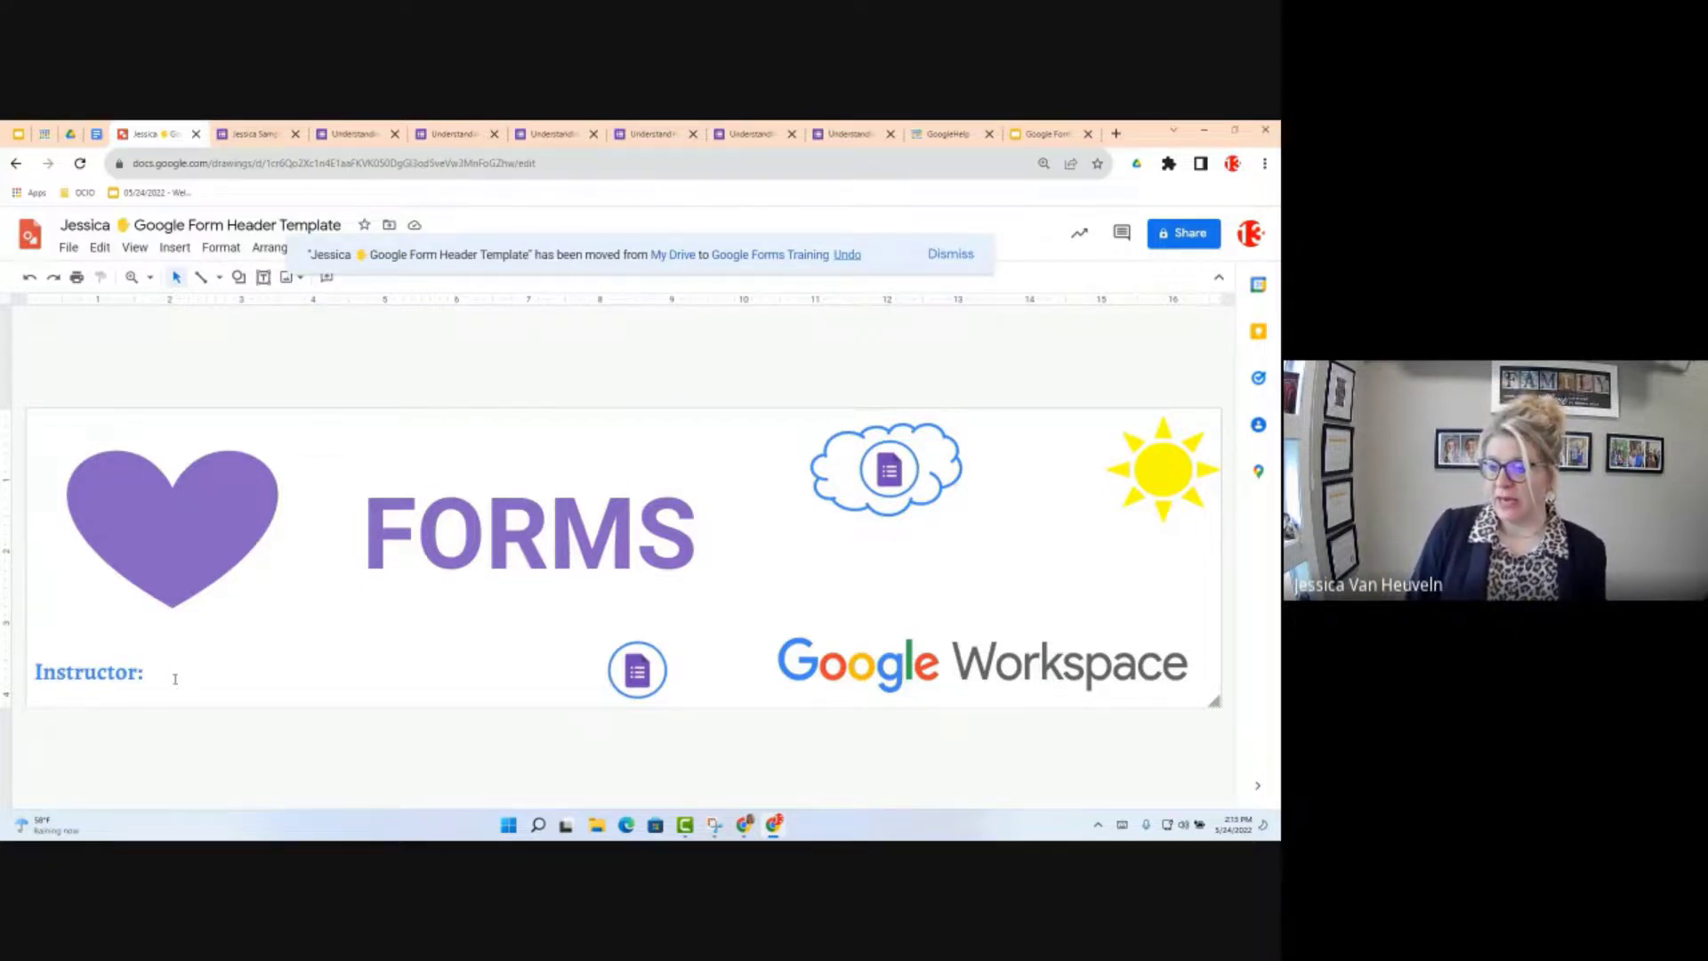
pyautogui.click(107, 672)
# Step: Type the instructor's first name after Instructor:, then check Page setup in pixels (1600 × 400) and cancel
pyautogui.click(157, 677)
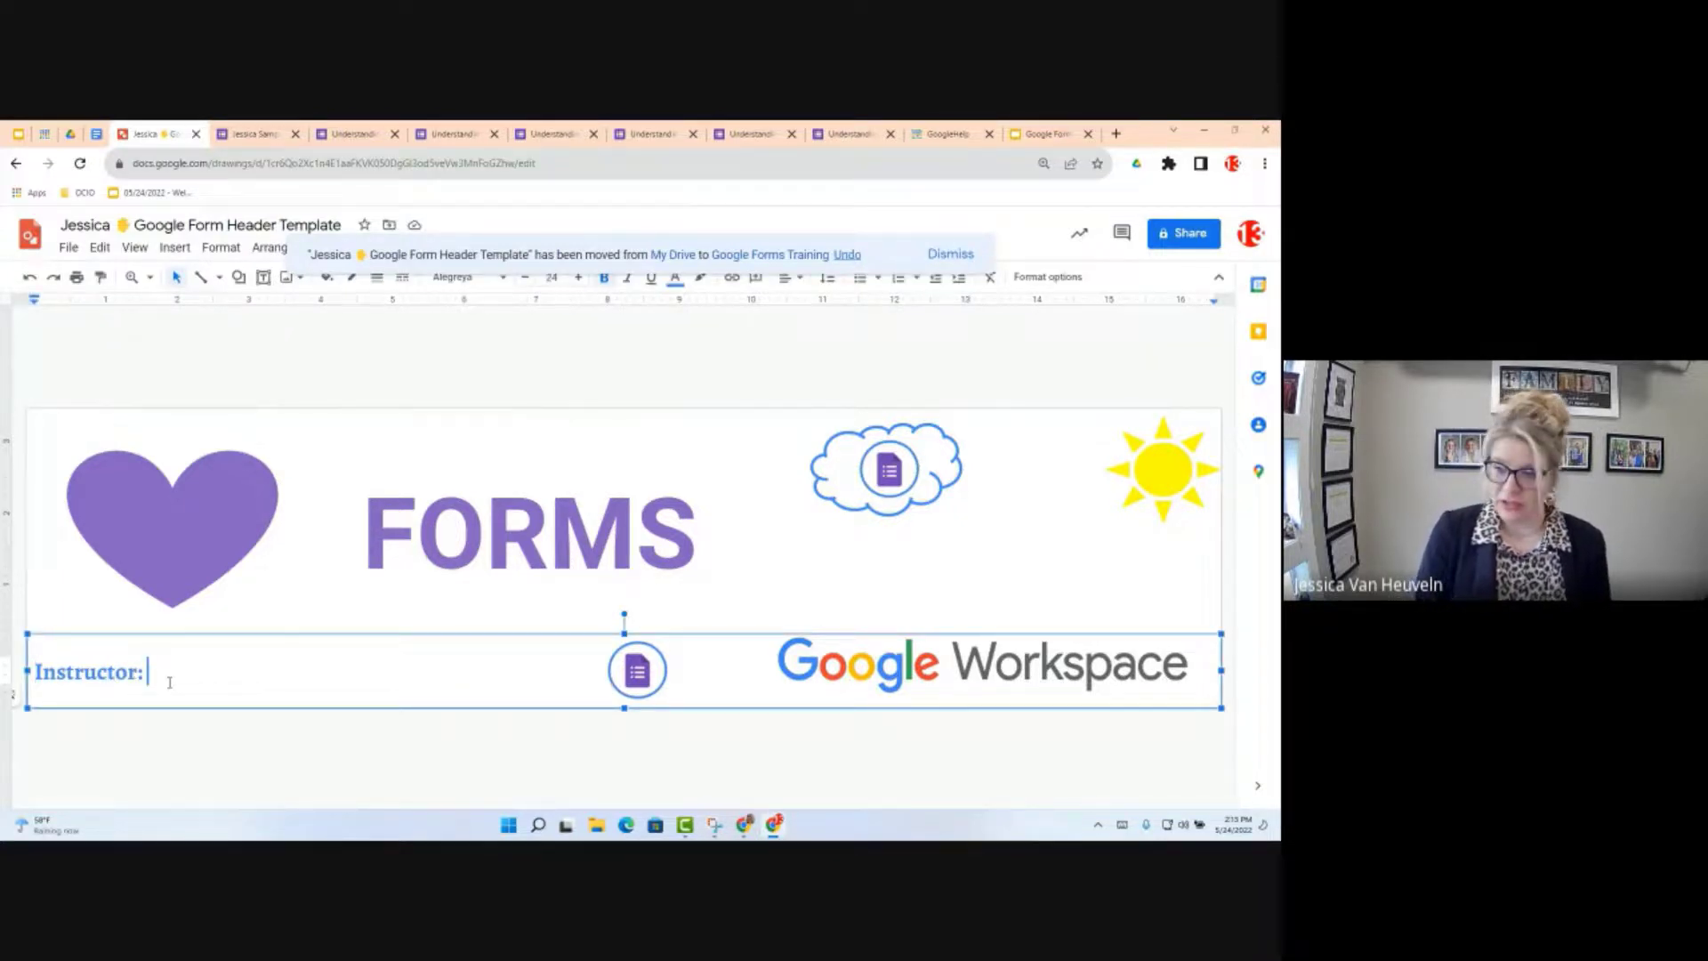
pyautogui.write('Jessica')
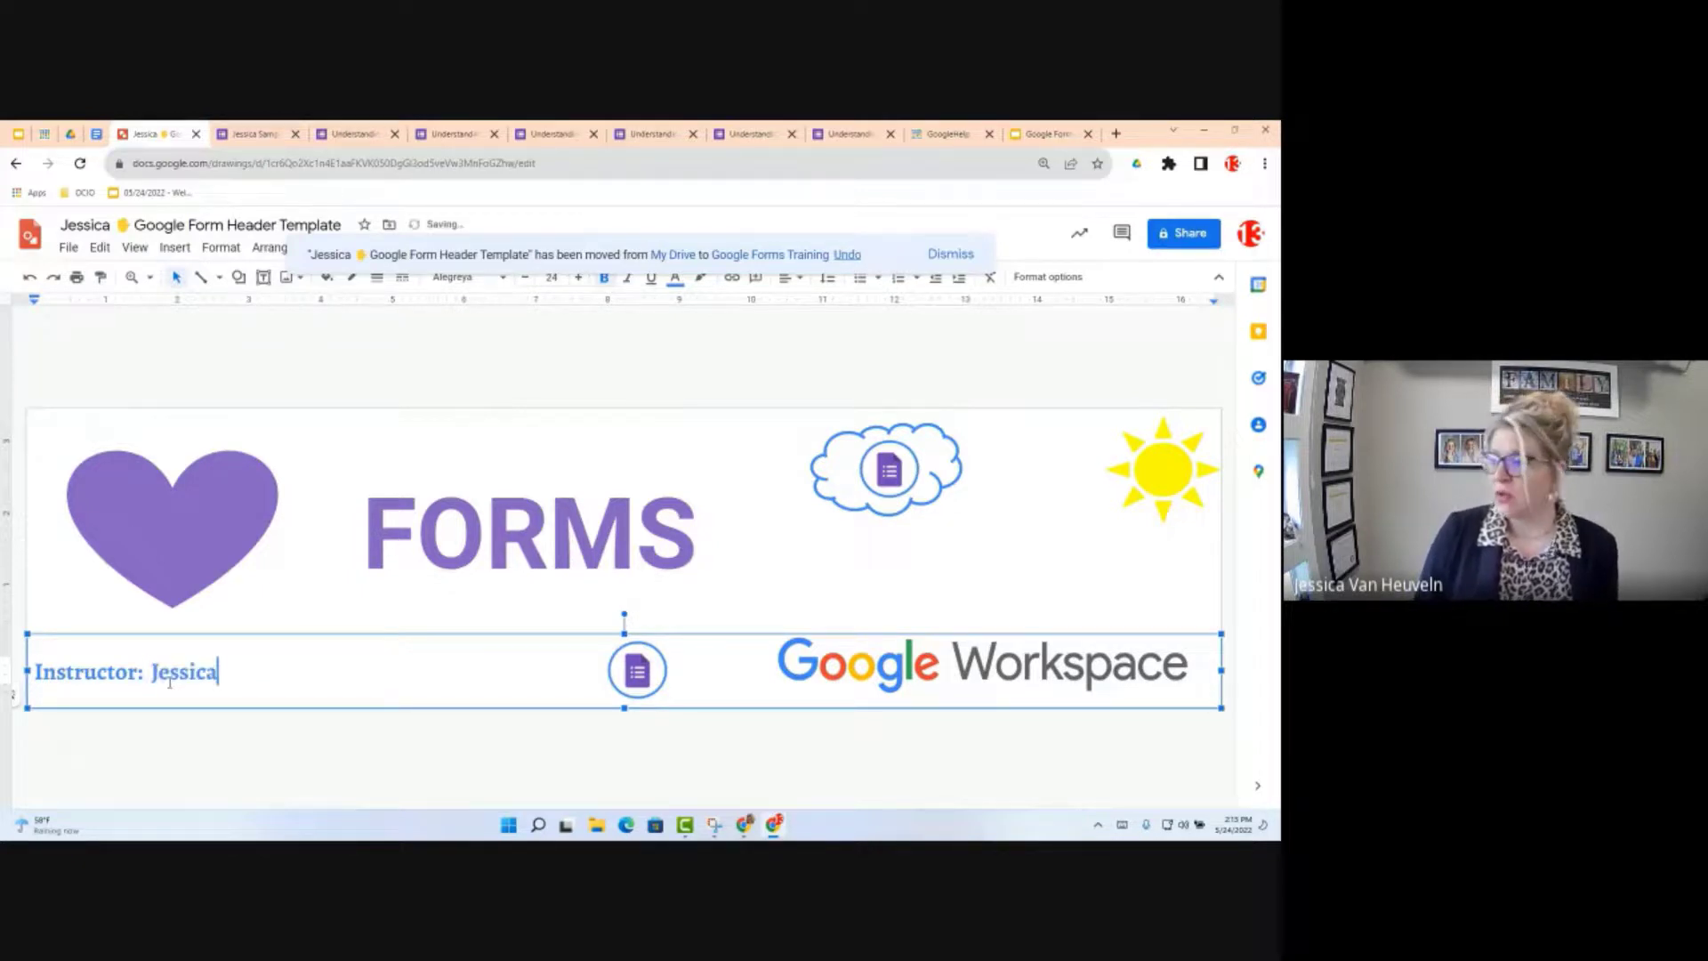
pyautogui.click(70, 248)
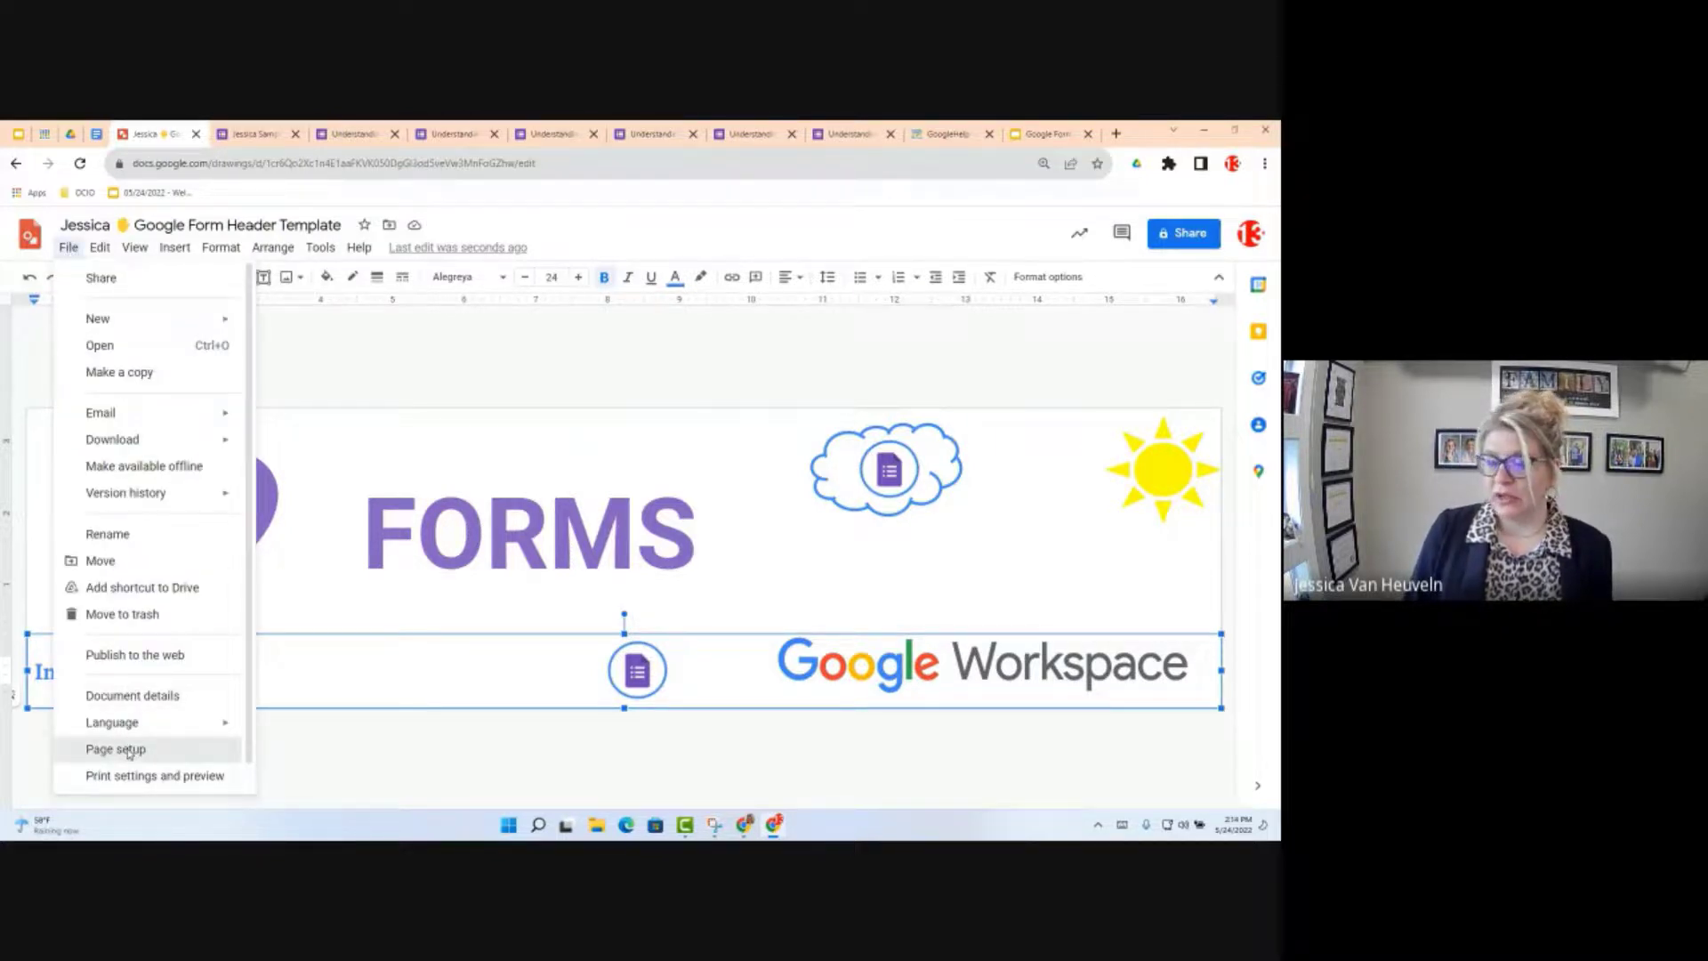
pyautogui.click(115, 749)
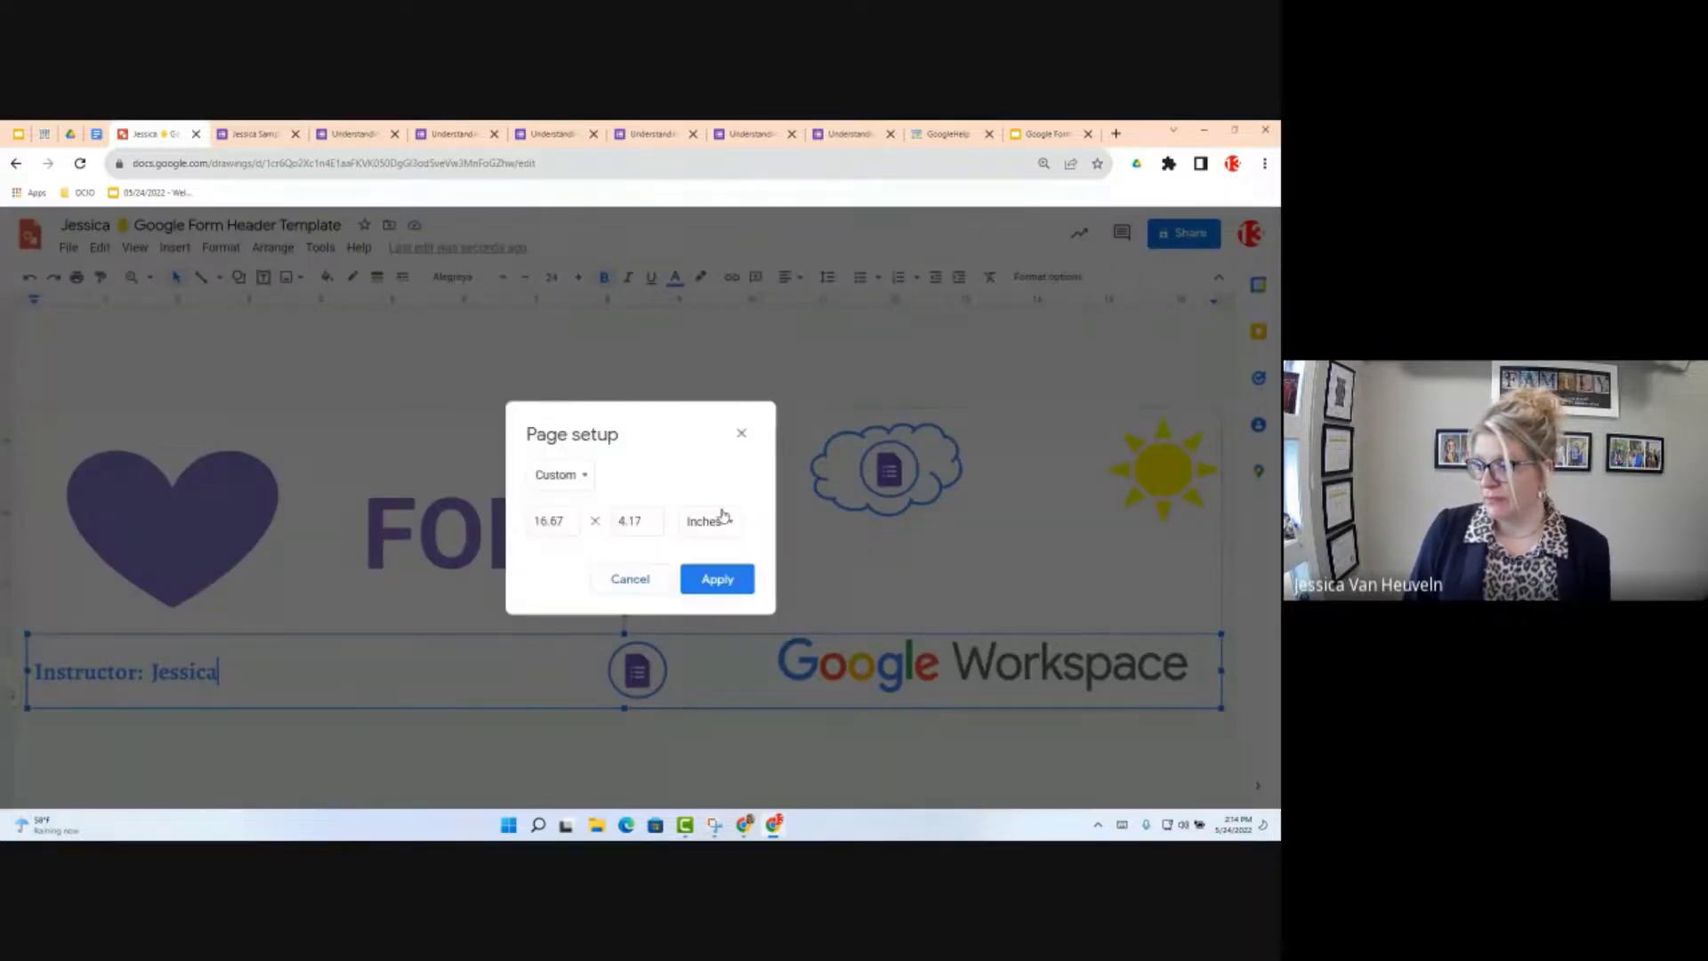
pyautogui.click(723, 516)
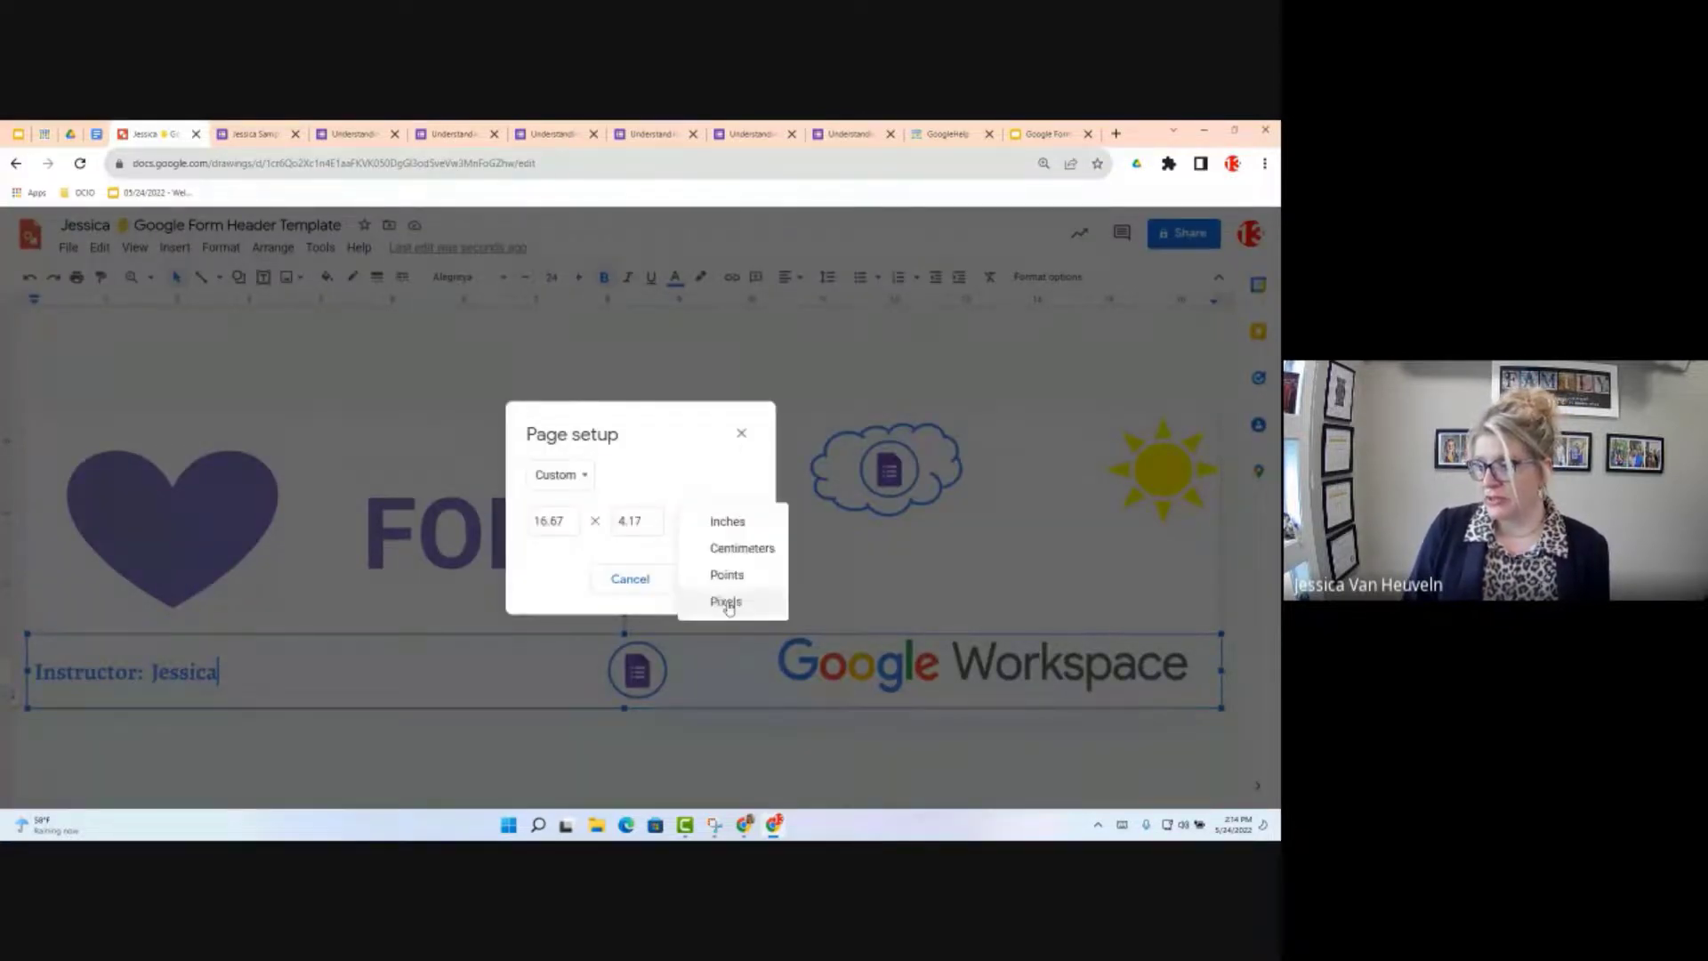
pyautogui.click(728, 601)
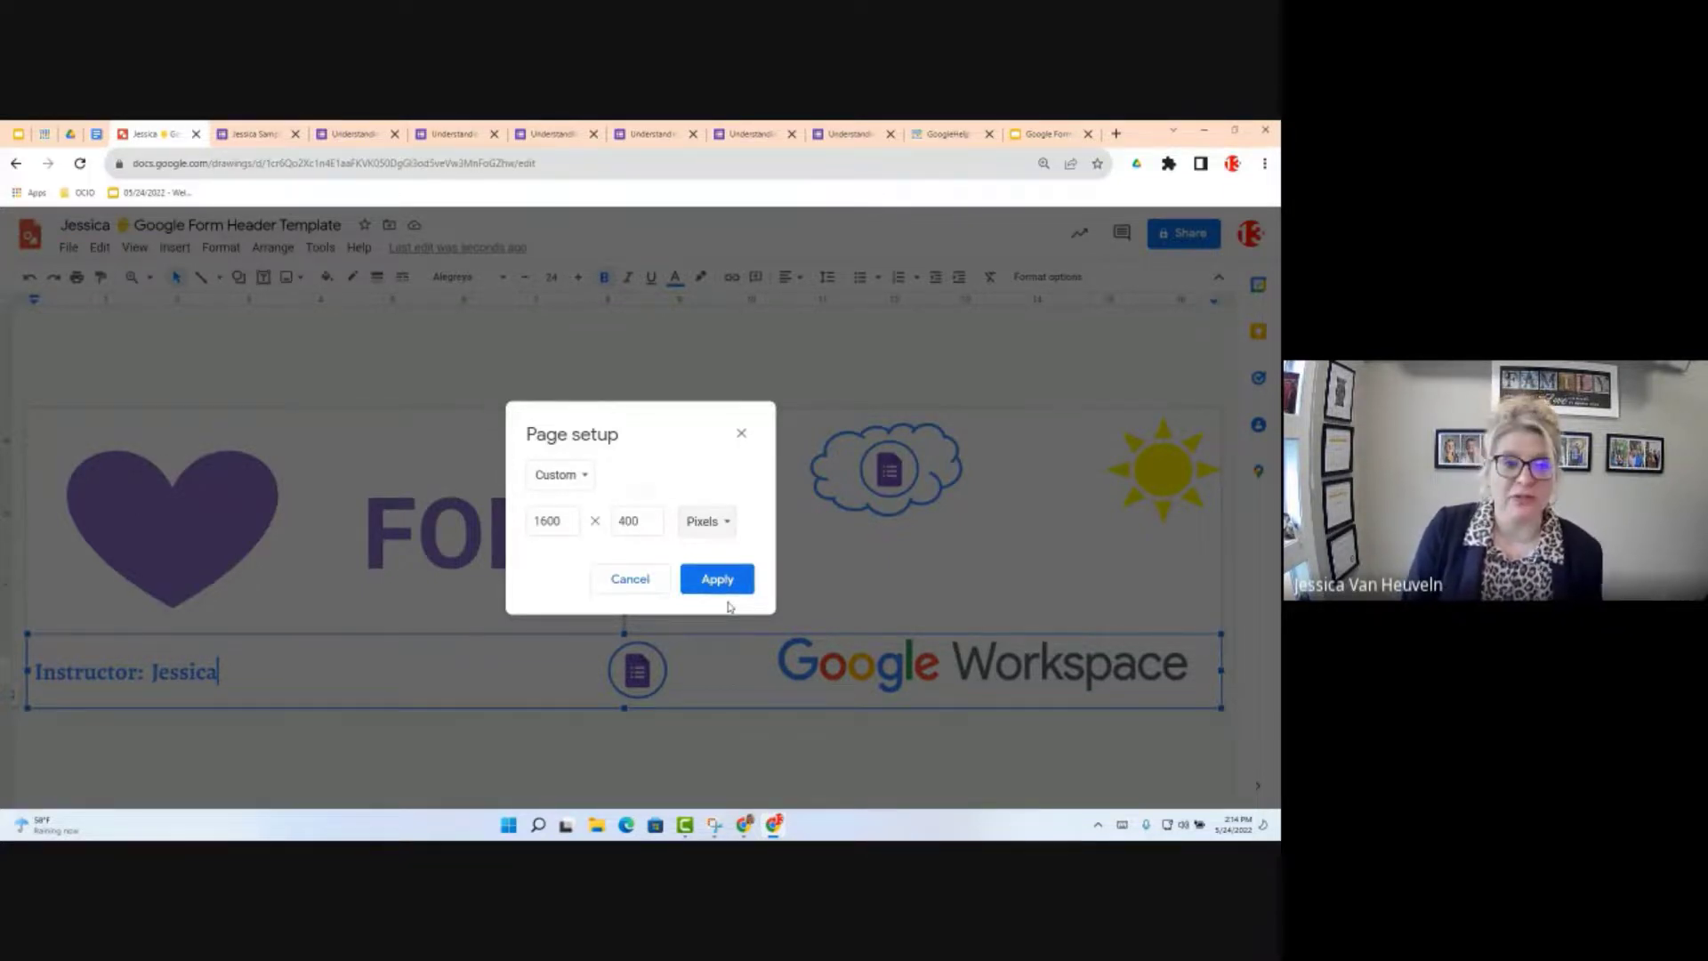
pyautogui.click(628, 582)
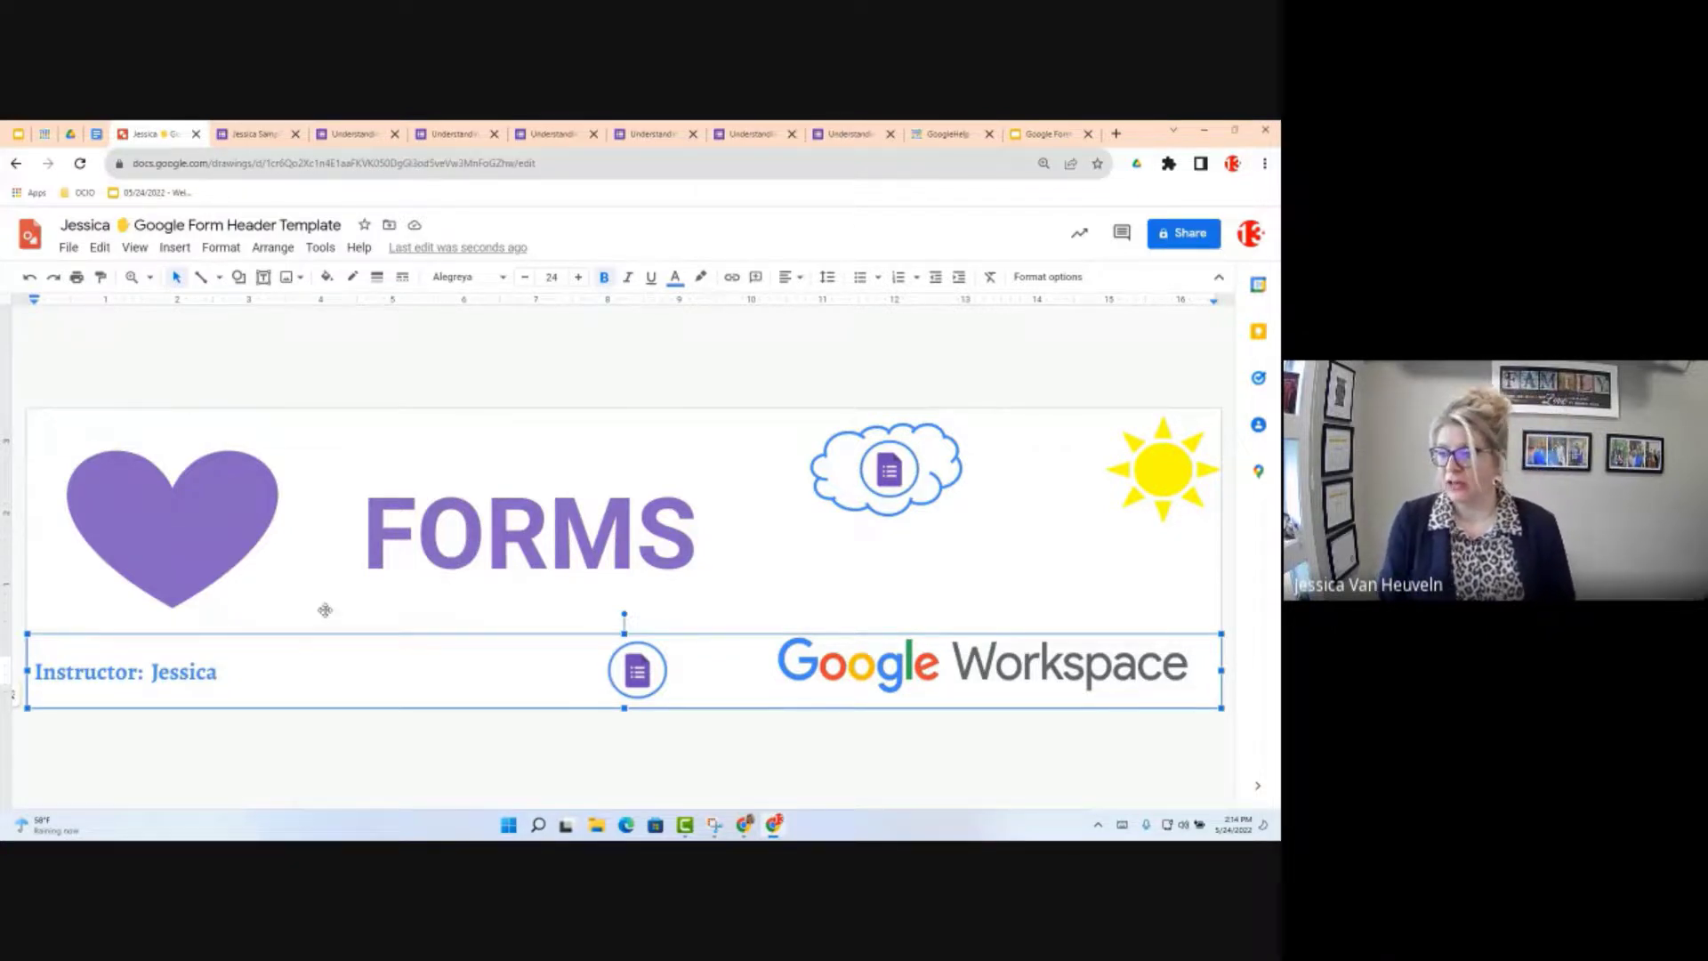
# Step: Change the purple heart's fill colour to red
pyautogui.click(236, 548)
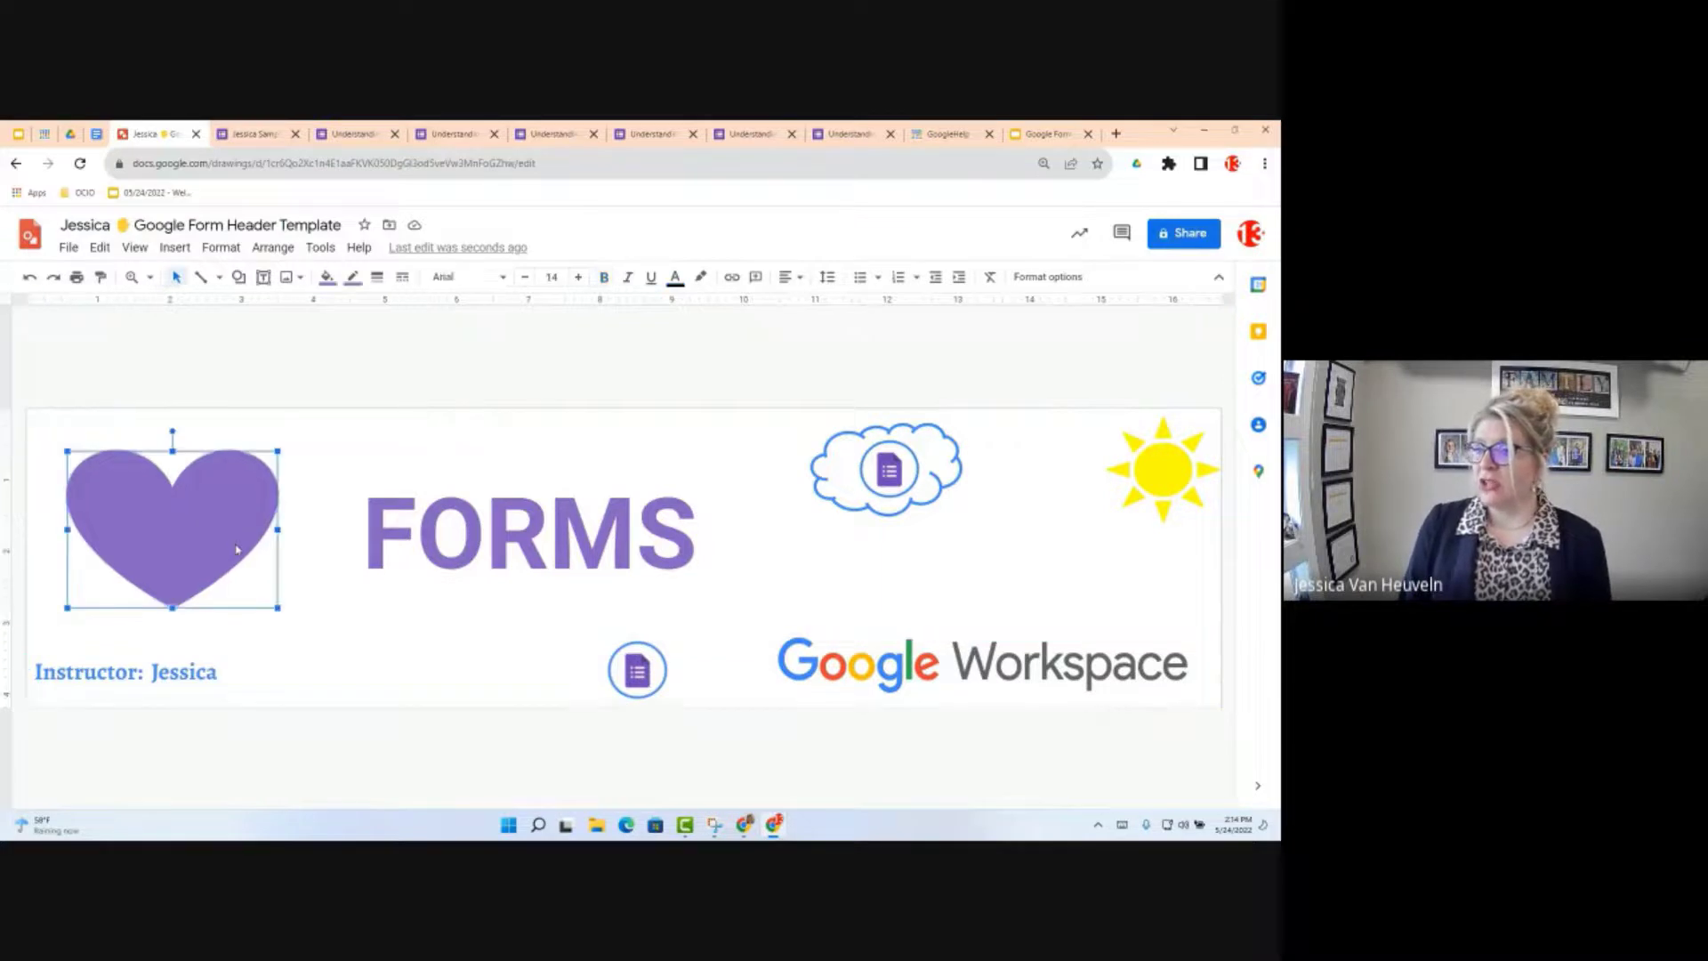
pyautogui.click(326, 278)
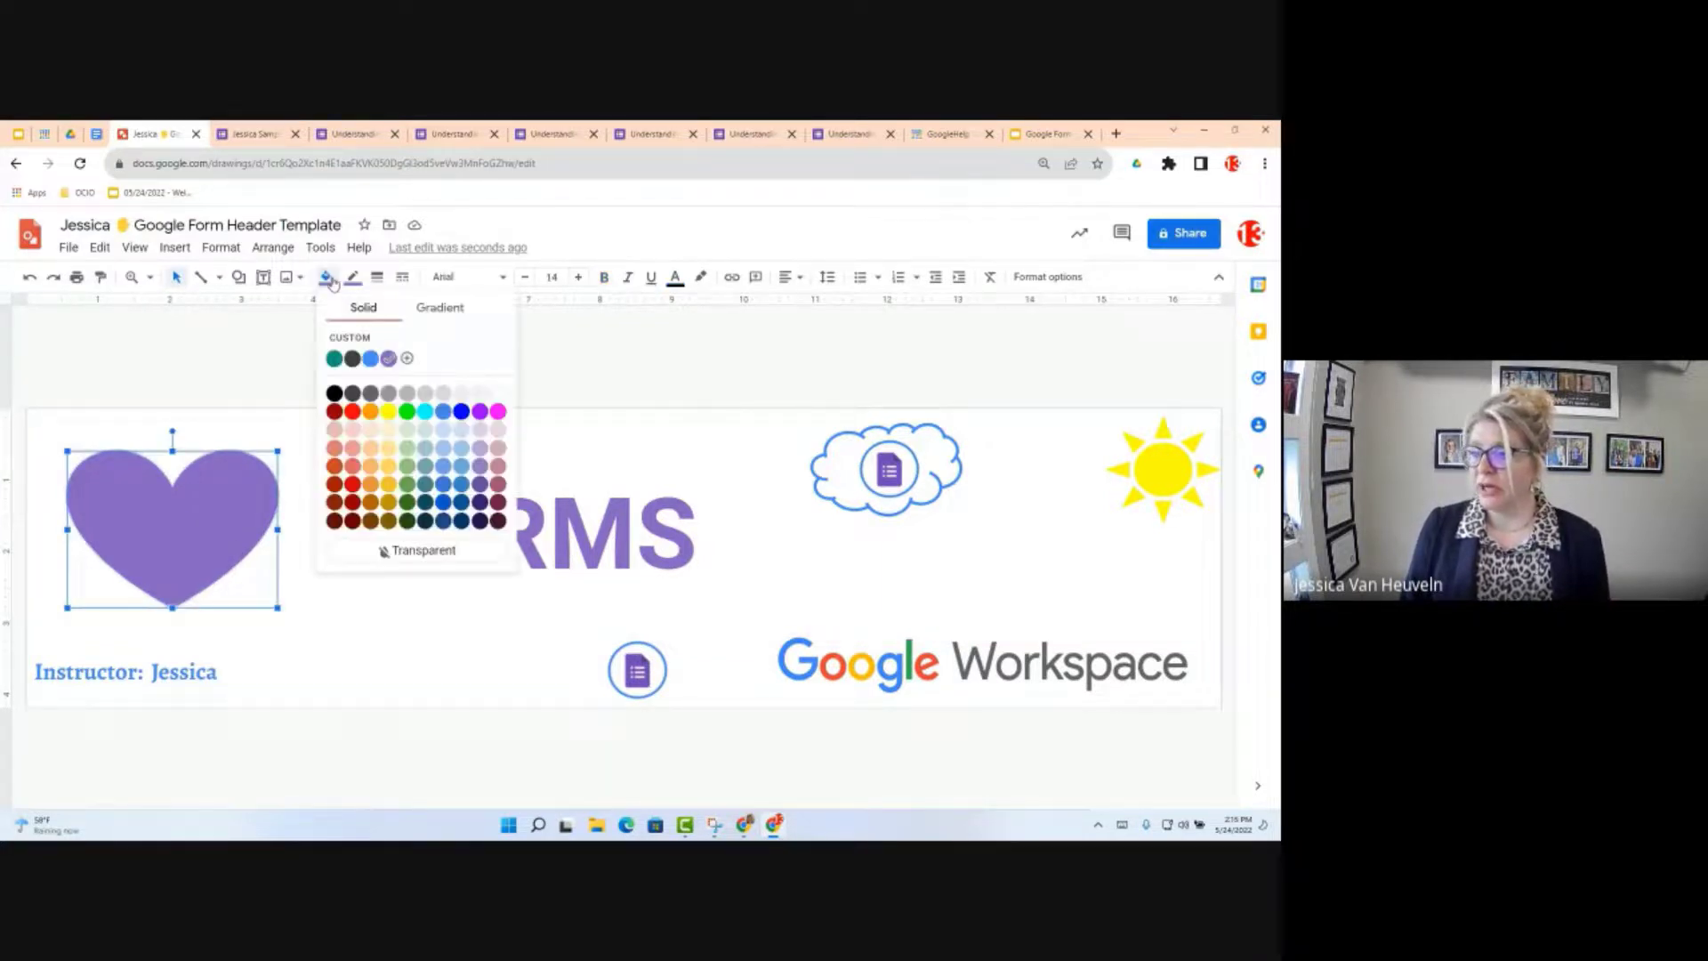
pyautogui.click(356, 414)
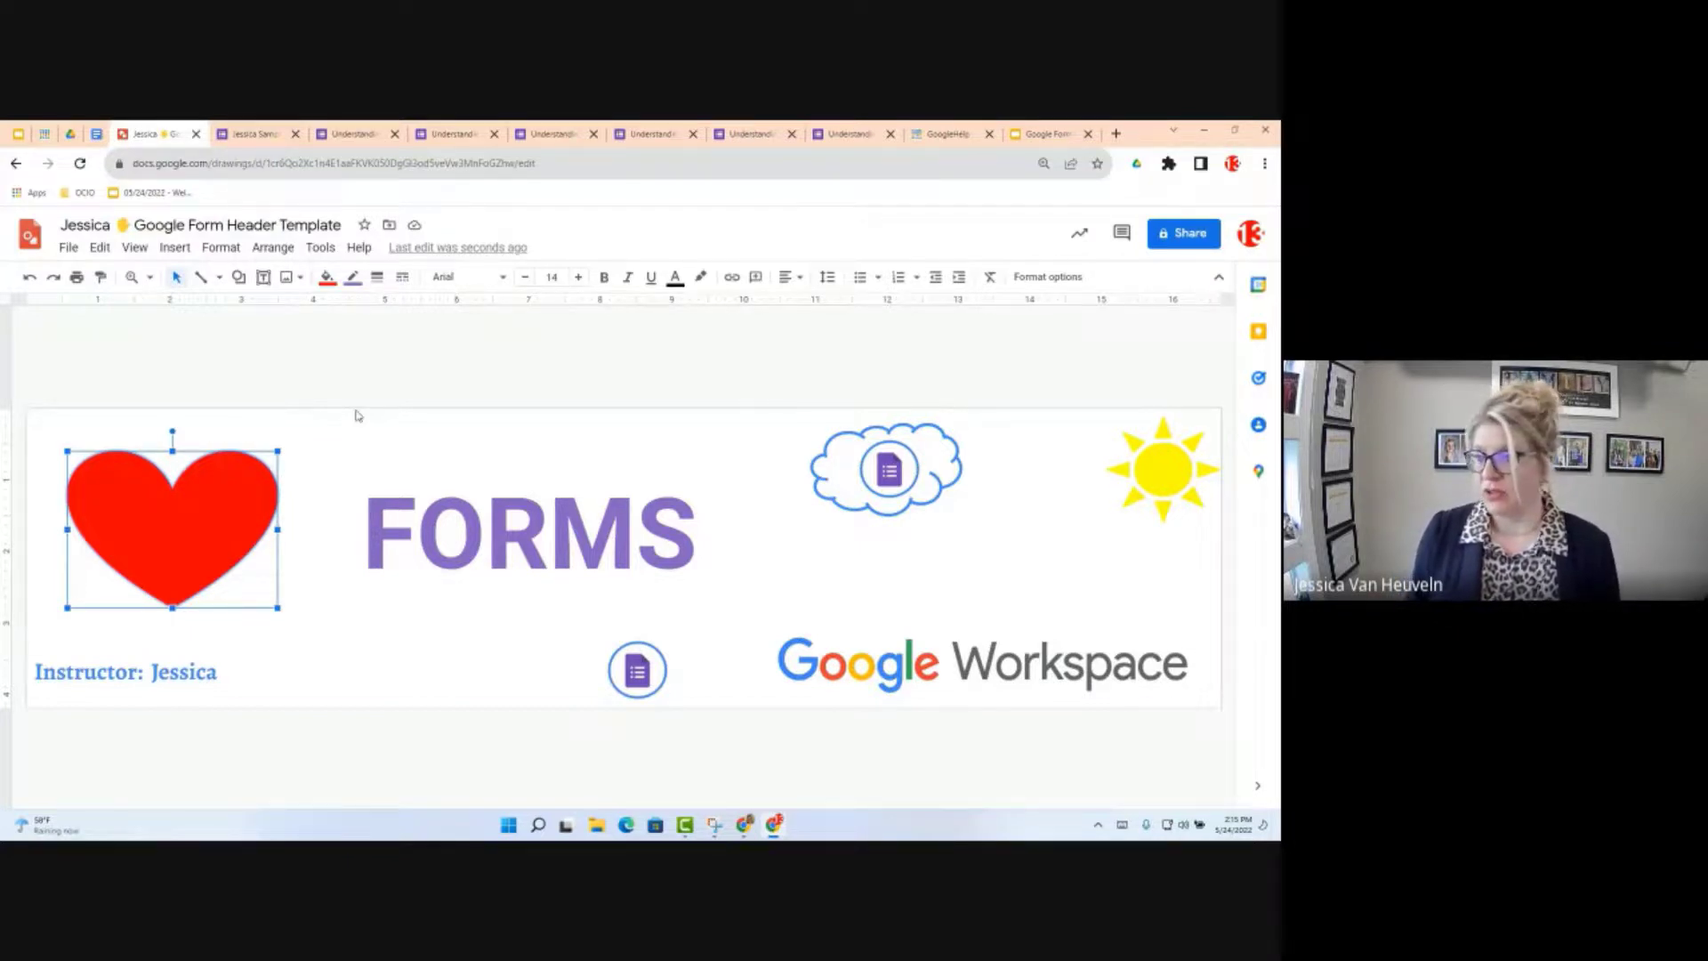
# Step: Download the header drawing as a PNG image (.png)
pyautogui.click(69, 249)
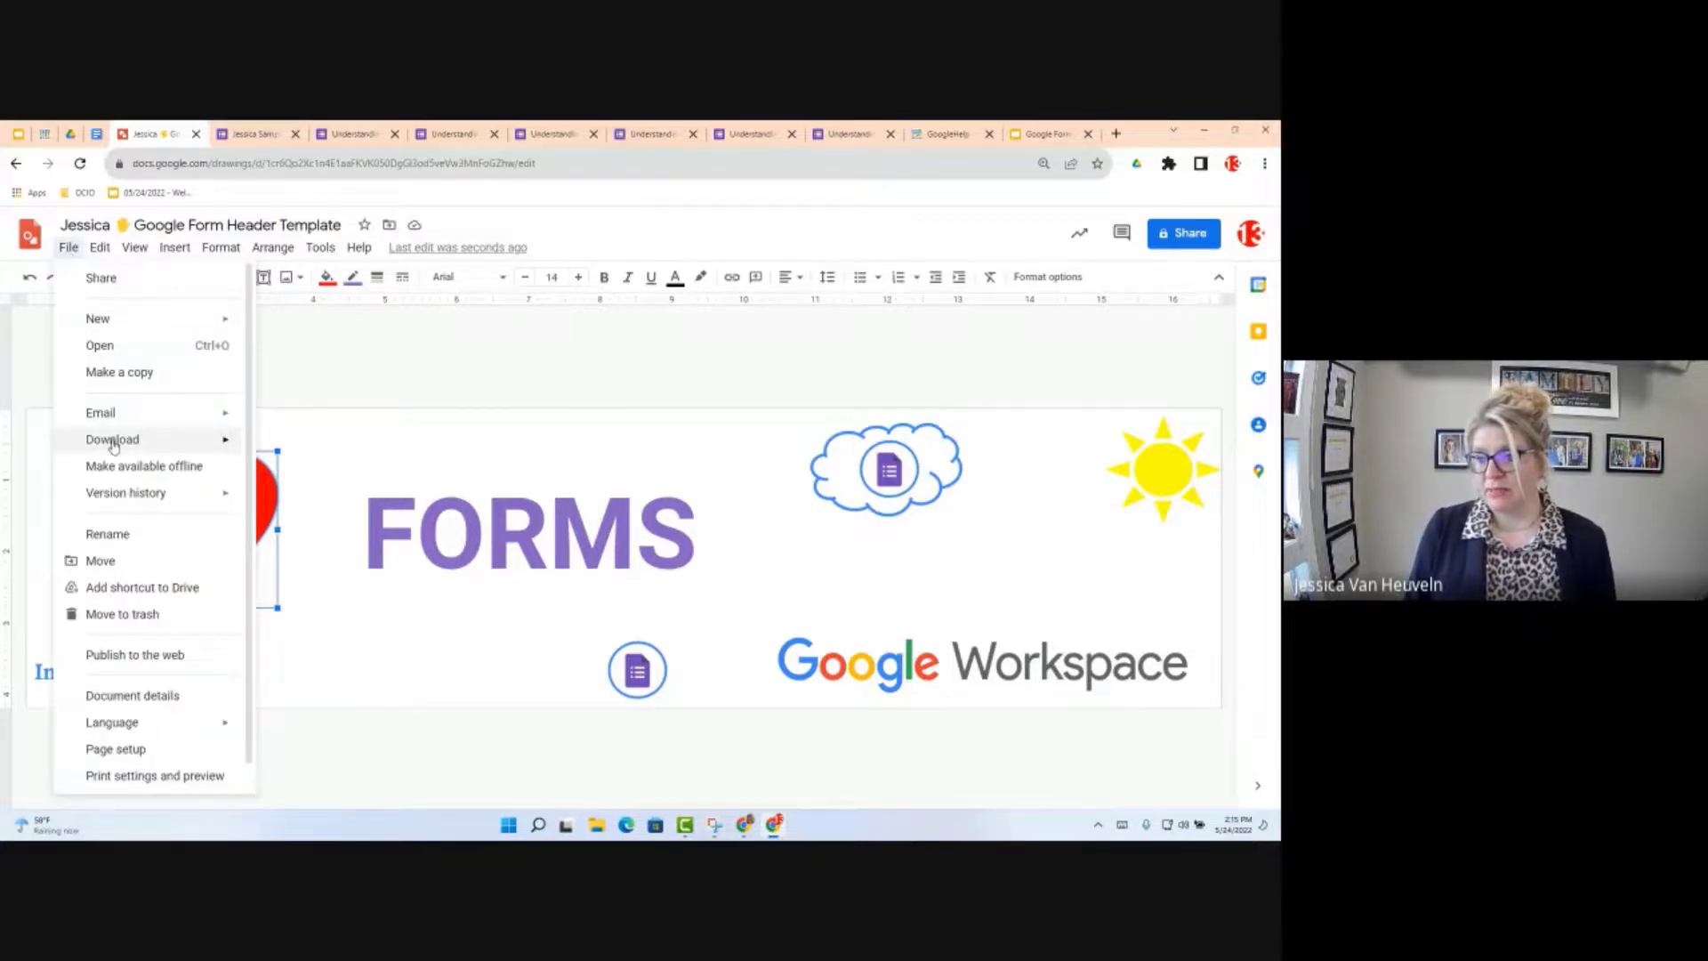
pyautogui.moveTo(114, 446)
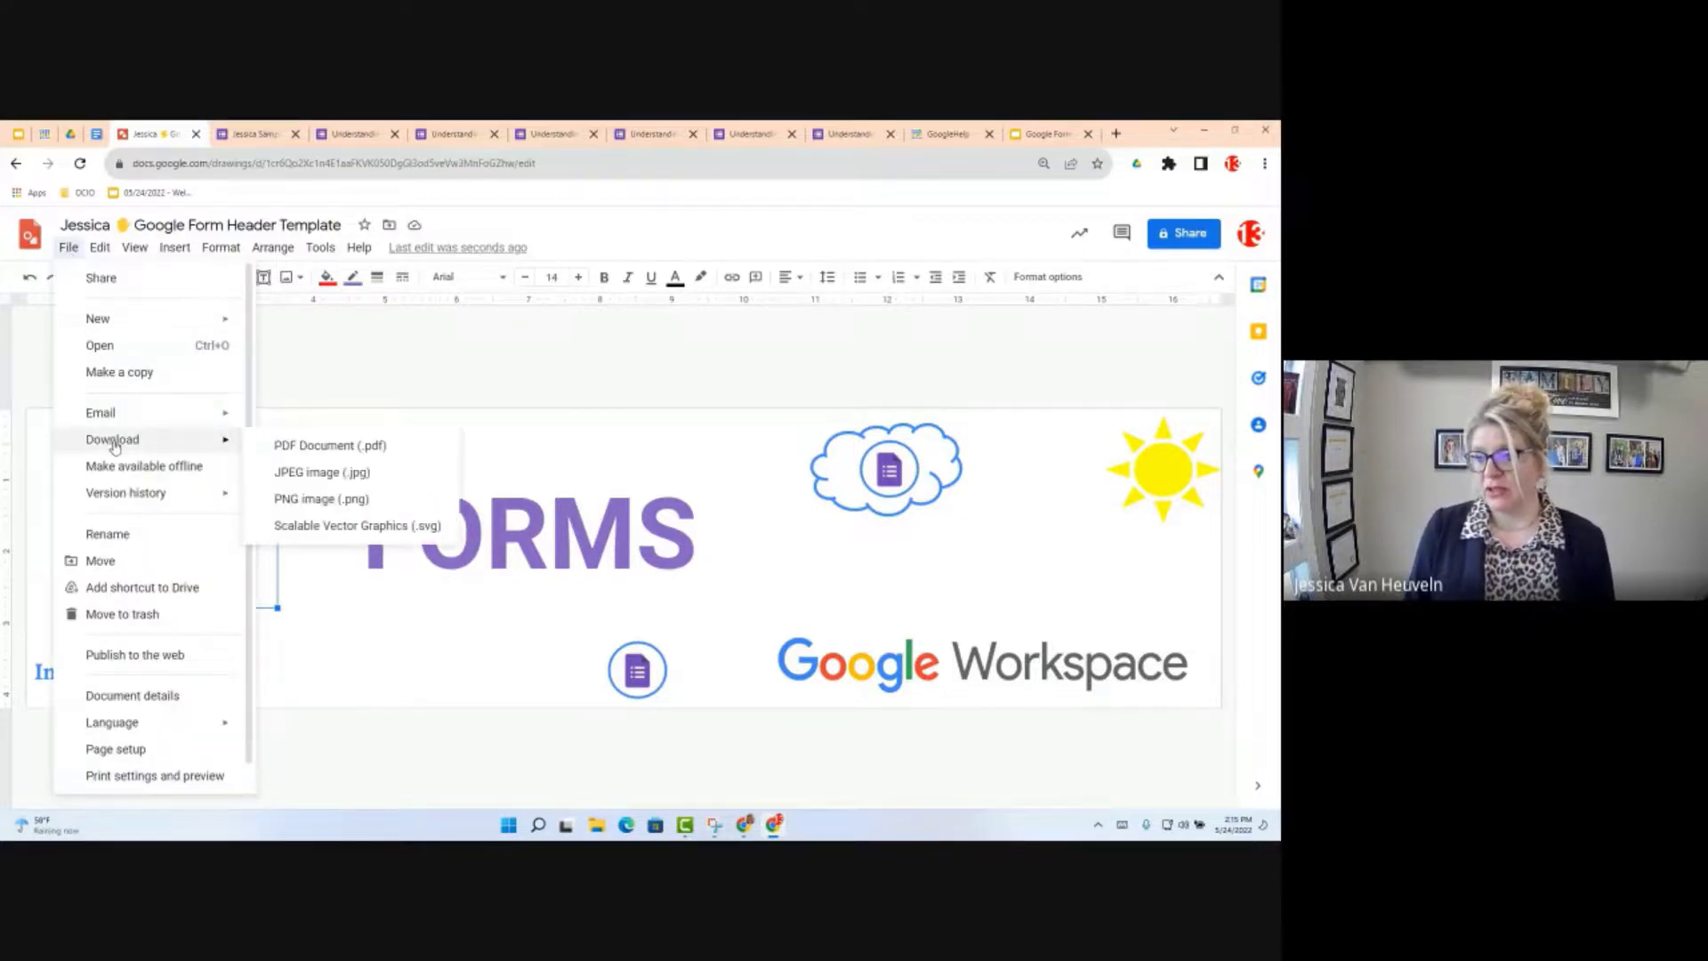
pyautogui.click(358, 500)
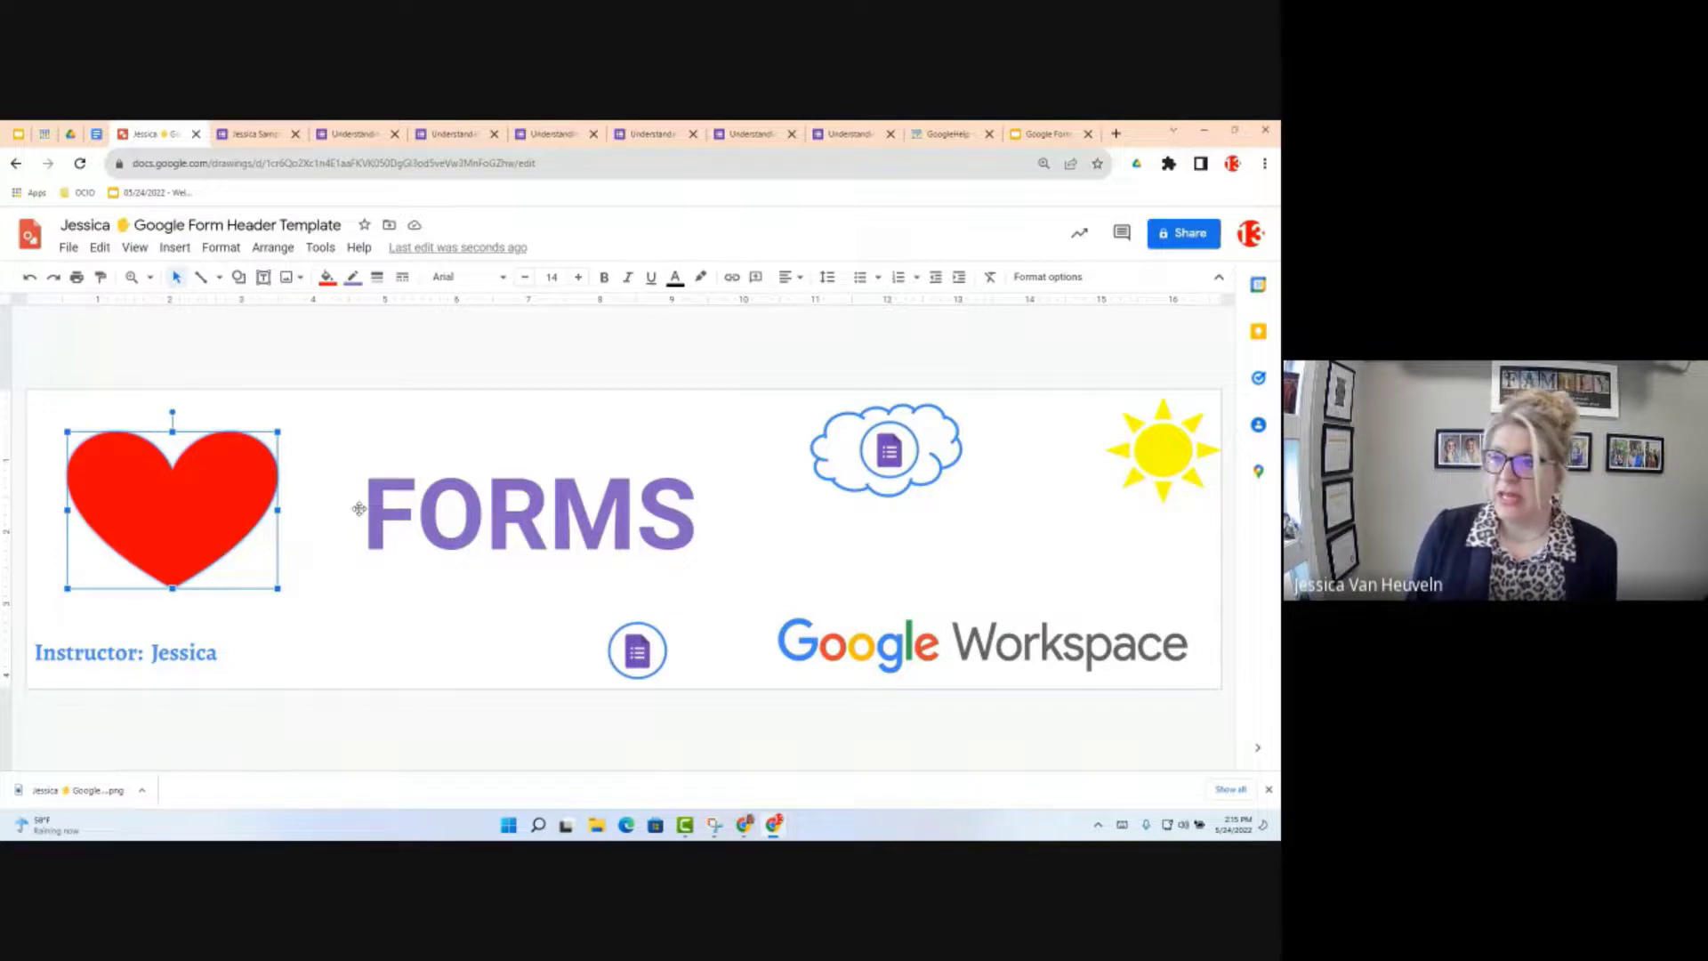
# Step: Back in the Google Forms editor, open the Customize Theme panel
pyautogui.click(253, 134)
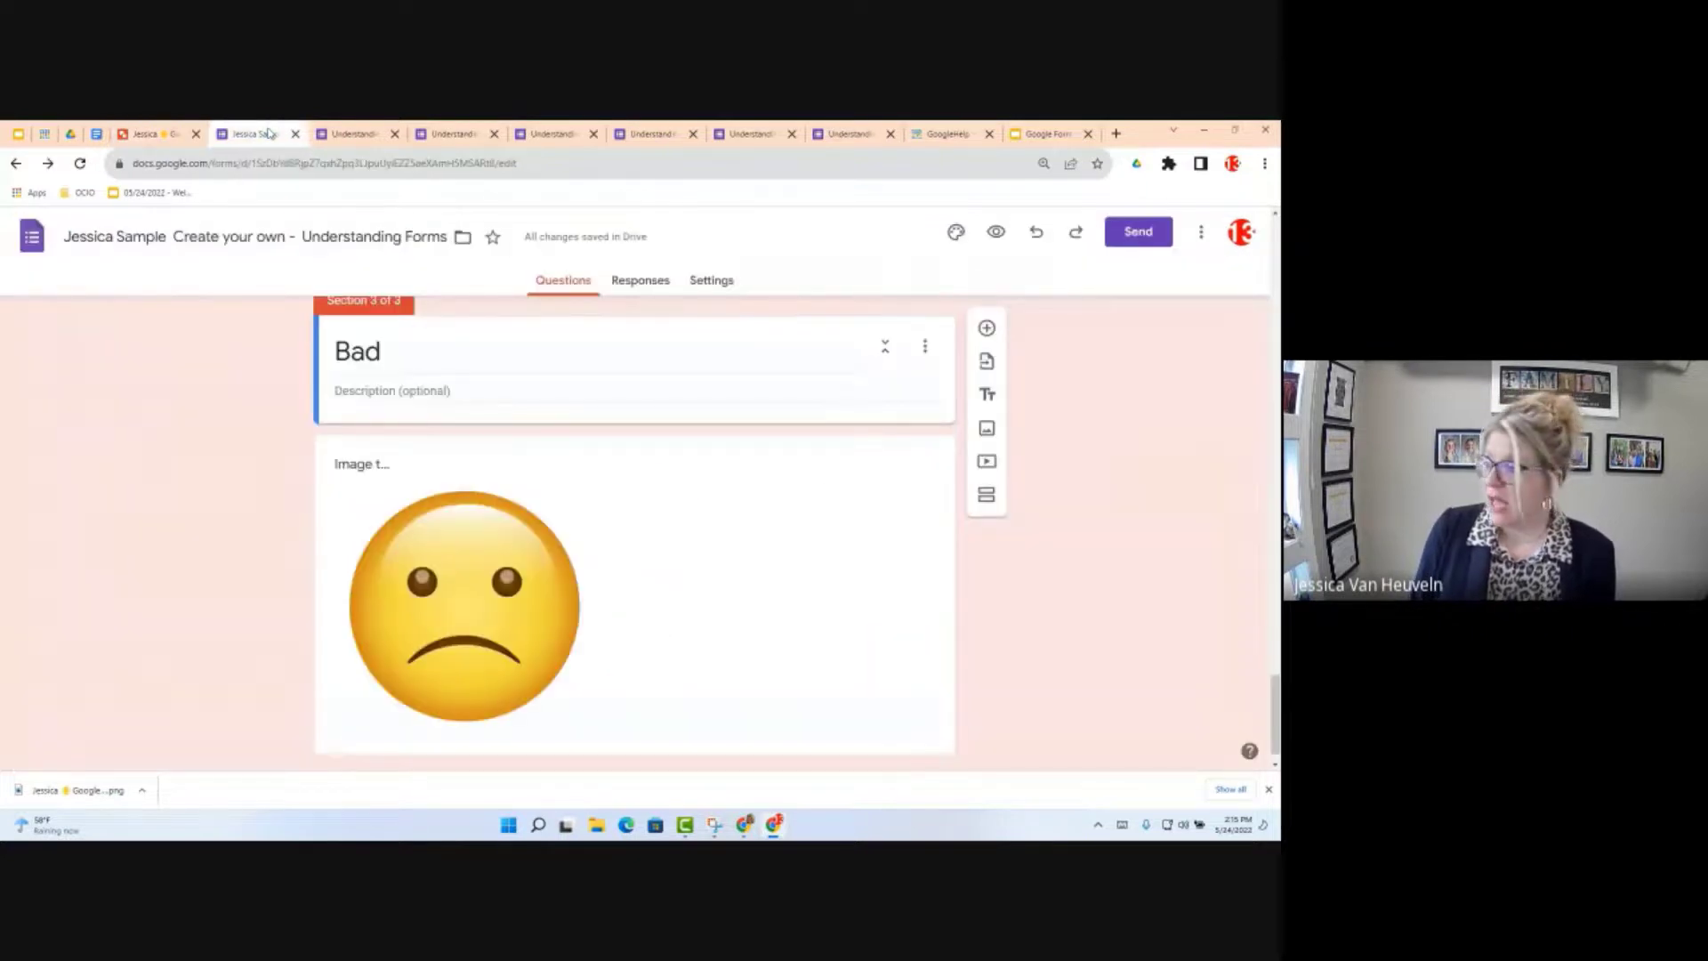
pyautogui.click(956, 232)
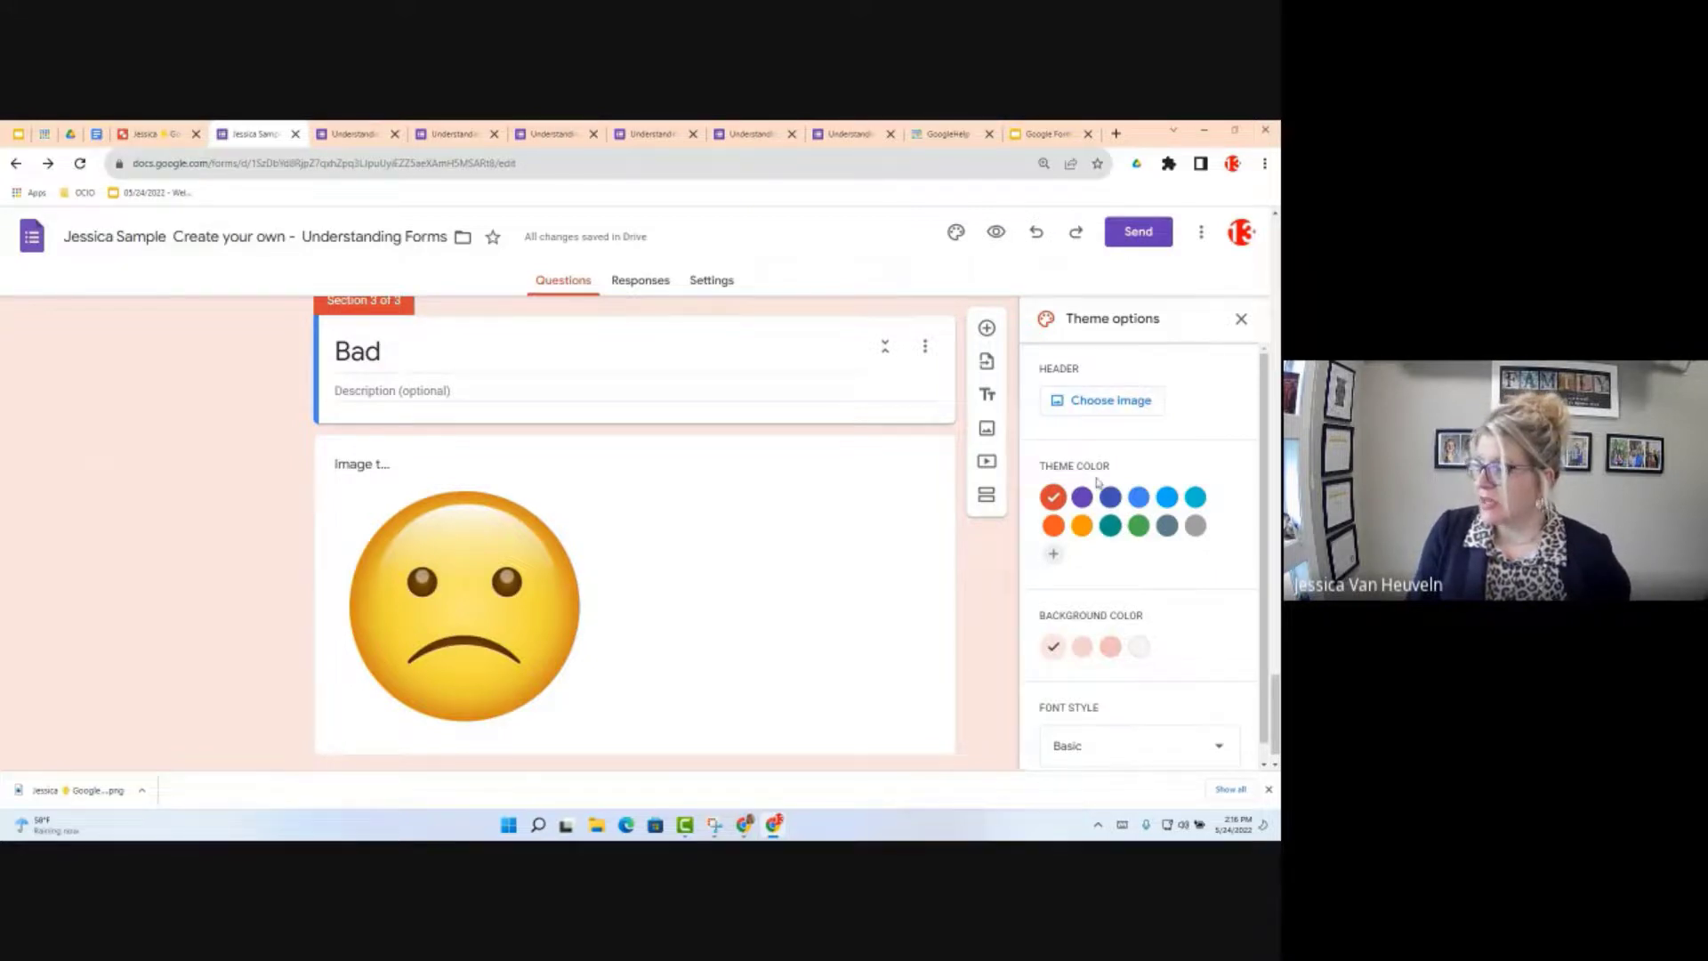
# Step: Upload the header template PNG from the Downloads folder as the form's header image
pyautogui.click(1098, 403)
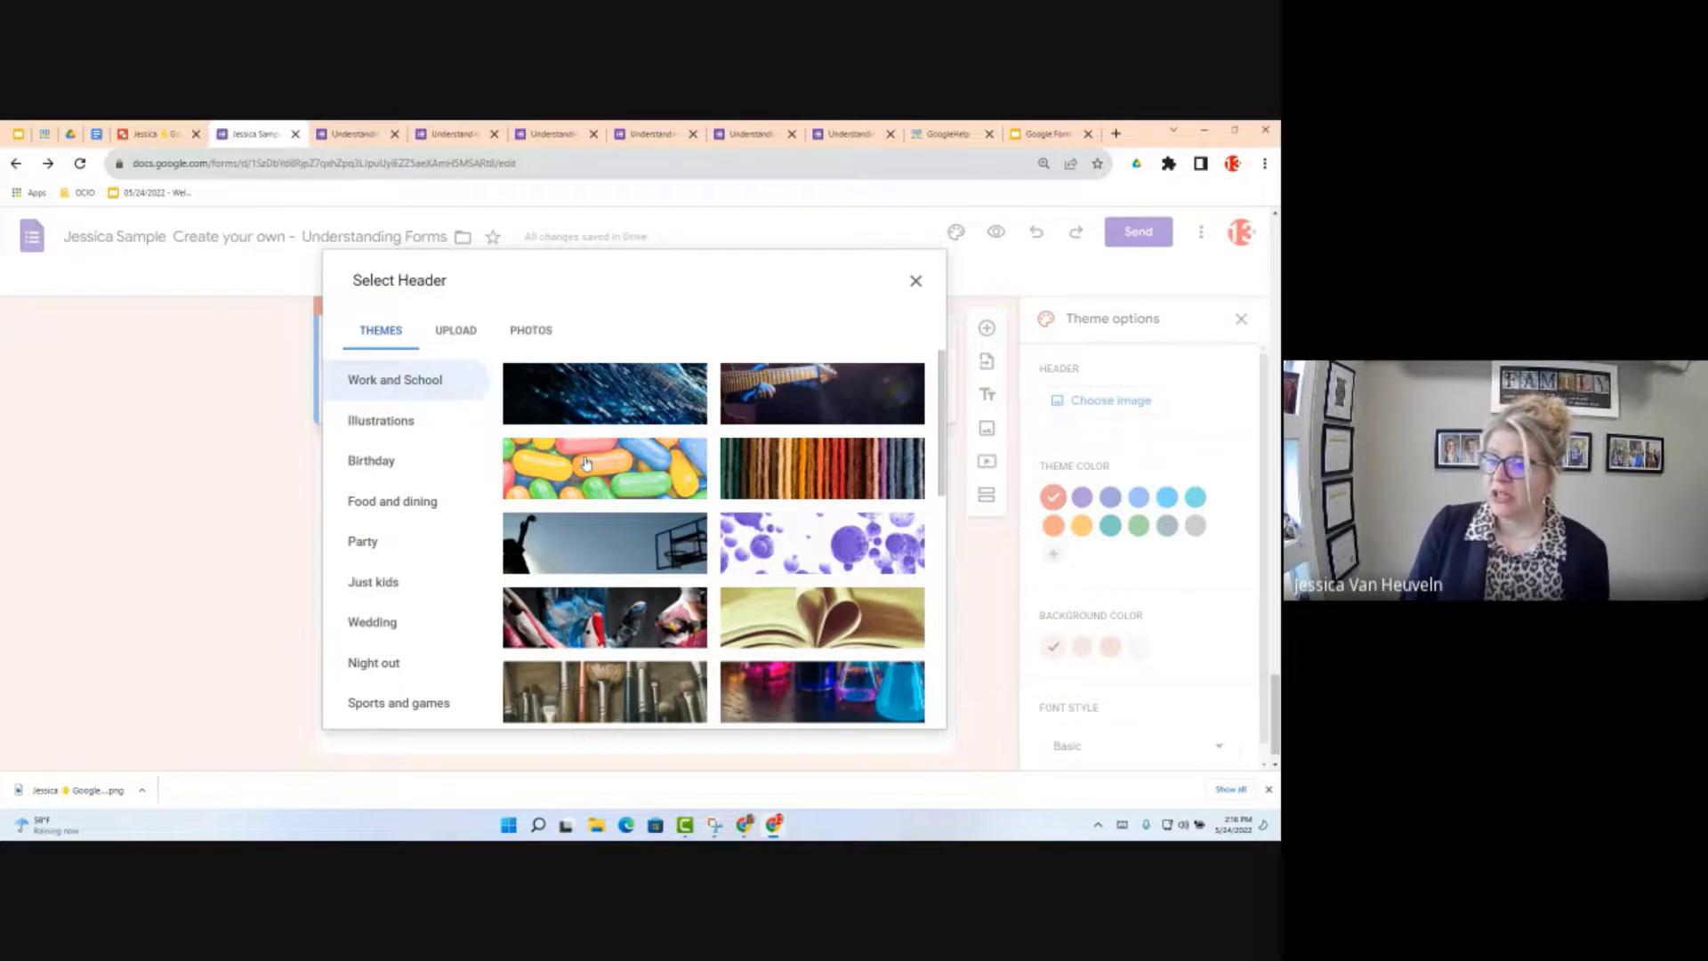
pyautogui.click(463, 335)
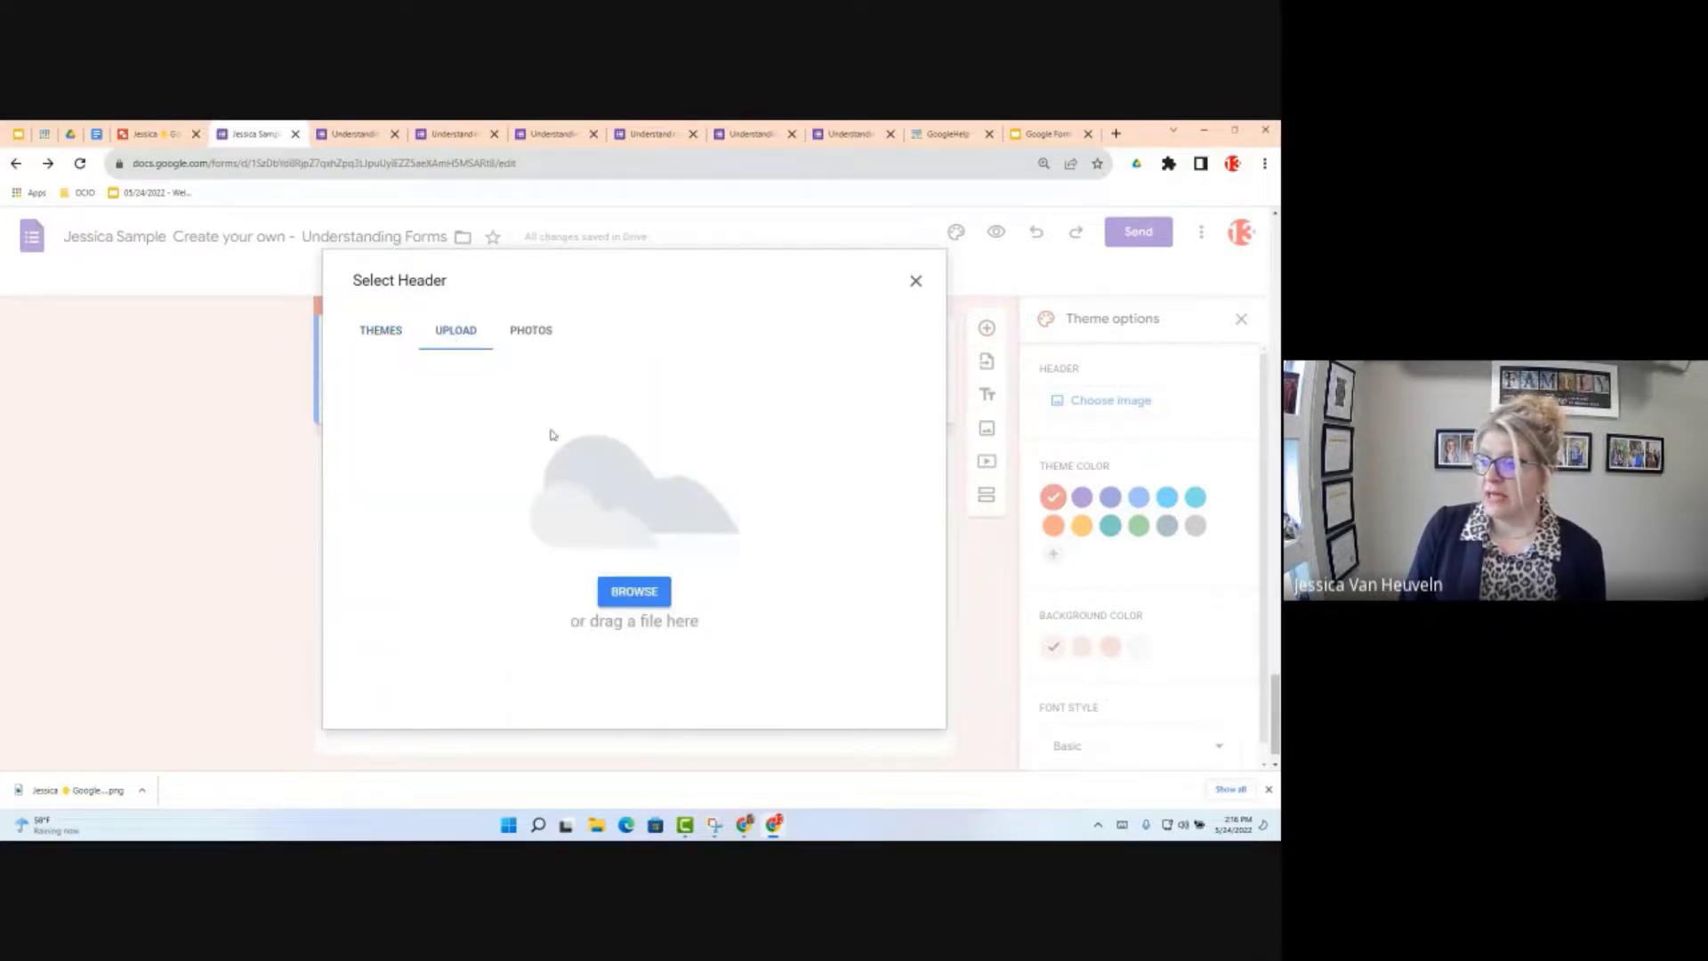
pyautogui.click(634, 591)
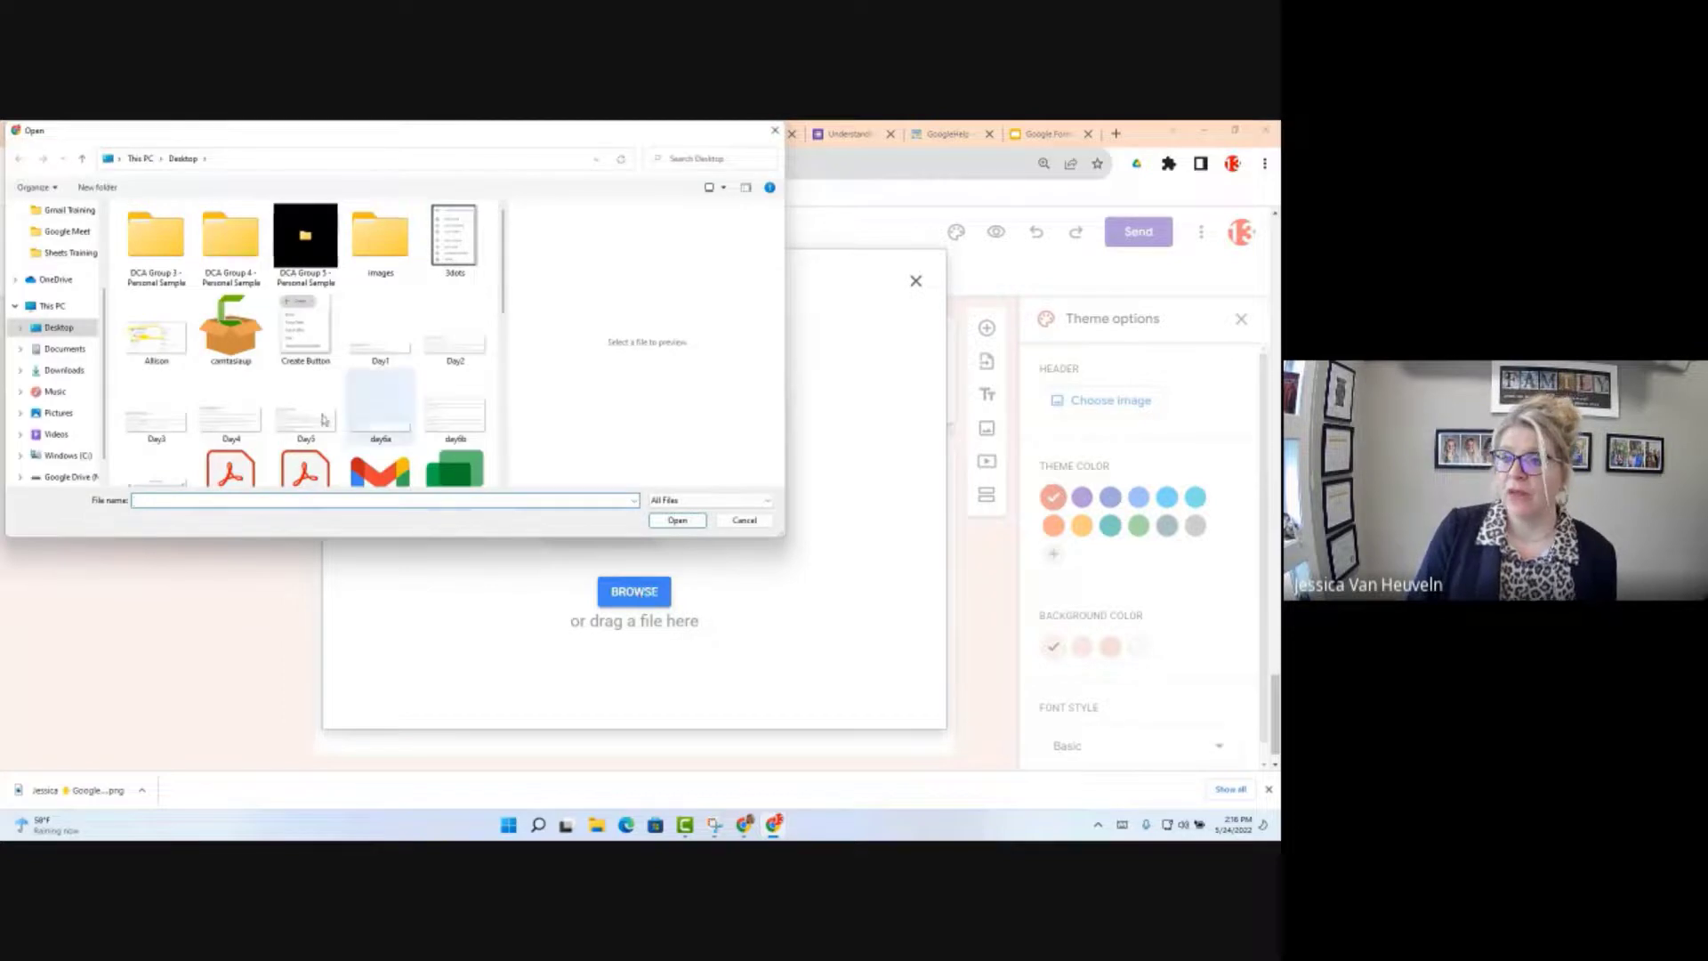
pyautogui.click(56, 374)
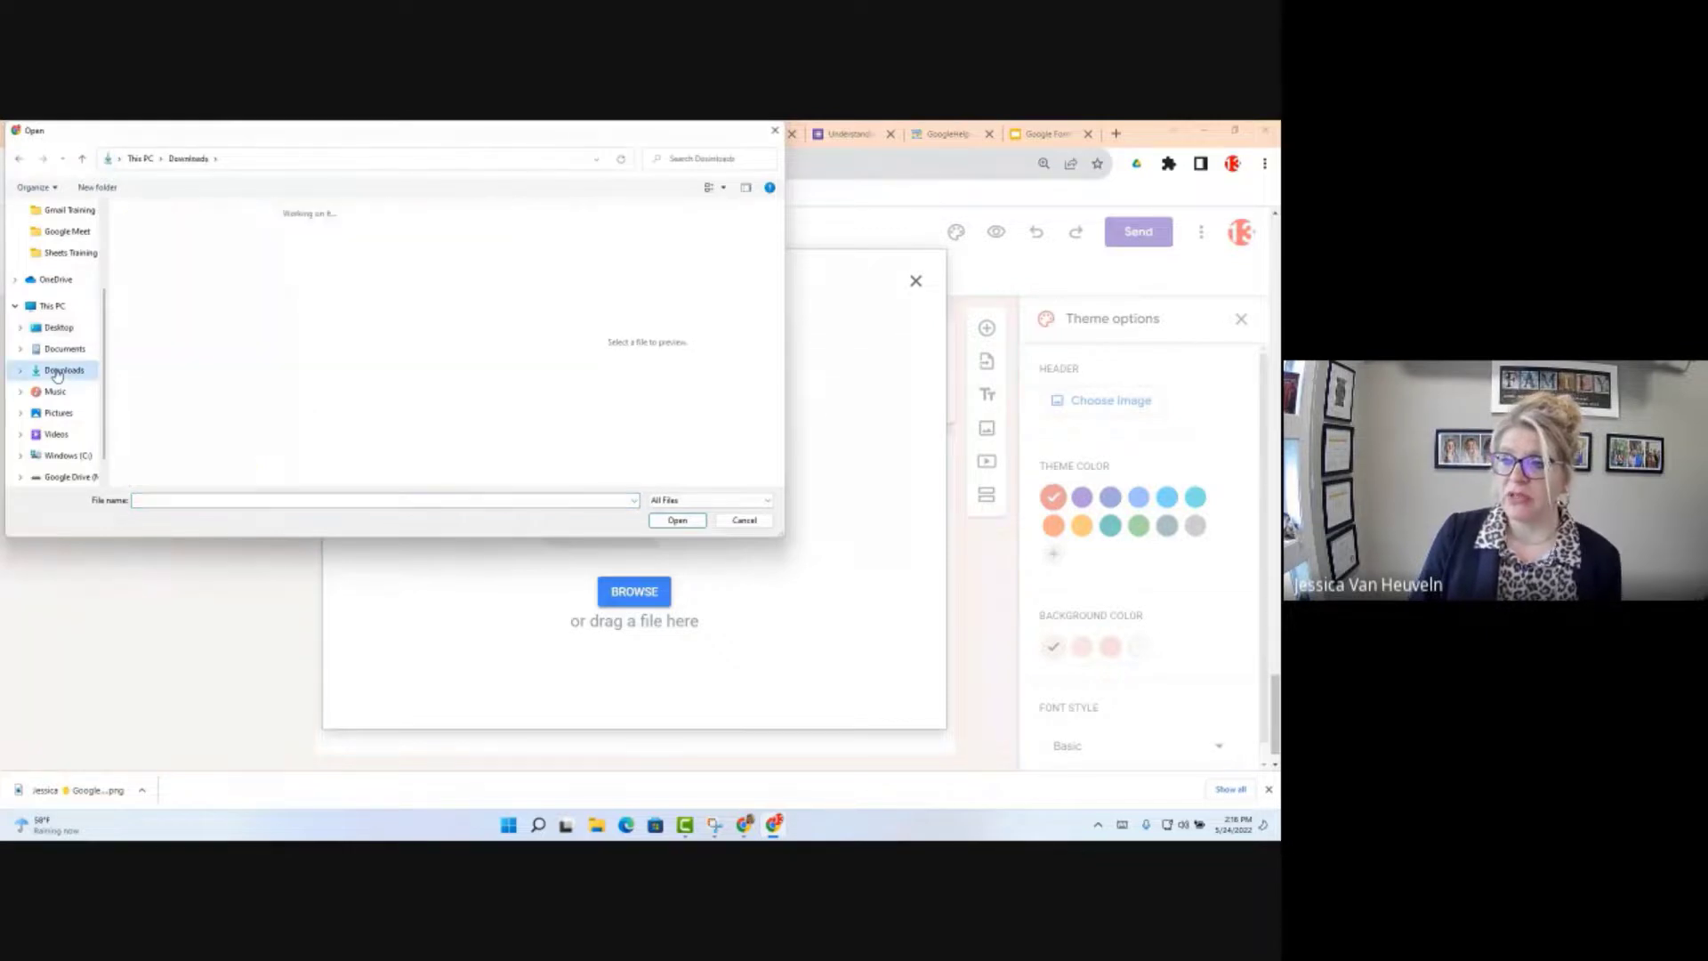
pyautogui.click(207, 237)
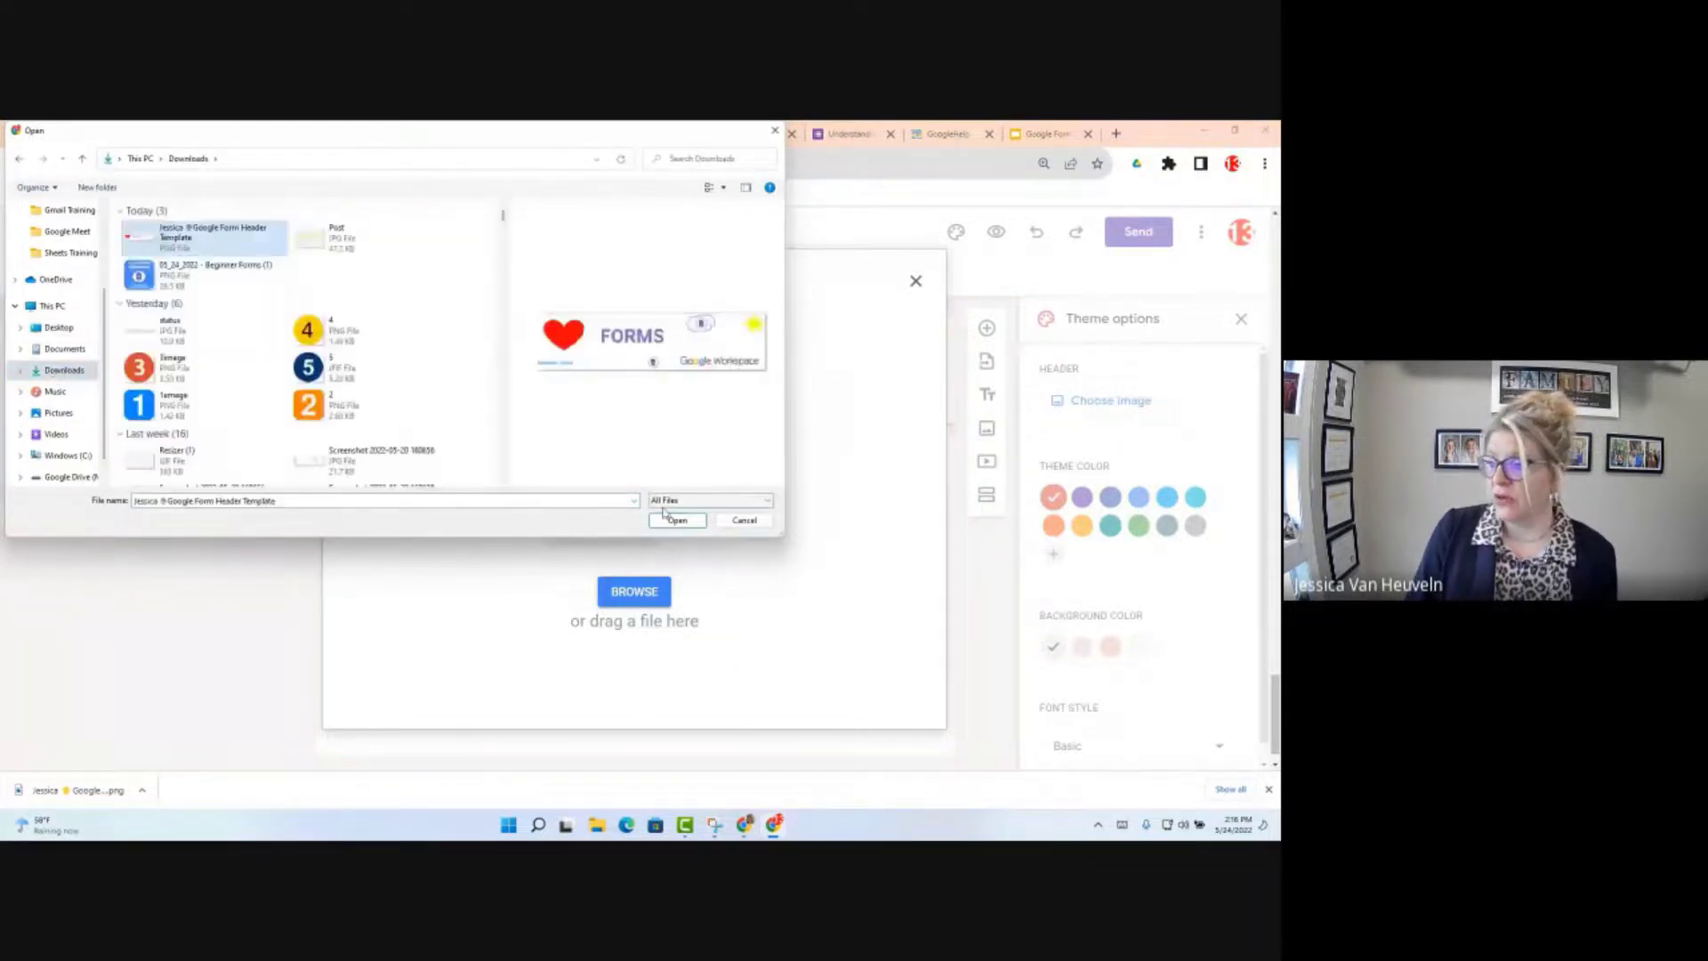
pyautogui.click(668, 520)
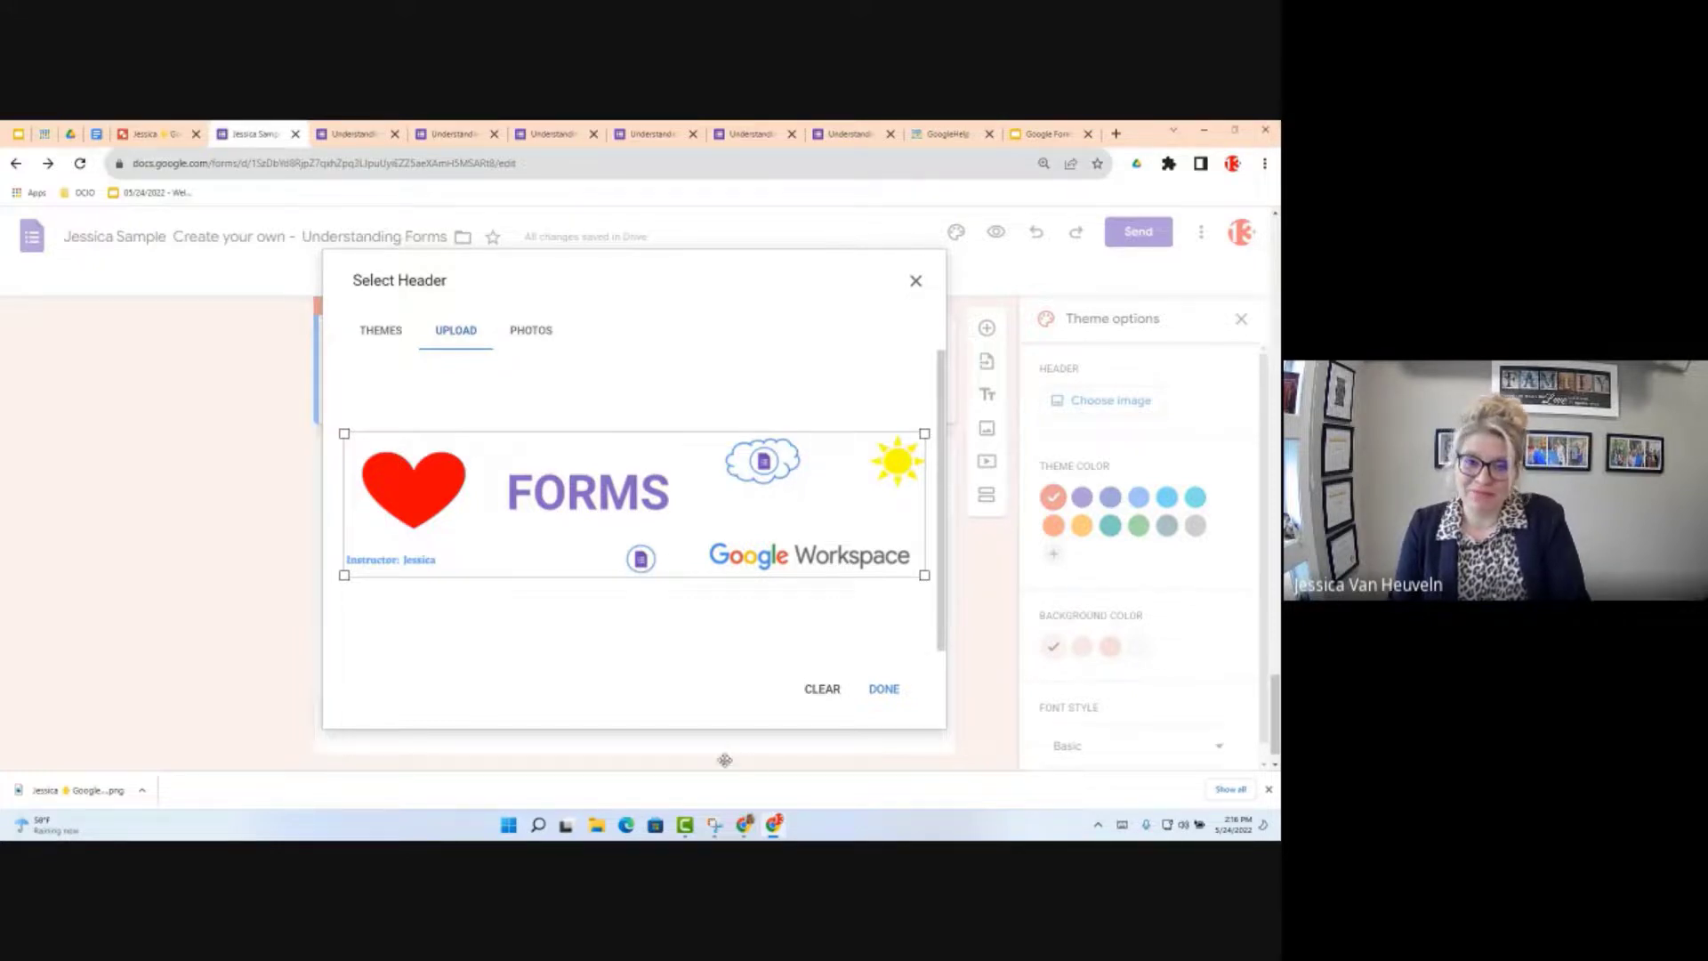
# Step: Confirm the FORMS header image, set the theme colour to blue, then switch to the objectives document
pyautogui.click(891, 693)
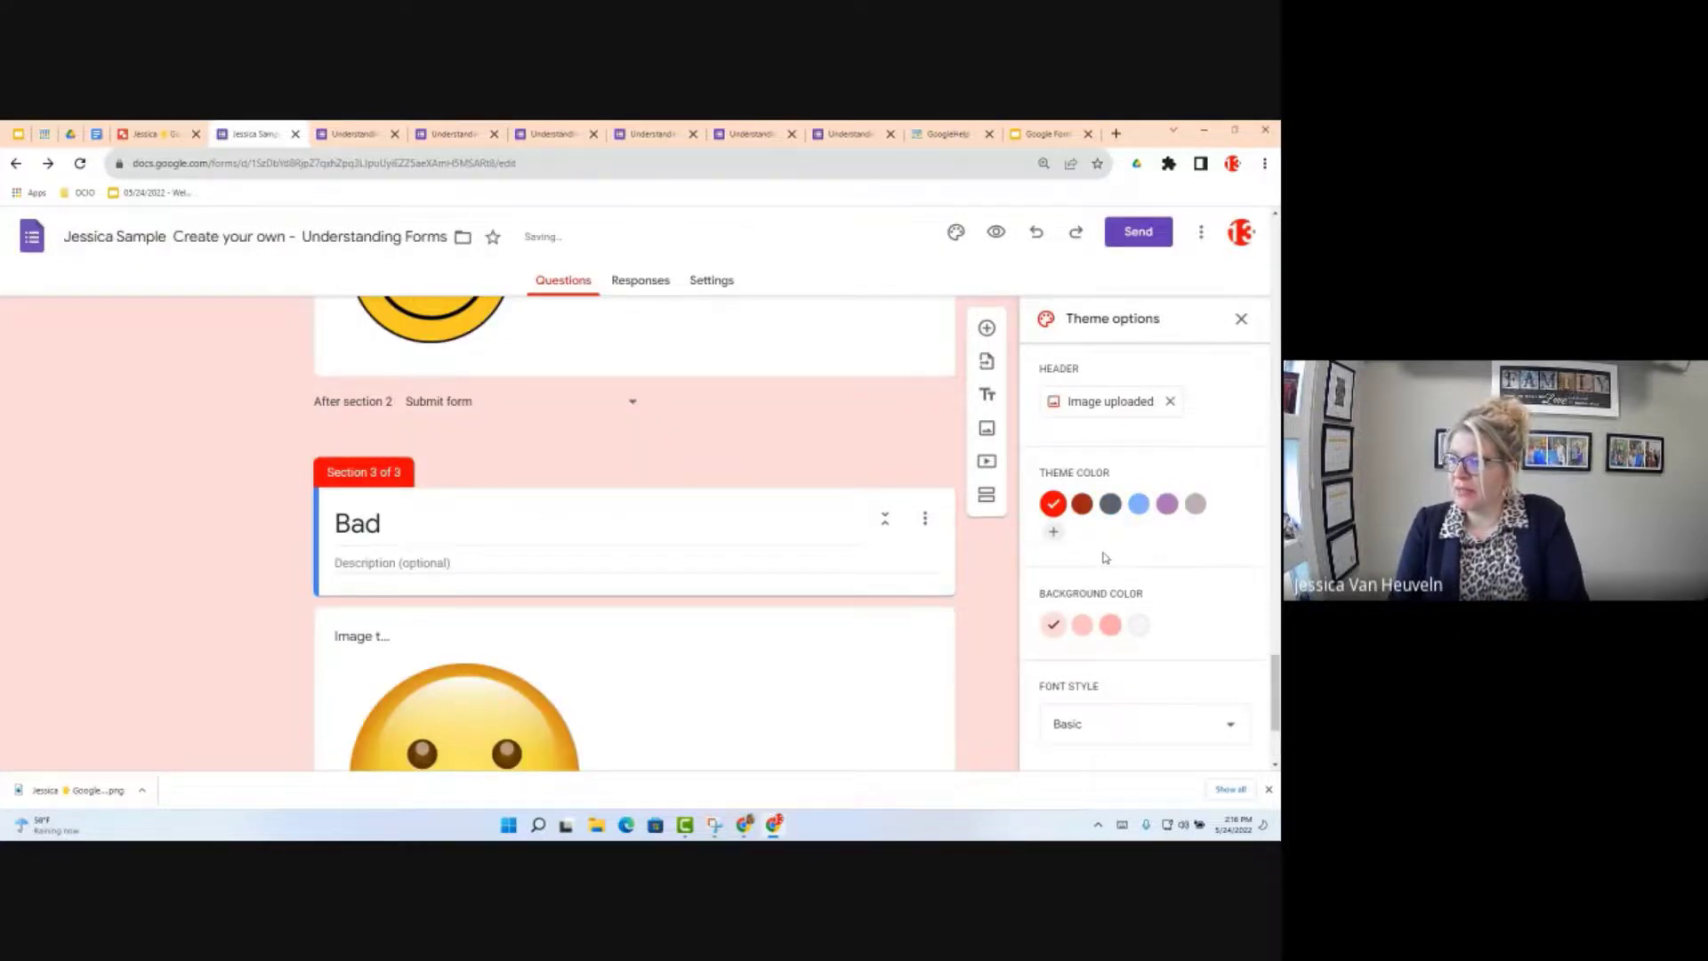
pyautogui.scroll(20, 916, 579)
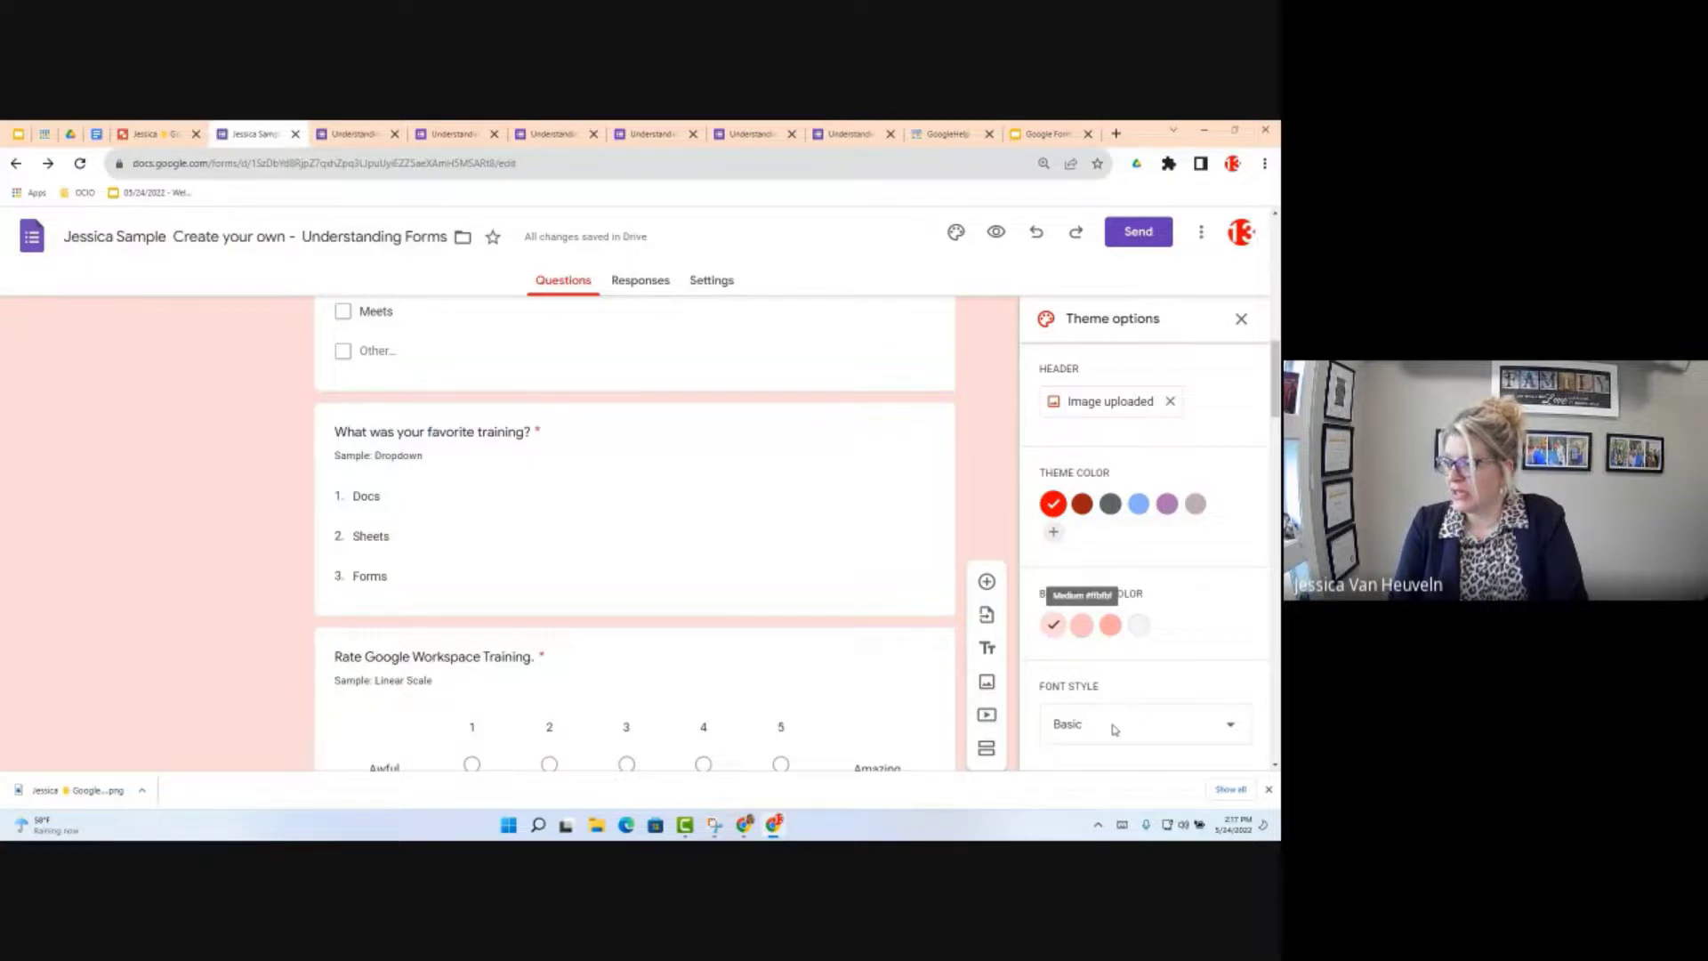
pyautogui.click(1139, 504)
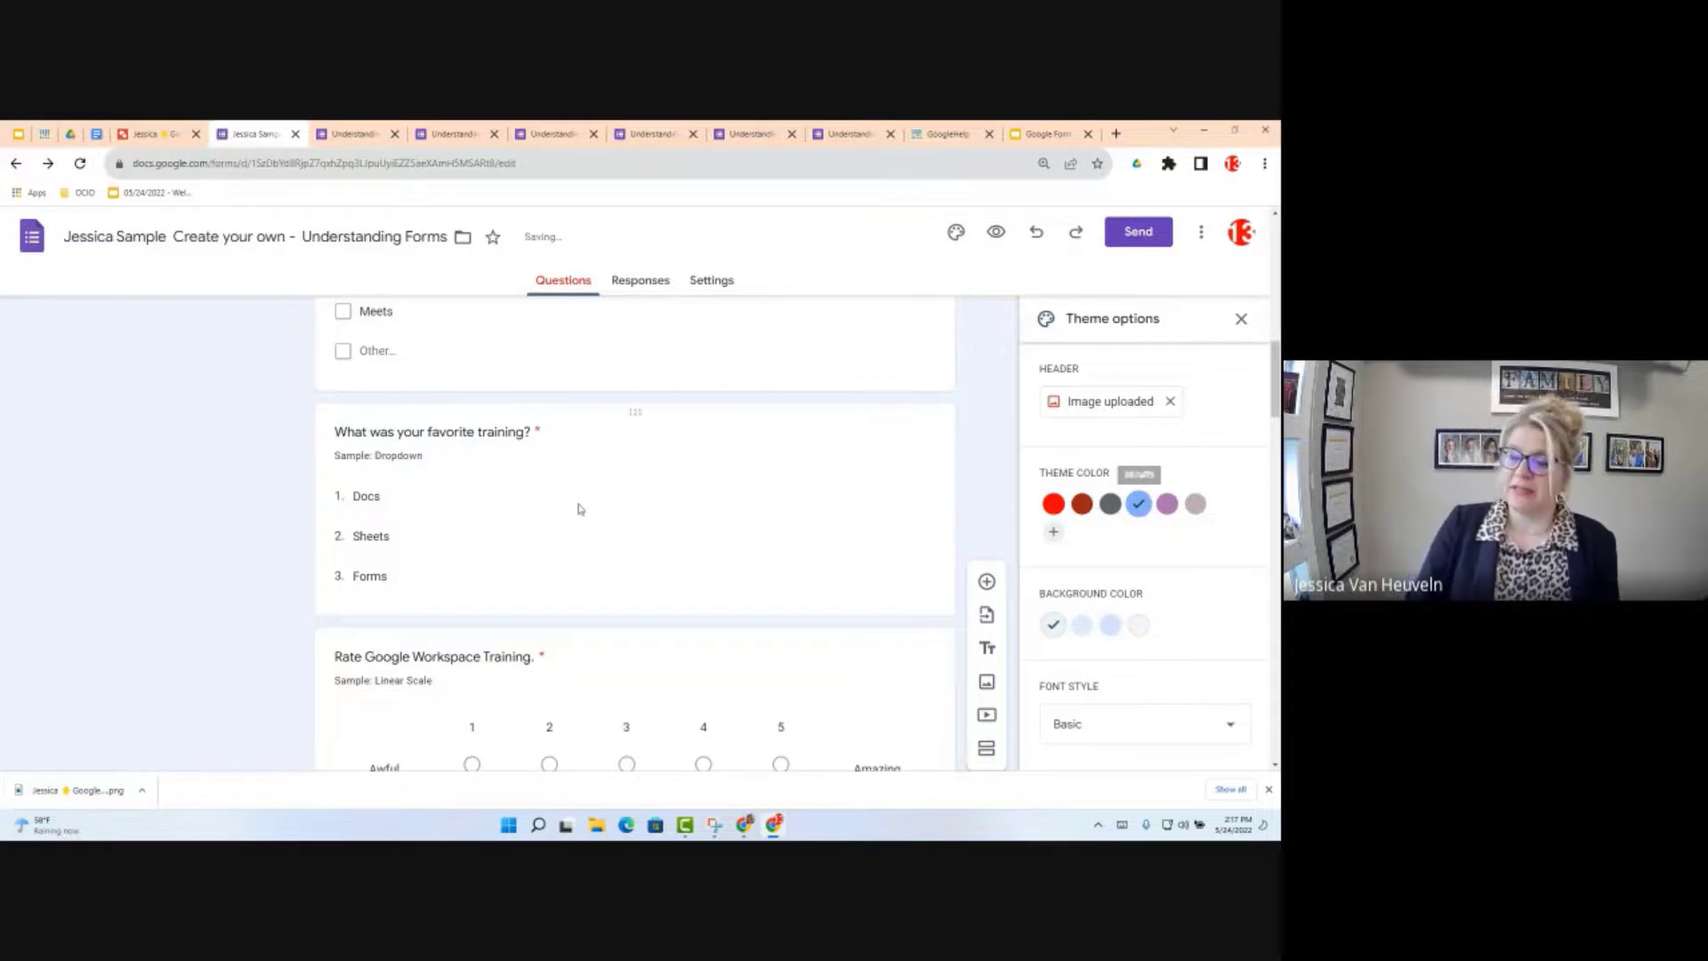
pyautogui.scroll(10, 623, 505)
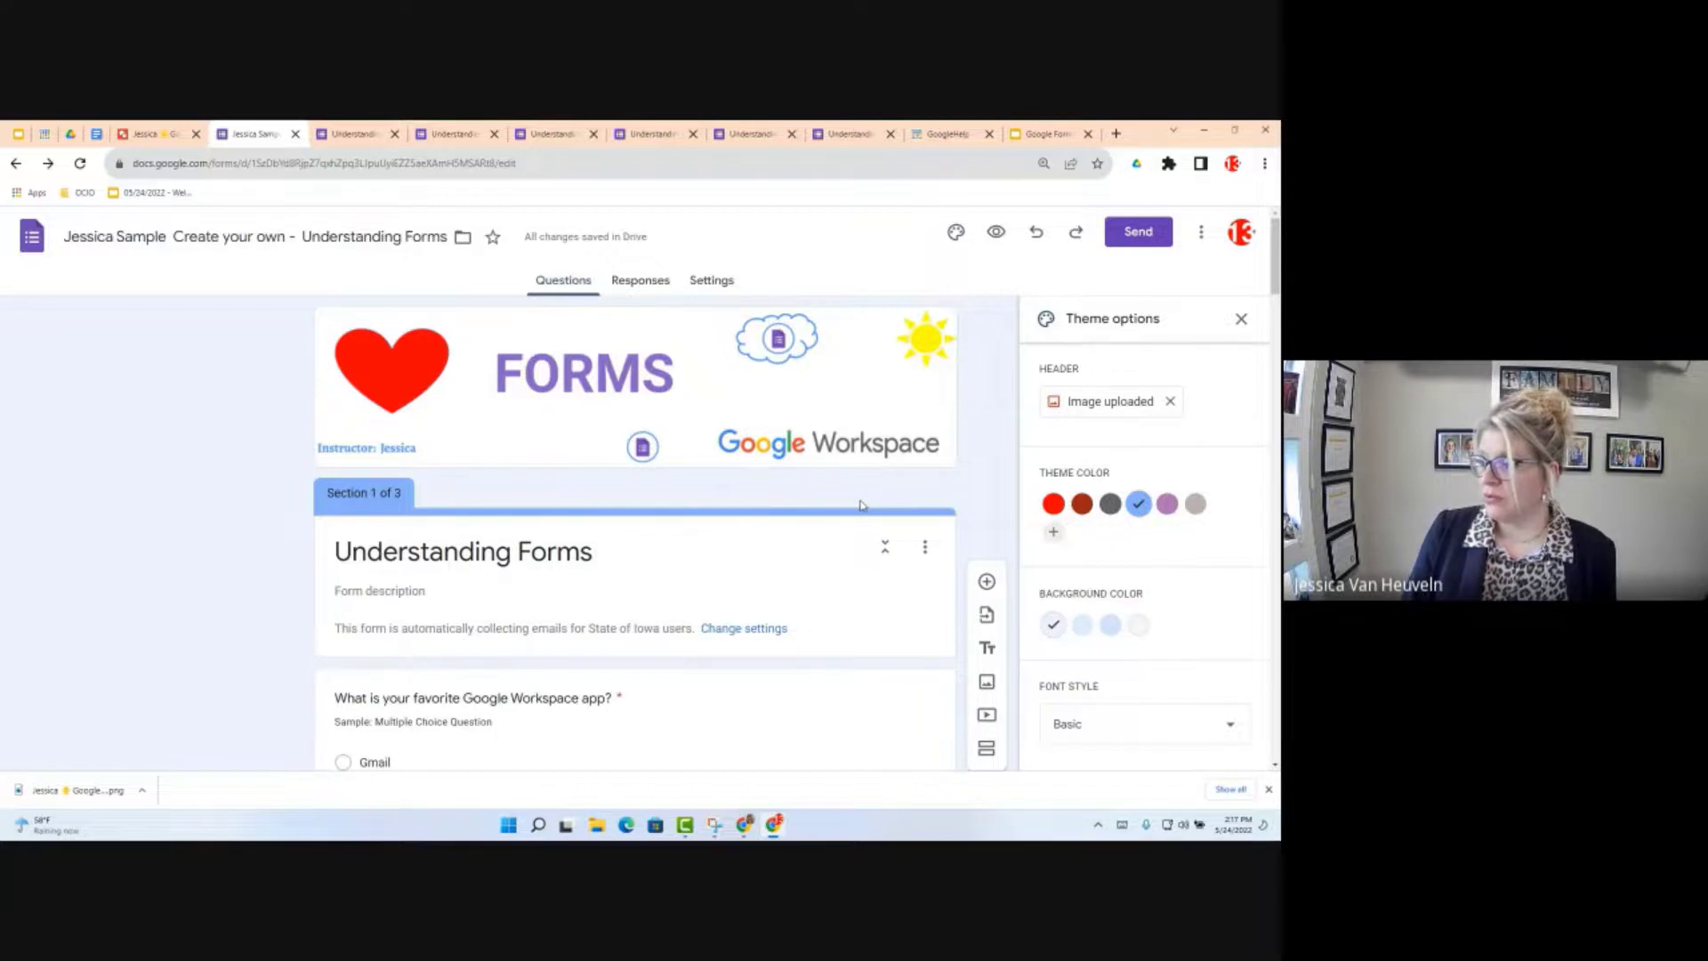
pyautogui.click(95, 135)
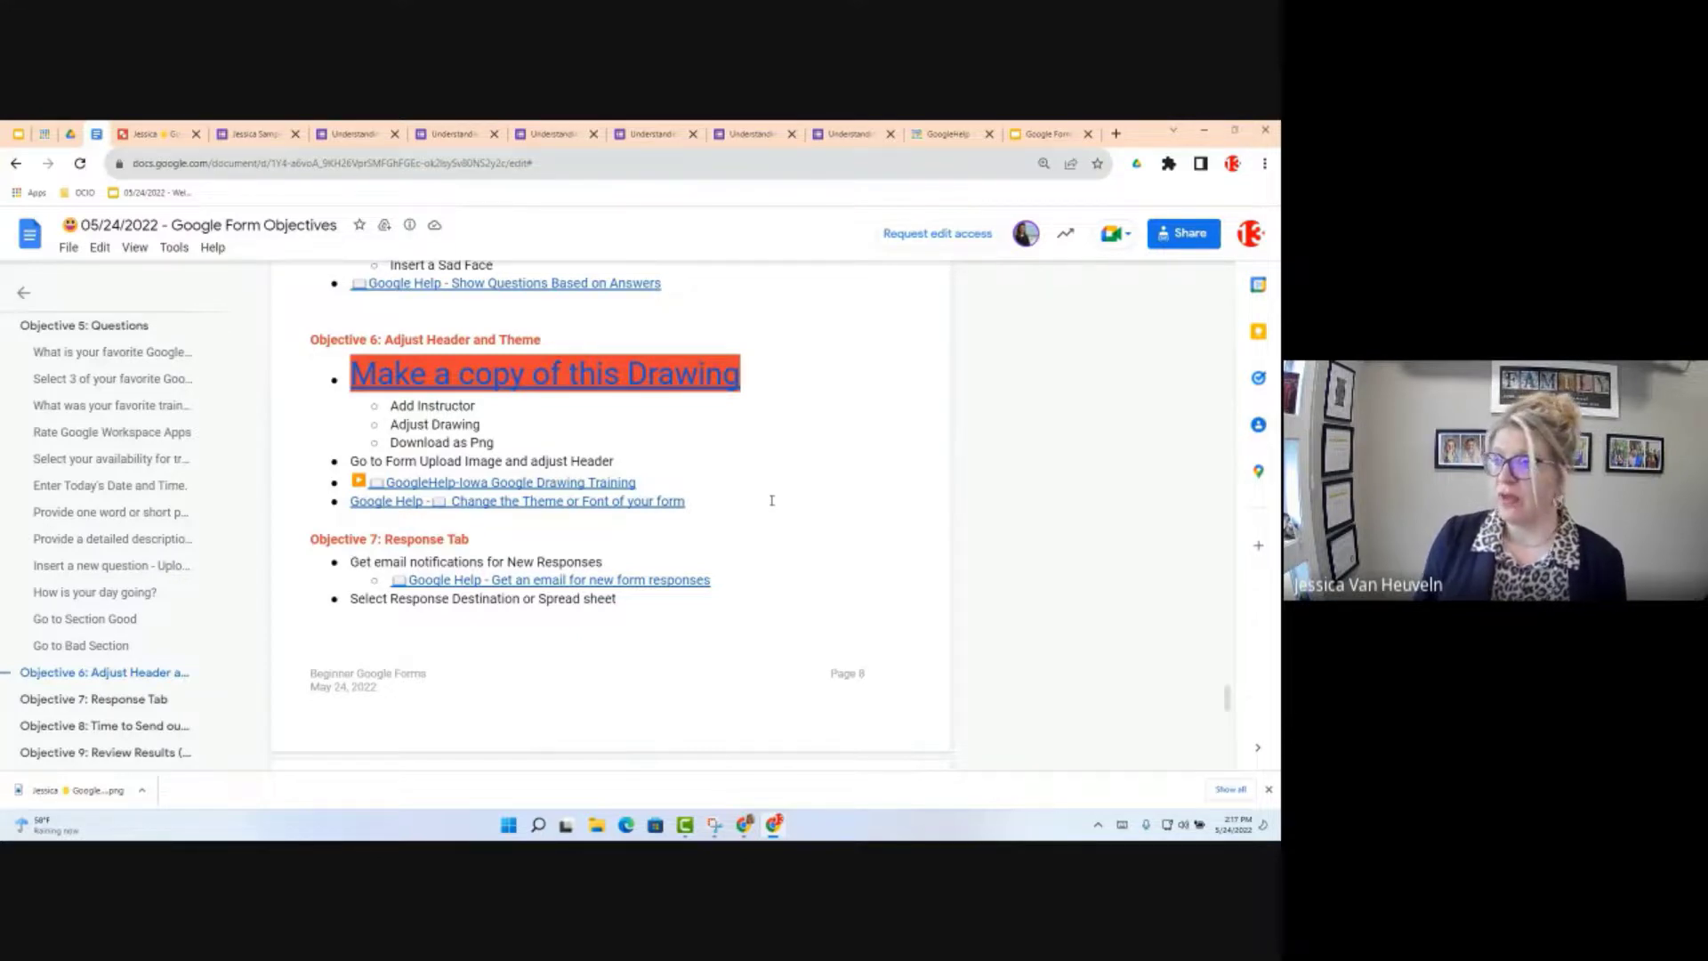
# Step: Go back to the Understanding Forms form editor tab
pyautogui.click(273, 128)
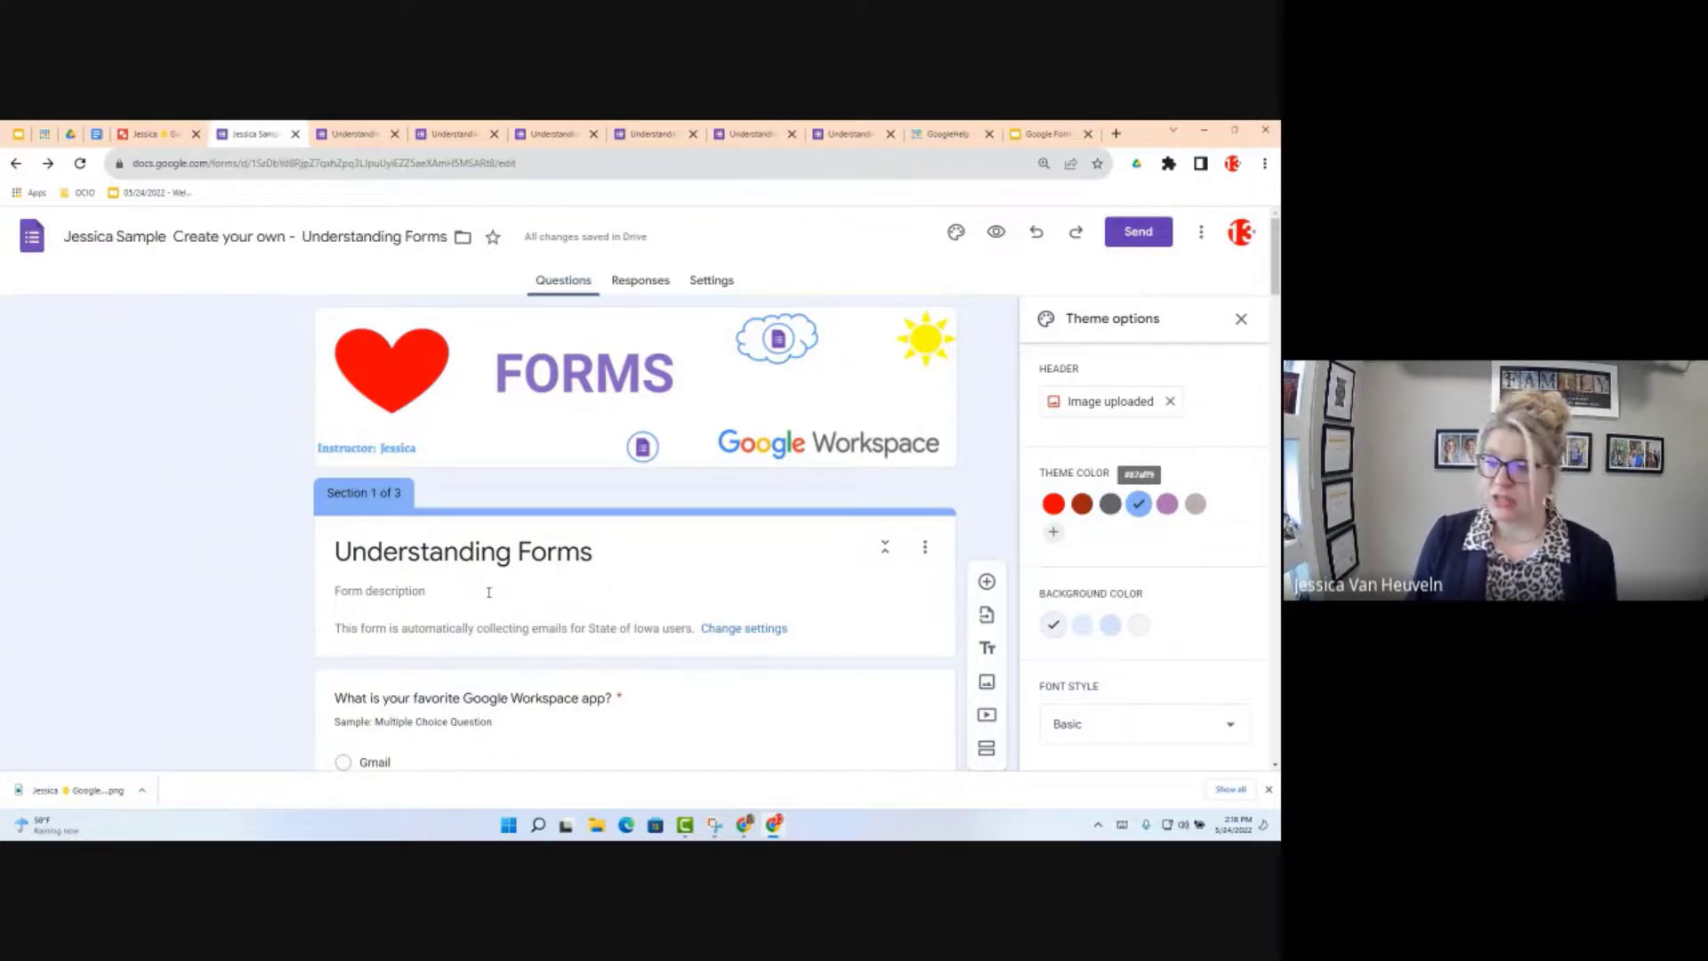
# Step: On the Responses tab, enable email notifications for new responses
pyautogui.click(643, 281)
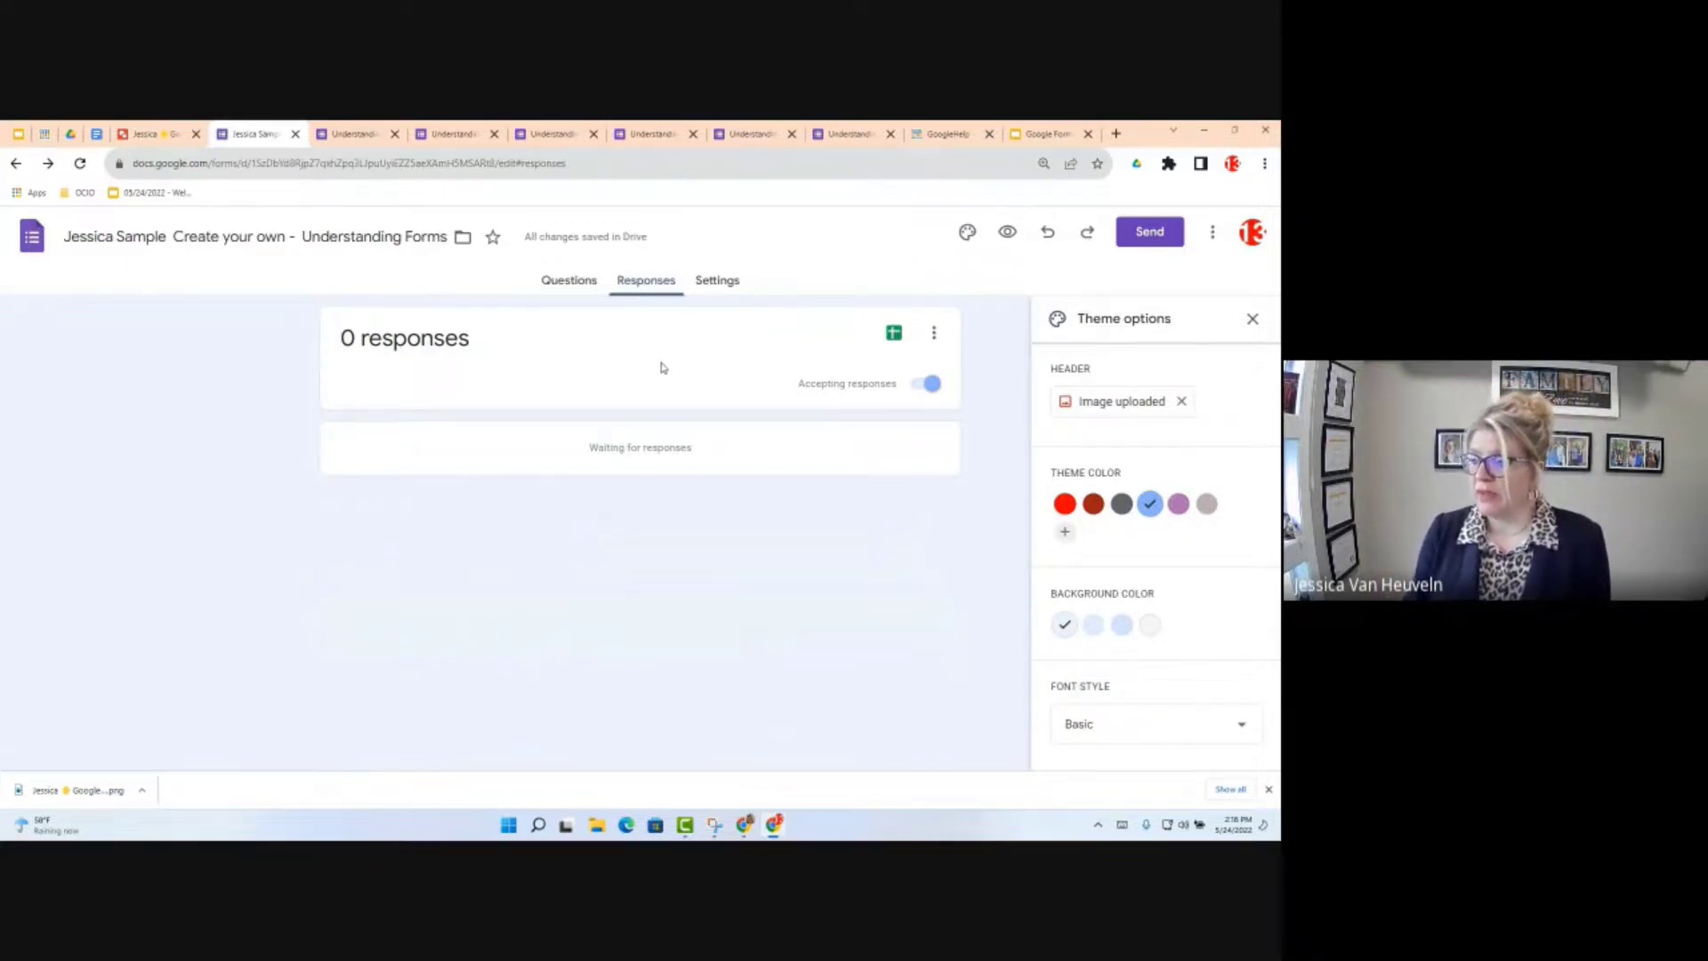
pyautogui.click(934, 332)
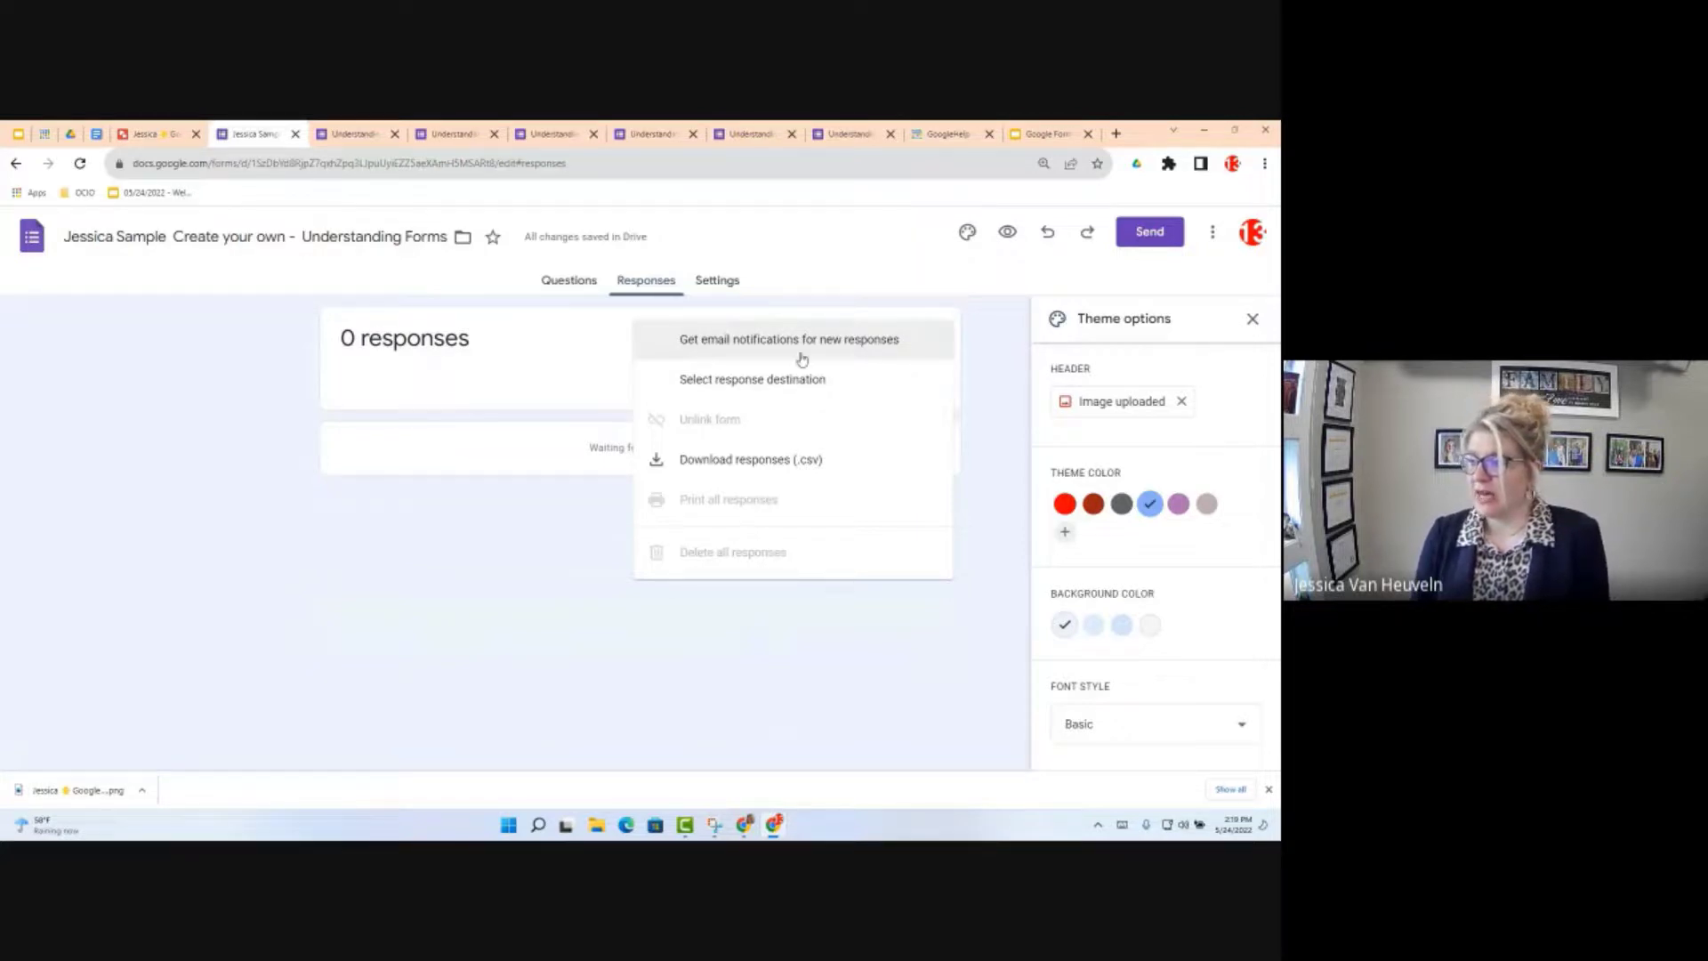
pyautogui.click(728, 351)
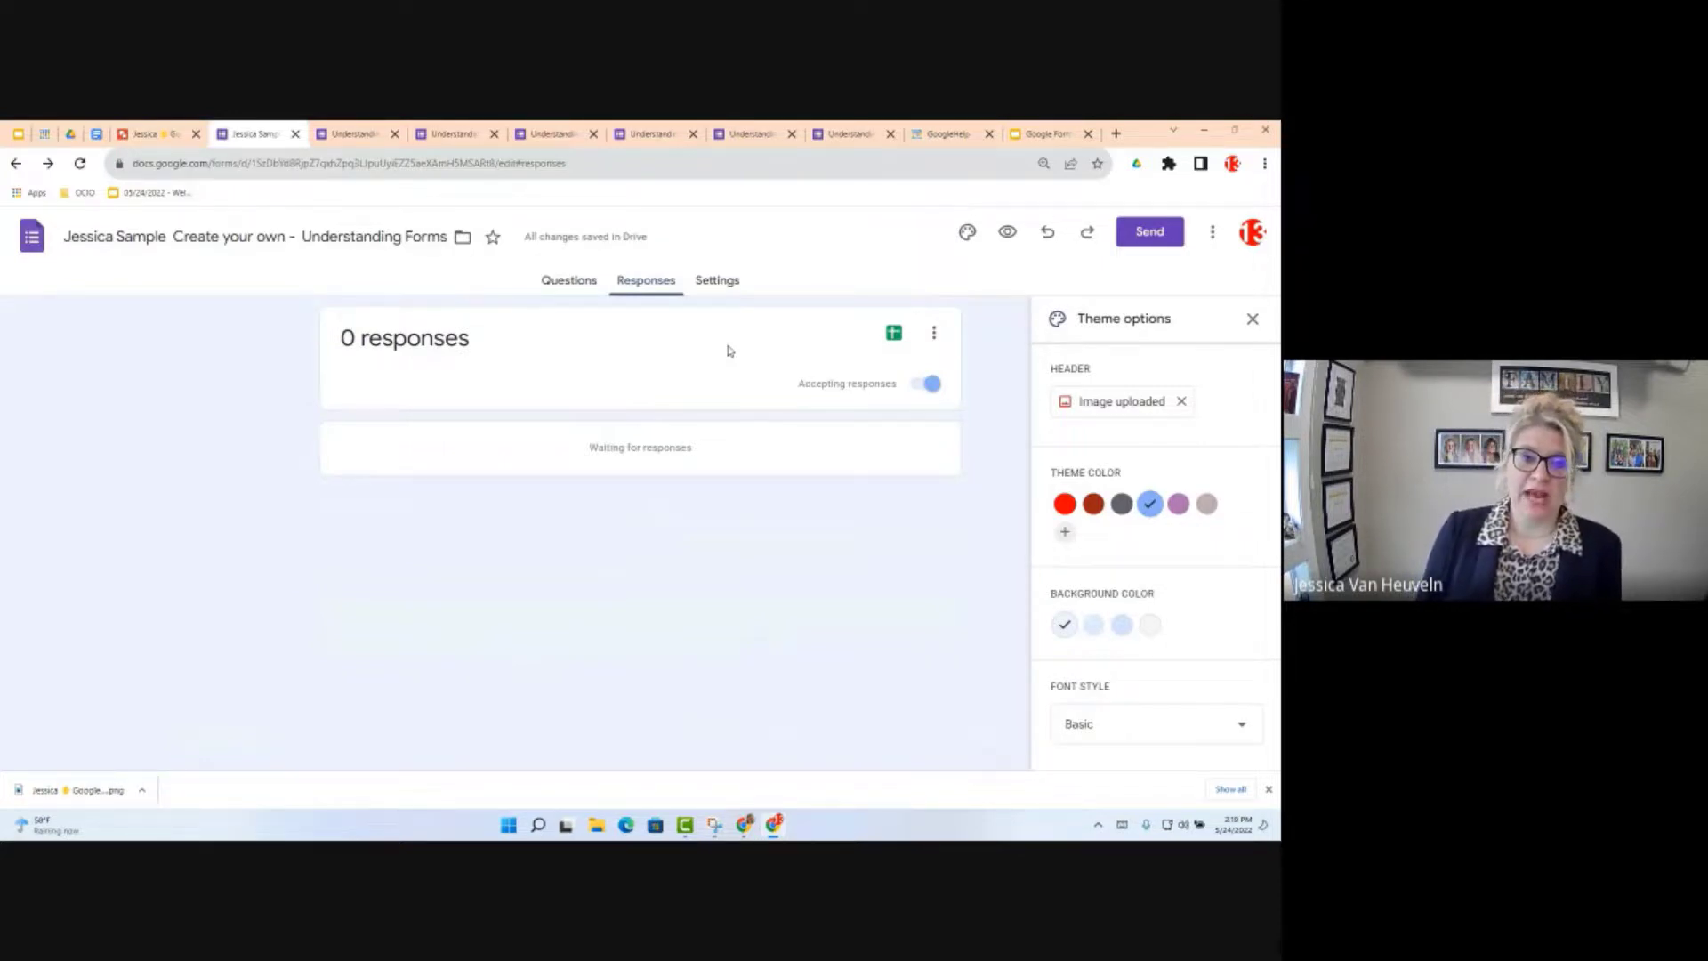
# Step: Link the responses to a newly created Google Sheets spreadsheet
pyautogui.click(929, 334)
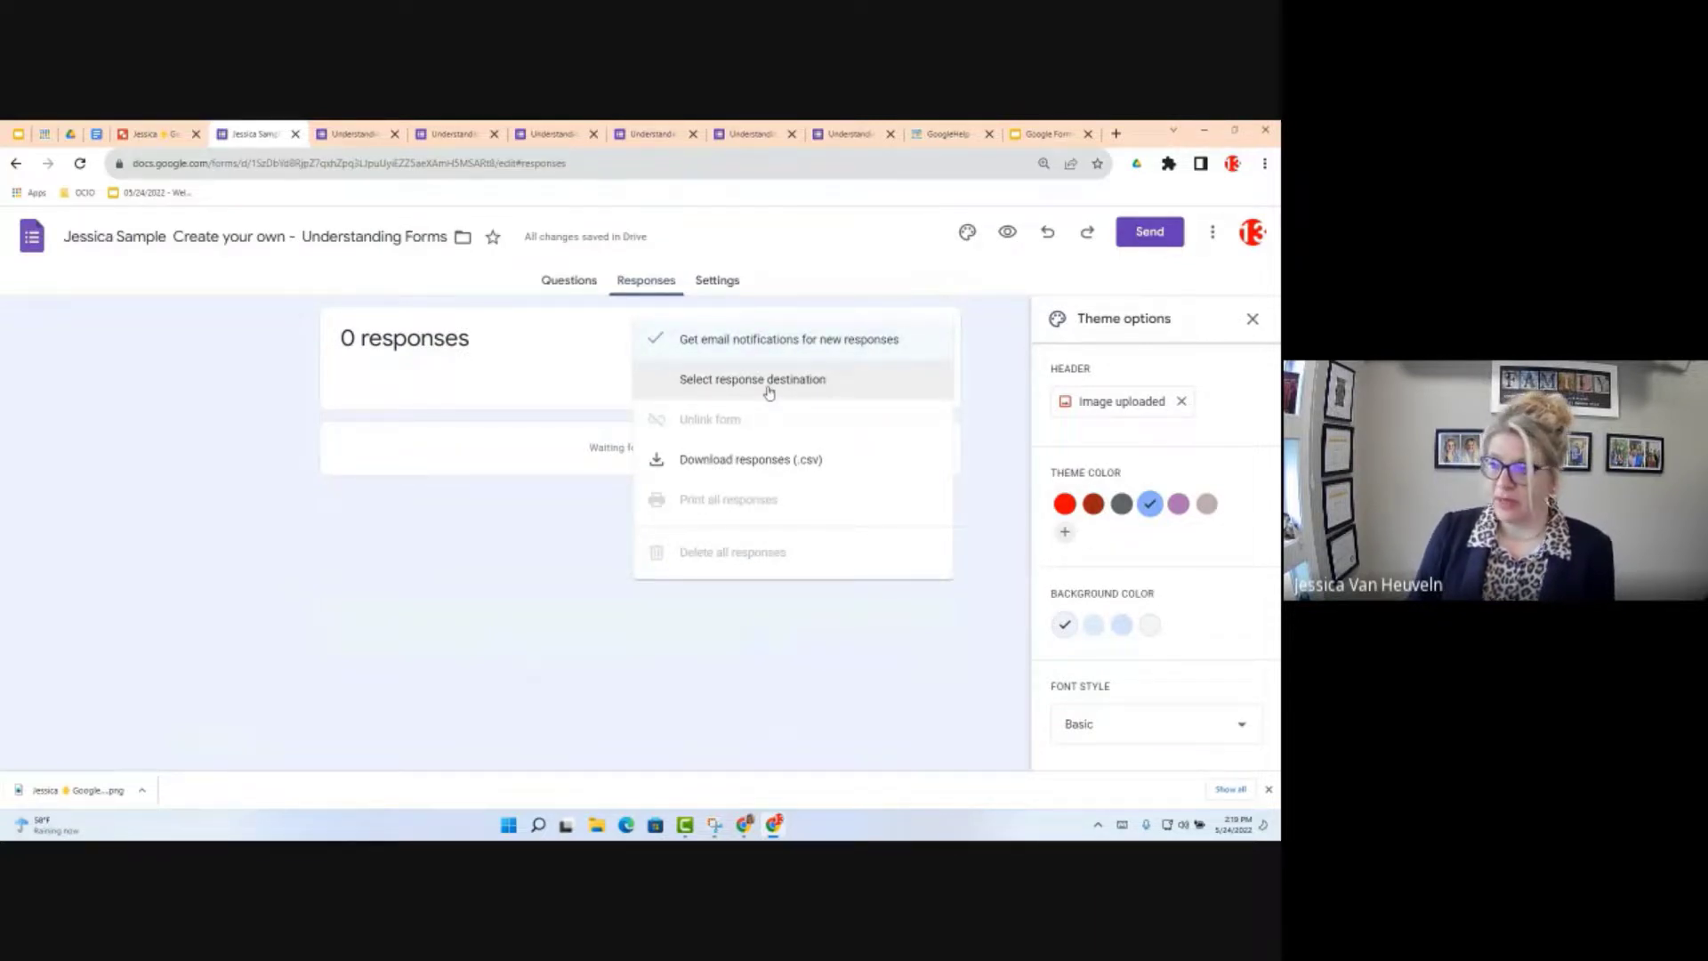
pyautogui.click(609, 383)
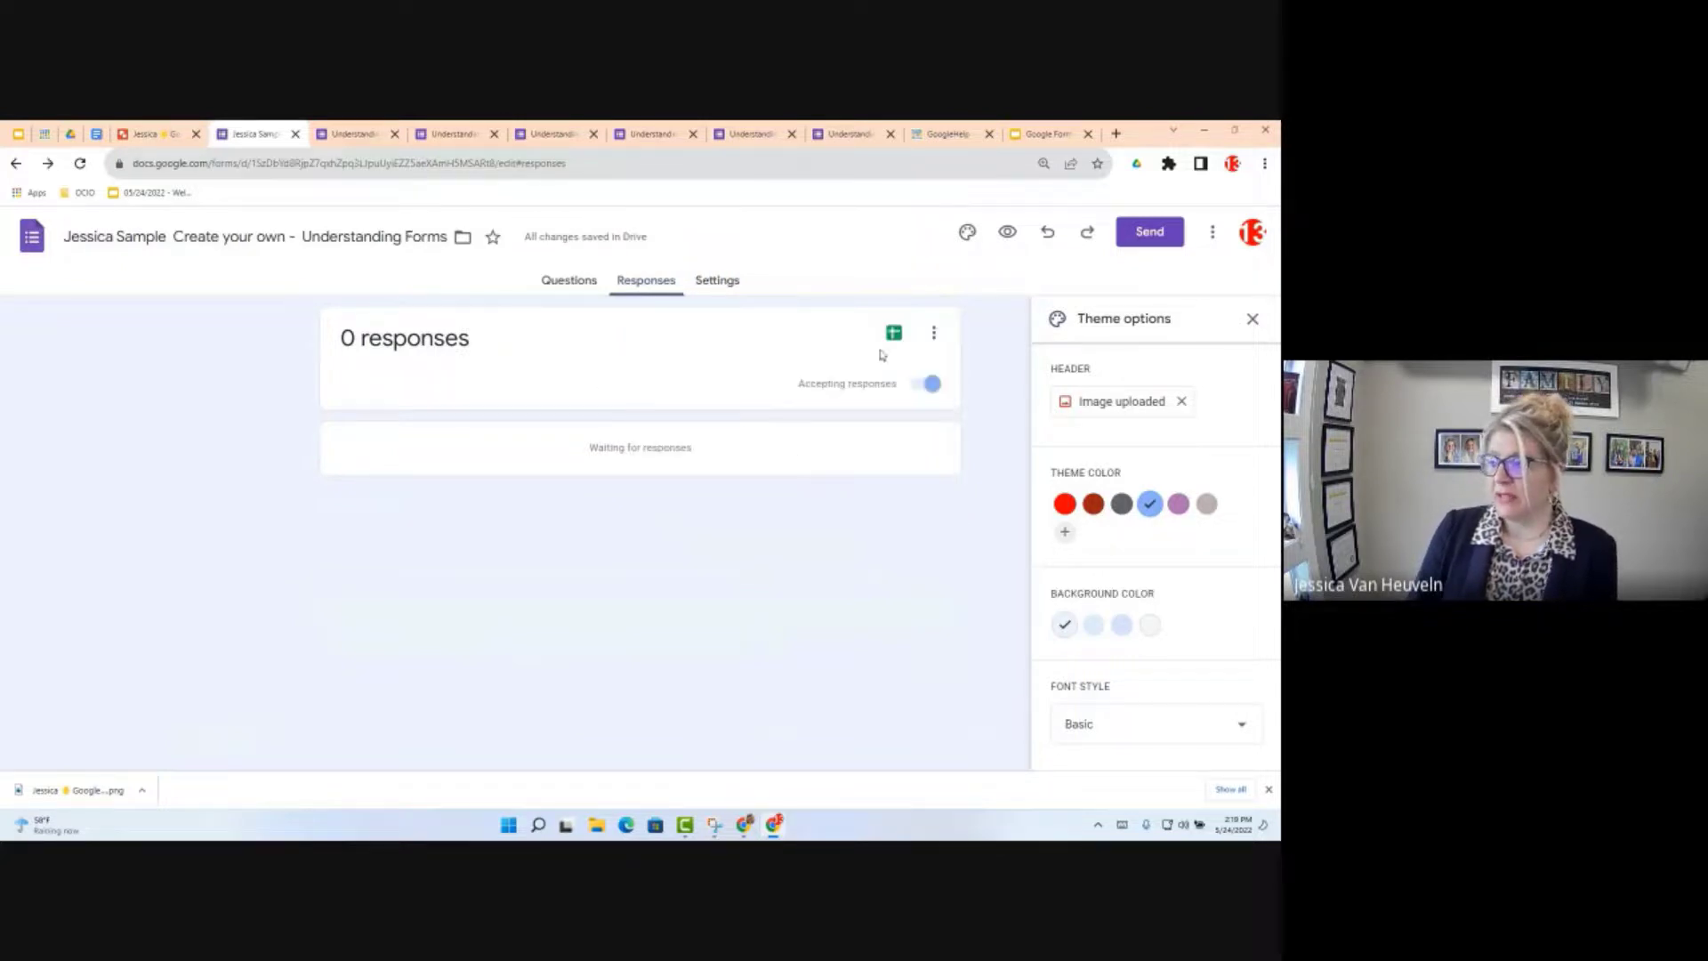
pyautogui.click(897, 336)
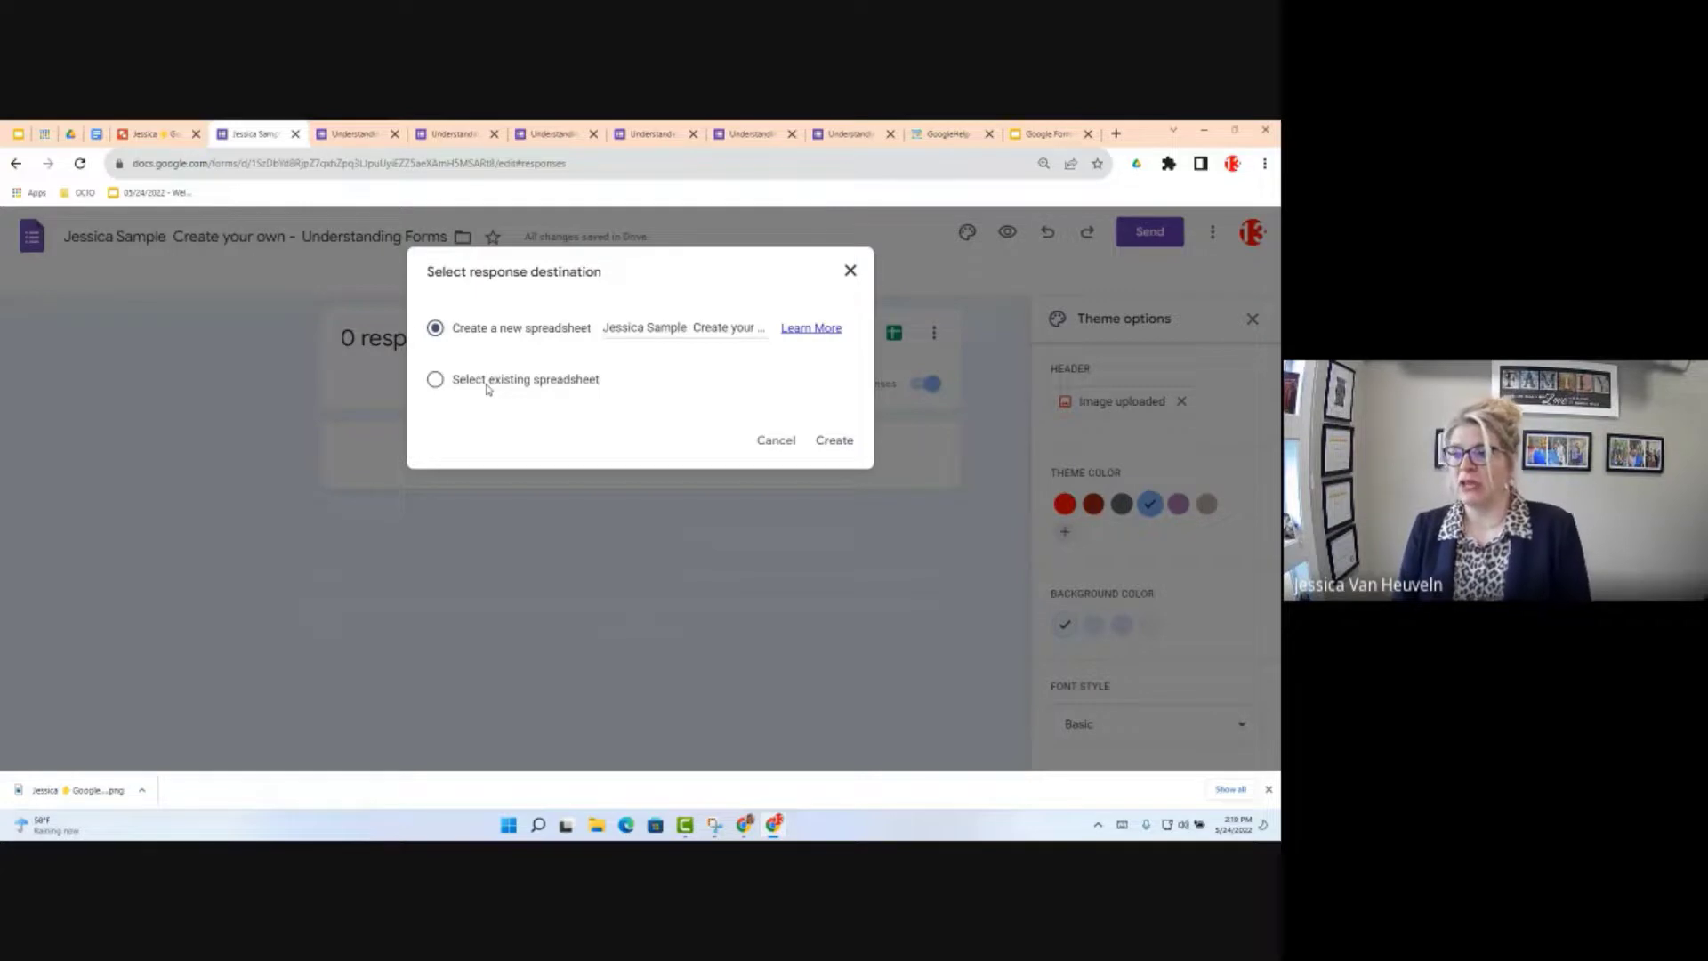
pyautogui.click(831, 442)
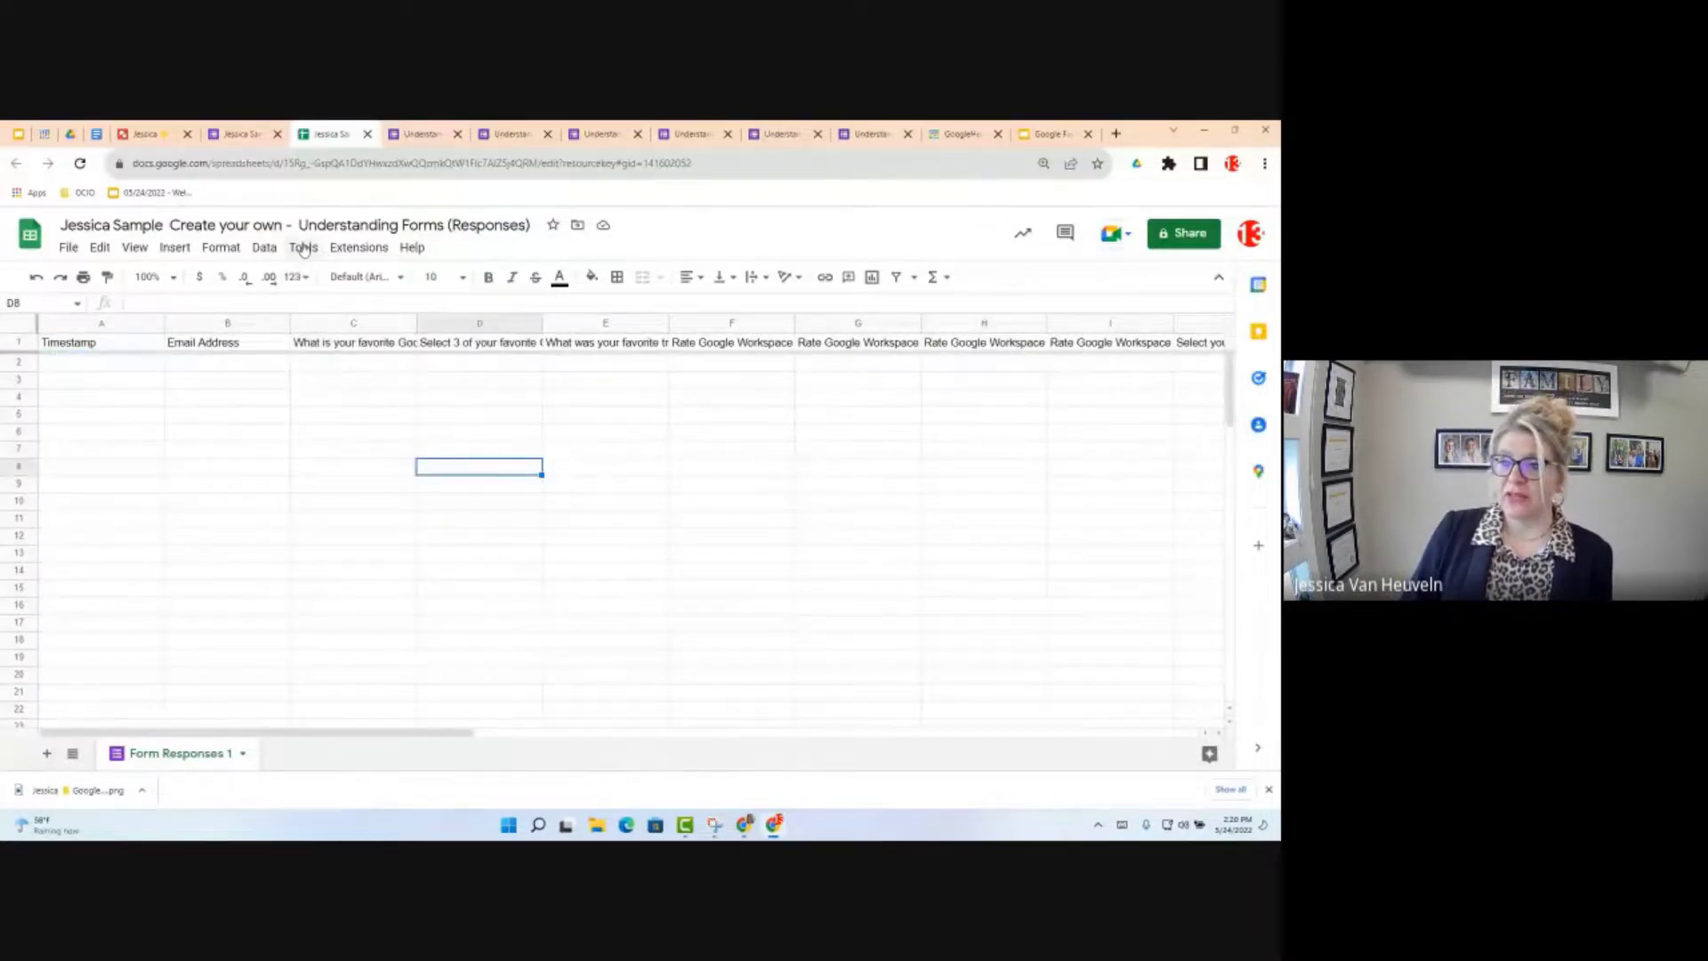
# Step: Look over the Tools > Manage form submenu, then return to the form's Responses tab
pyautogui.click(303, 249)
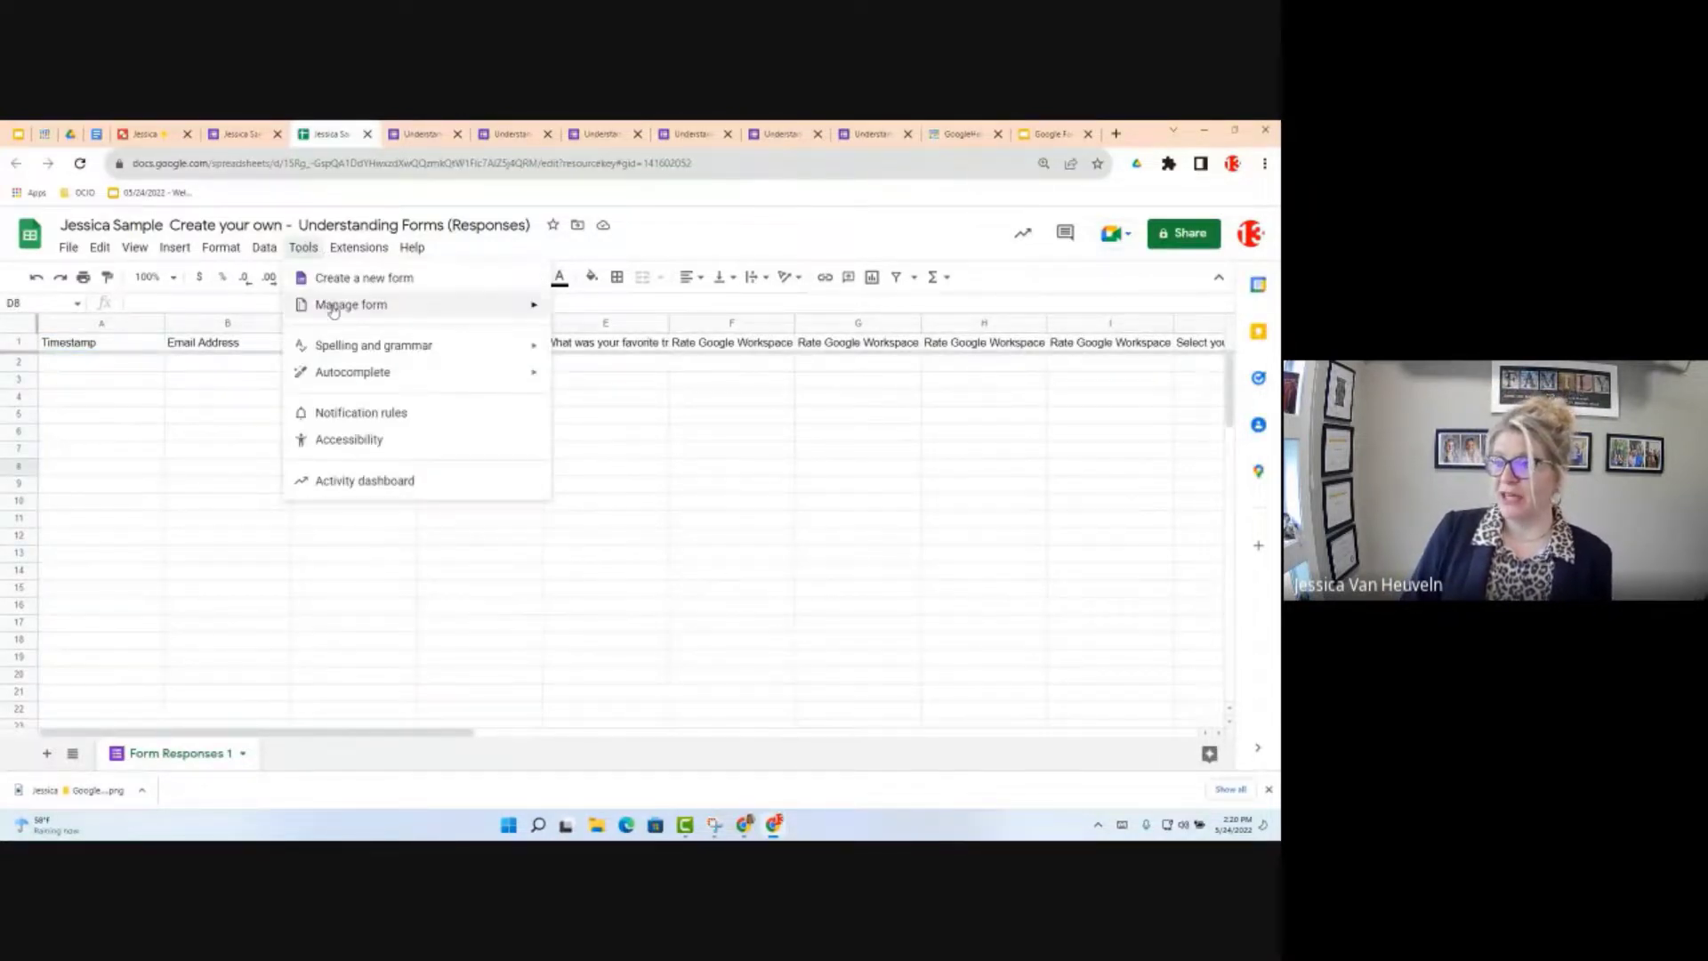
pyautogui.moveTo(333, 309)
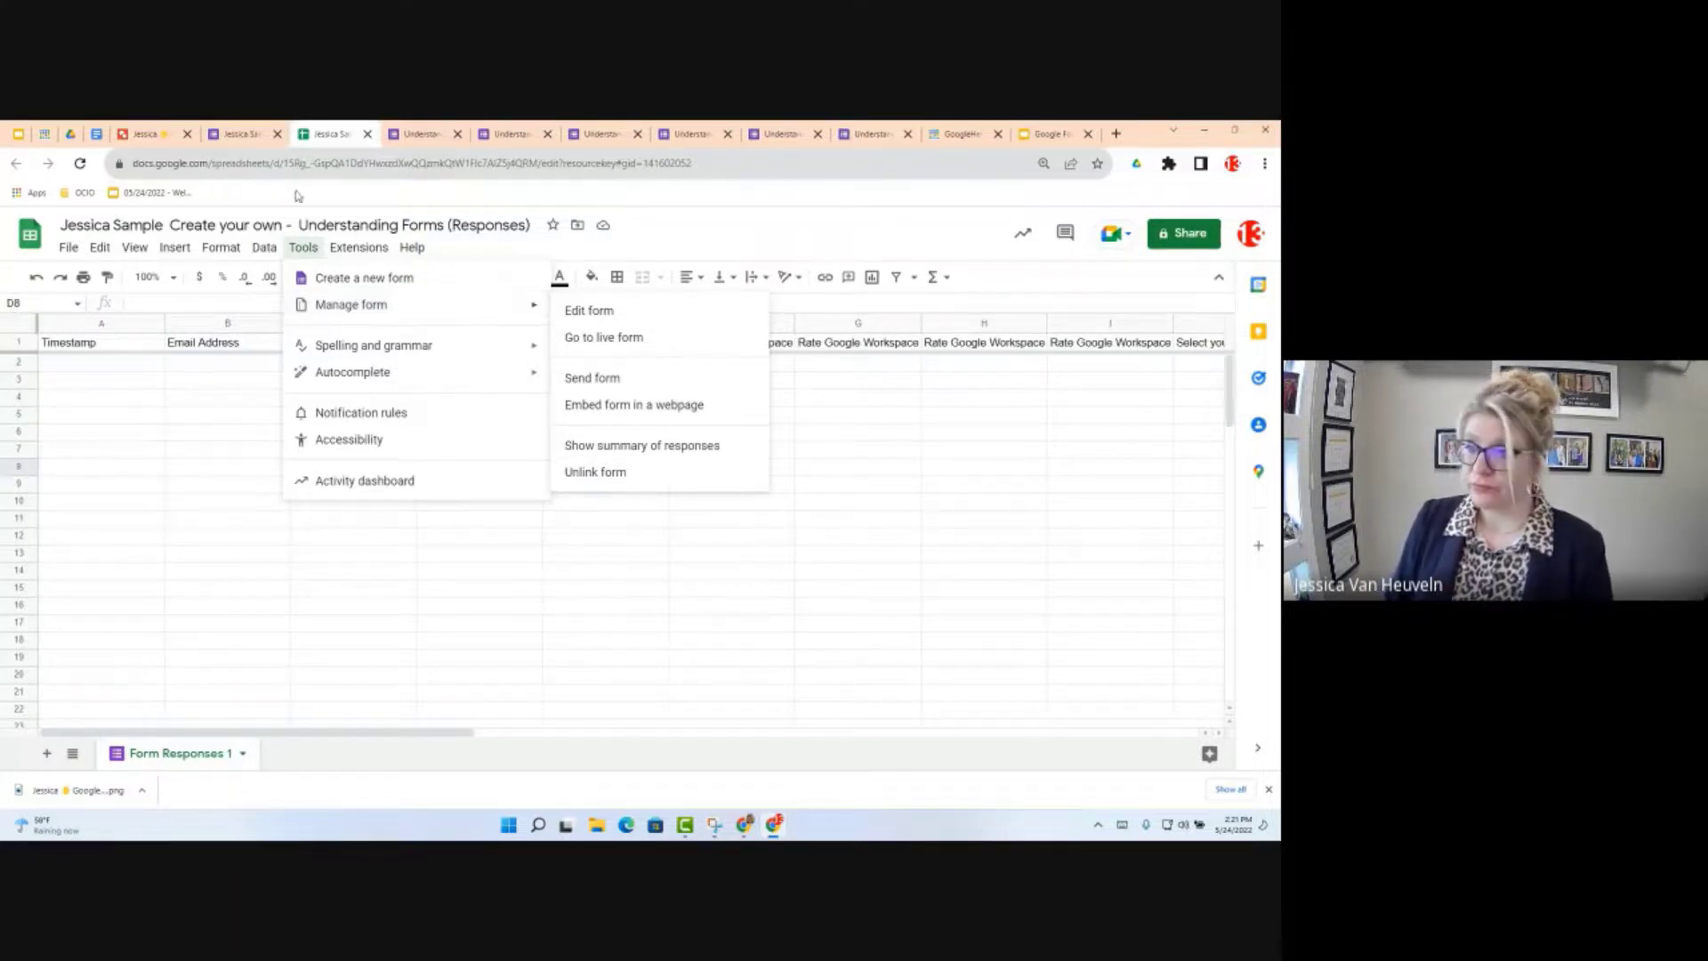
pyautogui.click(252, 133)
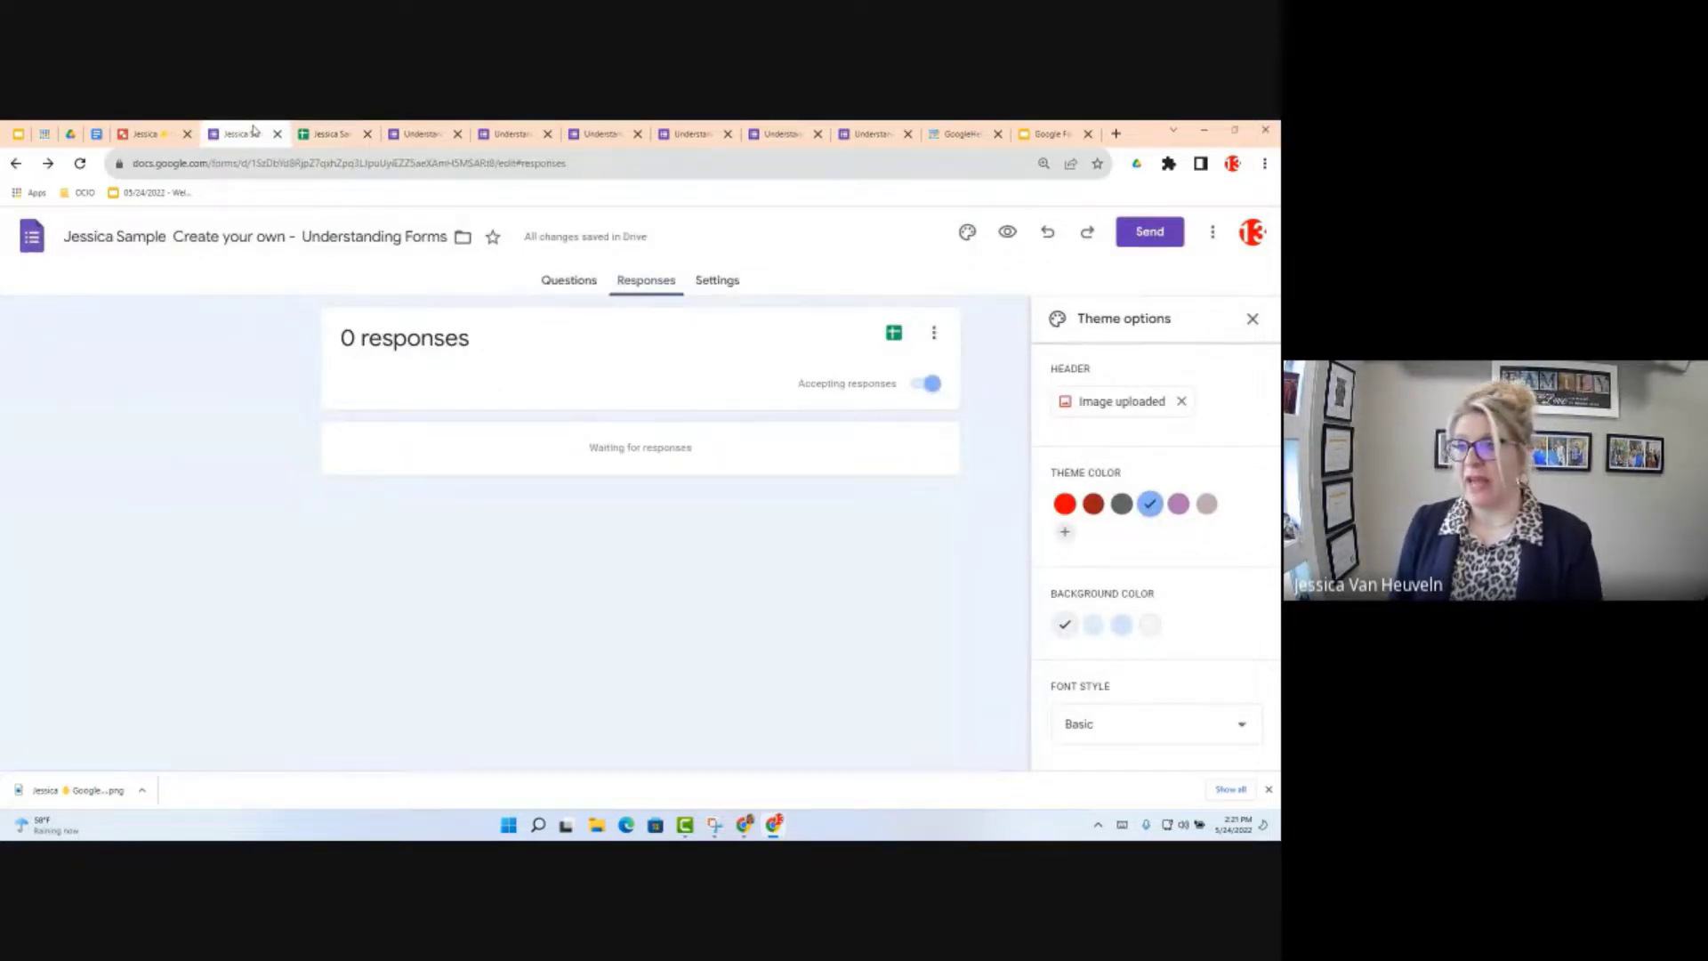
# Step: Switch to the objectives document and scroll down to Objectives 8 and 9
pyautogui.click(100, 134)
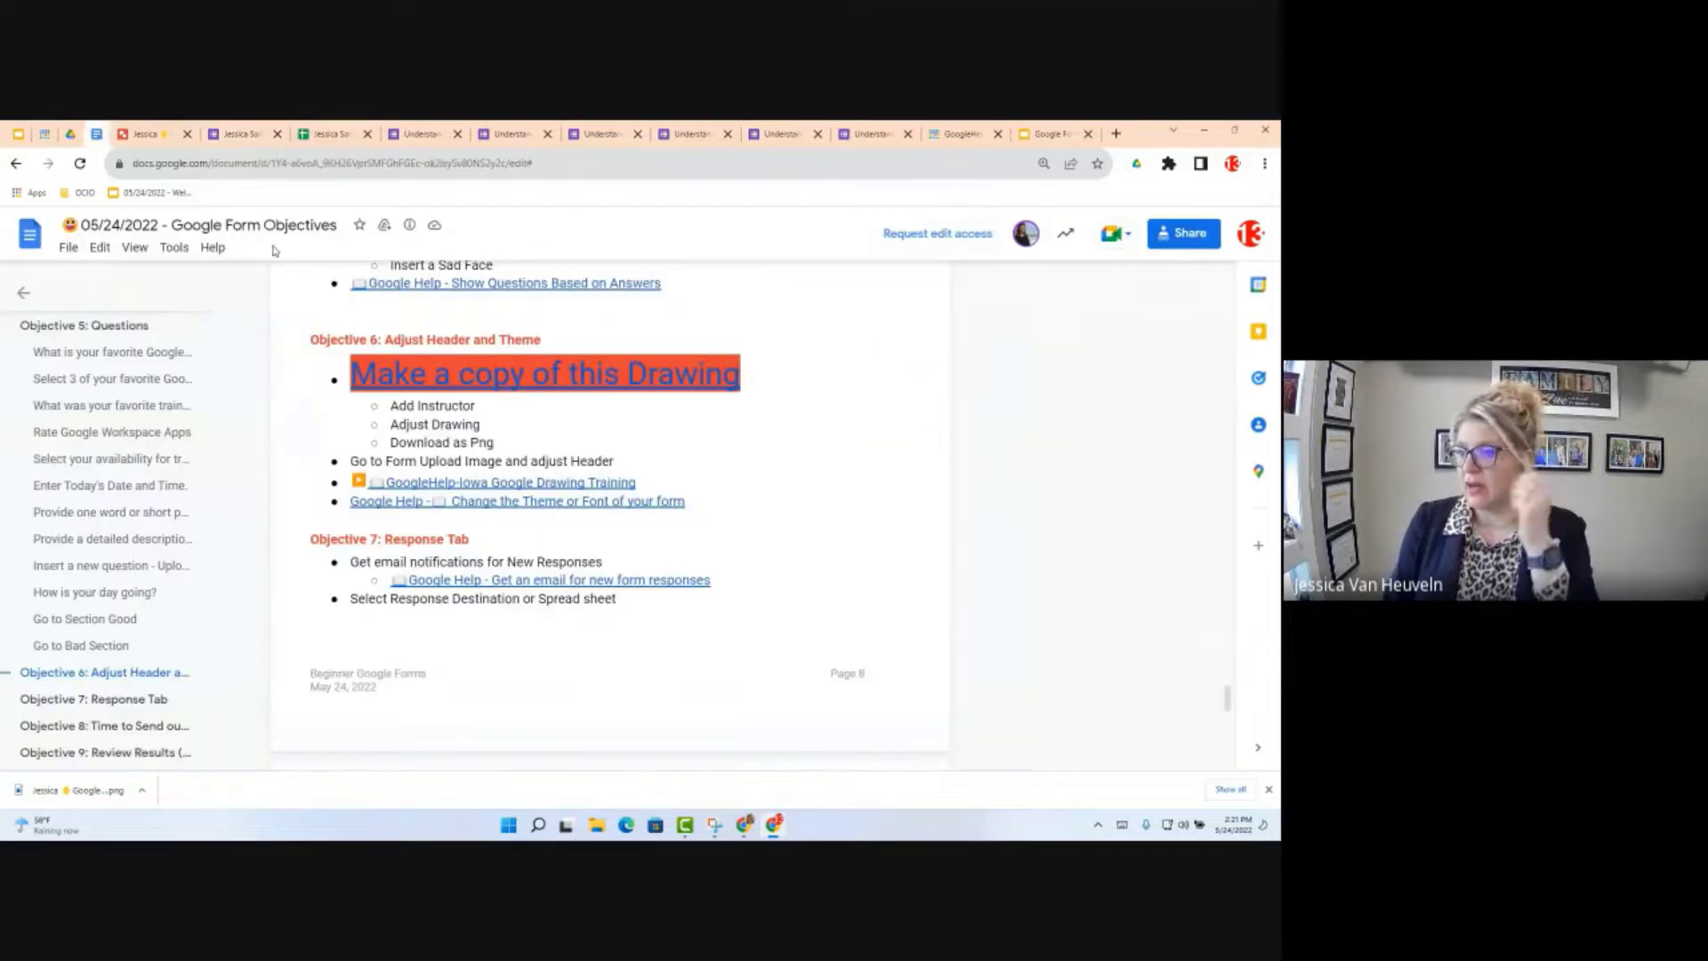
pyautogui.scroll(-5, 607, 498)
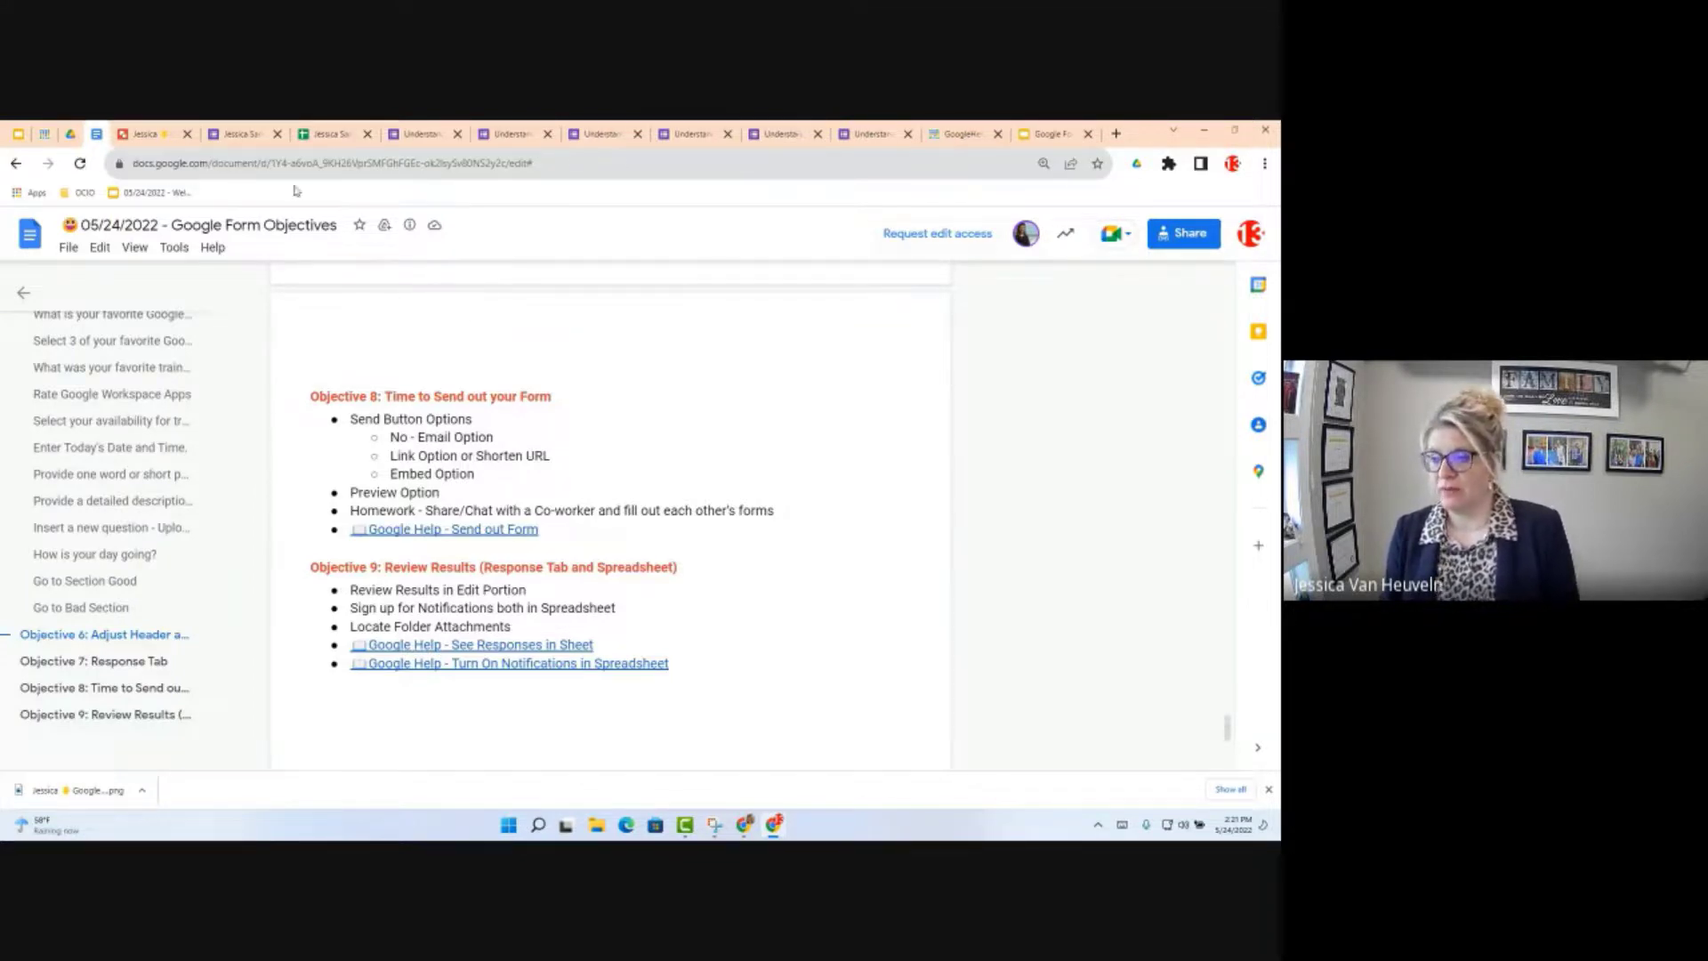
# Step: Return to the form editor and close the Theme options panel
pyautogui.click(331, 133)
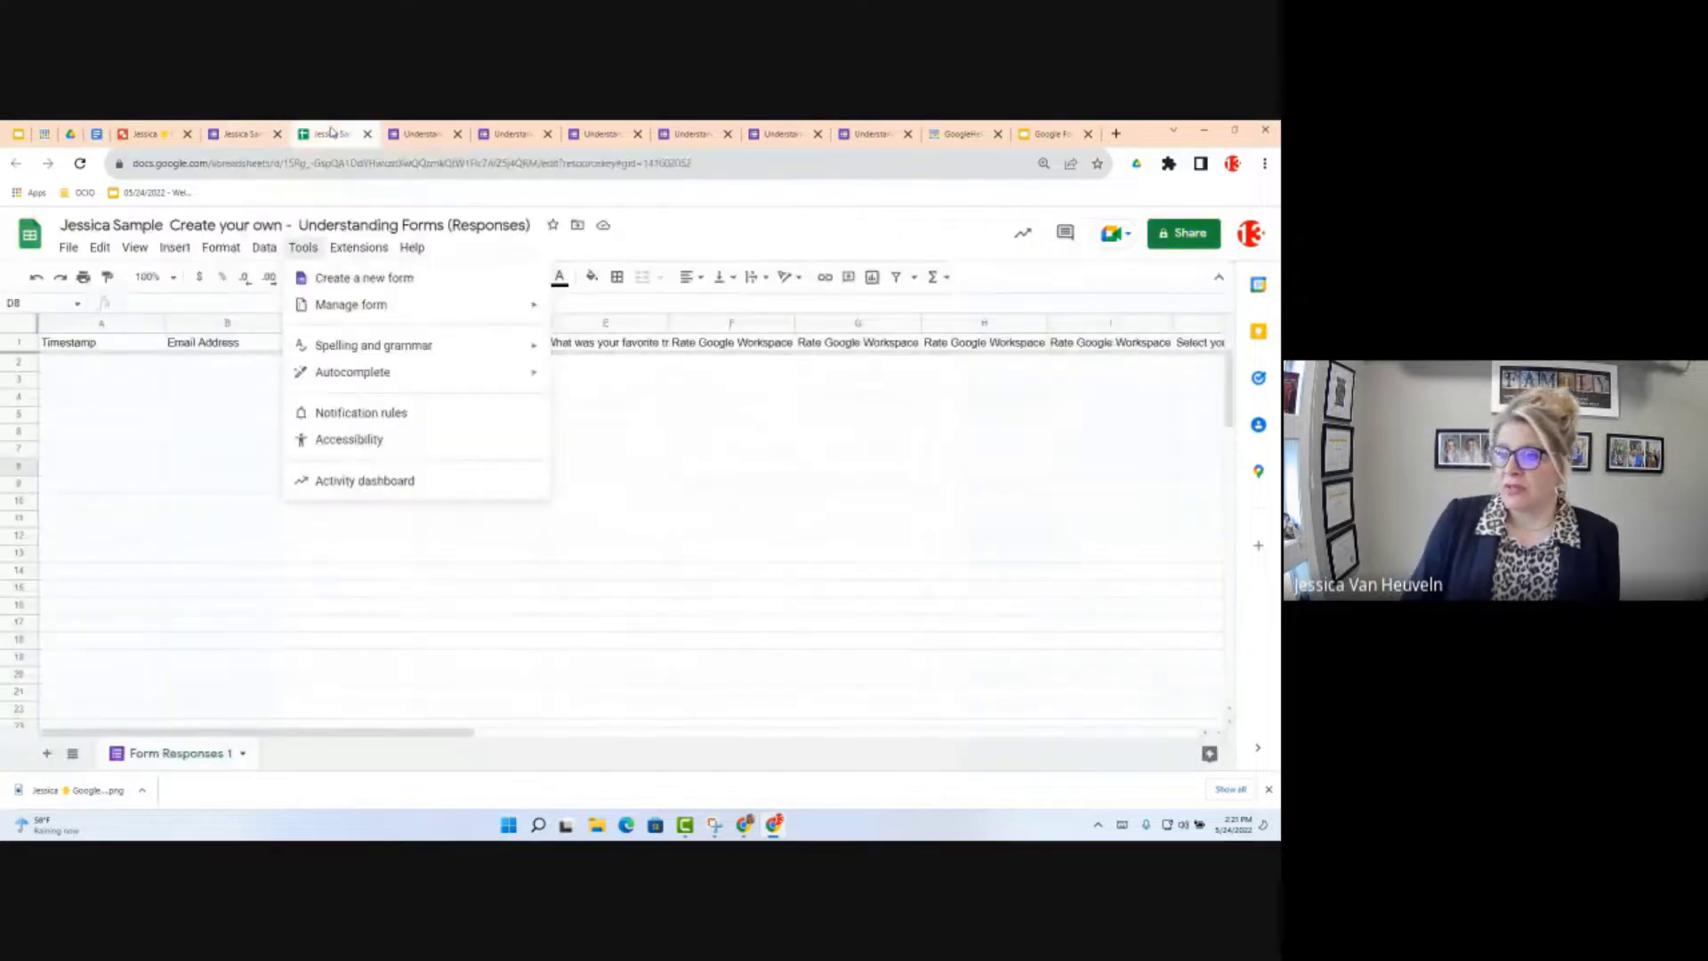
pyautogui.click(233, 136)
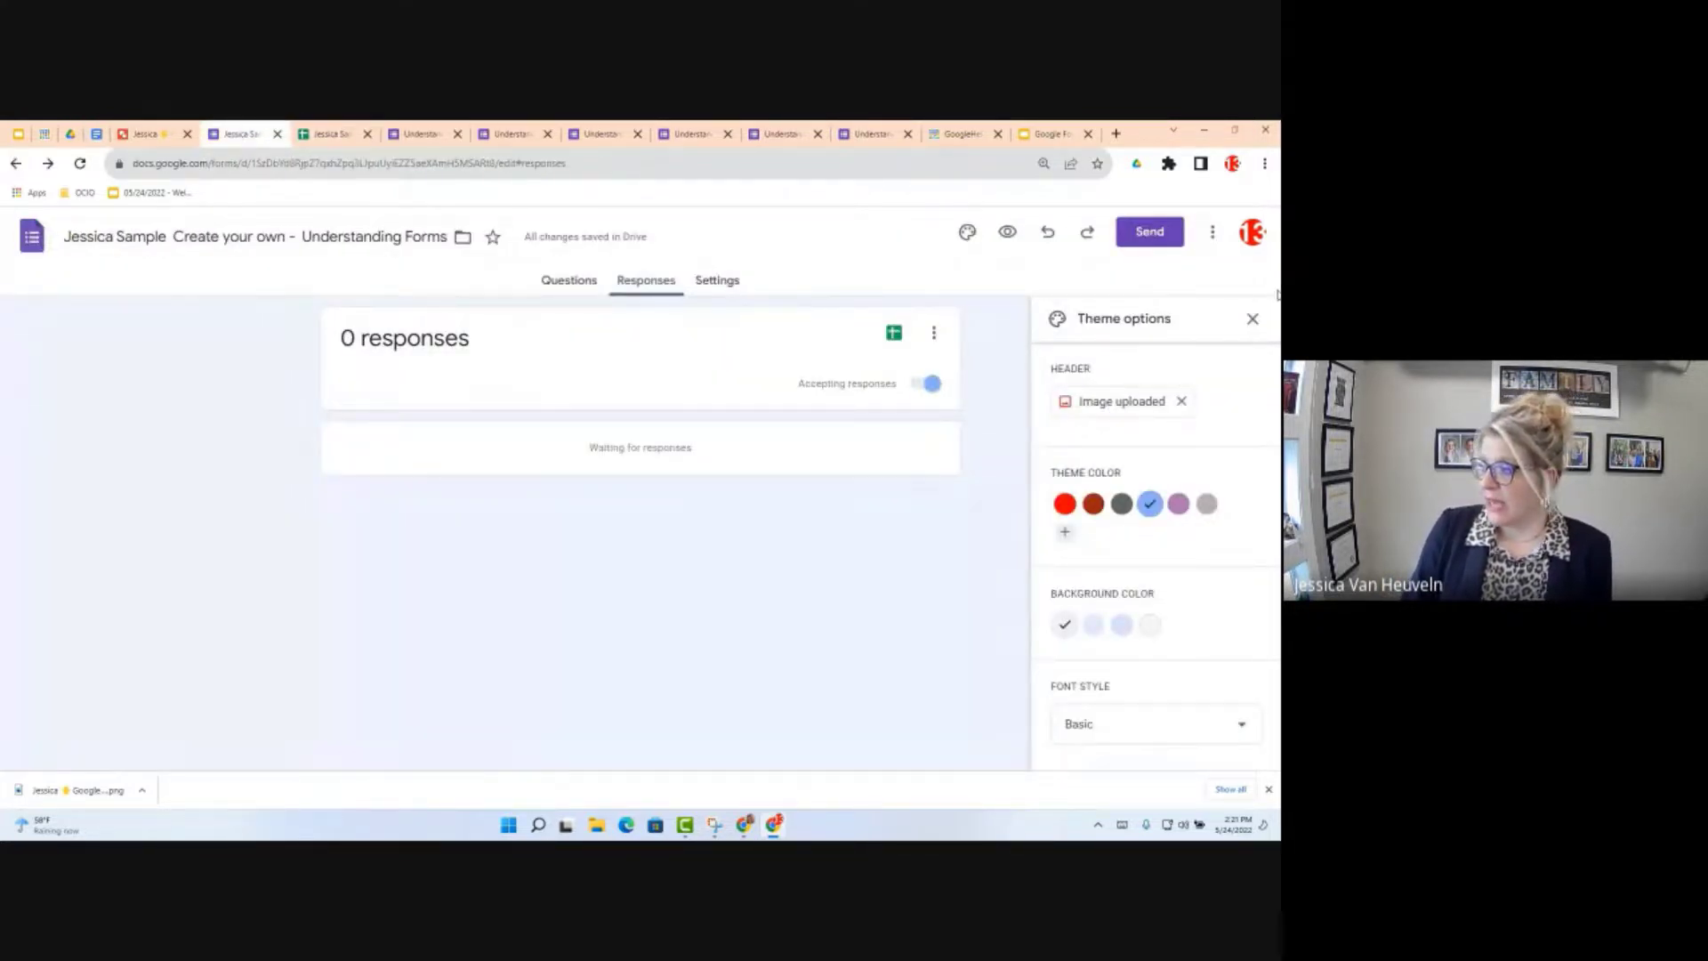
pyautogui.click(1252, 319)
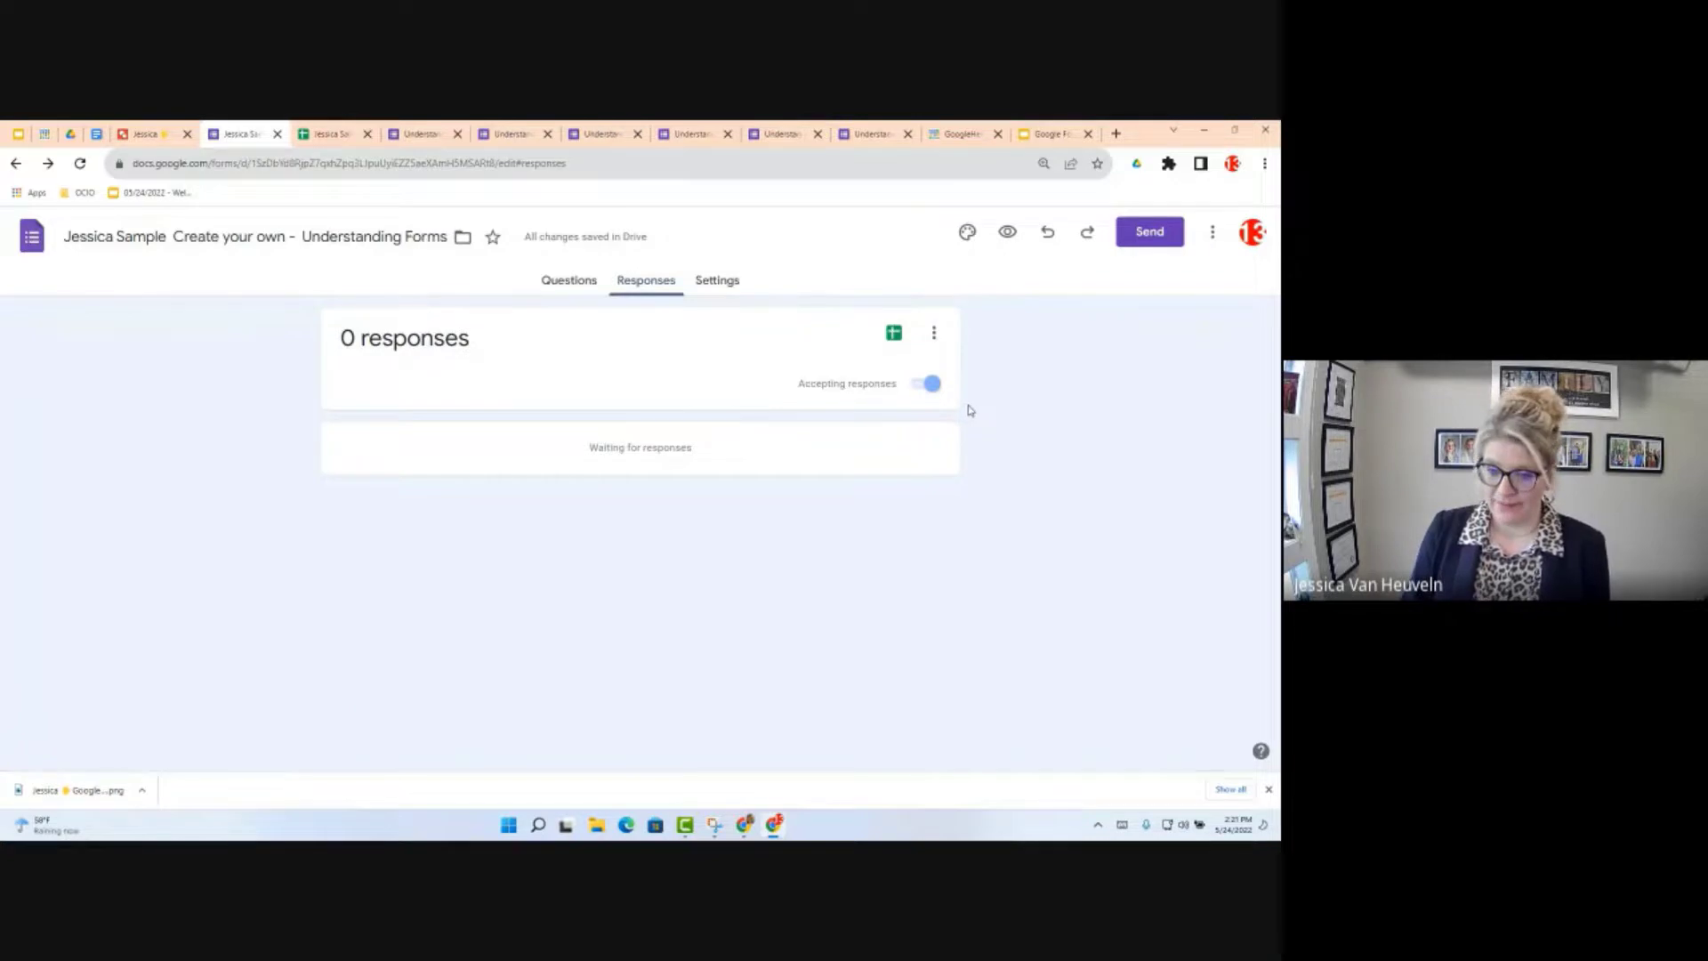
# Step: In the Send form dialog, check the Email and Embed options and show the shareable link
pyautogui.click(1146, 234)
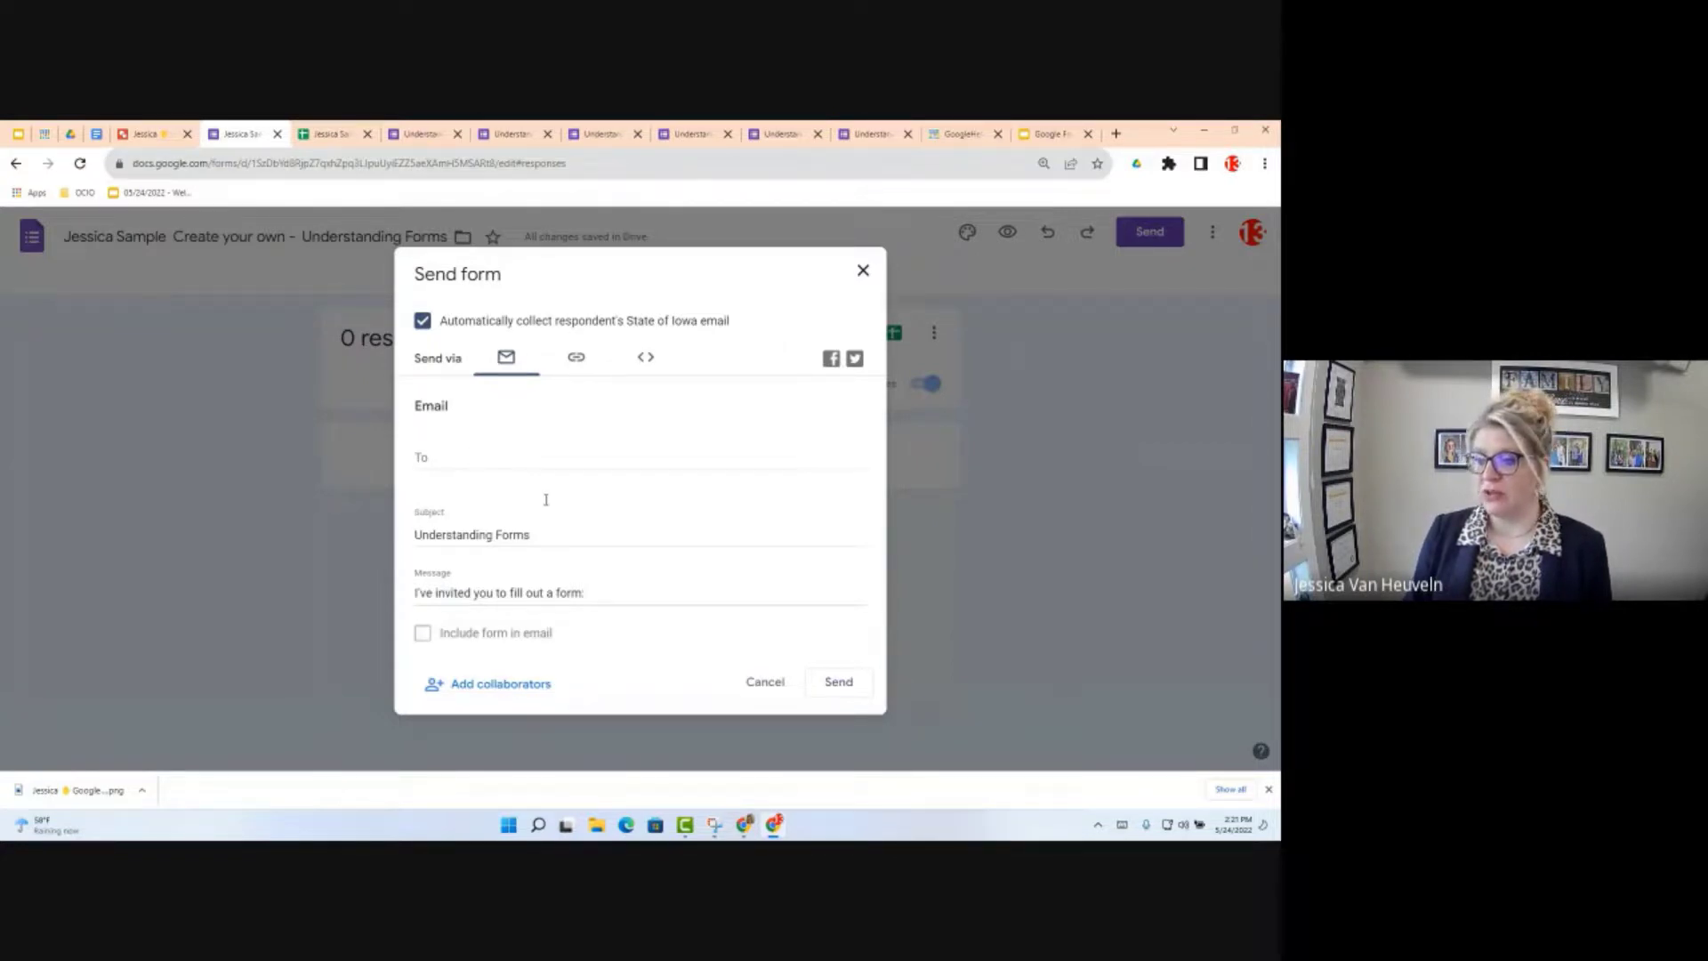
pyautogui.click(706, 476)
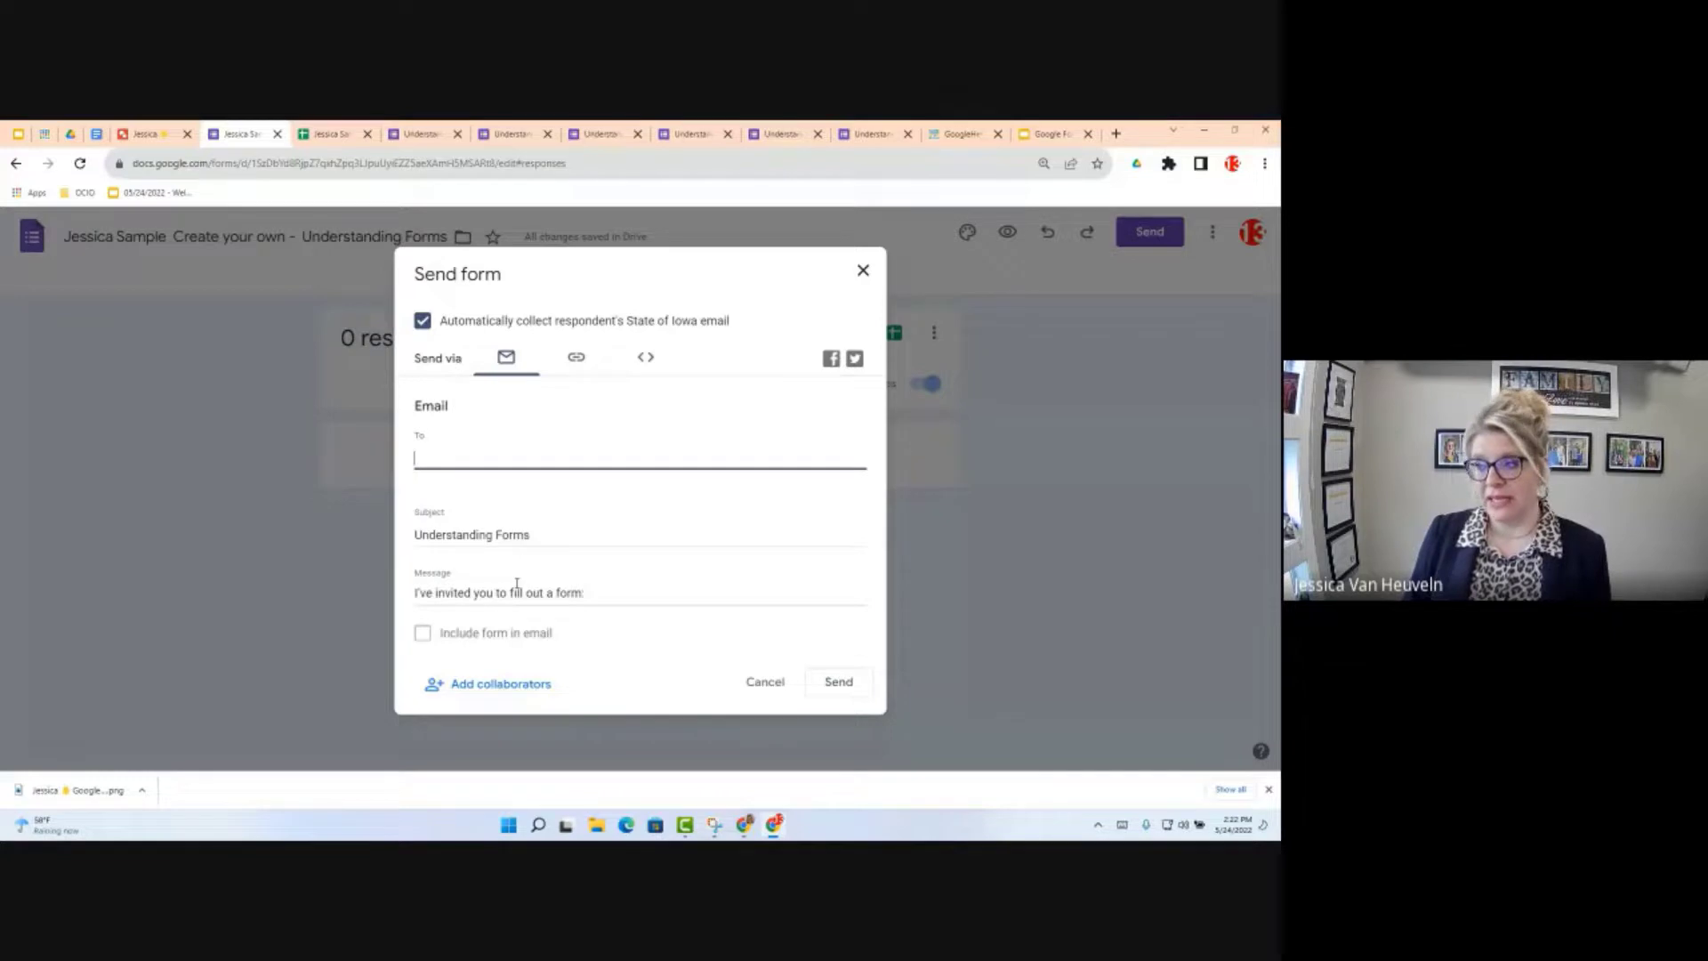
pyautogui.click(578, 360)
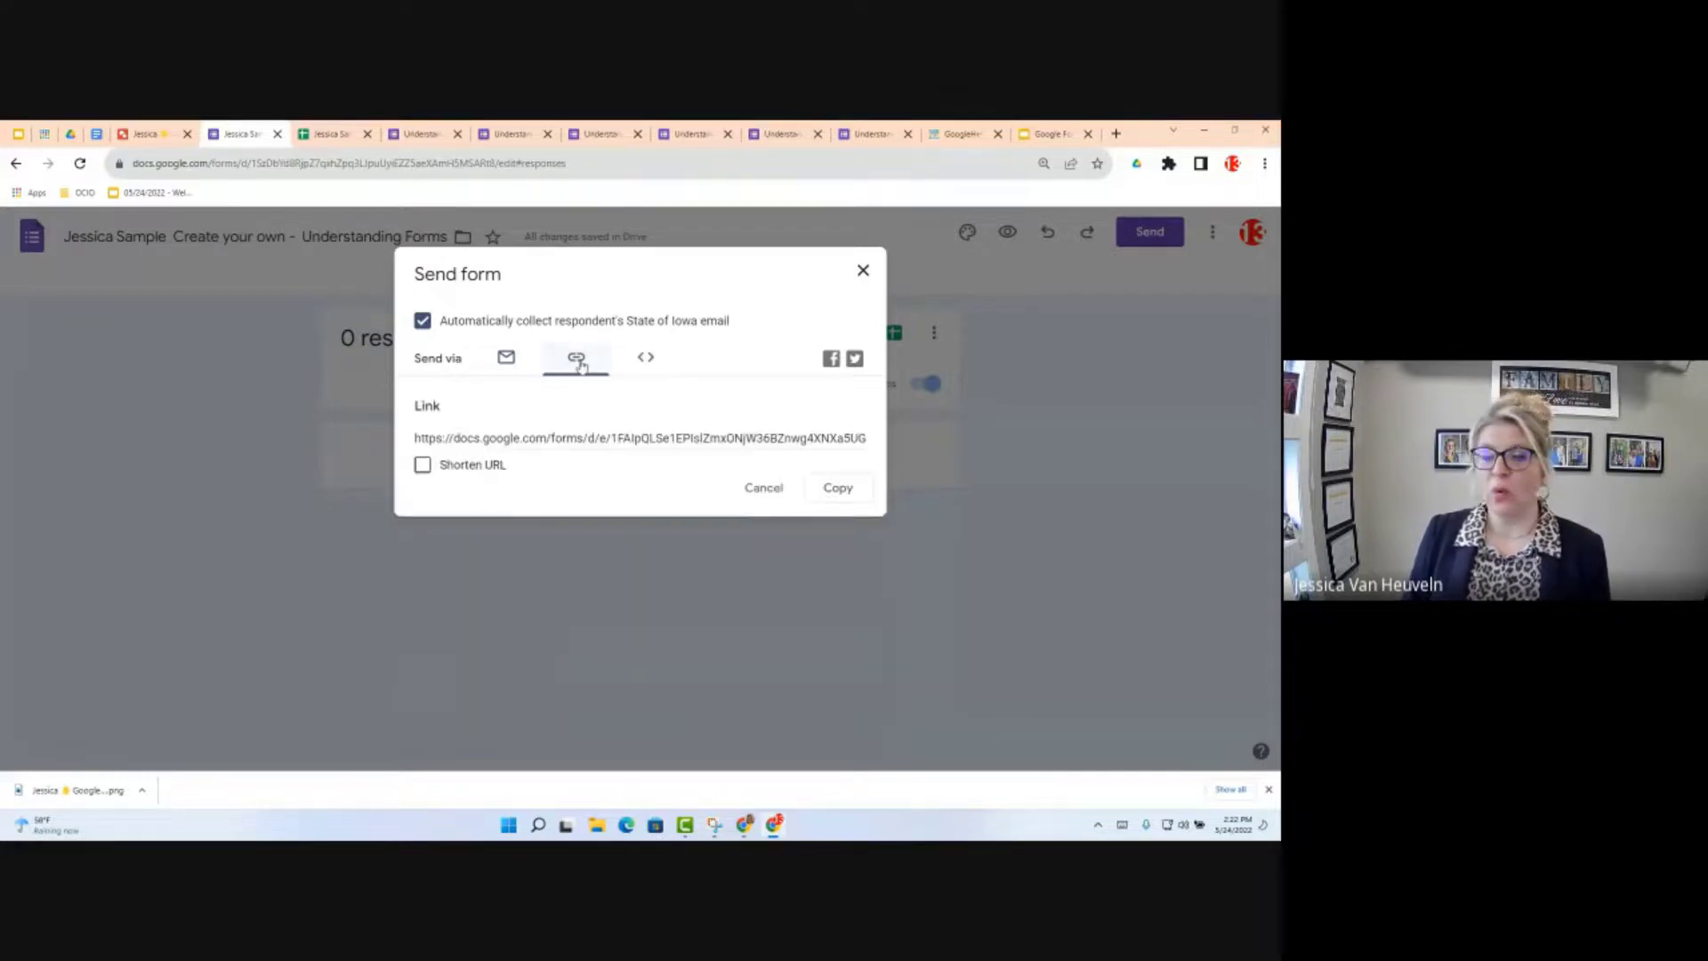
pyautogui.click(642, 357)
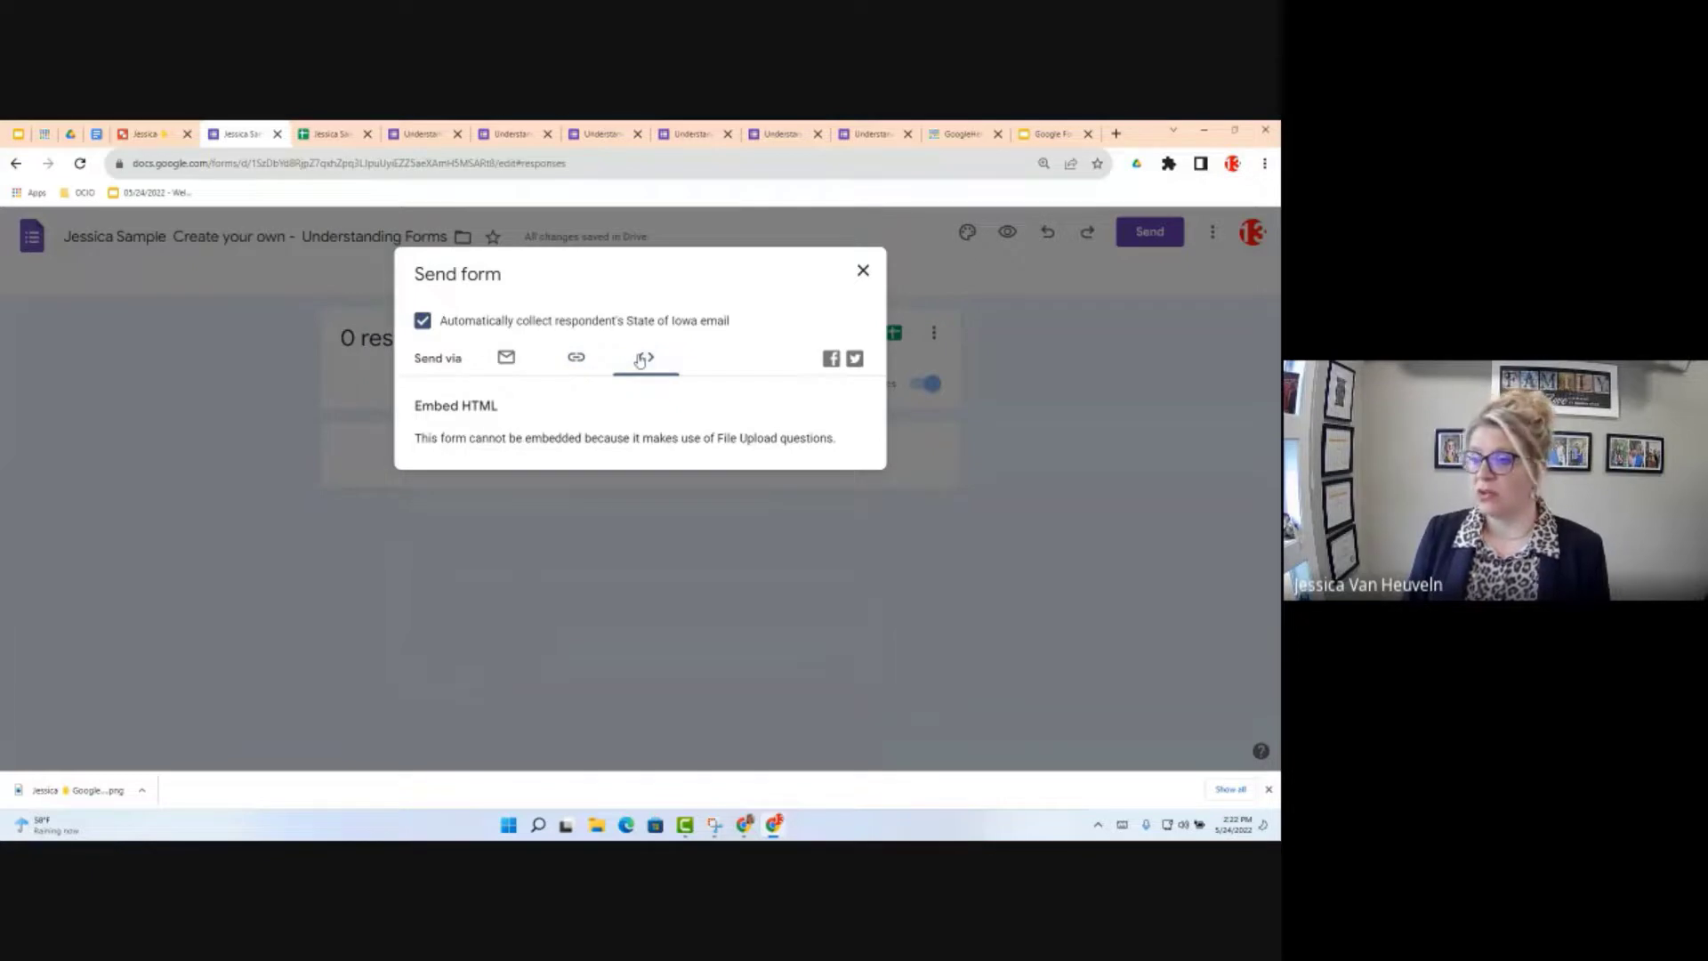
pyautogui.click(574, 358)
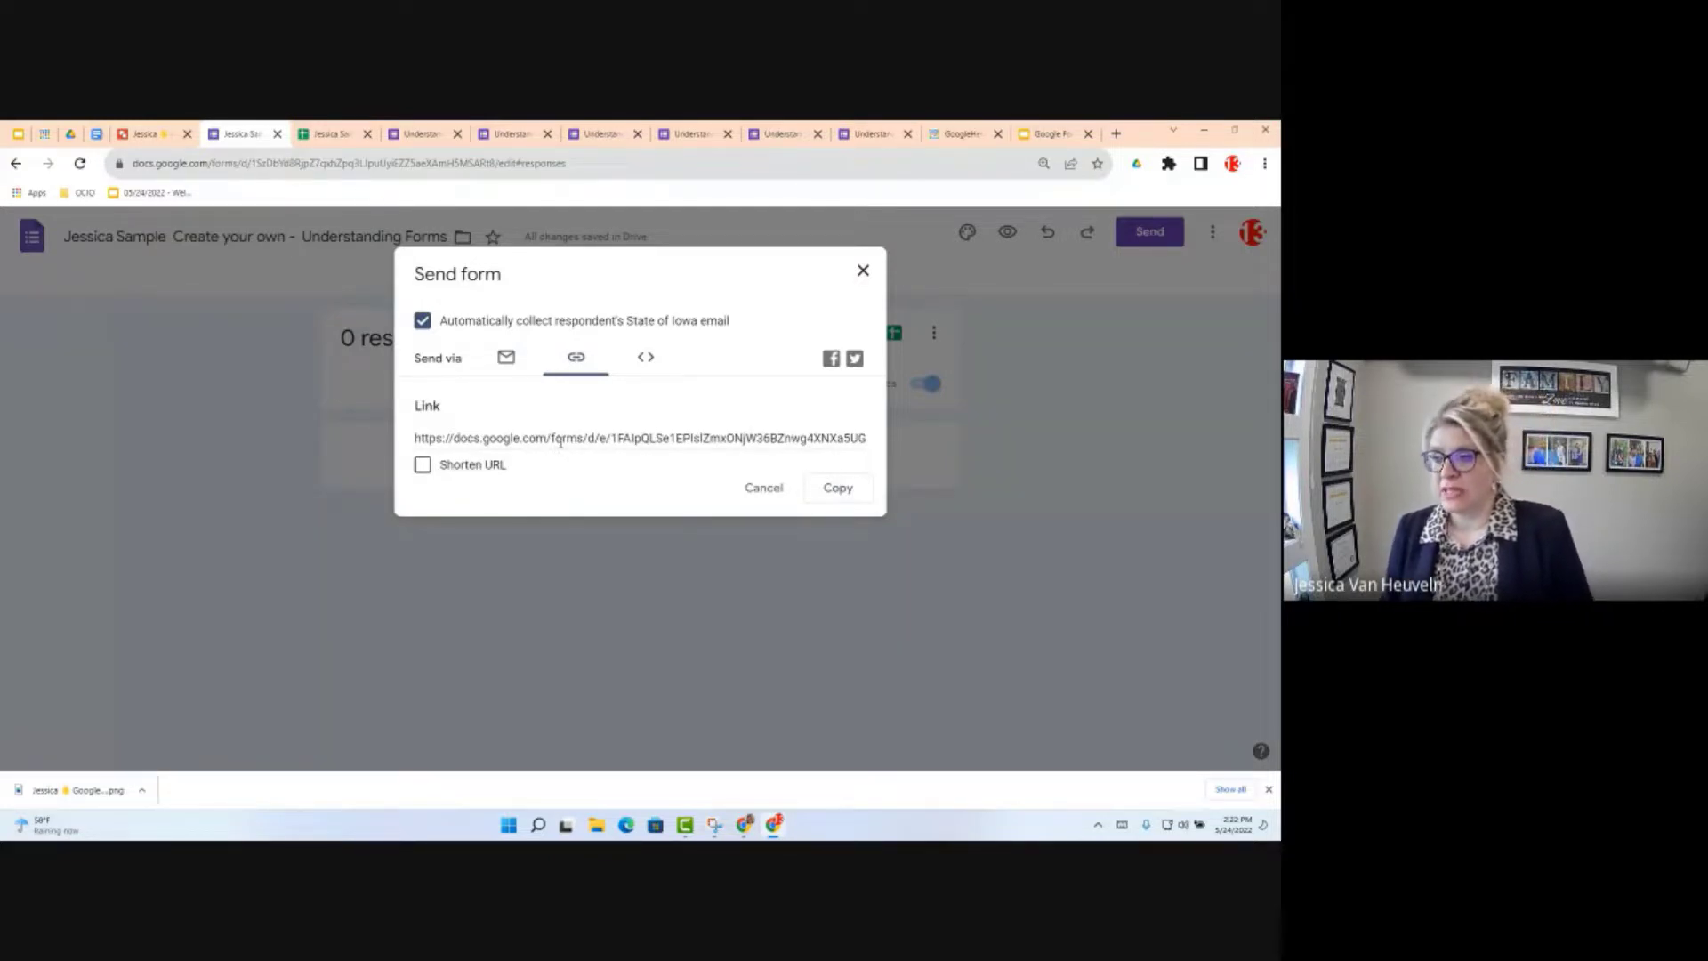
# Step: Review the form's link options (shortened and full) and the e-mail sending fields, then cancel without sending
pyautogui.click(477, 440)
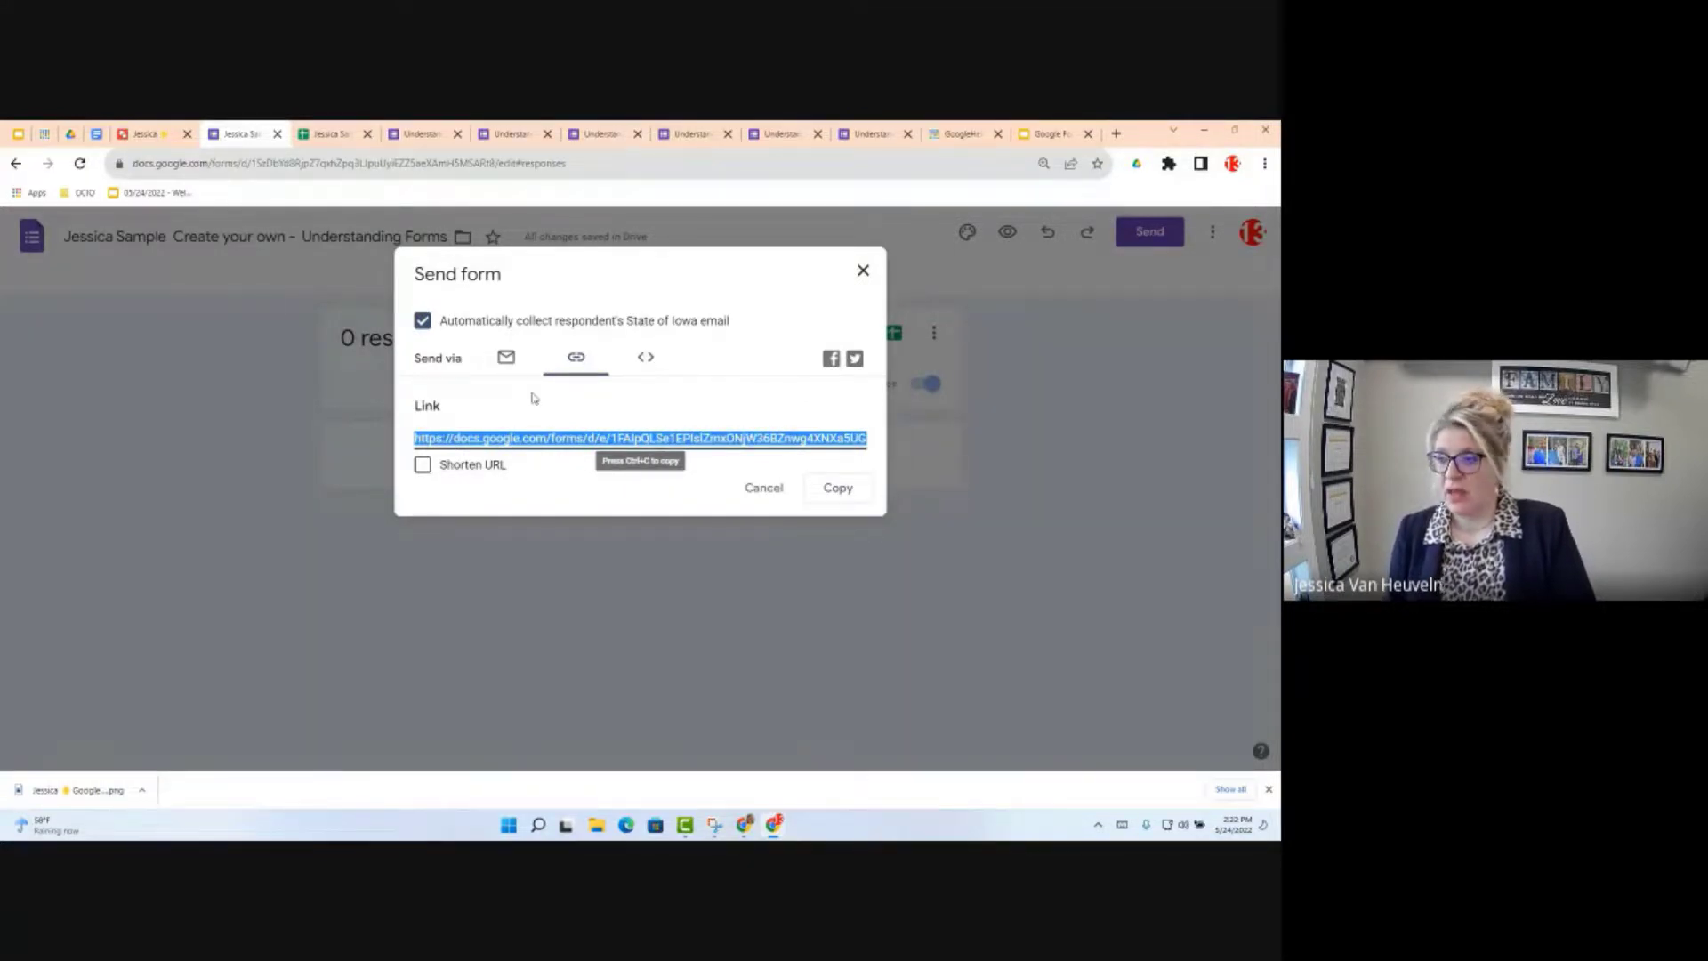
pyautogui.click(422, 466)
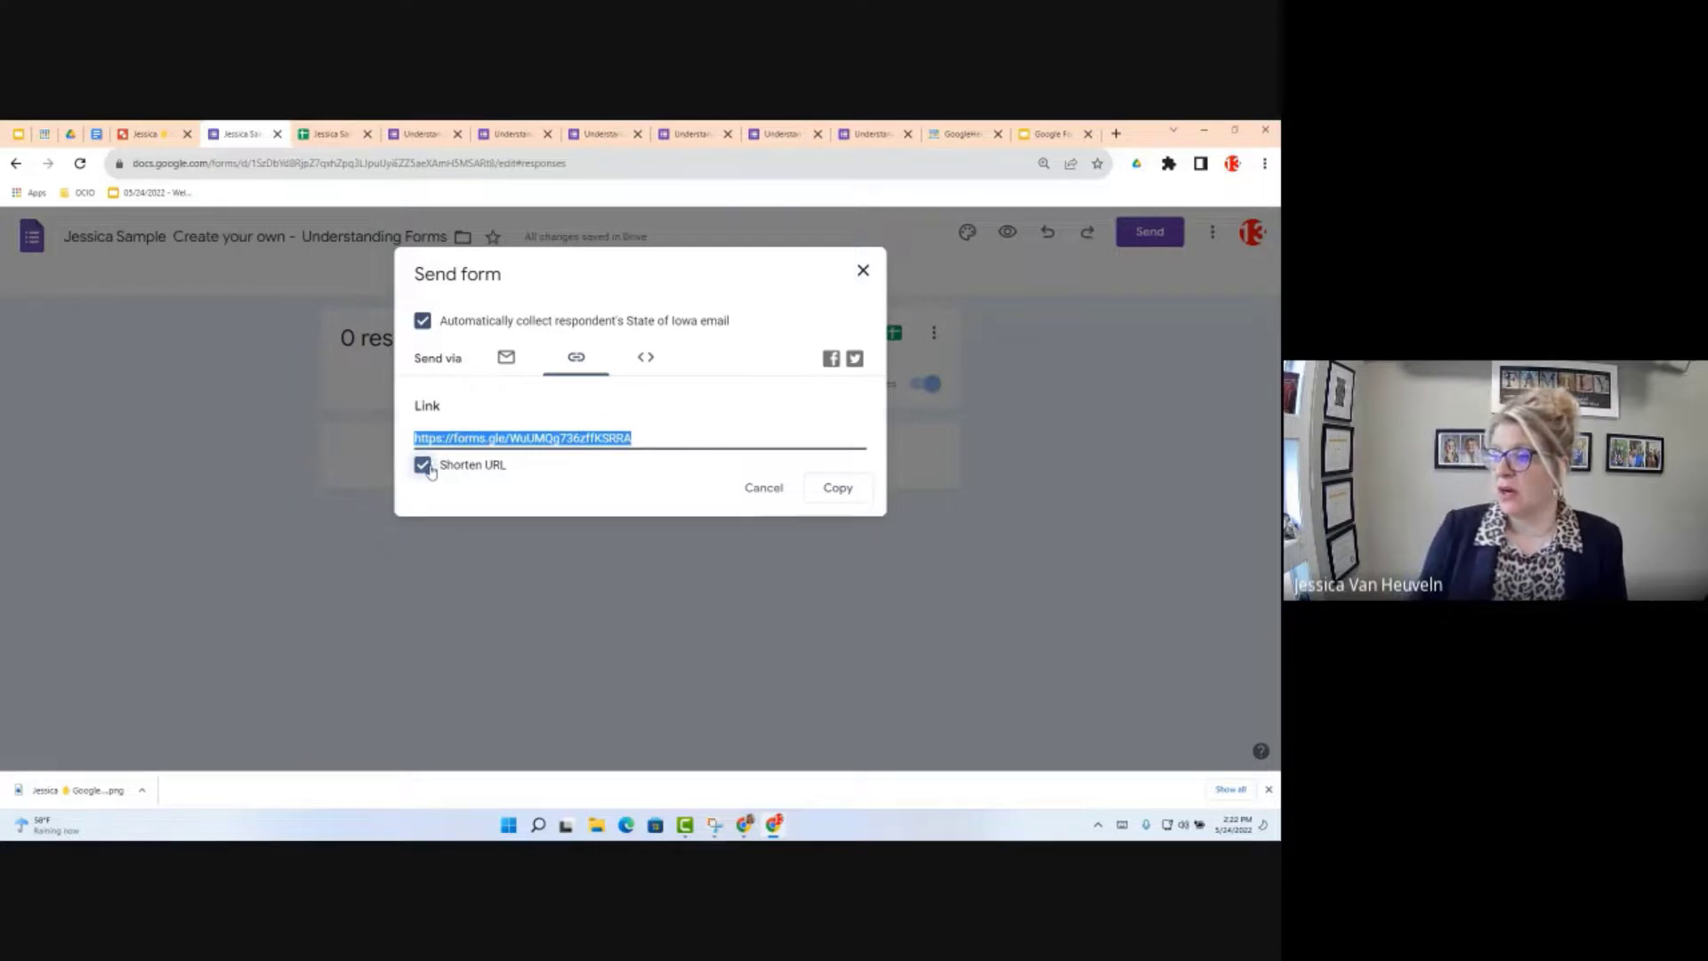
pyautogui.click(423, 465)
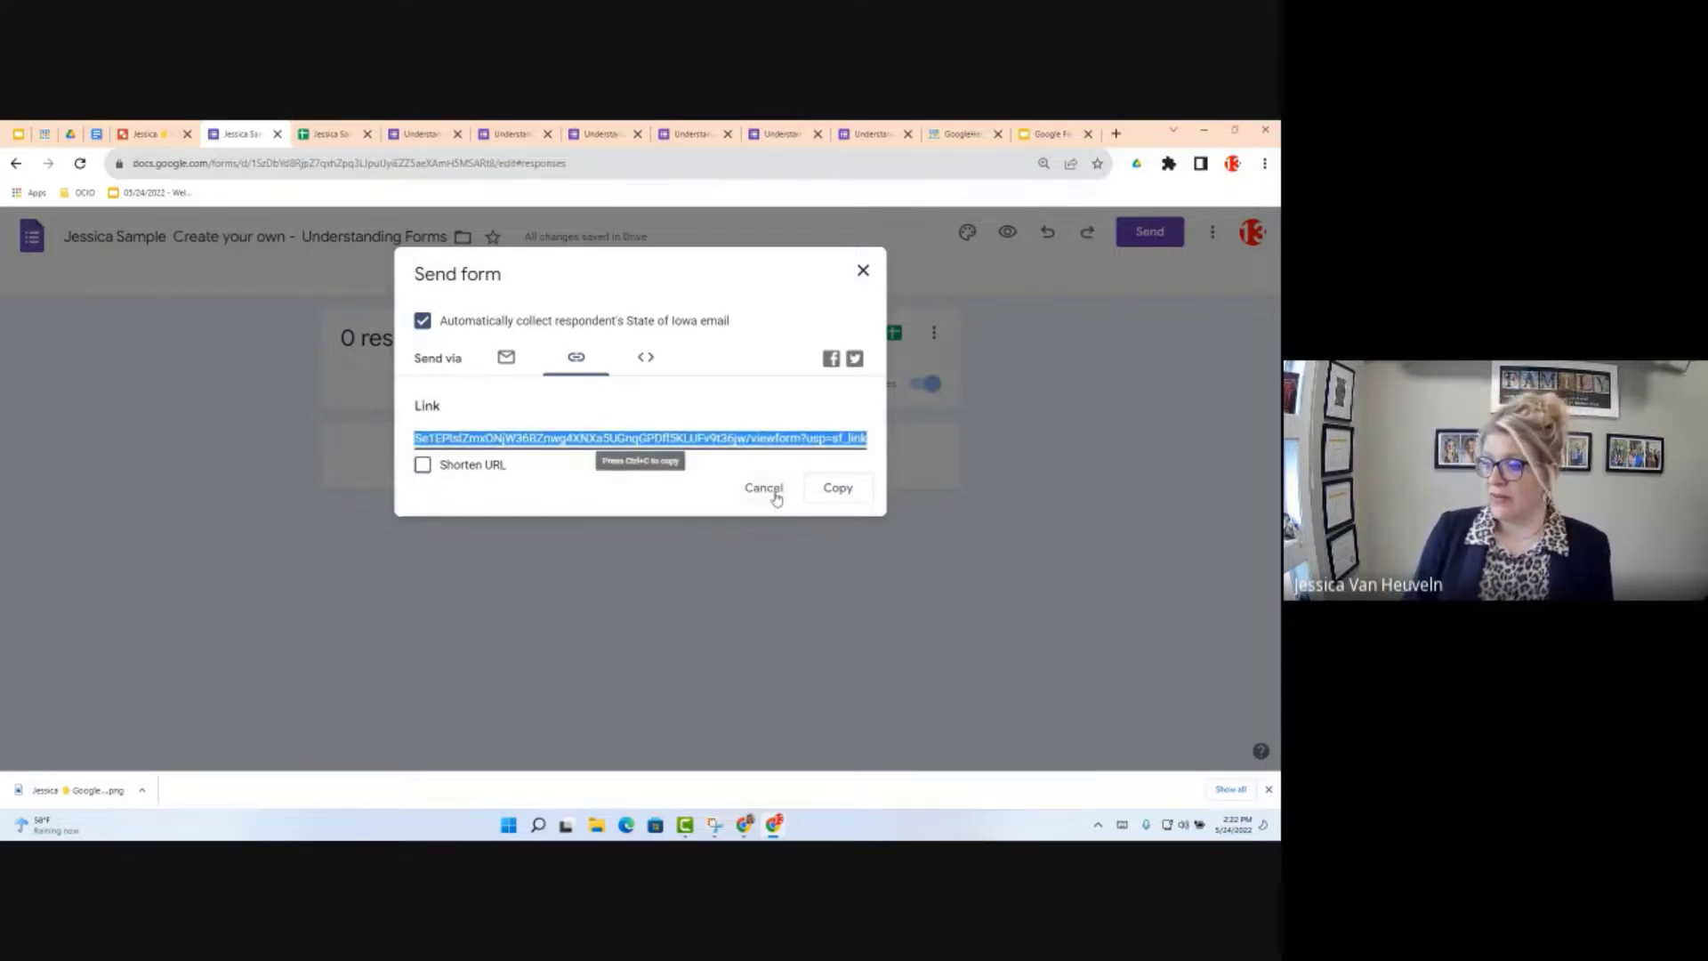
pyautogui.click(505, 359)
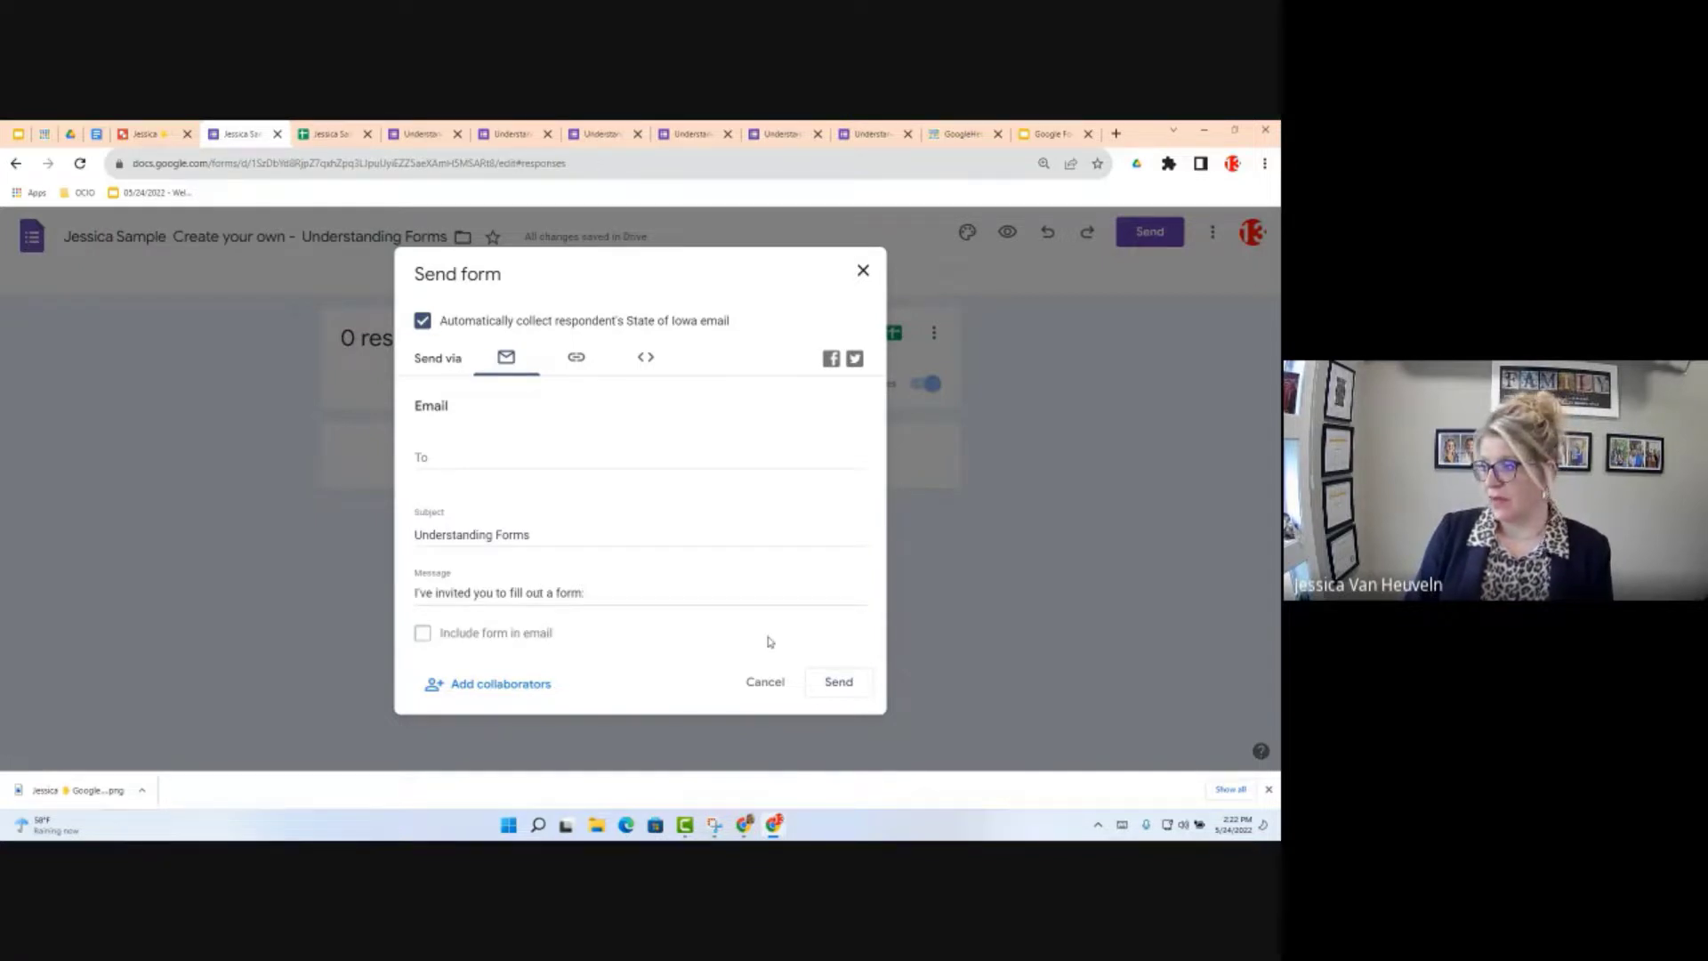
pyautogui.click(762, 683)
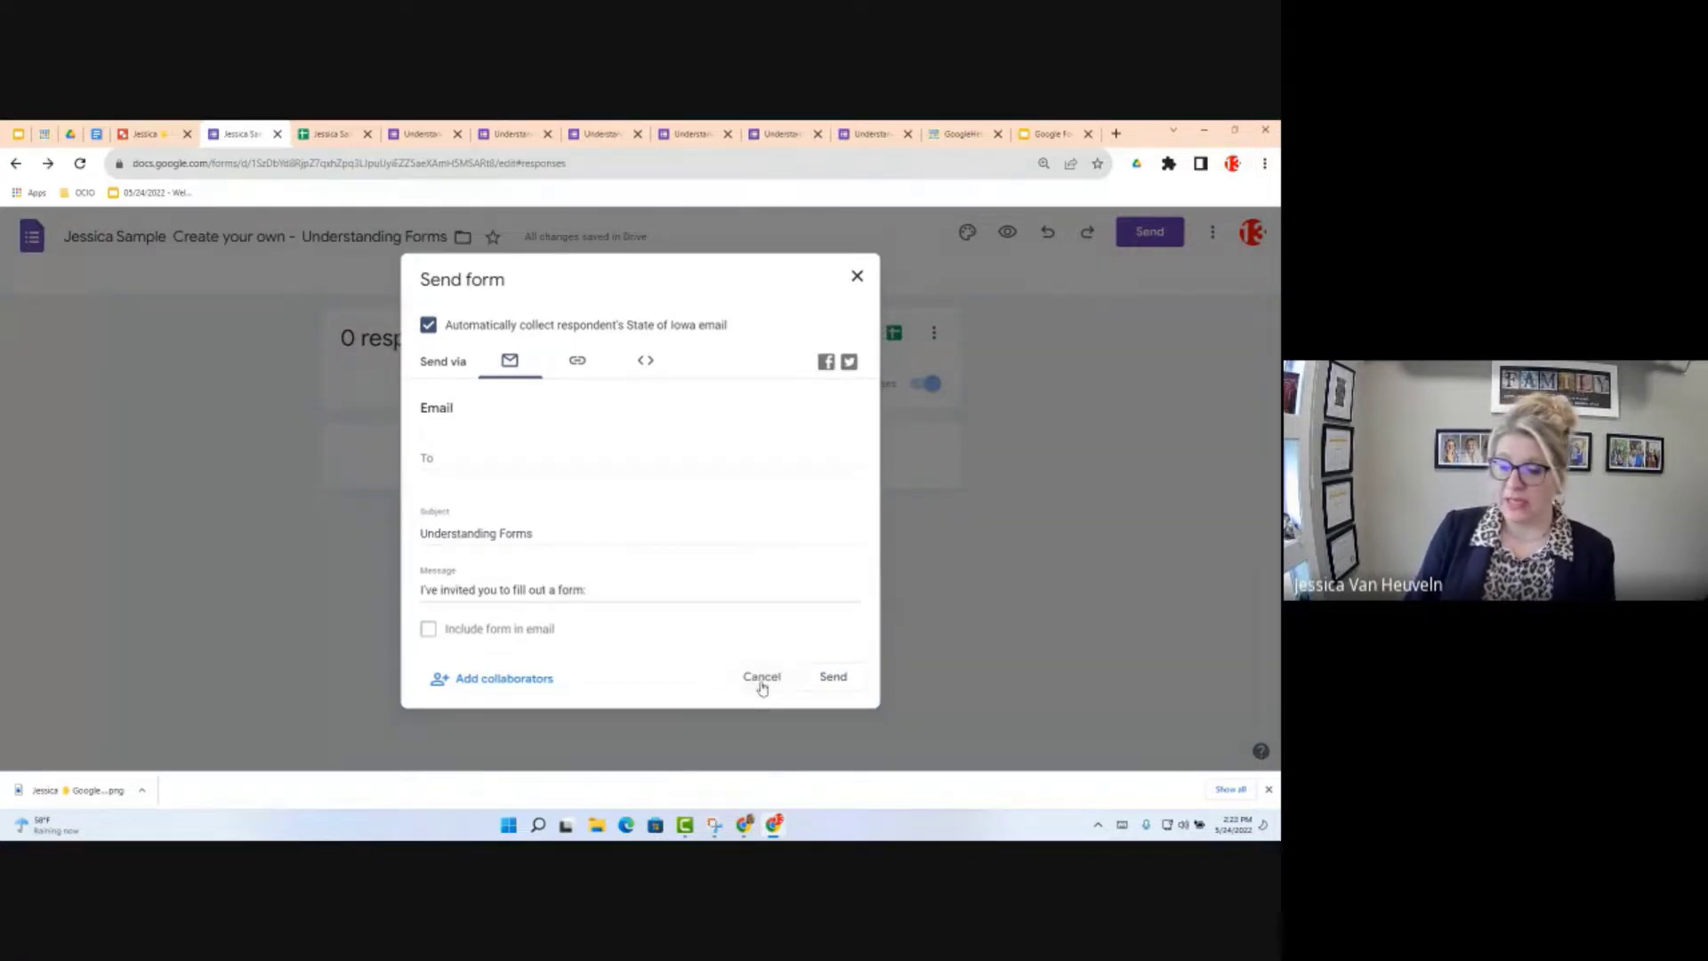
# Step: Close the Send form dialog and return to the Responses page, still at 0 responses
pyautogui.click(761, 678)
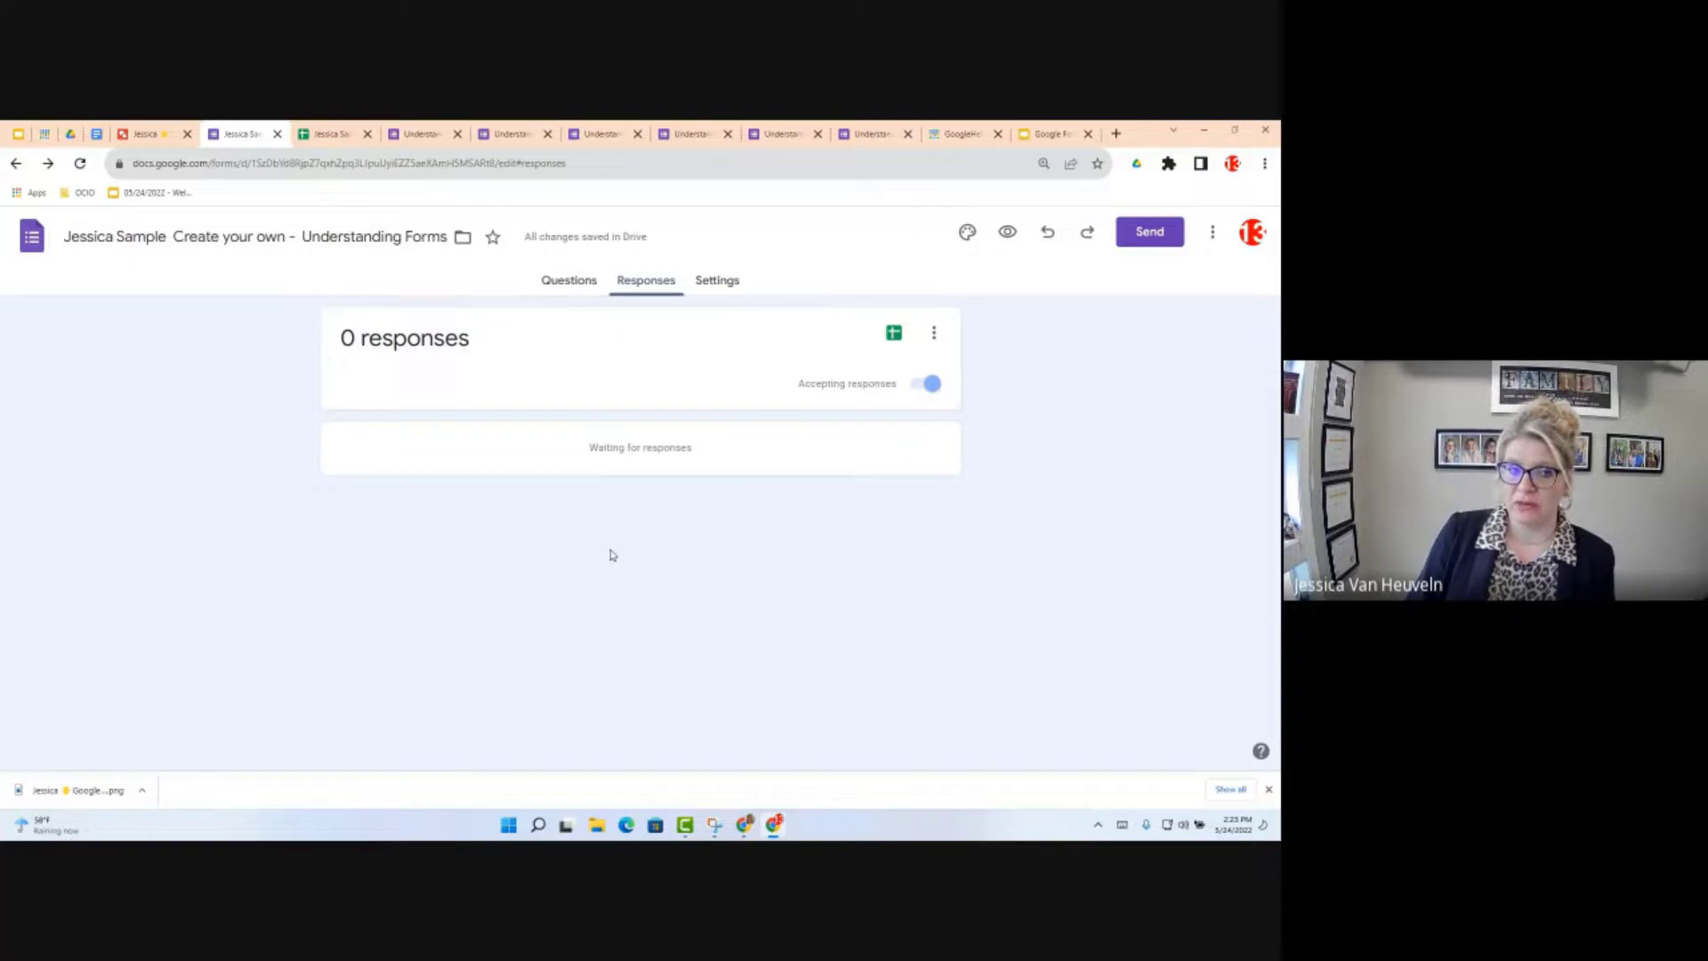
# Step: Preview the live form, copy its full address, and open a new blank browser tab
pyautogui.click(1006, 234)
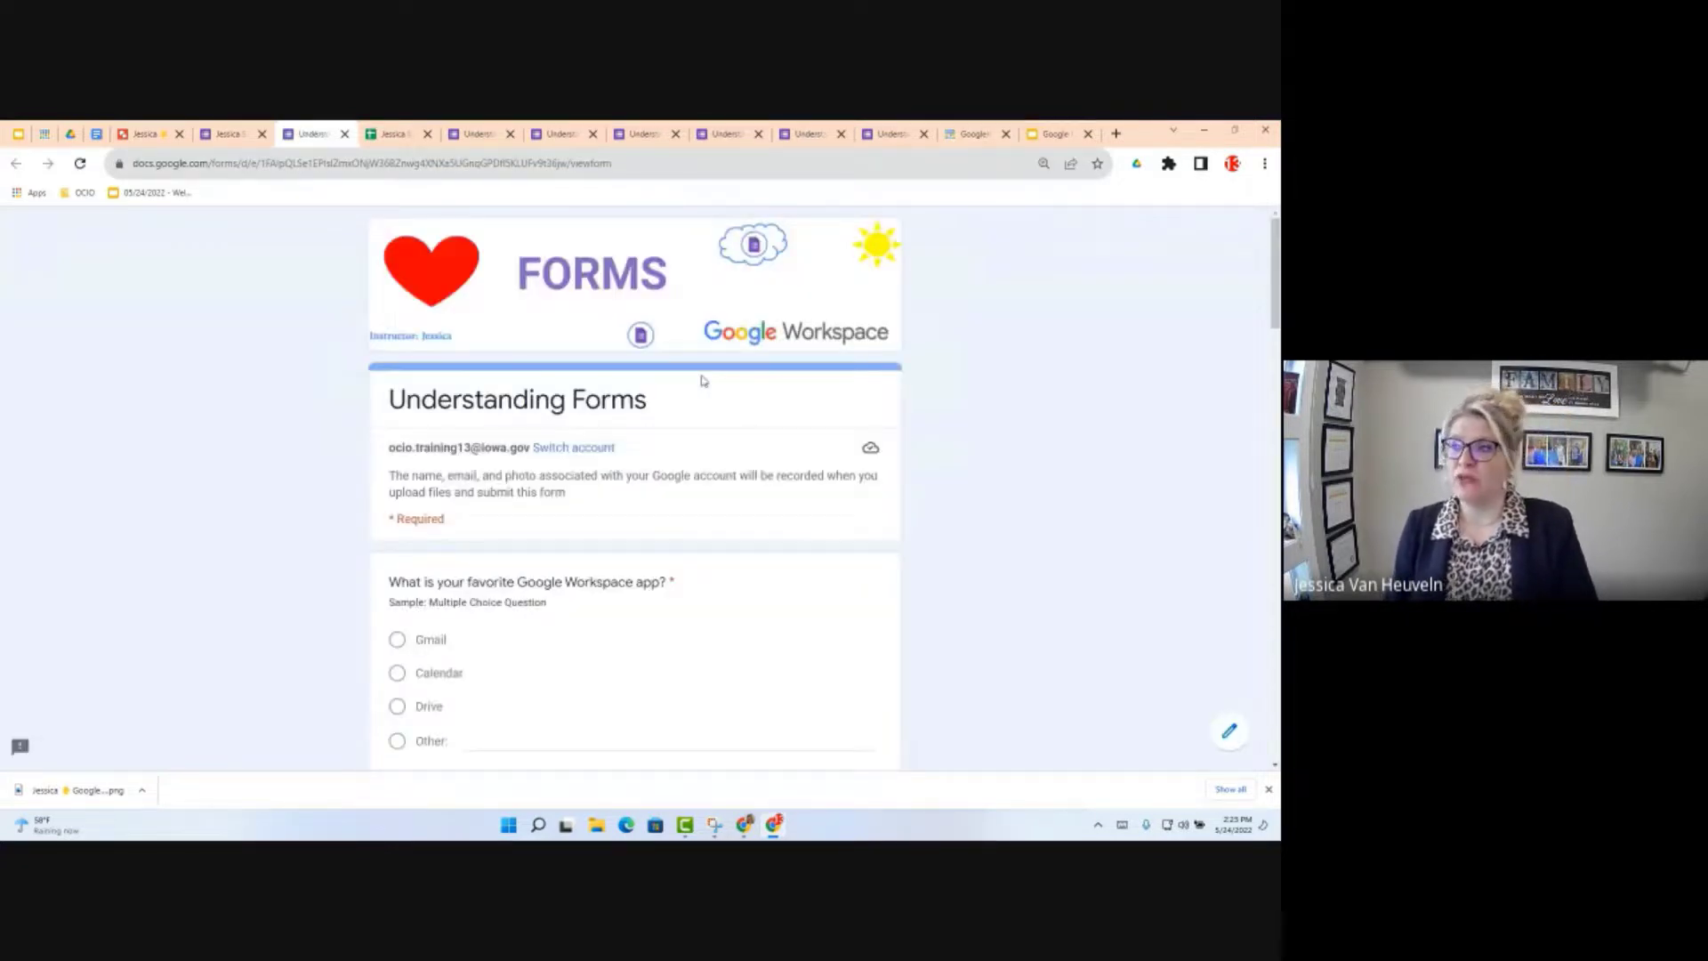
pyautogui.moveTo(628, 164); pyautogui.dragTo(509, 164)
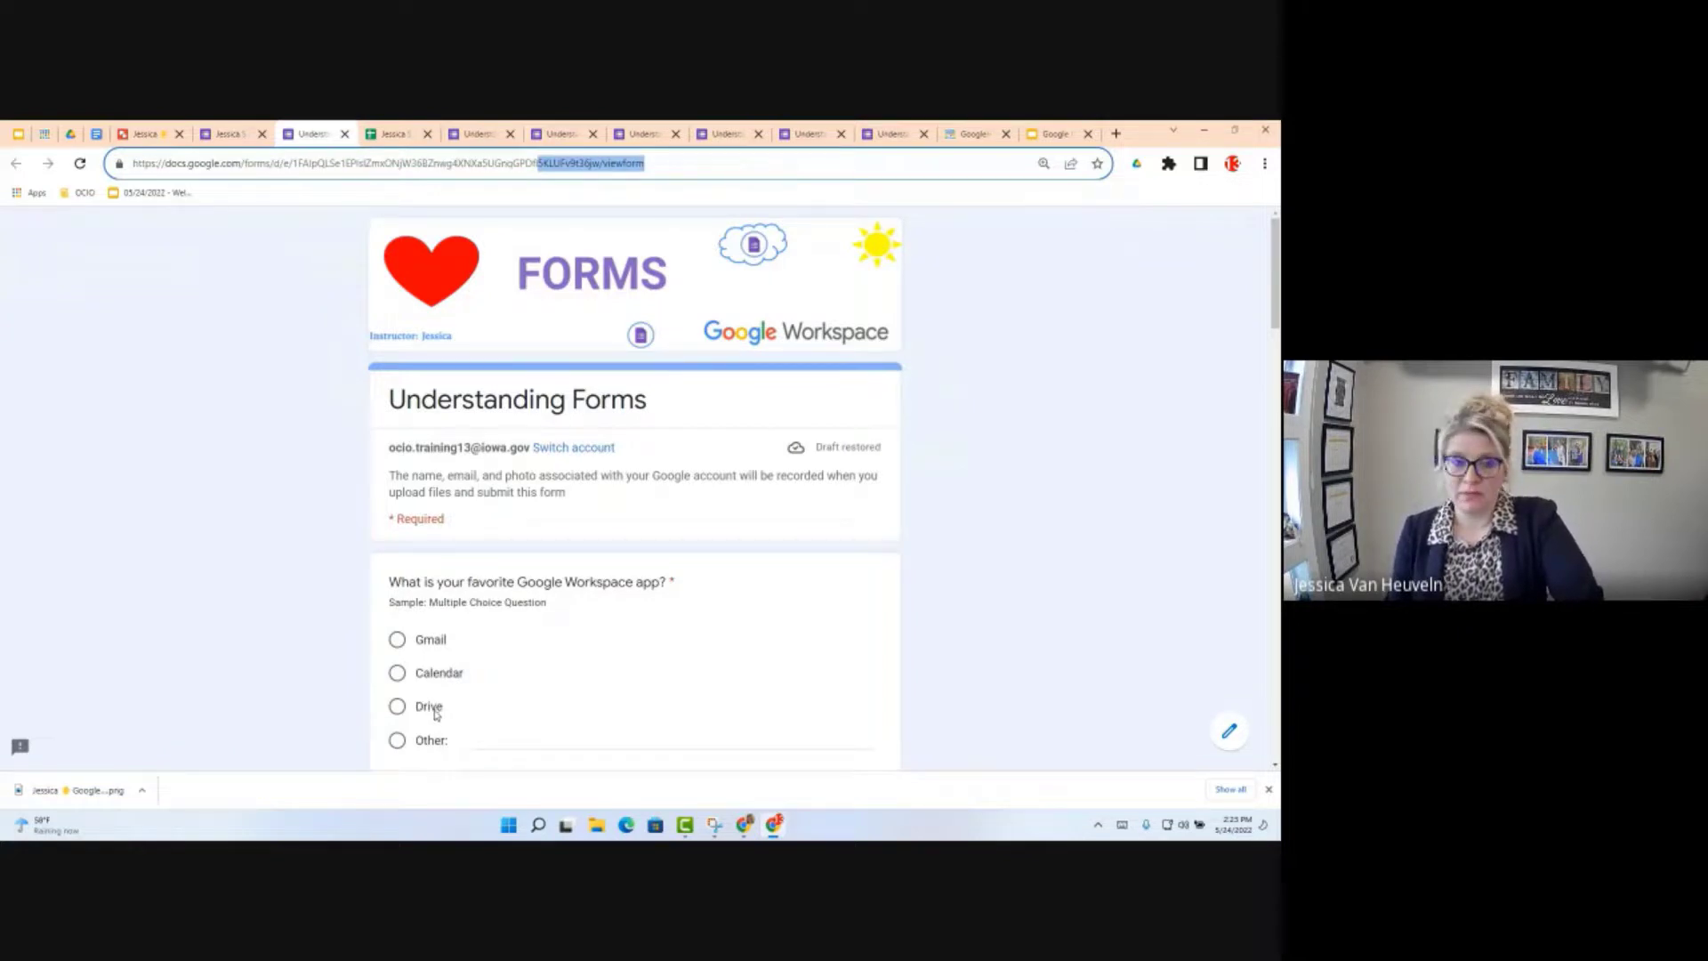
pyautogui.click(653, 164)
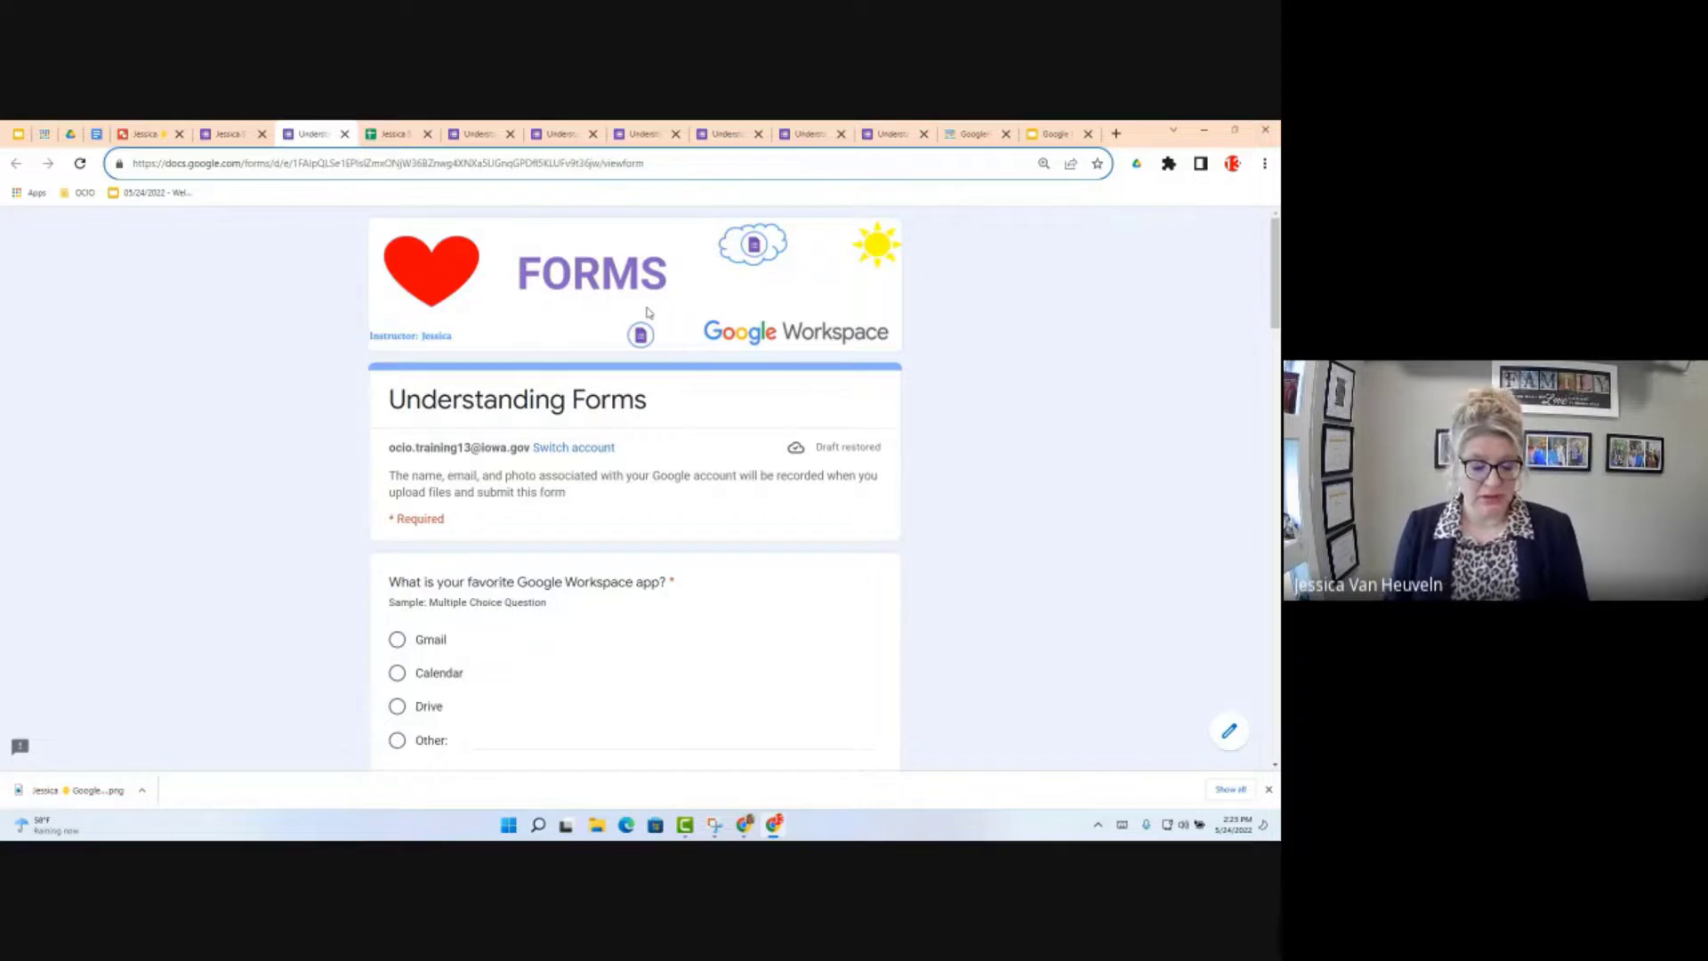
pyautogui.hotkey('ctrl', 'a')
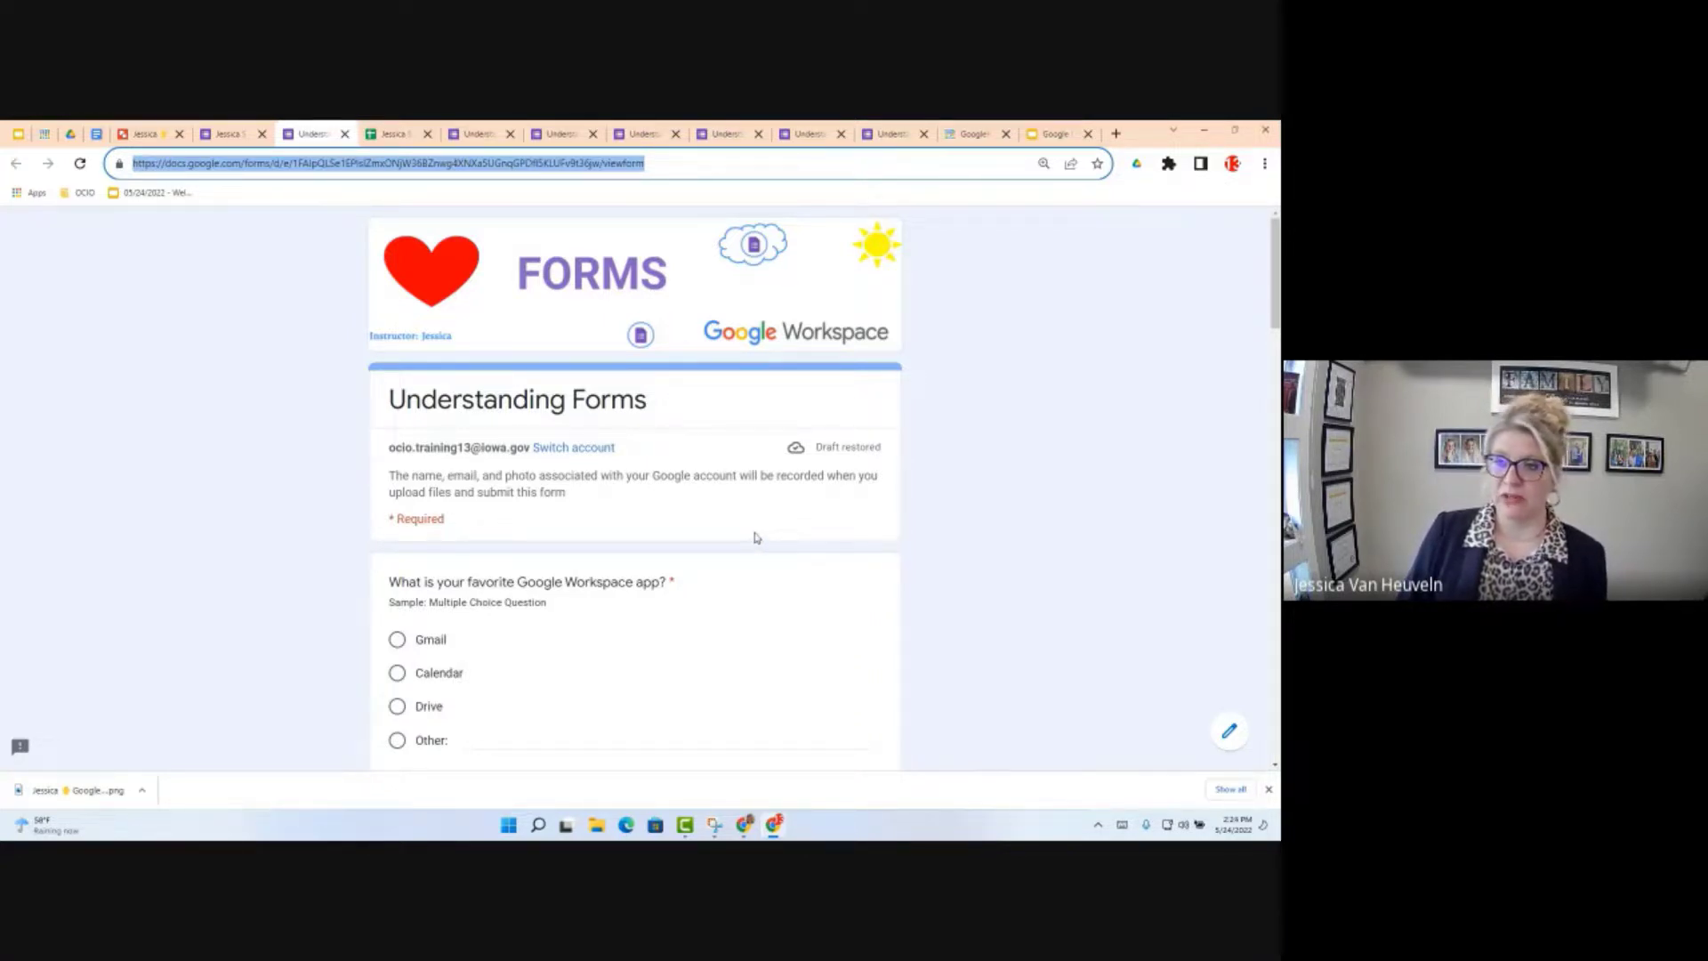
pyautogui.click(1115, 134)
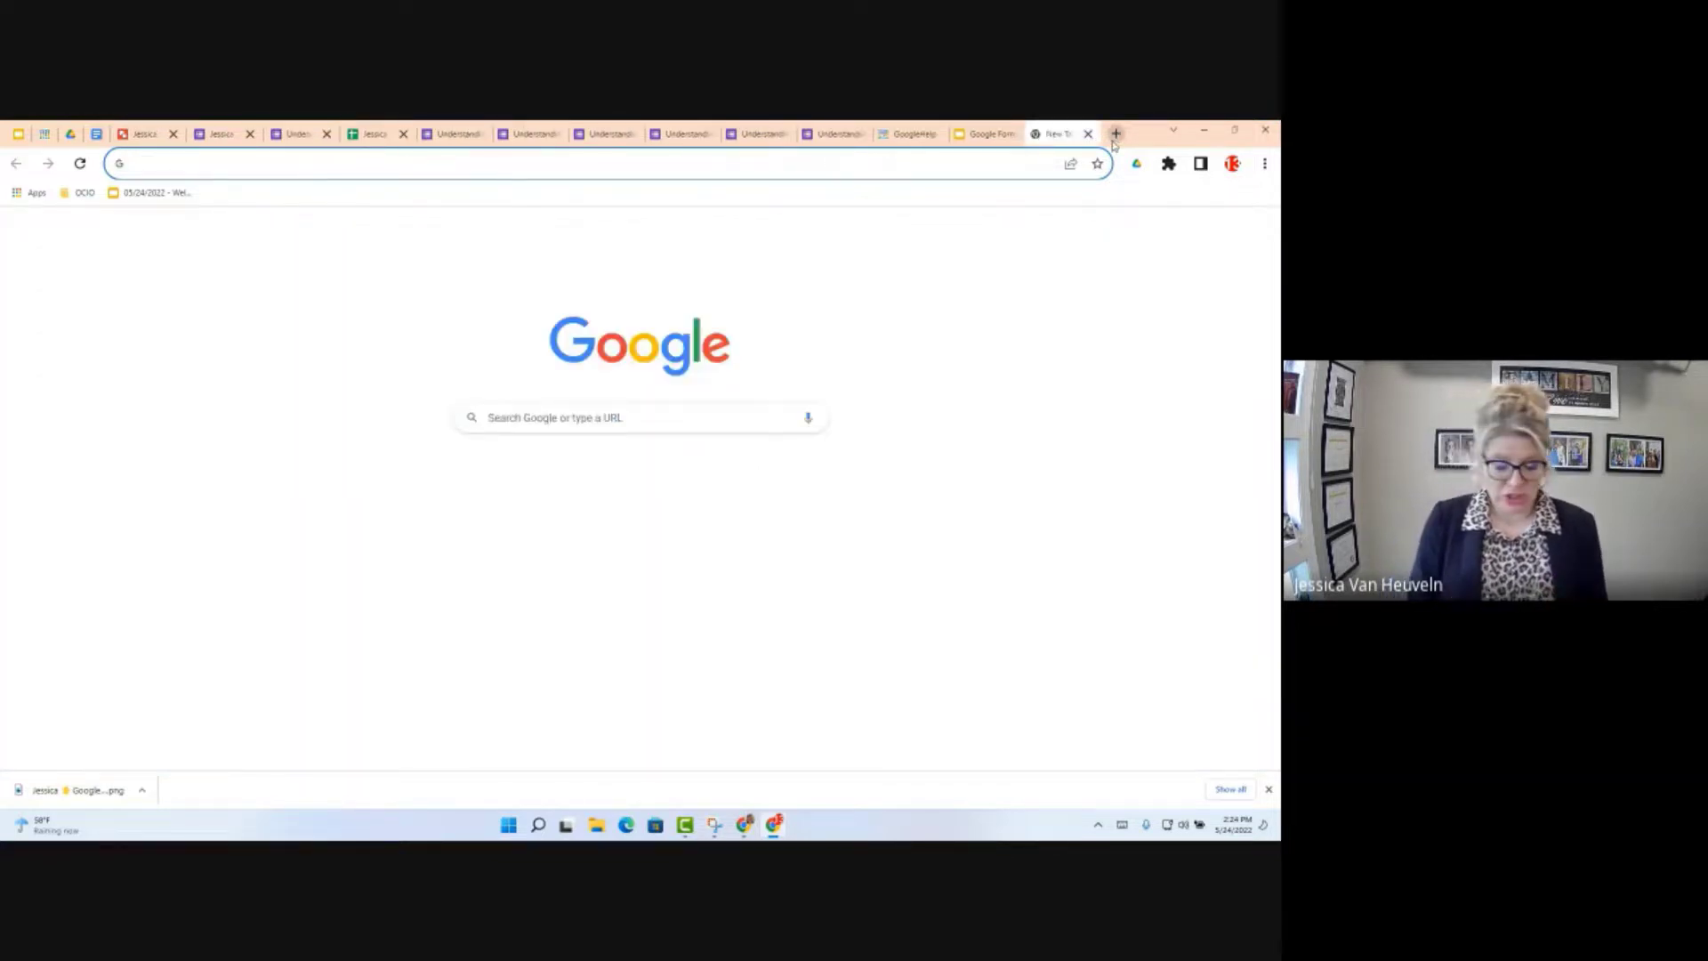
# Step: Go to gmail.com and start a new blank message
pyautogui.write('gmail.com')
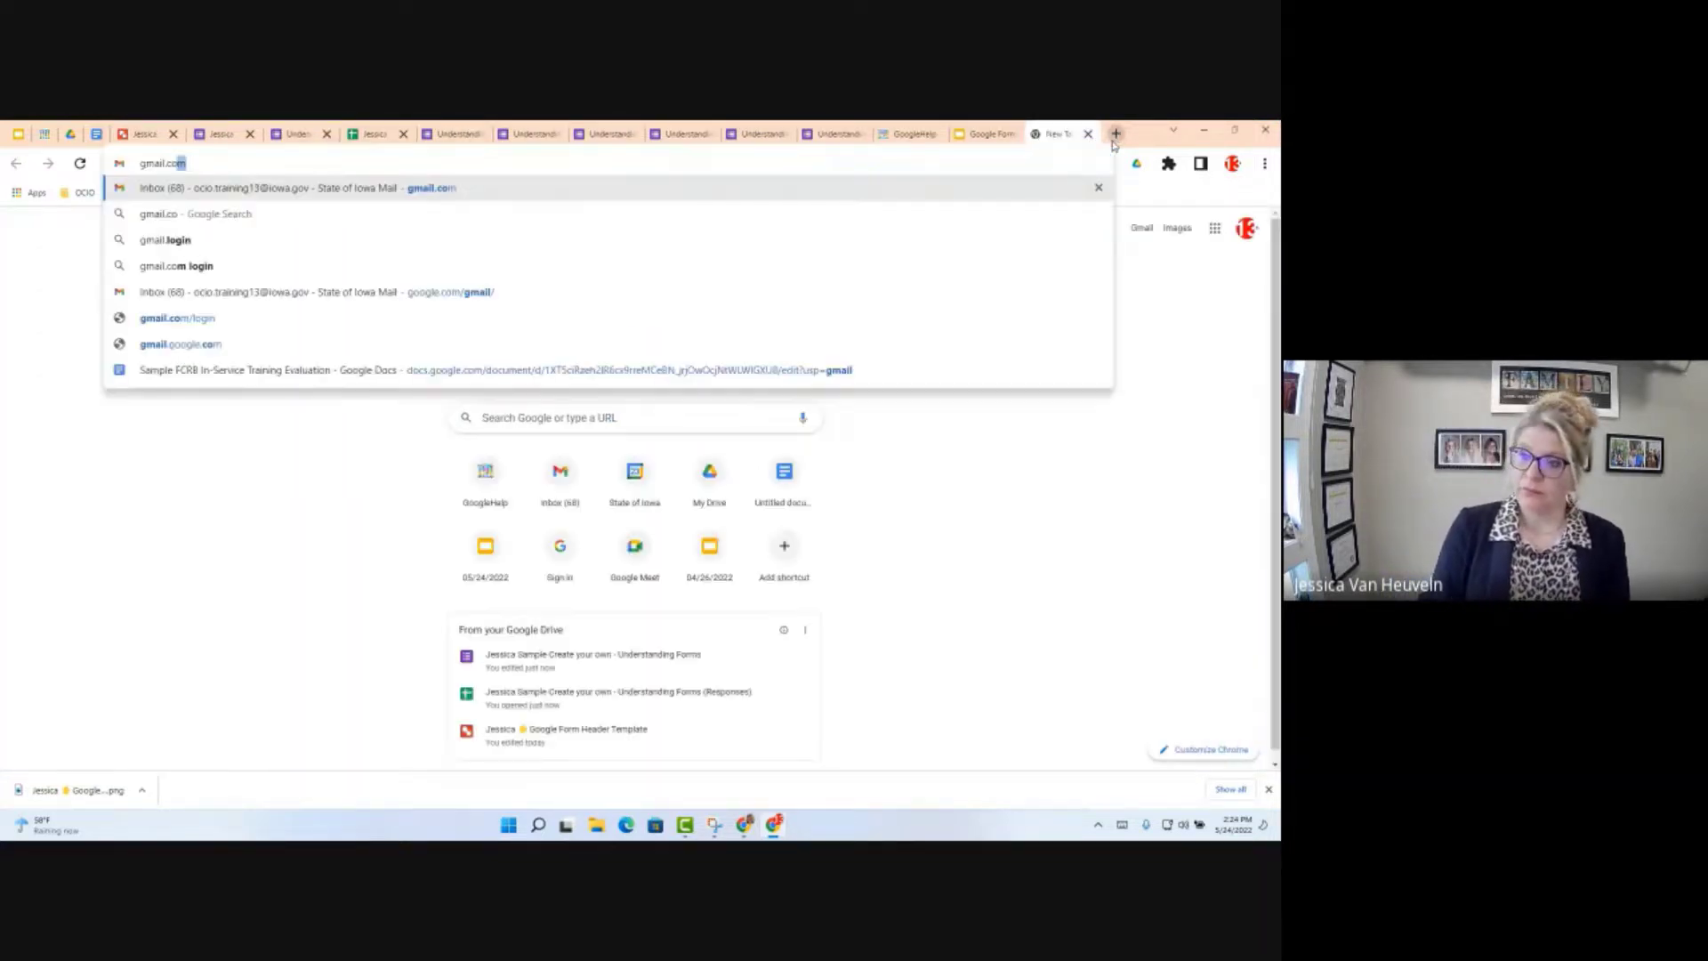
pyautogui.press('Return')
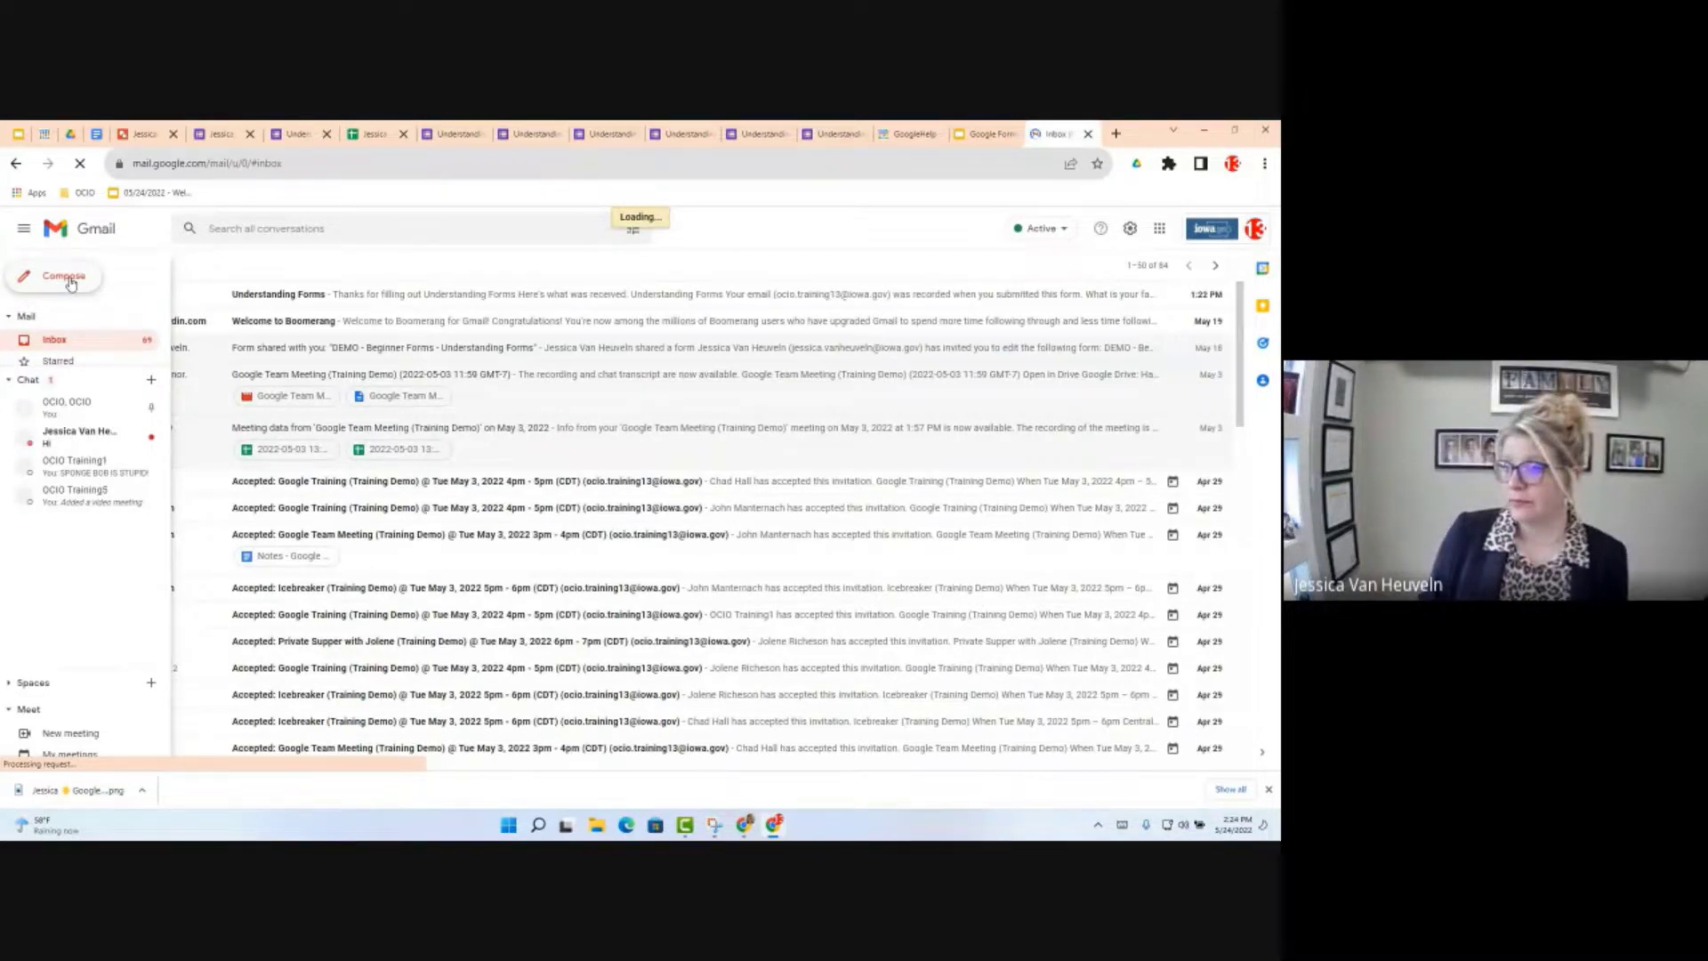
pyautogui.click(72, 283)
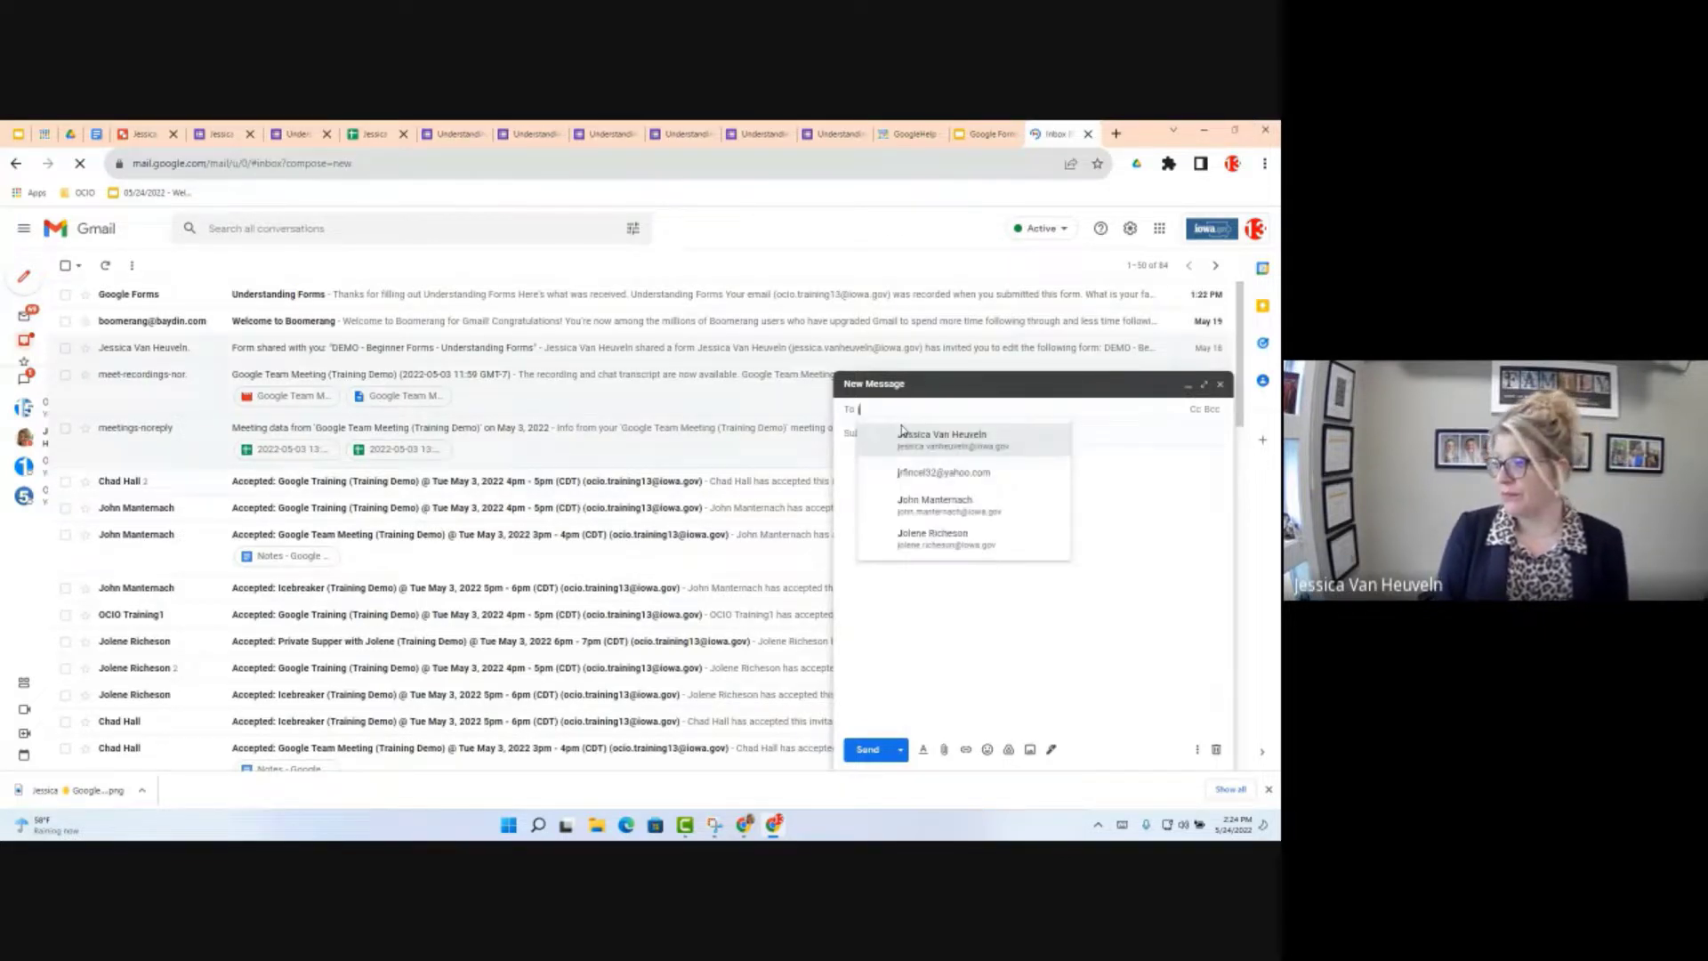
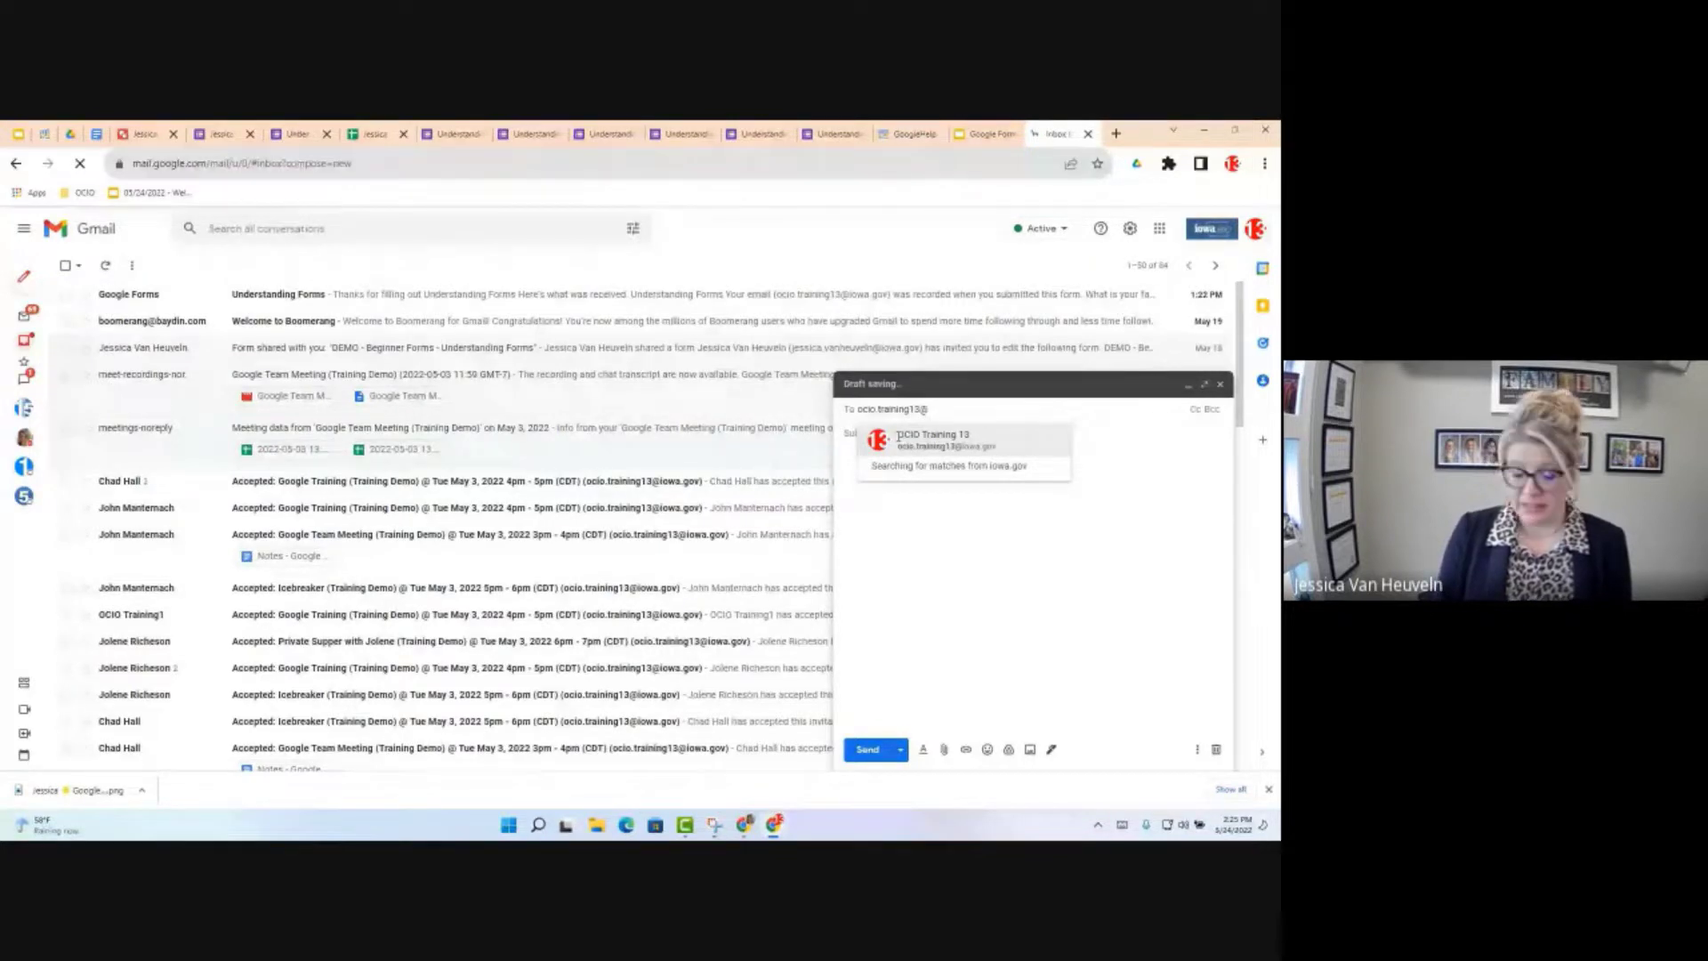
# Step: Address the draft to the training account with subject 'Test Form'
pyautogui.click(899, 435)
pyautogui.click(881, 434)
pyautogui.write('Test Fo')
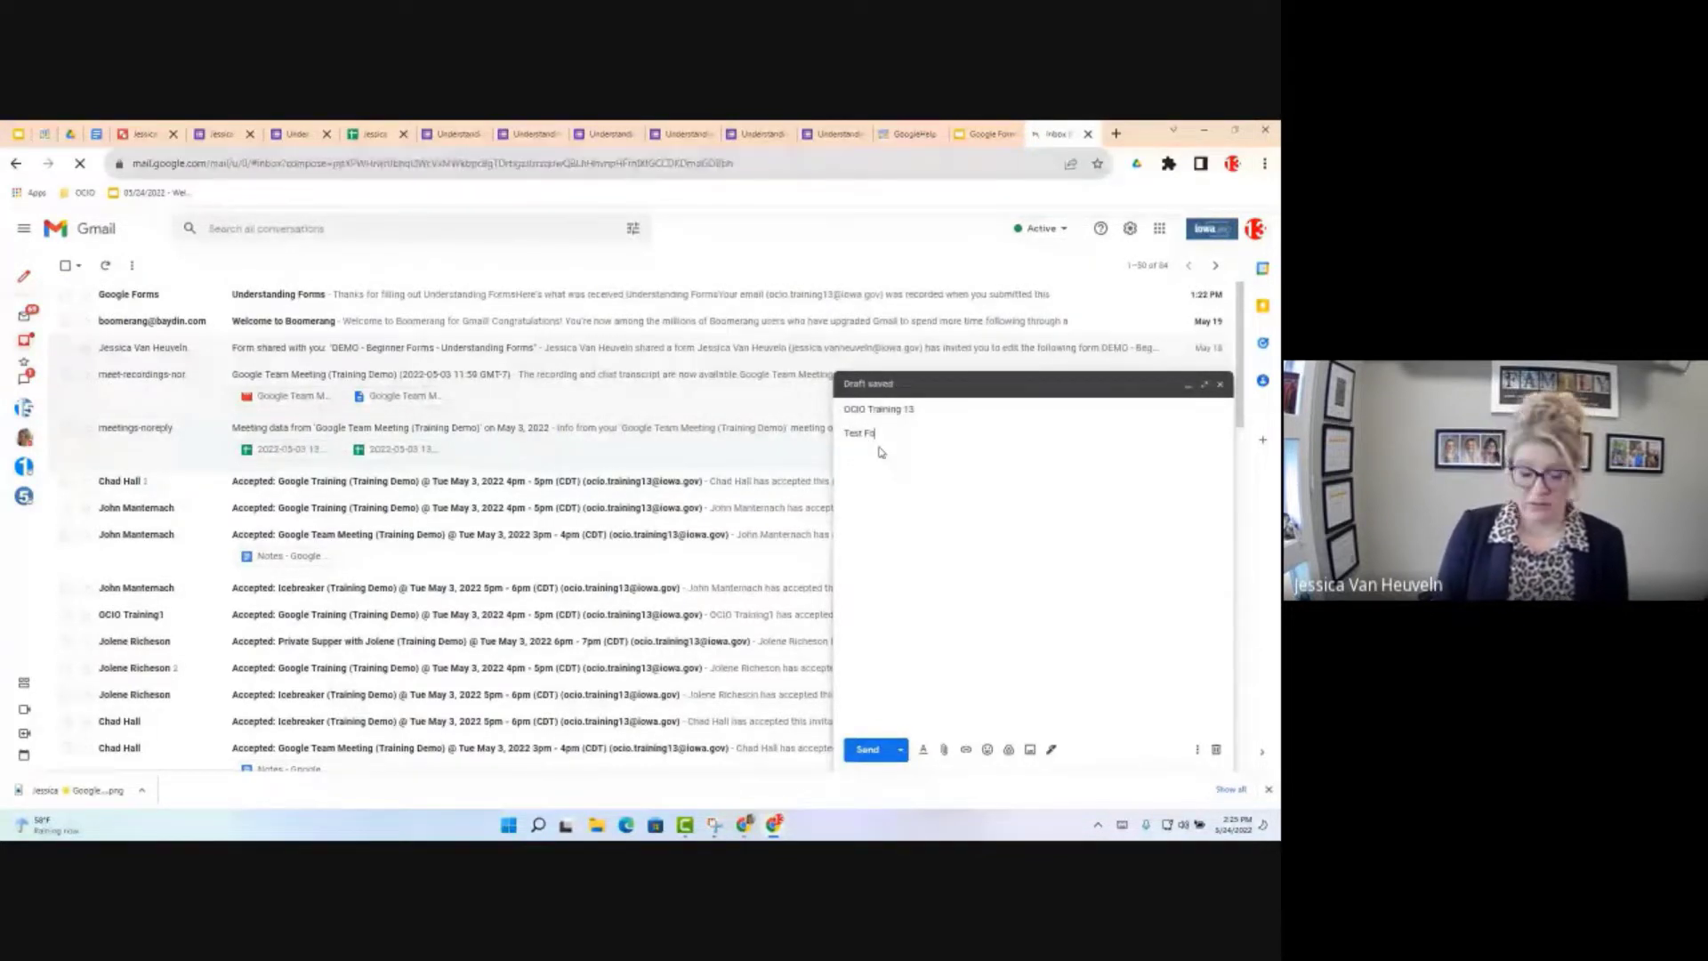
pyautogui.write('rm')
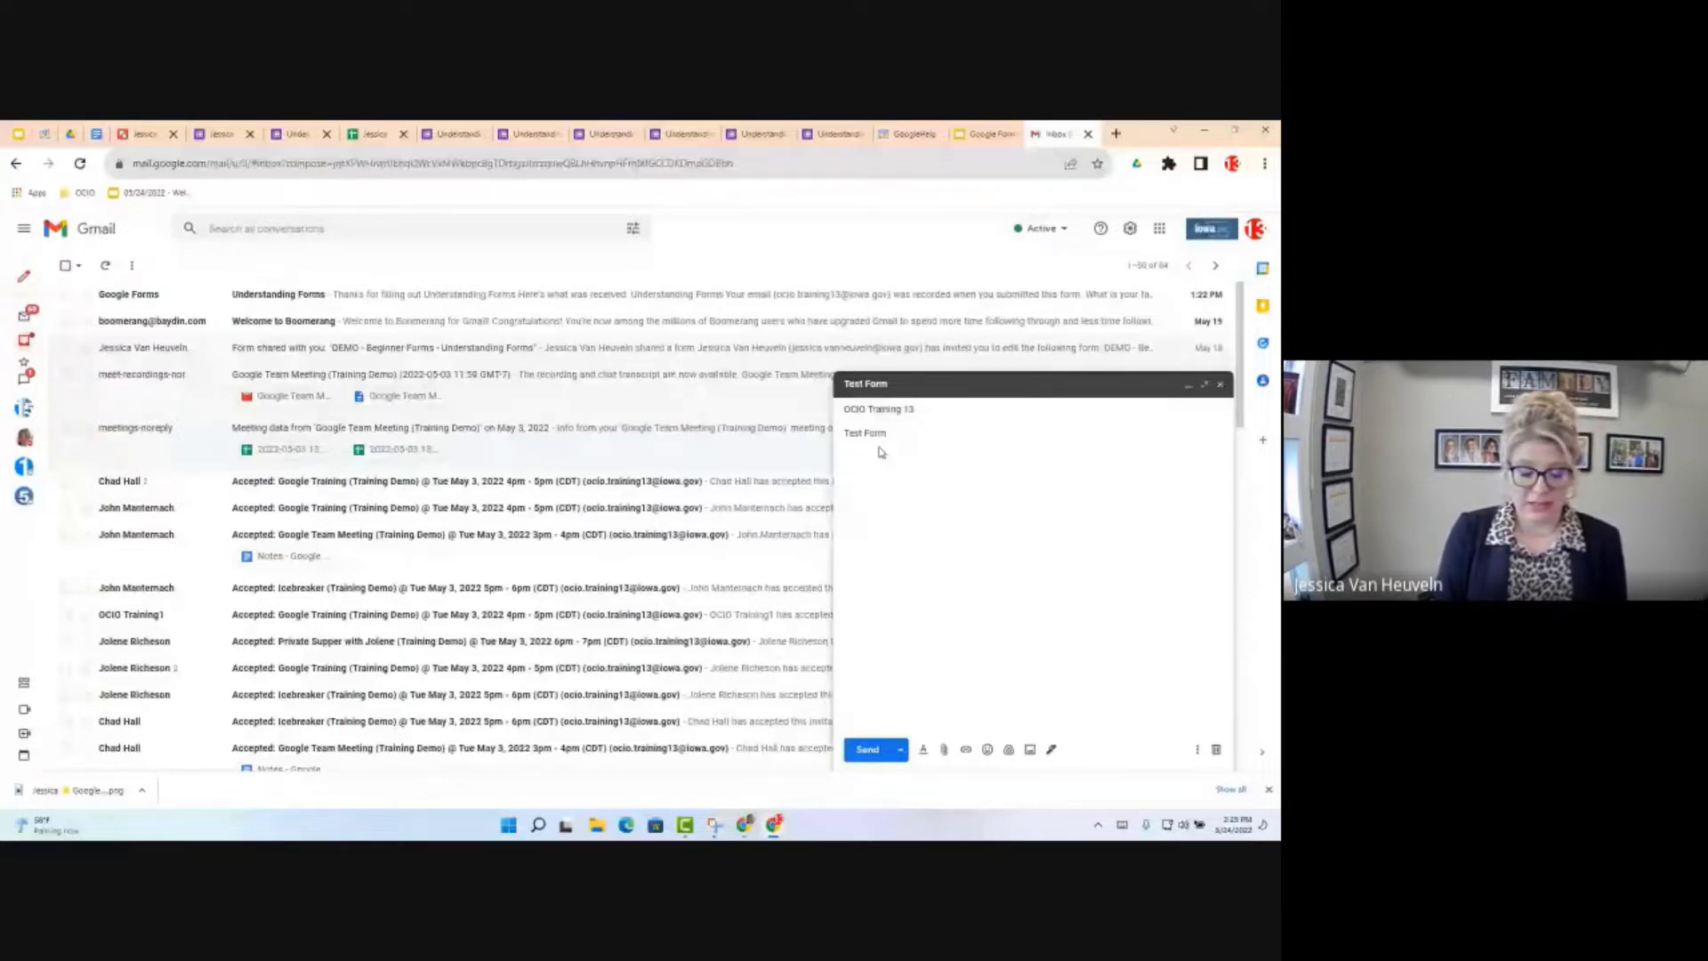
# Step: Write 'Hello,' and 'Please complete this form.' in the body, then select the word 'form'
pyautogui.click(880, 452)
pyautogui.write('Hello,')
pyautogui.press('Return')
pyautogui.press('Return')
pyautogui.write('Please complete this form.')
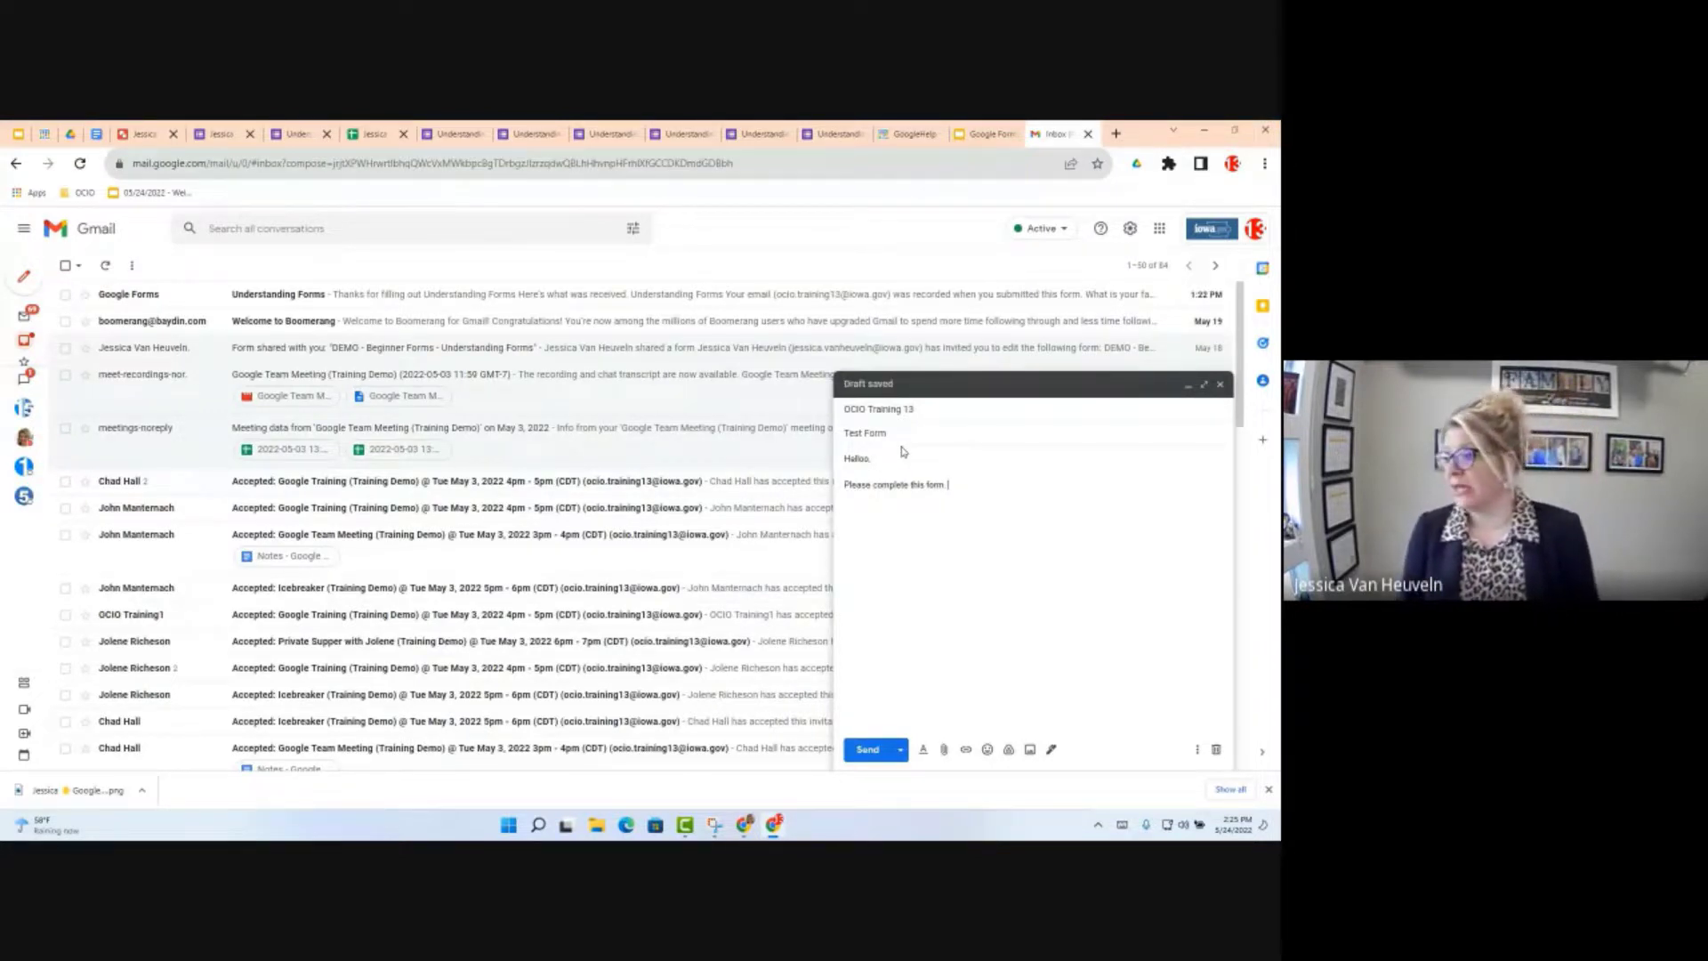
pyautogui.moveTo(949, 476); pyautogui.dragTo(928, 481)
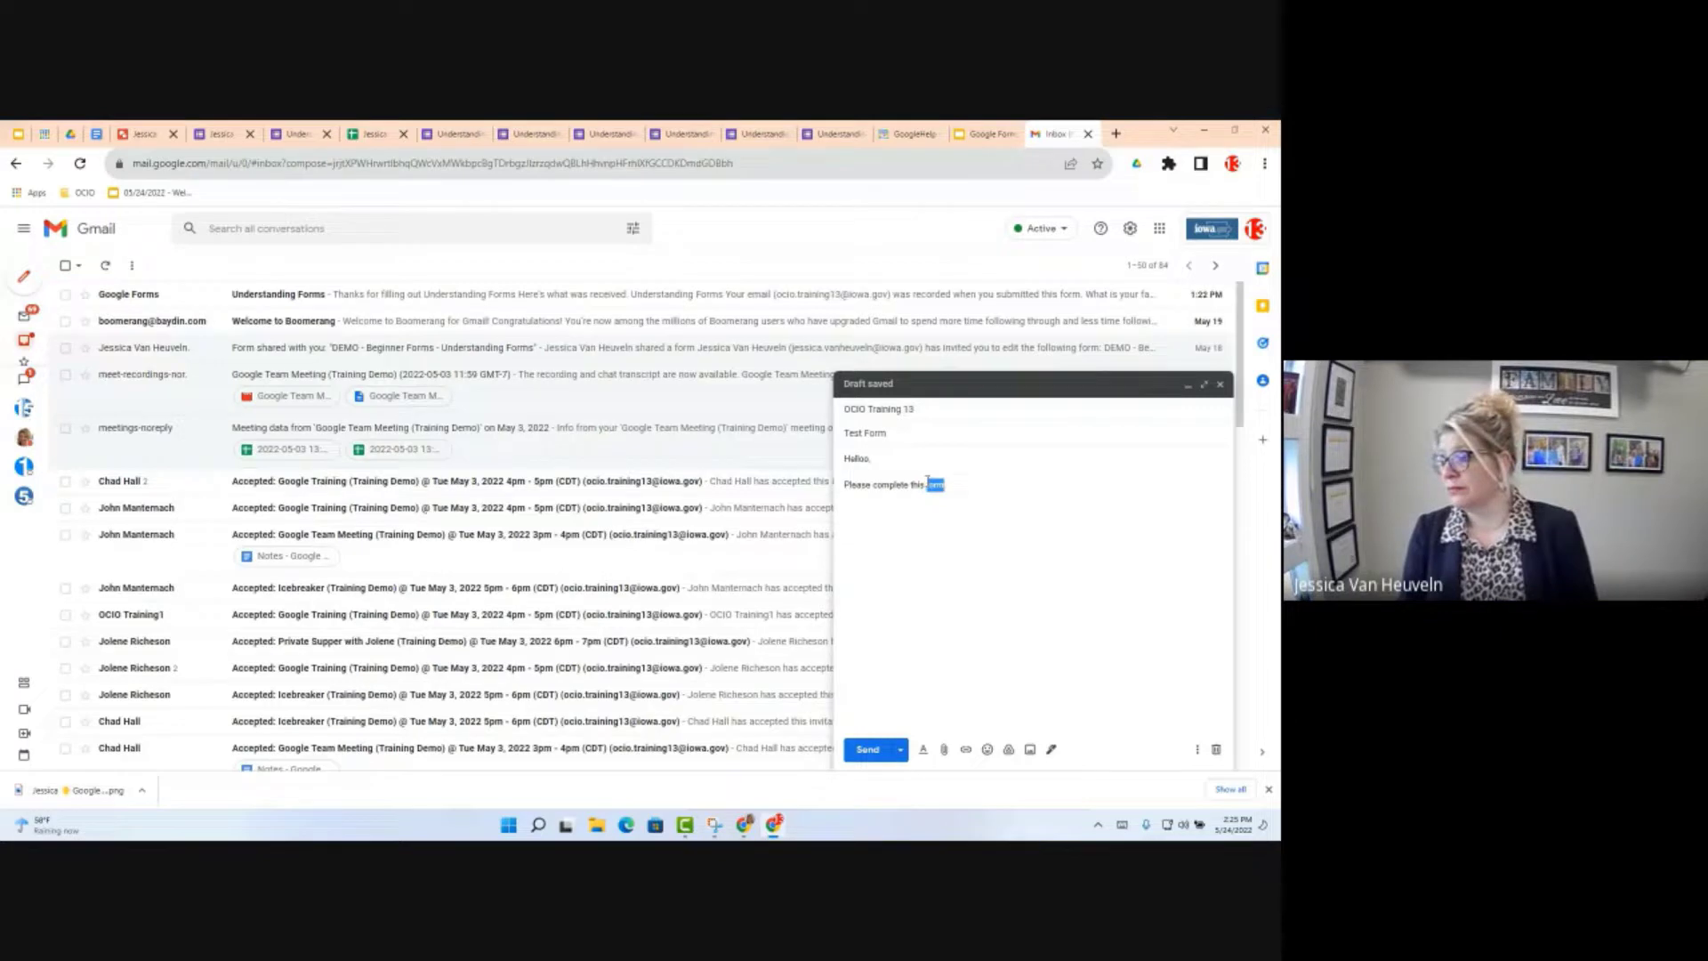
# Step: Link the selected word 'form' to the copied live form address and send the email
pyautogui.click(967, 750)
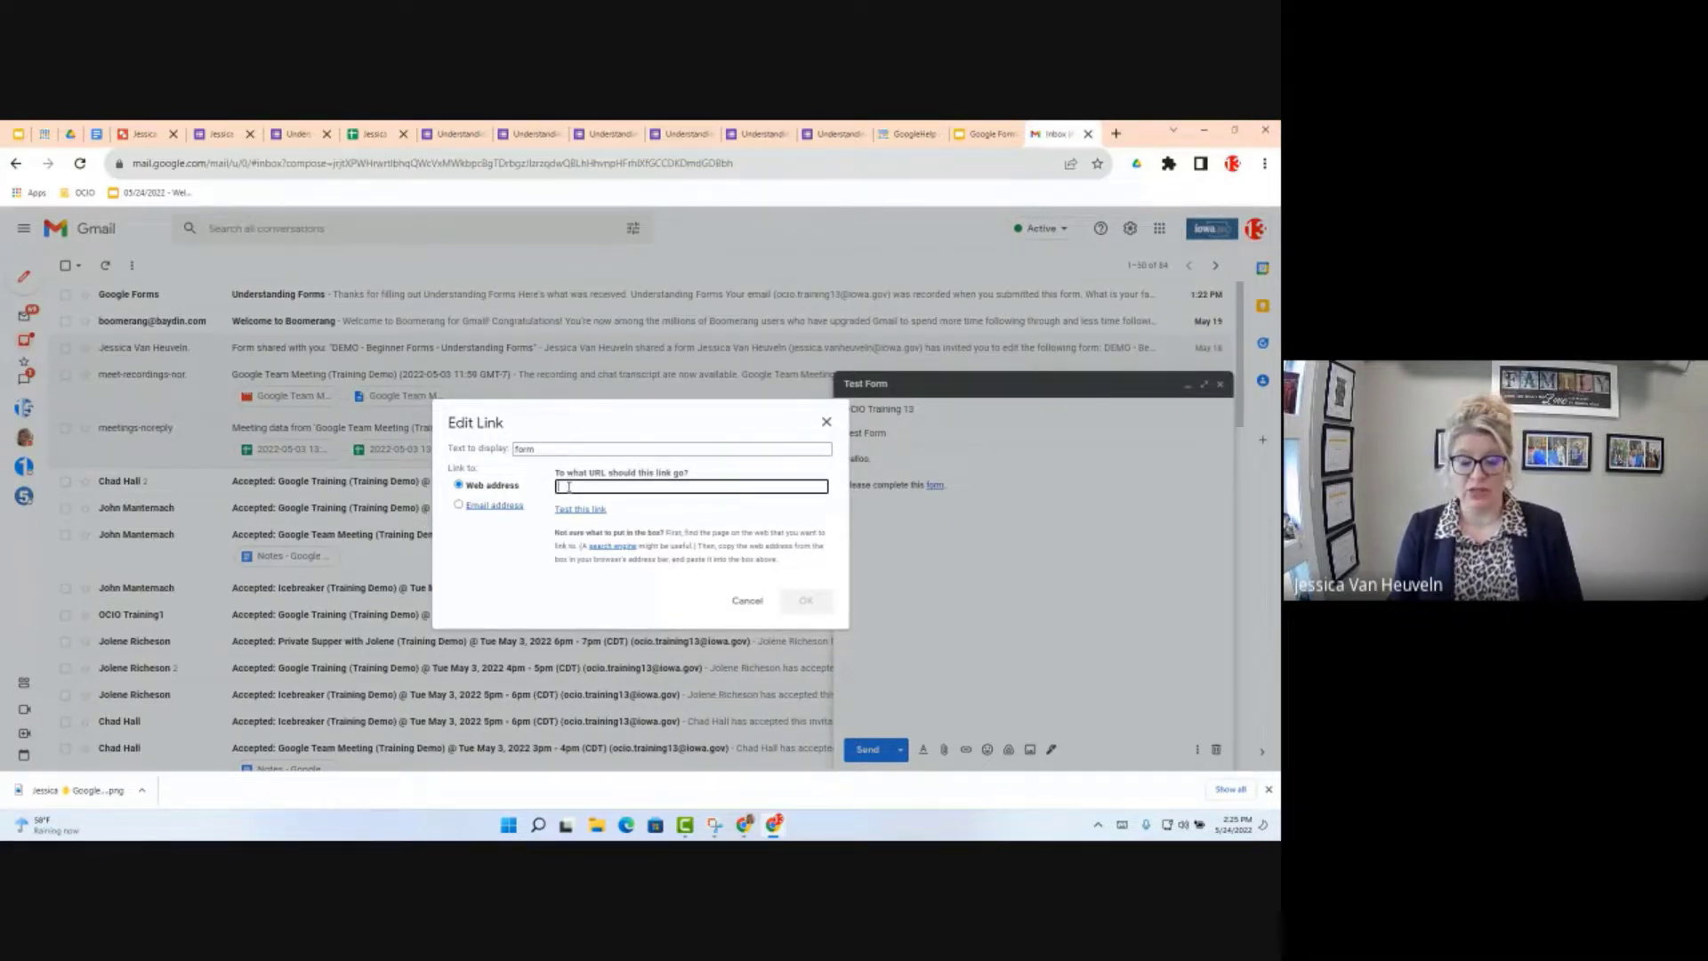
pyautogui.hotkey('ctrl', 'v')
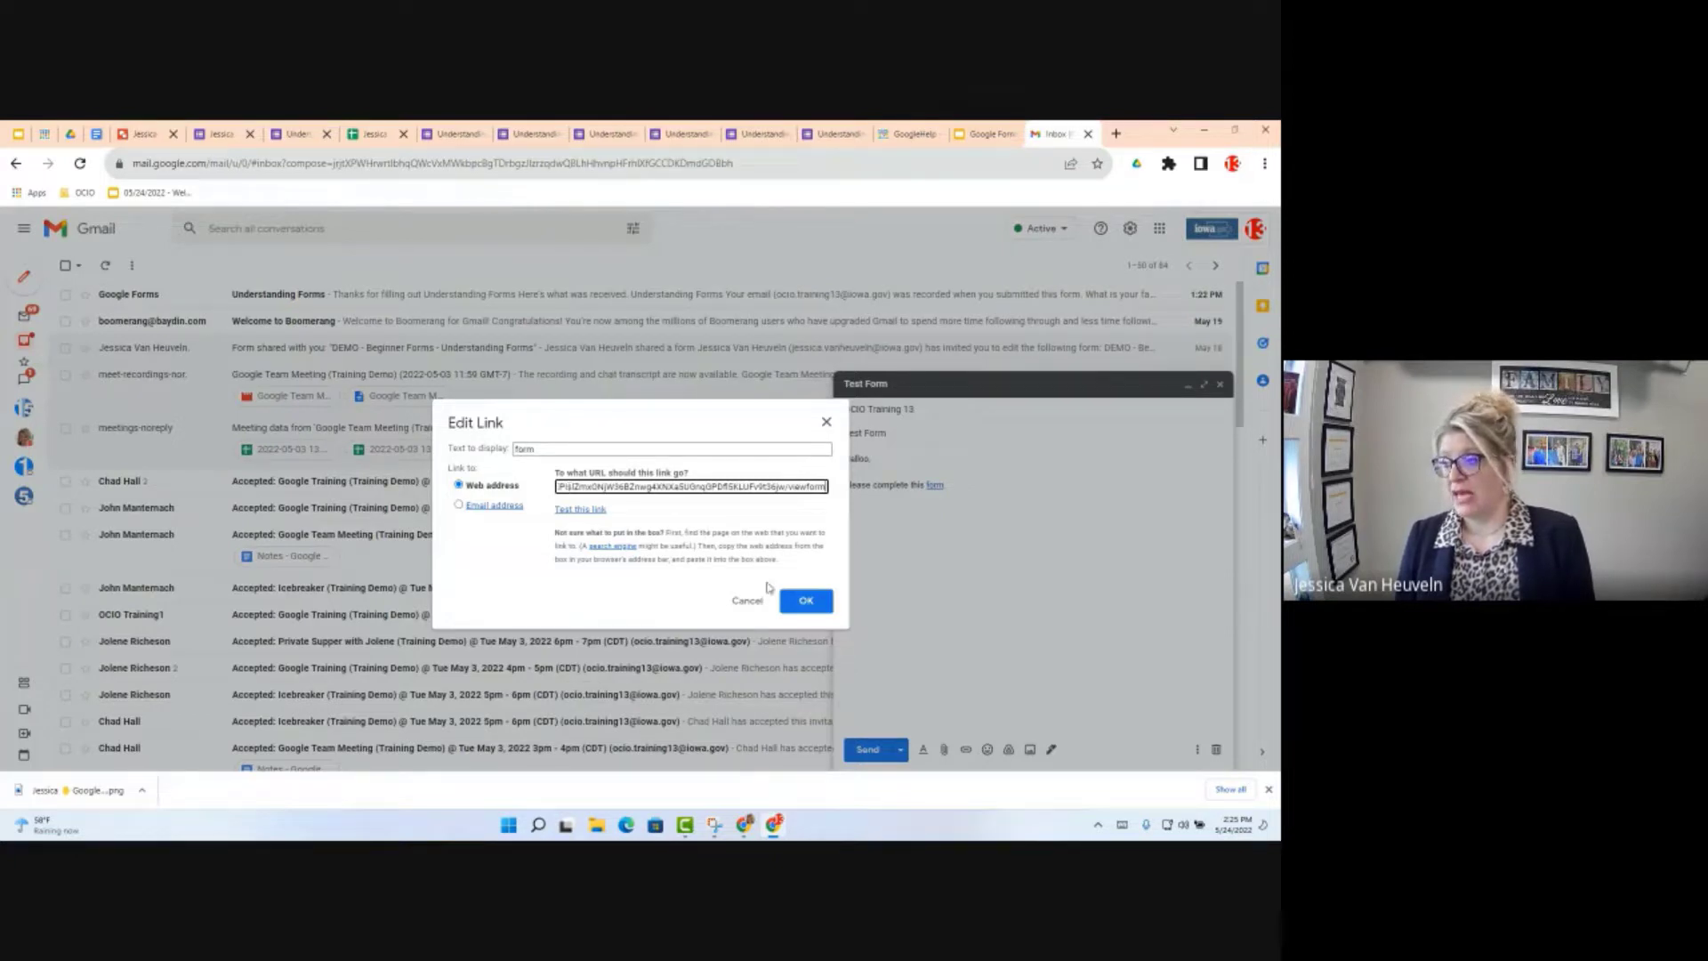
pyautogui.click(806, 602)
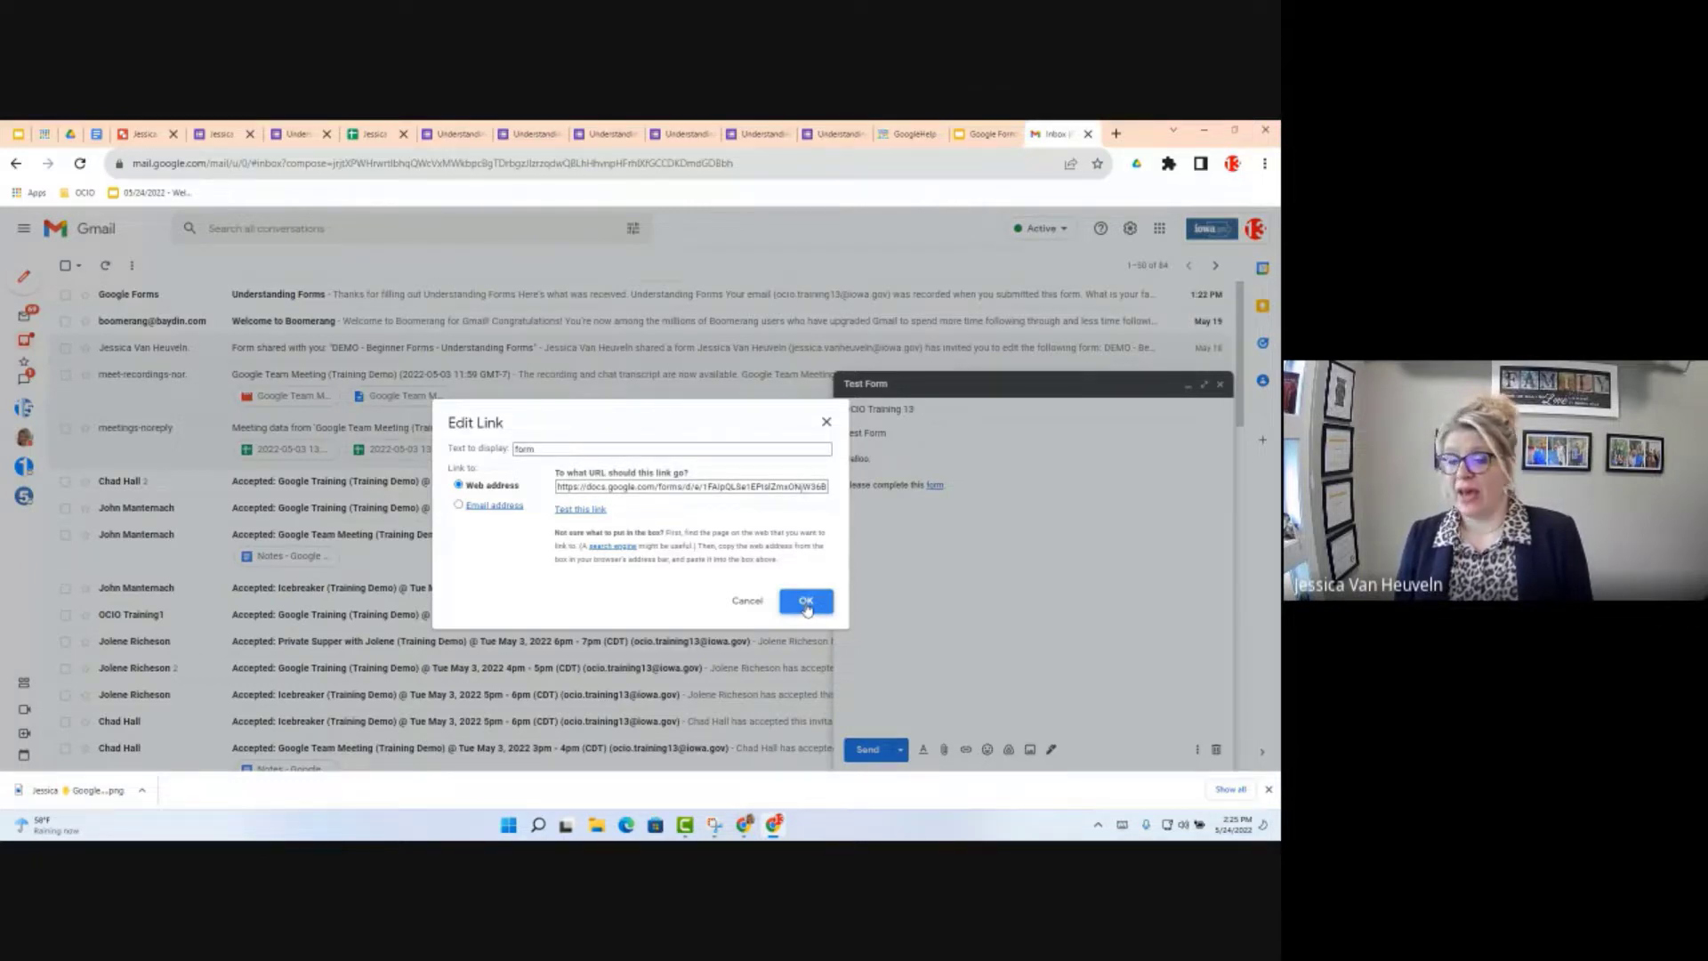
pyautogui.click(806, 602)
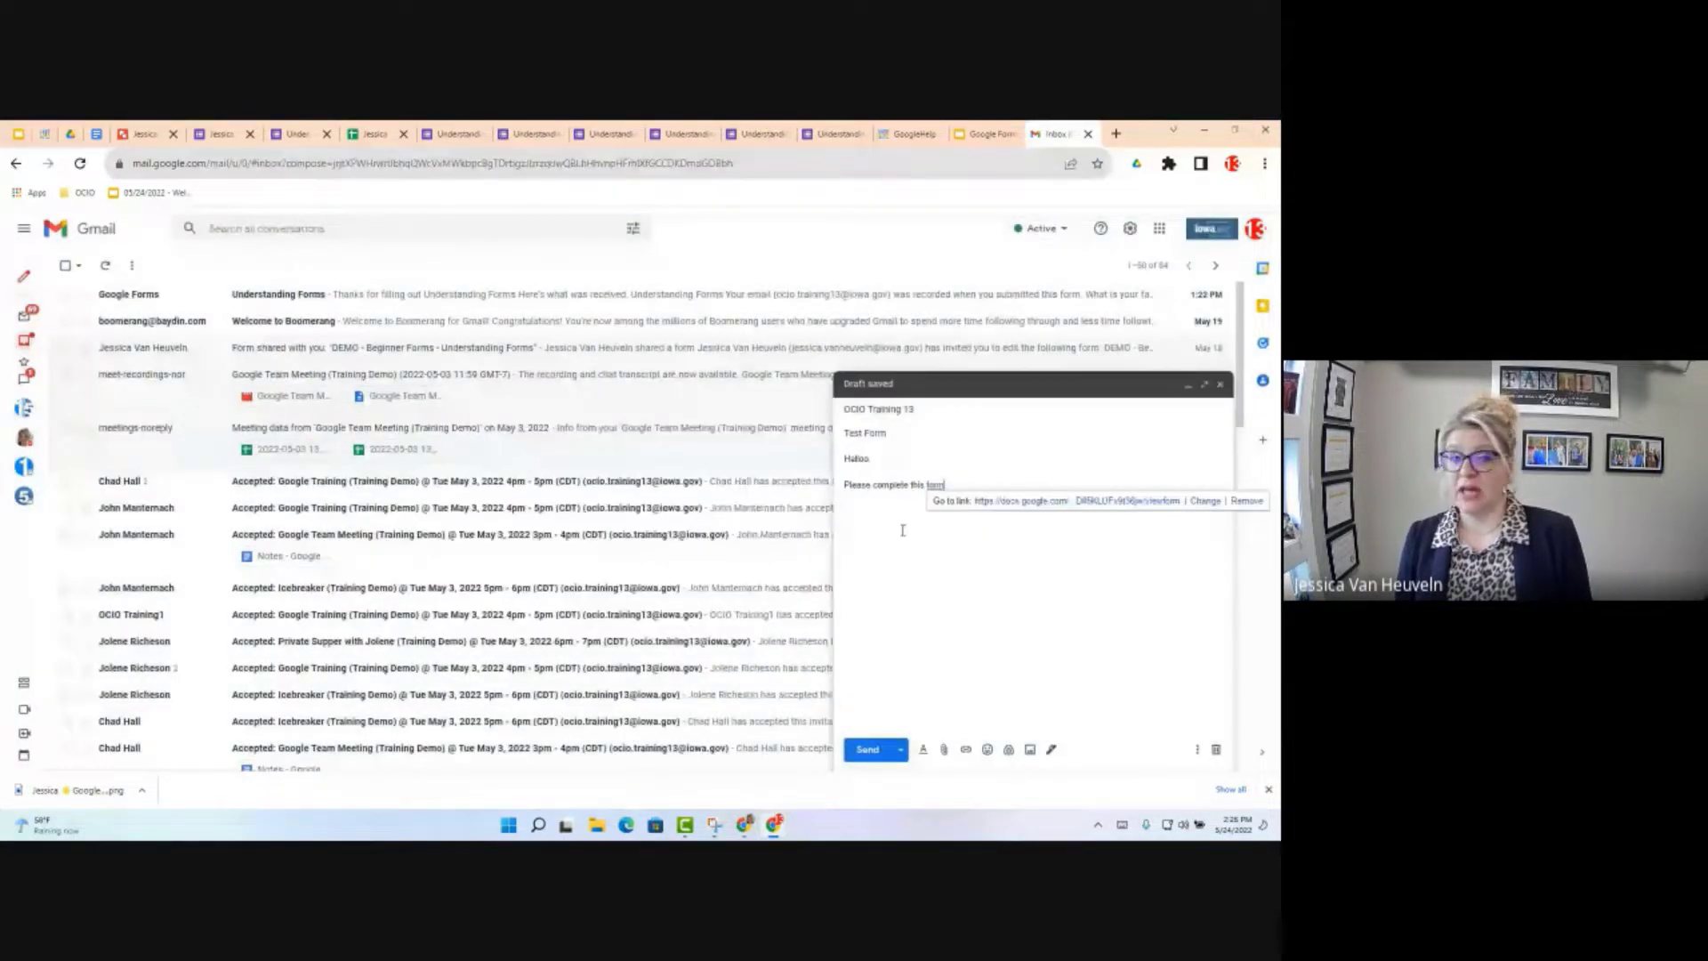
pyautogui.click(871, 752)
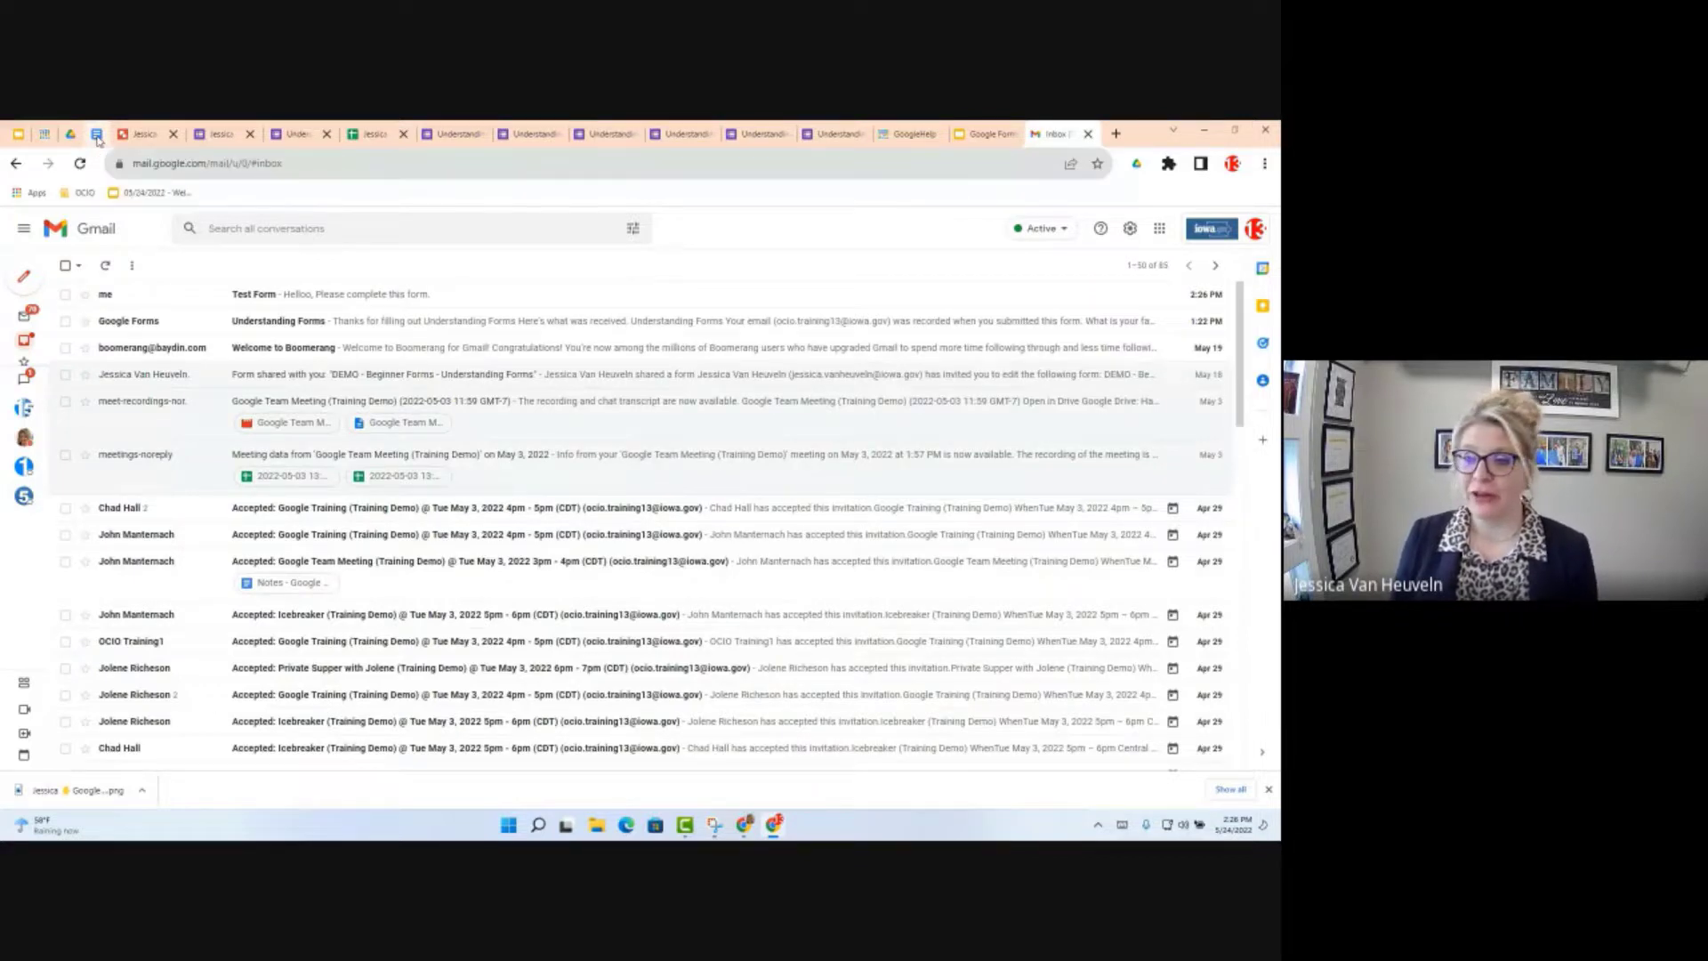
# Step: Switch to the 05/24/2022 - Google Form Objectives document
pyautogui.click(97, 135)
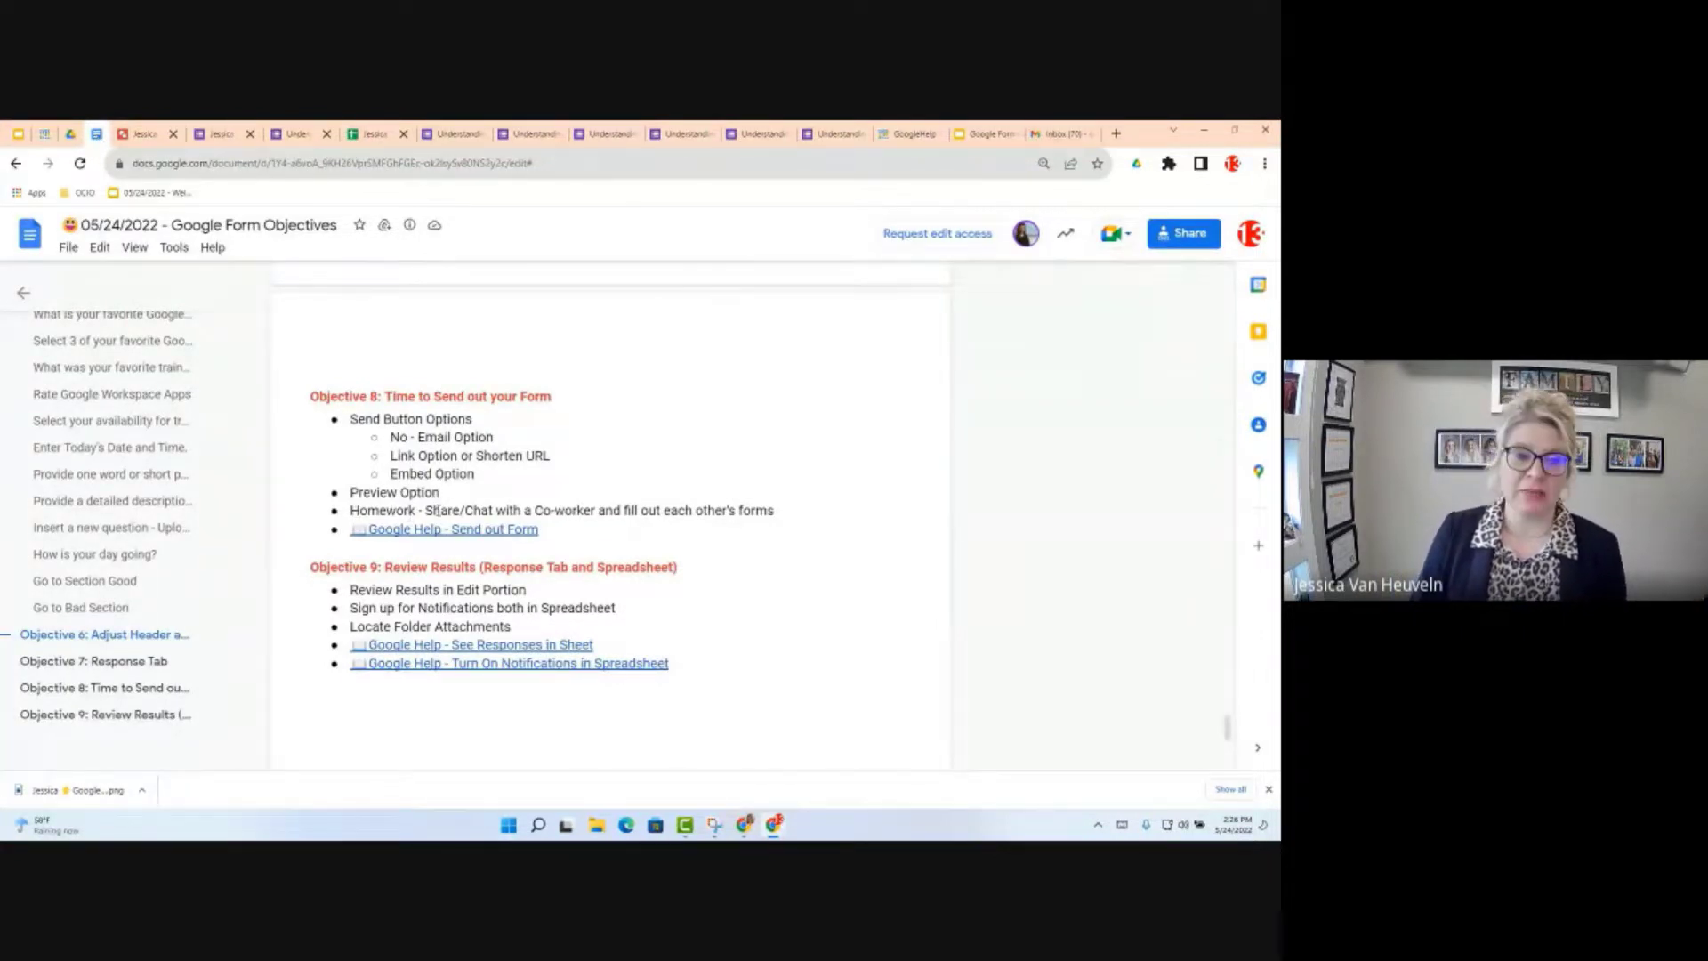
# Step: Highlight the Objective 8 homework note about filling out each other's forms, then return to the Gmail inbox
pyautogui.moveTo(351, 511); pyautogui.dragTo(438, 510)
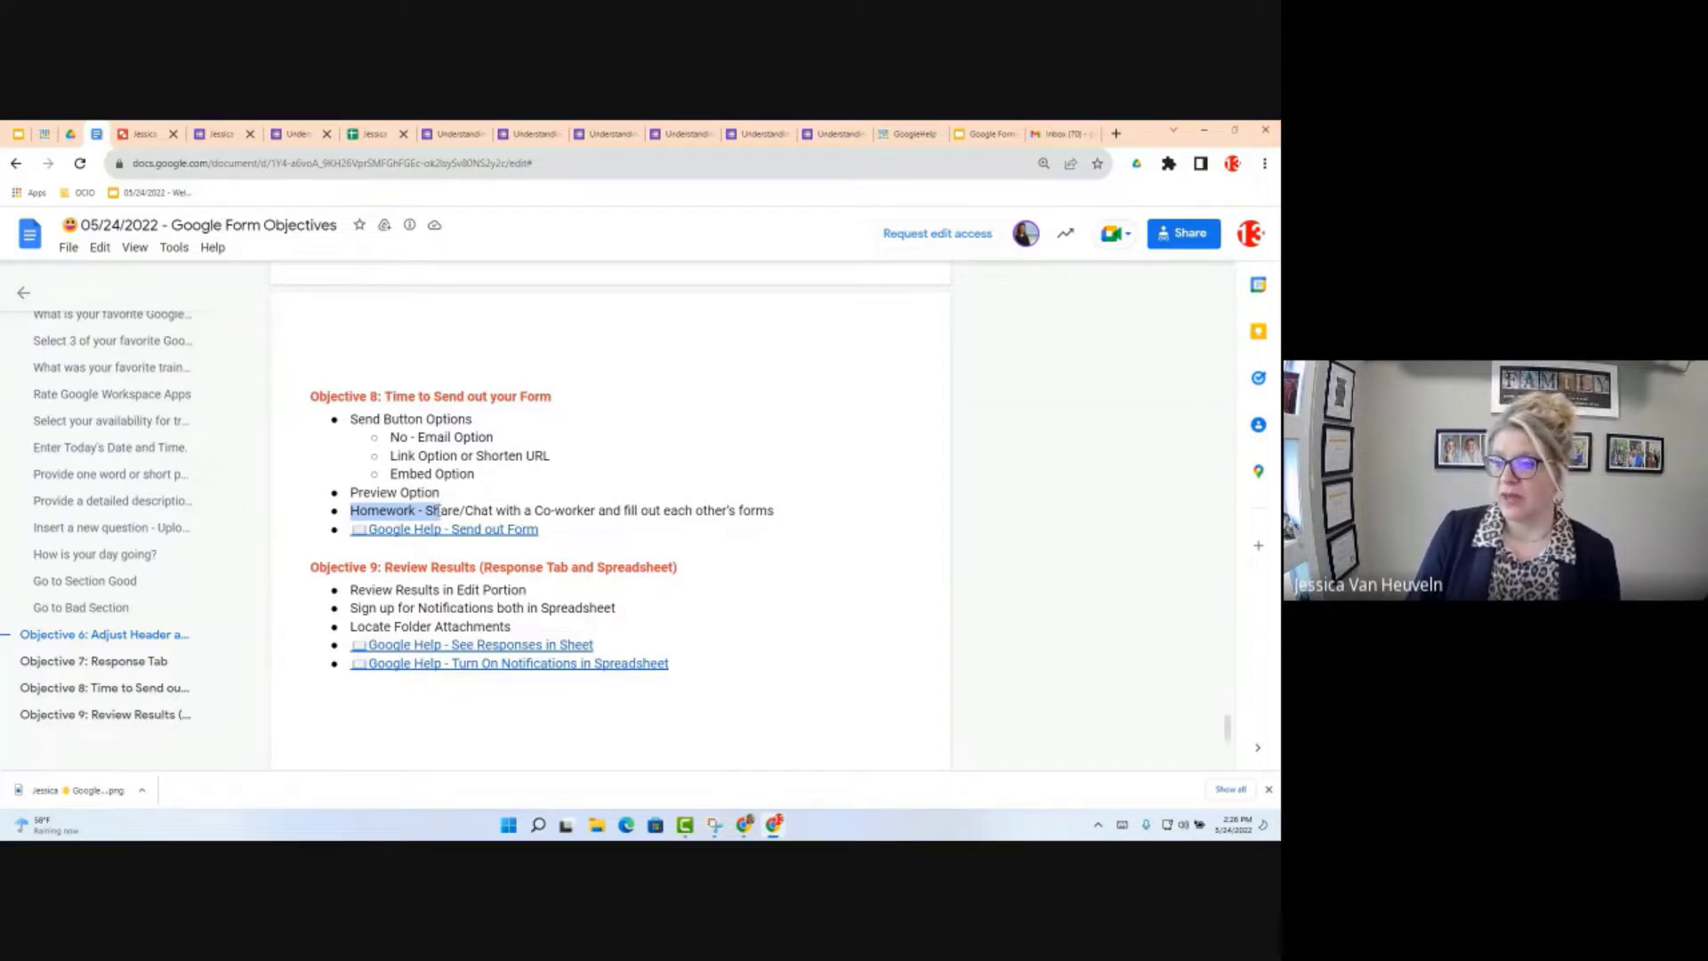
pyautogui.click(483, 673)
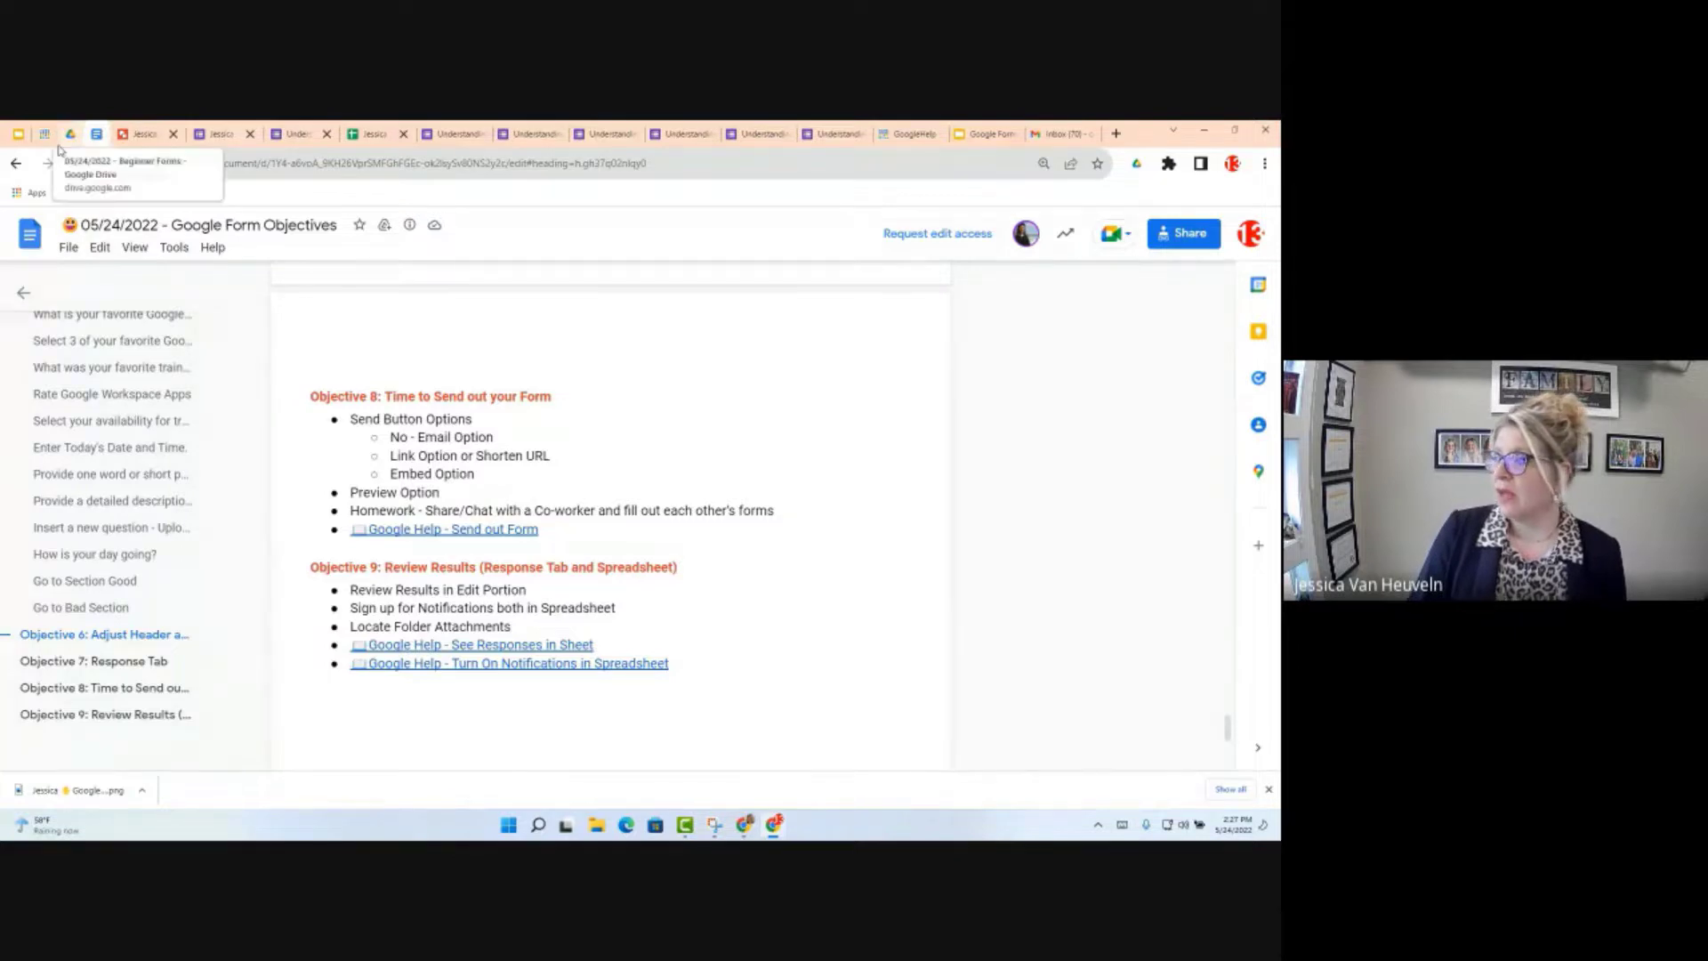
pyautogui.click(1055, 136)
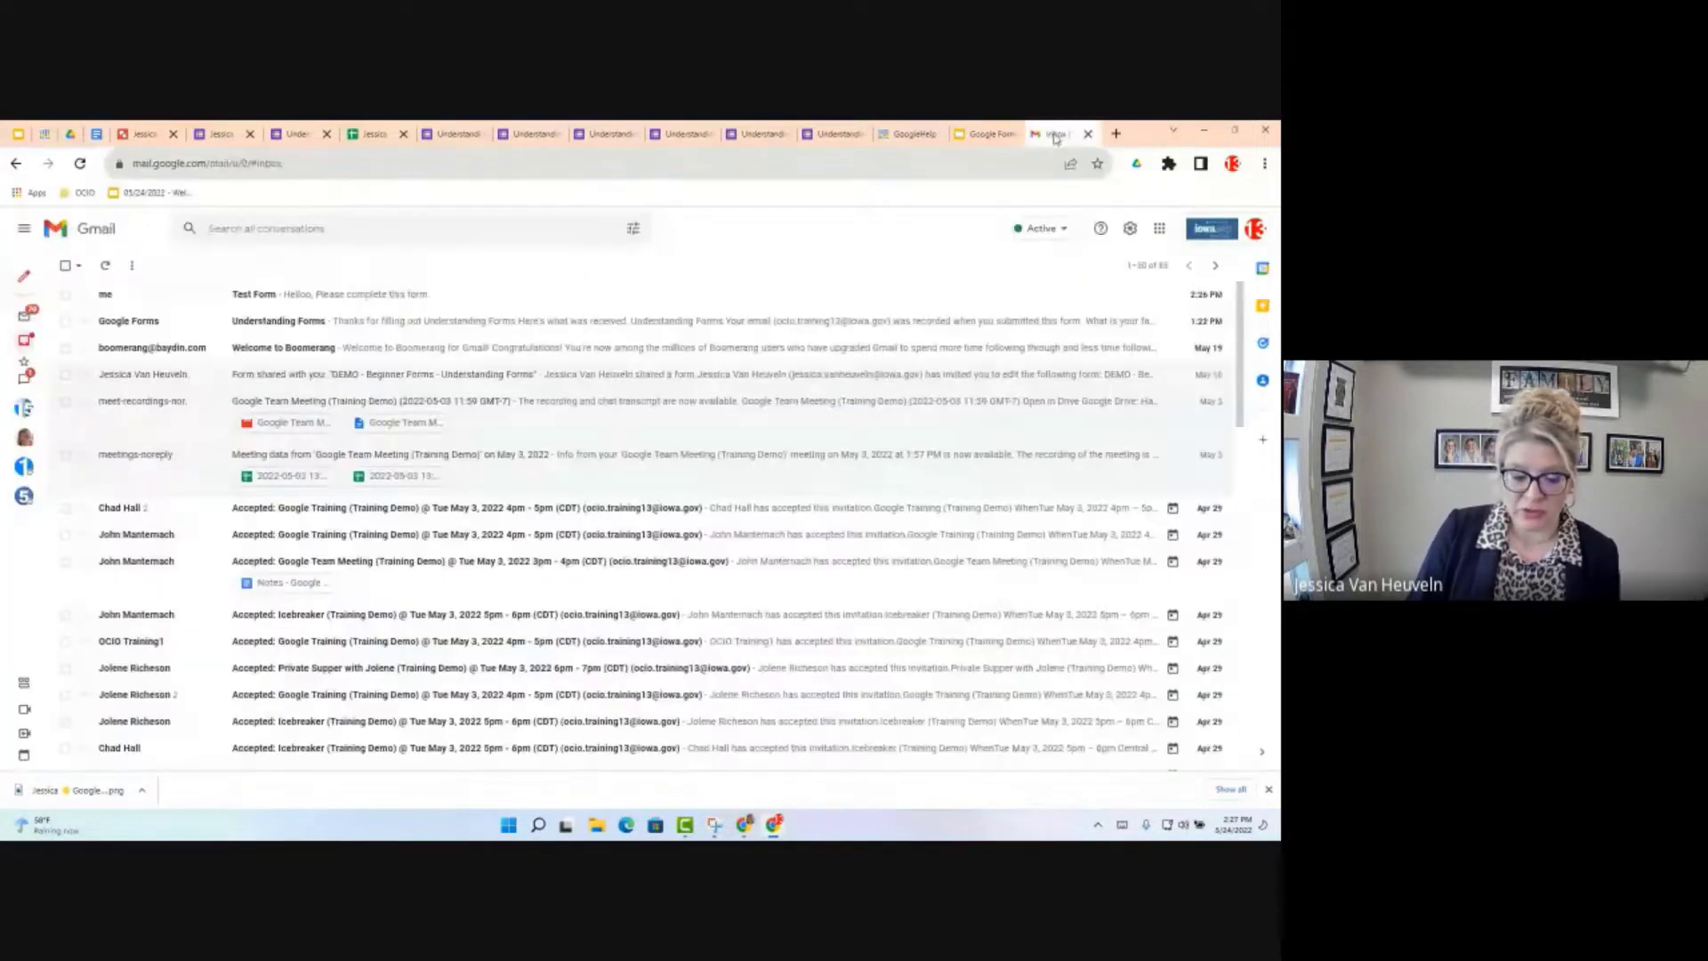
# Step: Open the received Test Form email, then go back to the form's Responses page
pyautogui.click(325, 297)
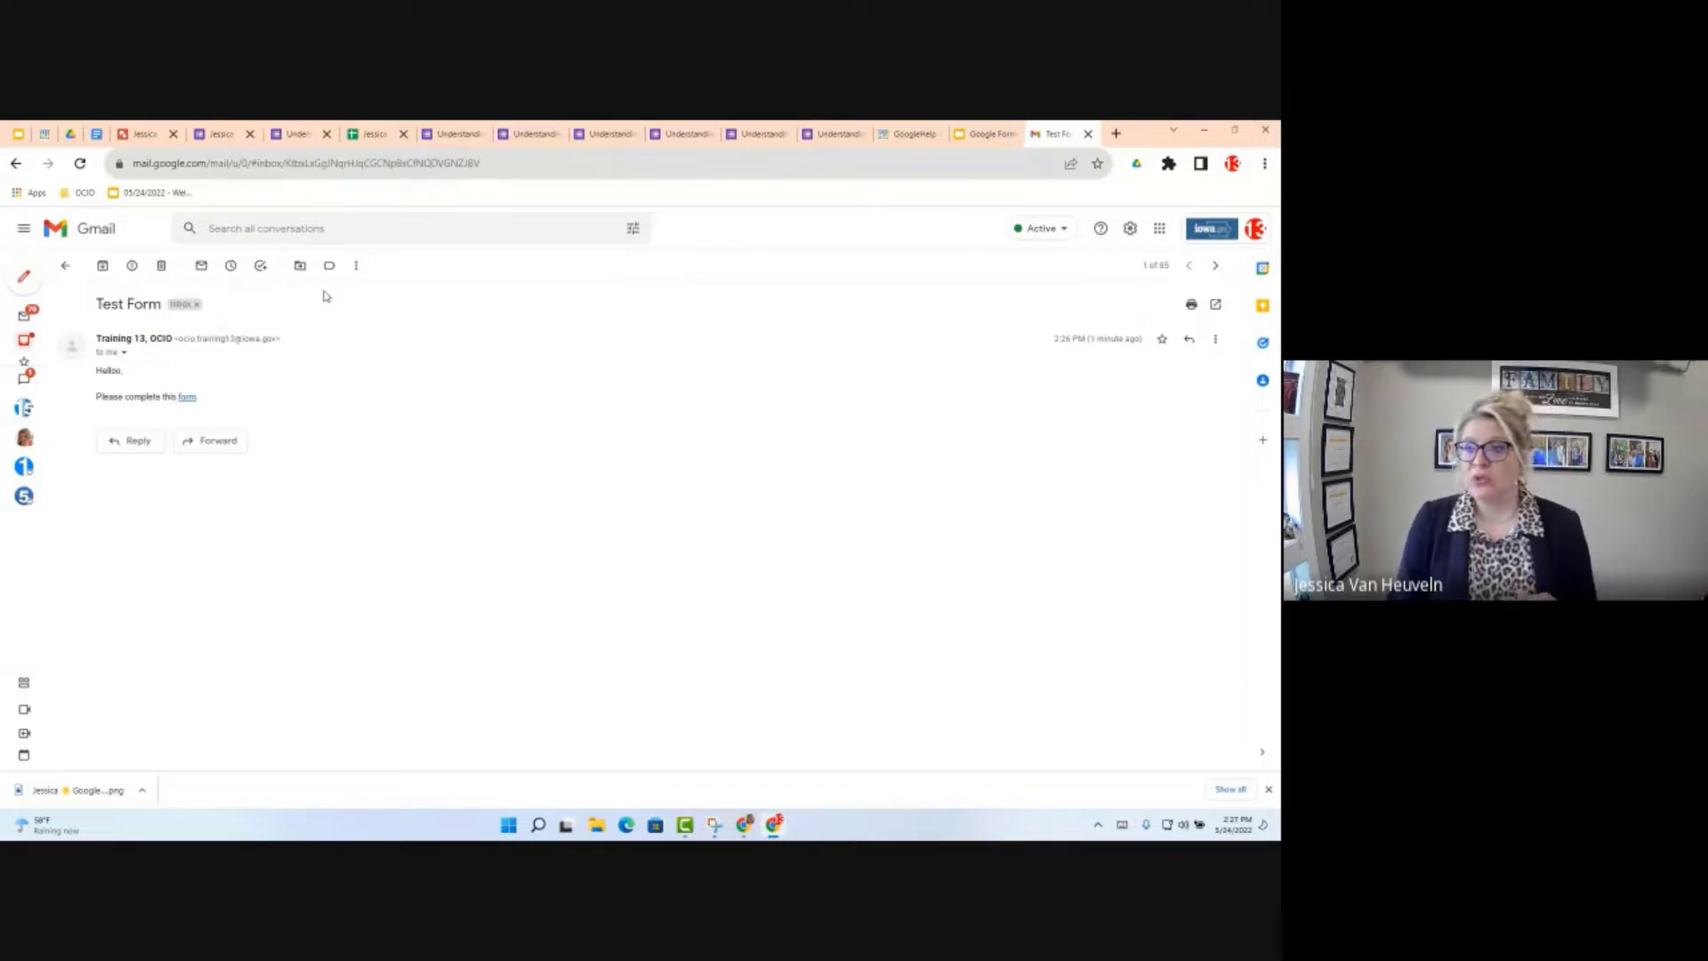
pyautogui.click(219, 133)
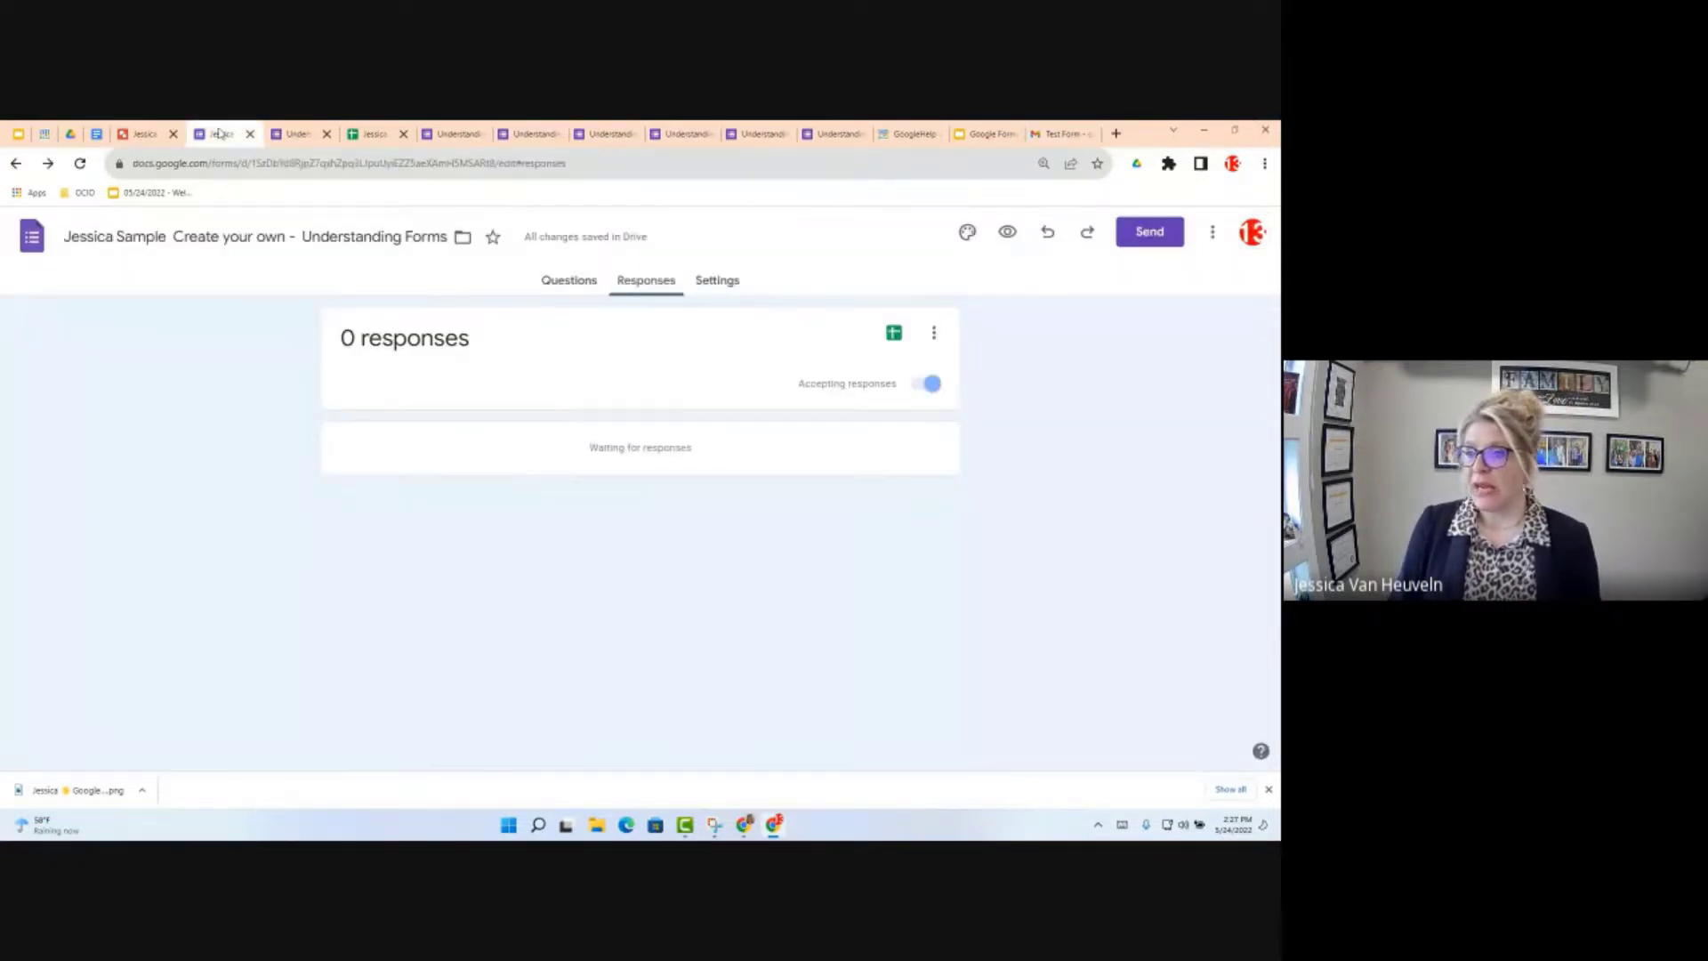
# Step: Open the live form, answer Gmail as favourite app, tick Docs, and choose Docs as favourite training
pyautogui.click(1007, 233)
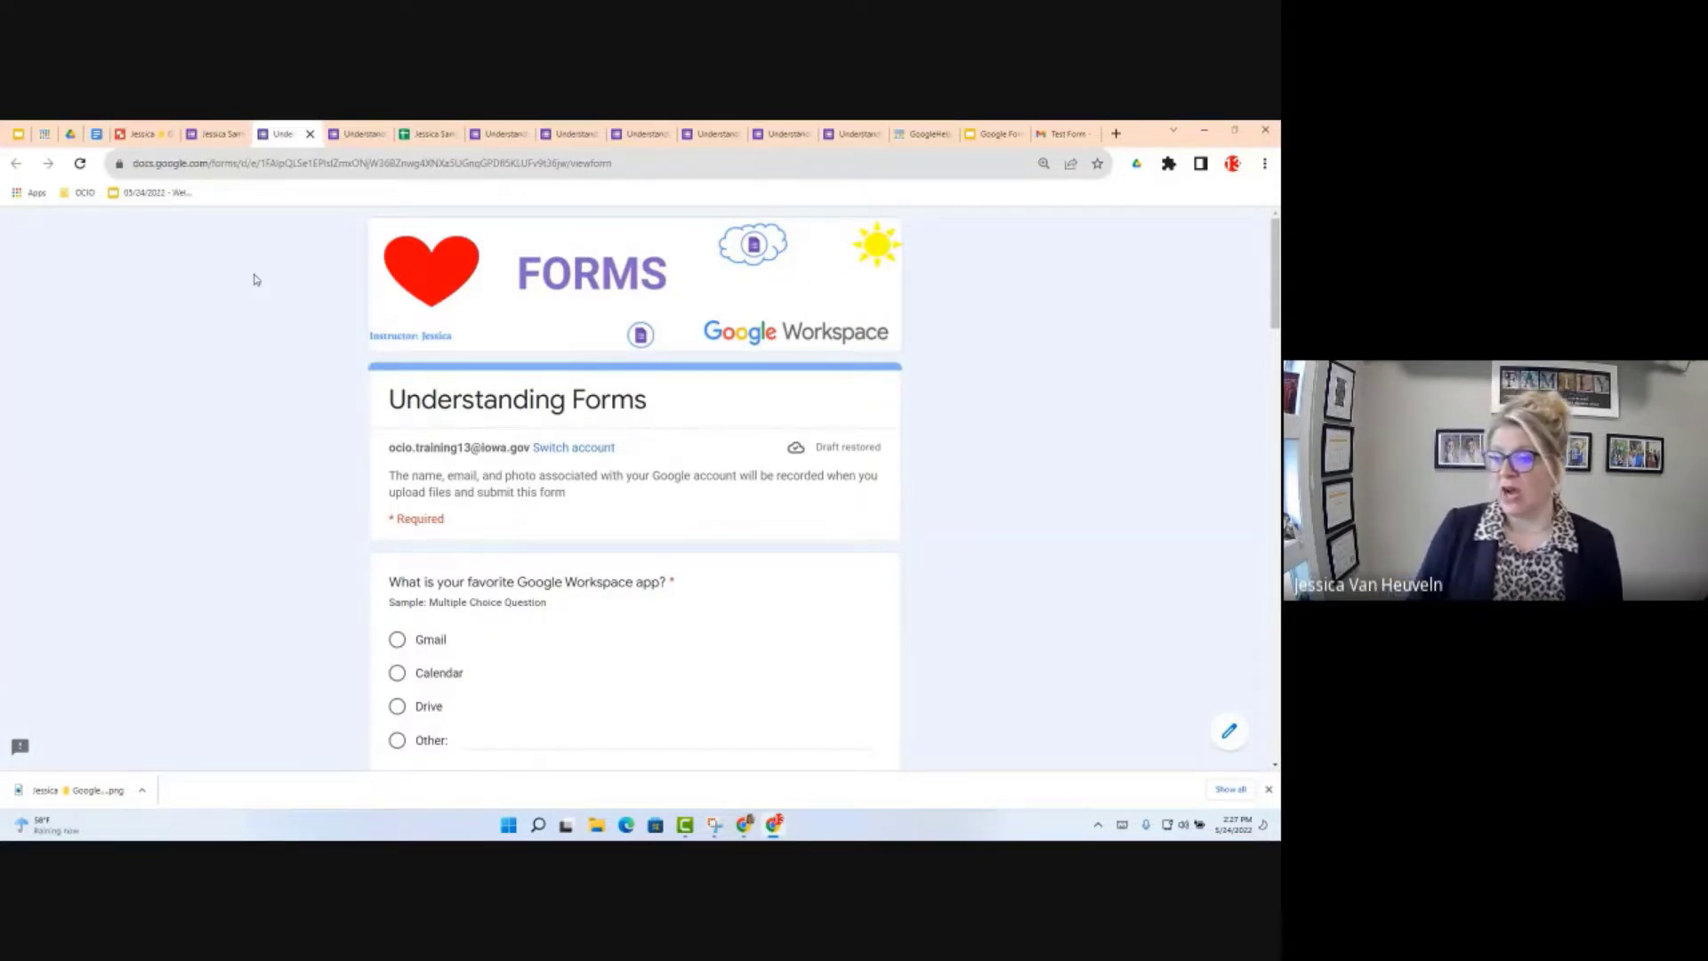
pyautogui.scroll(-5, 584, 587)
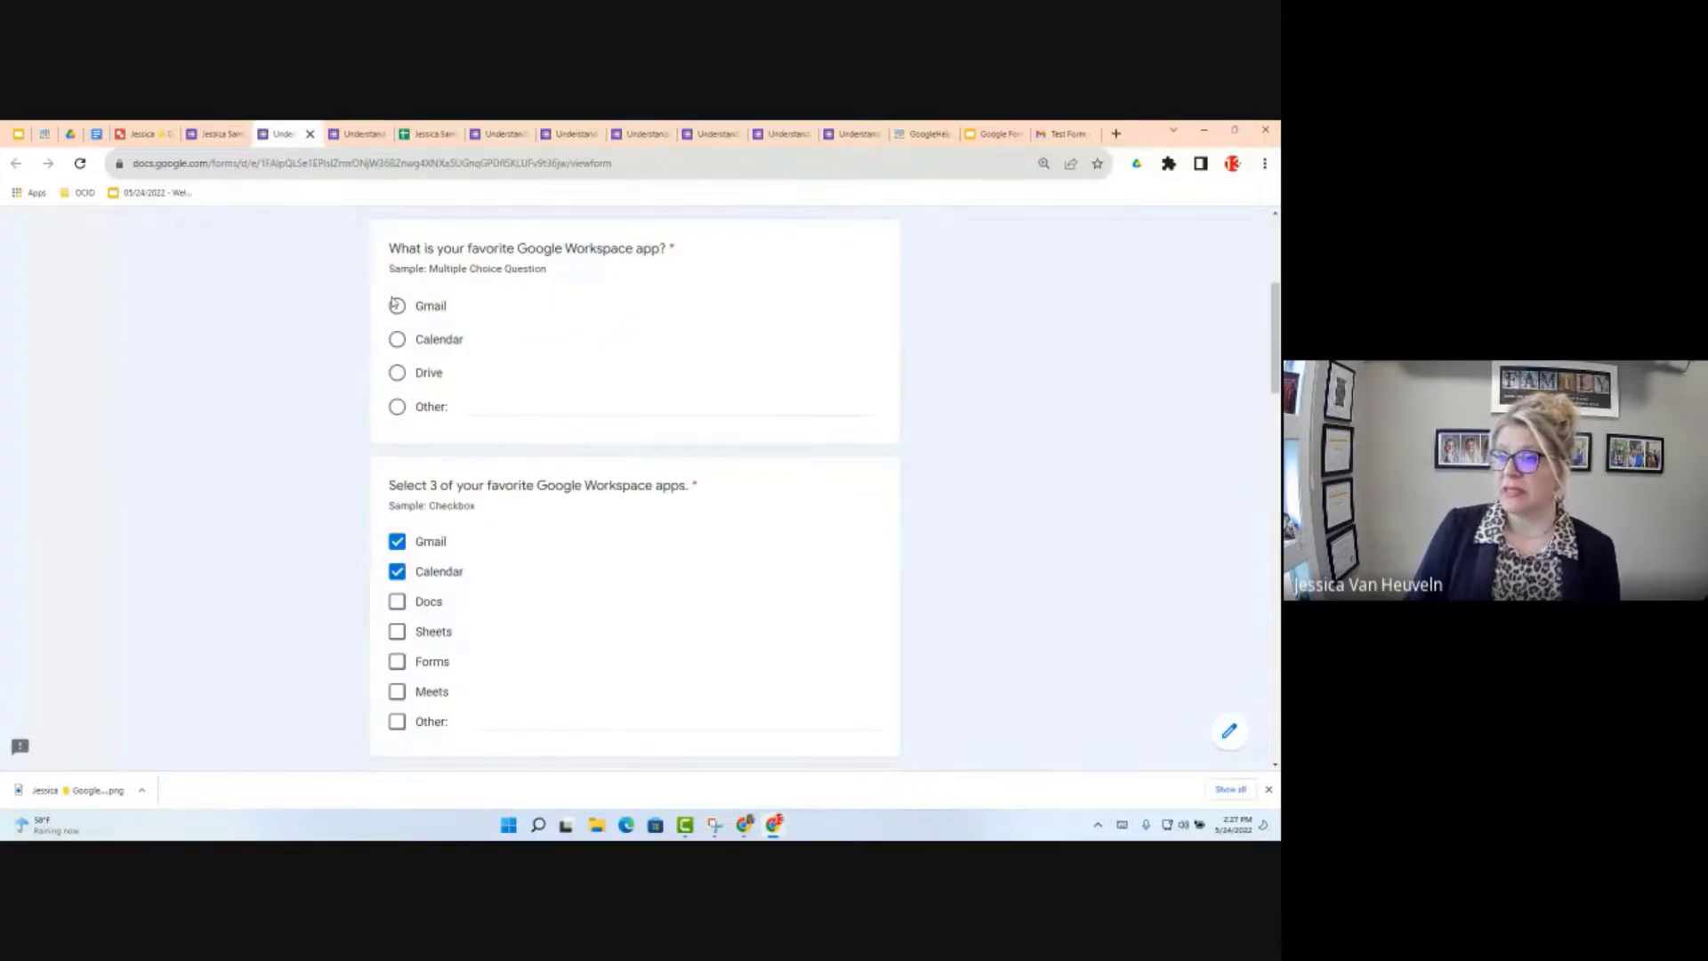
pyautogui.click(395, 305)
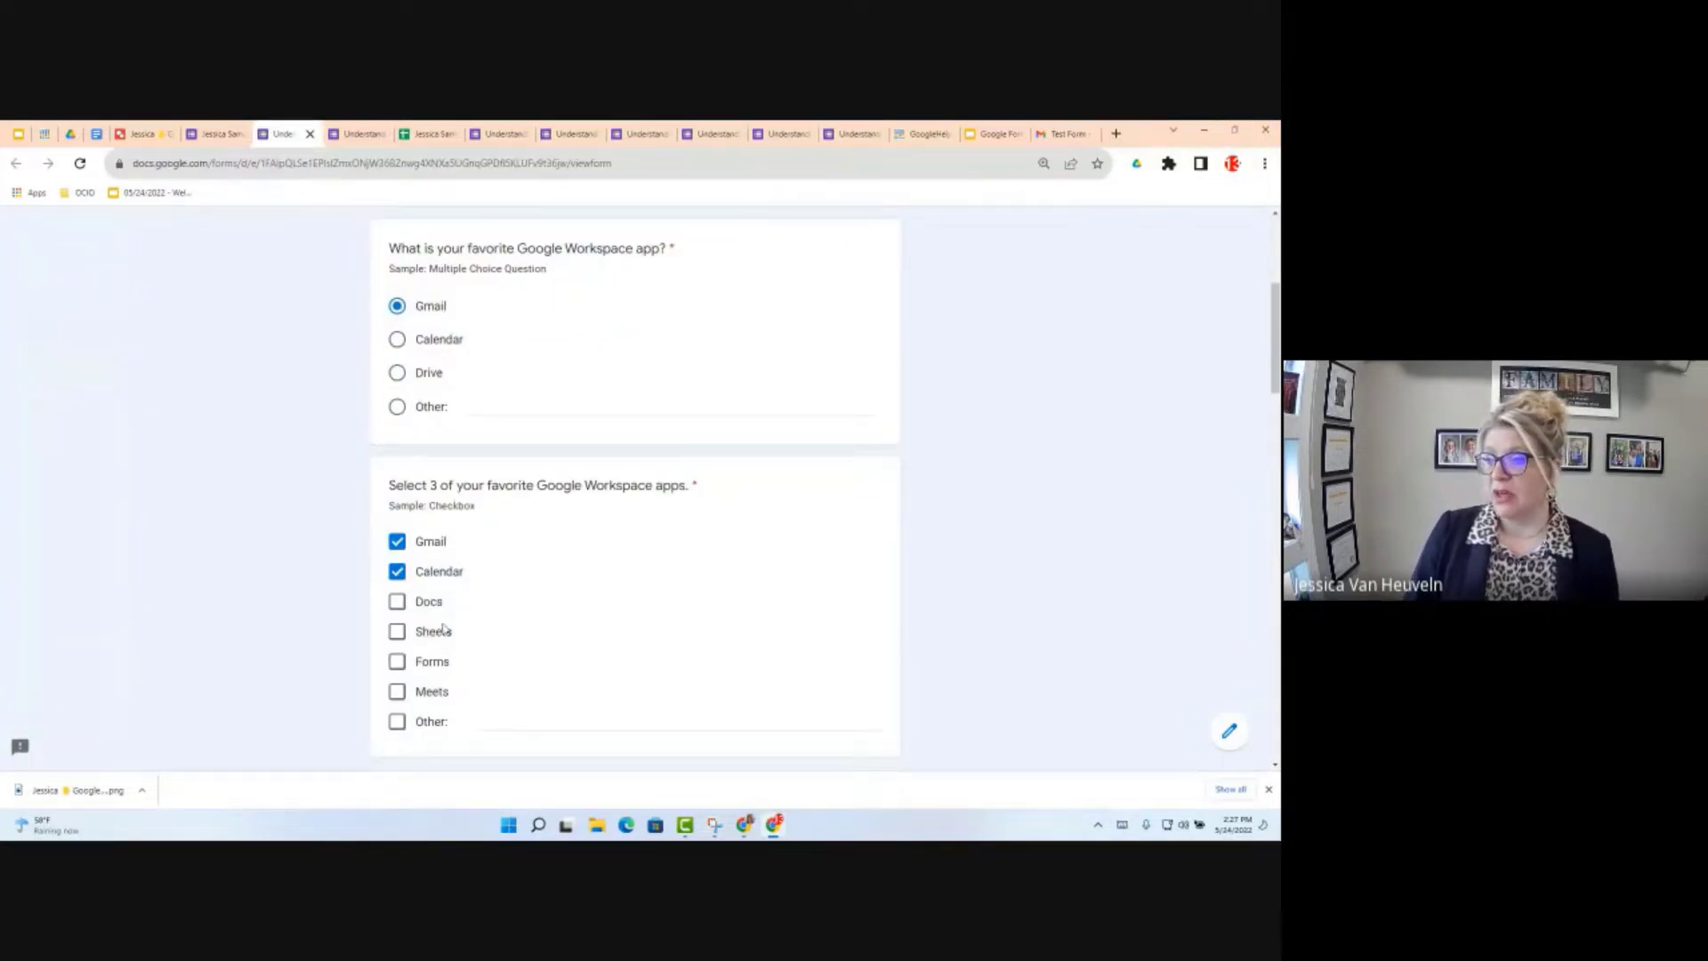
pyautogui.scroll(-3, 444, 628)
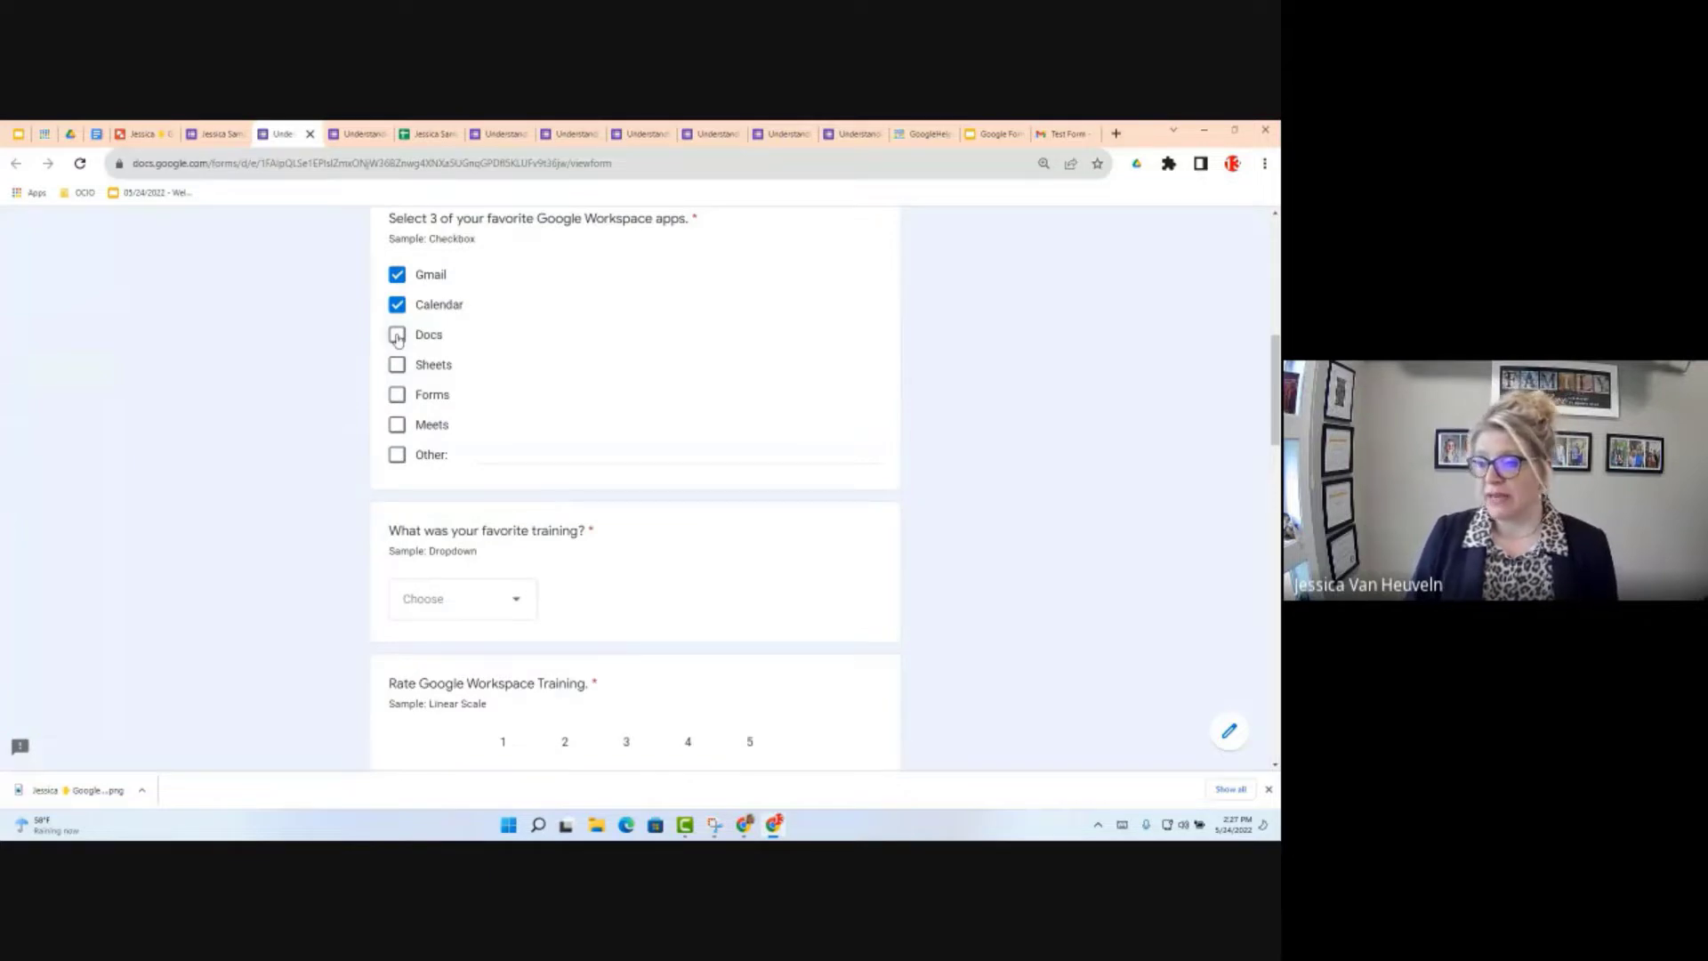
pyautogui.click(397, 335)
pyautogui.click(458, 601)
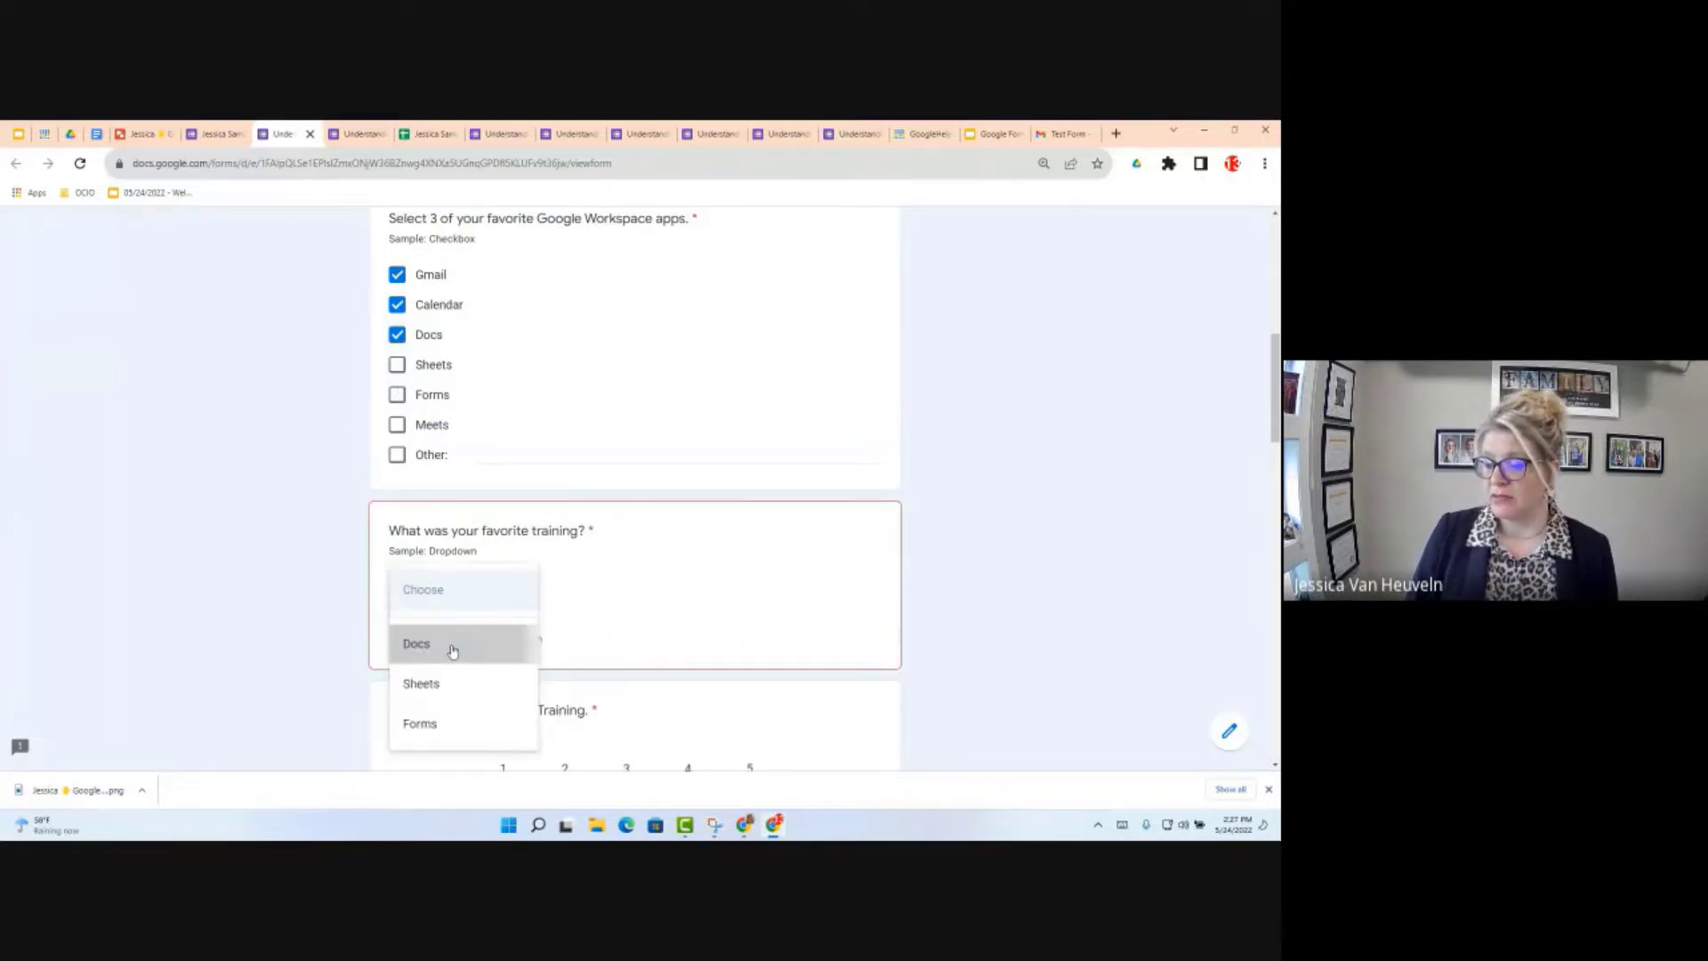
pyautogui.click(453, 644)
# Step: Rate the Workspace training 1 and mark Gmail, Calendar and Drive as Awful
pyautogui.scroll(-1, 693, 635)
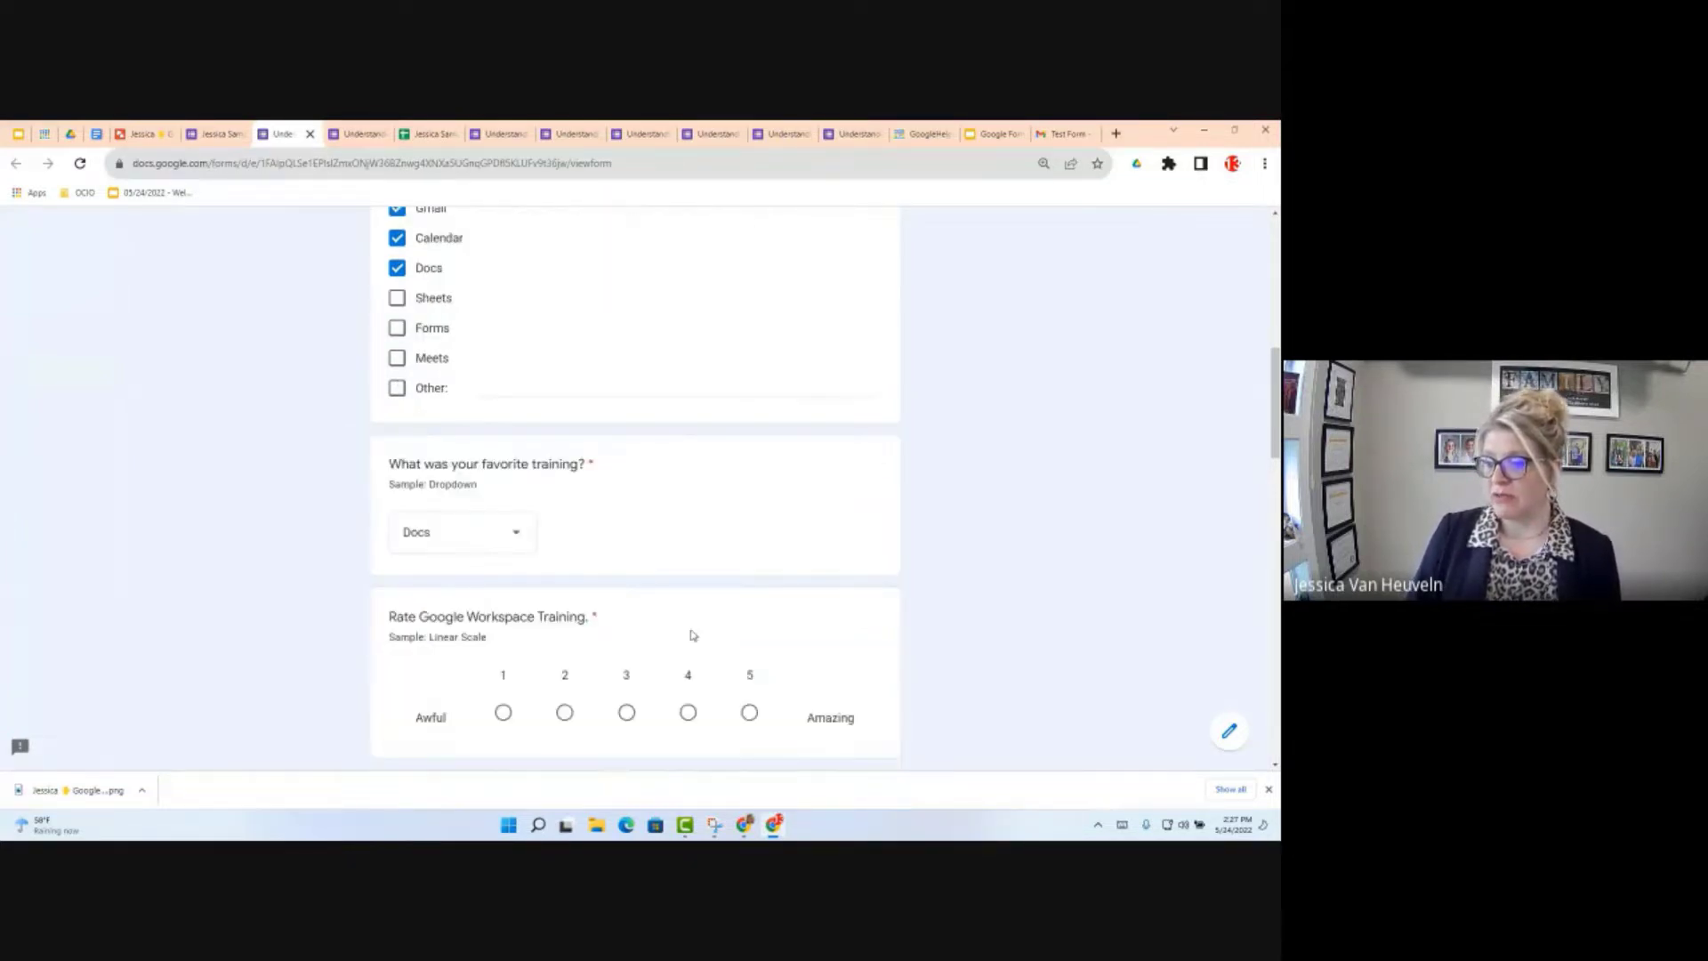
pyautogui.click(503, 712)
pyautogui.scroll(-3, 566, 705)
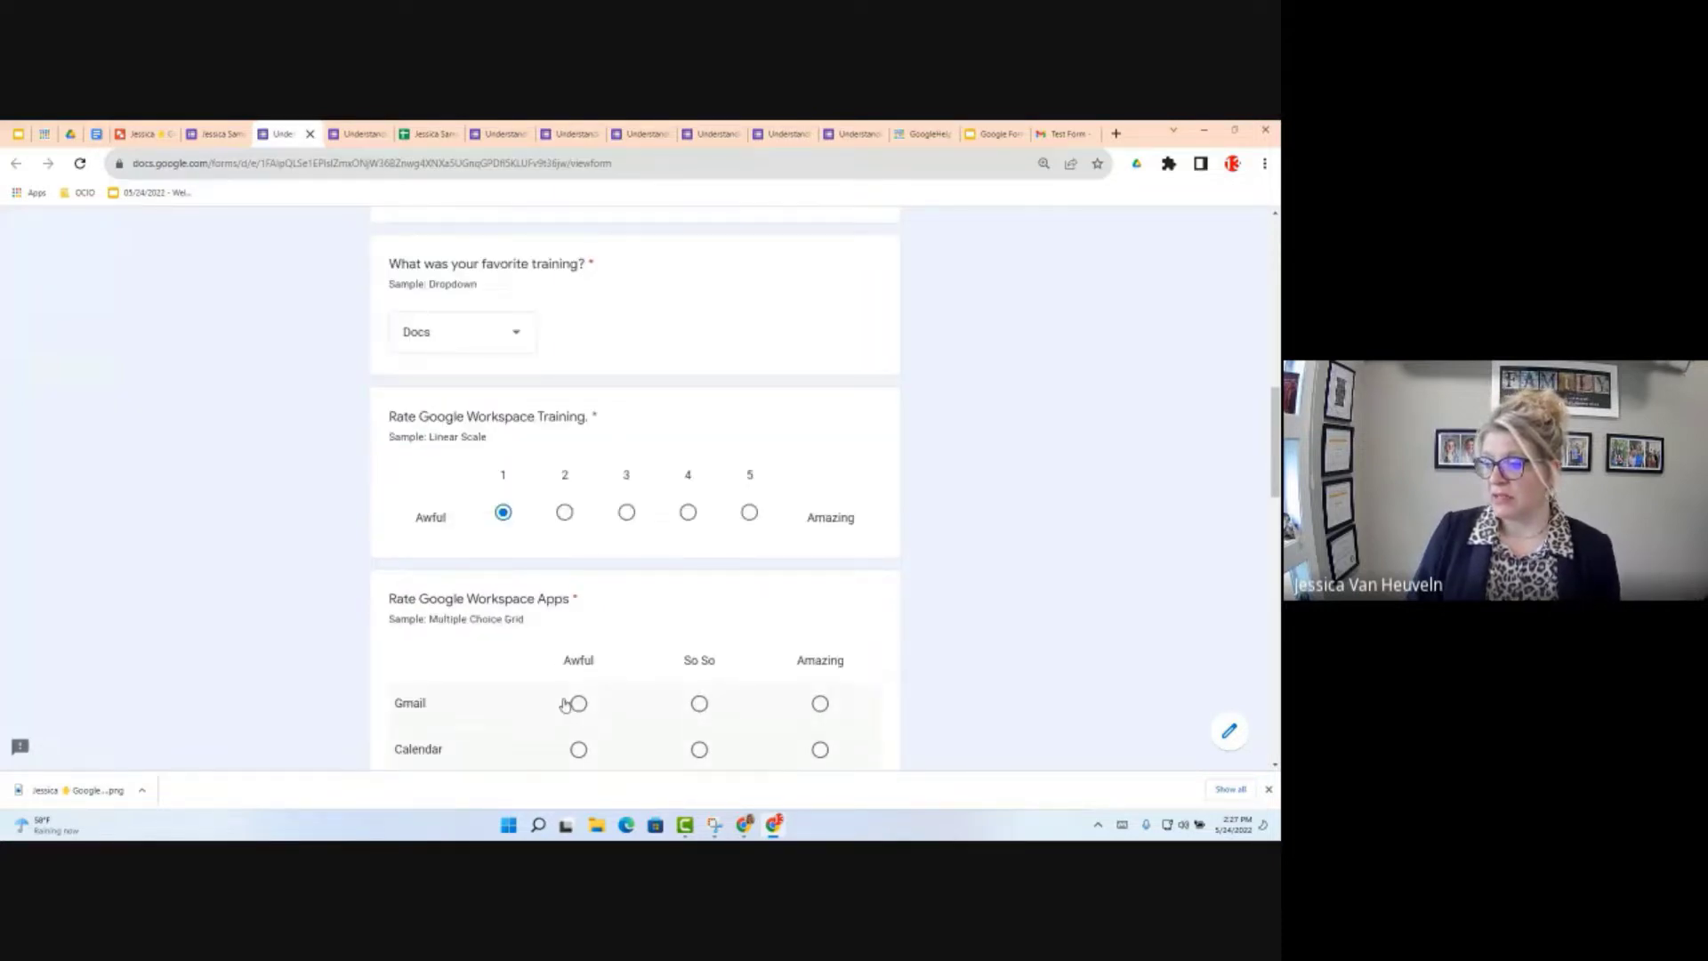
pyautogui.click(578, 703)
pyautogui.scroll(-1, 590, 723)
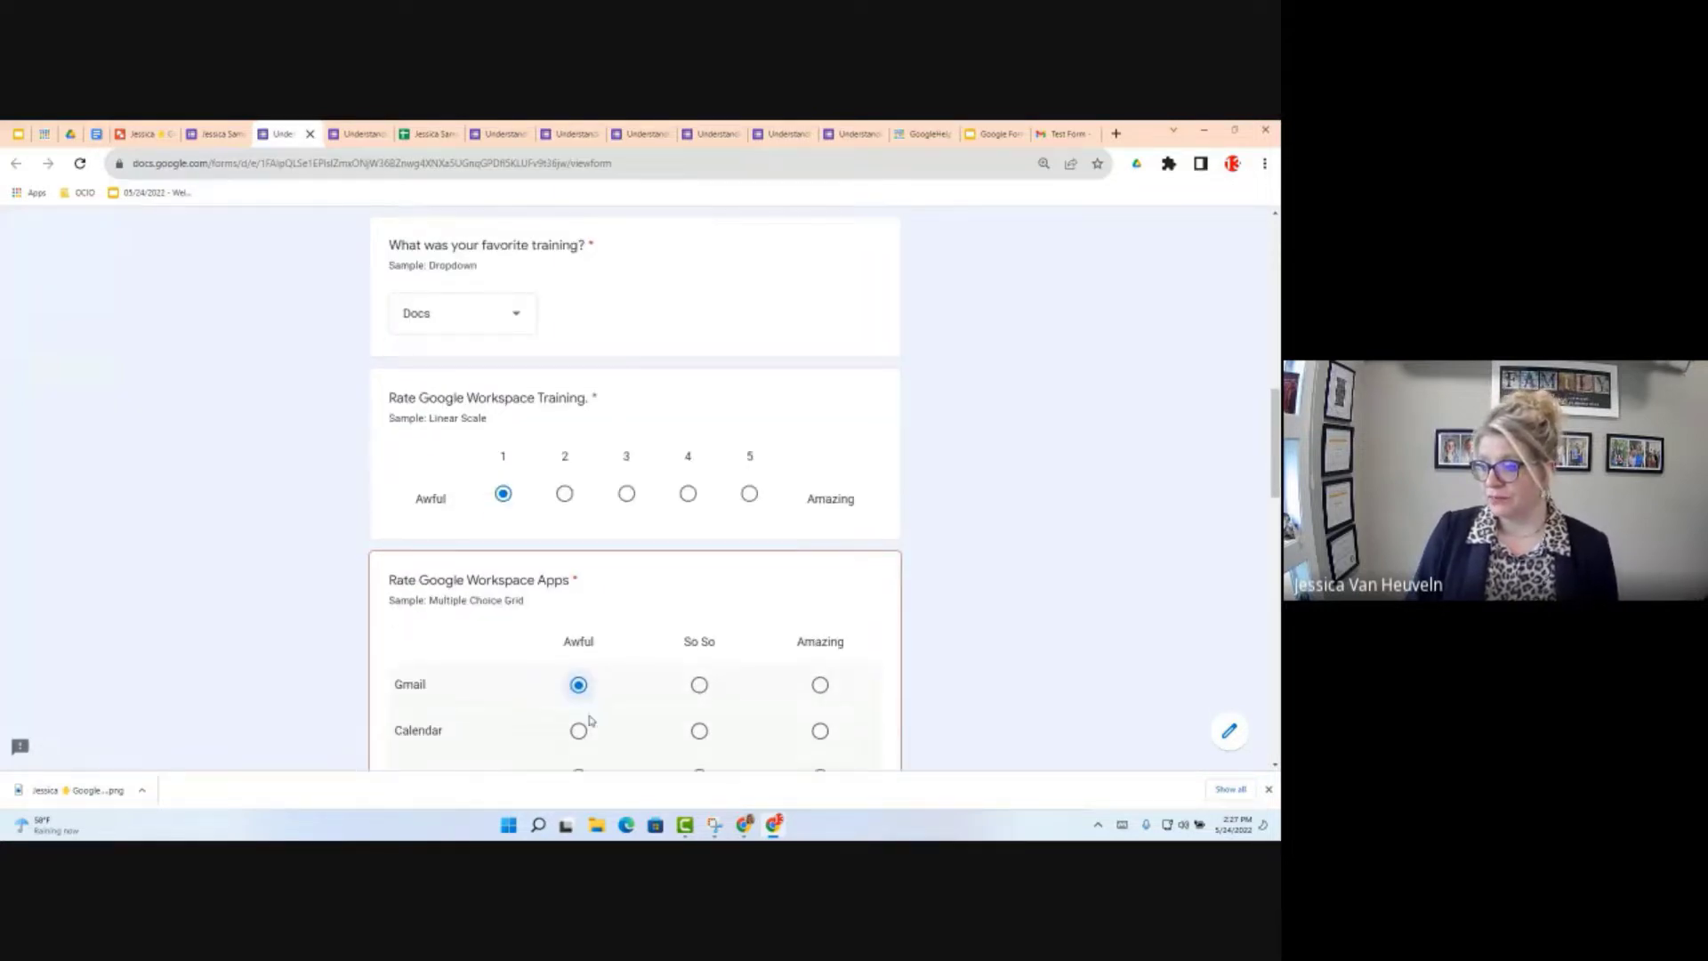
pyautogui.click(578, 730)
pyautogui.scroll(-3, 580, 712)
pyautogui.click(579, 603)
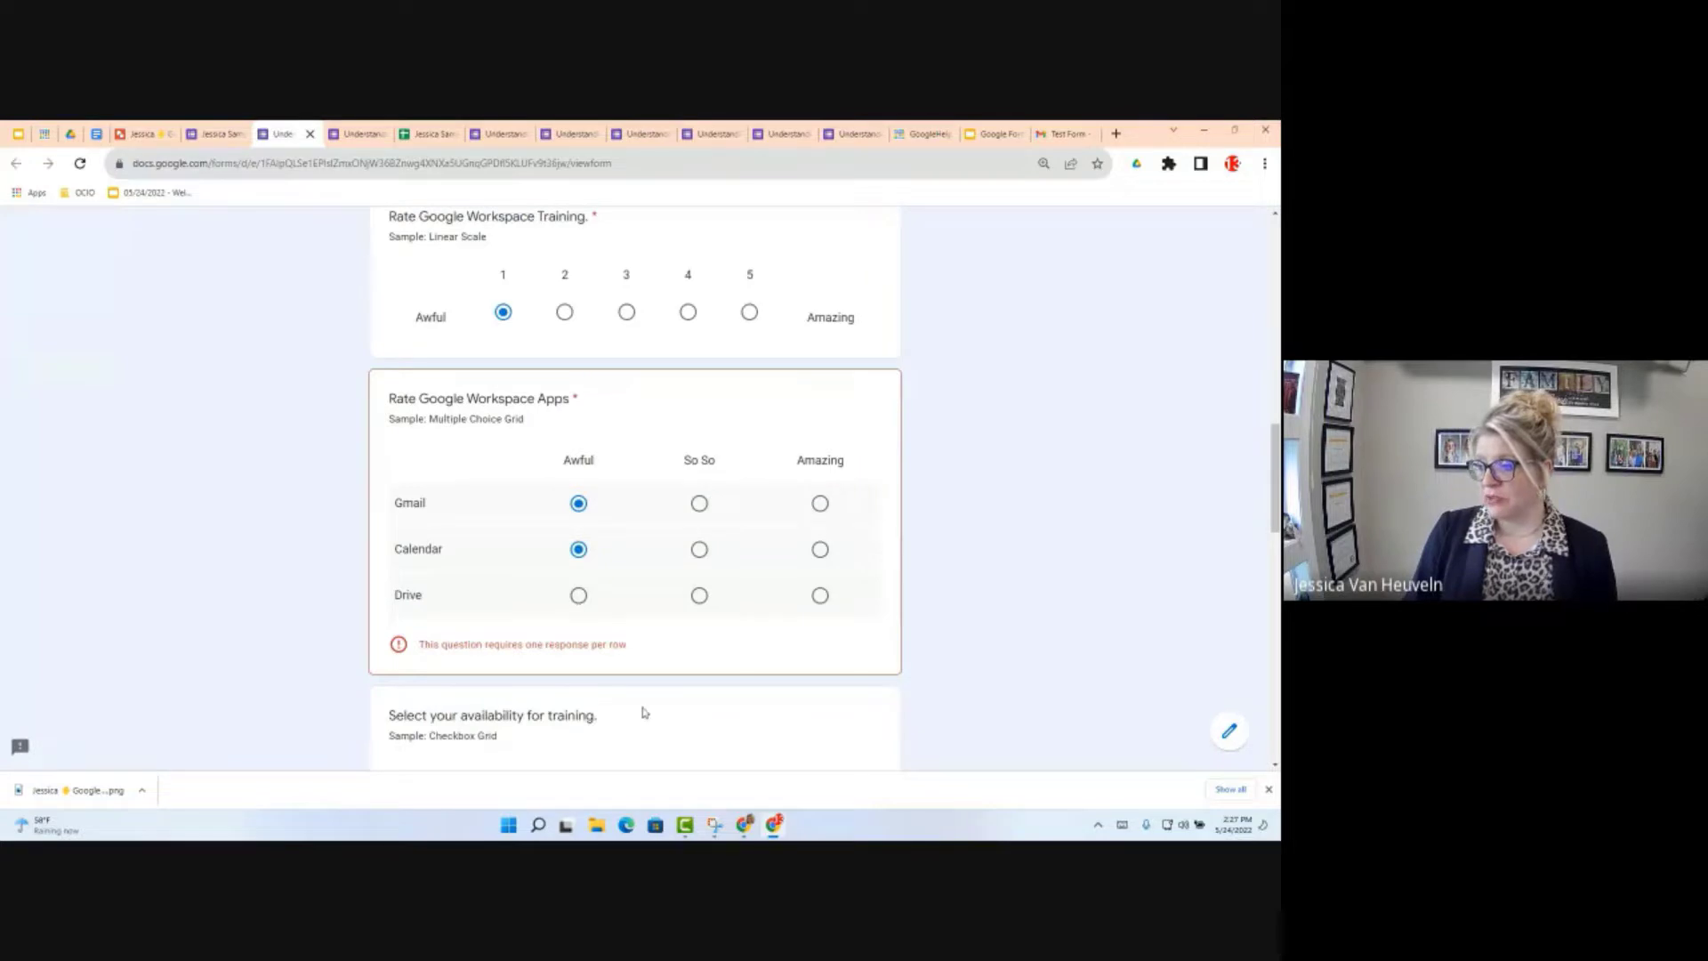
pyautogui.scroll(-2, 627, 685)
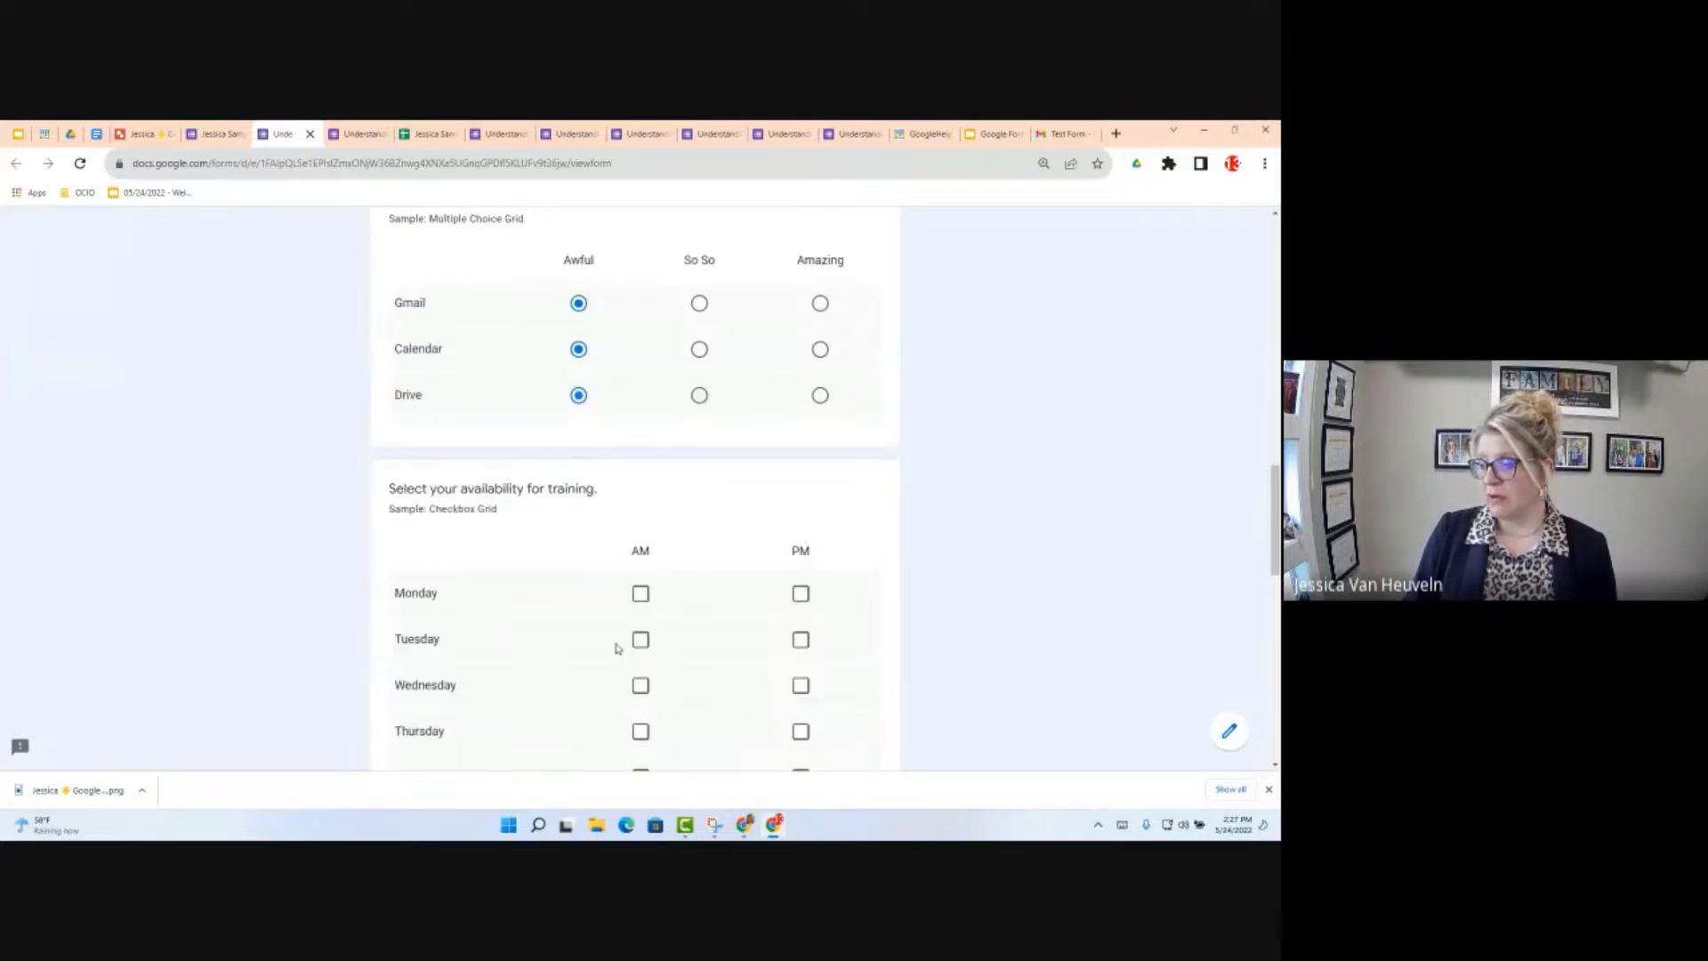
# Step: Mark Monday morning, Tuesday morning and Friday afternoon as available
pyautogui.click(640, 594)
pyautogui.click(640, 640)
pyautogui.scroll(-3, 640, 639)
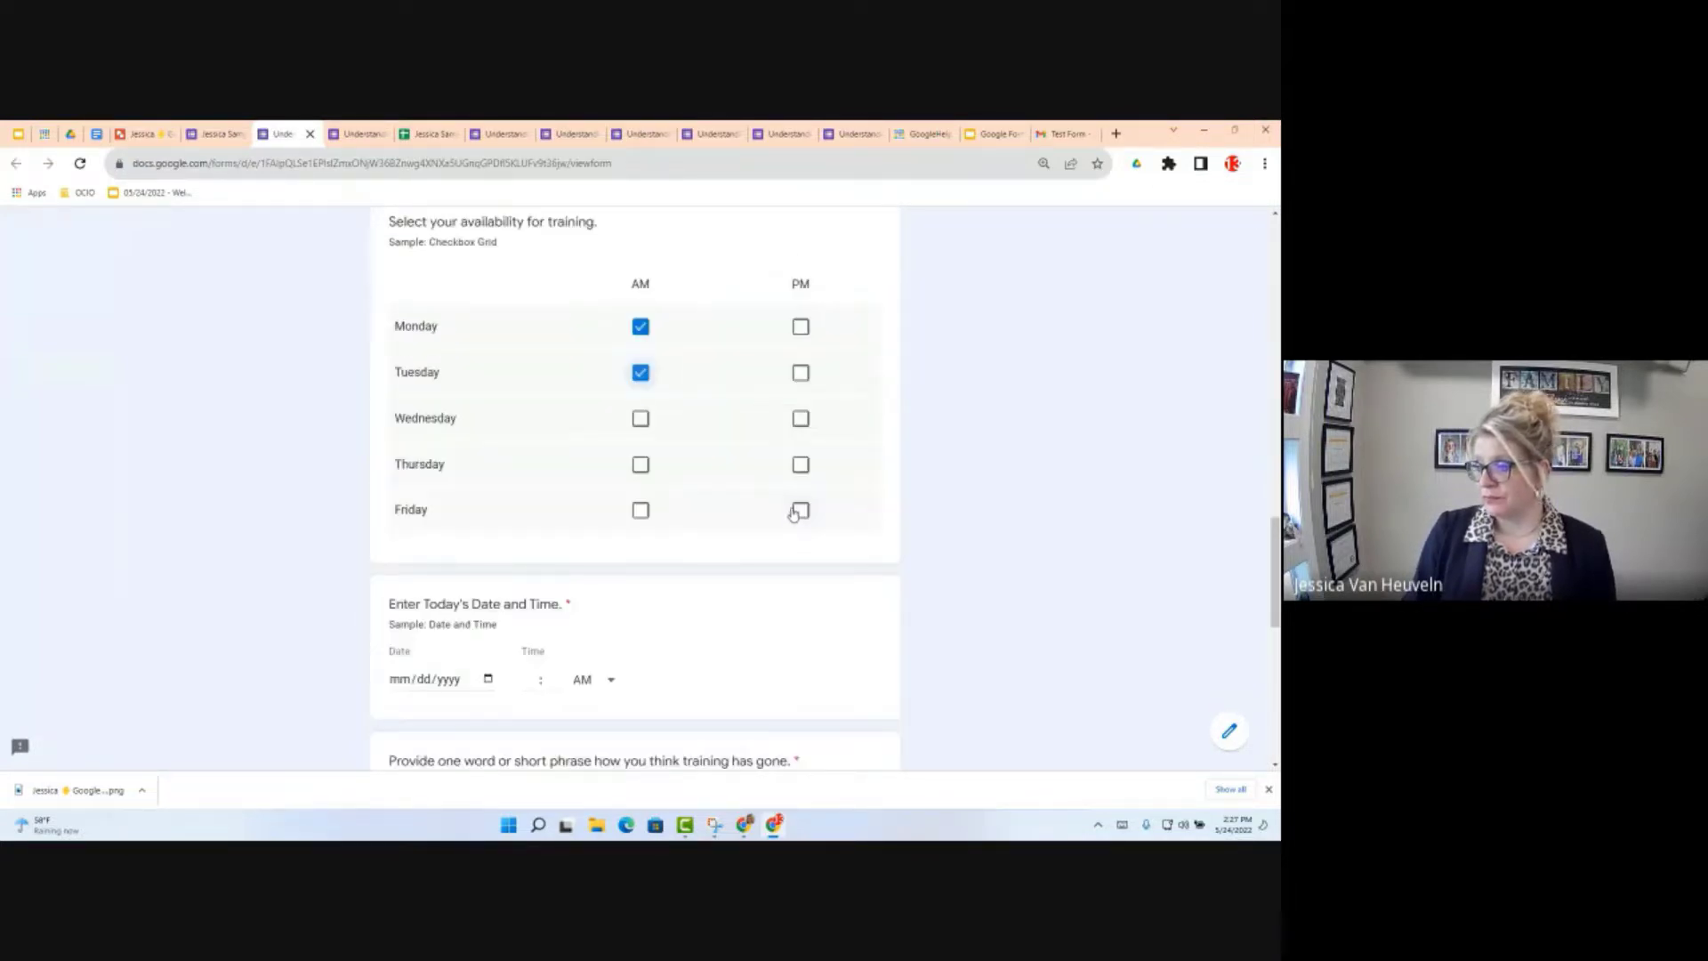
pyautogui.click(801, 509)
# Step: Enter the date 05/24/2022 and the time 12:00
pyautogui.click(450, 680)
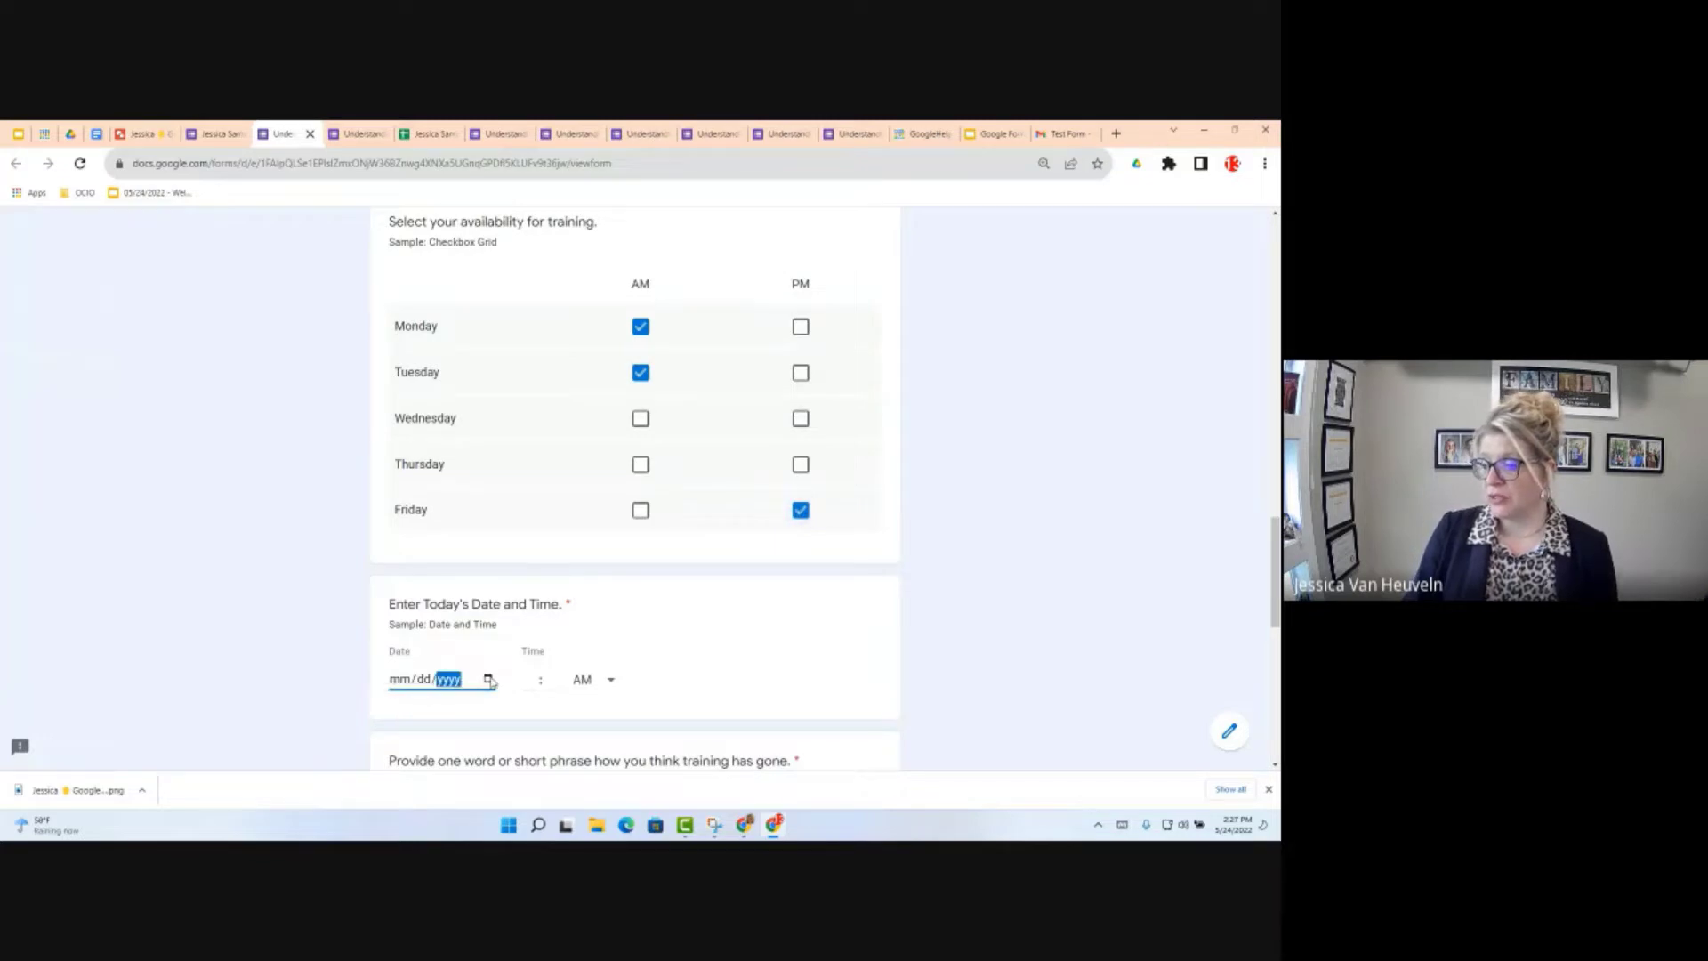
pyautogui.click(488, 679)
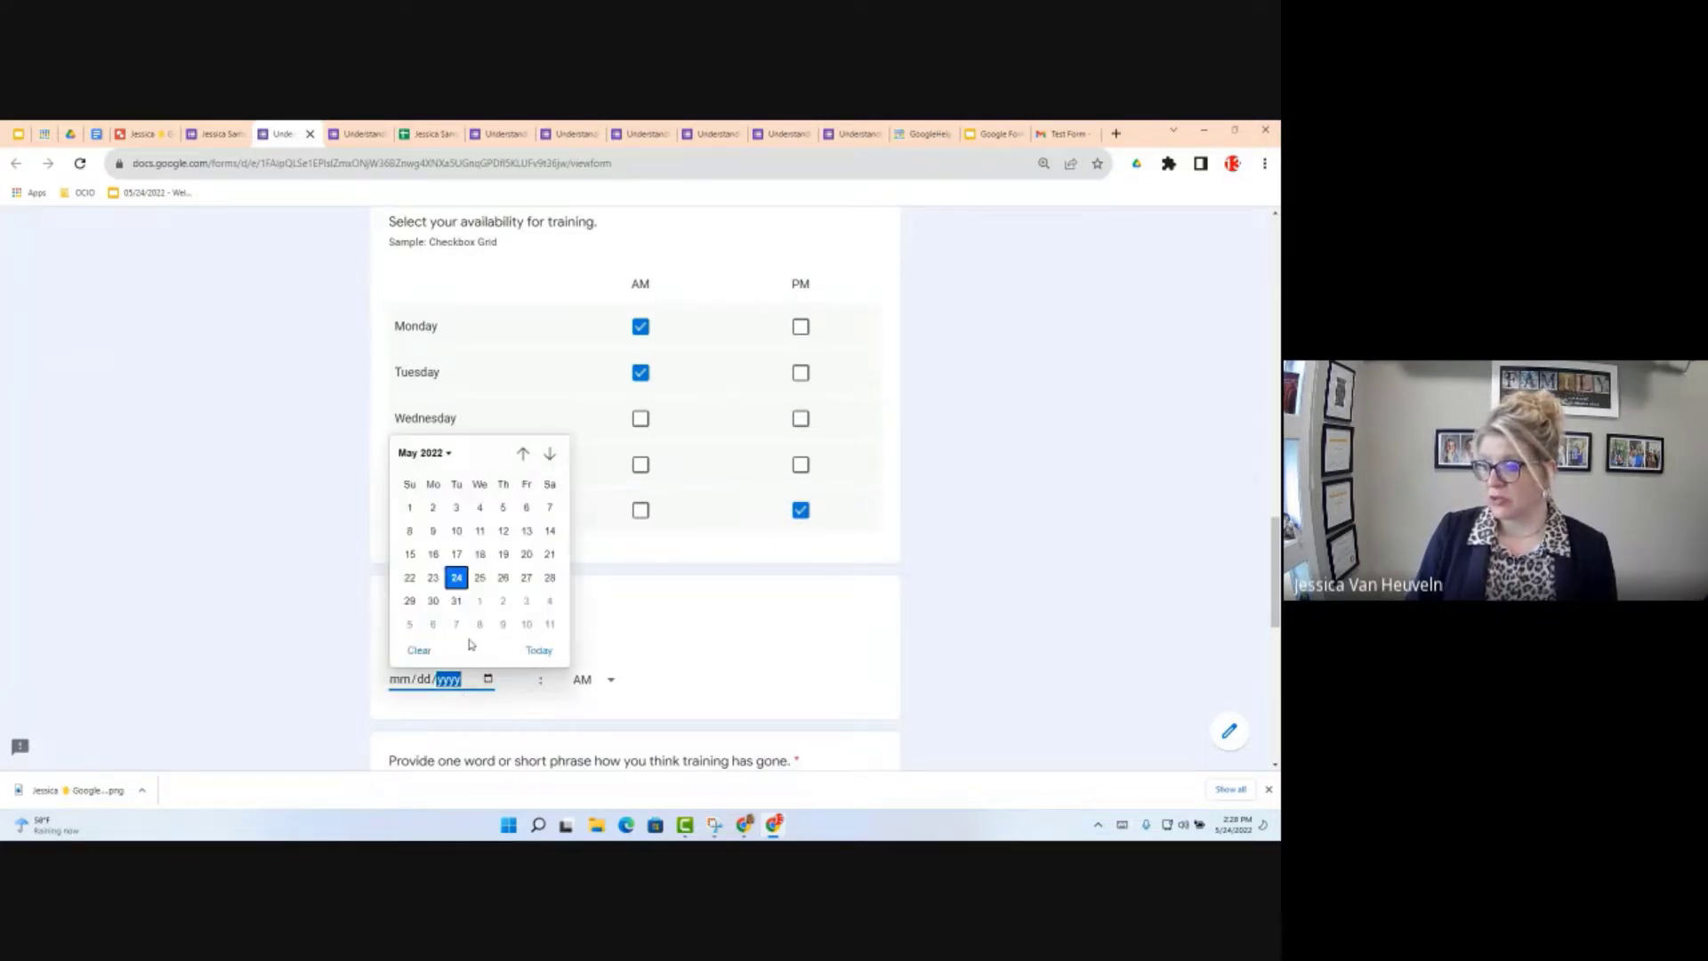
pyautogui.click(458, 574)
pyautogui.click(558, 681)
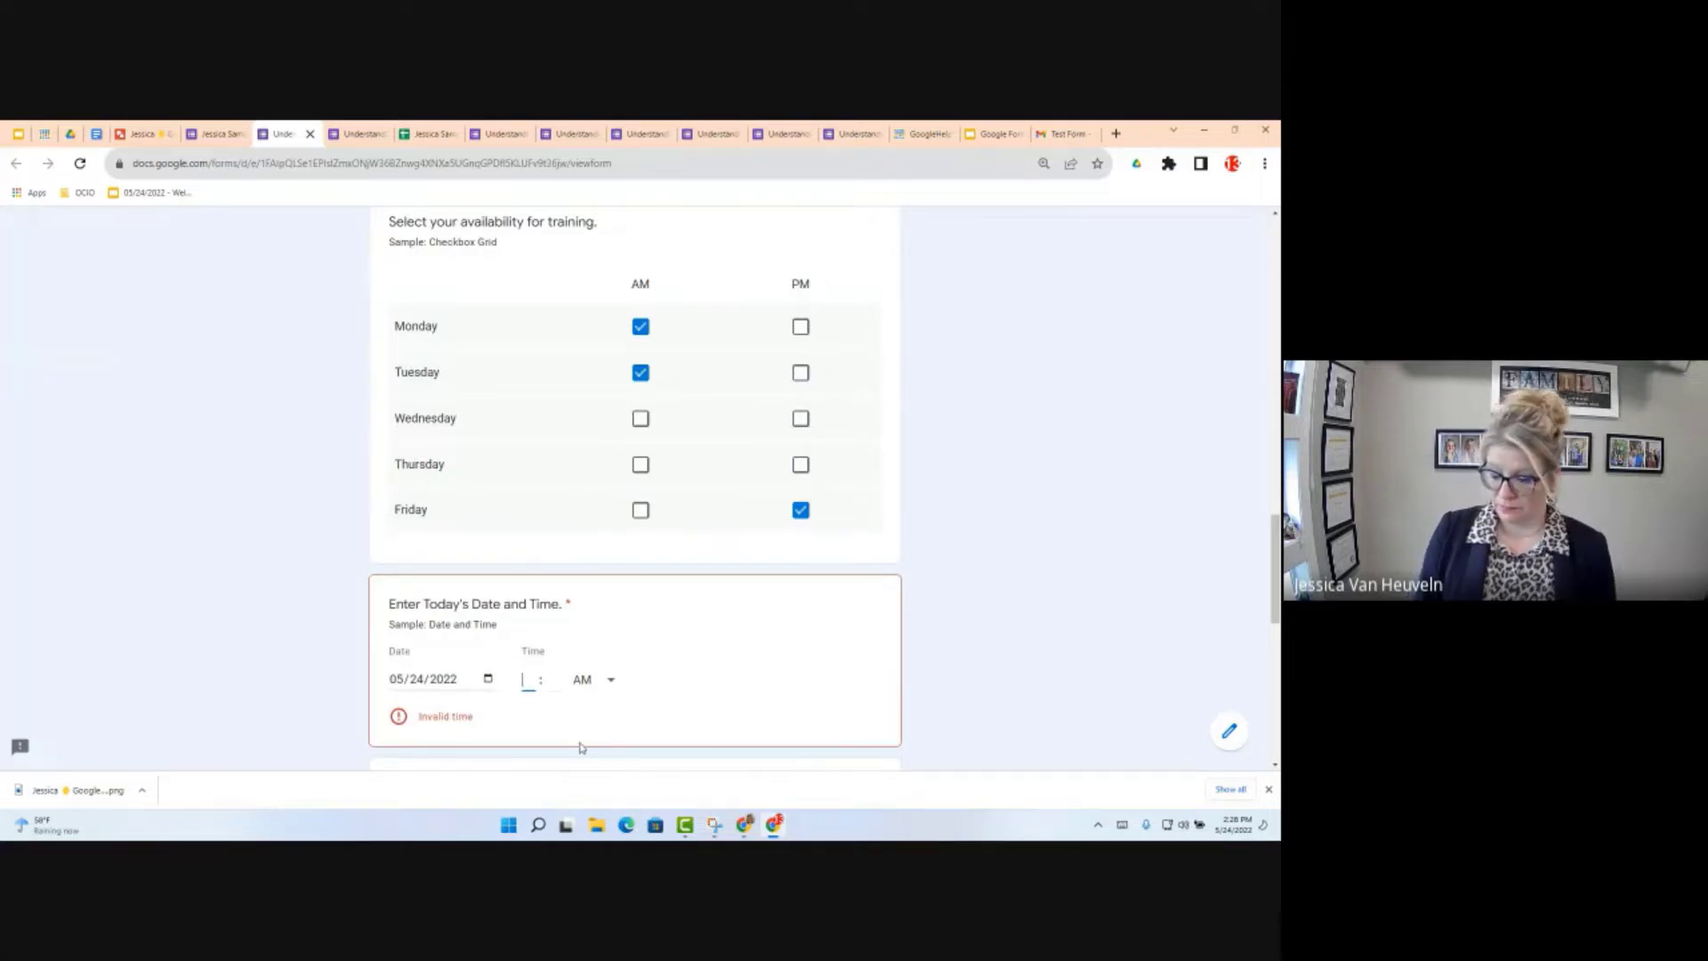
pyautogui.hotkey('shift', 'Tab')
pyautogui.write('12')
pyautogui.press('Tab')
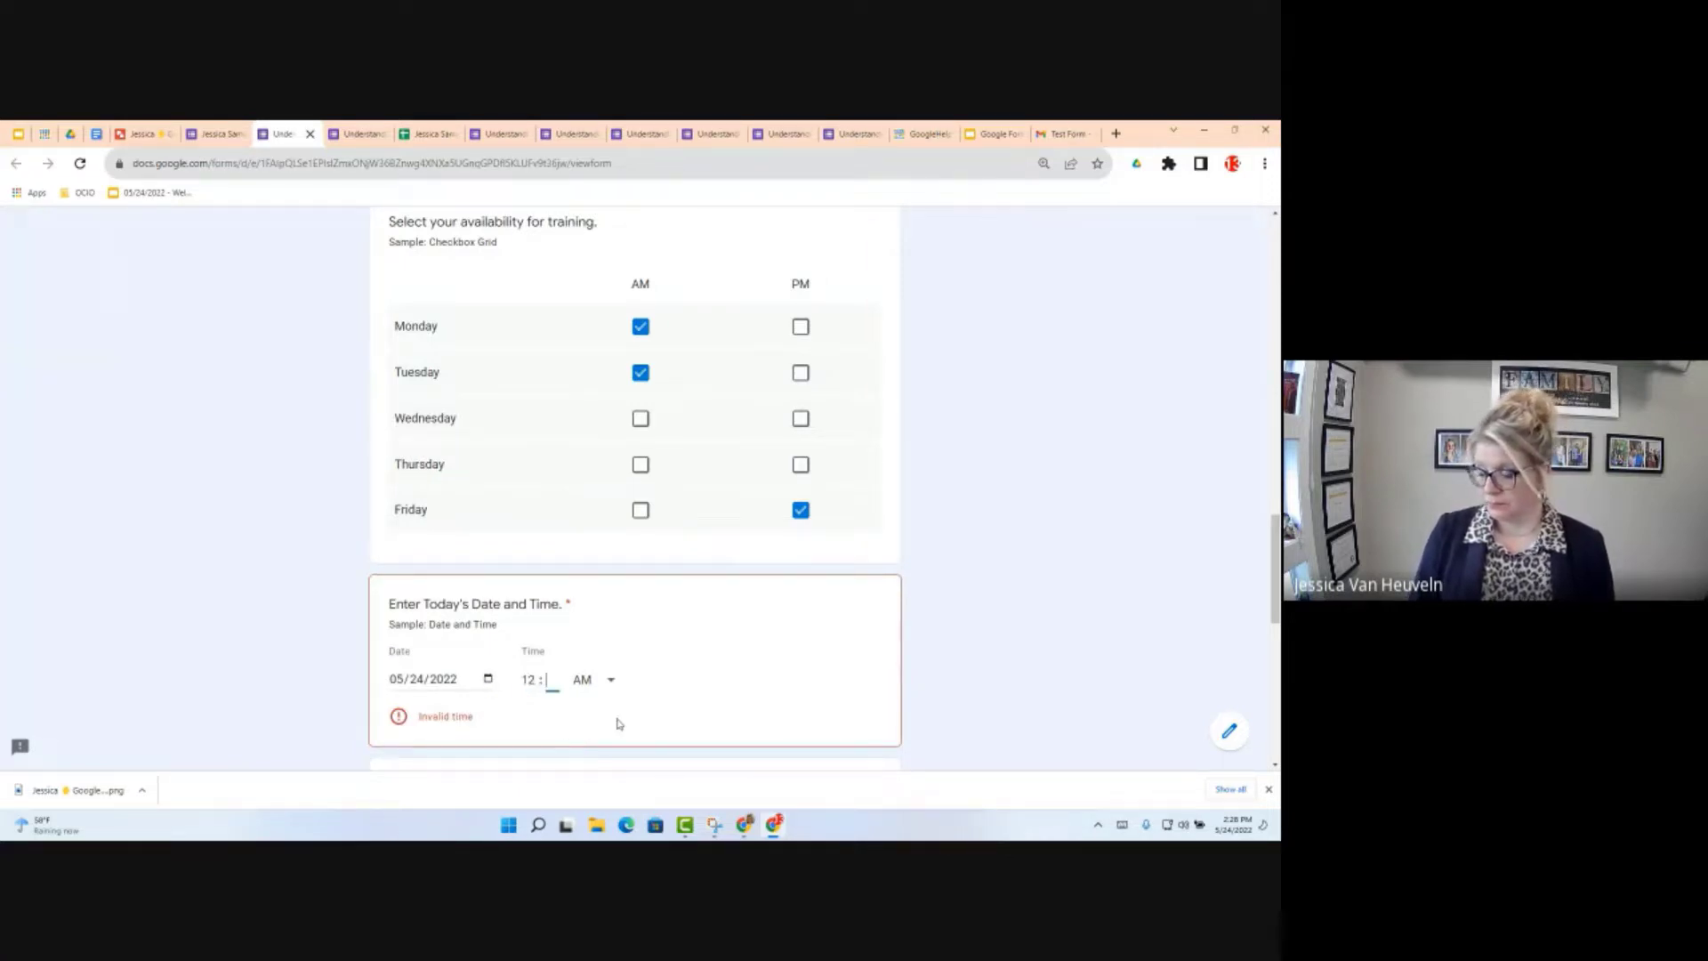
pyautogui.write('00')
# Step: Answer 'Test' for the short answer and 'Test long' for the detailed description
pyautogui.scroll(-3, 658, 729)
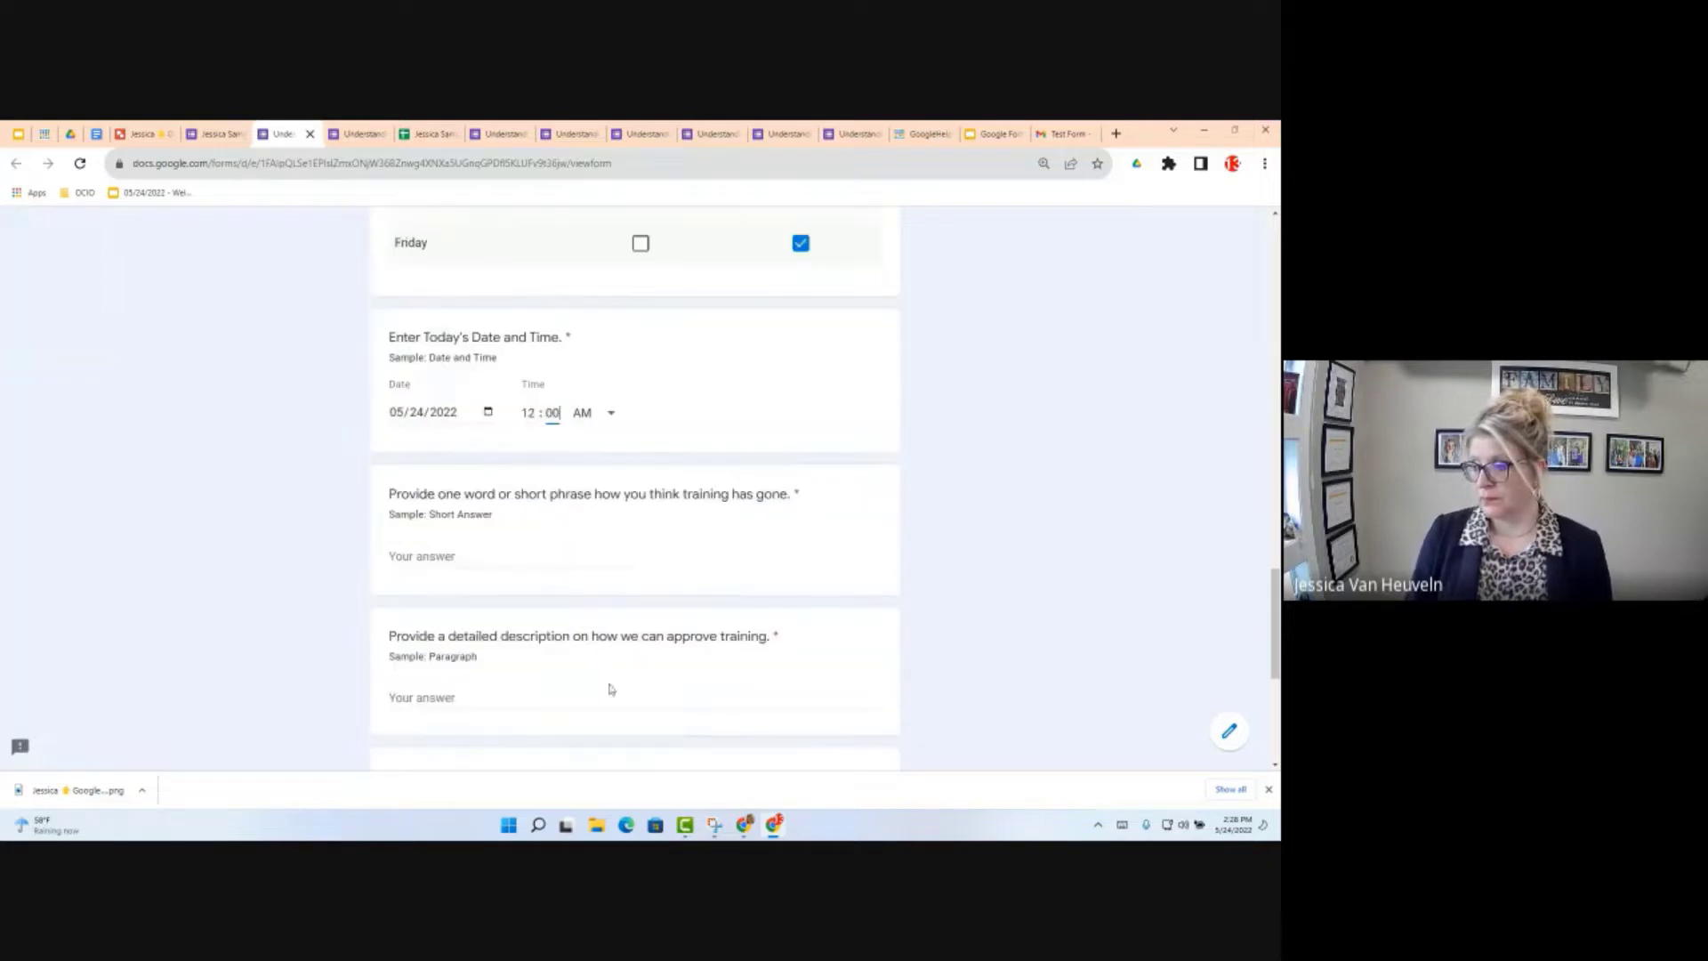
pyautogui.click(464, 549)
pyautogui.hotkey('ctrl', 't')
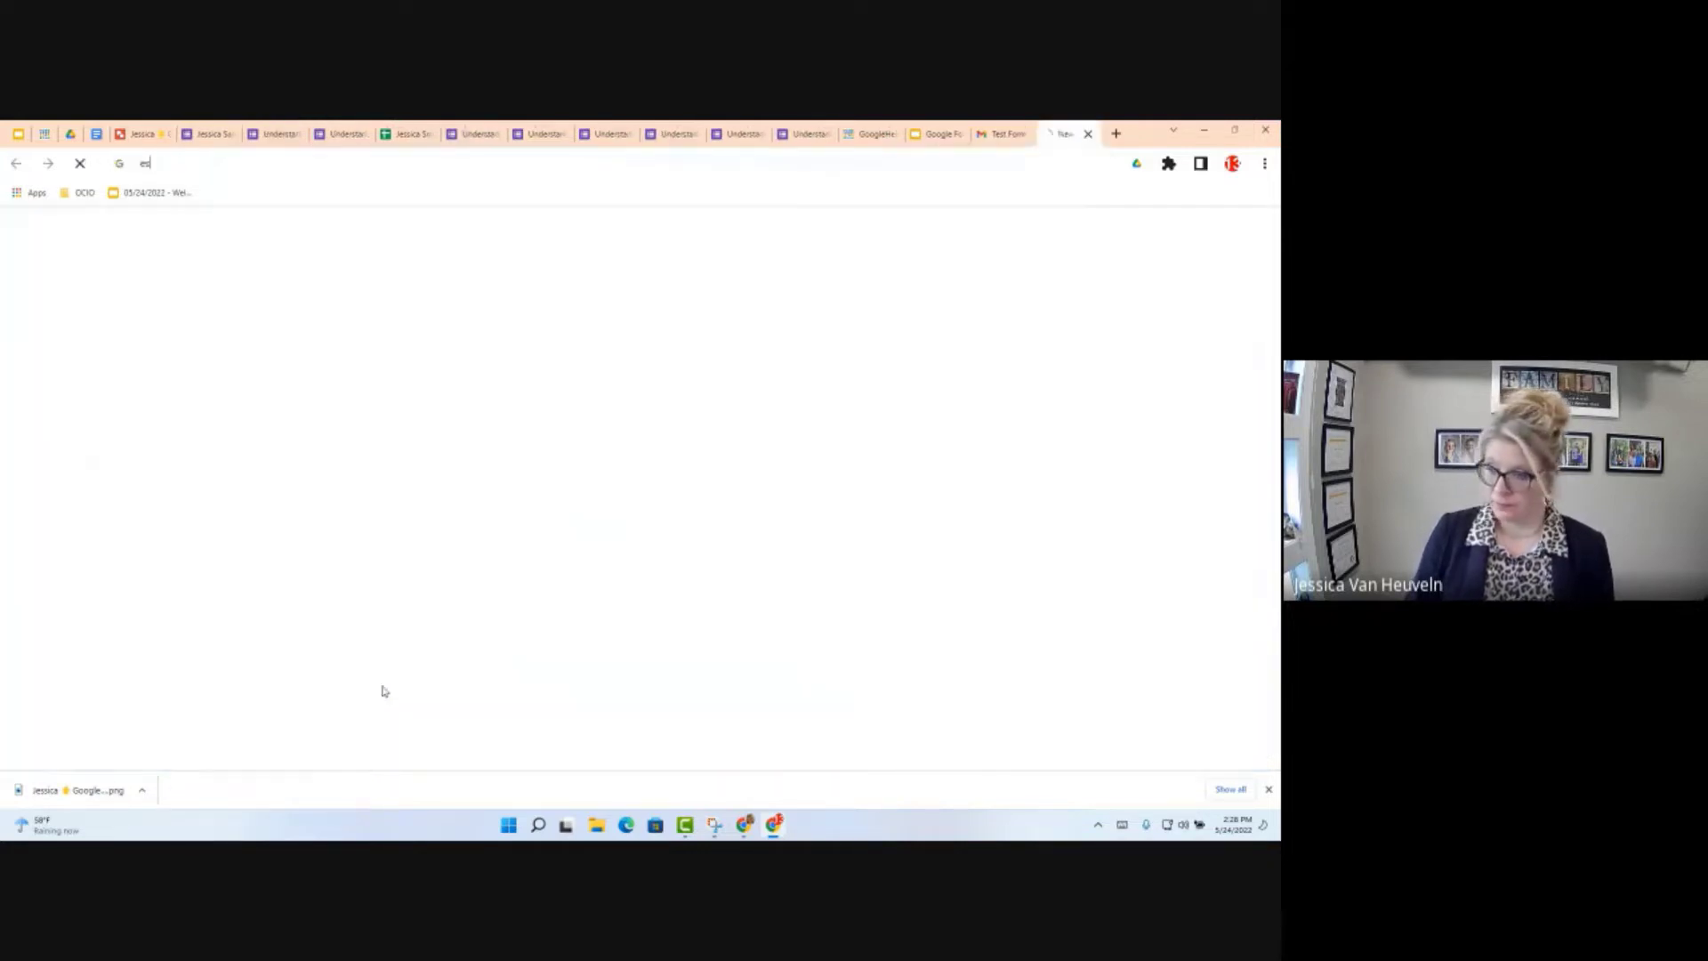
pyautogui.write('est')
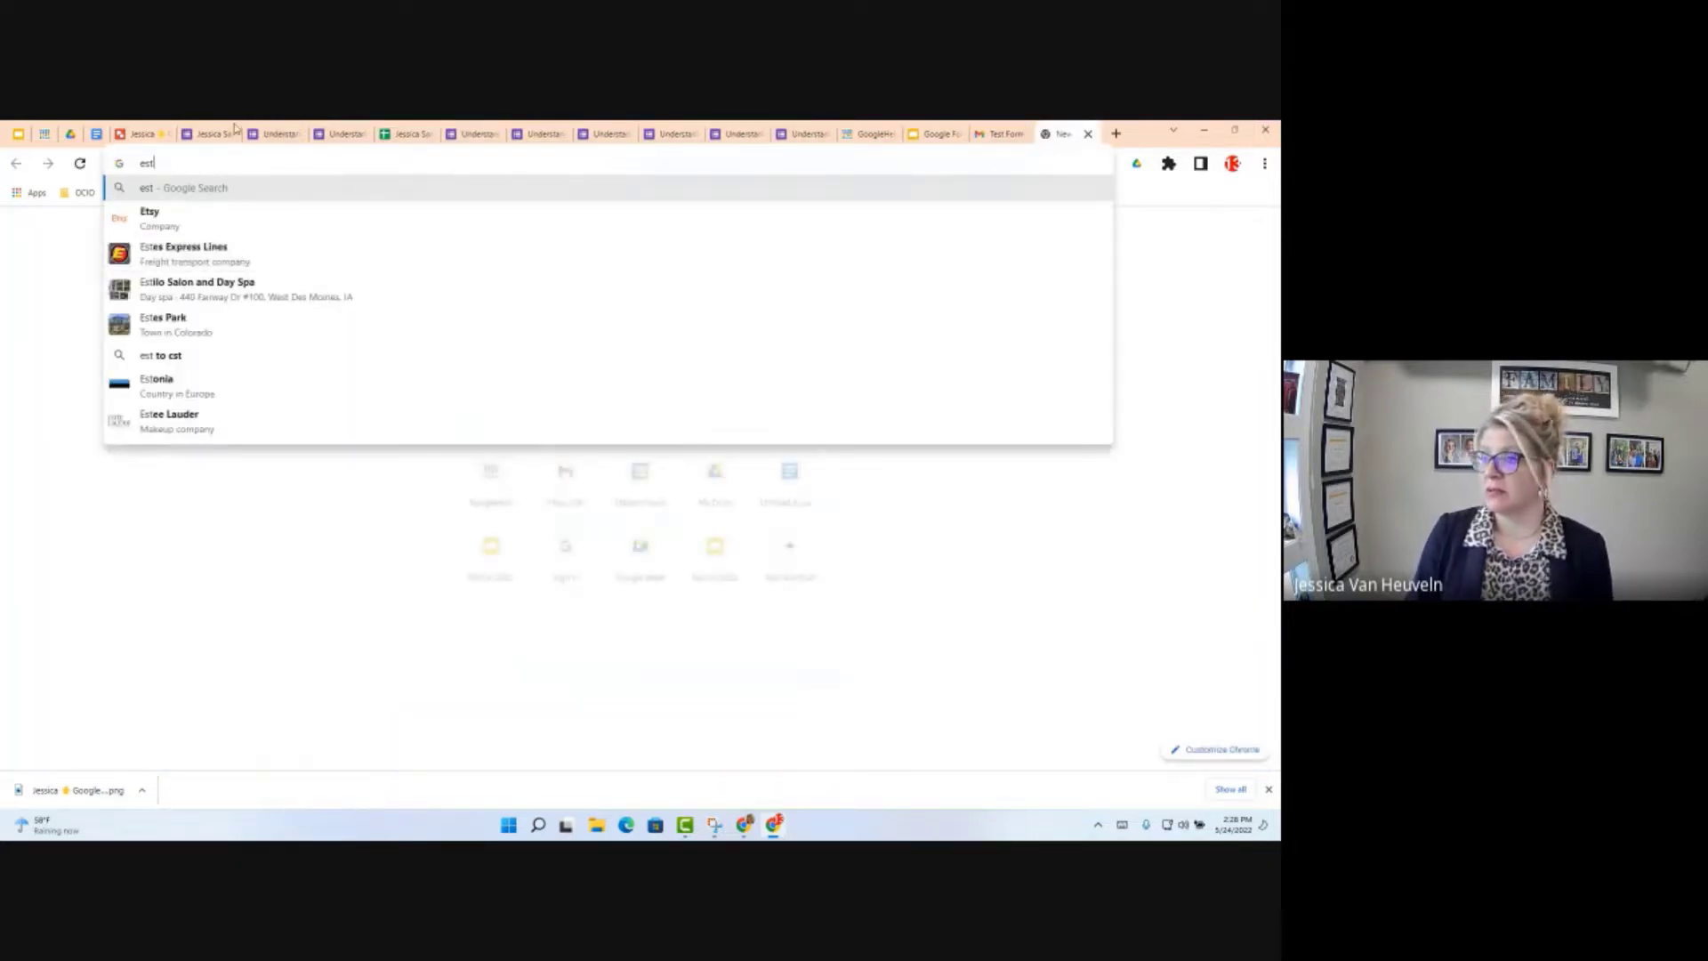
pyautogui.click(234, 132)
pyautogui.click(270, 133)
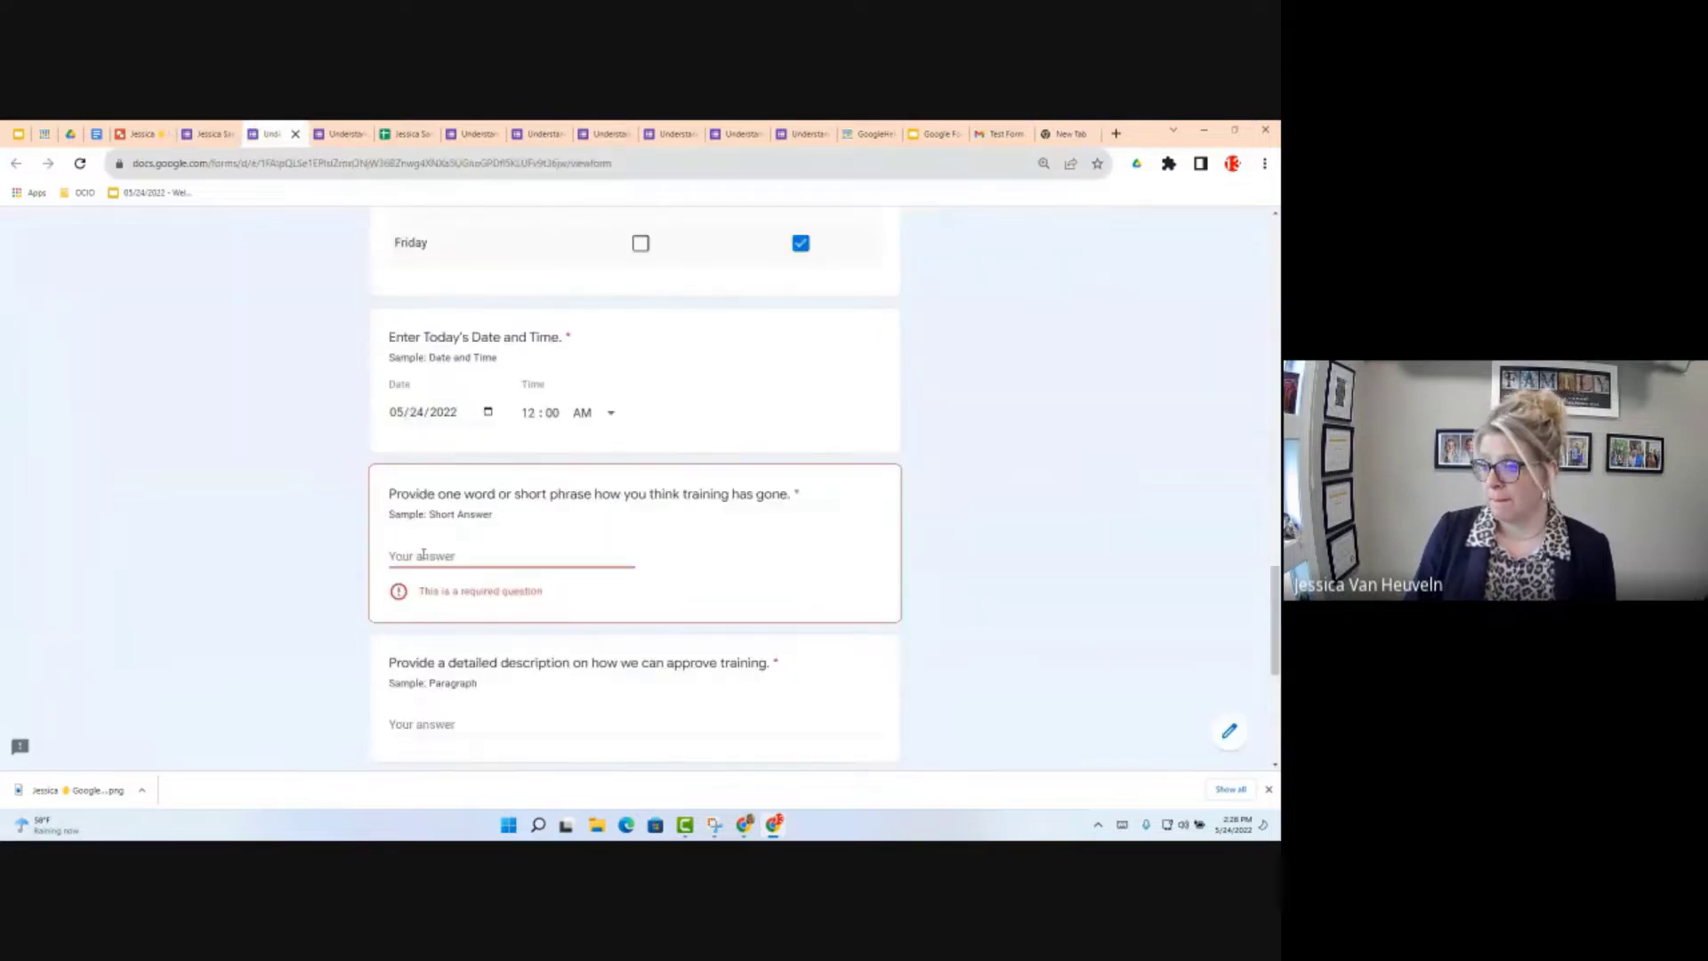
pyautogui.write('Test')
pyautogui.click(435, 698)
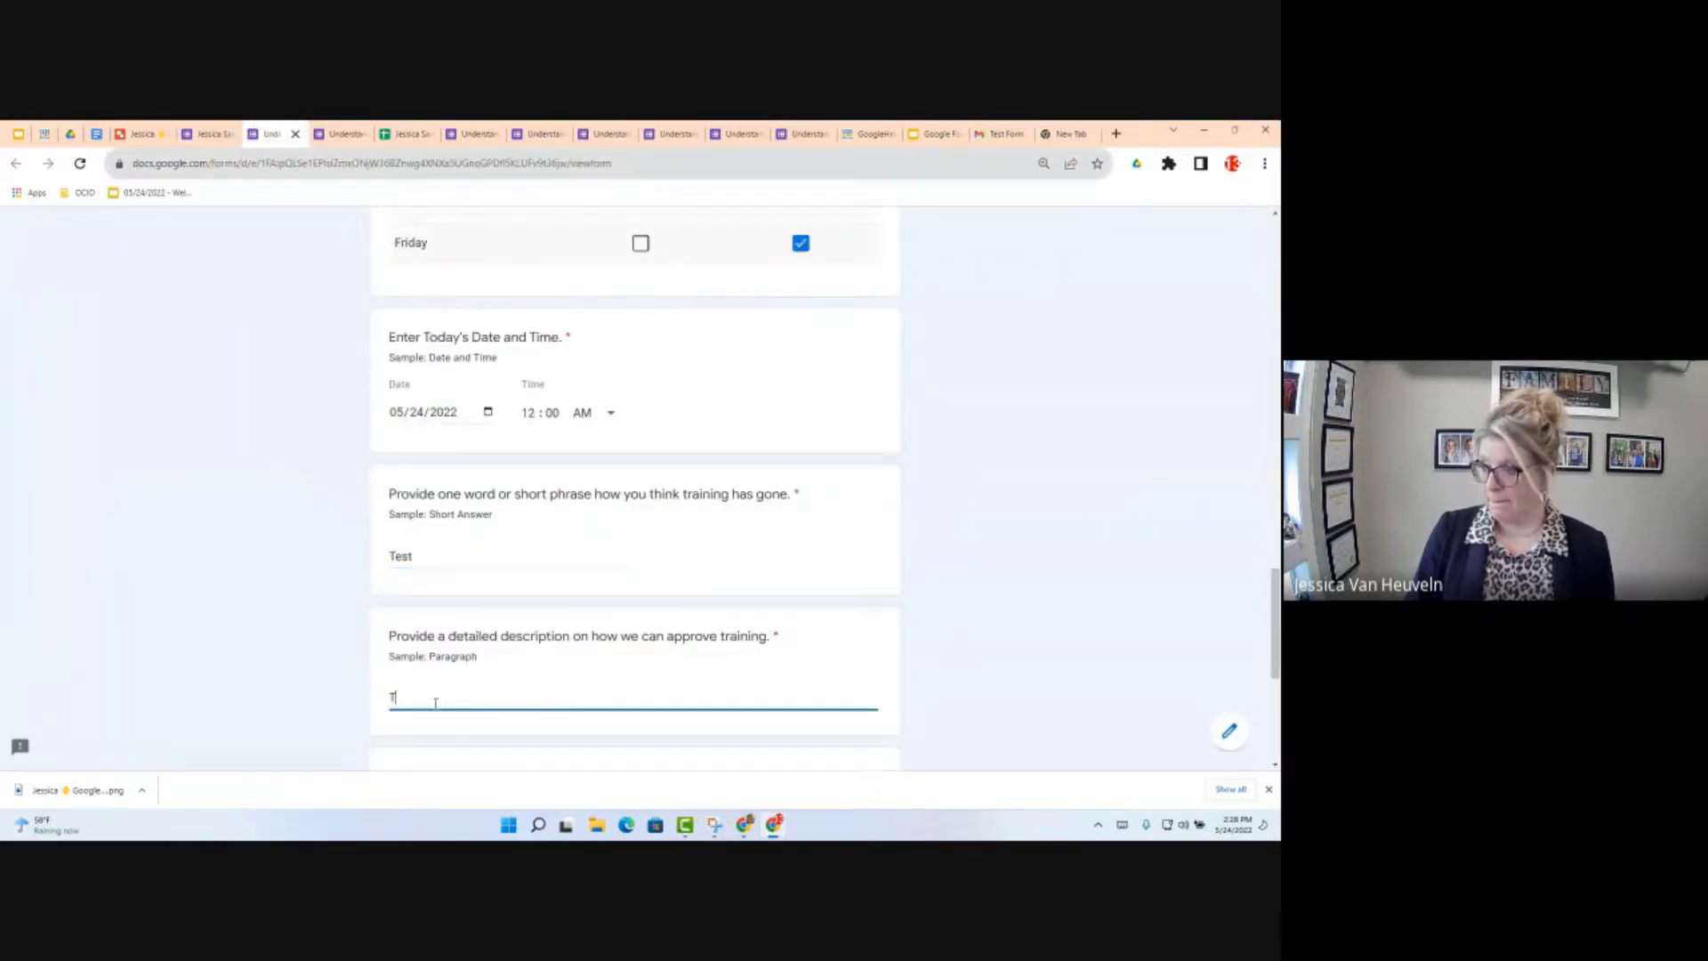
pyautogui.write('Test long')
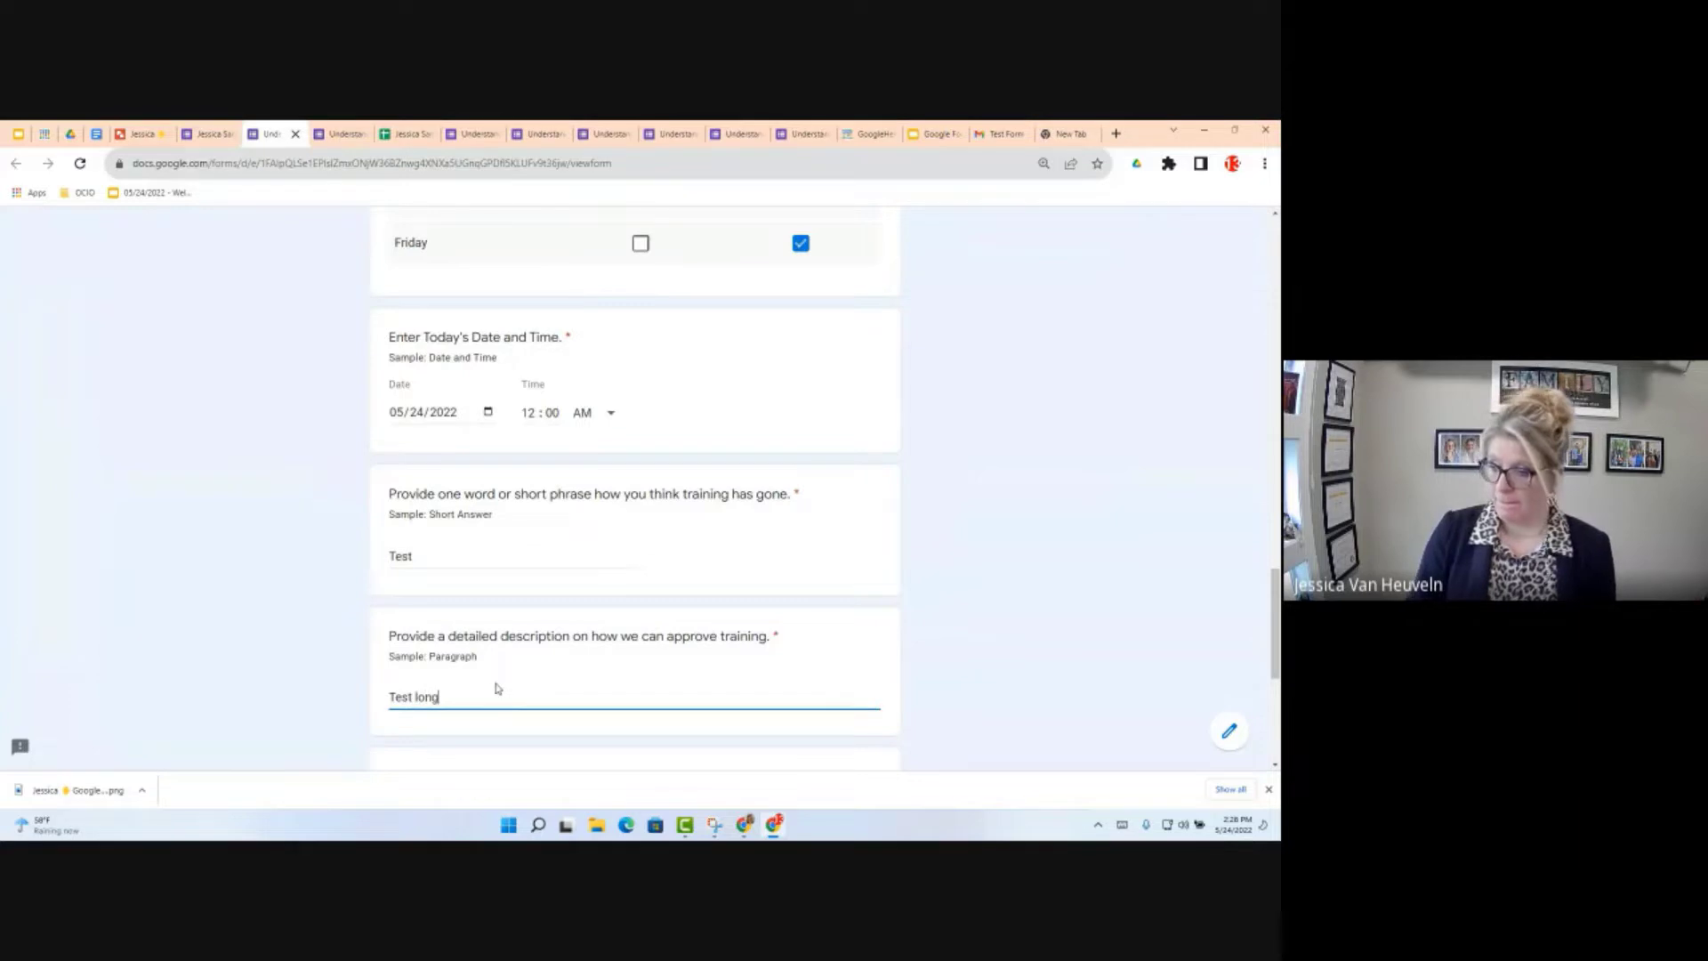
pyautogui.scroll(-5, 496, 690)
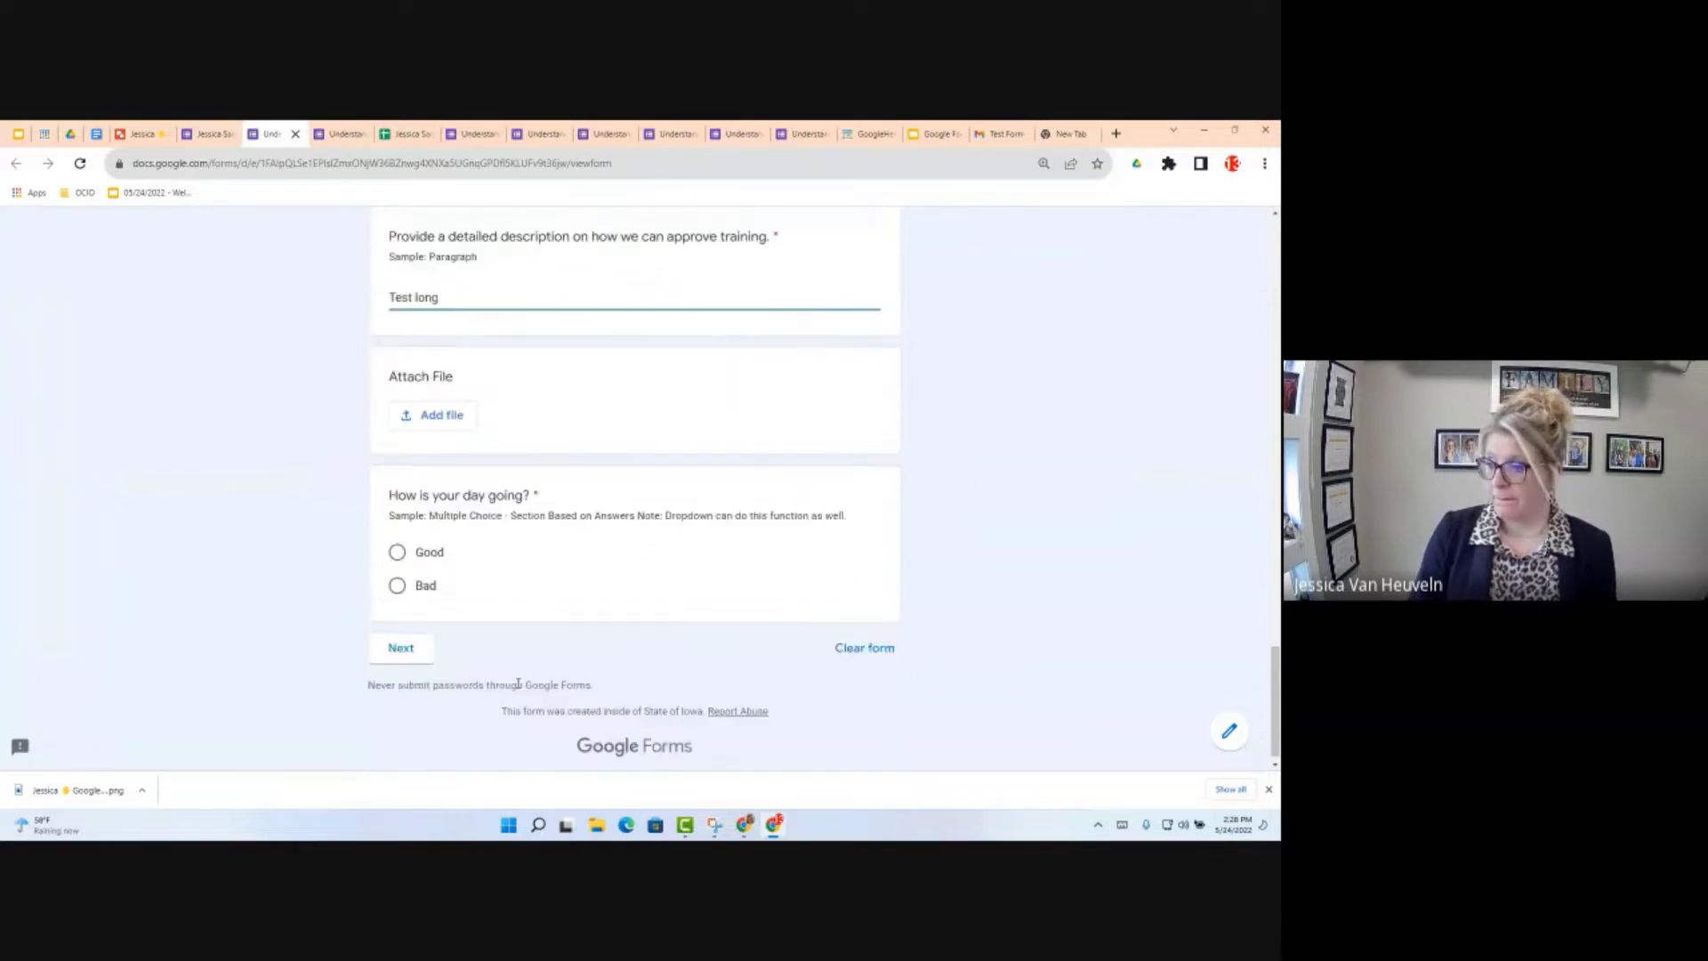
# Step: Choose Document 1.pdf from the Desktop and upload it as the Attach File answer
pyautogui.click(442, 418)
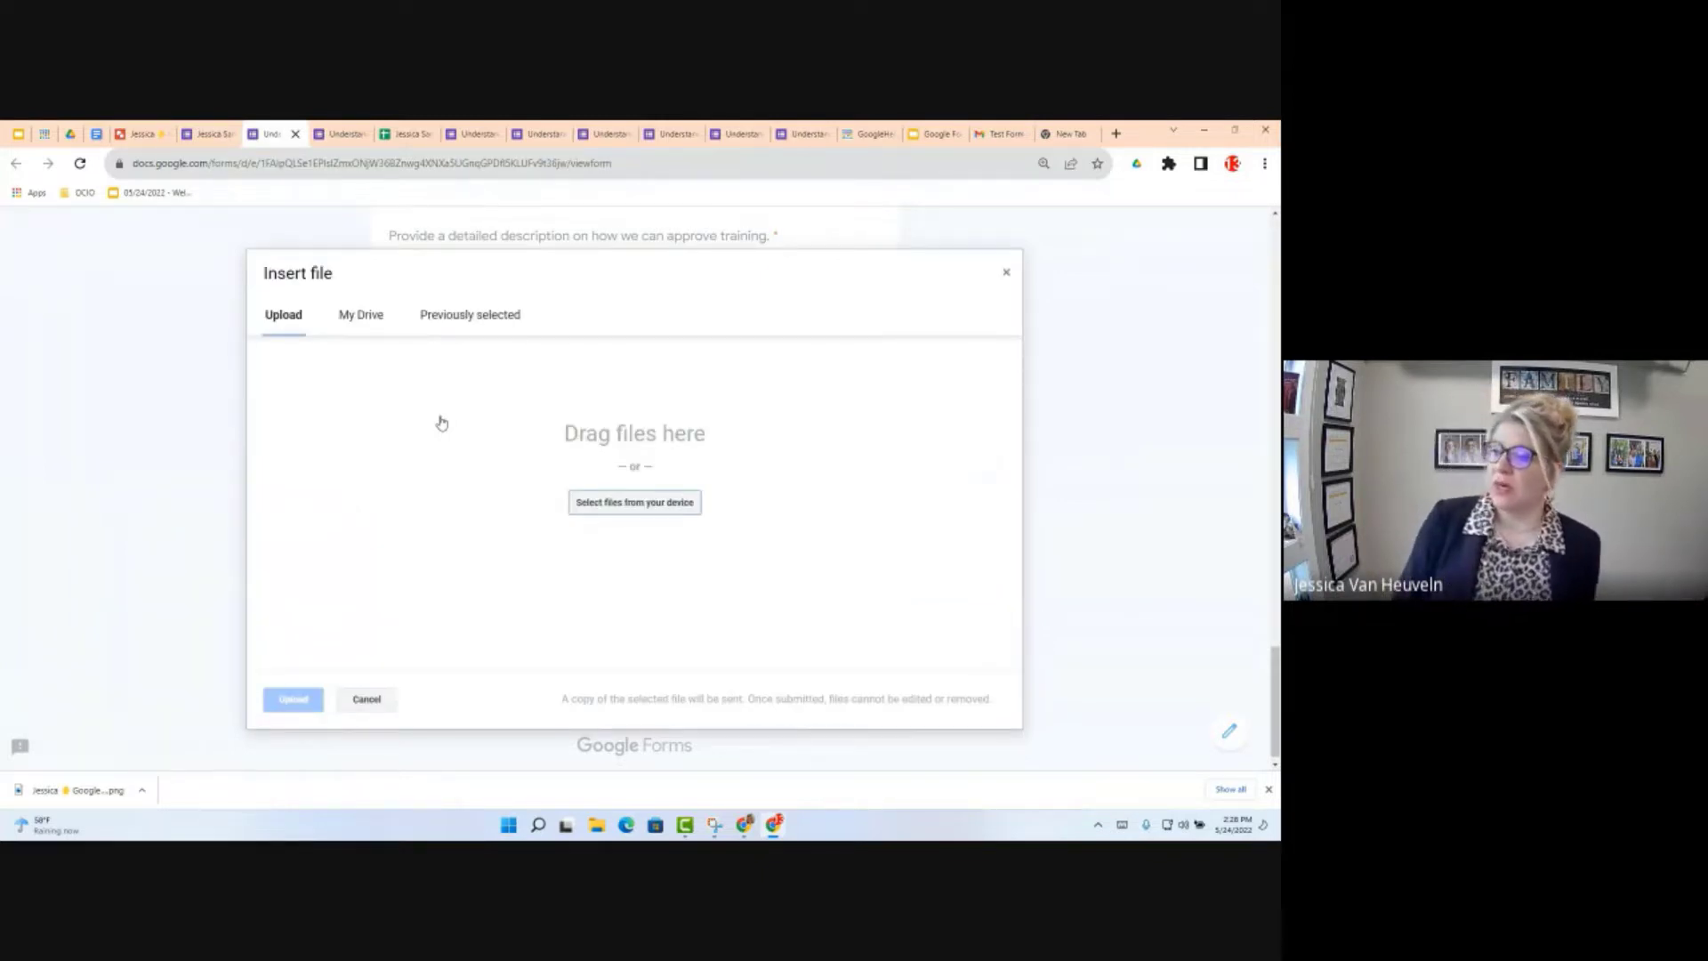
pyautogui.click(659, 505)
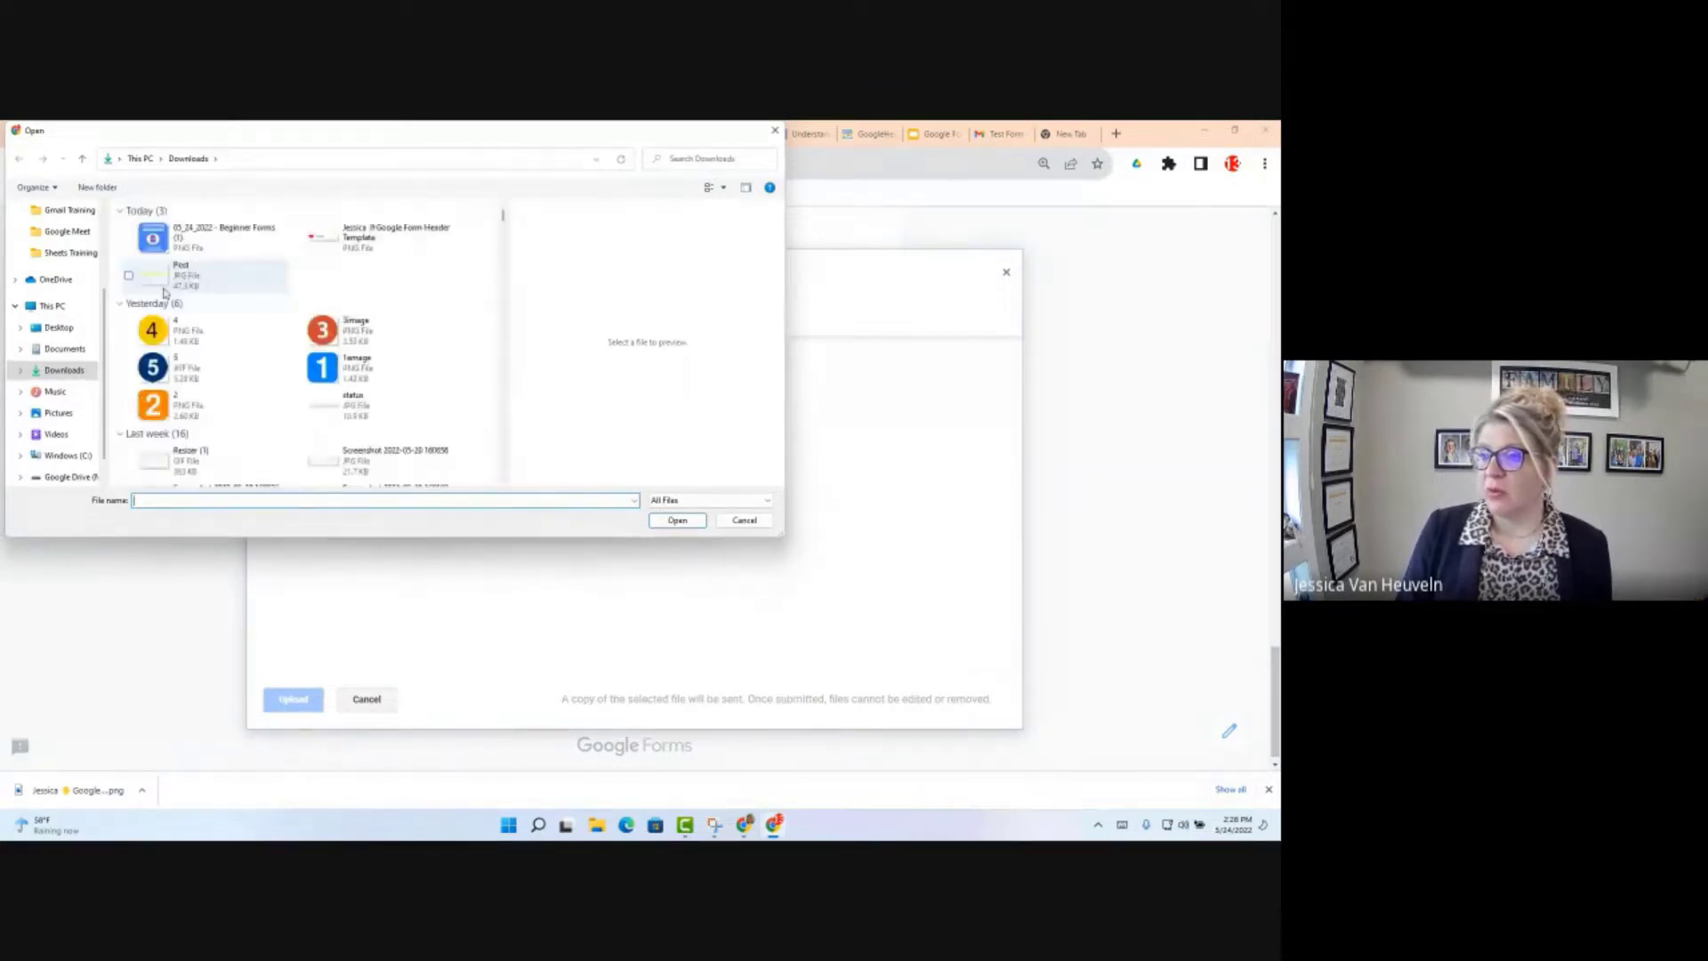
pyautogui.click(69, 353)
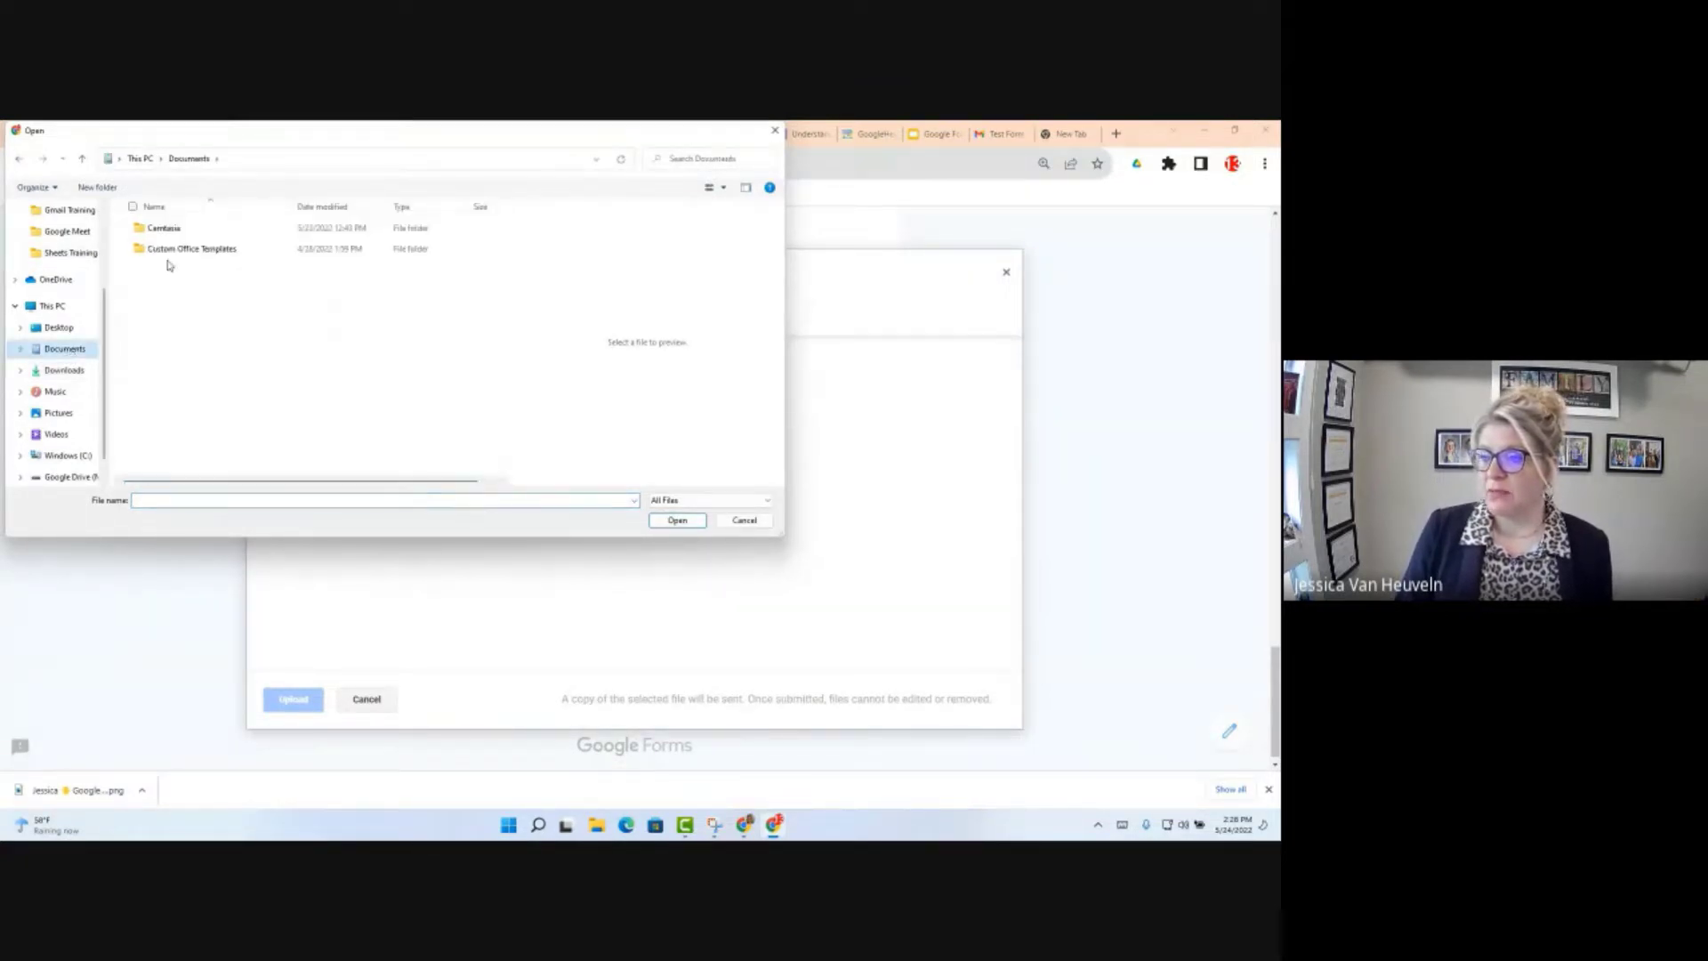
pyautogui.click(59, 328)
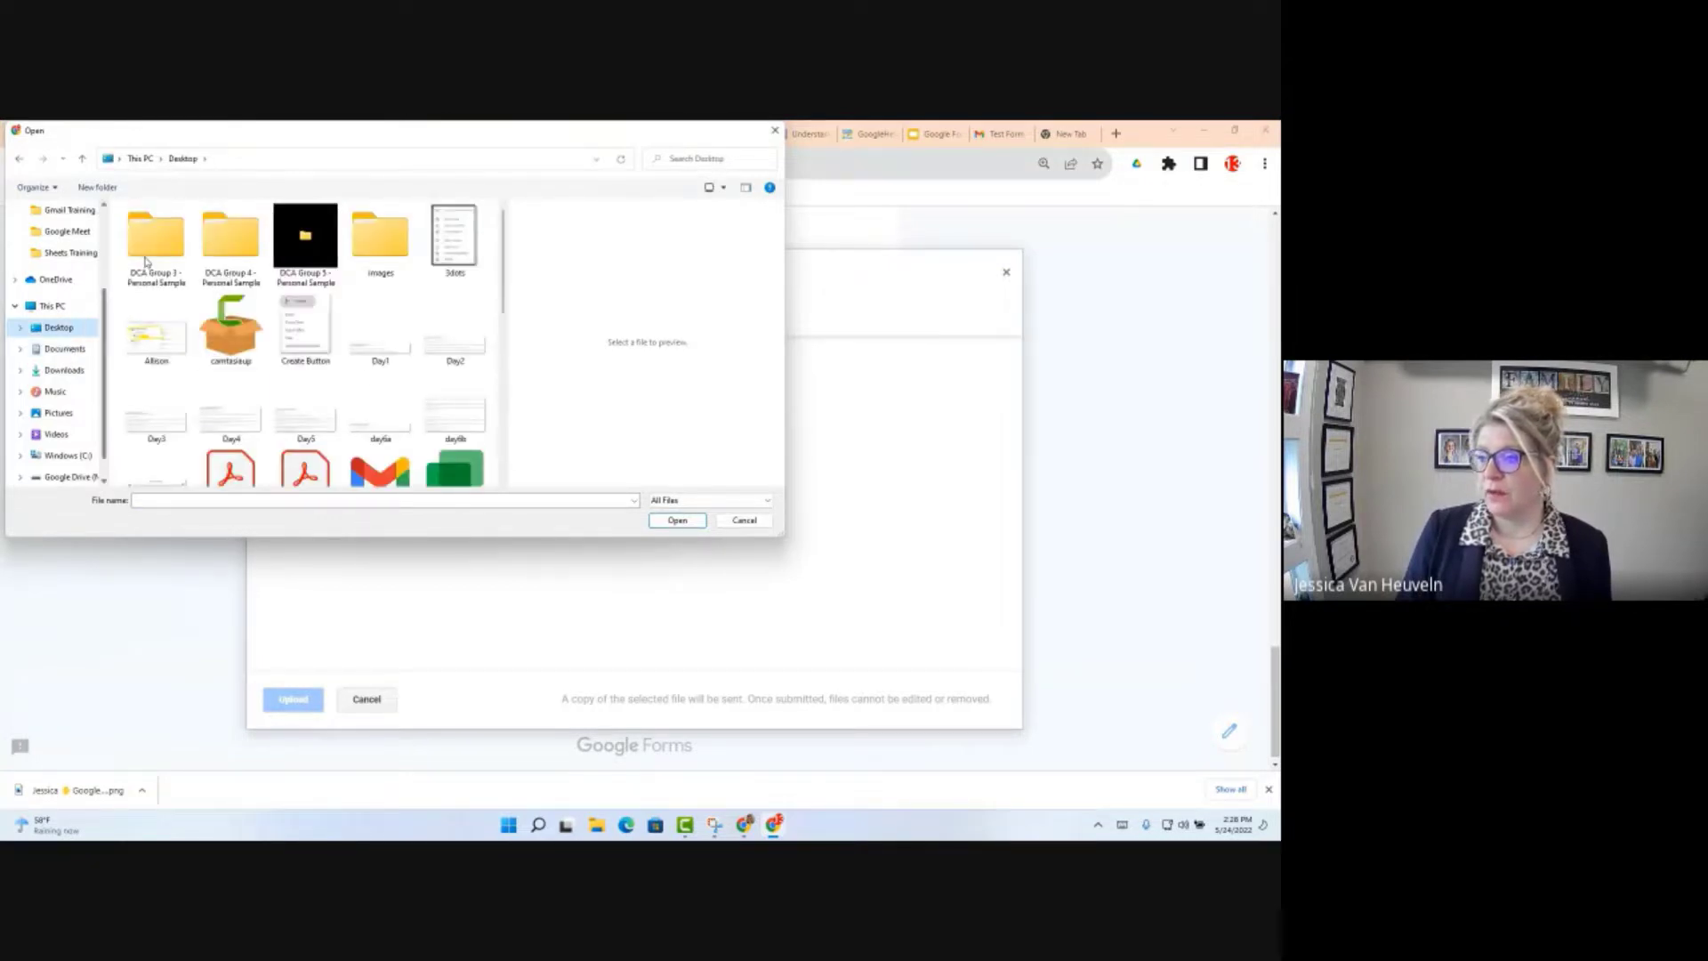
pyautogui.scroll(-5, 238, 468)
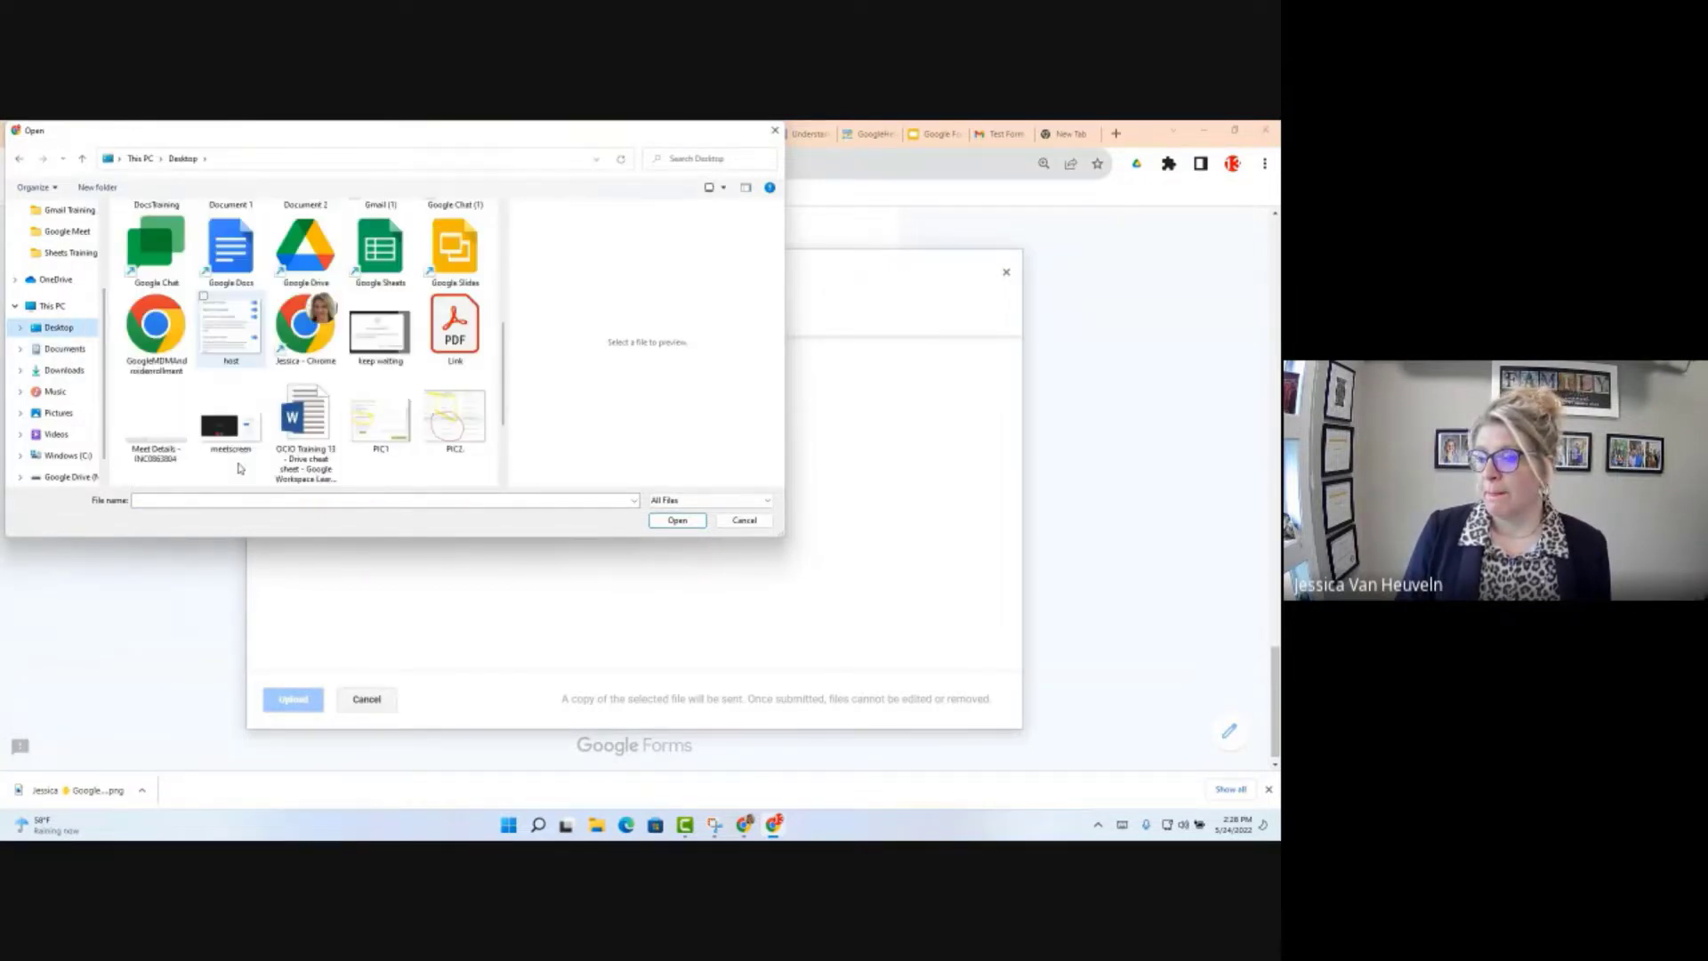
pyautogui.scroll(5, 238, 468)
pyautogui.click(230, 449)
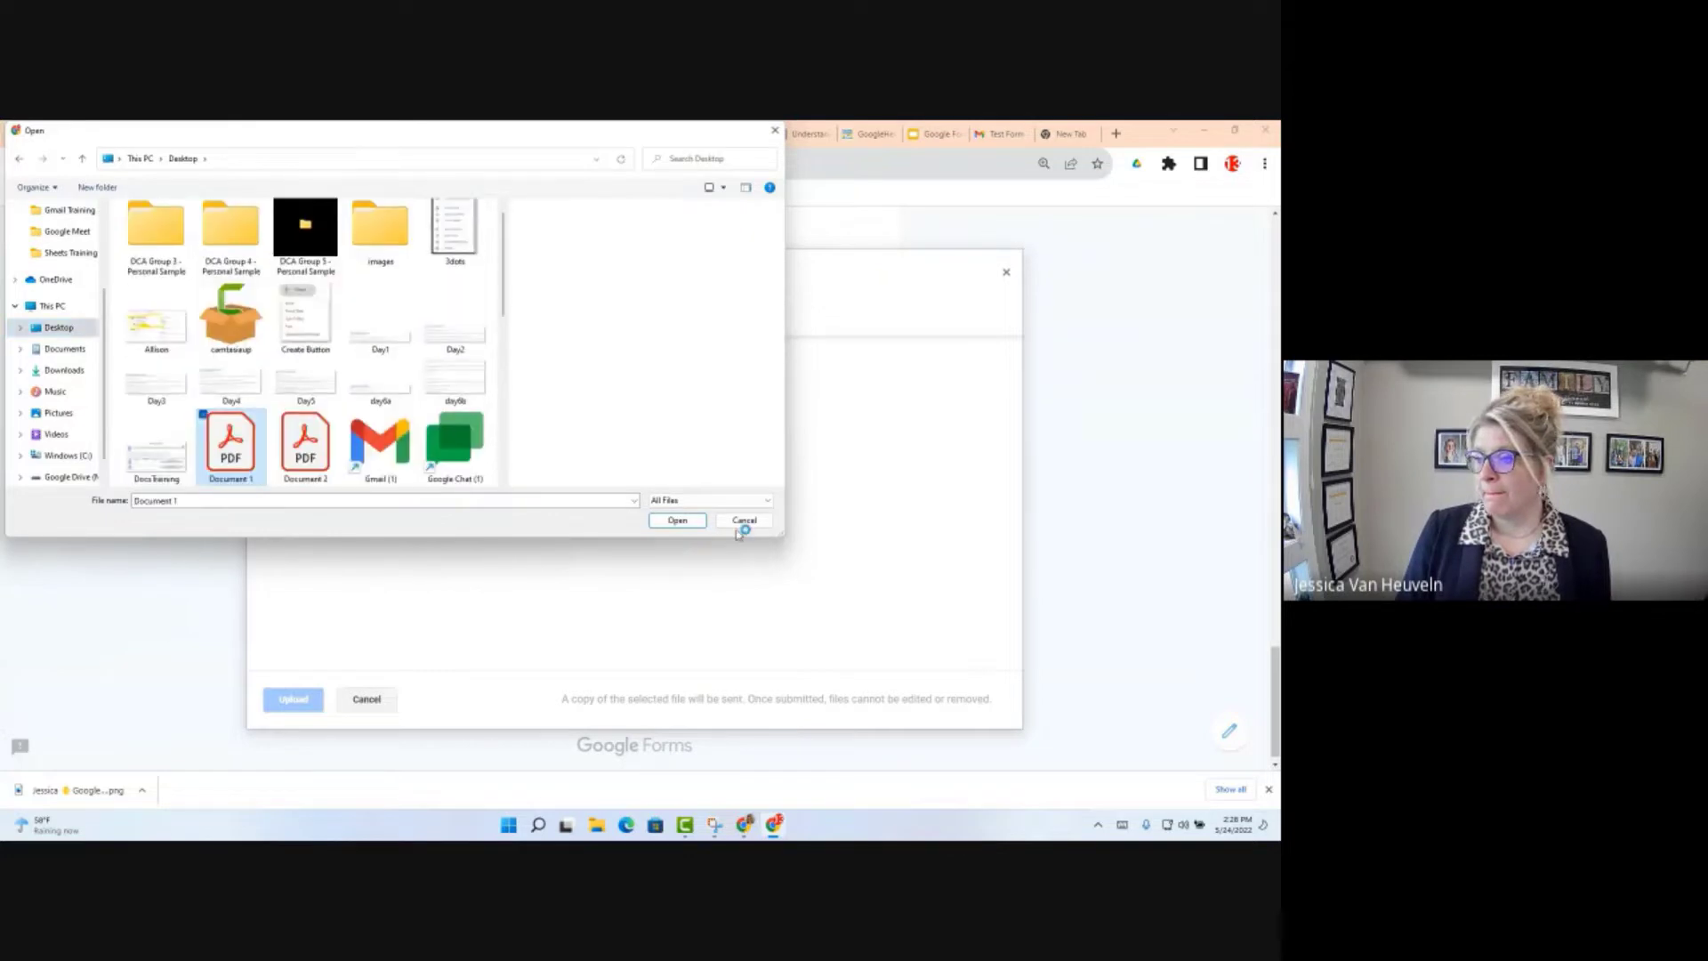
pyautogui.click(676, 521)
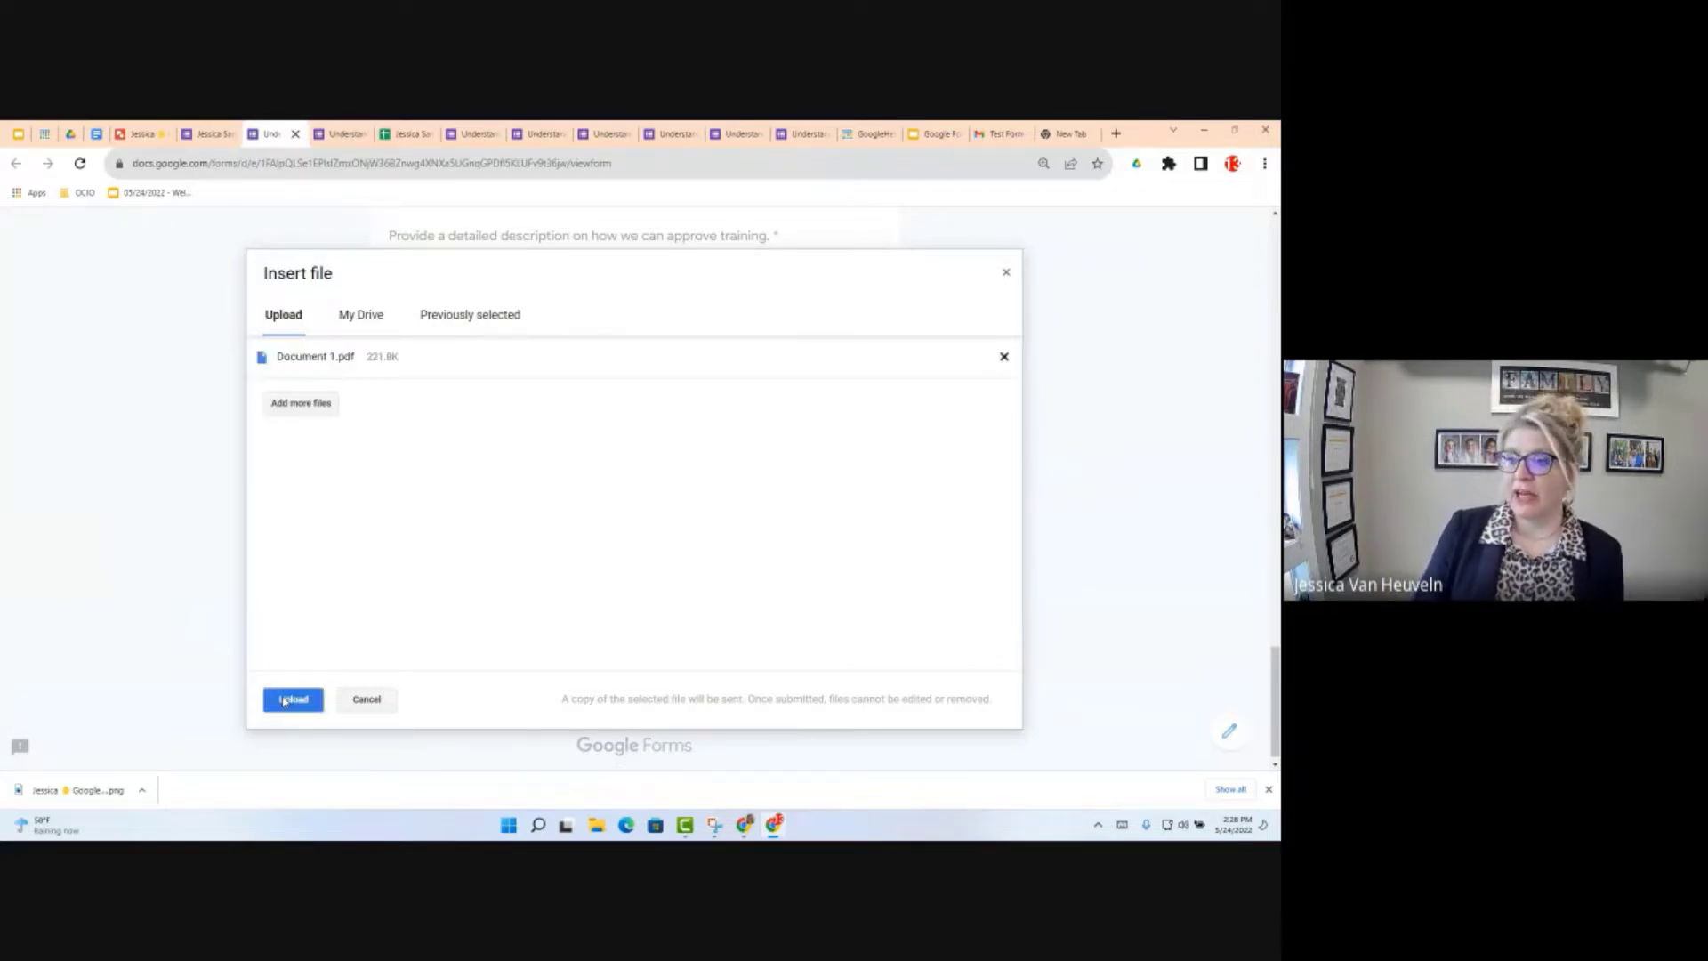
pyautogui.click(284, 701)
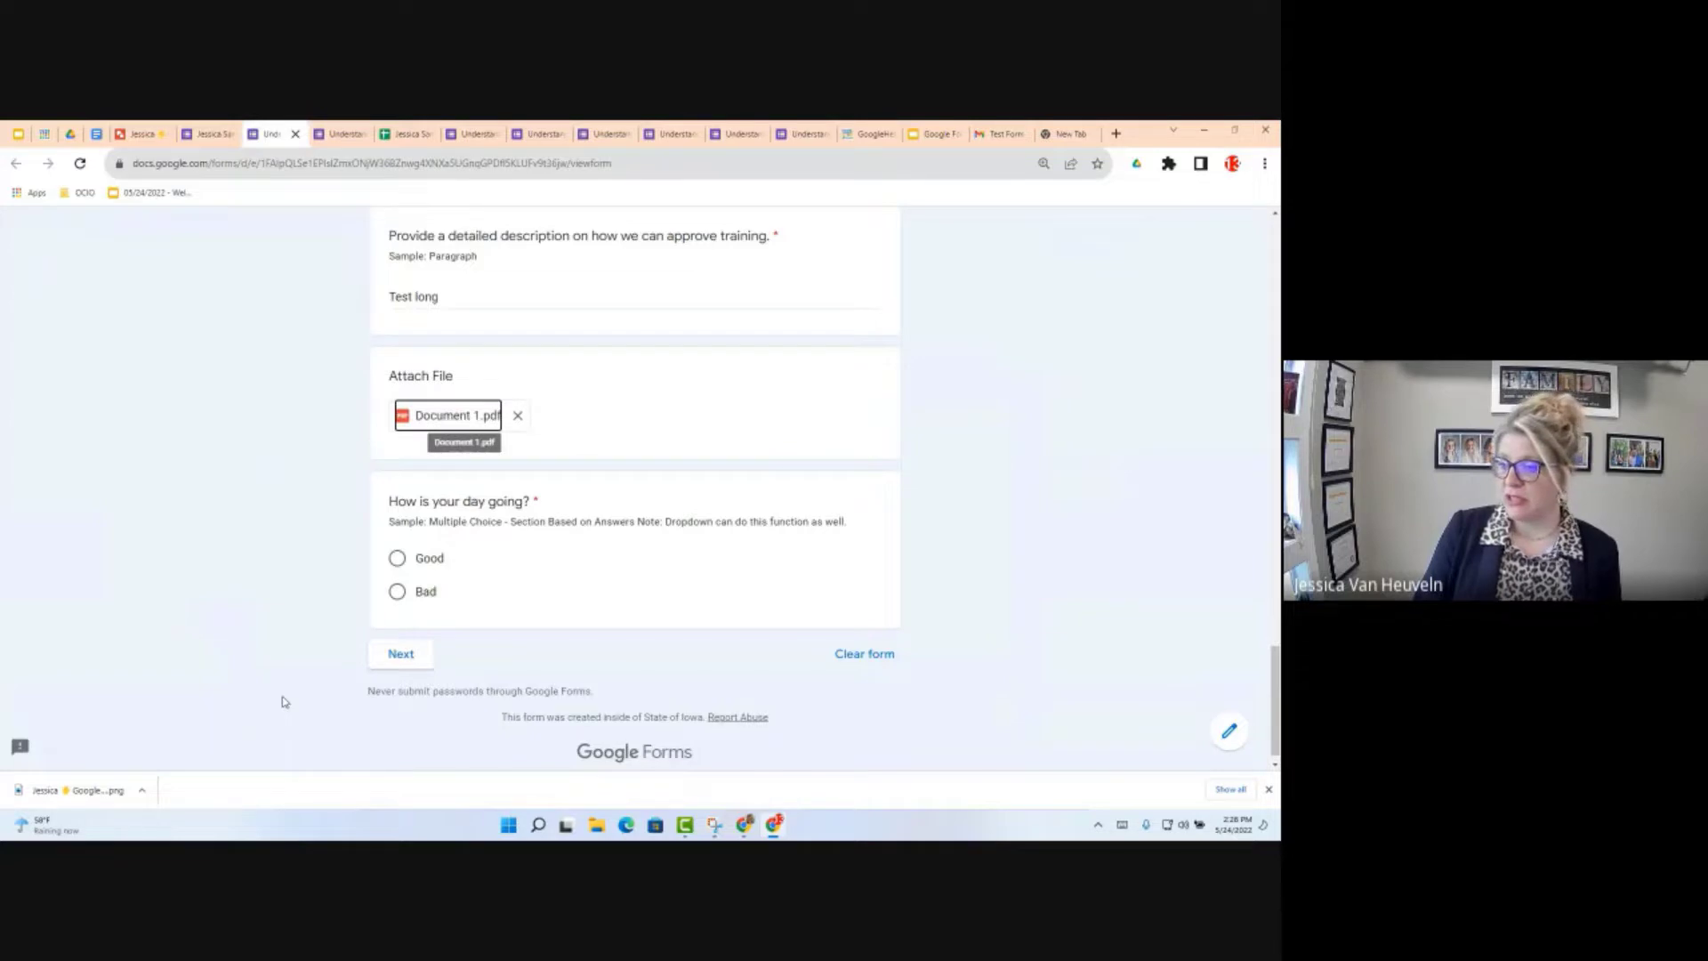
# Step: Answer the how-is-your-day question with Bad and continue to the next section
pyautogui.click(414, 569)
pyautogui.click(415, 660)
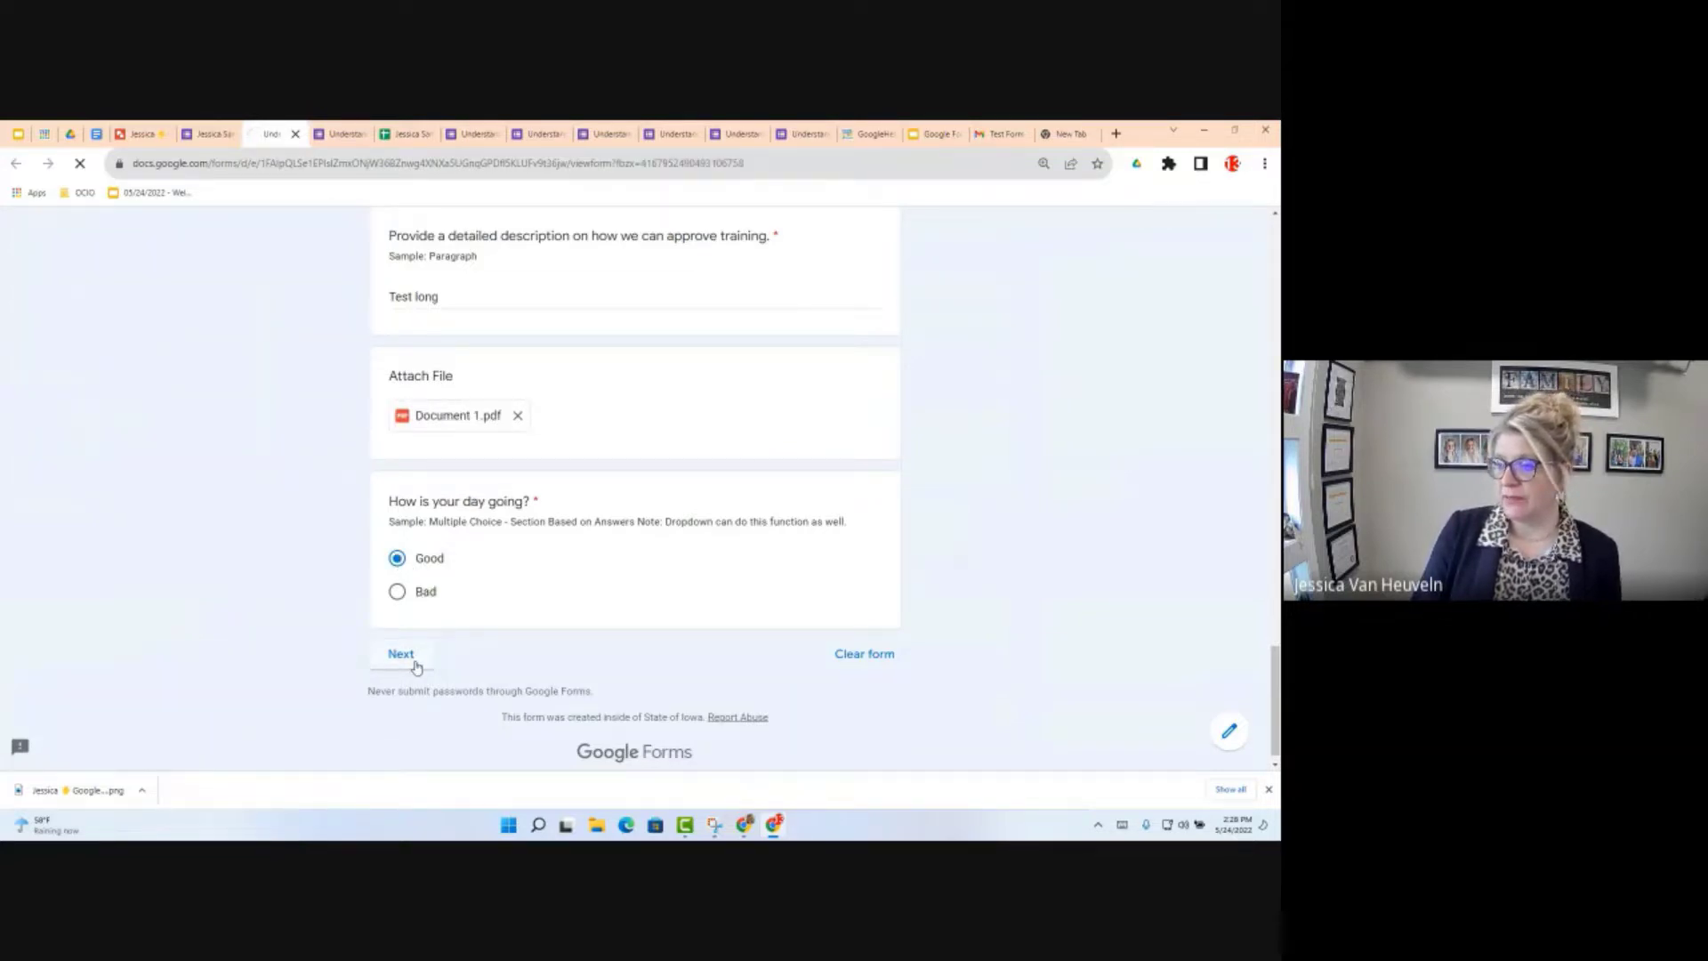
pyautogui.scroll(-3, 451, 641)
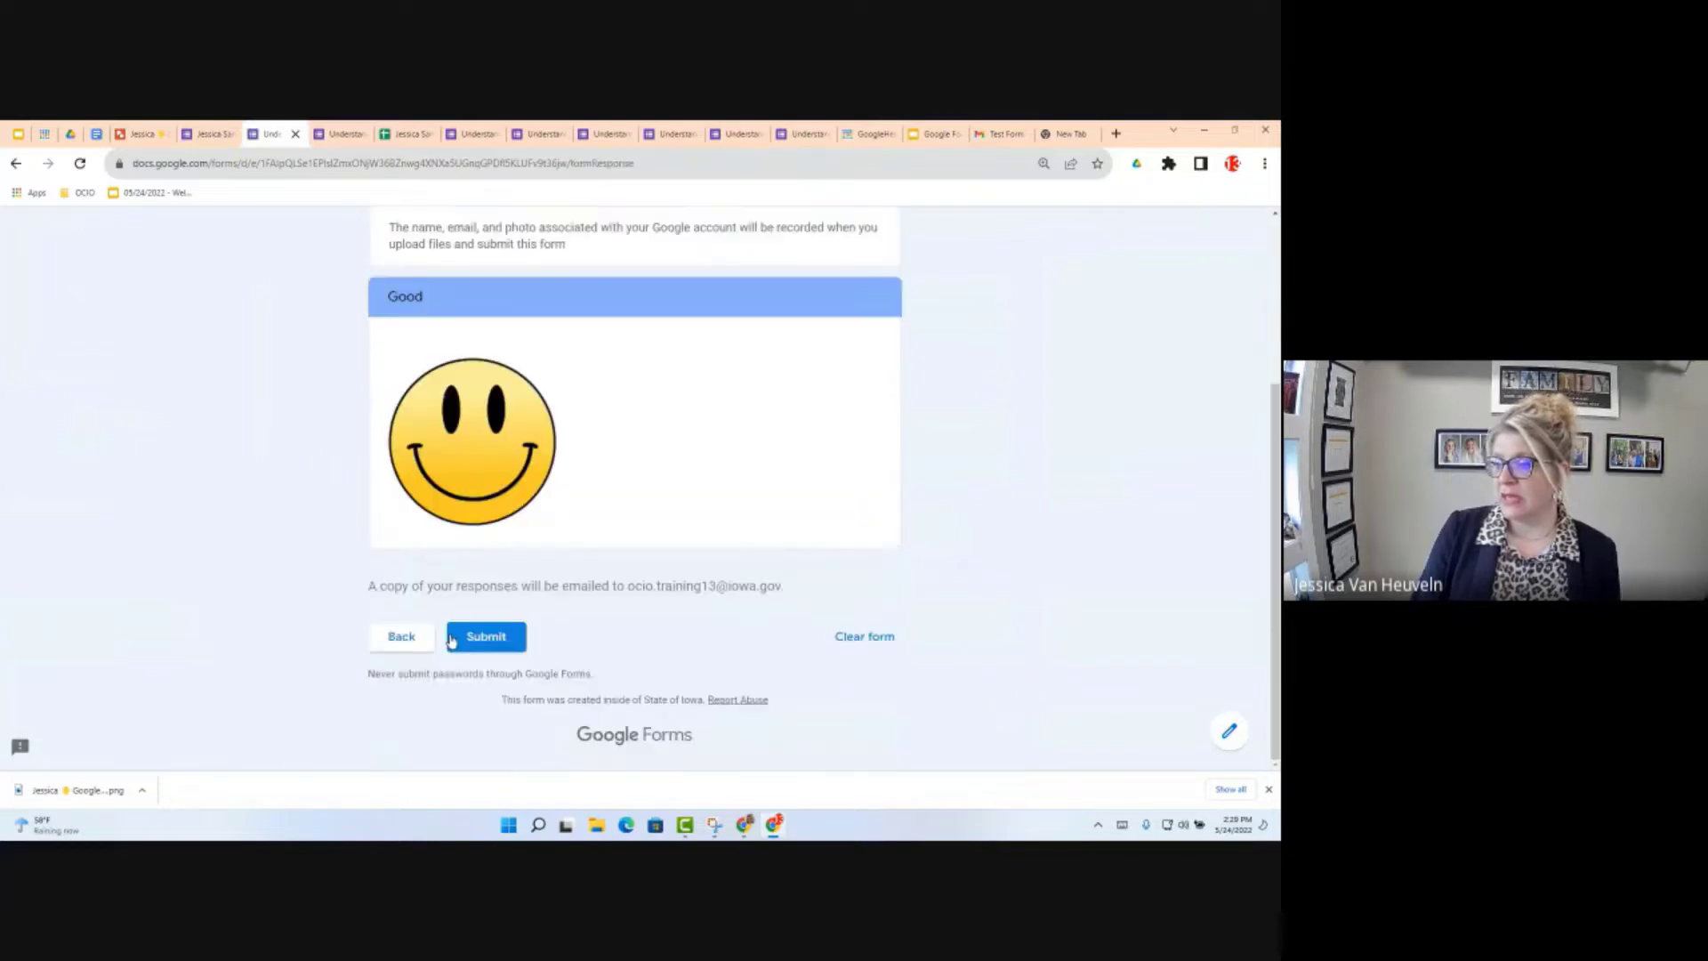
pyautogui.click(394, 639)
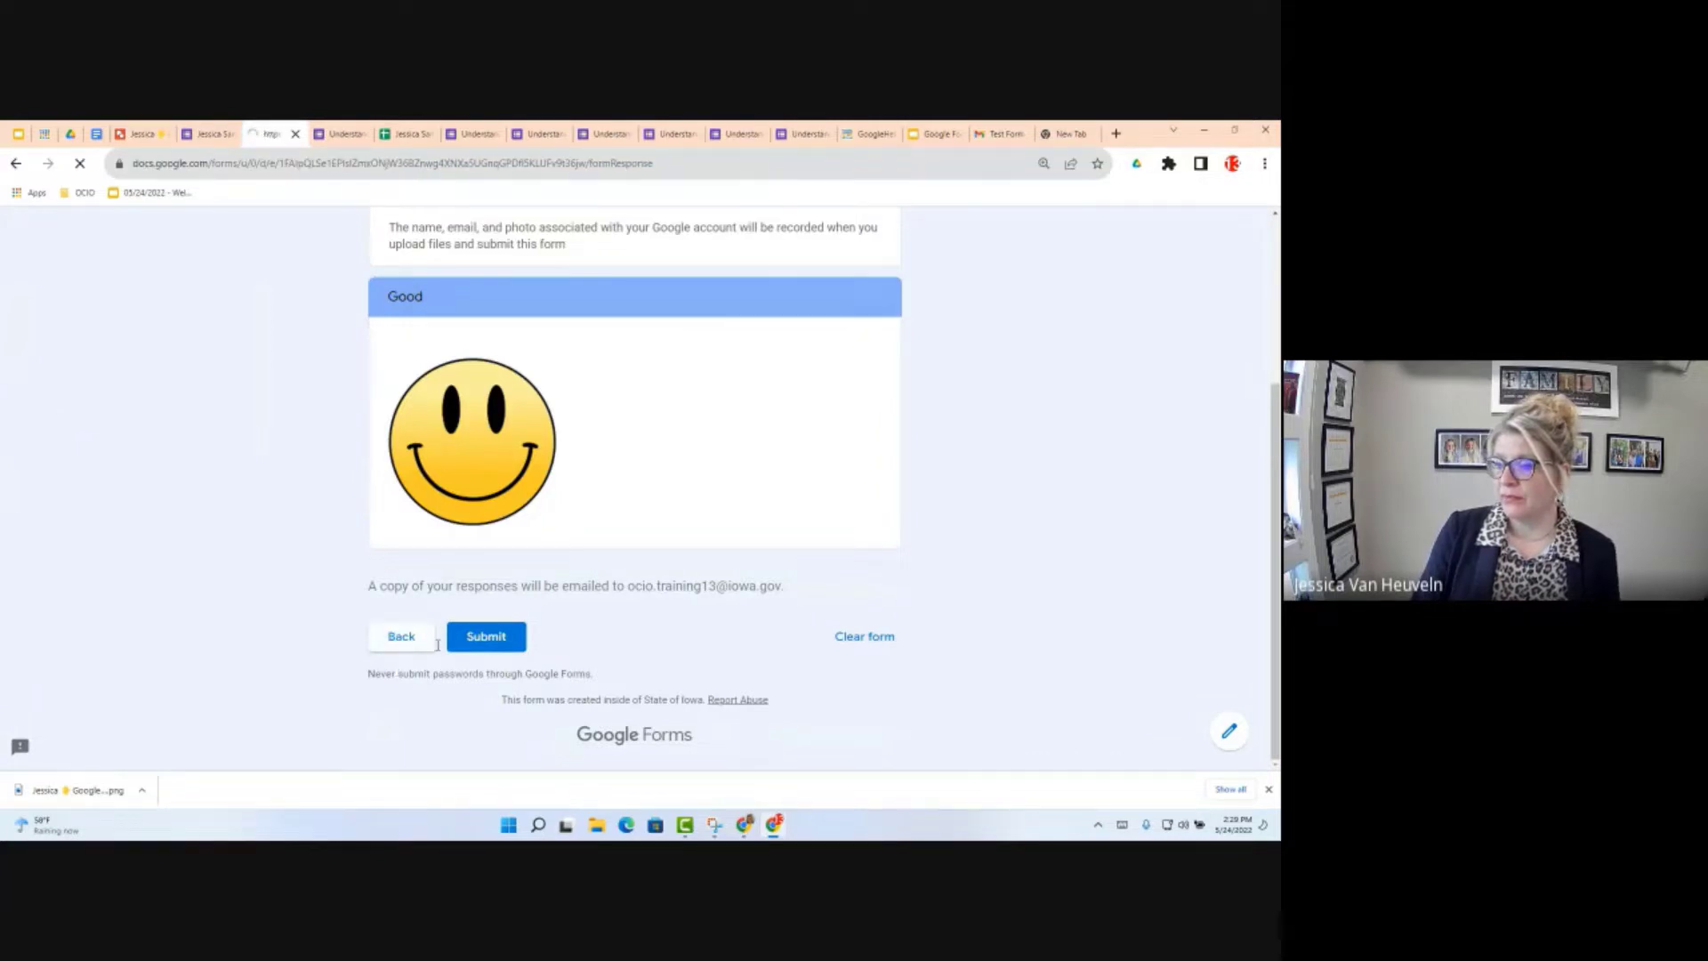
pyautogui.scroll(-5, 436, 578)
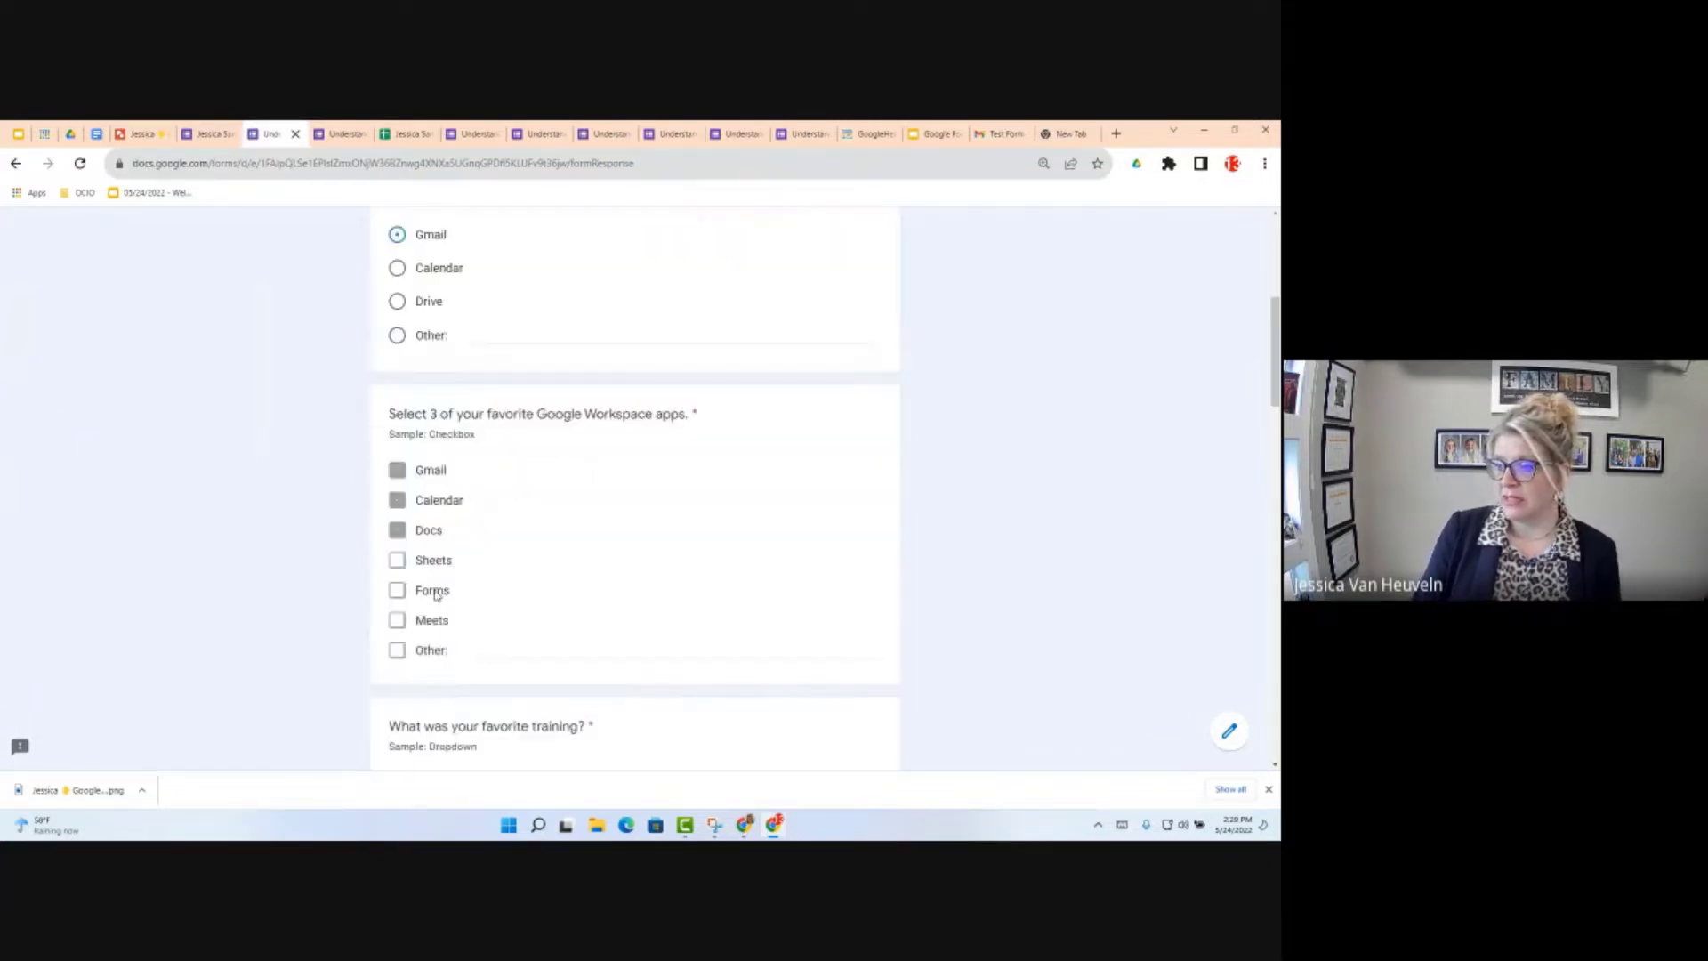
pyautogui.scroll(-2, 436, 594)
pyautogui.scroll(-20, 434, 642)
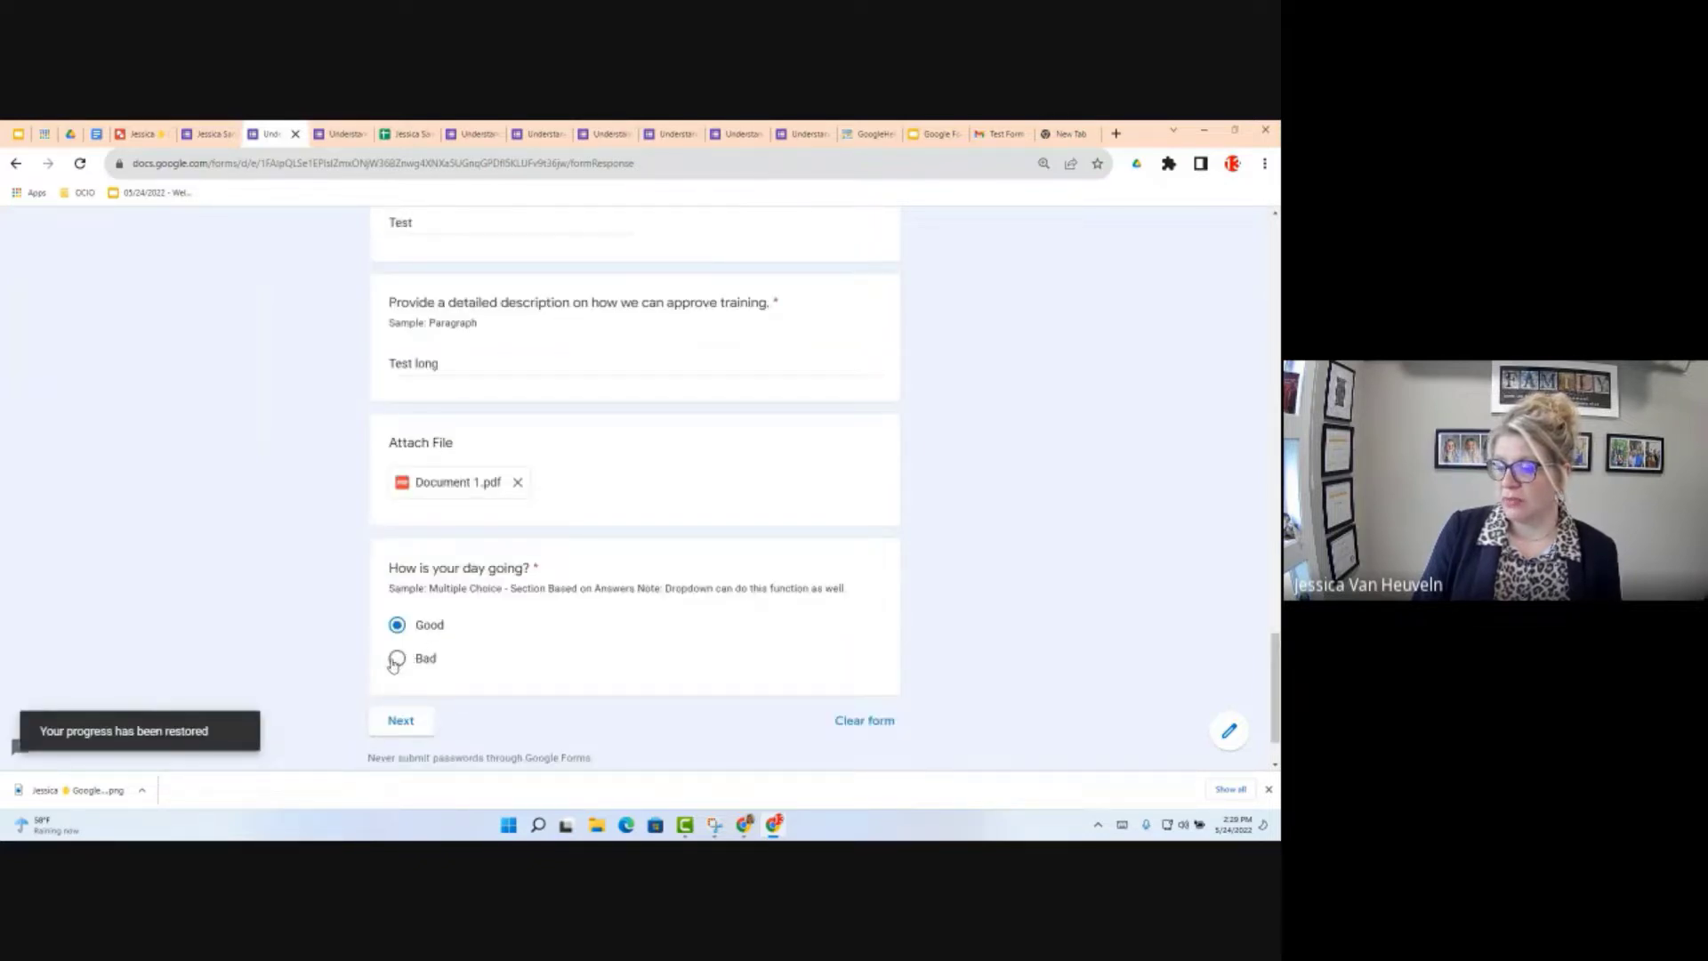
pyautogui.click(397, 659)
pyautogui.click(406, 719)
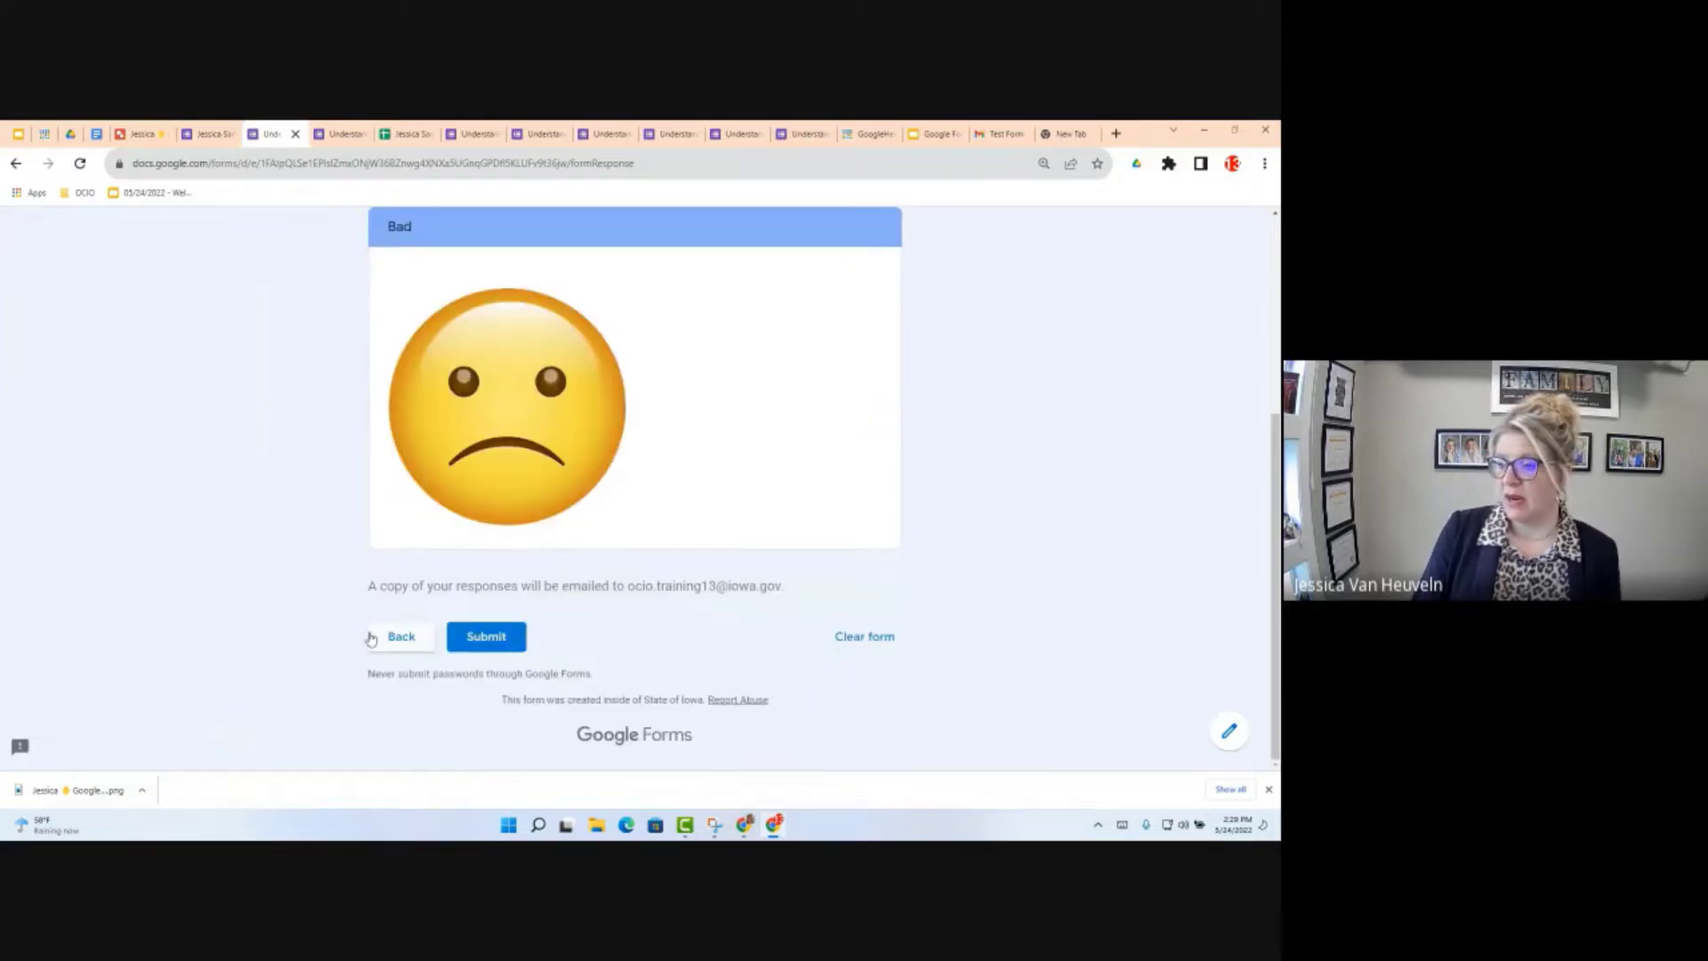
# Step: Go back, change the day answer to Good, and submit the test response
pyautogui.click(405, 642)
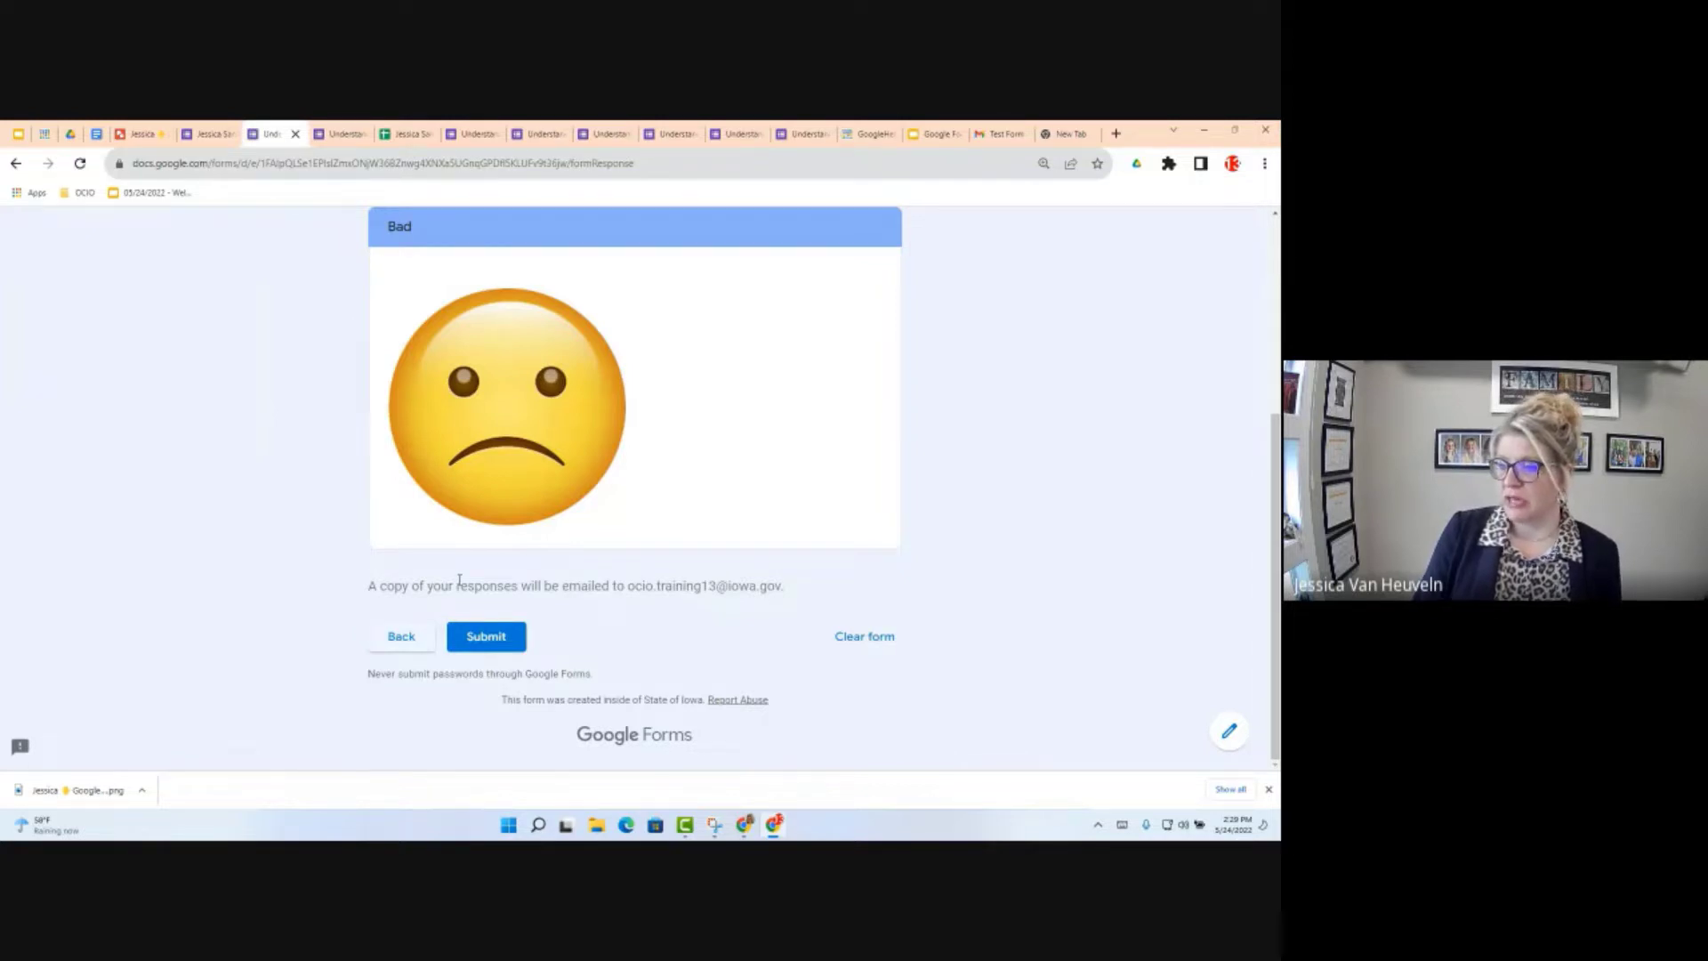
pyautogui.scroll(-6, 458, 570)
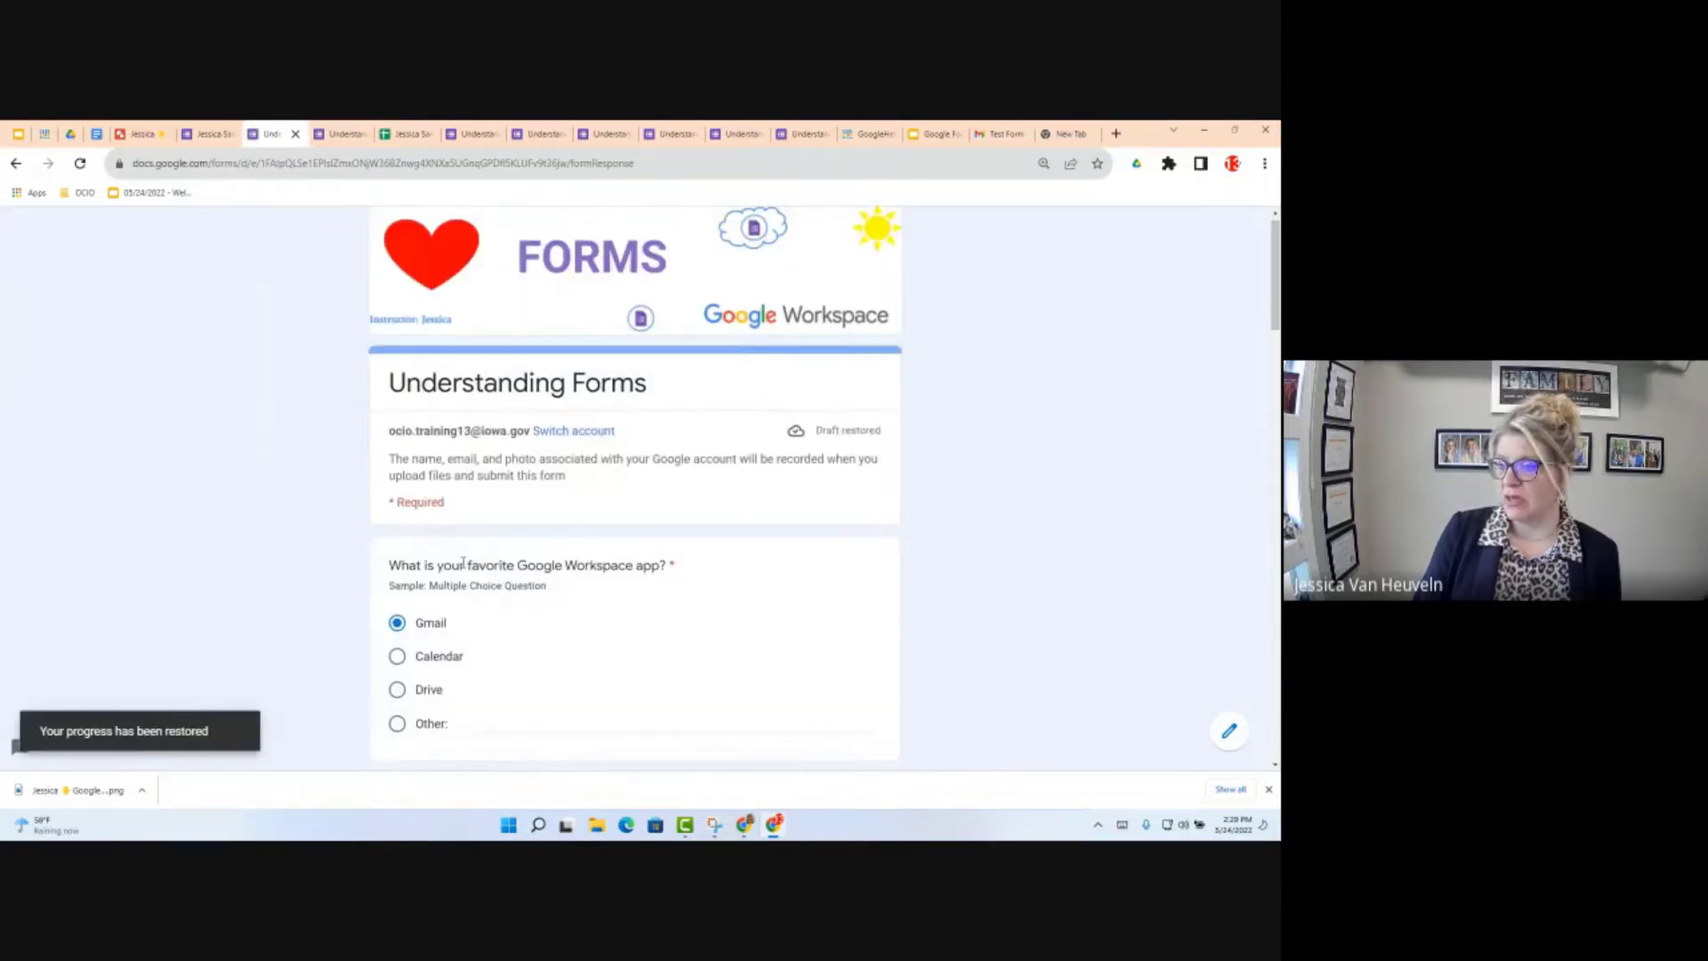
pyautogui.scroll(-8, 451, 595)
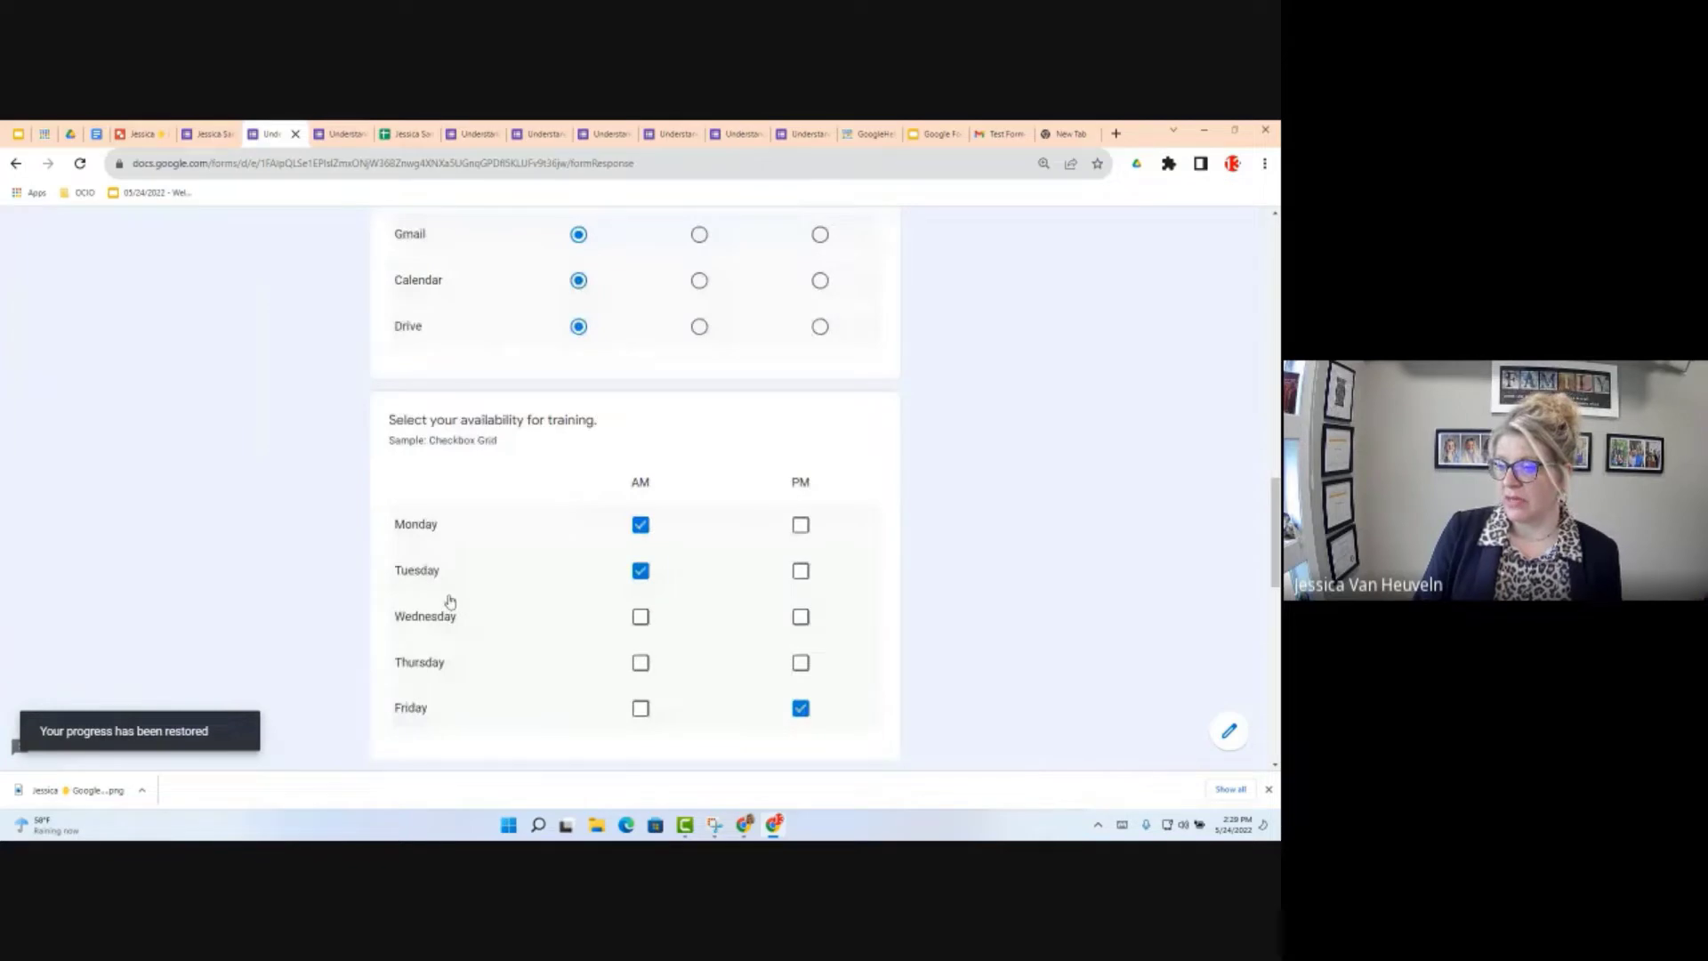
pyautogui.scroll(-5, 450, 601)
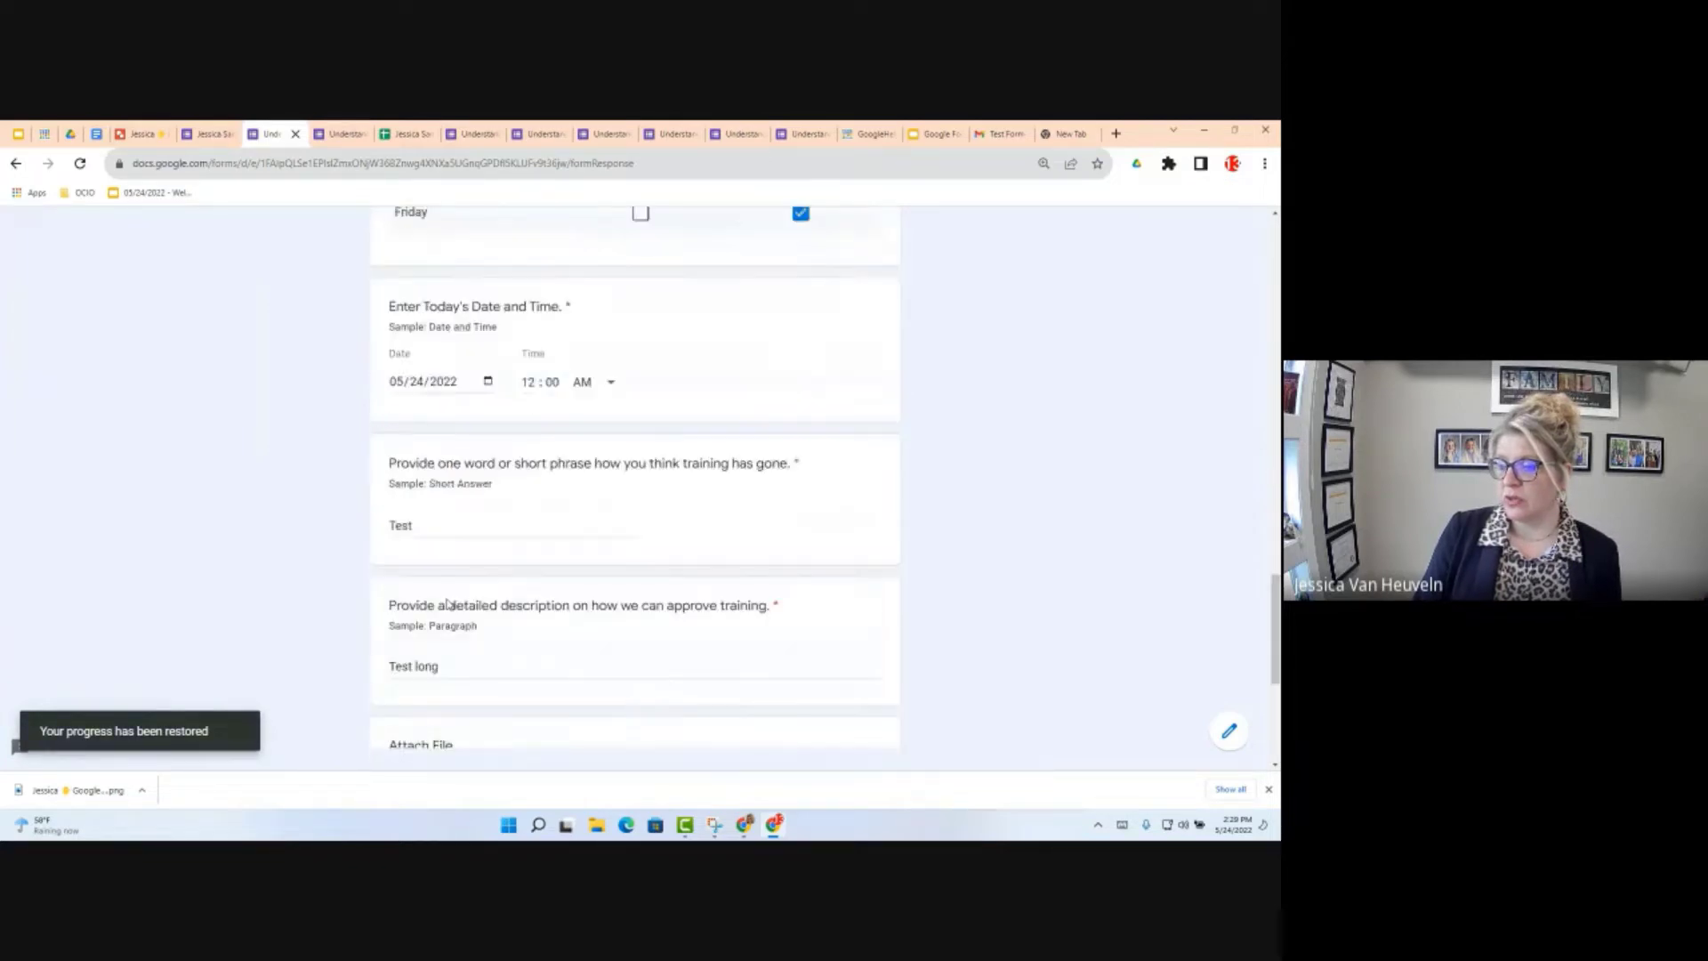
pyautogui.scroll(-5, 434, 545)
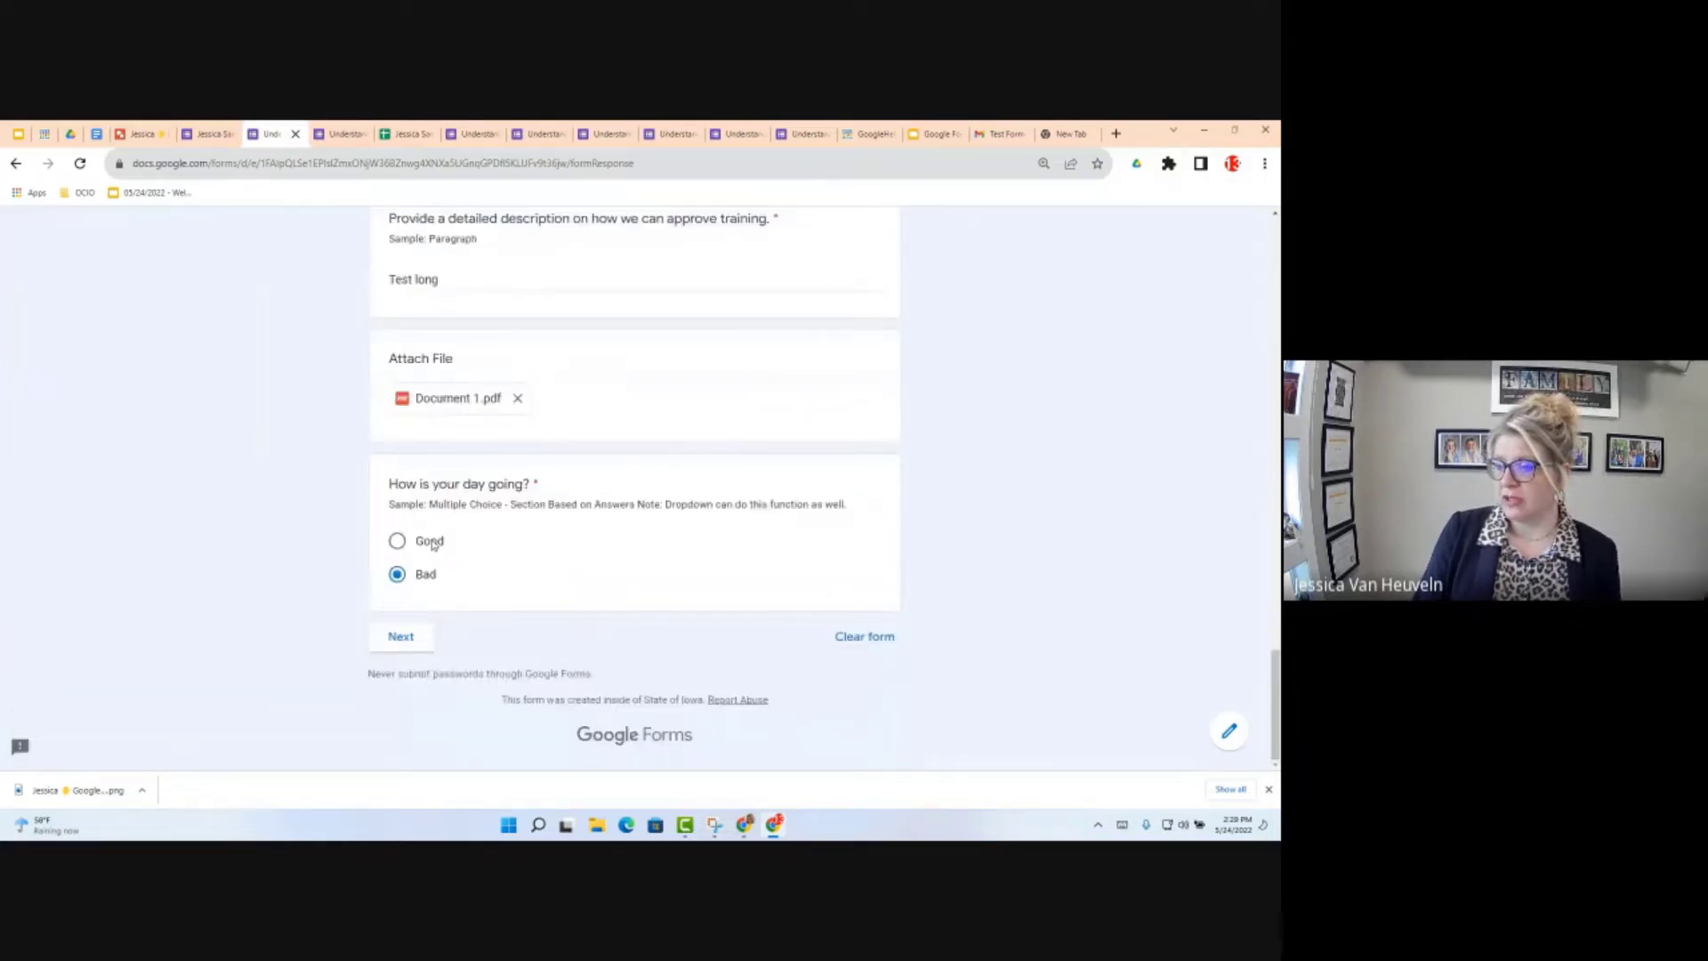
pyautogui.click(431, 542)
pyautogui.click(401, 637)
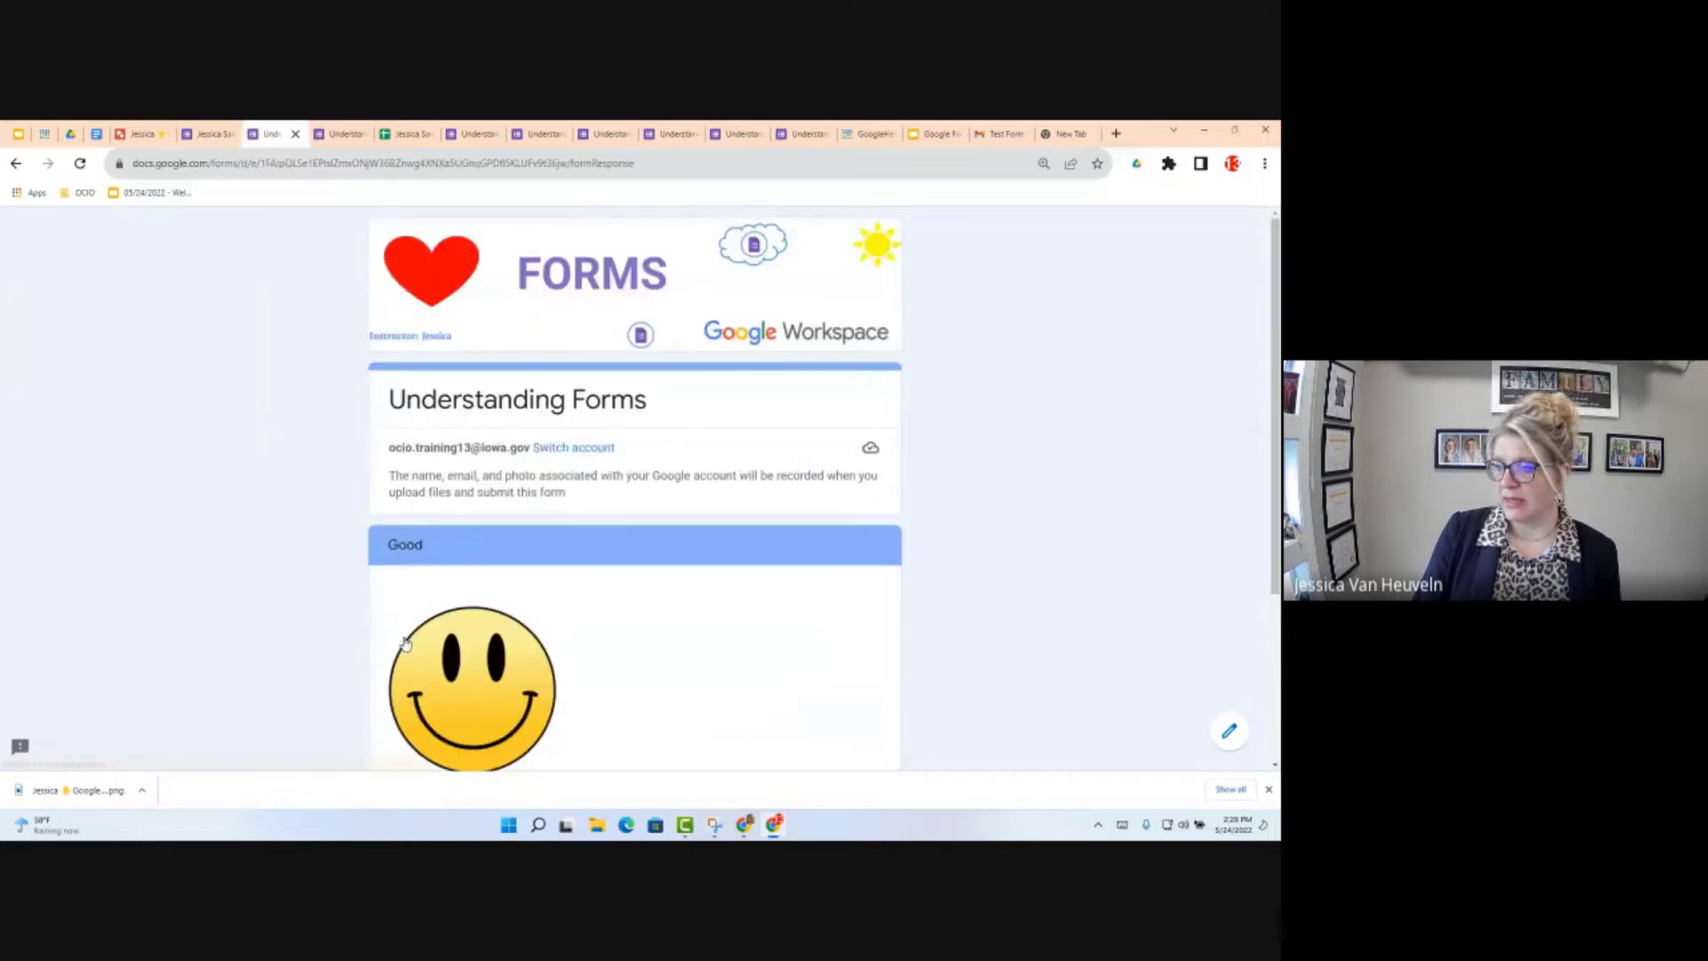
pyautogui.scroll(-5, 462, 622)
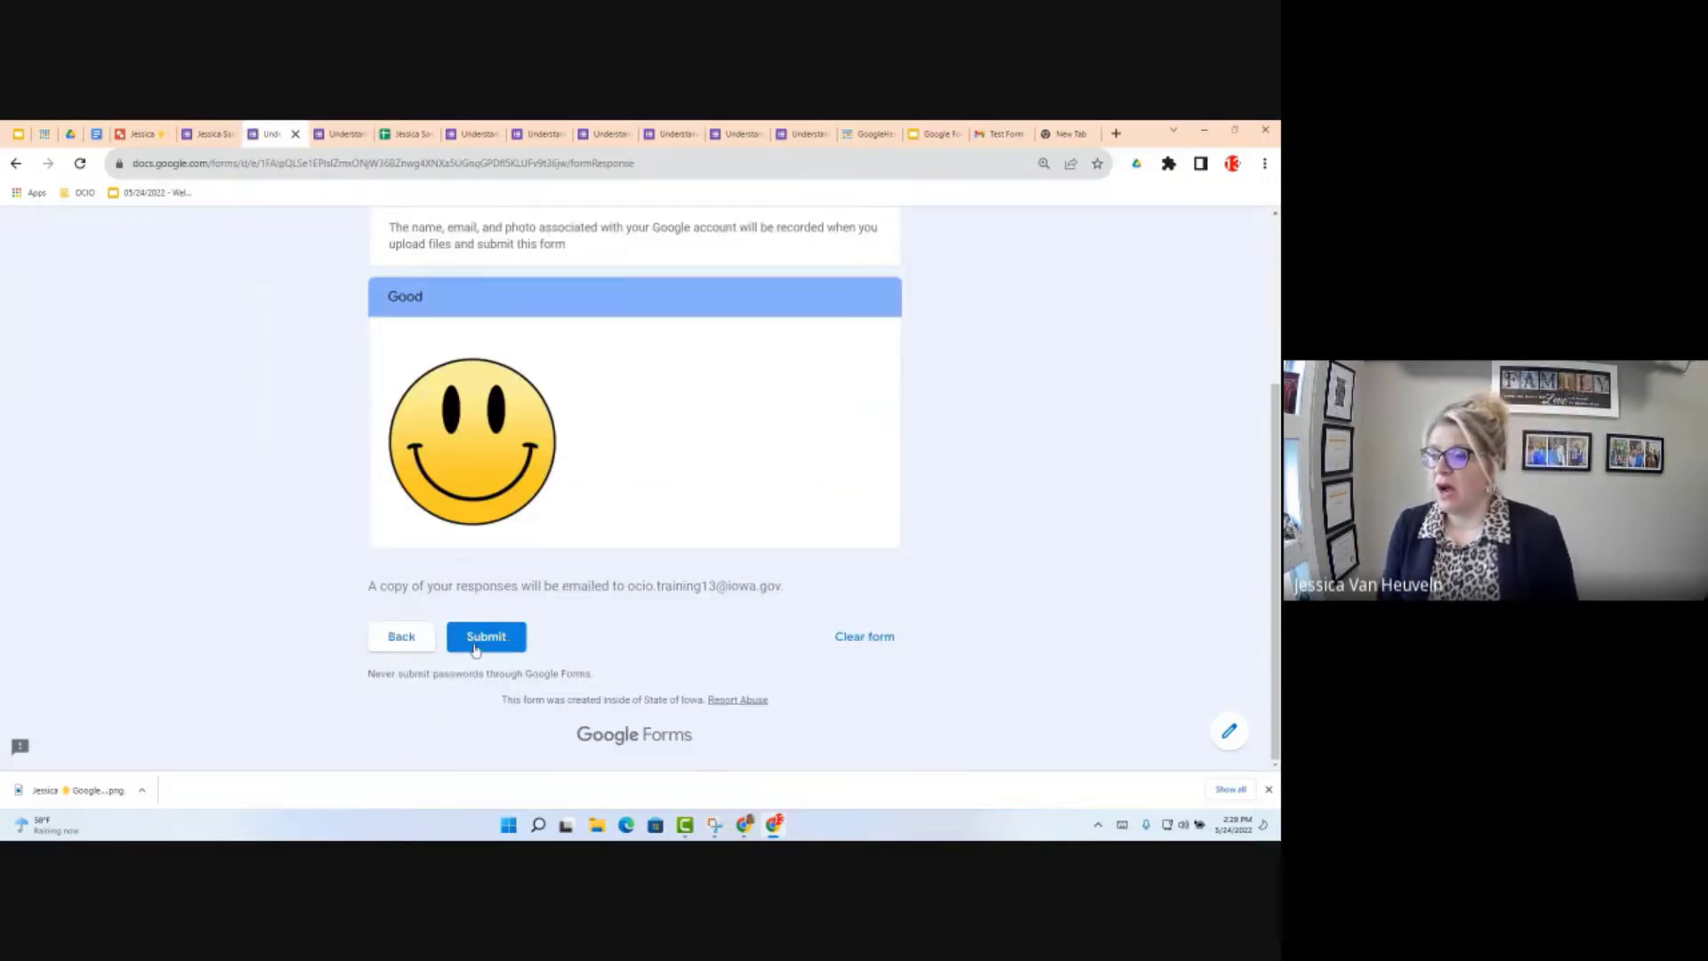
pyautogui.click(475, 648)
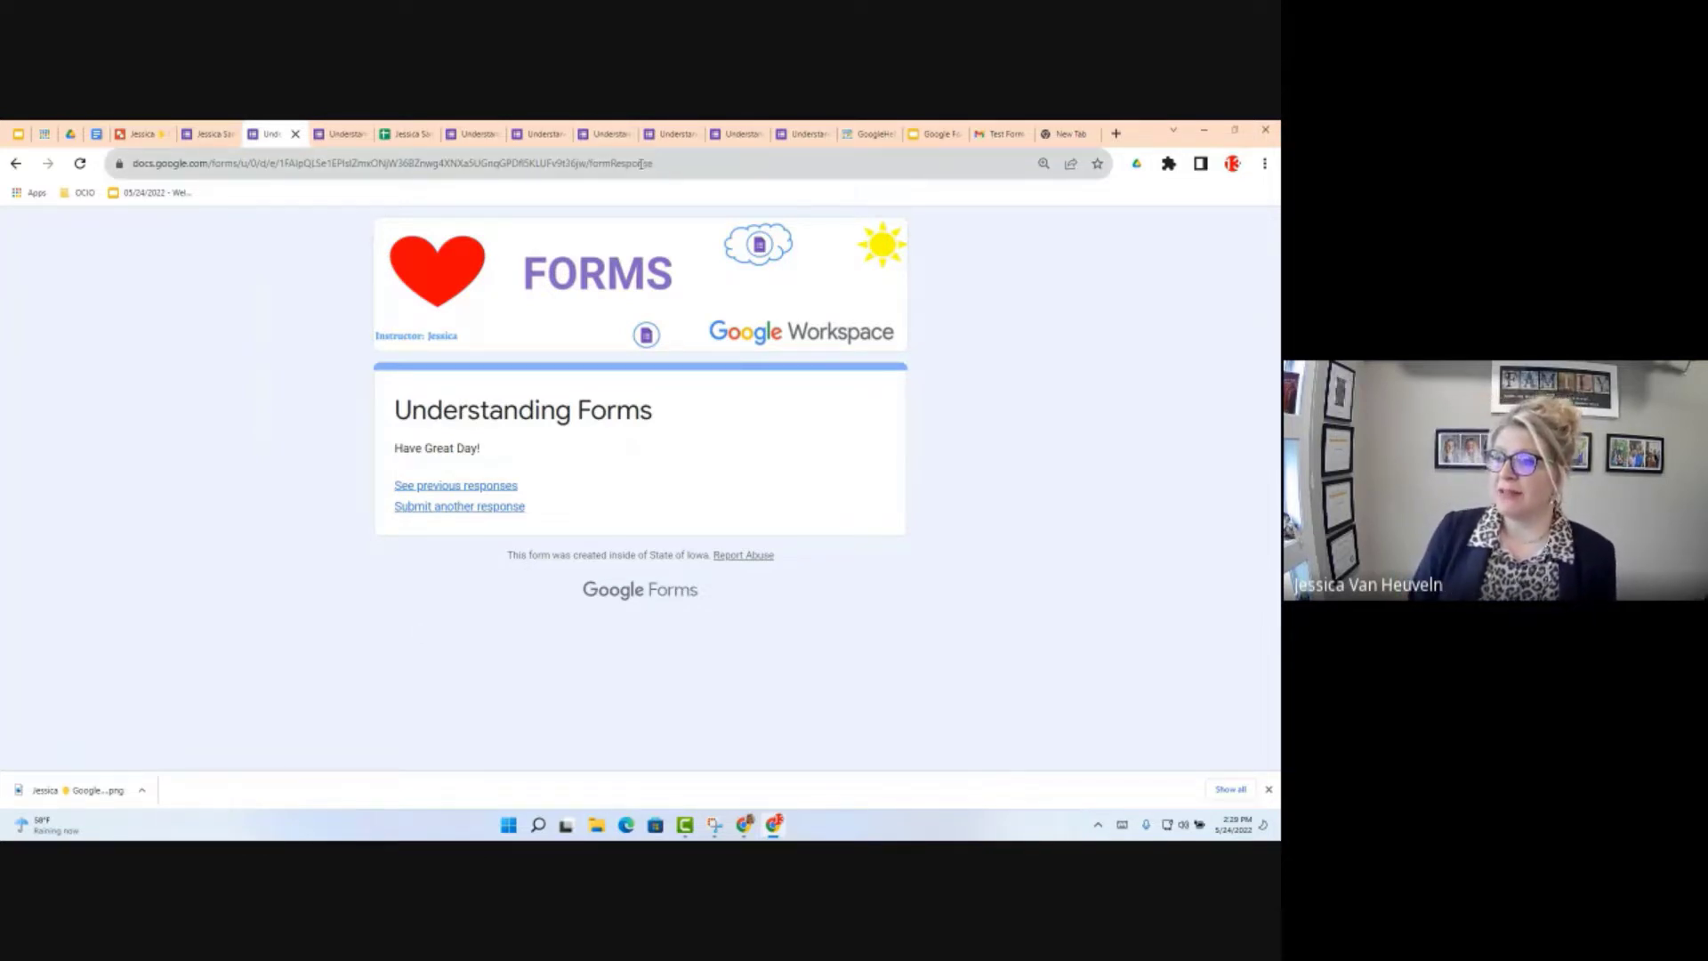
# Step: Replace 'formResponse' at the end of the form URL with 'edit' and load it
pyautogui.moveTo(590, 162); pyautogui.dragTo(681, 172)
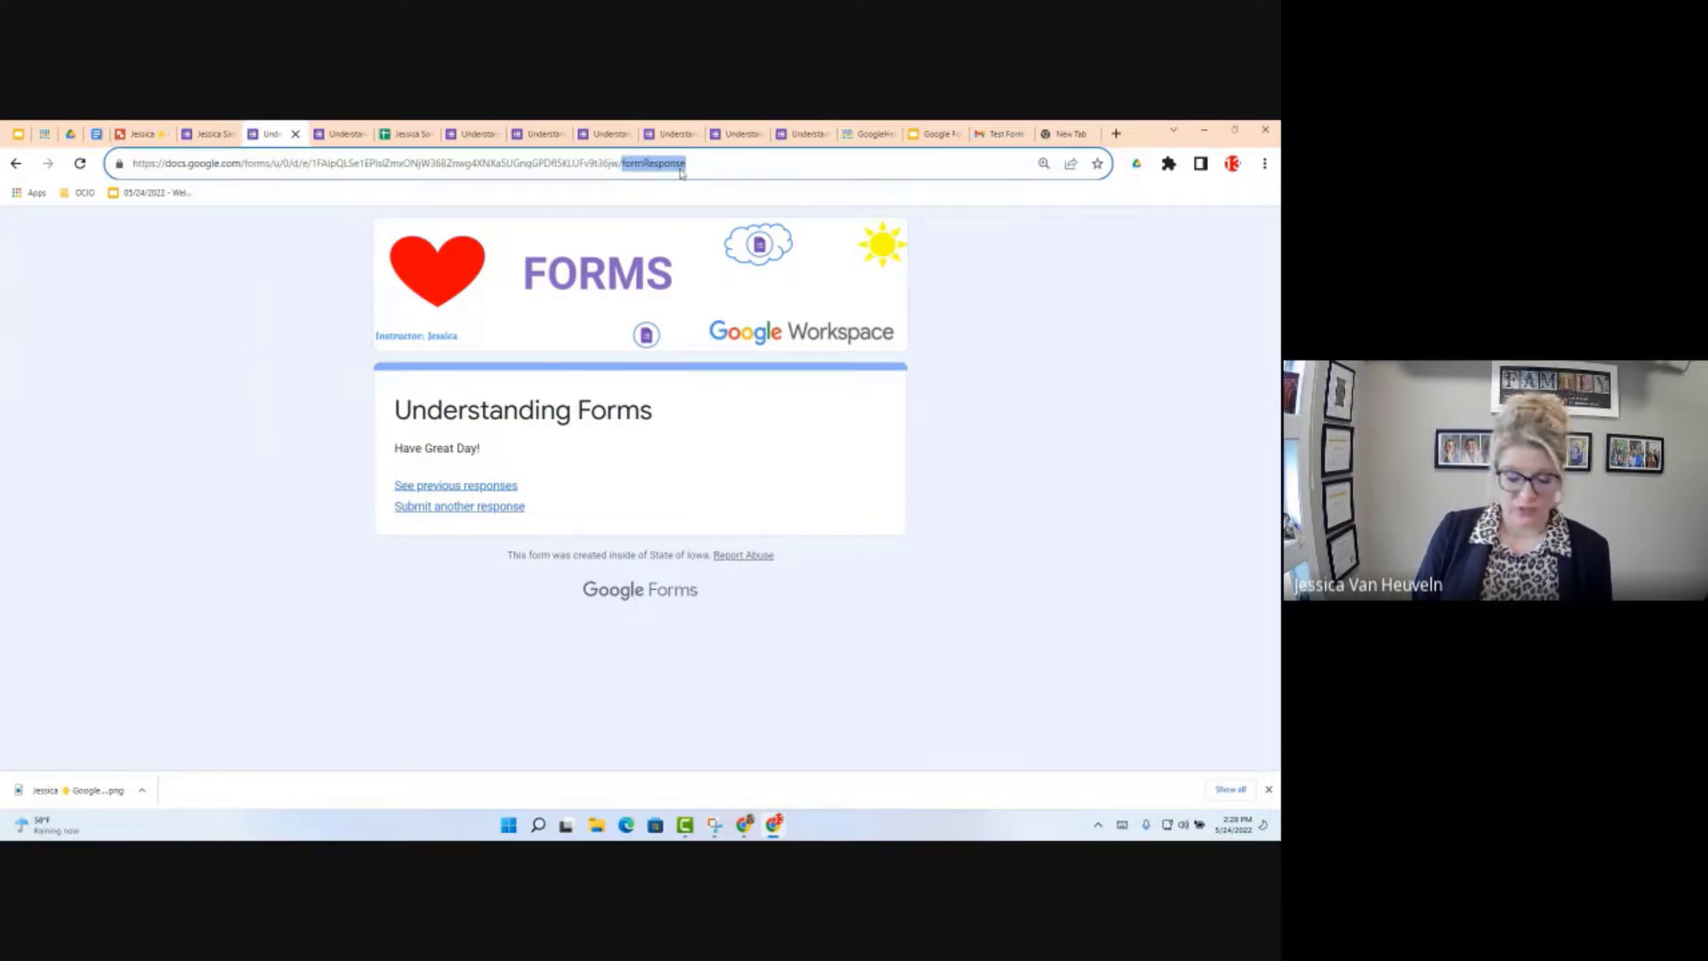
pyautogui.write('e')
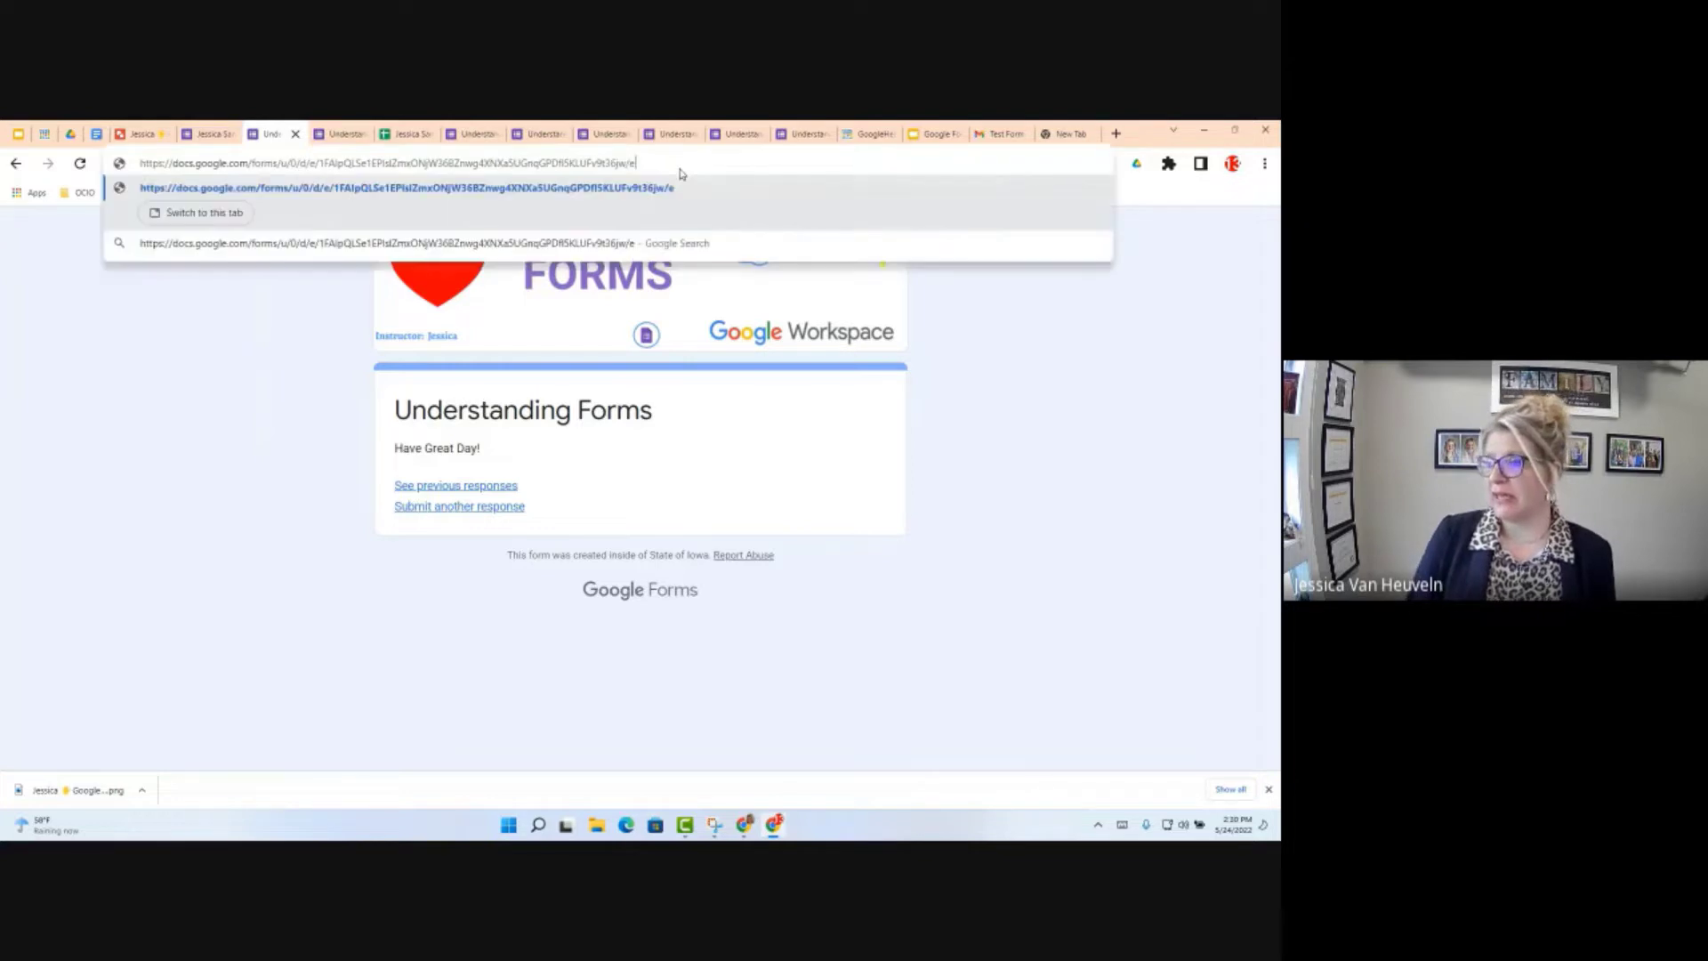
pyautogui.write('dit')
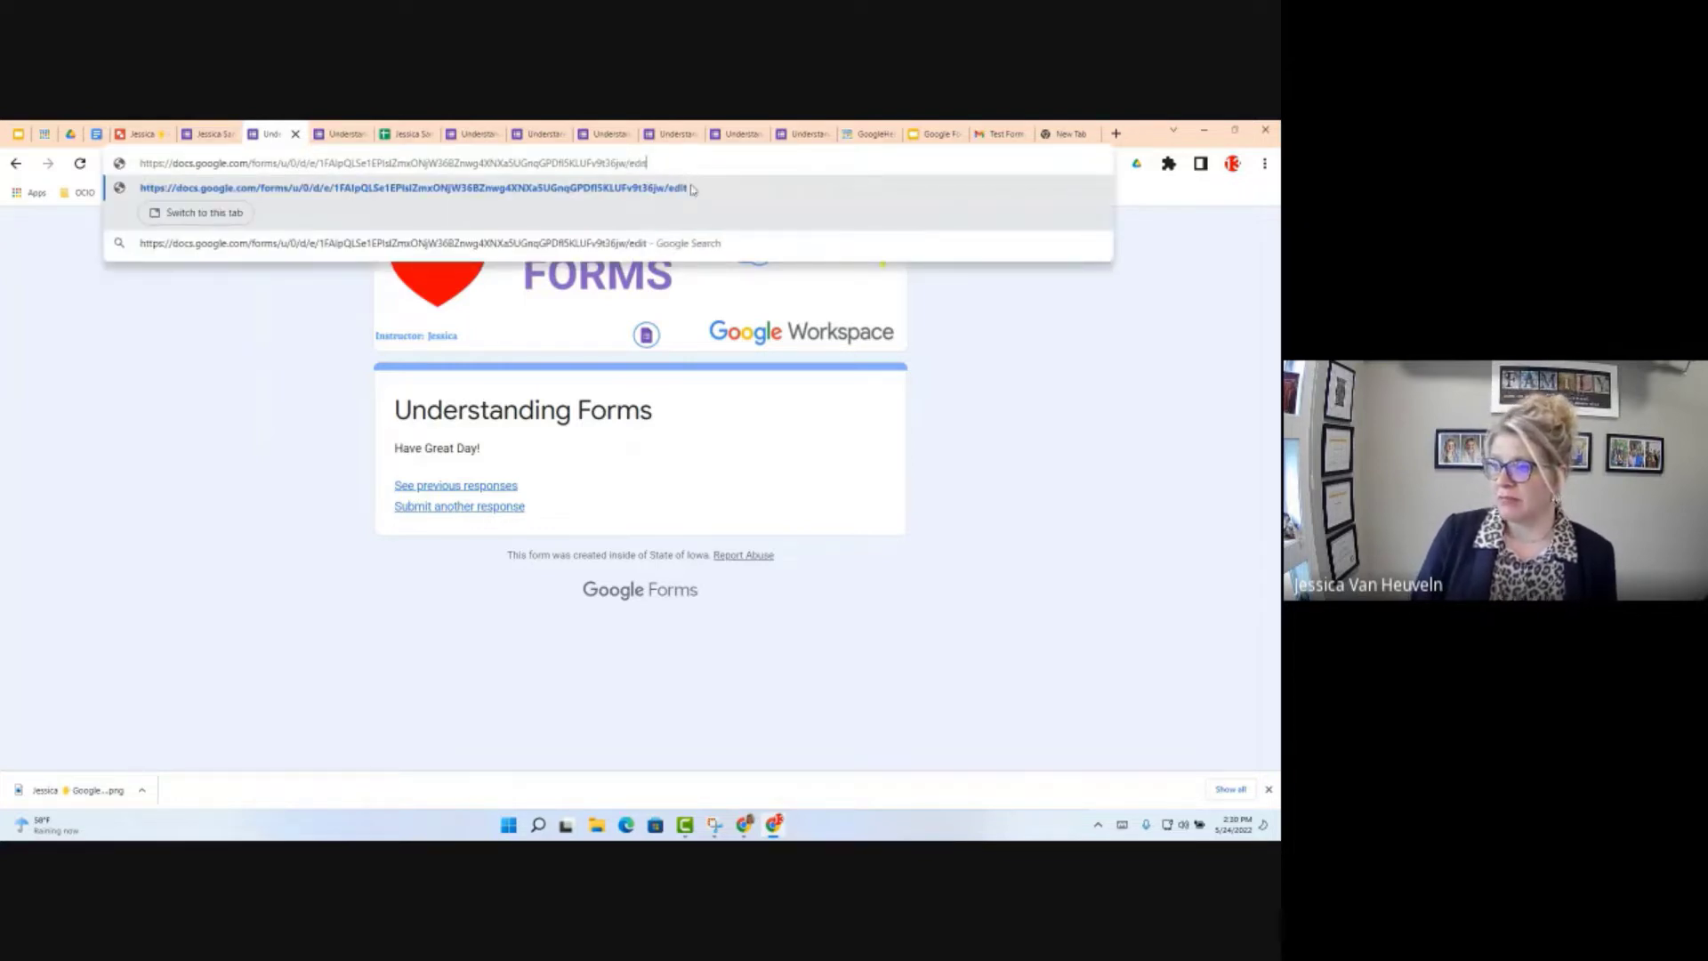
pyautogui.press('Return')
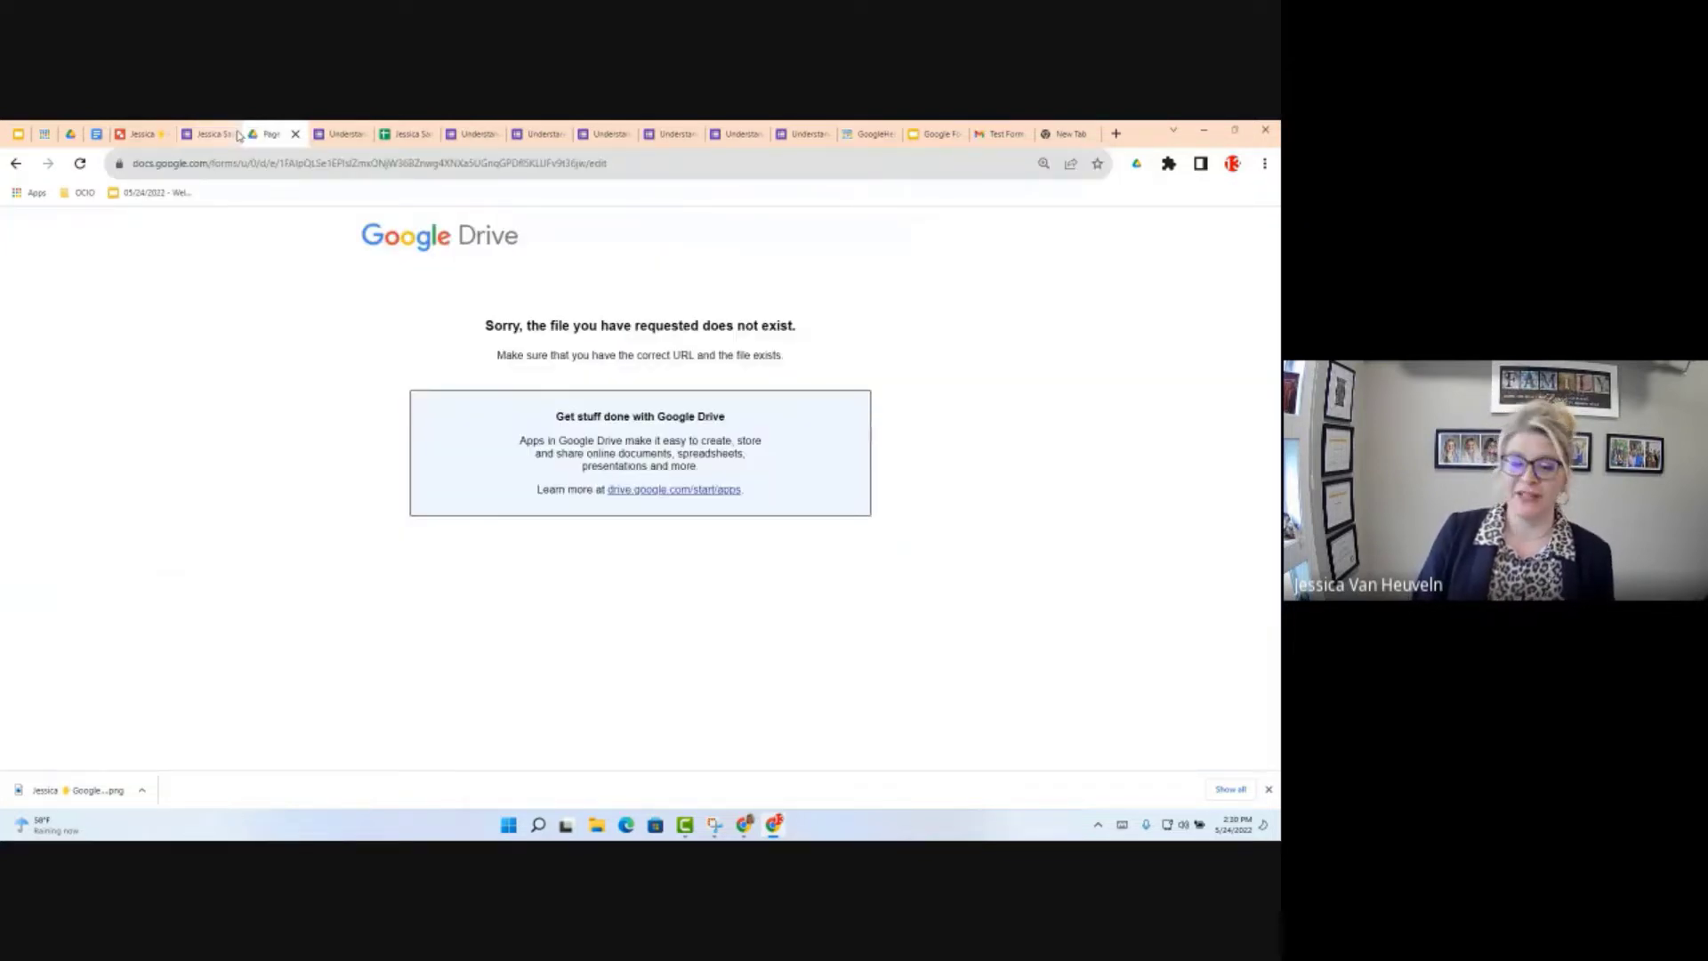
pyautogui.click(235, 134)
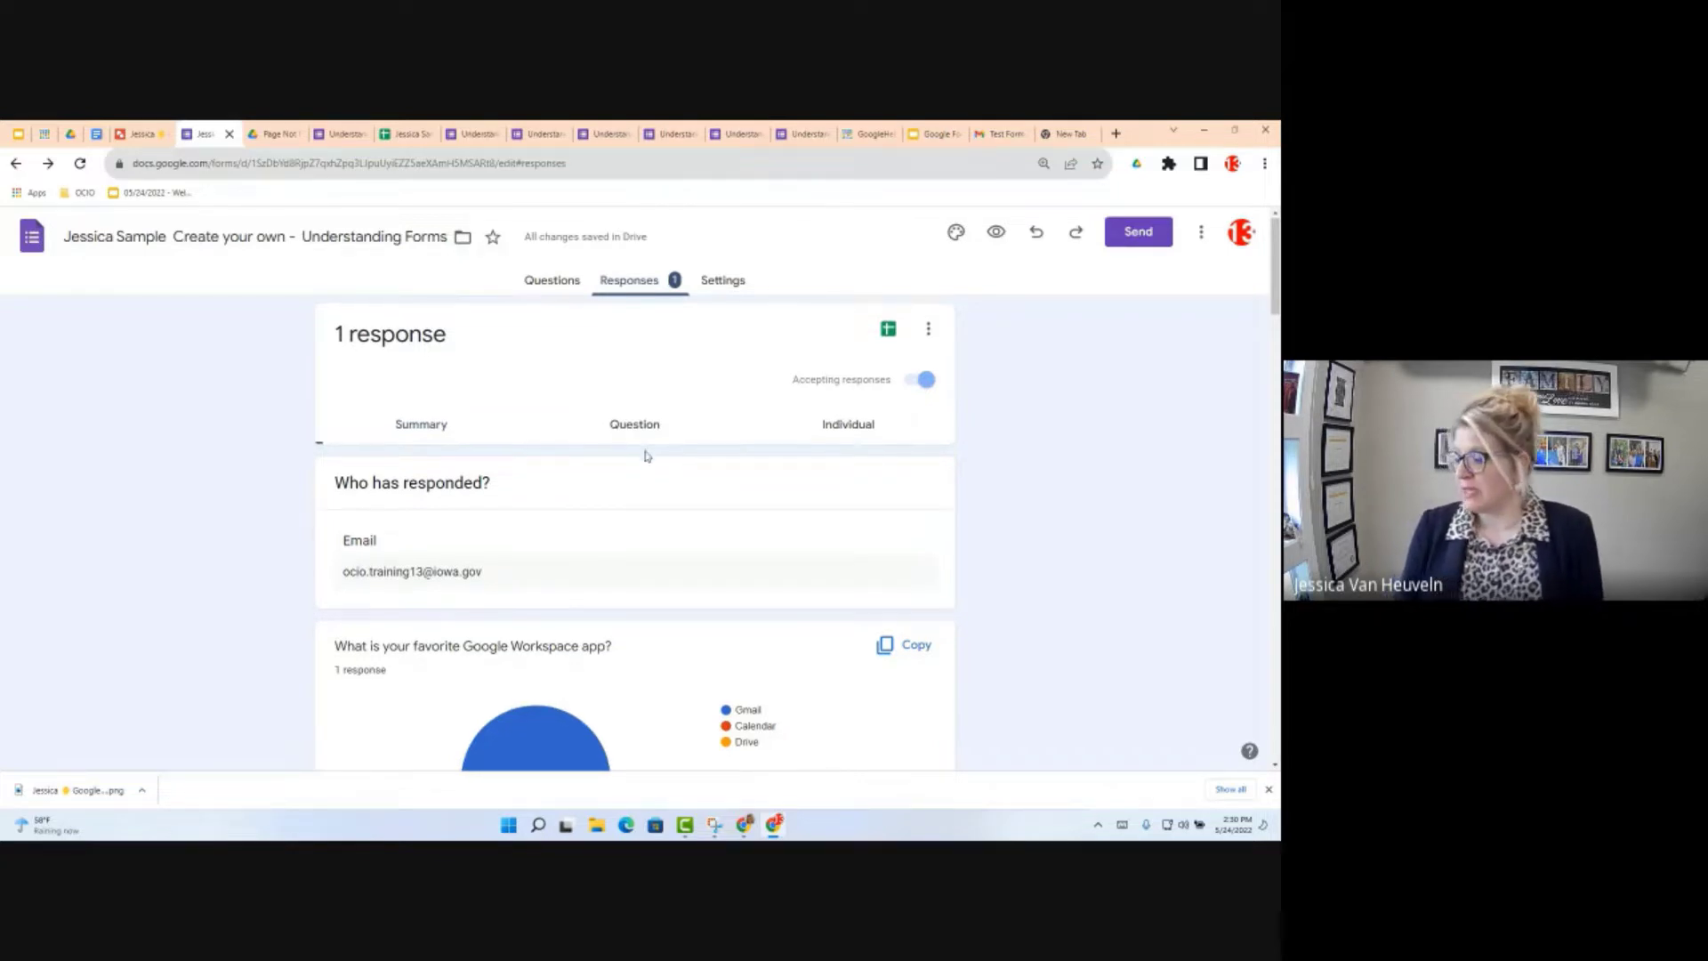
# Step: Scroll through the Summary charts for the 1 response, including the favourite-app pie chart
pyautogui.scroll(-1, 646, 457)
pyautogui.scroll(-1, 646, 458)
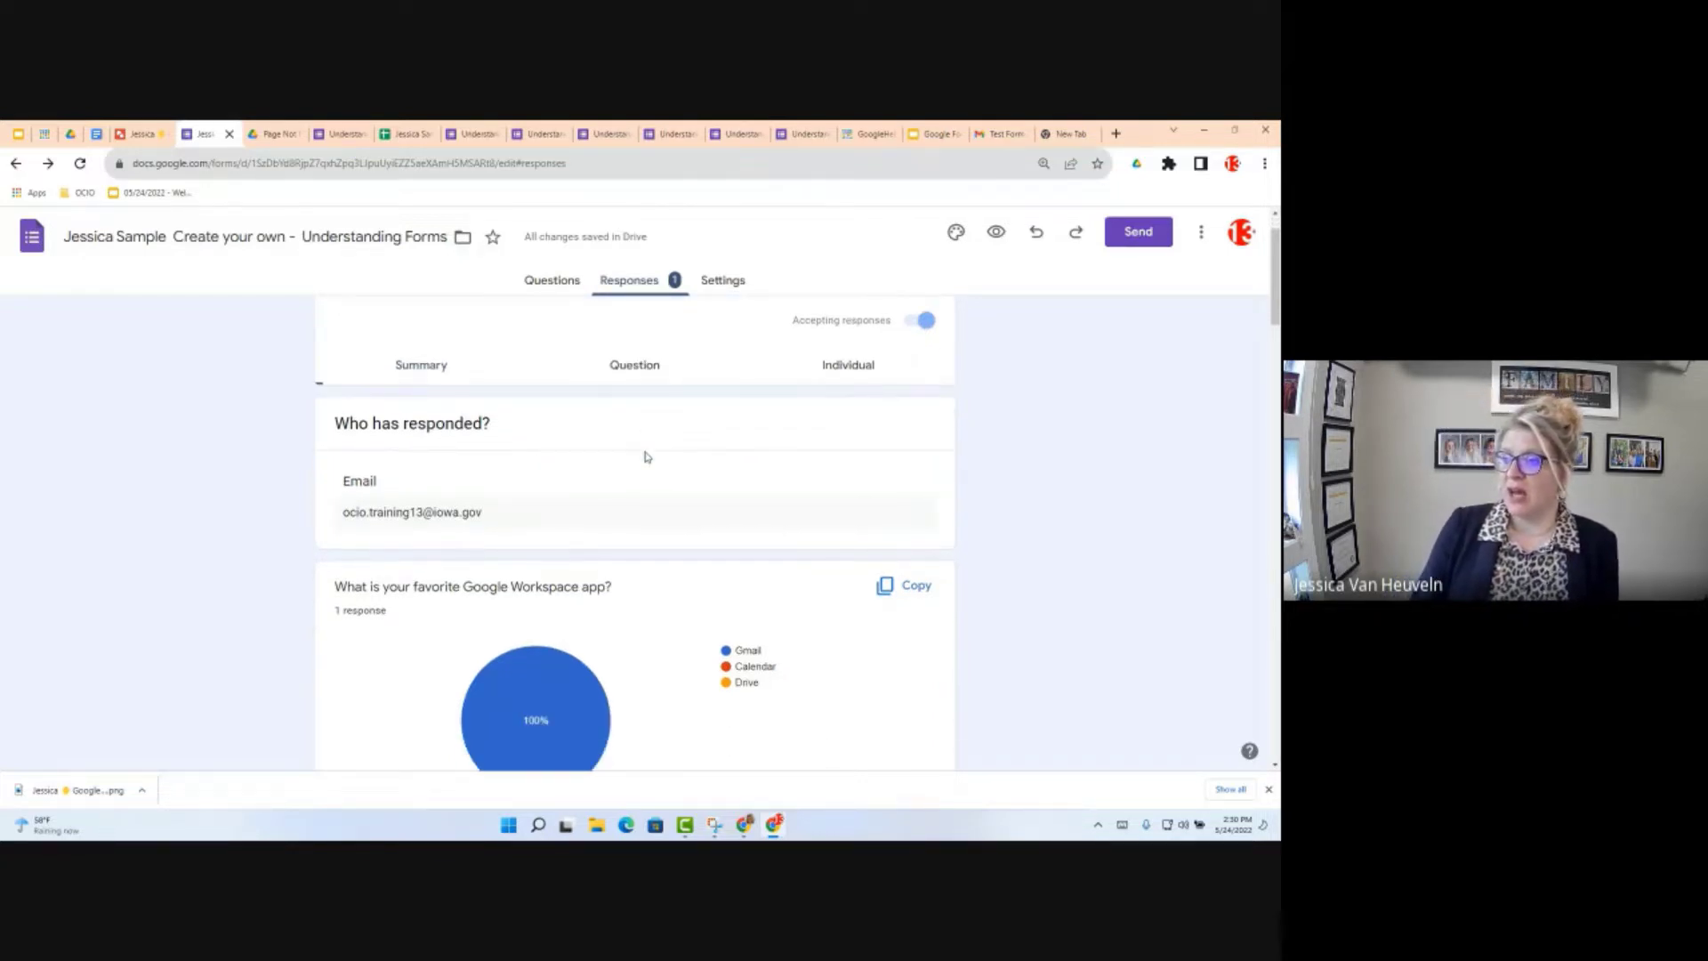
pyautogui.scroll(-2, 642, 573)
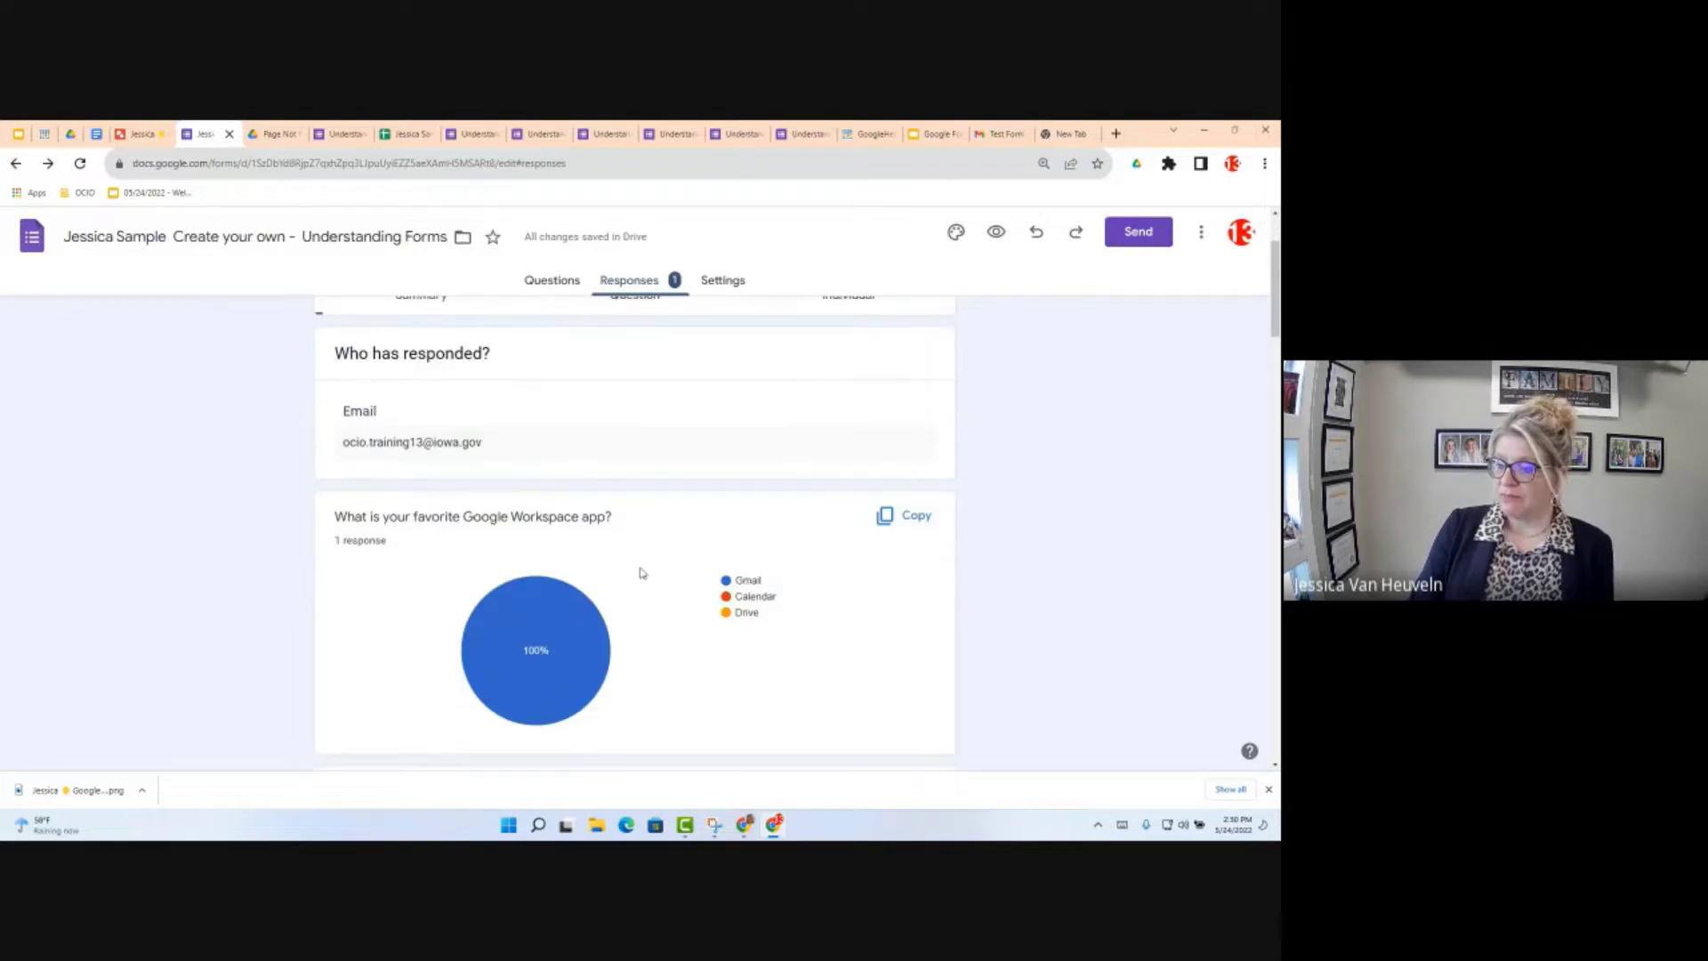
pyautogui.scroll(-3, 643, 573)
pyautogui.scroll(-6, 640, 583)
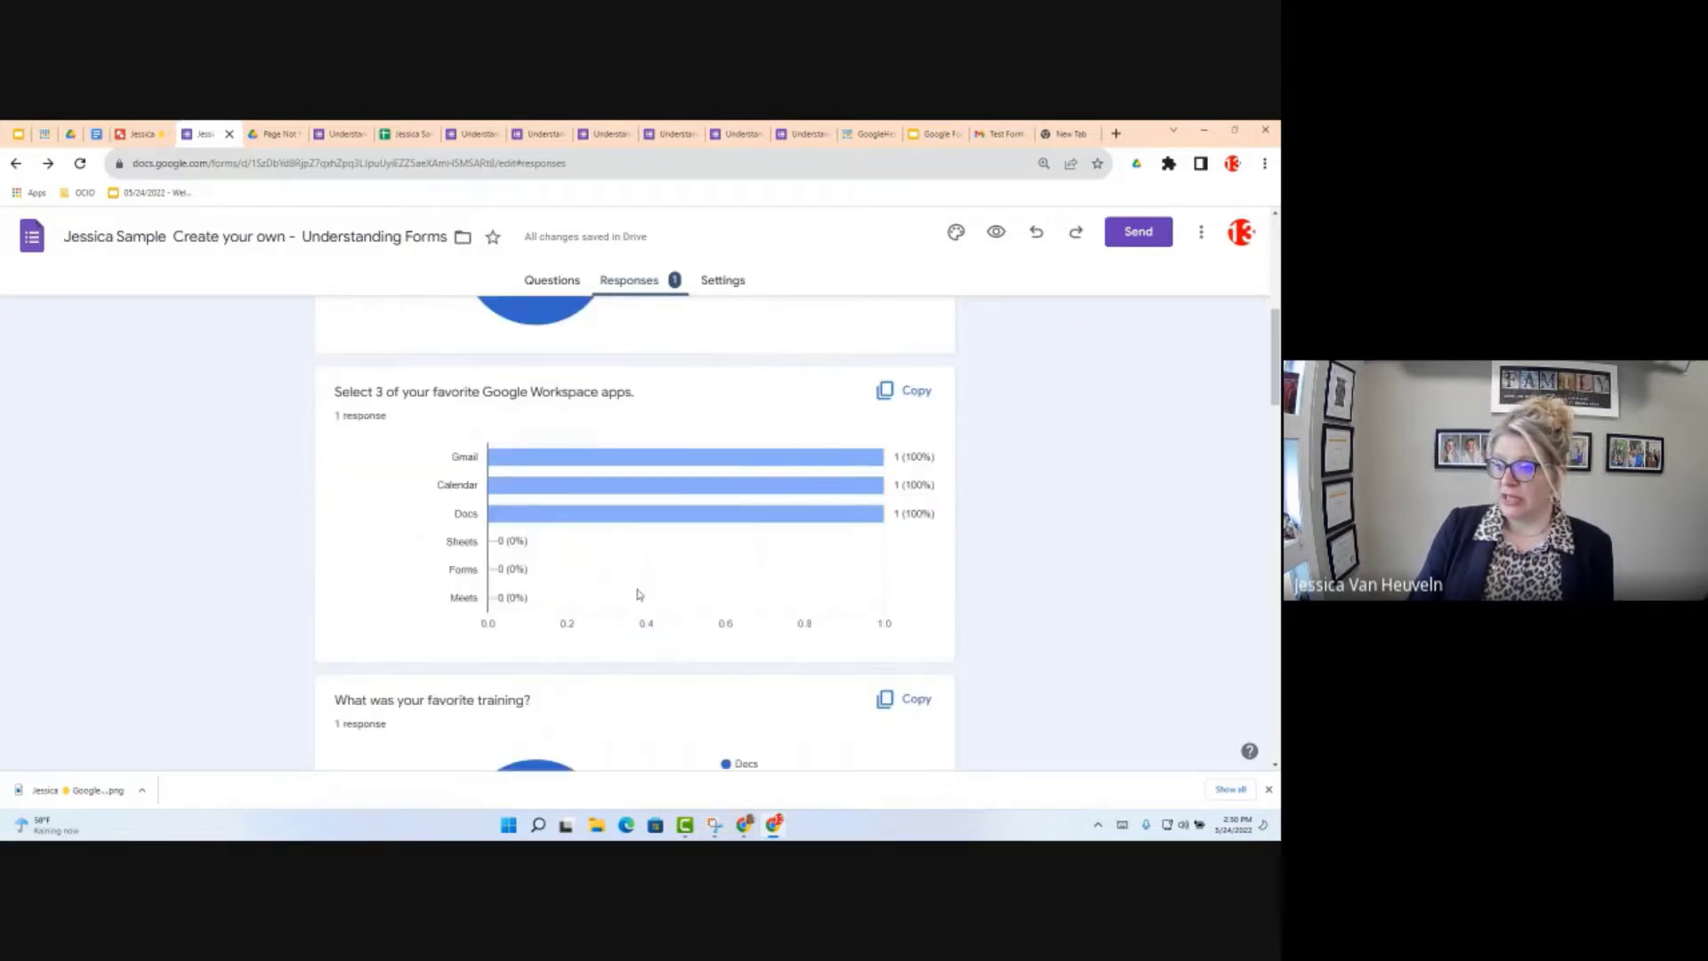
pyautogui.scroll(-2, 637, 595)
pyautogui.scroll(-10, 637, 597)
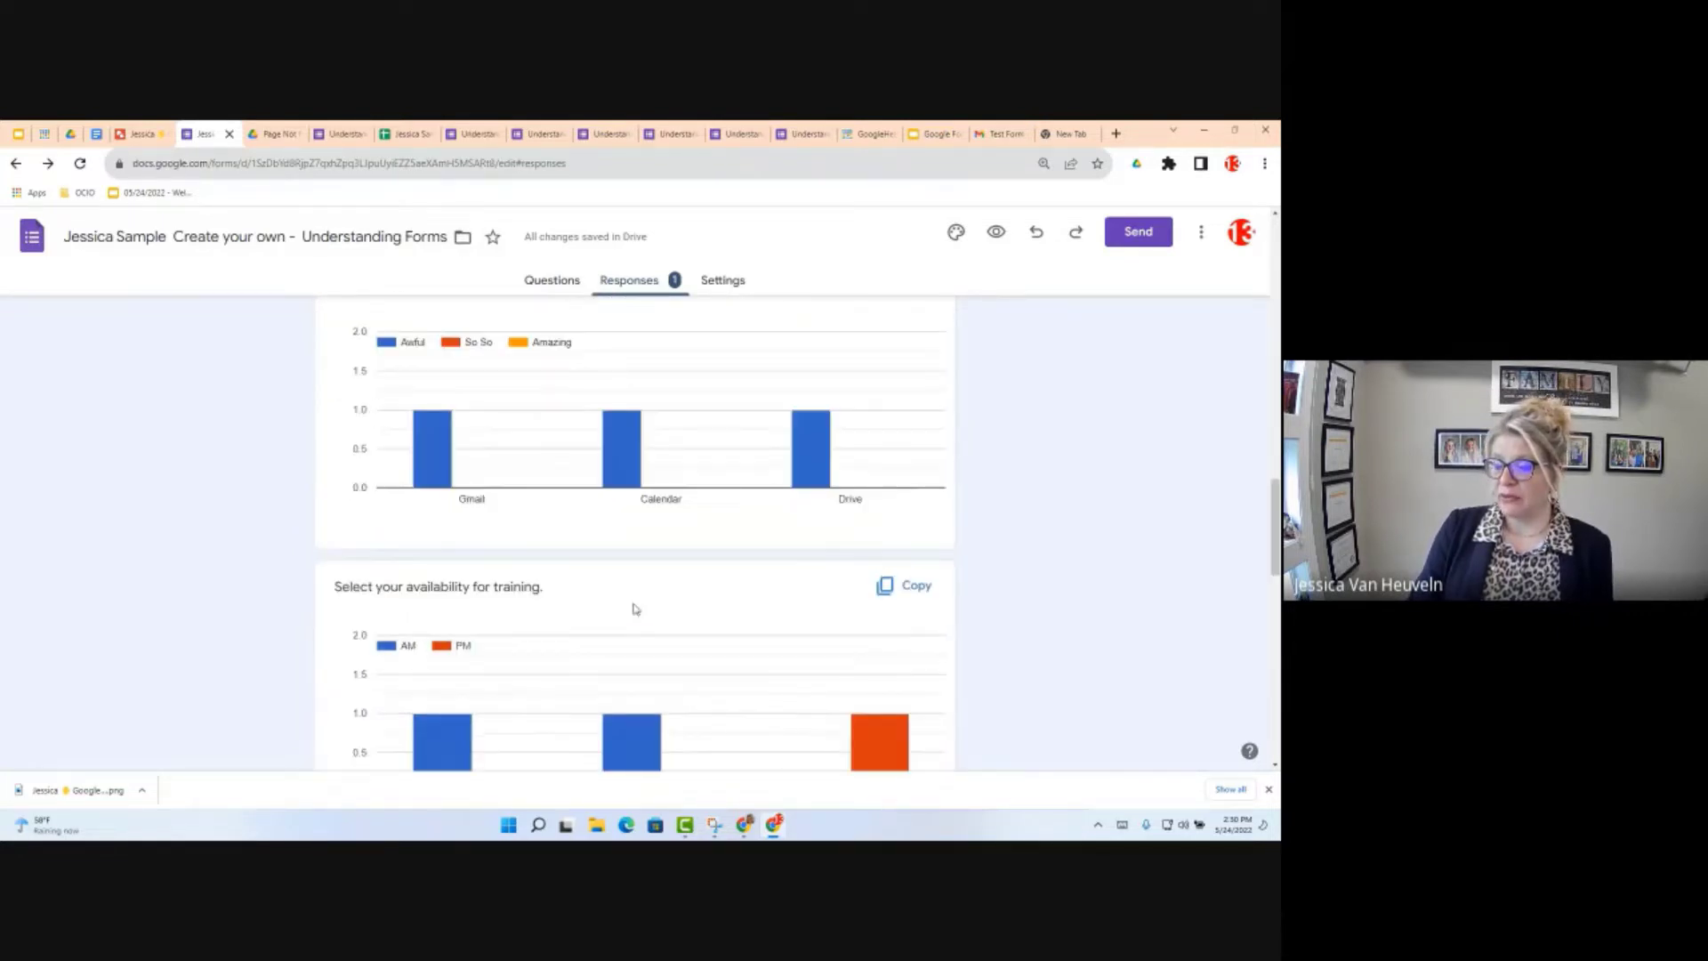
pyautogui.scroll(5, 659, 618)
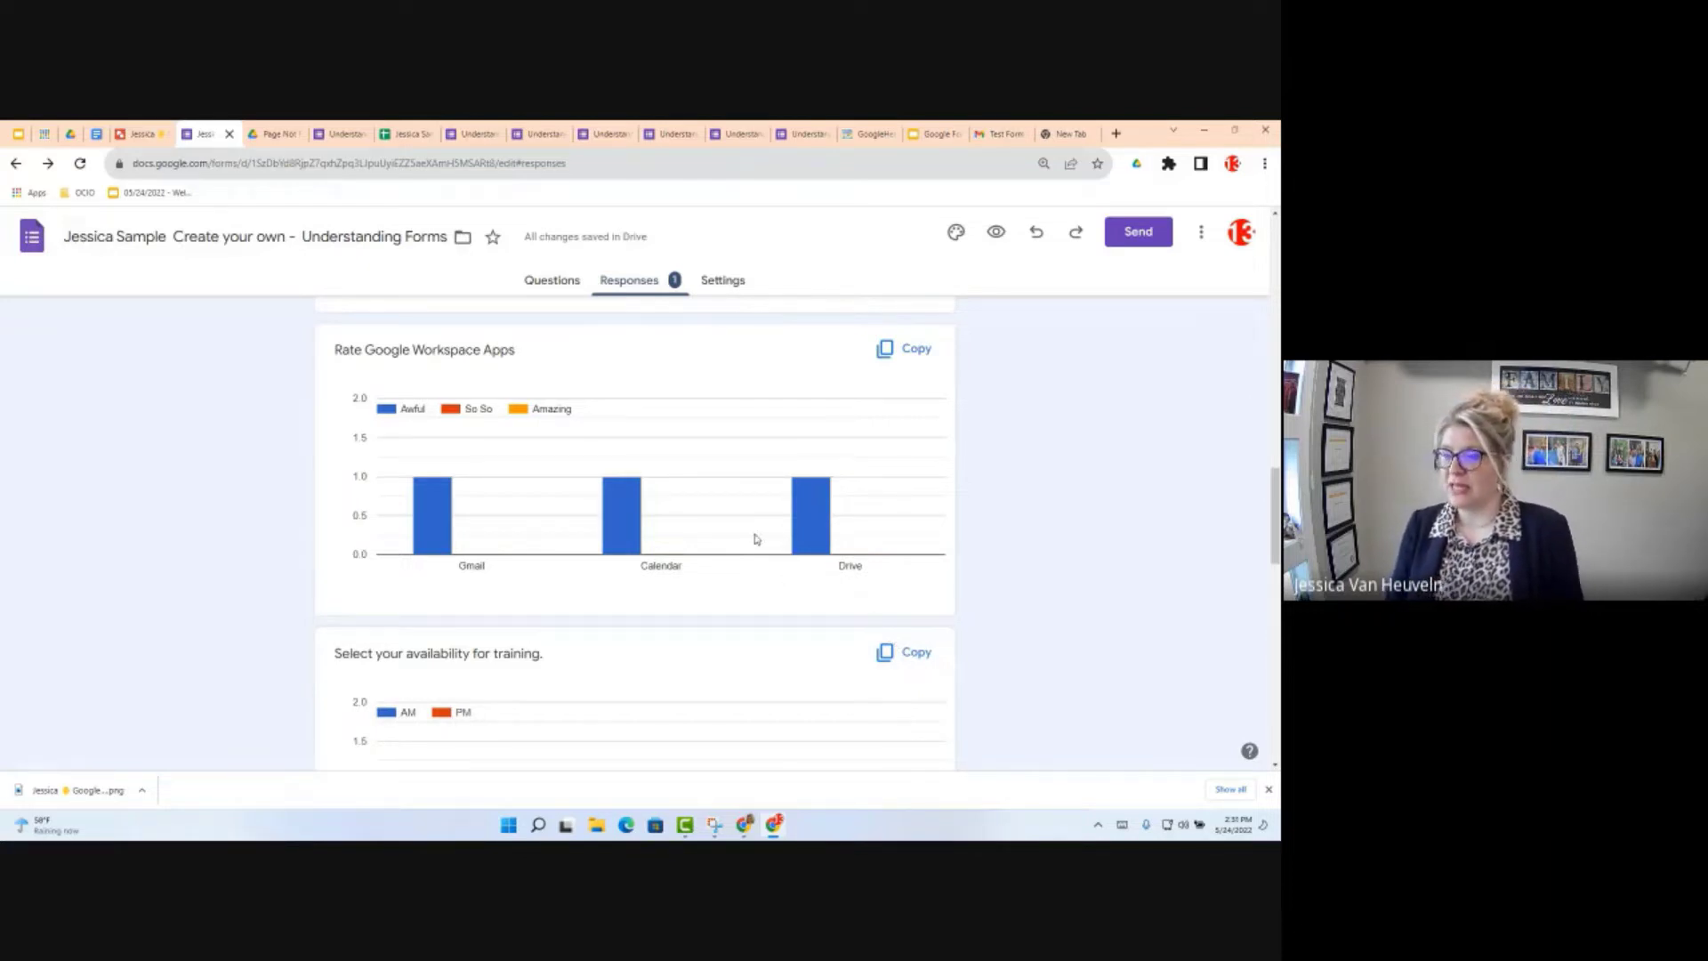
pyautogui.scroll(5, 763, 525)
pyautogui.scroll(10, 767, 524)
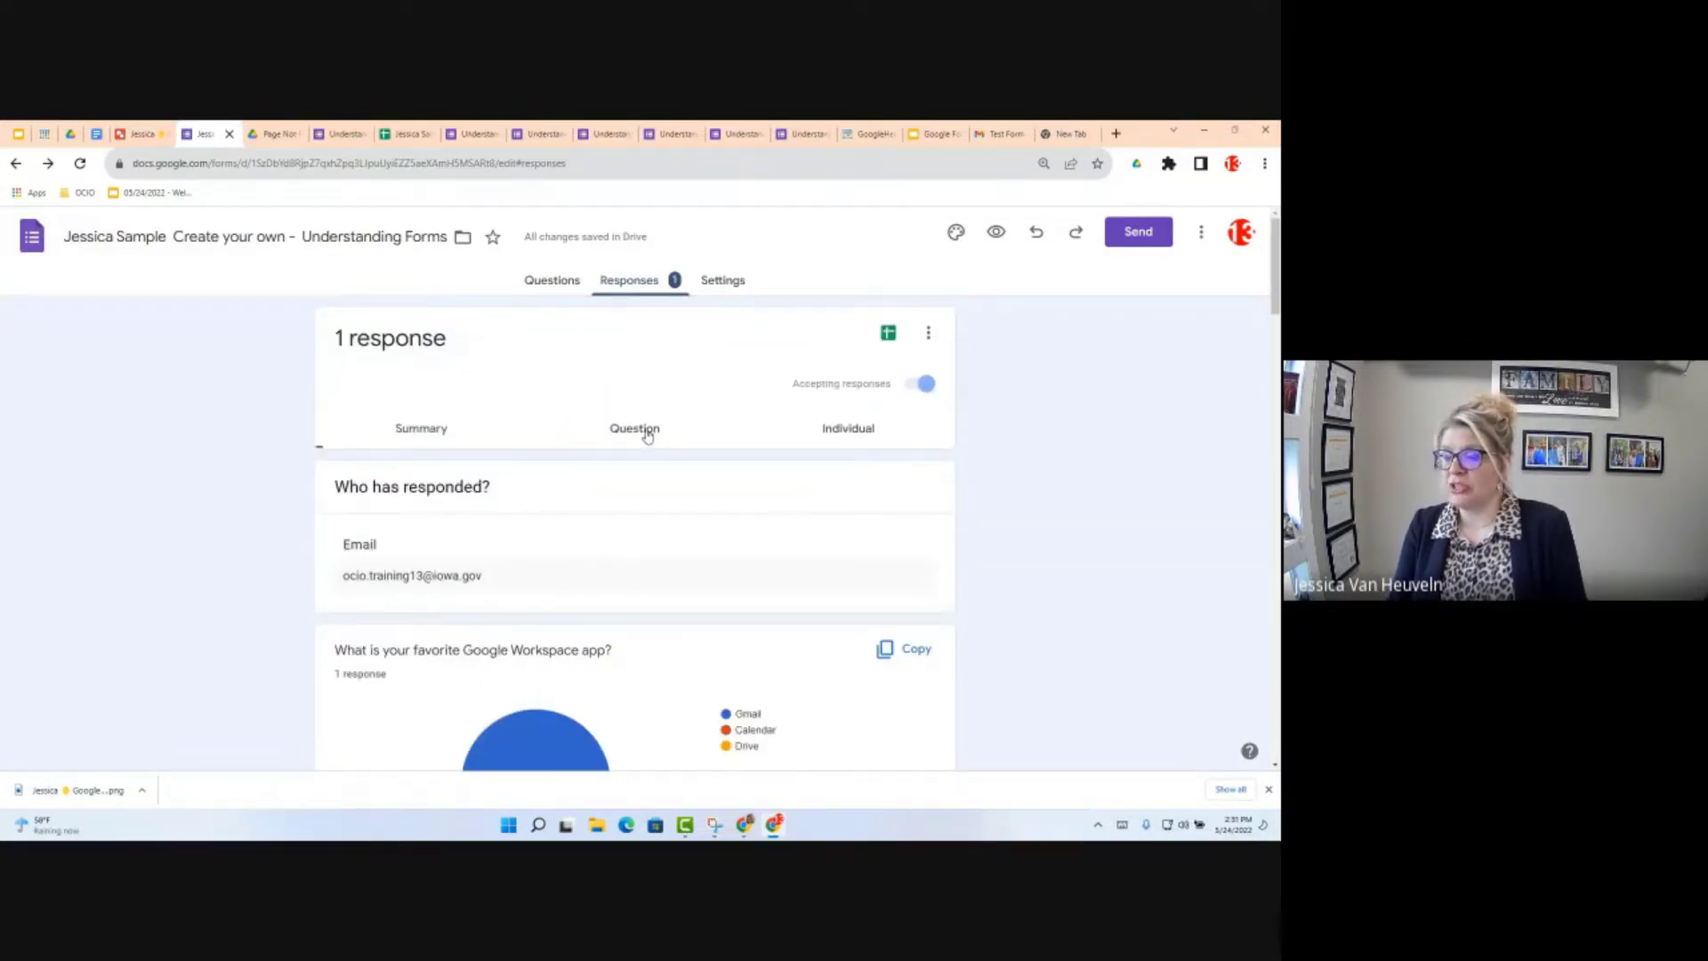
# Step: Step through responses by question up to question 4 of 11, then show the Individual response
pyautogui.click(646, 434)
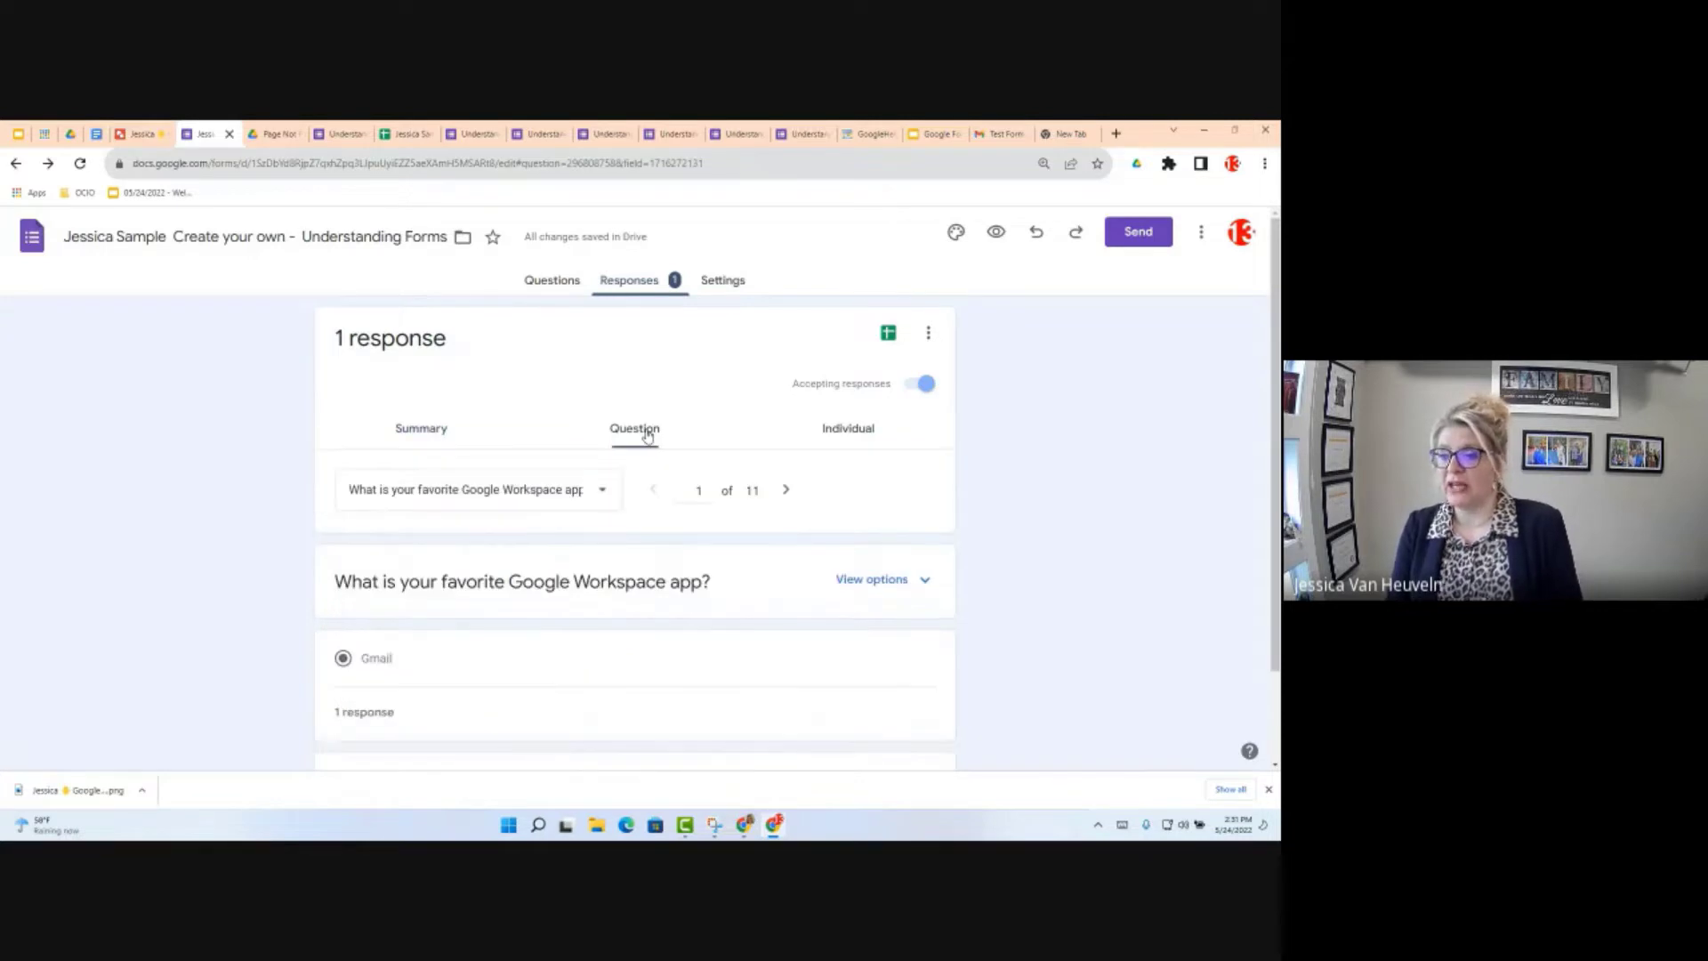
pyautogui.scroll(-1, 663, 491)
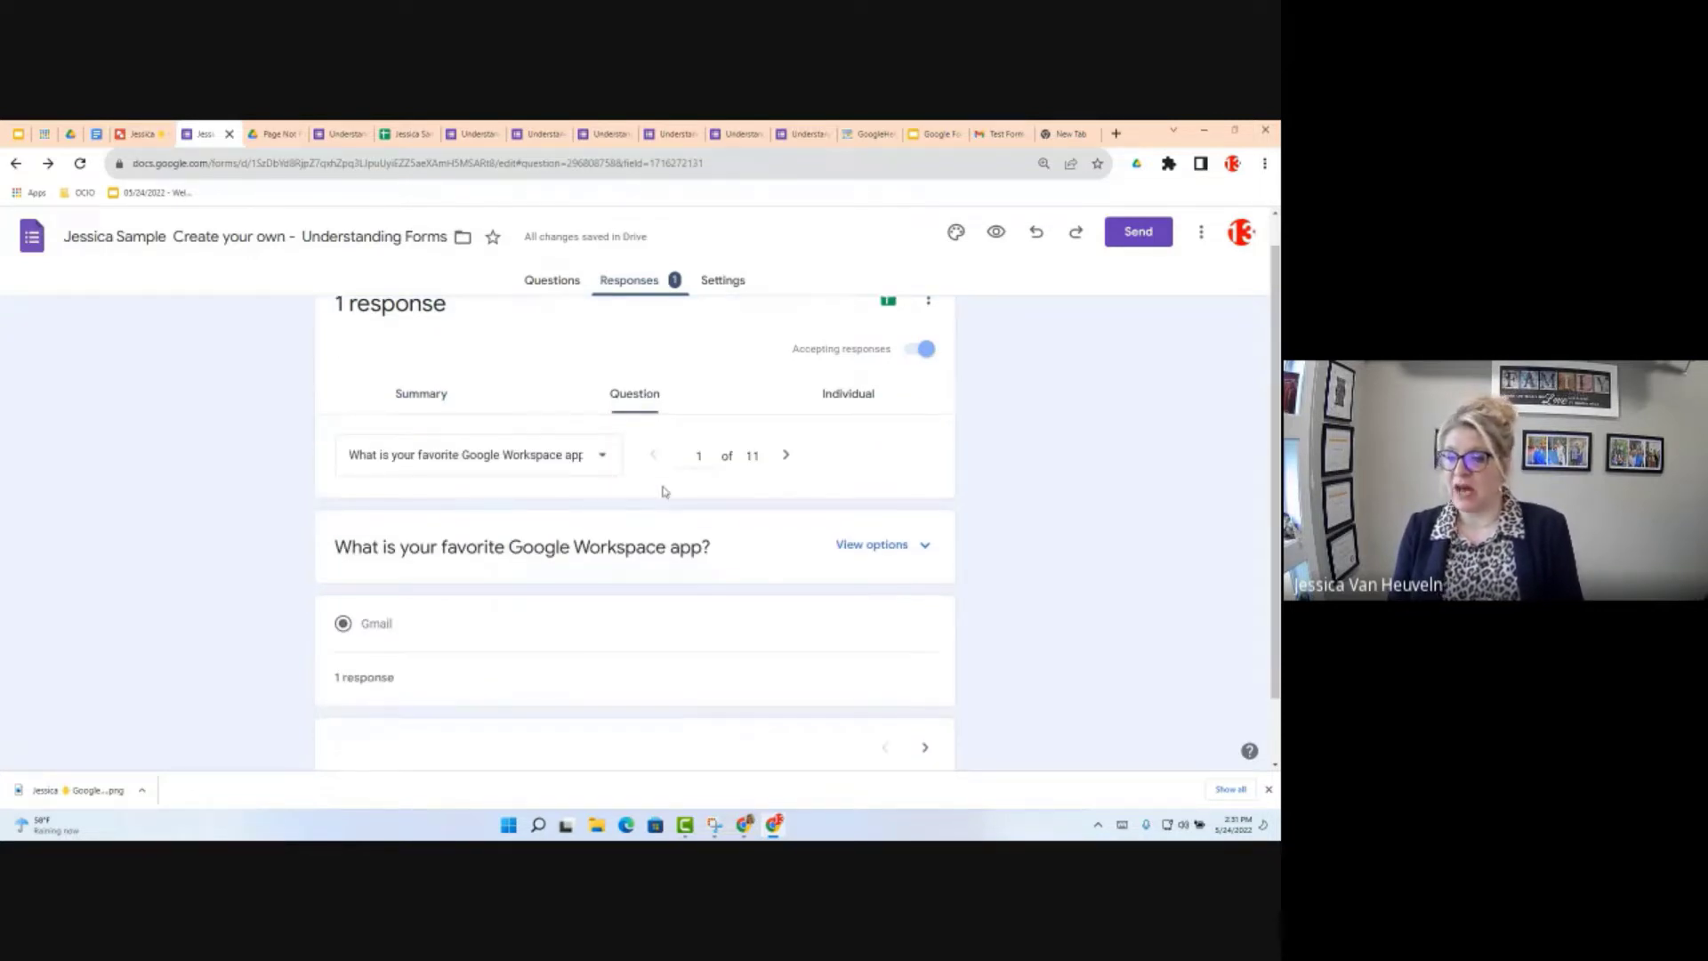
pyautogui.scroll(-2, 663, 491)
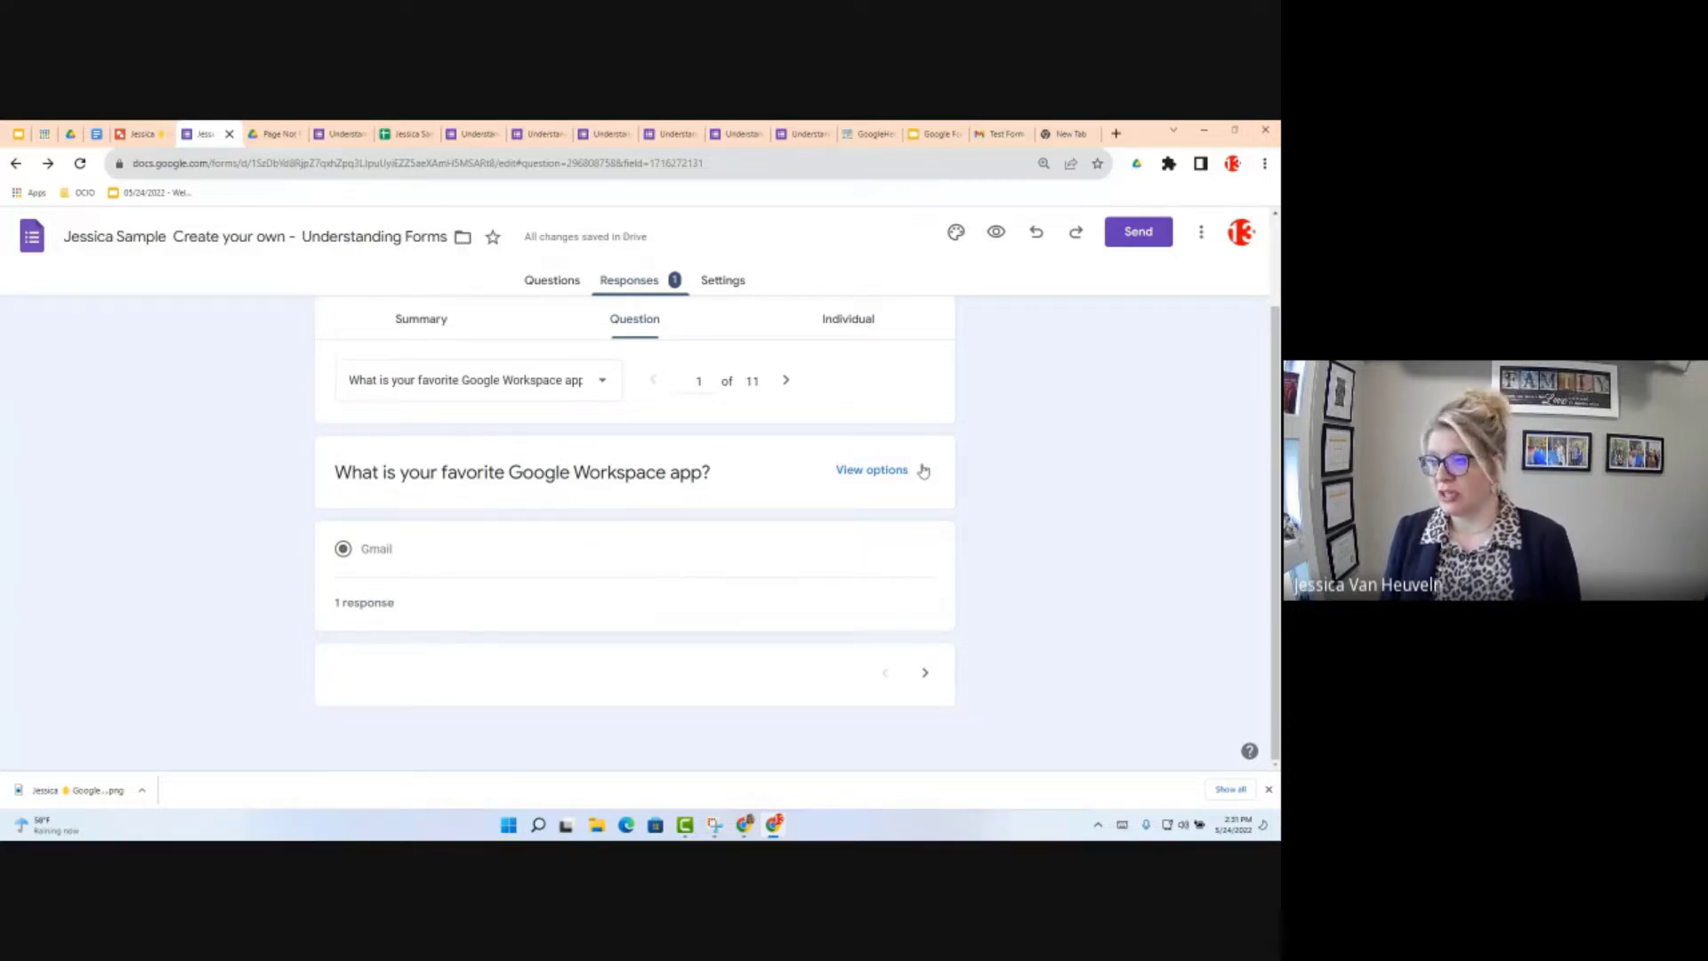
pyautogui.click(788, 381)
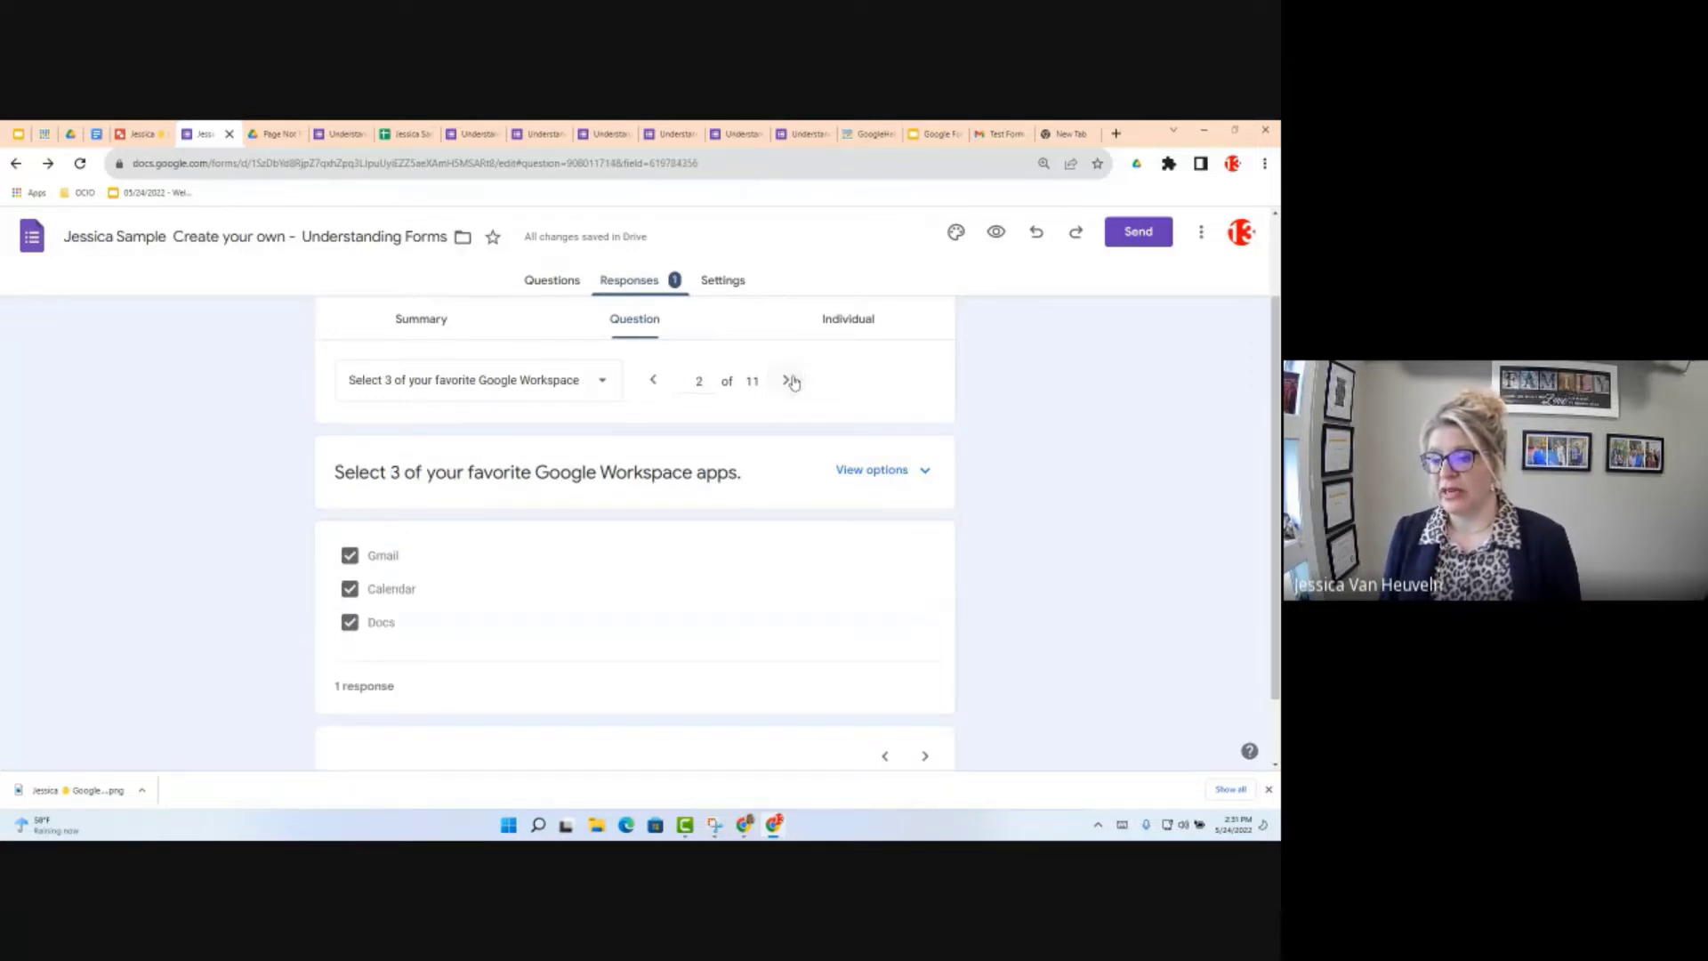
pyautogui.click(791, 382)
pyautogui.click(791, 382)
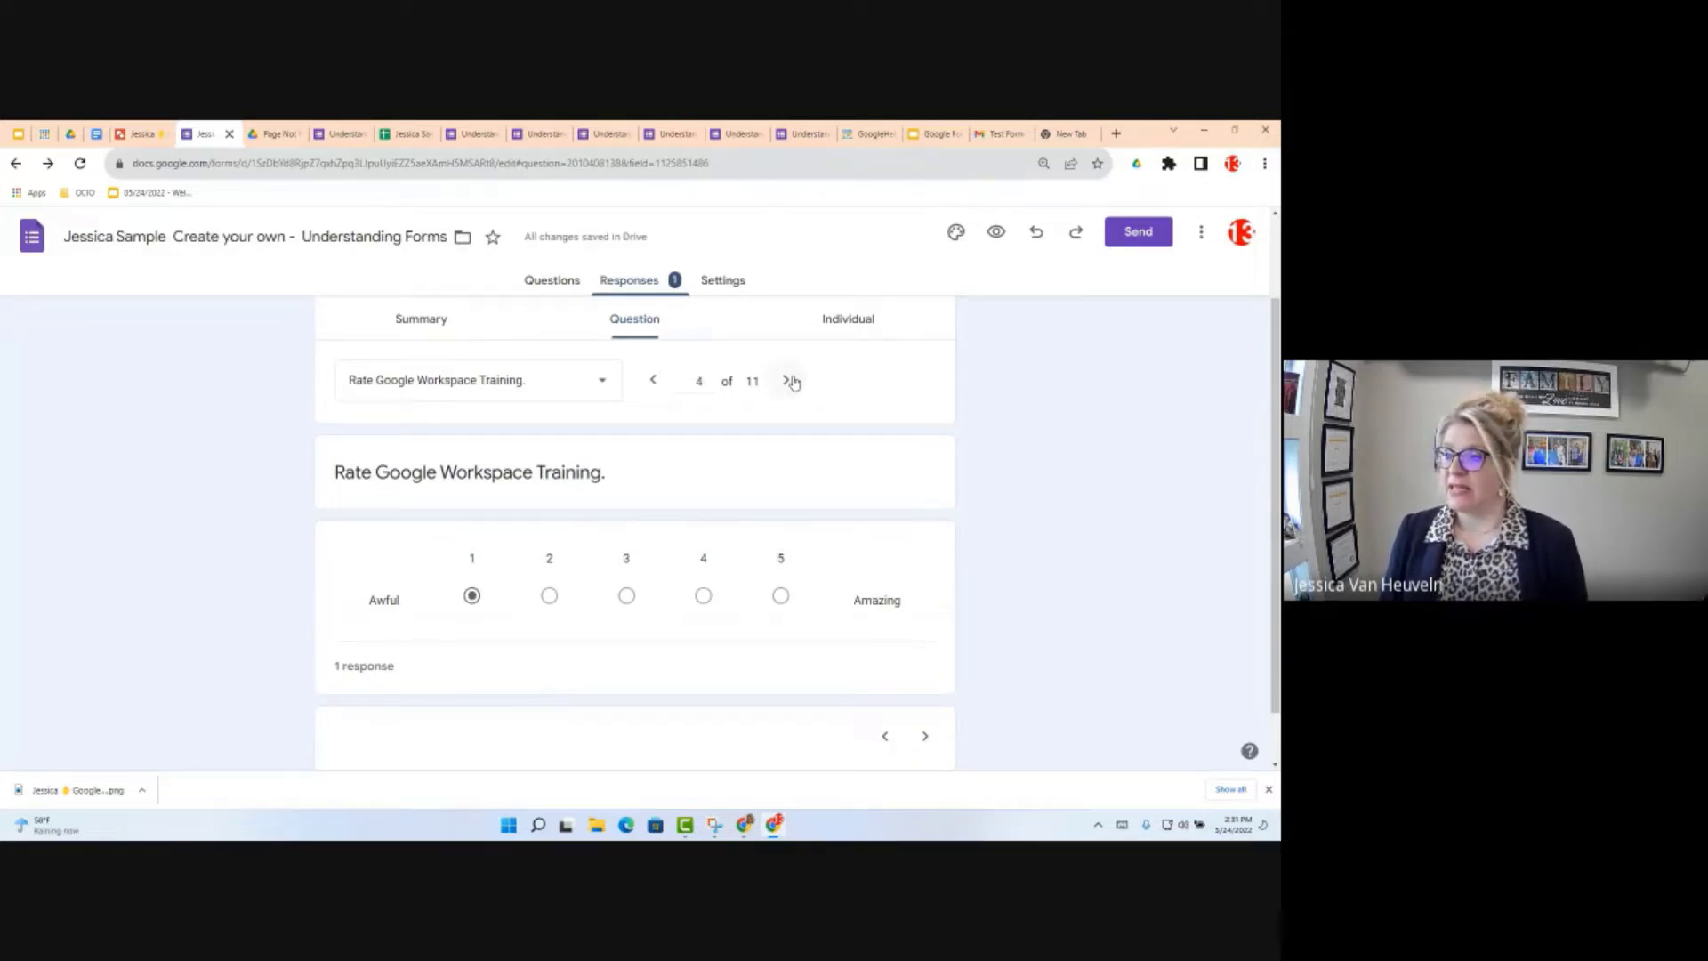
pyautogui.click(856, 322)
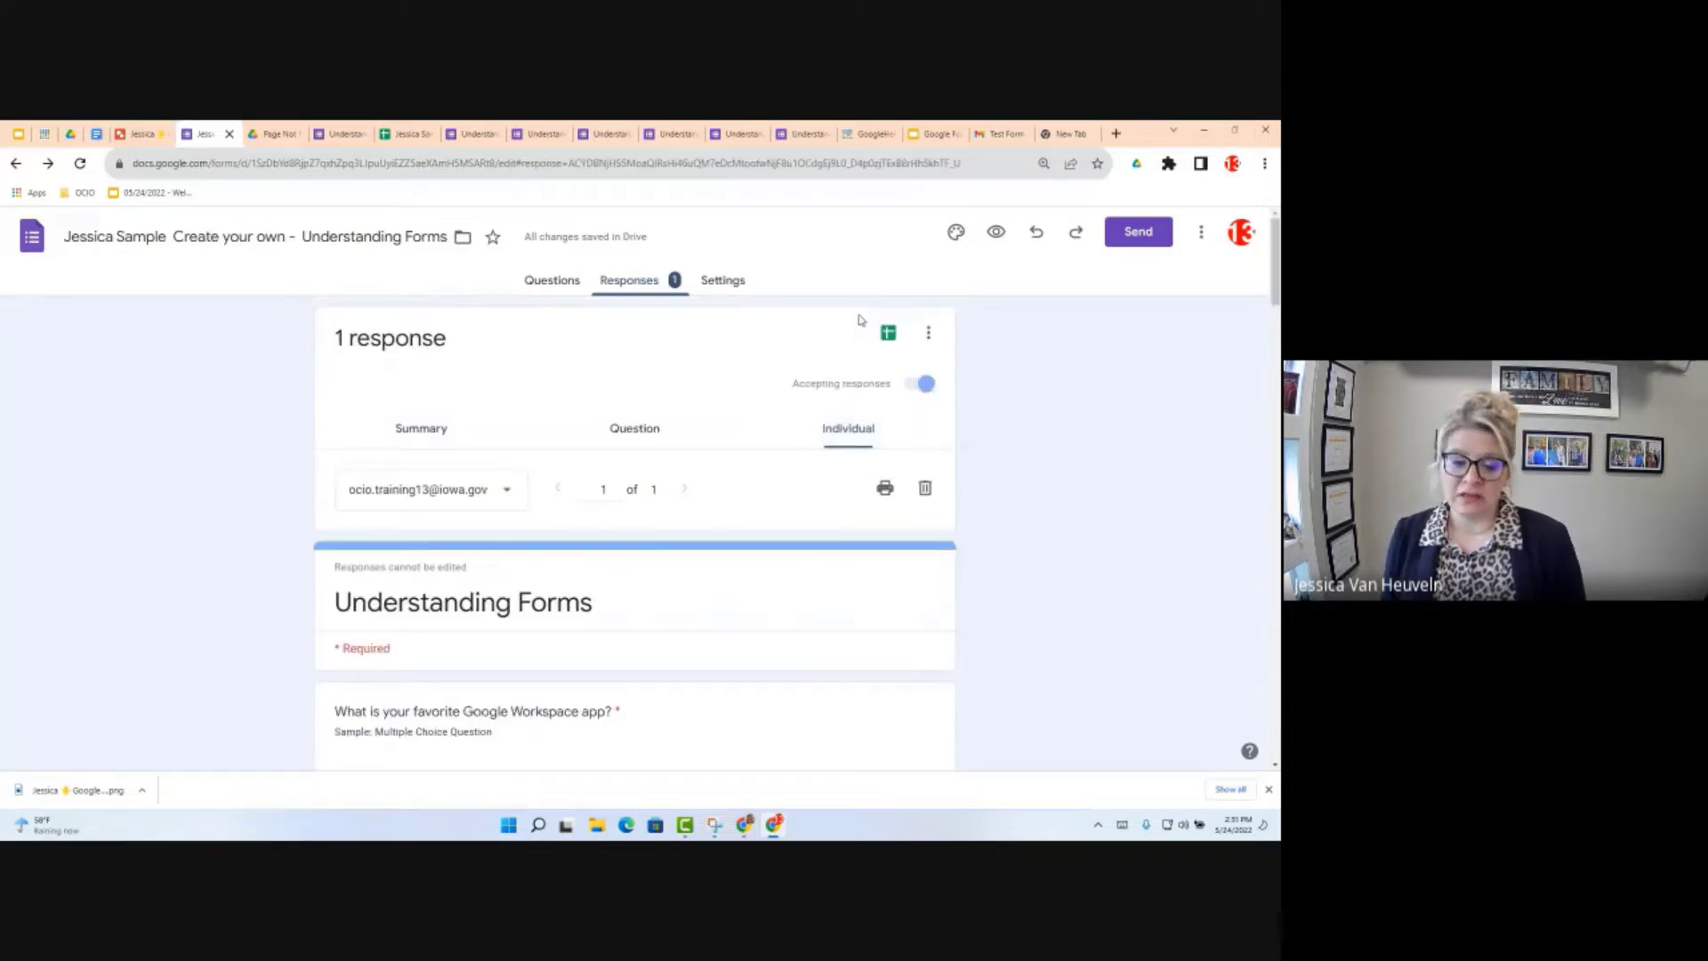
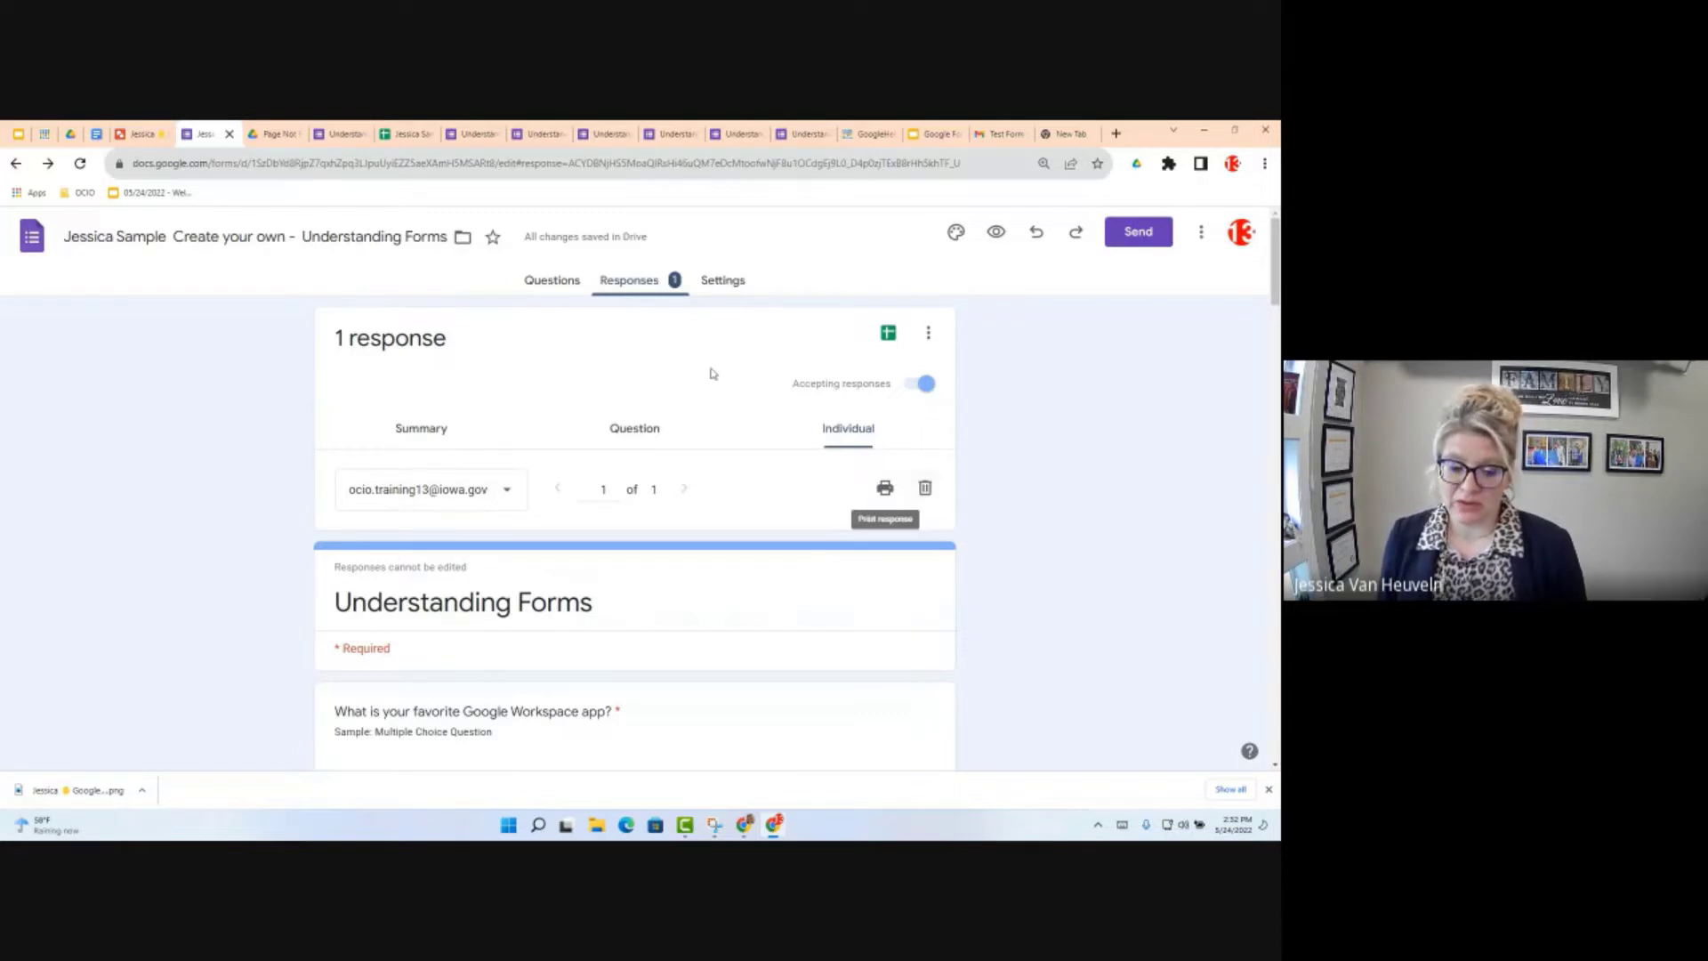
# Step: Glance at the responses spreadsheet and the live form, then return to the form's responses
pyautogui.click(400, 135)
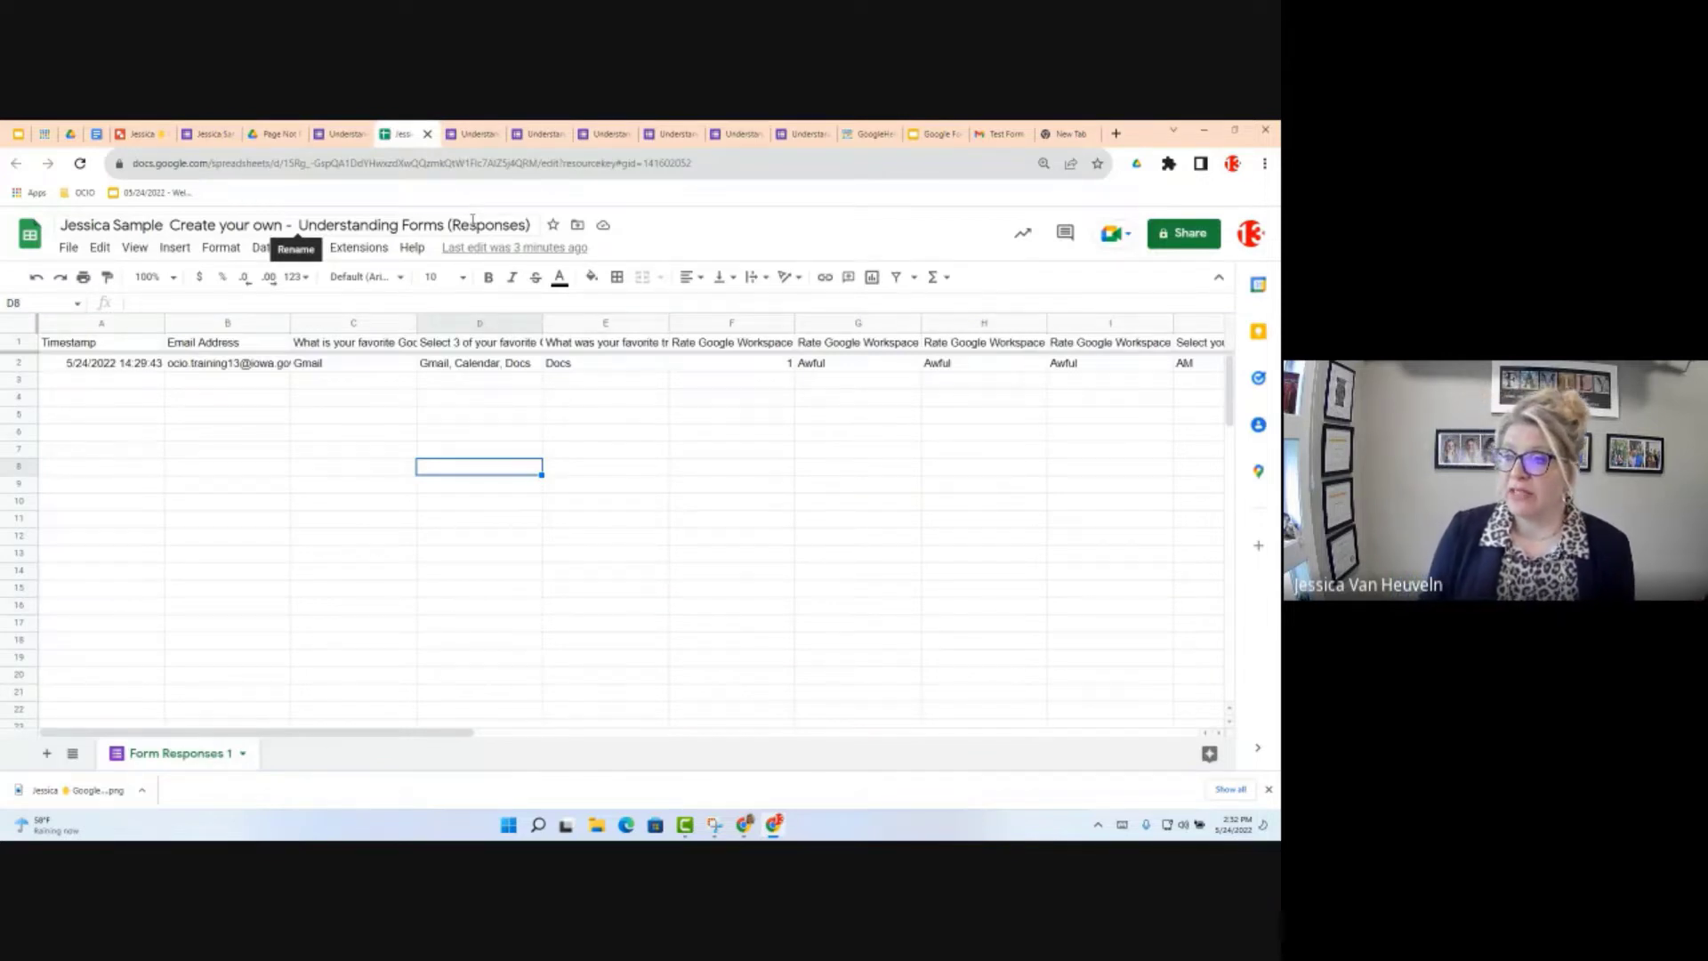
pyautogui.click(348, 134)
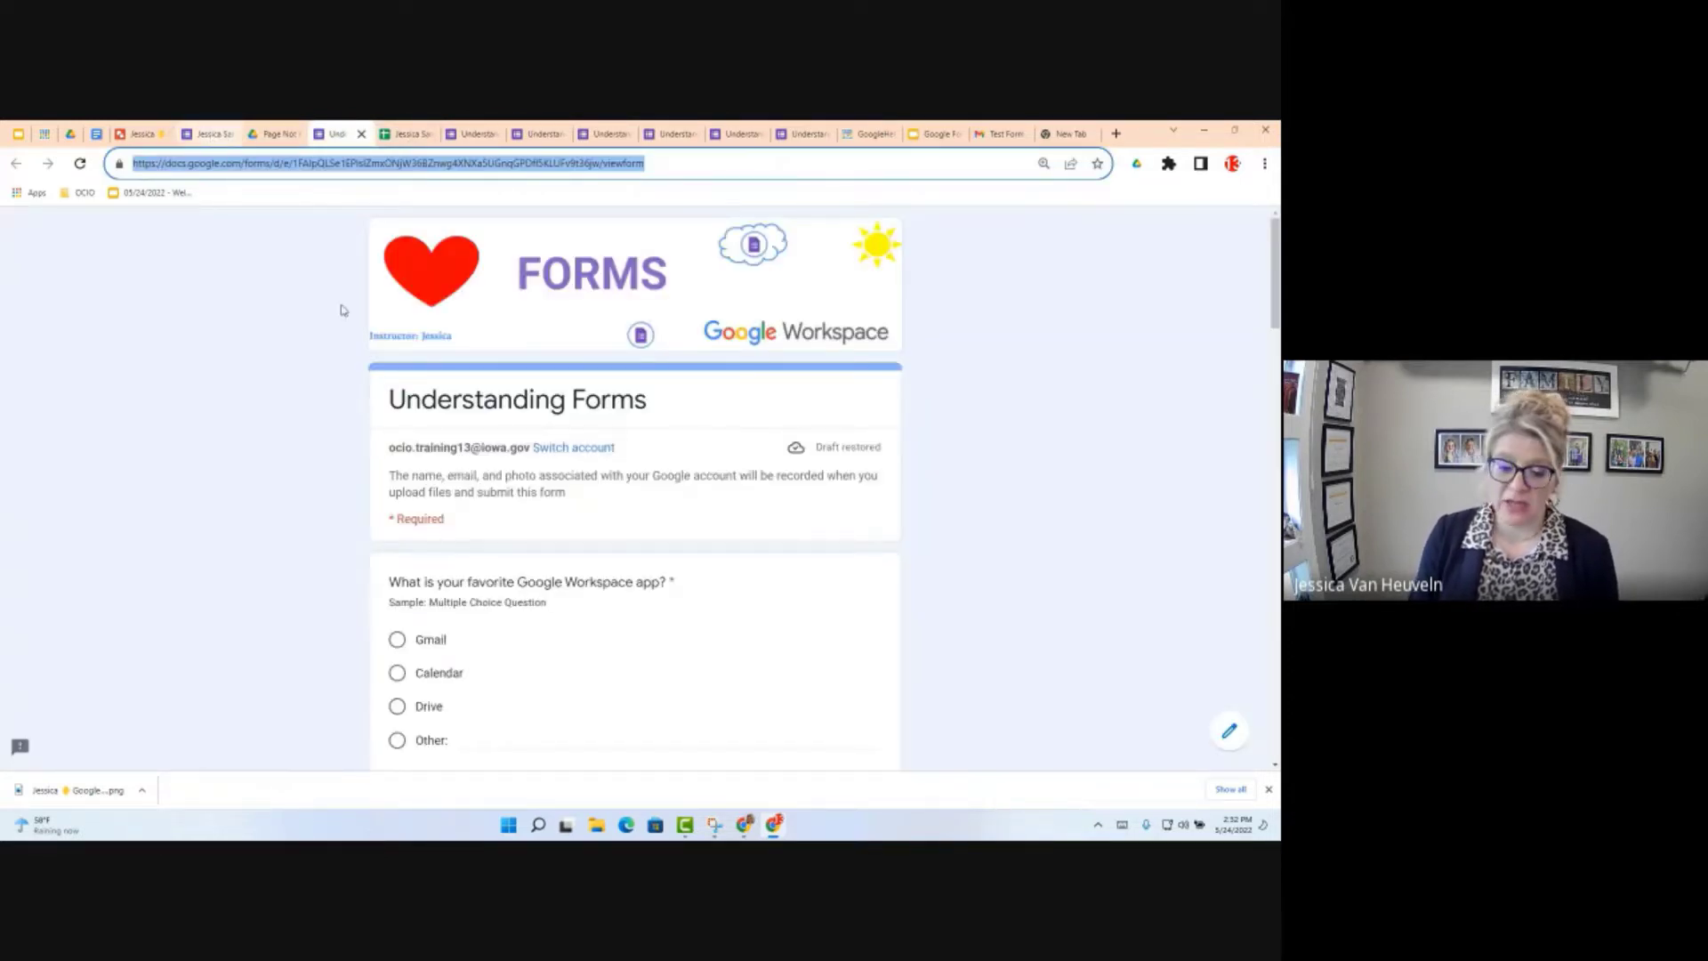
pyautogui.hotkey('ctrl', 'pageup')
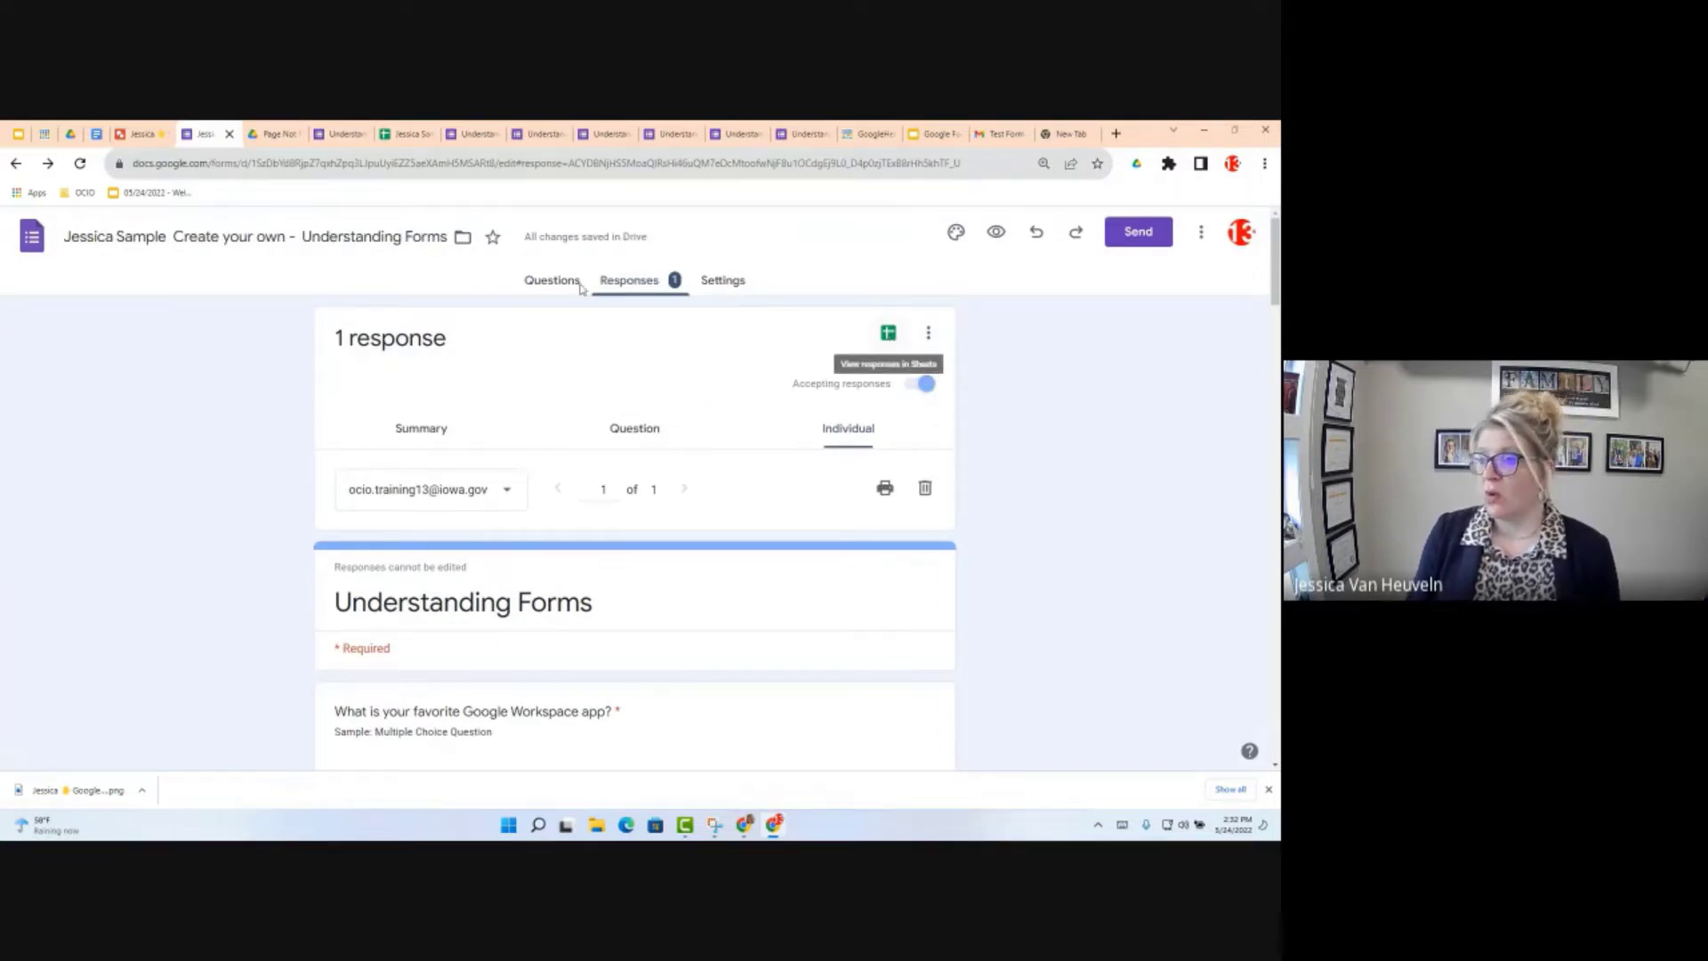
# Step: Open the uploaded 'Document 1 - OCIO Training 13.pdf' from the Drive link in cell R2 of the responses sheet
pyautogui.click(416, 138)
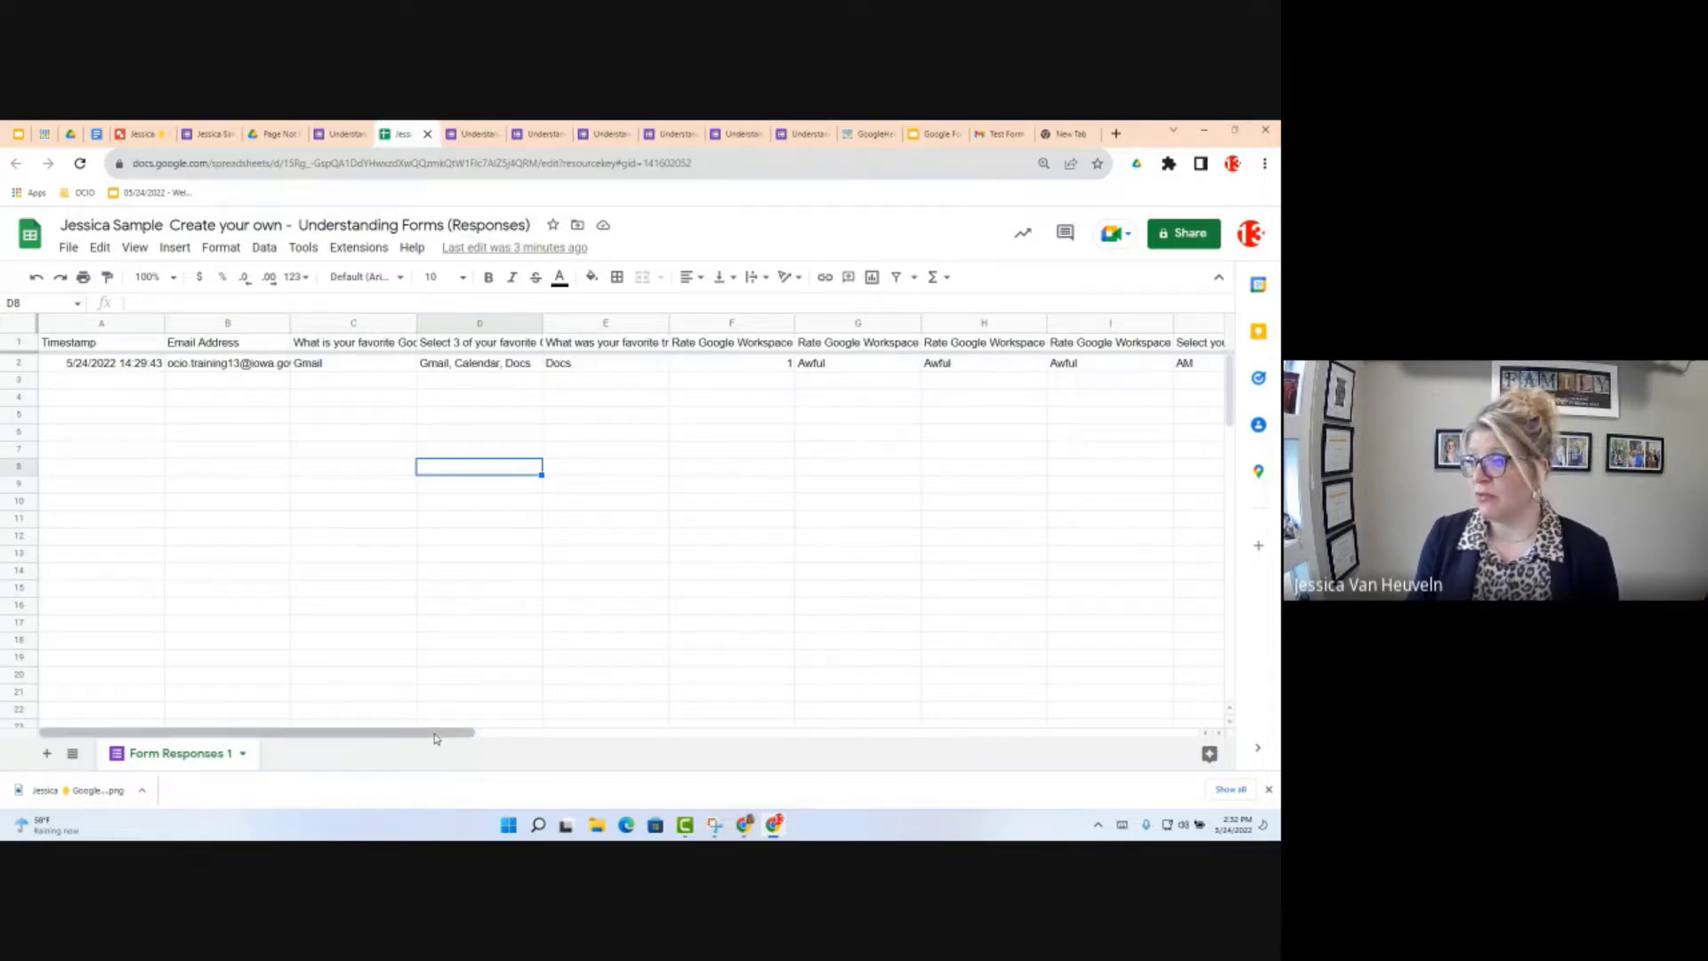
pyautogui.moveTo(436, 735); pyautogui.dragTo(1186, 731)
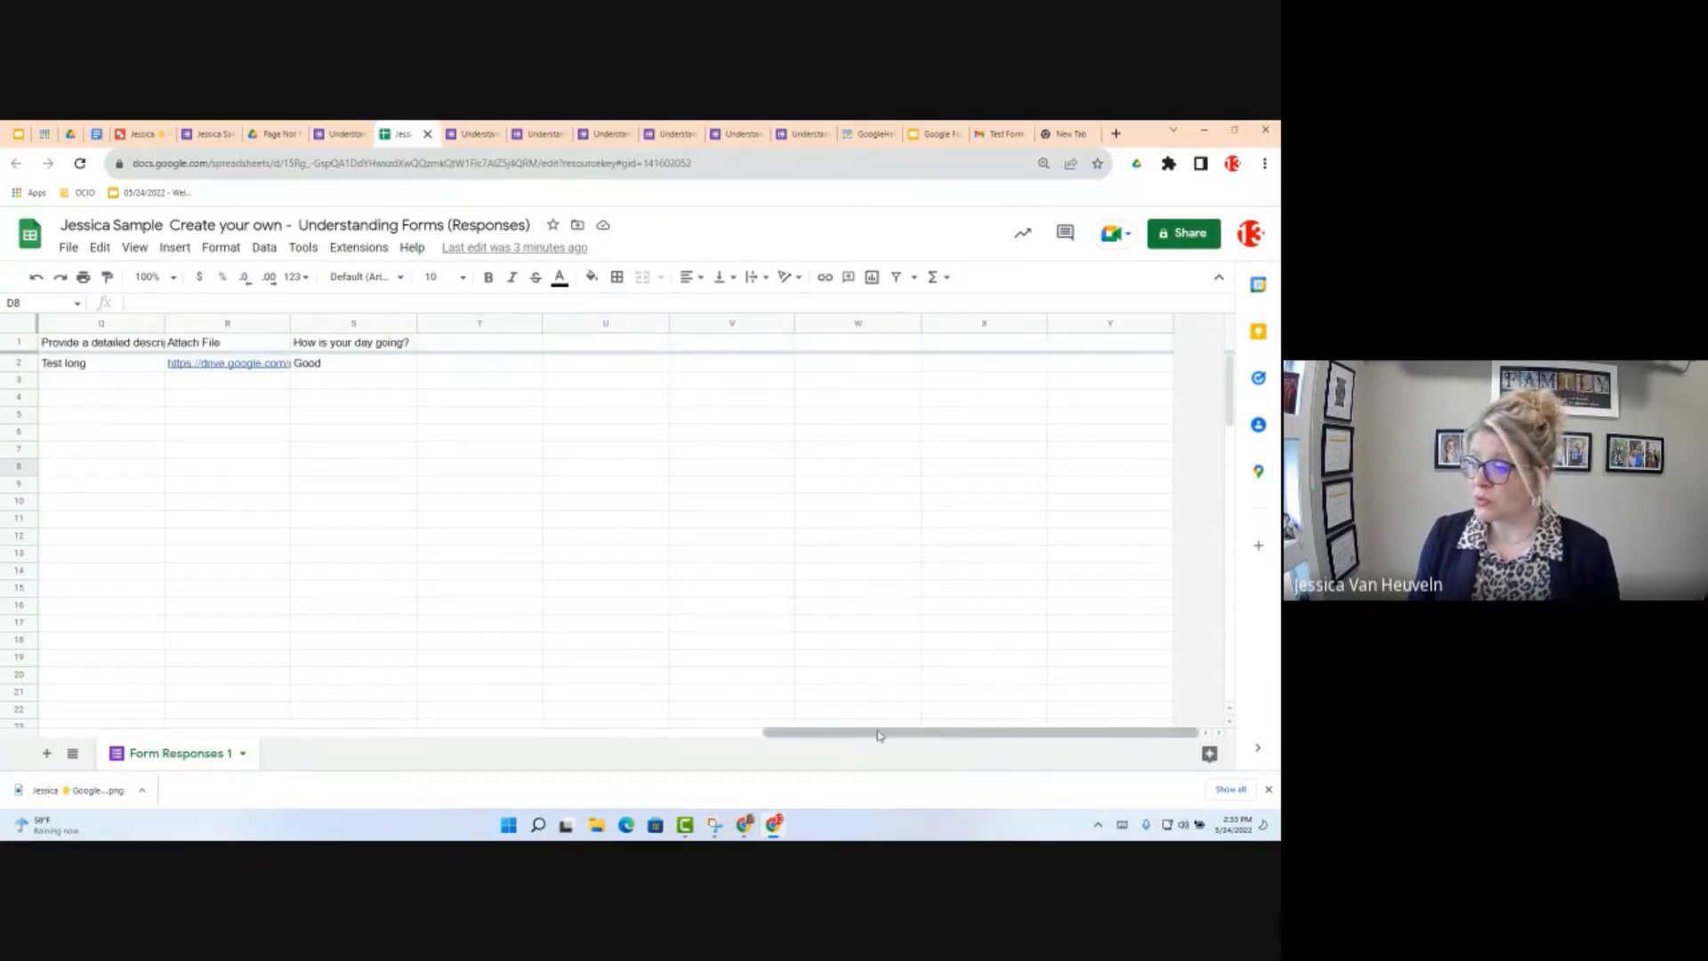
pyautogui.moveTo(872, 737); pyautogui.dragTo(596, 732)
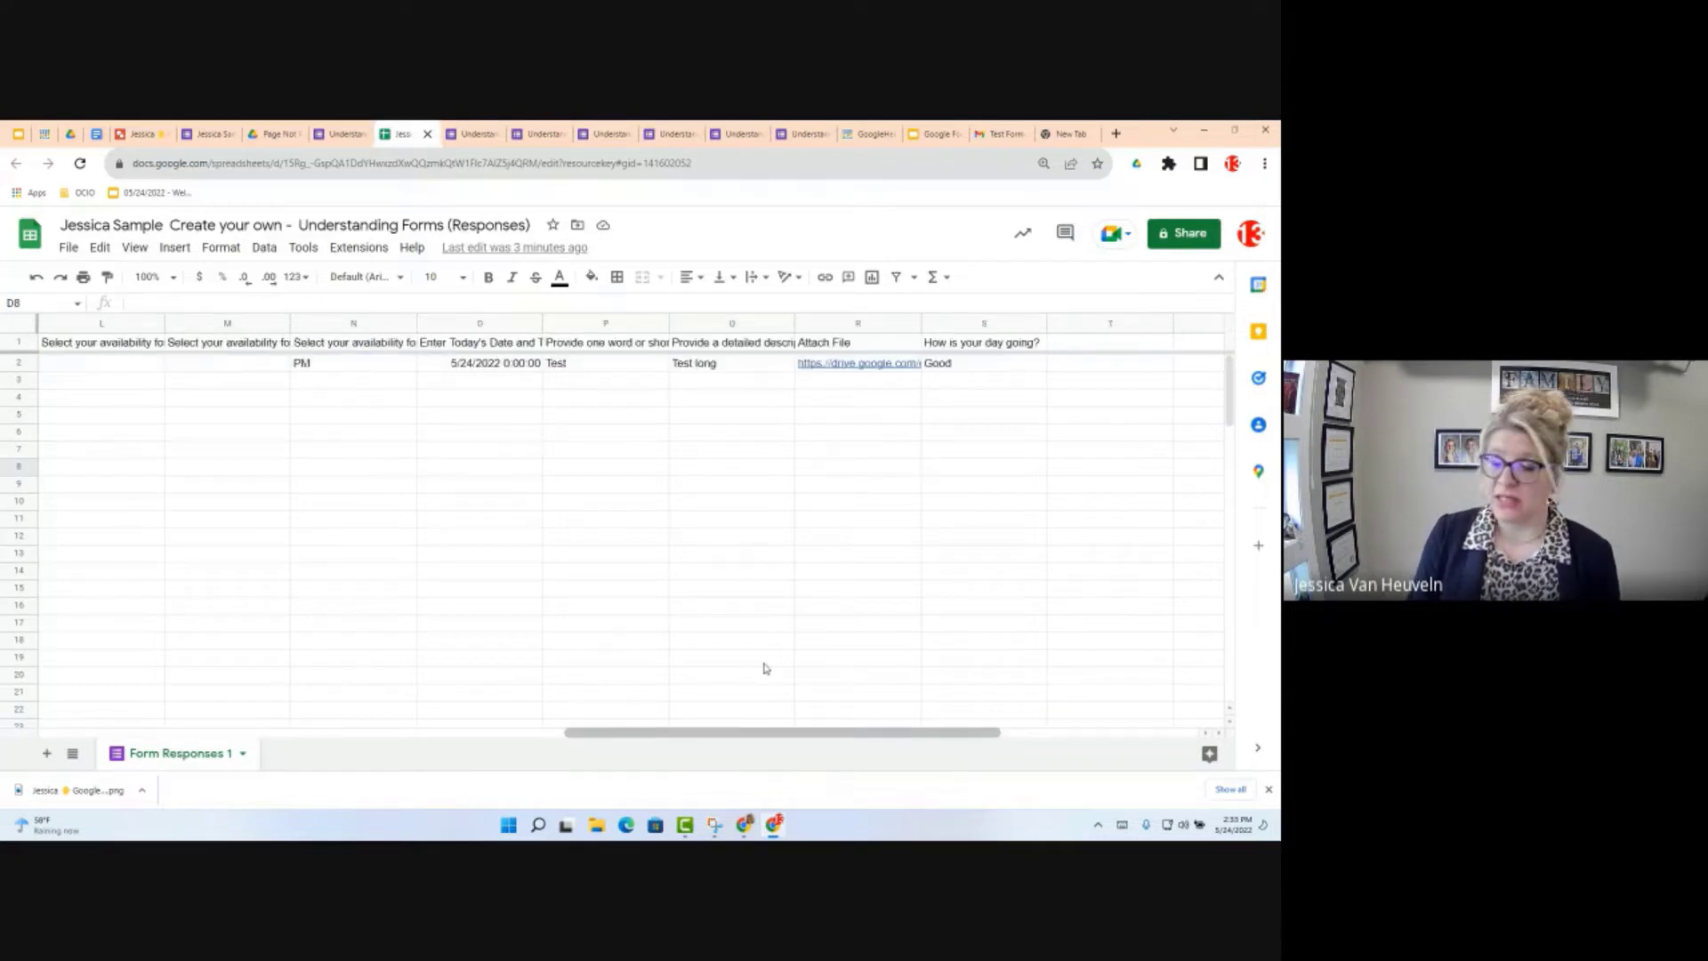
pyautogui.click(855, 371)
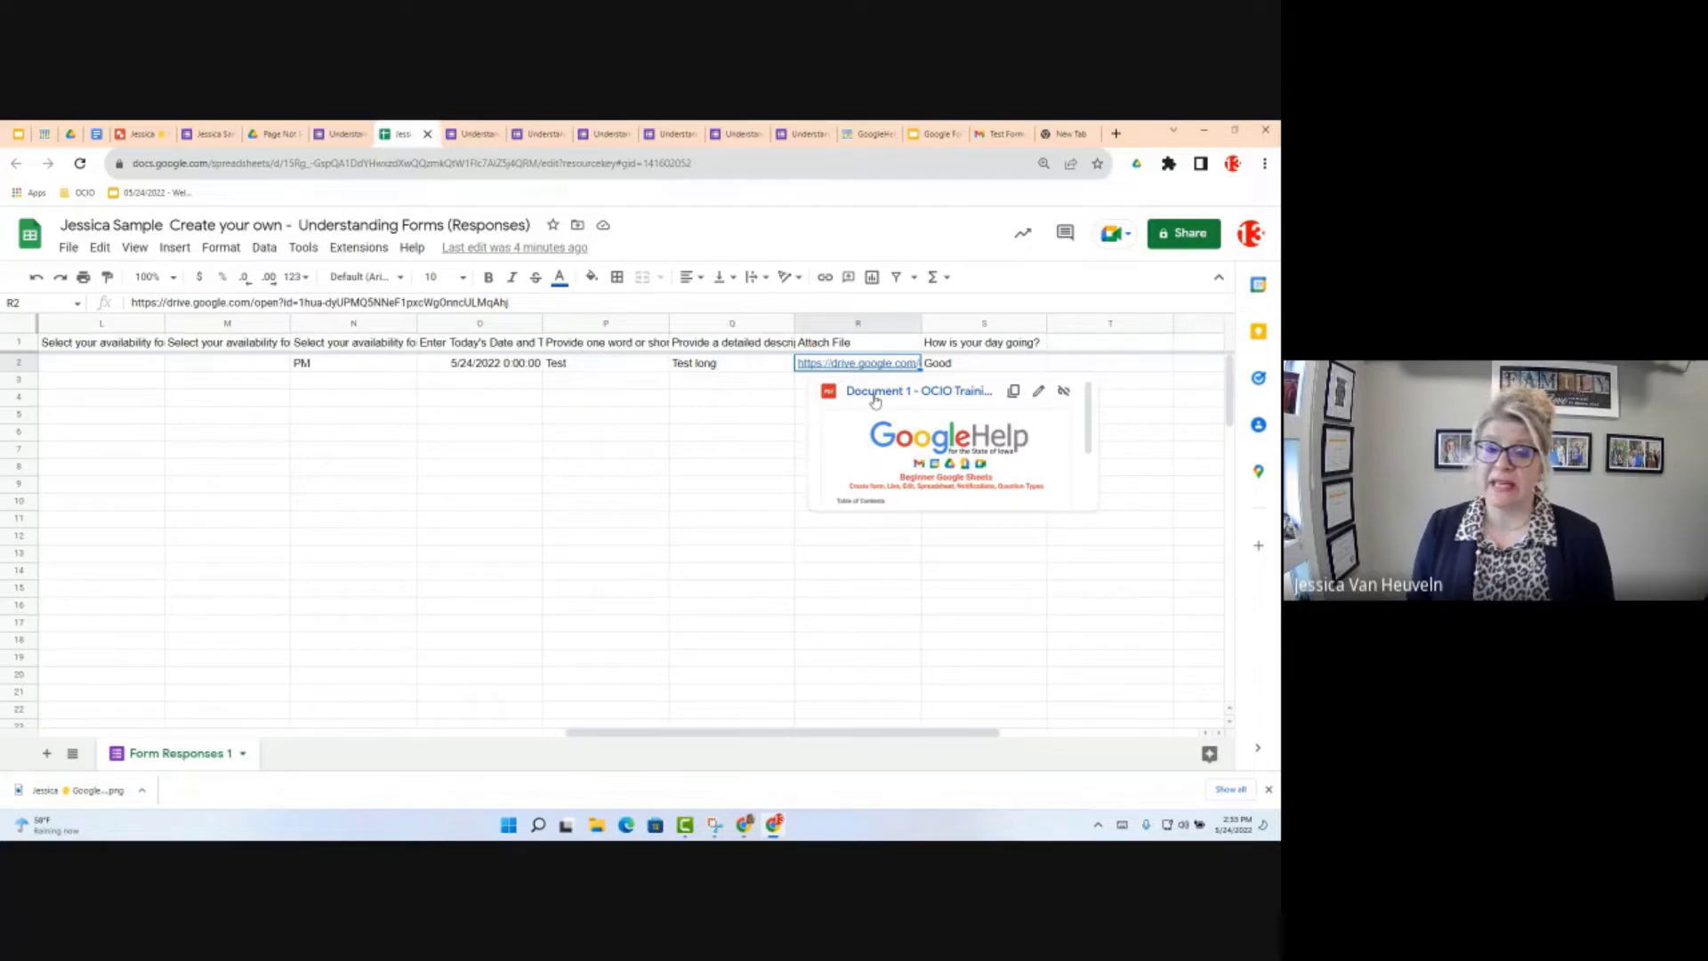
pyautogui.click(875, 397)
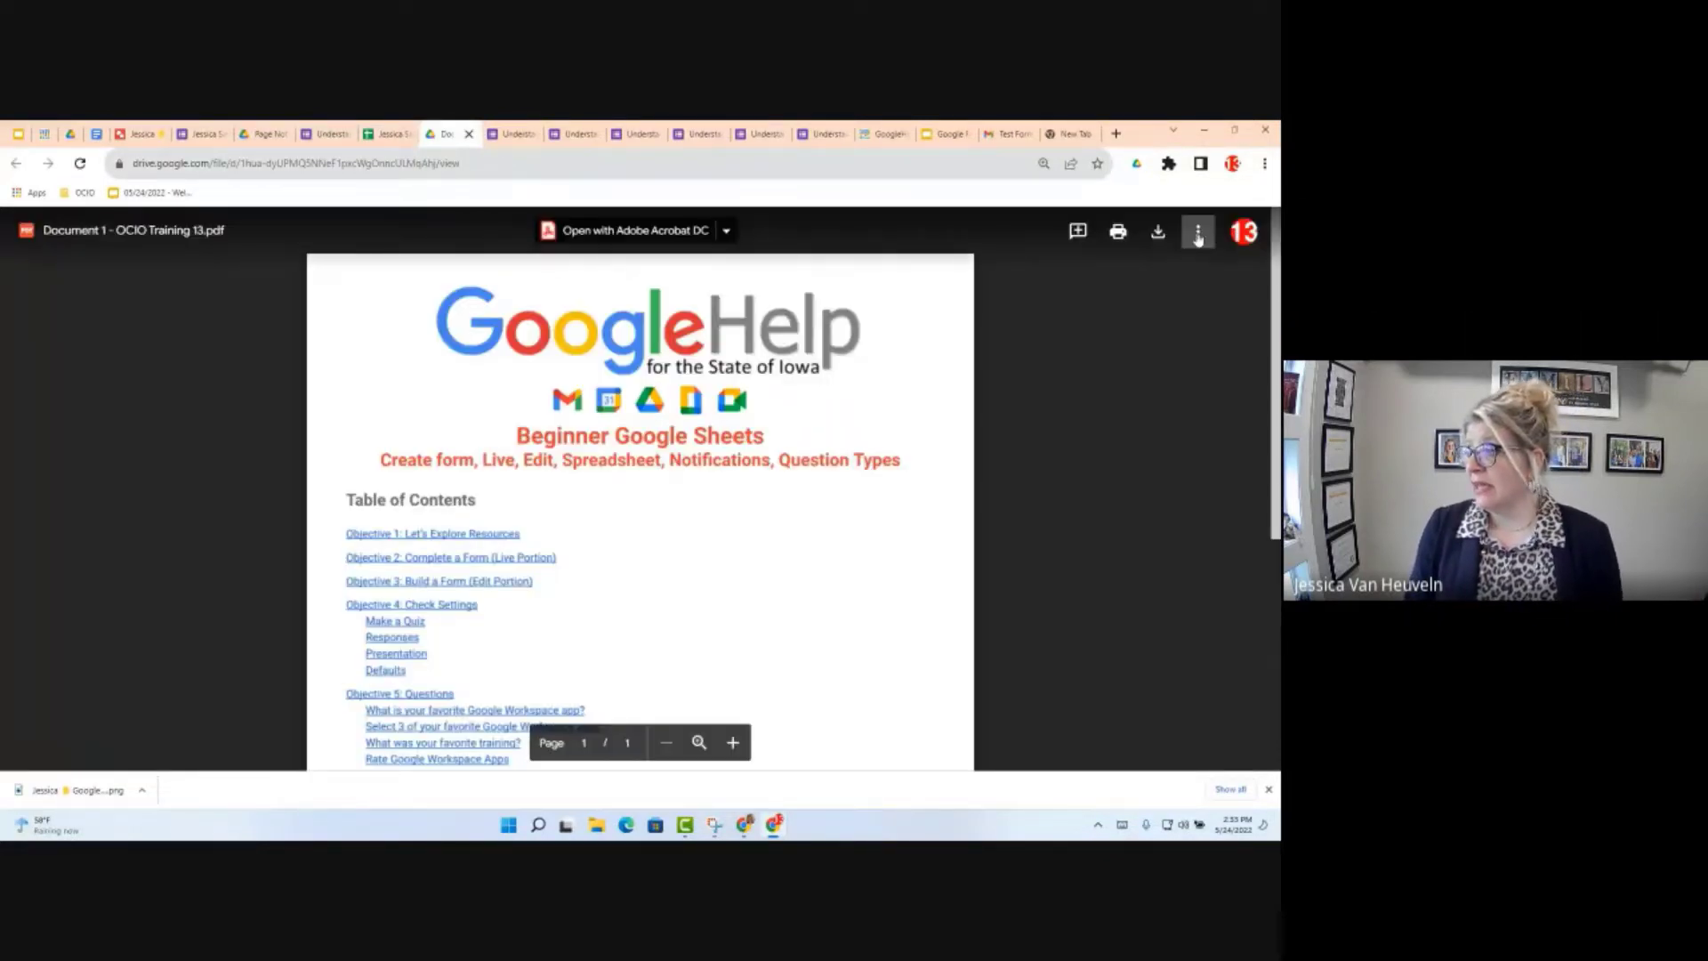
# Step: Use the PDF's Organize option to jump to its storage folder, Attach File (File responses)
pyautogui.click(1198, 235)
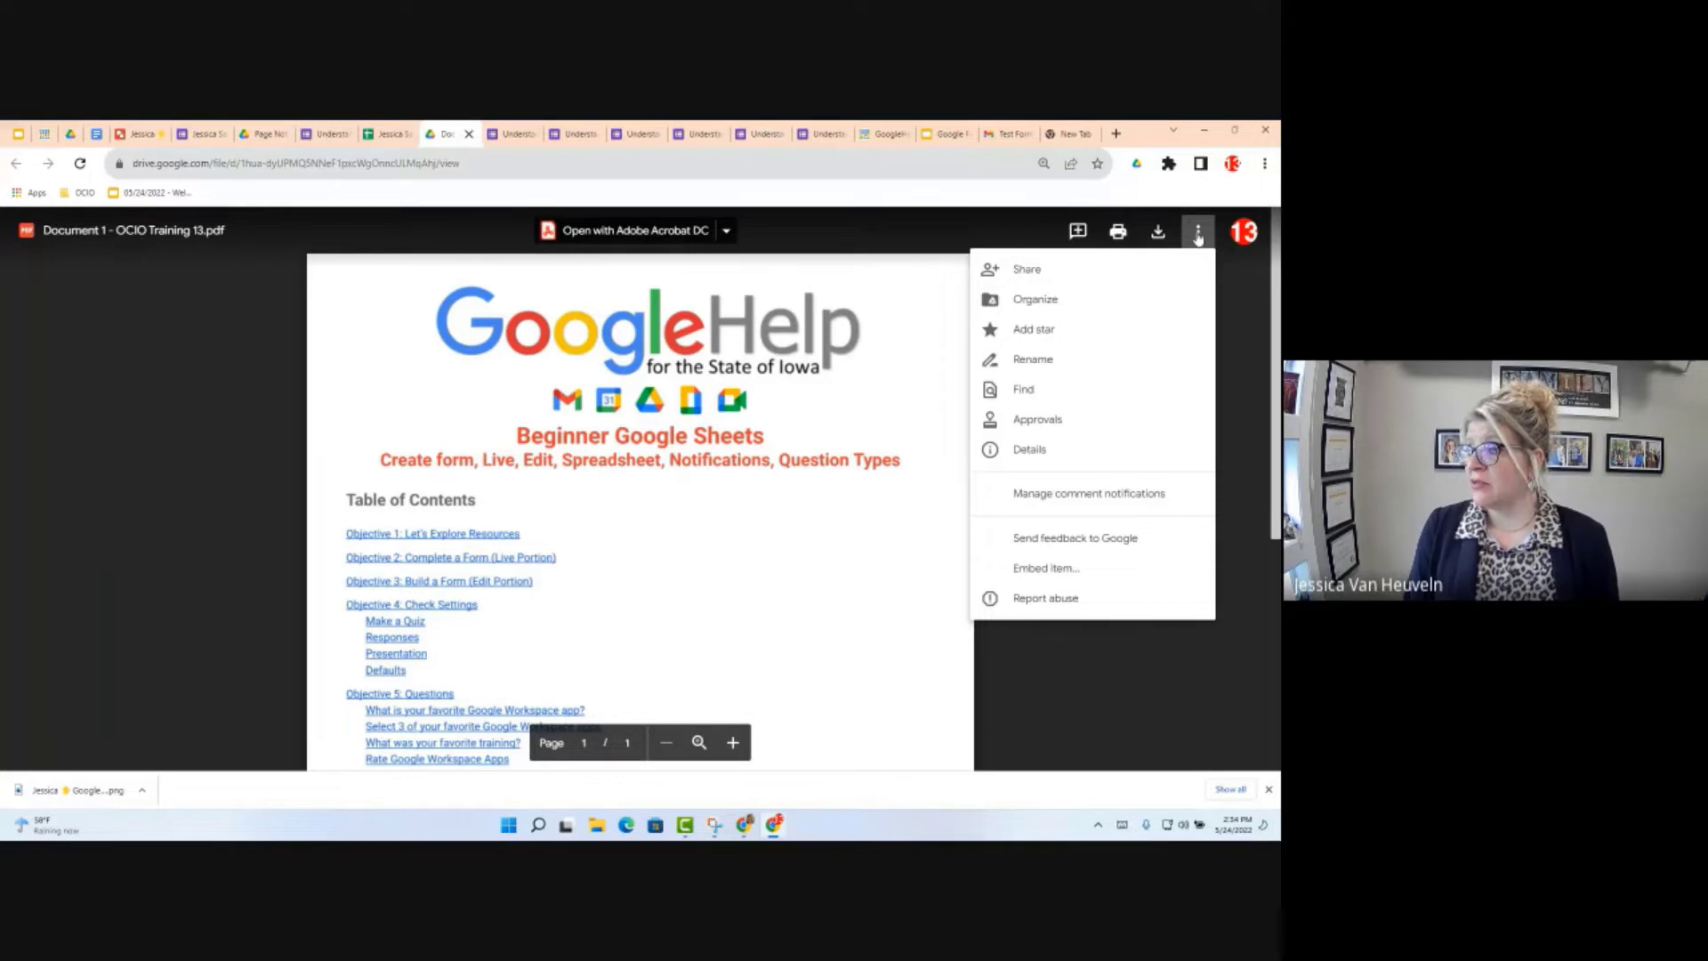
pyautogui.click(1129, 302)
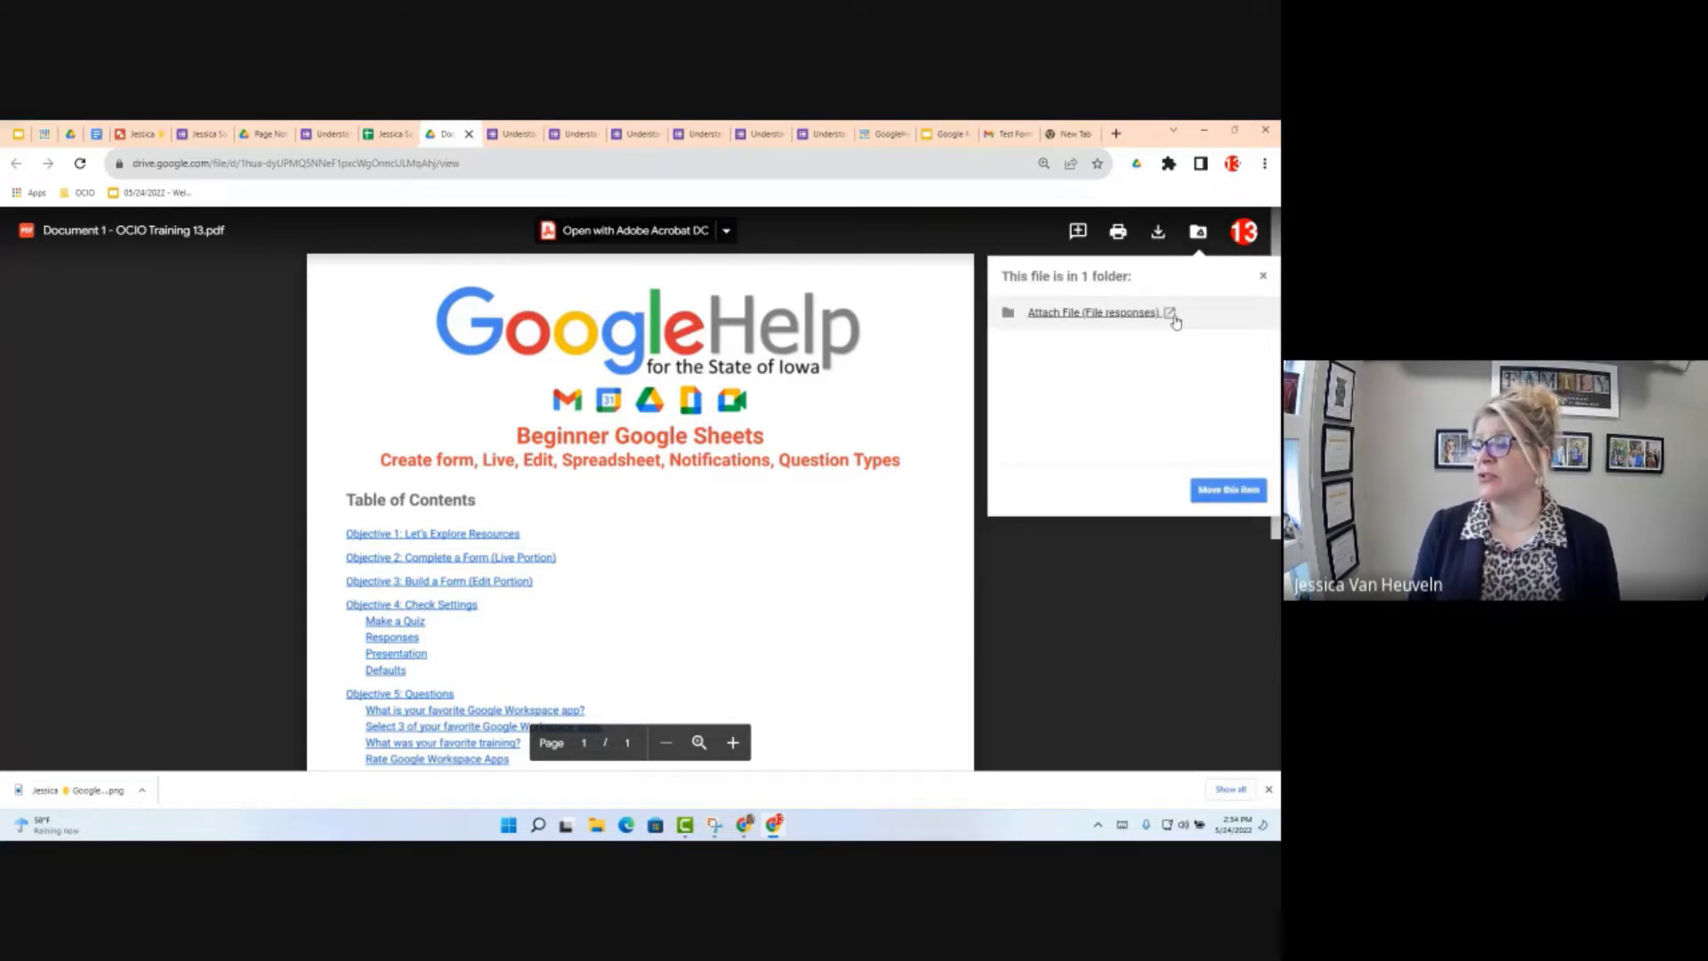
pyautogui.click(1174, 315)
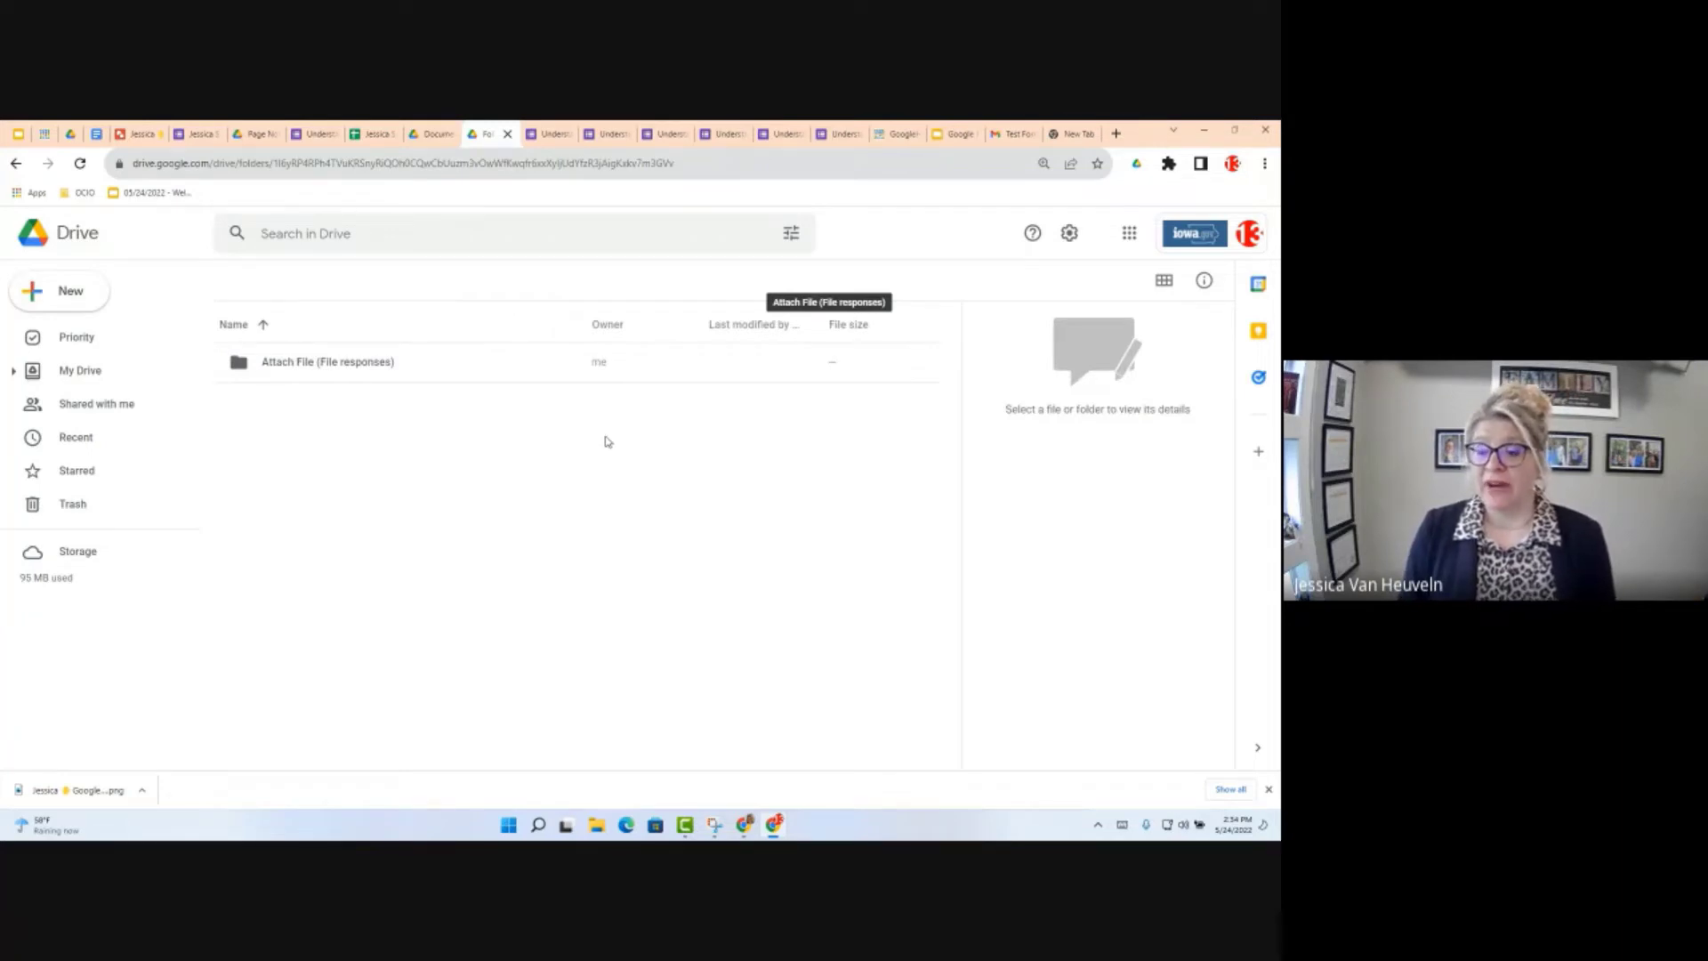
# Step: Open the Attach File (File responses) folder, select the uploaded PDF, and return to the Forms responses
pyautogui.click(320, 365)
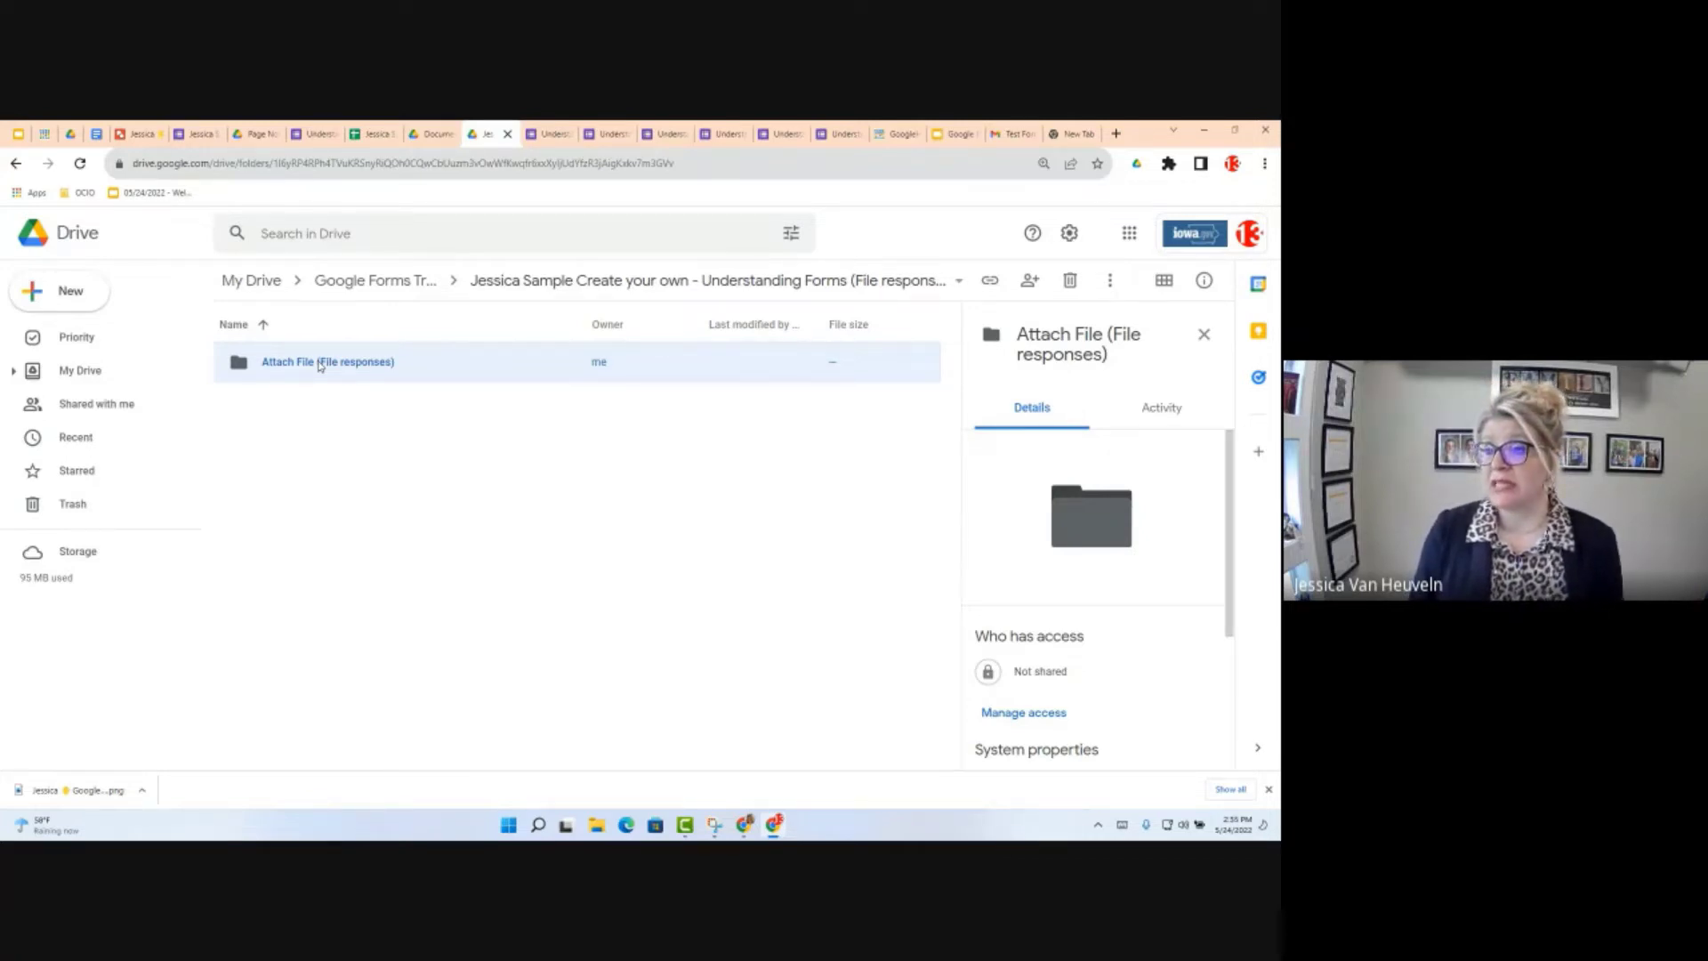
pyautogui.doubleClick(321, 365)
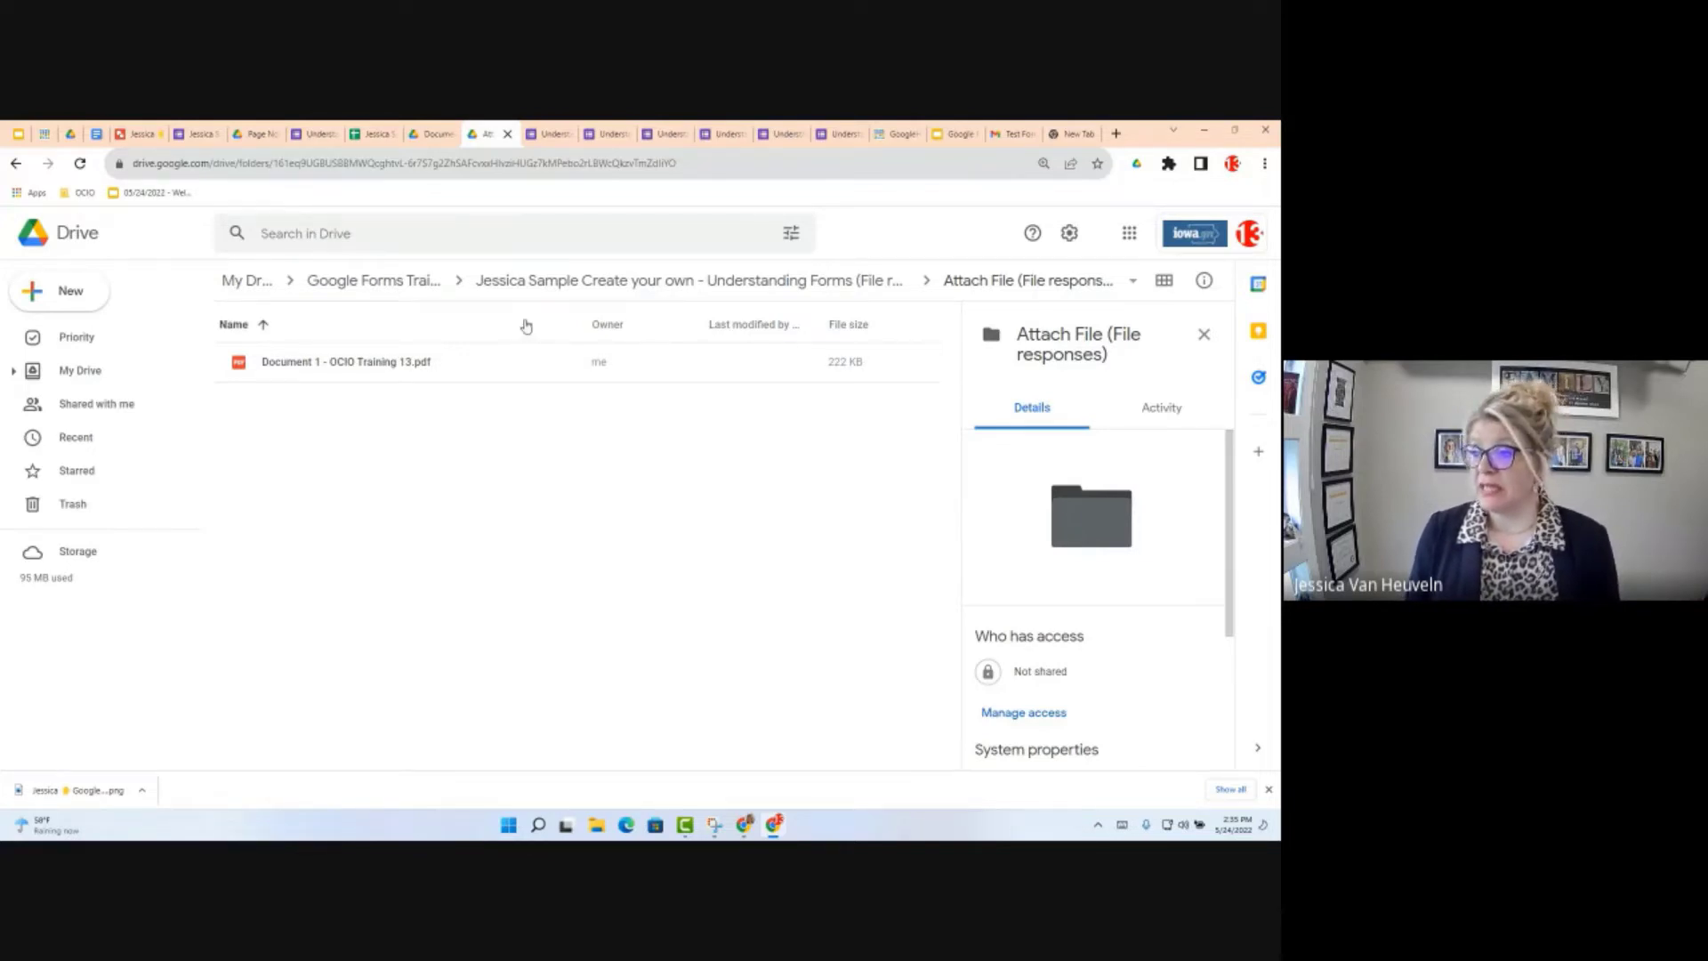
pyautogui.click(622, 377)
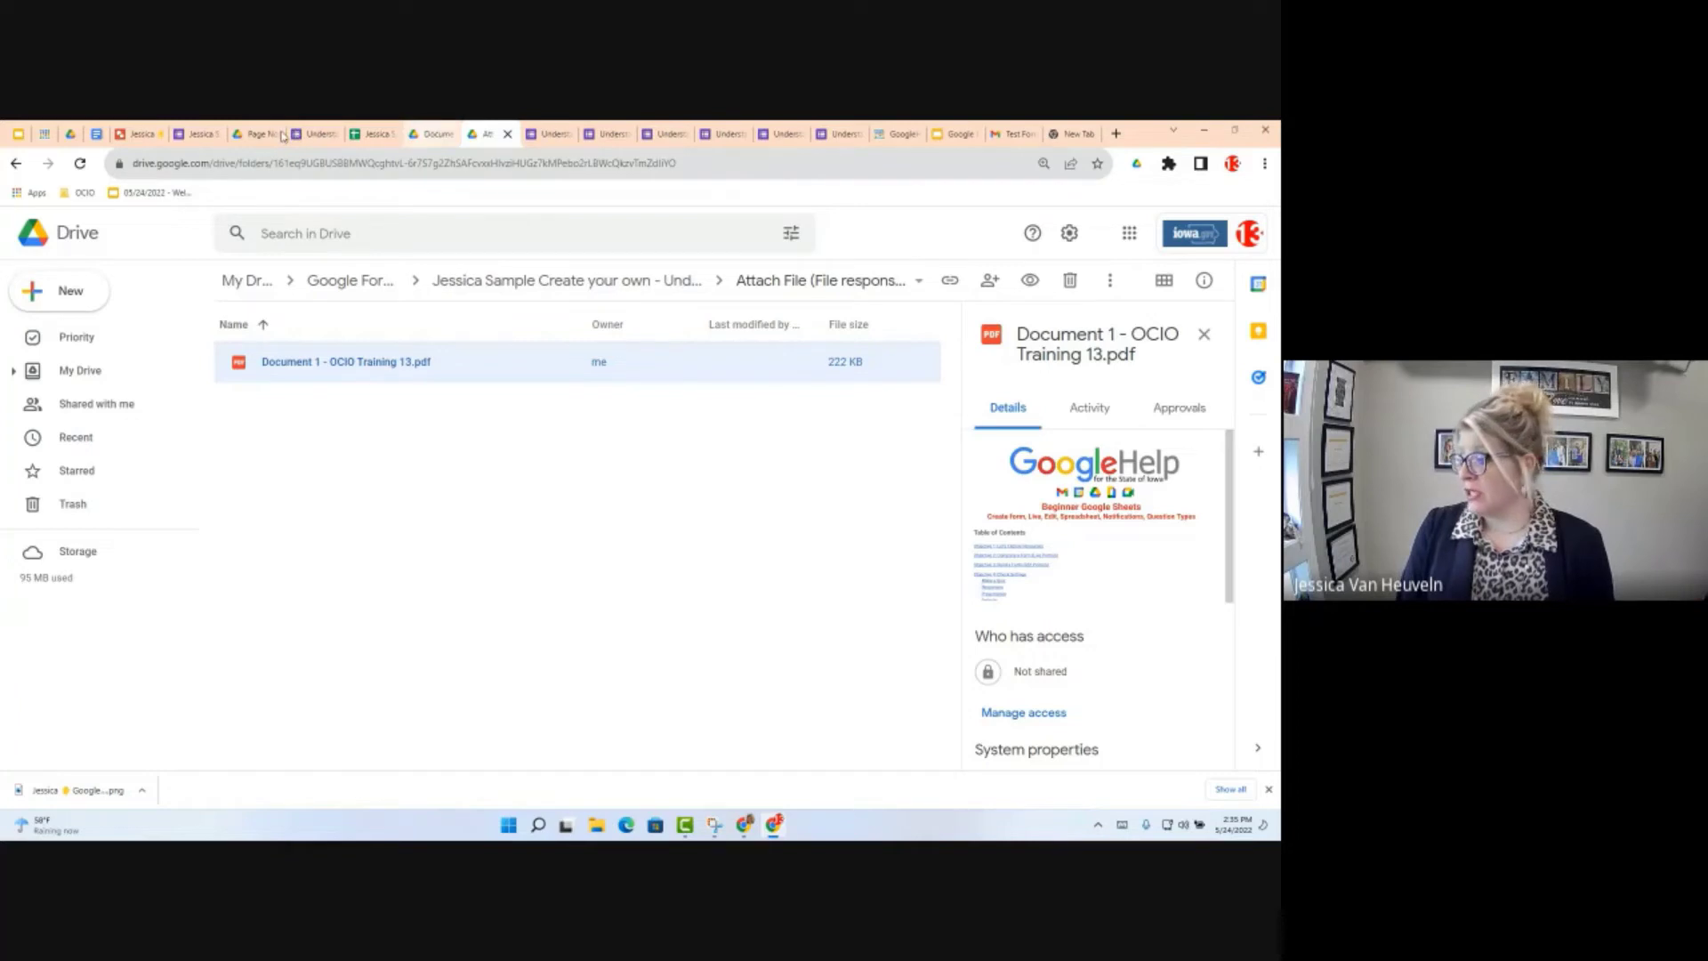
pyautogui.click(197, 134)
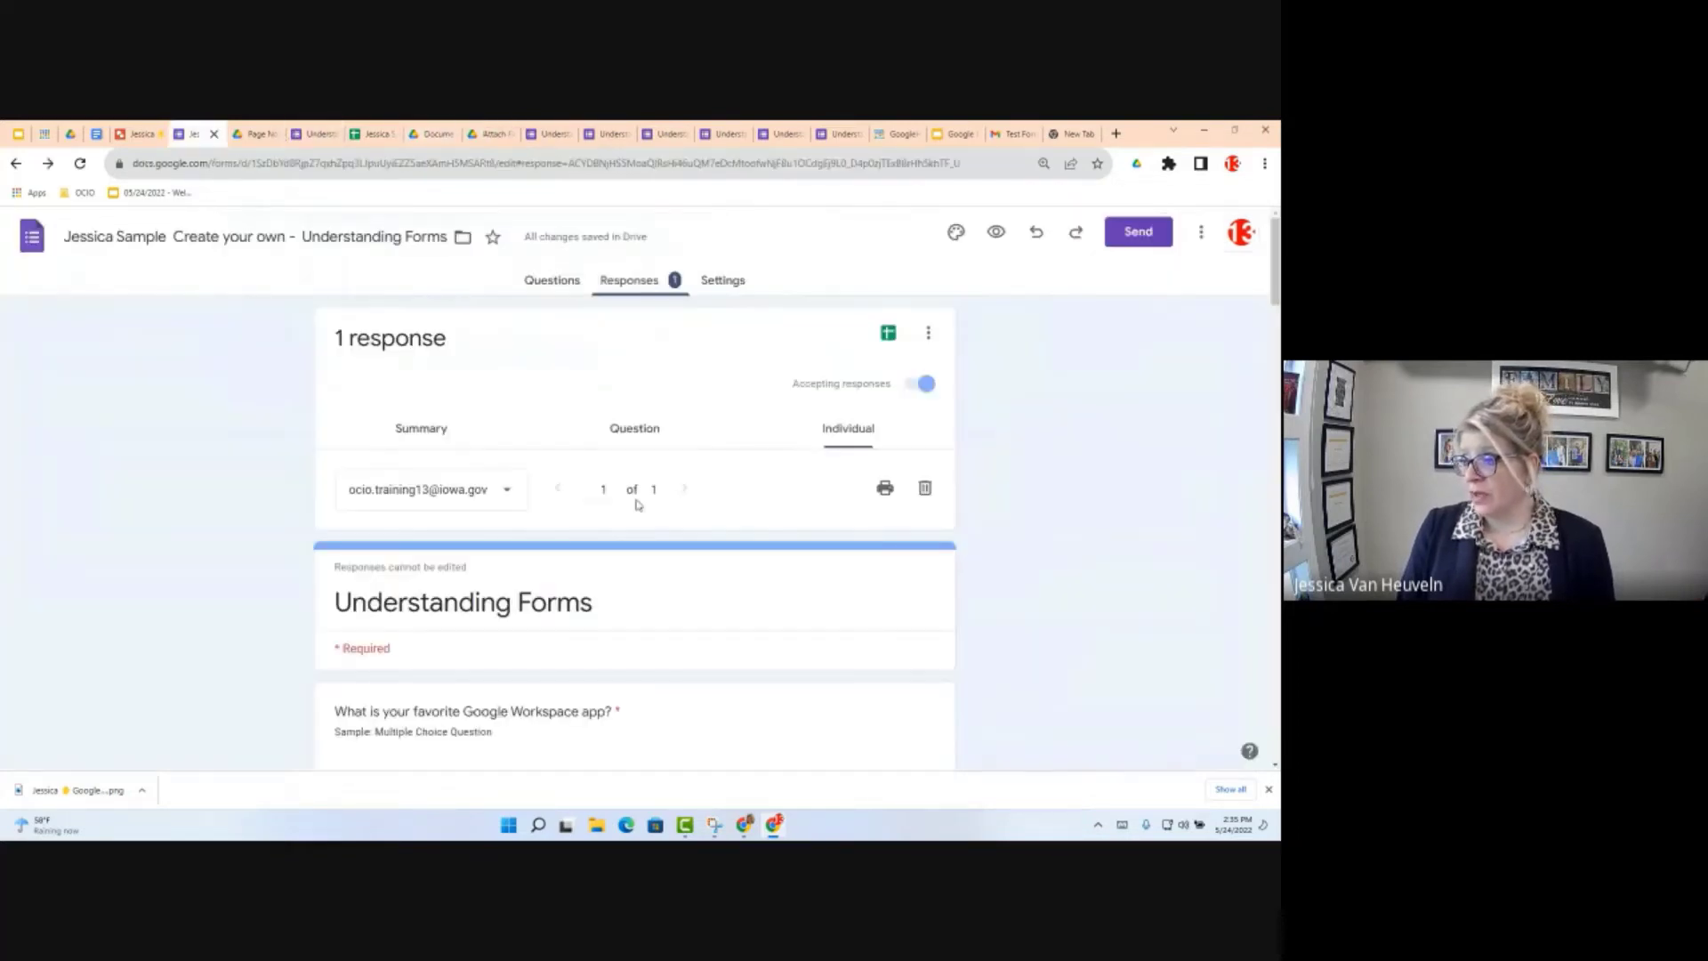
# Step: Scroll through the summary of all responses, then switch to the Test Form email in Gmail
pyautogui.click(421, 428)
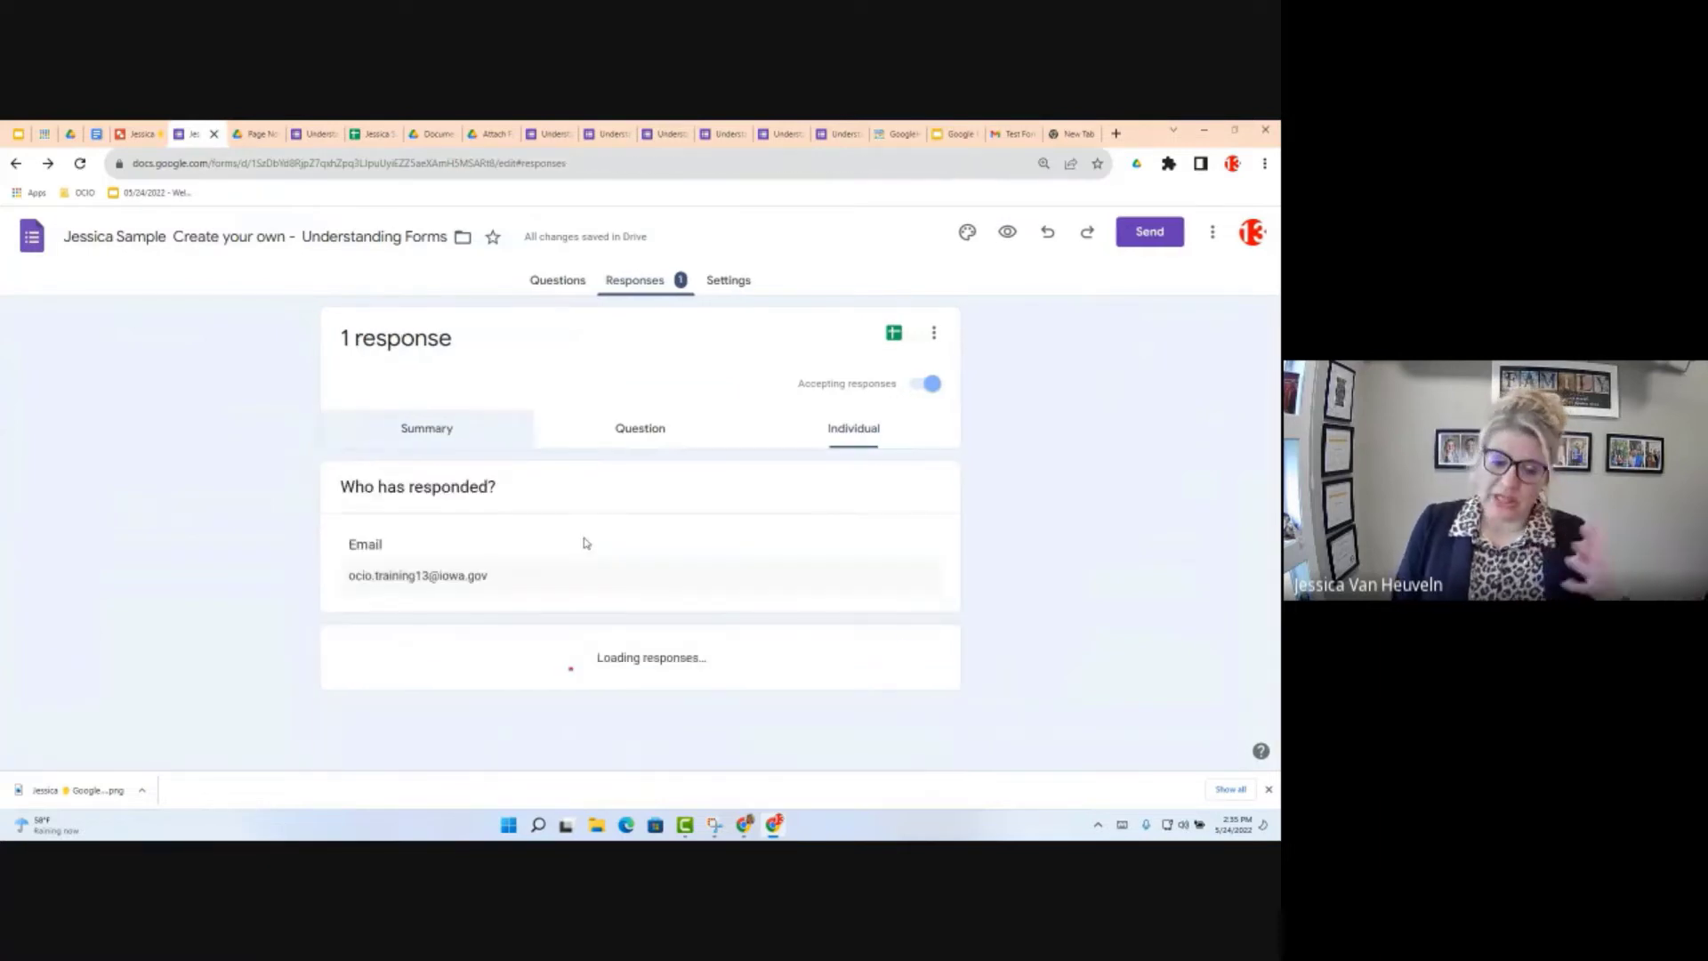
pyautogui.scroll(-3, 587, 552)
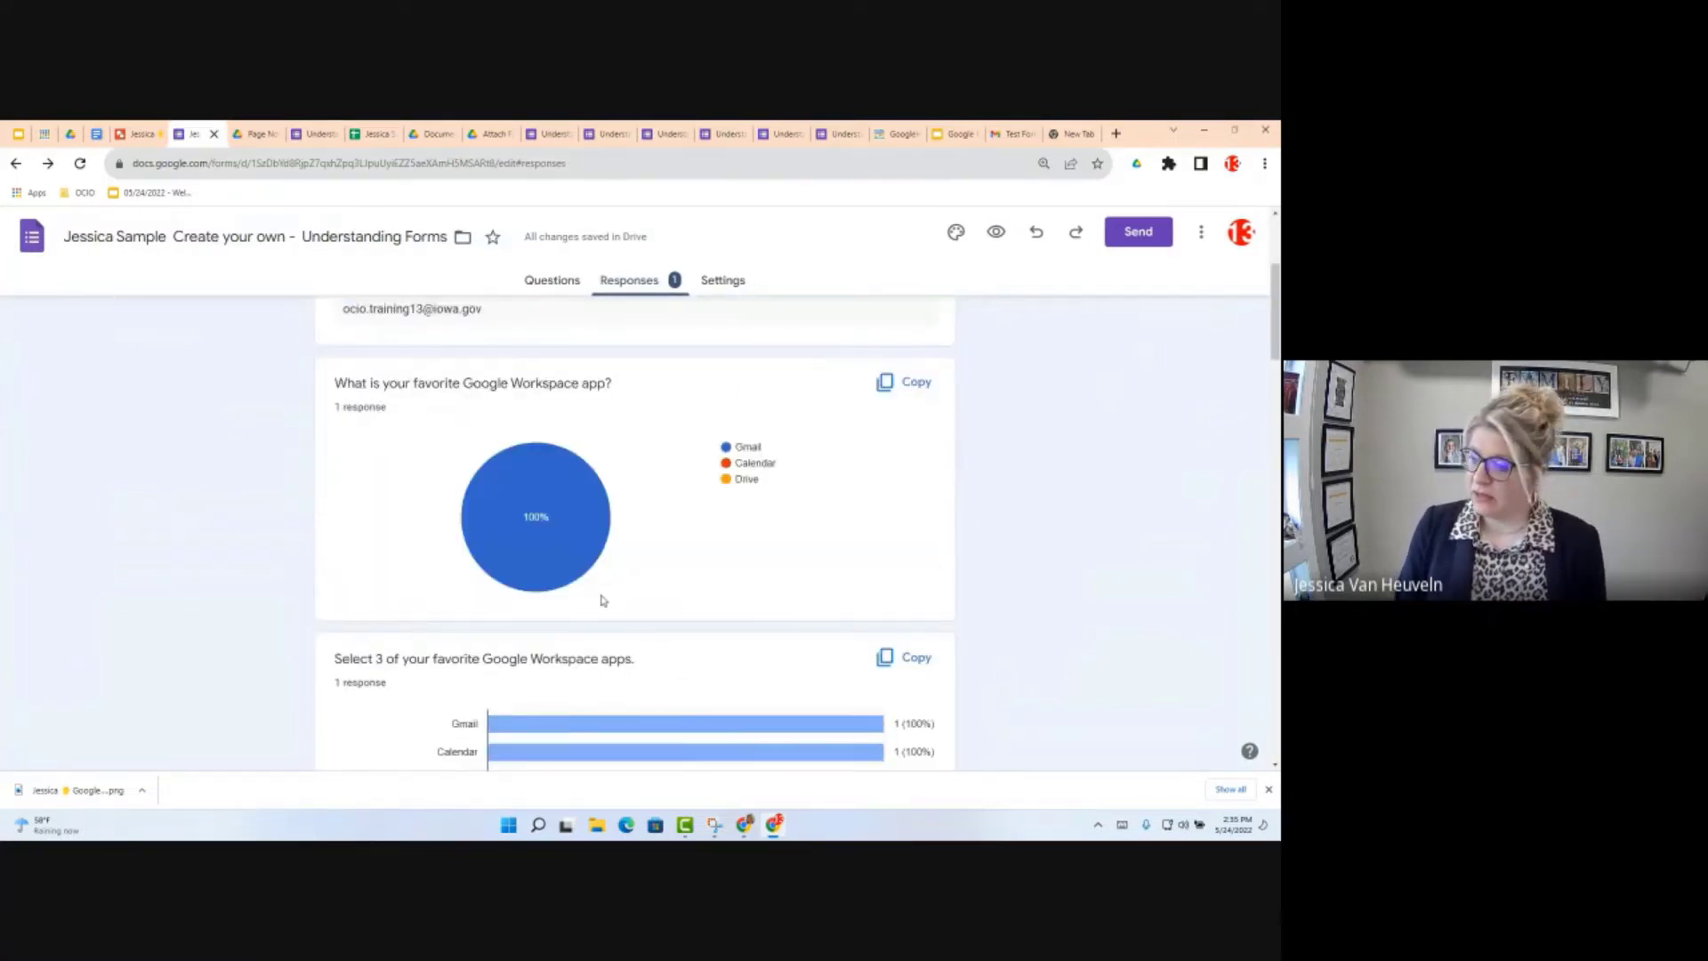
pyautogui.scroll(-8, 612, 639)
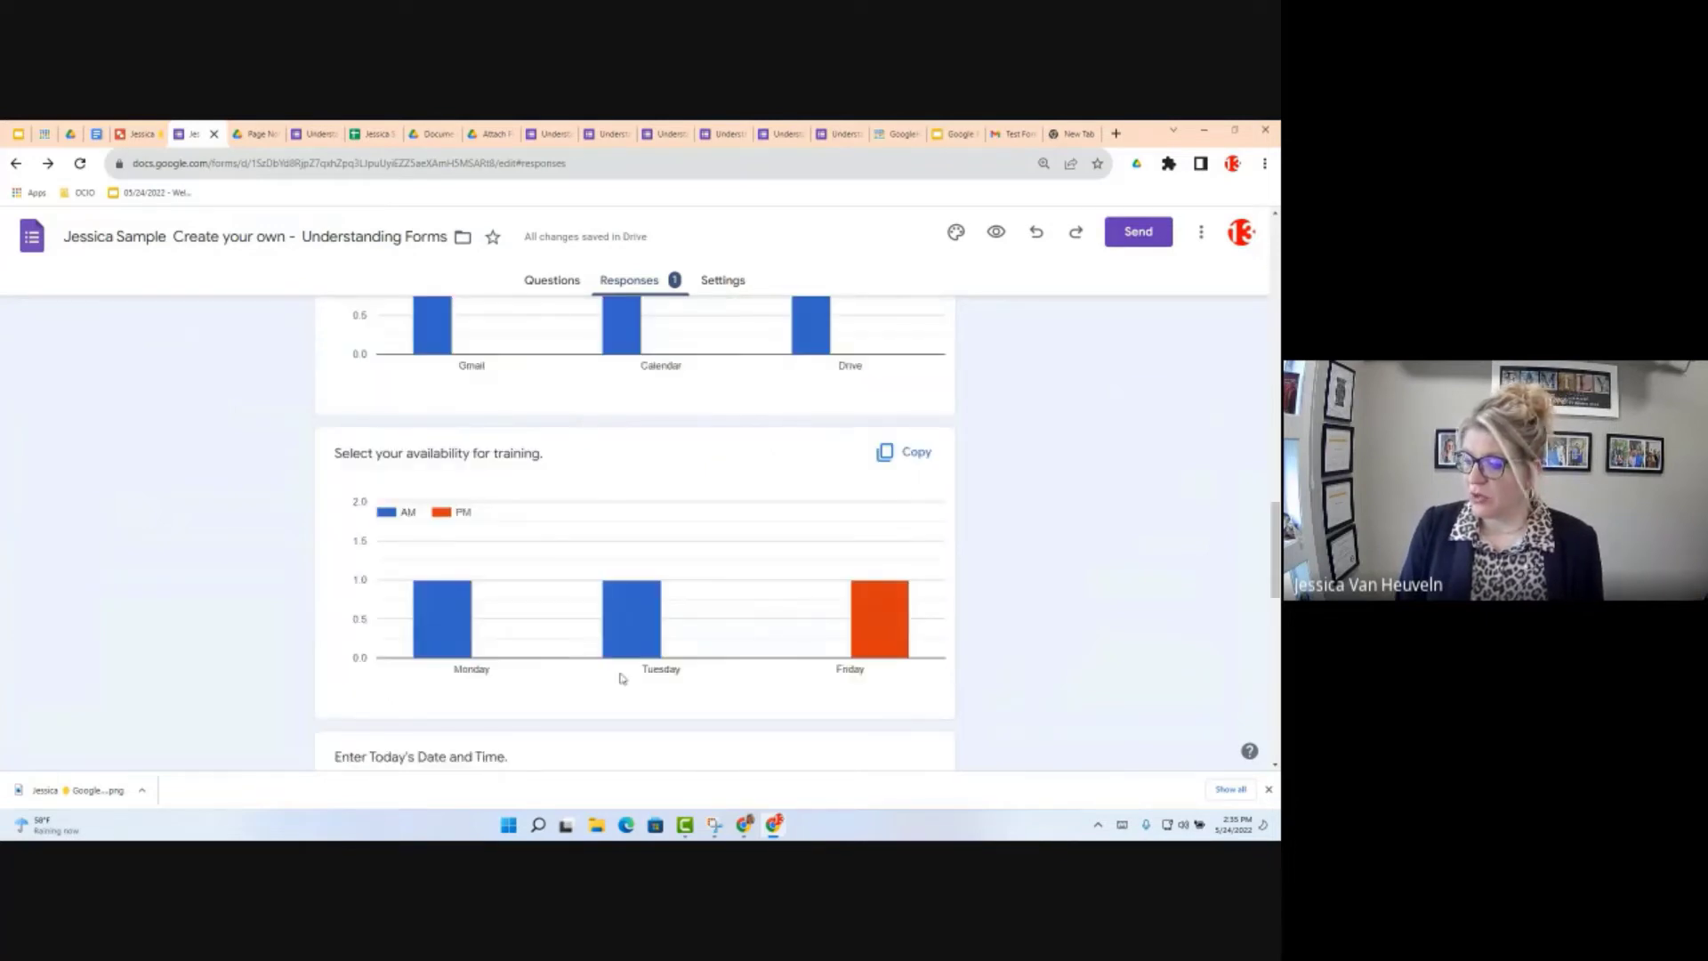
pyautogui.scroll(10, 621, 678)
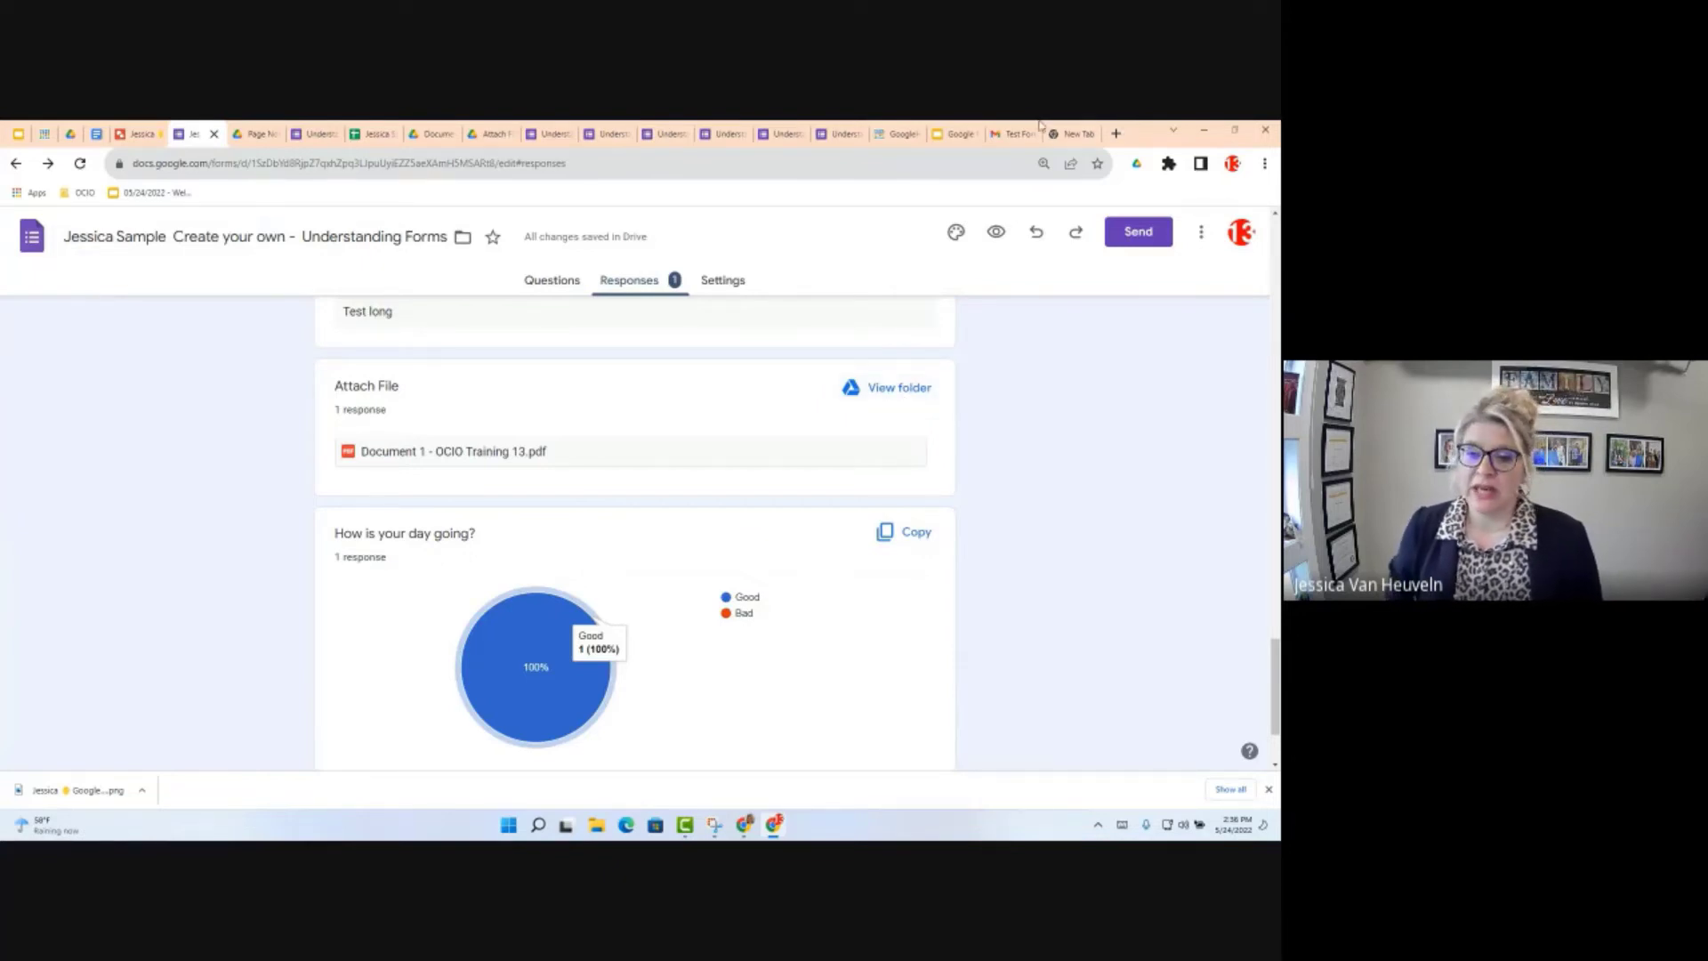
pyautogui.click(1005, 133)
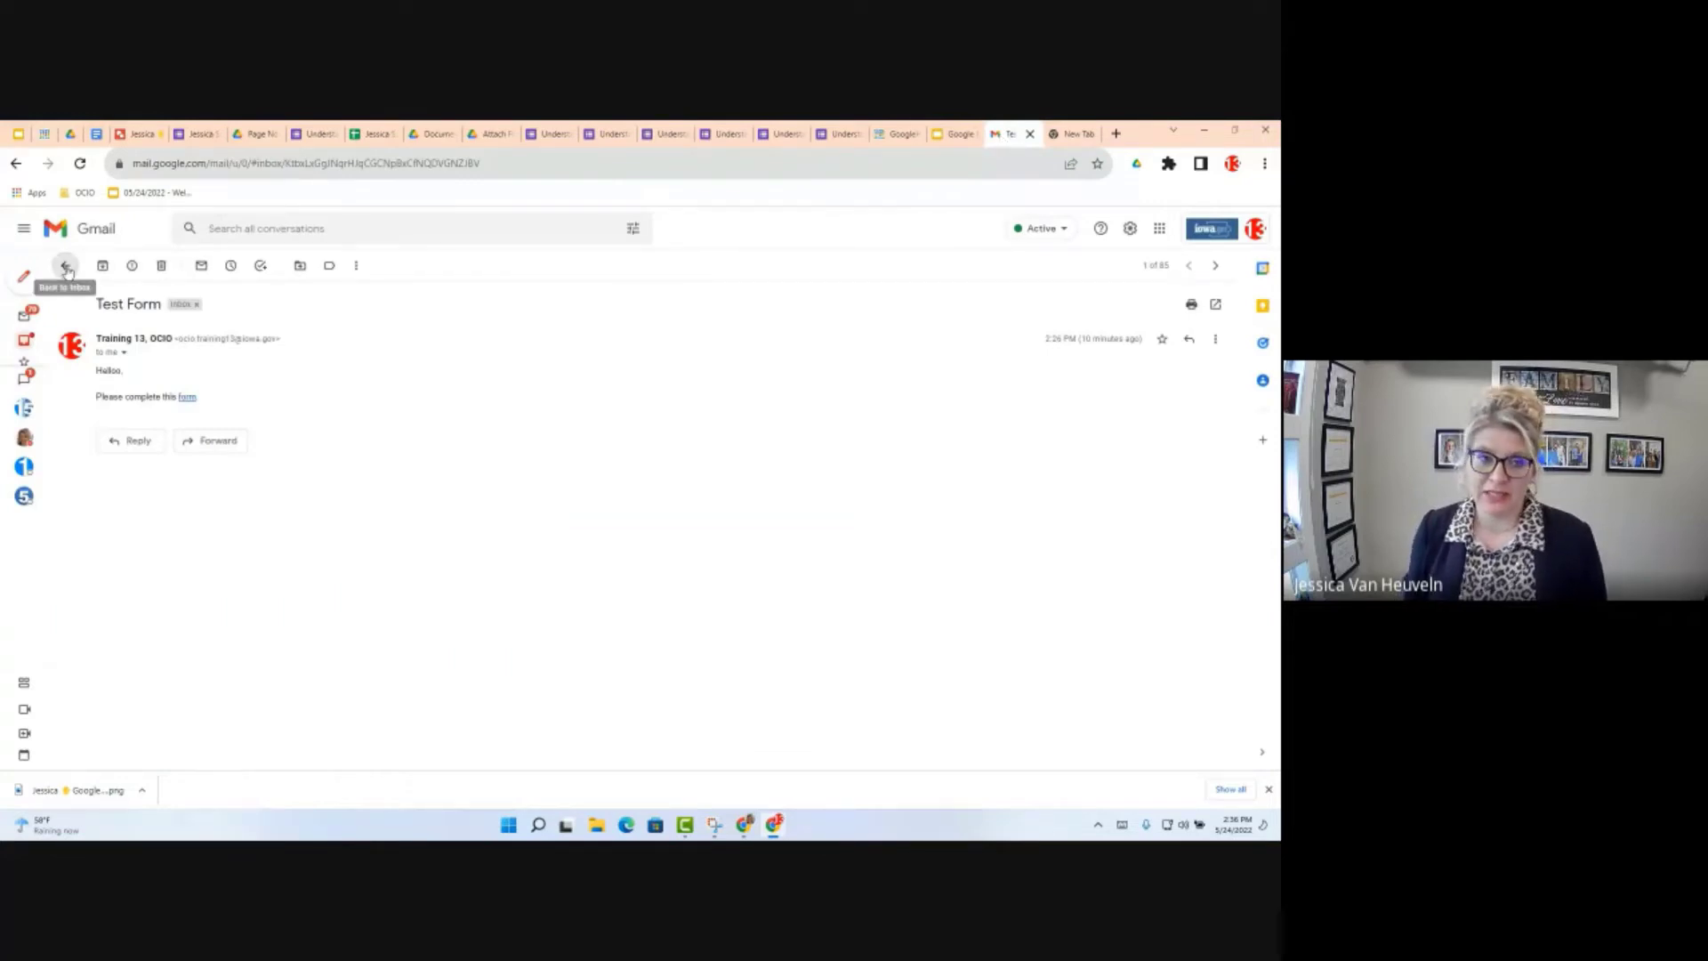
# Step: Open the 'Your form, Understanding Forms, has new responses' email from the inbox, then switch to the spreadsheet
pyautogui.click(65, 266)
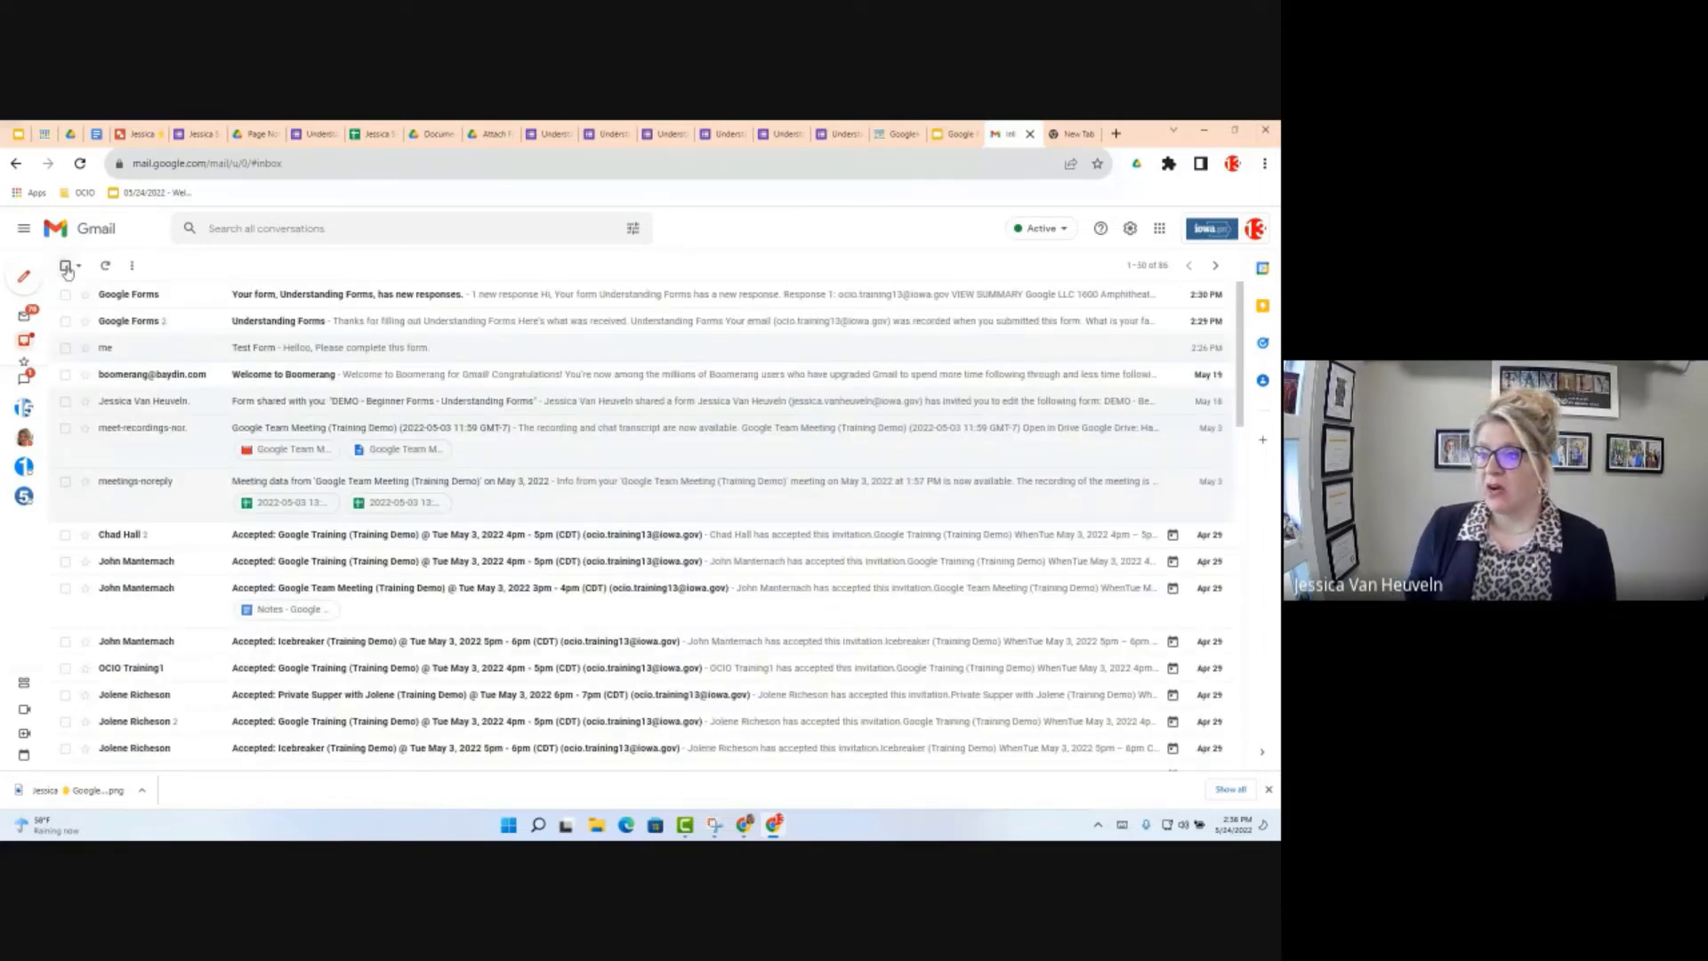
pyautogui.click(330, 296)
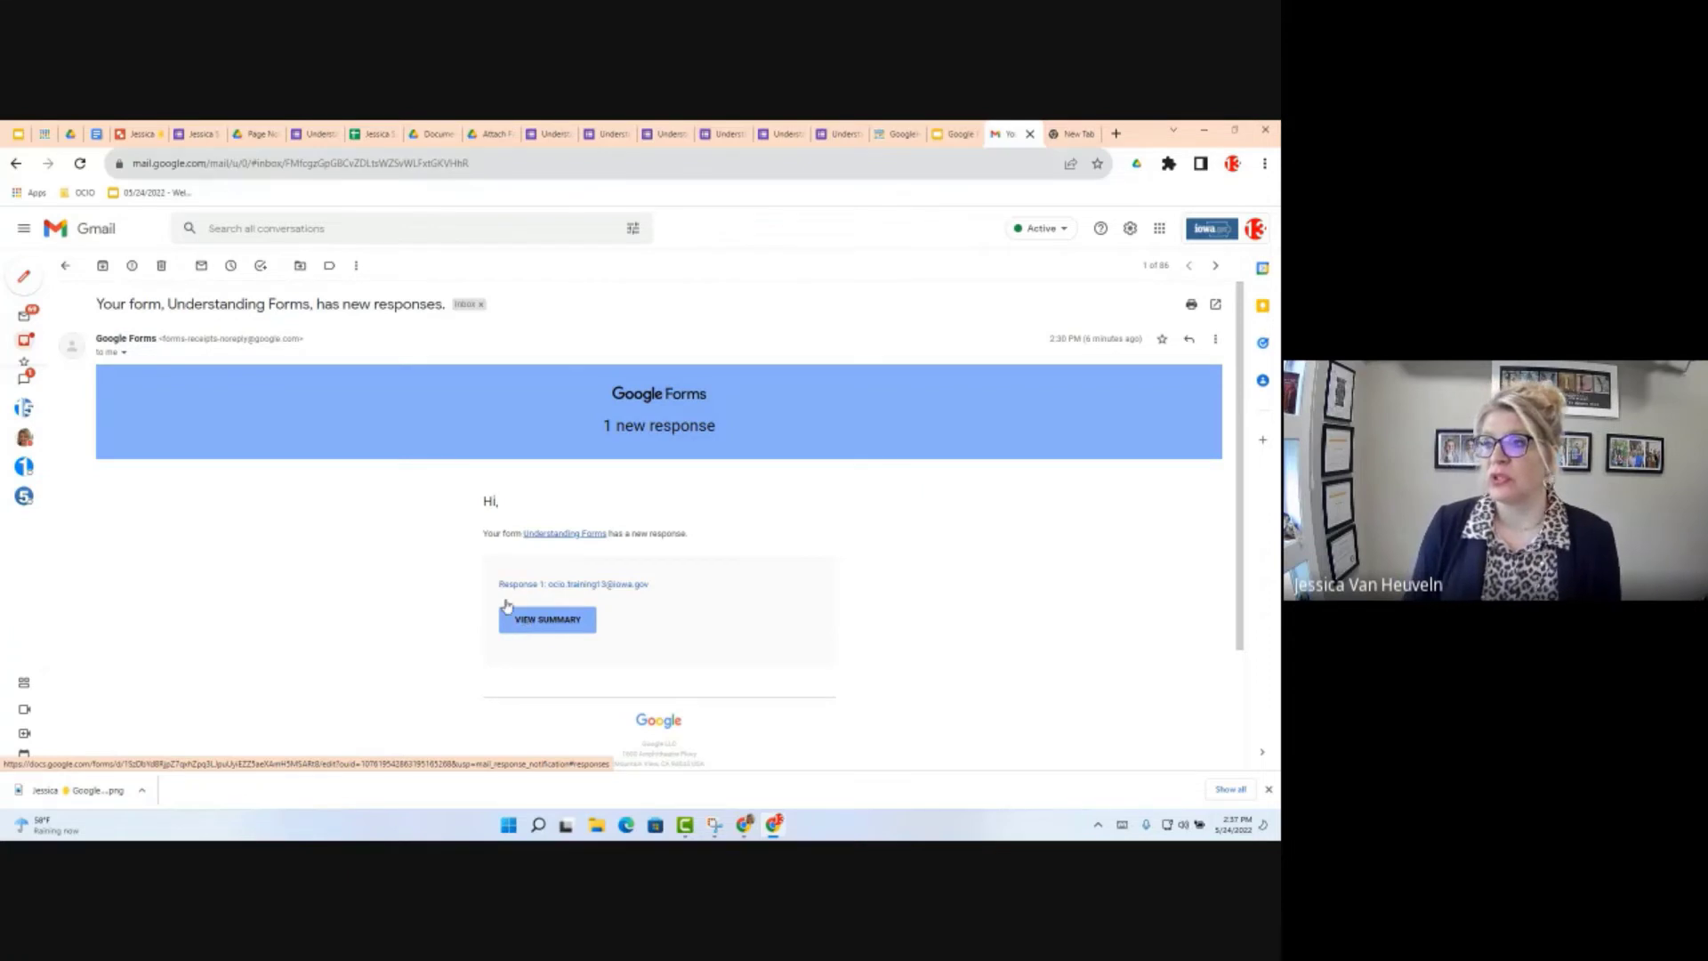
pyautogui.click(377, 135)
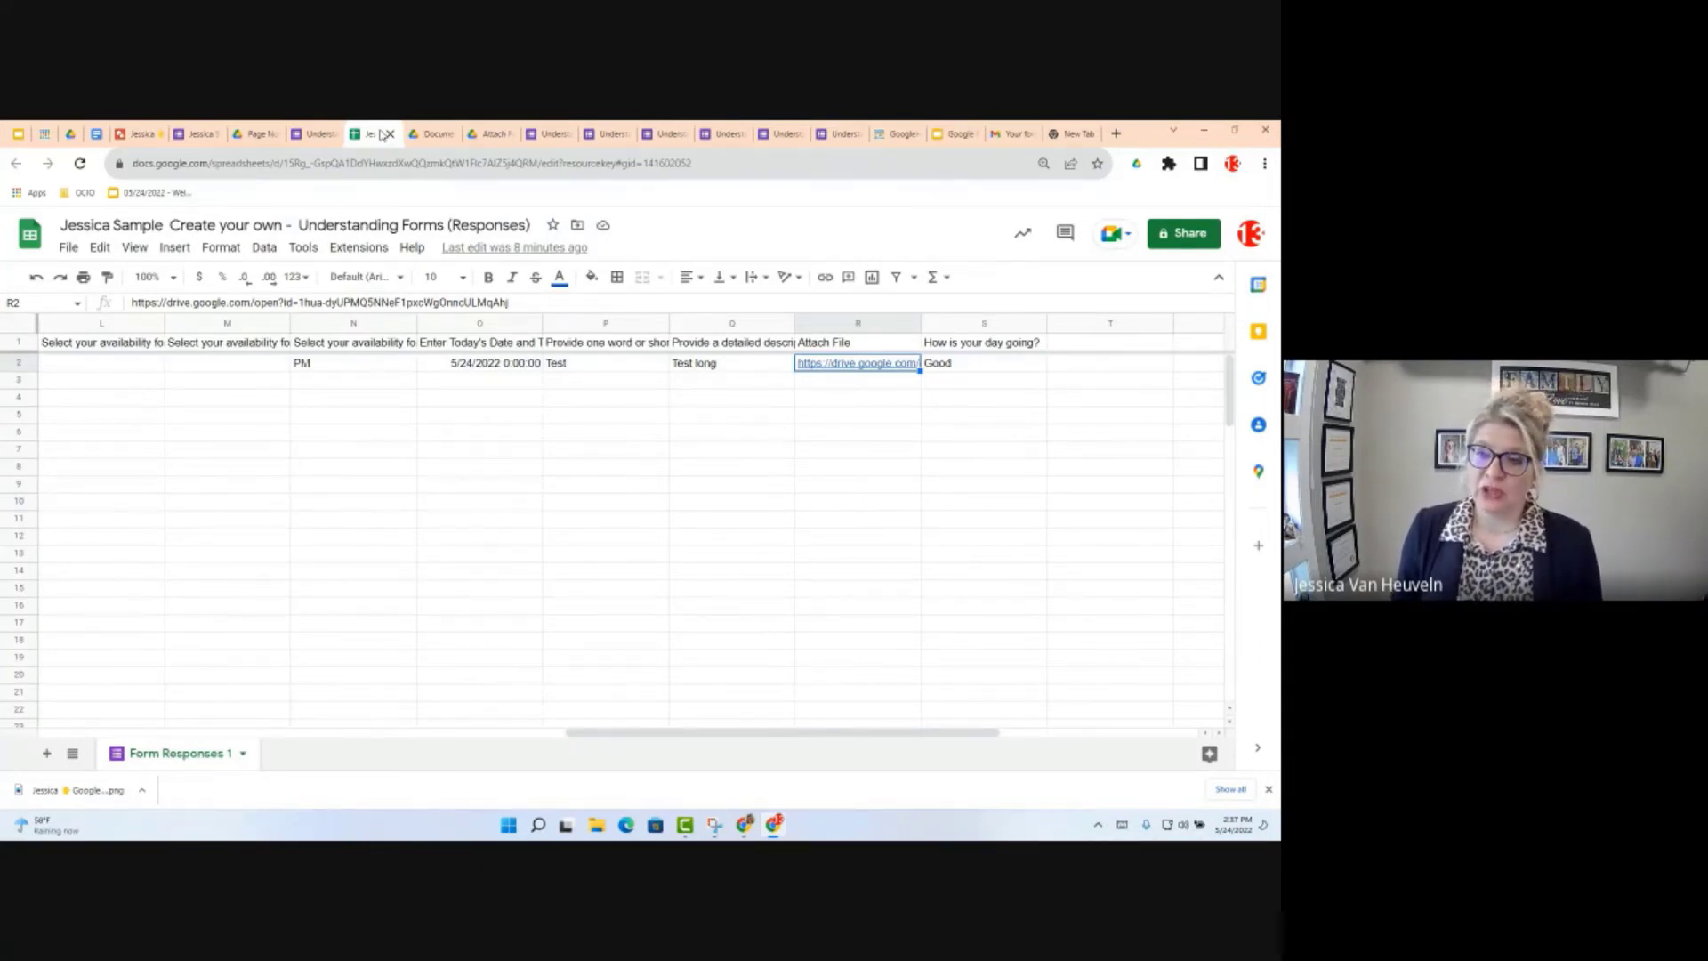
# Step: Open Notification rules from the Tools menu of the responses spreadsheet
pyautogui.click(263, 245)
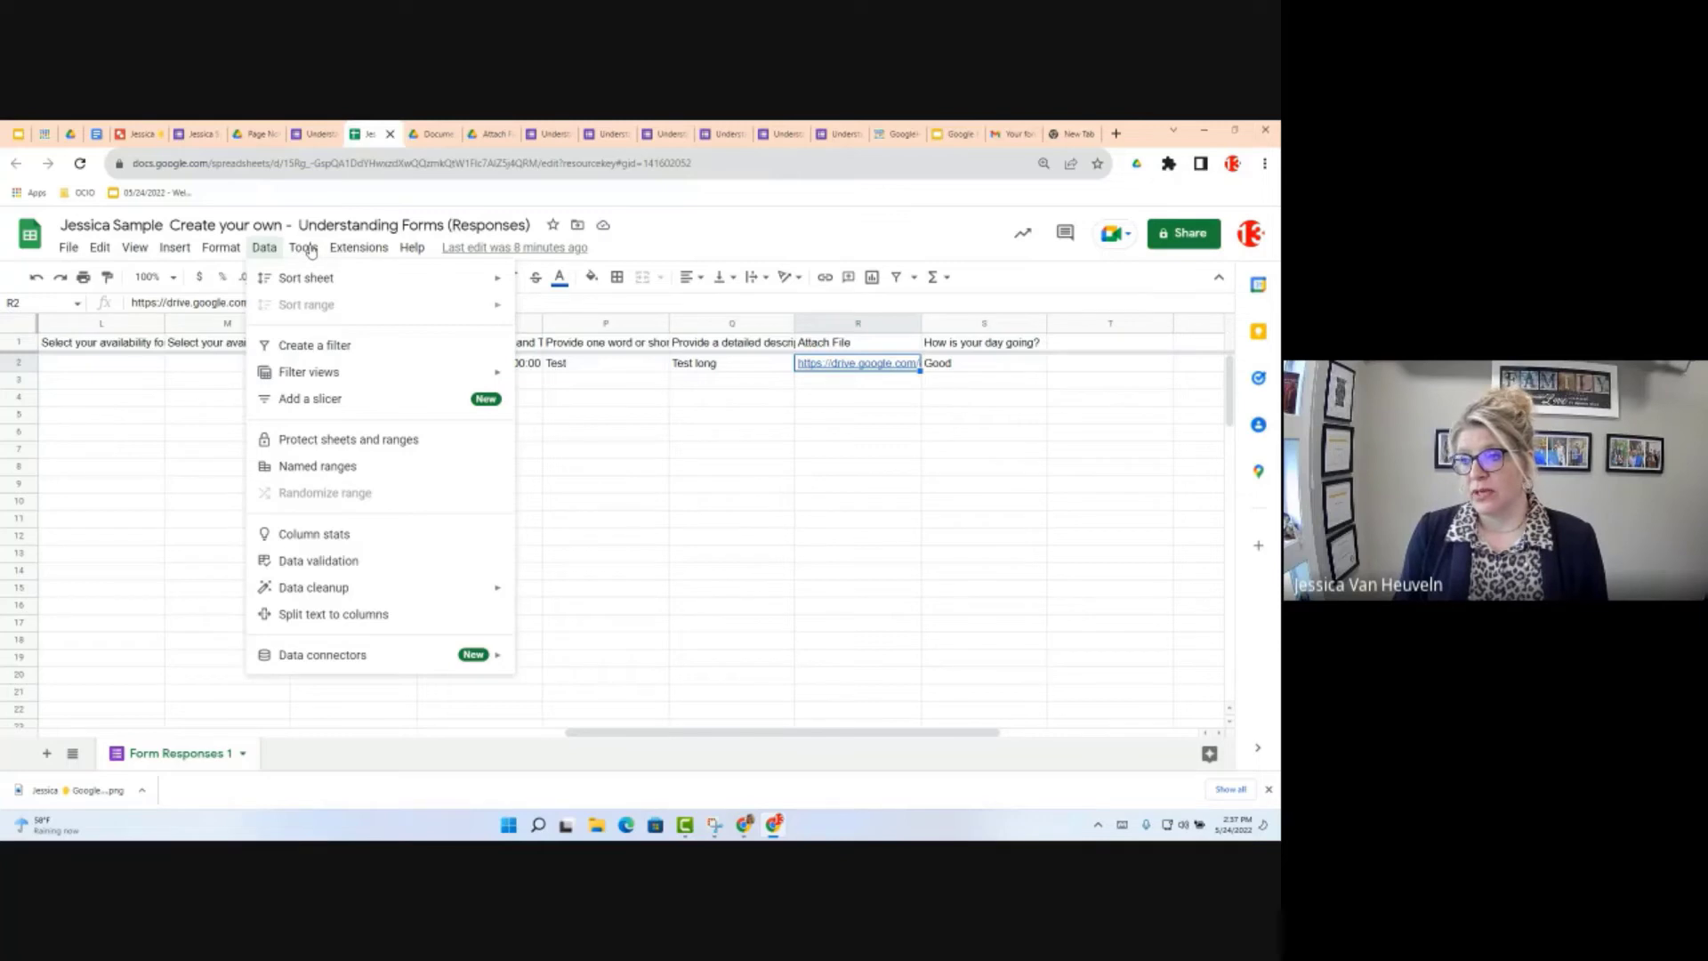
pyautogui.click(304, 248)
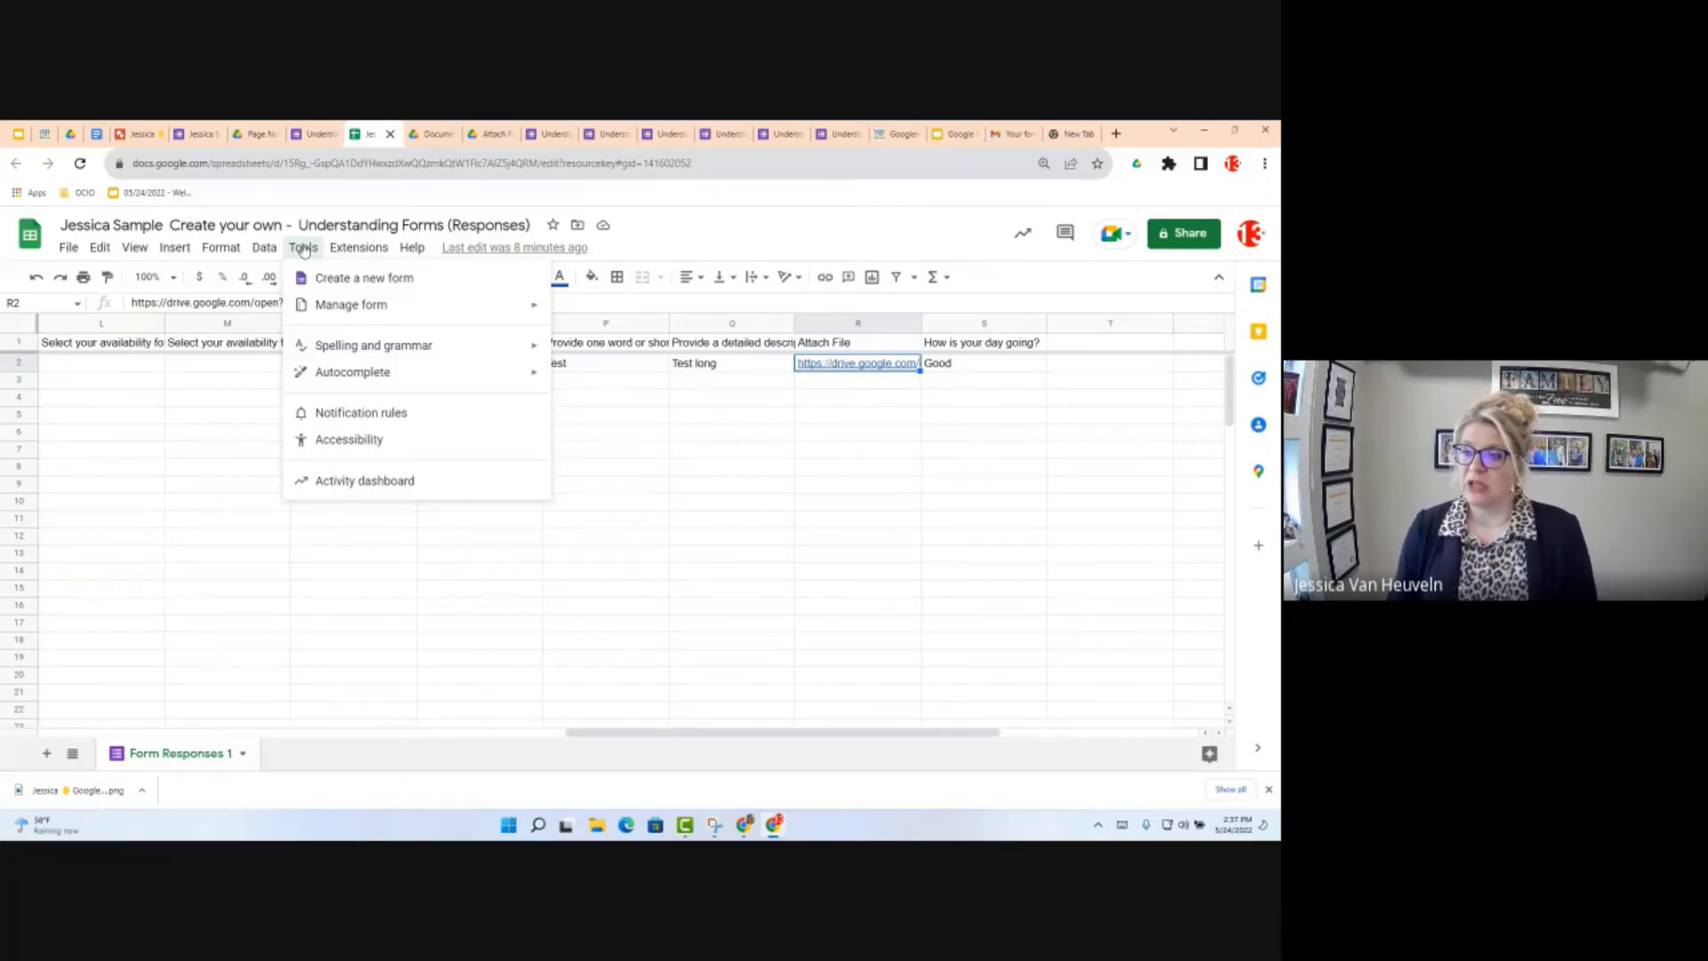
pyautogui.click(334, 413)
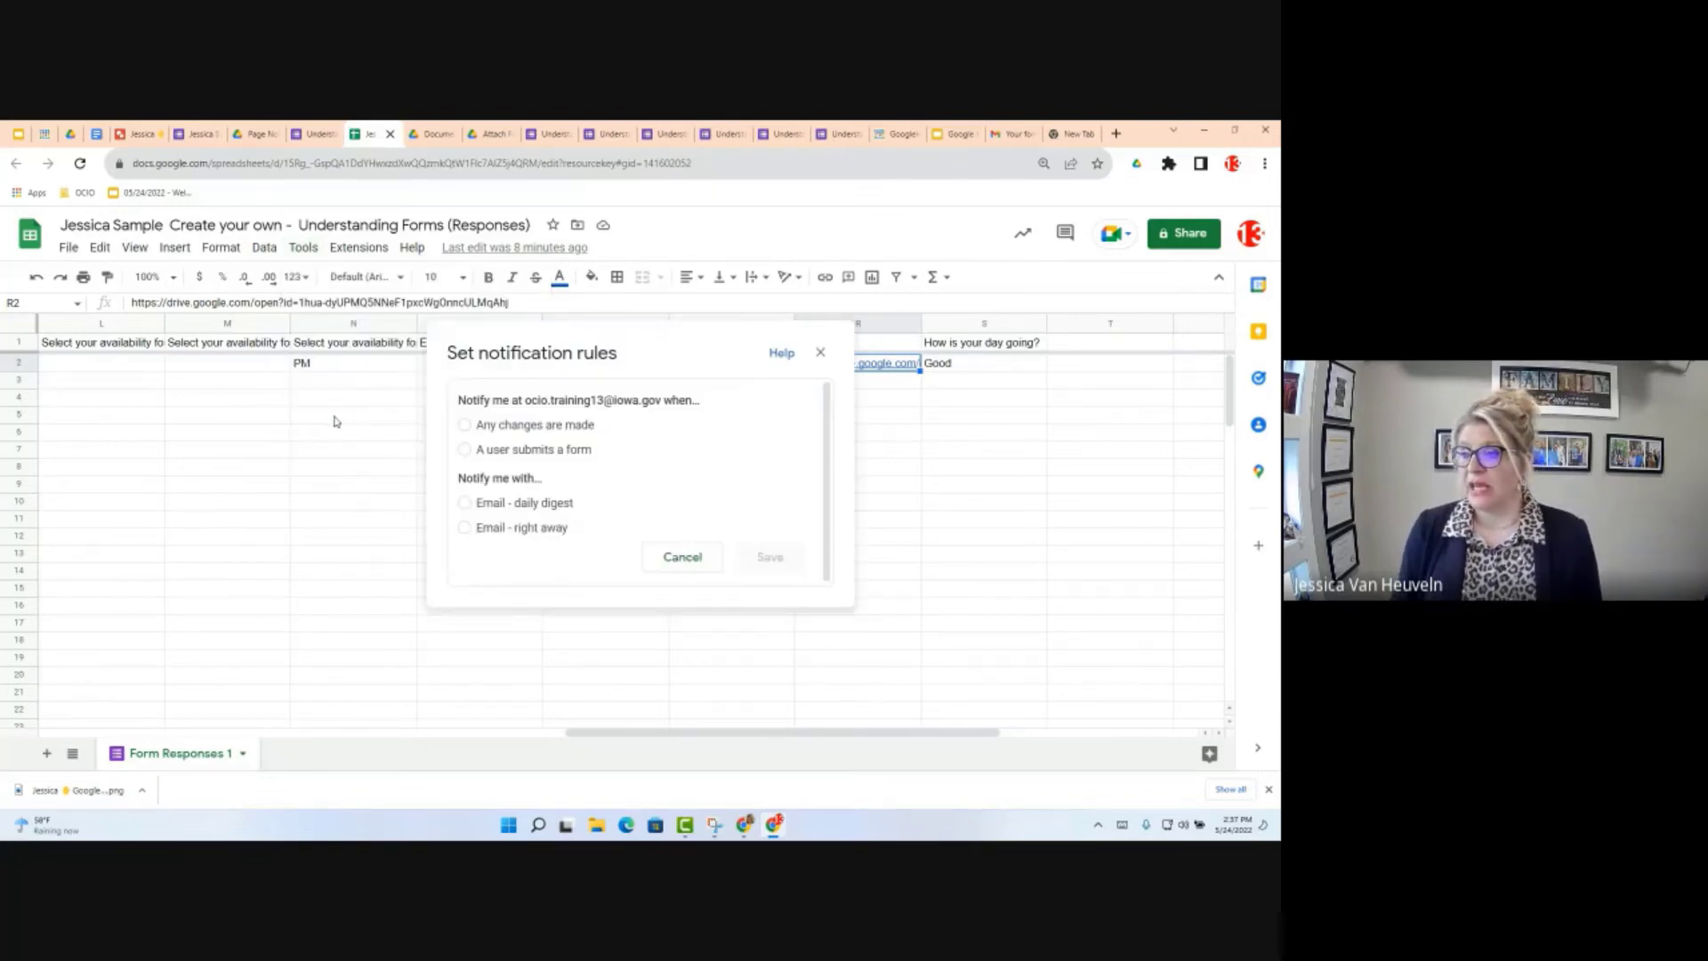
# Step: Set notifications to 'A user submits a form' with 'Email - daily digest', then switch to the Objectives document
pyautogui.click(514, 455)
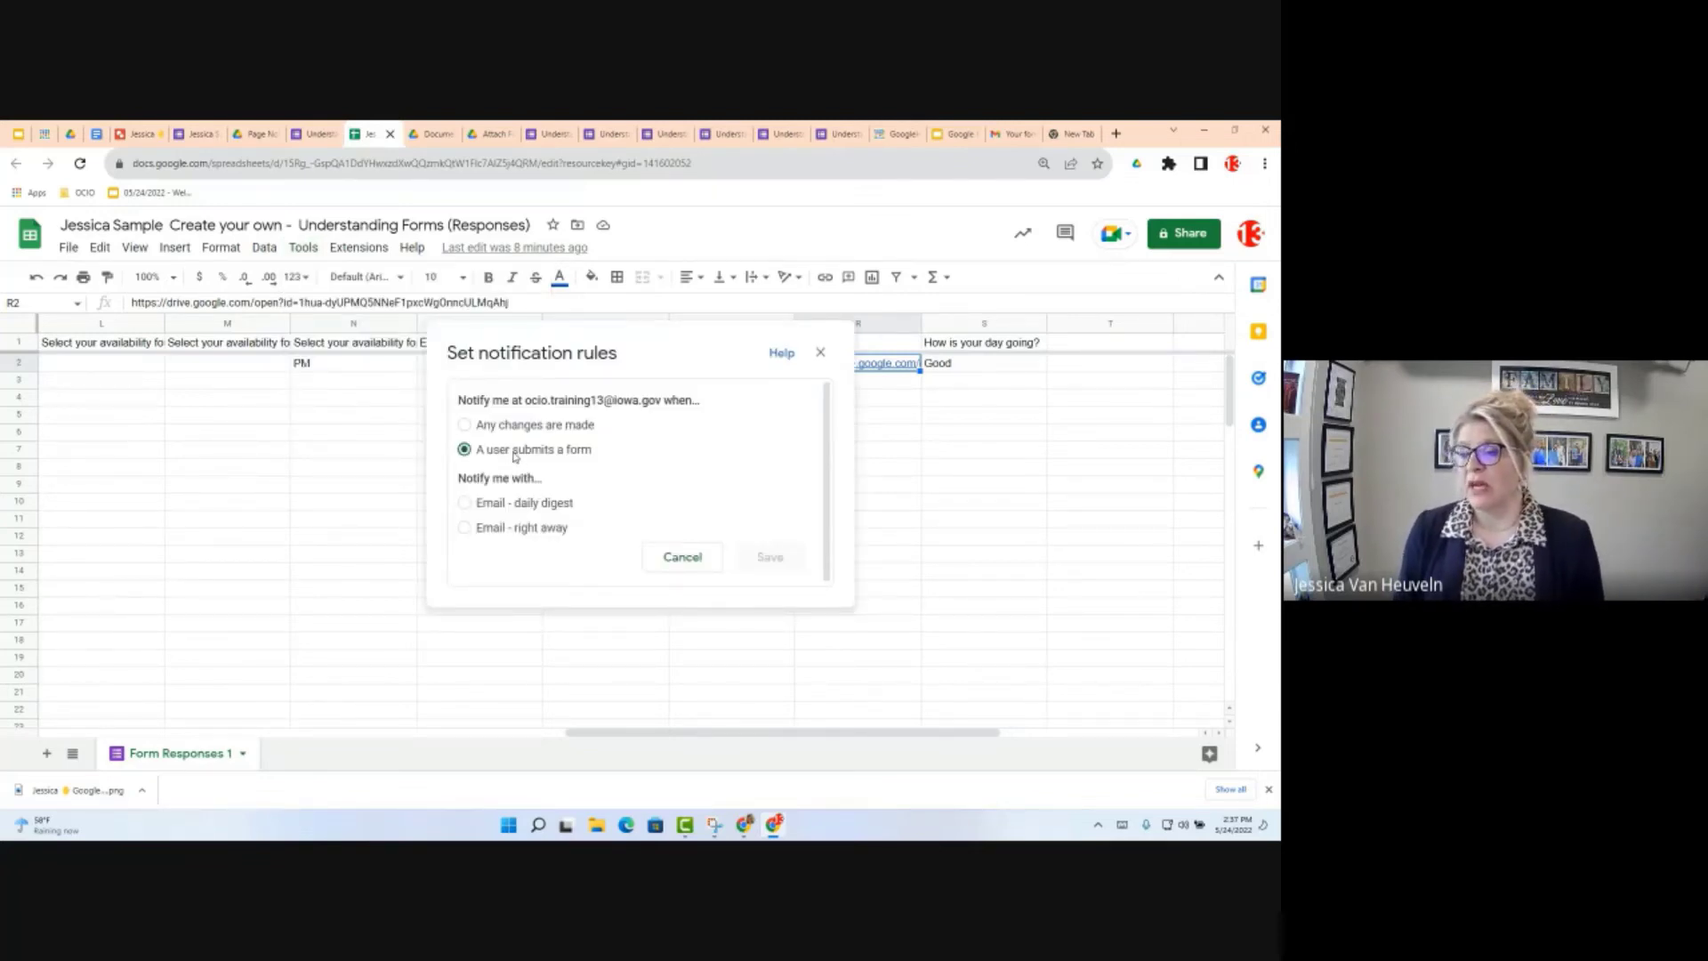
pyautogui.click(513, 512)
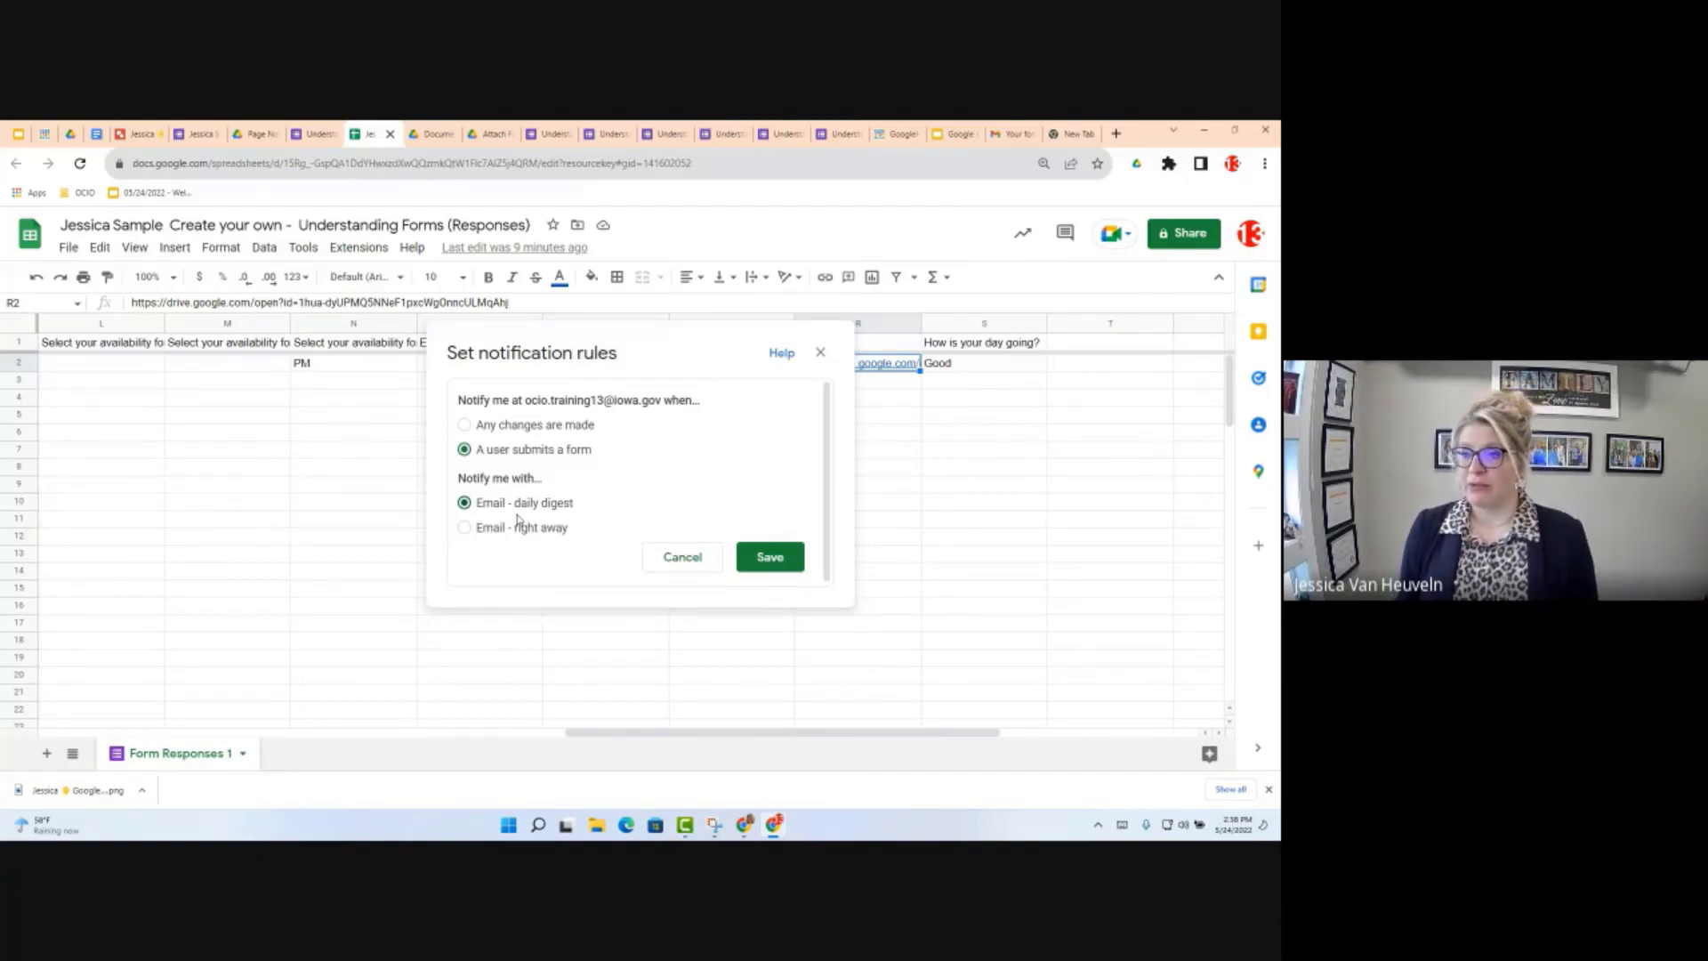
pyautogui.click(93, 151)
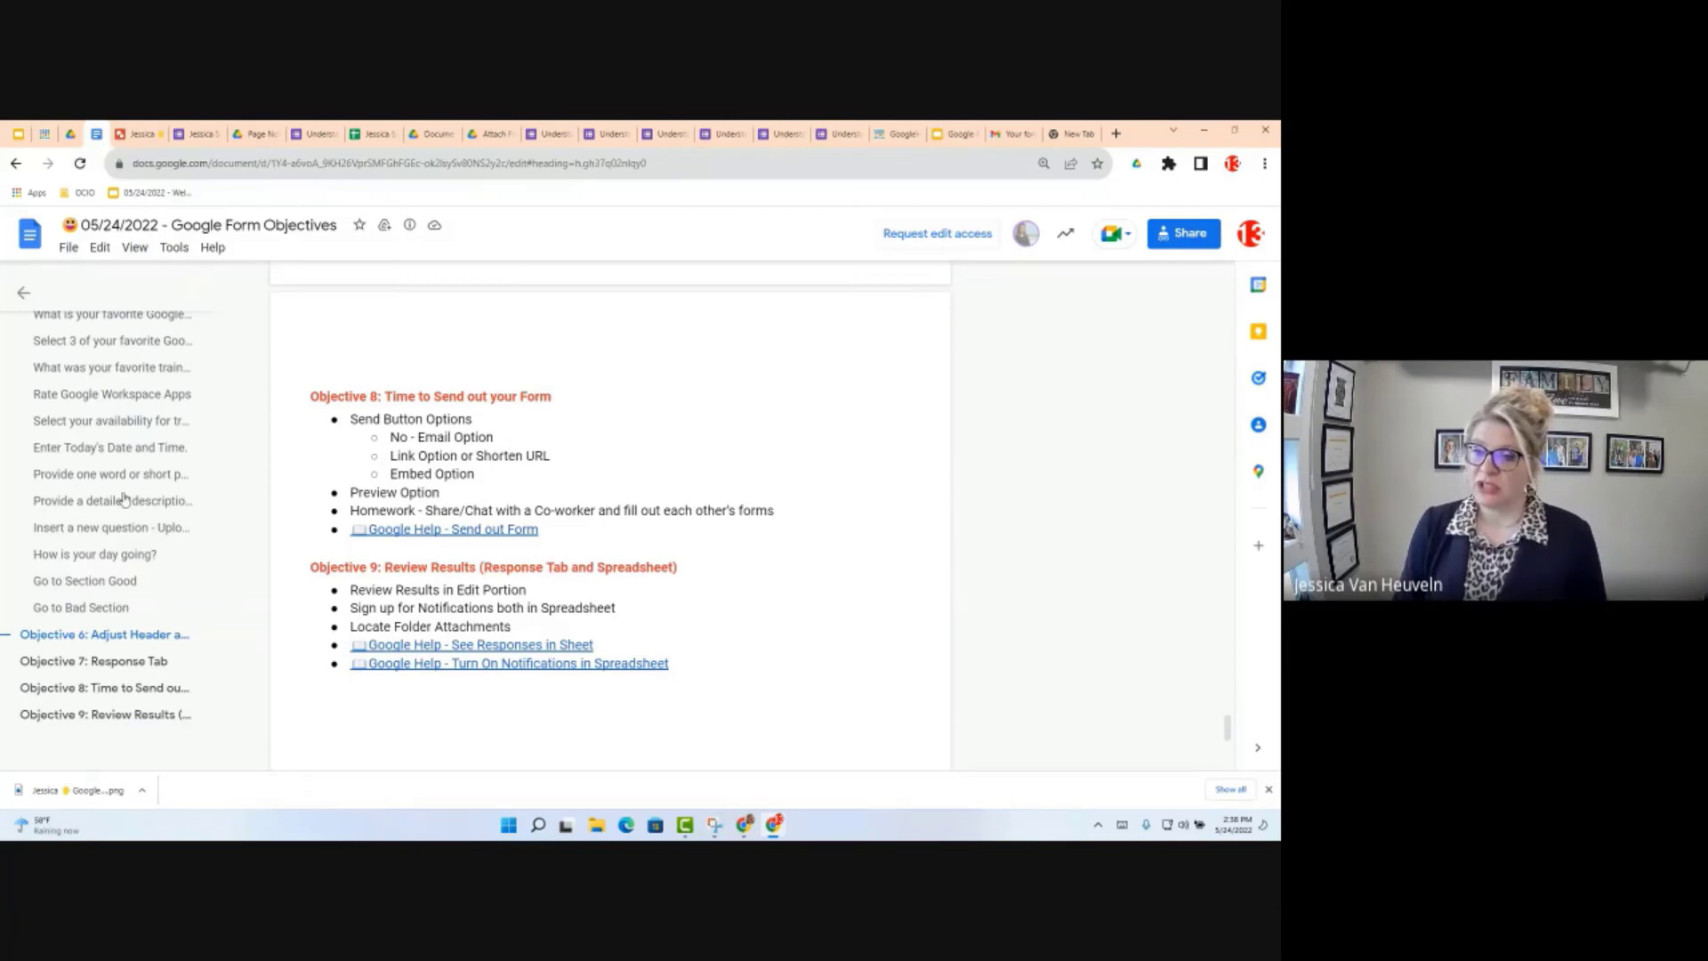
pyautogui.scroll(3, 409, 445)
pyautogui.scroll(1, 414, 450)
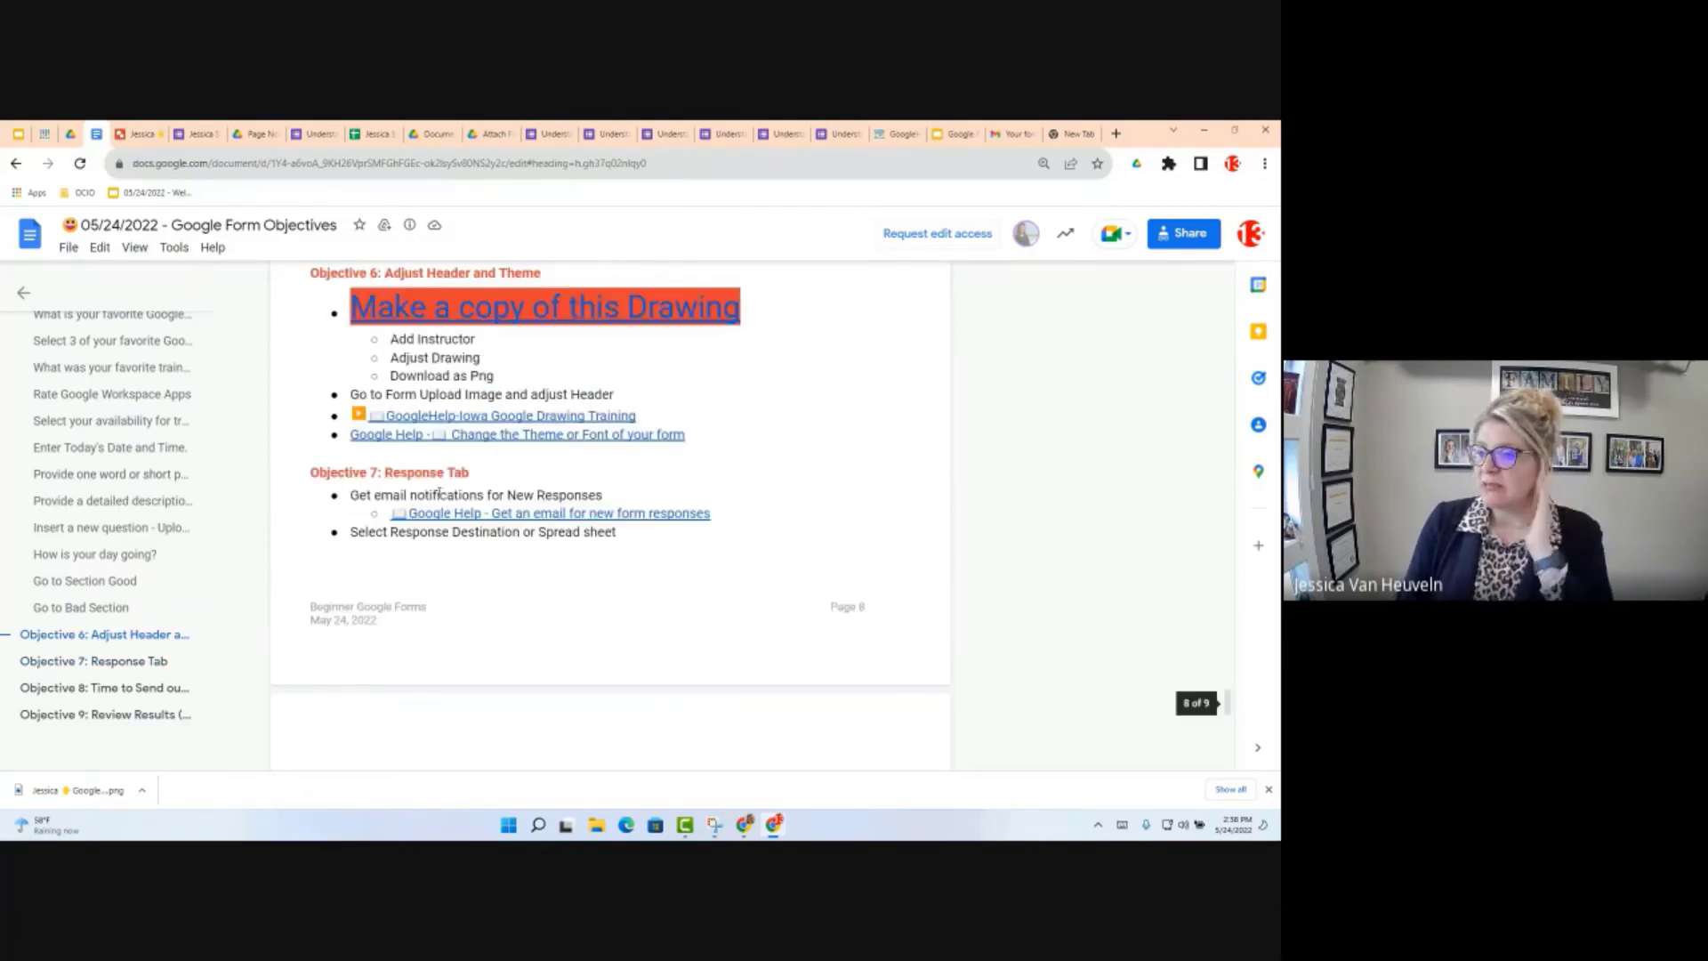
pyautogui.scroll(1, 439, 495)
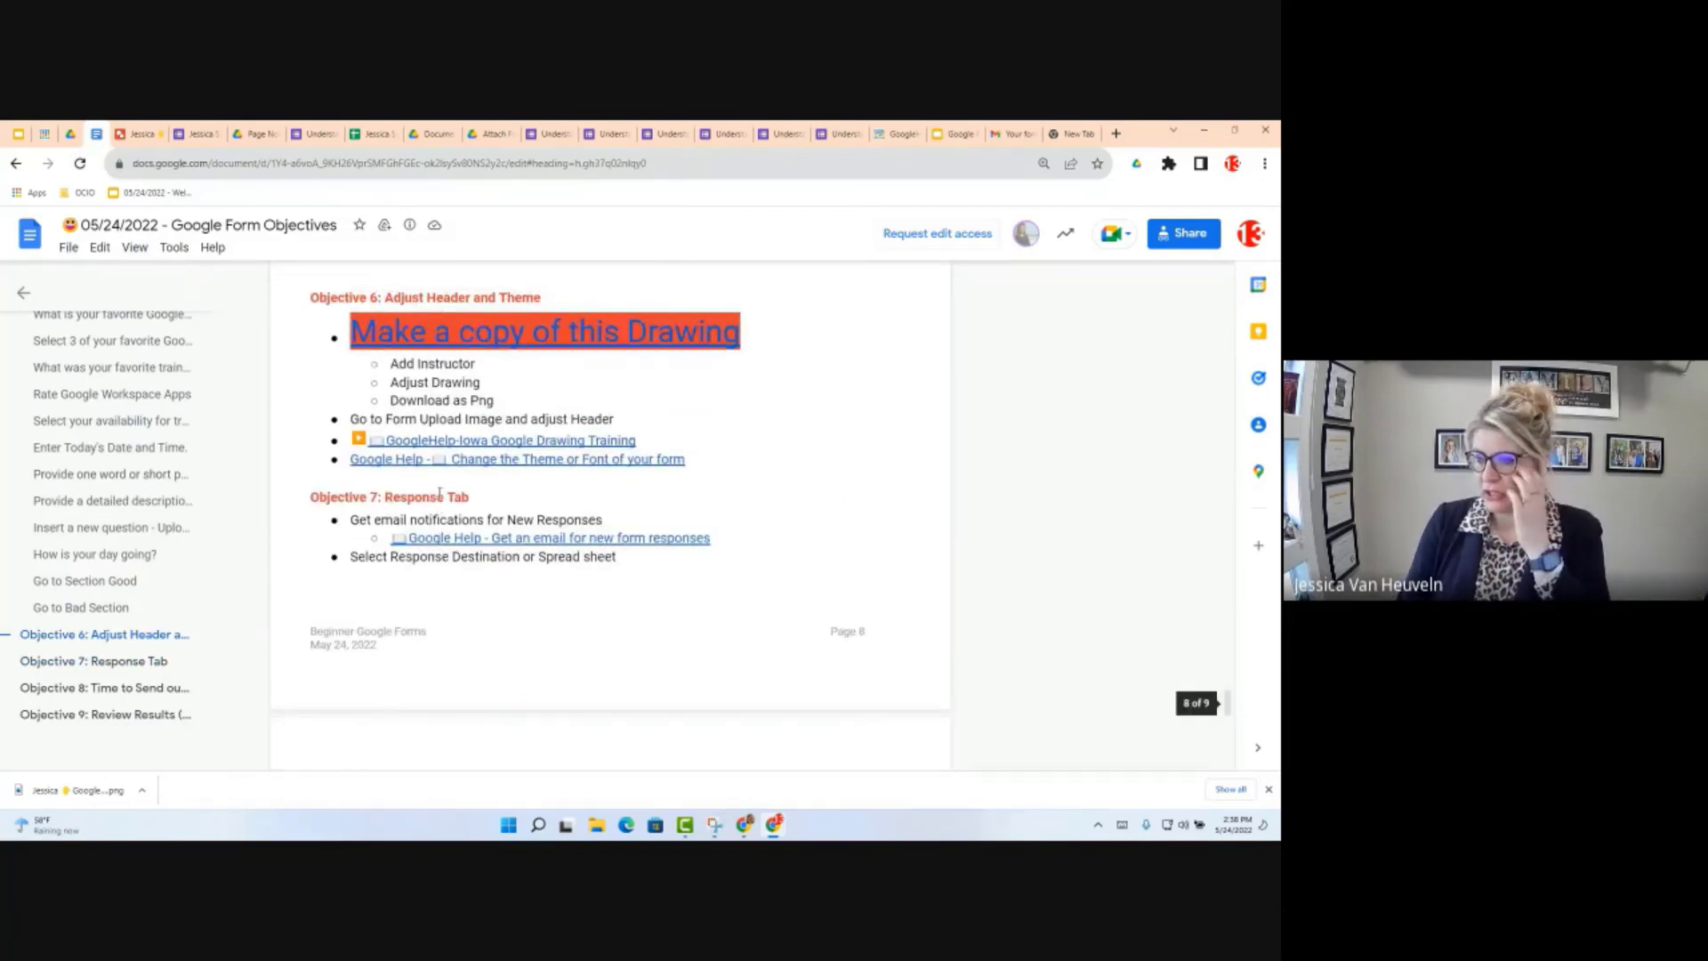
pyautogui.scroll(1, 440, 495)
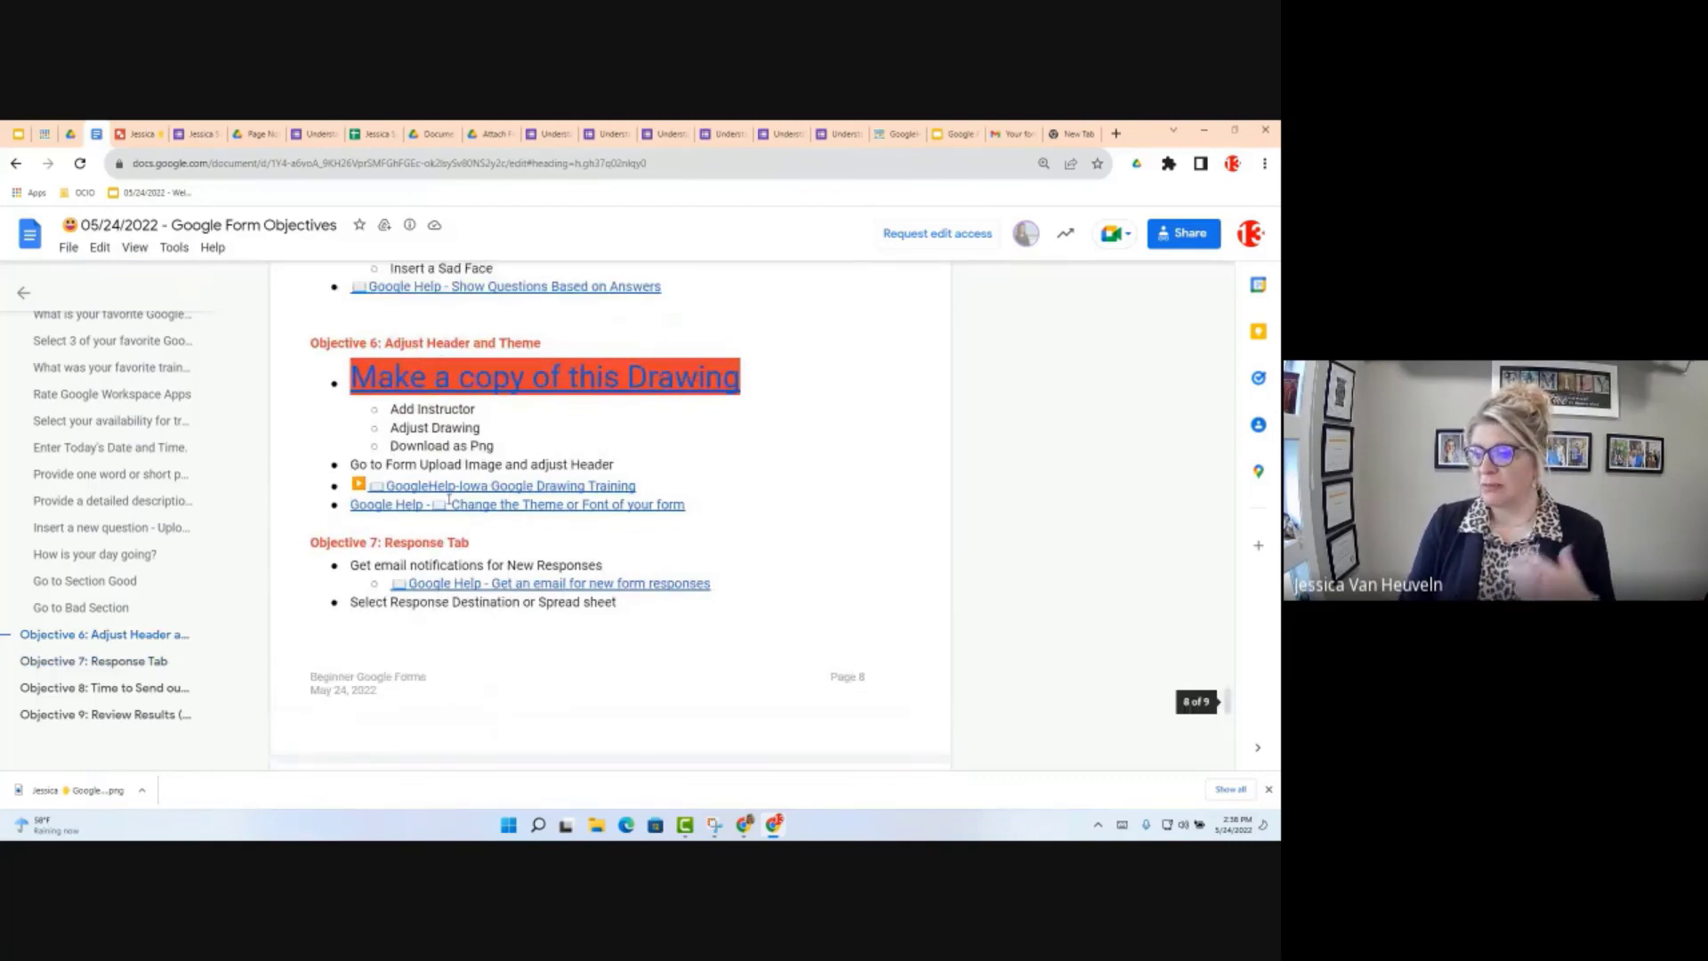
pyautogui.scroll(3, 449, 501)
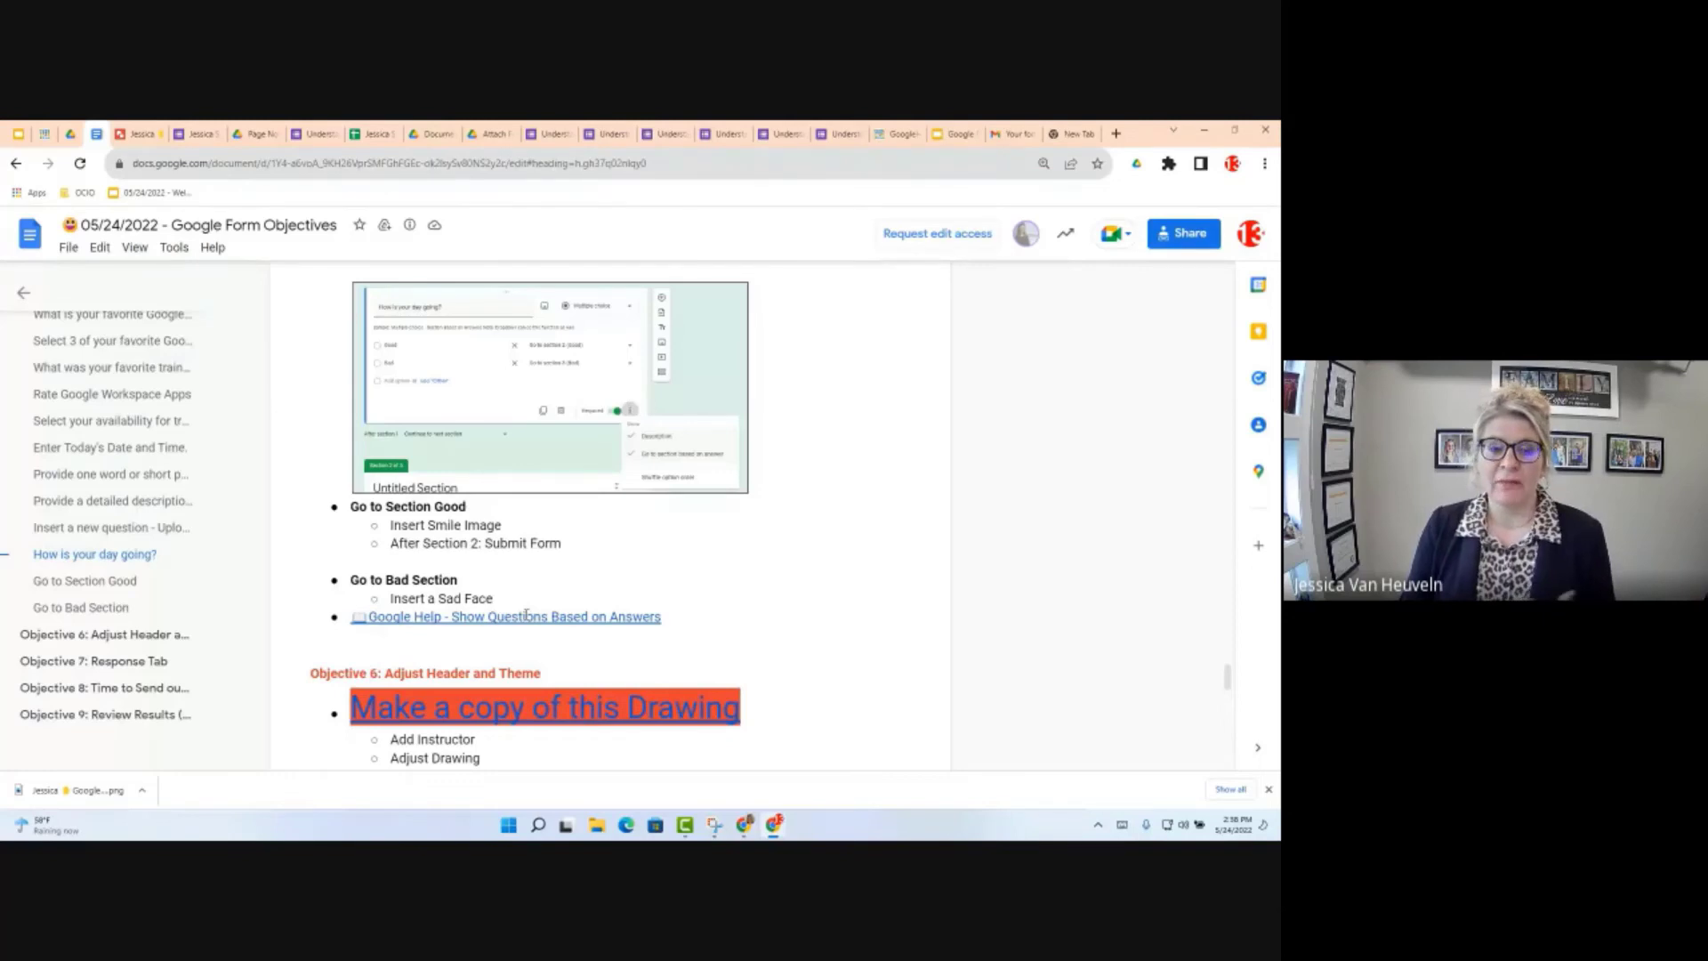
pyautogui.click(527, 616)
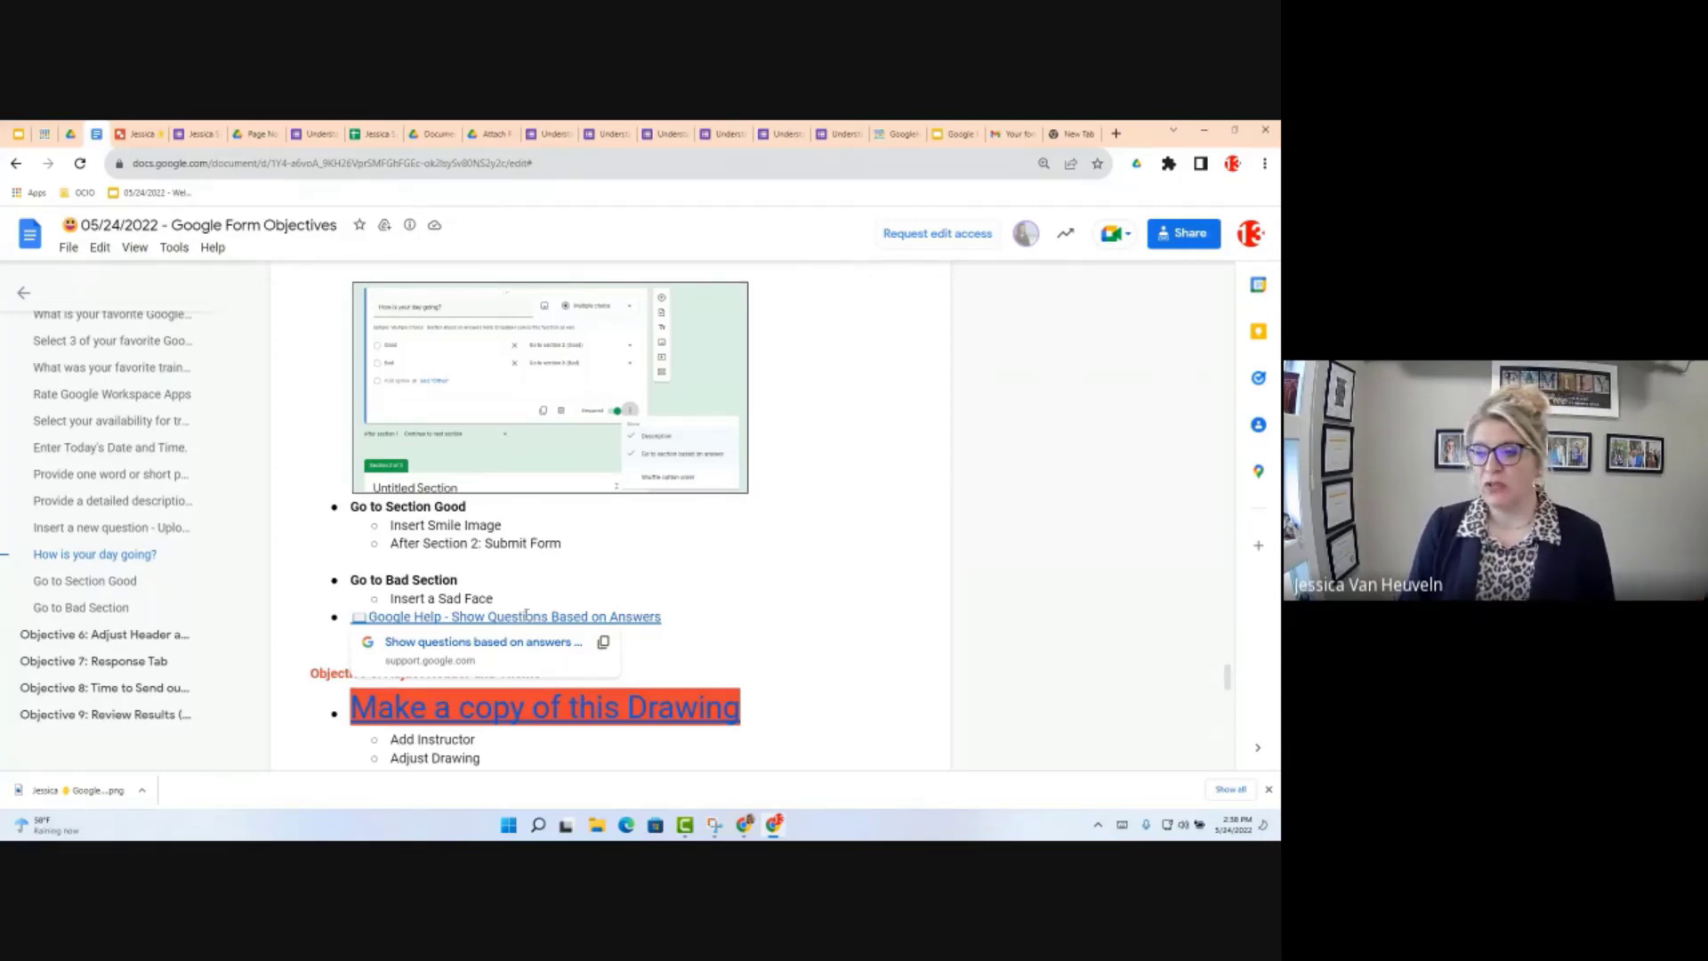
pyautogui.scroll(1, 526, 615)
pyautogui.scroll(5, 526, 614)
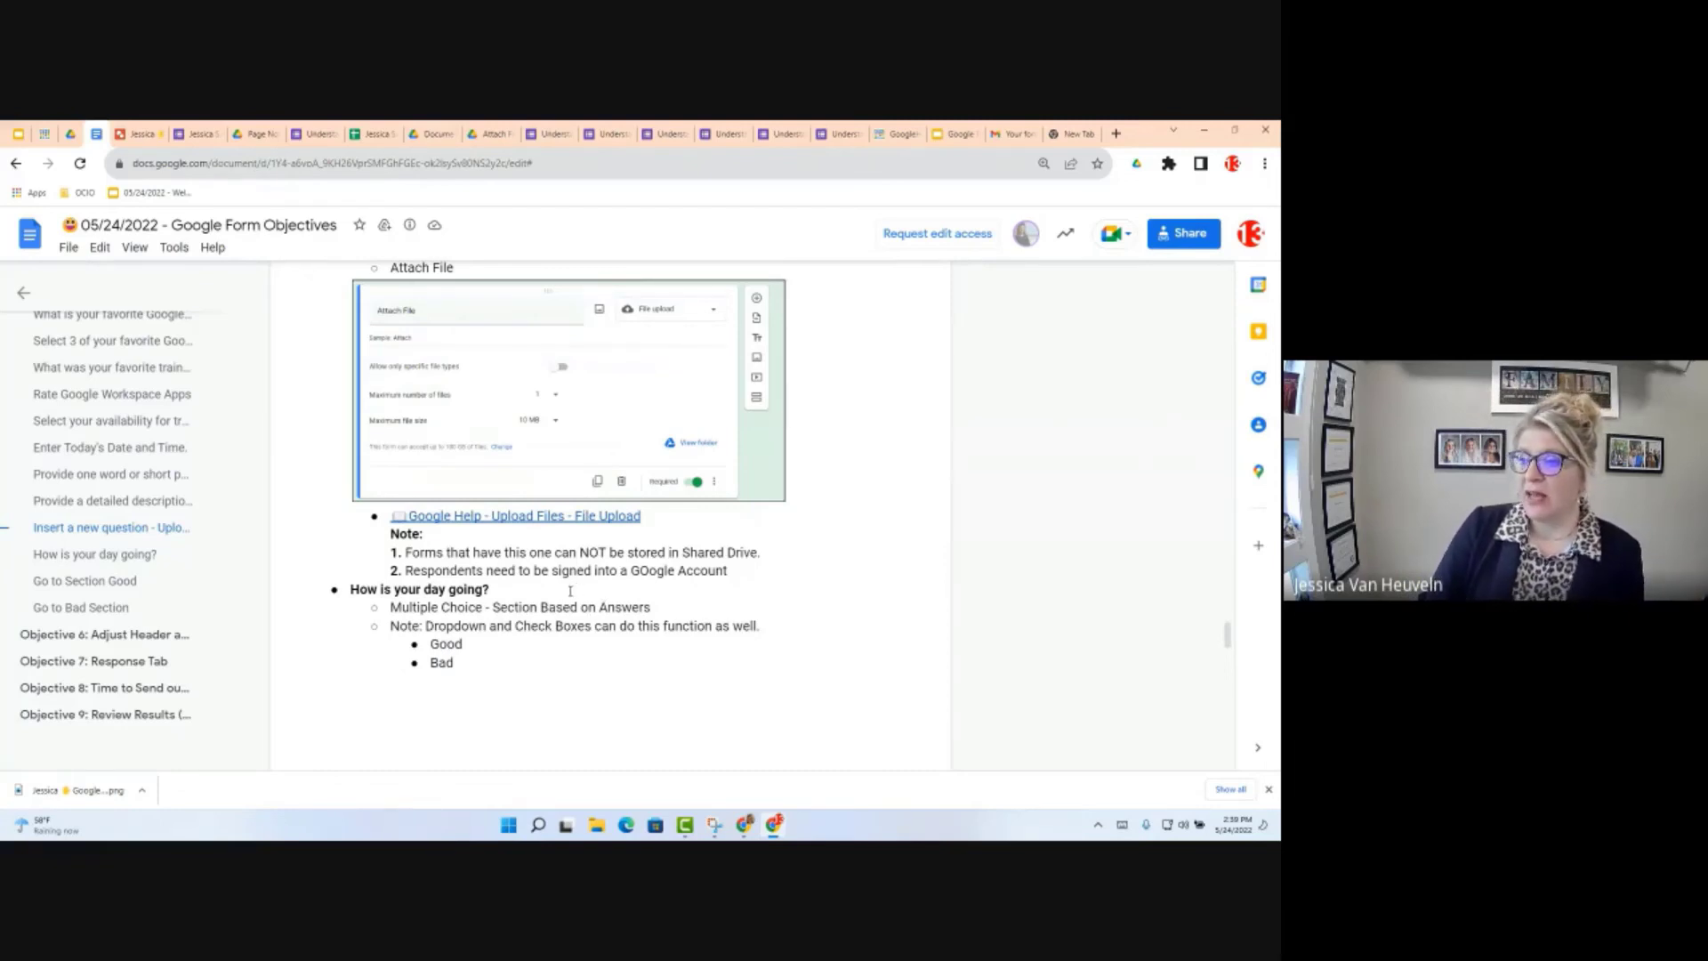
pyautogui.scroll(8, 570, 590)
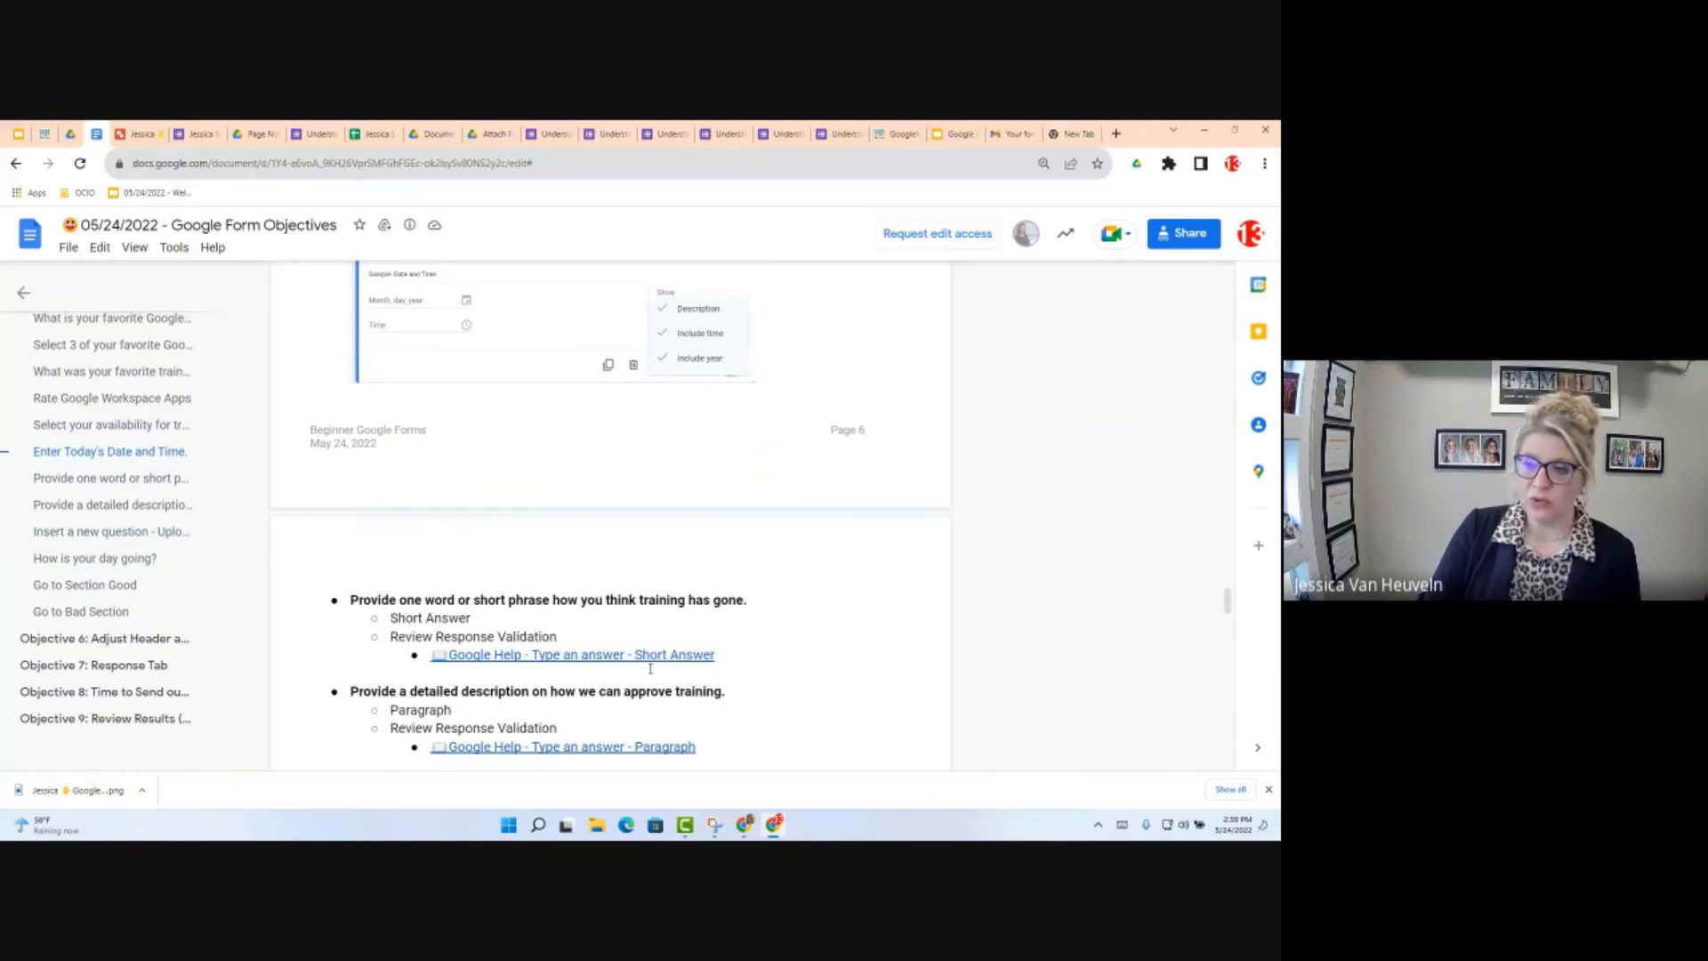
pyautogui.scroll(1, 651, 668)
pyautogui.scroll(3, 650, 668)
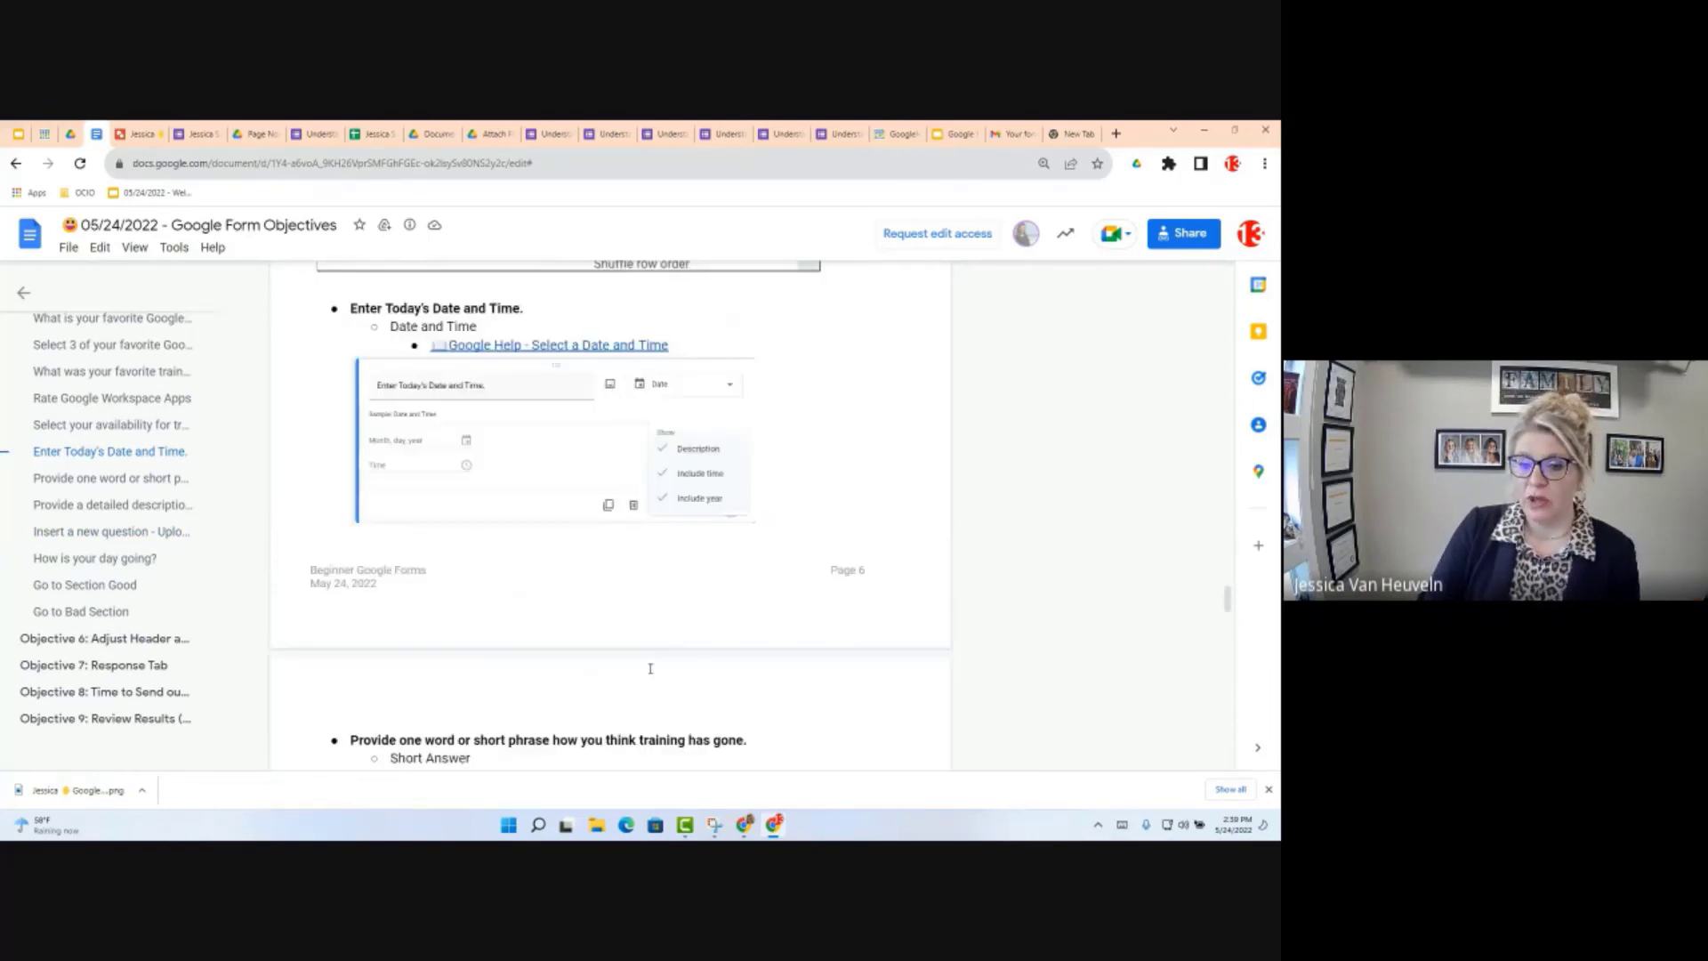